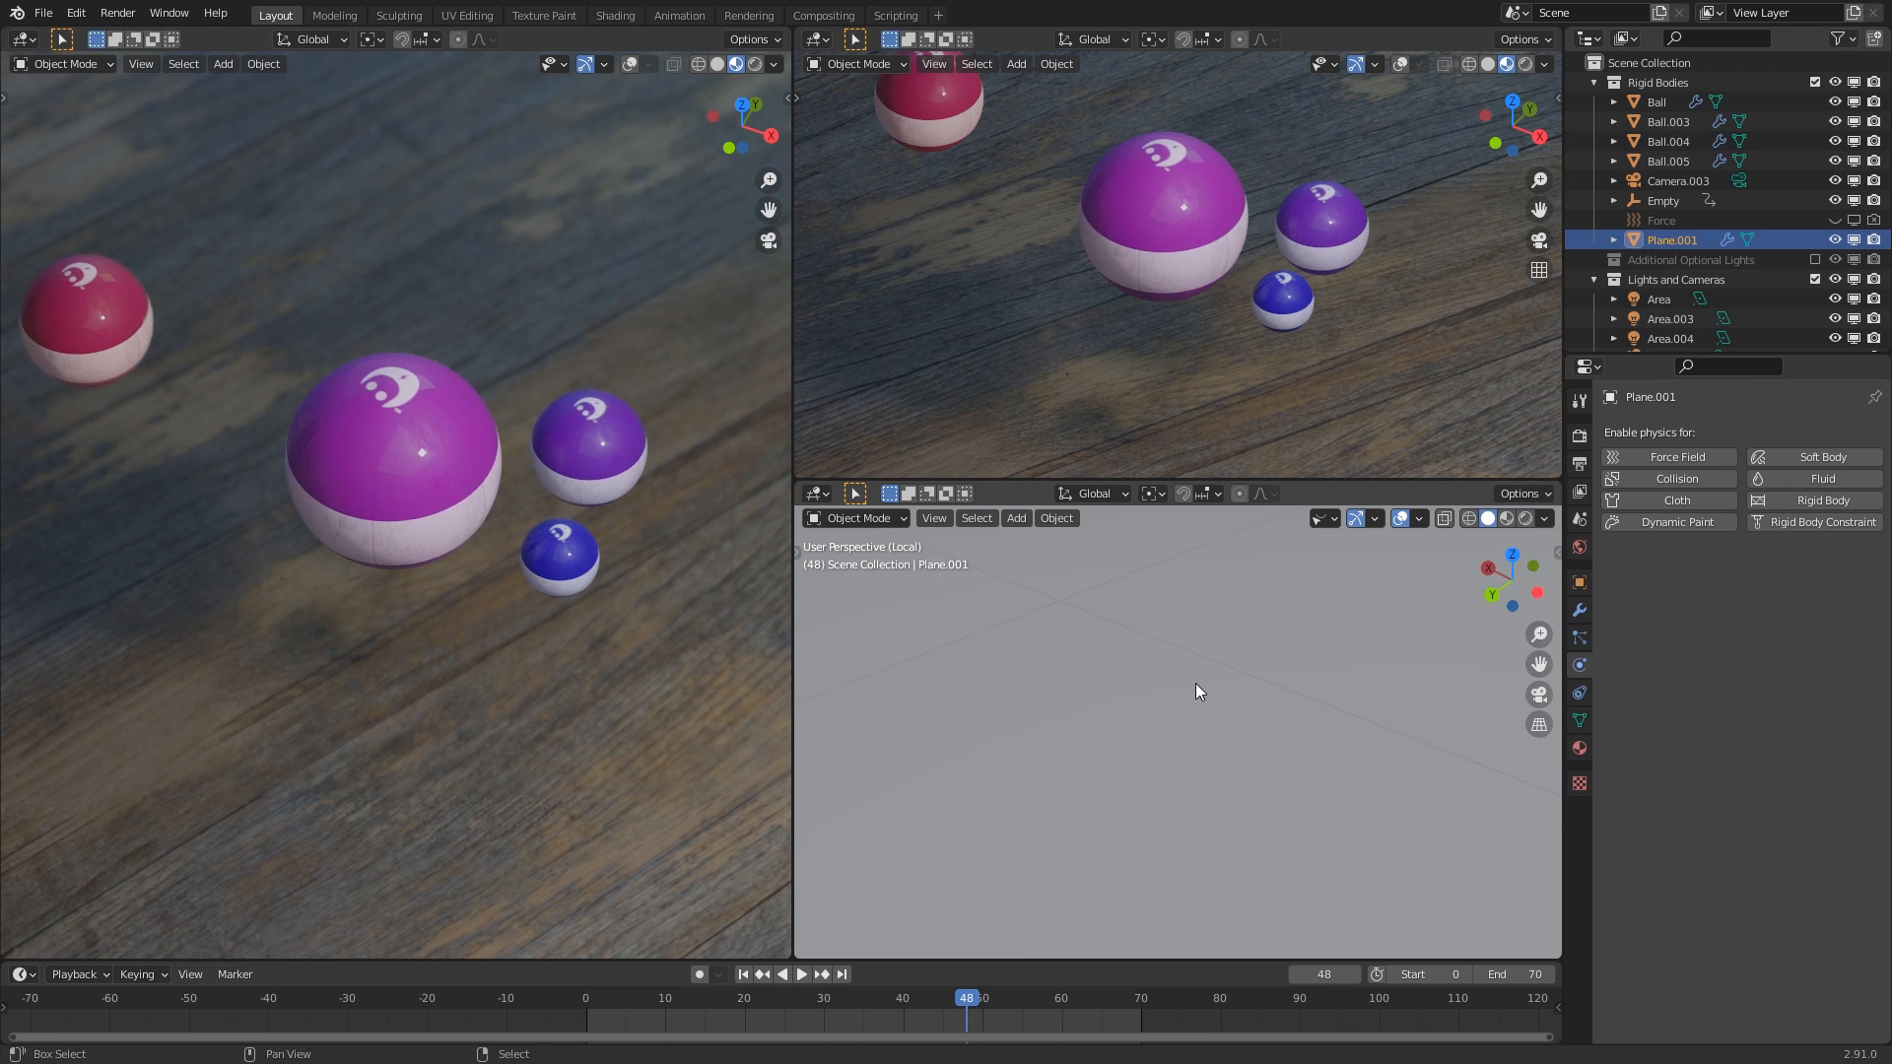
Select the large magenta ball, Ball.003, and save the file.
middle_click_drag(1196, 683, 1195, 676)
key("ctrl+s")
right_click(1146, 276)
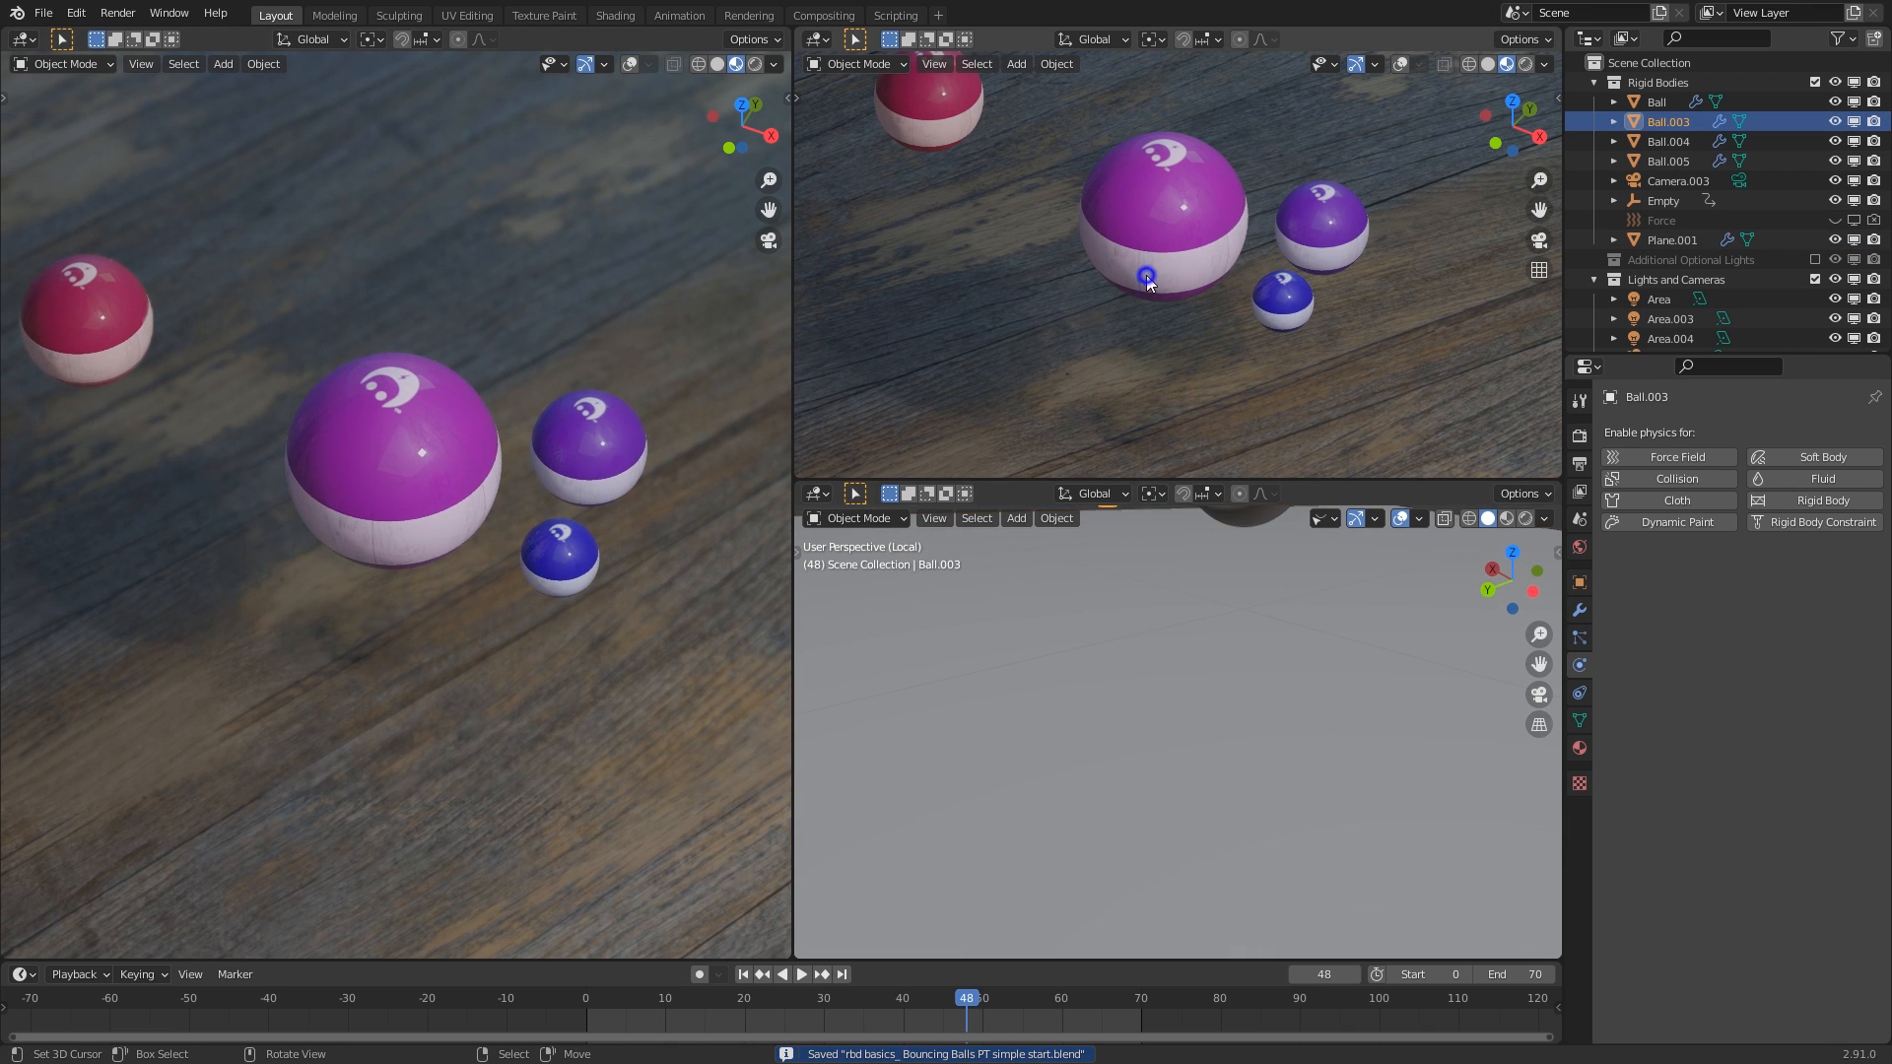
scroll(1238, 890, "down", 8)
middle_click_drag(1210, 859, 1274, 697, "shift")
right_click(1339, 663)
scroll(1274, 698, "up", 4)
right_click(1157, 581)
middle_click_drag(1179, 613, 1180, 658)
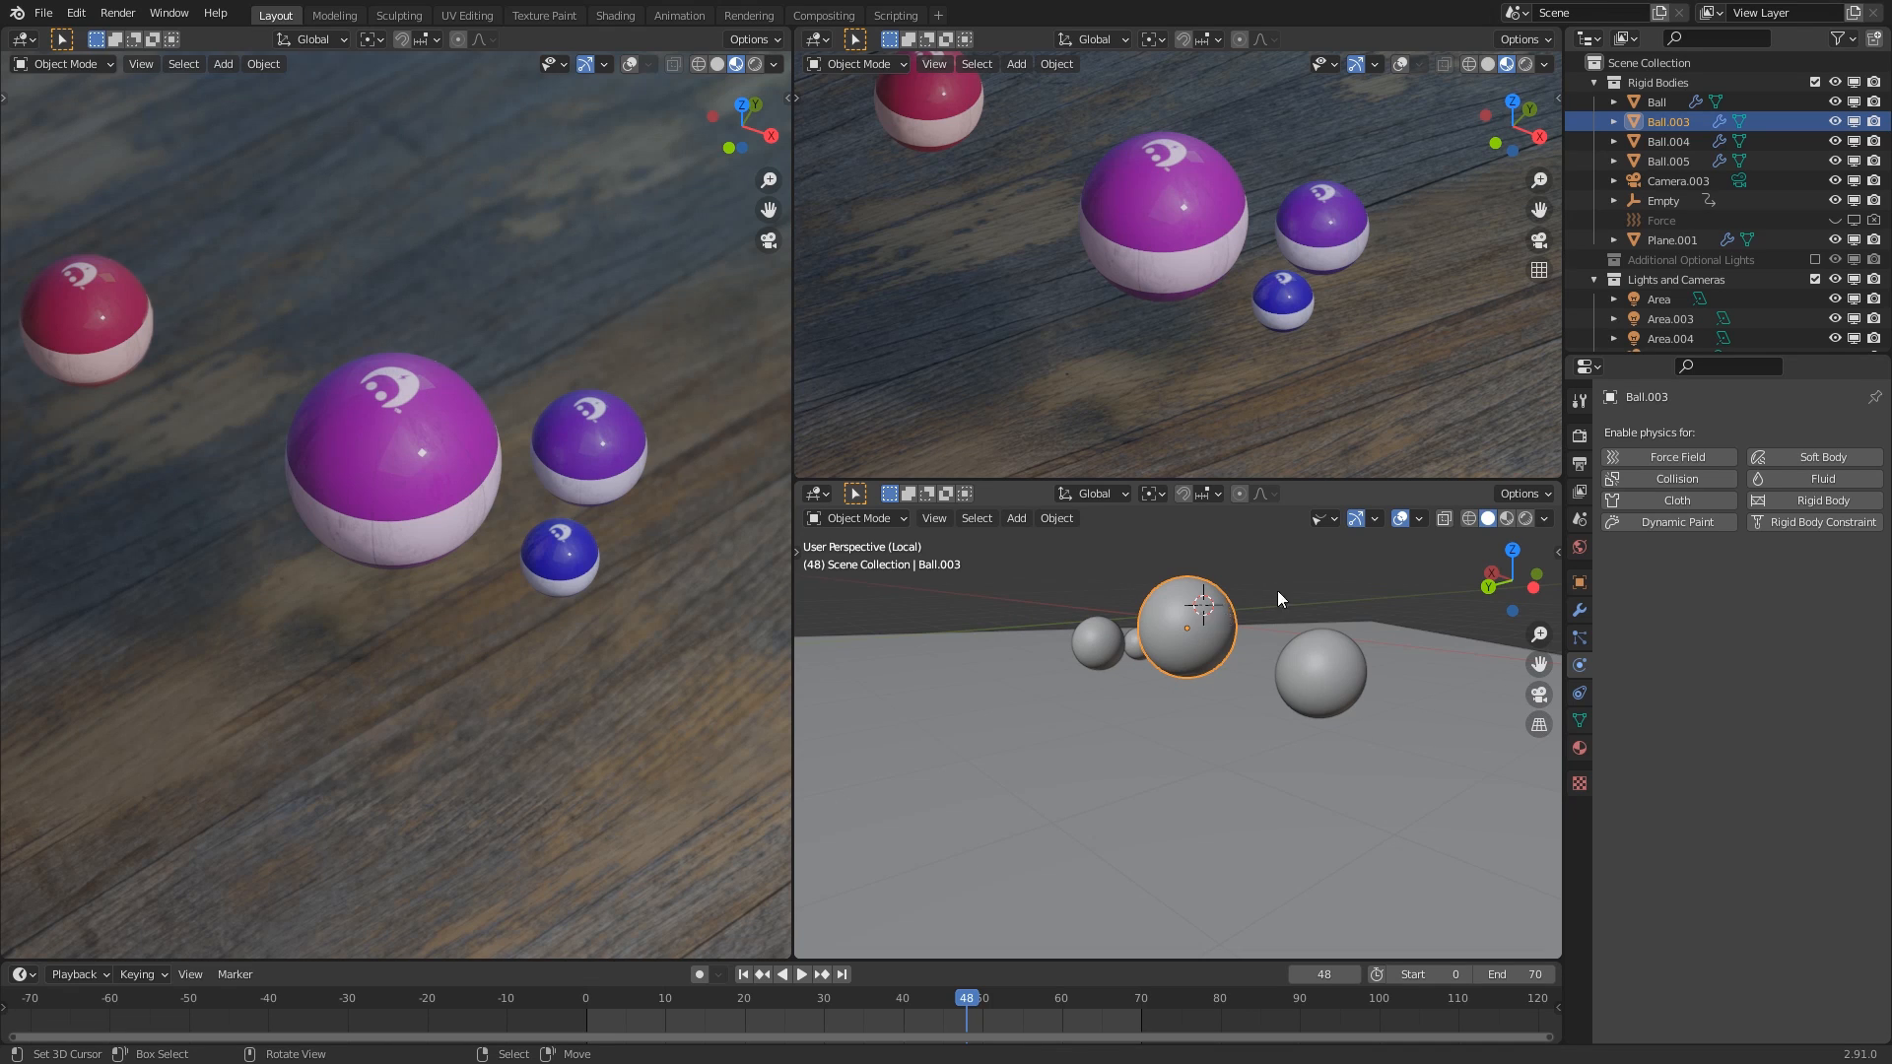
middle_click_drag(1191, 660, 1249, 721, "ctrl")
key("ctrl+s")
scroll(1222, 668, "down", 2)
Turn on auto keying and move Ball.003 about 0.82 m, mostly upward, at frame 16.
left_click(801, 975)
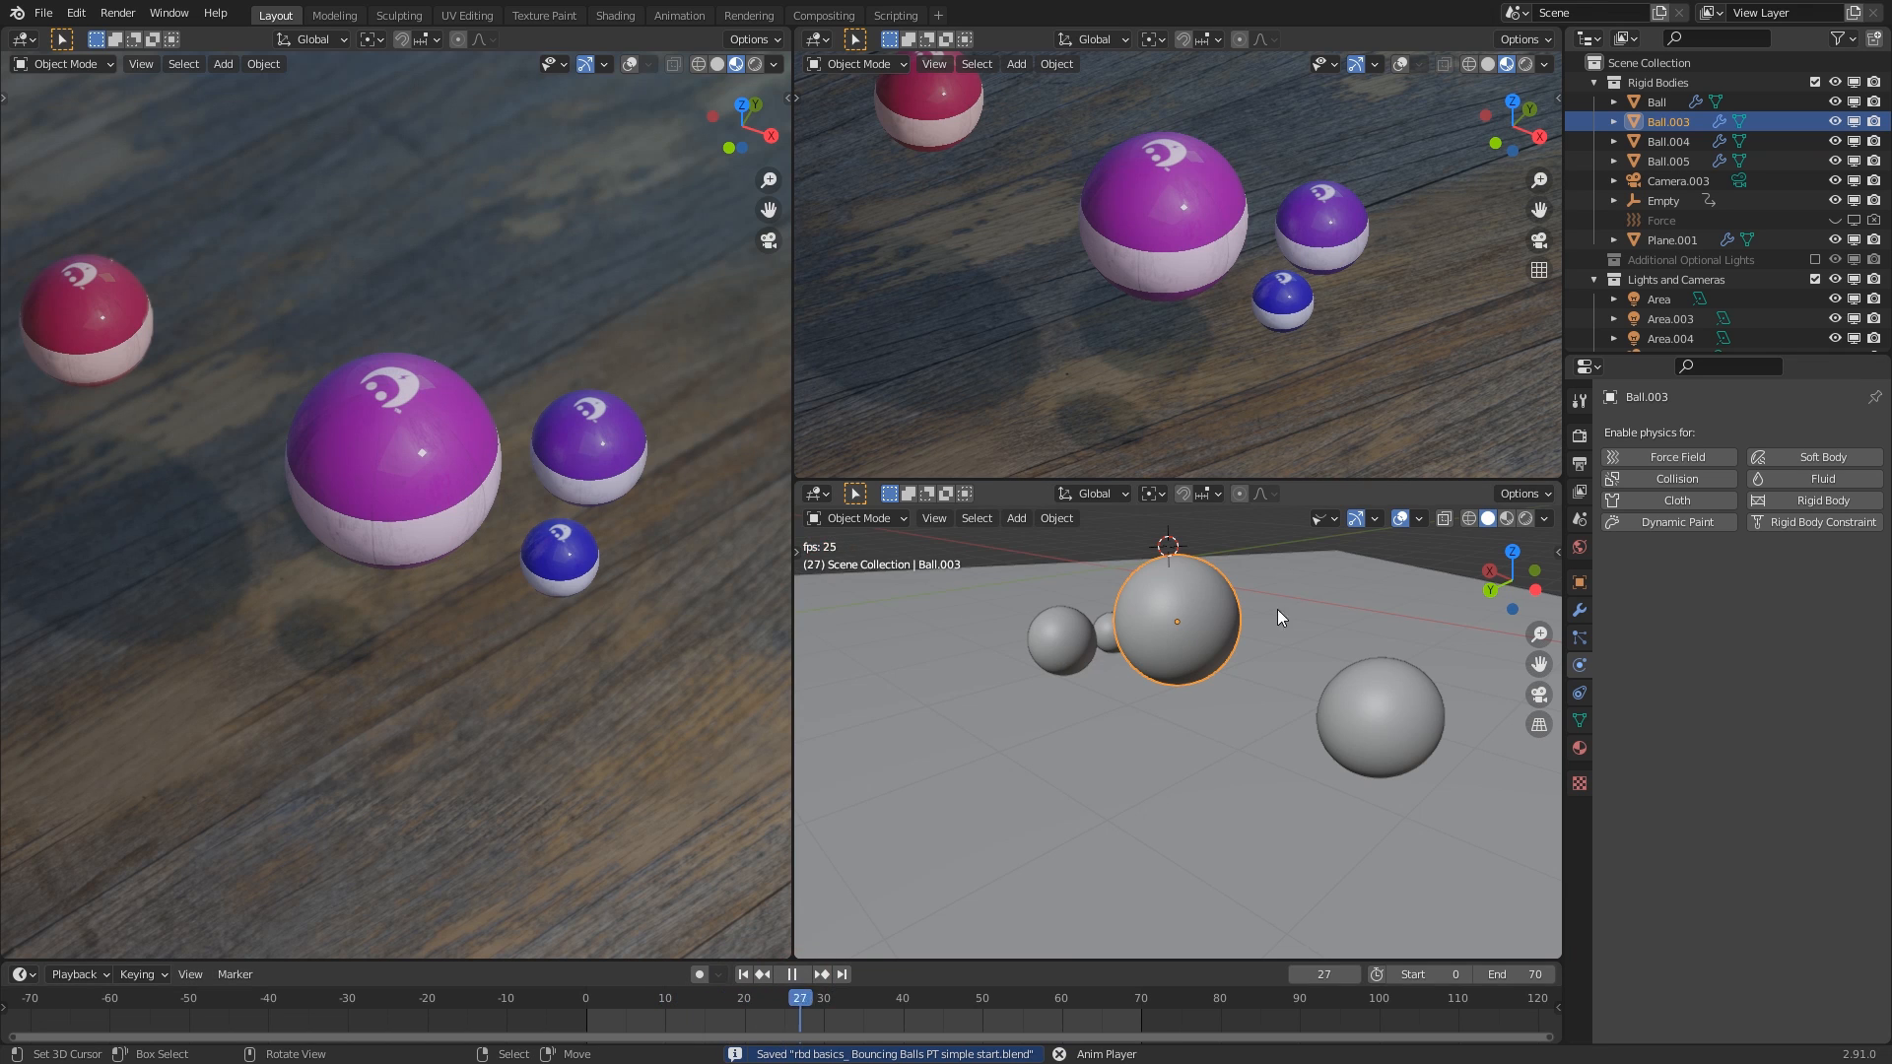
key("space")
left_click(699, 975)
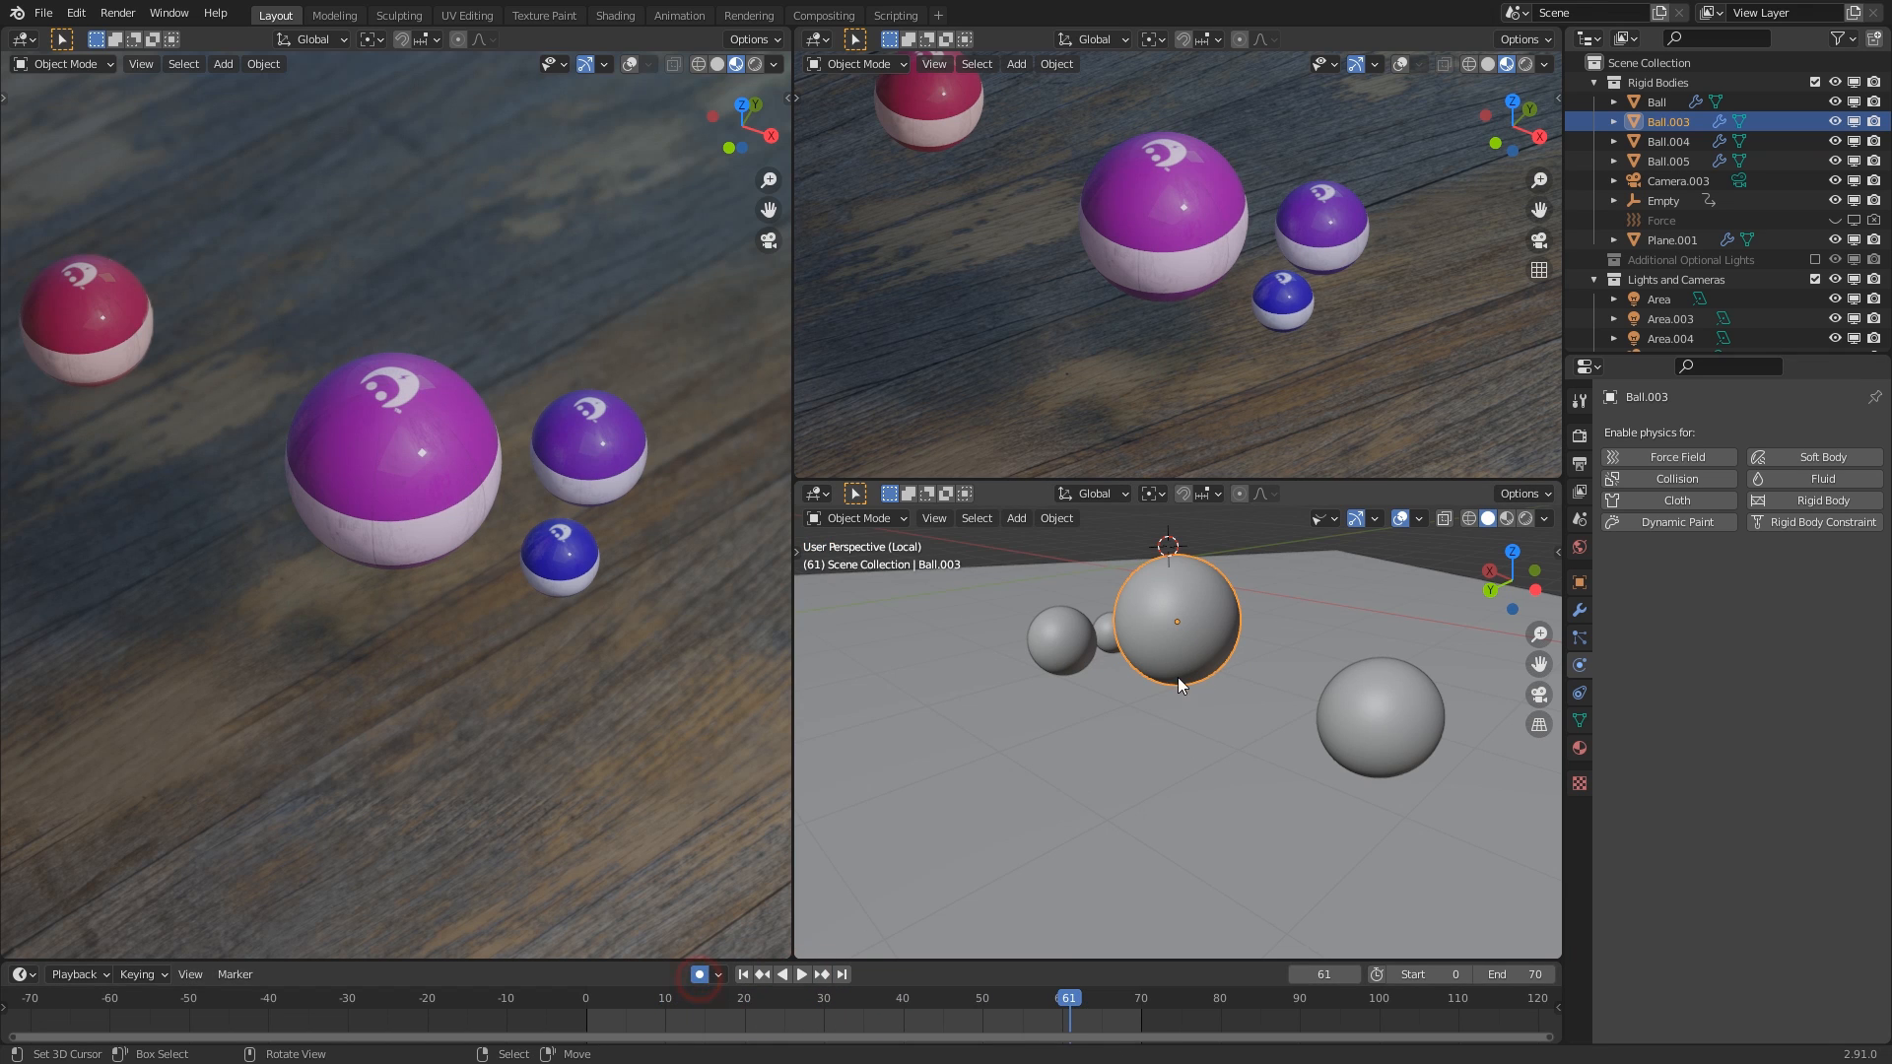
left_click_drag(800, 1009, 714, 1011)
key("g")
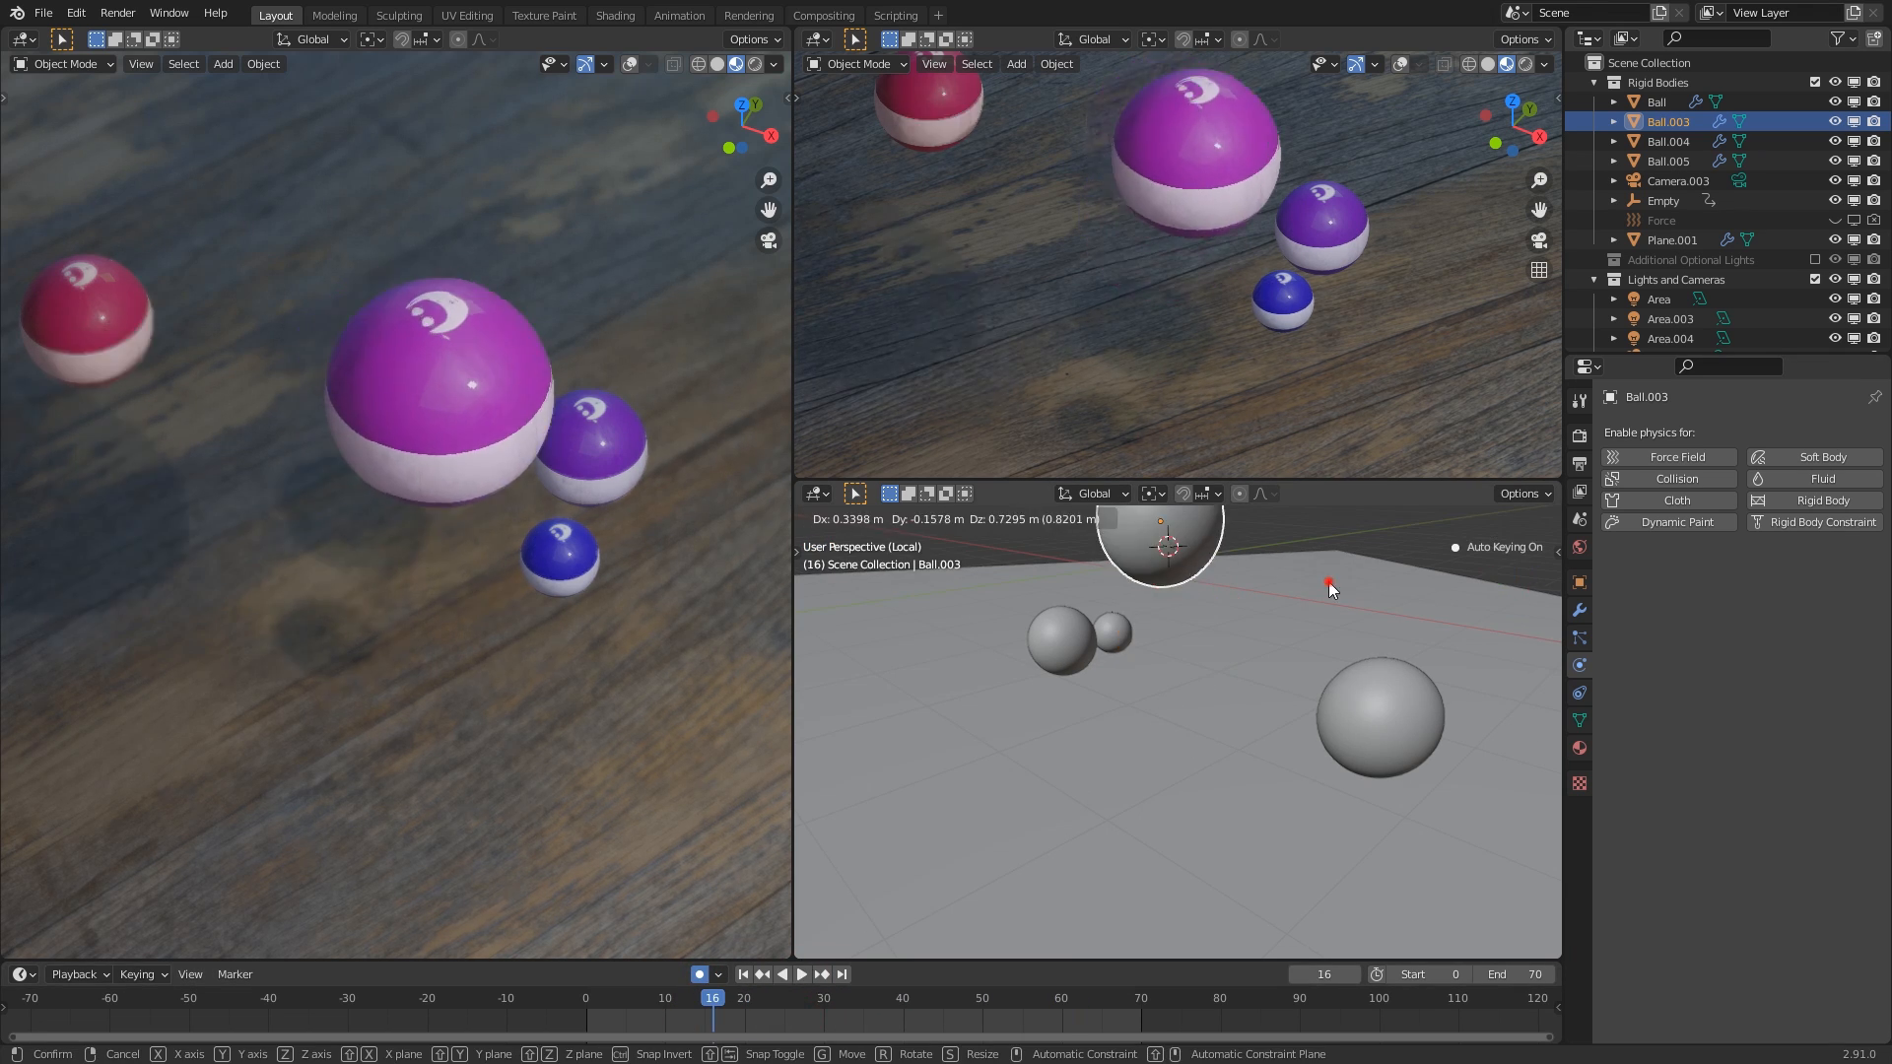
left_click(1329, 581)
Play back the keyframed ball motion and delete the keyframes of Ball.003.
key("space")
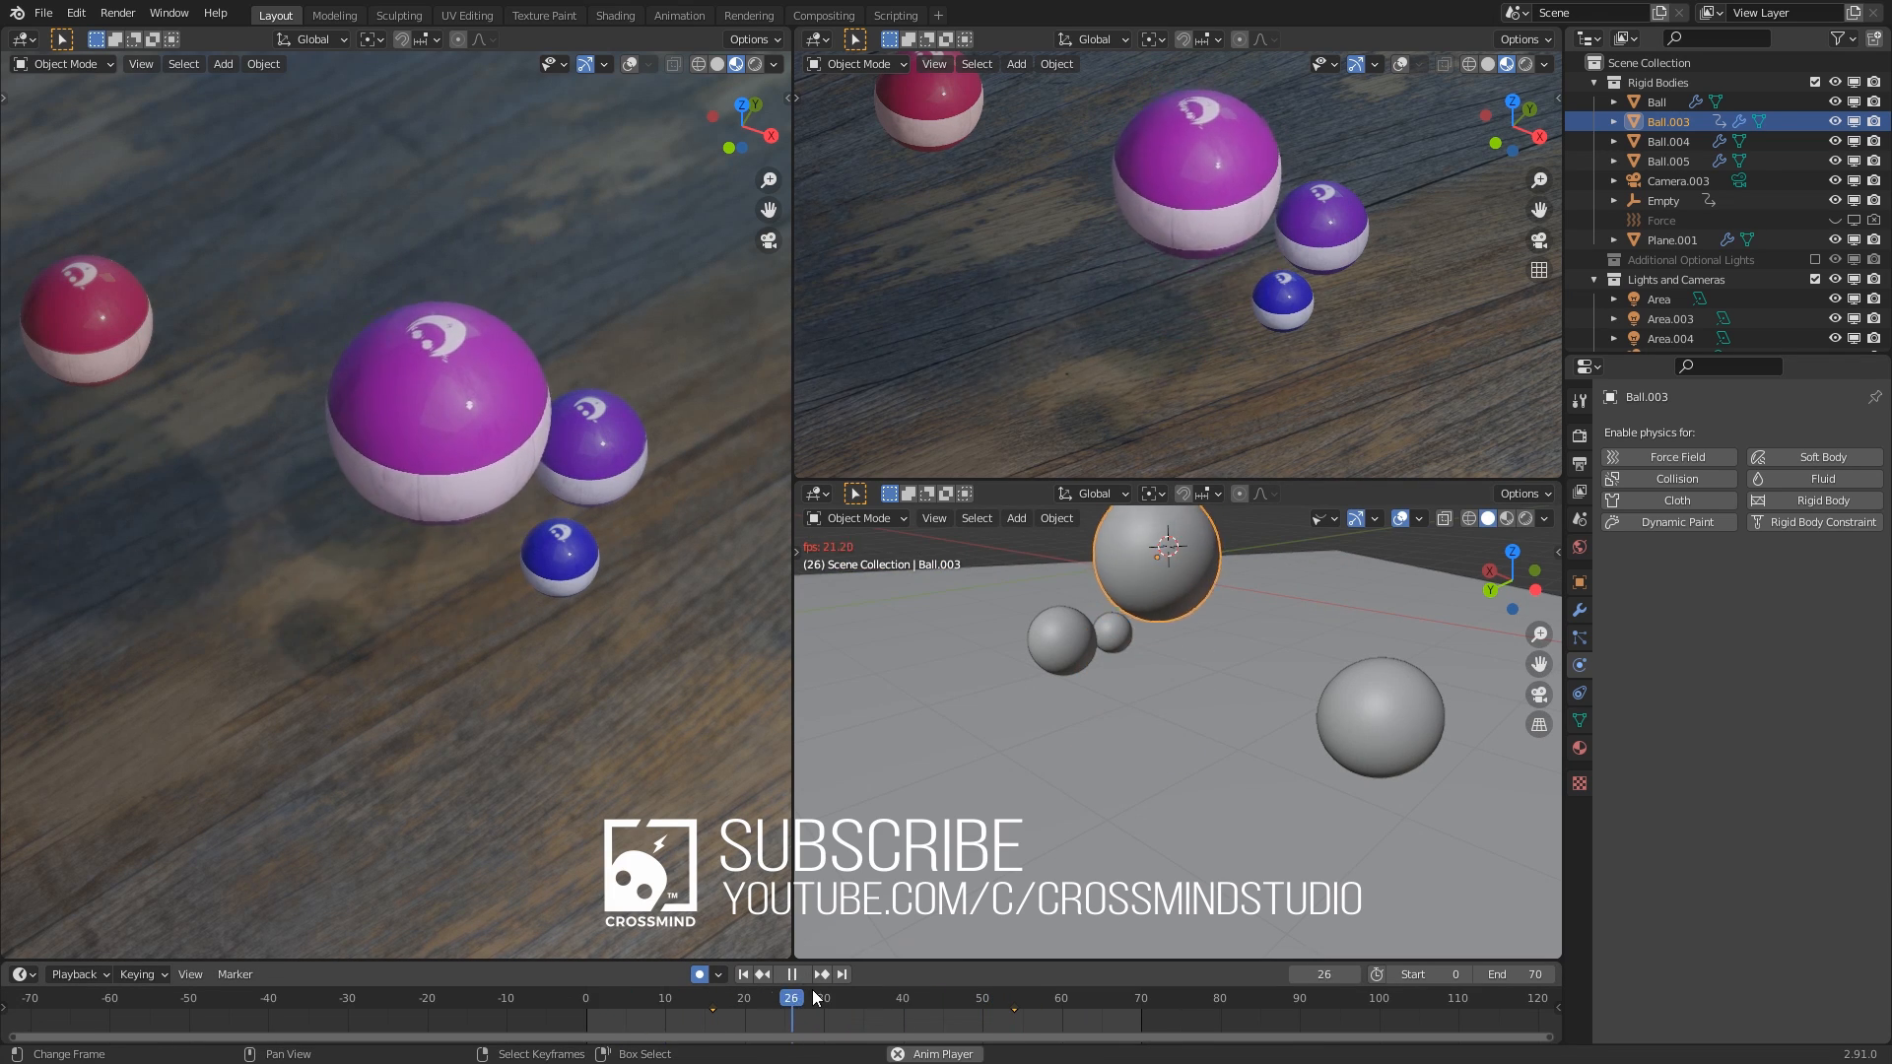
key("space")
left_click(687, 1013)
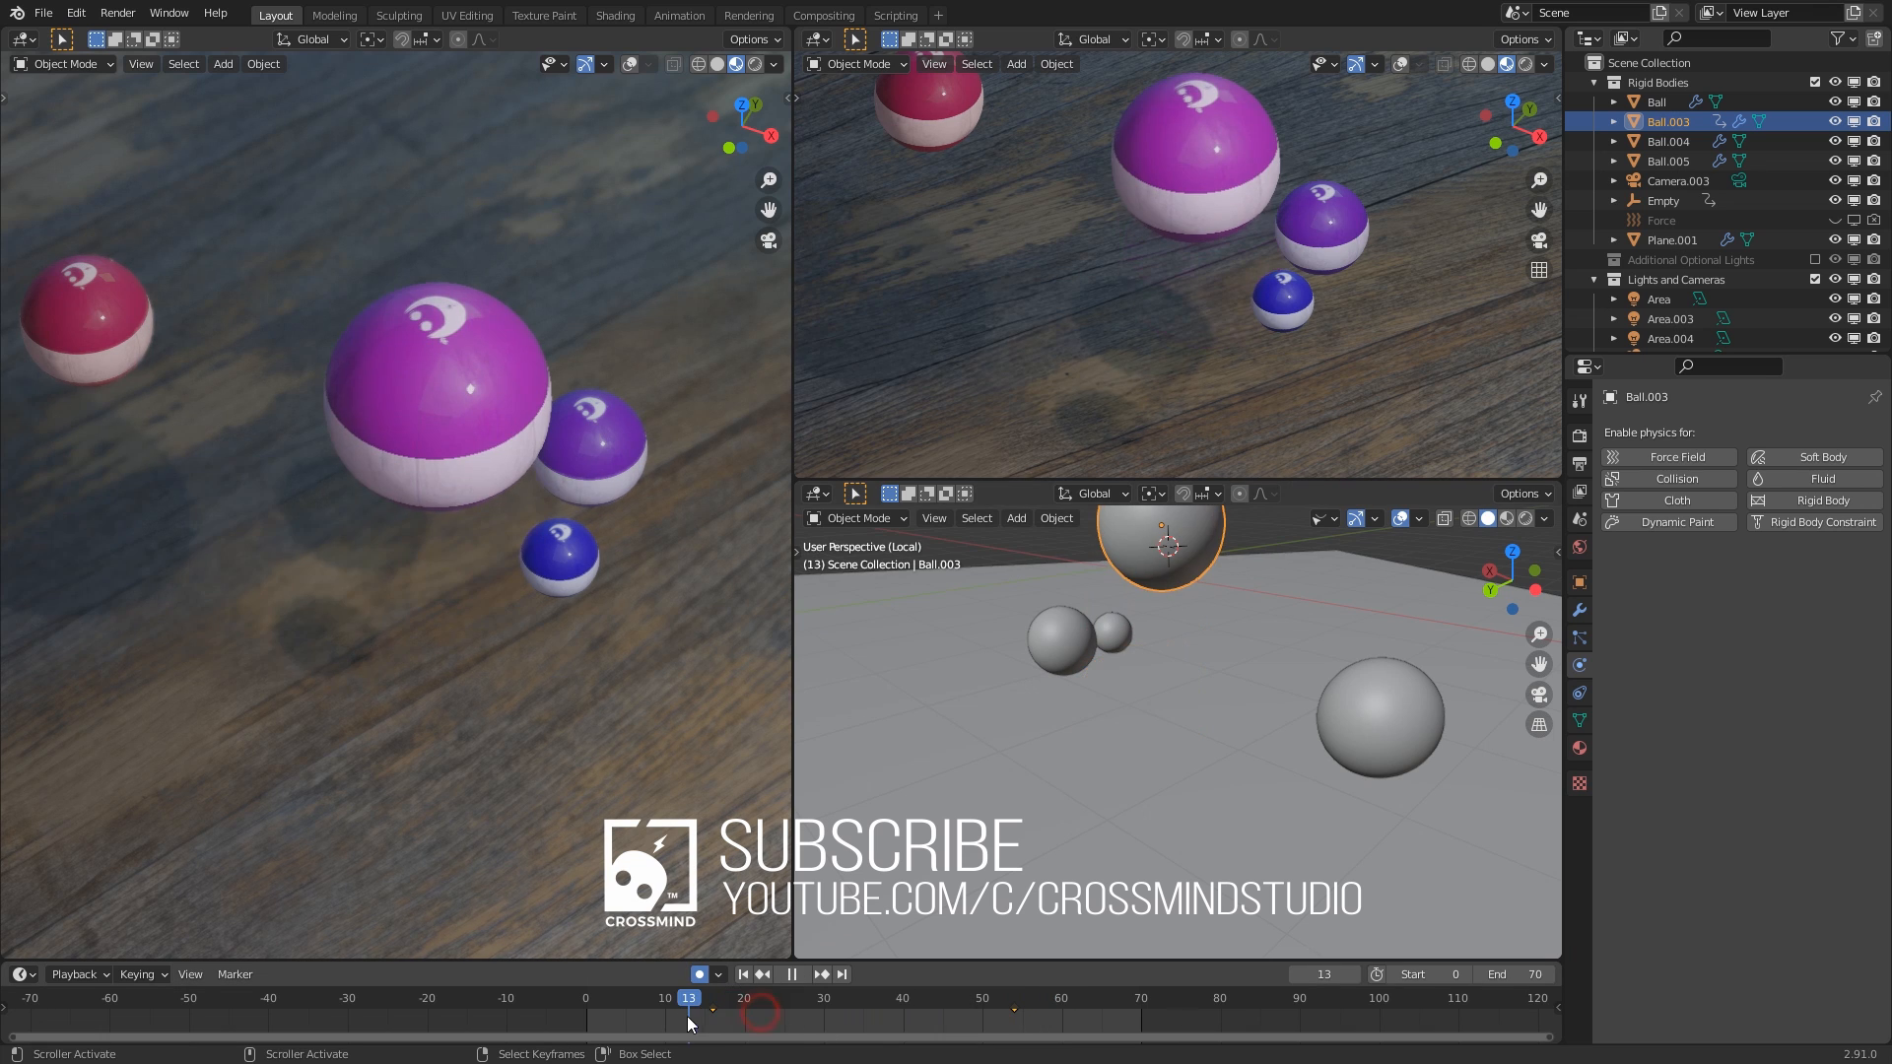
key("x")
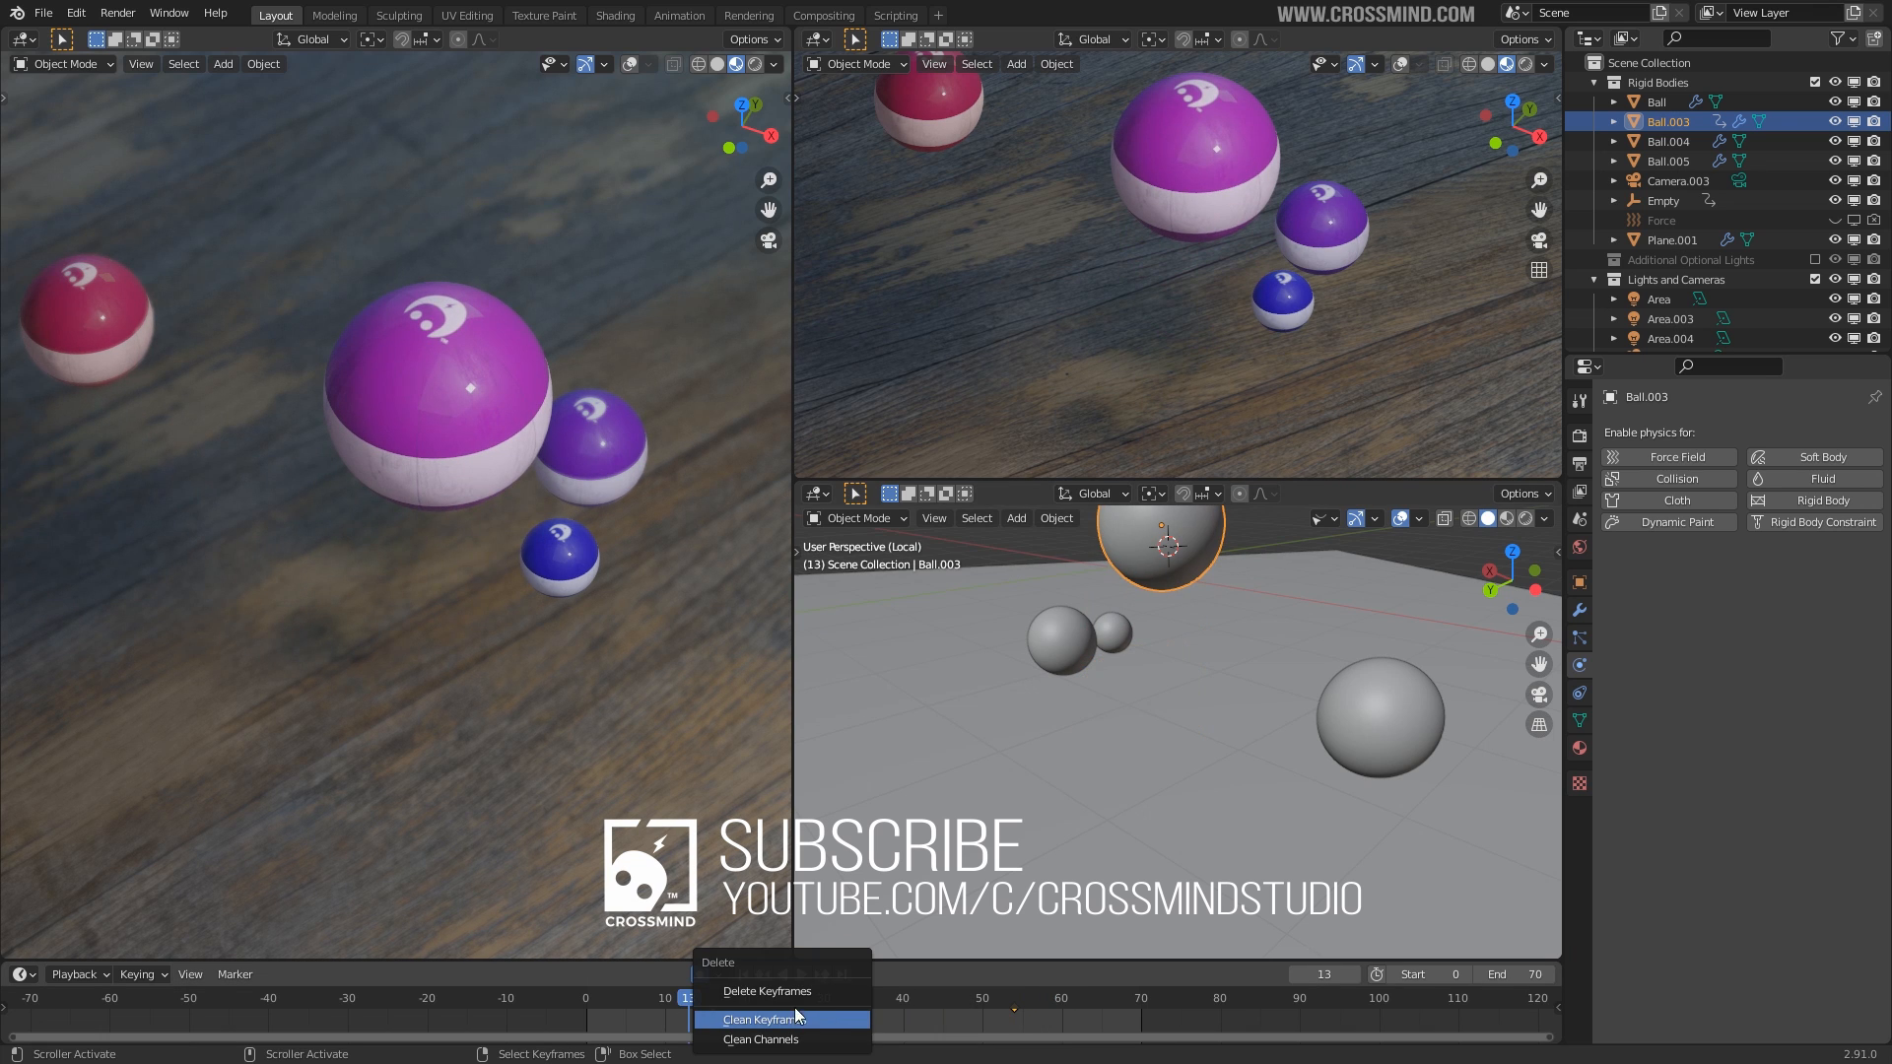
left_click(798, 993)
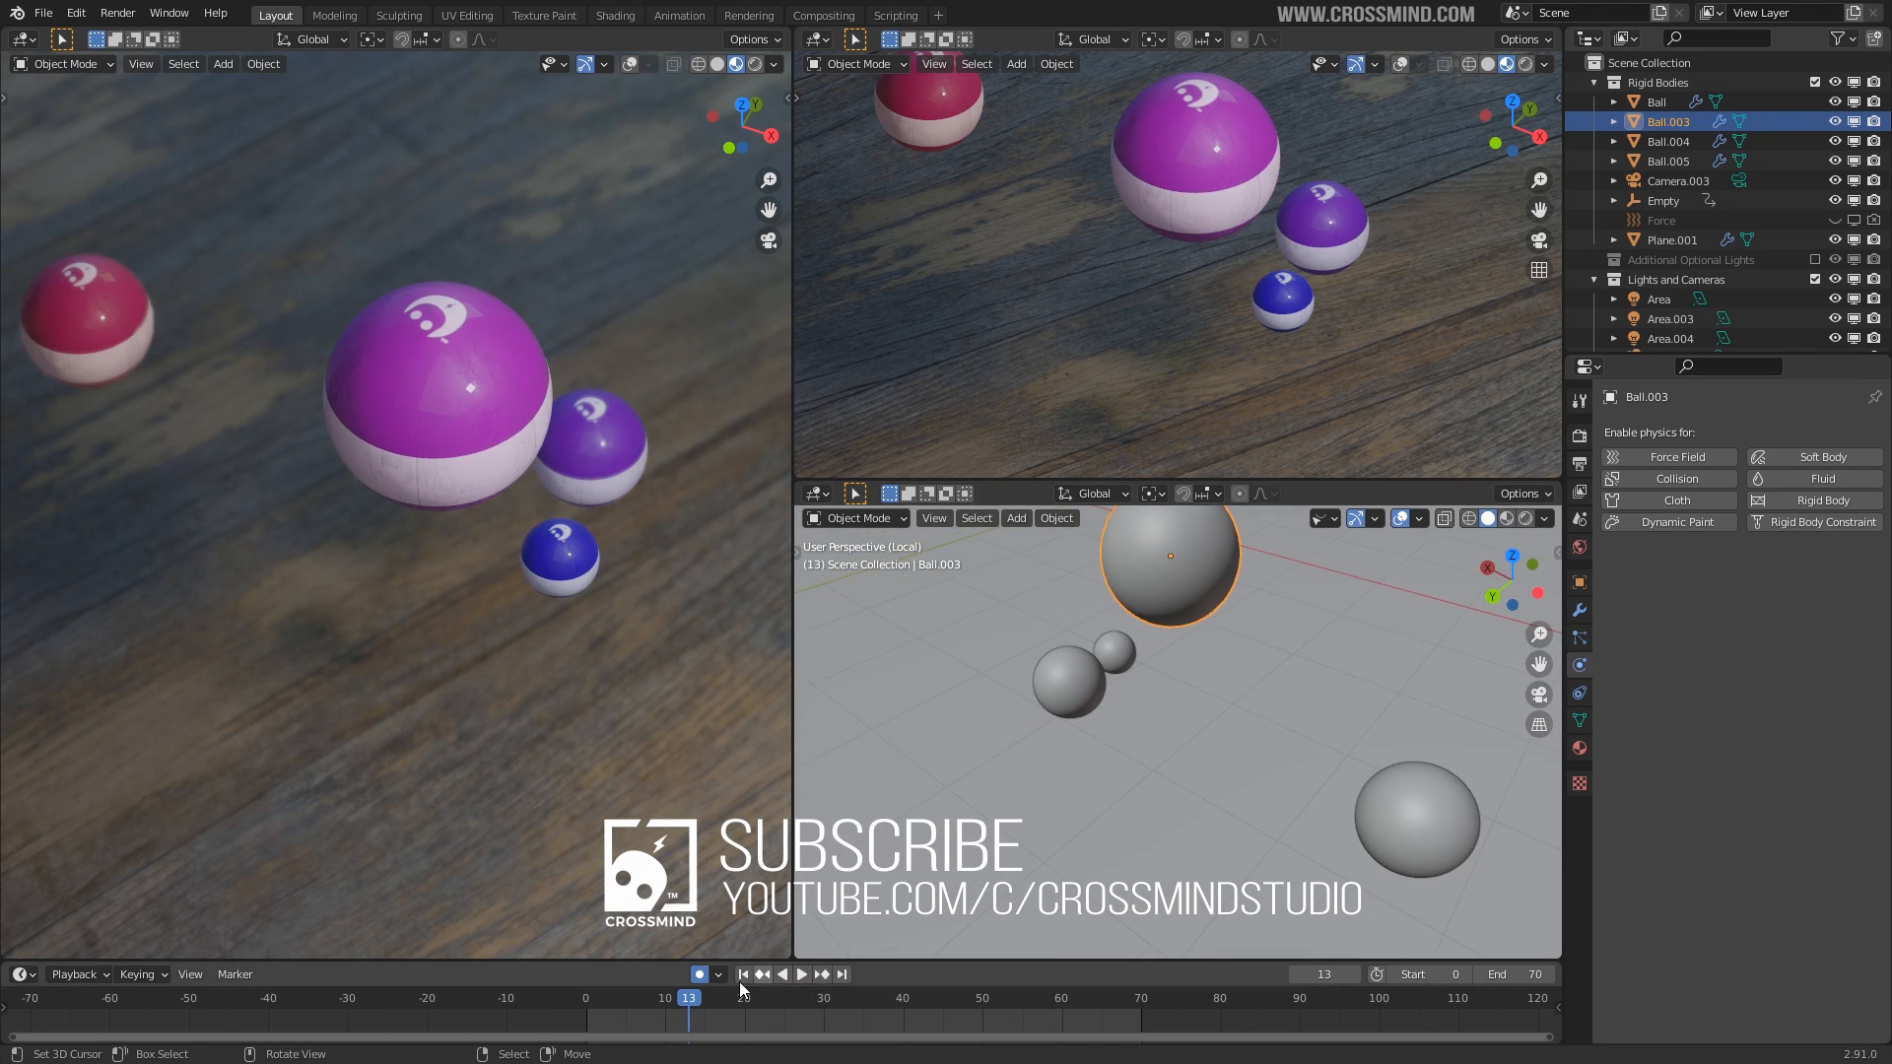
Turn off auto keying and briefly play the animation from the first frame.
left_click(744, 975)
scroll(1250, 672, "down", 3)
key("space")
key("space")
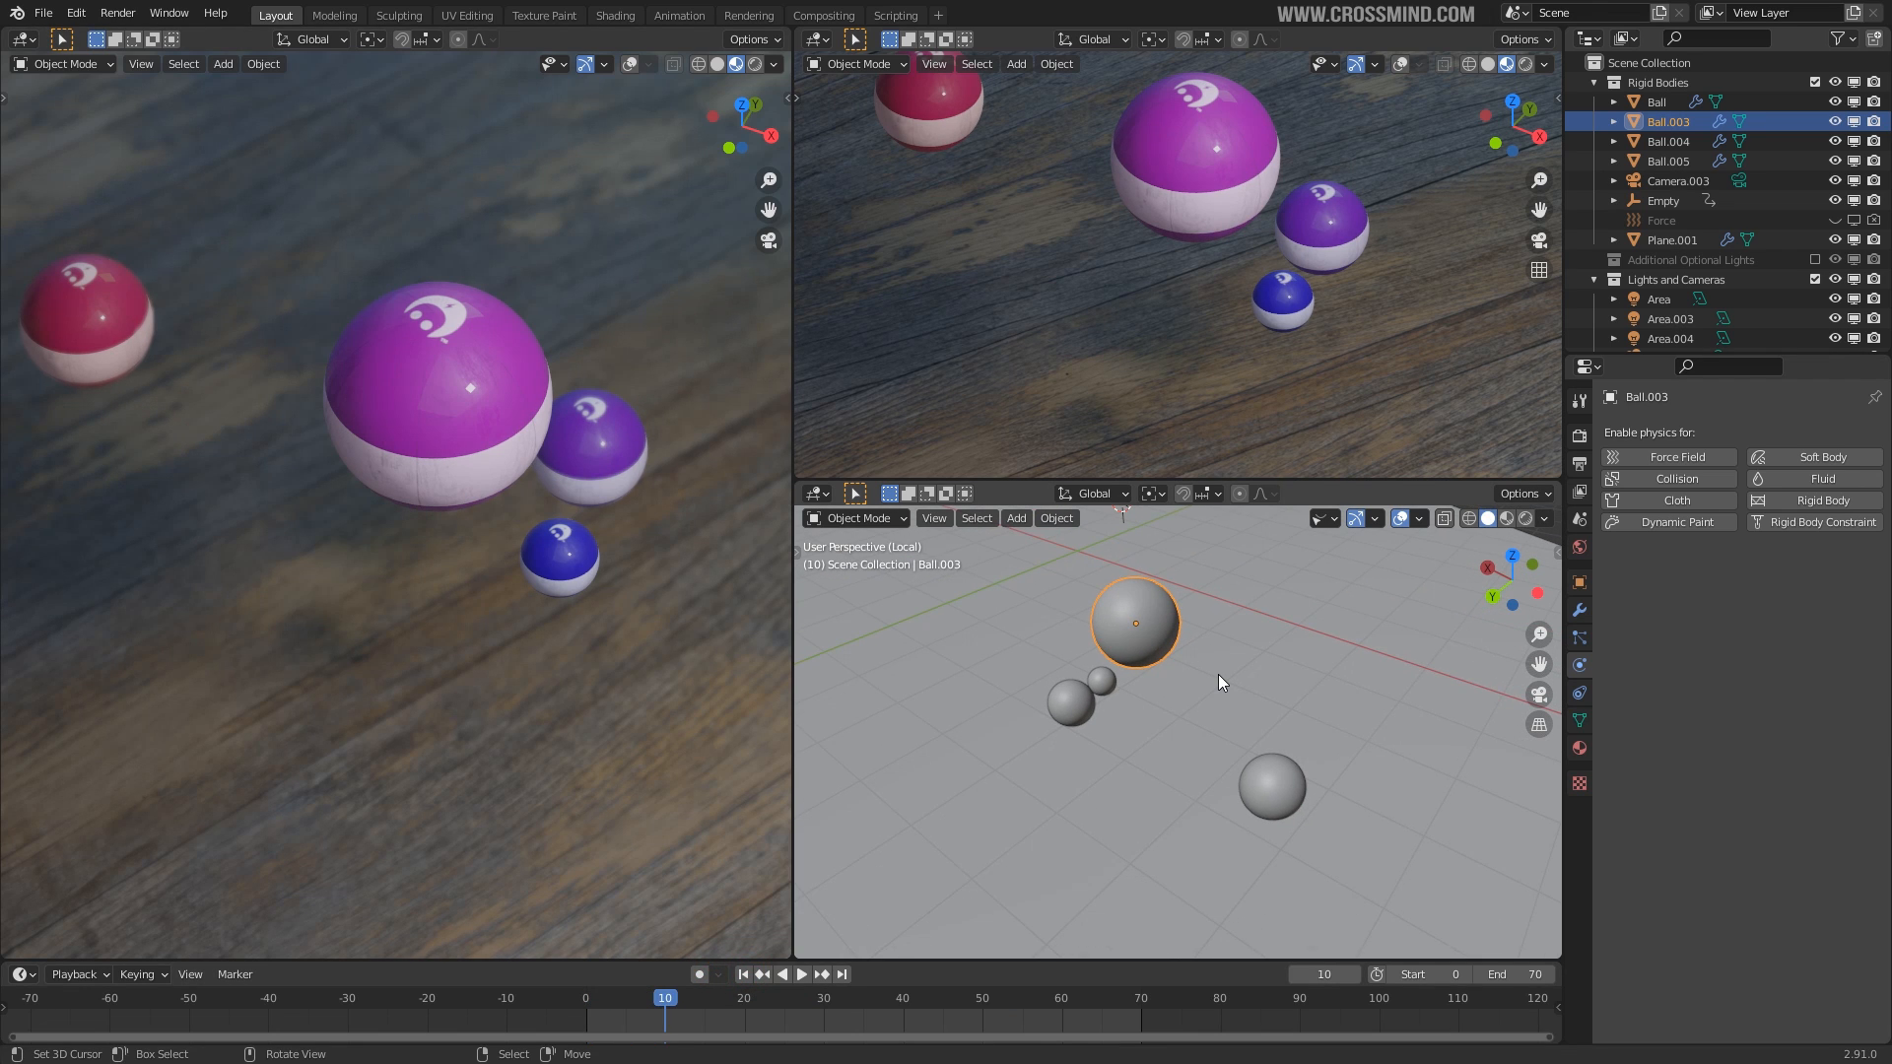
Add Rigid Body physics to Ball.003 with the type Active.
middle_click_drag(1219, 675, 1170, 732)
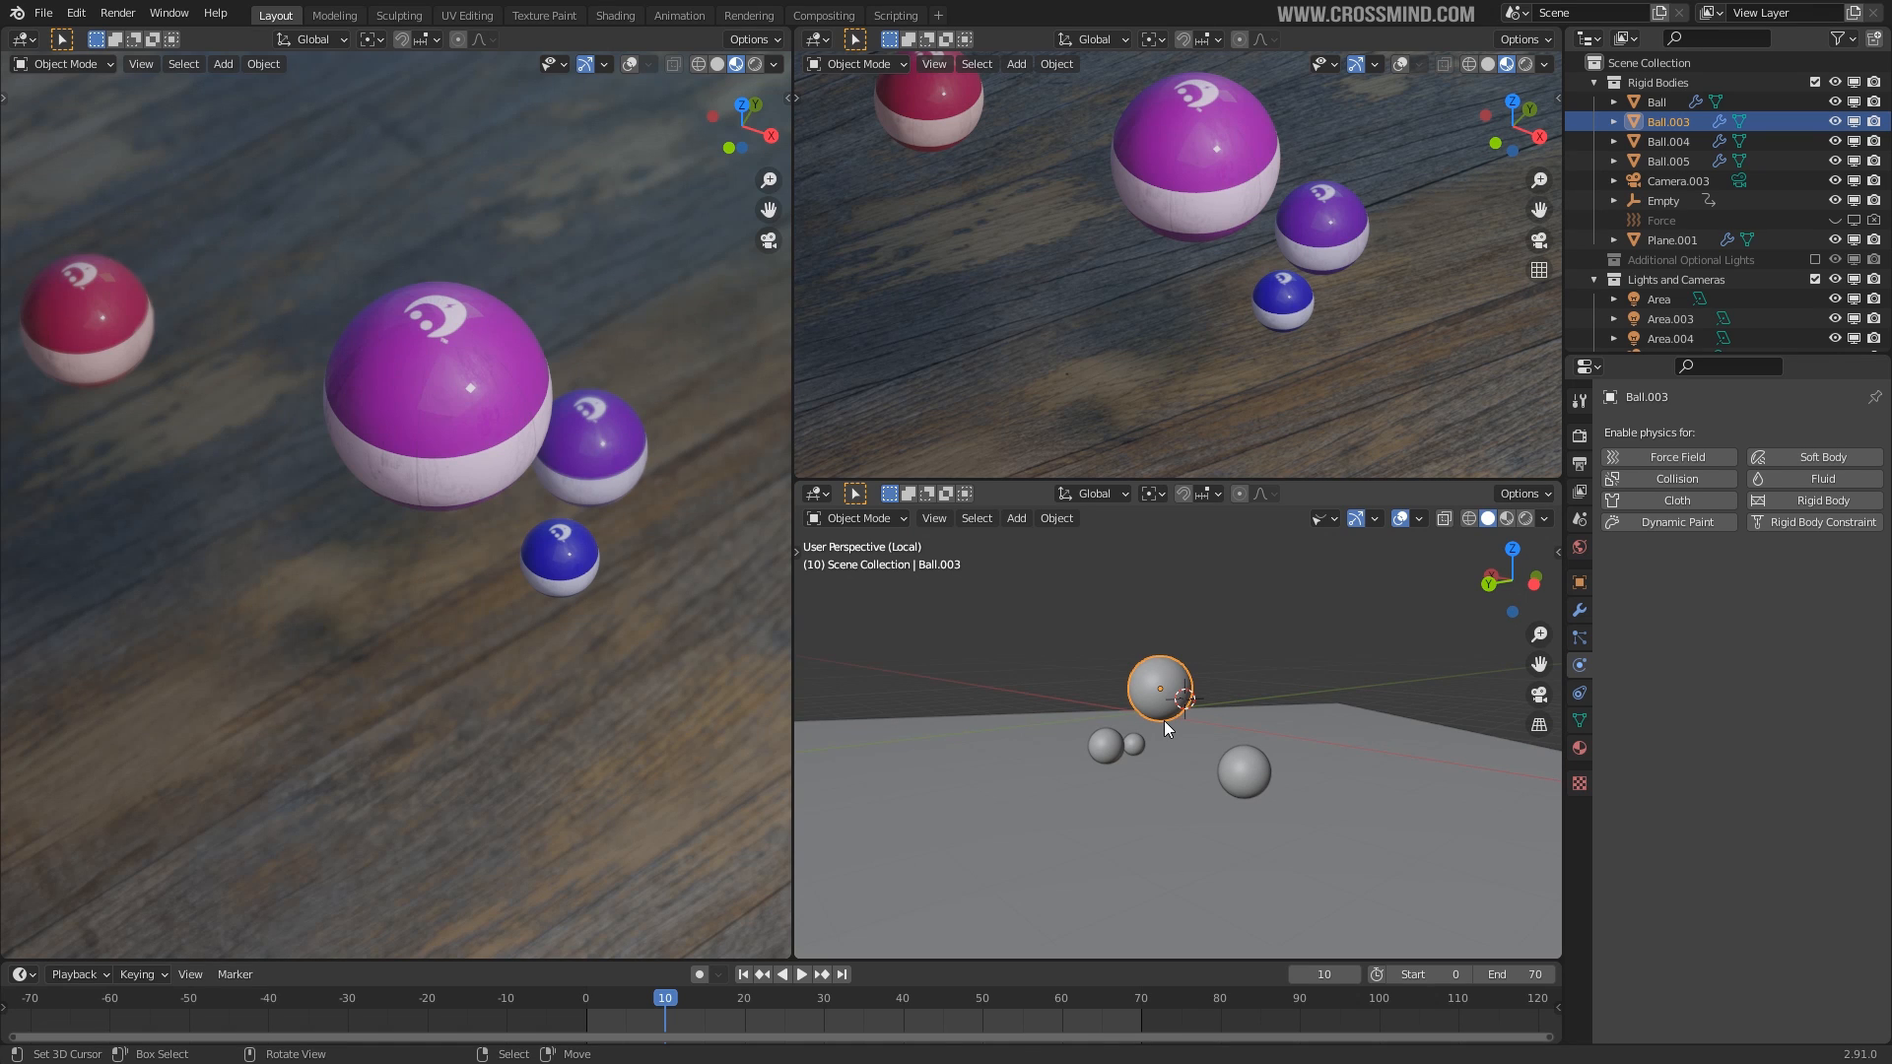
middle_click_drag(1165, 723, 1160, 706)
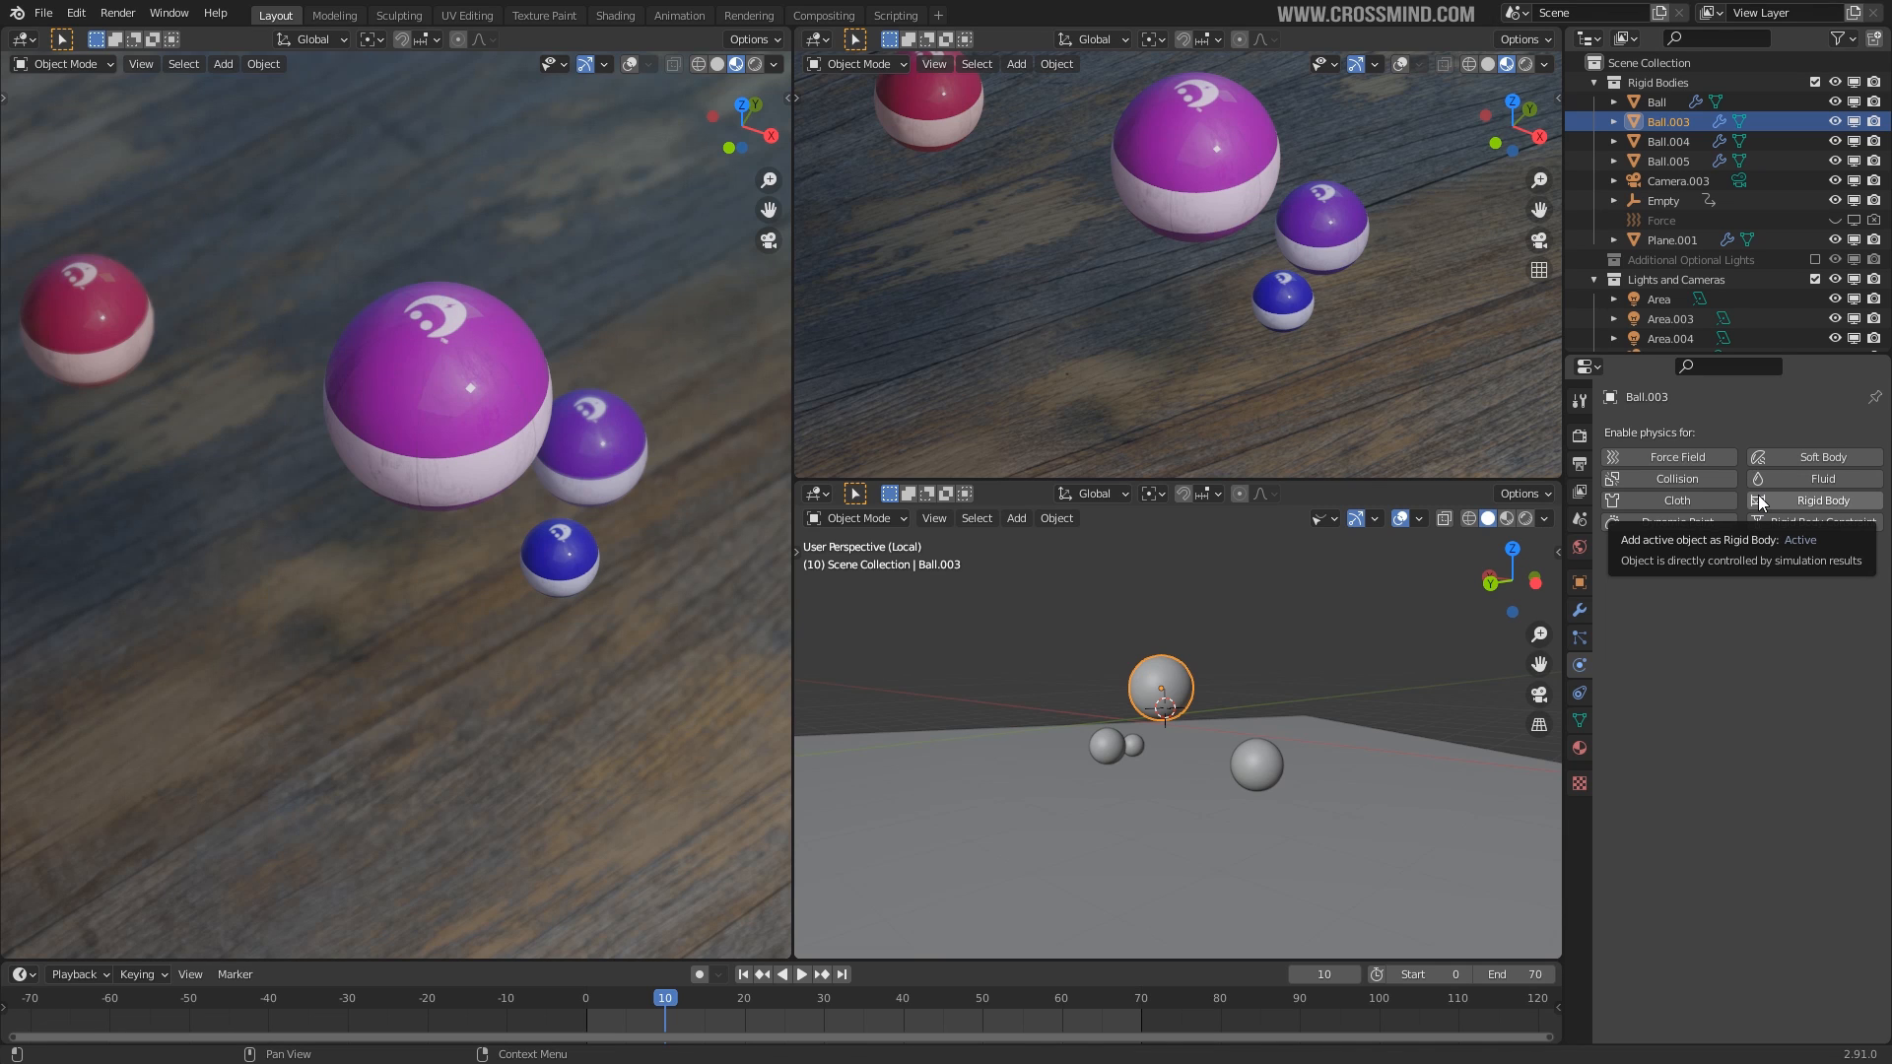
middle_click_drag(1197, 681, 1170, 670)
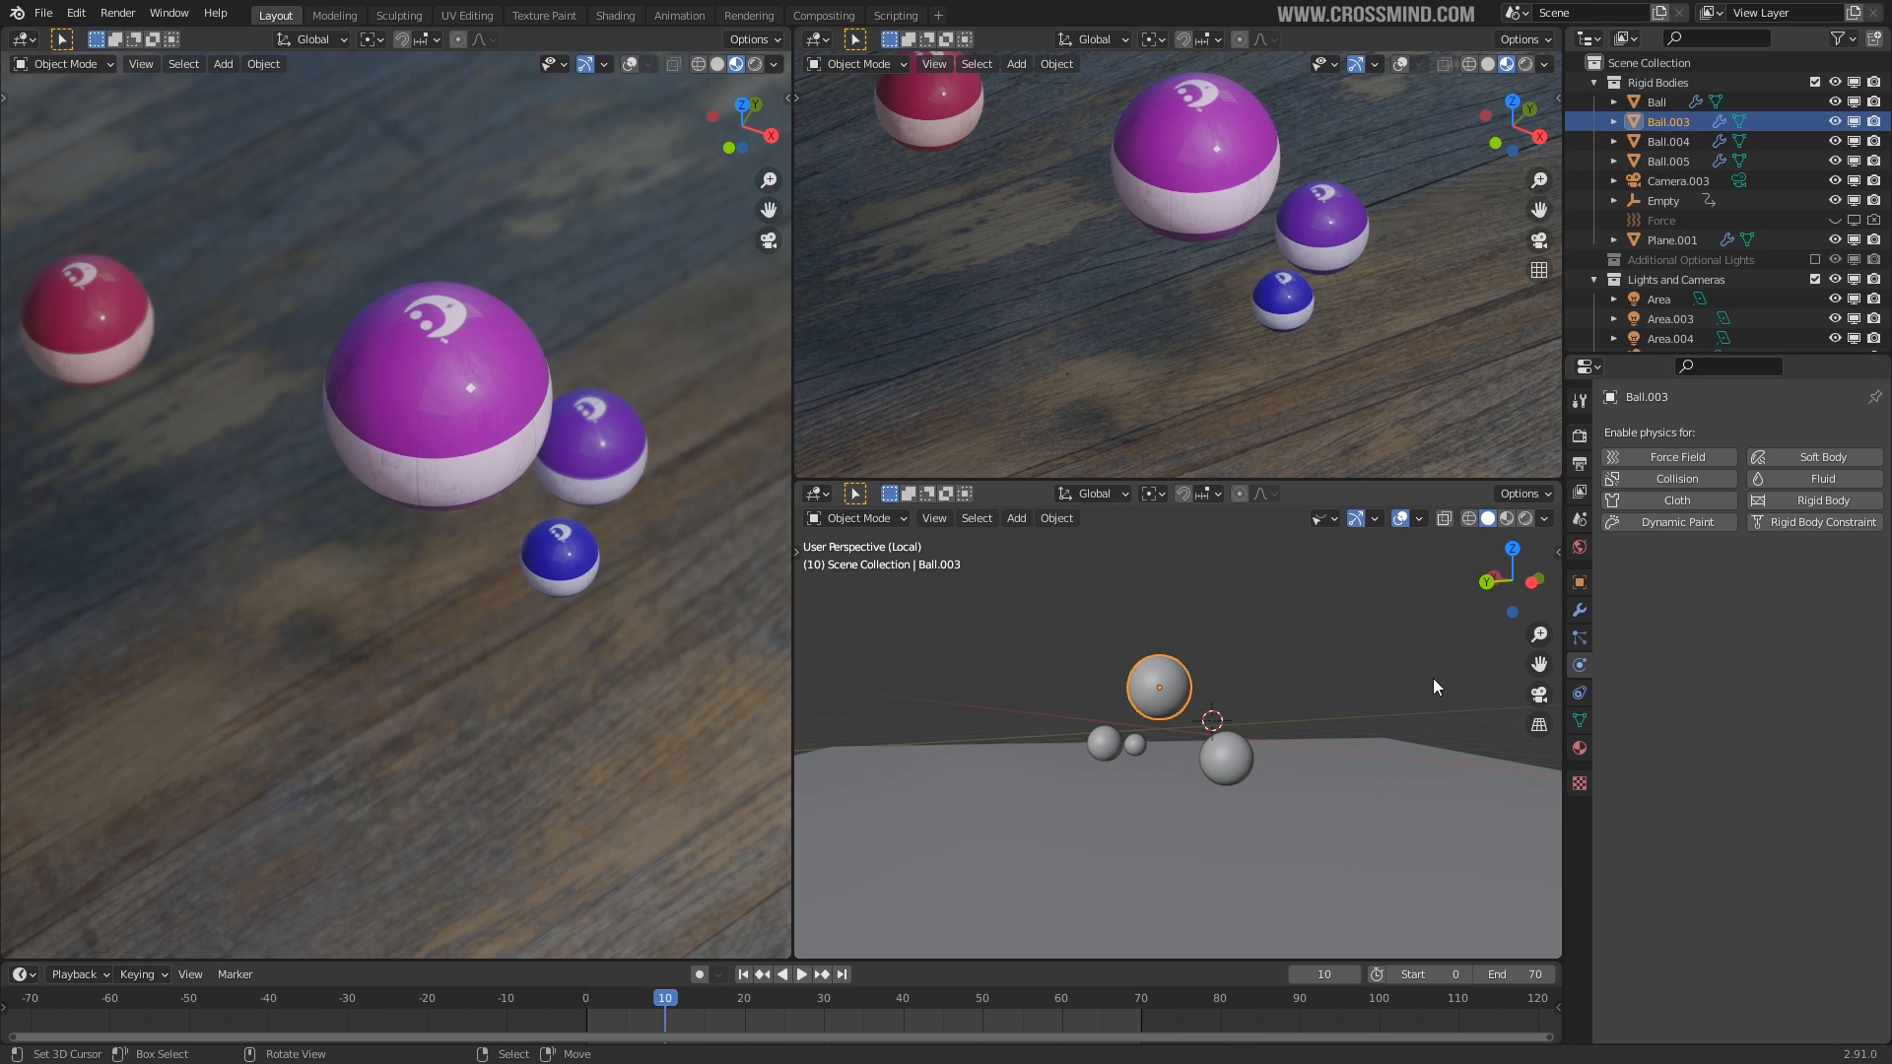
left_click(1819, 502)
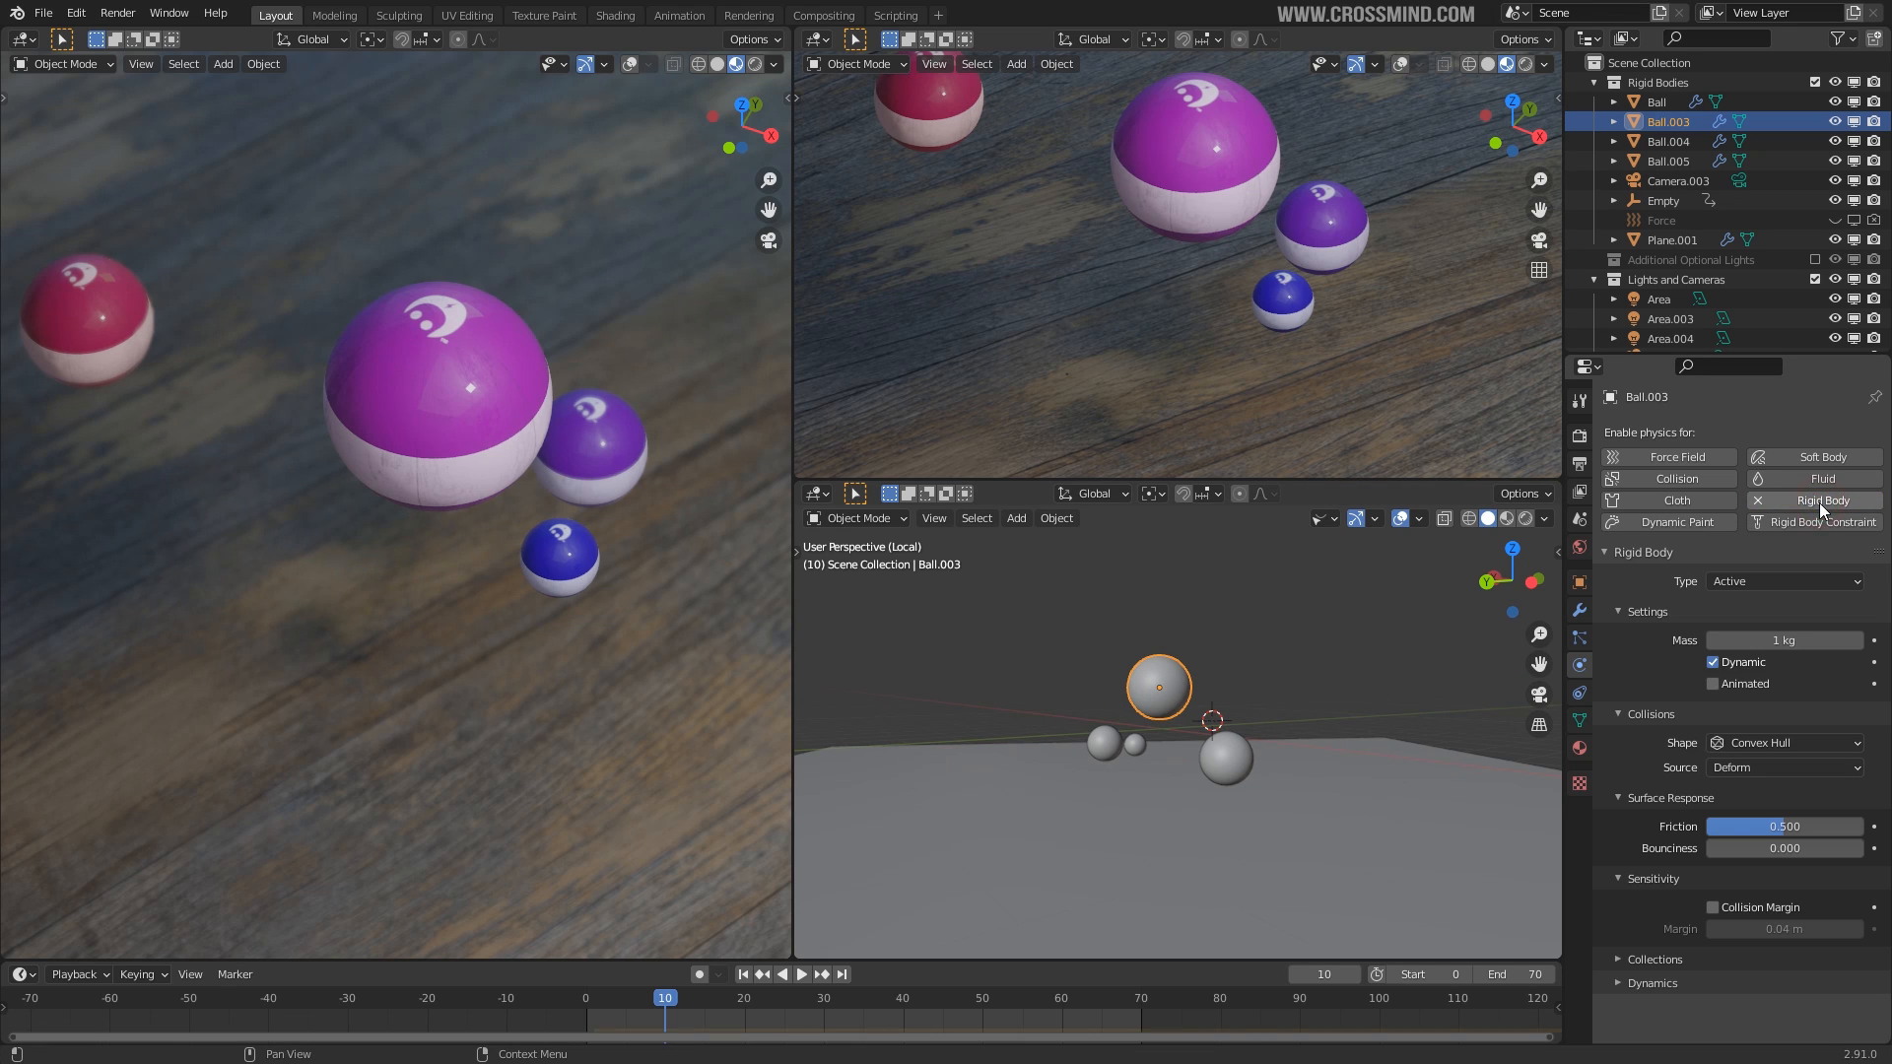
left_click(1747, 588)
left_click(1752, 583)
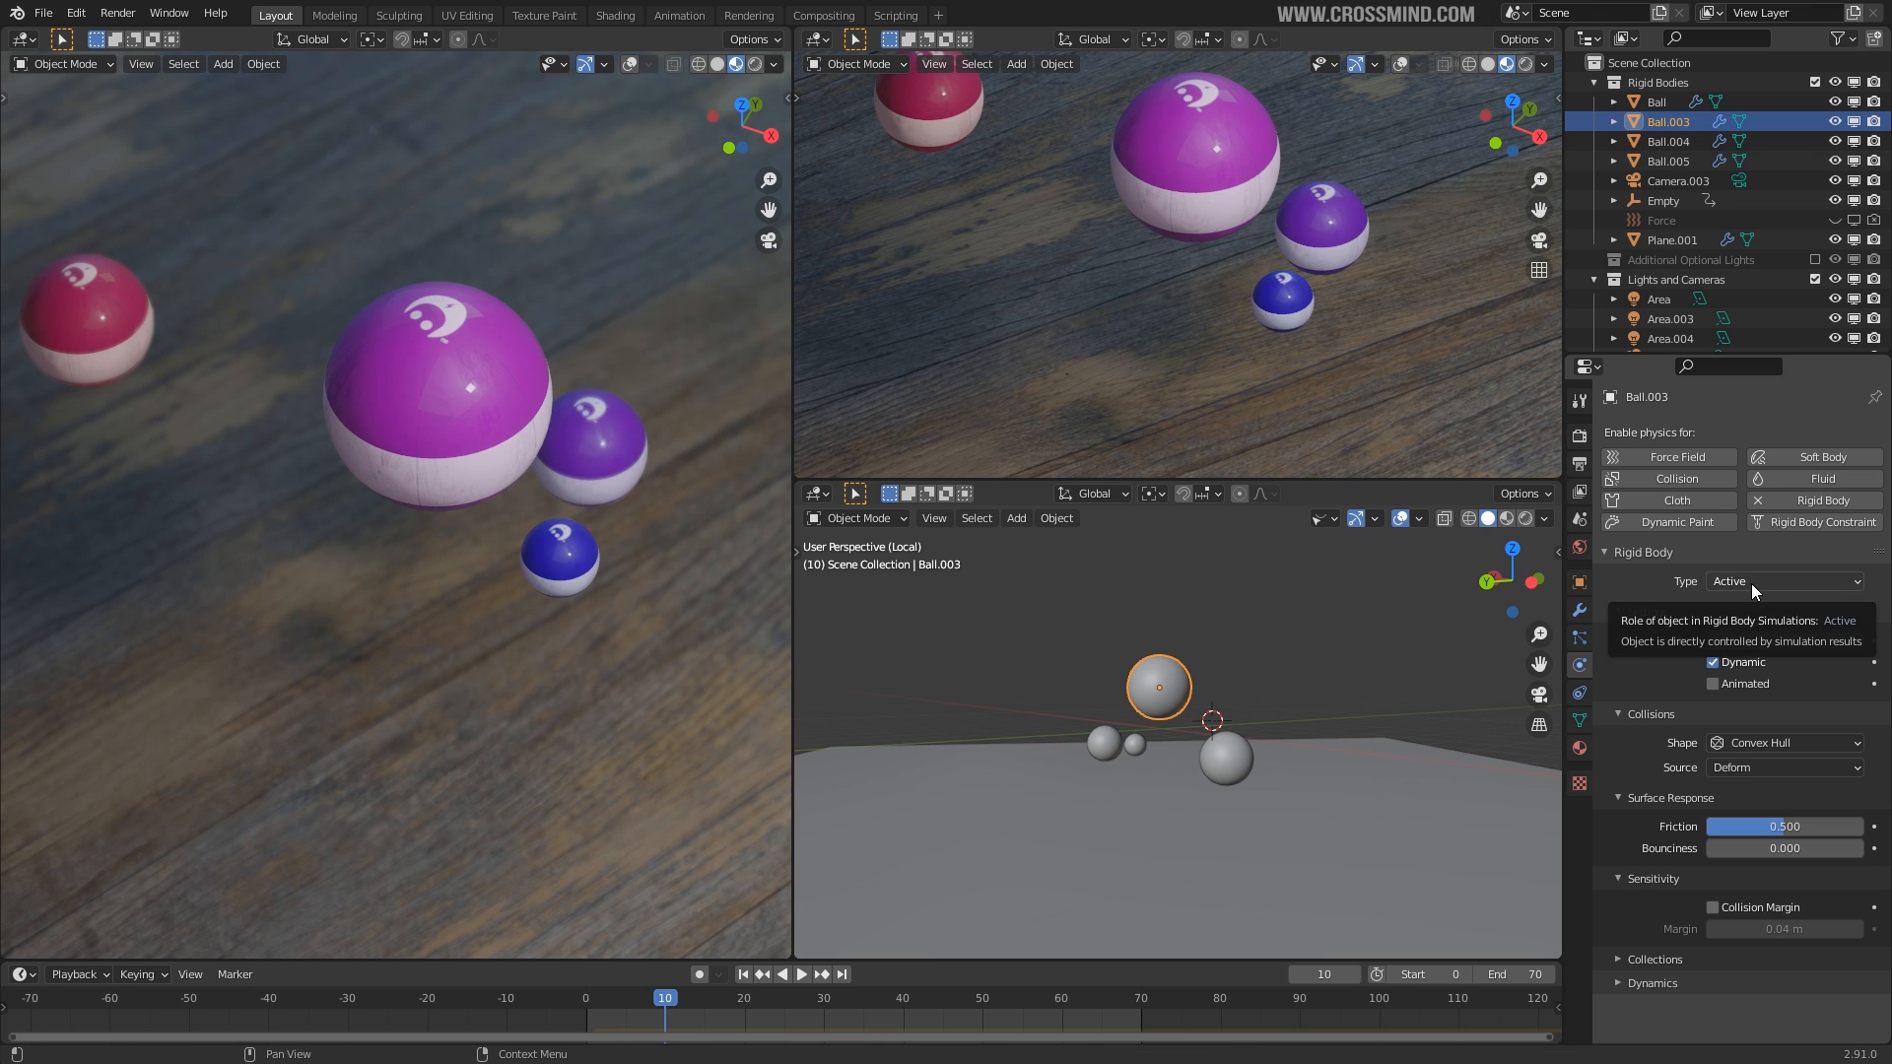
Play the simulation and examine how Ball.003 falls in relation to the floor plane.
left_click(796, 974)
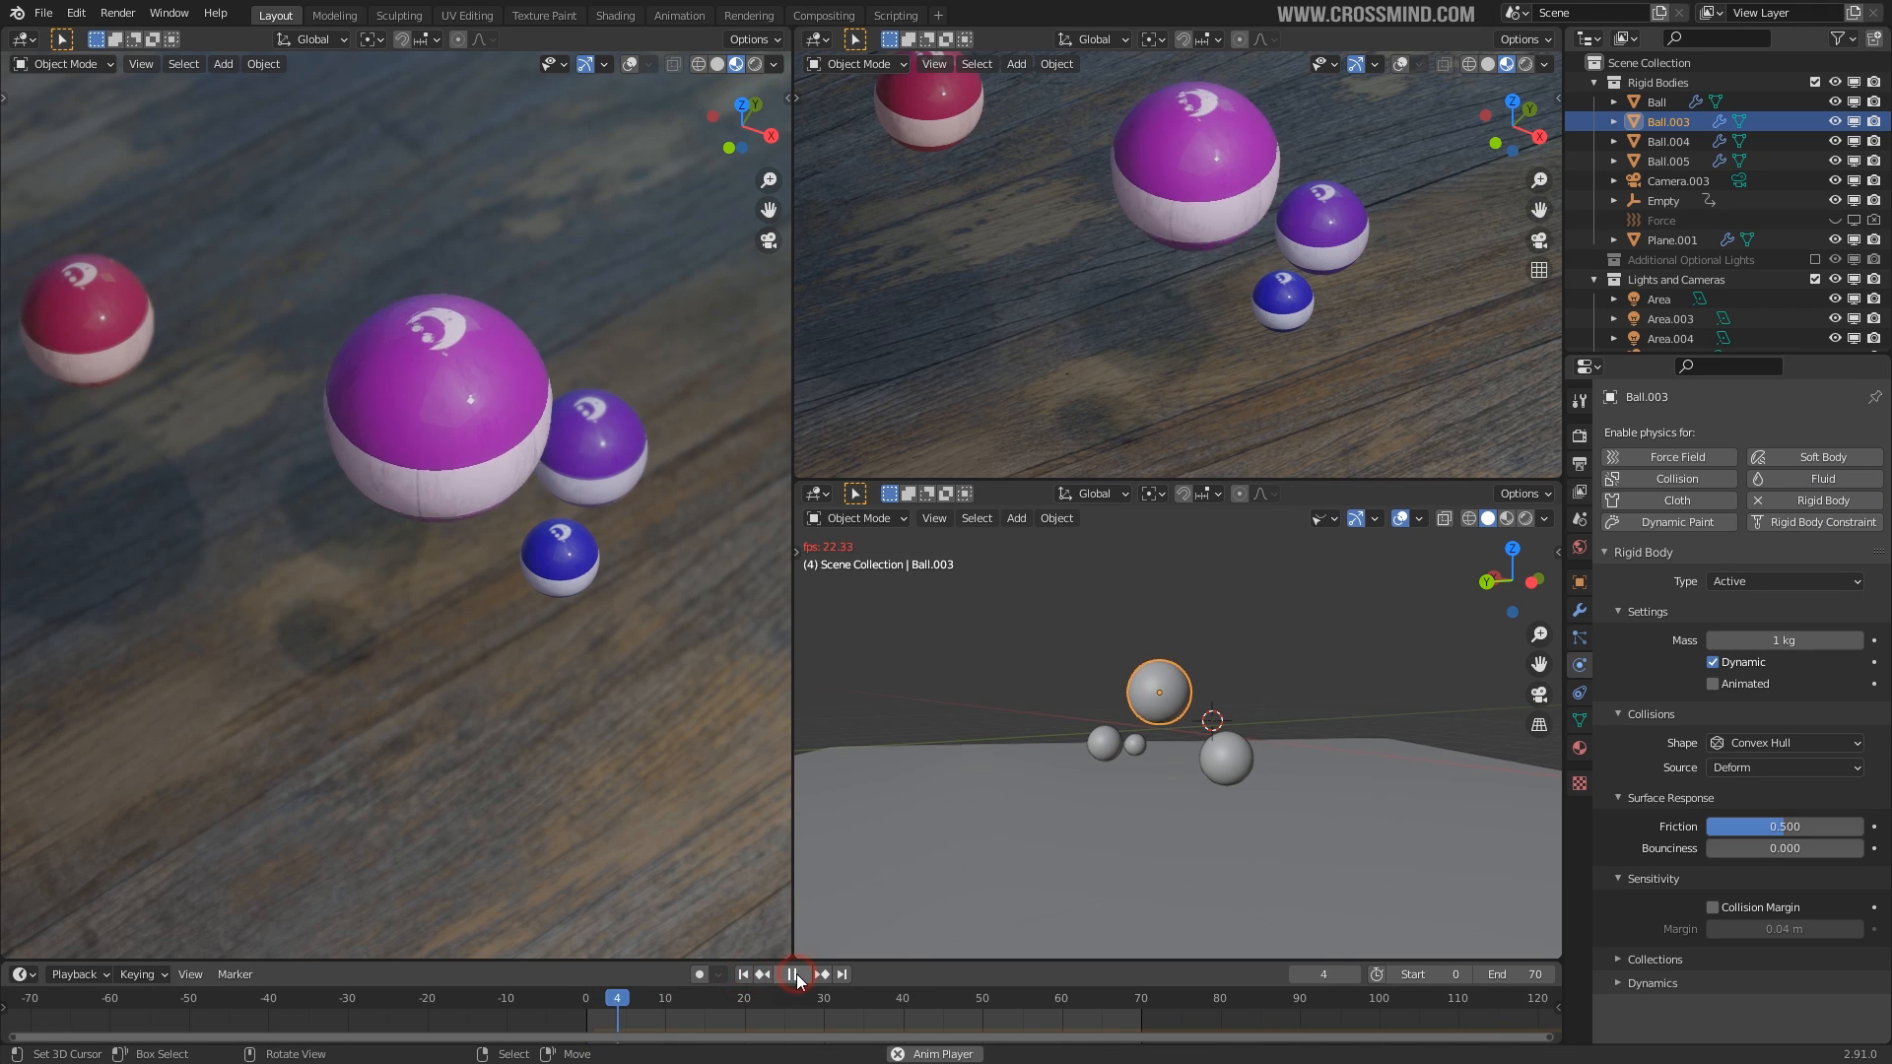
left_click(796, 973)
scroll(1175, 693, "down", 9)
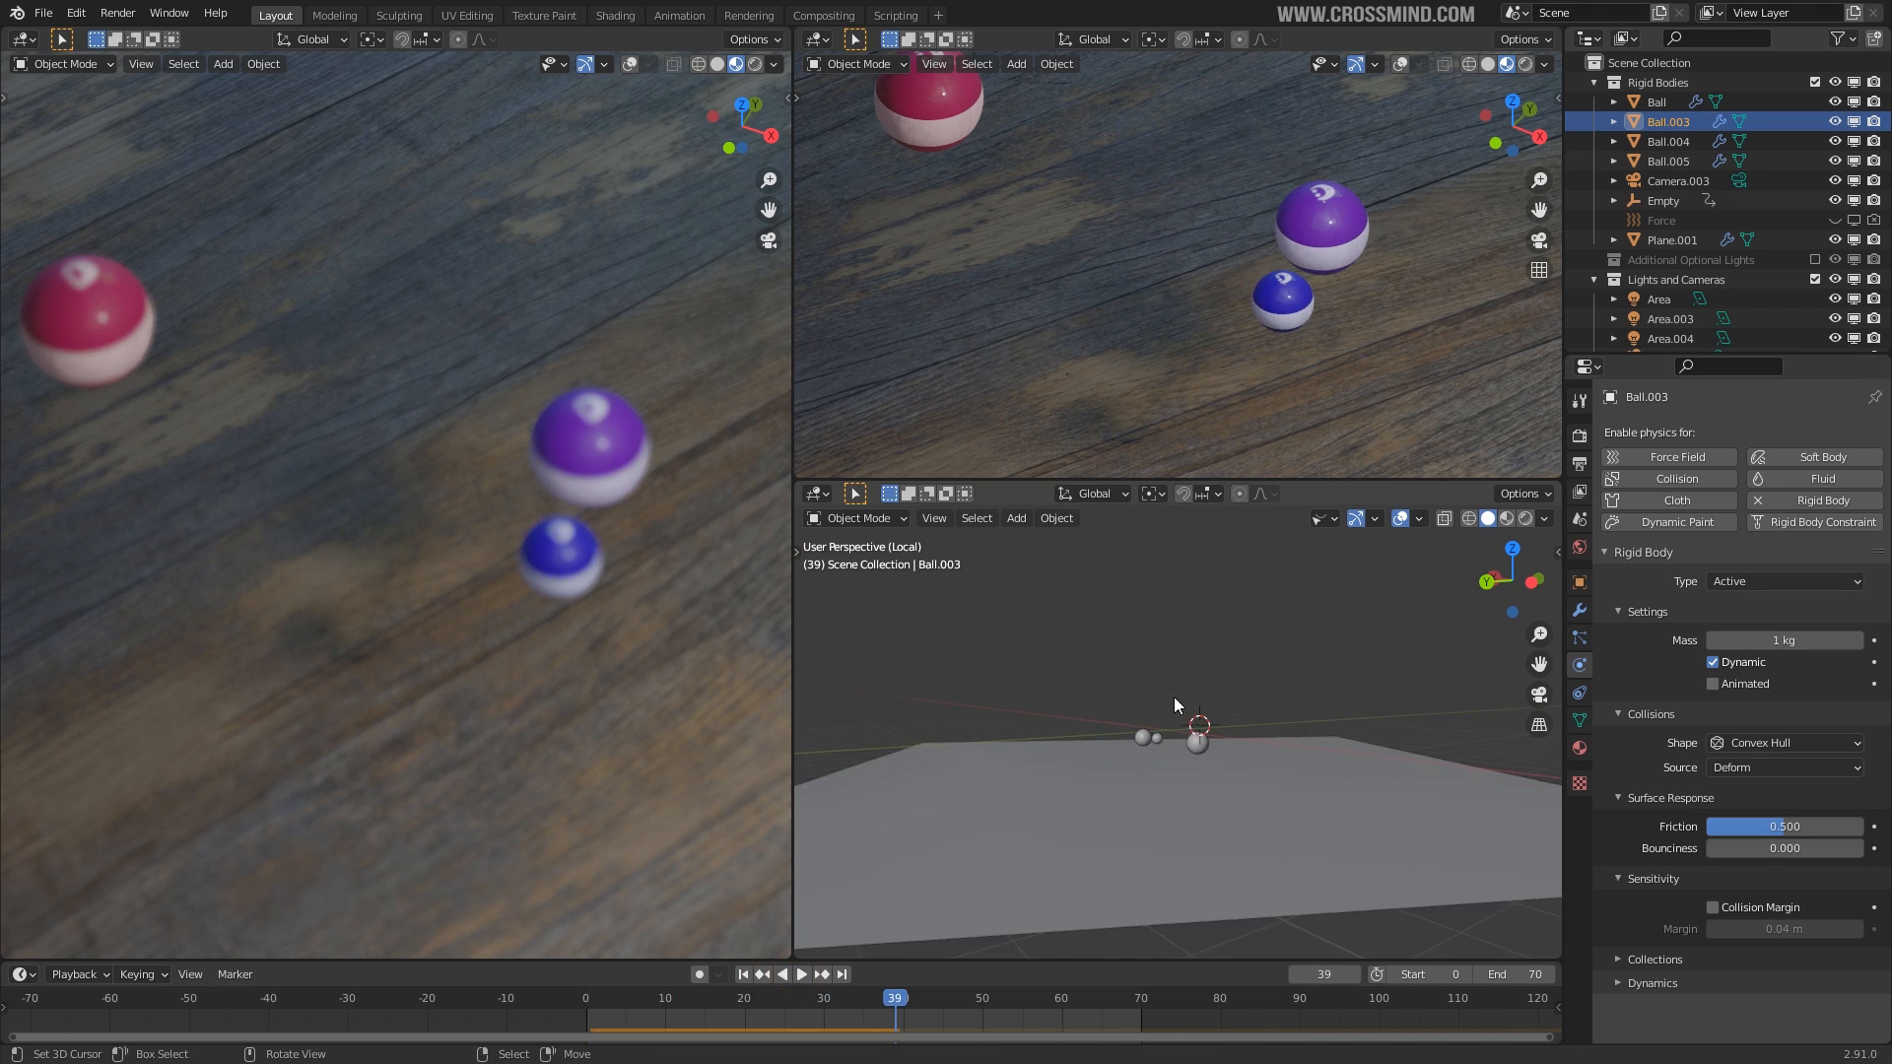
middle_click_drag(1157, 725, 1214, 830)
scroll(1224, 816, "down", 4)
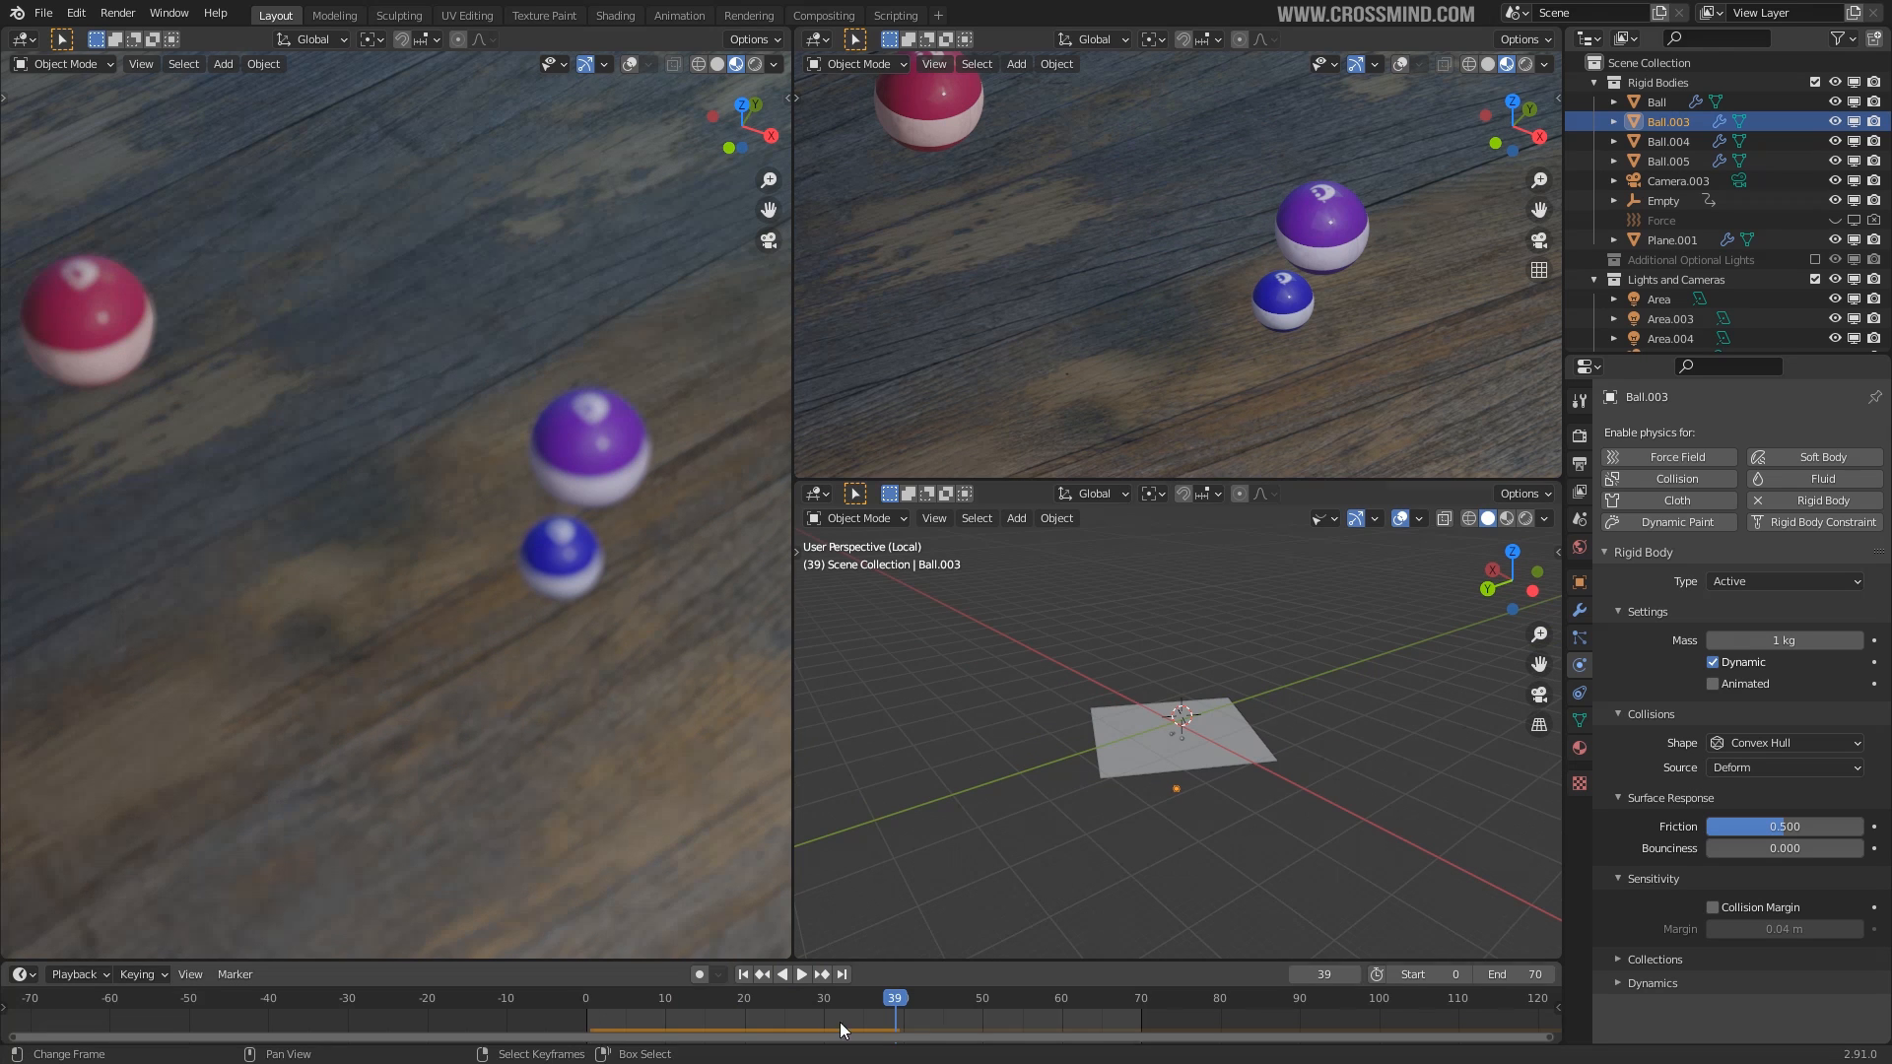
left_click(799, 974)
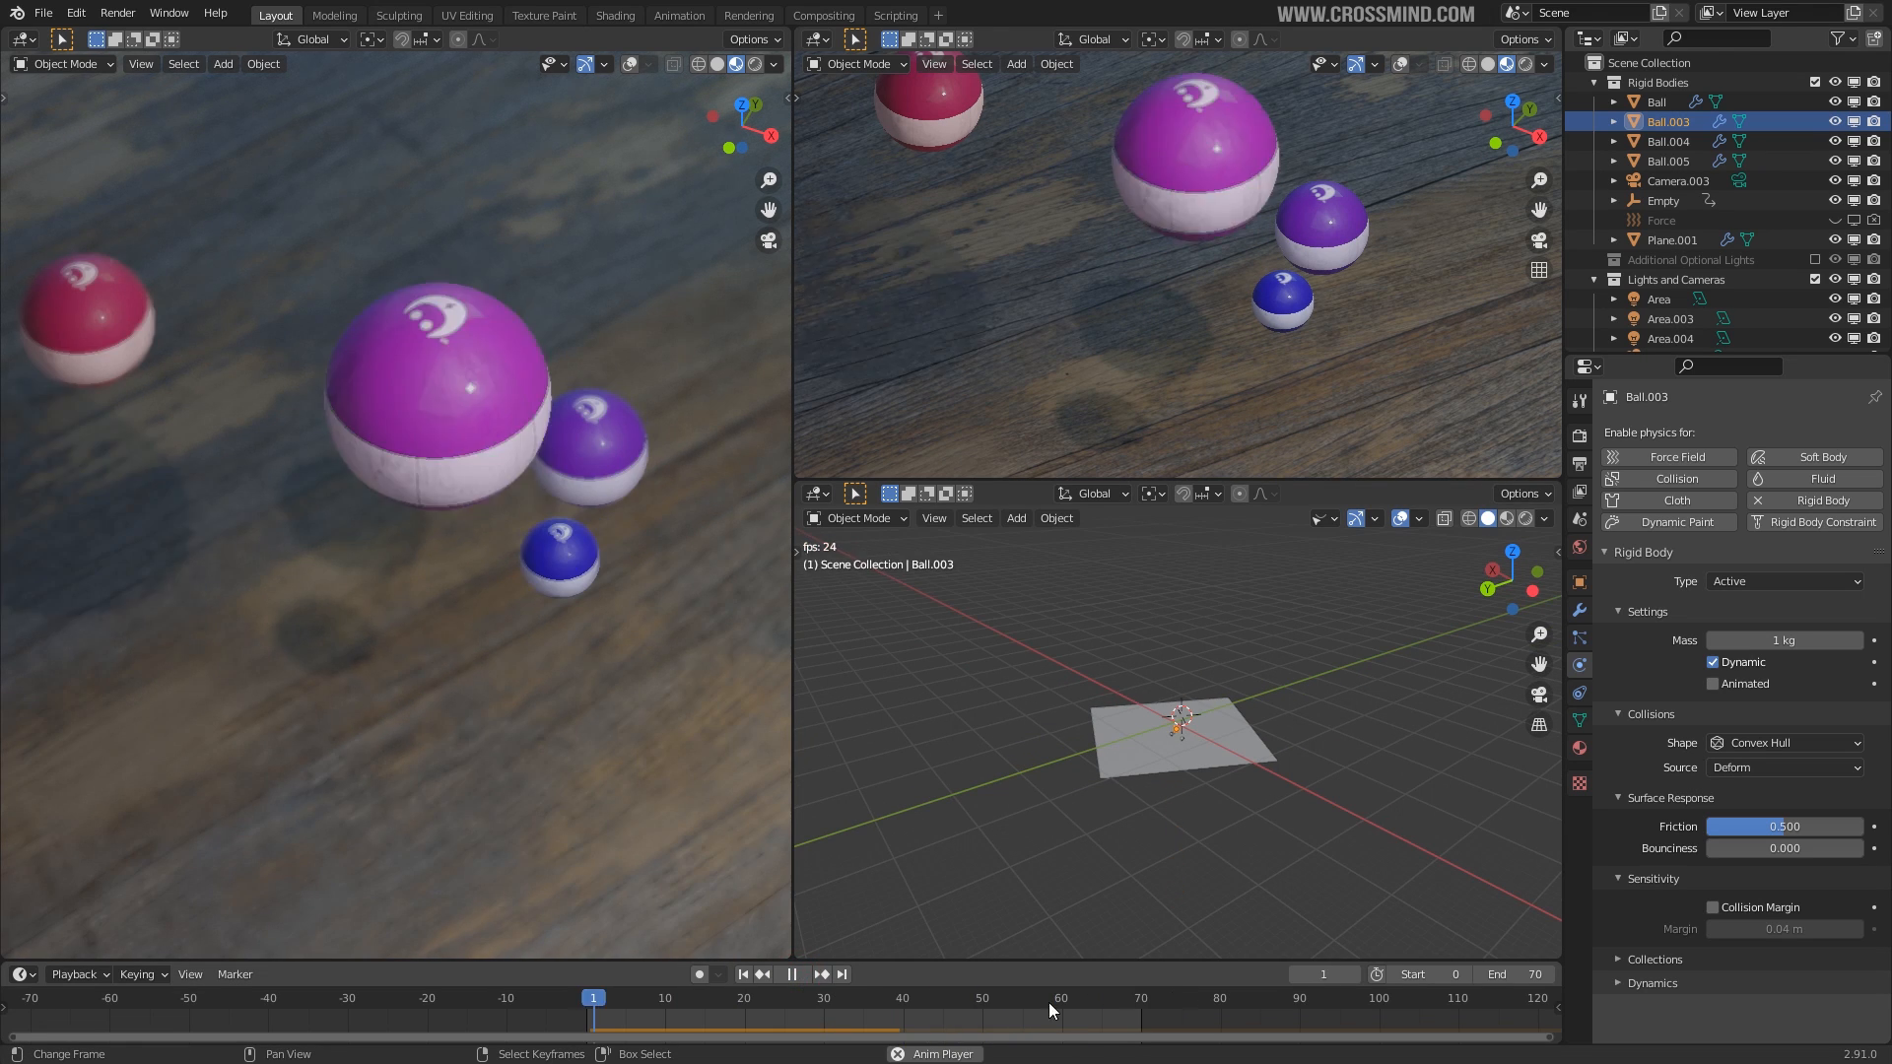
scroll(1241, 808, "up", 5)
middle_click_drag(1238, 843, 1357, 766)
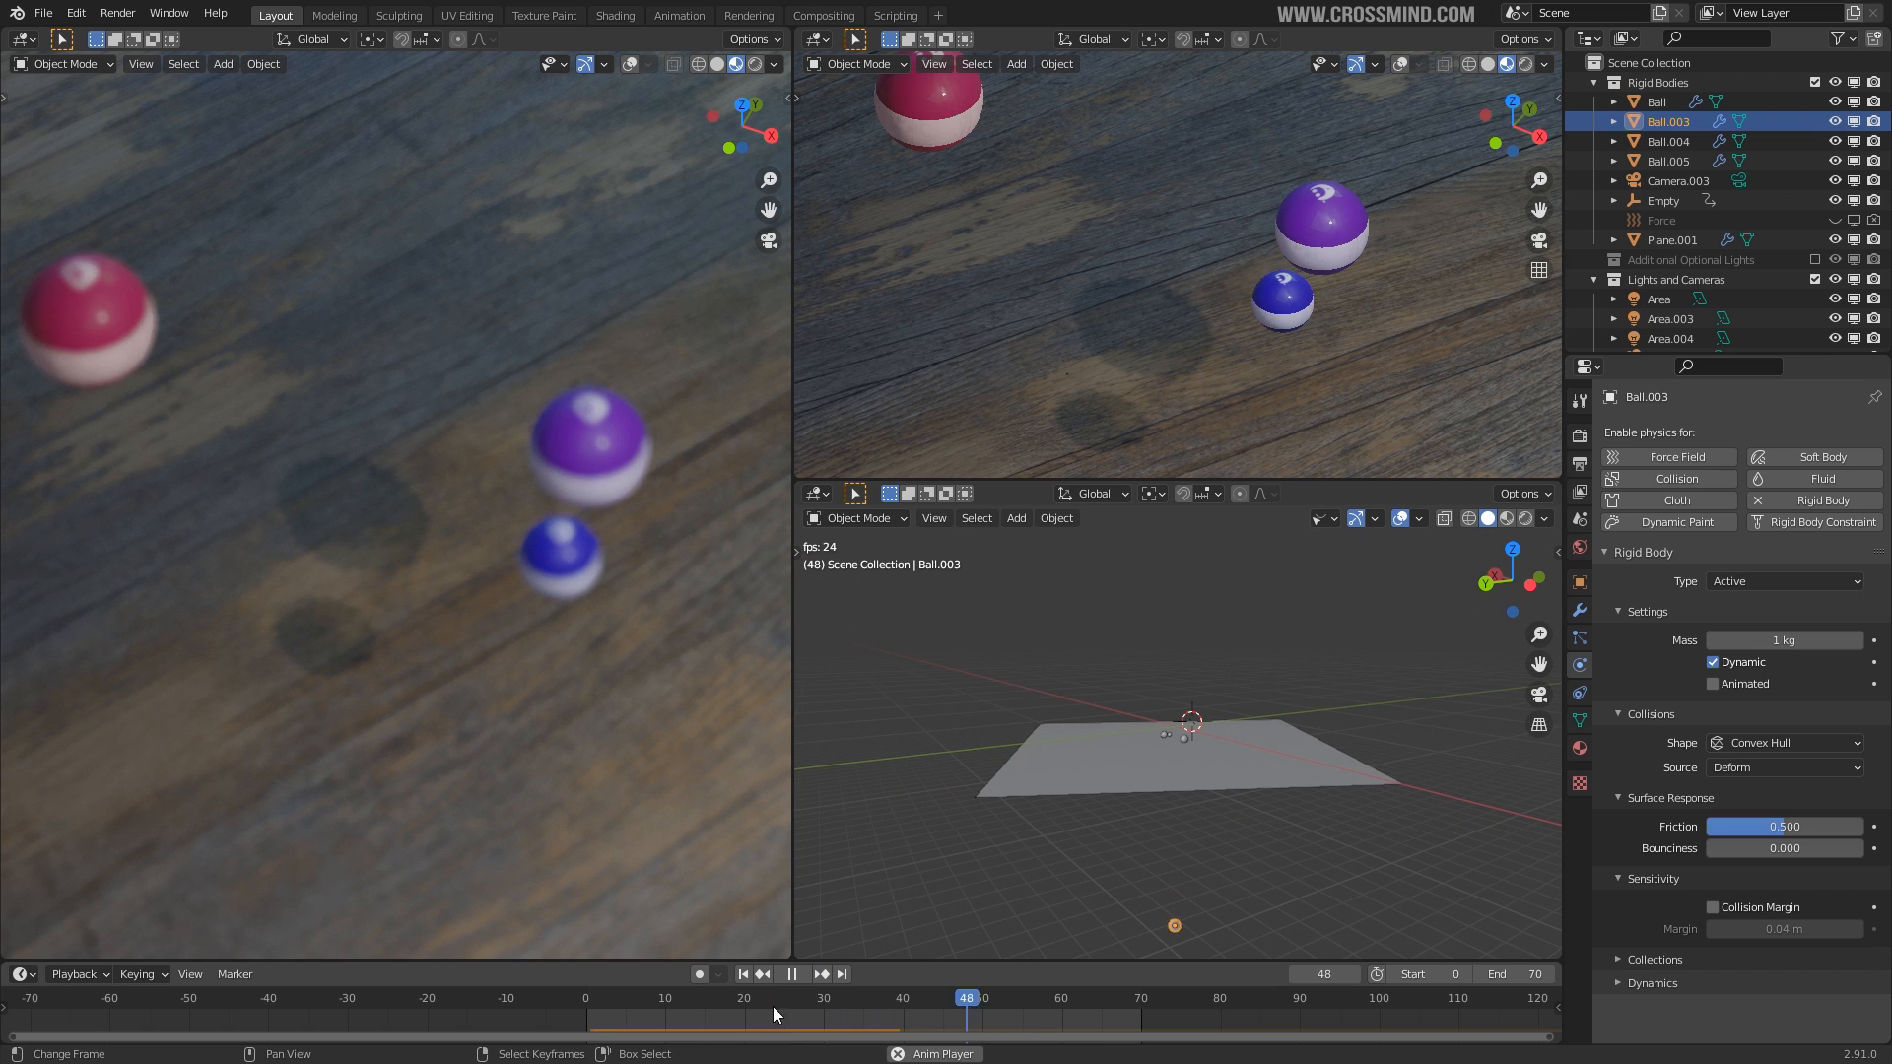
scroll(1278, 812, "up", 5)
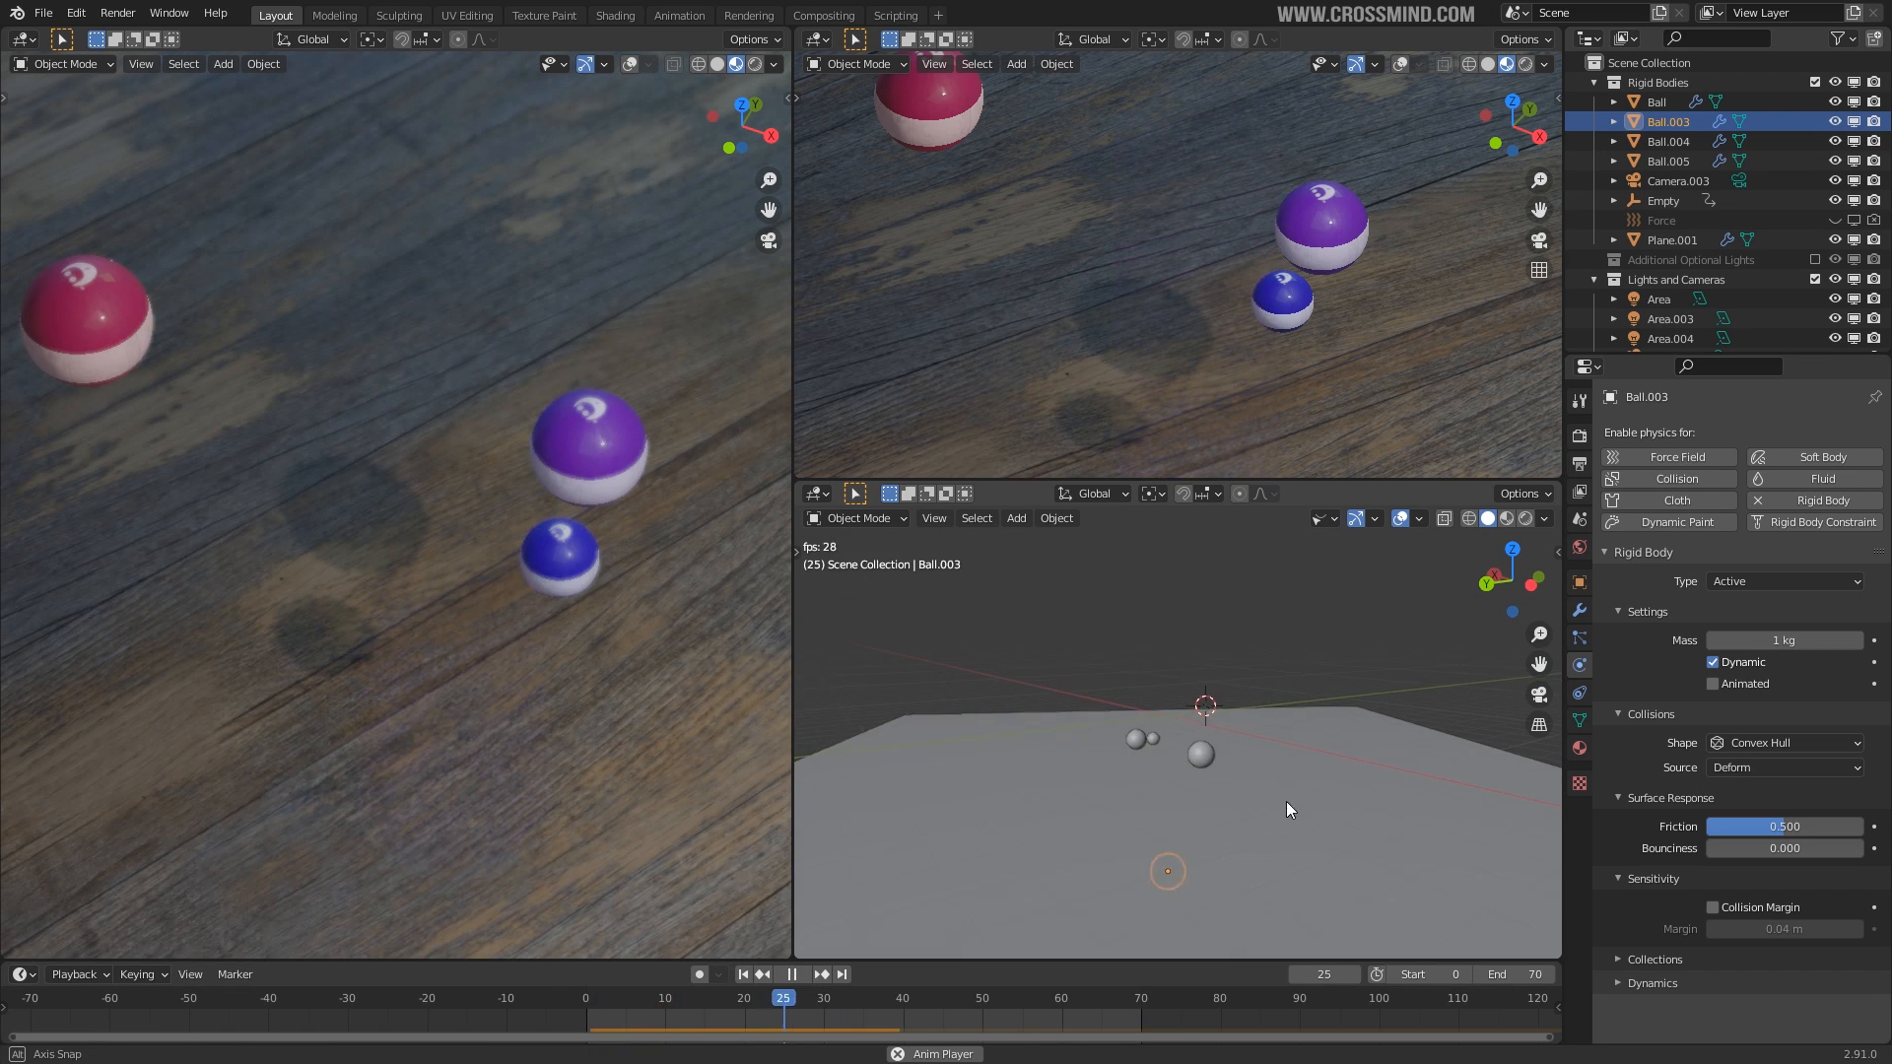
left_click(792, 974)
Add Rigid Body physics to the floor plane, Plane.001, and set its type to Passive.
middle_click_drag(1258, 745, 1291, 695)
left_click(1341, 720)
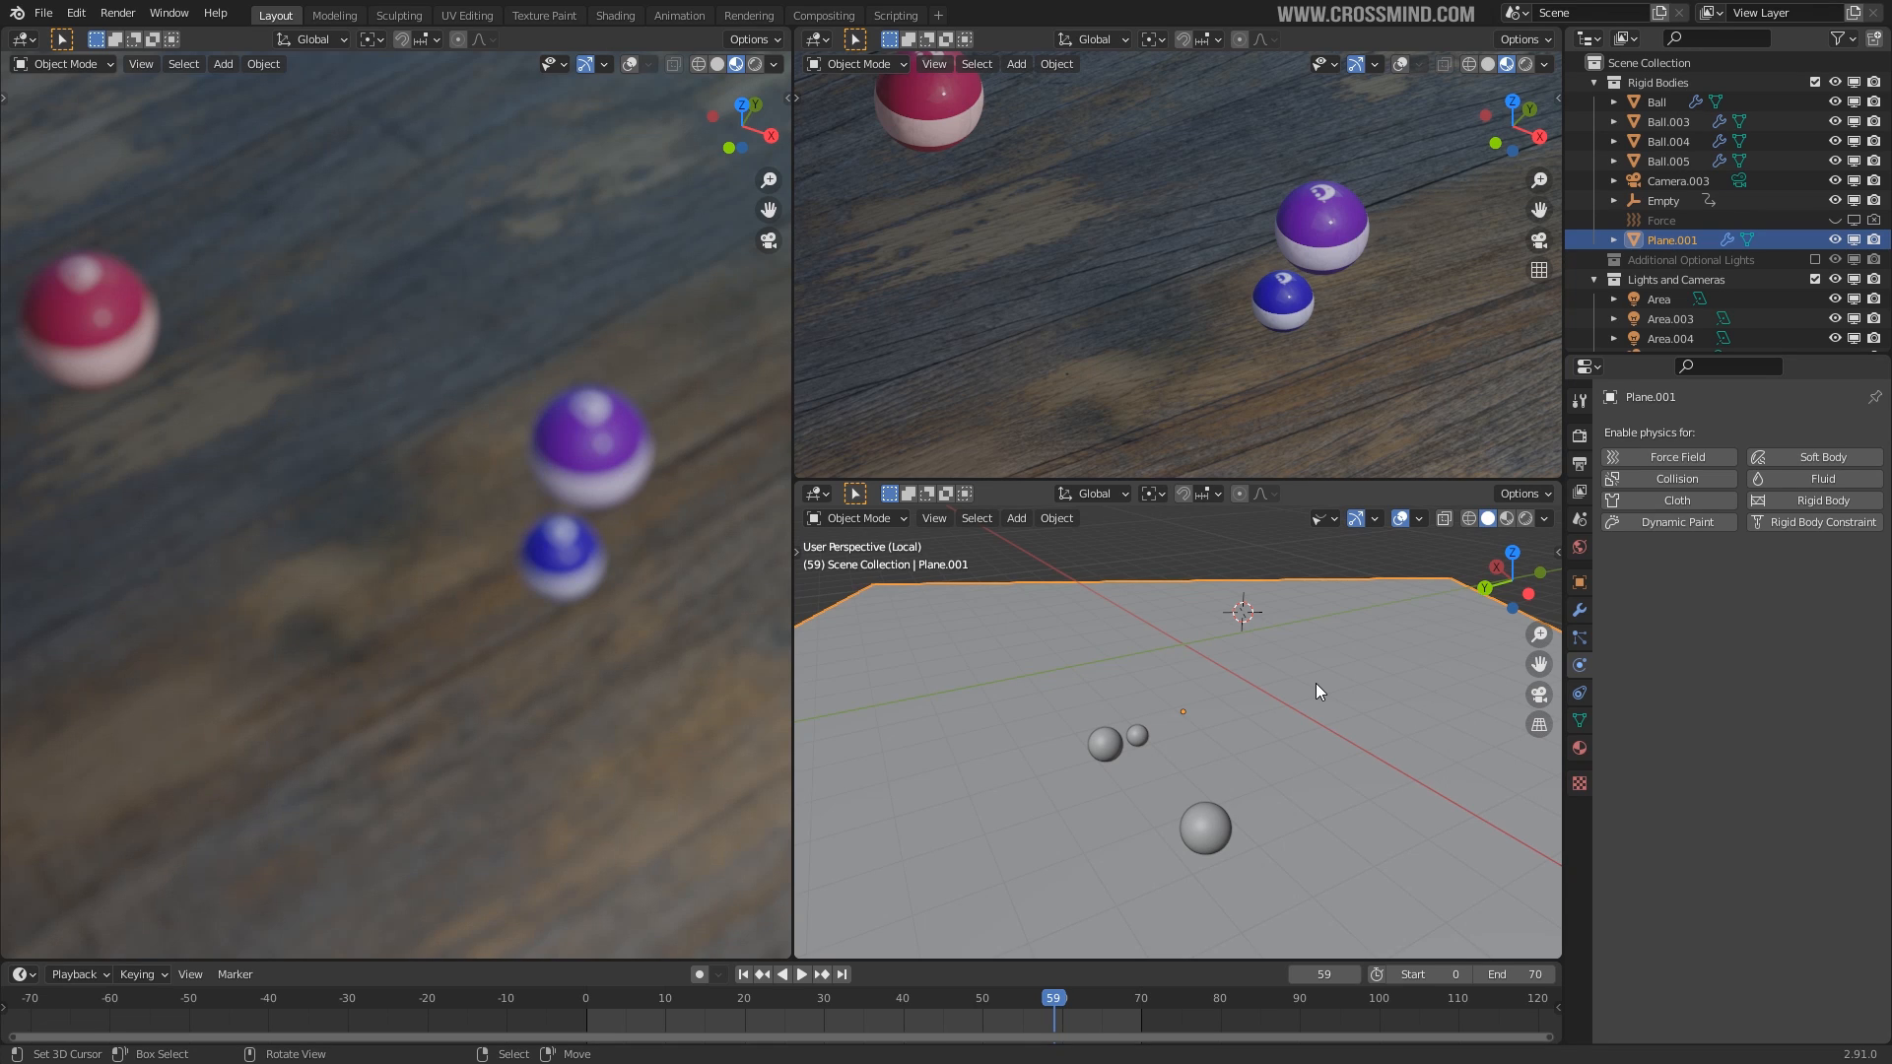
middle_click_drag(1316, 668, 1274, 663)
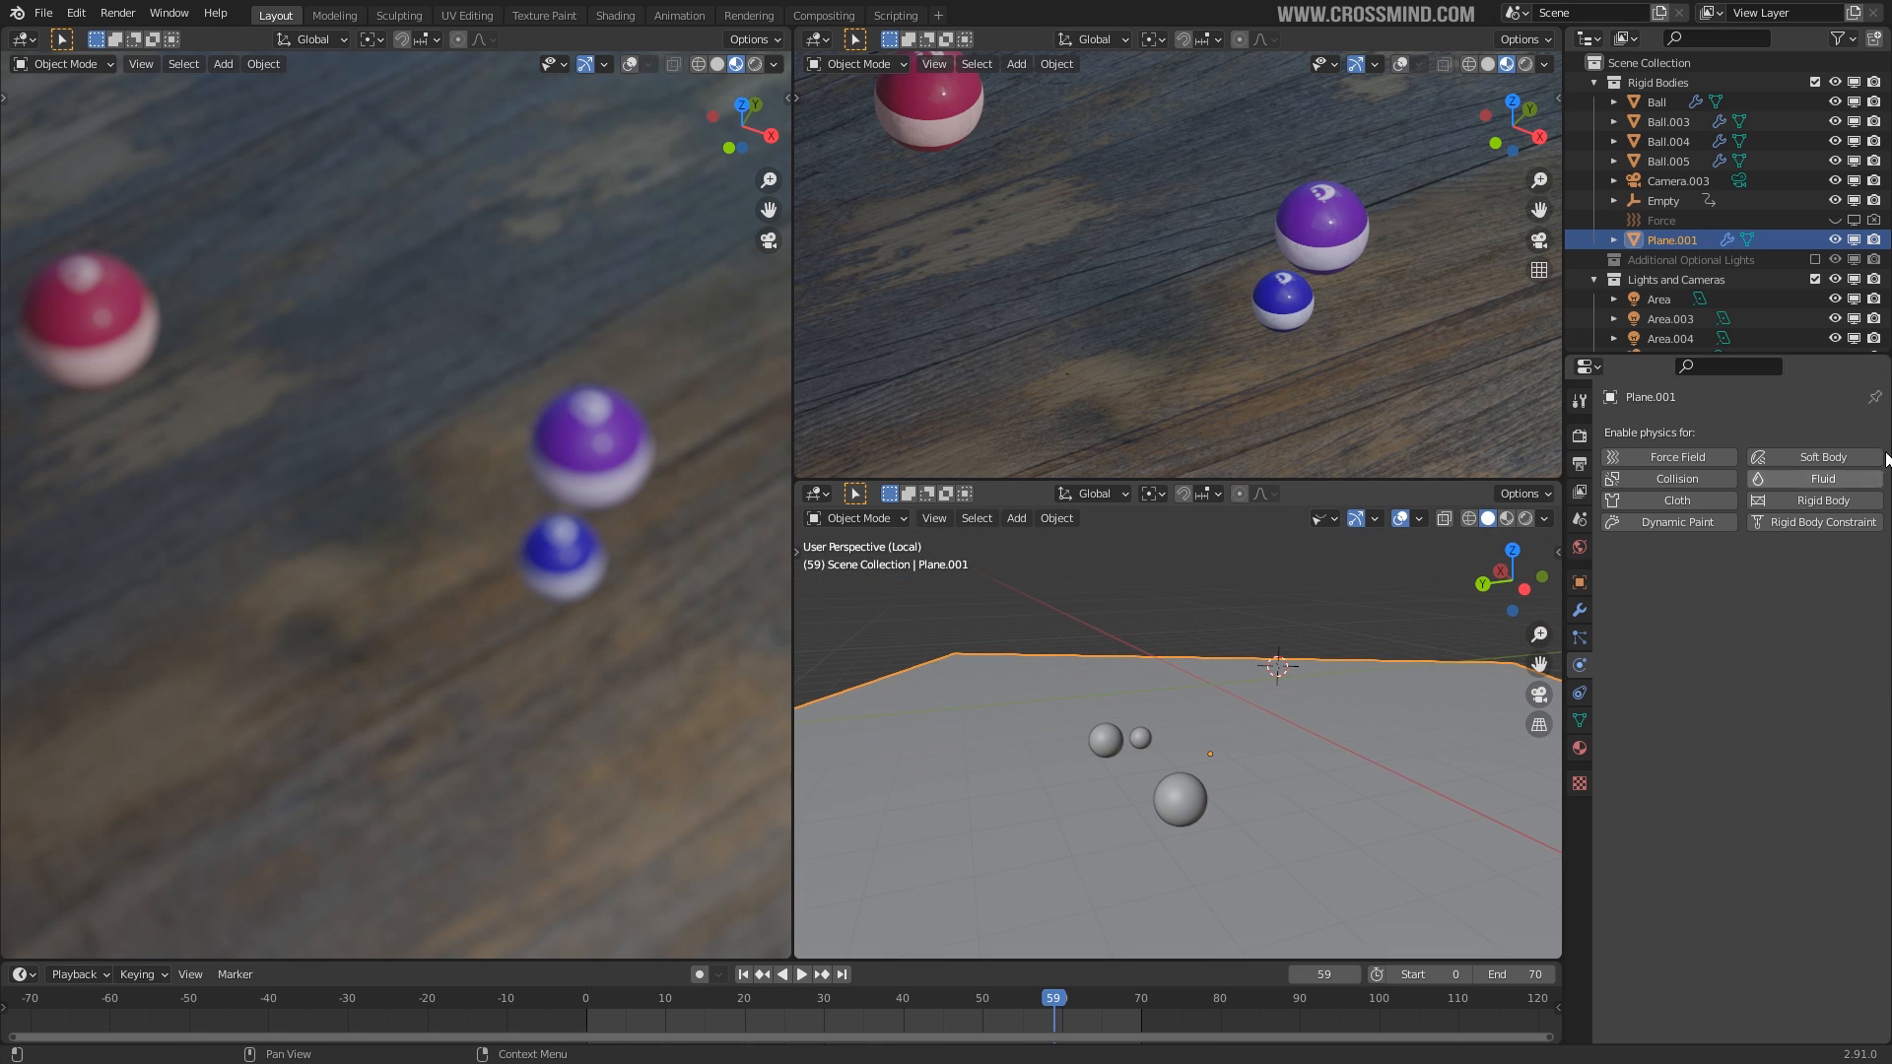
left_click(1816, 496)
left_click(1789, 583)
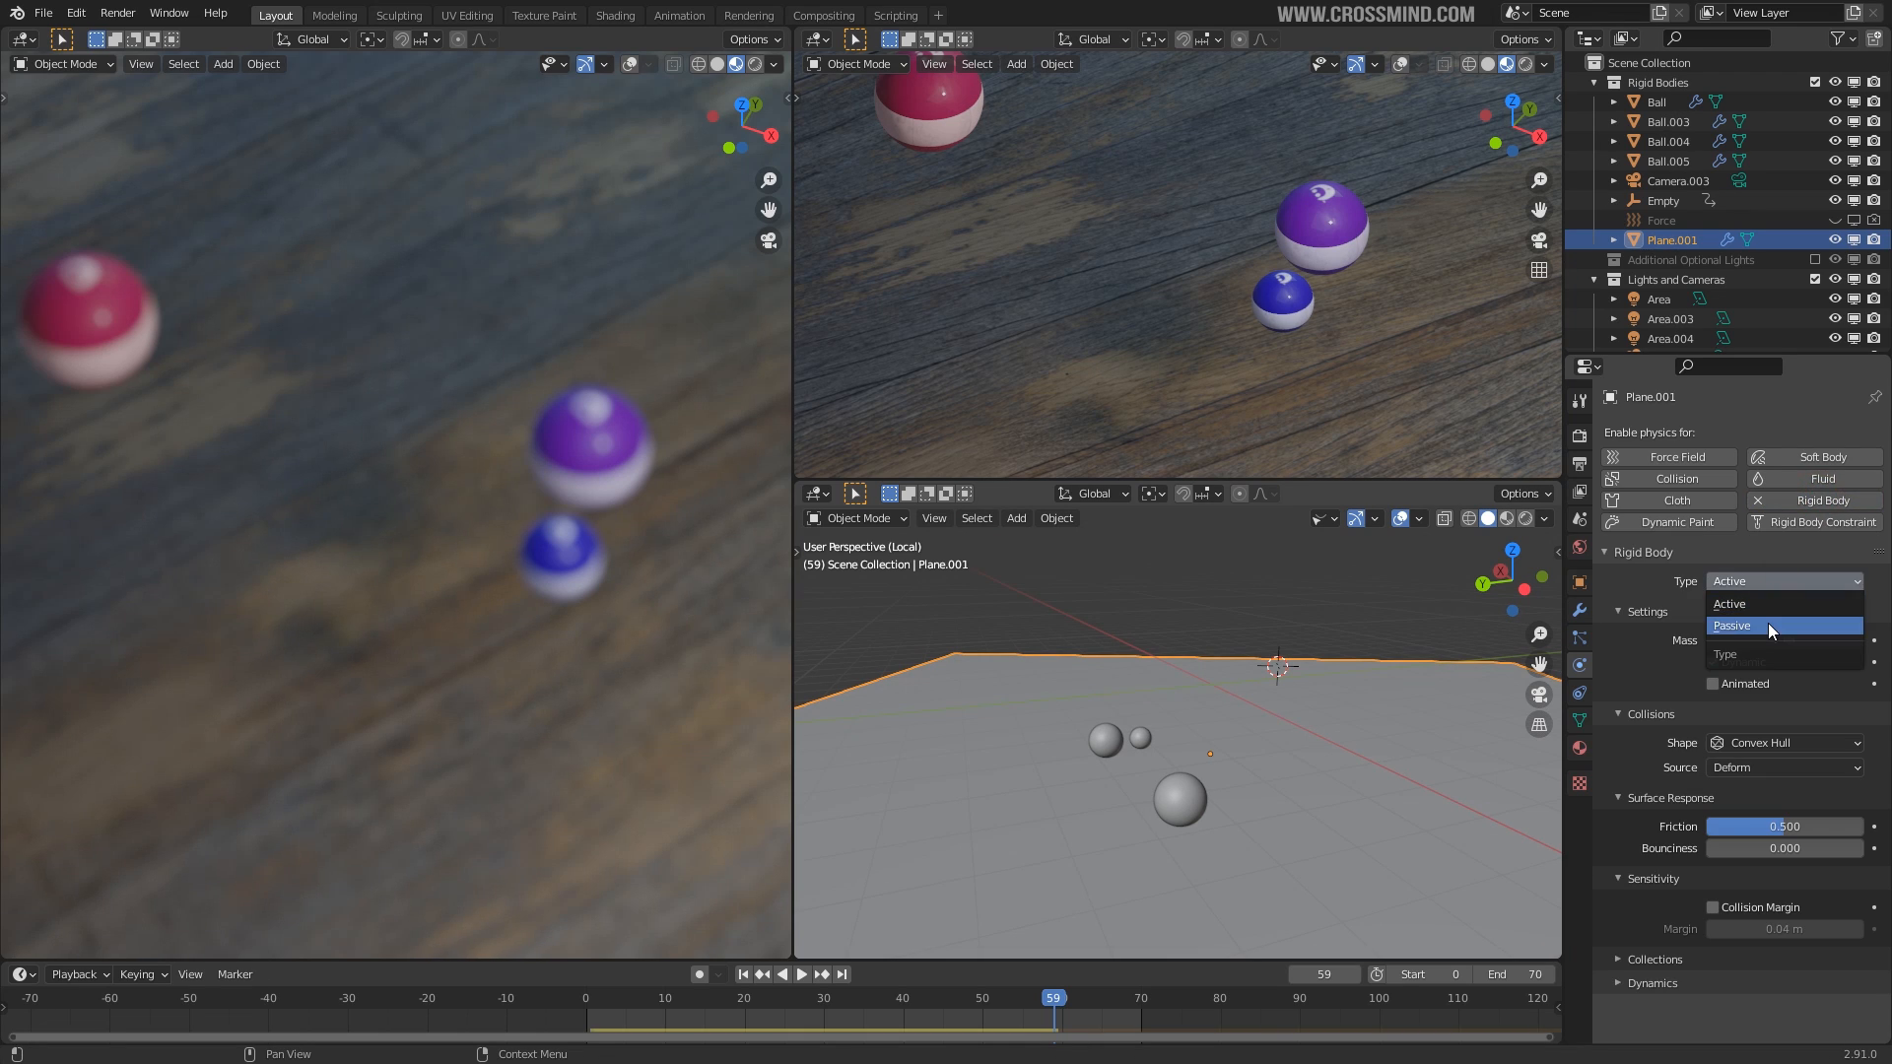
left_click(1767, 625)
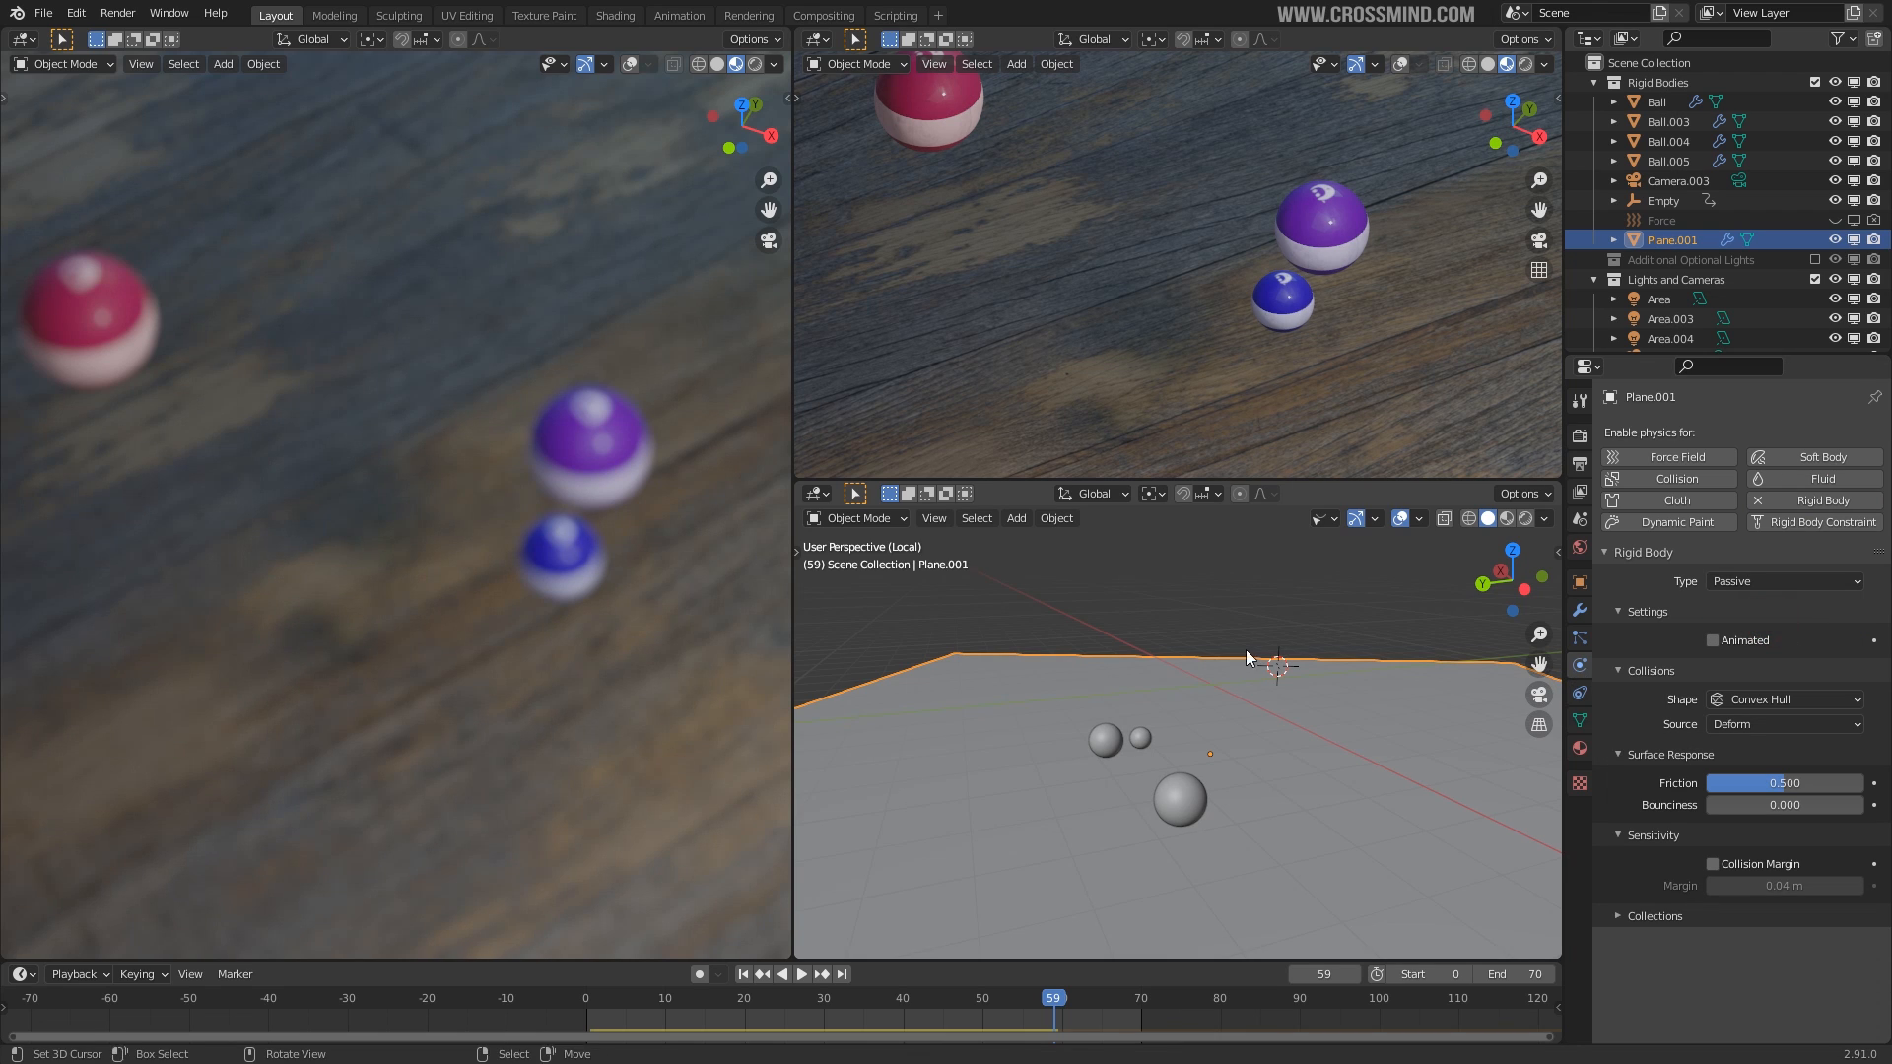
Replay the simulation from frame 0 and examine how the ball collides with the floor plane.
left_click(744, 973)
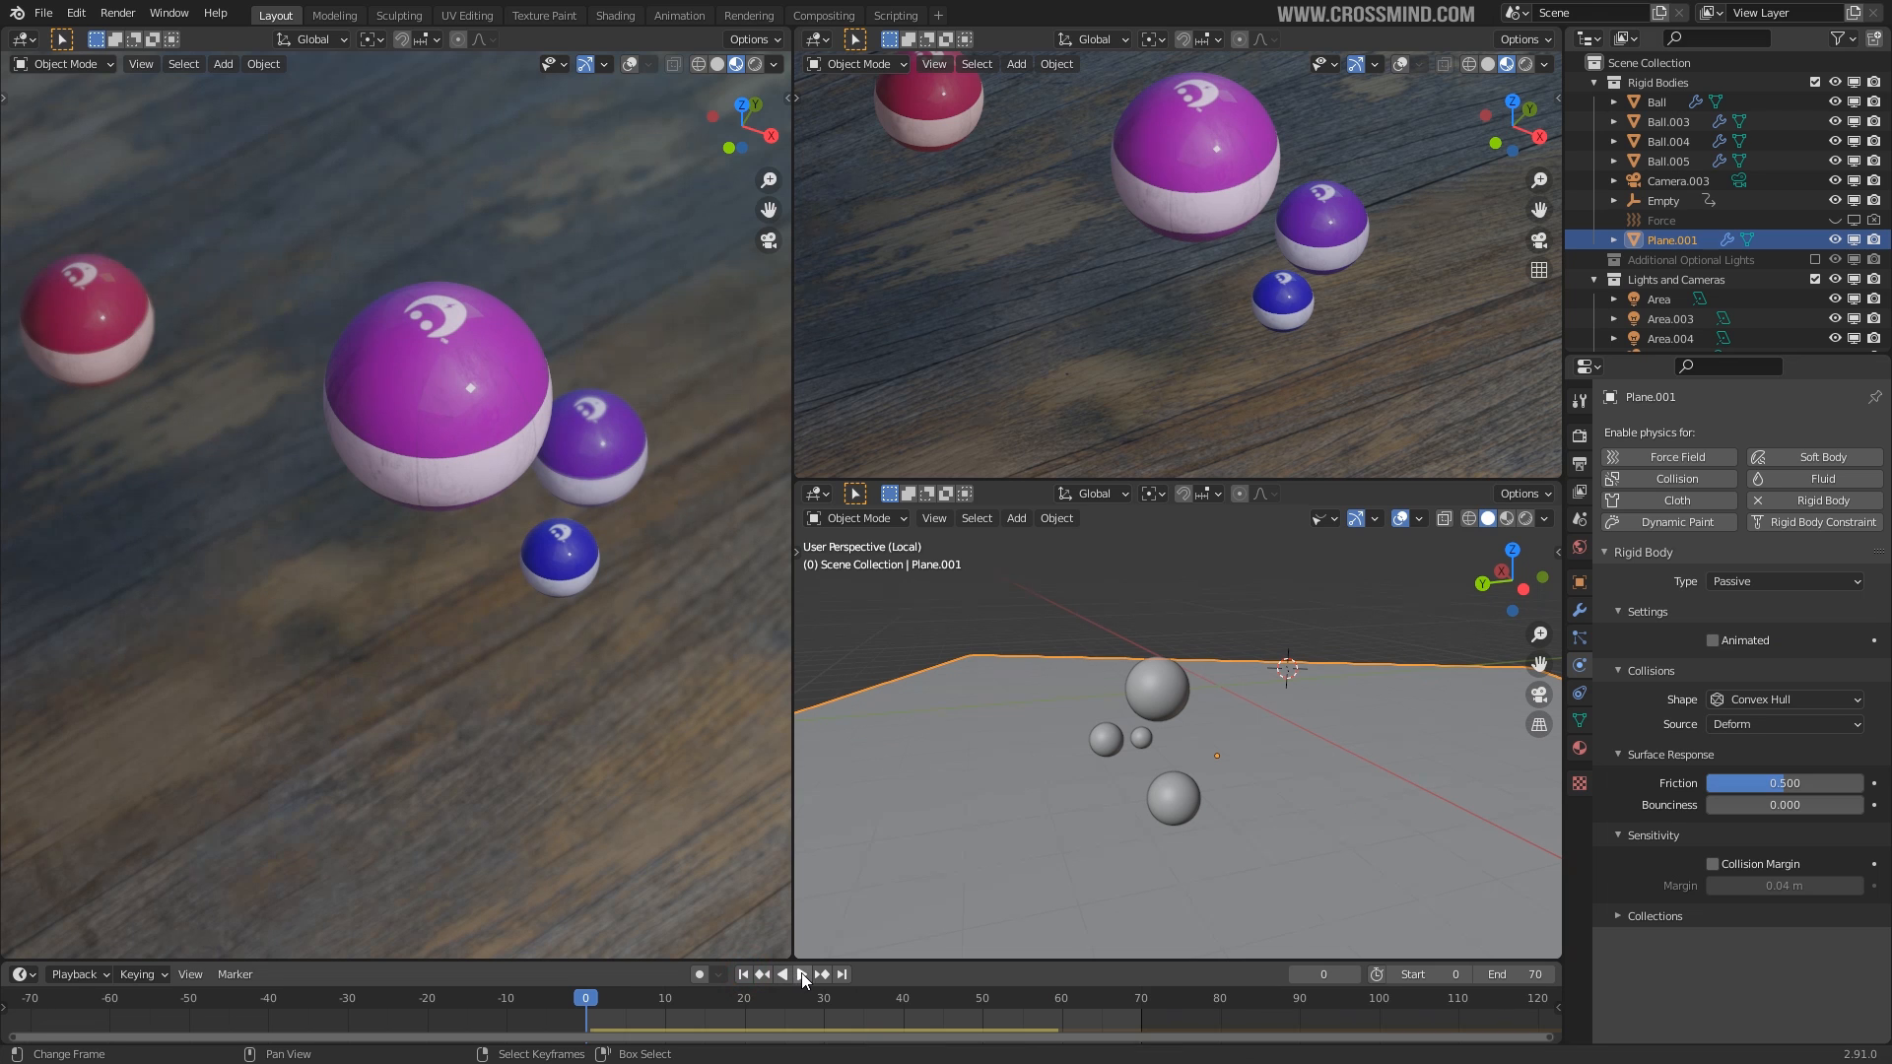
left_click(801, 973)
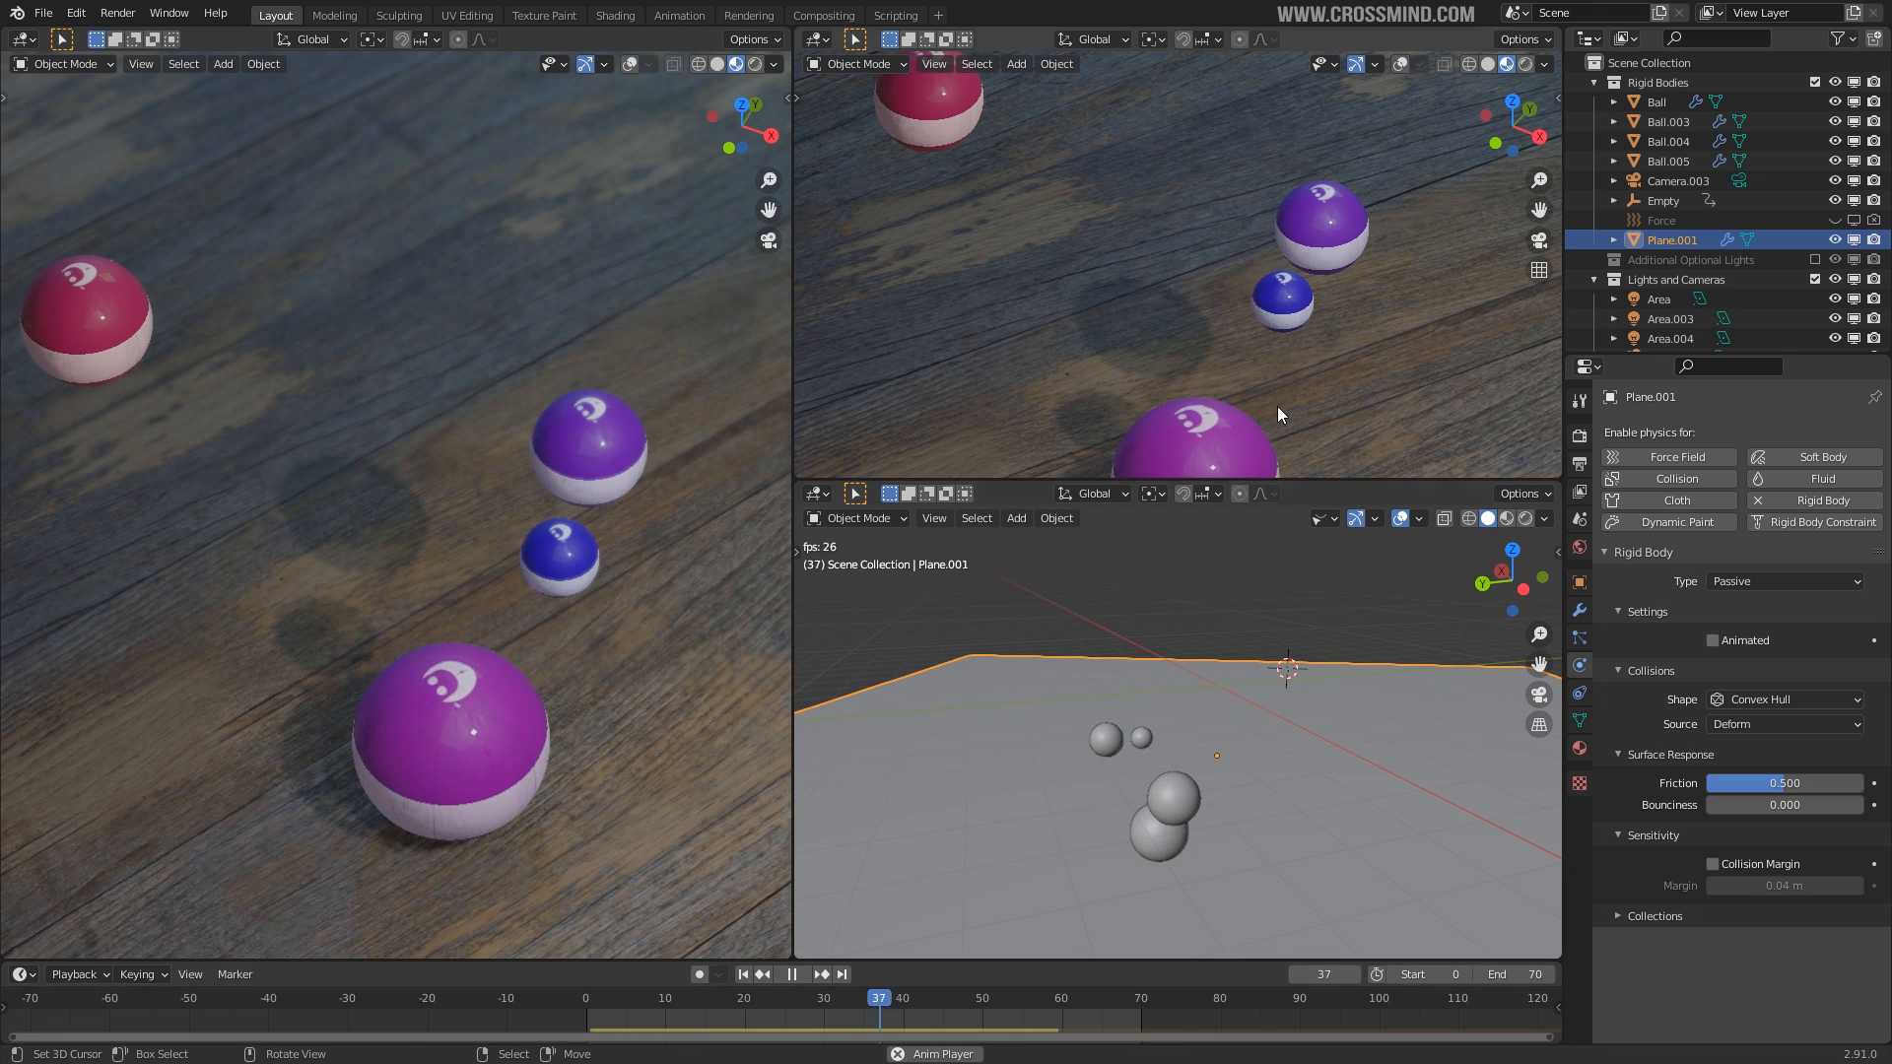
middle_click_drag(1237, 780, 1214, 741)
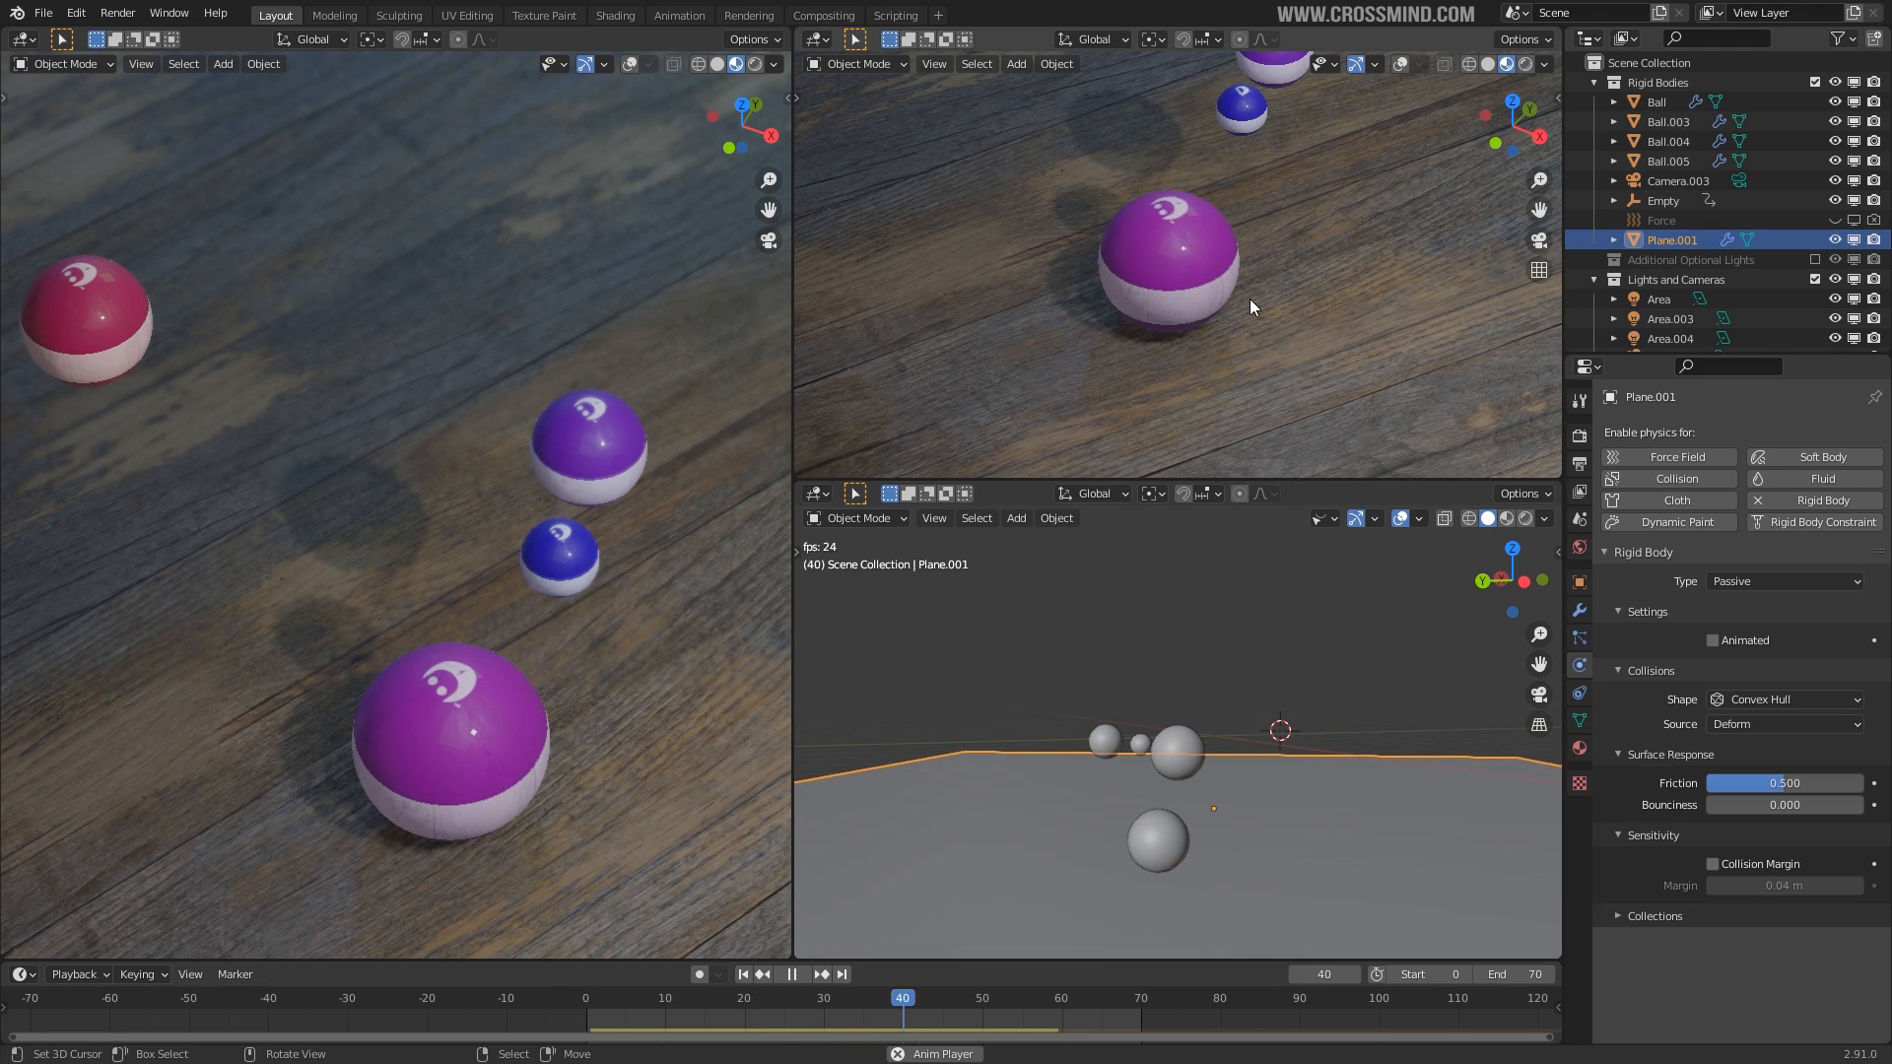
middle_click_drag(1232, 683, 1281, 139)
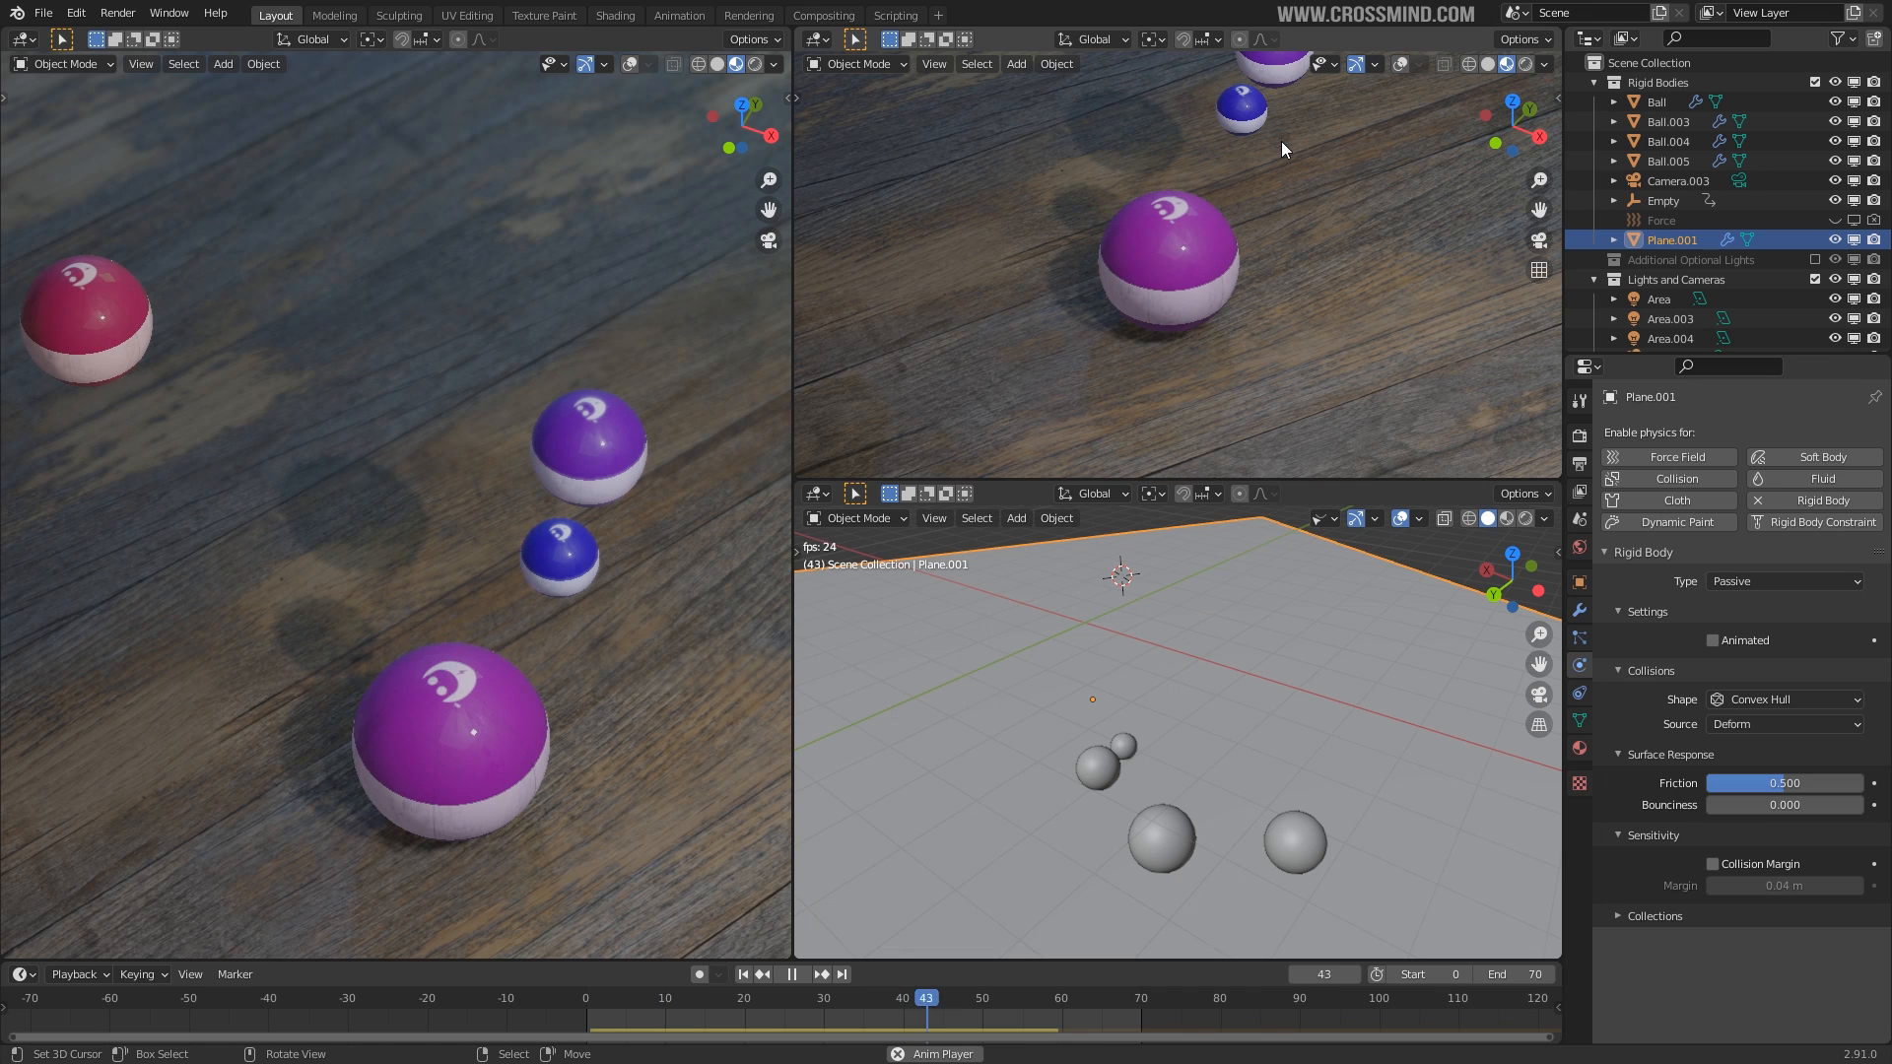
middle_click_drag(1377, 735, 1386, 769)
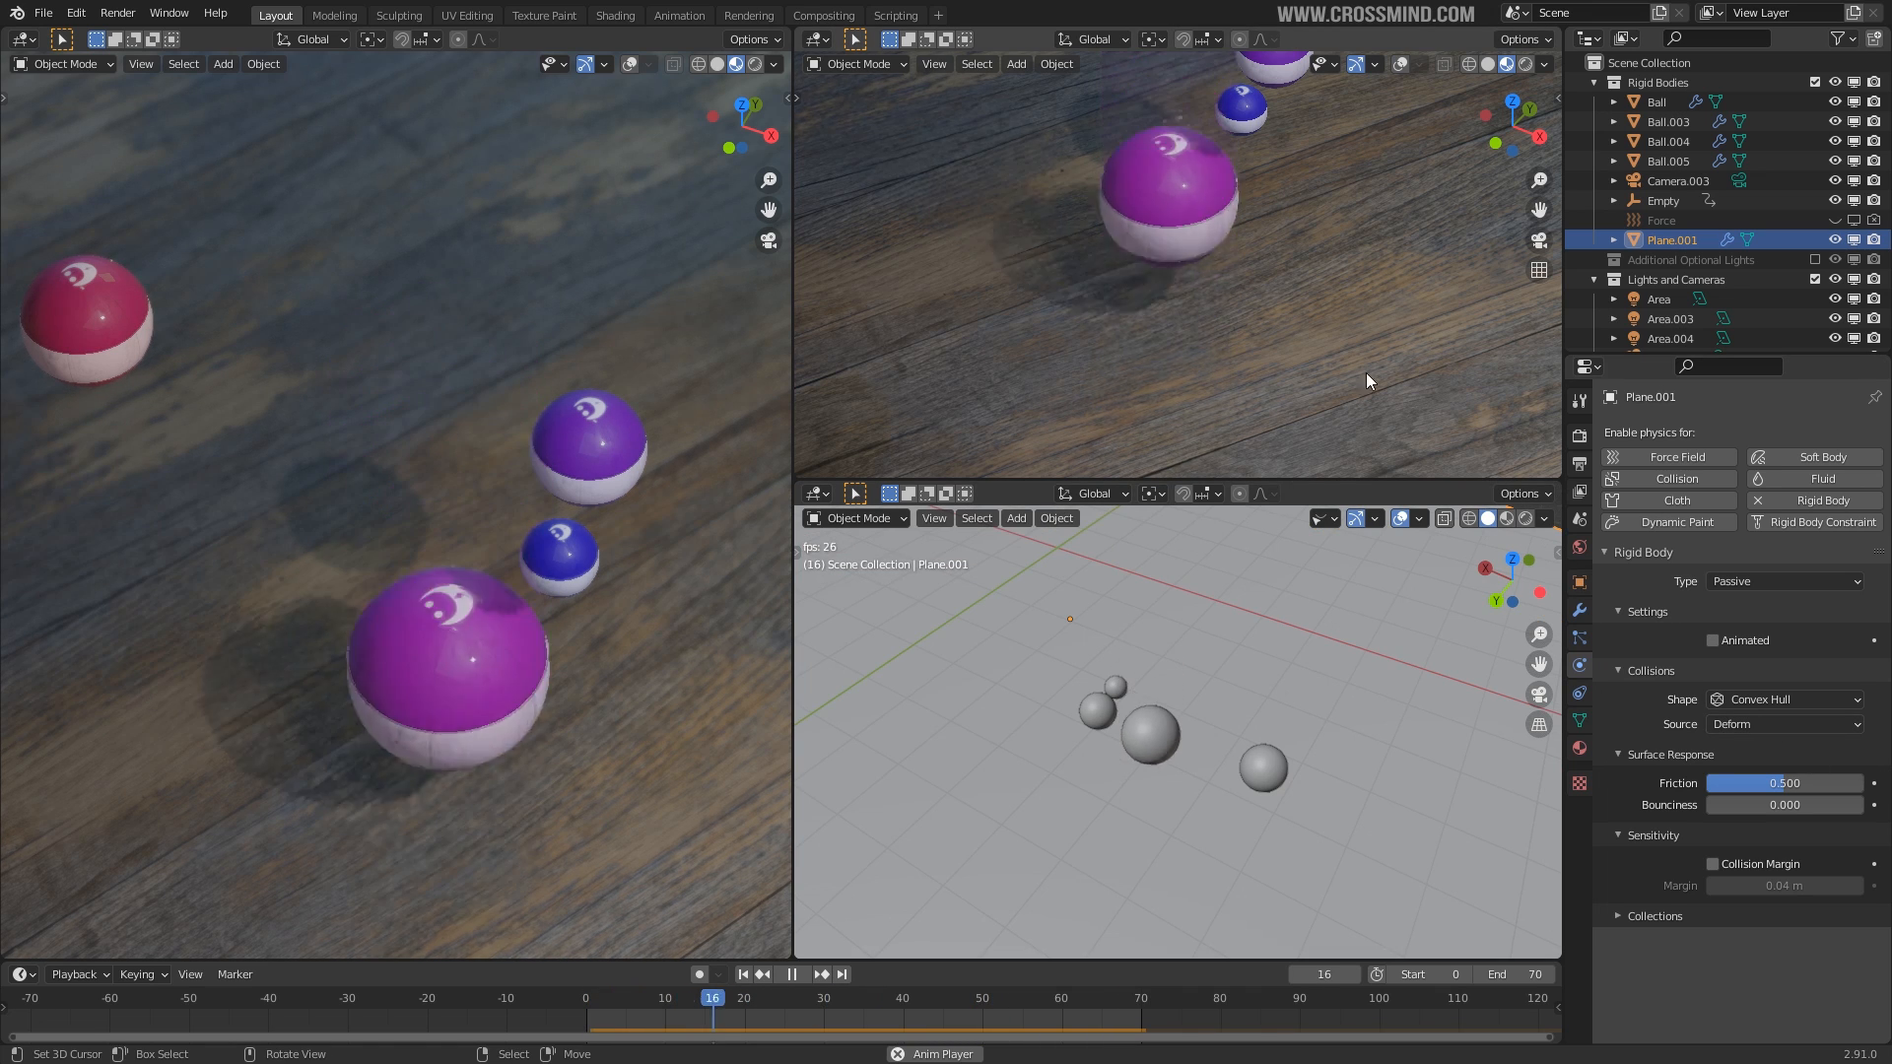
middle_click_drag(1149, 700, 1151, 670)
Stop playback and set the collision shape of Ball.003 to Sphere.
left_click(1148, 771)
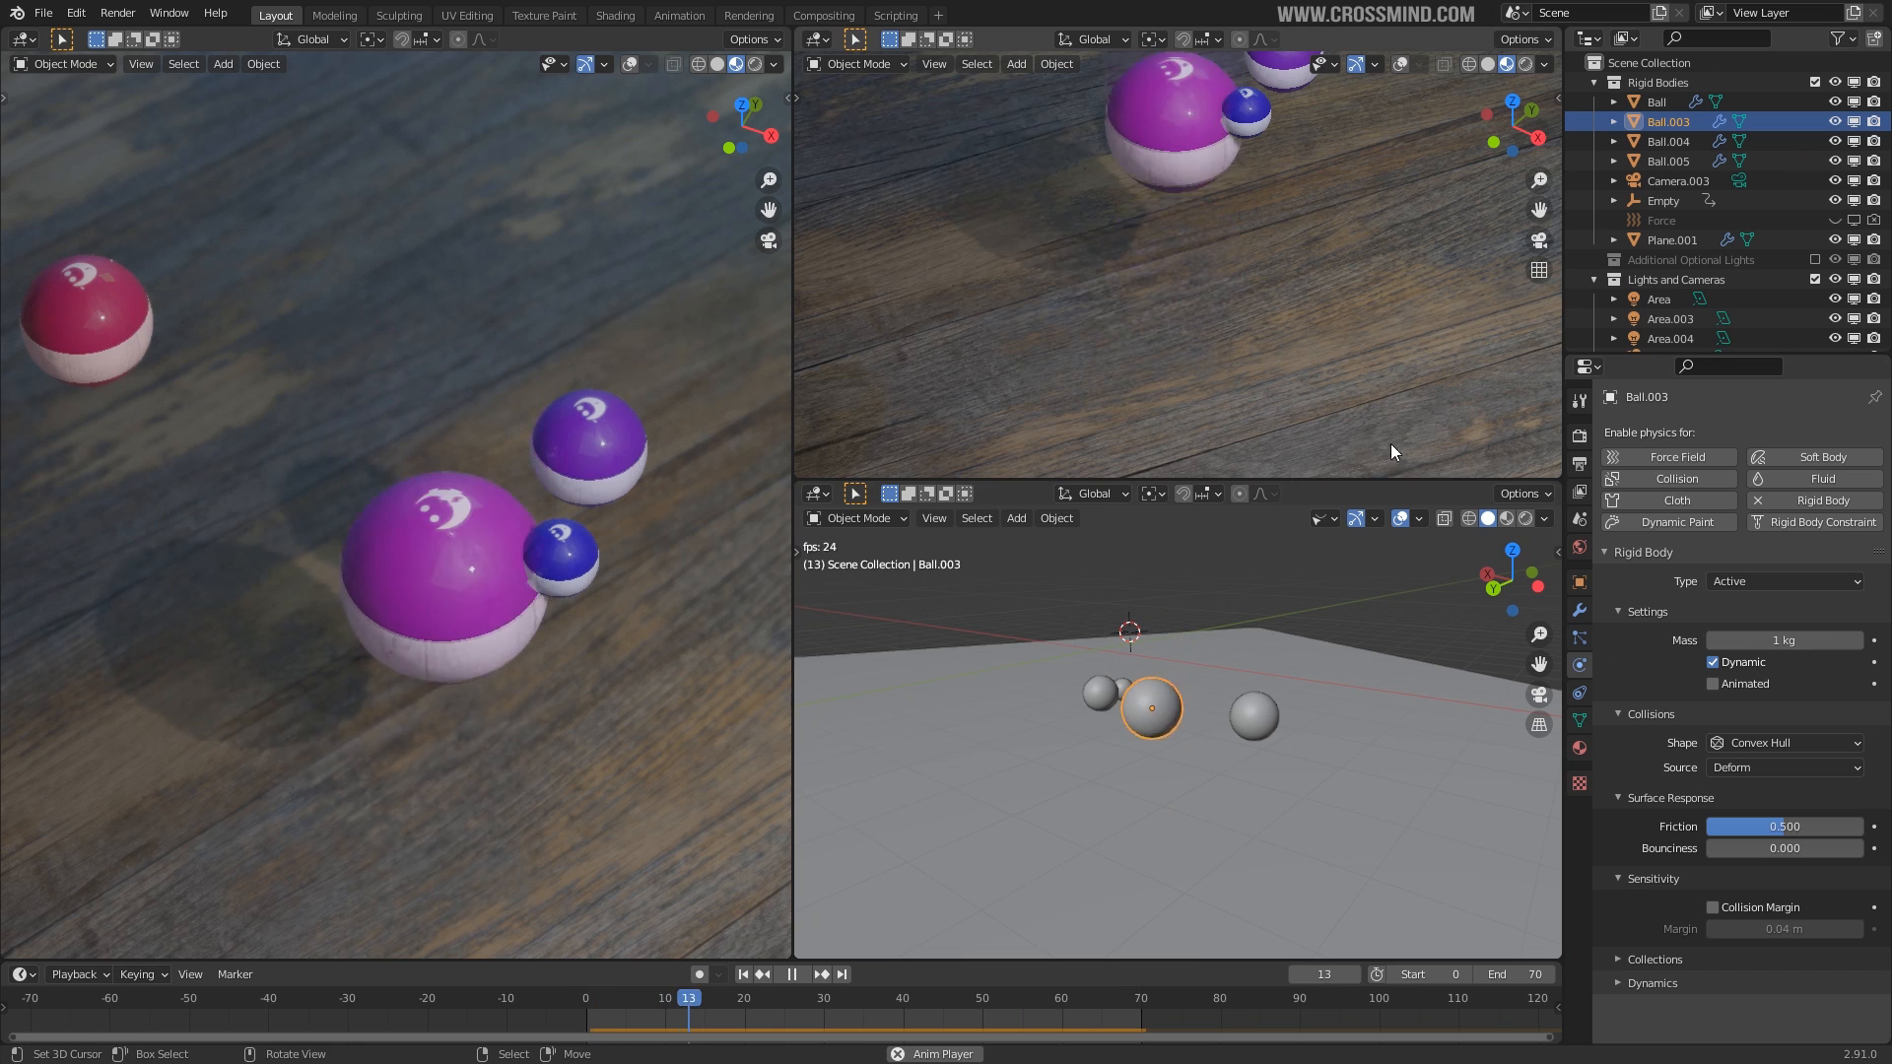
key("space")
left_click(1757, 748)
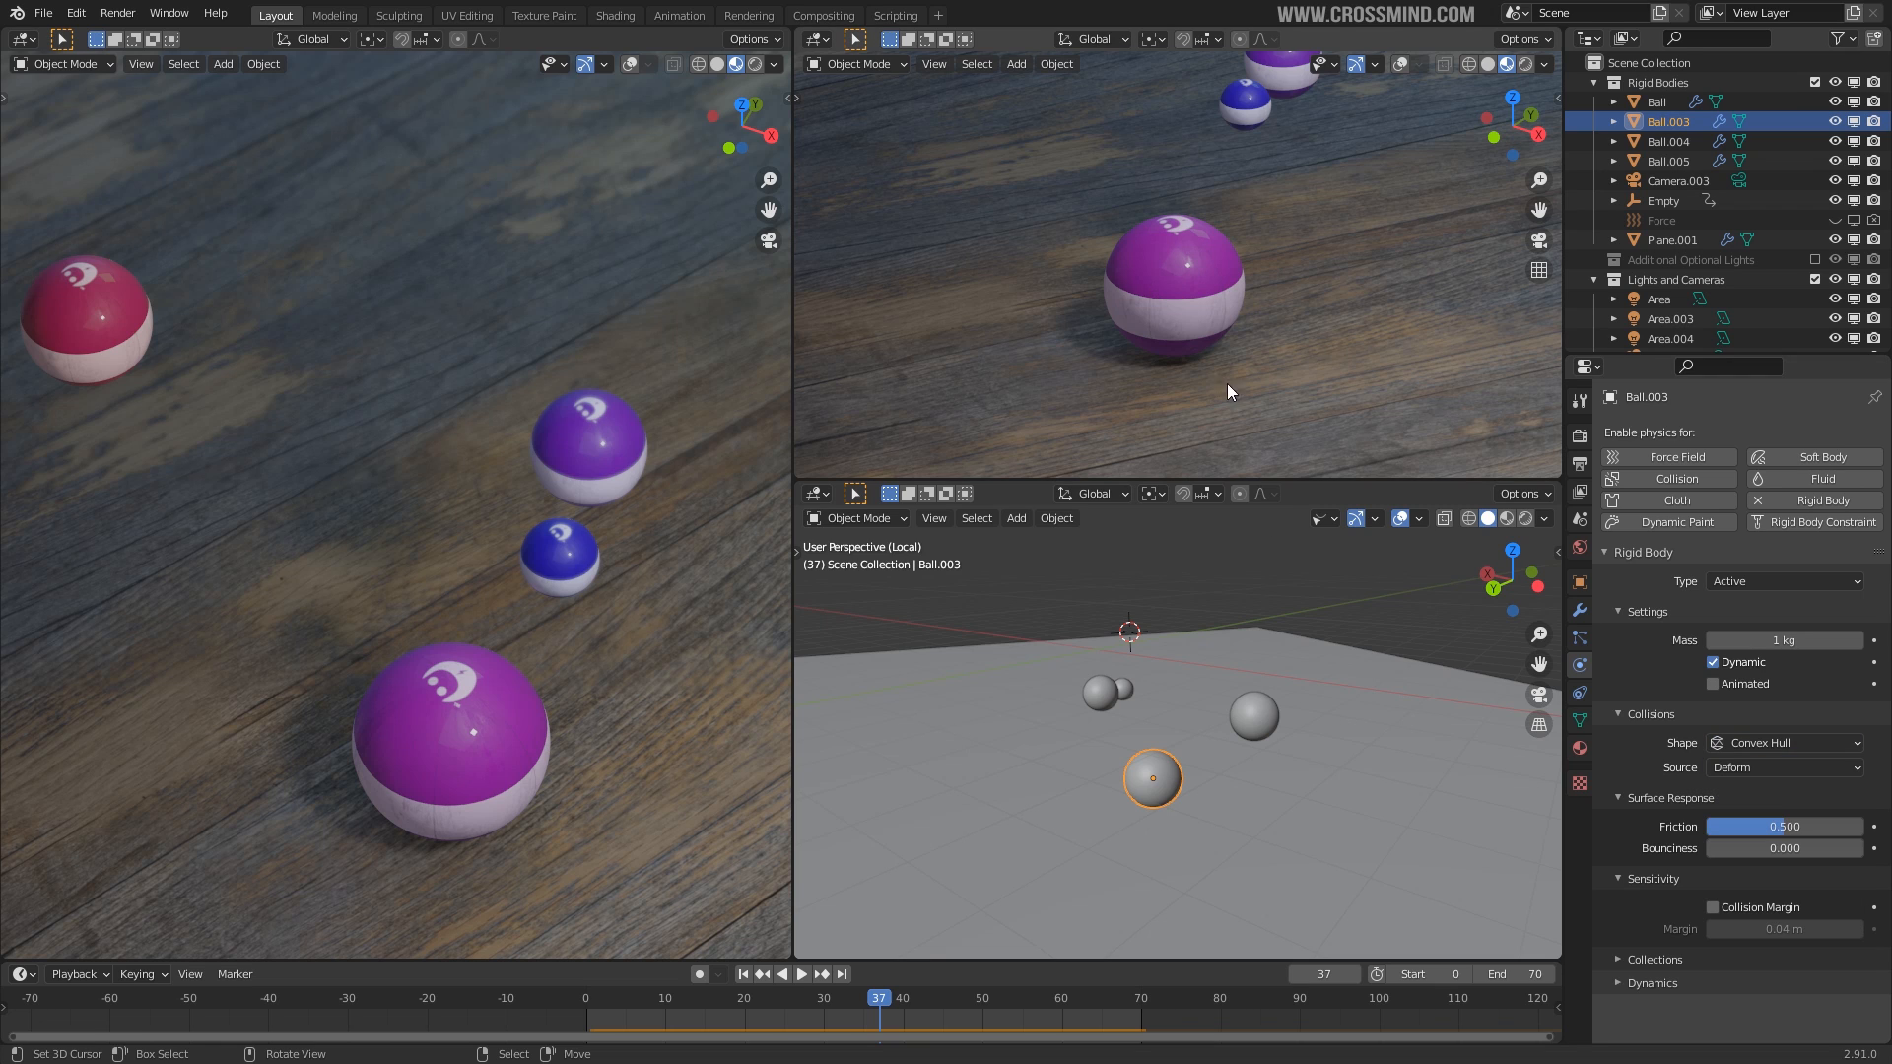
left_click(1773, 744)
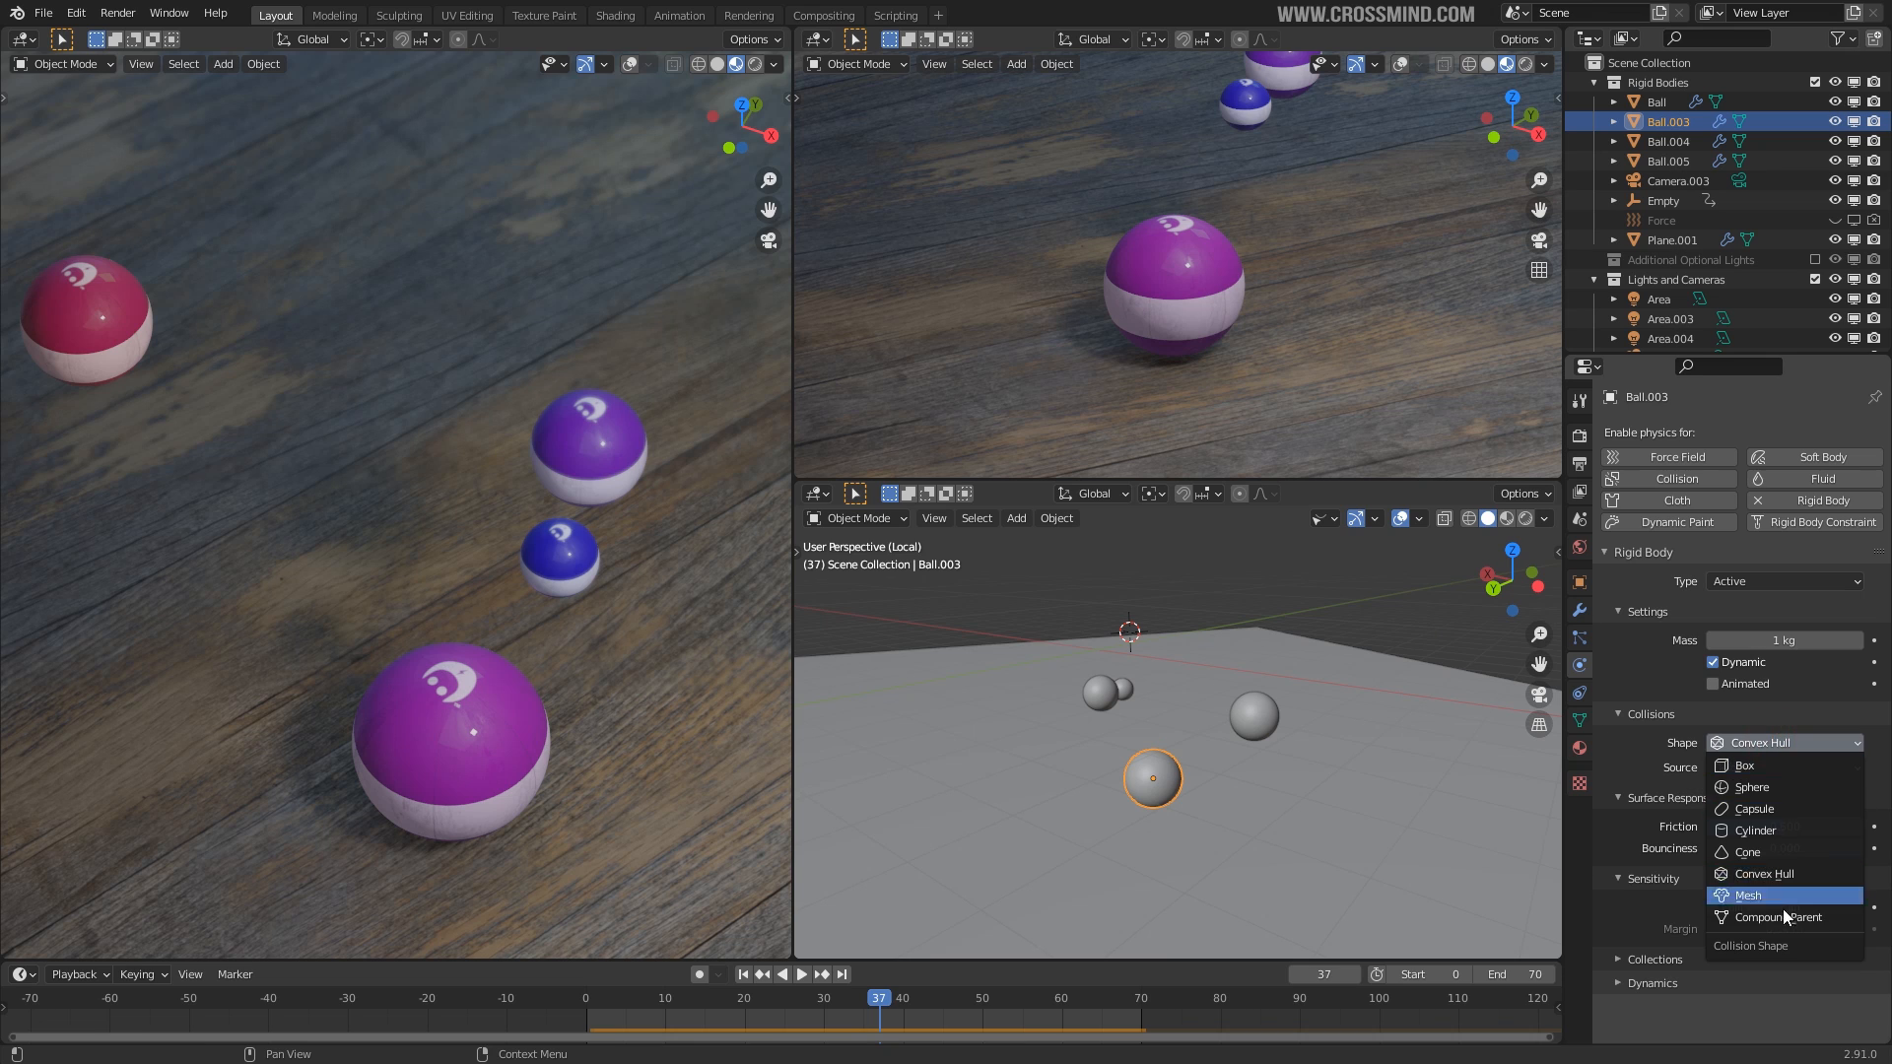
left_click(1735, 744)
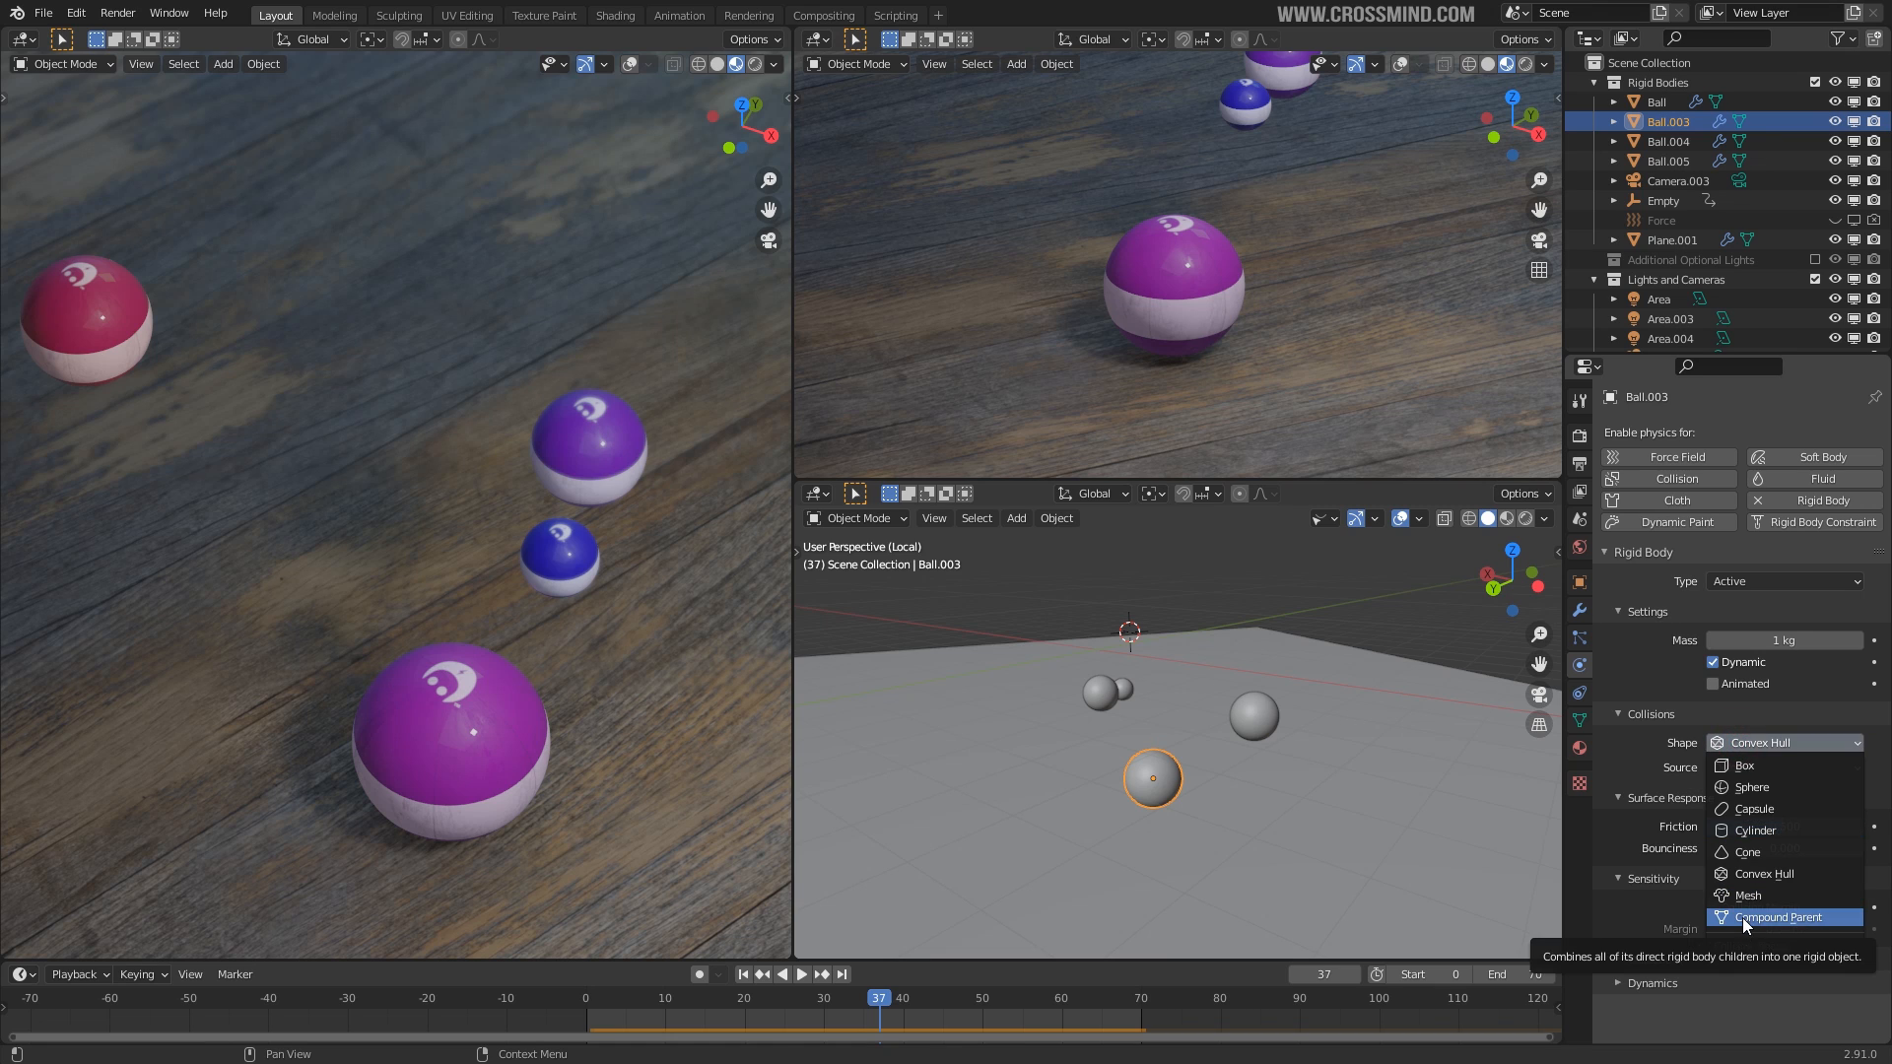
left_click(1739, 788)
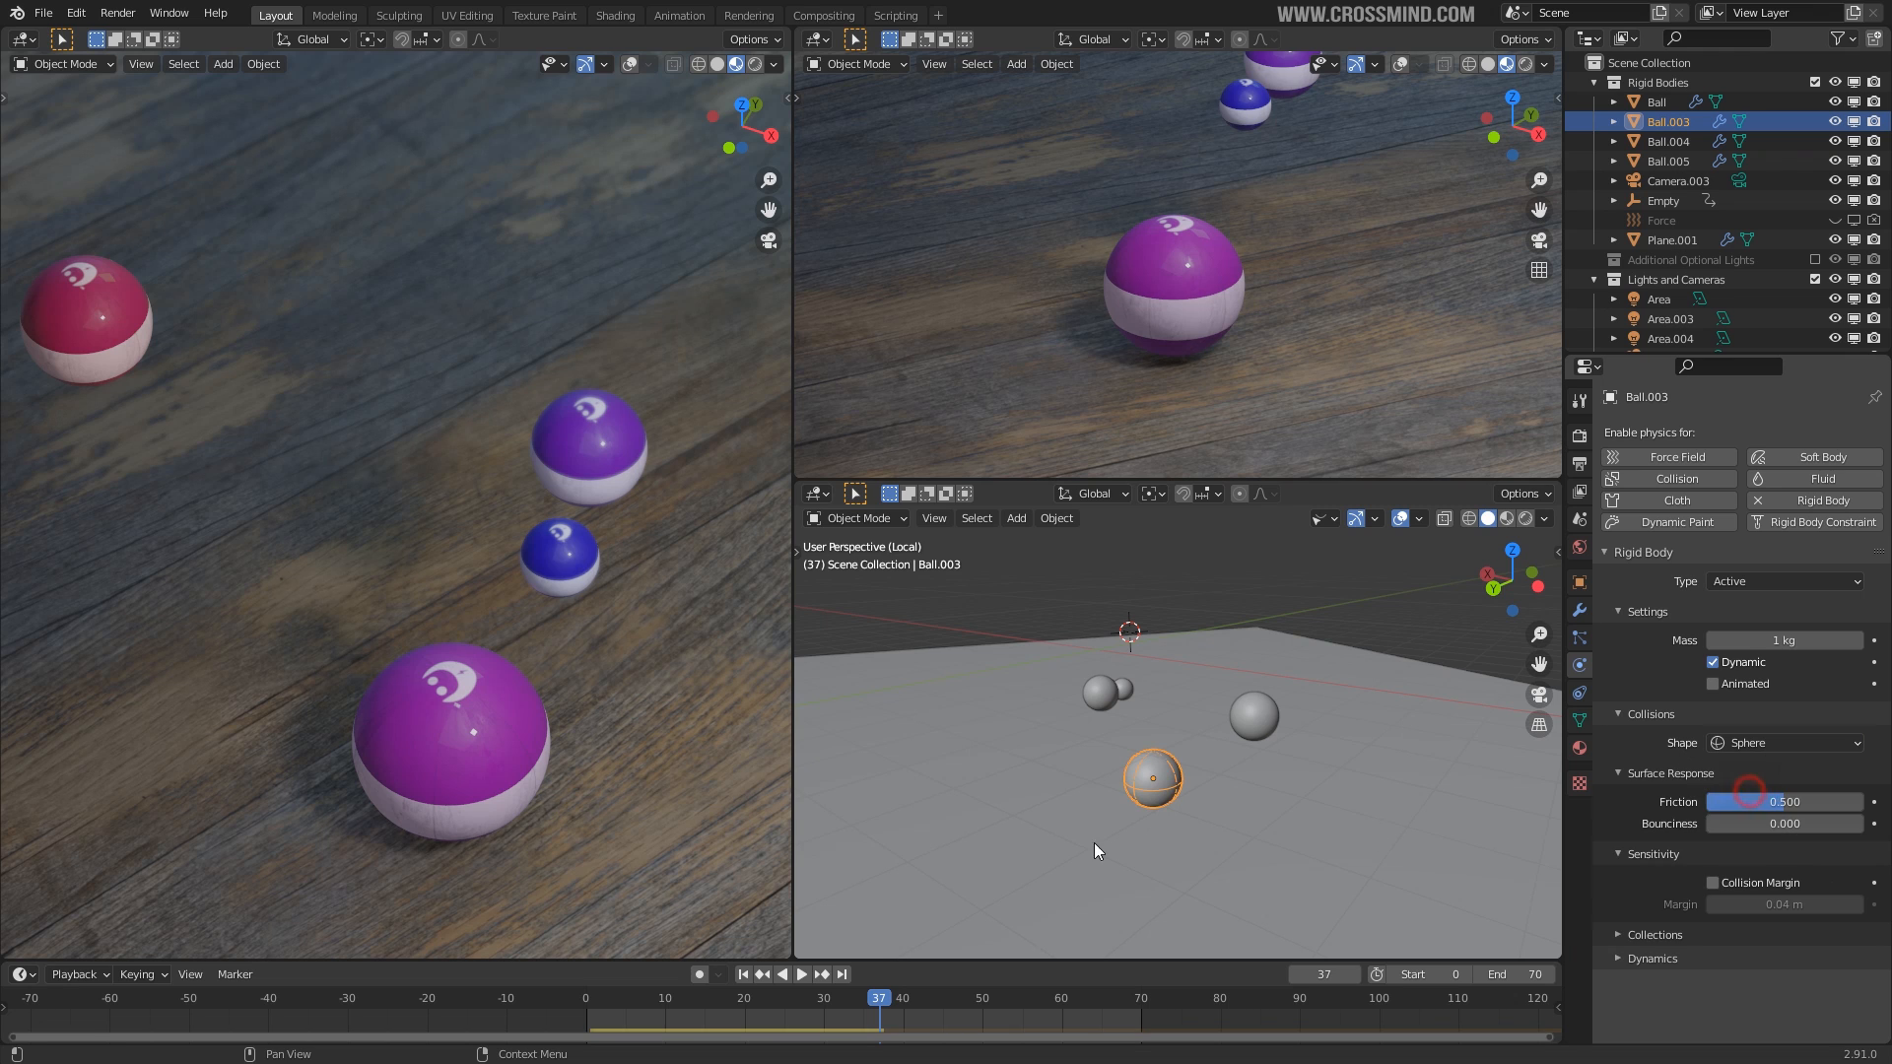
Replay the simulation from frame 0 and change the collision shape of Ball.003 to Mesh.
left_click(742, 973)
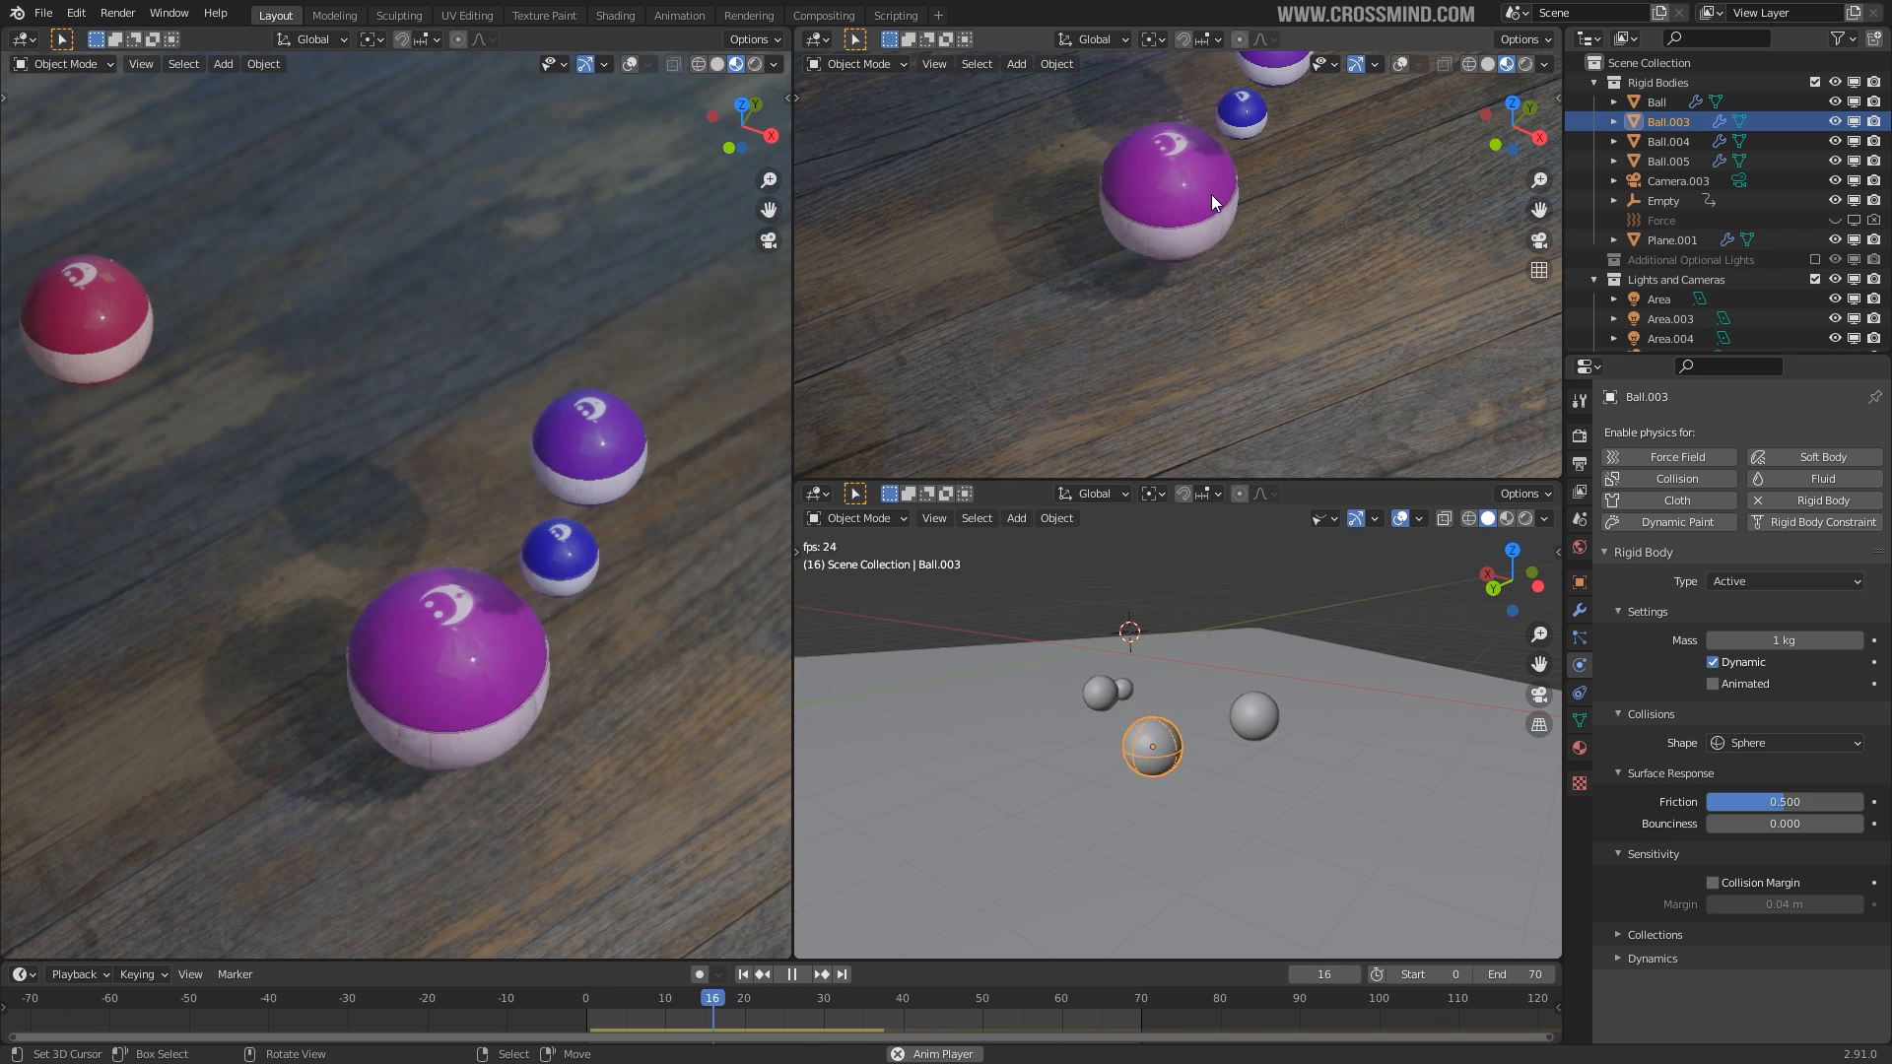
left_click(1742, 742)
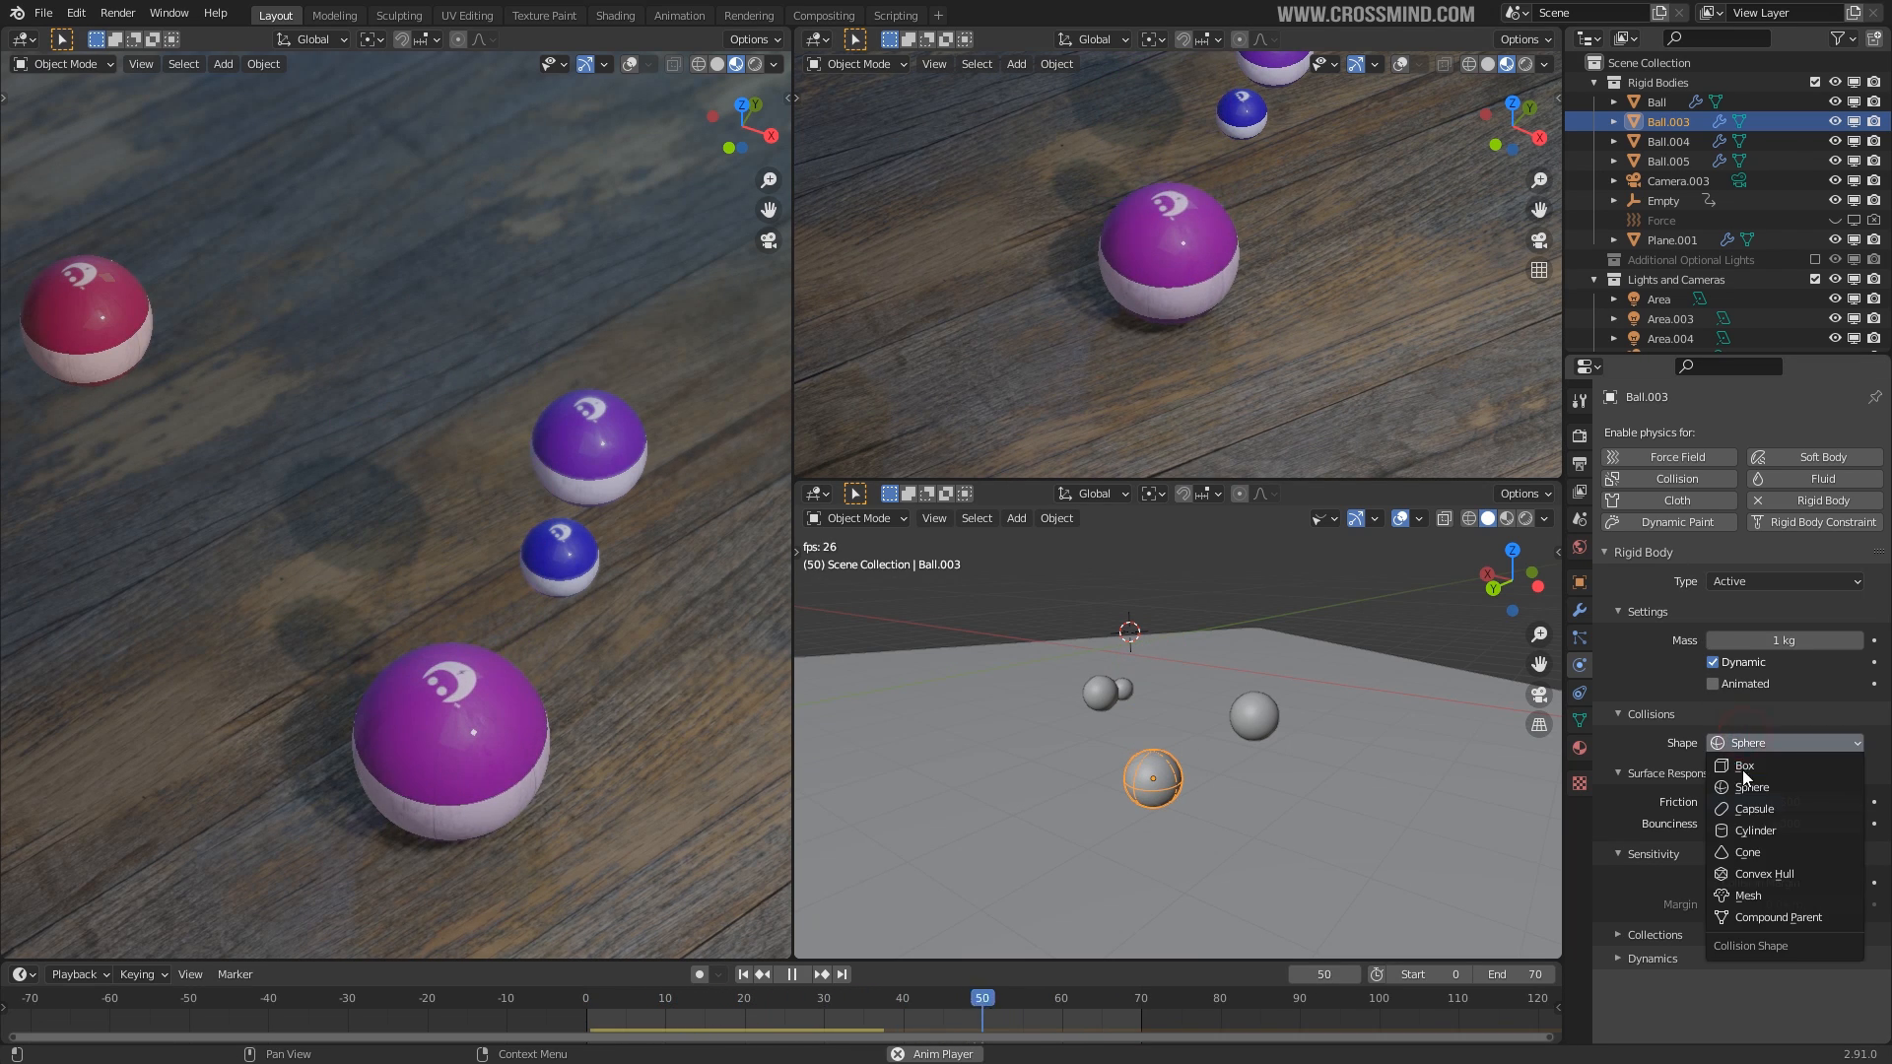
left_click(1775, 895)
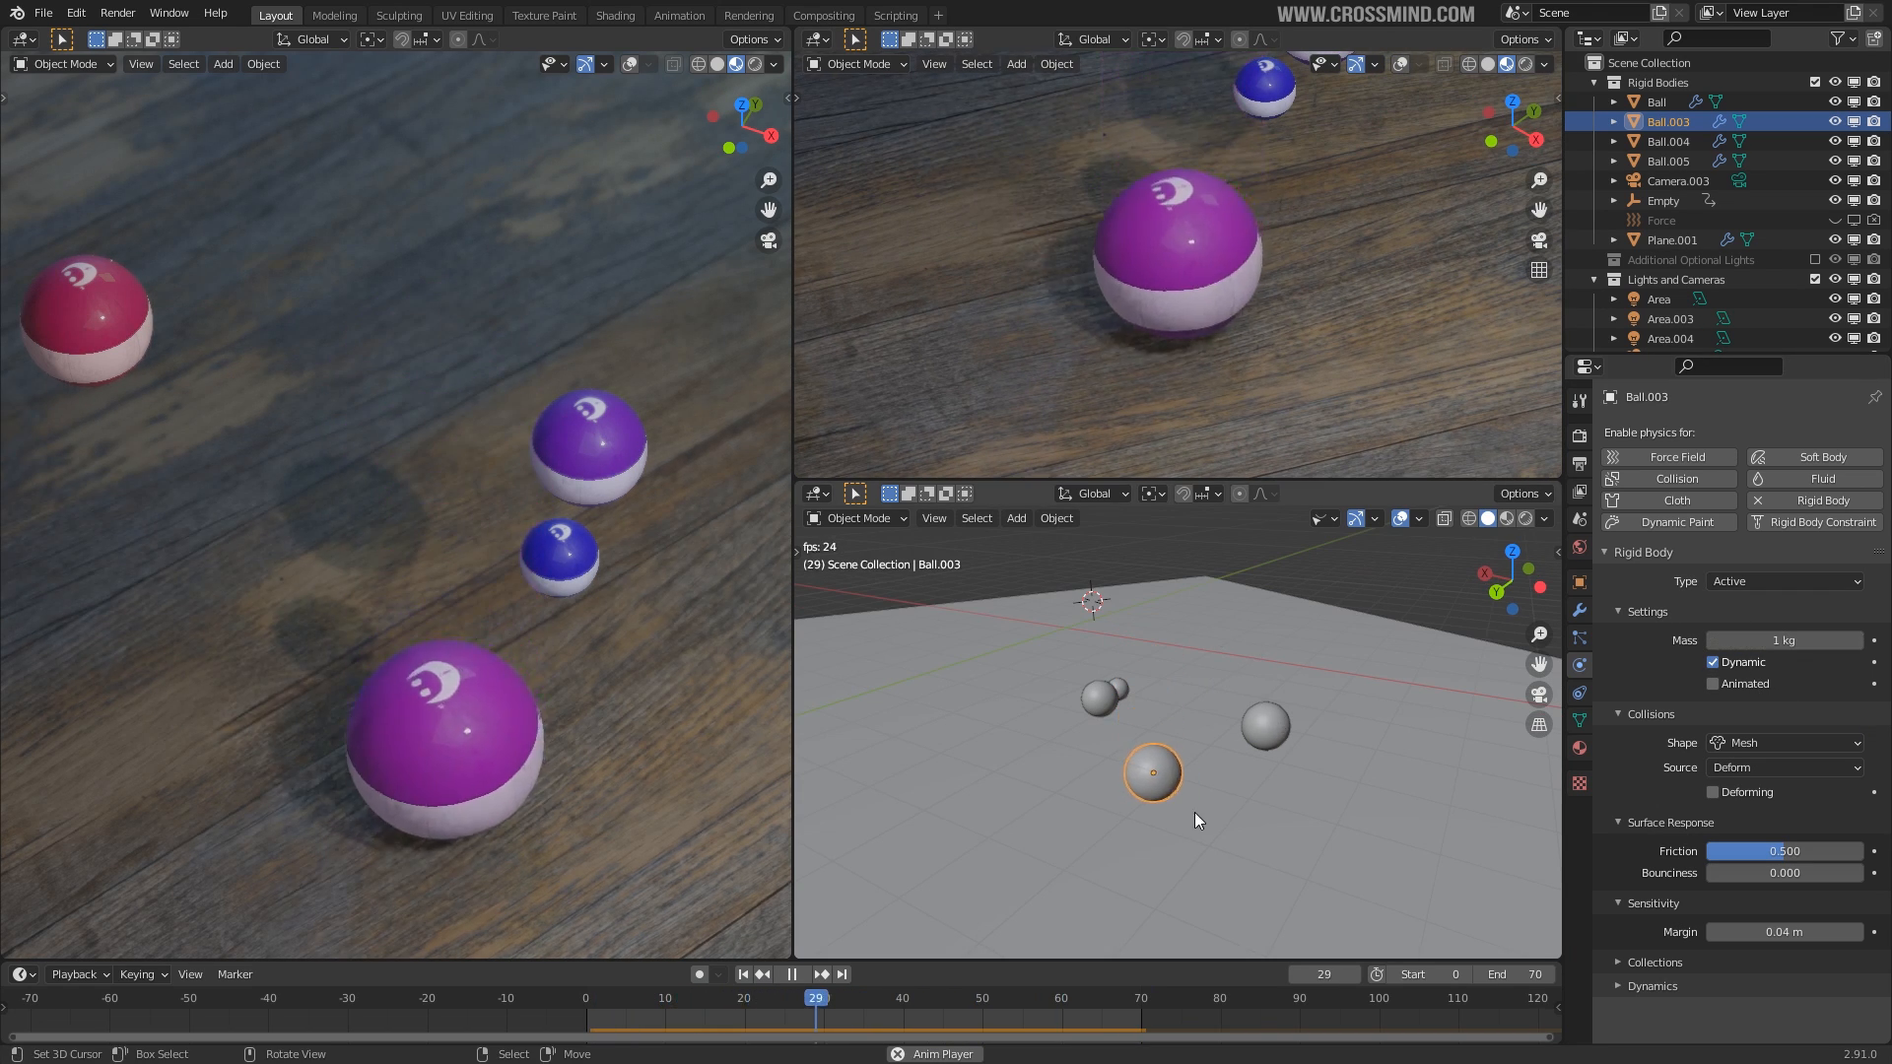
Set the mass of Ball.003 to 0.1 kg and restart the simulation from frame 0.
left_click(1810, 640)
type("0.1")
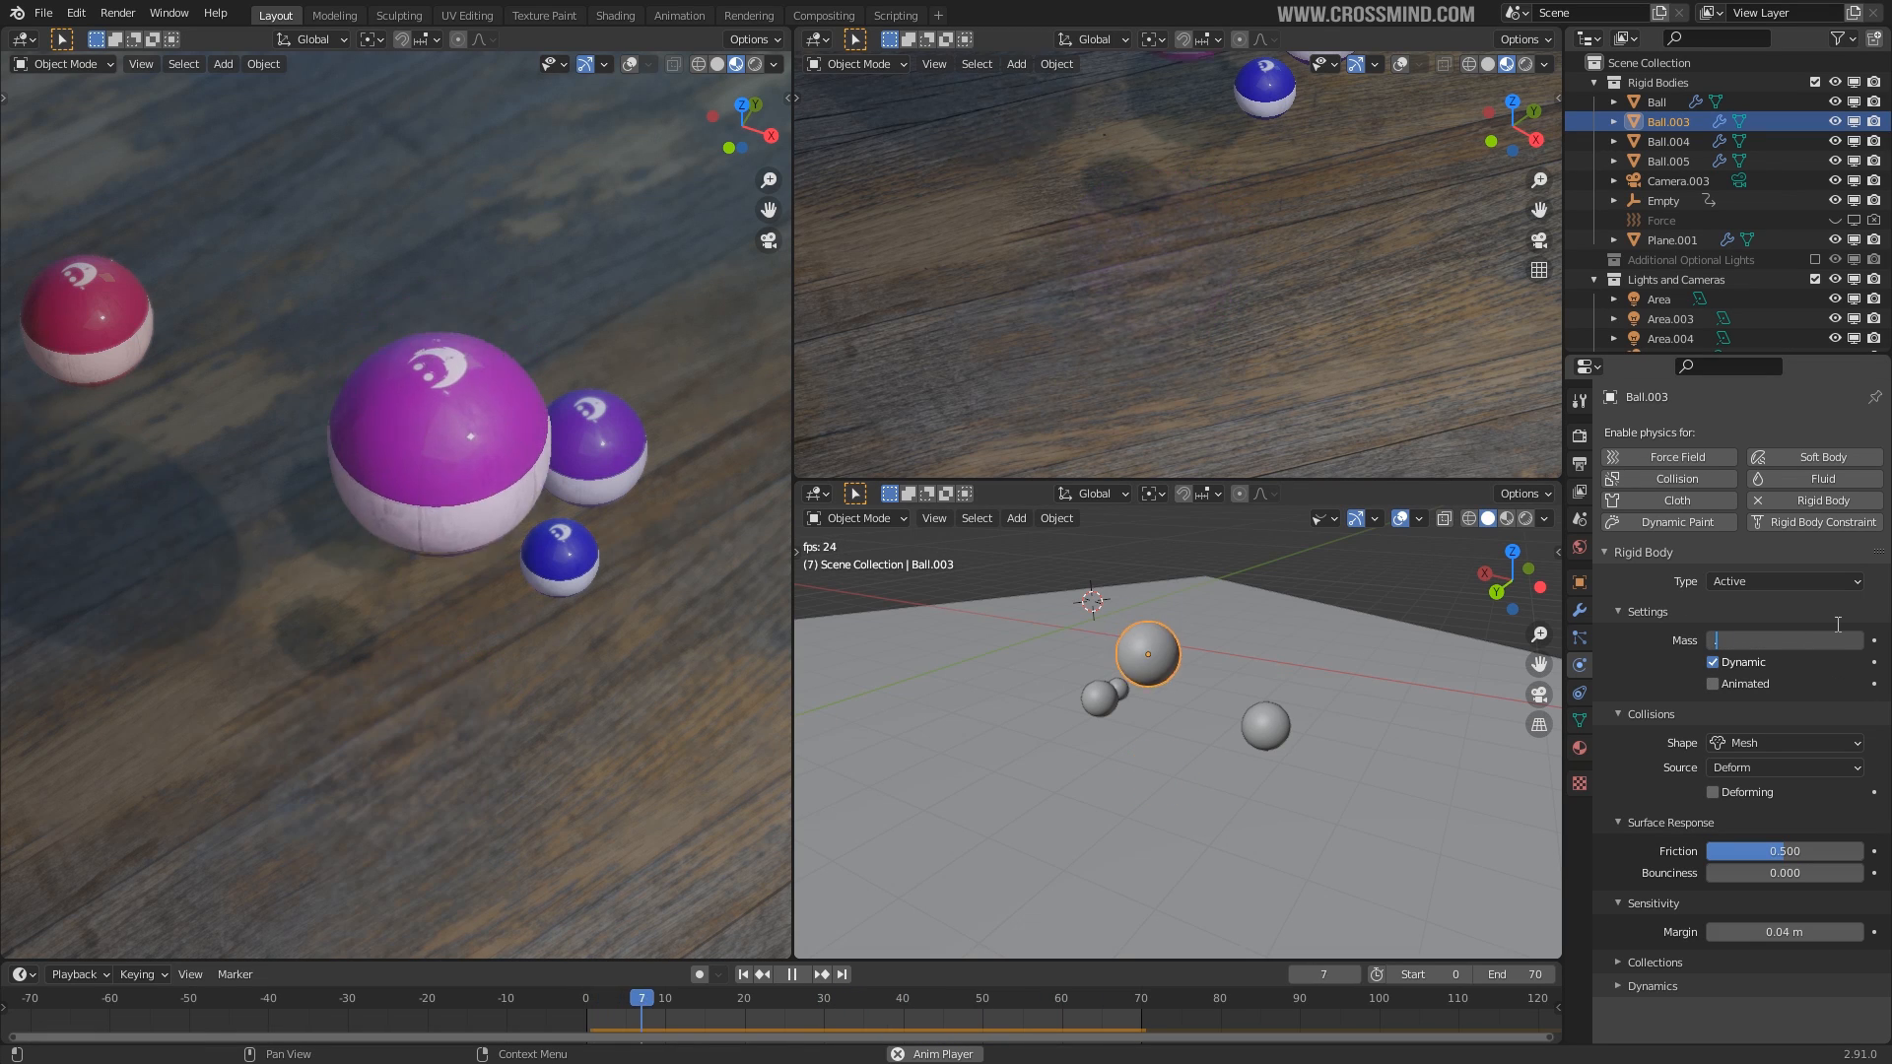
key("Return")
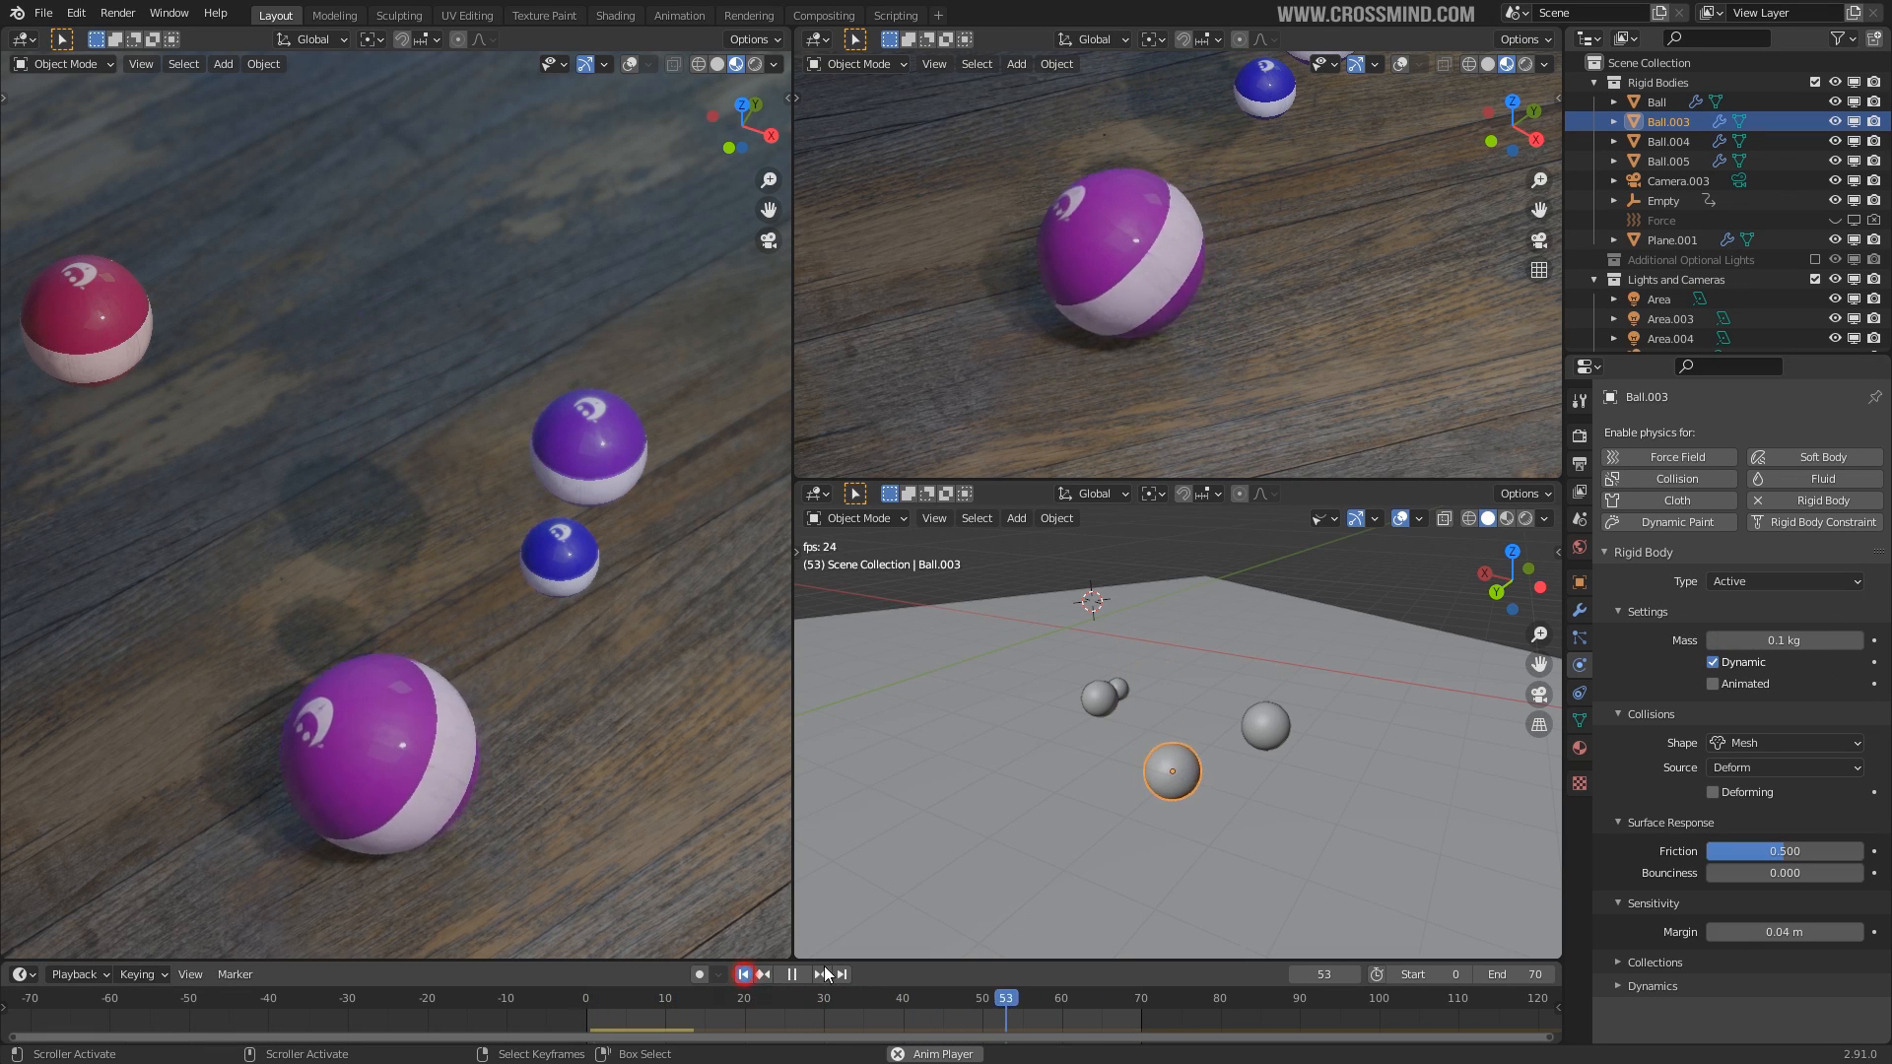
left_click(742, 973)
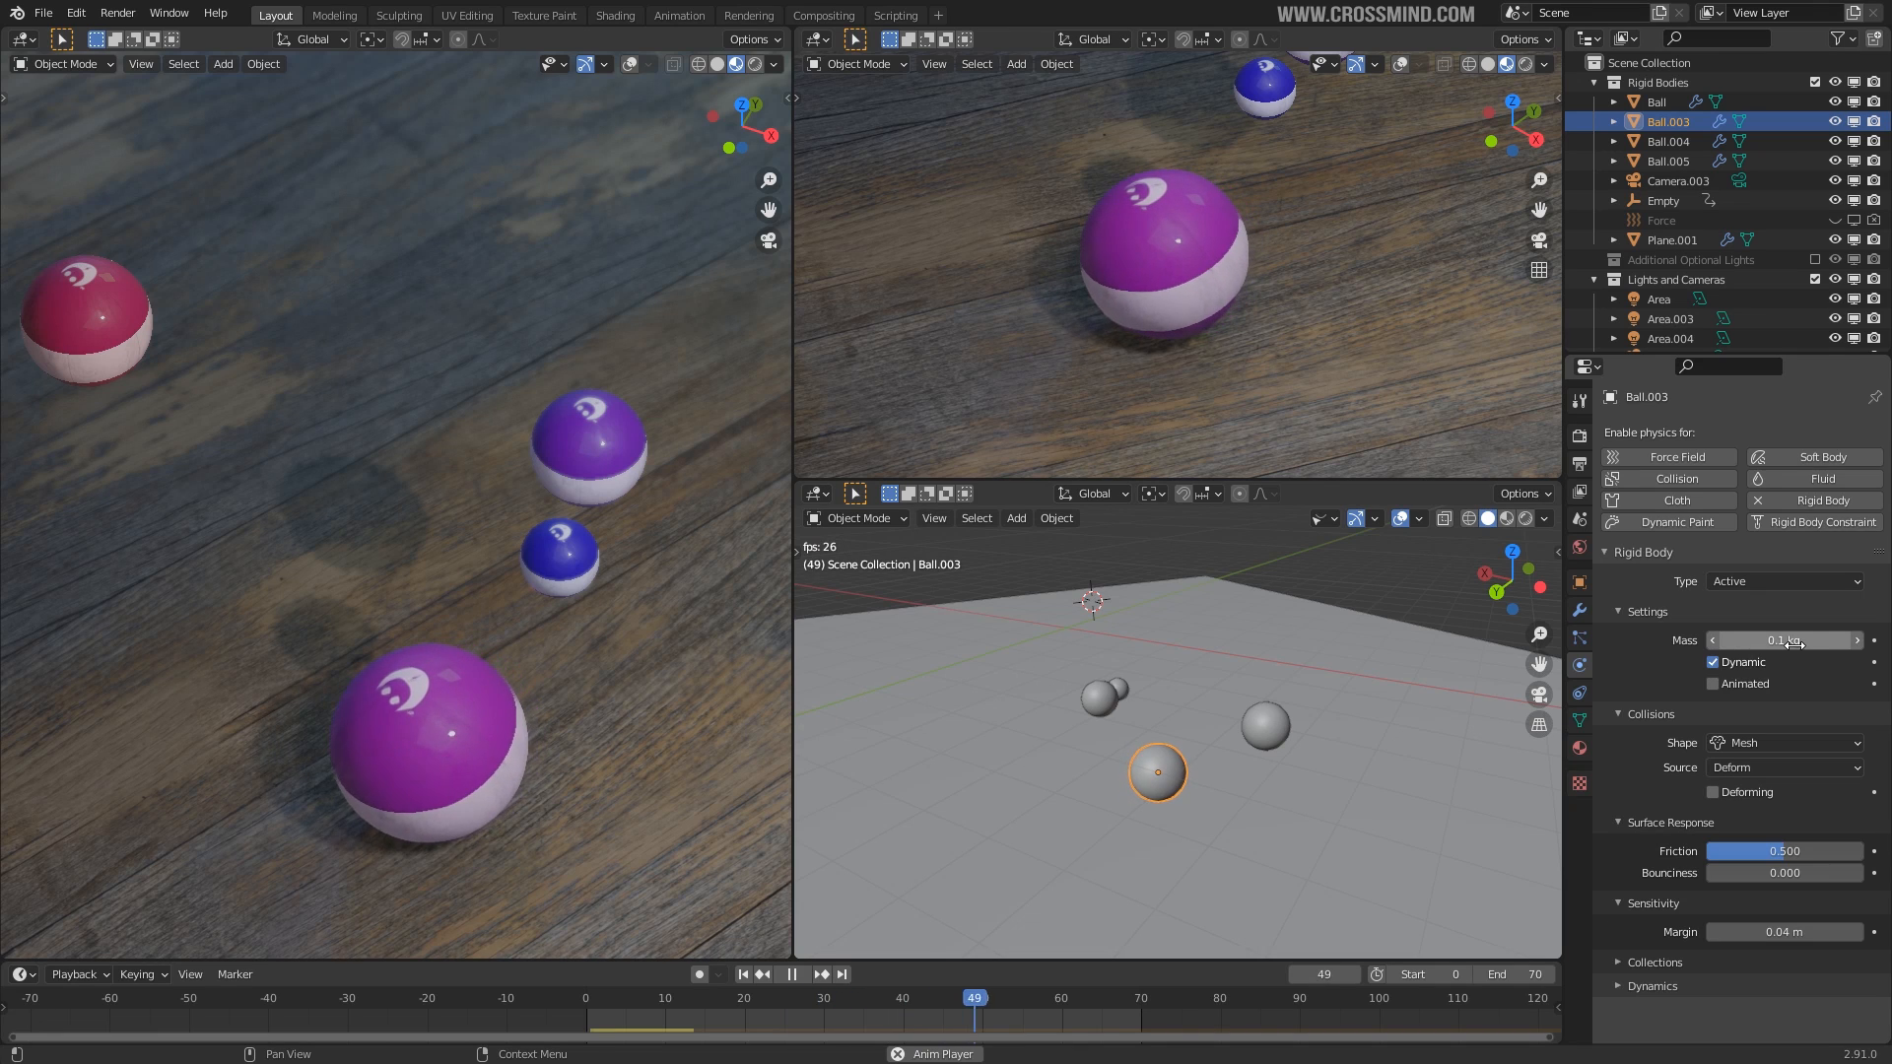
Try masses of 0.001 kg and 1000 kg on Ball.003, comparing its fall during playback.
type("0.001")
key("Return")
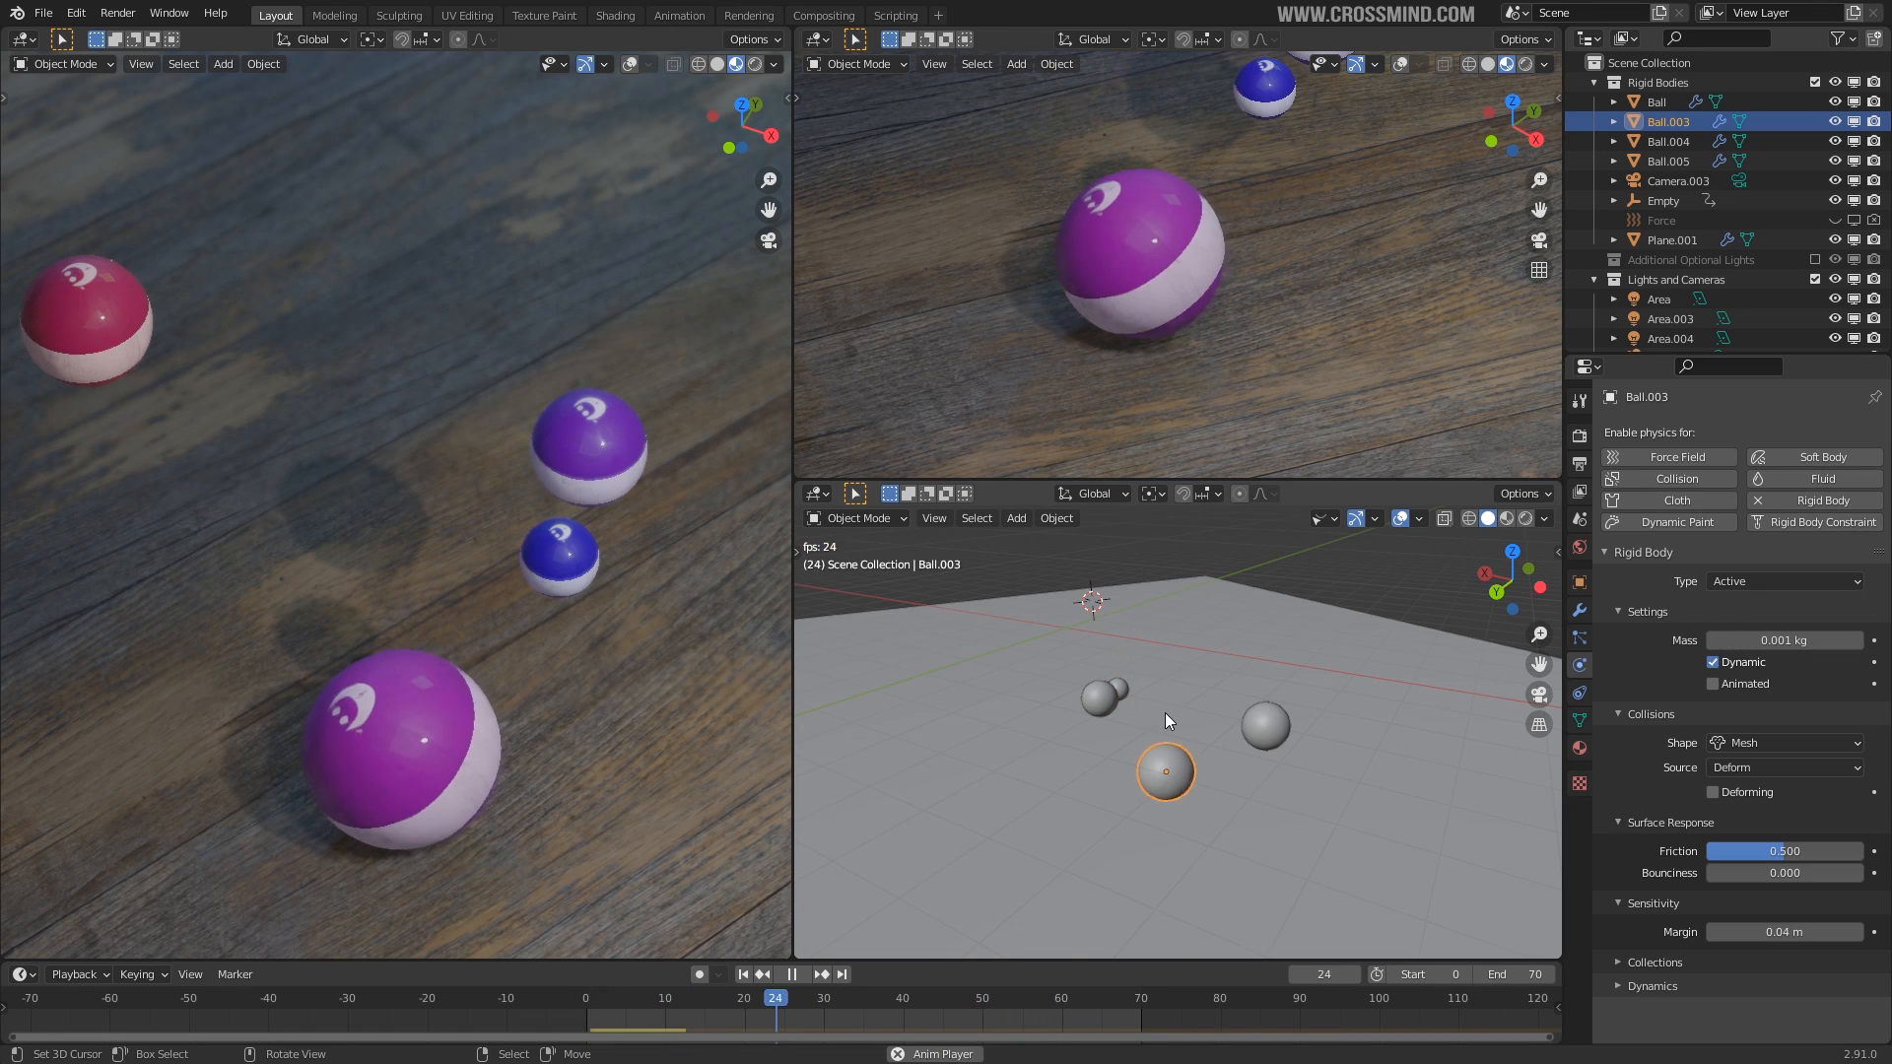
scroll(1165, 713, "down", 1)
left_click(743, 974)
scroll(1214, 778, "down", 3)
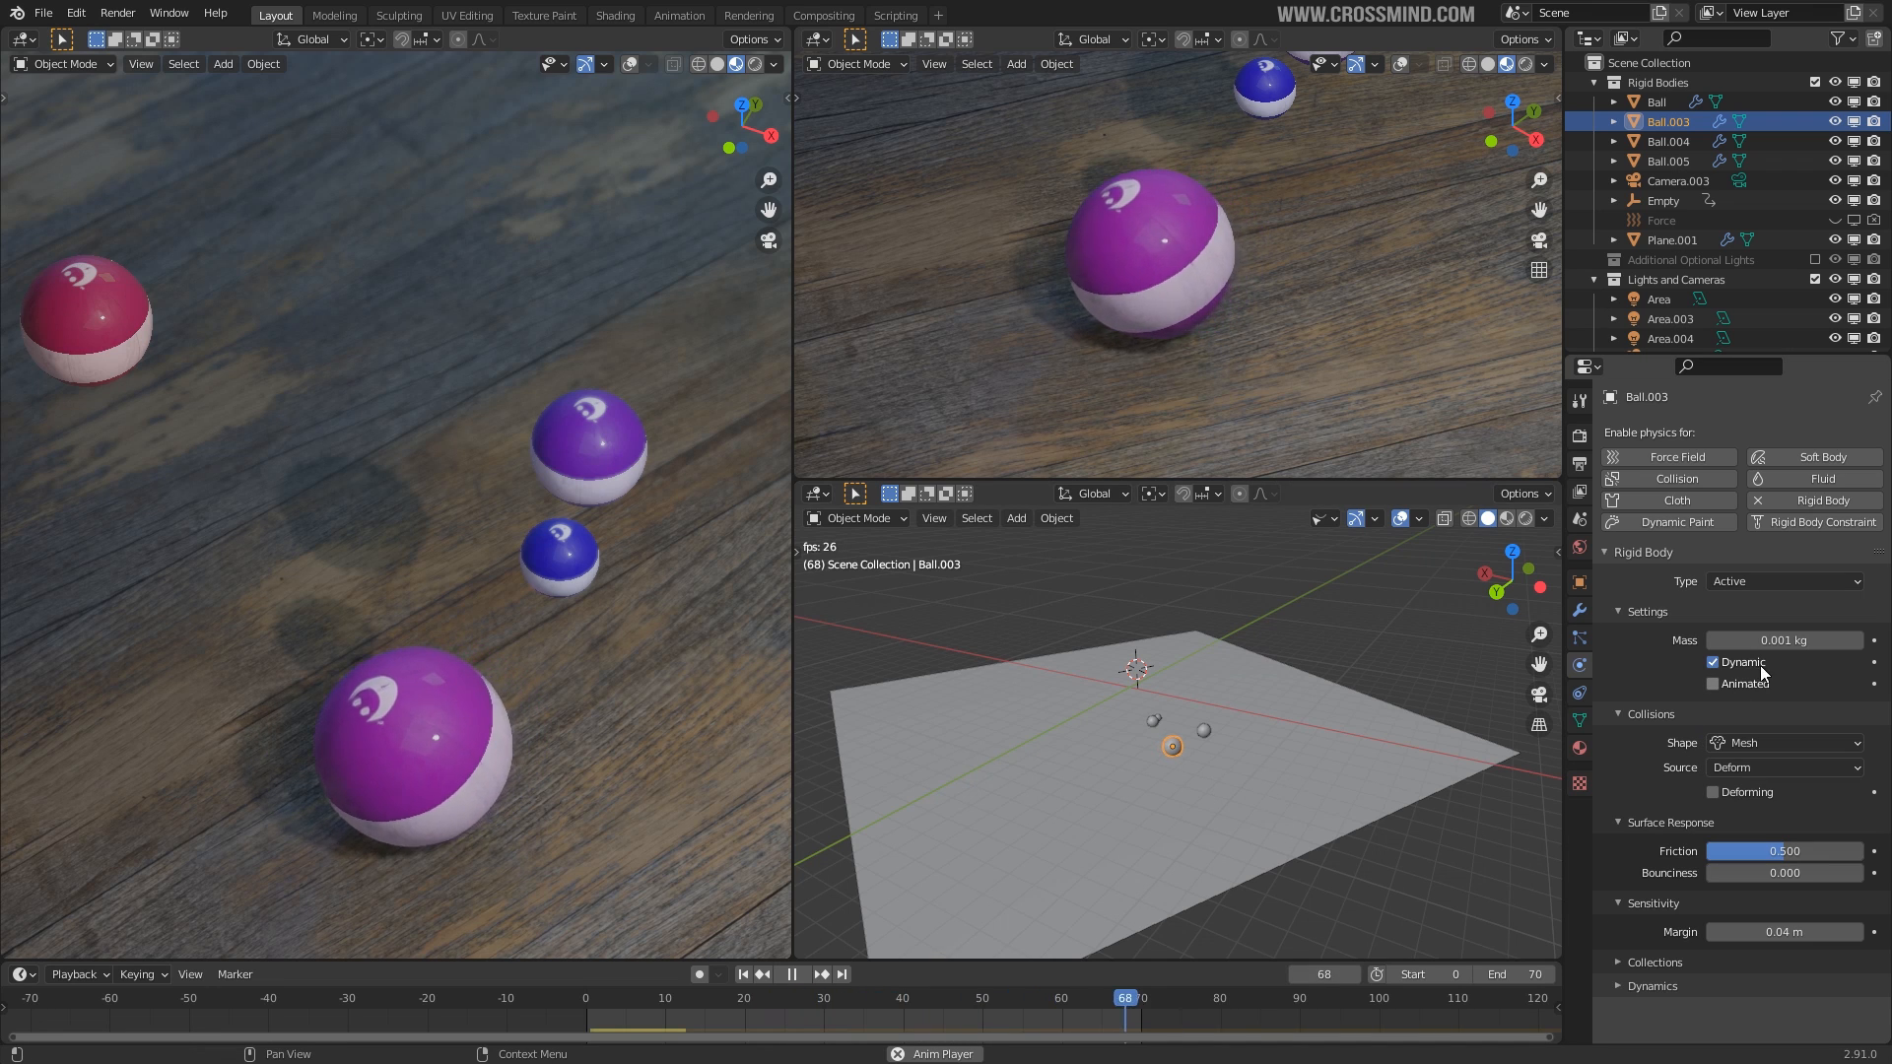
left_click(1789, 639)
type("1000")
key("Return")
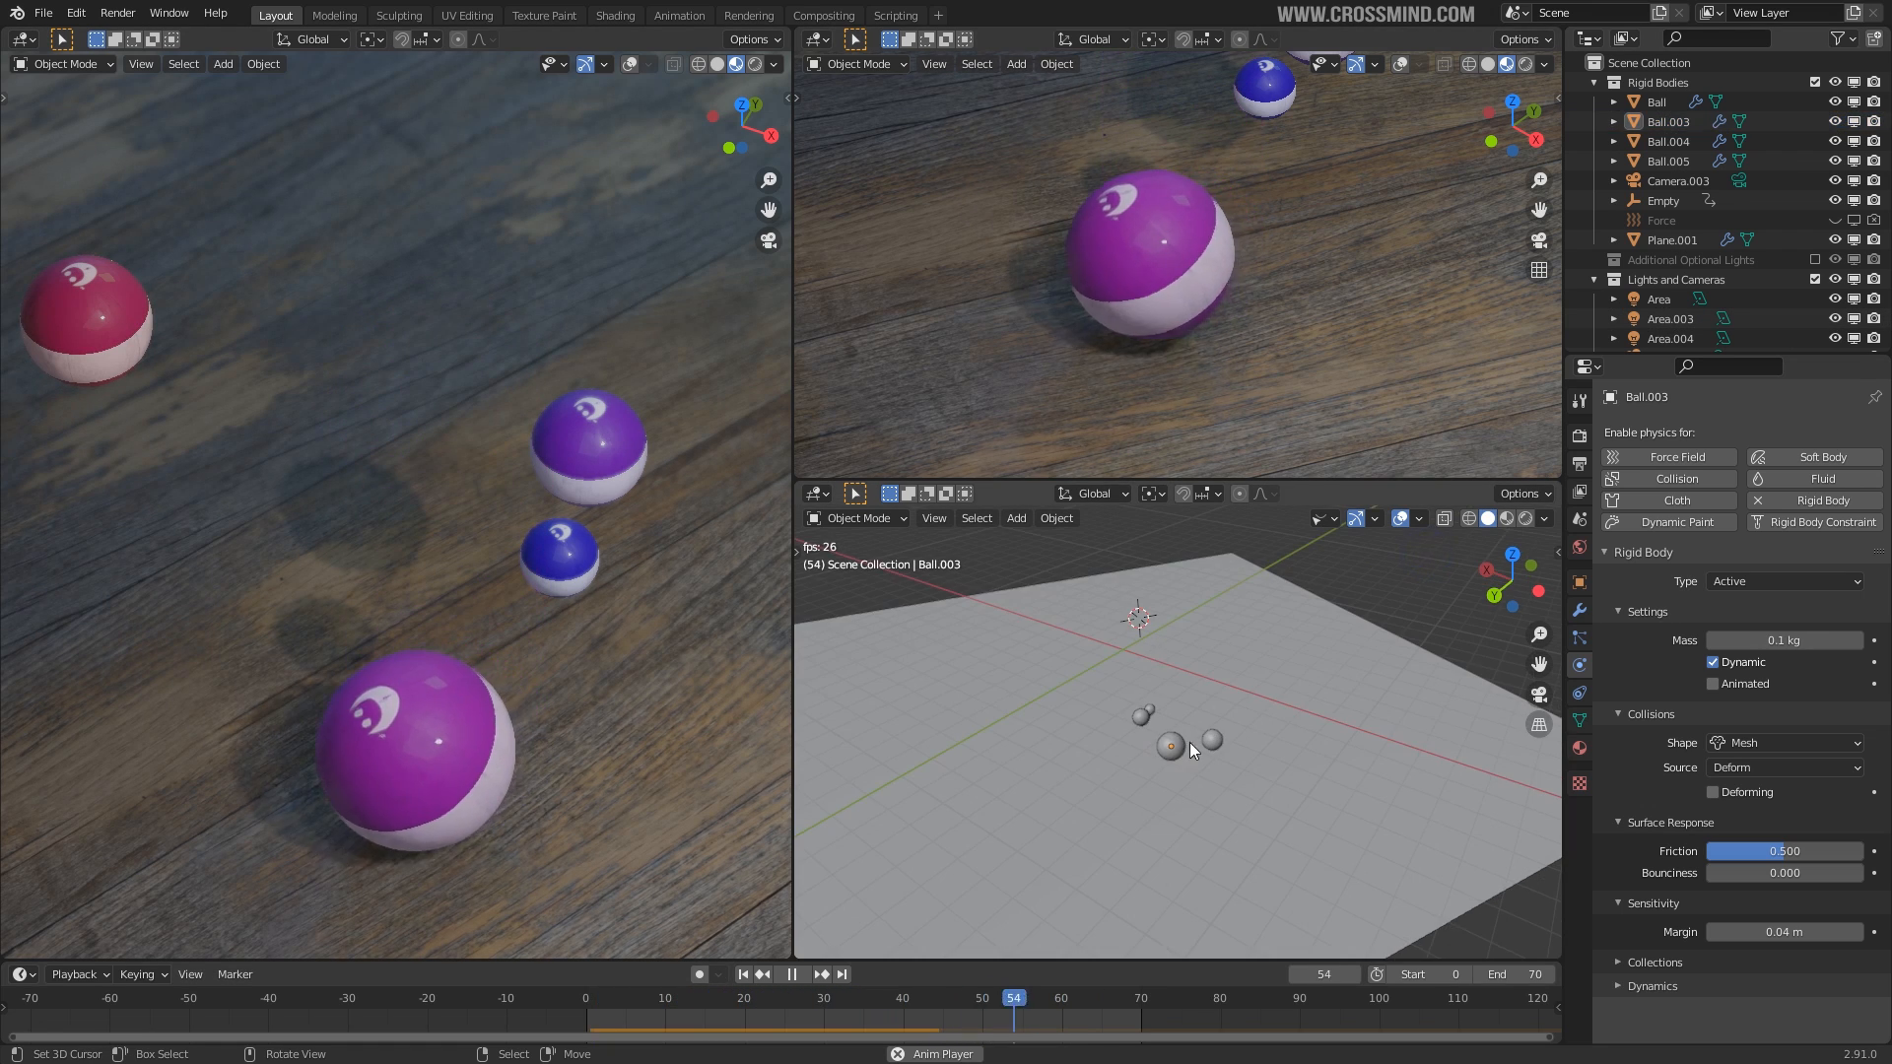
Set the rigid body bounciness of Ball.003 to 1.000.
right_click(1170, 748)
left_click_drag(1766, 882, 1862, 873)
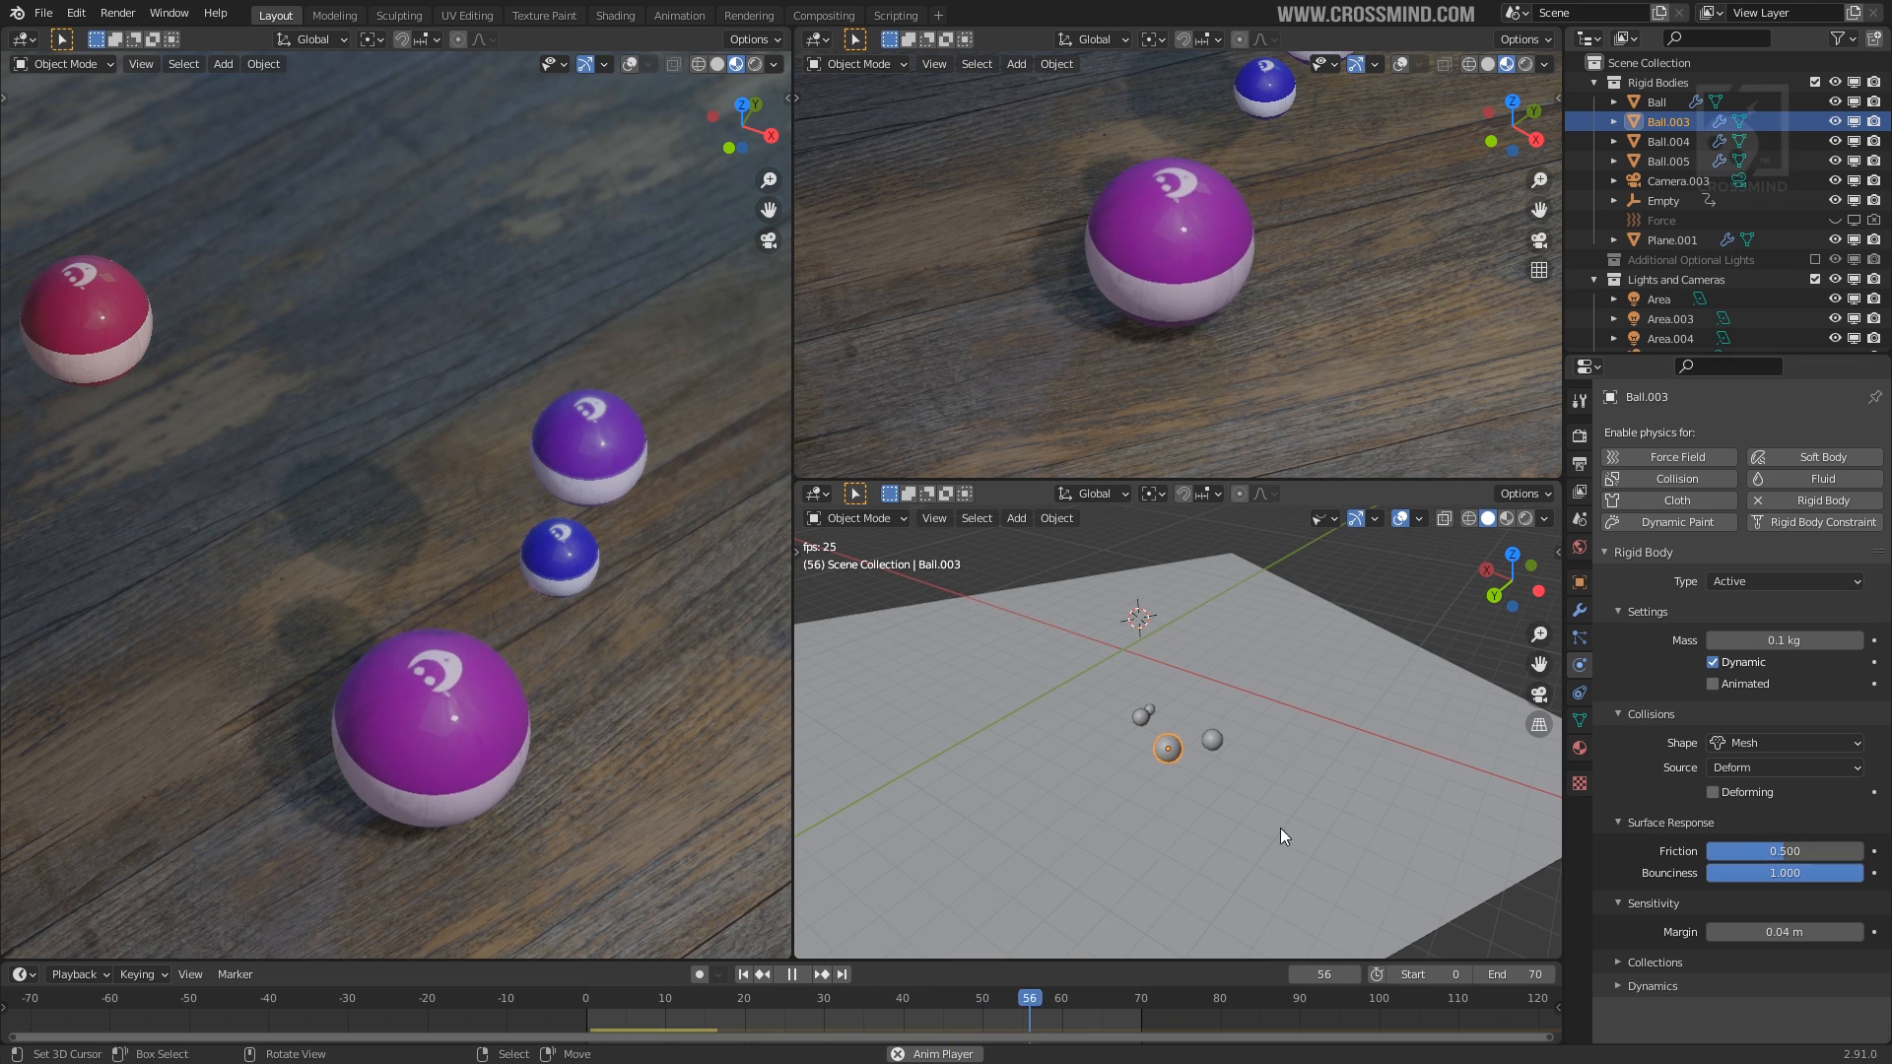
middle_click_drag(1280, 827, 1271, 800)
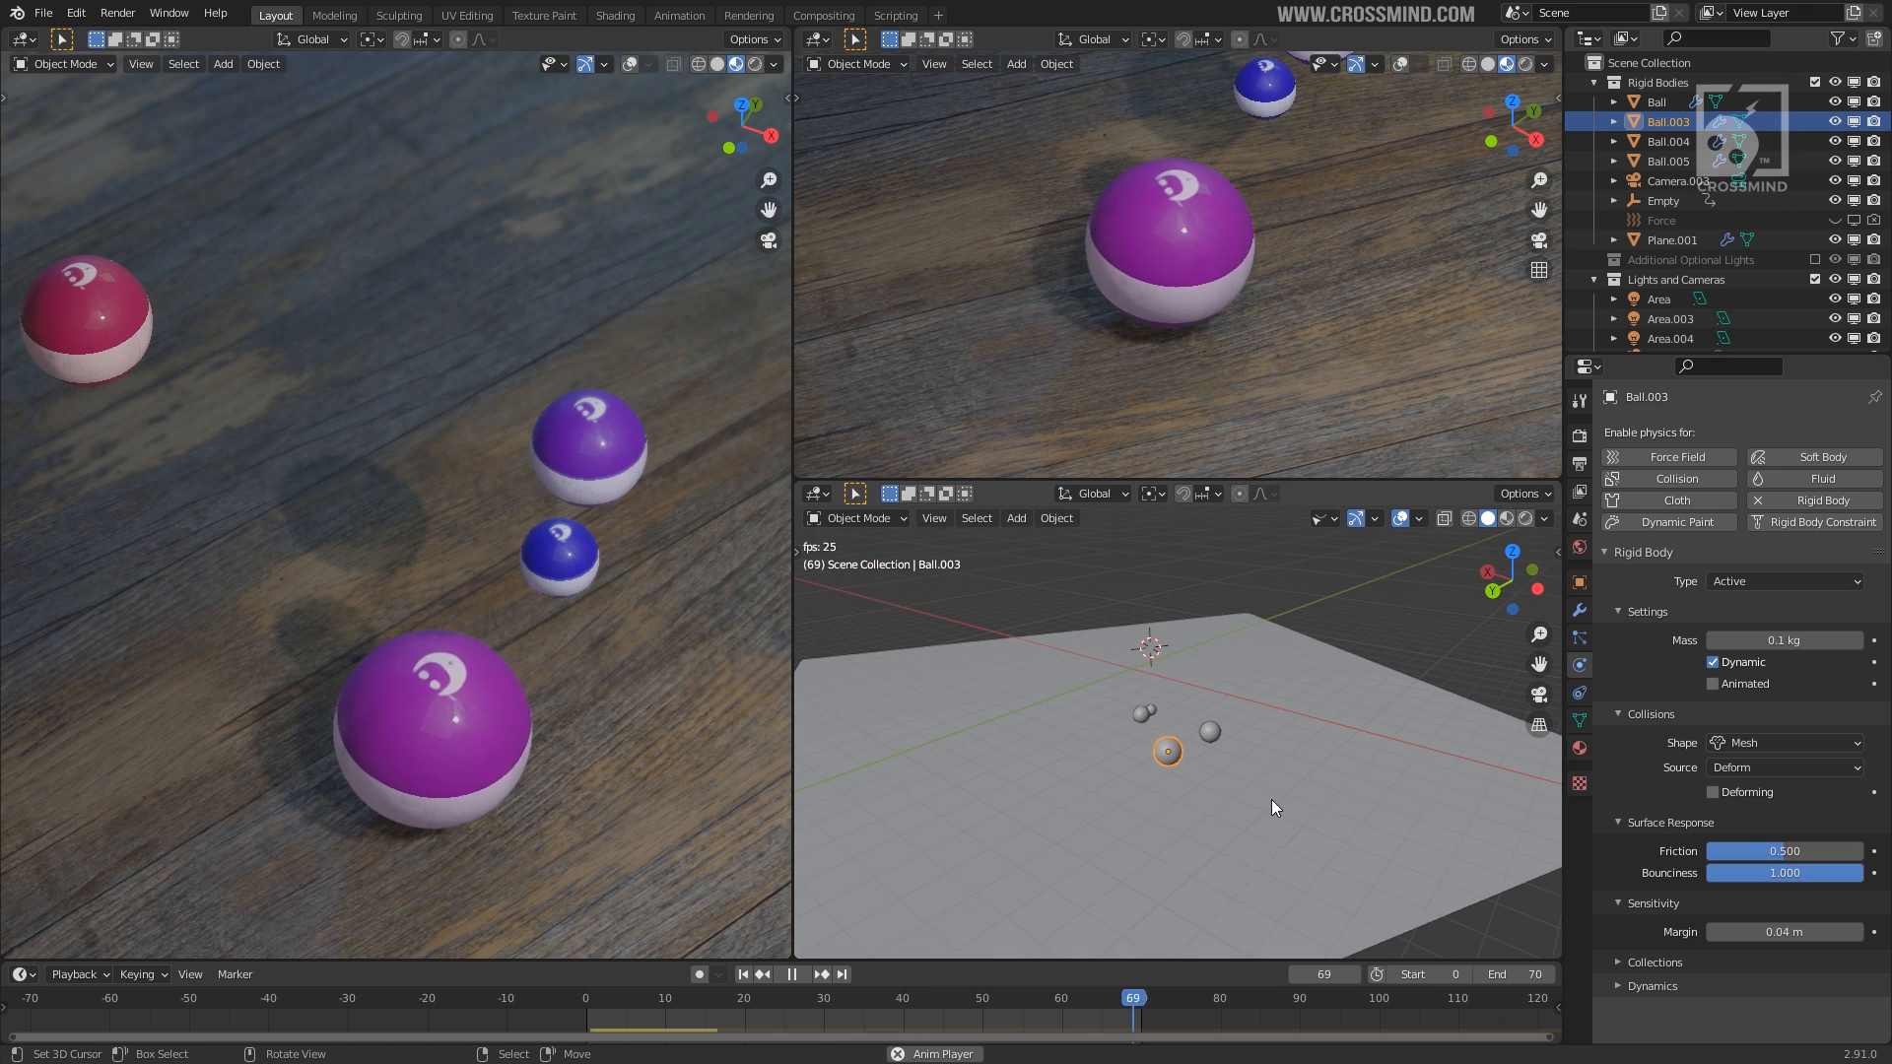
Set the rigid body bounciness of the floor plane, Plane.001, to 1.000.
right_click(1357, 370)
left_click_drag(1770, 830, 1840, 837)
scroll(1247, 755, "down", 3)
middle_click_drag(1247, 755, 1246, 766)
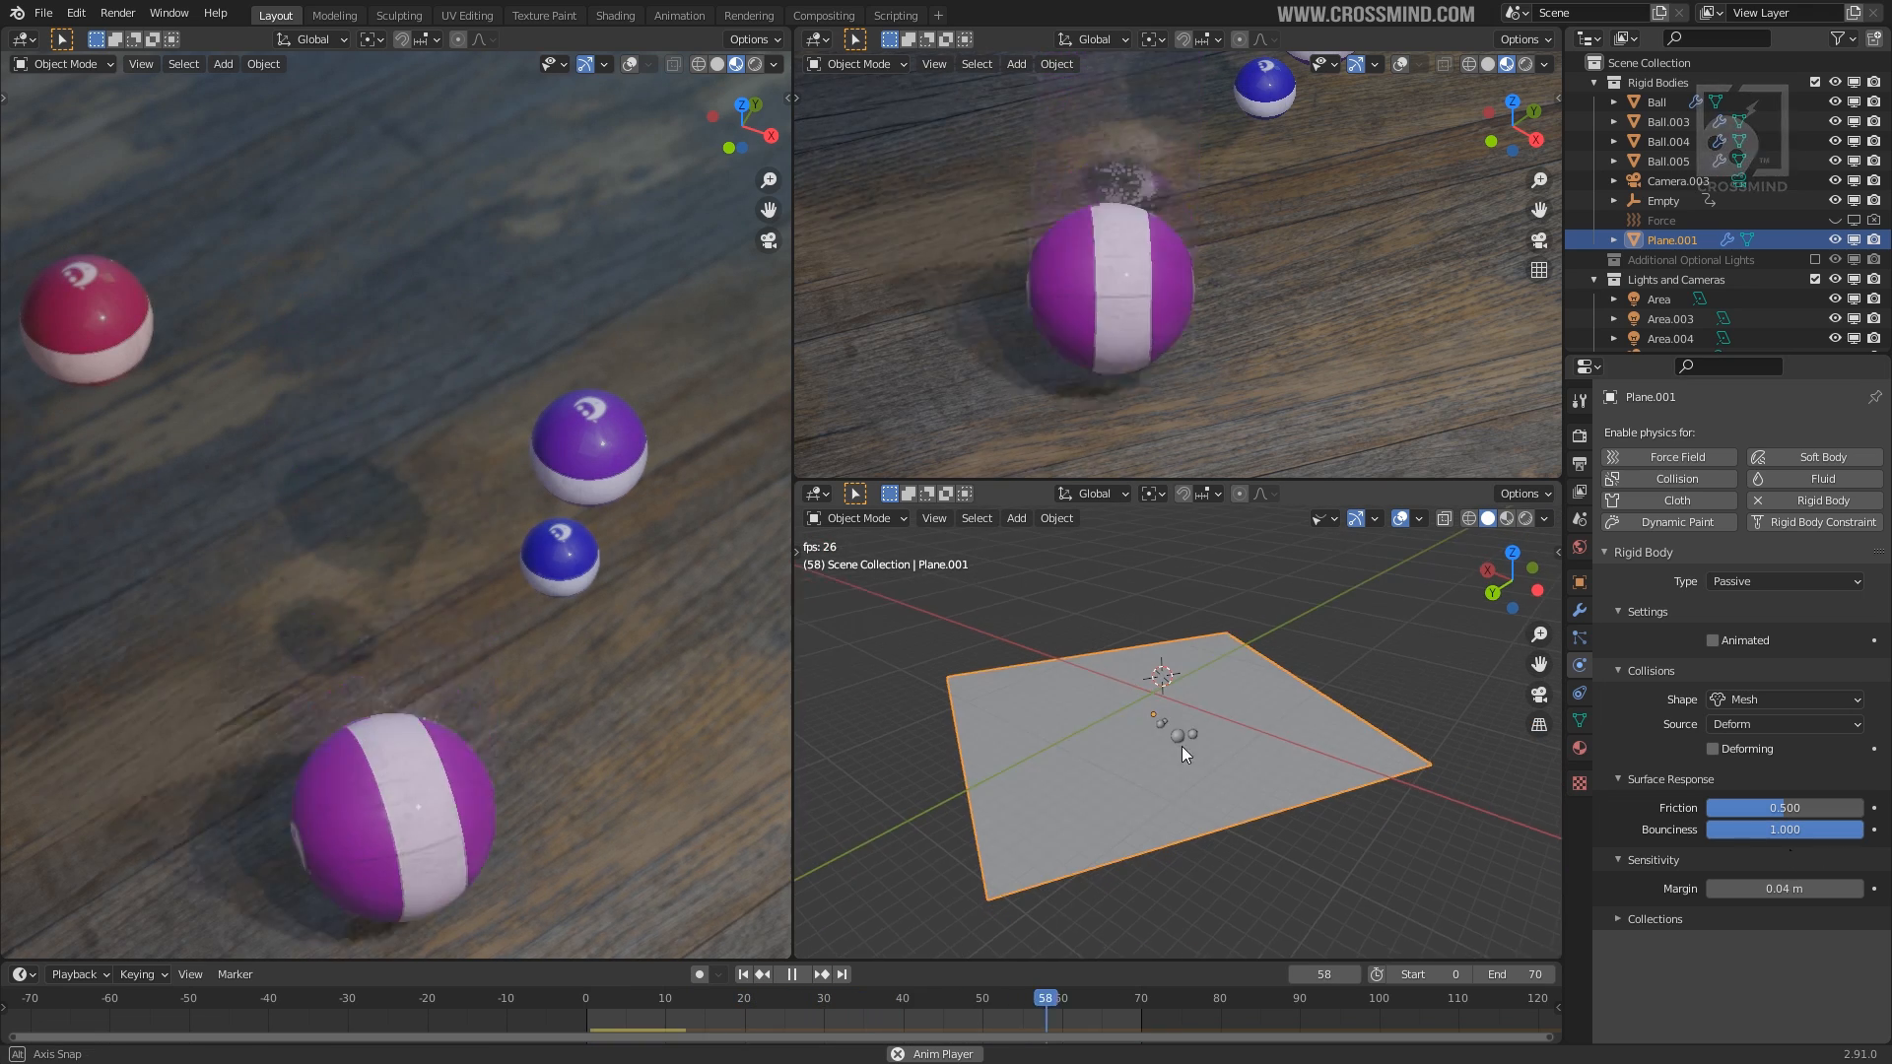
Extend the timeline's end frame to 159 and stop playback.
scroll(1295, 676, "down", 5)
left_click_drag(1514, 974, 1601, 974)
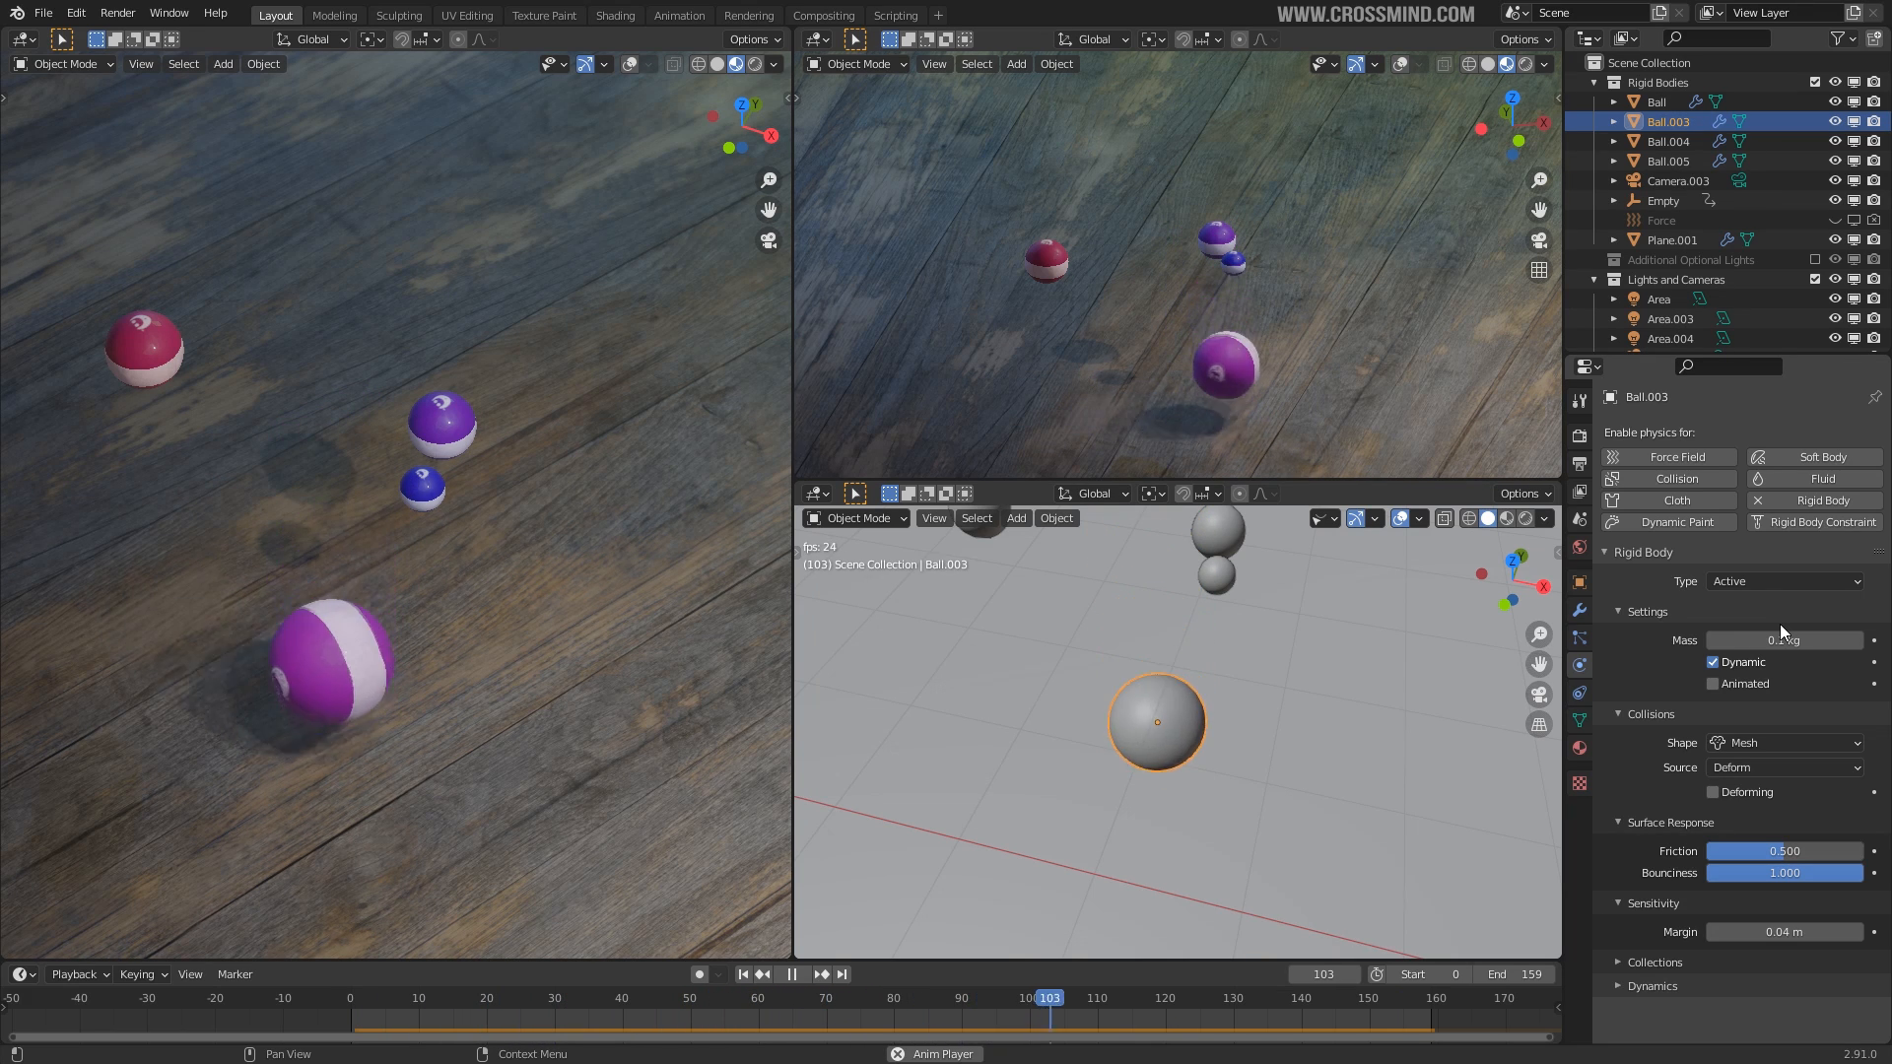
key("space")
Duplicate Ball.003 and place the copy beside the original, raised above the floor plane.
middle_click_drag(1208, 707, 1216, 747)
middle_click_drag(1333, 735, 1165, 735)
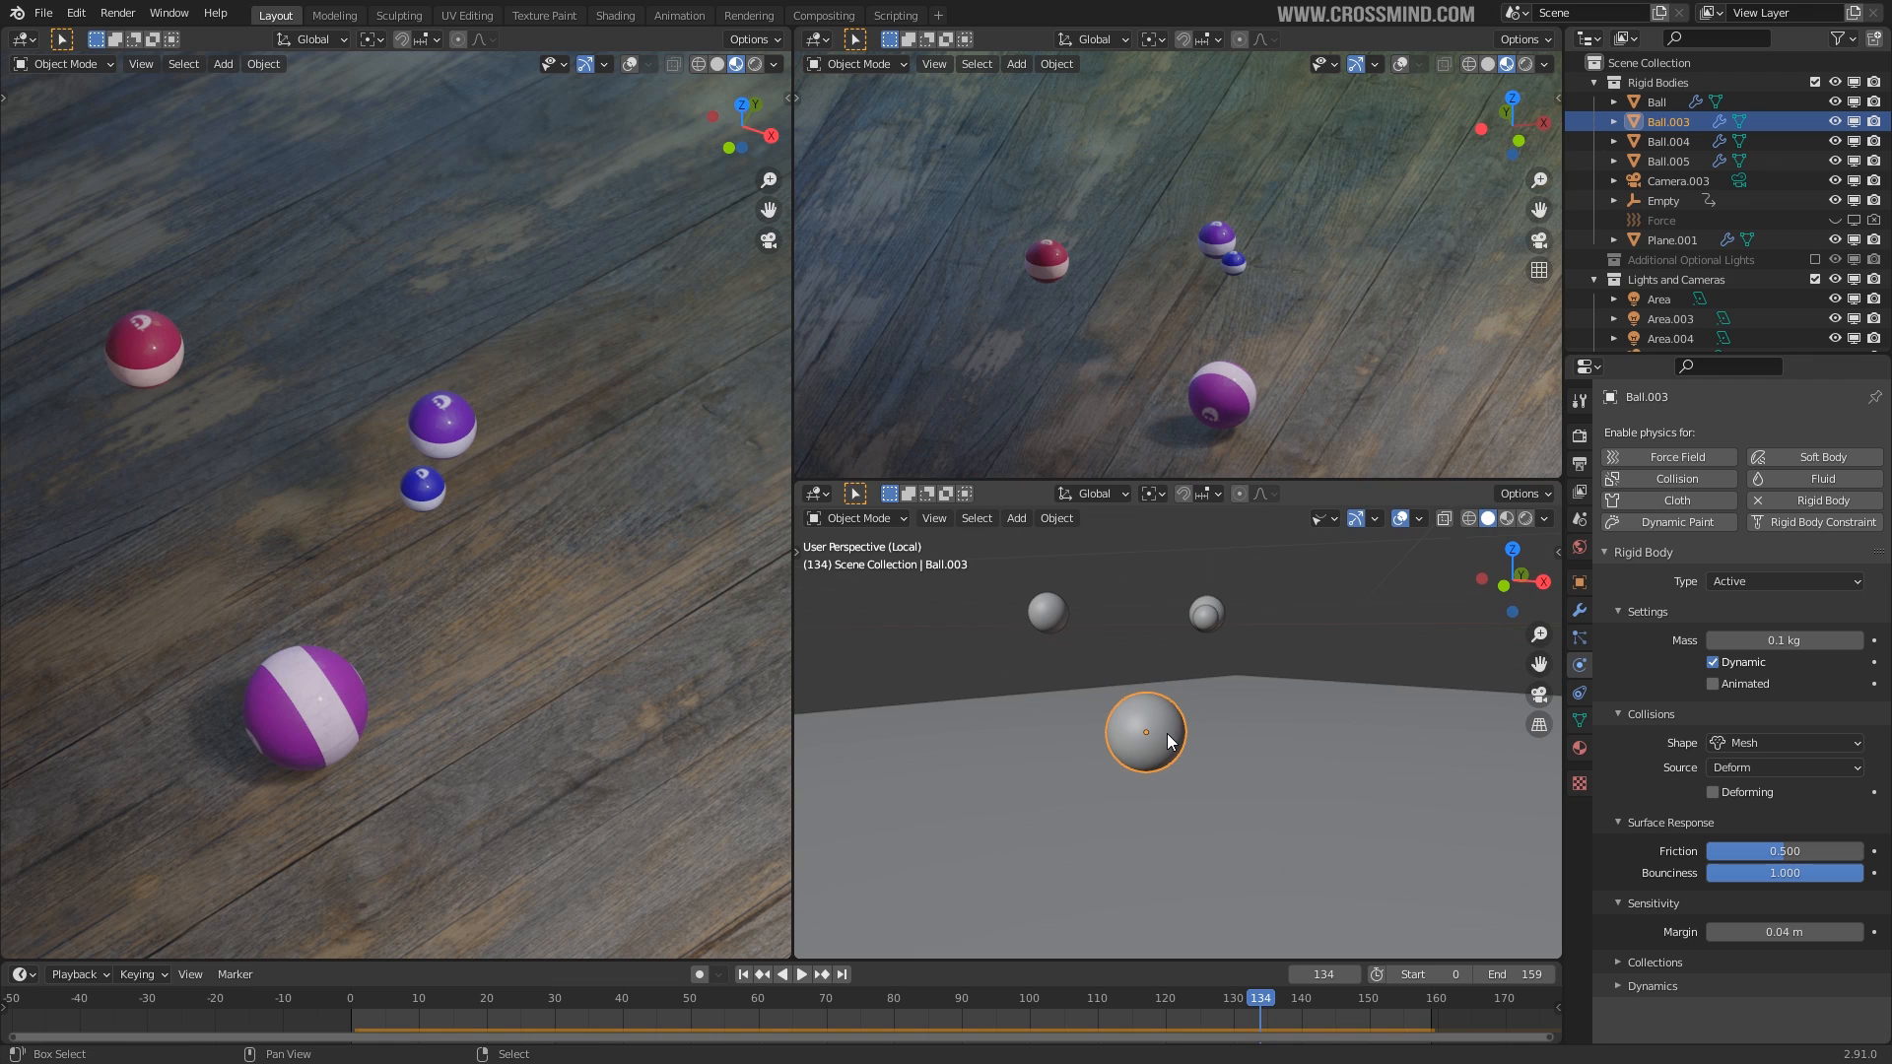
key("shift+d")
left_click(1252, 697)
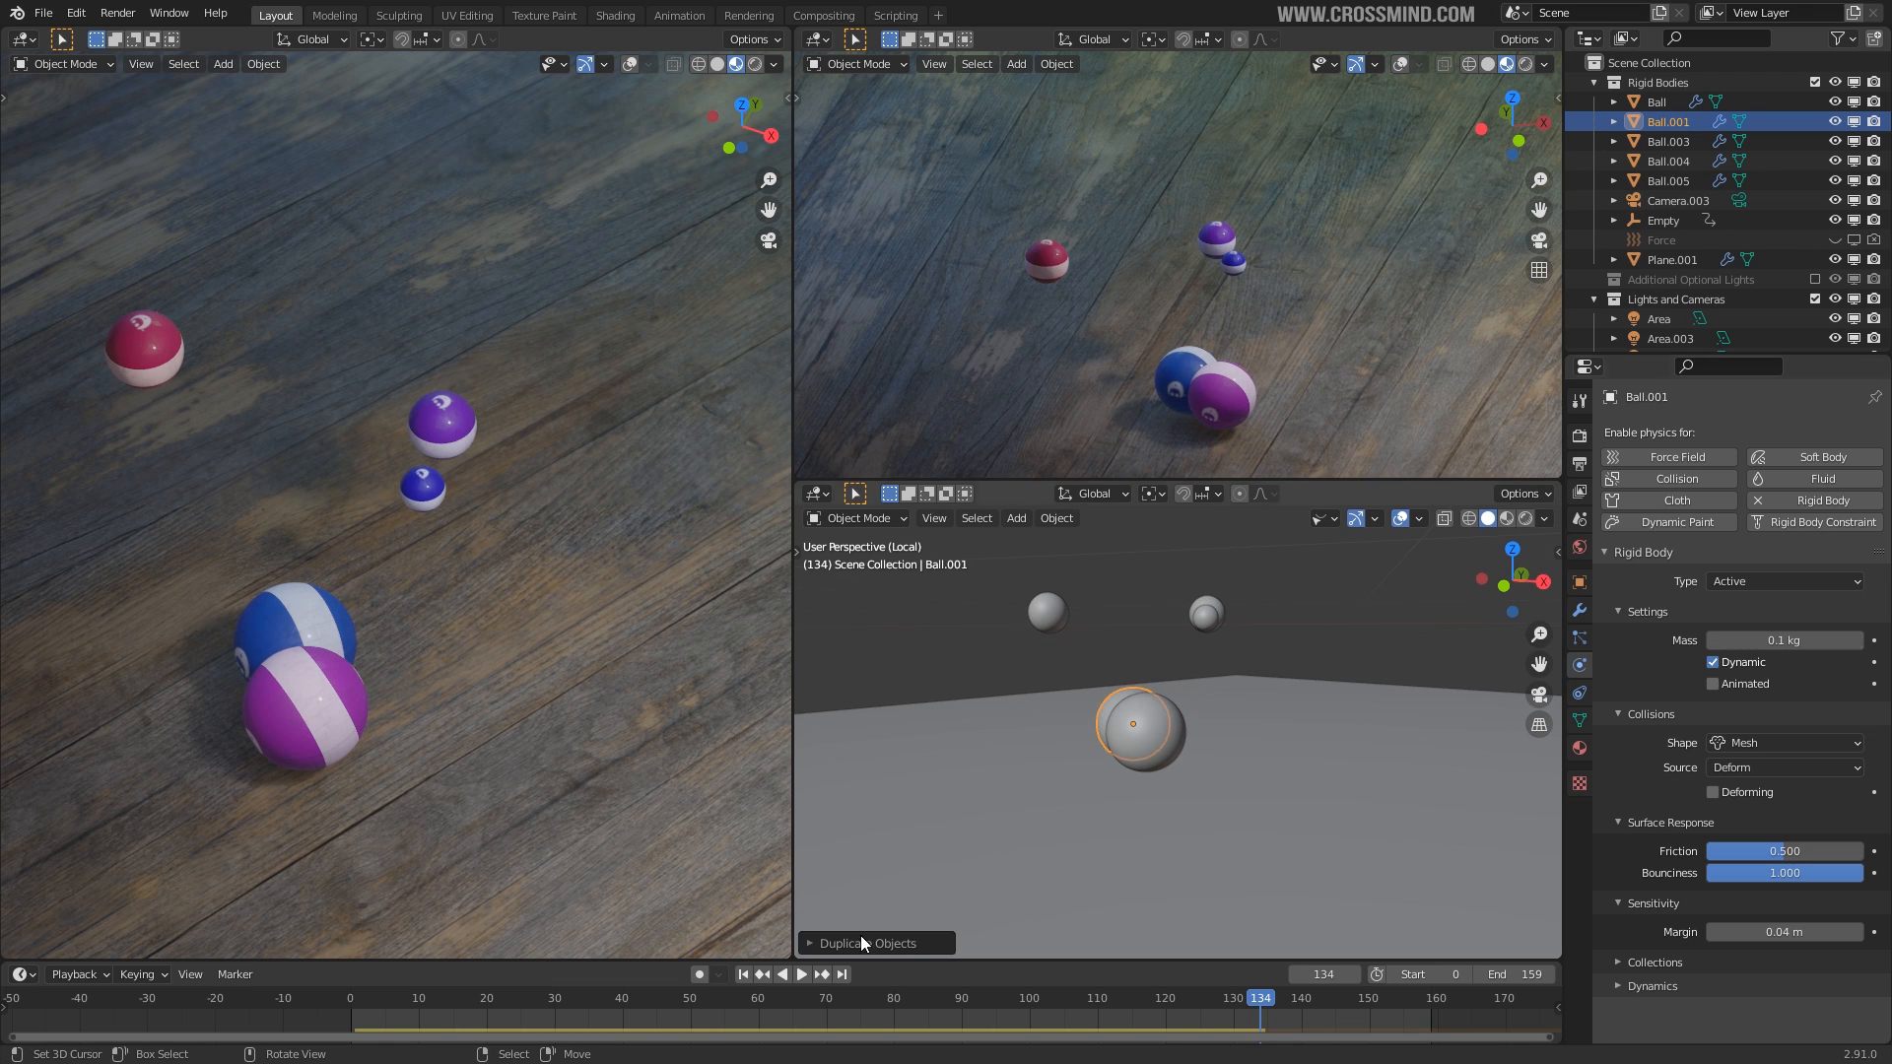
middle_click_drag(1249, 688, 1253, 723)
key("g")
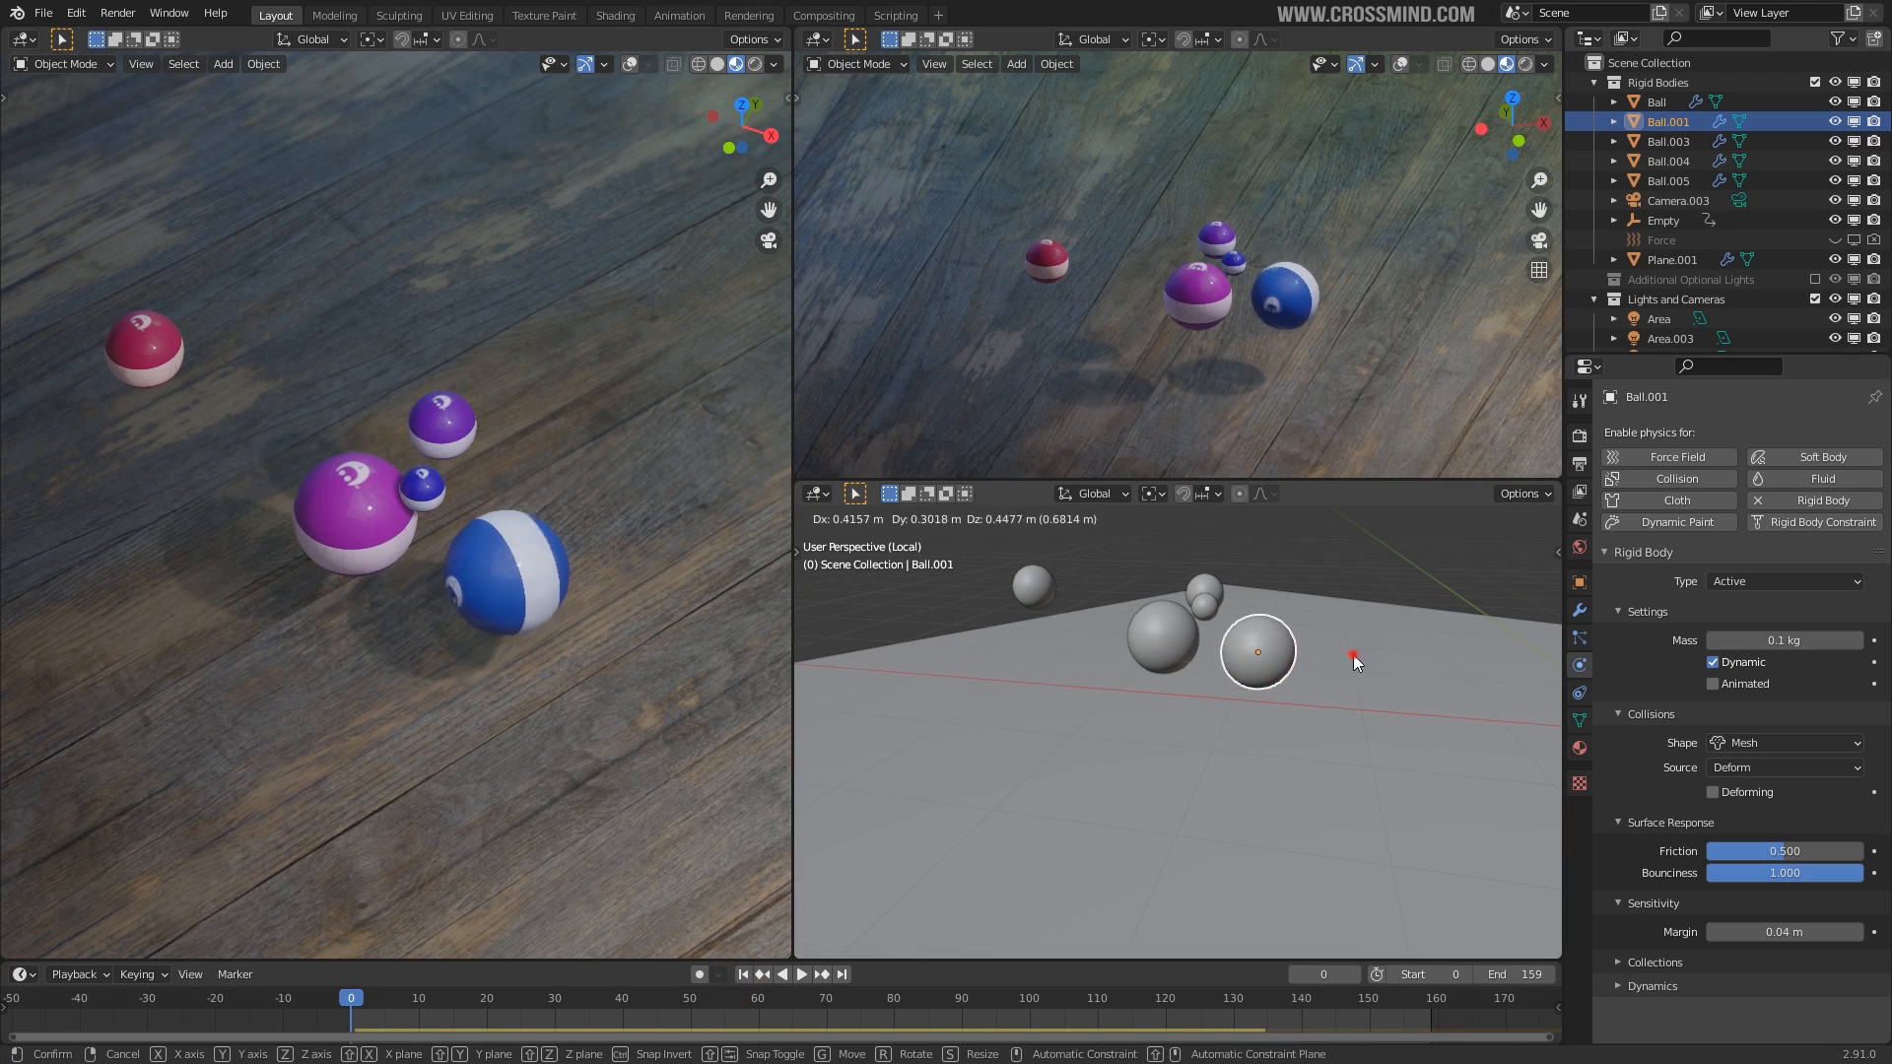
left_click(1353, 655)
Set the mass of the duplicate, Ball.001, to 1000 kg and play the simulation from frame 0.
type("1000")
key("Return")
middle_click_drag(1517, 689, 896, 833)
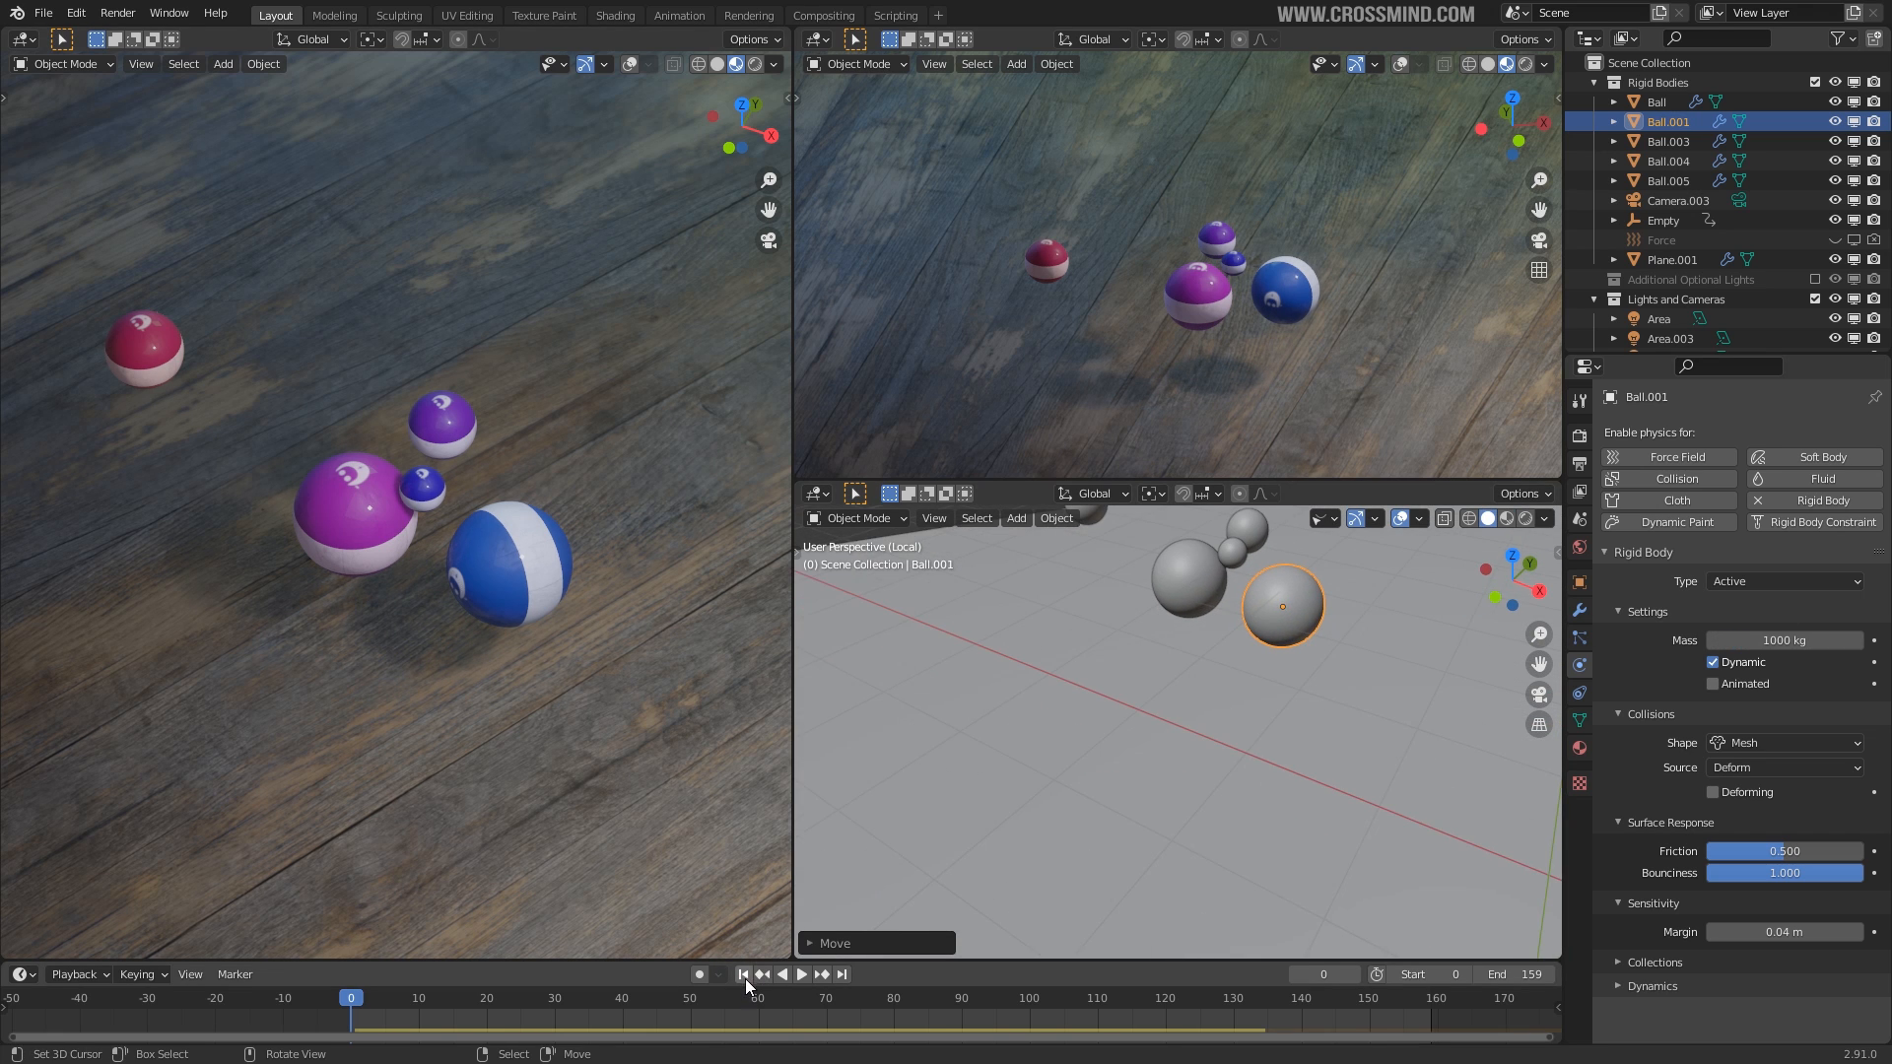
left_click(745, 976)
middle_click_drag(1221, 691, 1180, 746, "shift")
key("space")
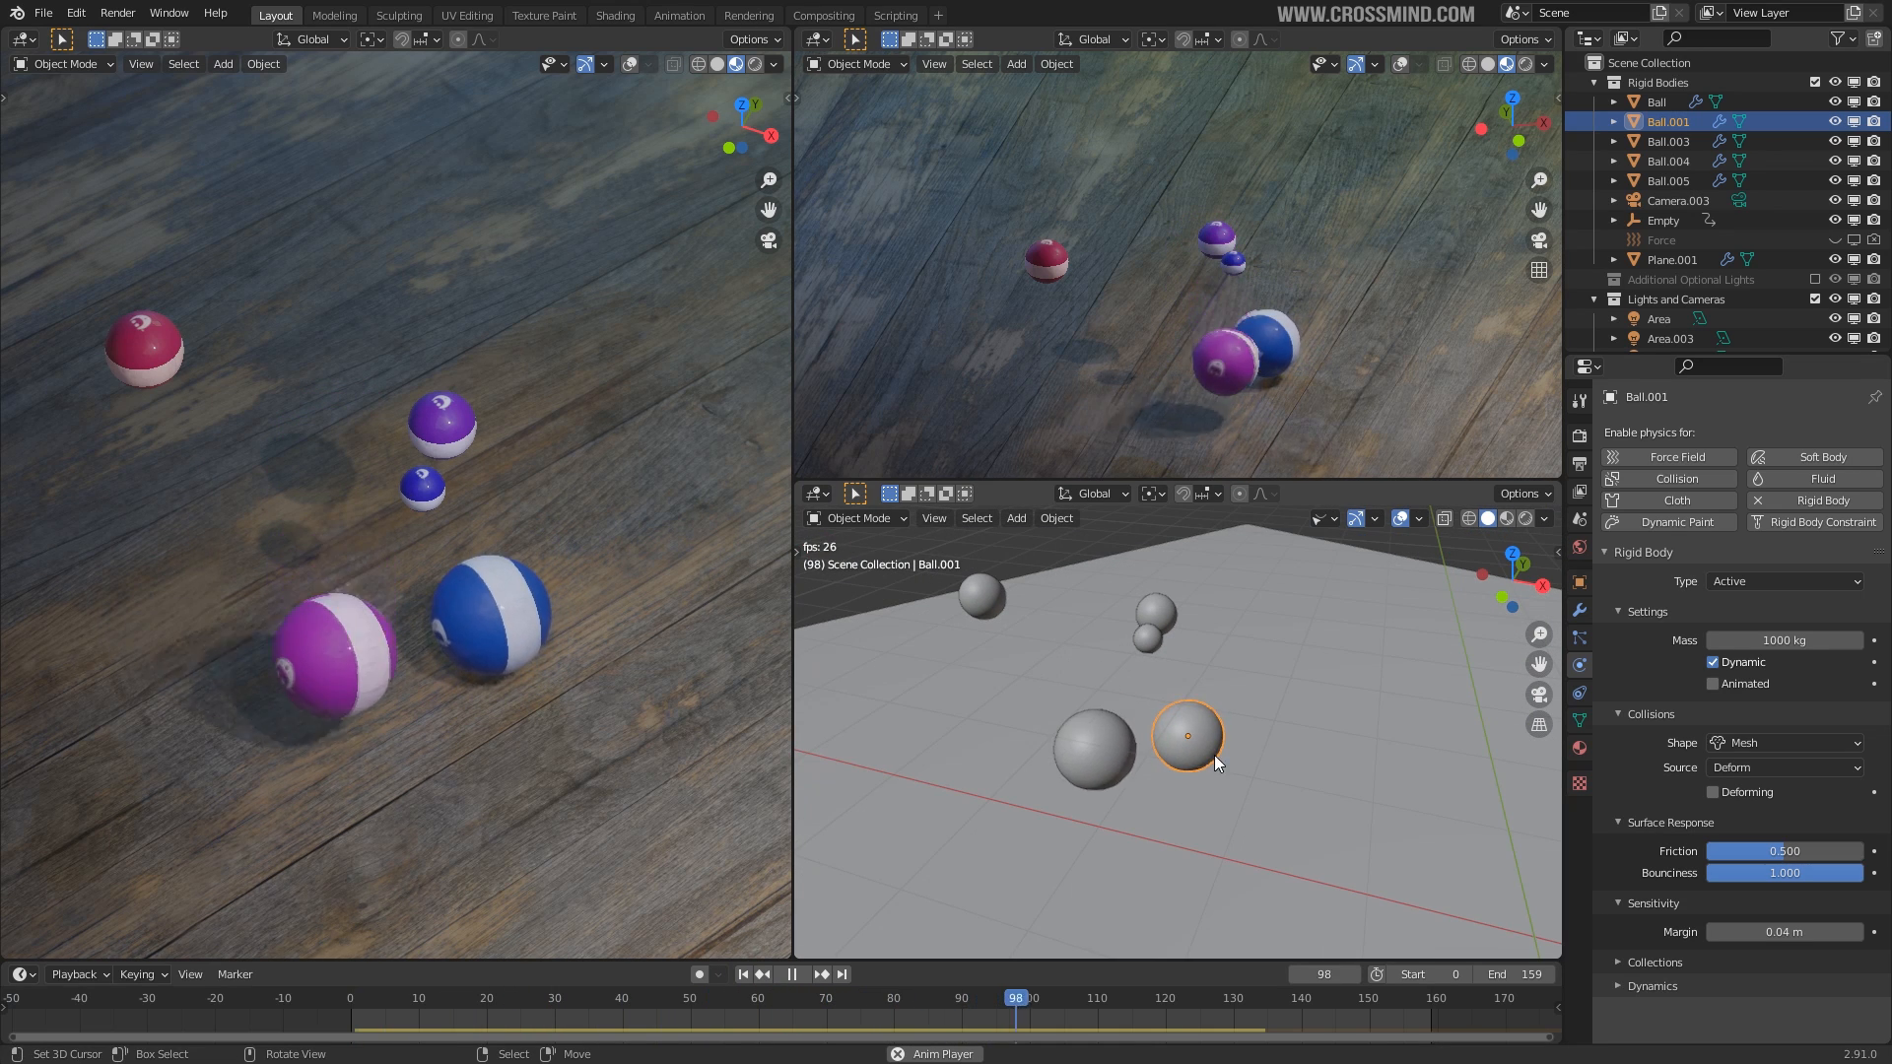
Move Ball.003 directly above the heavy blue ball, Ball.001, at frame 0, working in the front view.
left_click(1091, 786)
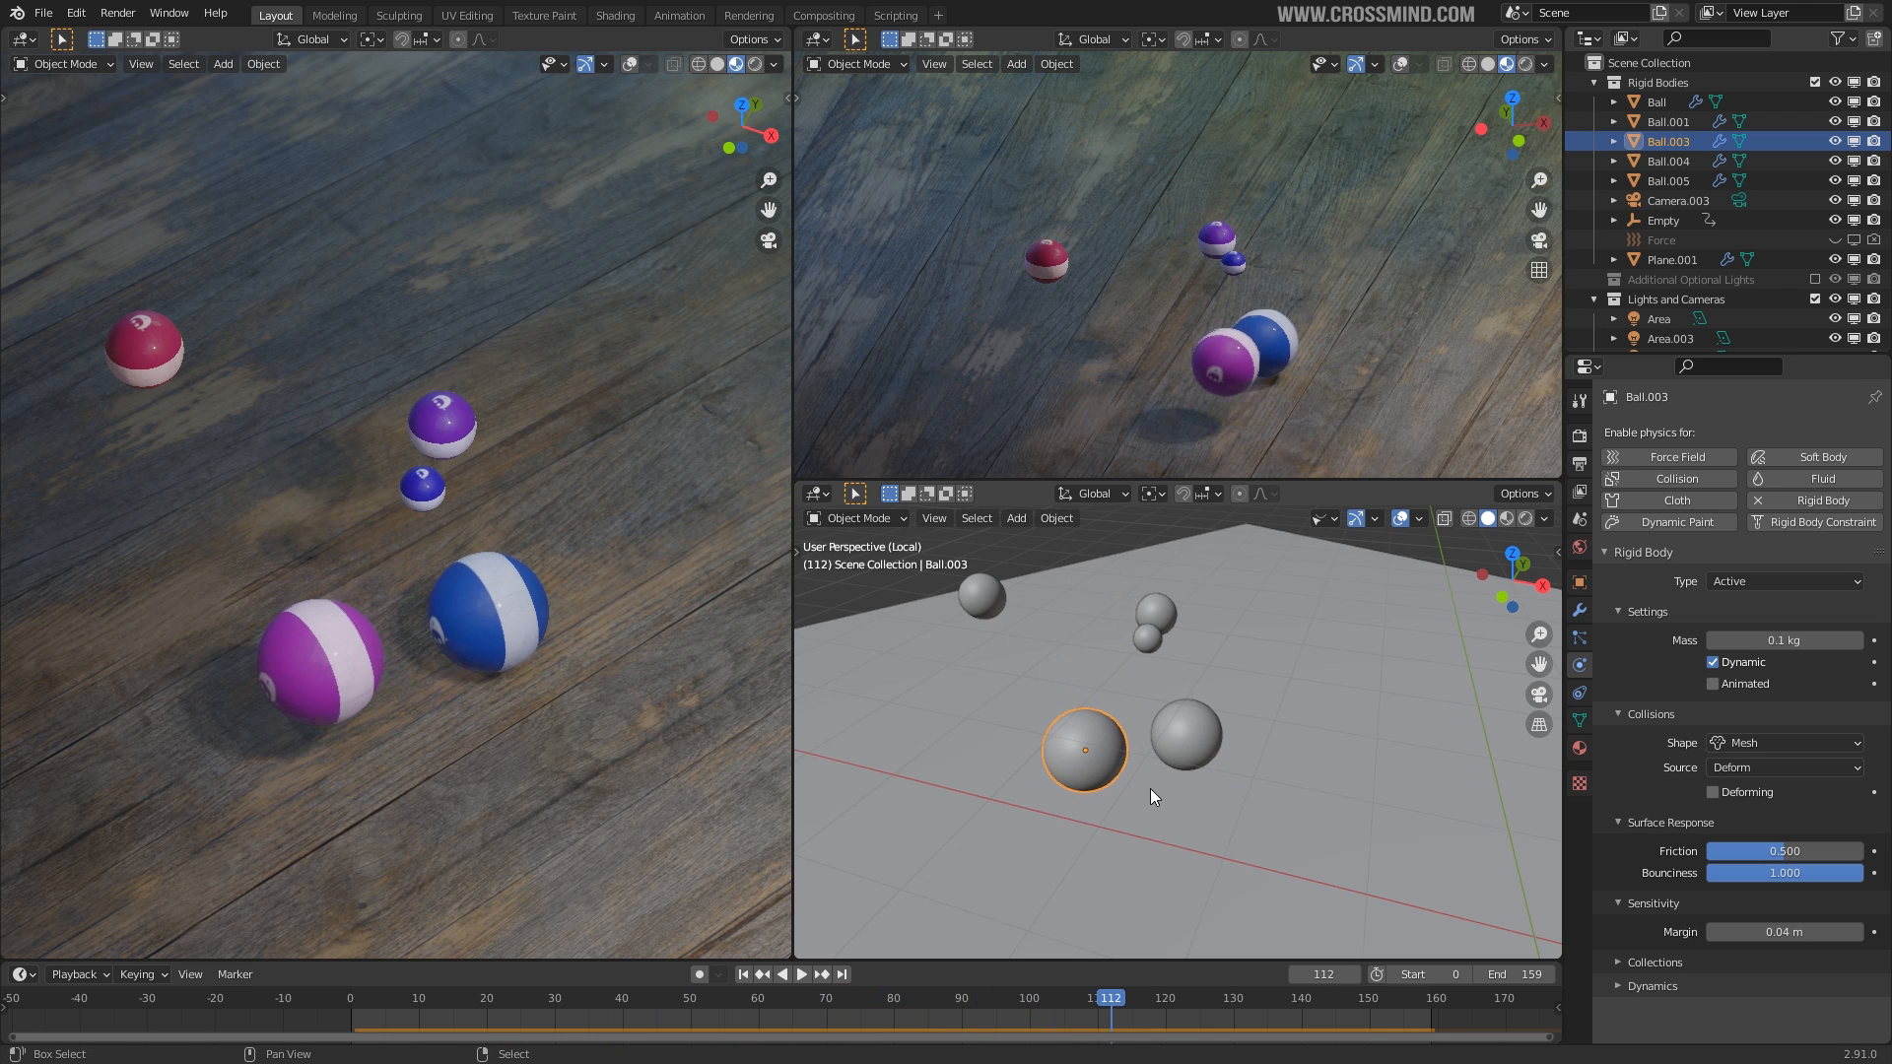
key("space")
key("KP_Divide")
key("KP_1")
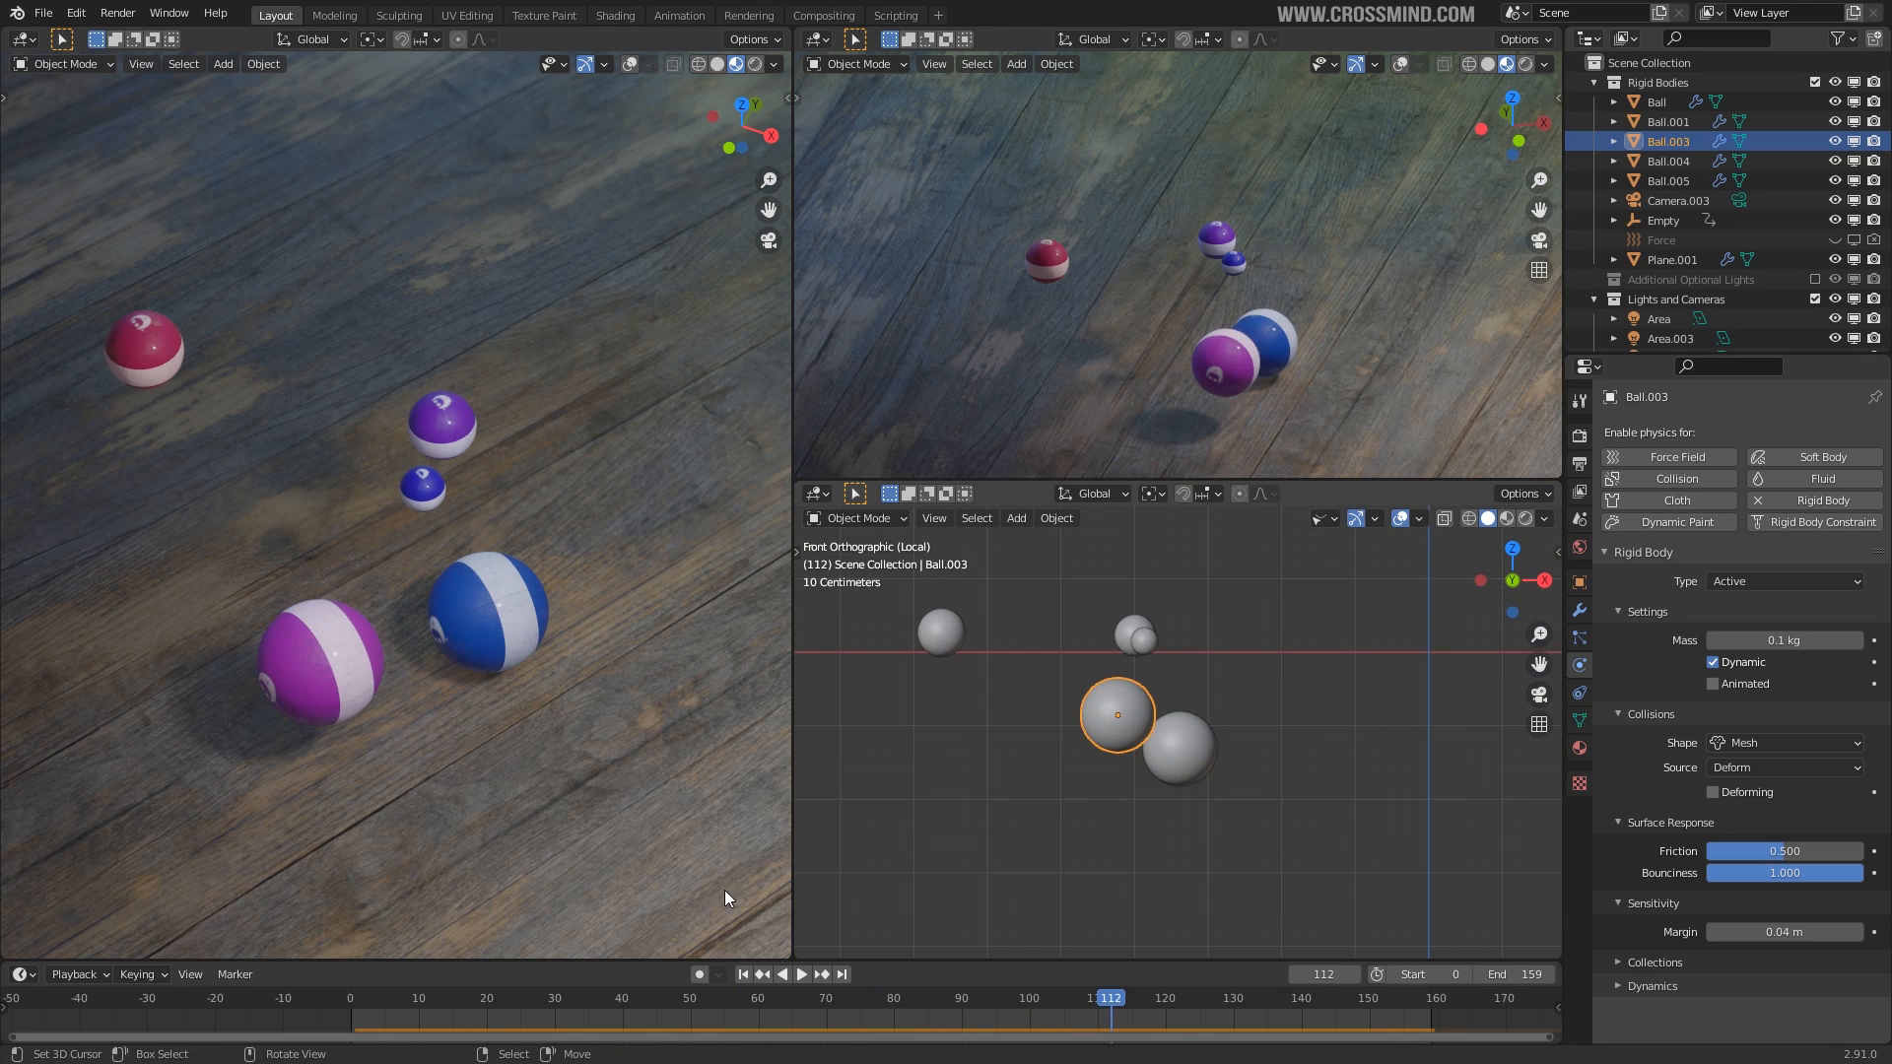
left_click(742, 974)
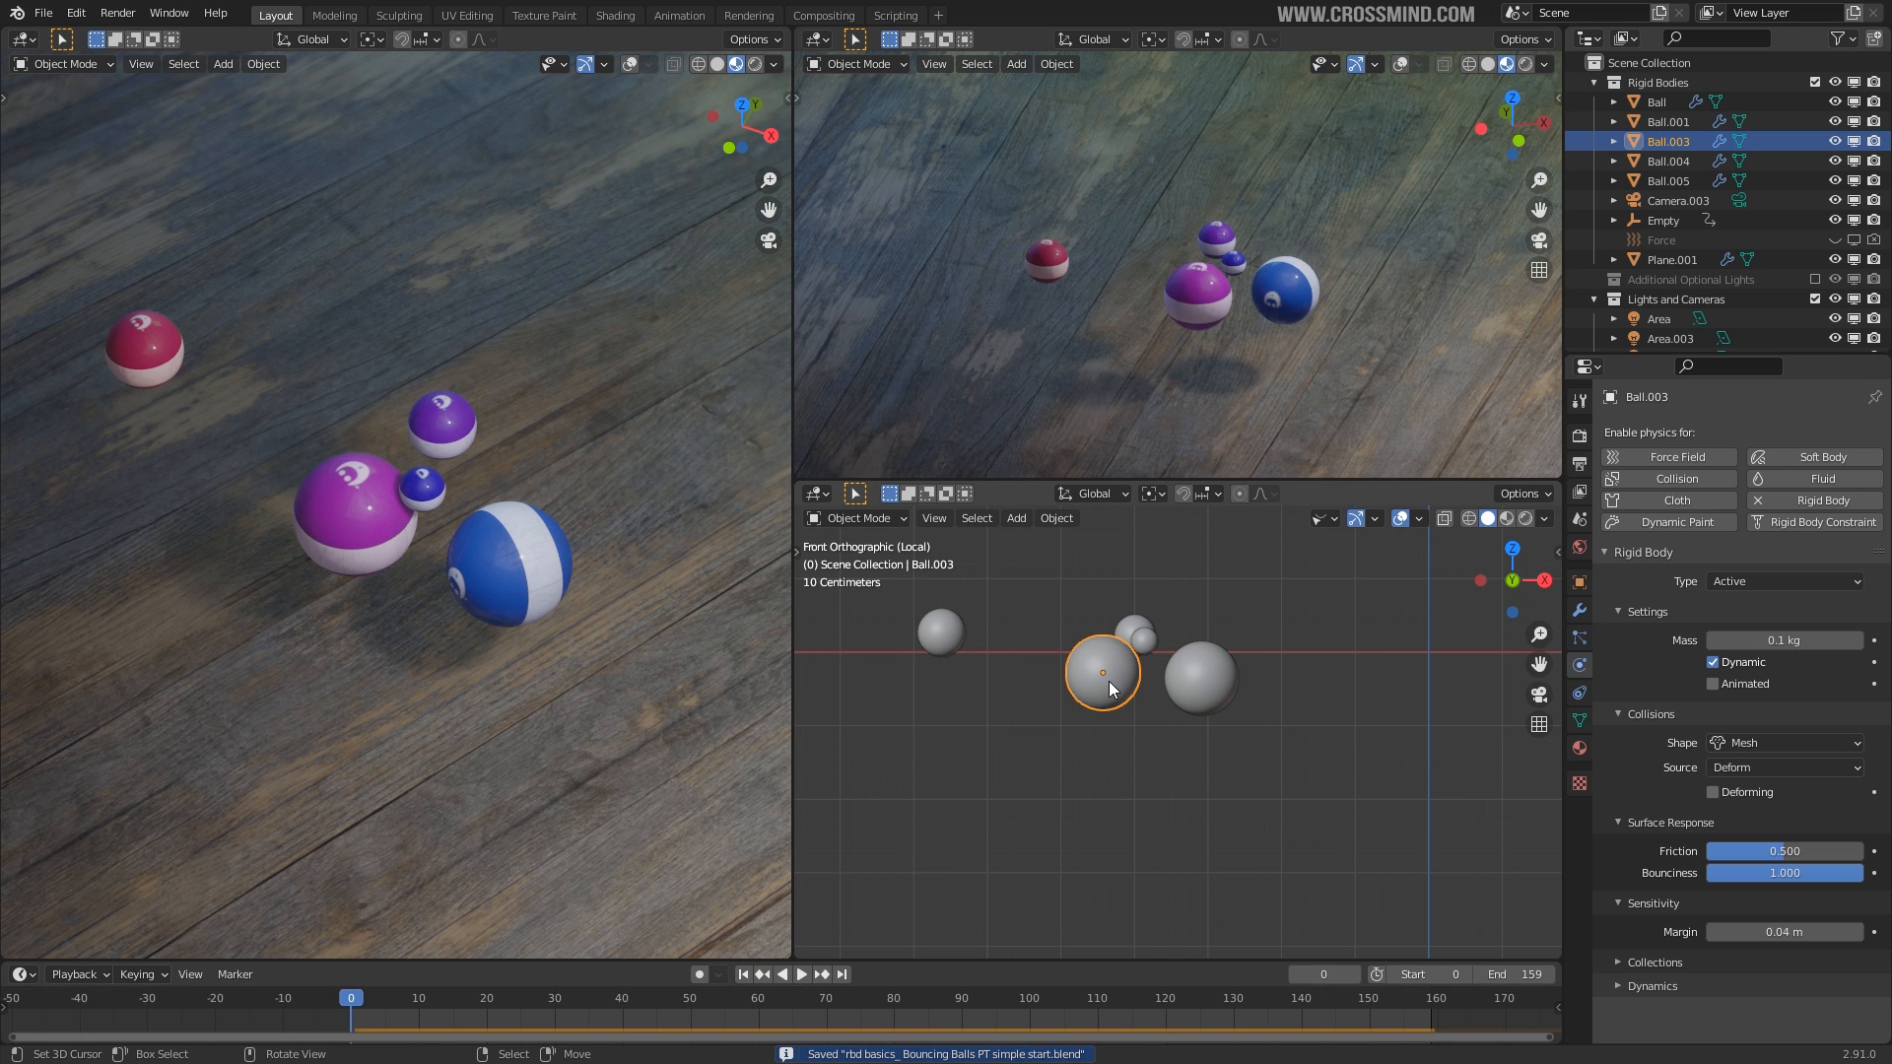
key("g")
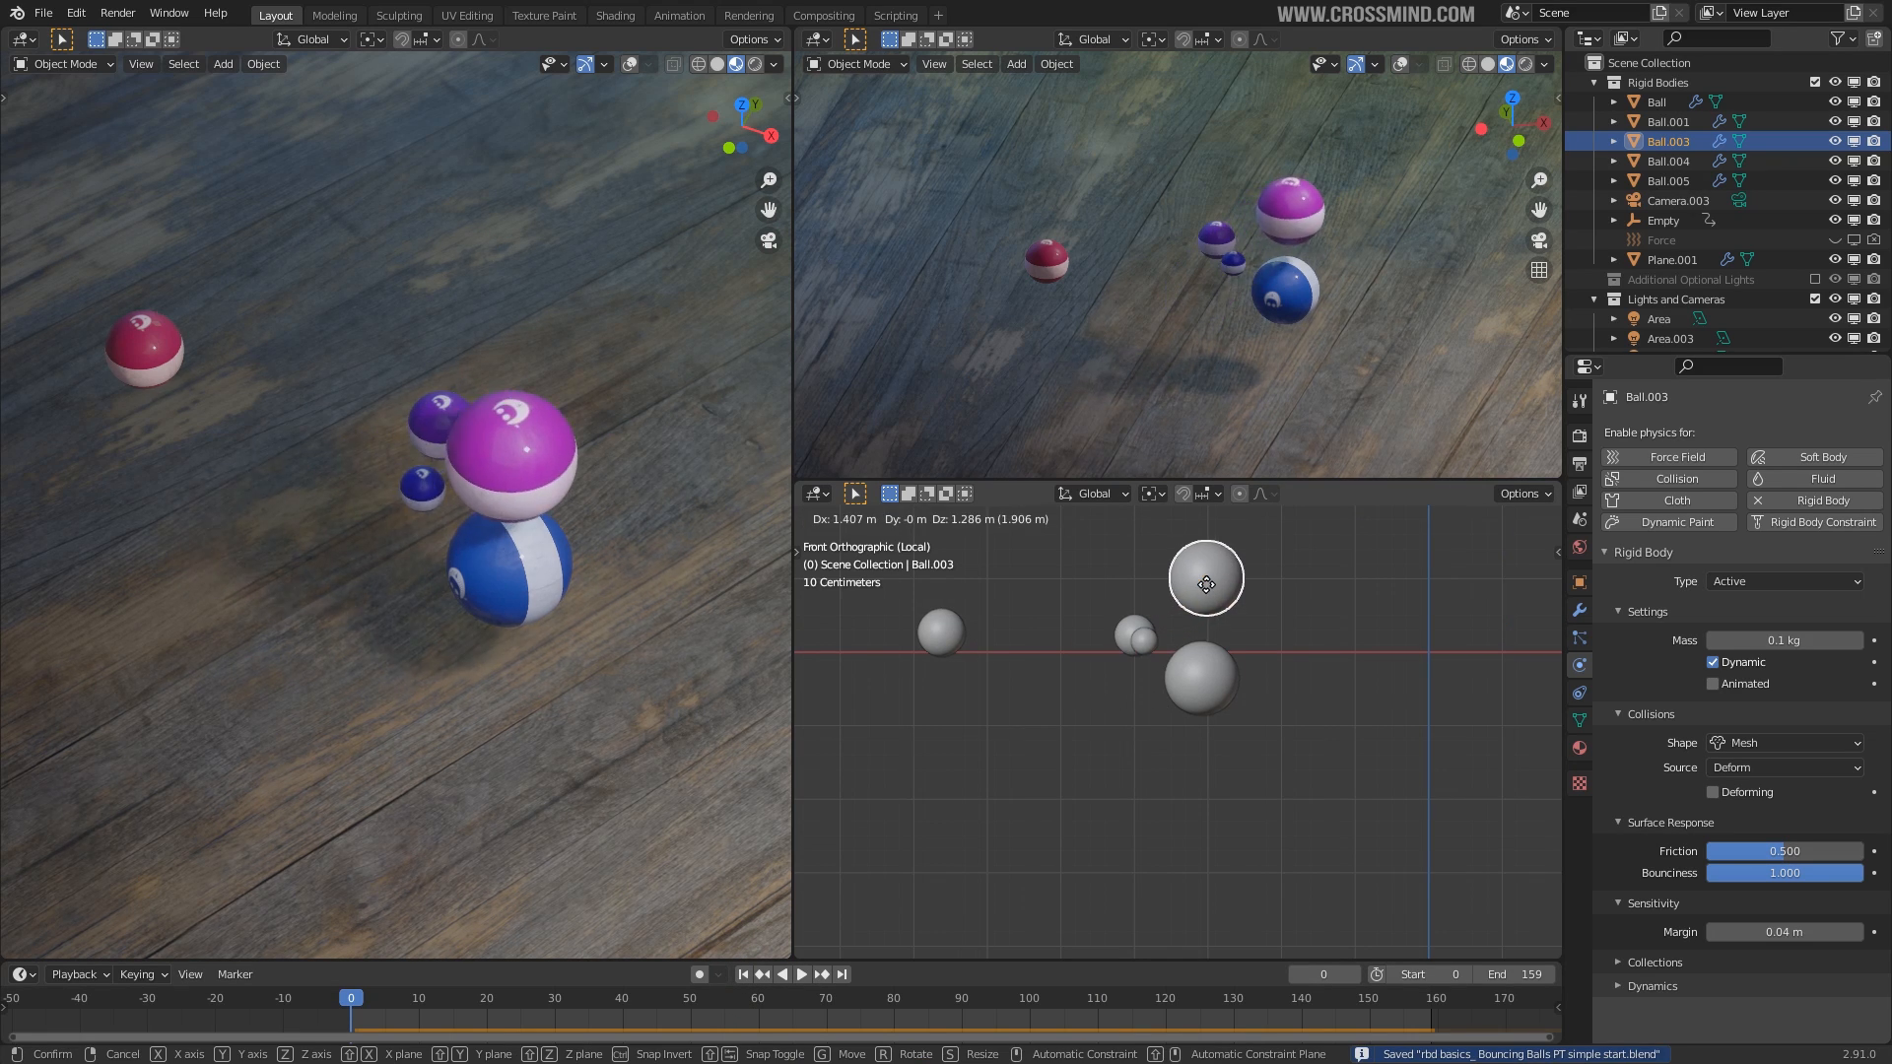
left_click(1202, 595)
Play the simulation to examine how Ball.003 lands on the heavy ball, and return to the first frame.
left_click(802, 974)
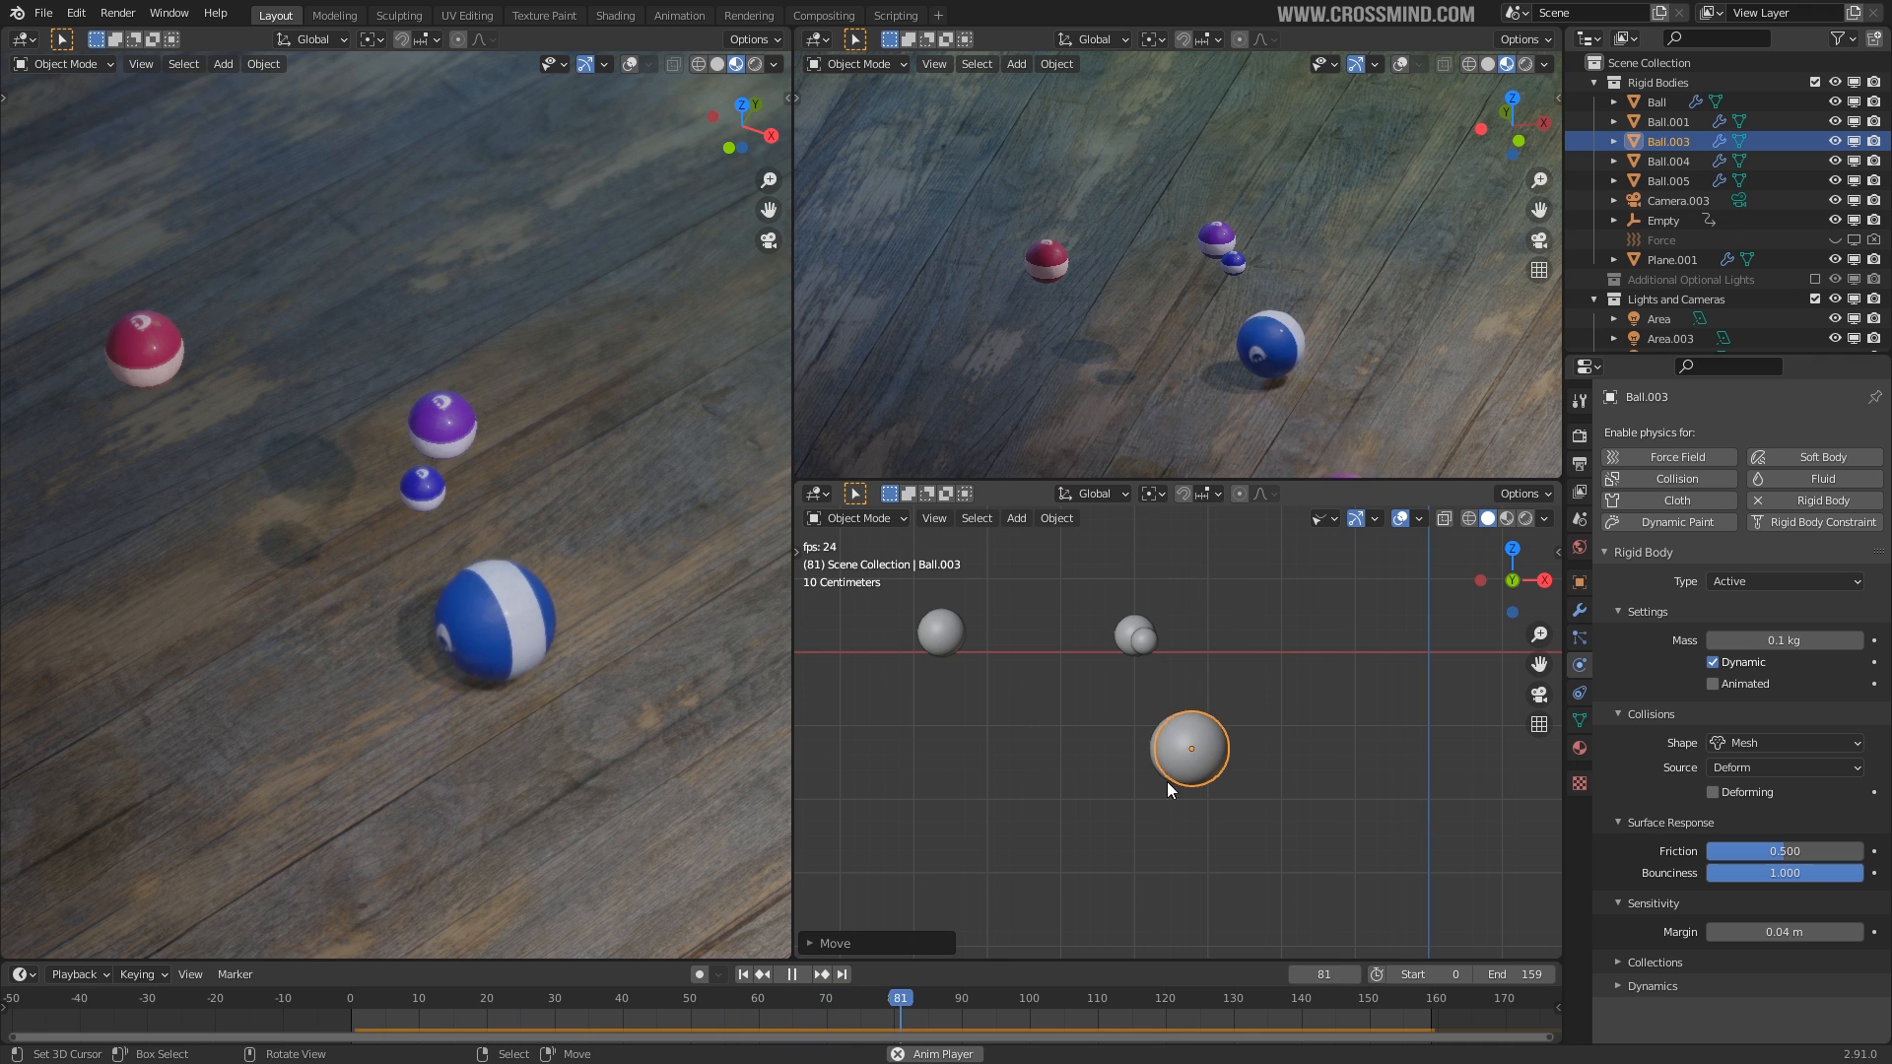
key("space")
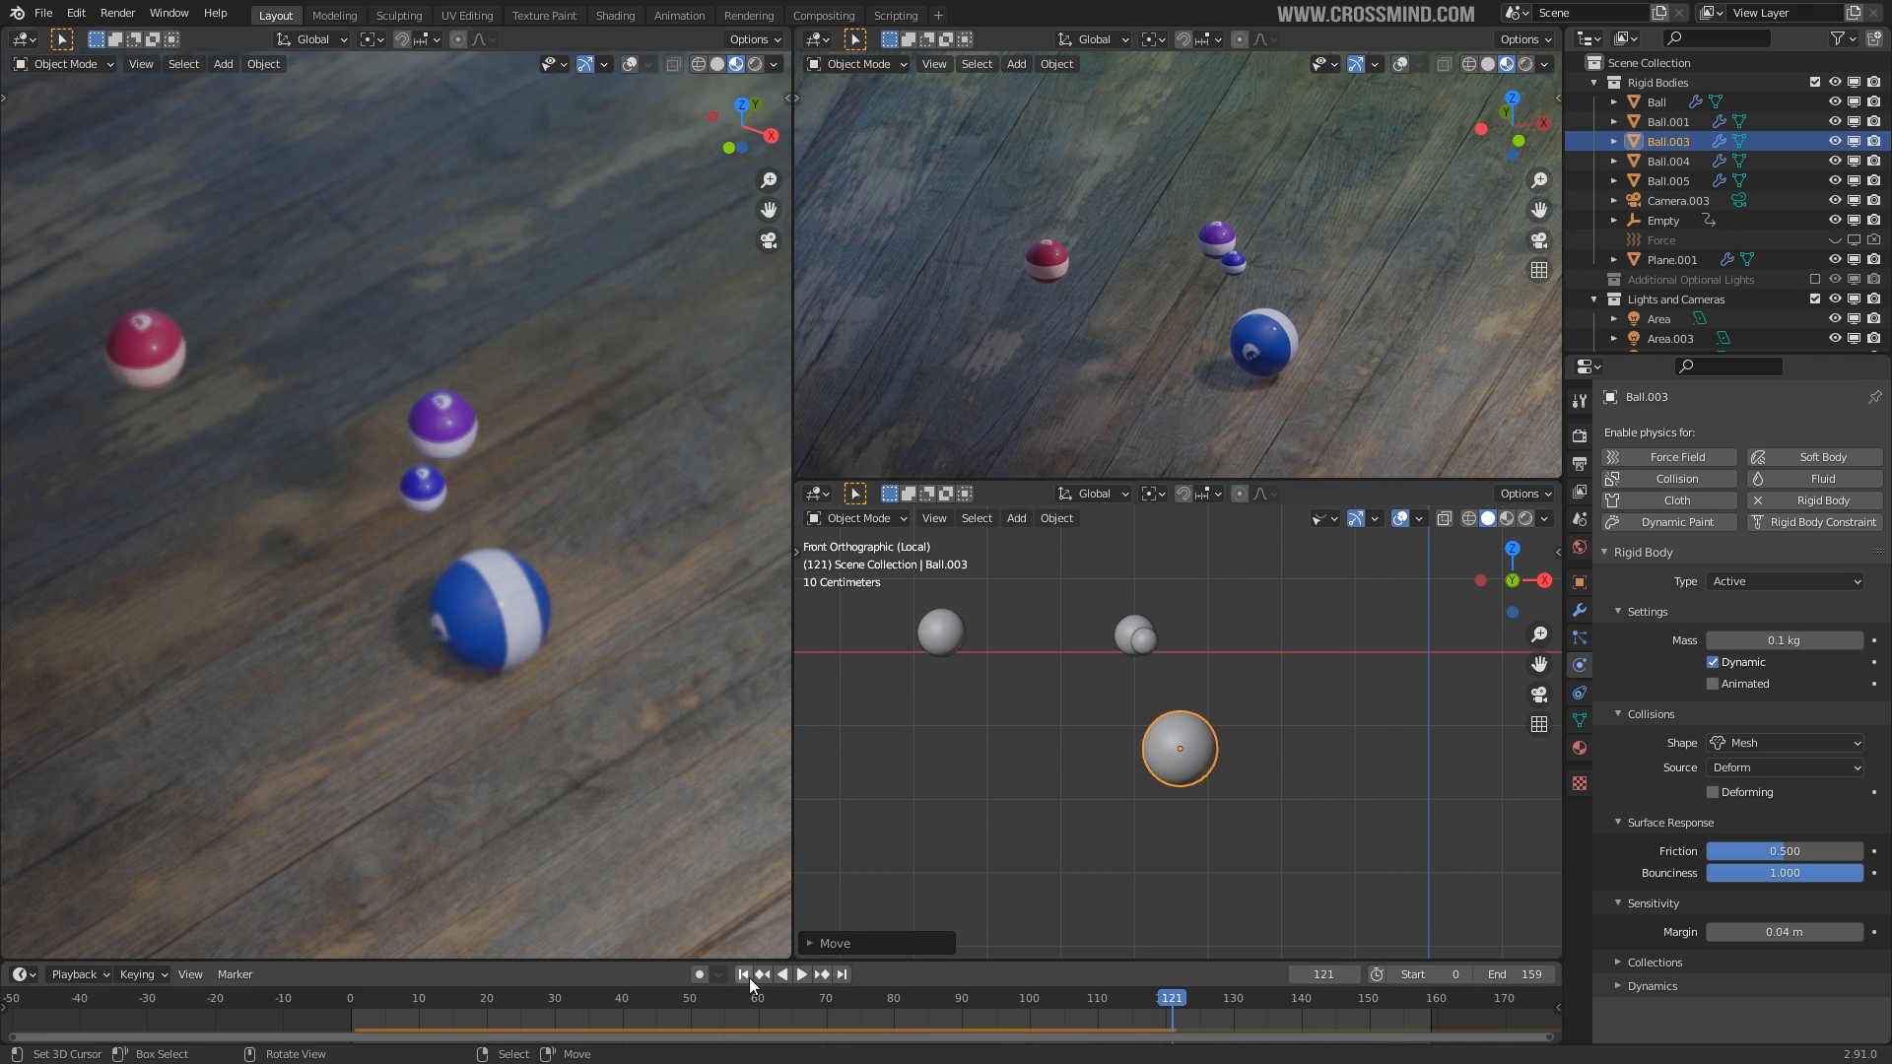
left_click(743, 974)
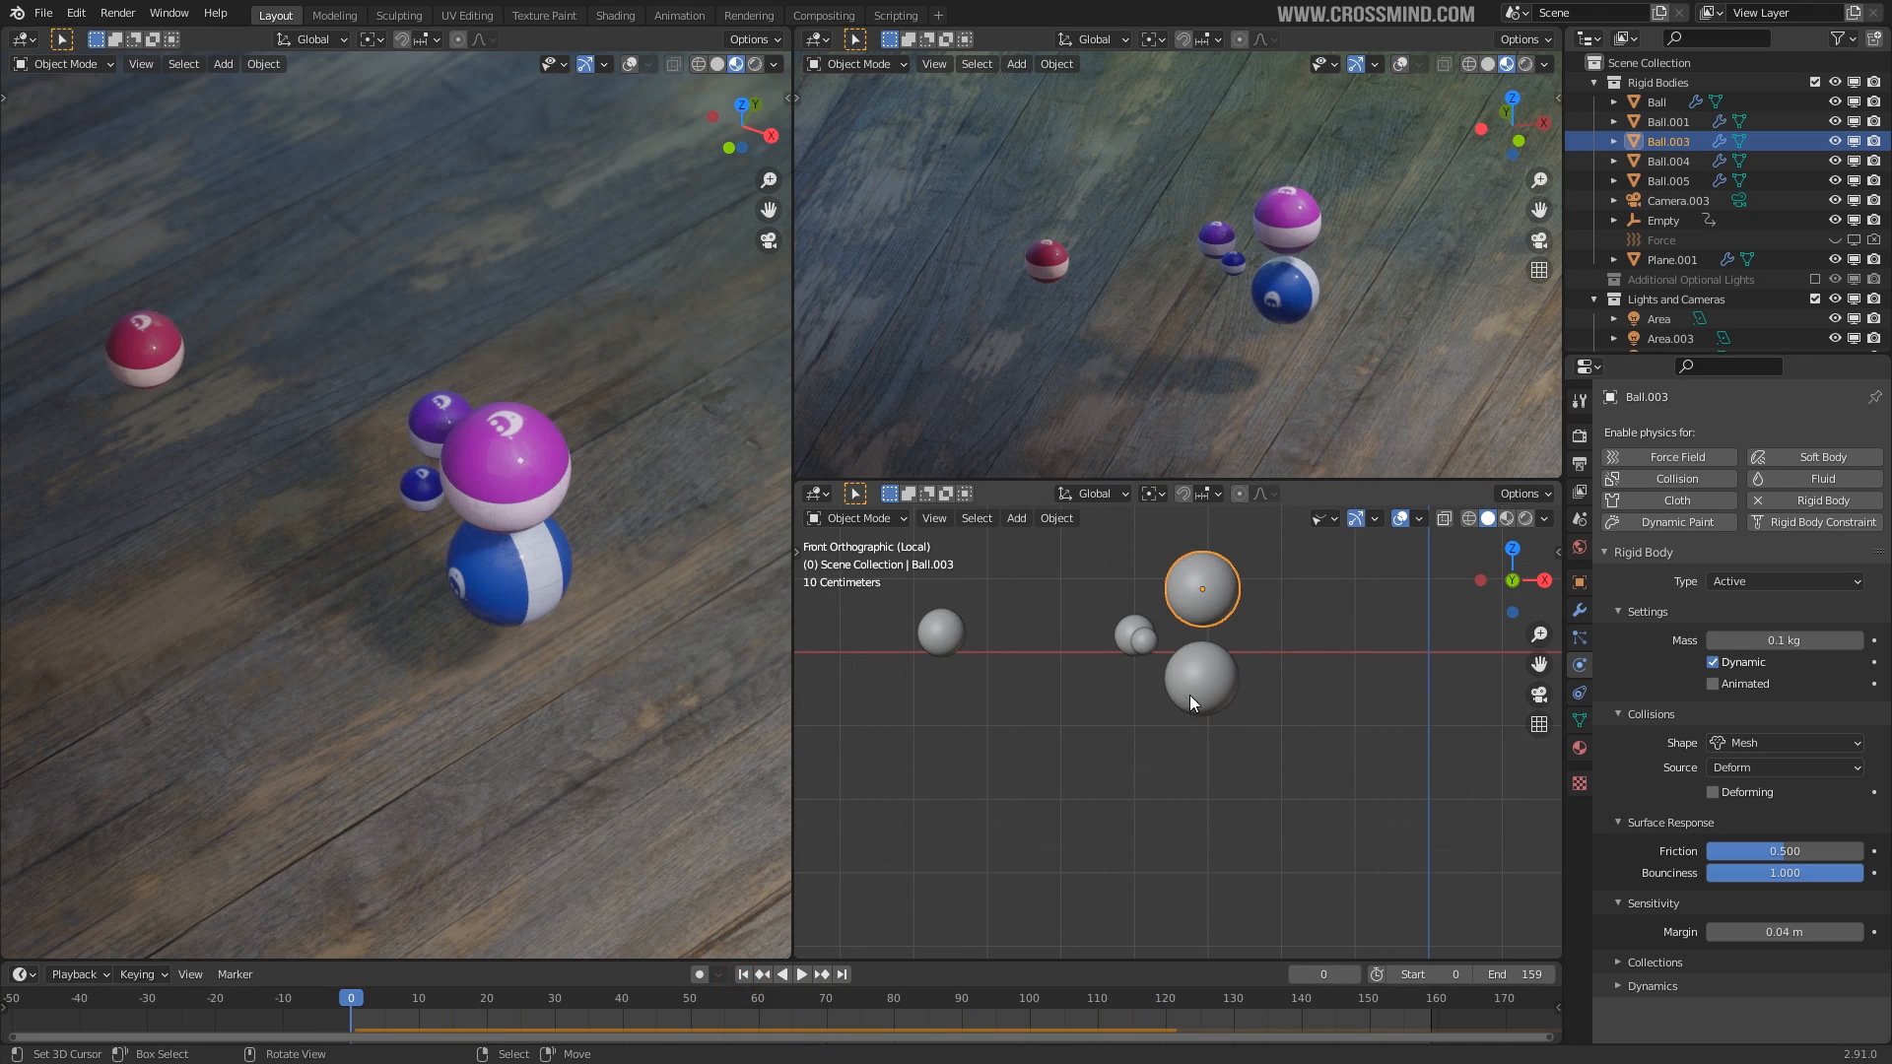
Swap the stacking order by placing the heavy Ball.001 above Ball.003 in the front view.
key("g")
left_click(1183, 759)
right_click(1212, 675)
key("g")
left_click(1186, 577)
left_click(1180, 729)
key("g")
left_click(1198, 678)
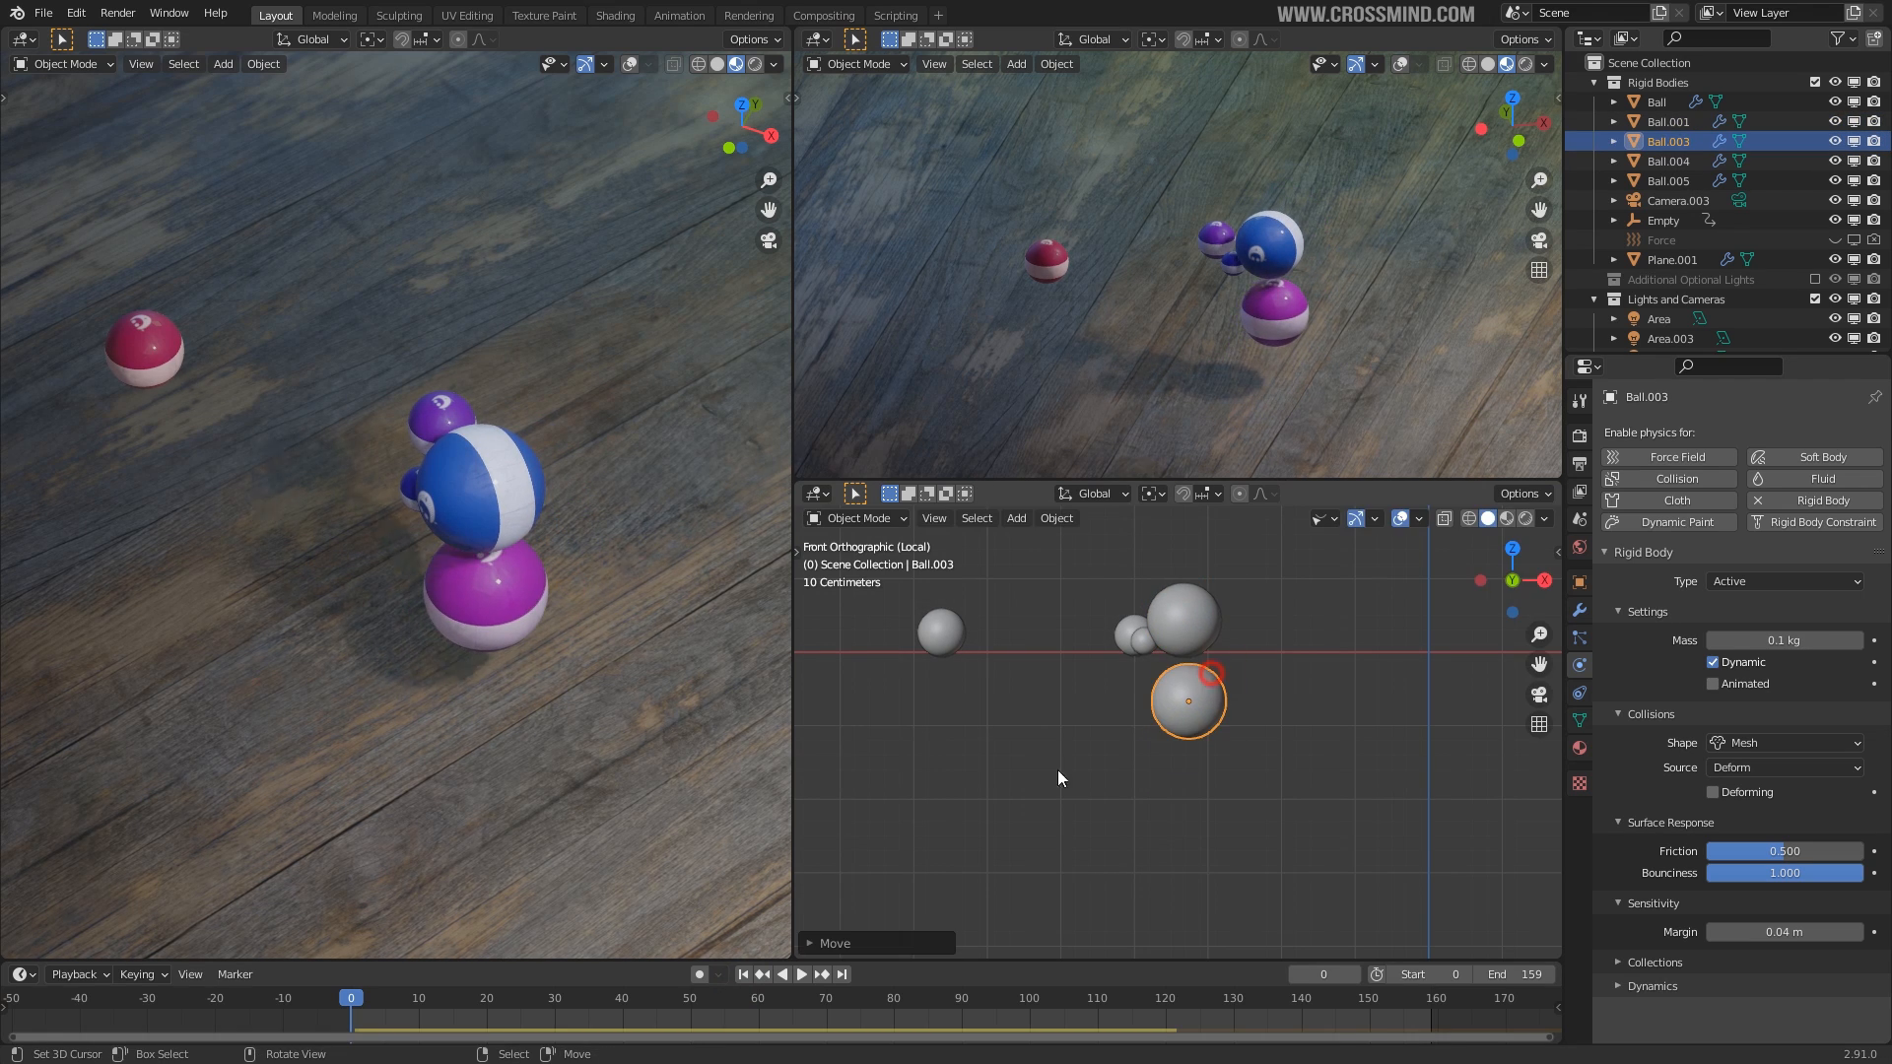
Play the simulation and examine how the heavy ball falls onto Ball.003.
middle_click_drag(1326, 709, 1253, 747)
key("space")
key("space")
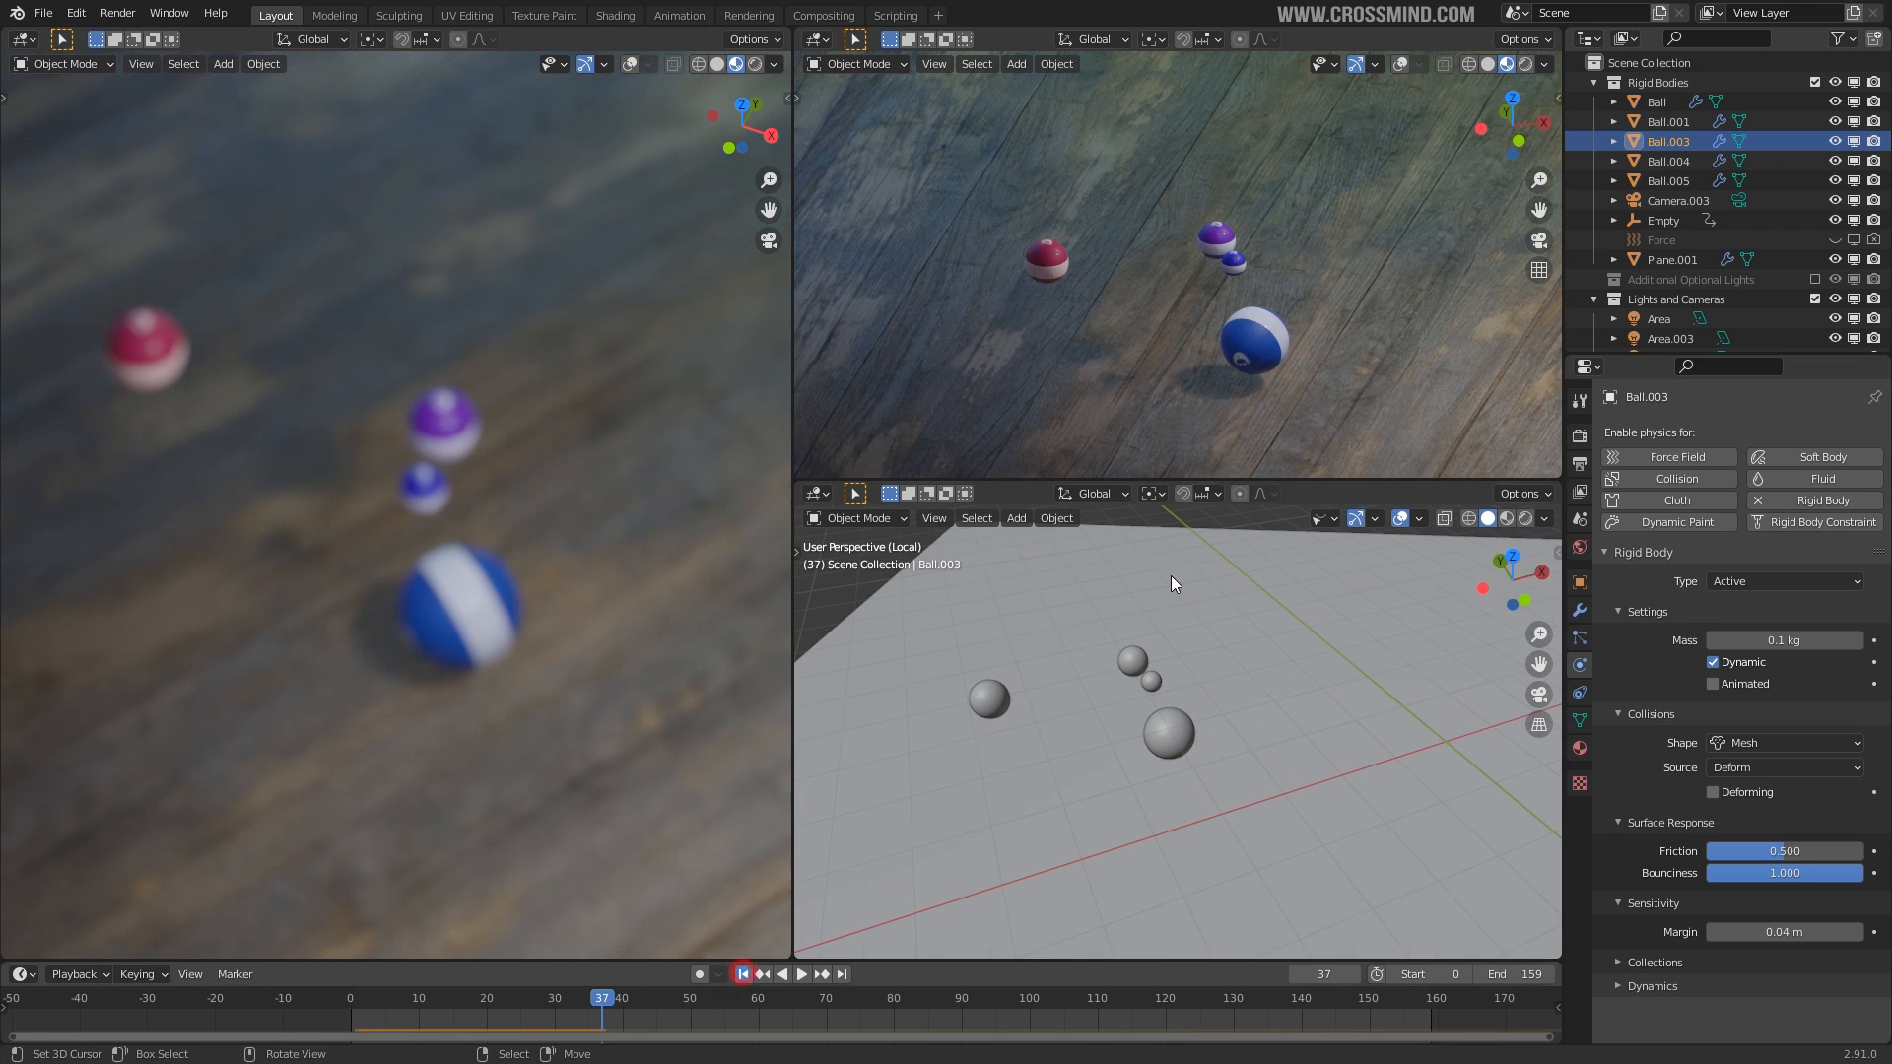
Replay the collision with the 1000 kg Ball.001 selected and delete that duplicate.
middle_click_drag(1203, 666, 1280, 690)
right_click(1188, 651)
key("space")
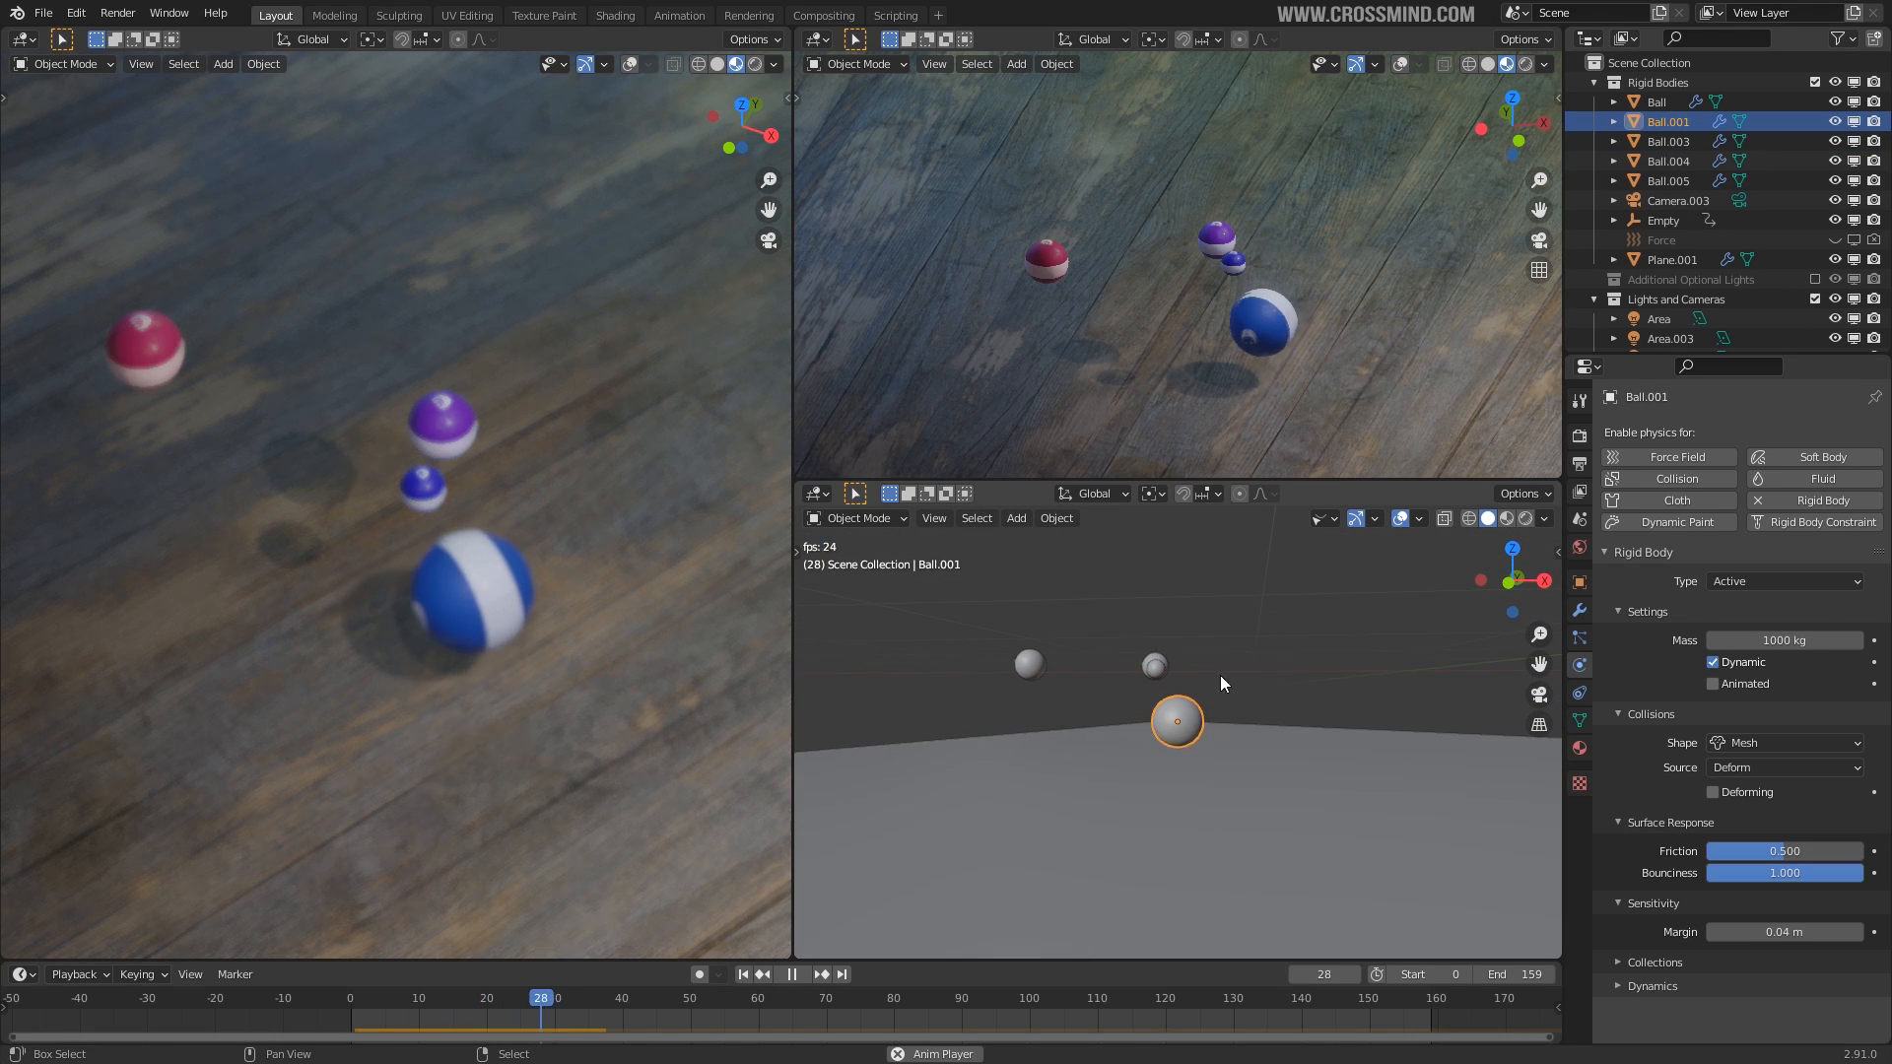
middle_click_drag(1192, 806, 1155, 819)
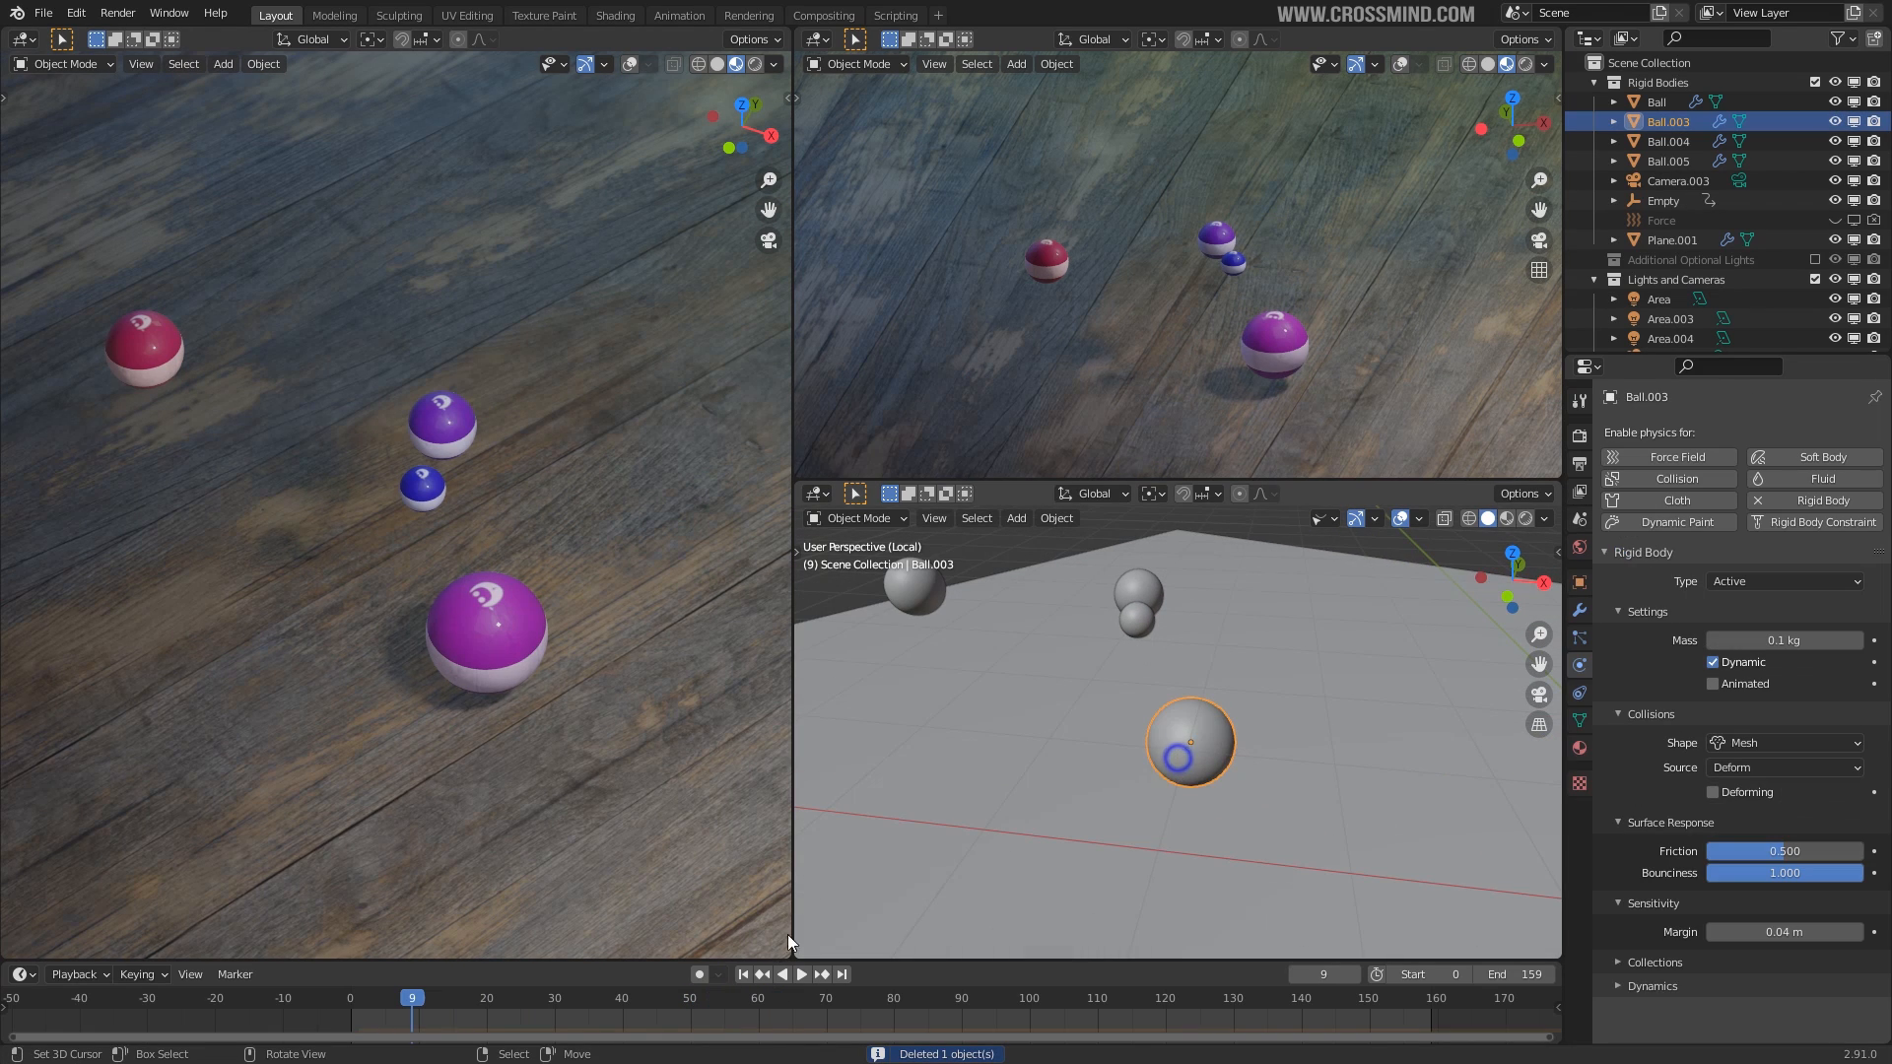
Play the simulation with only Ball.003 active and examine how it bounces on the floor.
key("space")
middle_click_drag(1221, 737, 1134, 772)
key("space")
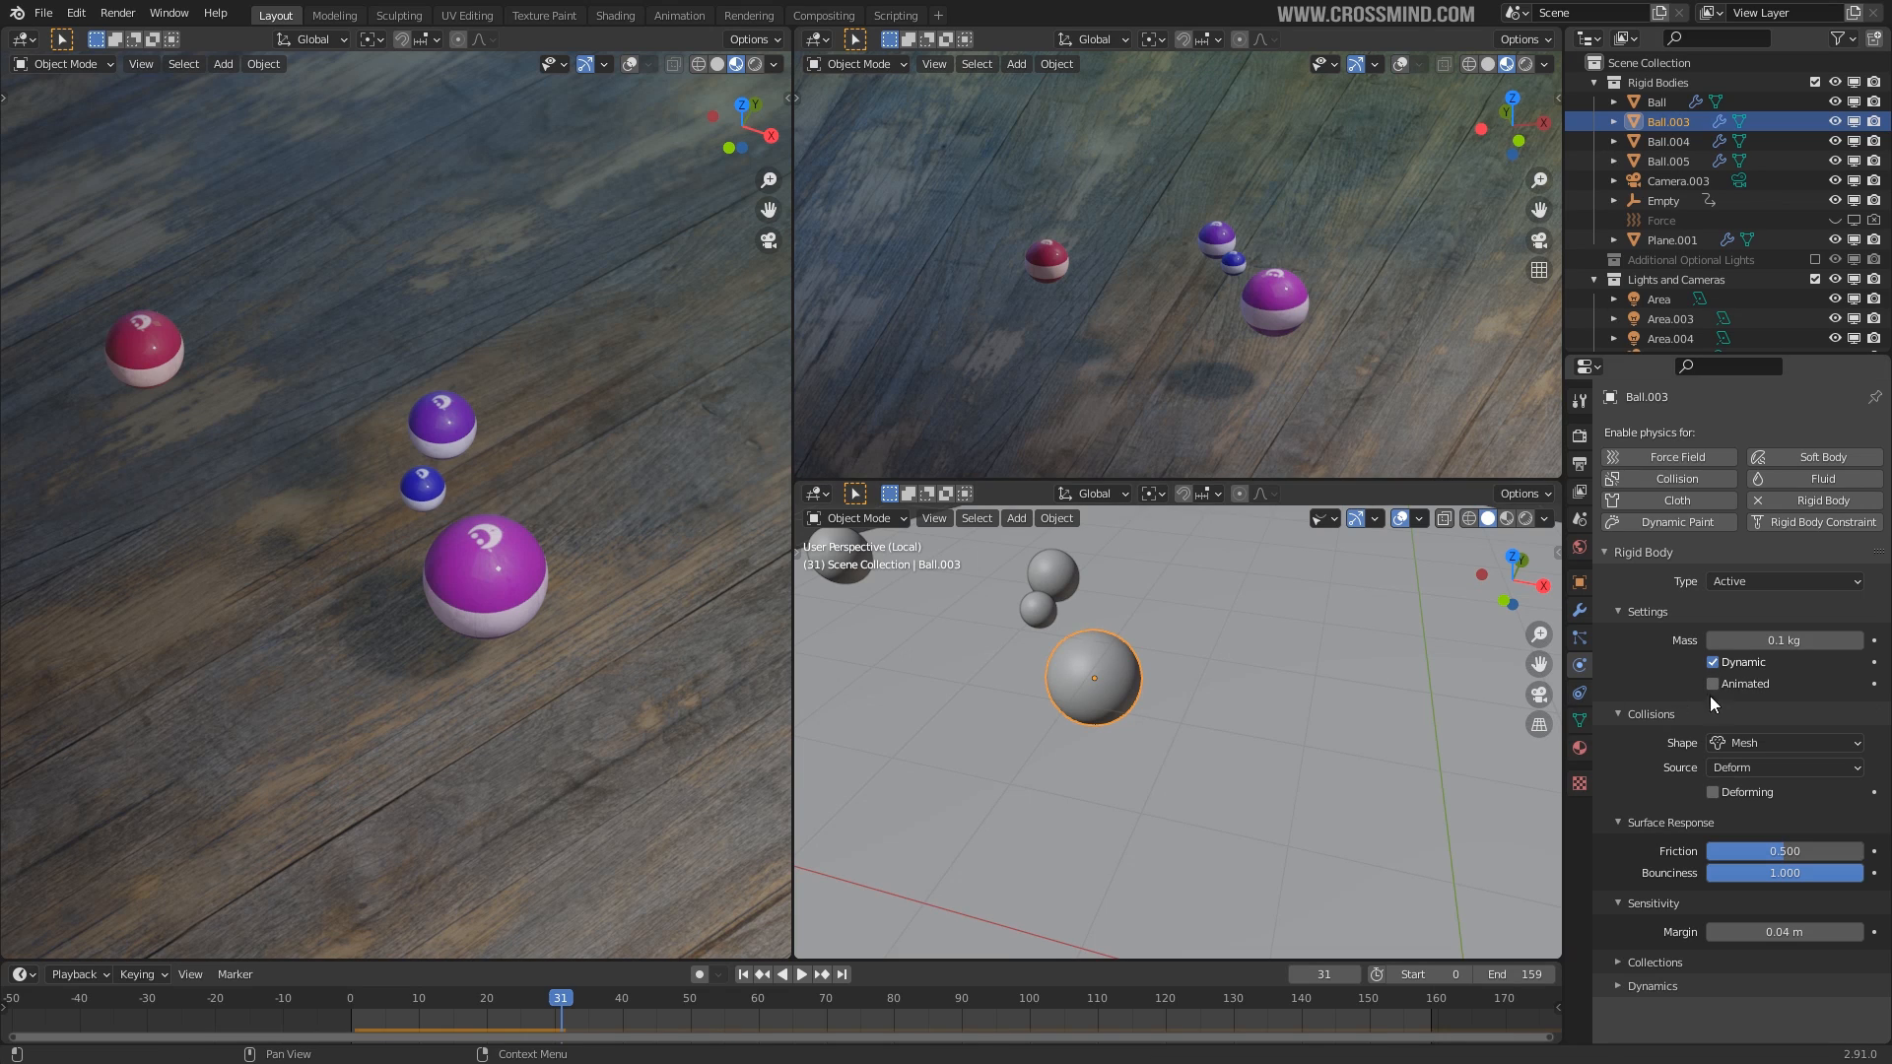
Duplicate Ball.003 in the top view, place the copy near the original, and enable Animated on the copy's rigid body.
middle_click_drag(855, 611, 903, 606)
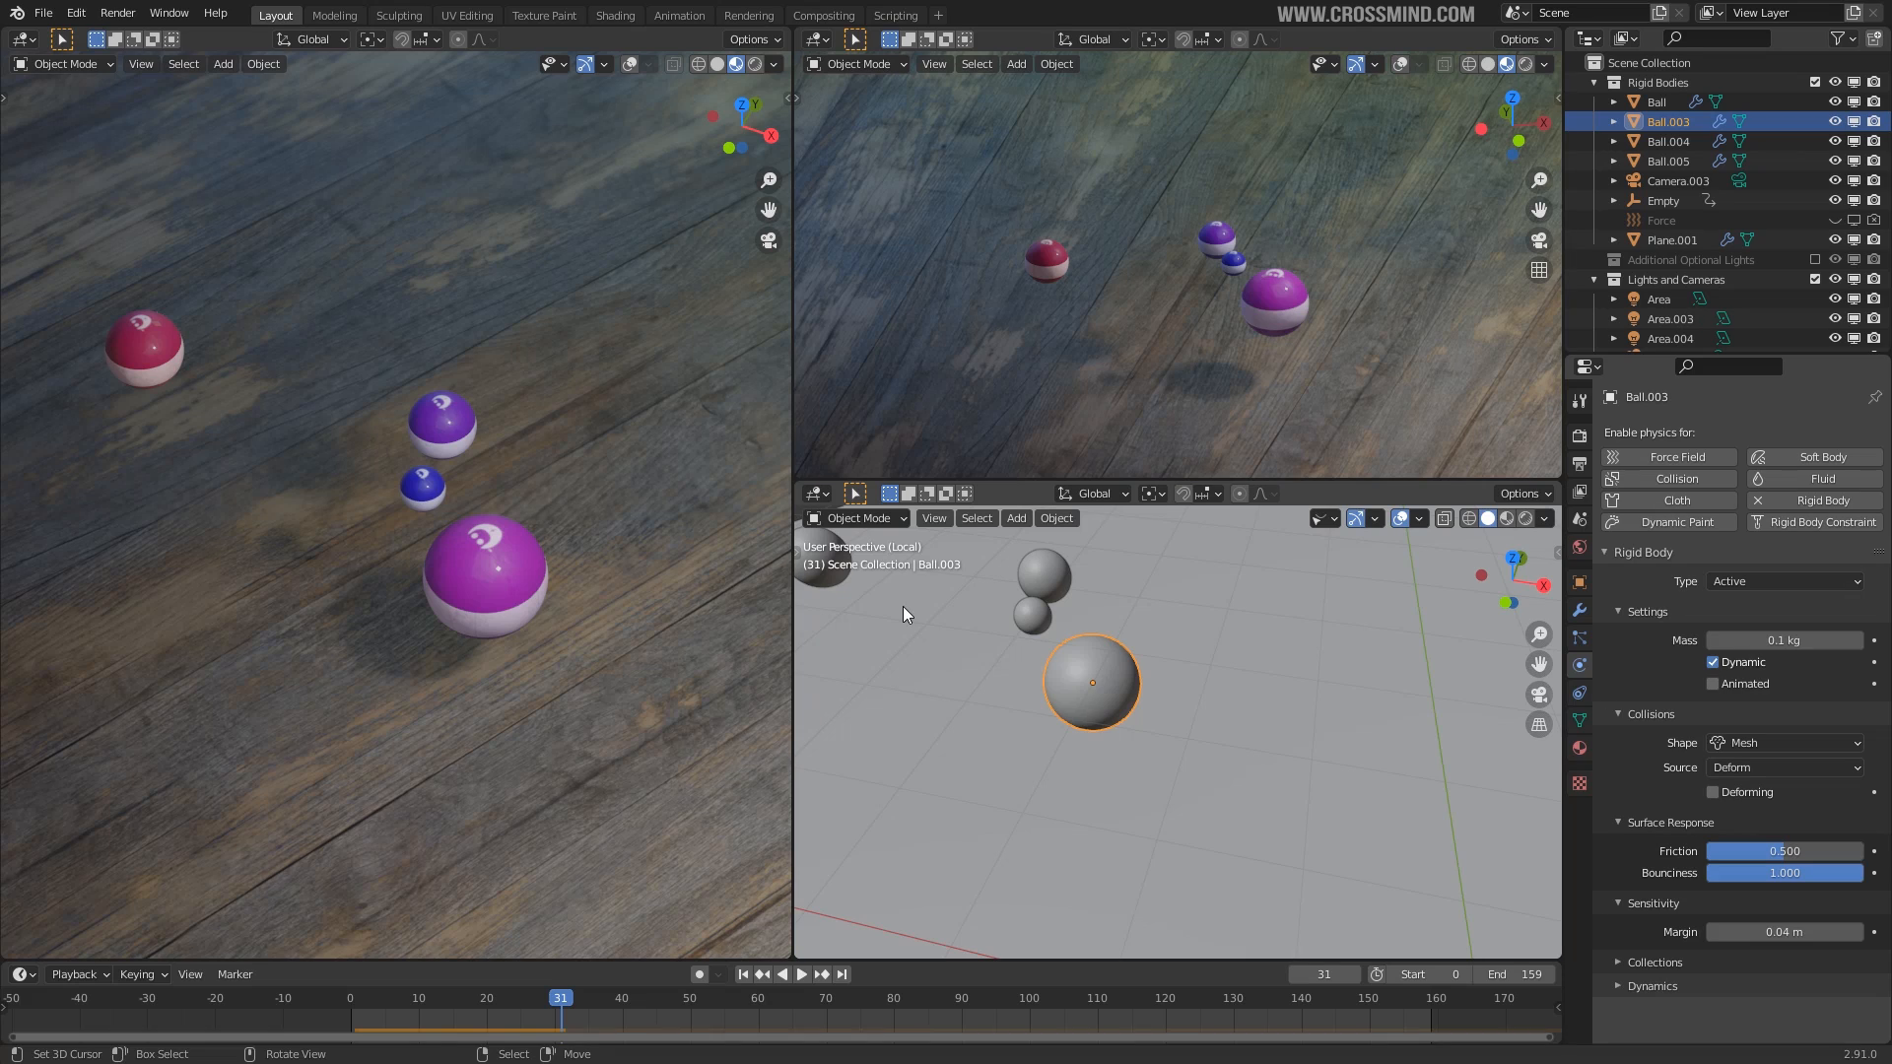
scroll(1276, 691, "down", 2)
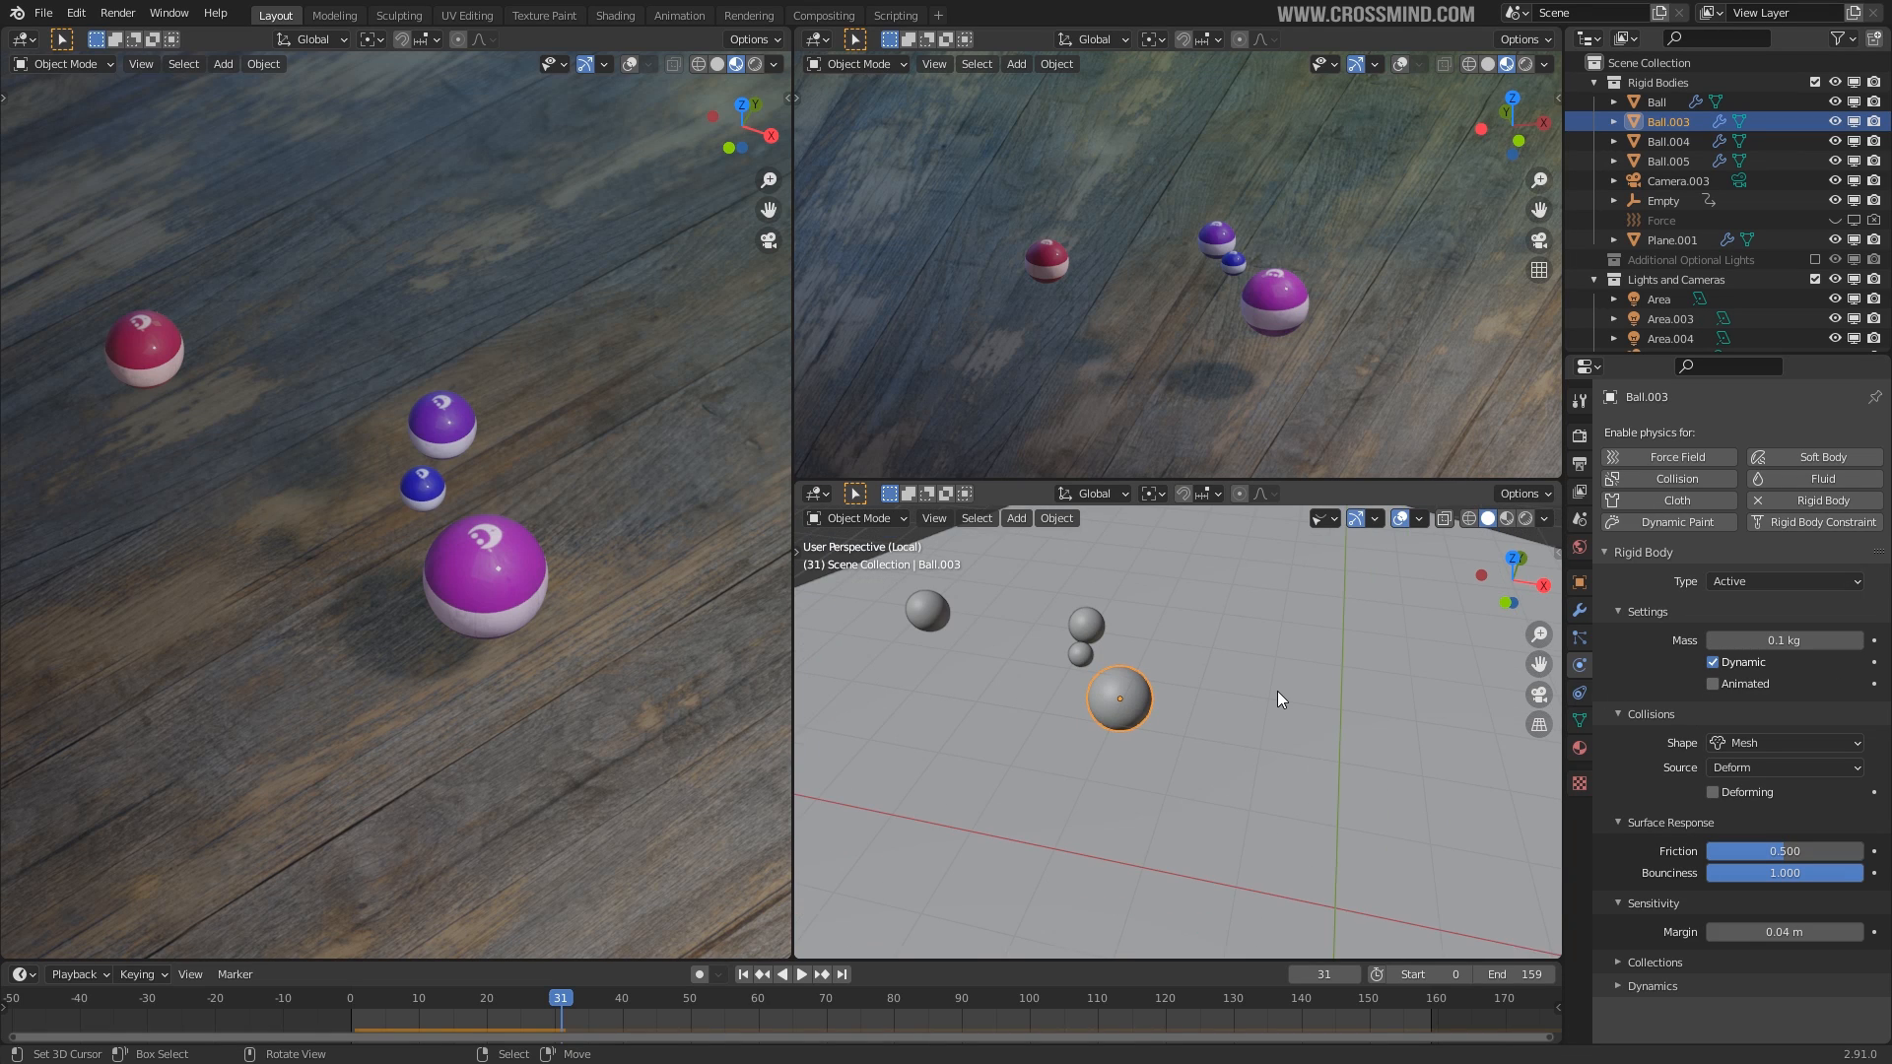
key("KP_7")
middle_click_drag(1024, 814, 1035, 759, "shift")
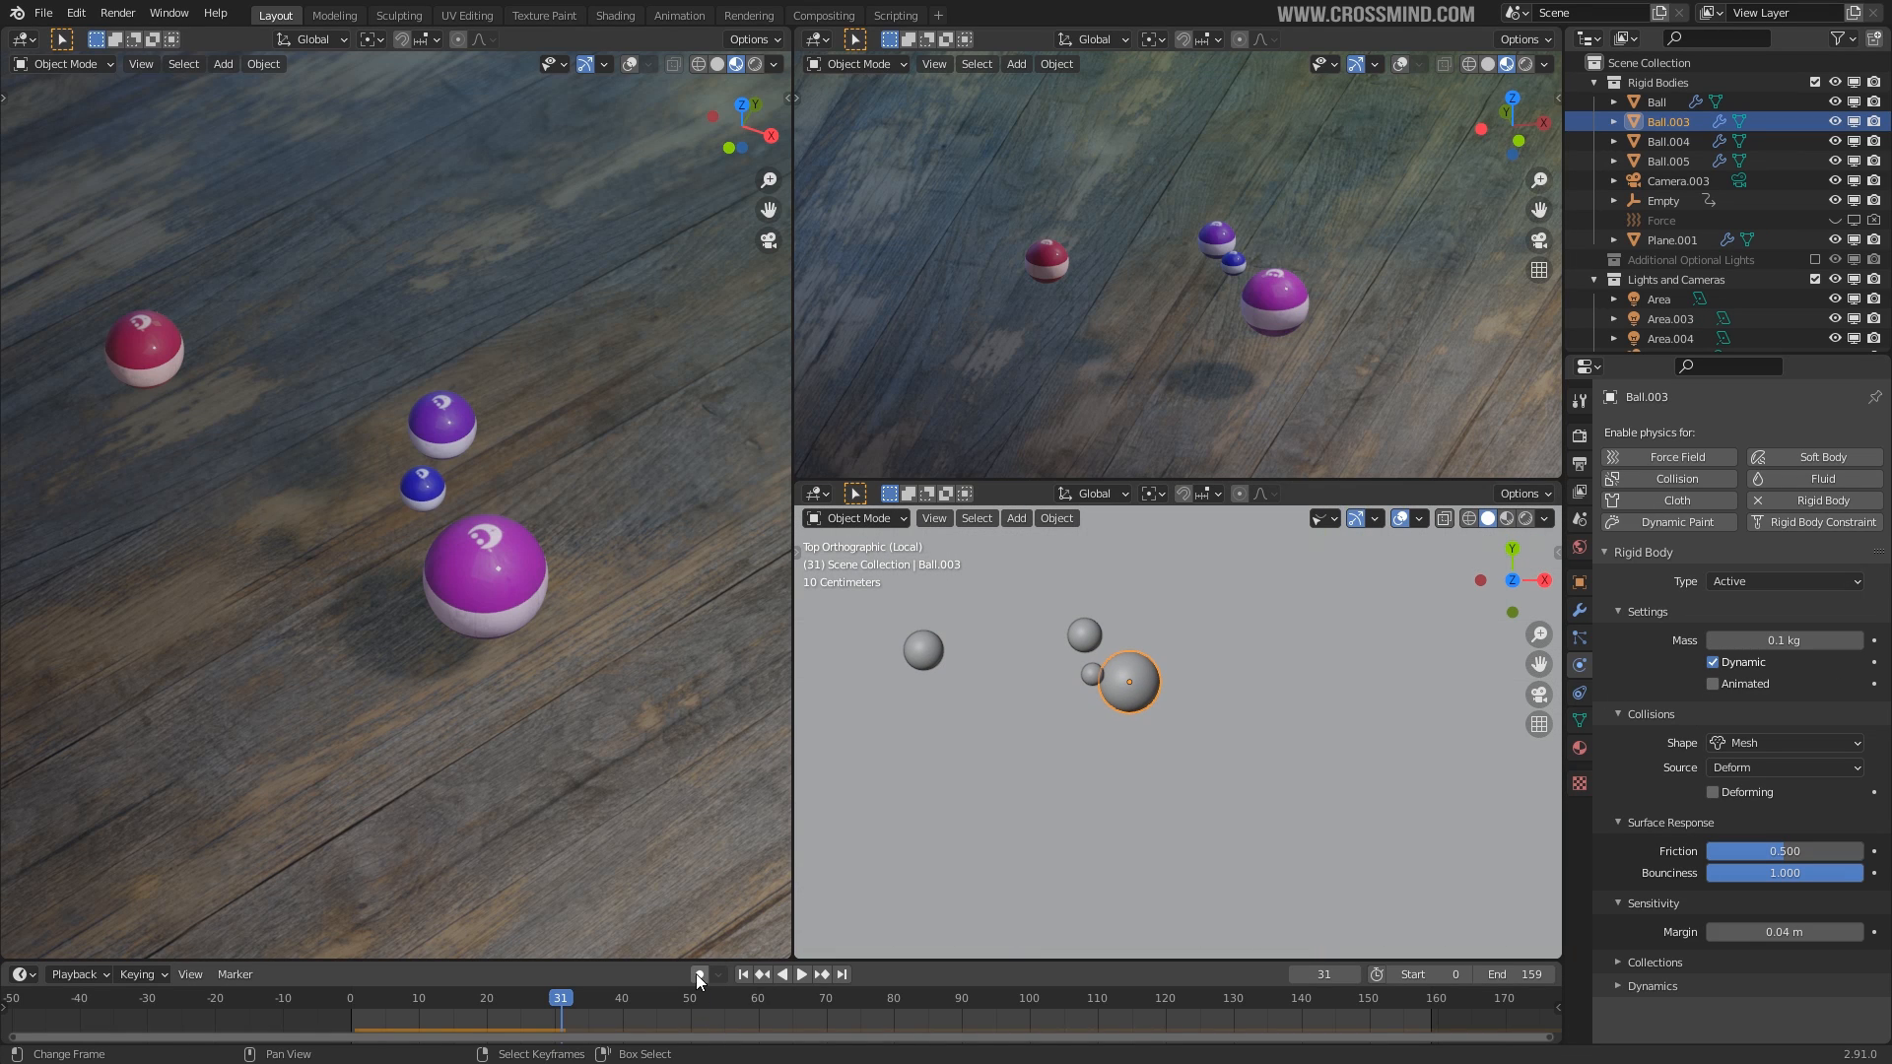
key("shift+d")
left_click(1288, 724)
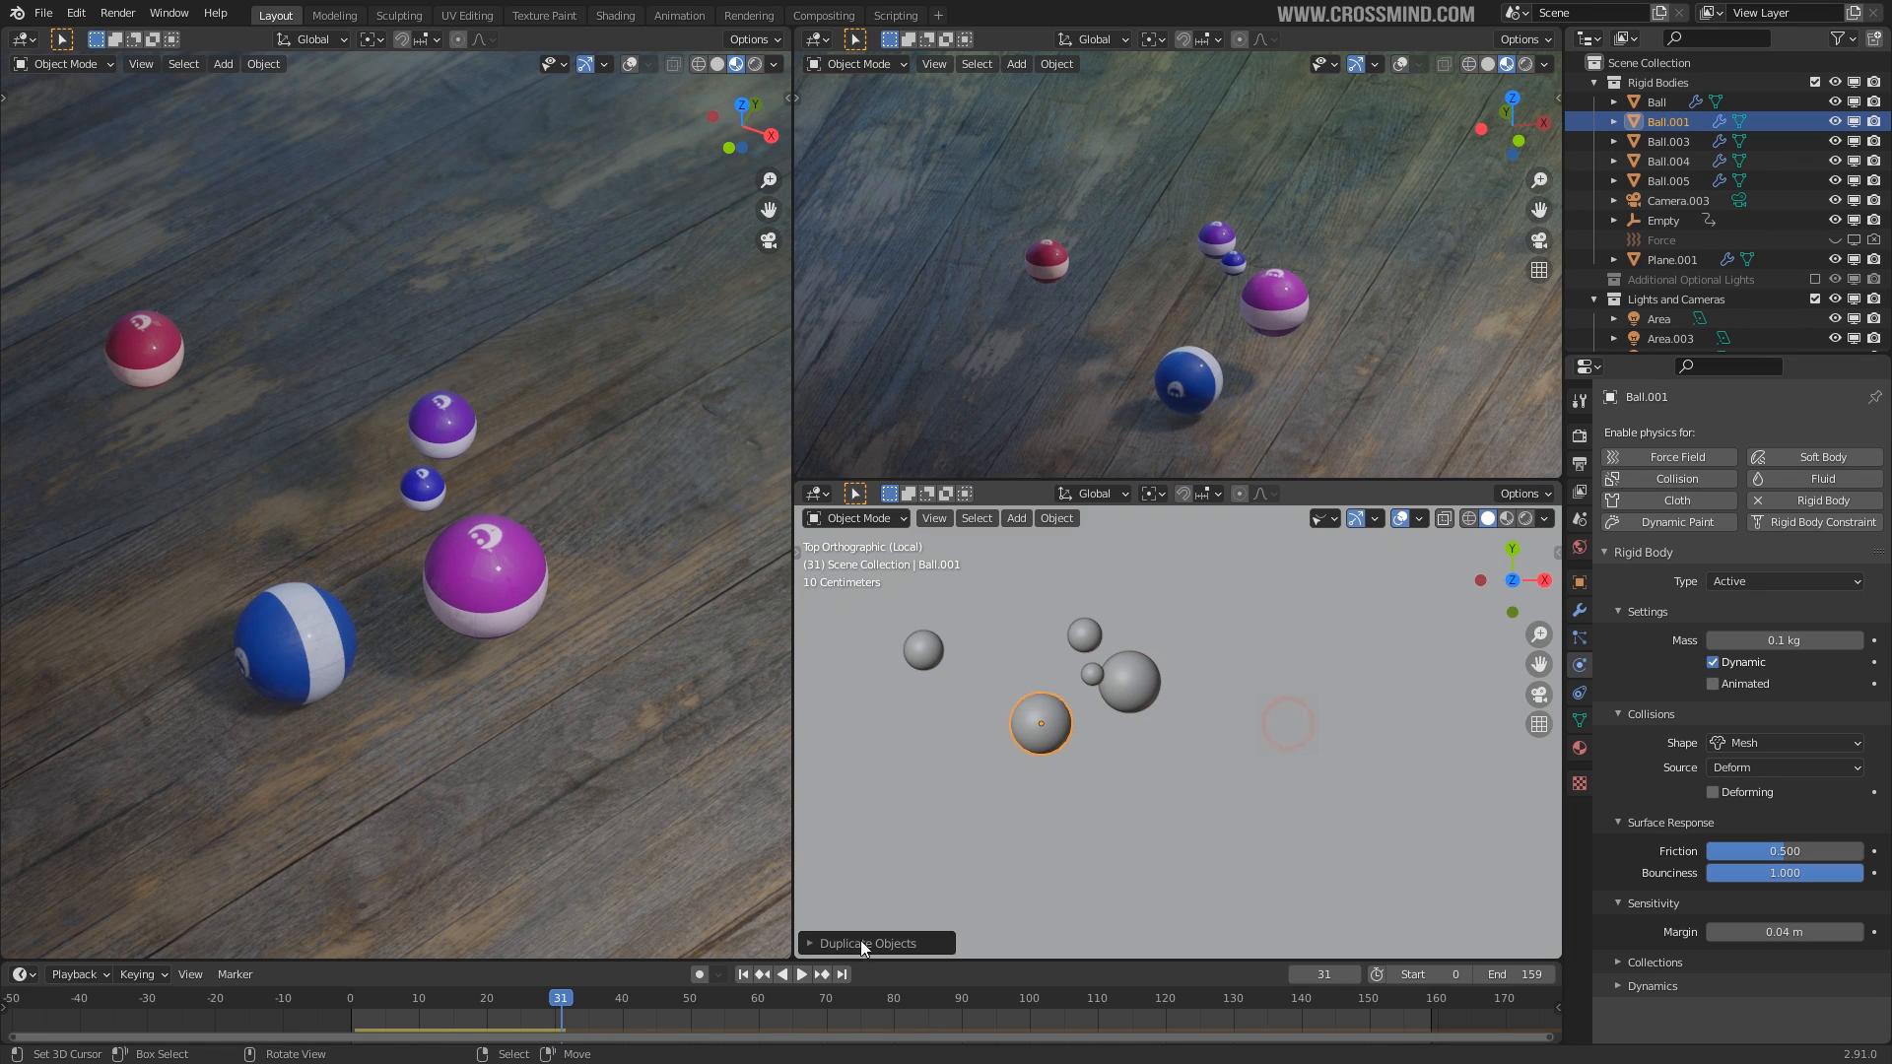
left_click(1714, 684)
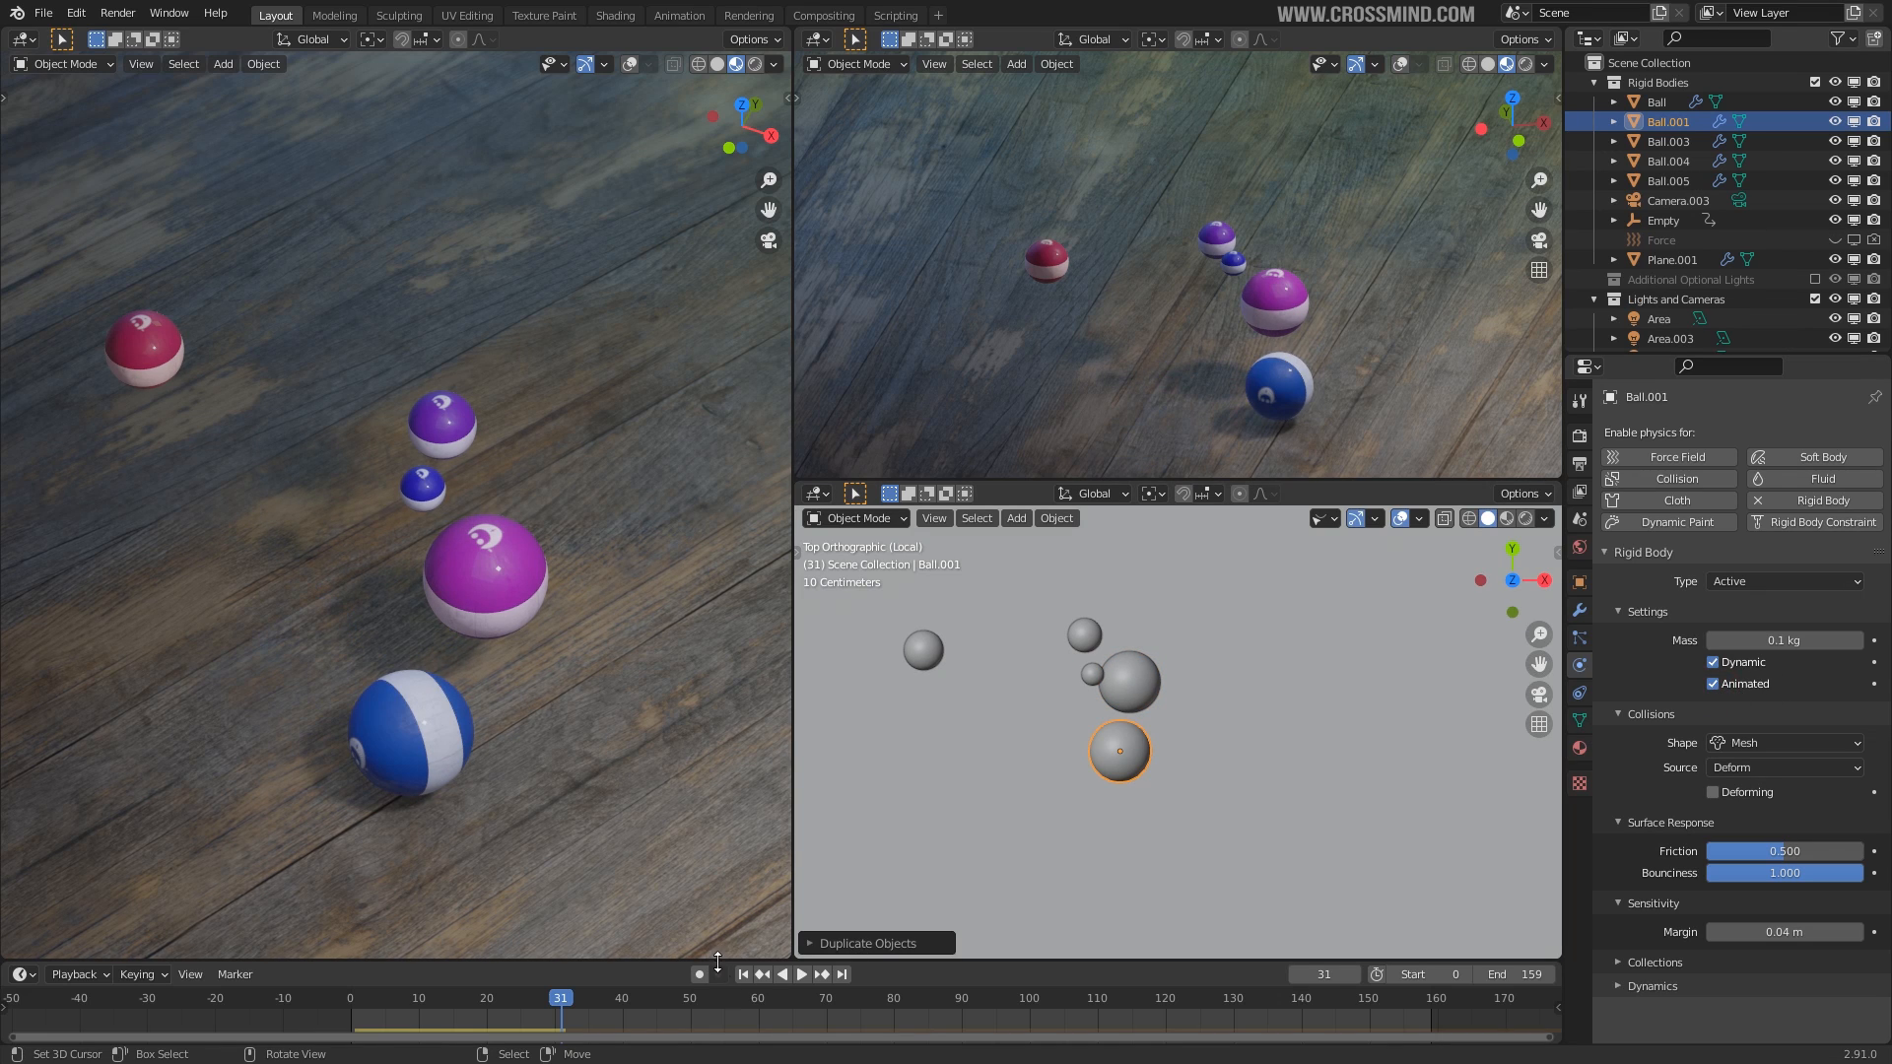
Play the simulation from the start several times and examine how Ball.003 bounces off the animated Ball.001.
key("space")
key("space")
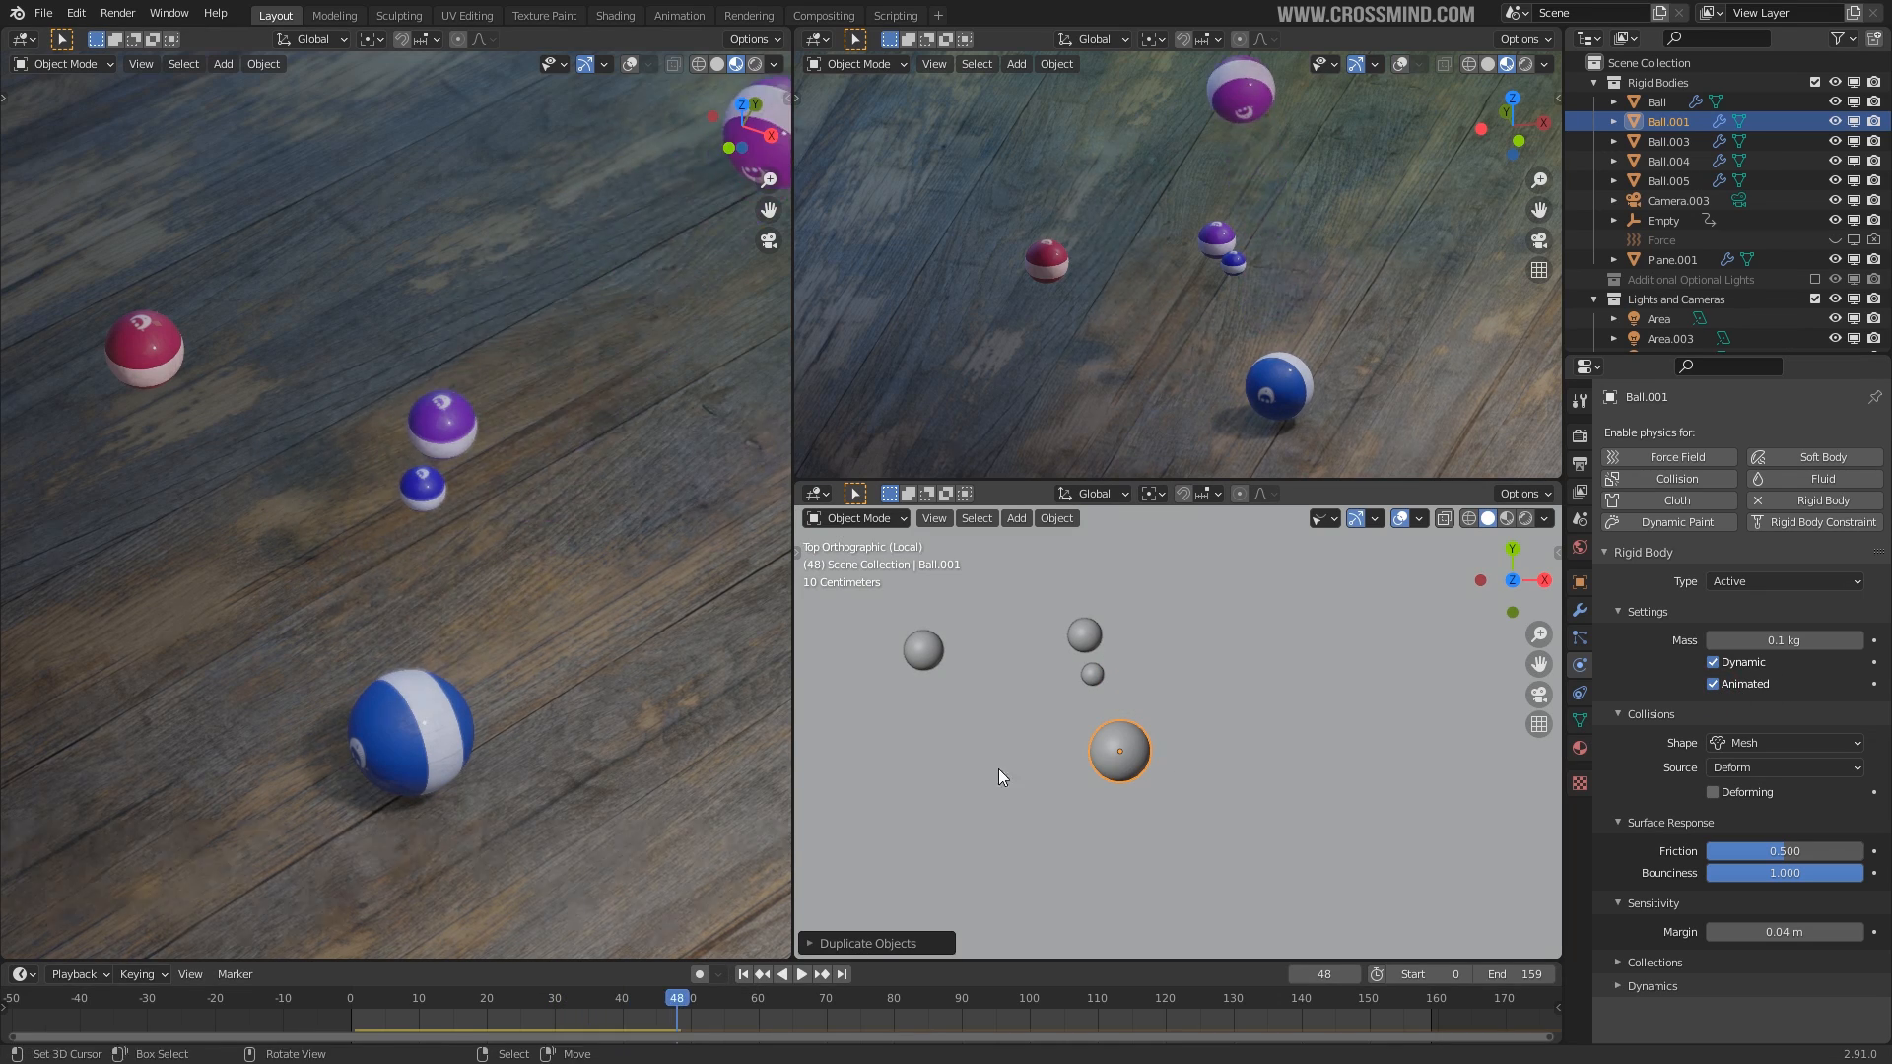
left_click(744, 974)
key("space")
key("space")
key("space")
key("space")
left_click(744, 974)
Set Ball.003's mass to 0.1 kg and replay its collision with the animated ball.
scroll(1104, 759, "up", 7)
middle_click_drag(1171, 766, 1091, 666, "shift")
left_click(1854, 641)
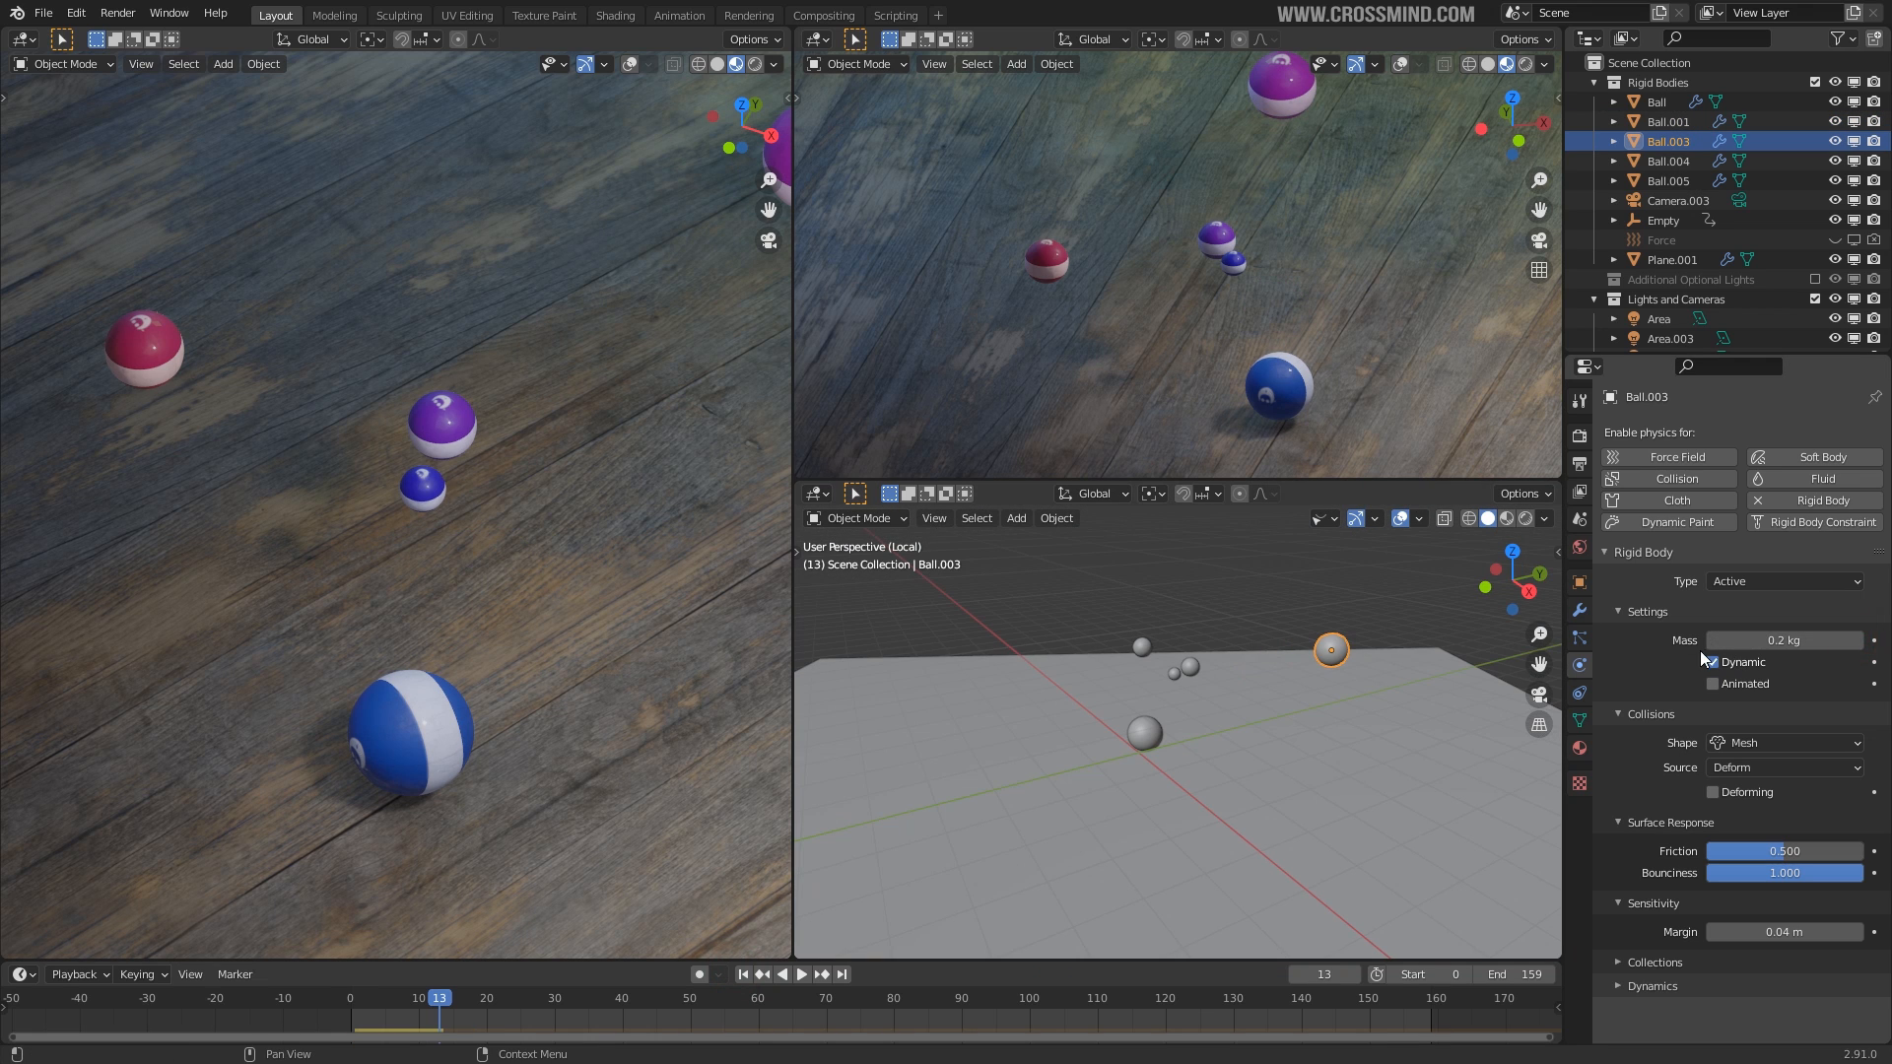
left_click(1714, 641)
left_click(743, 974)
key("space")
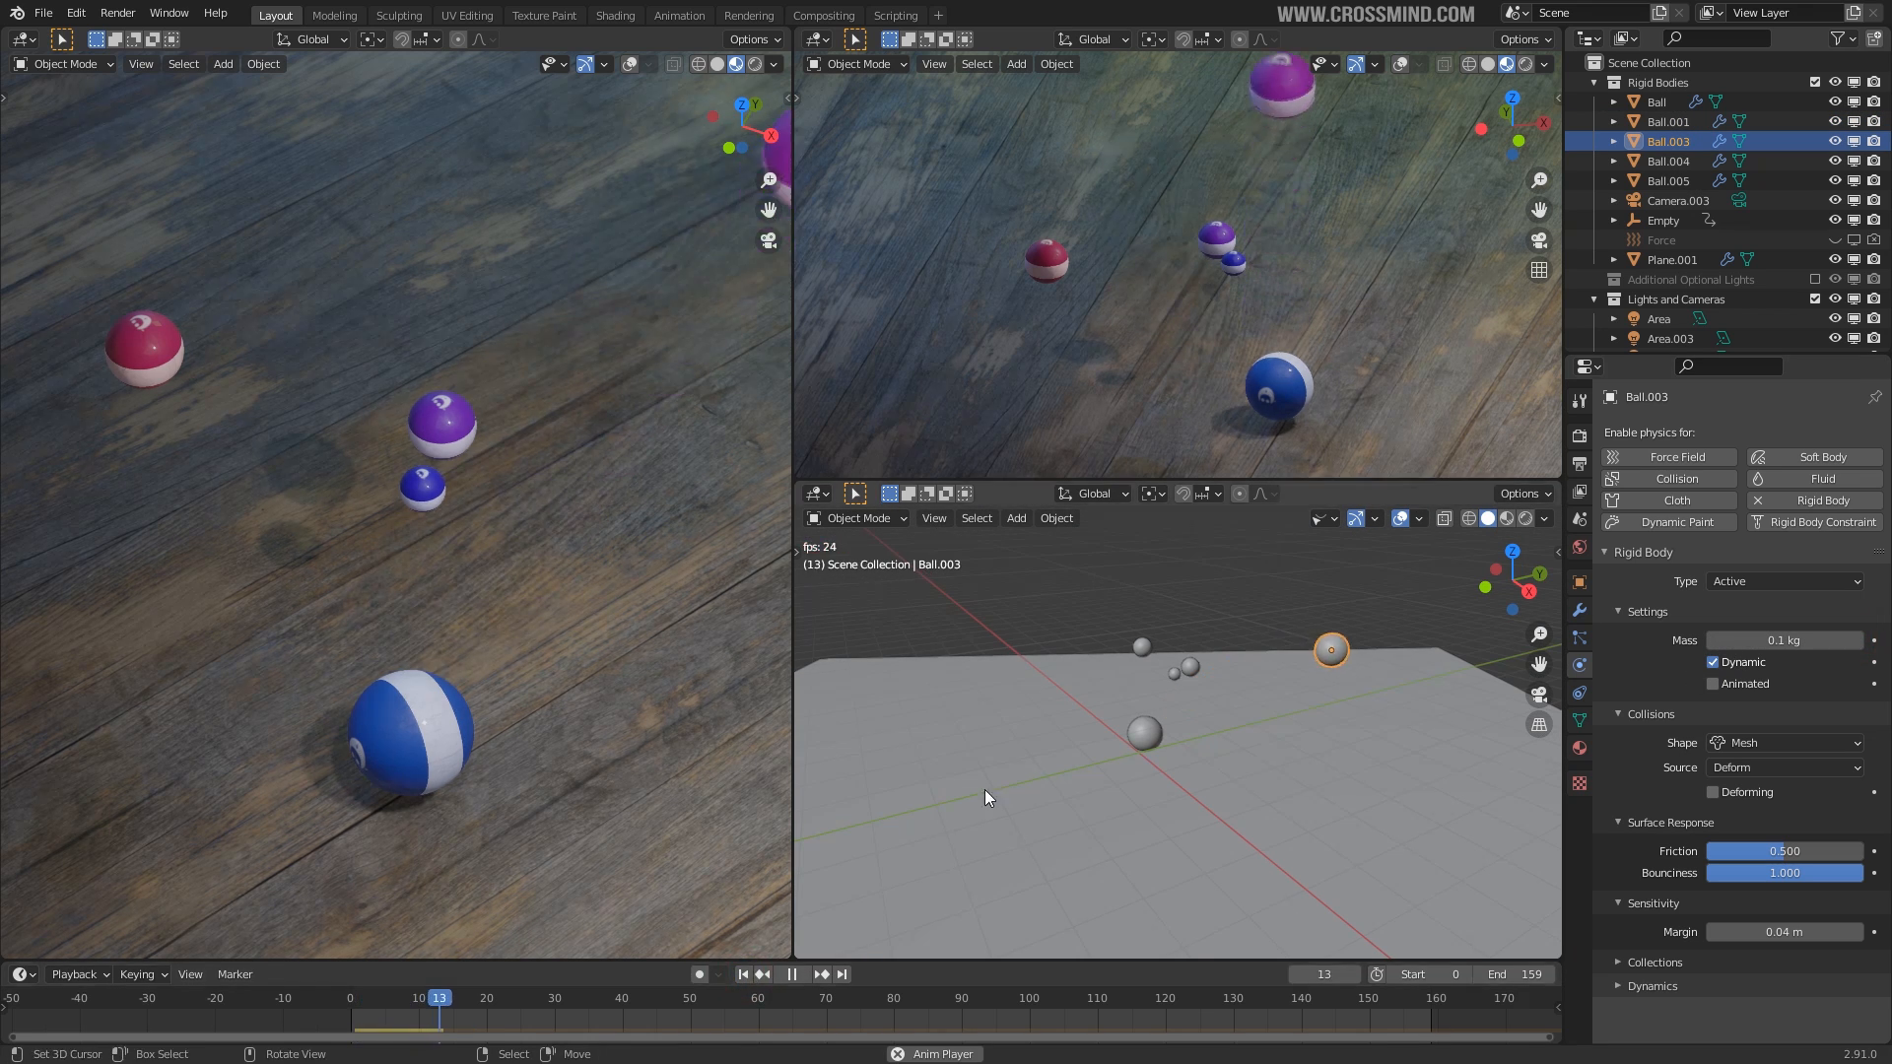
key("space")
Reposition Ball.001 in the top view, testing it with a playback, and leave it close beside Ball.003 without overlapping it.
key("KP_7")
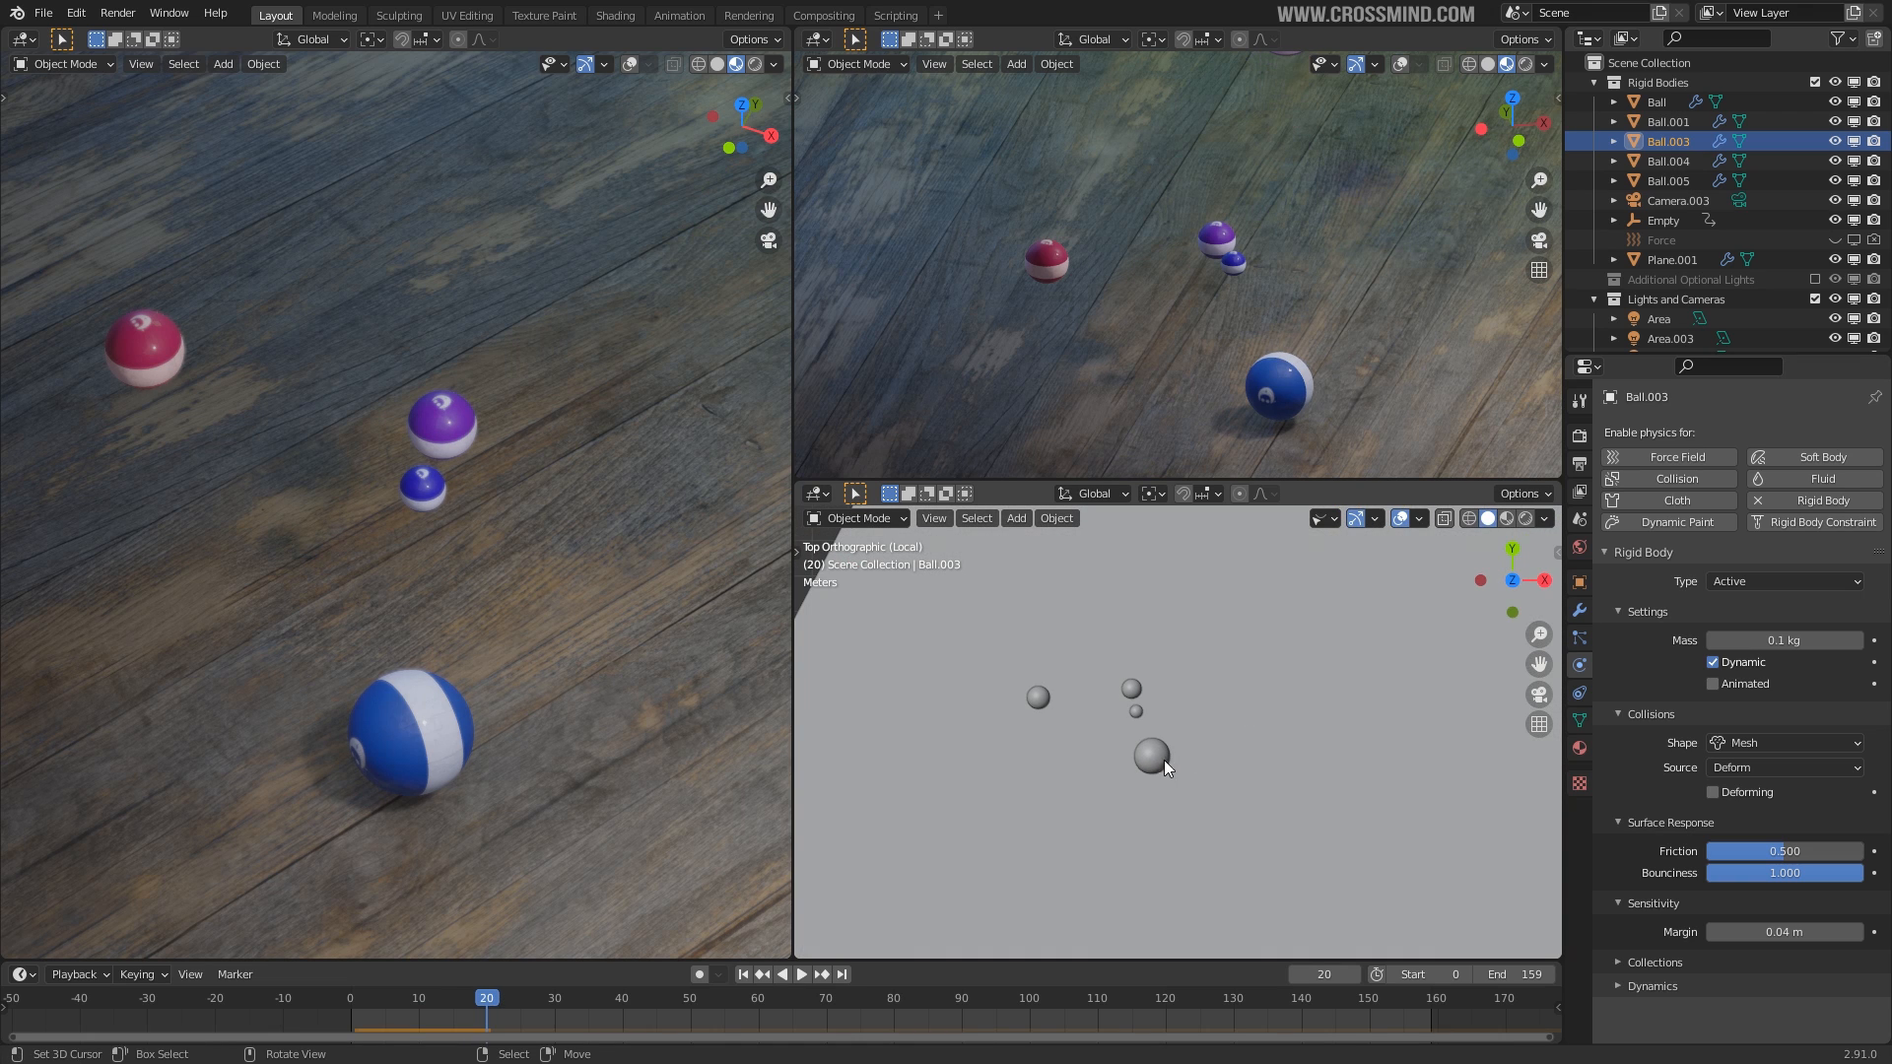
left_click(1163, 759)
key("g")
left_click(1070, 891)
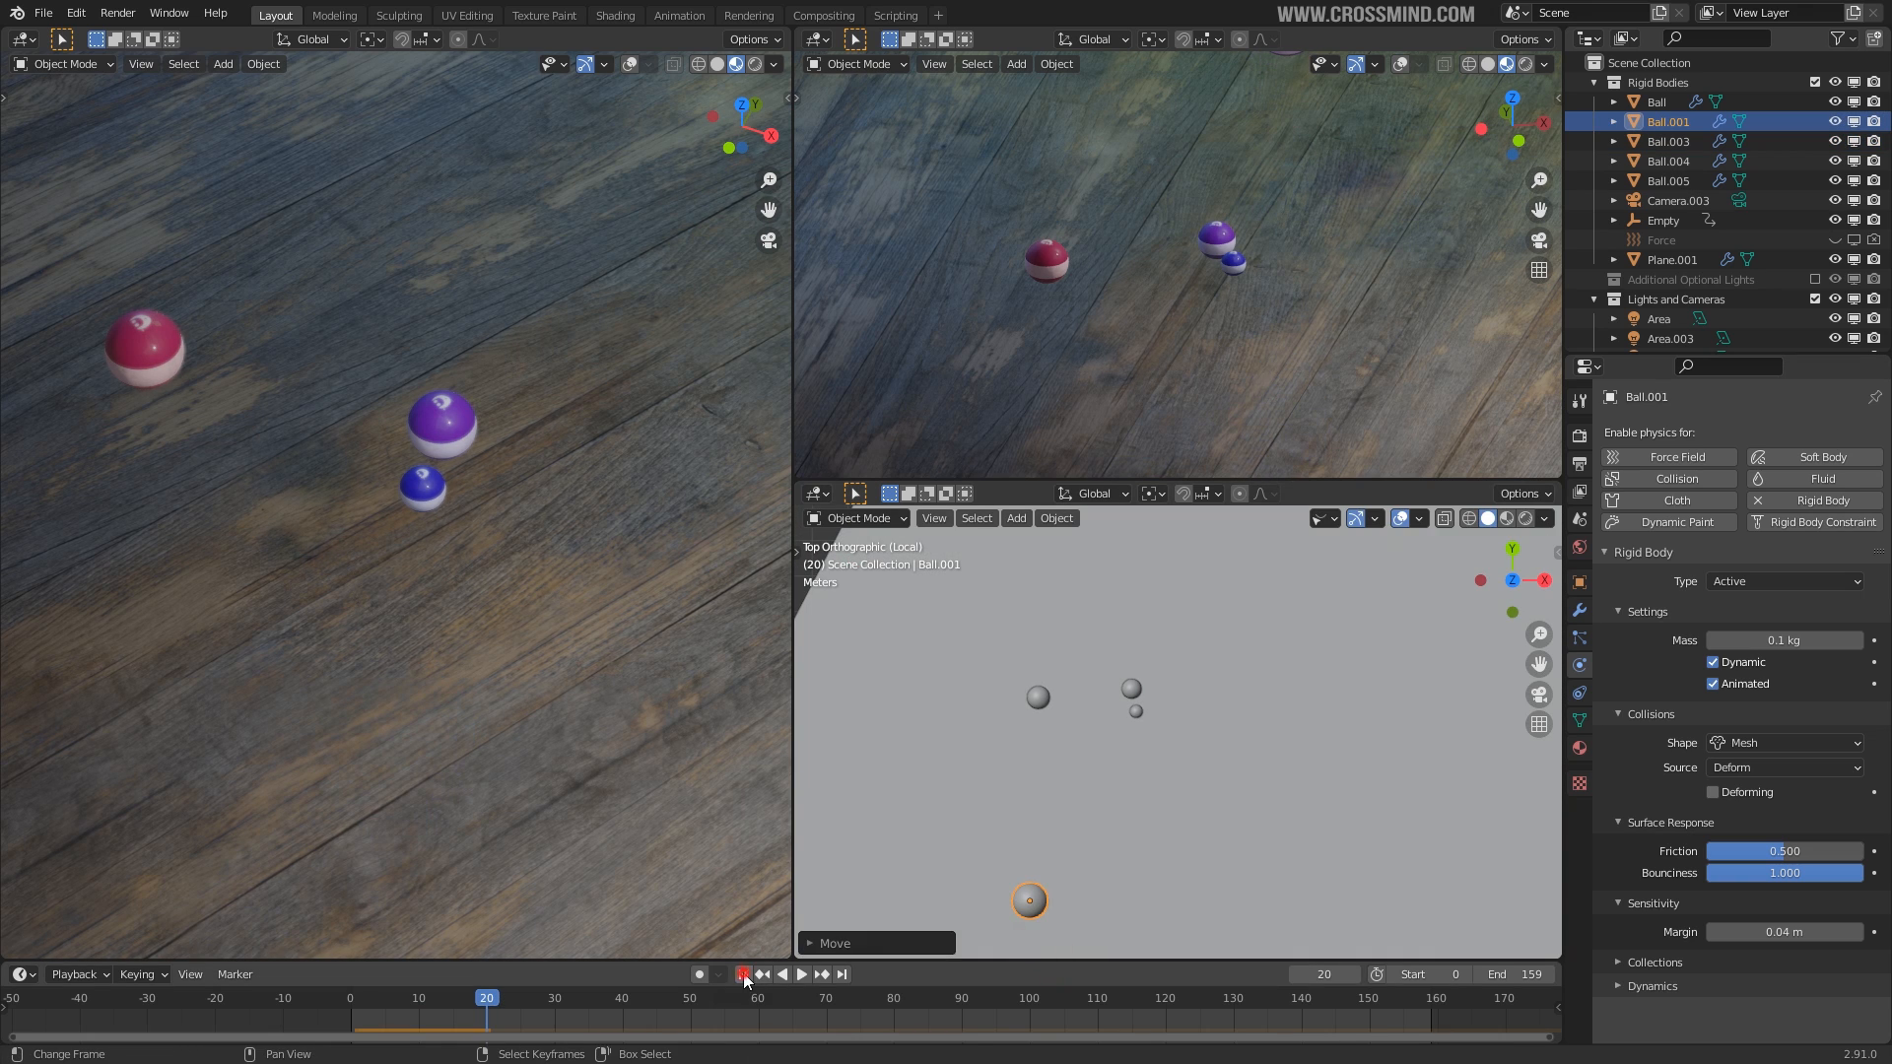
key("space")
key("space")
key("g")
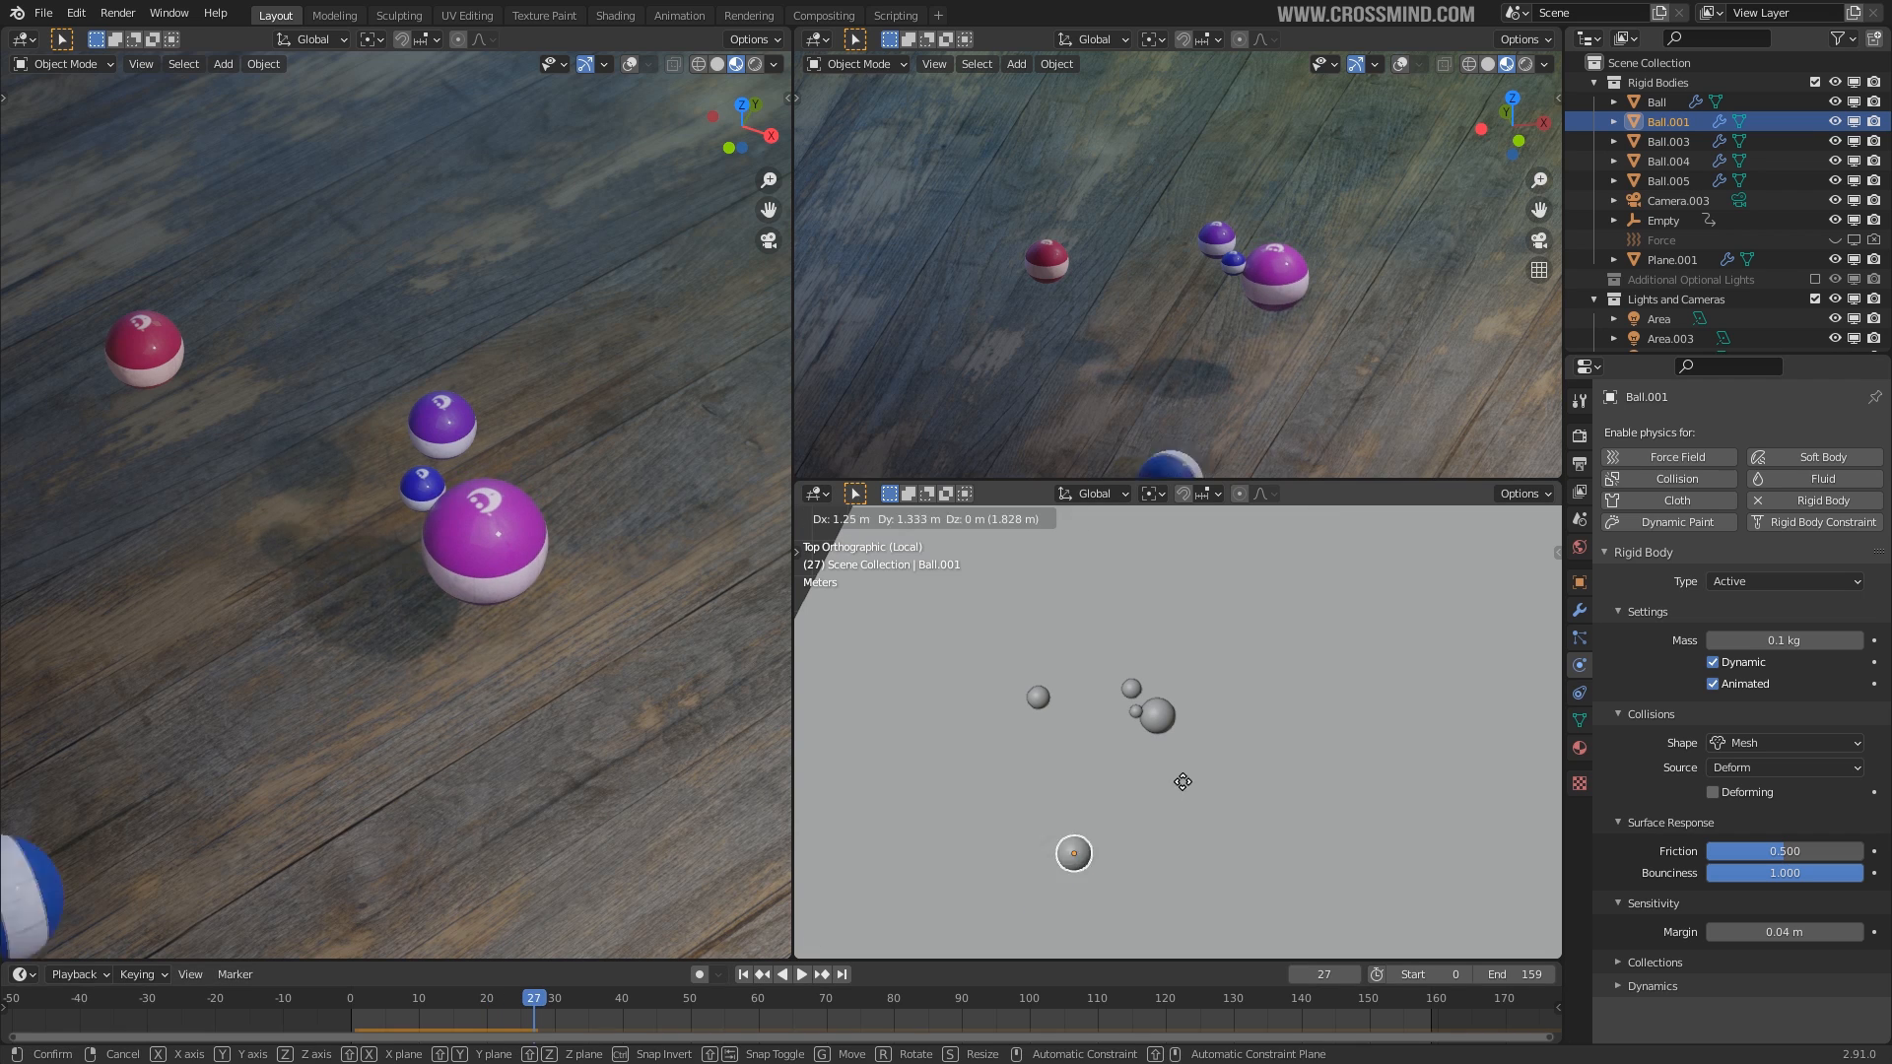
left_click(1239, 690)
middle_click_drag(1216, 797, 1222, 754, "shift")
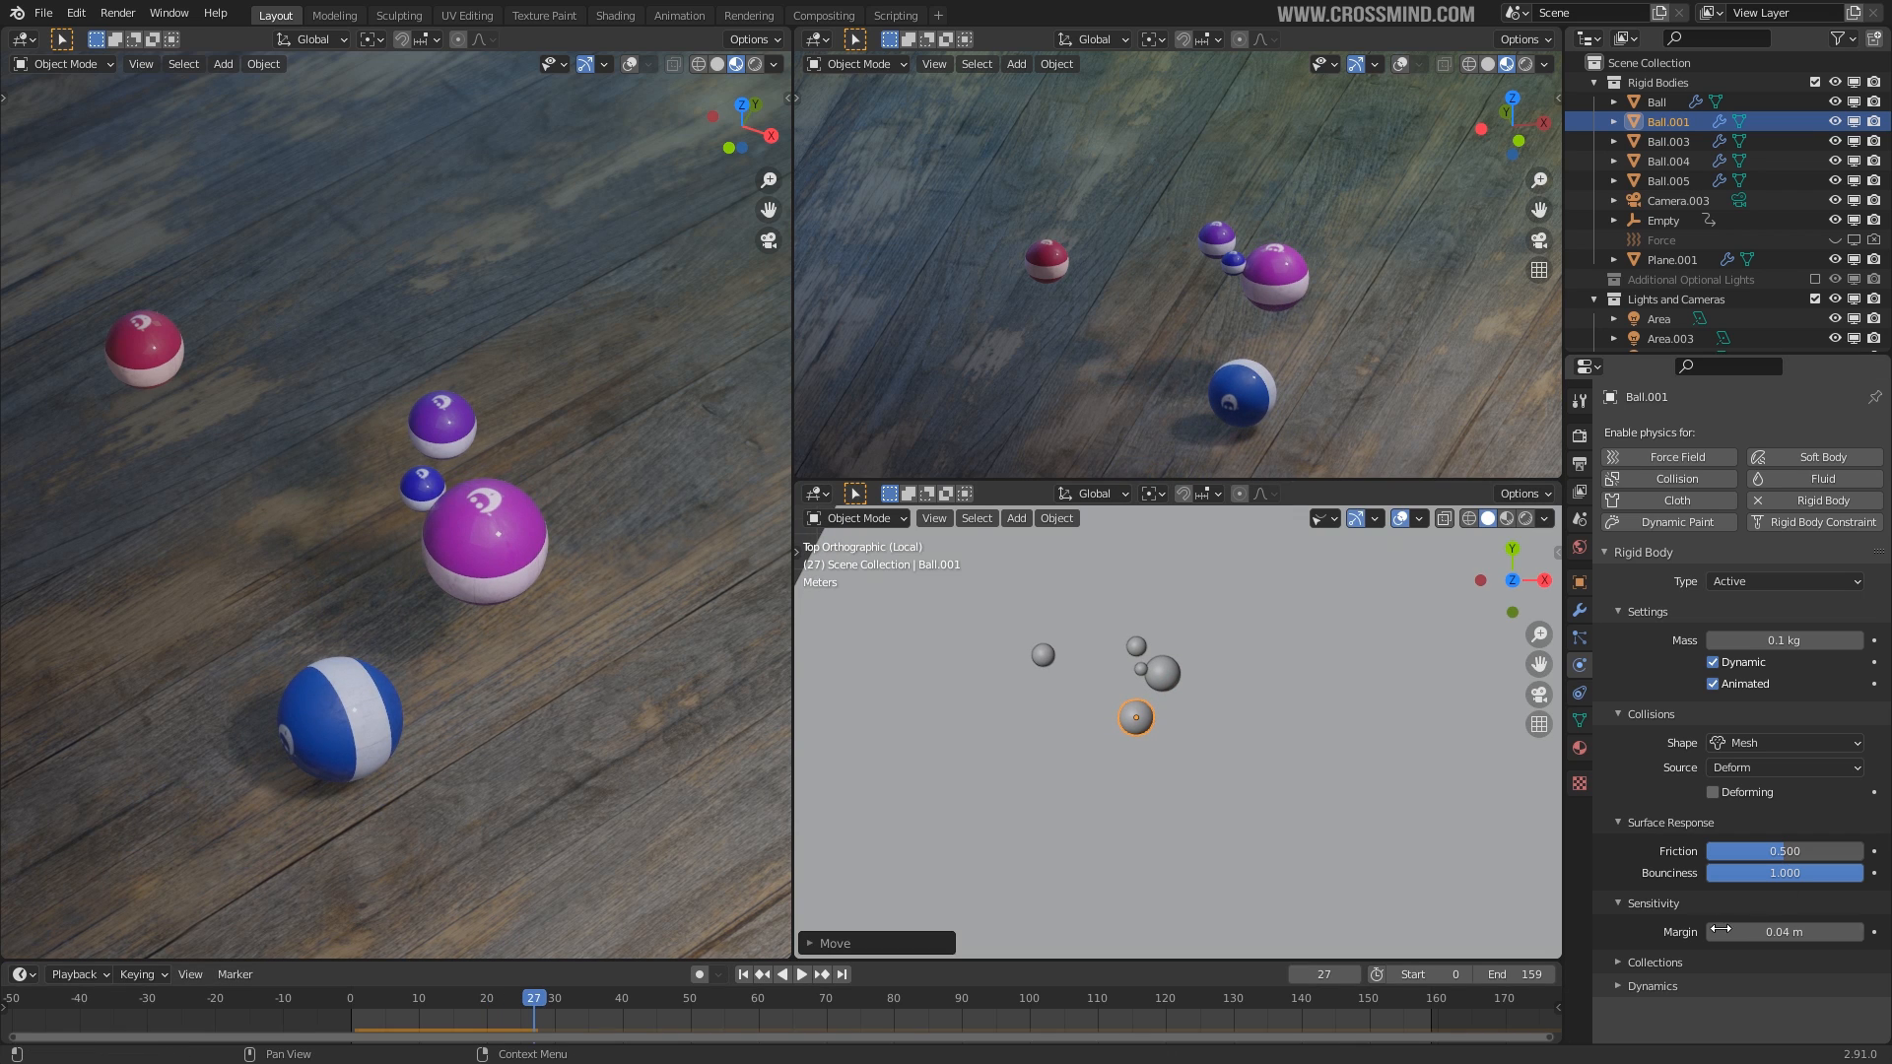
Set the collision margin of both Ball.001 and Ball.003 to 0 m.
left_click_drag(1723, 929, 1675, 932)
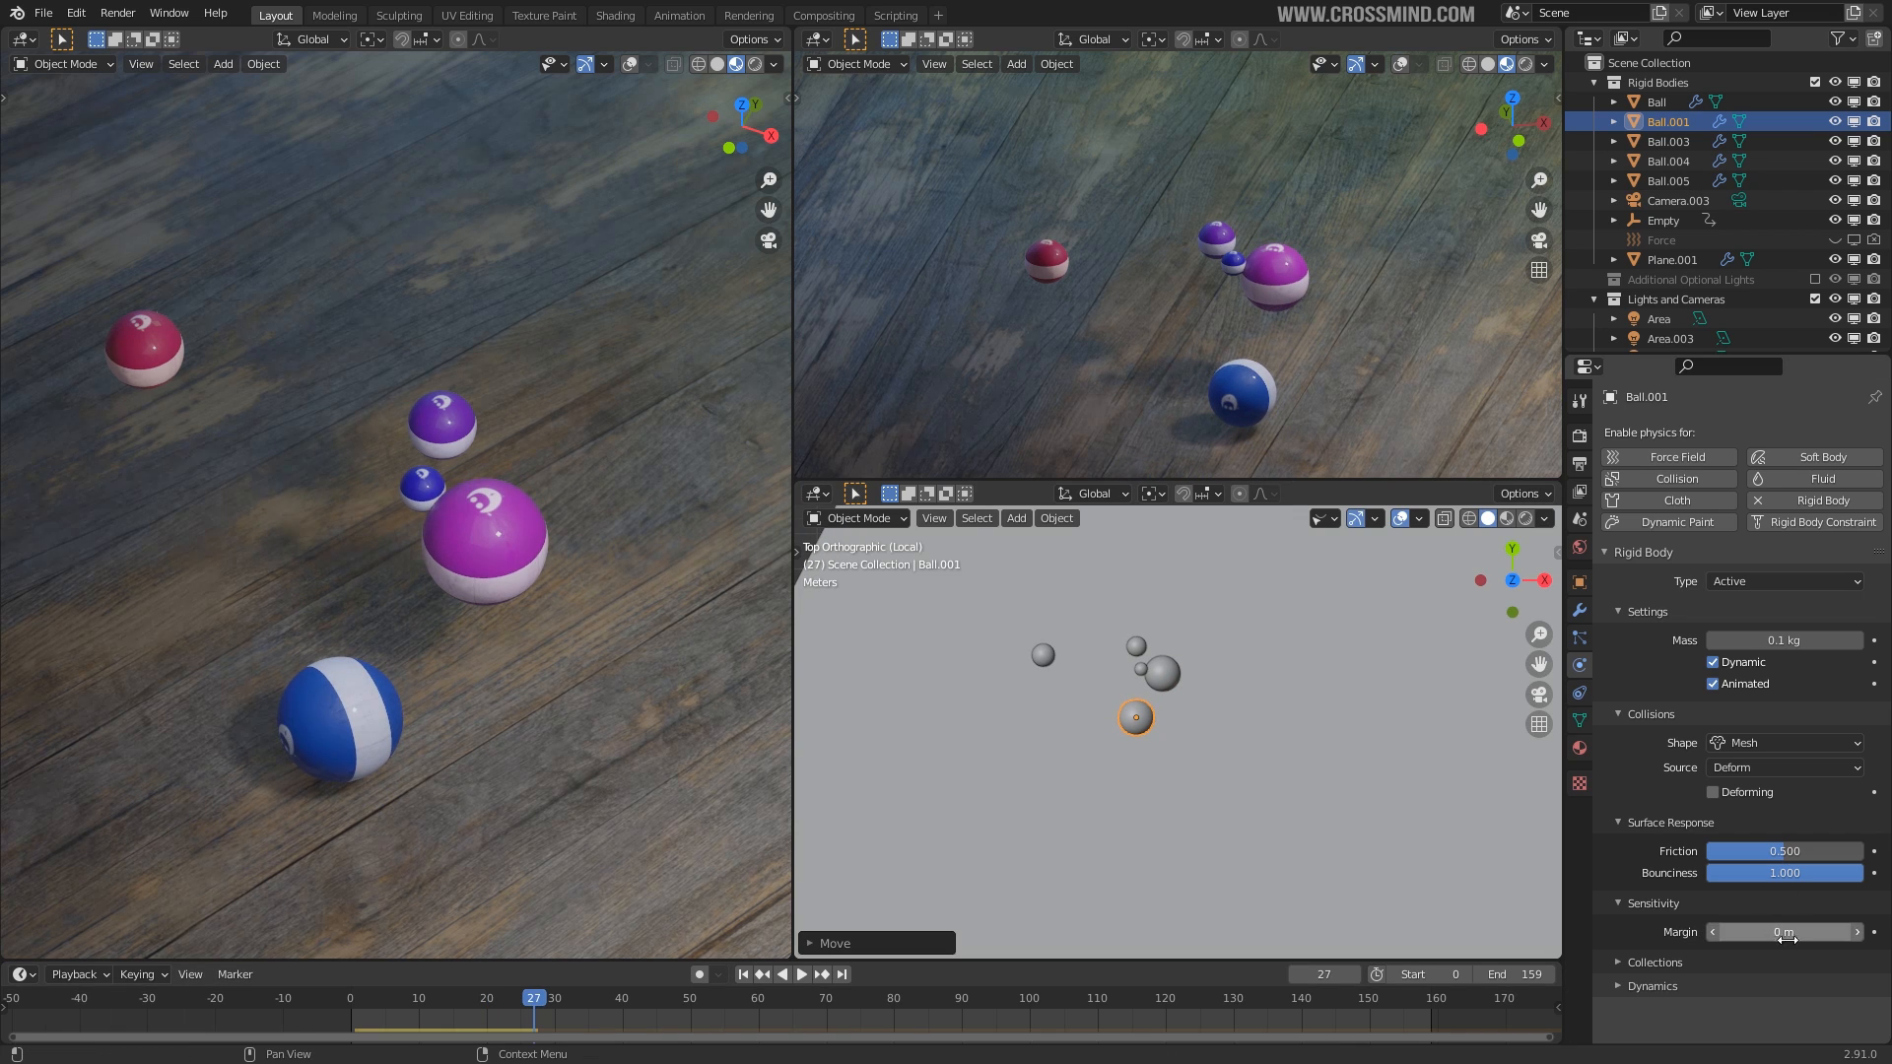
left_click(1165, 672)
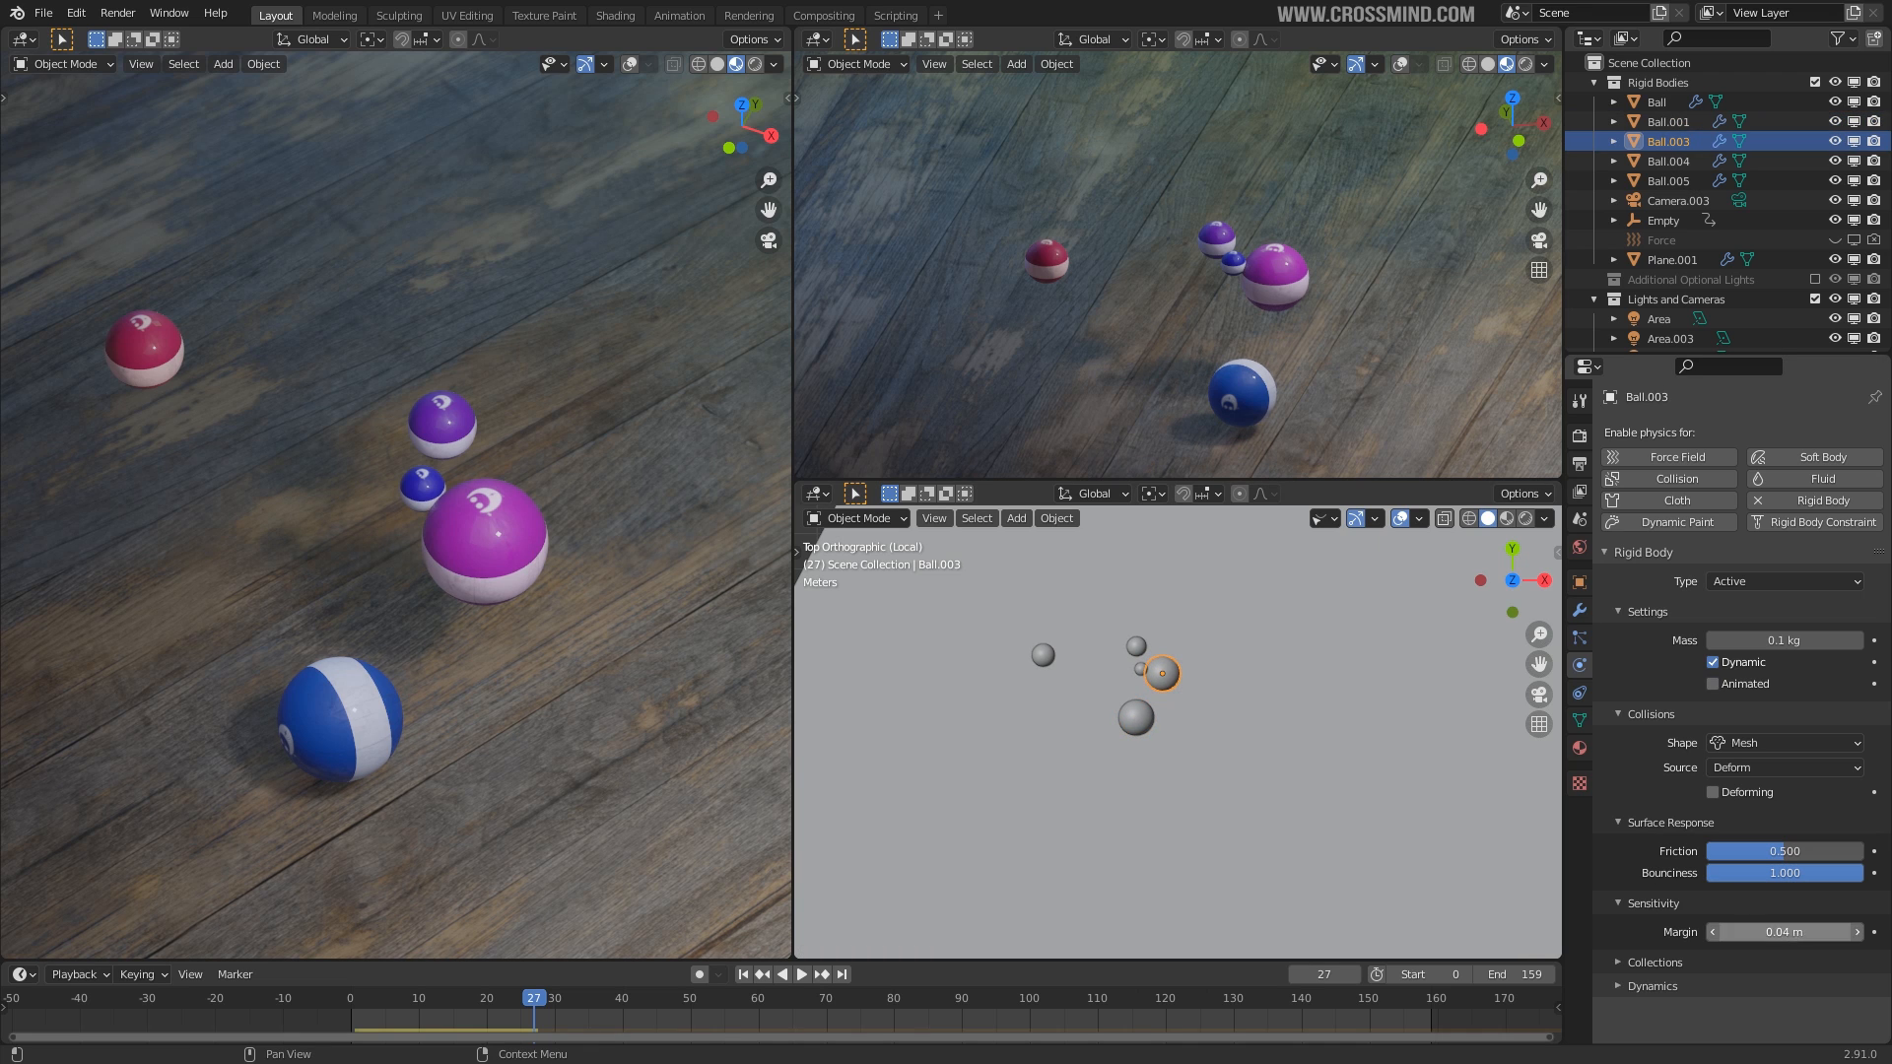
right_click(1141, 725)
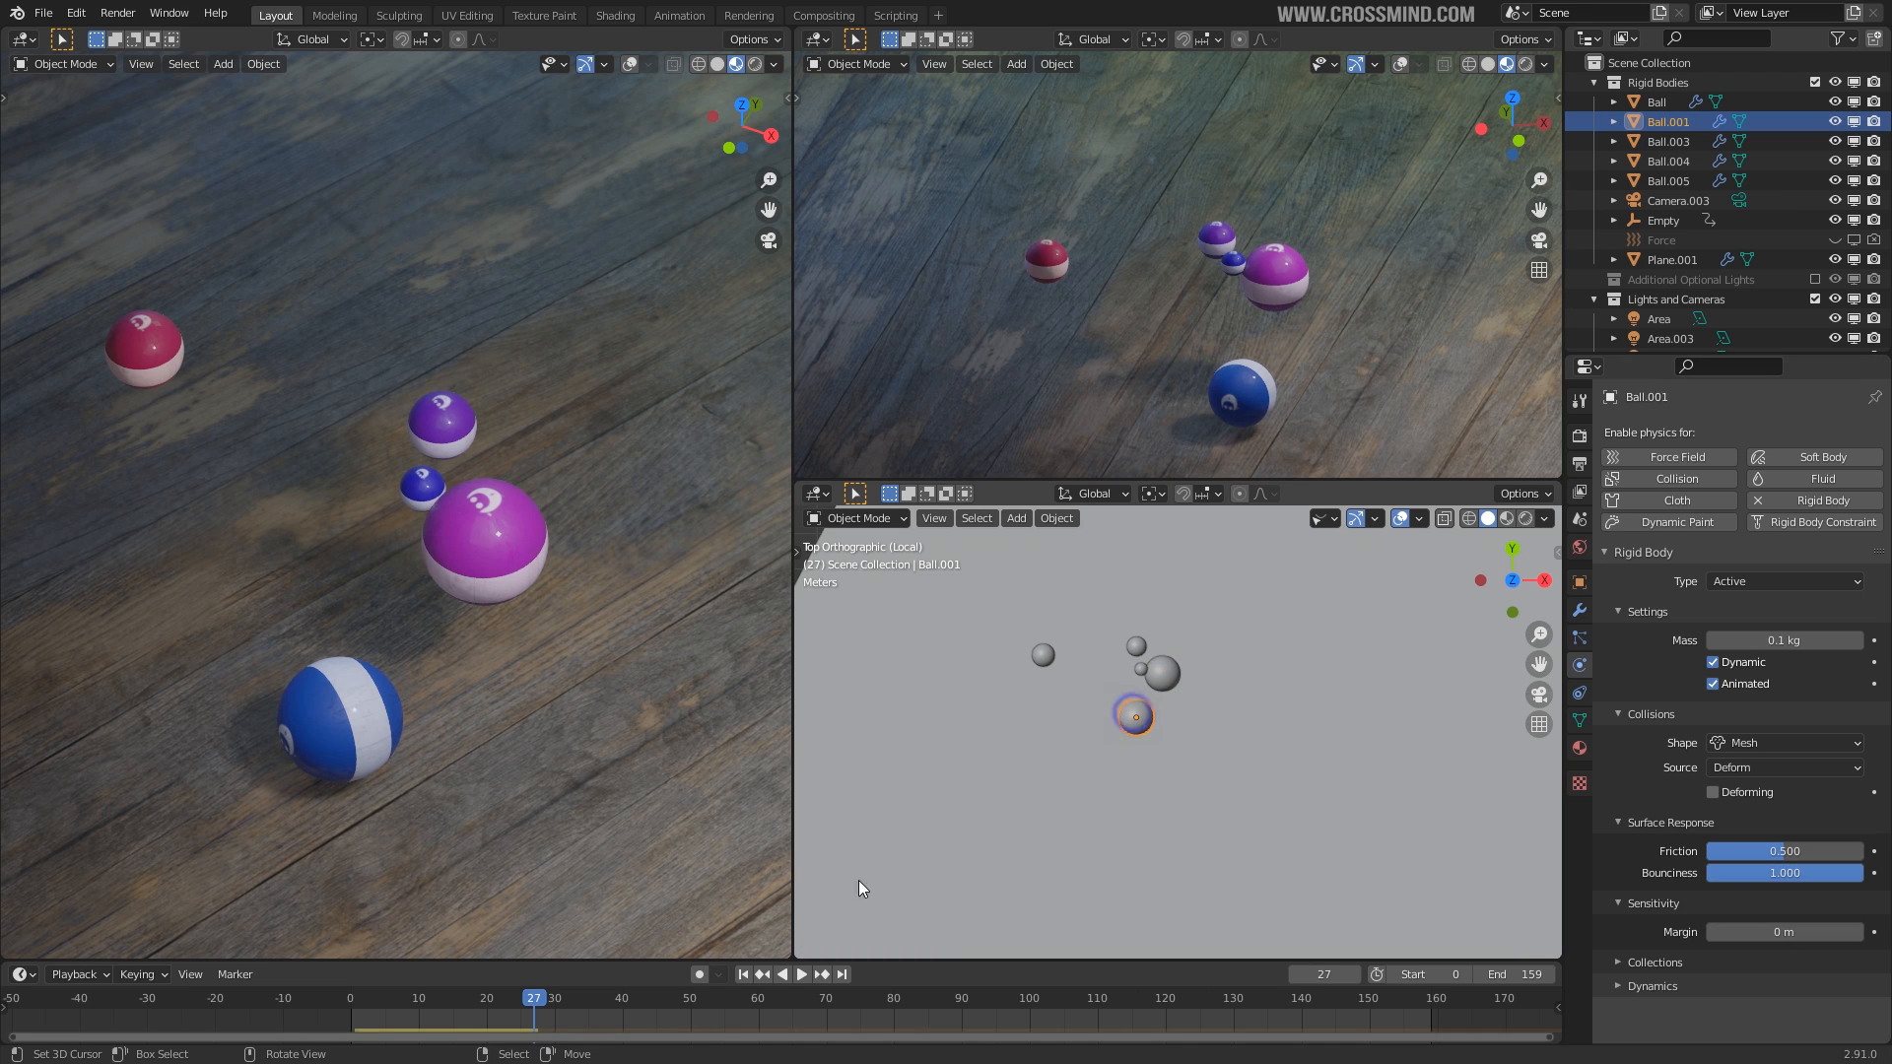
Replay the simulation from the start and examine how Ball.003 bounces beside Ball.001 in perspective.
left_click(743, 974)
middle_click_drag(1273, 810, 1194, 731)
key("shift+space")
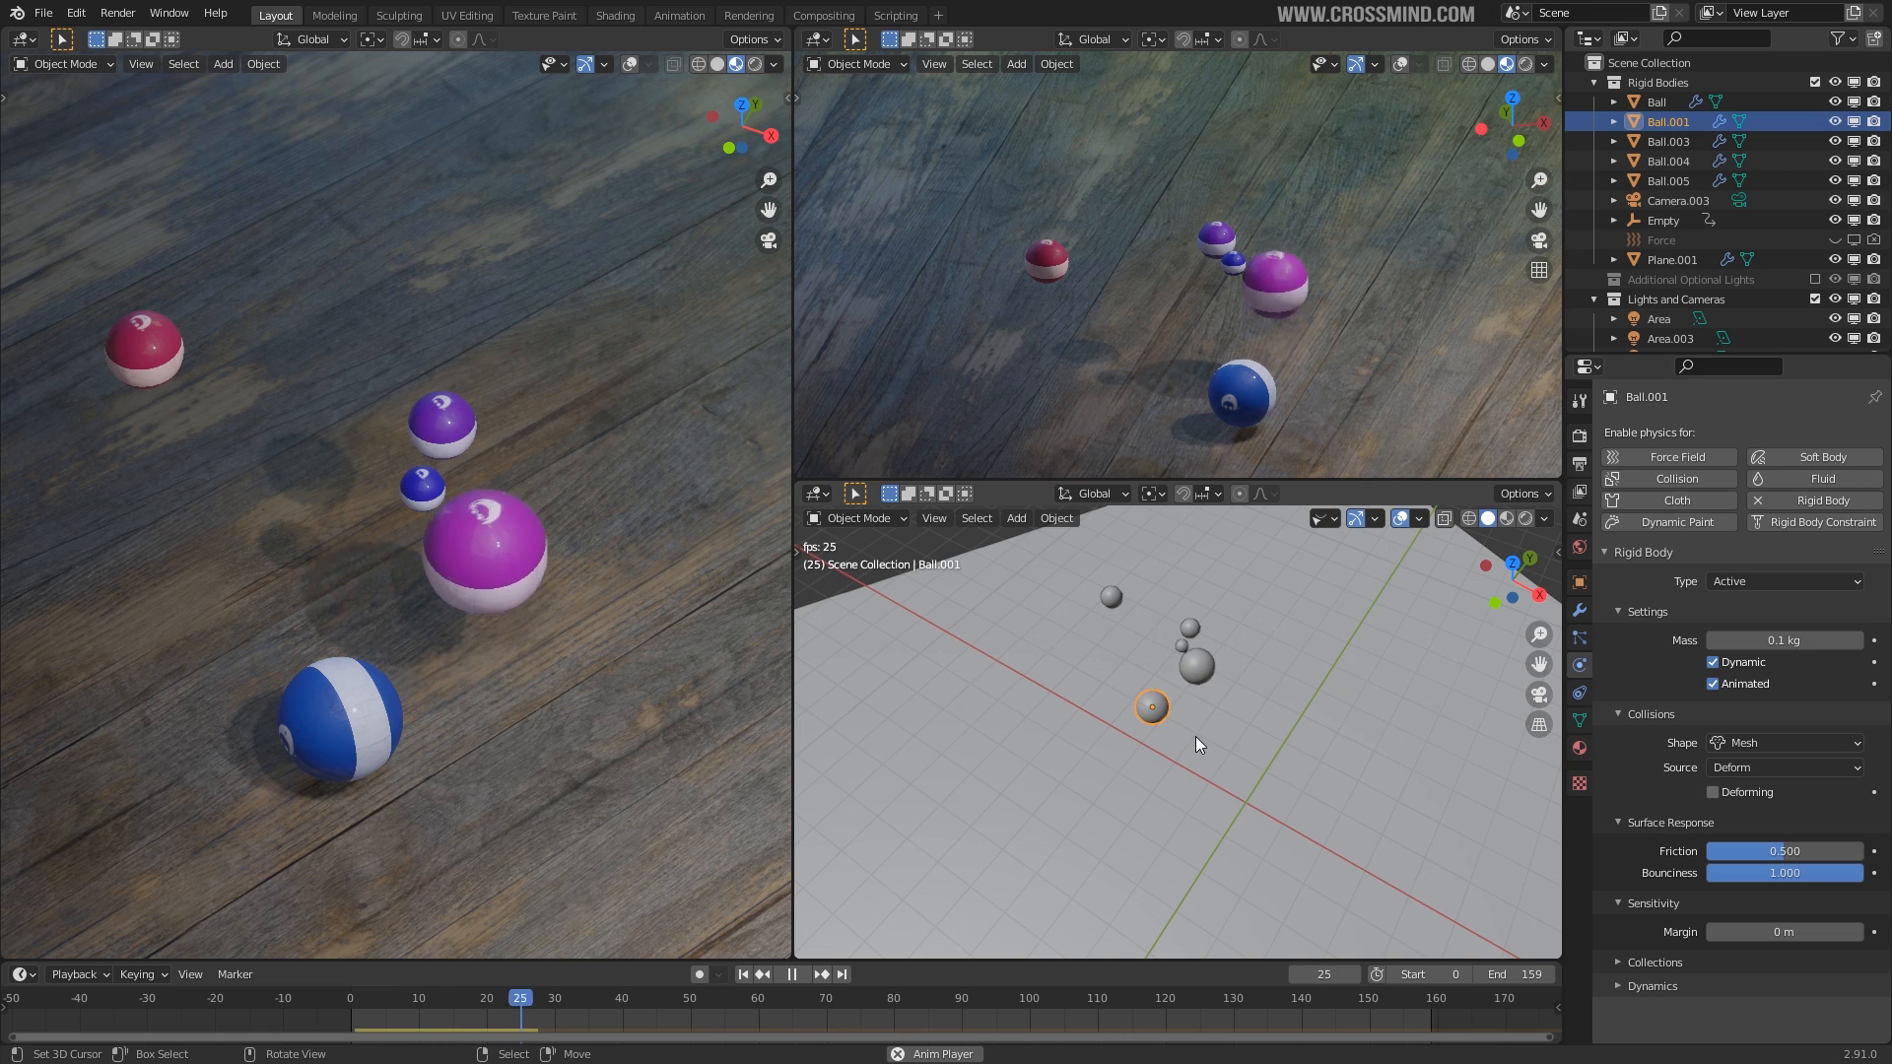
key("space")
key("KP_7")
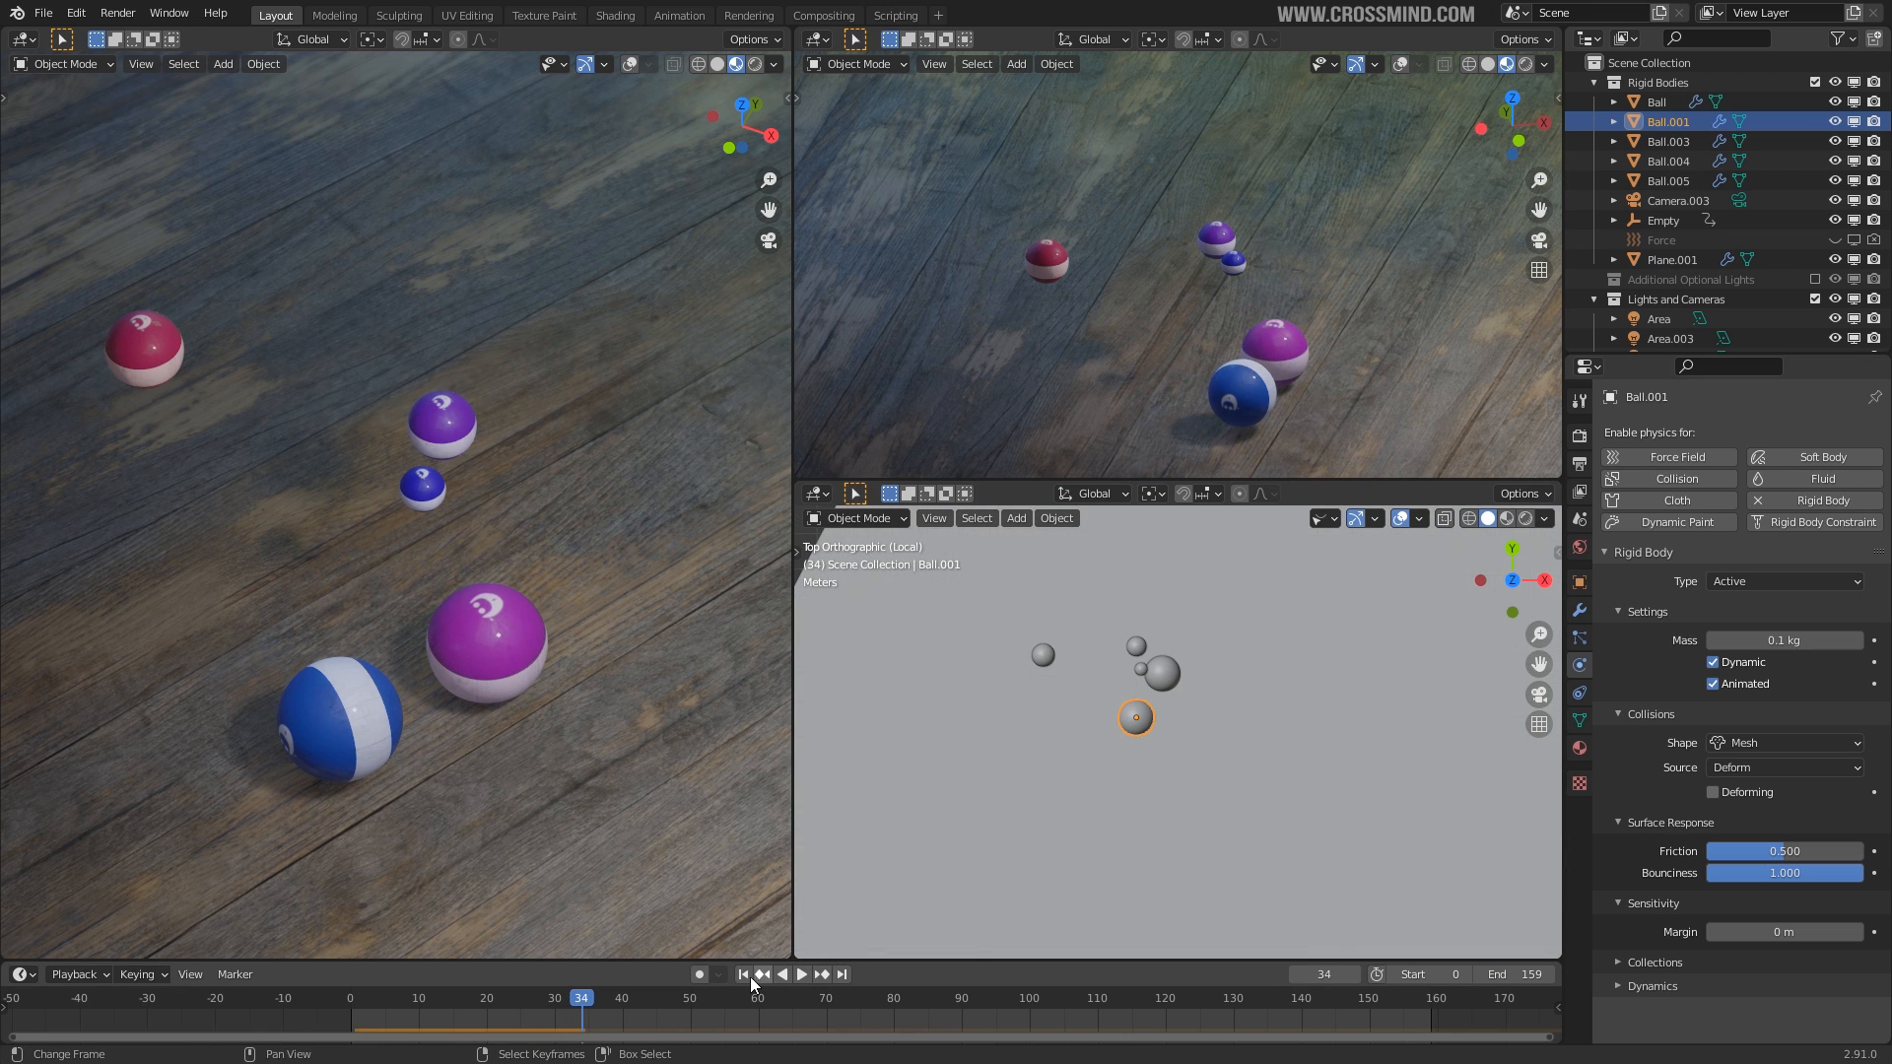
Advance the animation to frame 17 and insert a Location keyframe for Ball.001.
left_click(743, 974)
left_click_drag(404, 1003, 465, 1005)
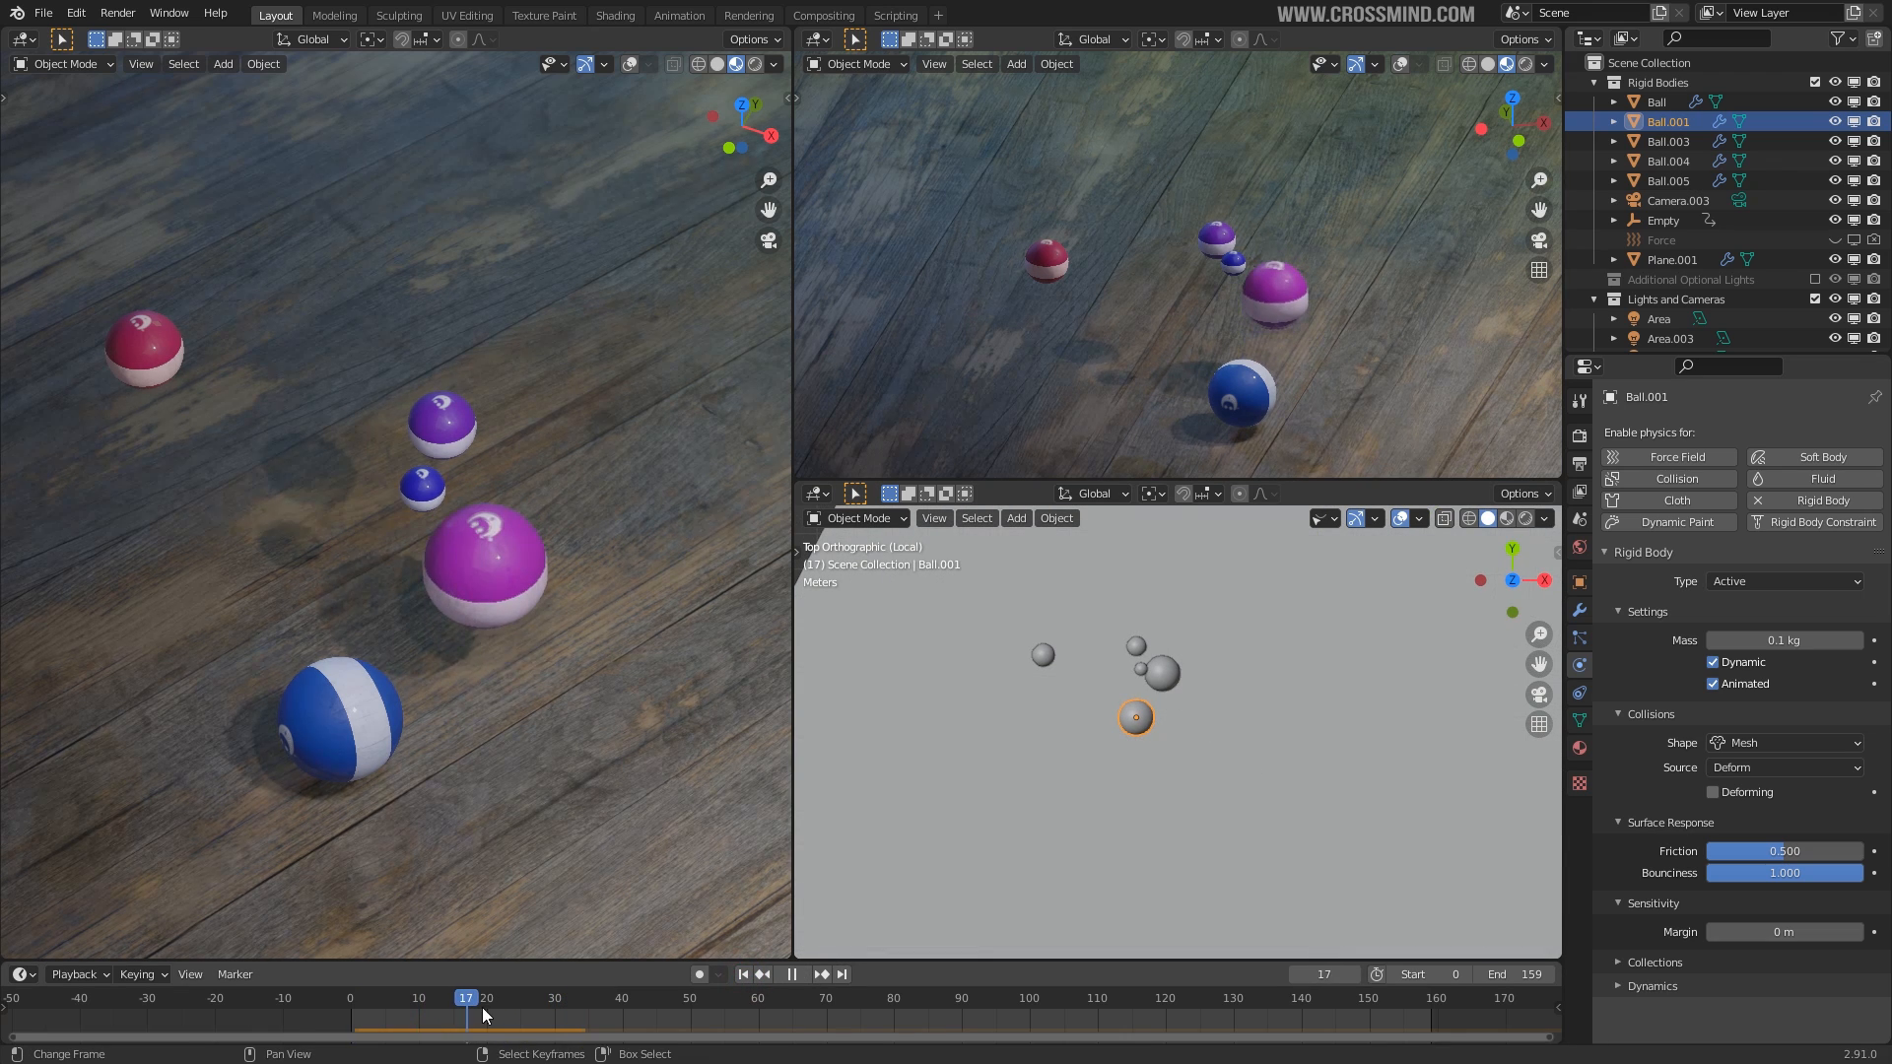
key("i")
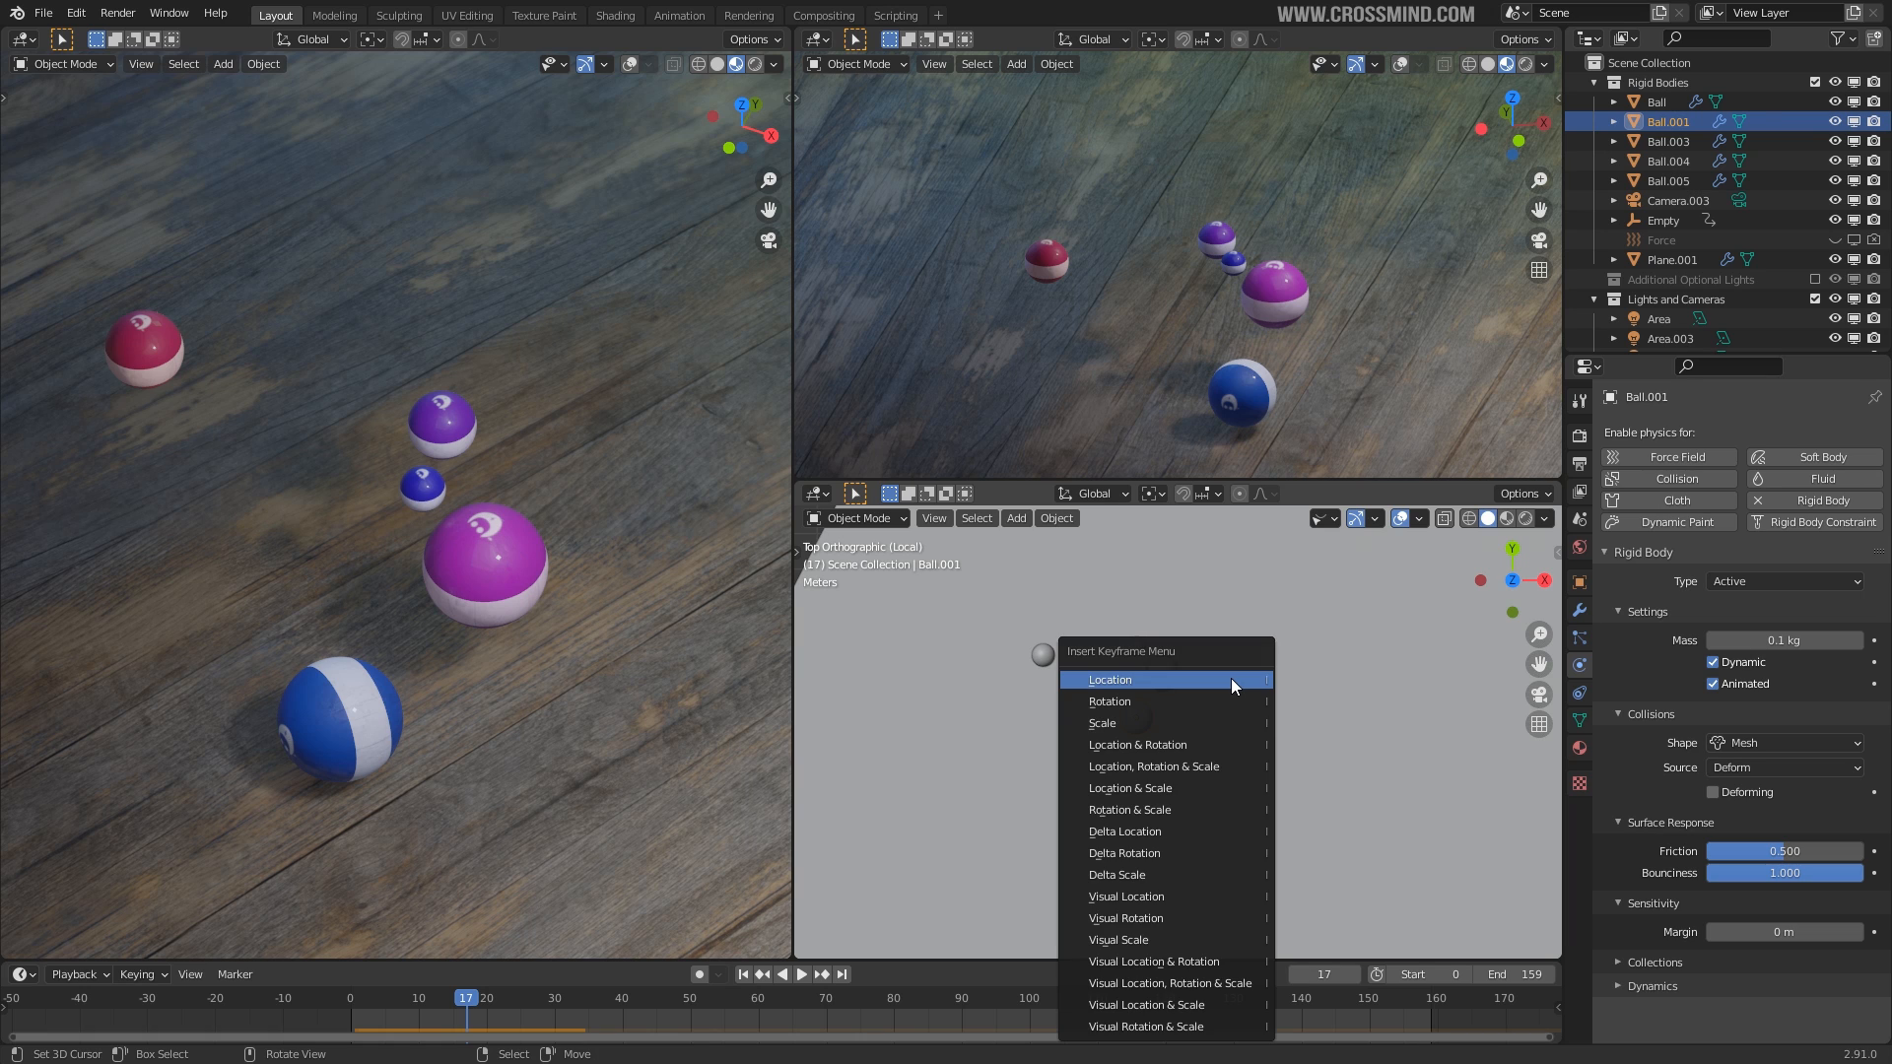
left_click(1232, 680)
key("space")
At frame 38, move Ball.001 to the far side of Ball.003 in the top view and insert a Location keyframe.
left_click_drag(490, 1006, 608, 1003)
middle_click_drag(1199, 672, 1197, 703, "shift")
scroll(1197, 703, "up", 3)
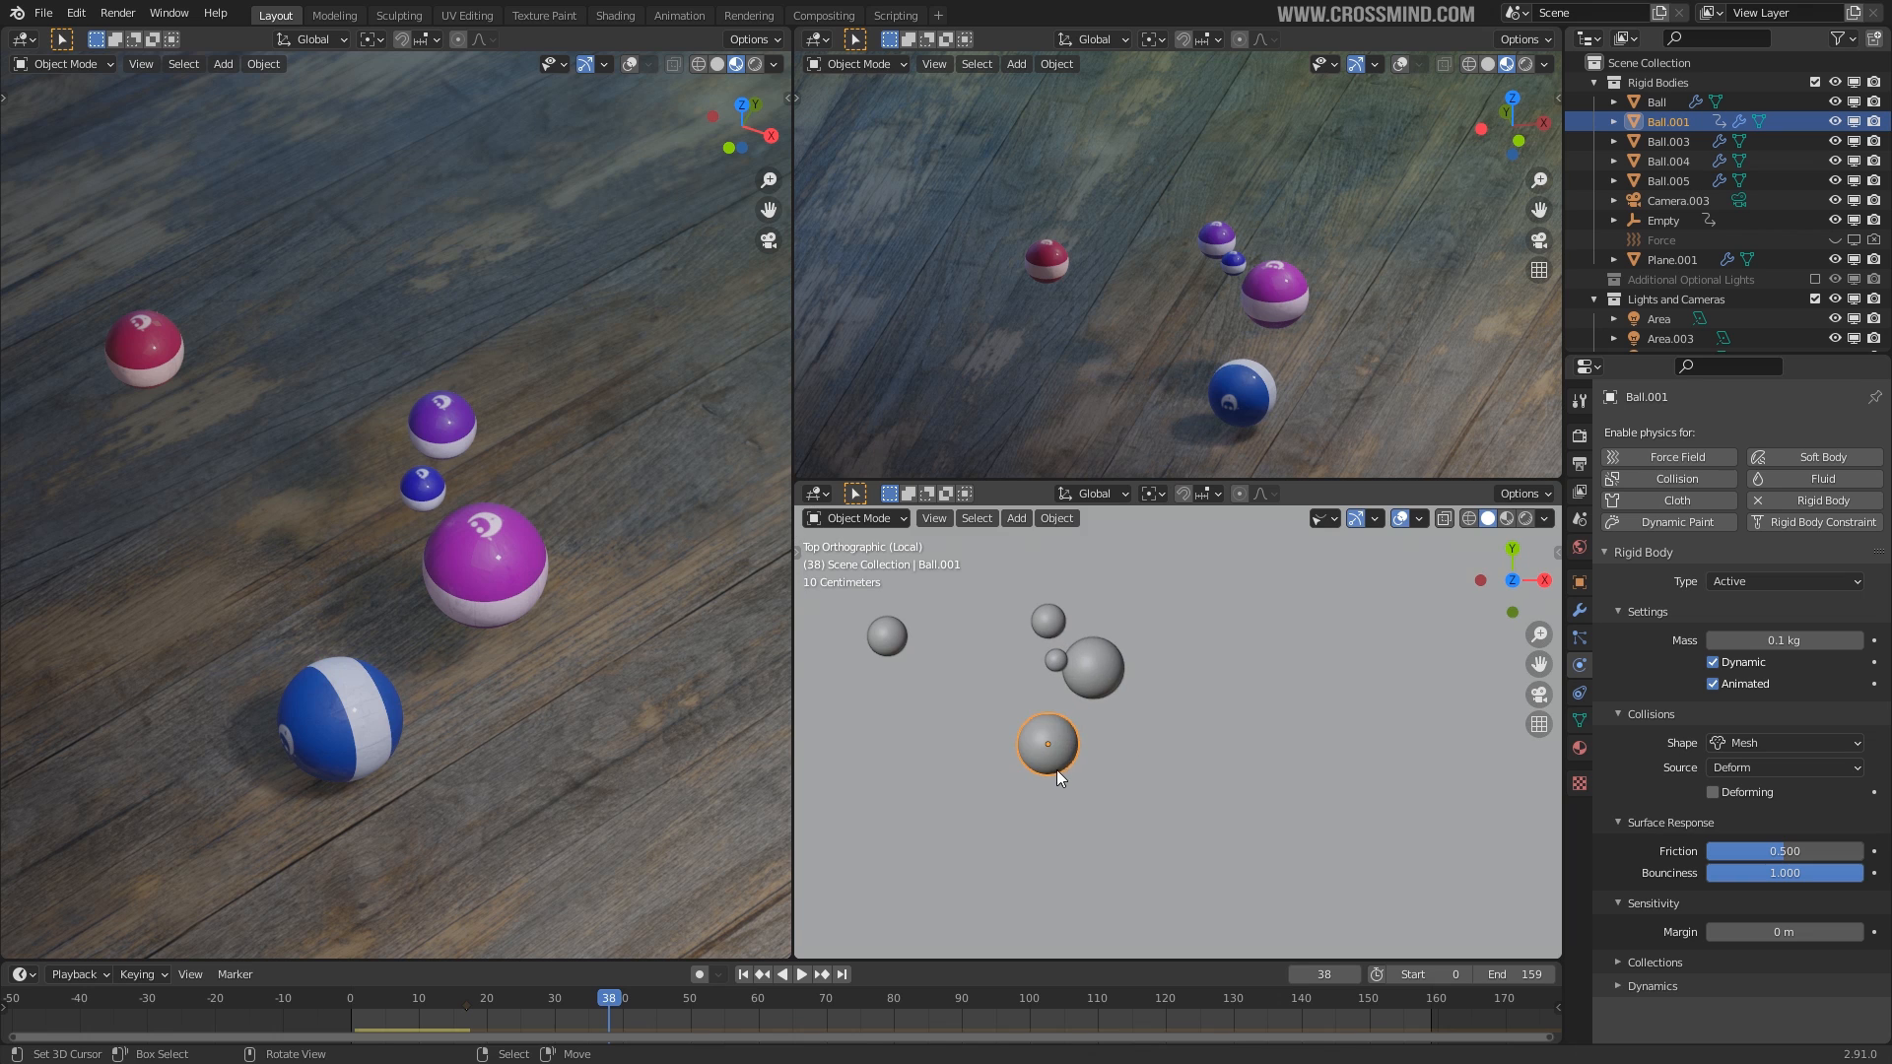
key("g")
left_click(1128, 655)
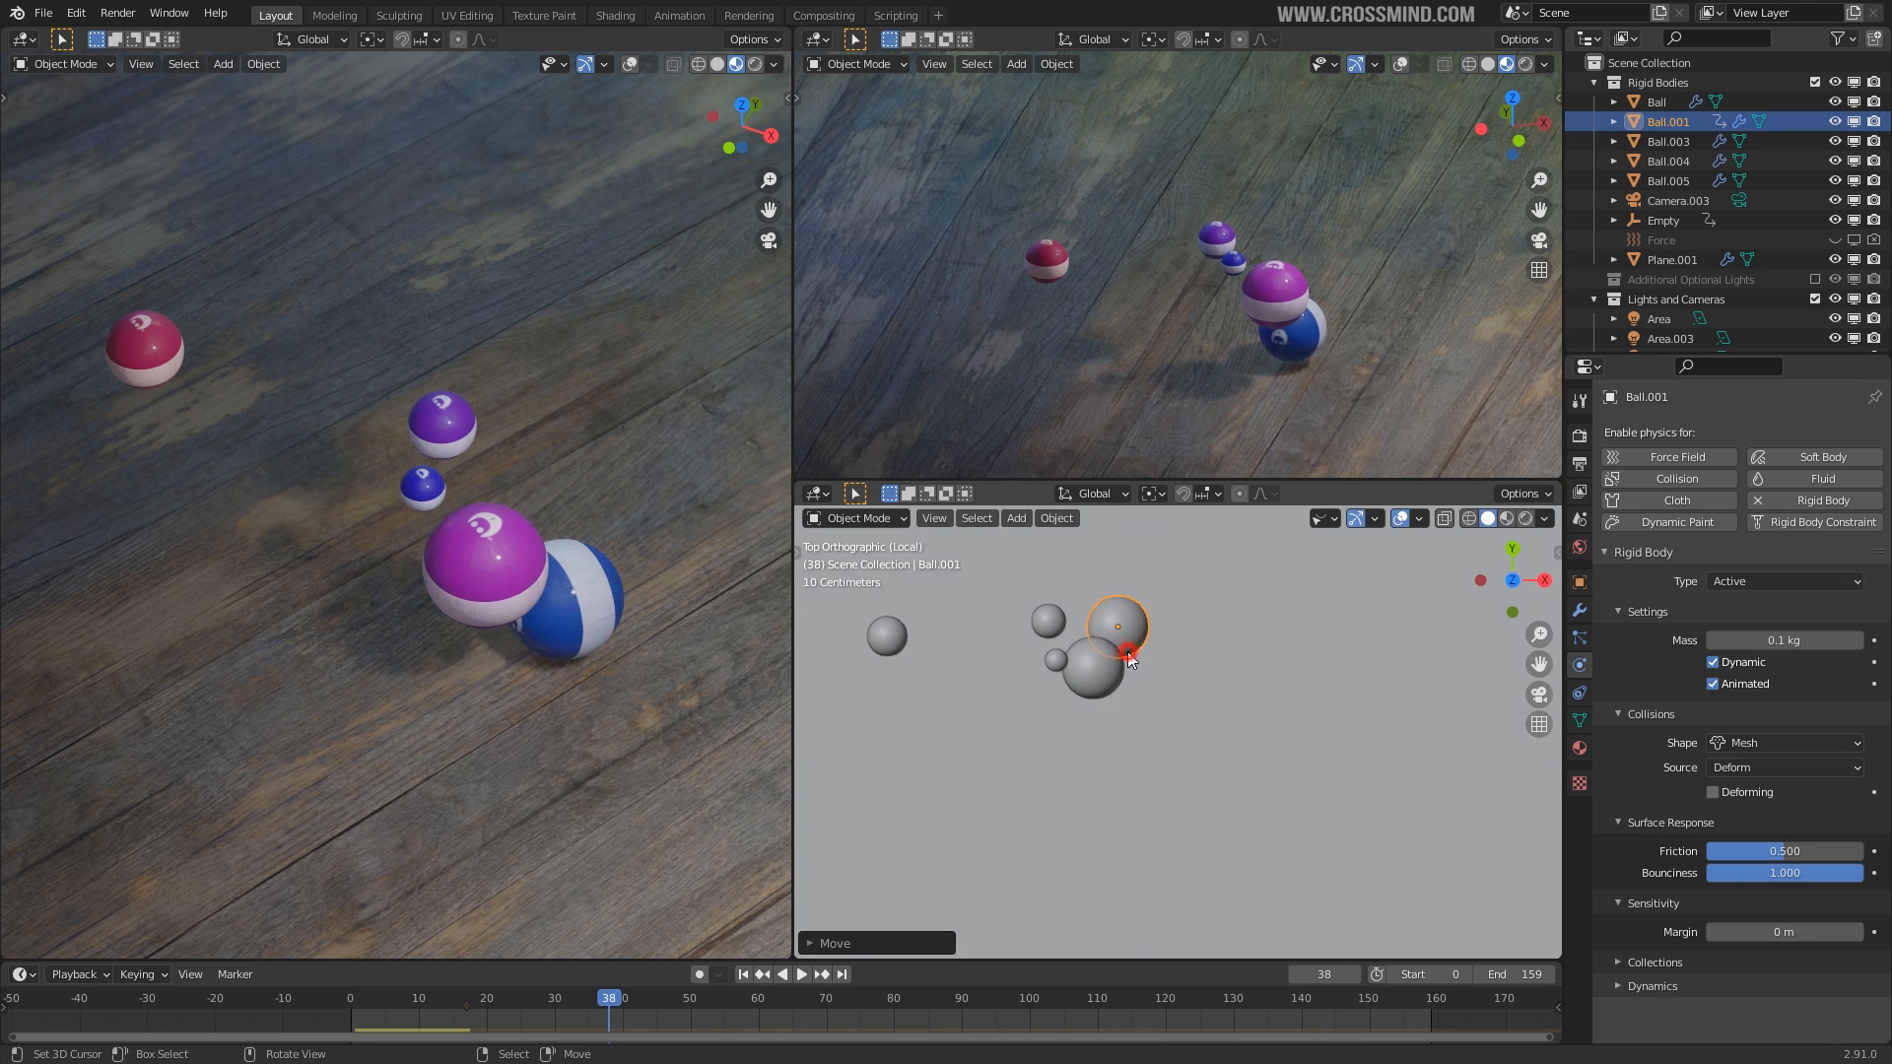
key("i")
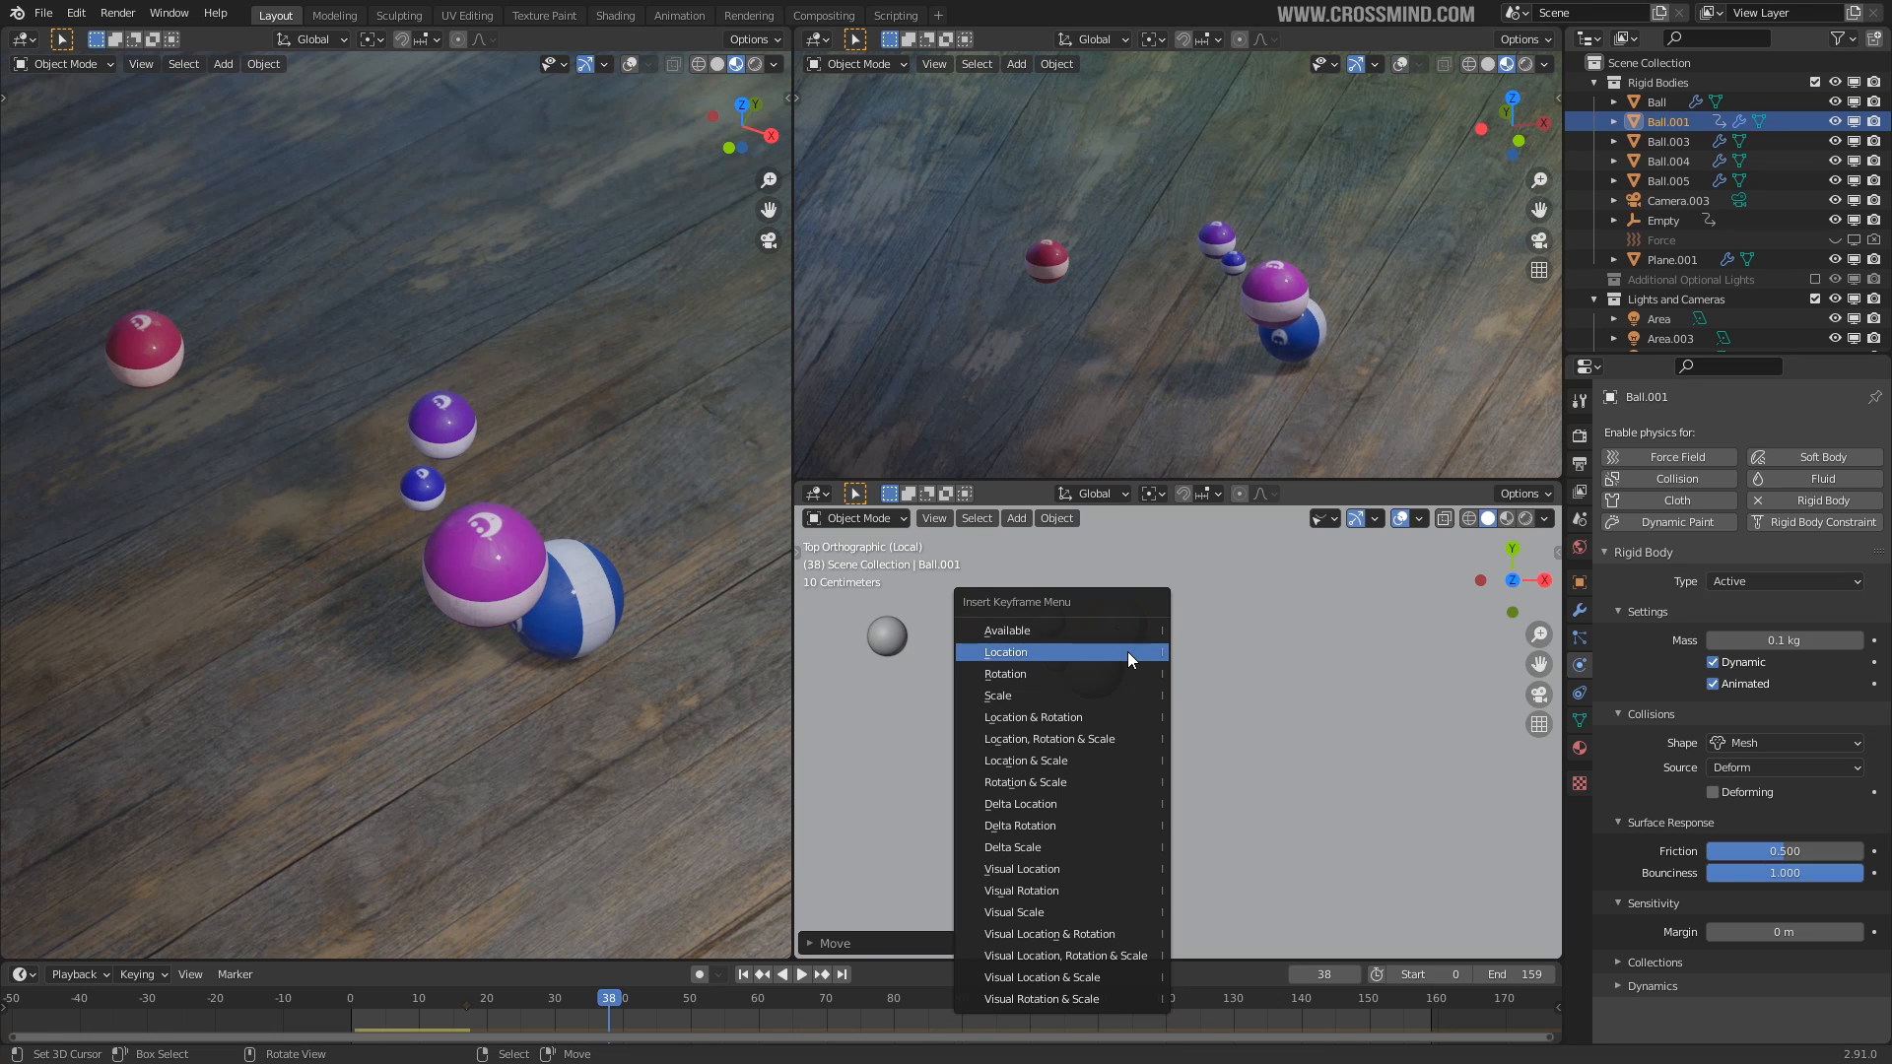
left_click(1127, 652)
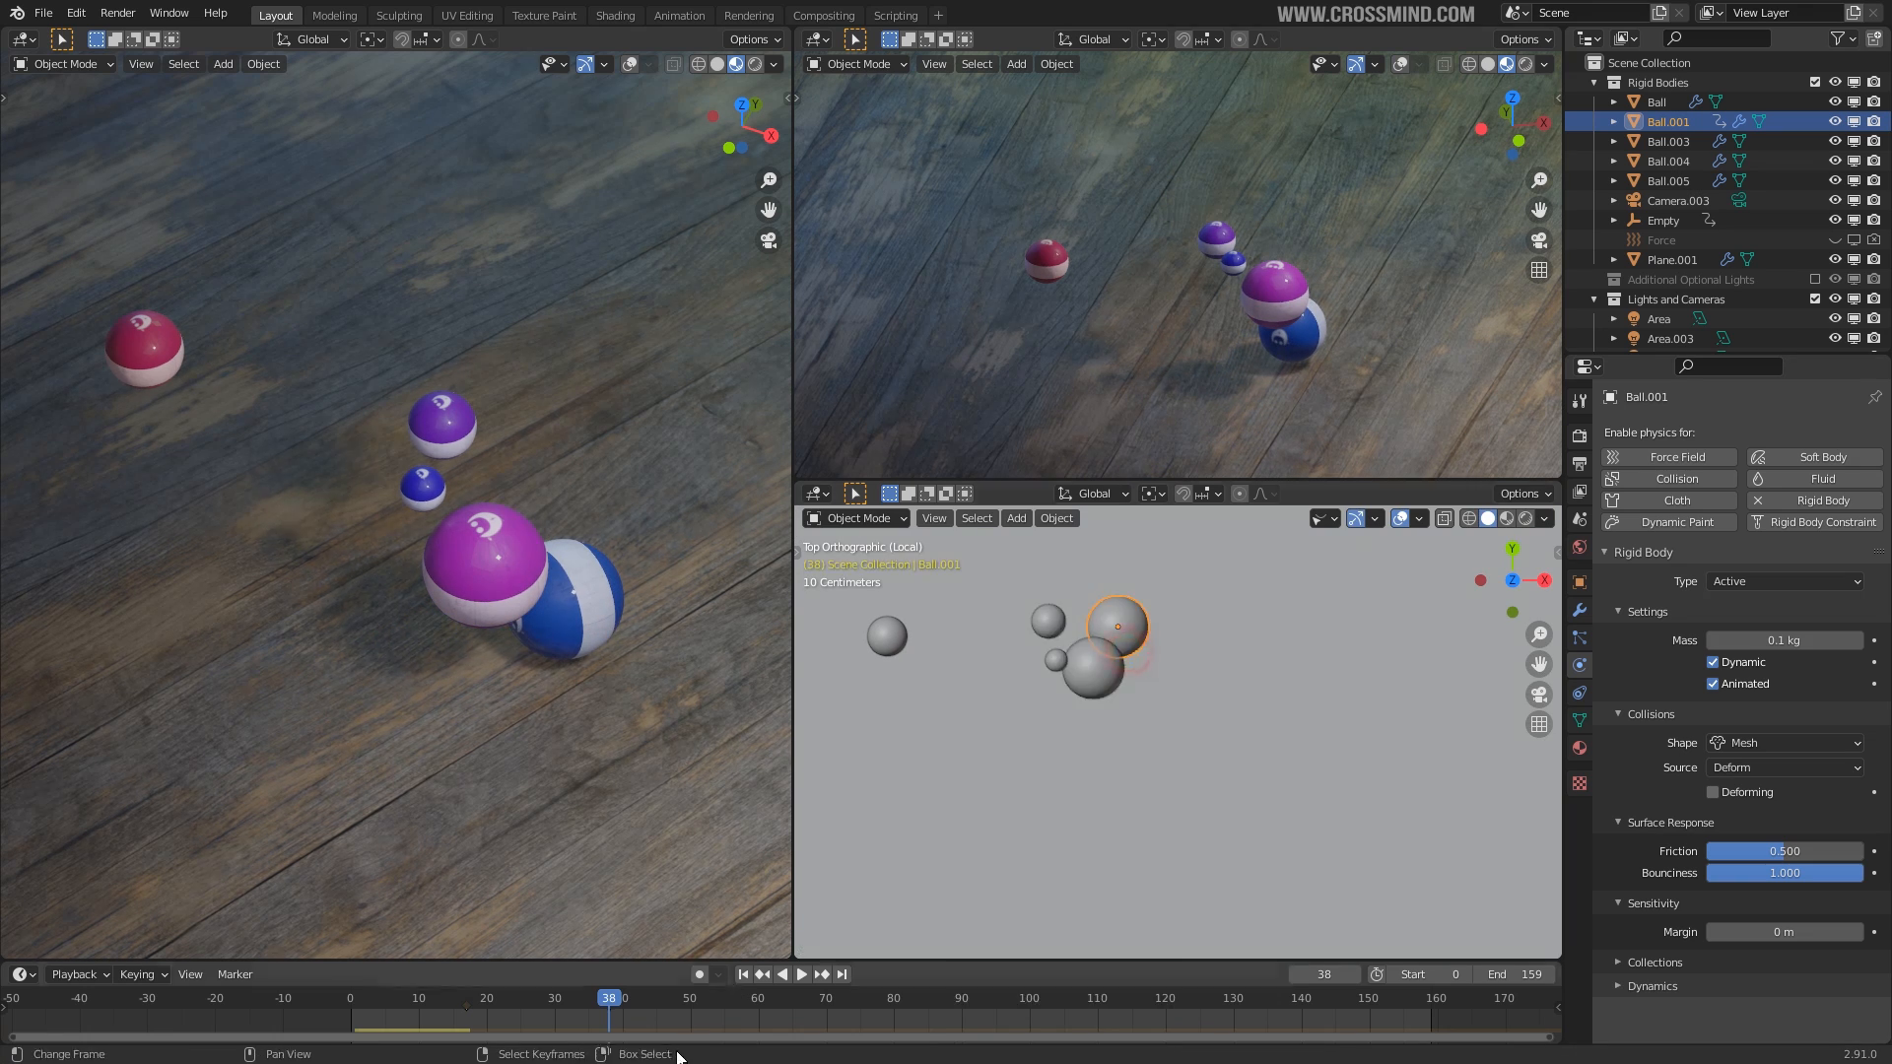
Disable Animated on Ball.001's rigid body, replay the simulation, and scrub the frames before the first keyframe.
left_click(1714, 684)
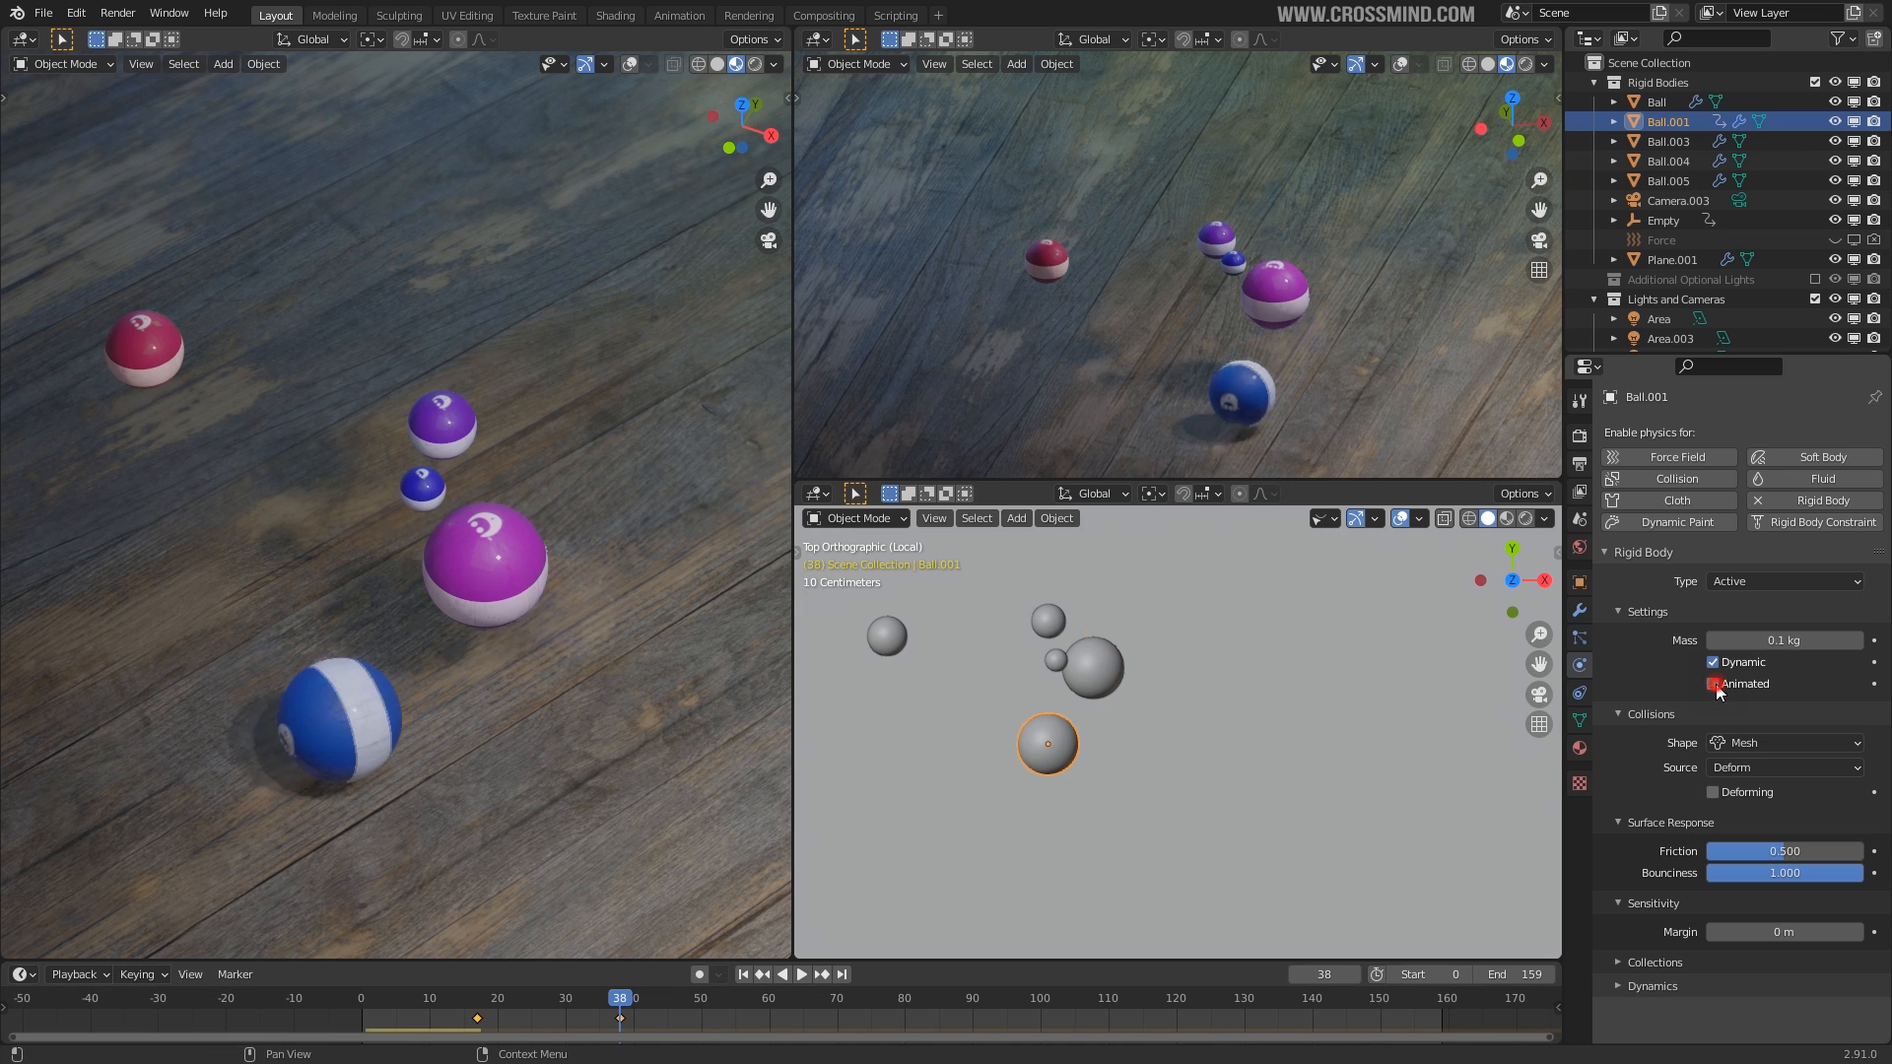
left_click(743, 973)
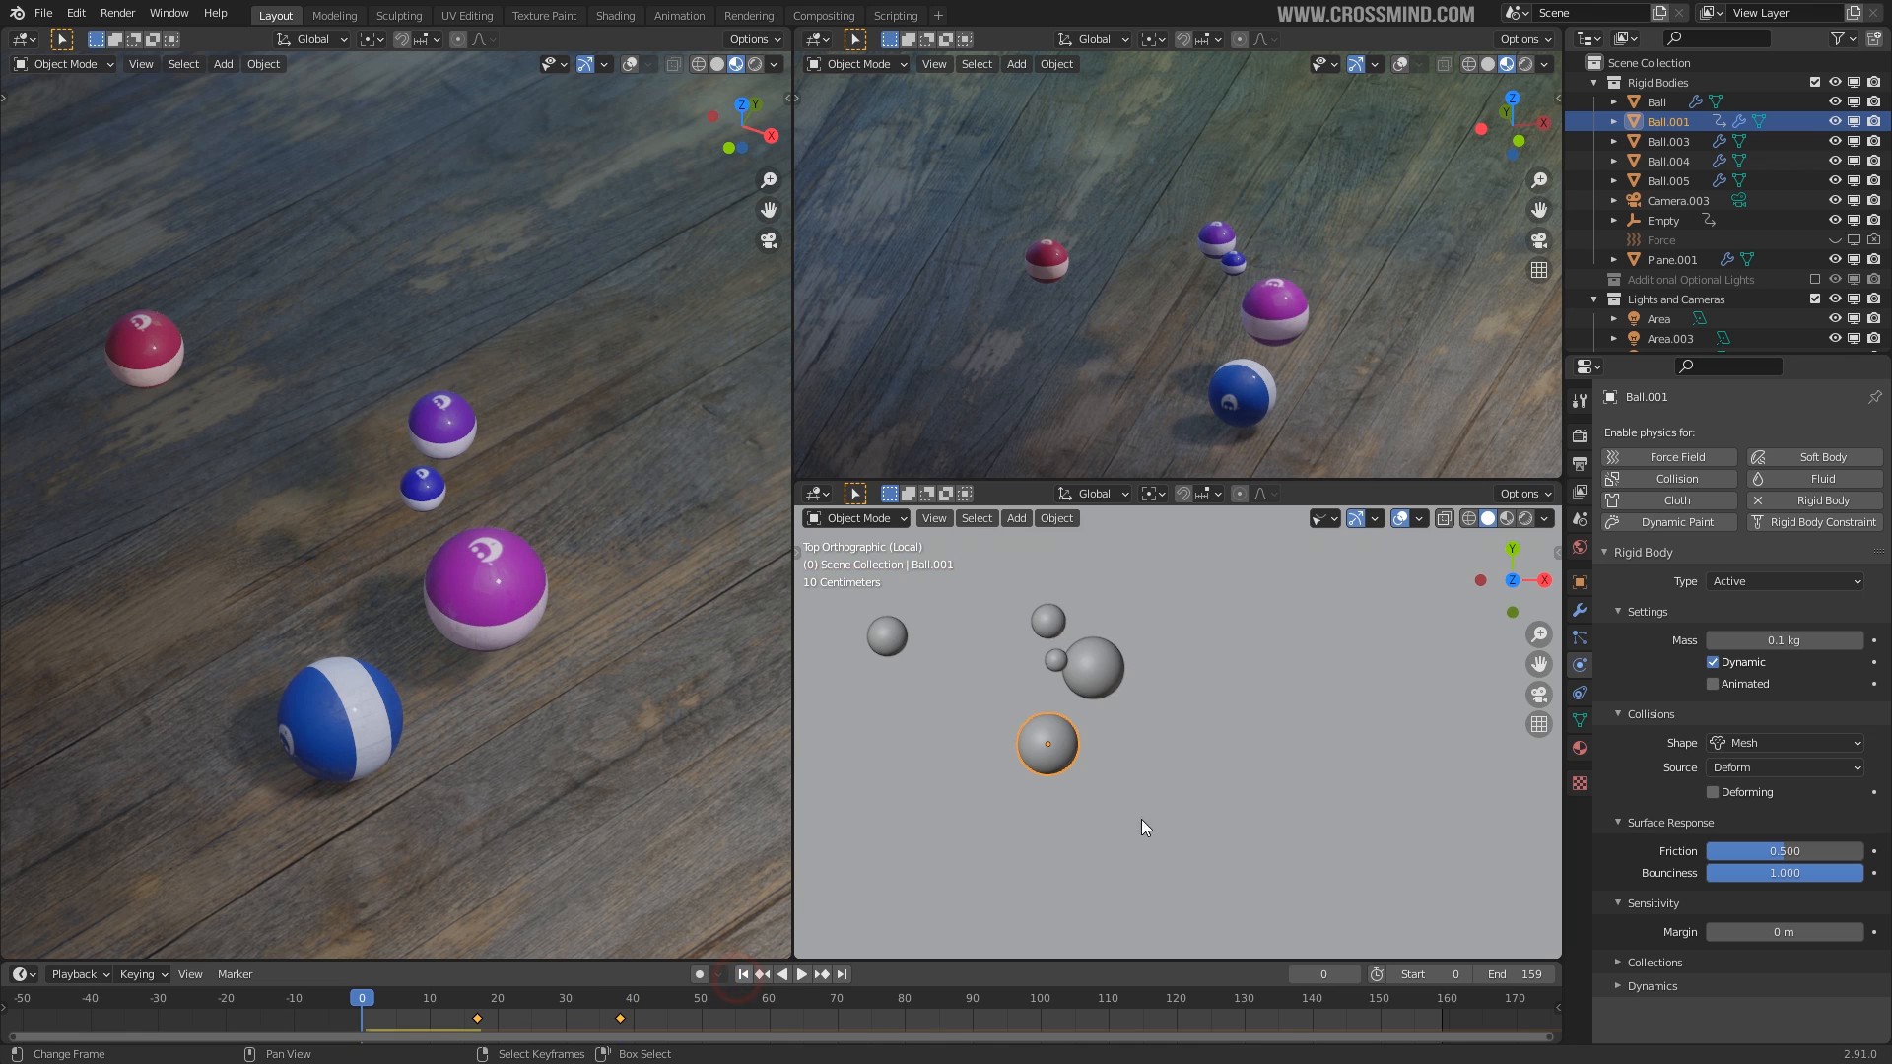
middle_click_drag(965, 903, 1017, 801)
key("space")
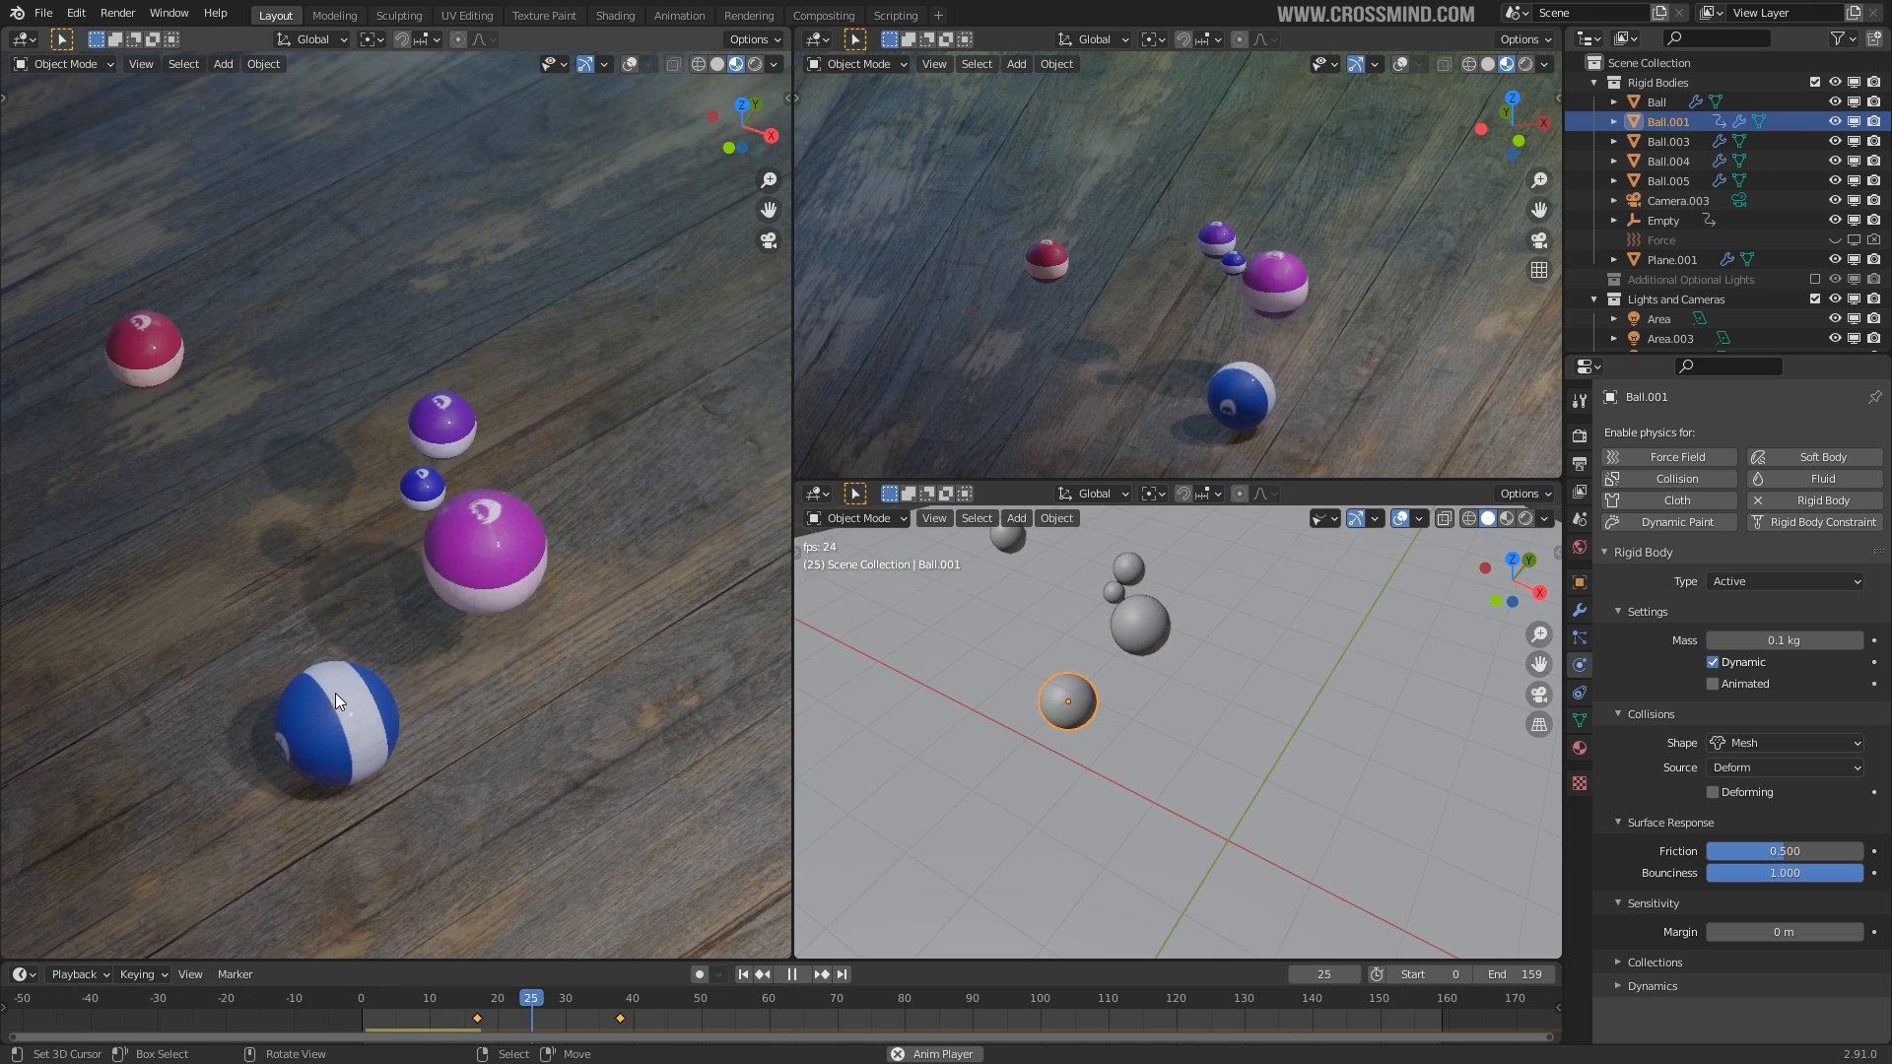
key("space")
mouse_move(504, 1019)
left_mouse_down()
mouse_move(625, 1030)
mouse_move(471, 1030)
left_mouse_up()
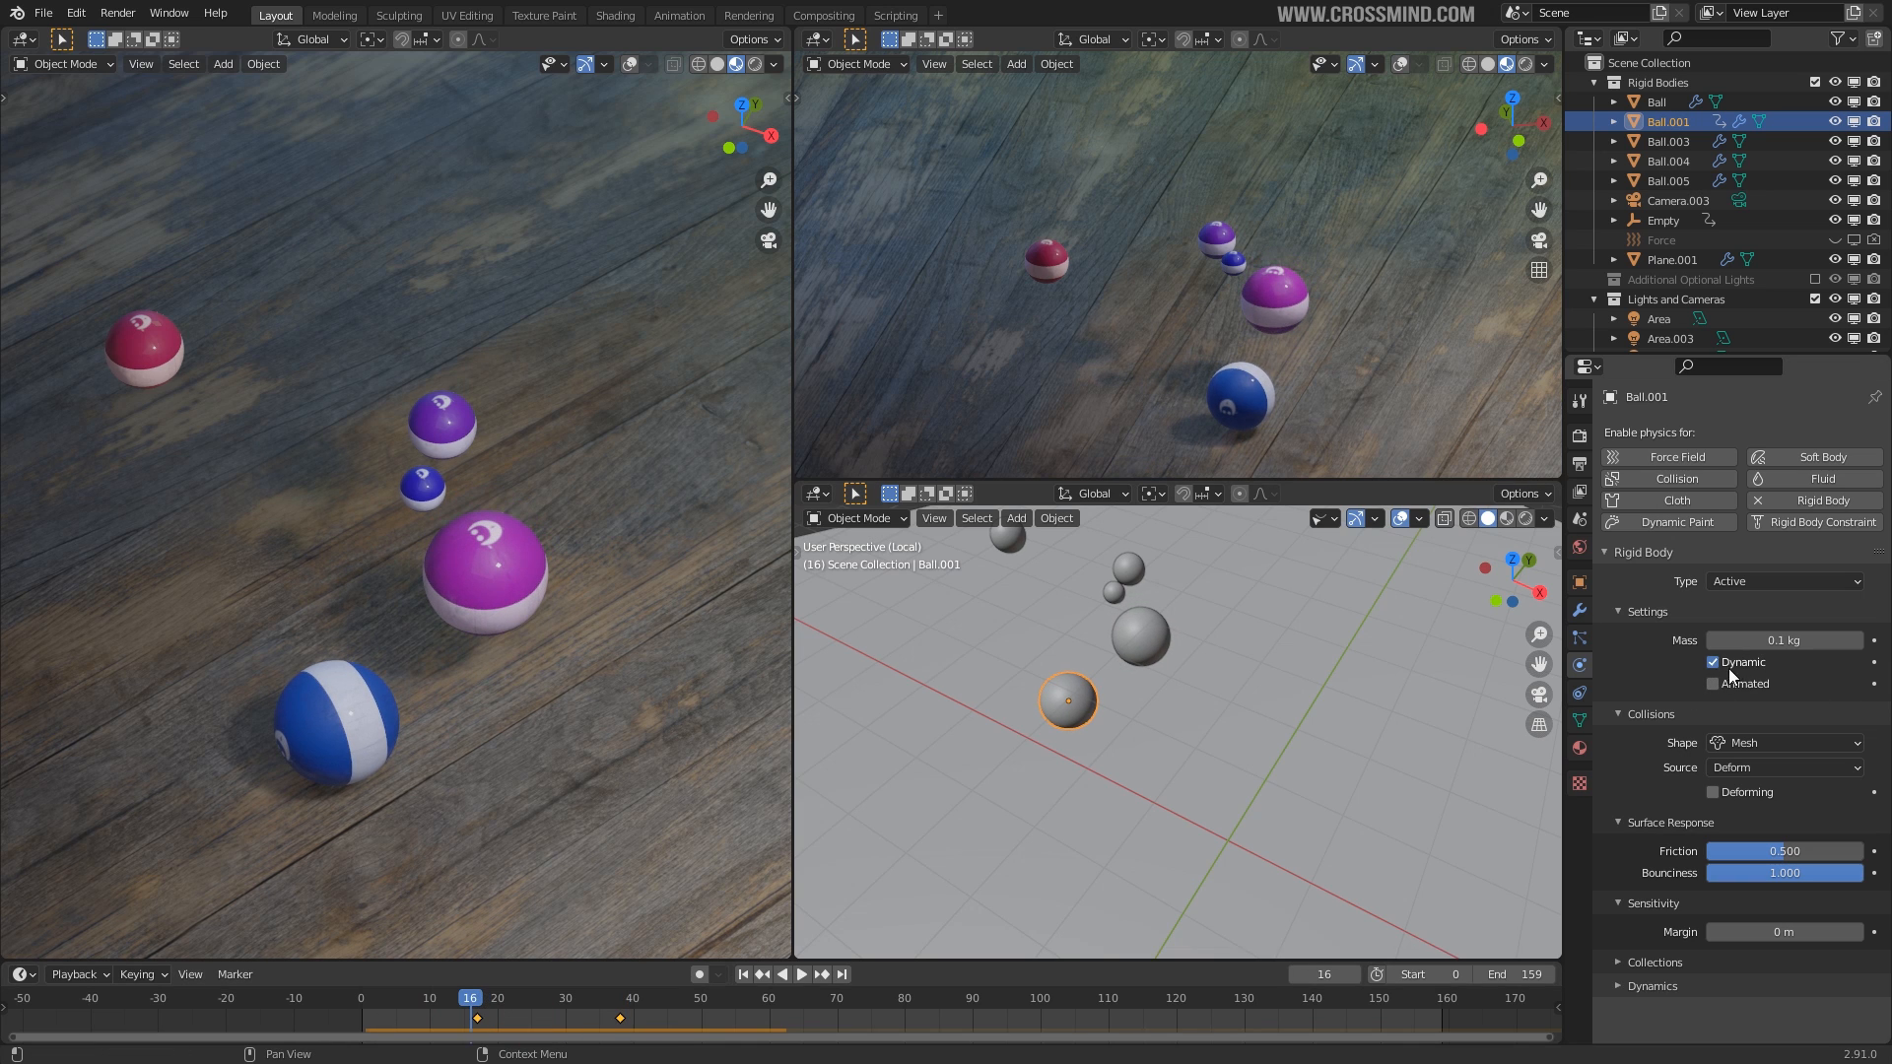
middle_click_drag(1155, 734, 1178, 770, "shift")
scroll(1178, 770, "up", 1)
mouse_move(467, 1023)
left_mouse_down()
mouse_move(524, 1008)
mouse_move(451, 1023)
left_mouse_up()
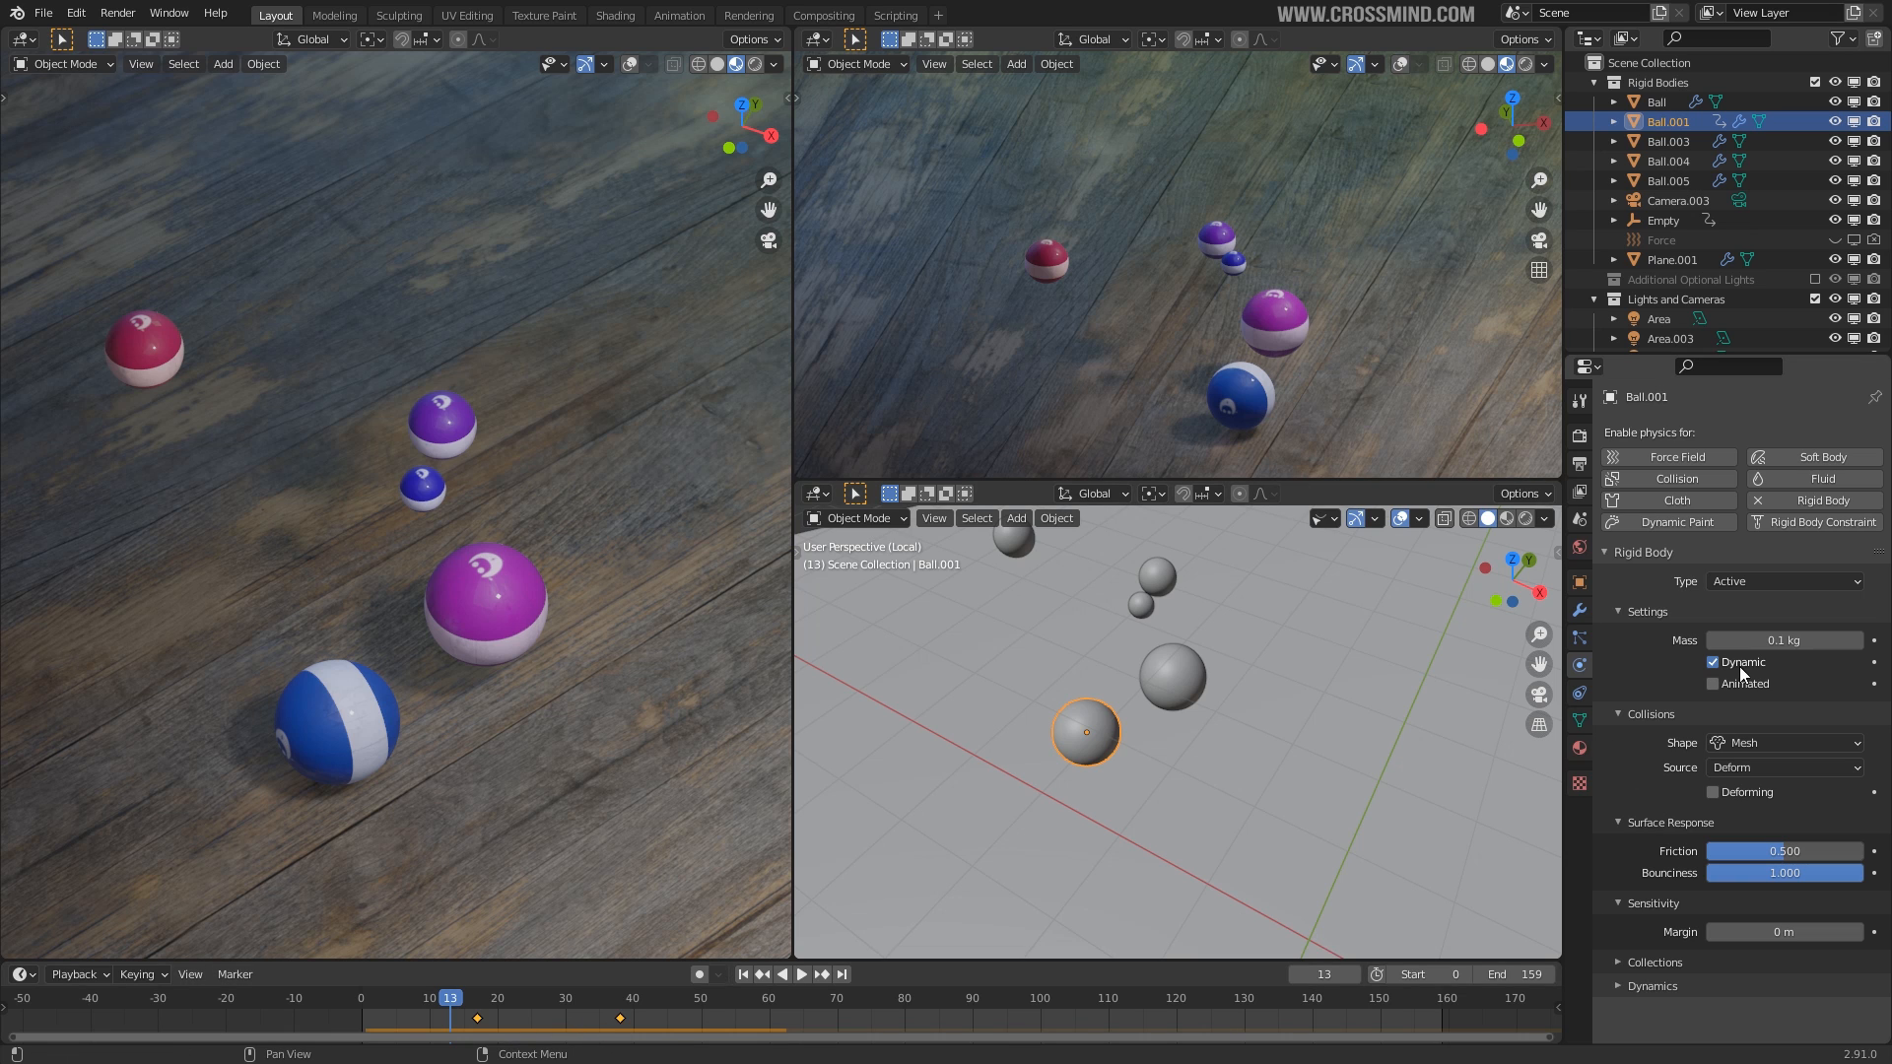
Enable Animated on Ball.001's rigid body and replay the simulation to see it strike Ball.003.
left_click(1712, 684)
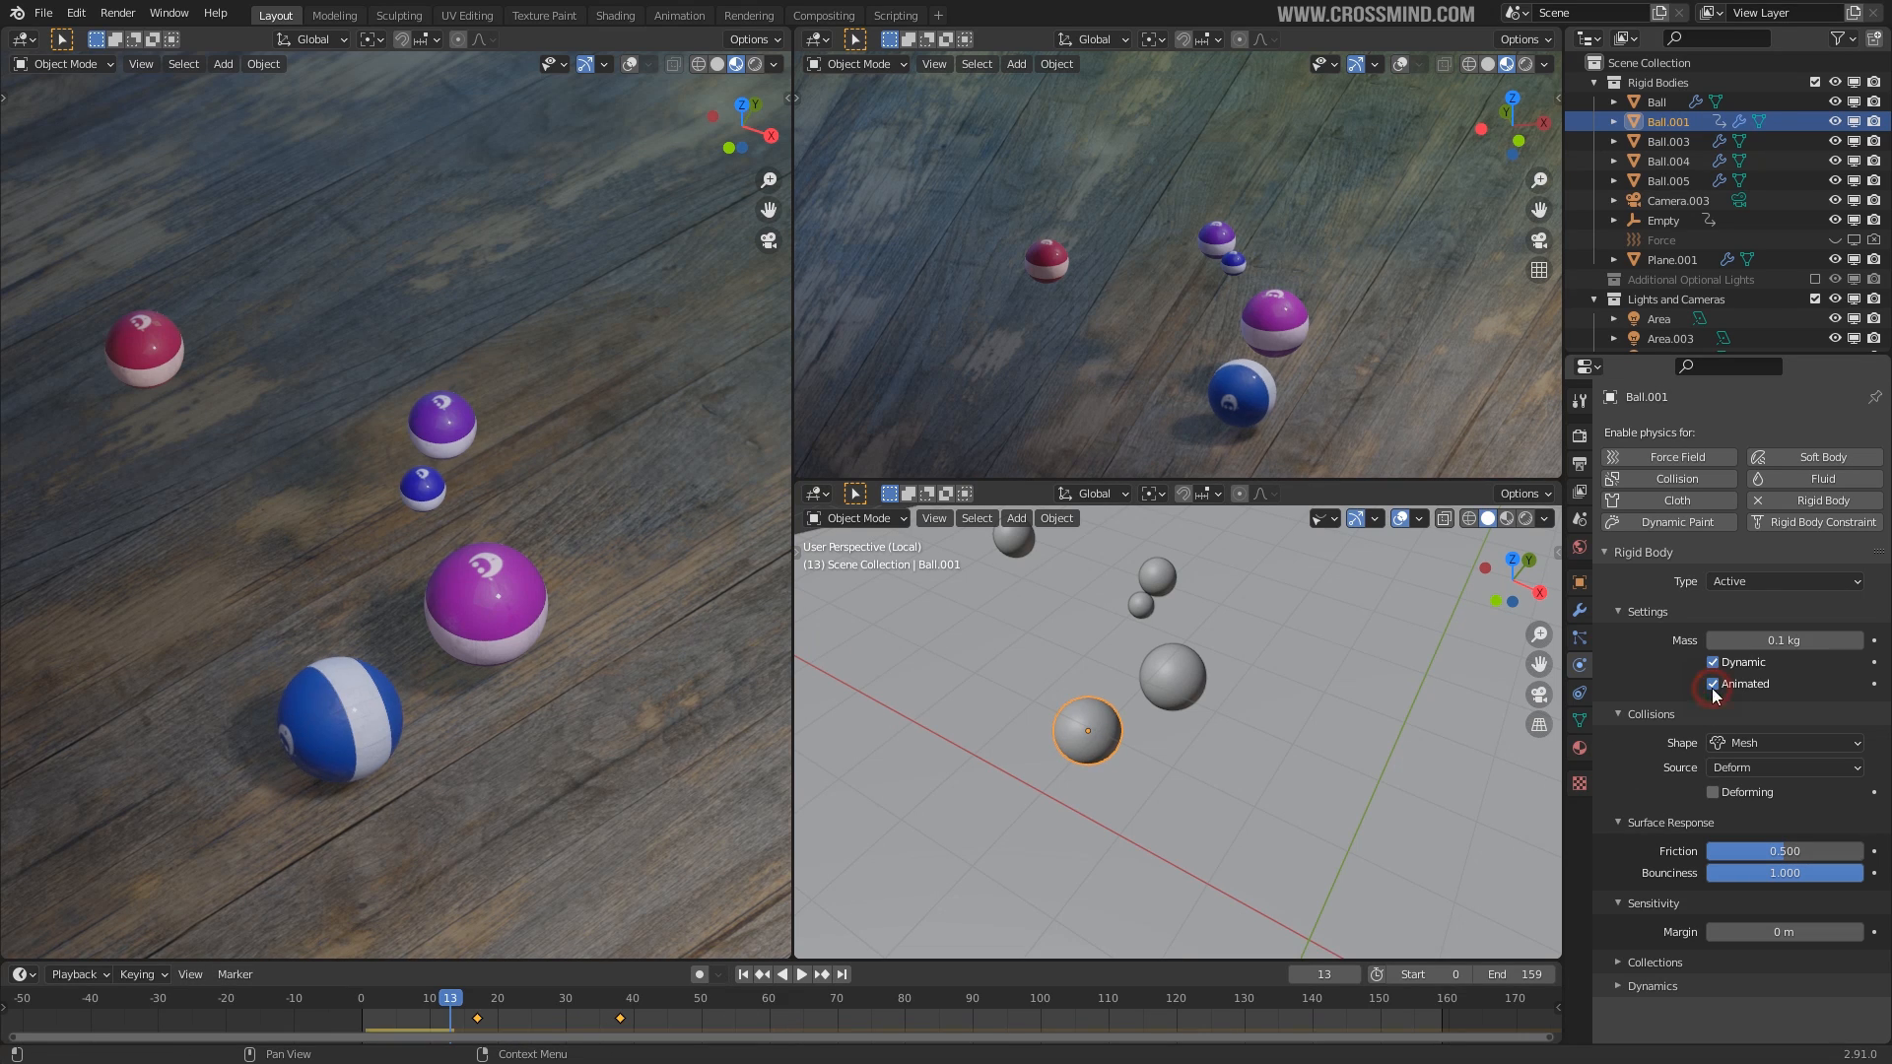
left_click(743, 974)
key("space")
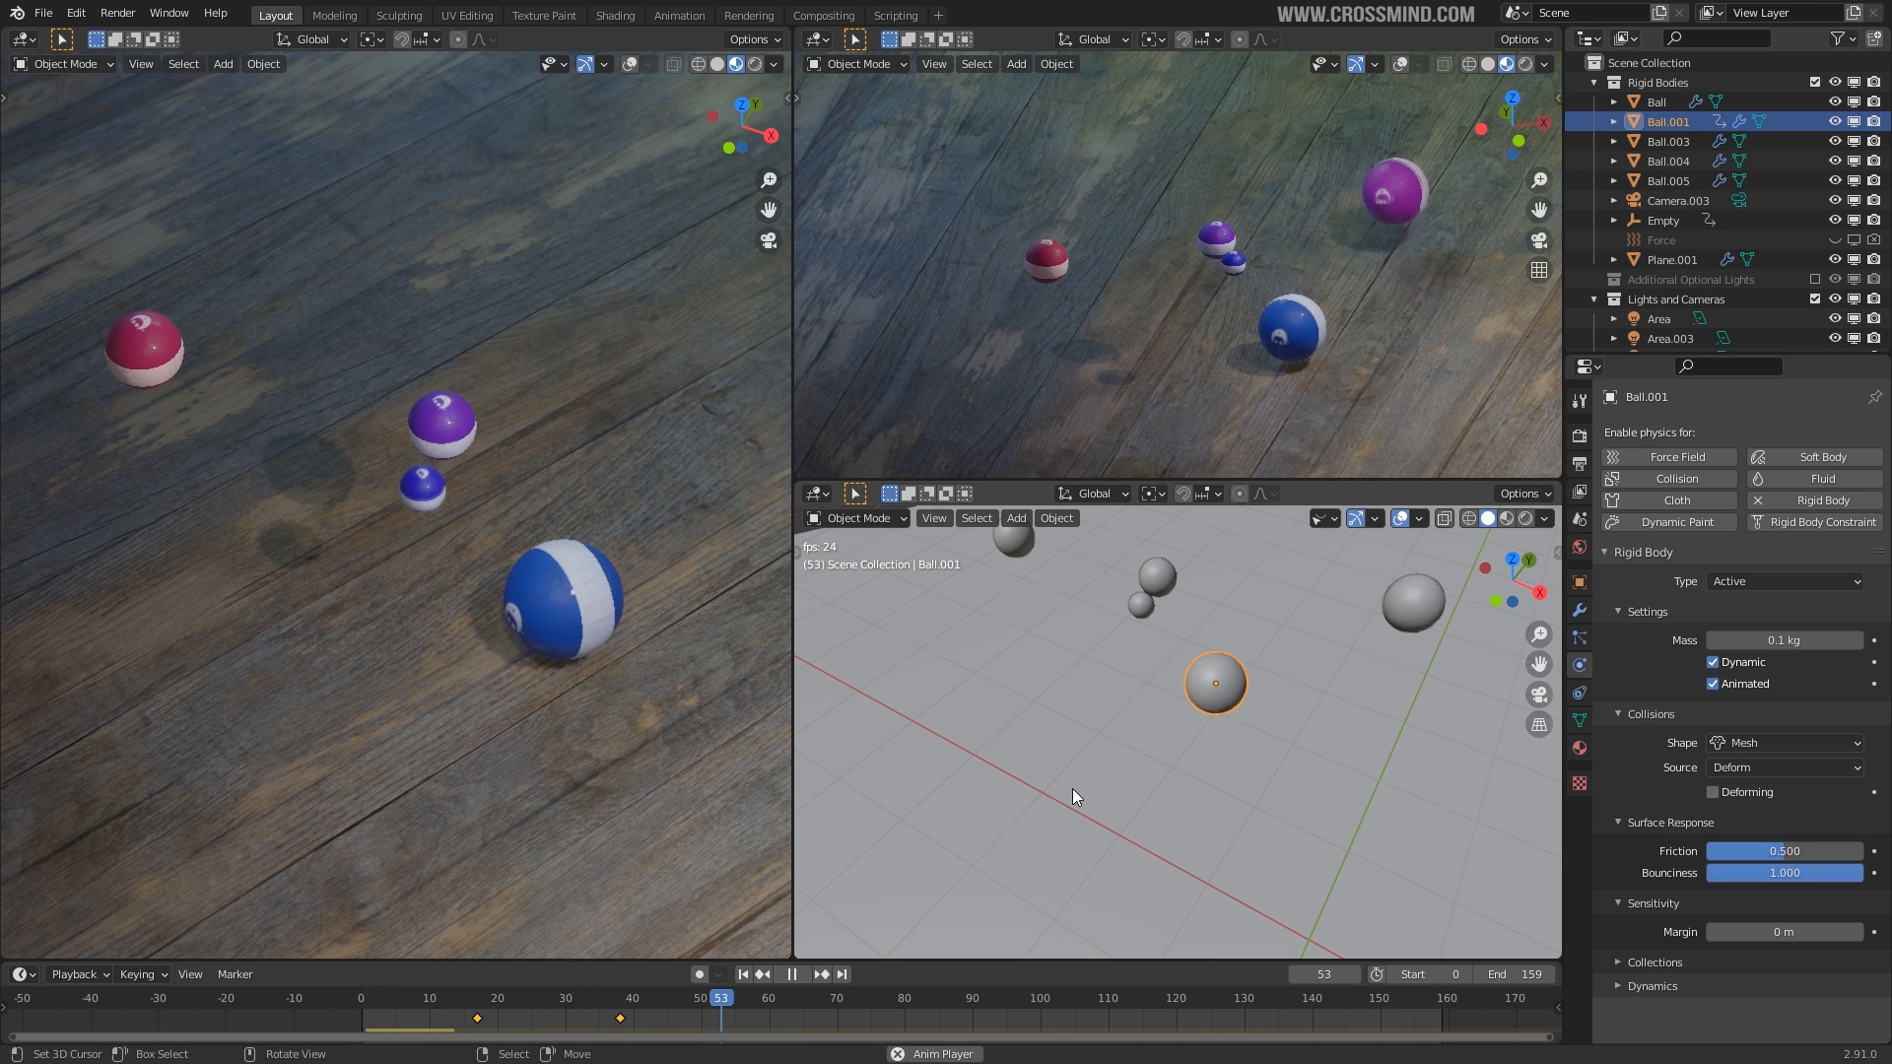
scroll(1251, 703, "down", 3)
left_click_drag(1261, 699, 1127, 743, "shift")
scroll(1127, 743, "up", 2)
left_click(744, 974)
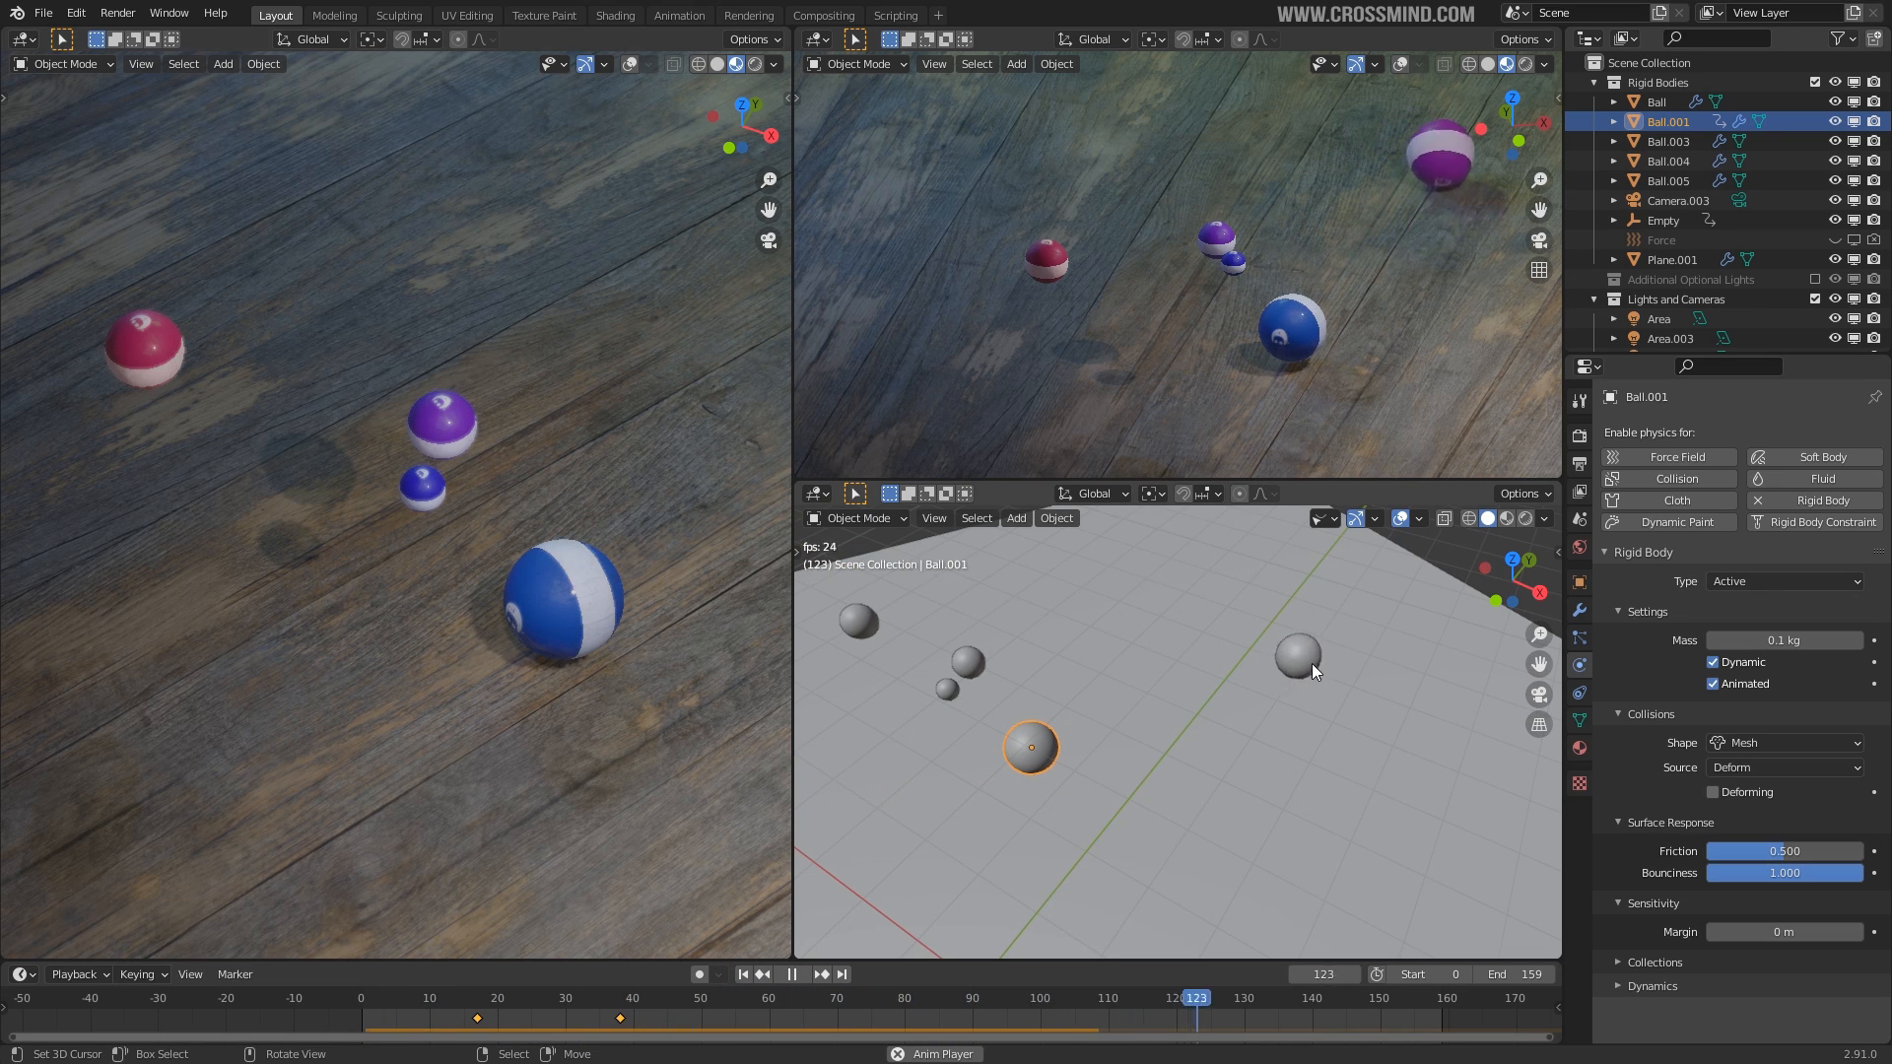
Delete Ball.001 and play the simulation with Ball.003 selected to check its Dynamic setting.
key("space")
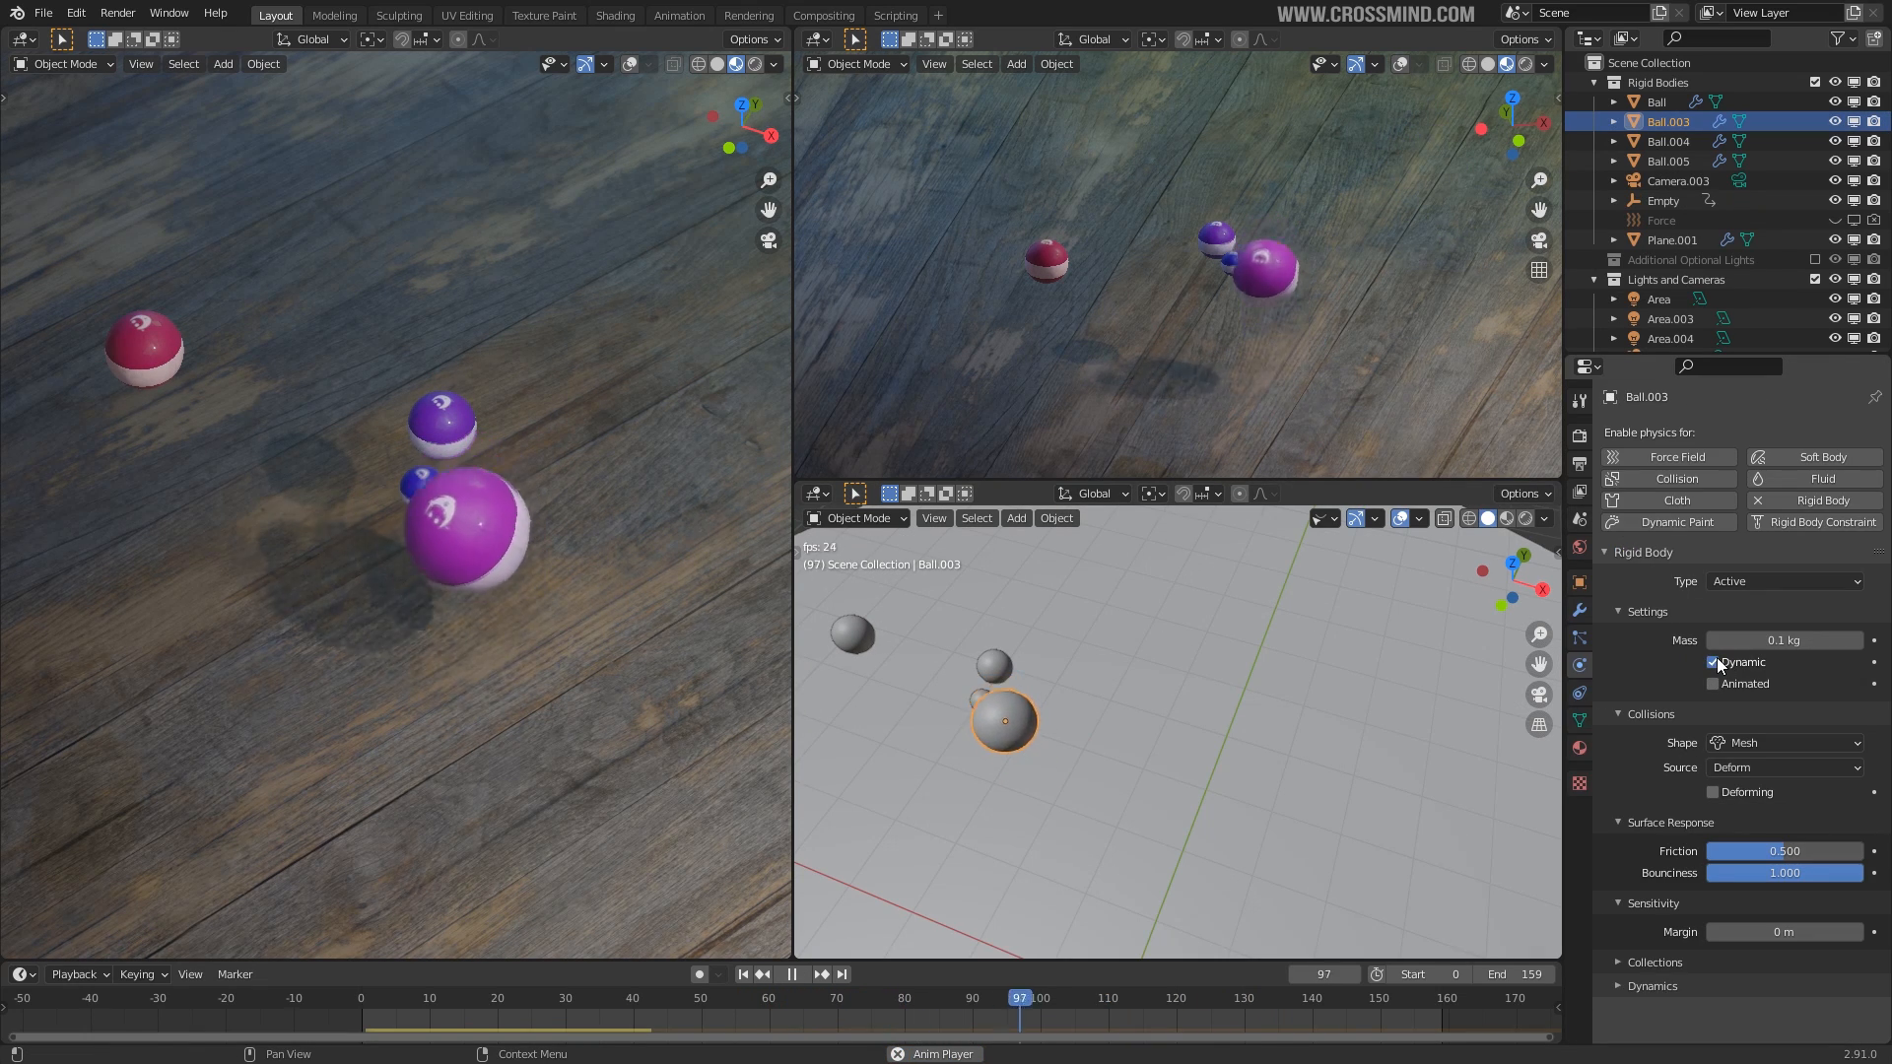
key("space")
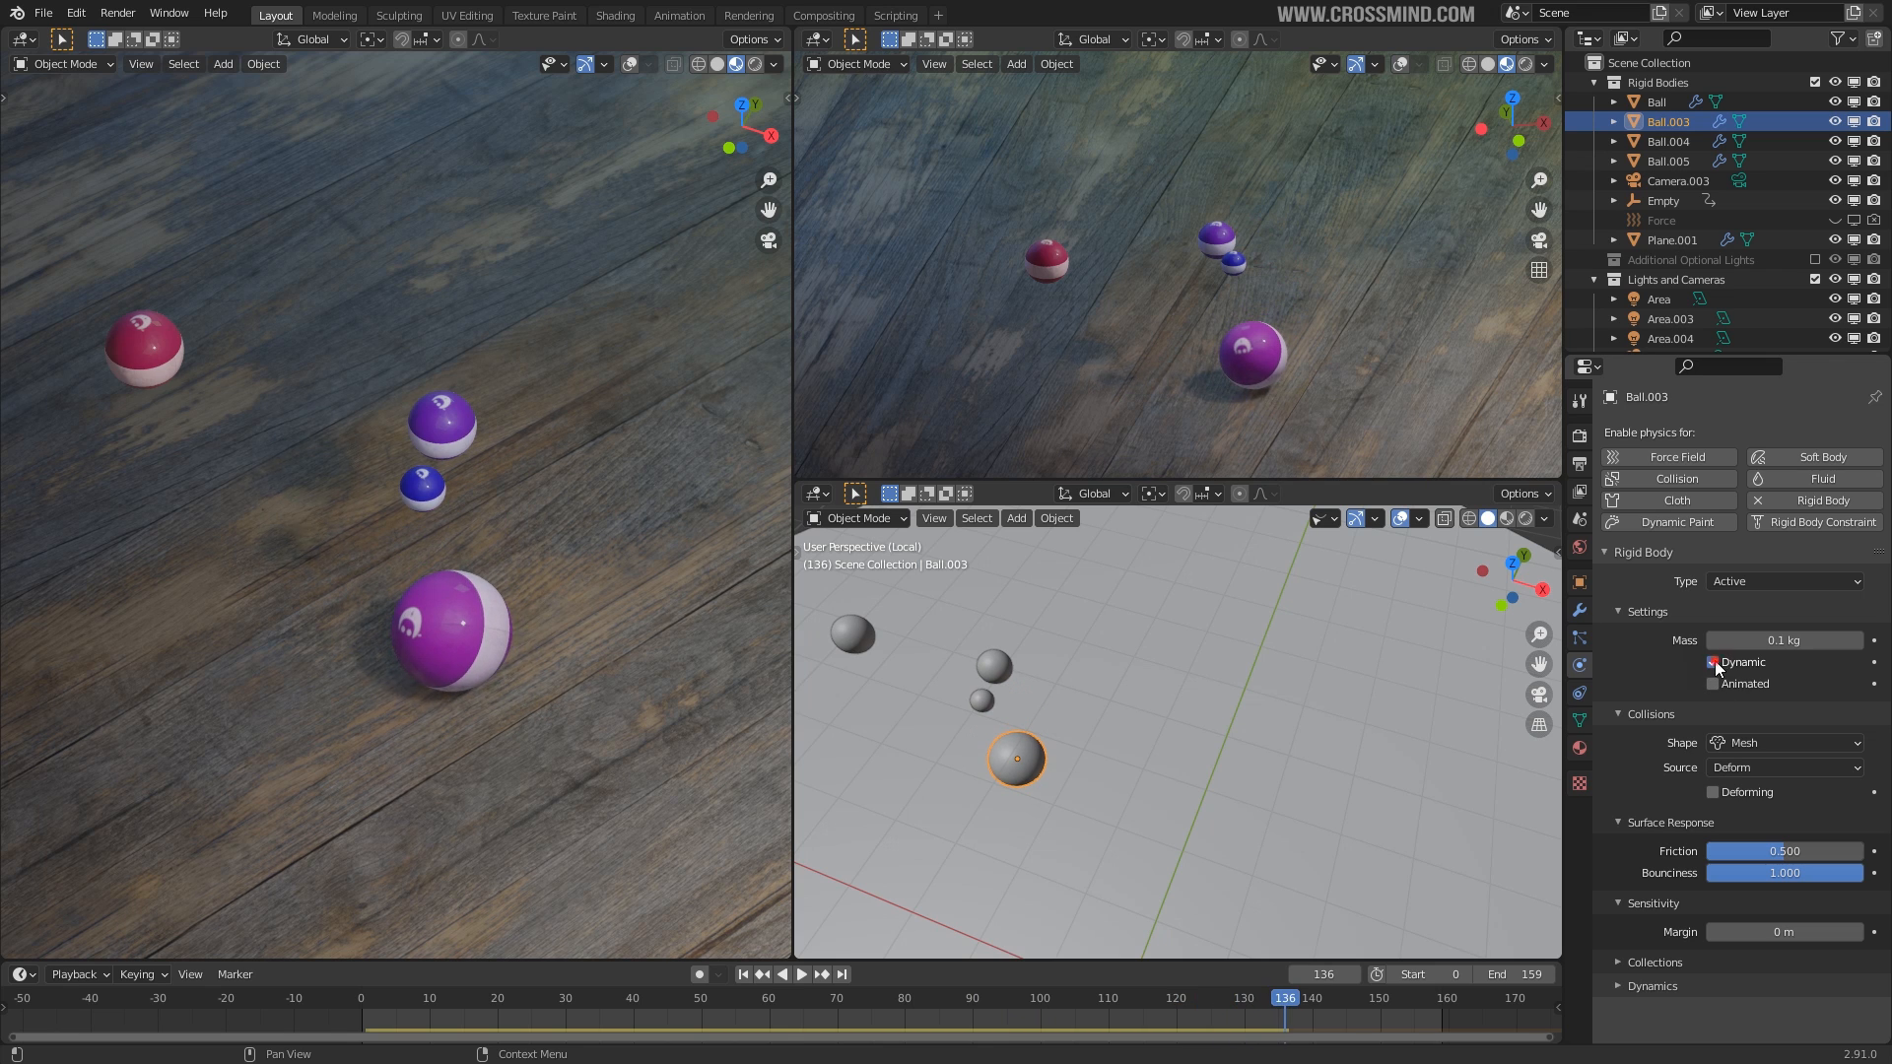
key("space")
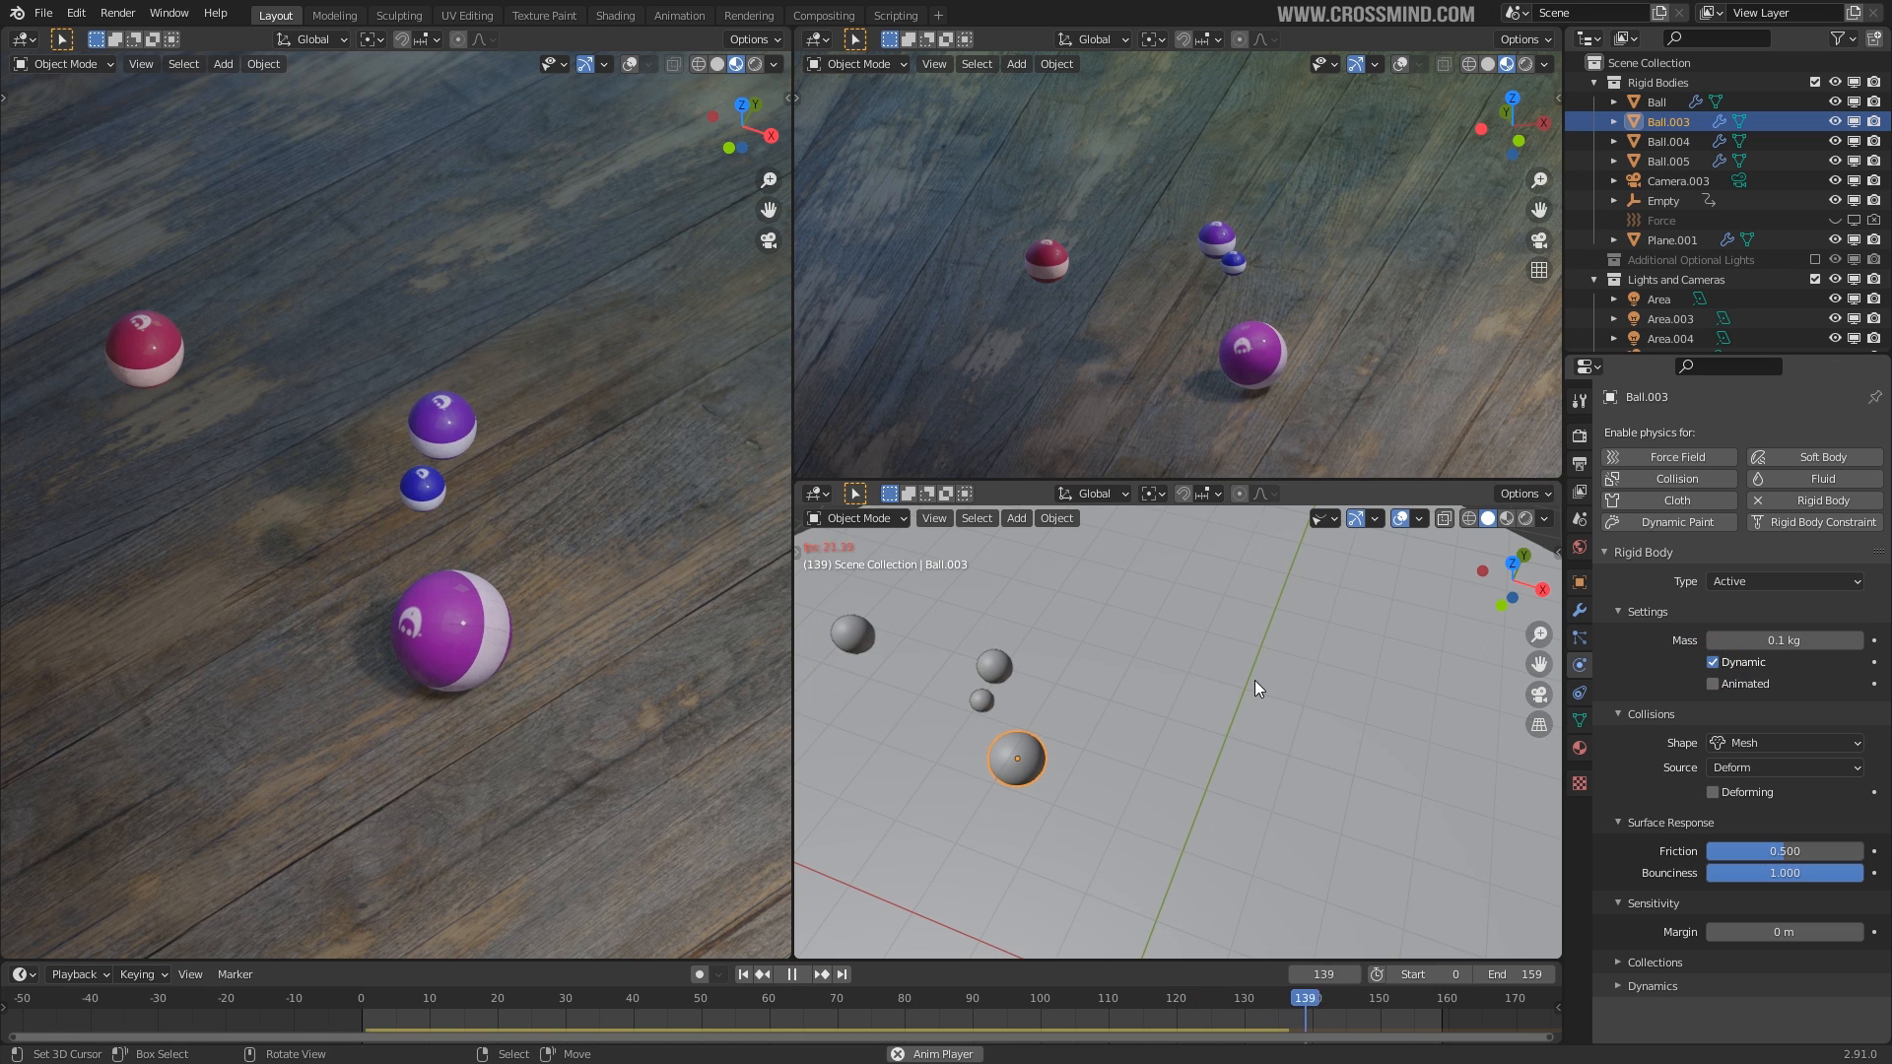
key("space")
key("space")
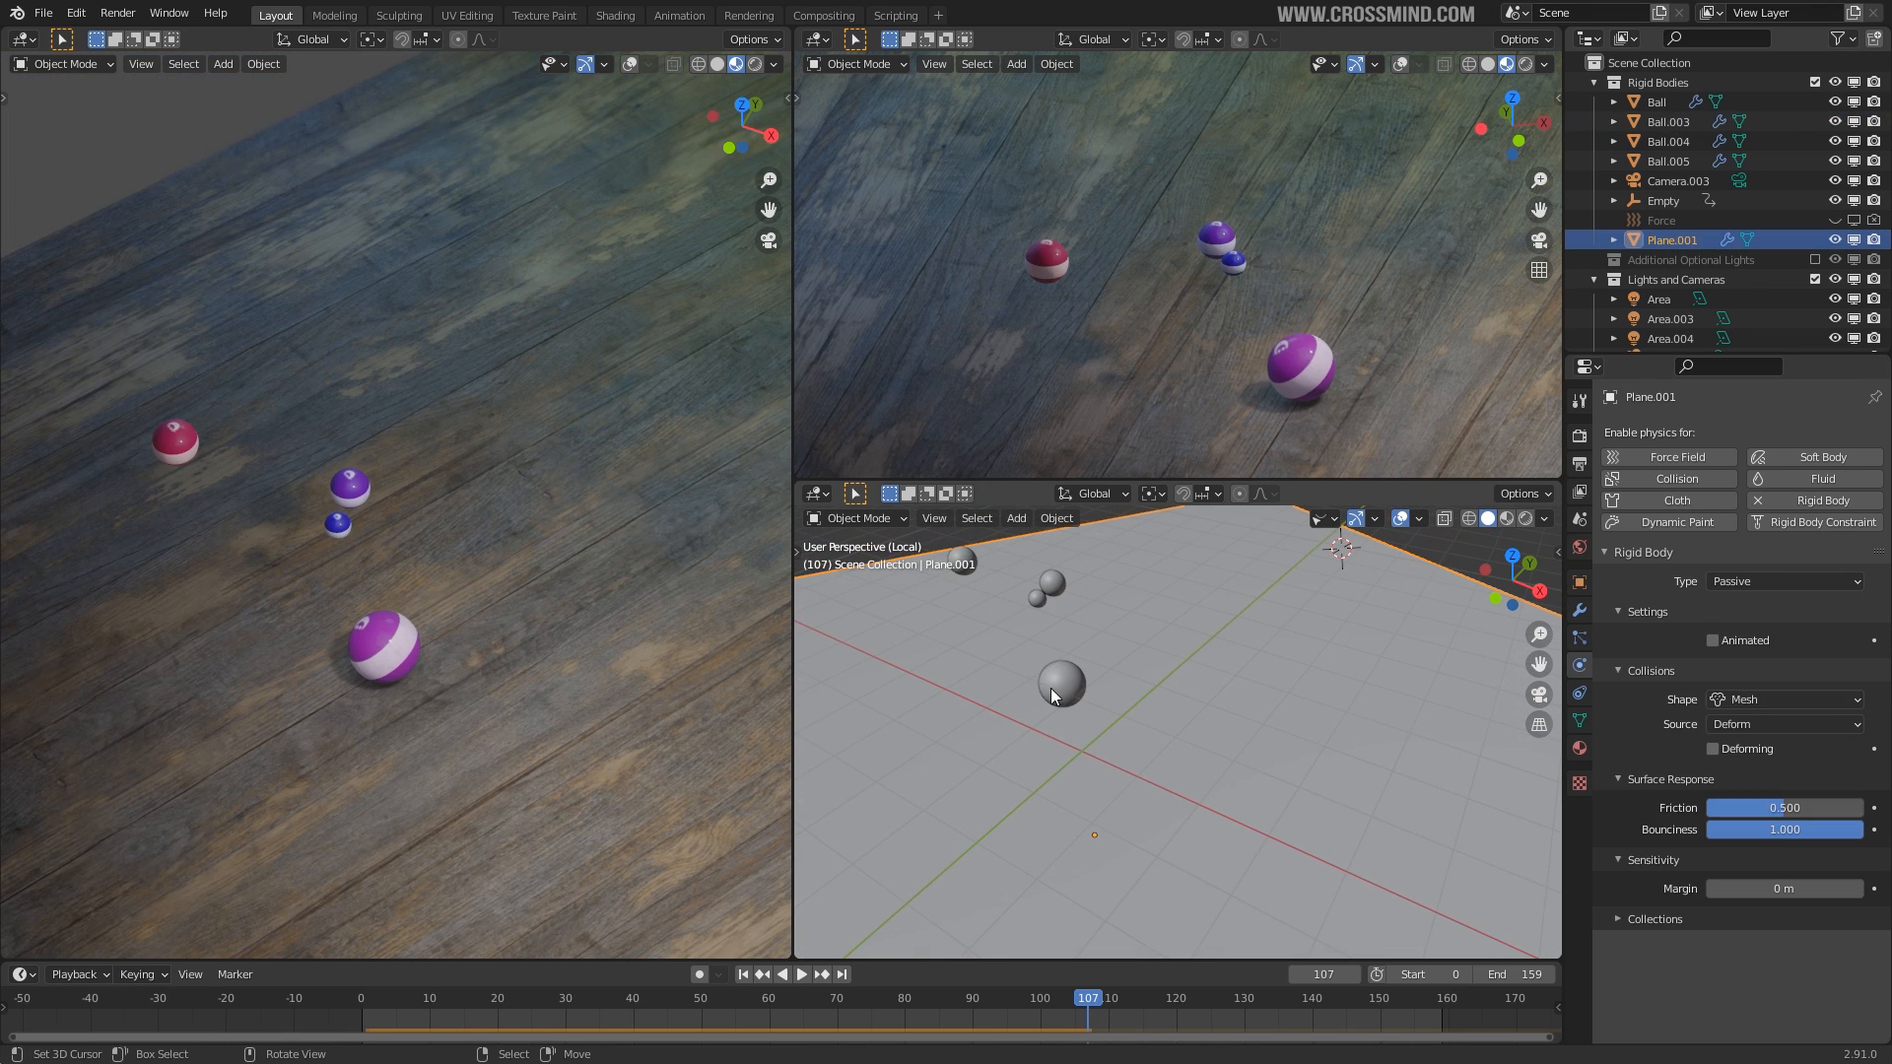
Select Ball.003 and list the available collision shapes of its rigid body.
left_click(1050, 688)
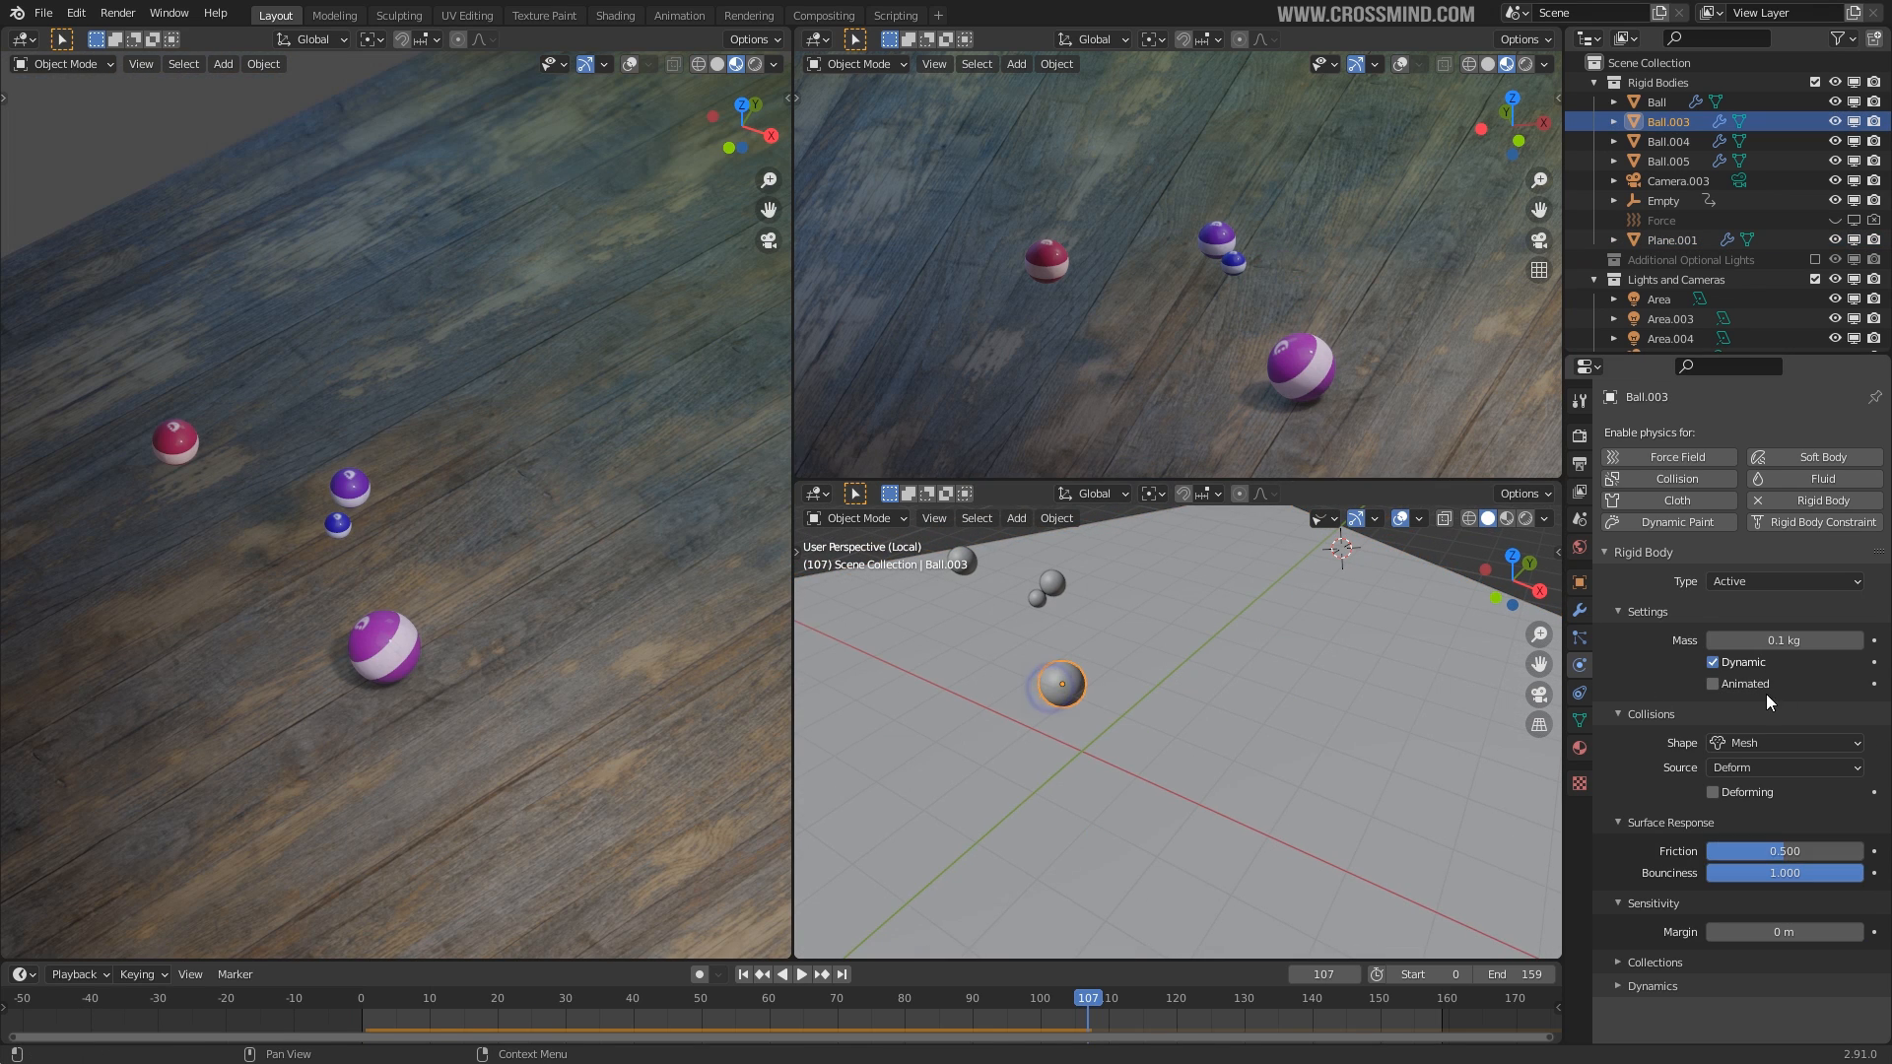
left_click(1761, 743)
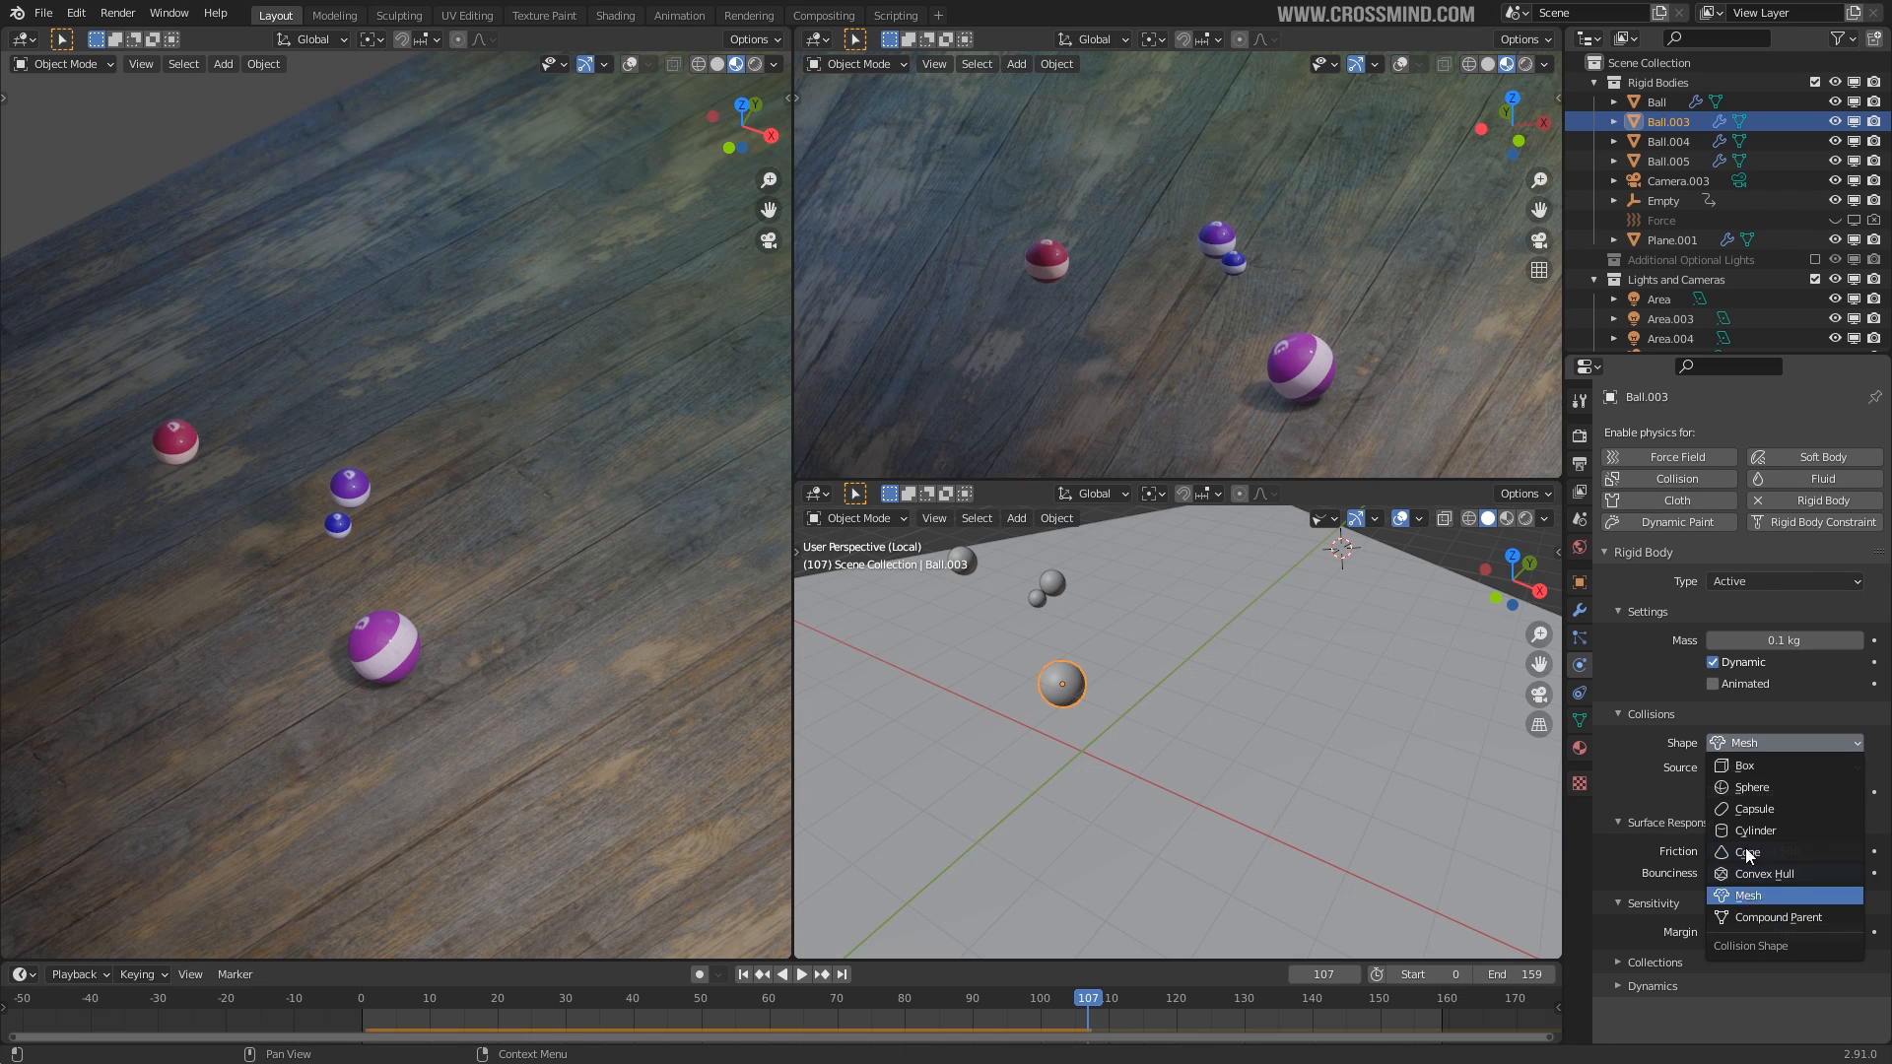
Add a Monkey mesh at the 3D cursor on the floor.
middle_click_drag(1143, 719, 1176, 682)
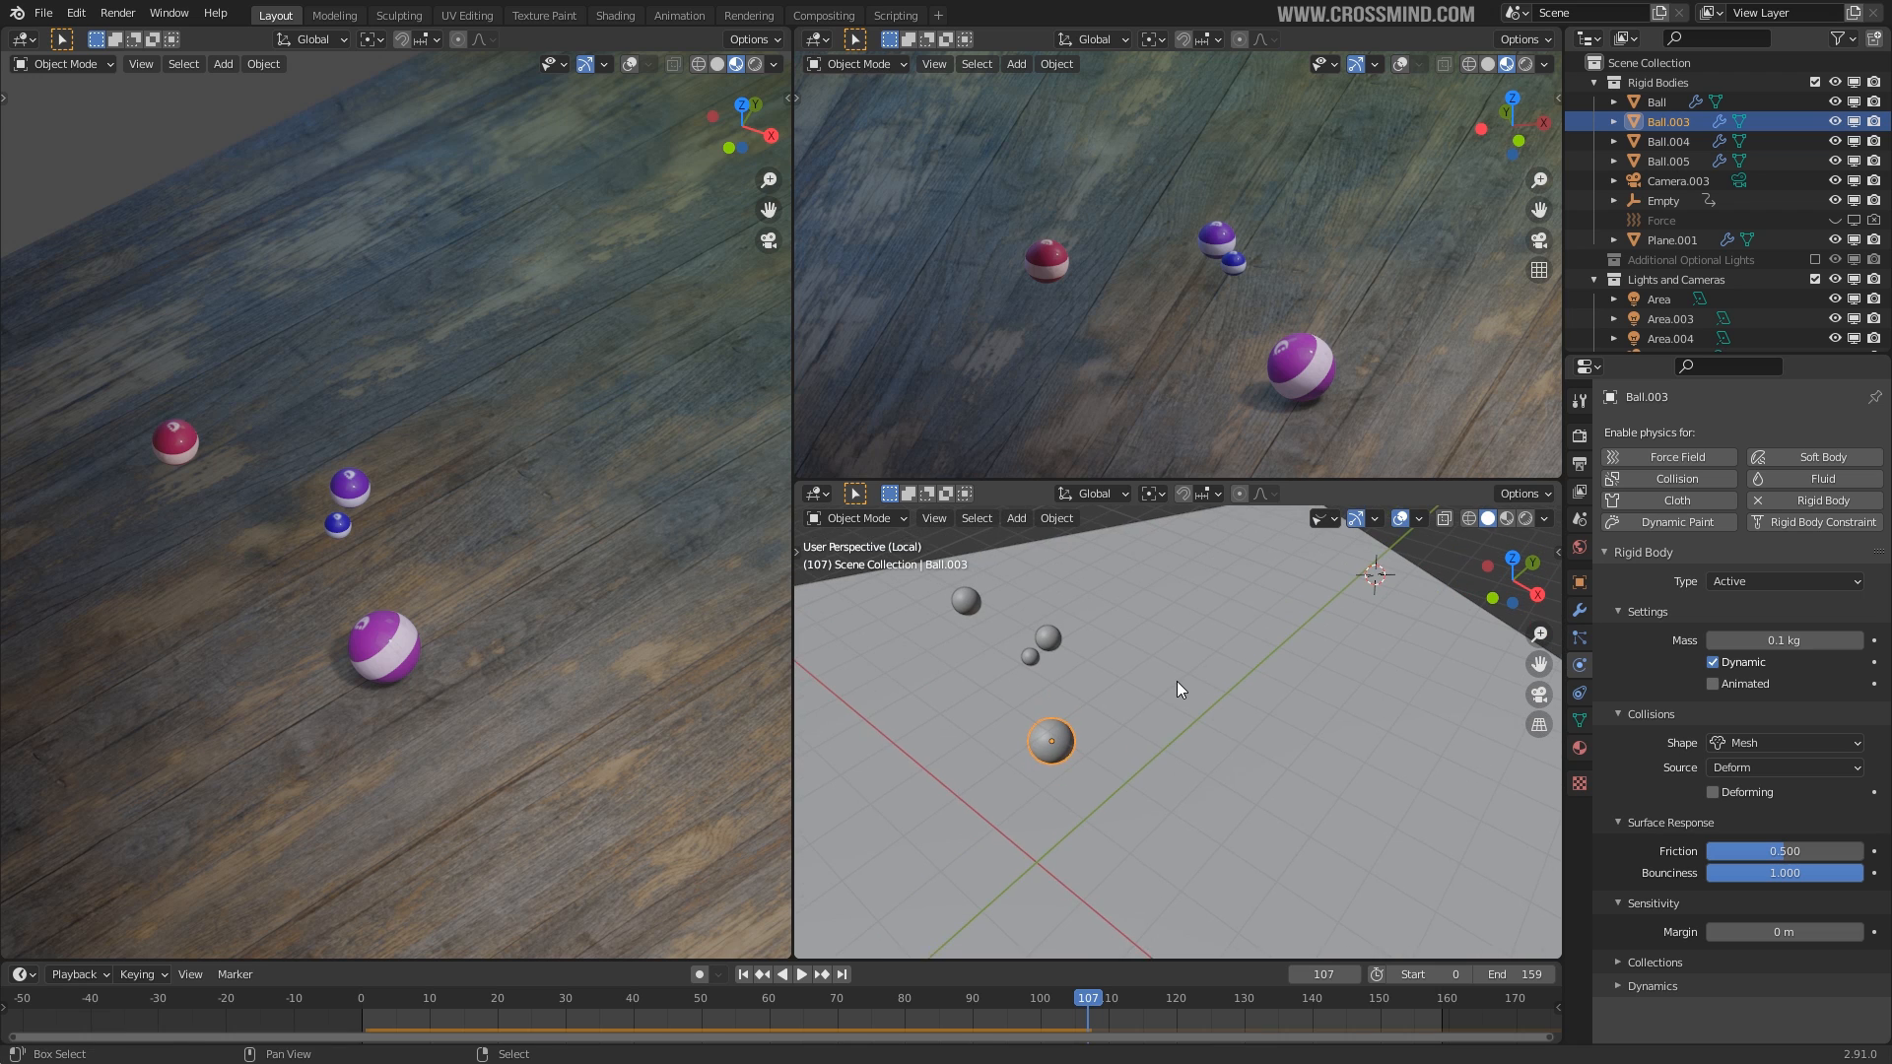
key("shift+a")
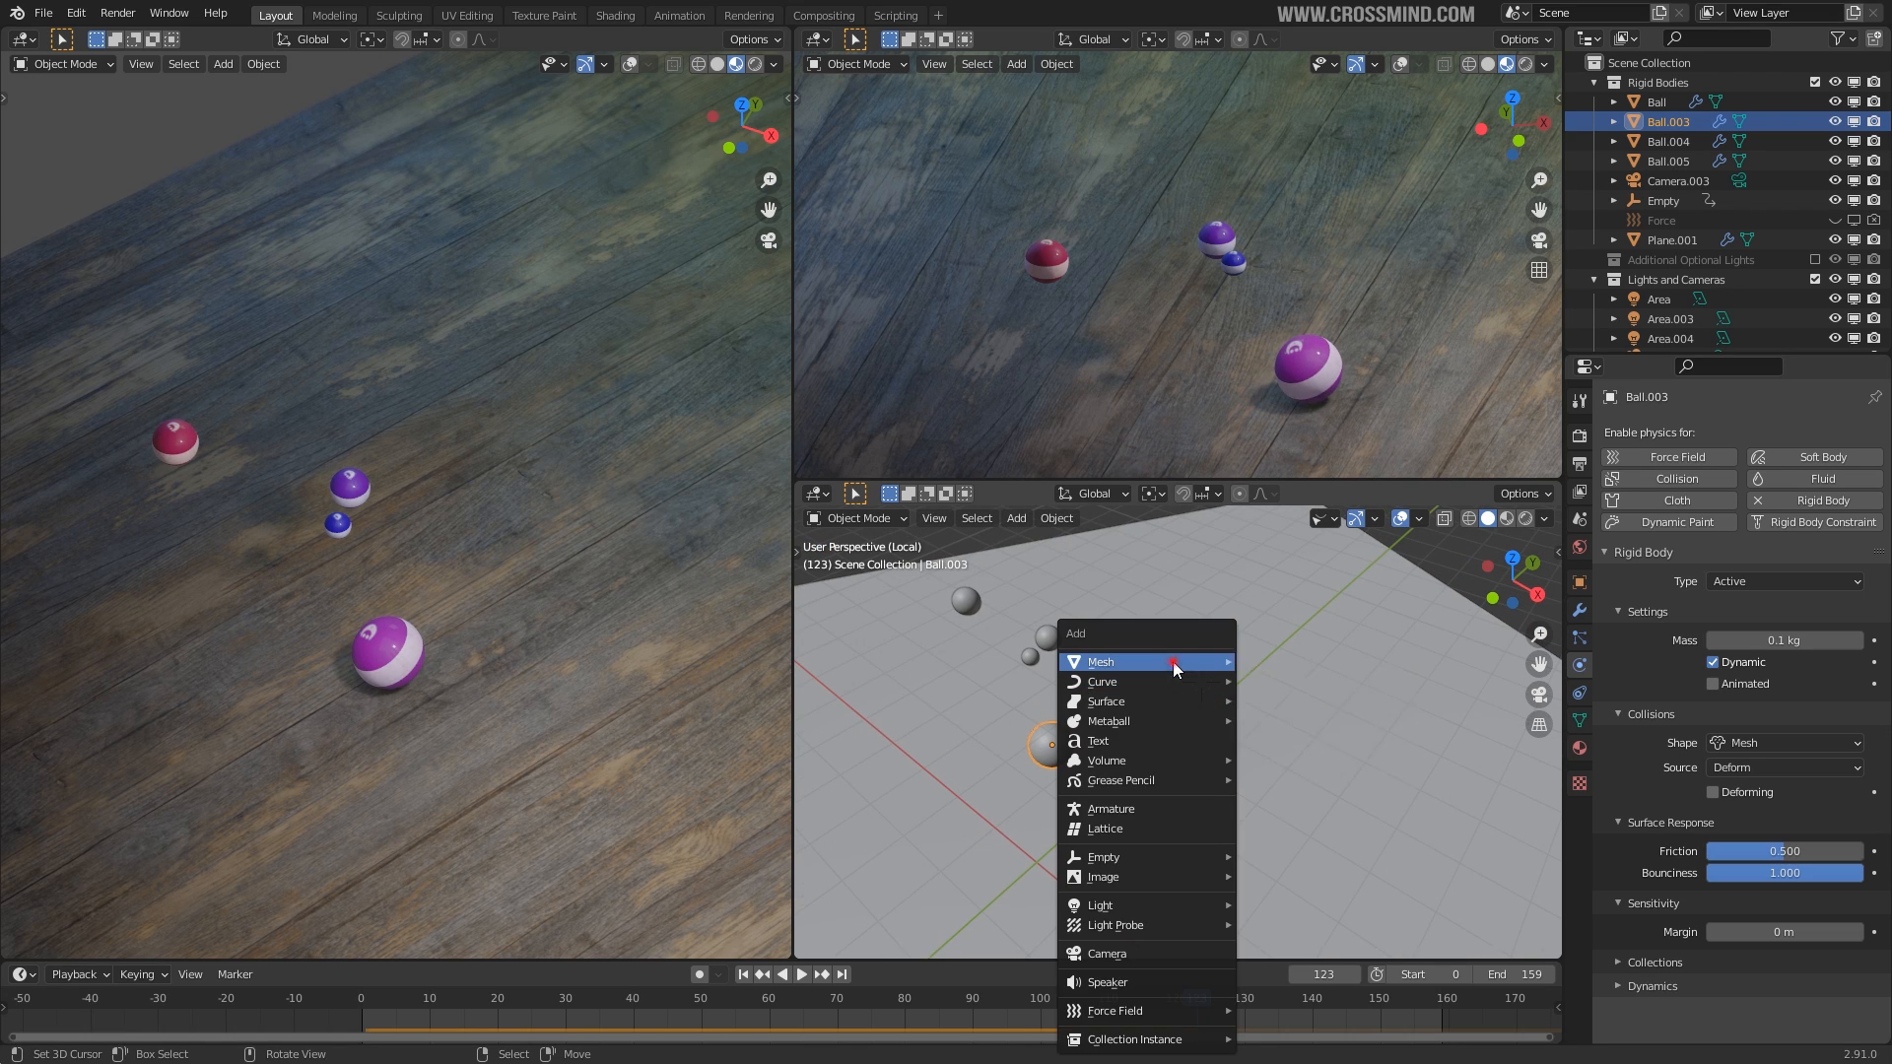
mouse_move(1173, 660)
left_click(1302, 847)
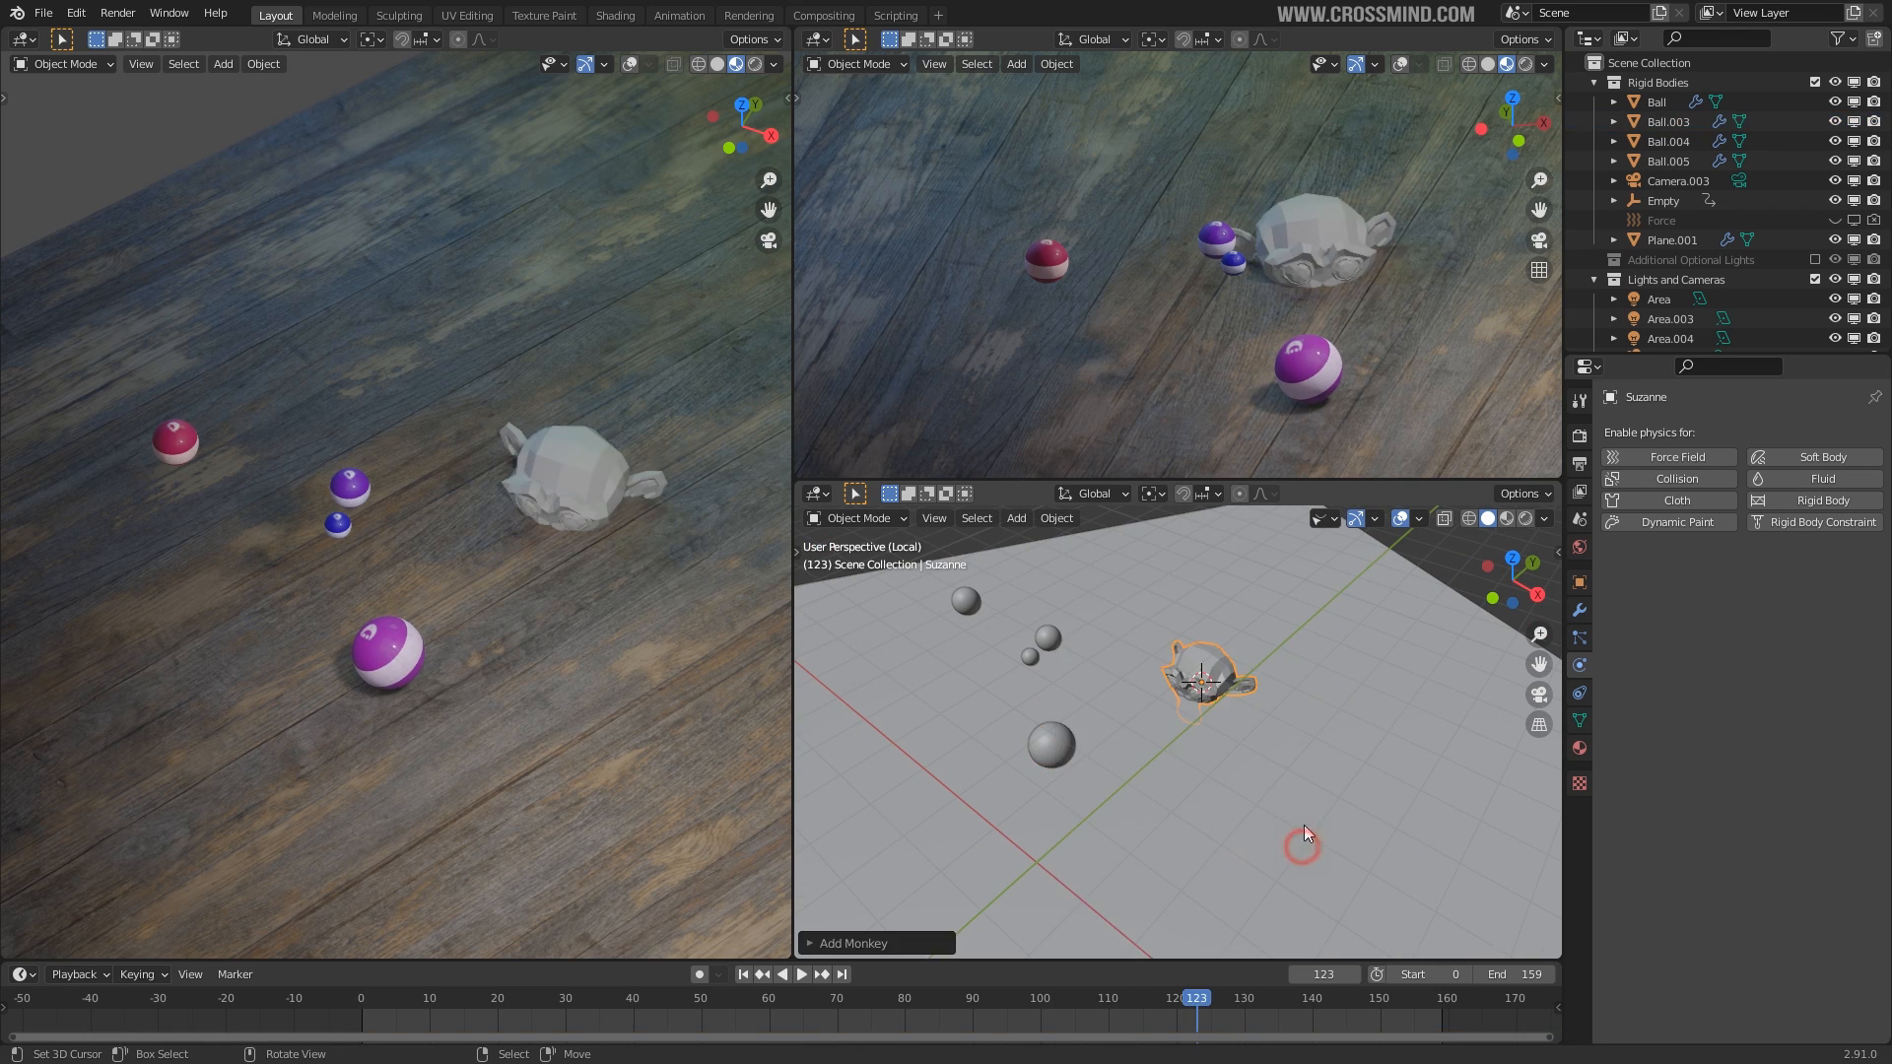
Raise the monkey above the floor along Z and enable rigid body physics on it.
middle_click_drag(1312, 832, 1245, 724)
key("g")
key("z")
left_click(1265, 594)
middle_click_drag(1265, 594, 1263, 702, "shift")
scroll(1257, 672, "up", 3)
left_click(1823, 500)
Play the simulation from frame 0 and examine how the monkey lands on the floor.
left_click(742, 974)
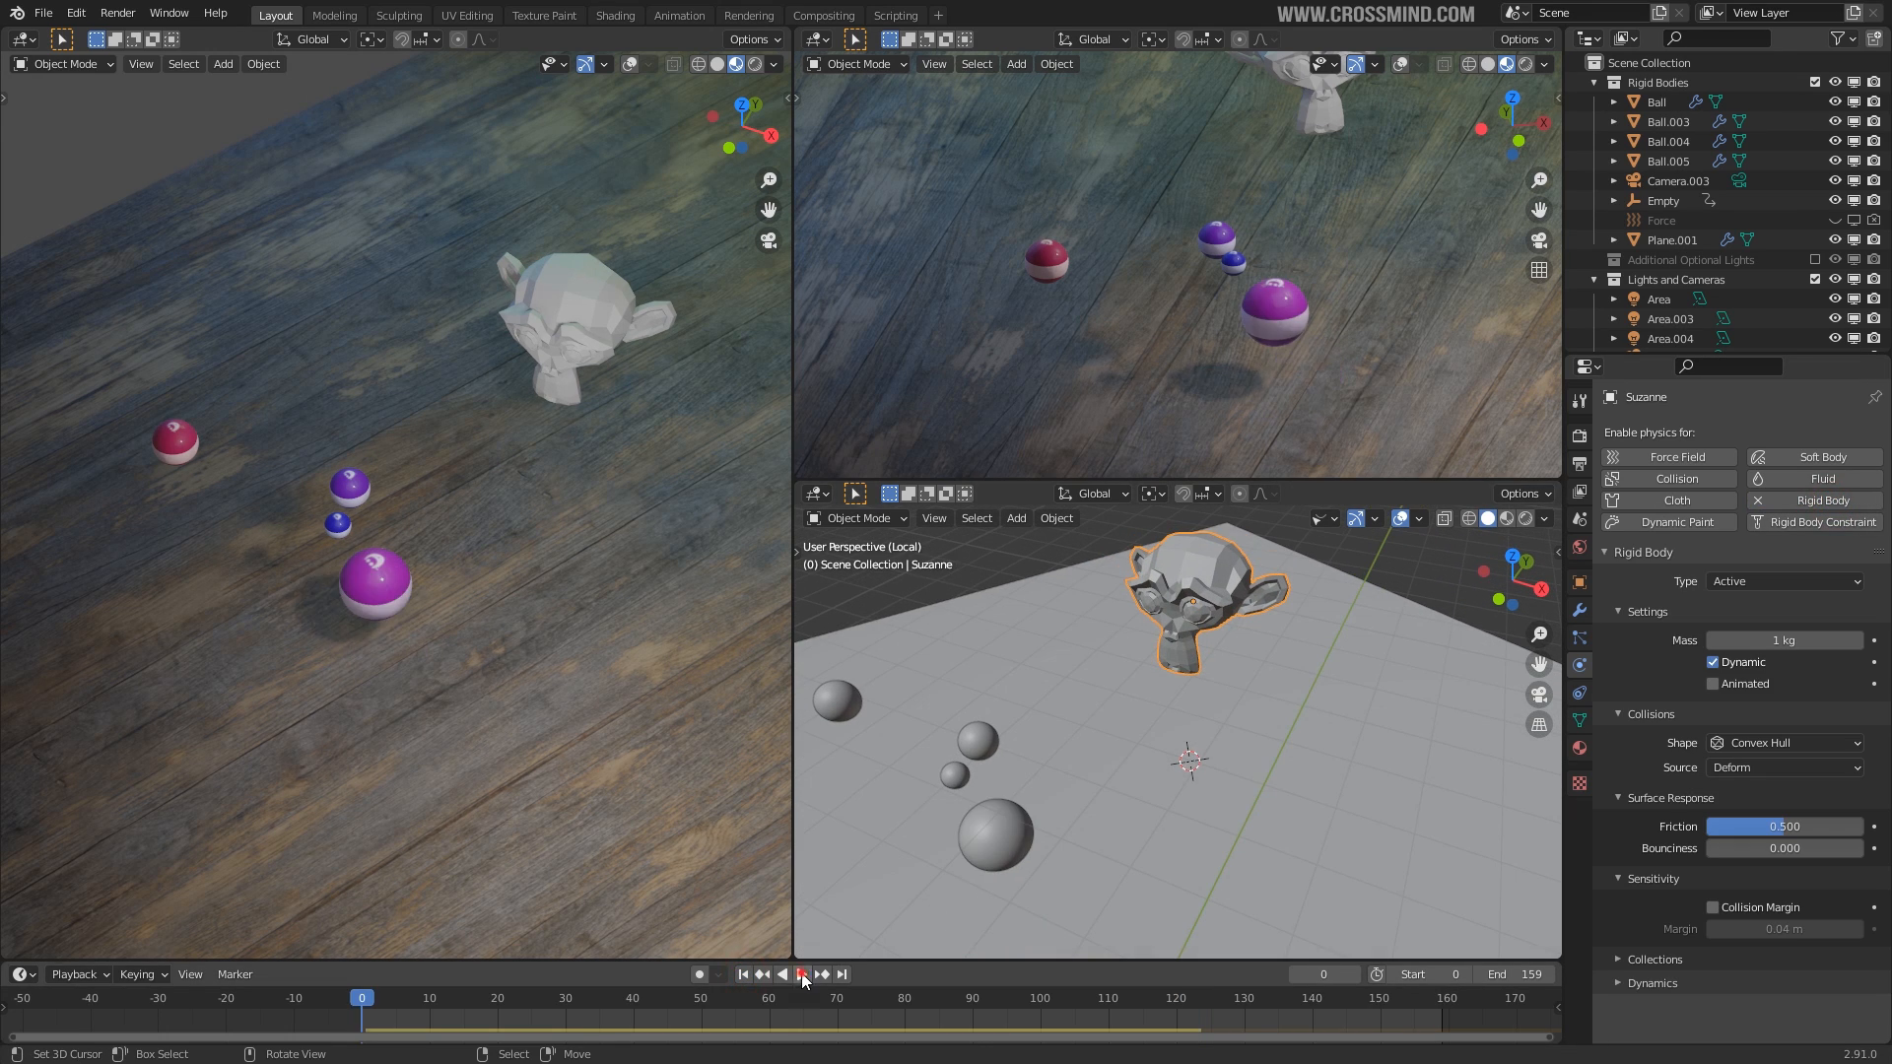
left_click(801, 973)
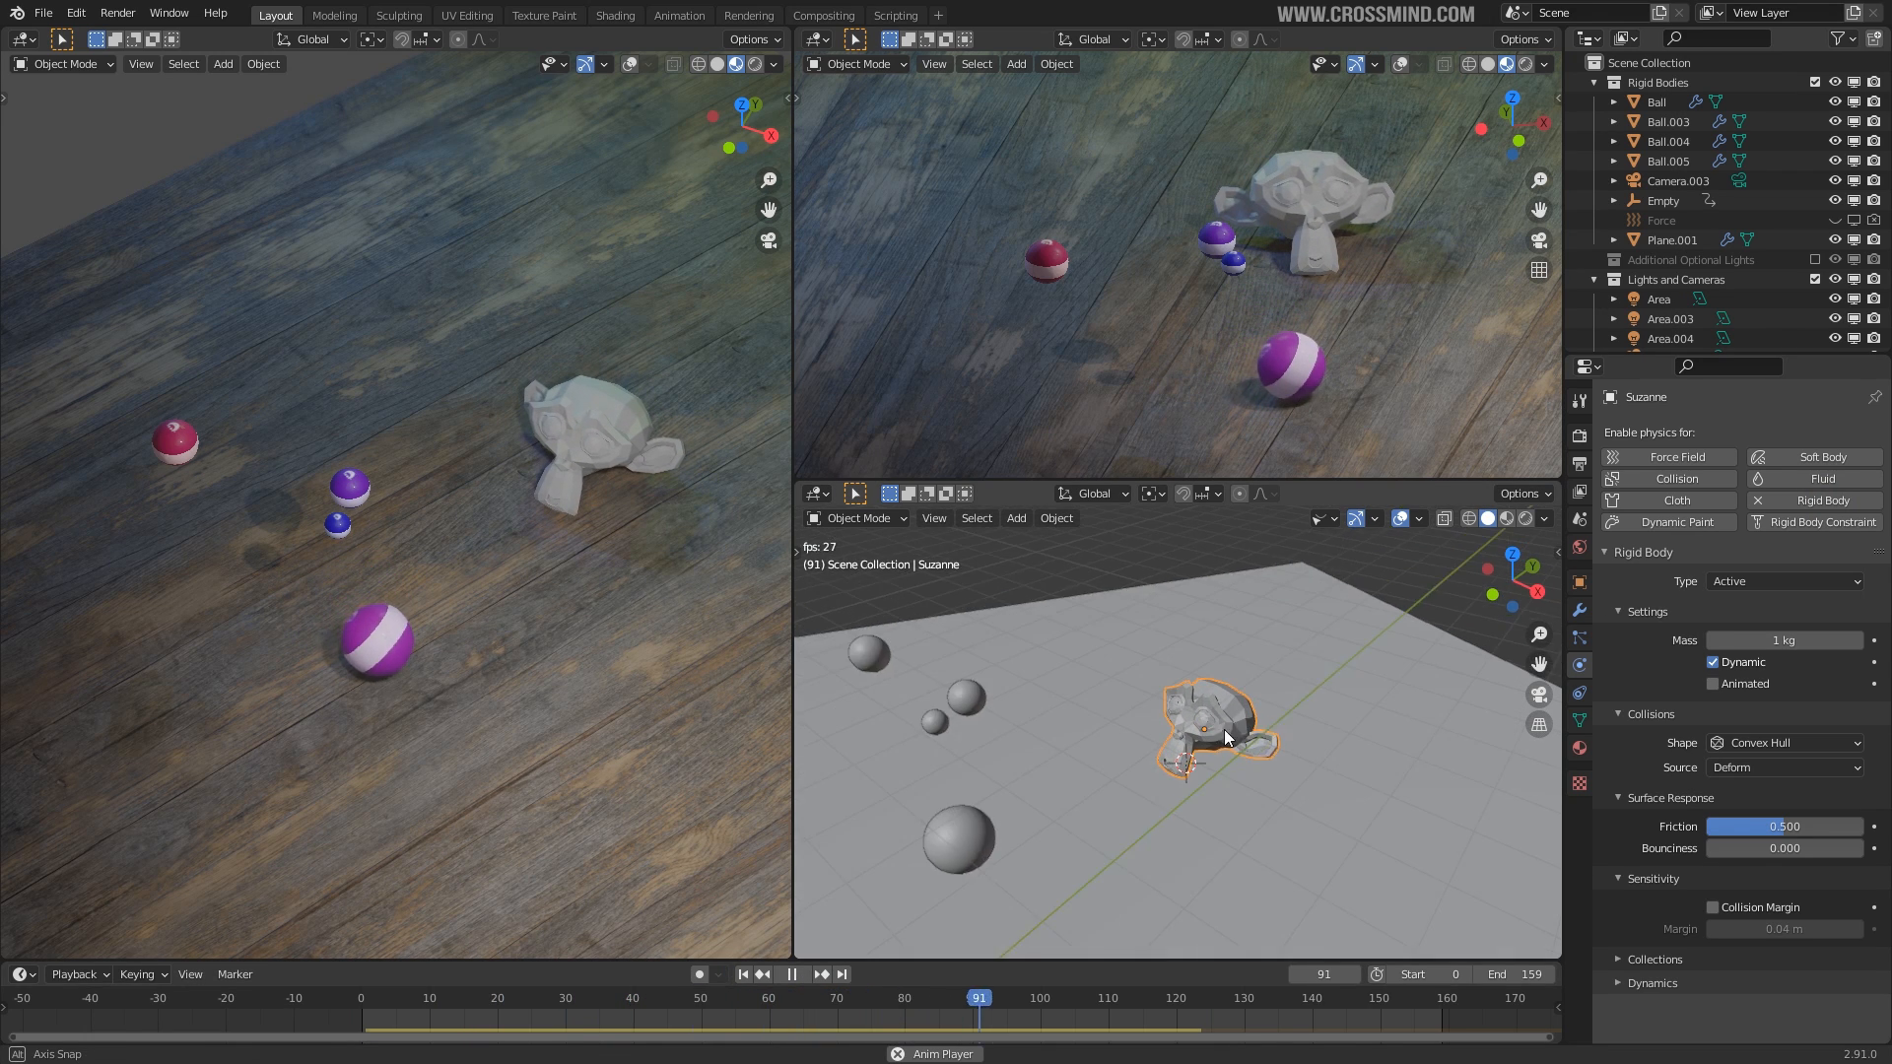
key("KP_Divide")
key("space")
key("KP_Divide")
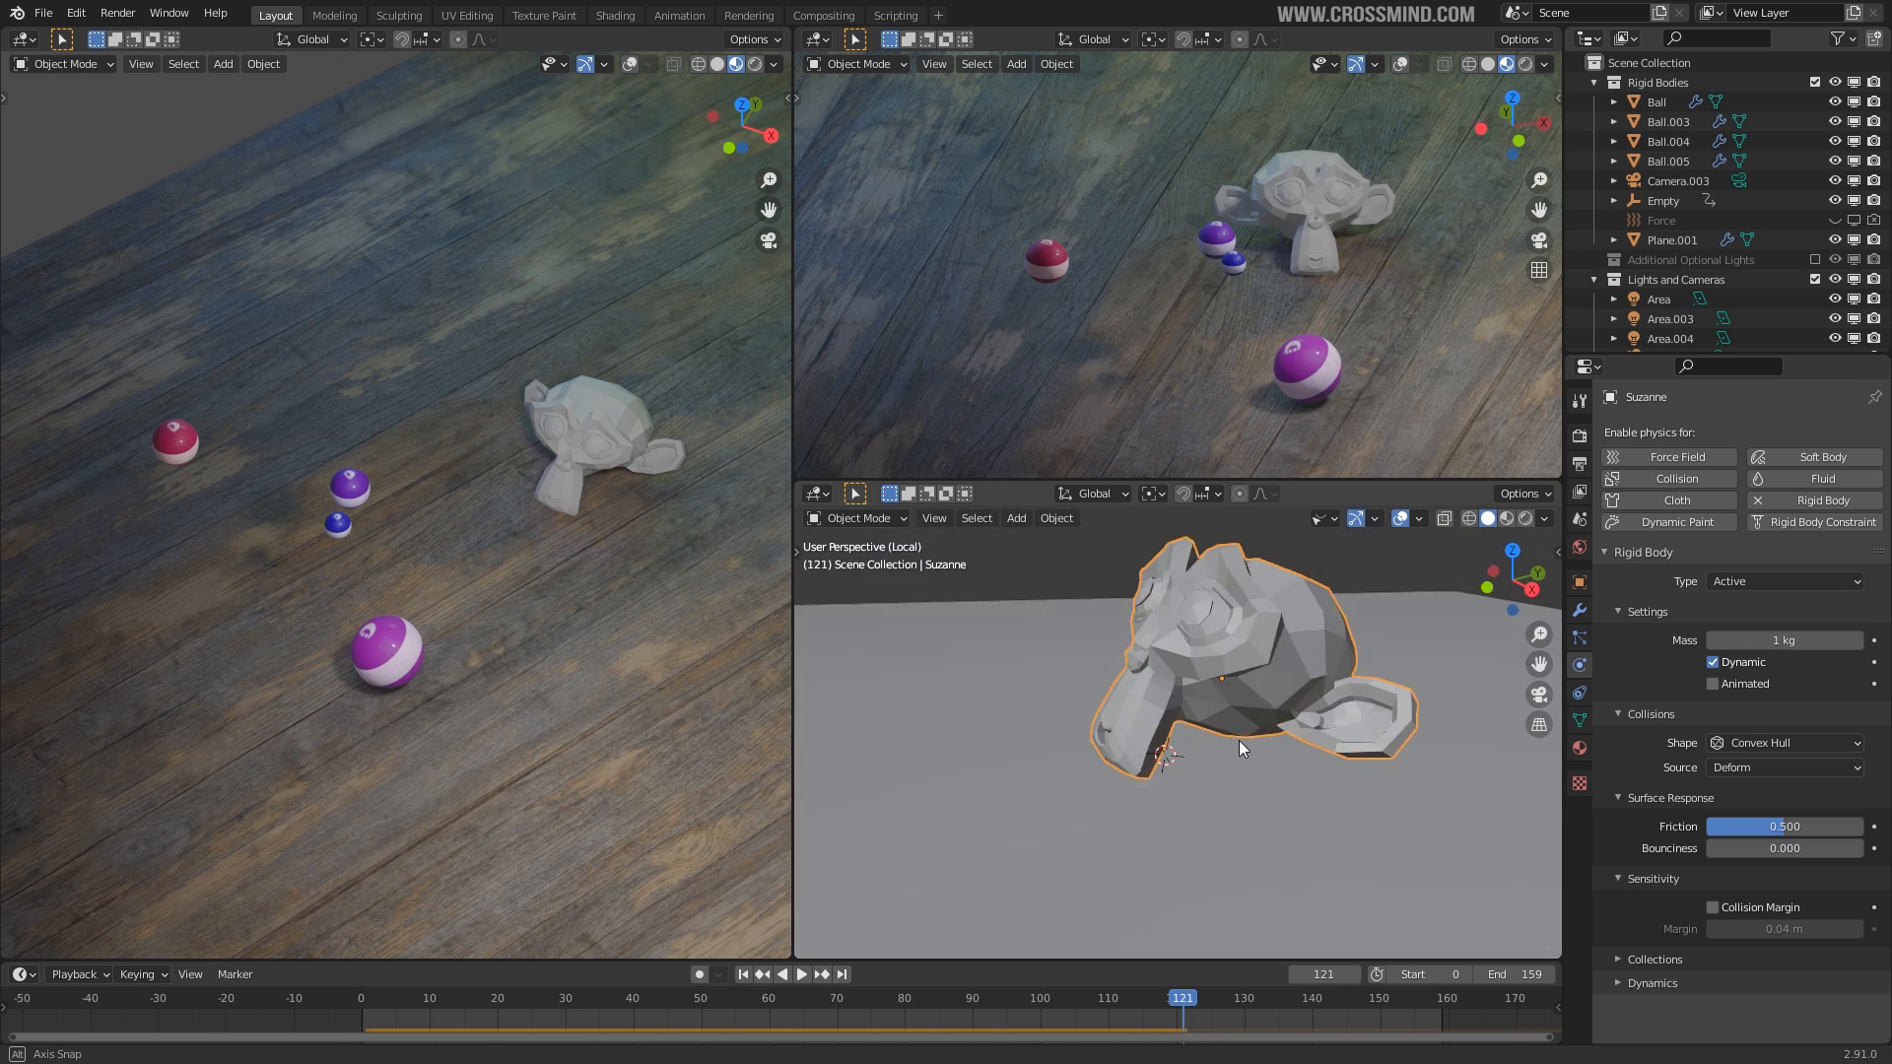
key("space")
key("space")
key("ctrl+s")
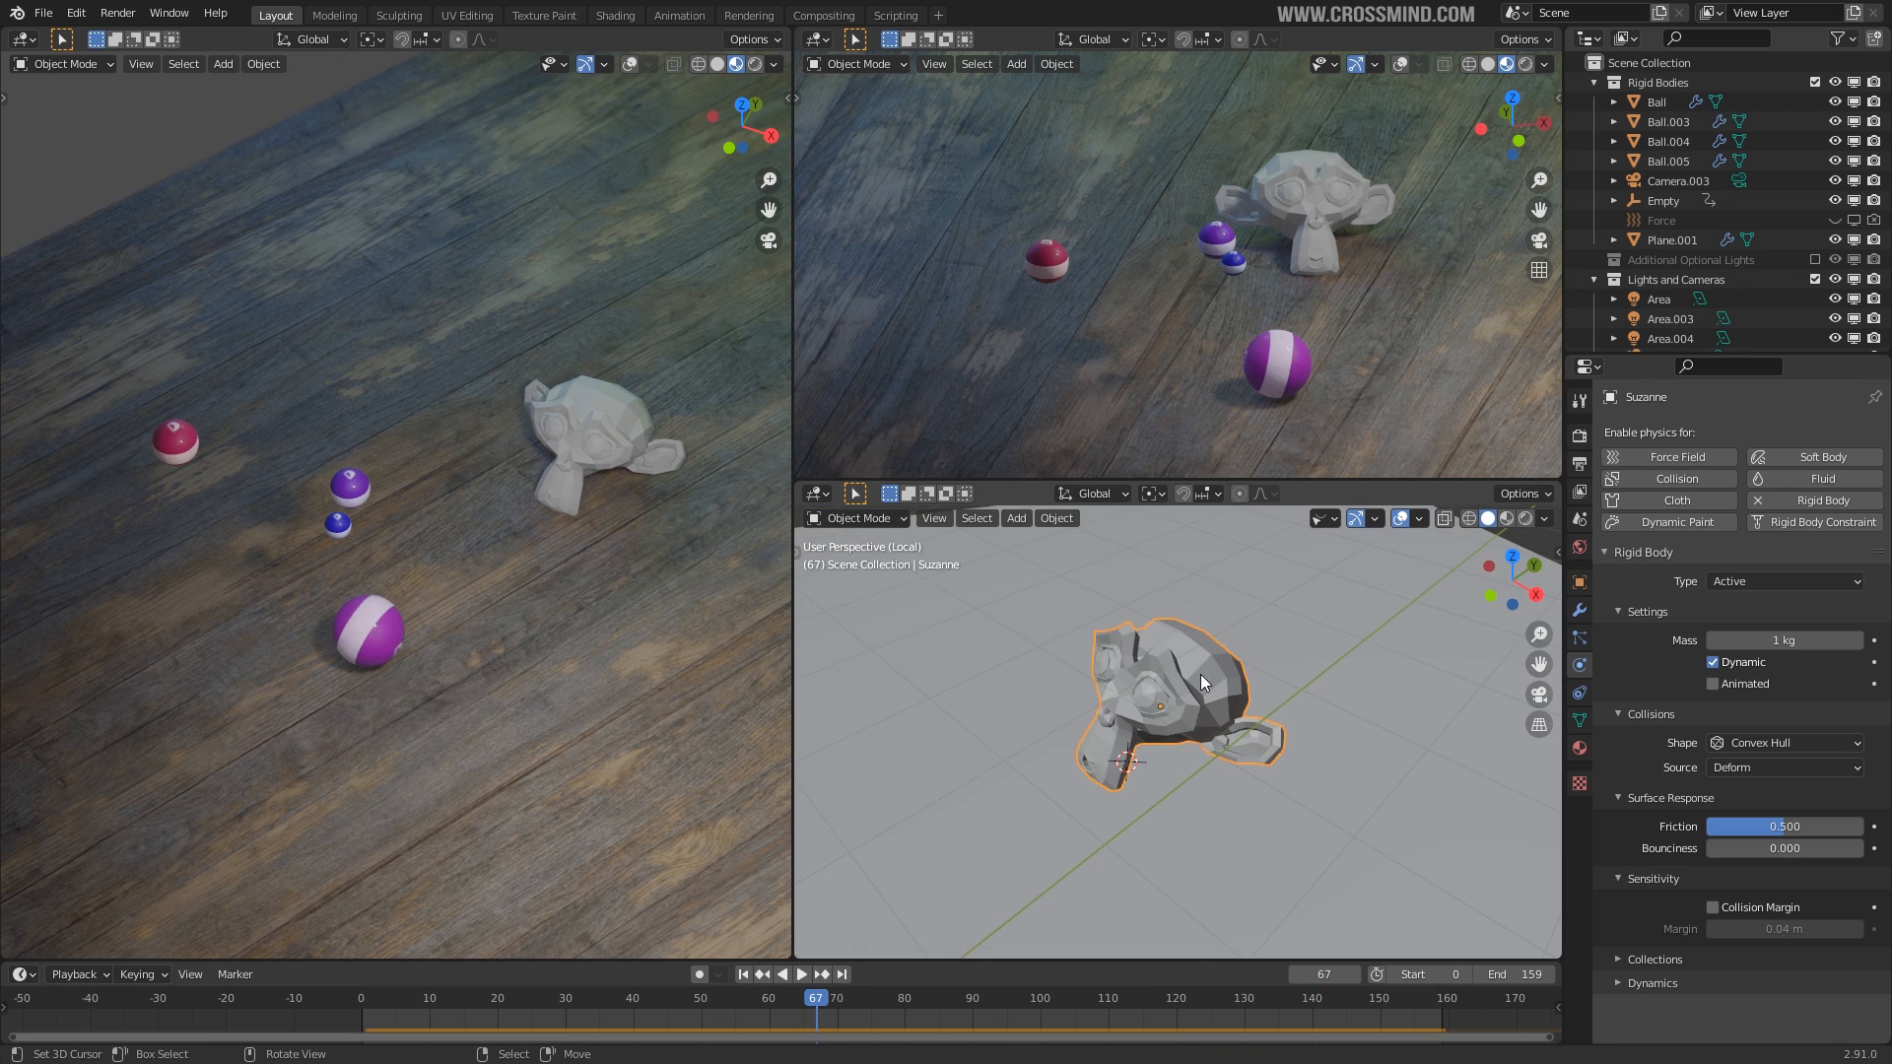
Add a level 1 Subdivision modifier to the monkey and apply it.
middle_click_drag(1186, 707, 1195, 709)
key("ctrl+1")
scroll(1195, 710, "up", 4)
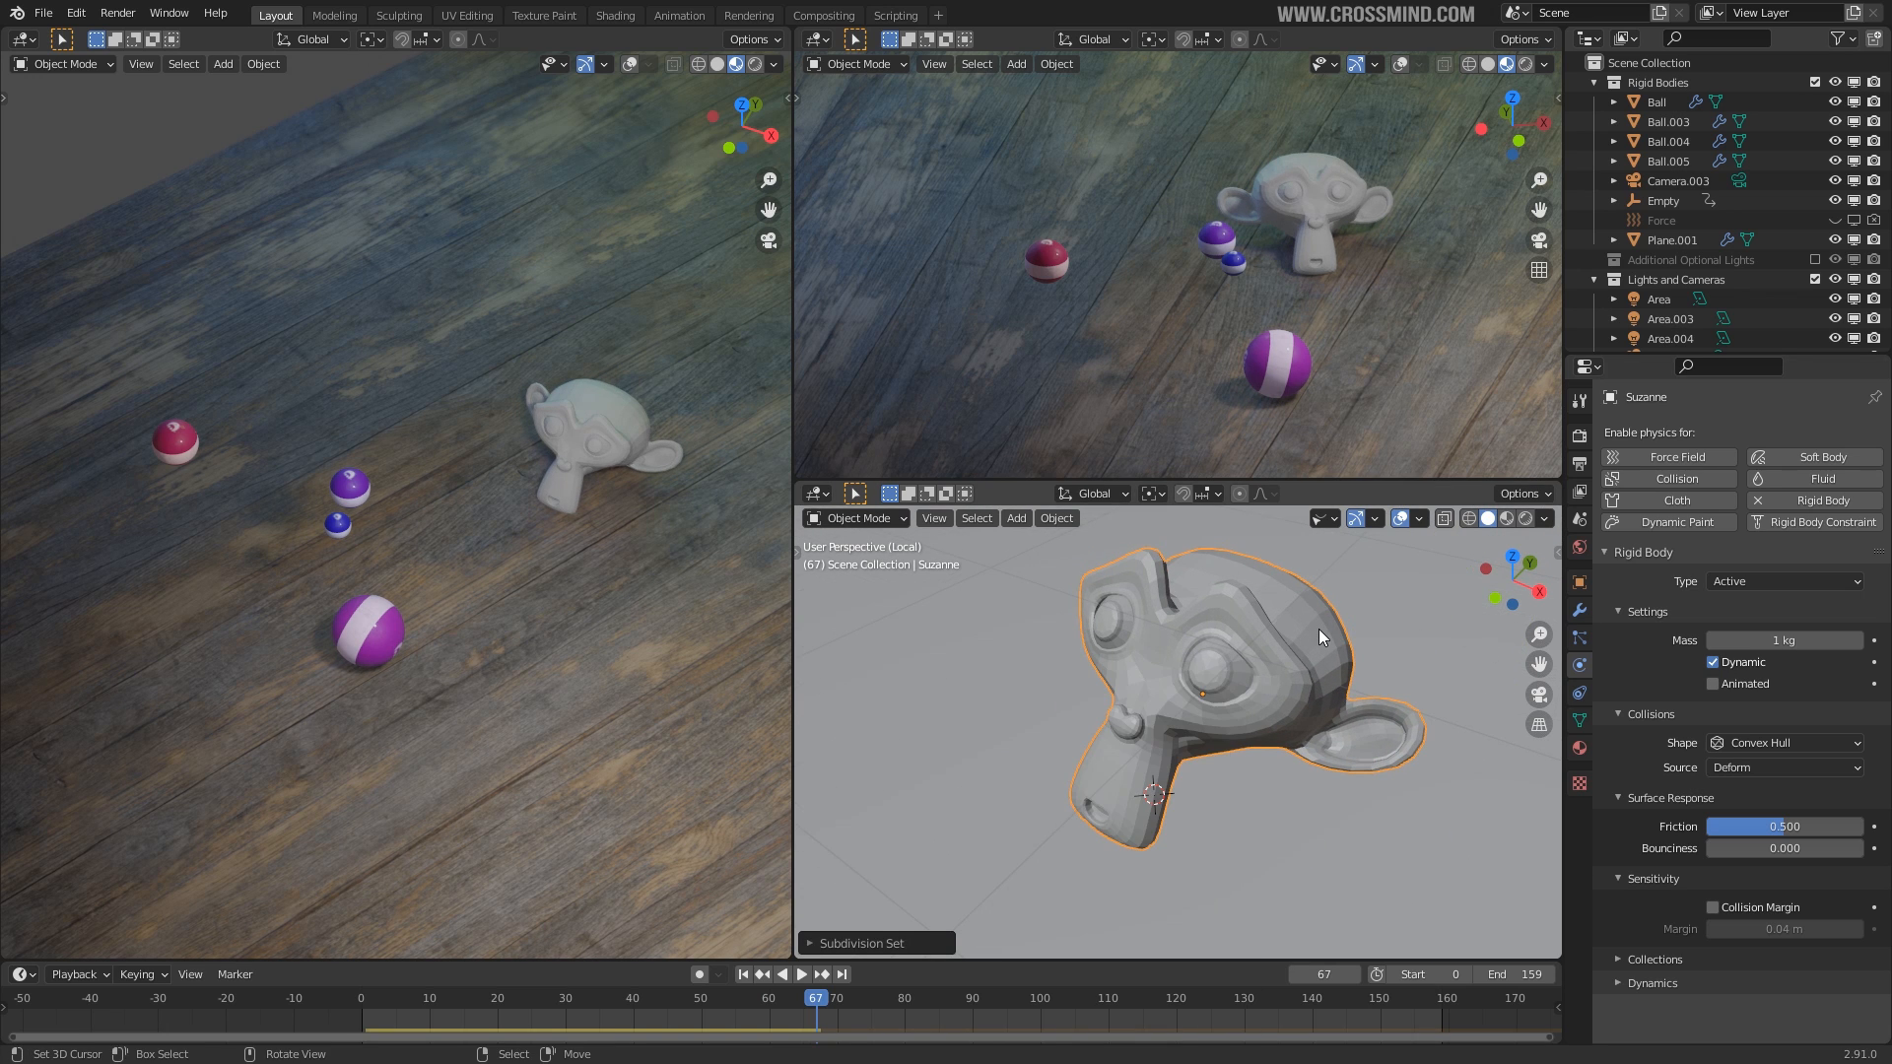
middle_click_drag(1336, 688, 1345, 680, "shift")
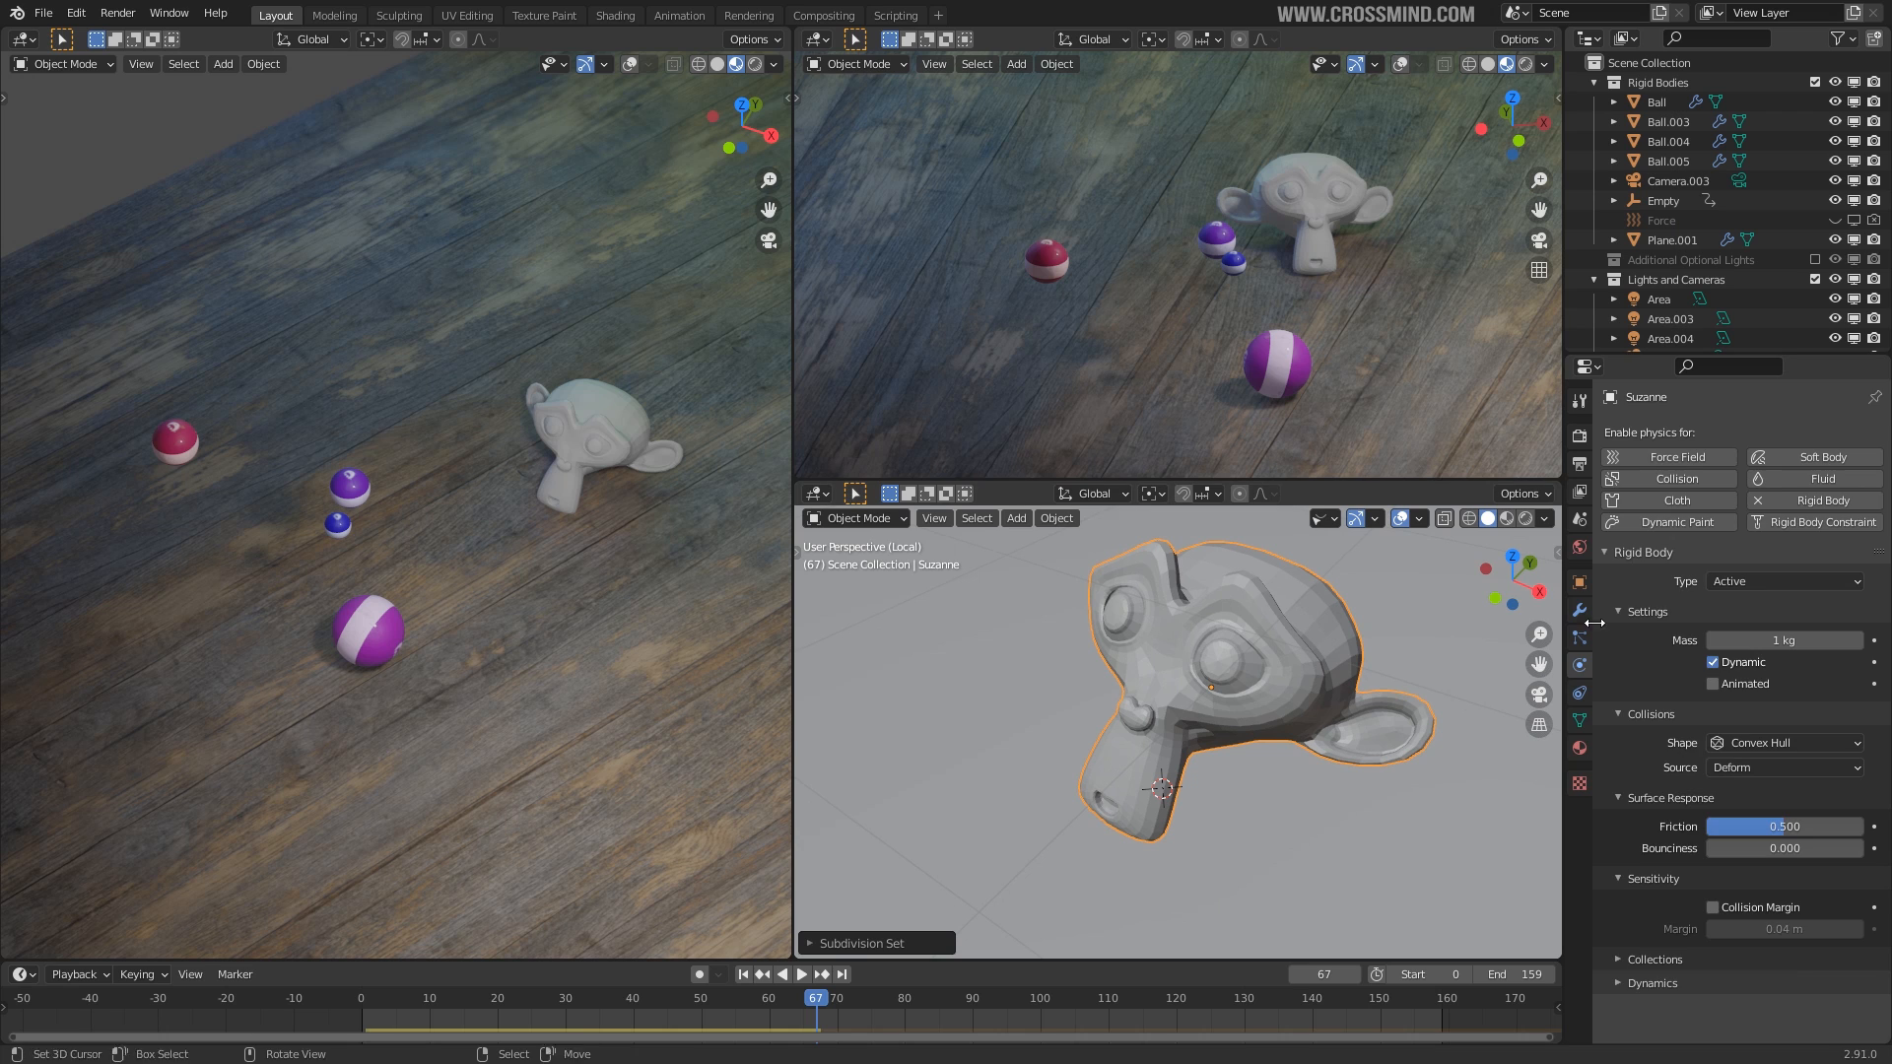
left_click(1580, 610)
right_click(1227, 739)
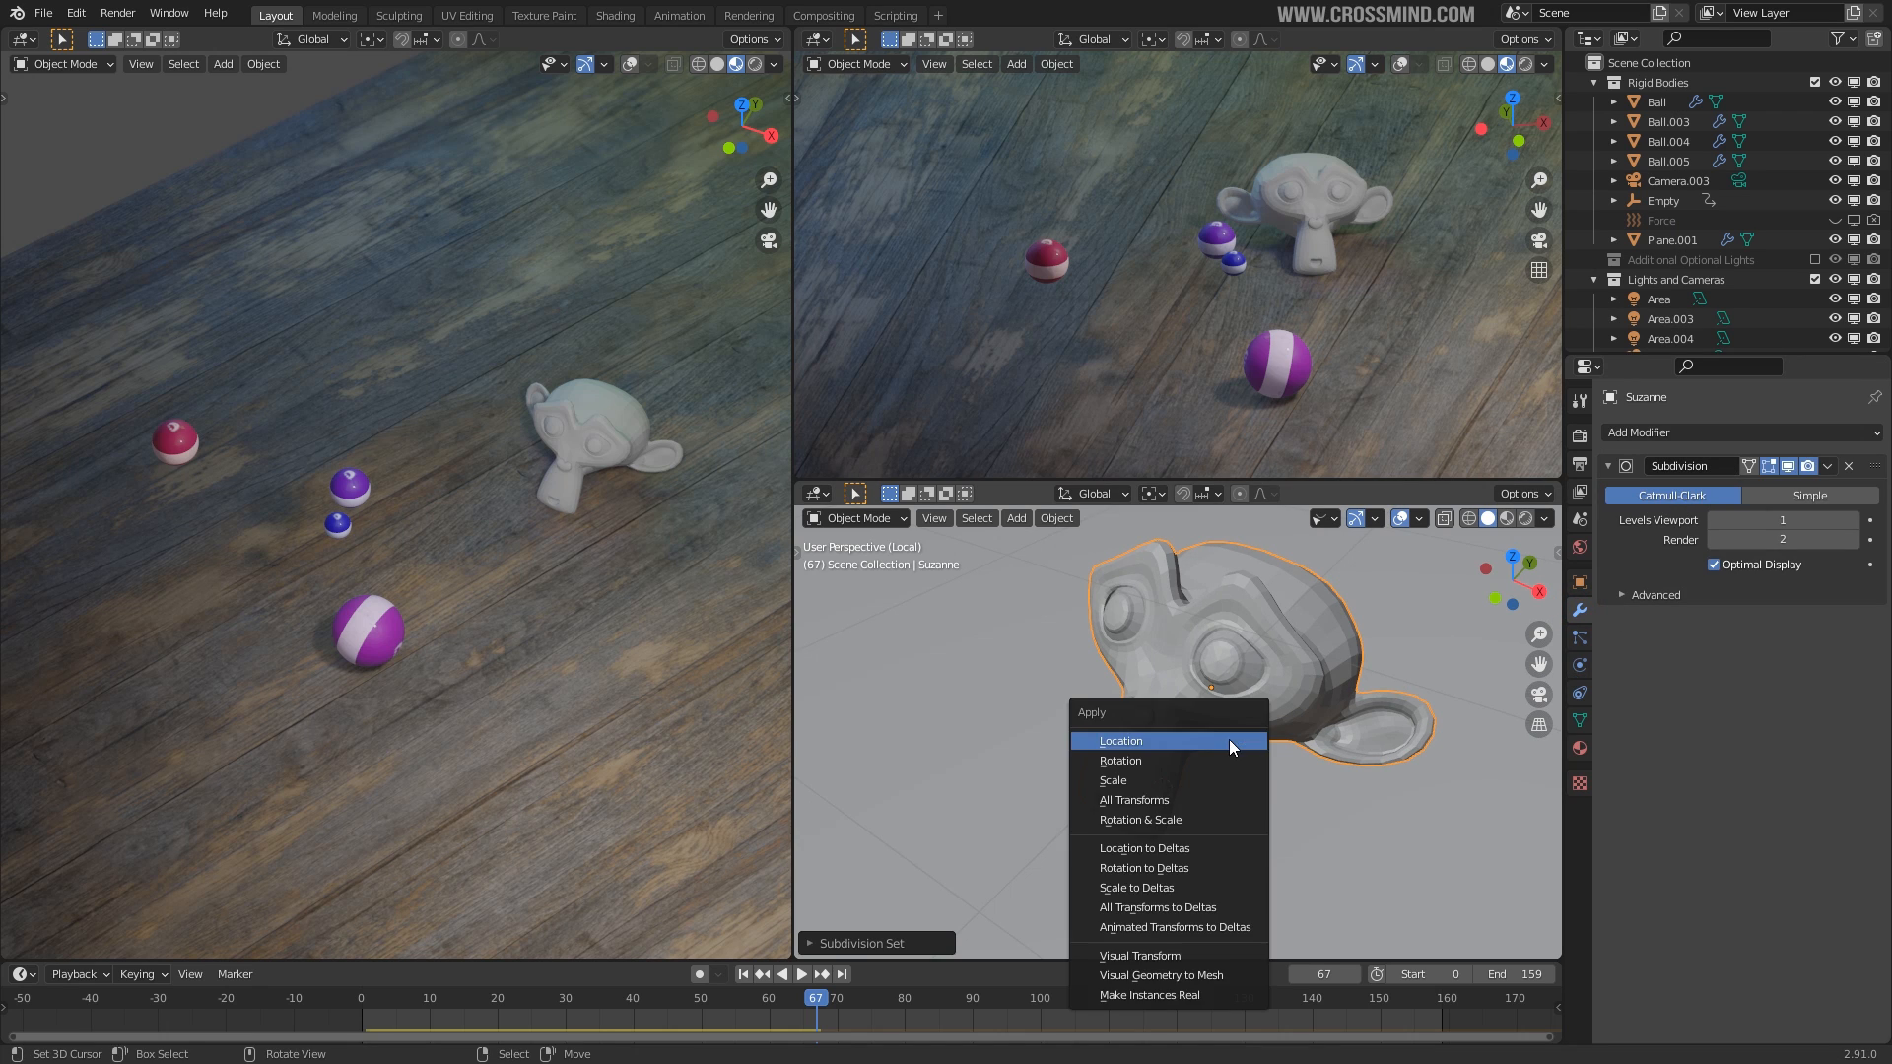
key("ctrl+a")
Shade the monkey mesh smooth.
right_click(1204, 712)
left_click(1204, 711)
middle_click_drag(1338, 701, 1299, 726, "shift")
scroll(1300, 727, "down", 1)
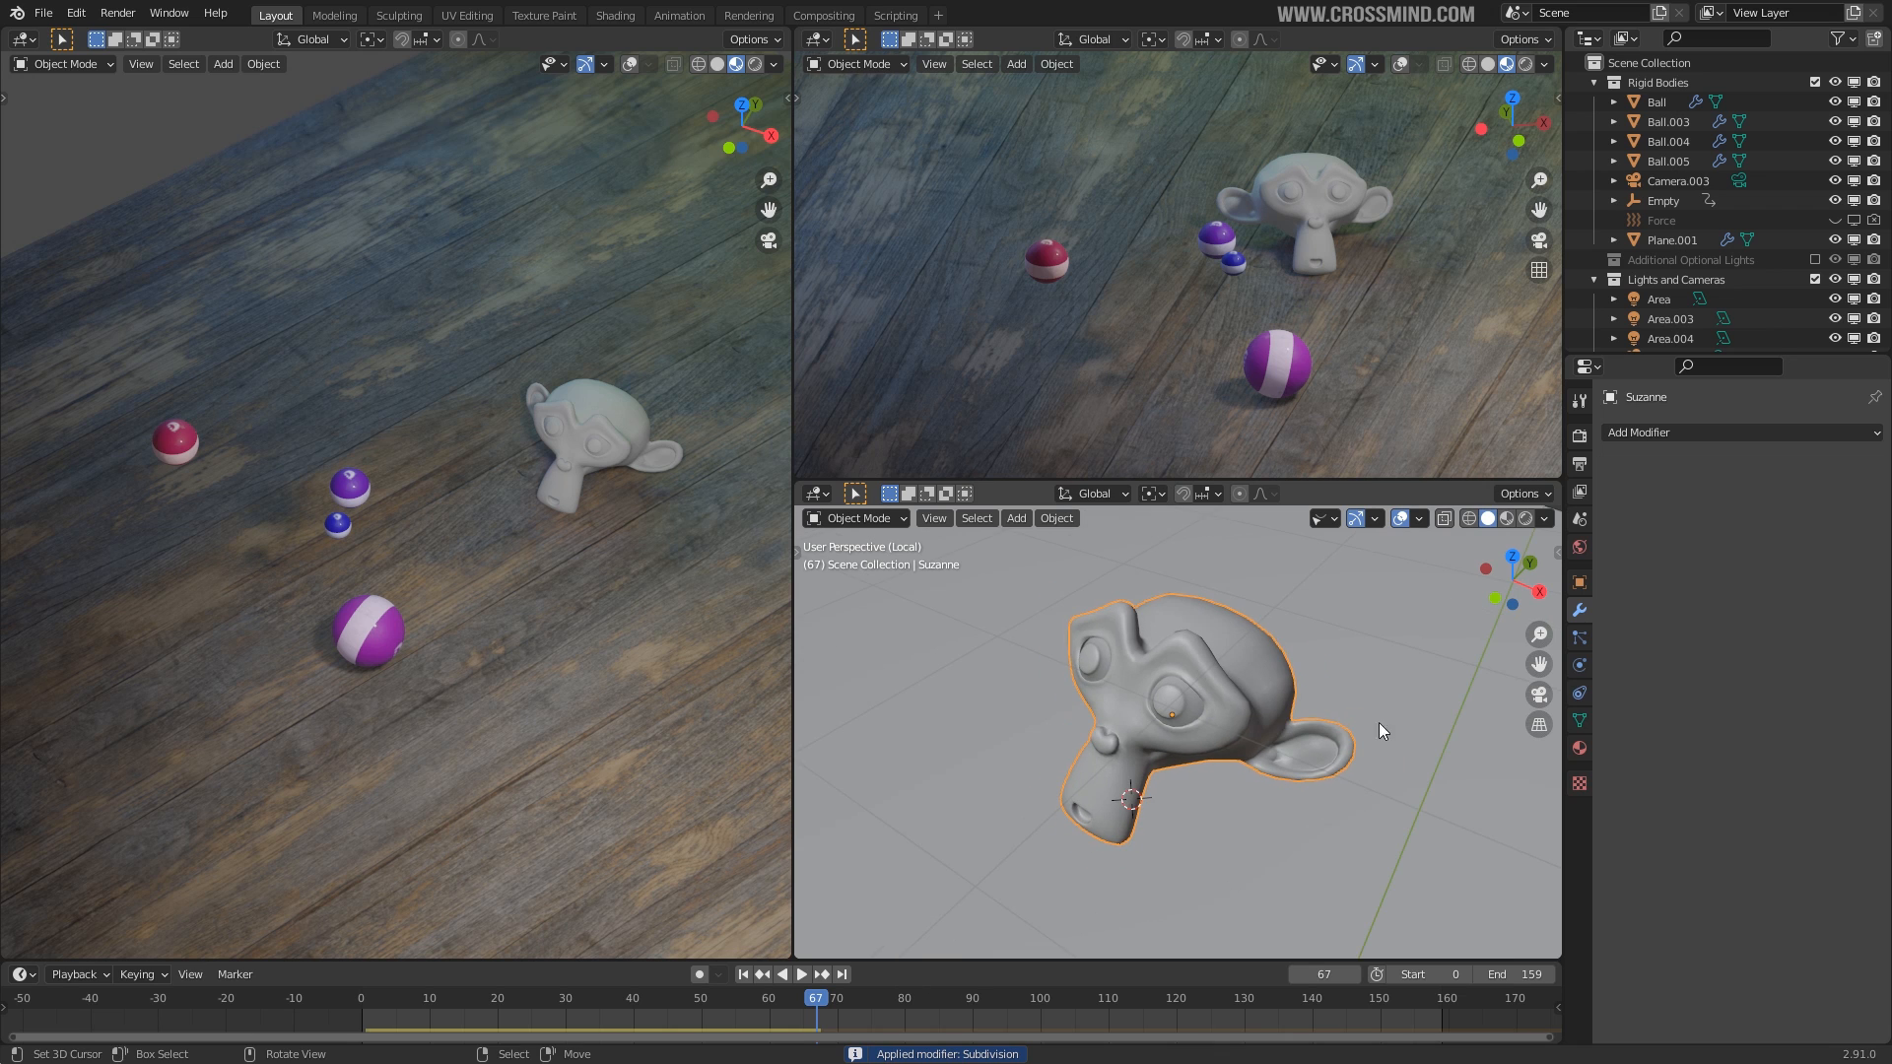
Replay the simulation from frame 0 with the Convex Hull shape and examine how the smoothed monkey rests on the floor.
left_click(1579, 665)
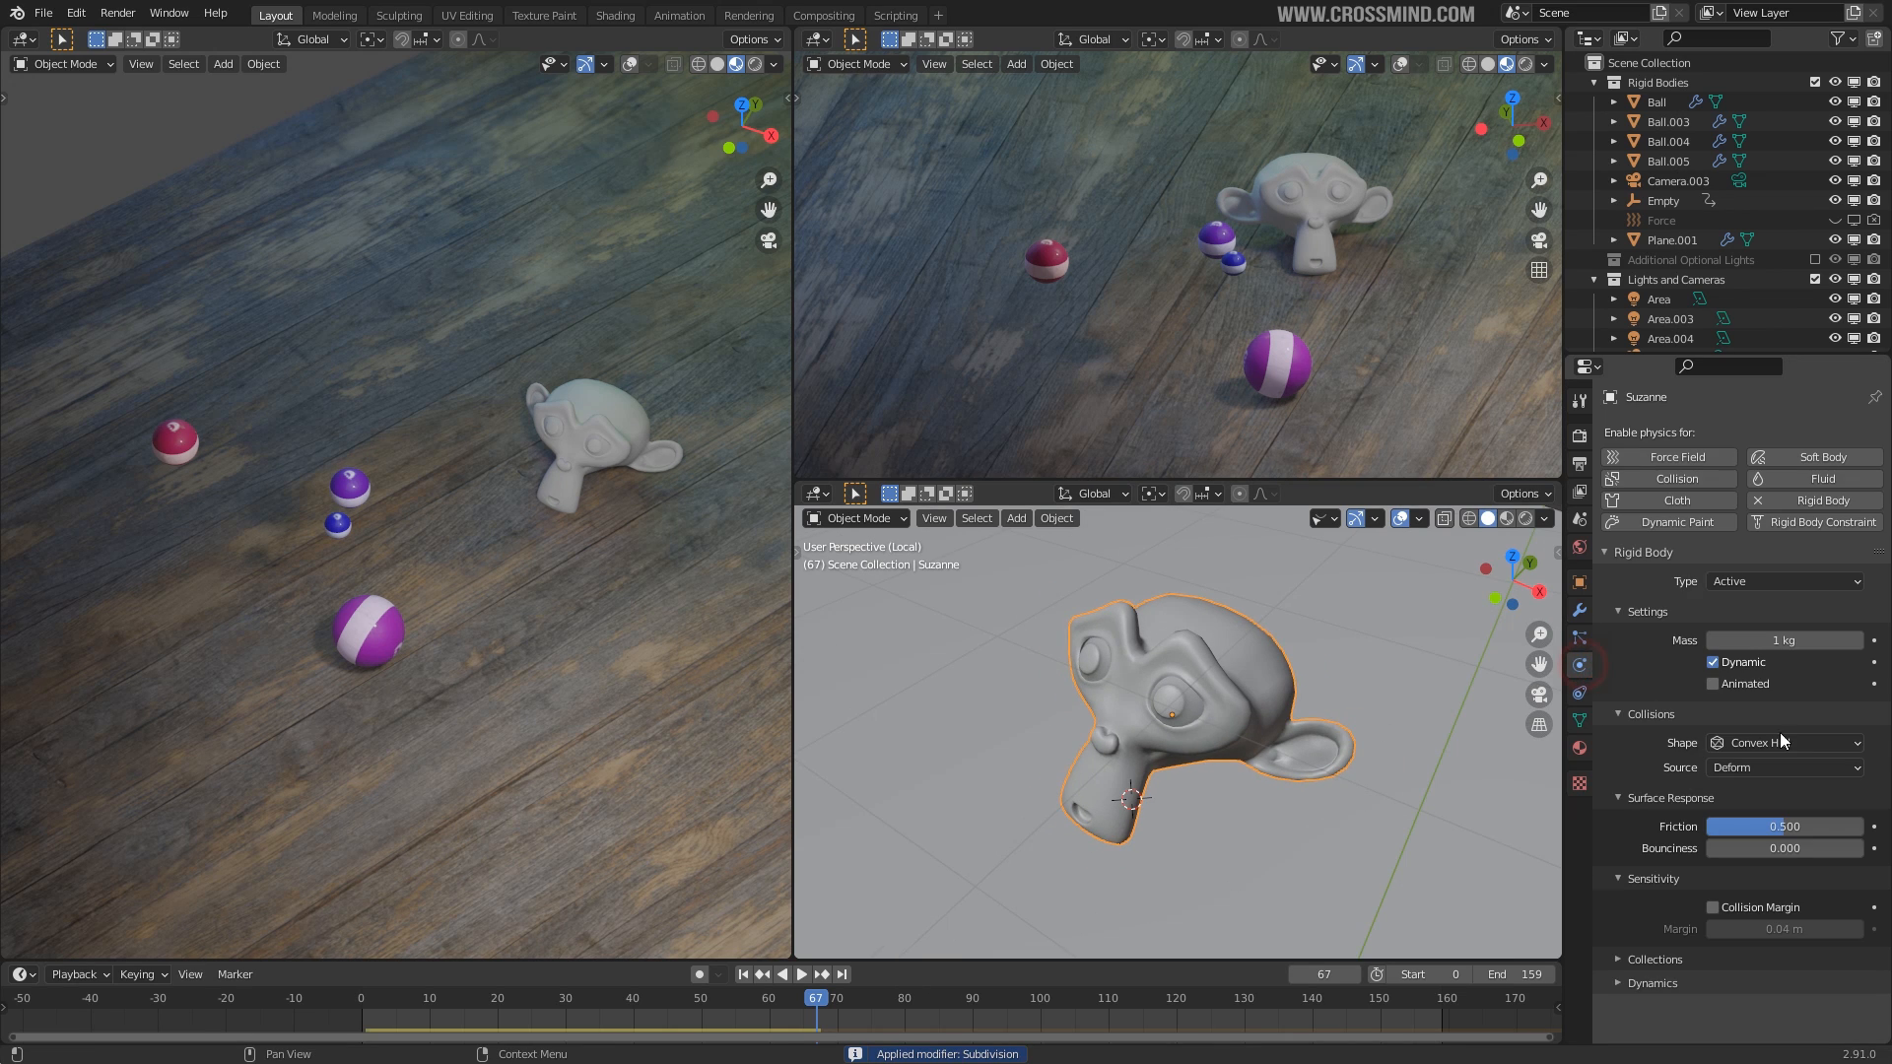
left_click(745, 973)
middle_click_drag(773, 582, 980, 647)
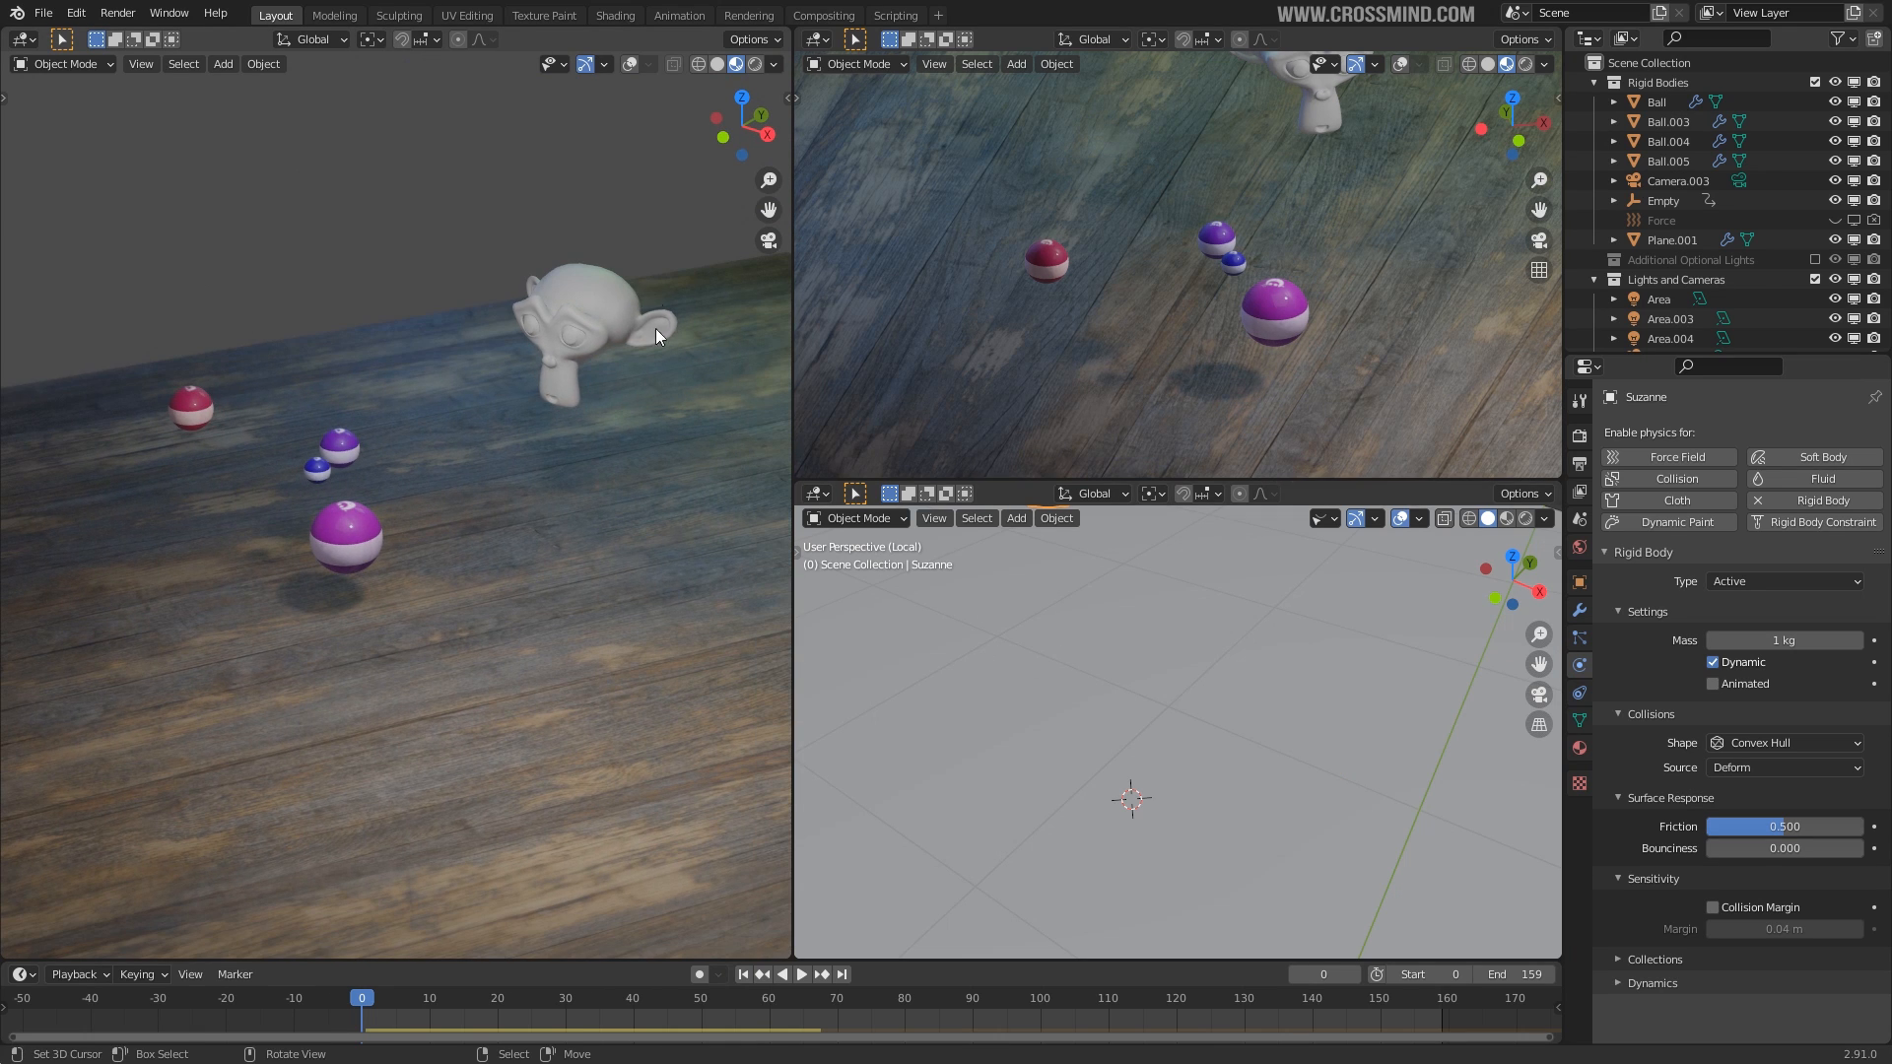
scroll(1079, 628, "down", 1)
key("space")
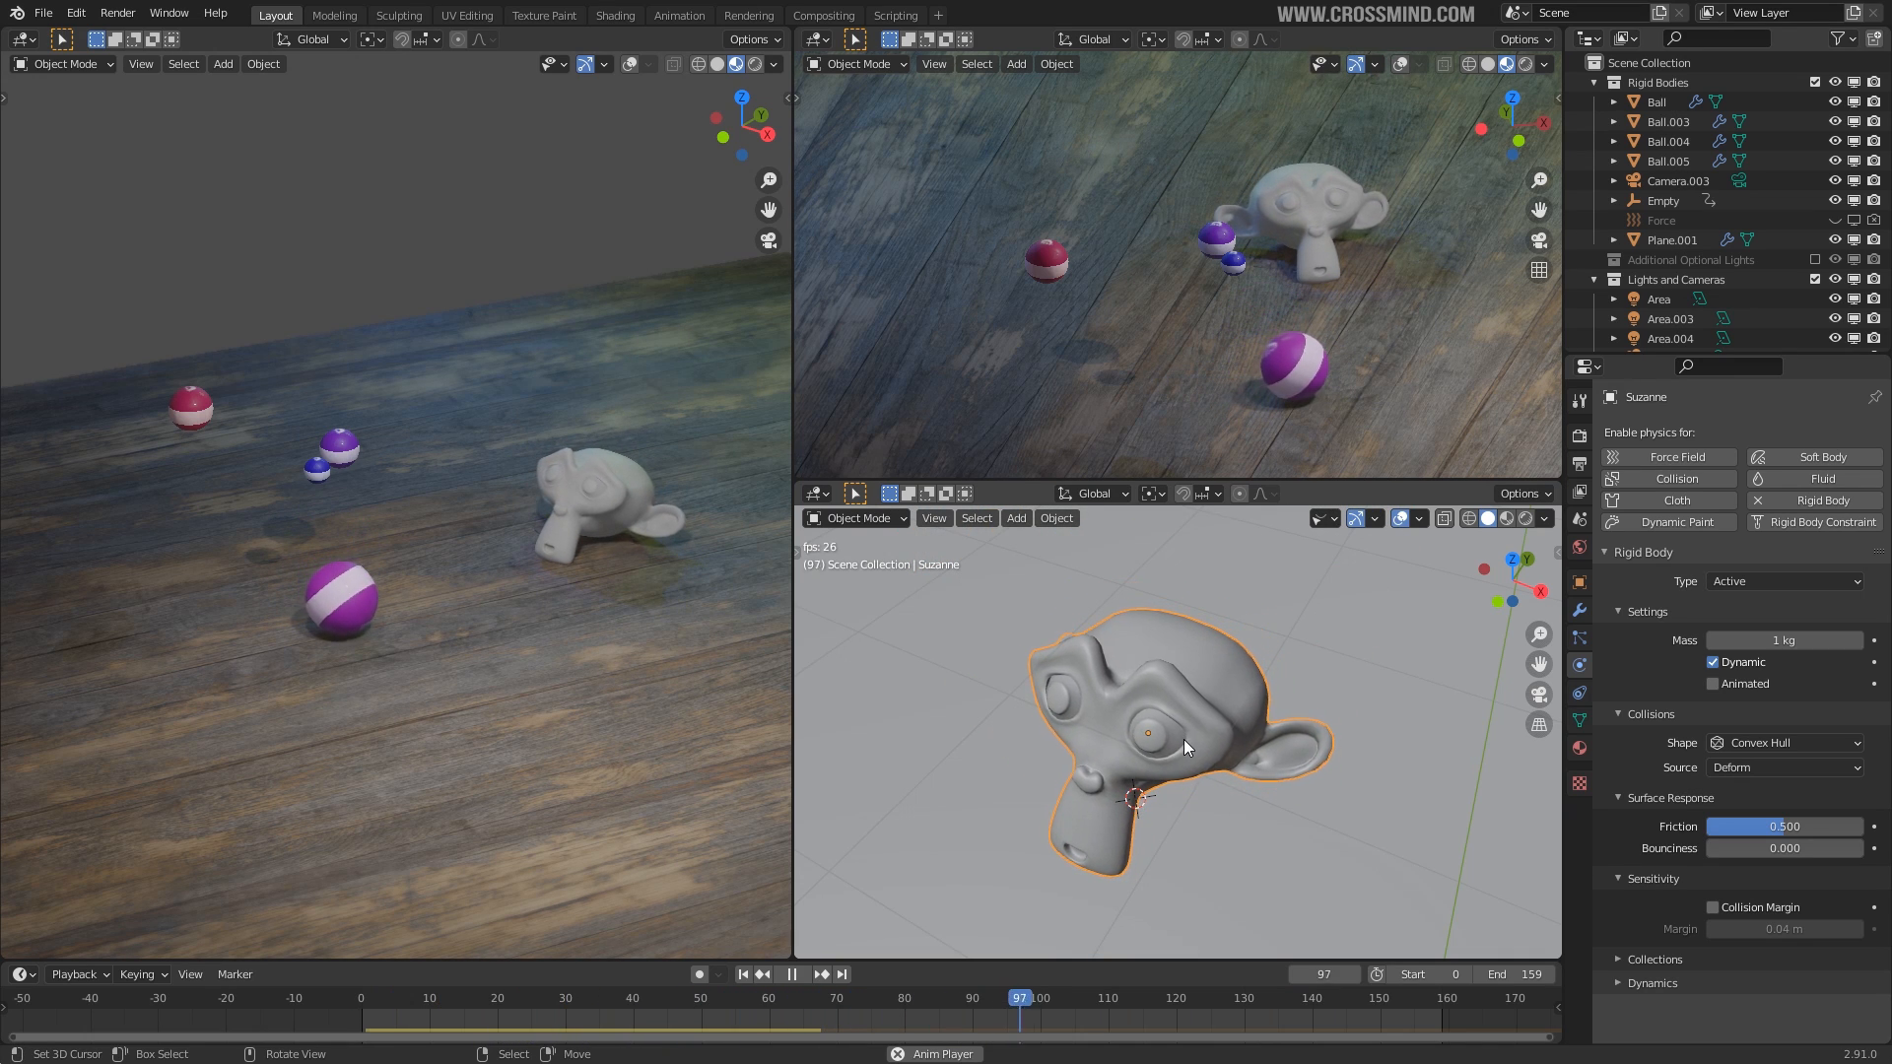
key("space")
middle_click_drag(1046, 660, 1258, 672)
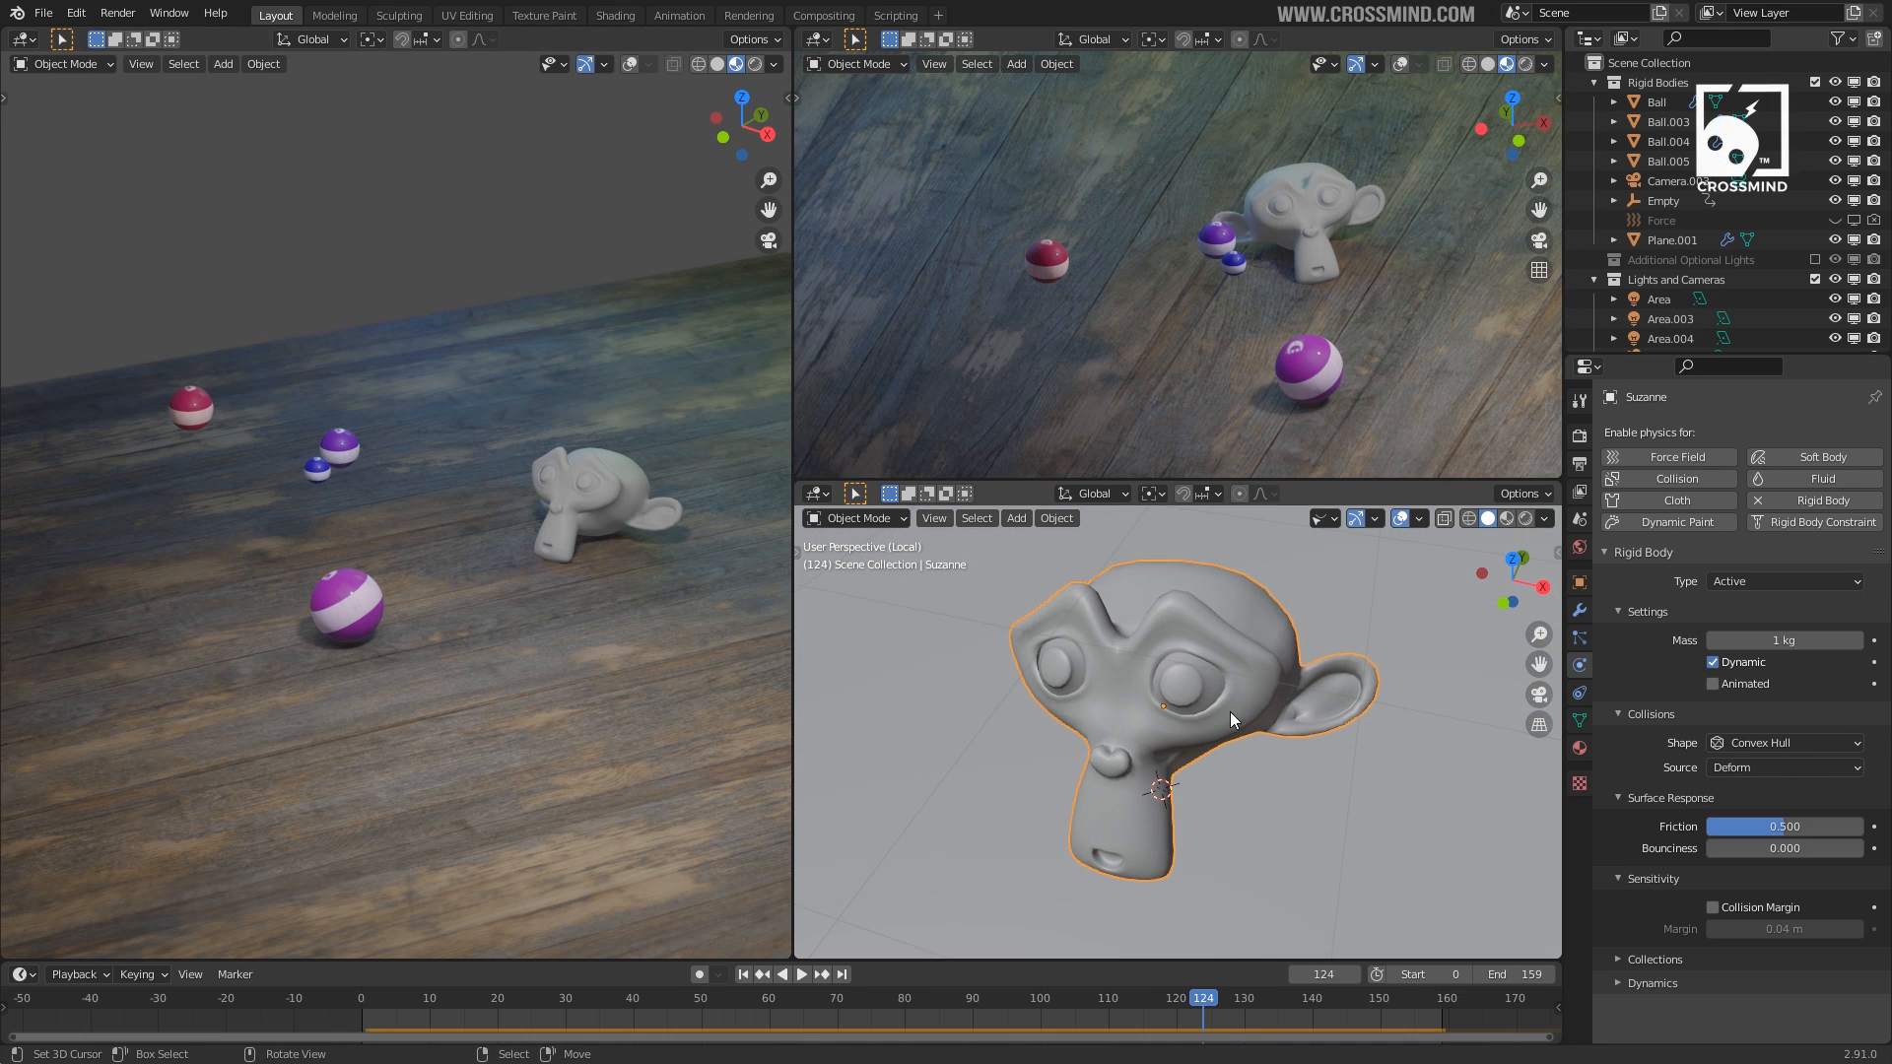
middle_click_drag(1138, 753, 1074, 724)
Set the monkey's collision shape to Mesh and replay the simulation with the end frame set to 107.
left_click(1783, 743)
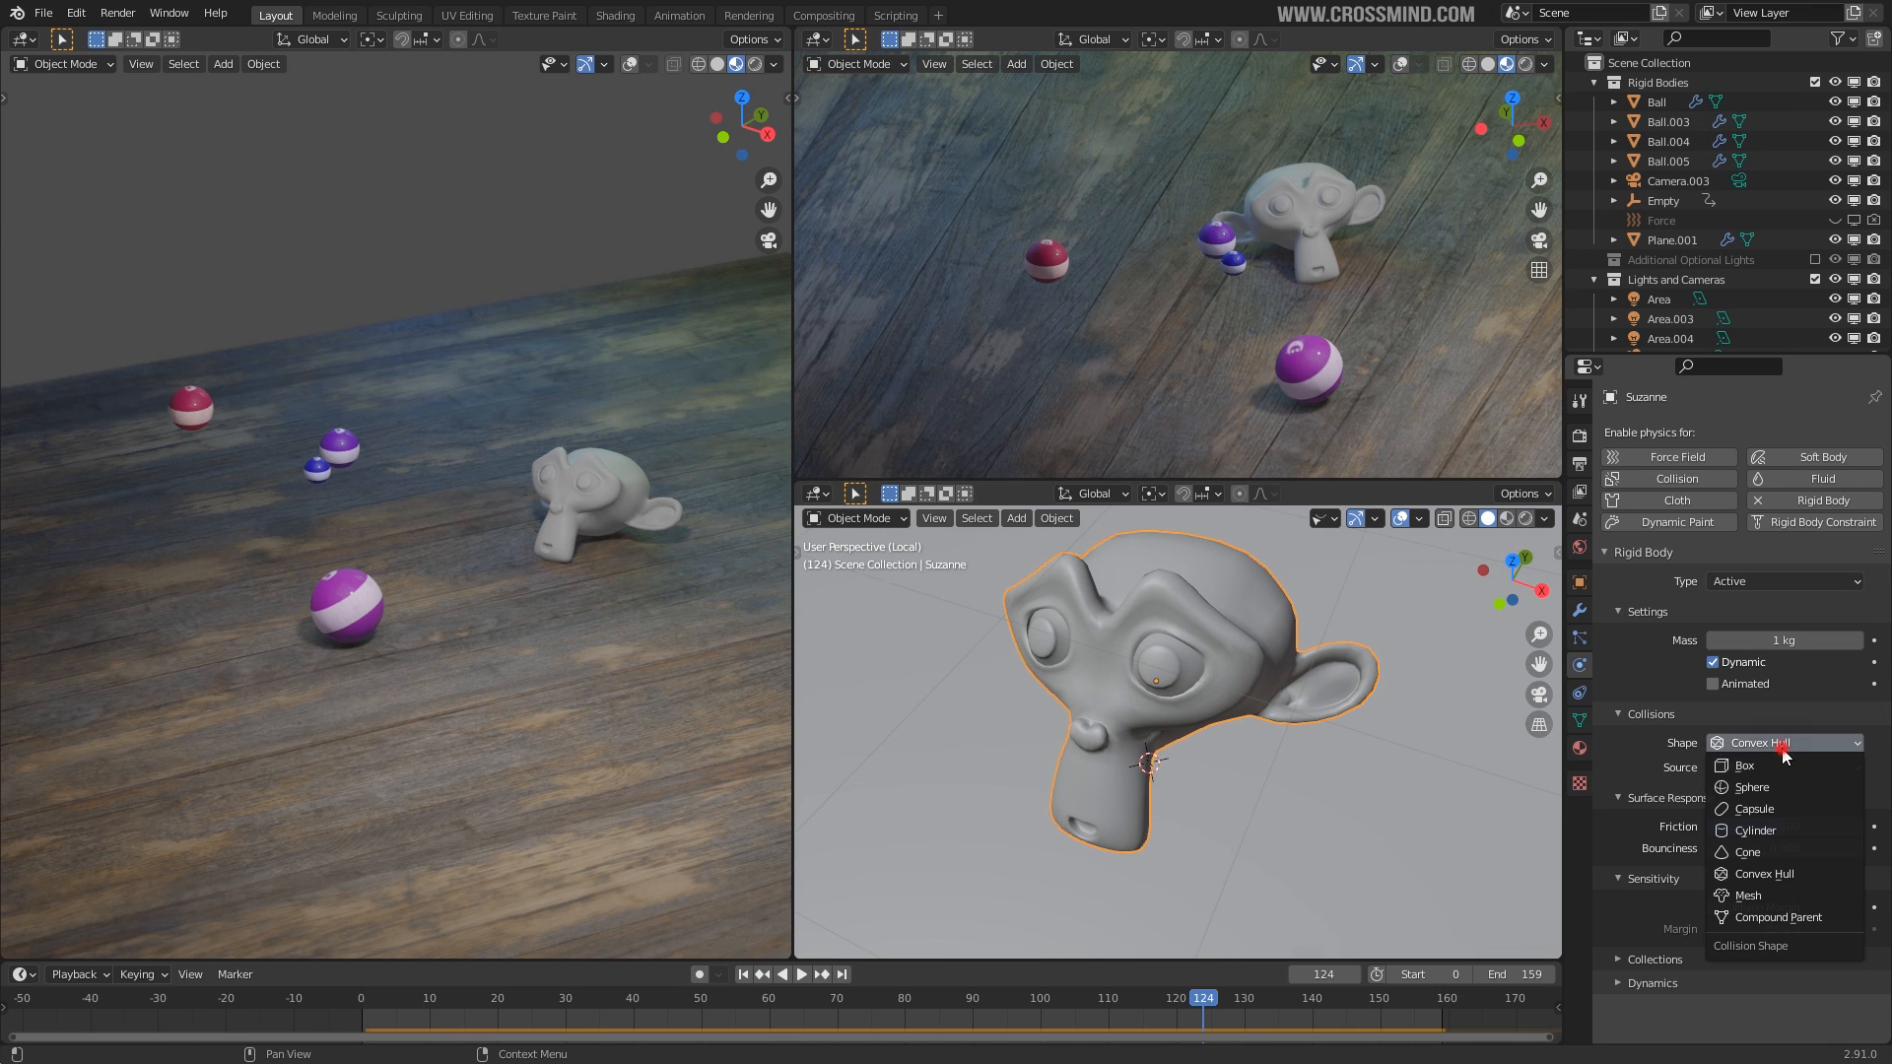
left_click(1746, 895)
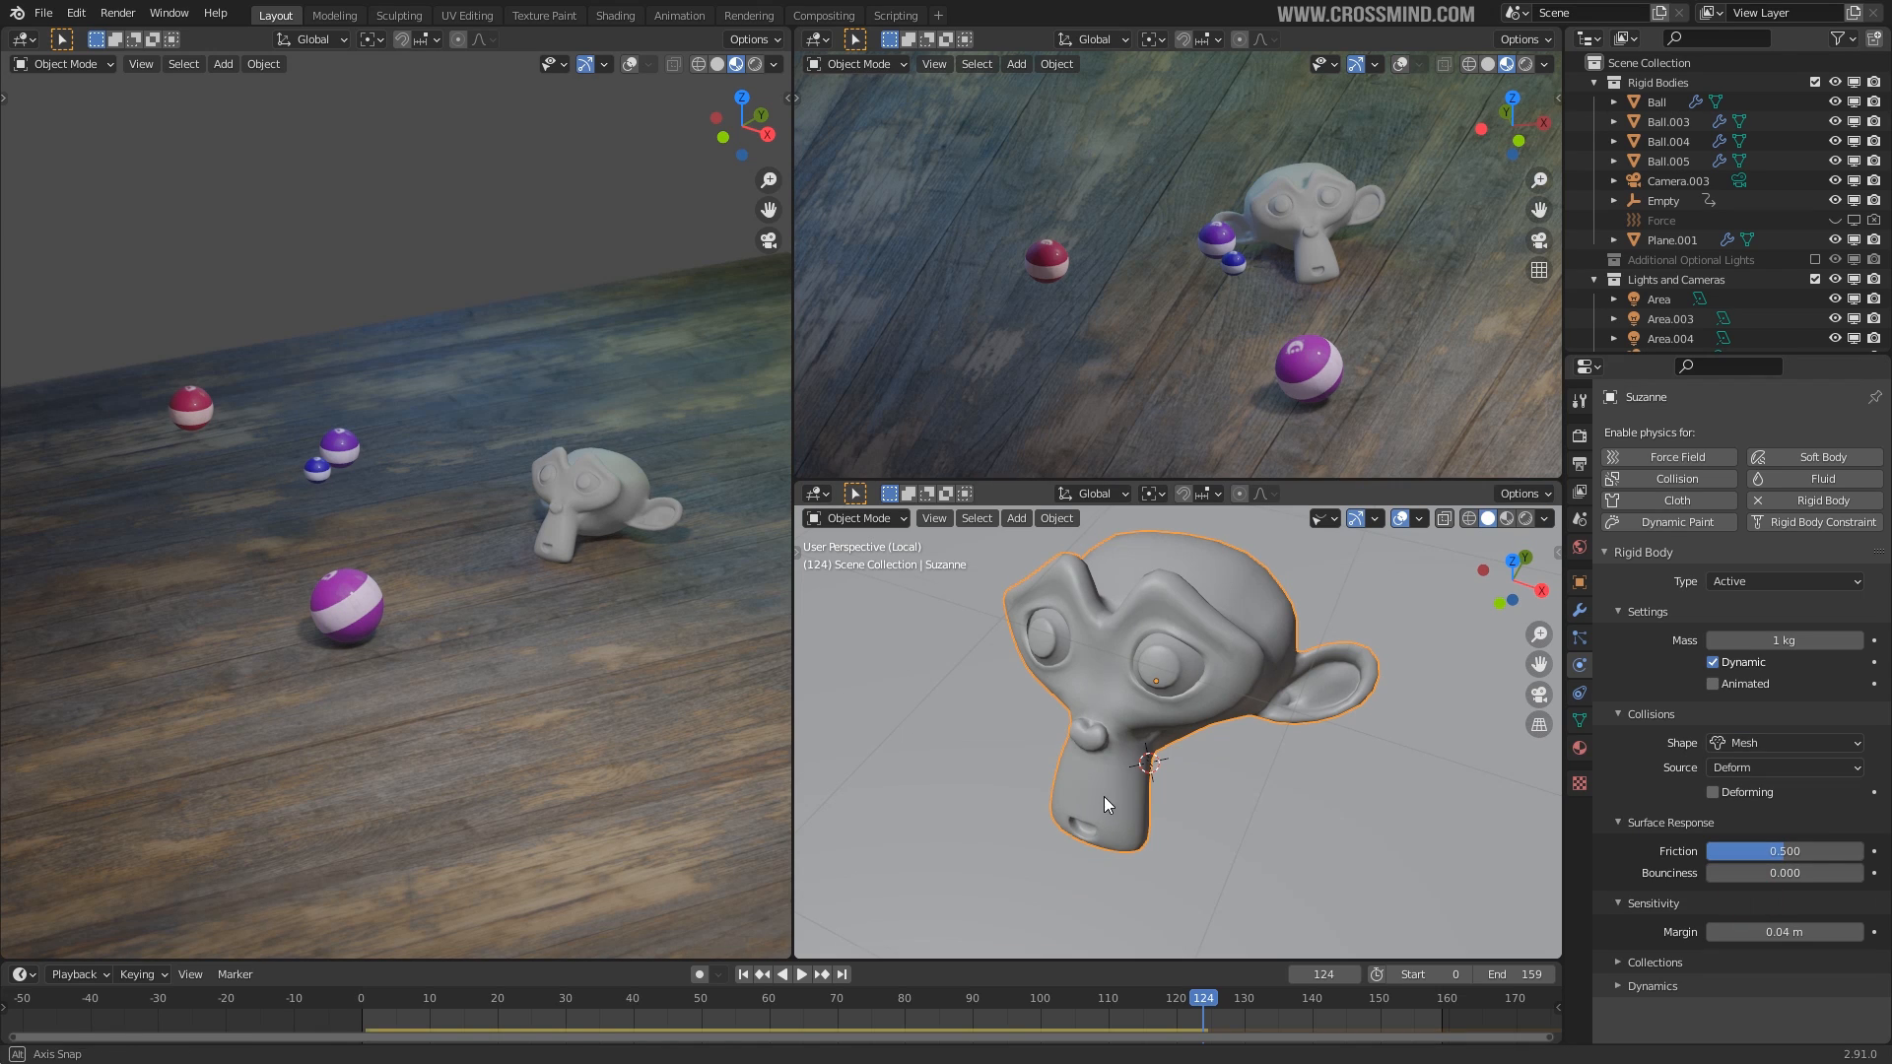
left_click_drag(1532, 975, 1435, 975)
key("space")
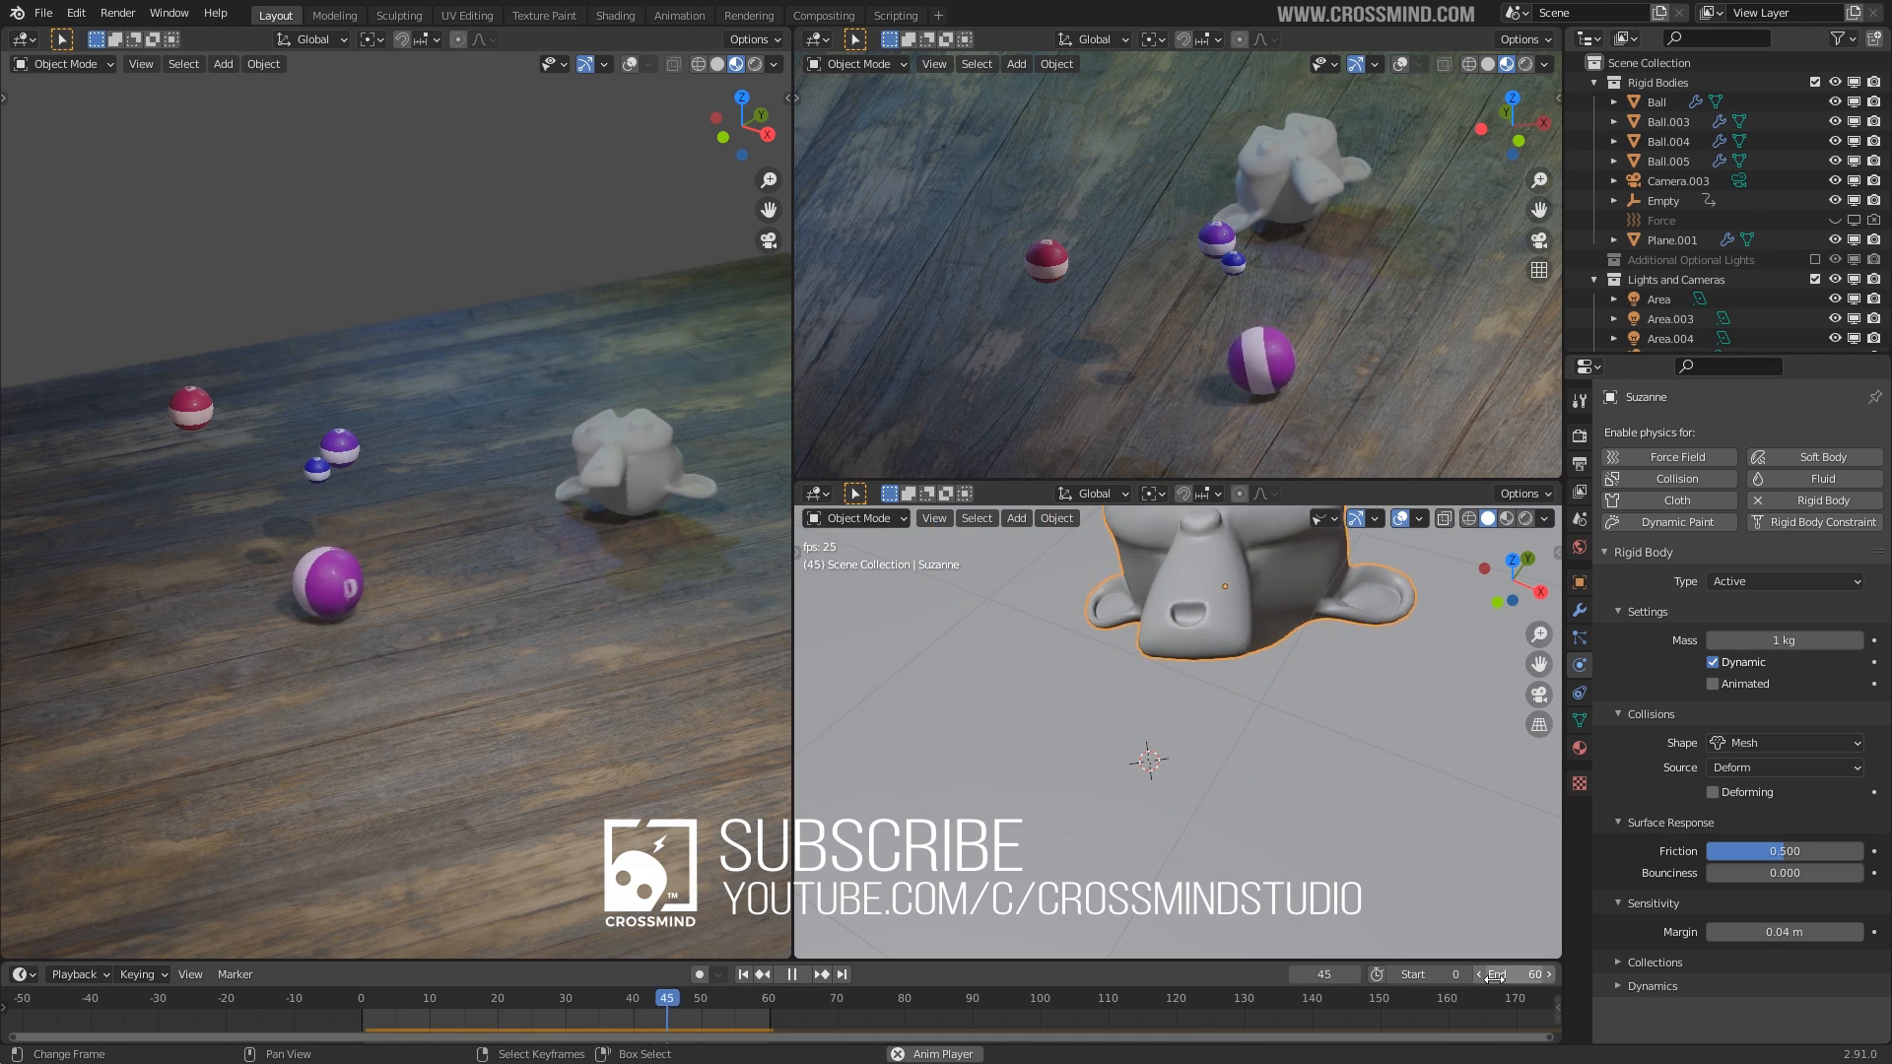
left_click_drag(1495, 975, 1514, 975)
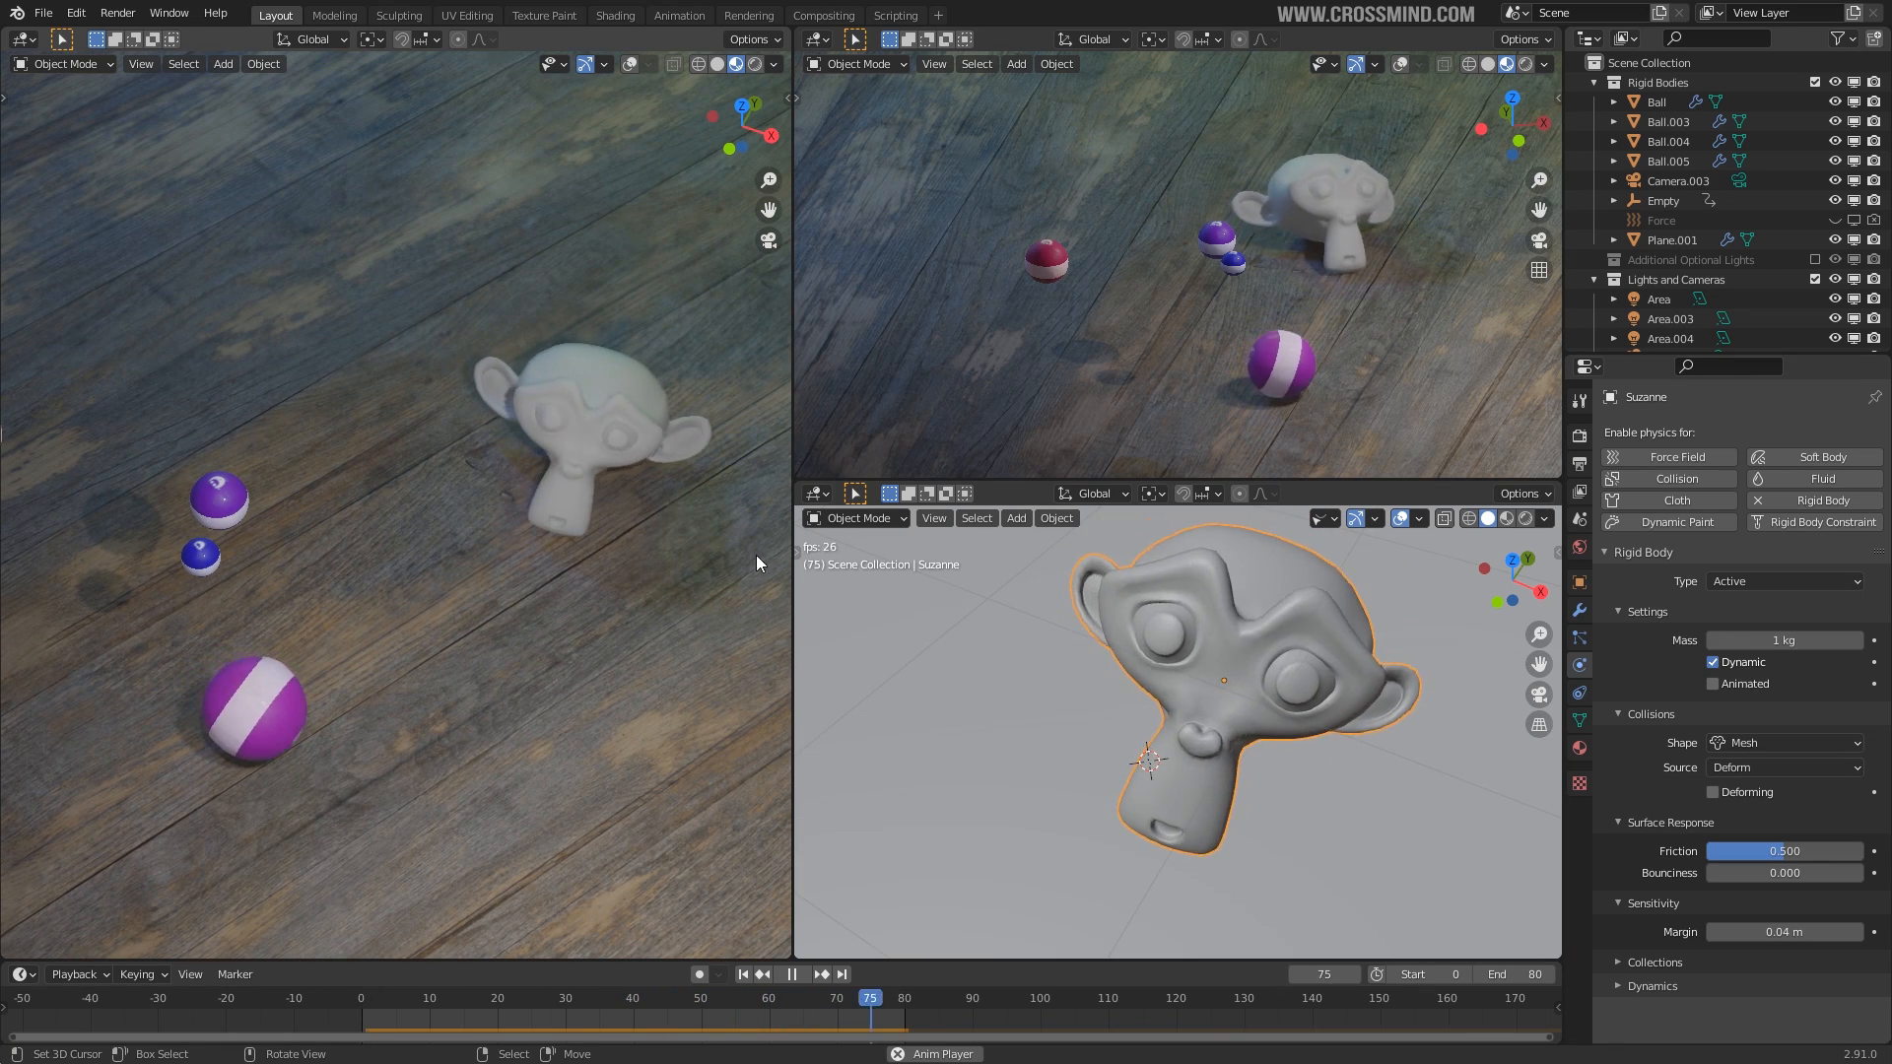
left_click_drag(1517, 974, 1566, 974)
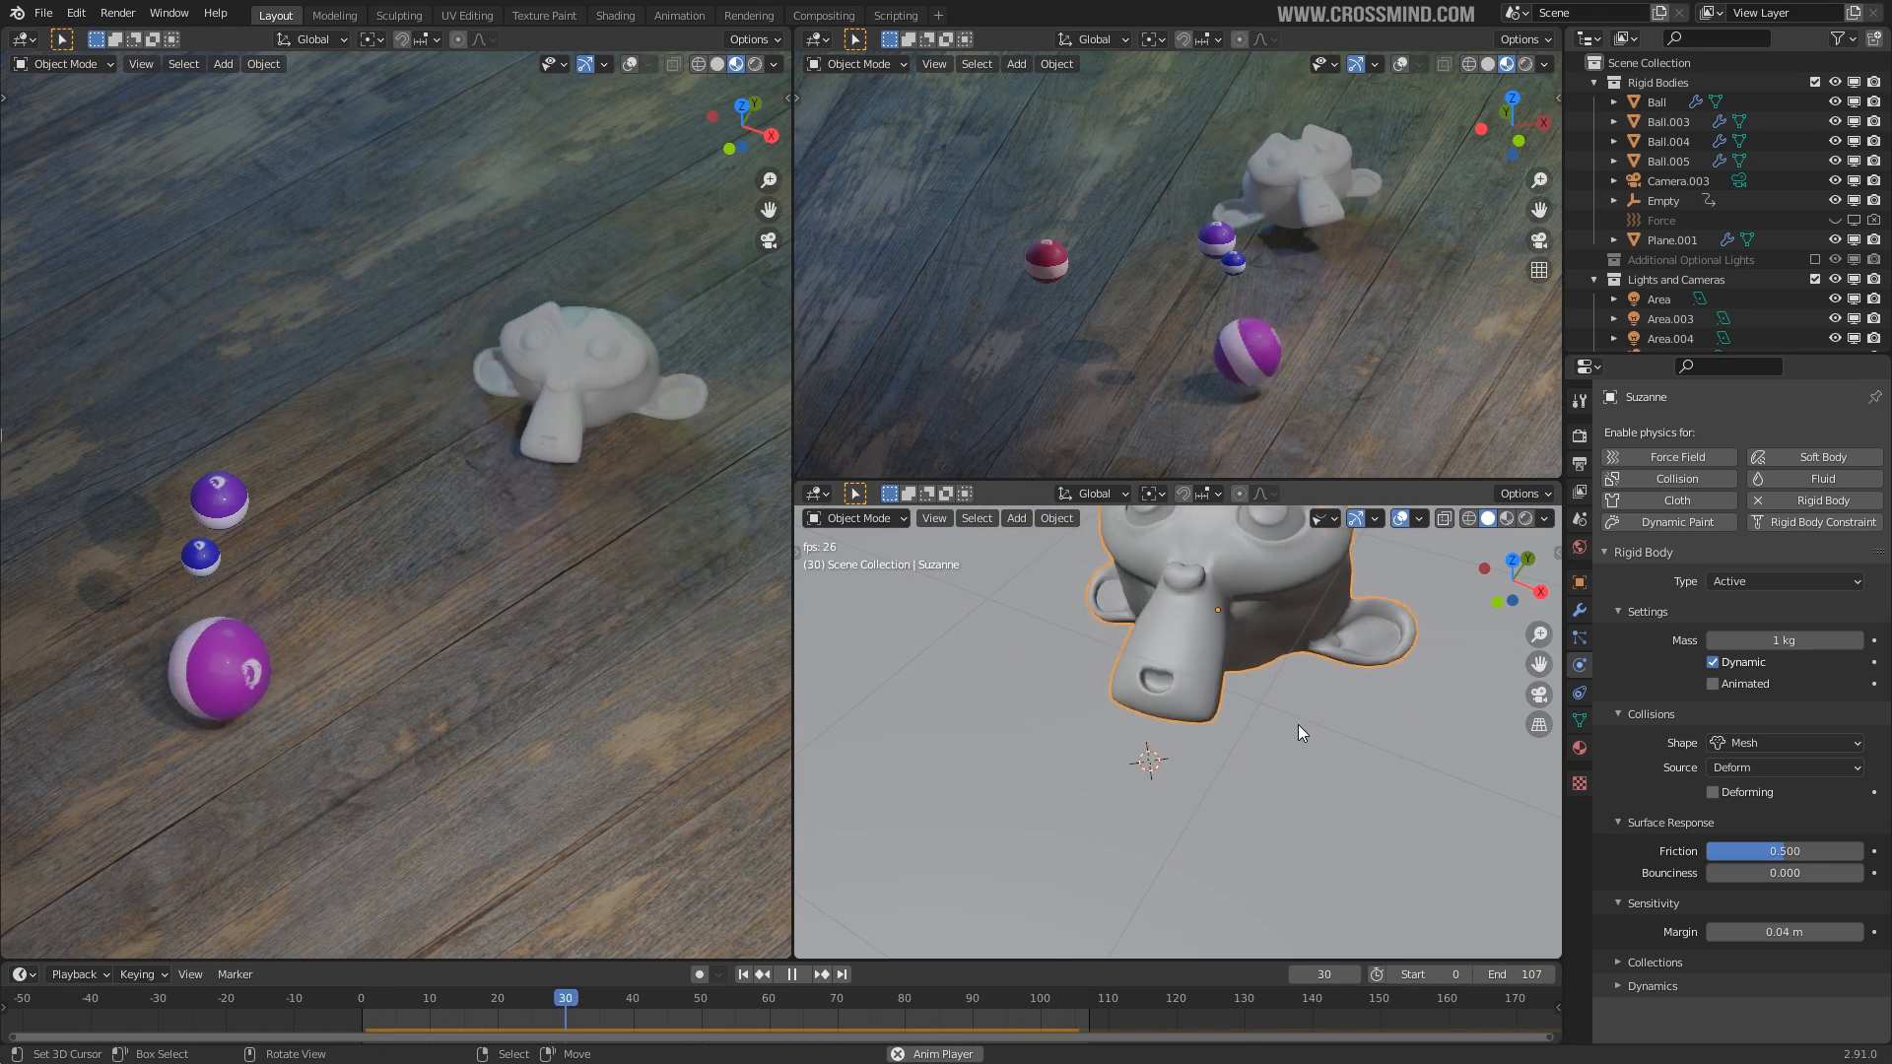
Stop the simulation playback and delete the monkey from the scene.
left_click(1753, 773)
left_click(1770, 741)
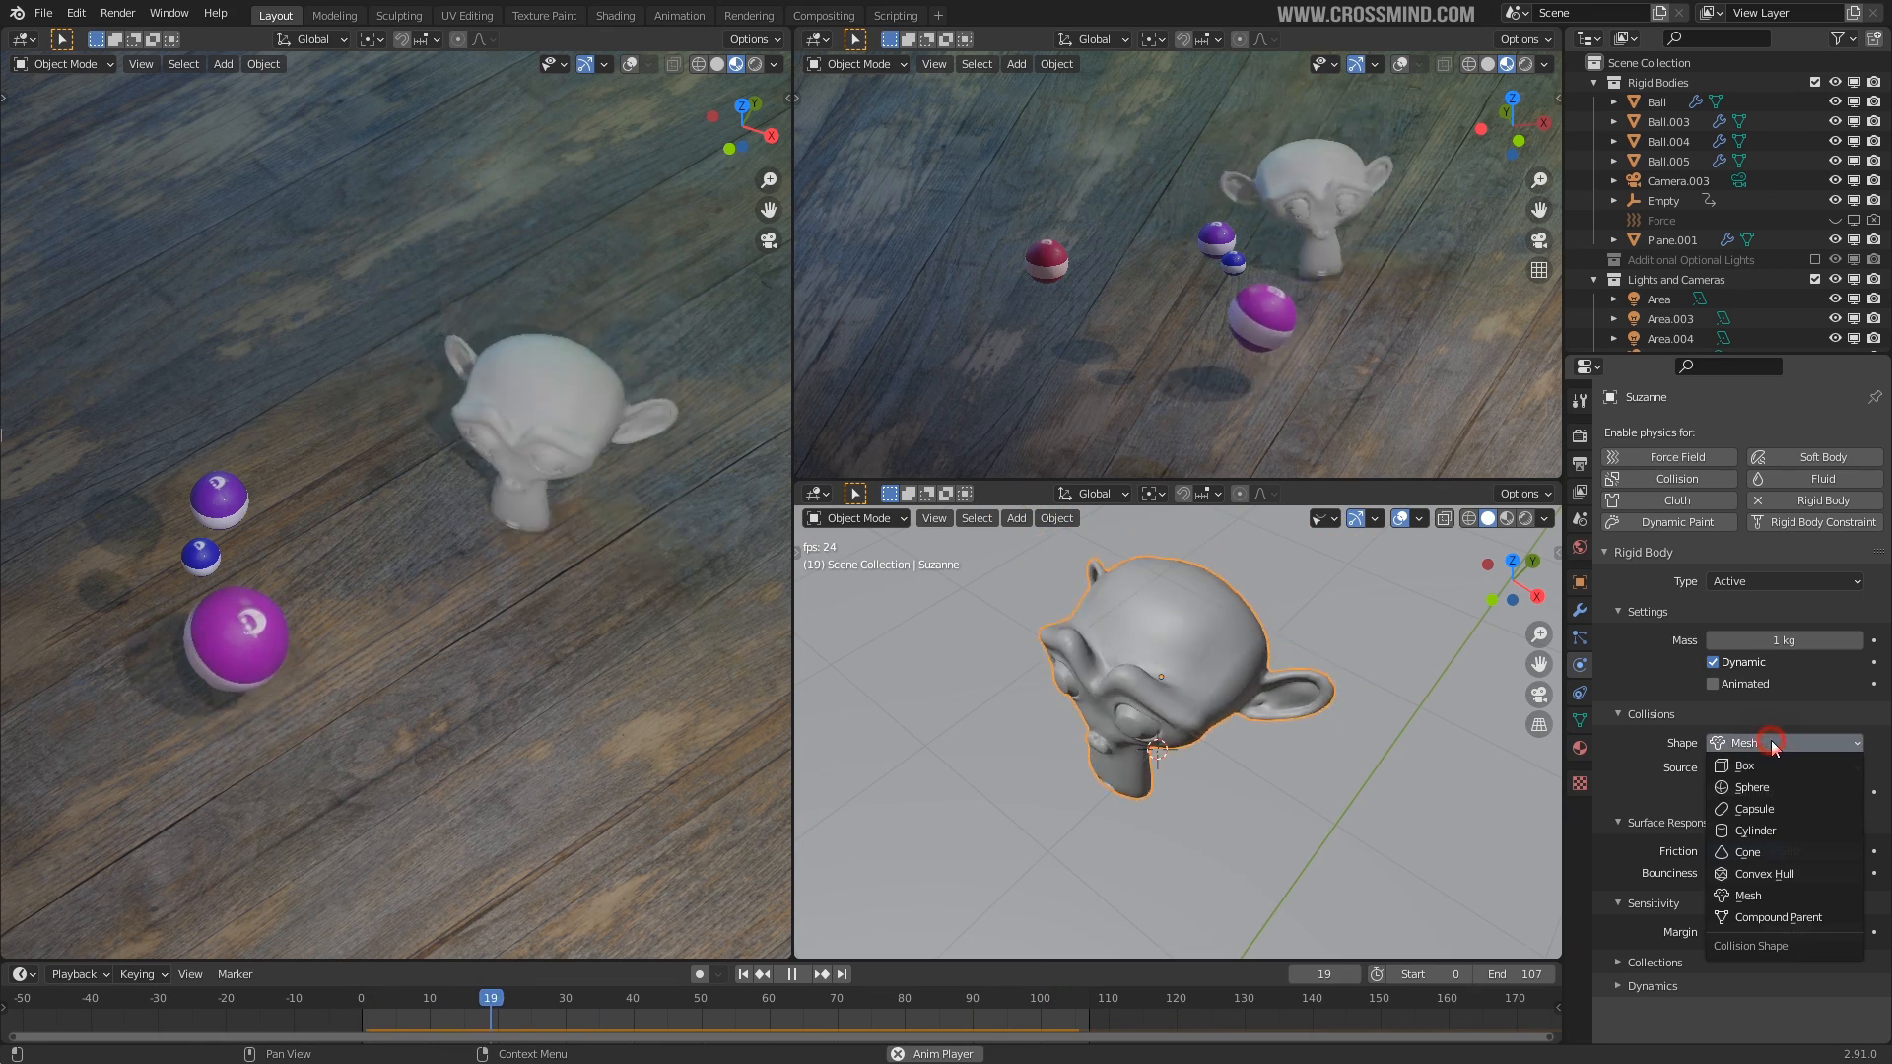
key("space")
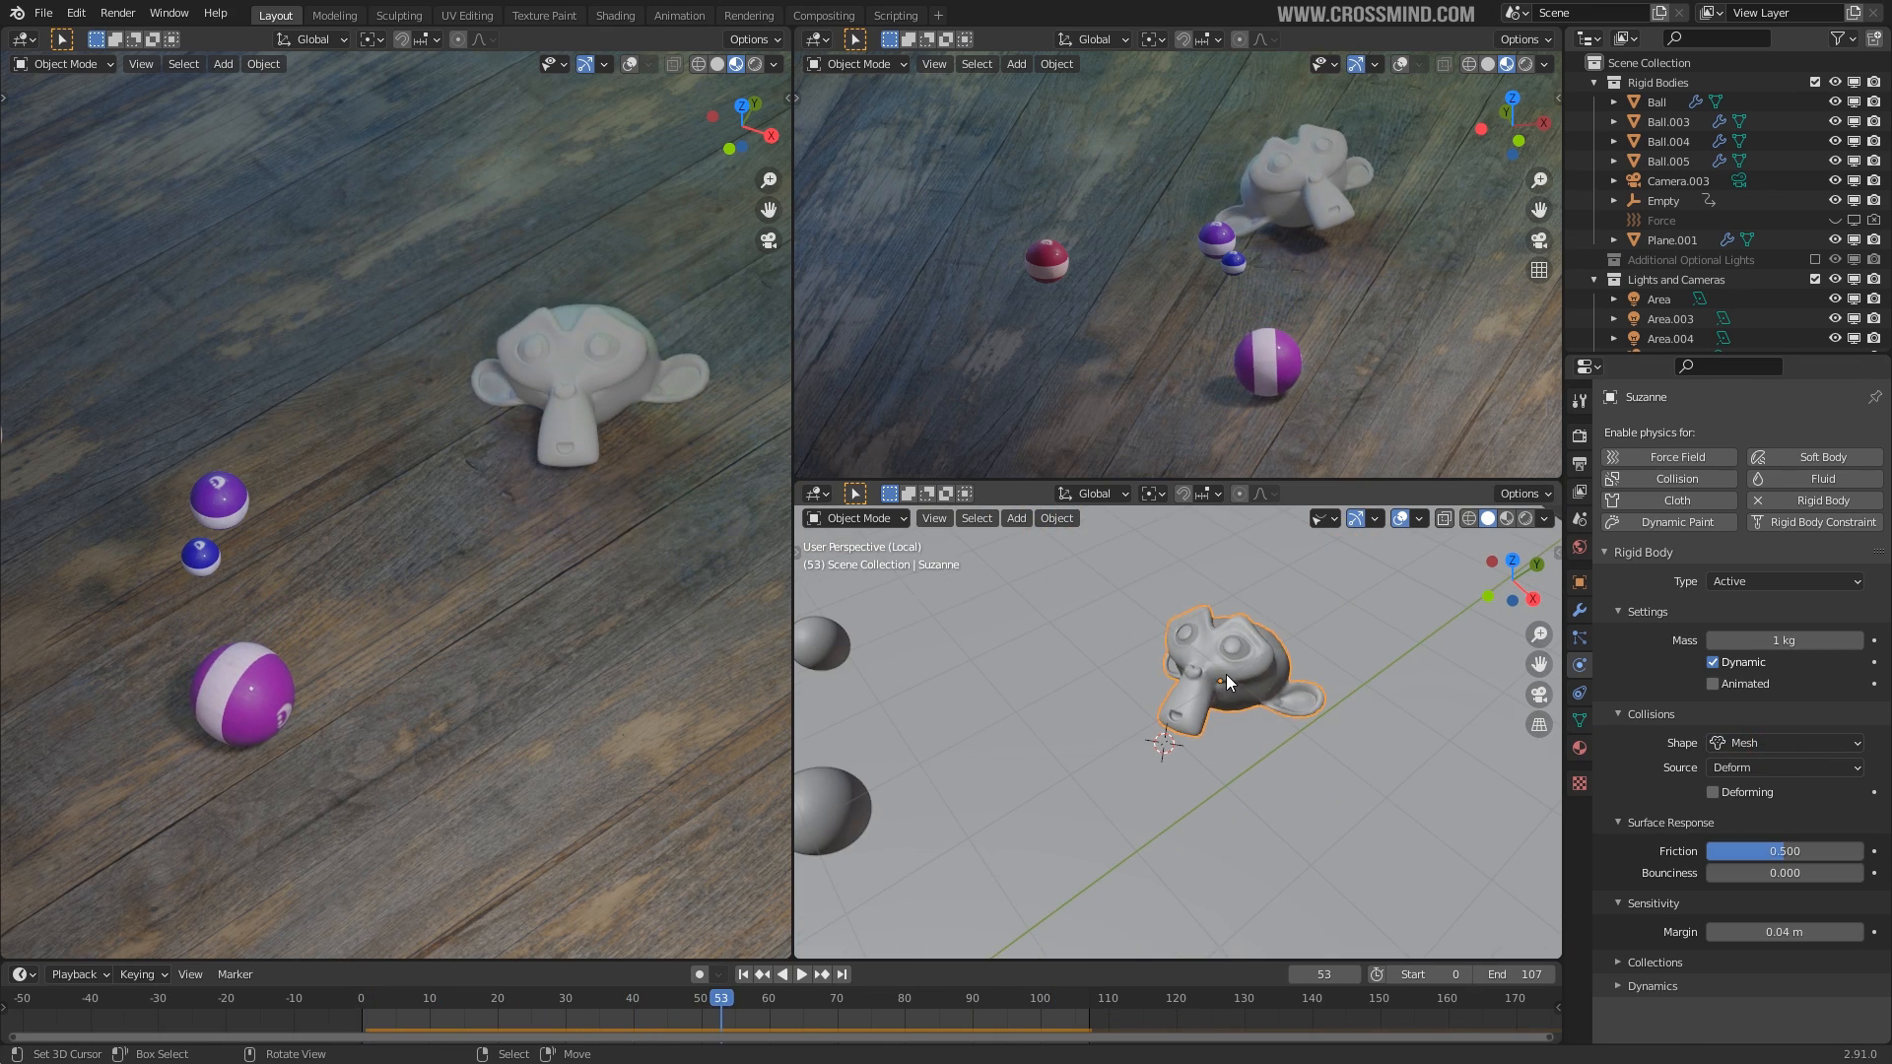
key("Delete")
Sketch a wine glass outline as an annotation in front view, inspect it from several angles, and undo the sketch.
key("KP_1")
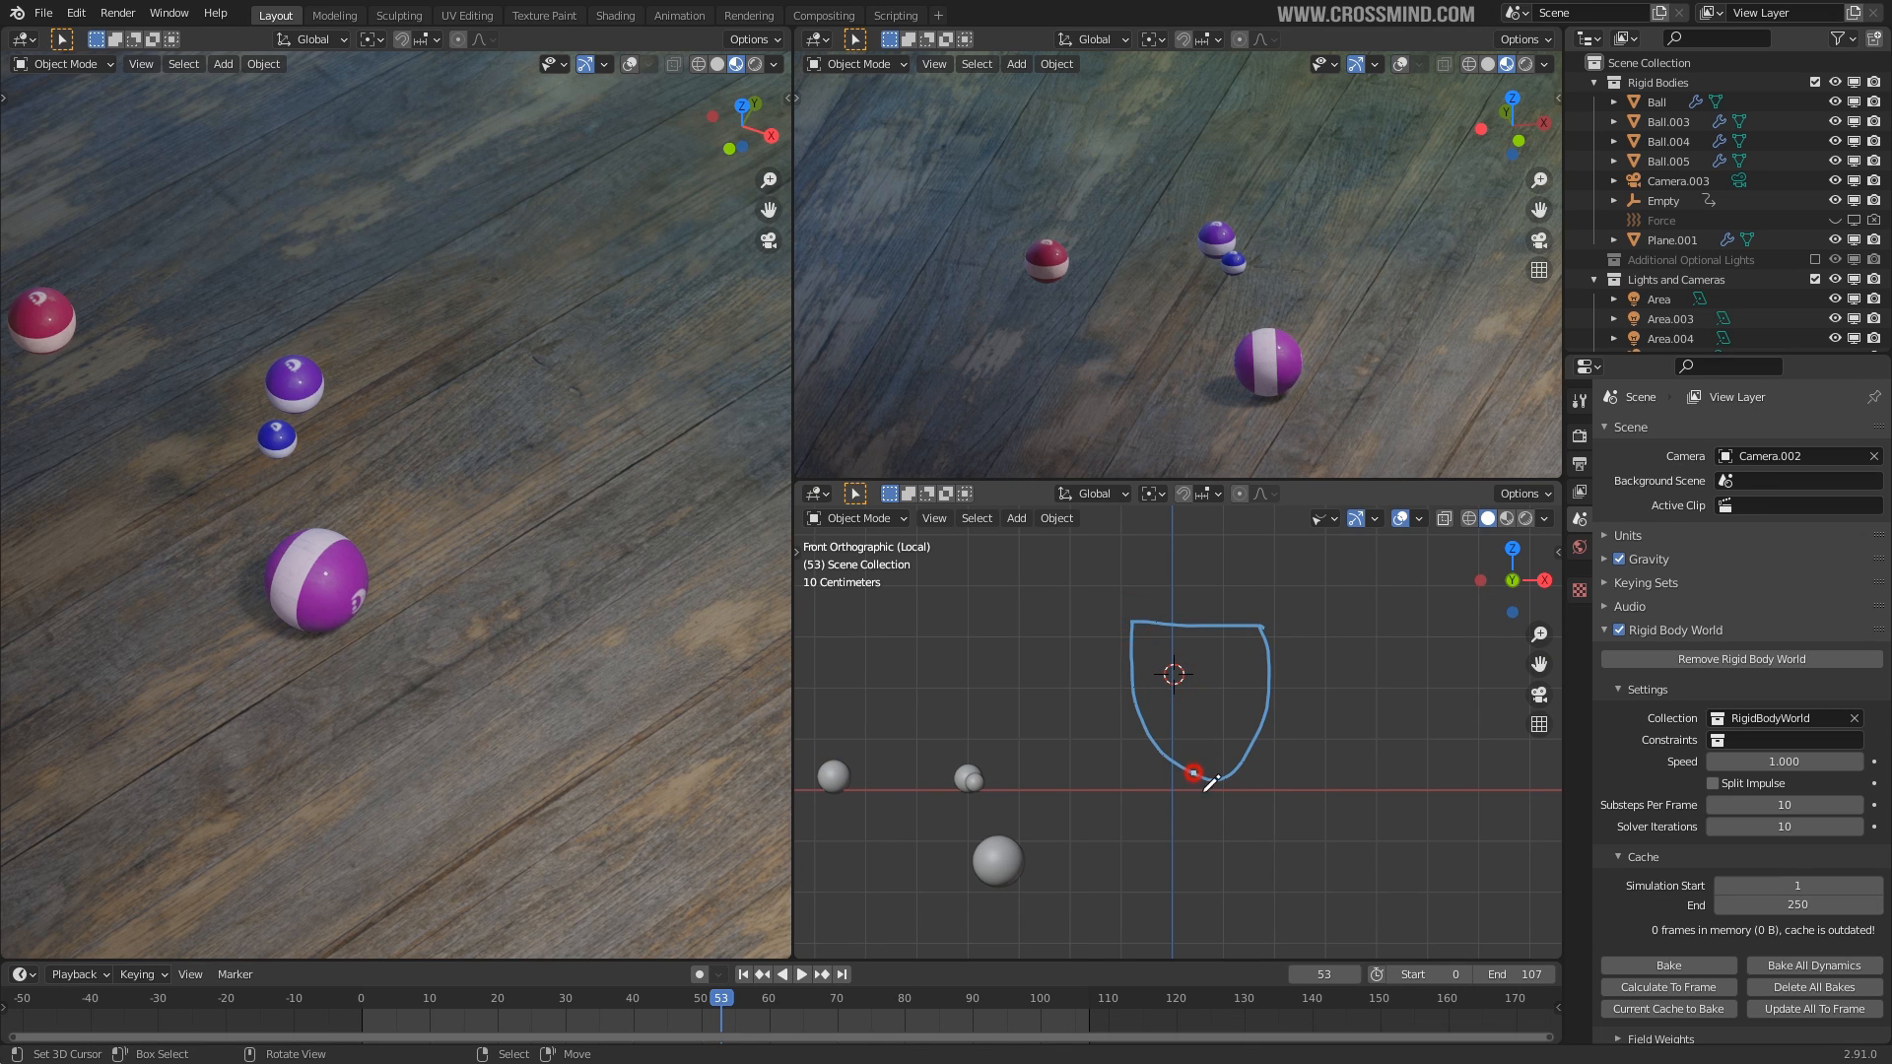
left_click_drag(1201, 851, 1212, 849)
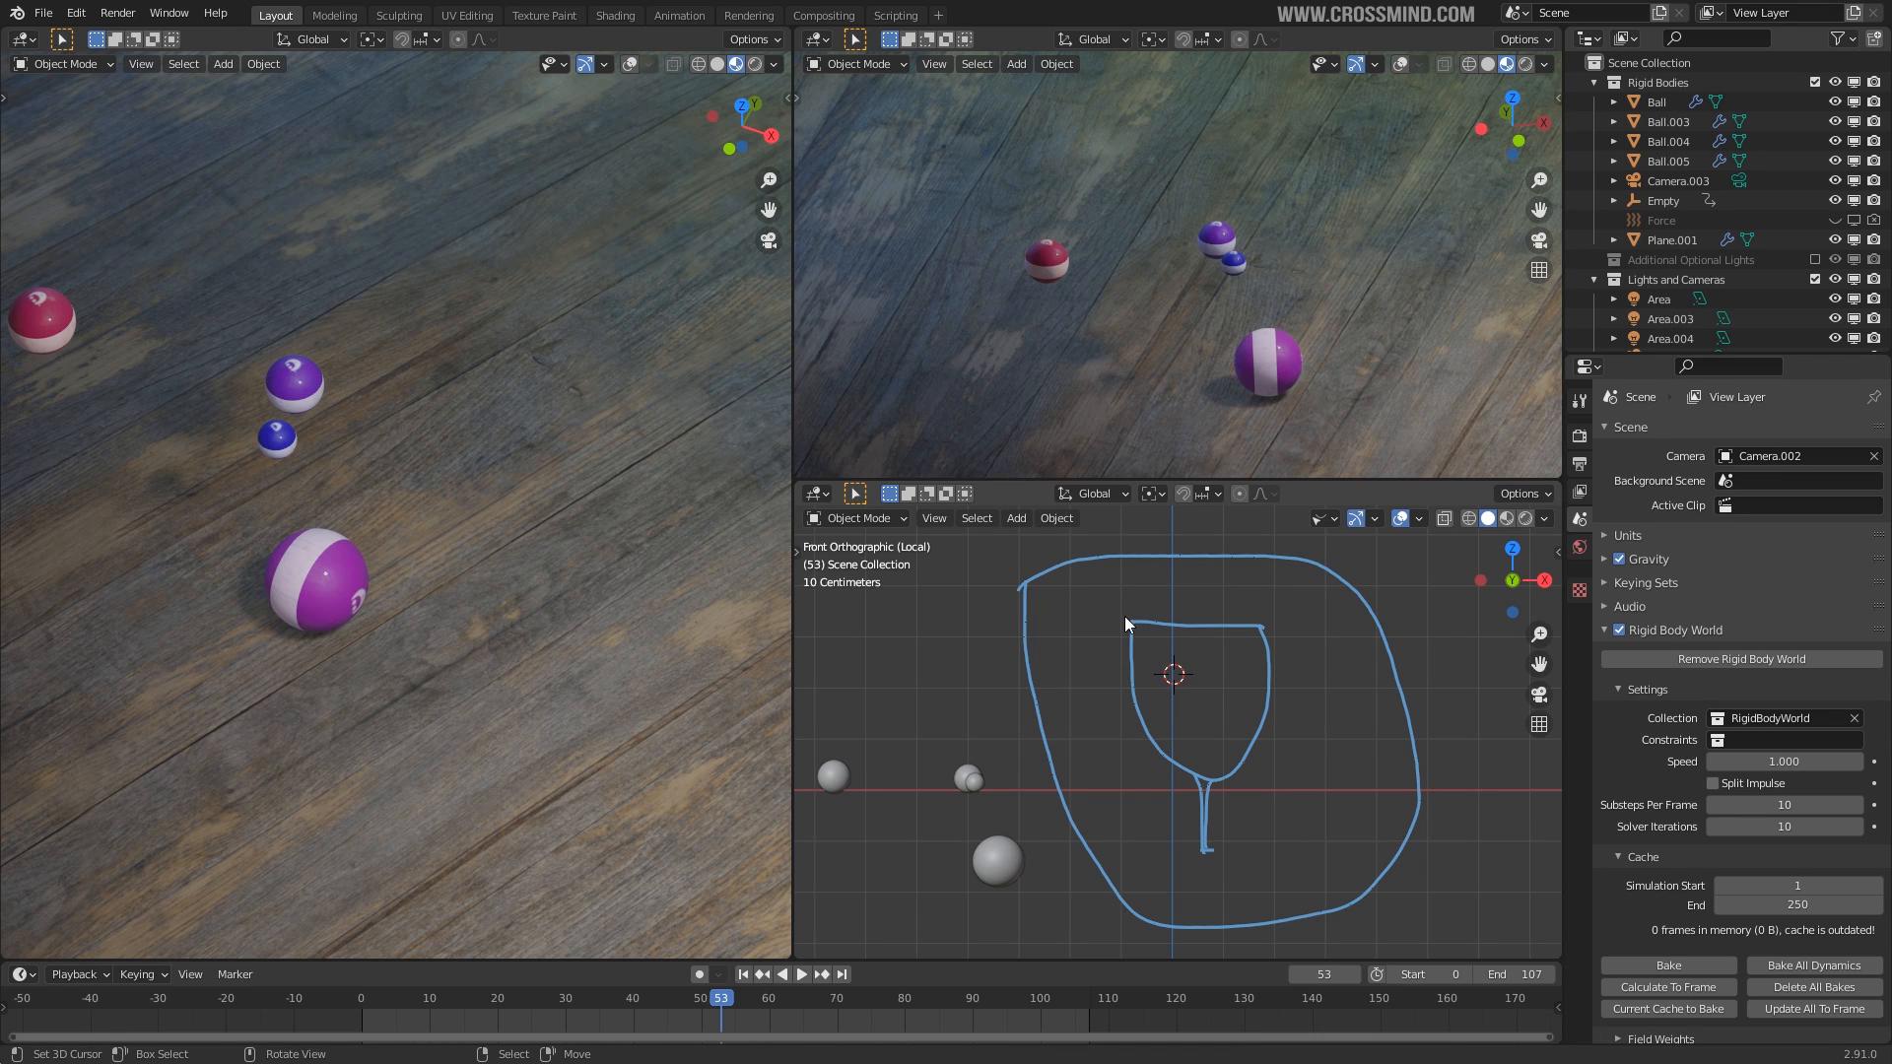
key("ctrl+z")
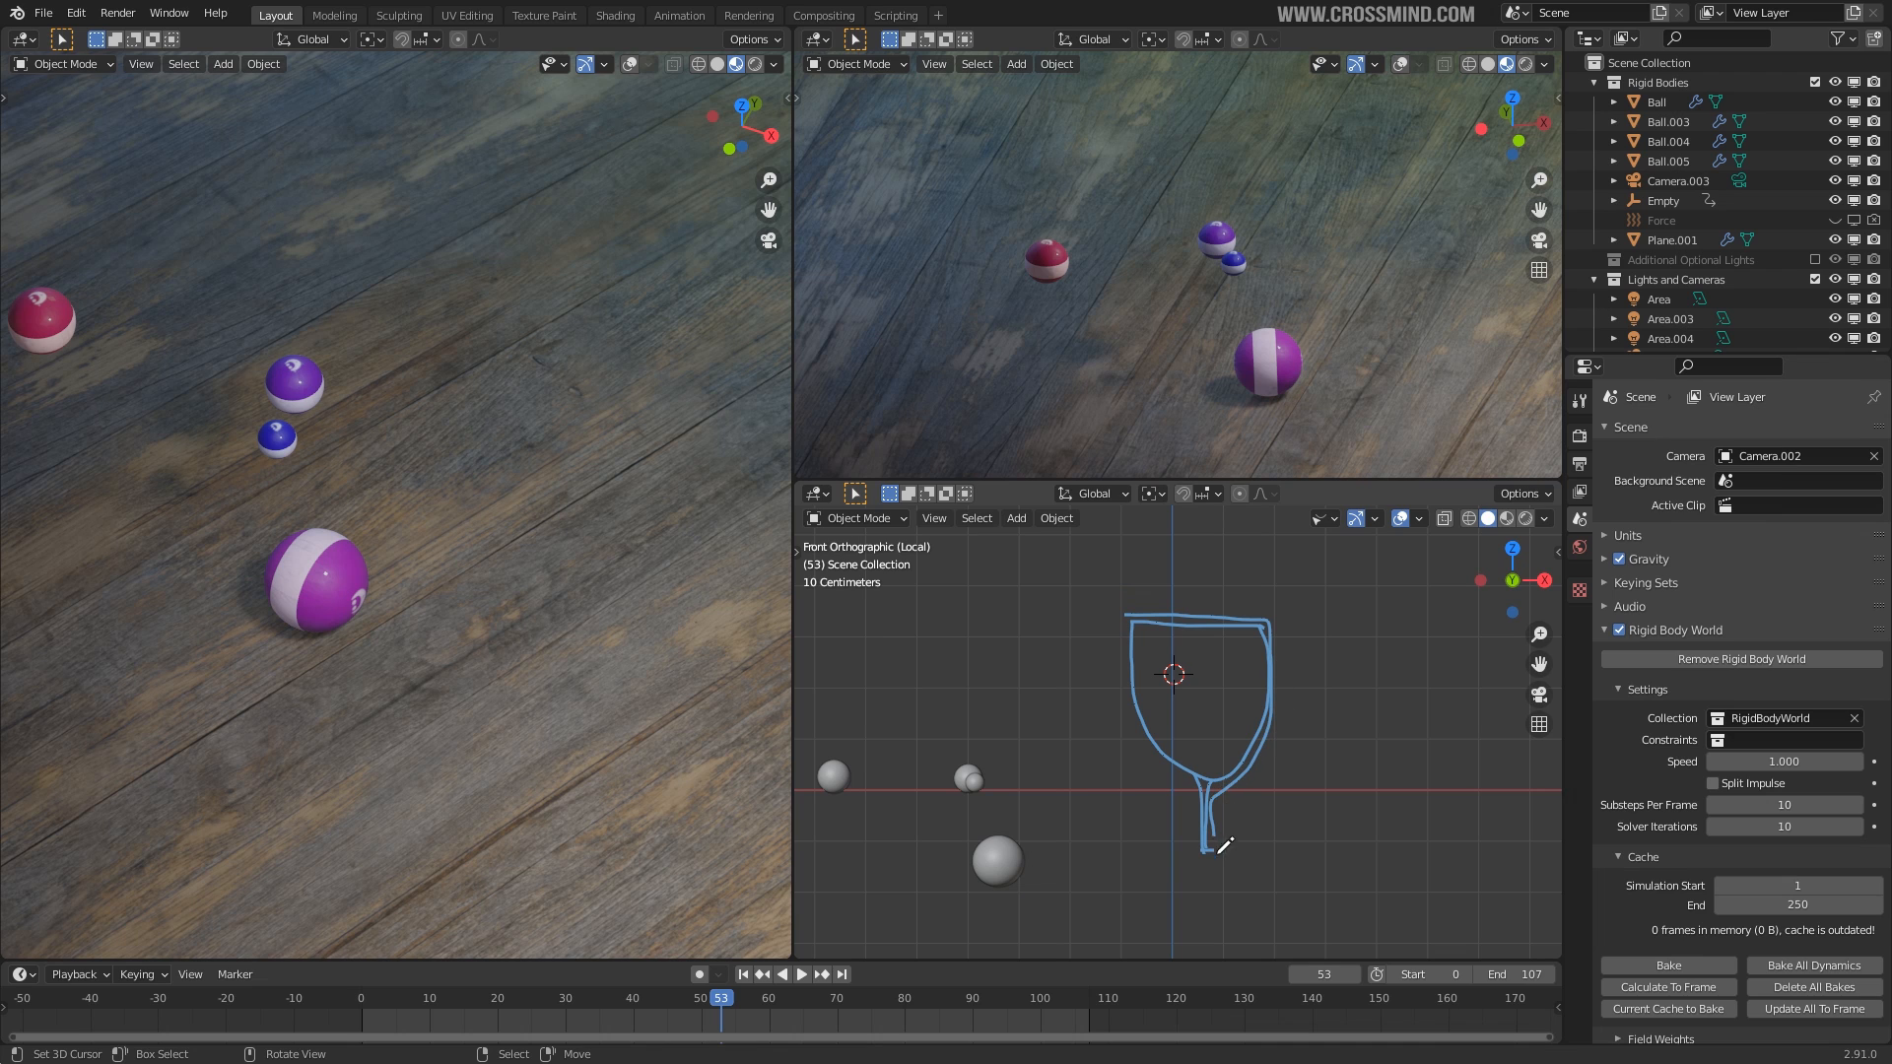
mouse_move(1129, 610)
middle_mouse_down()
mouse_move(1313, 673)
mouse_move(1198, 570)
middle_mouse_up()
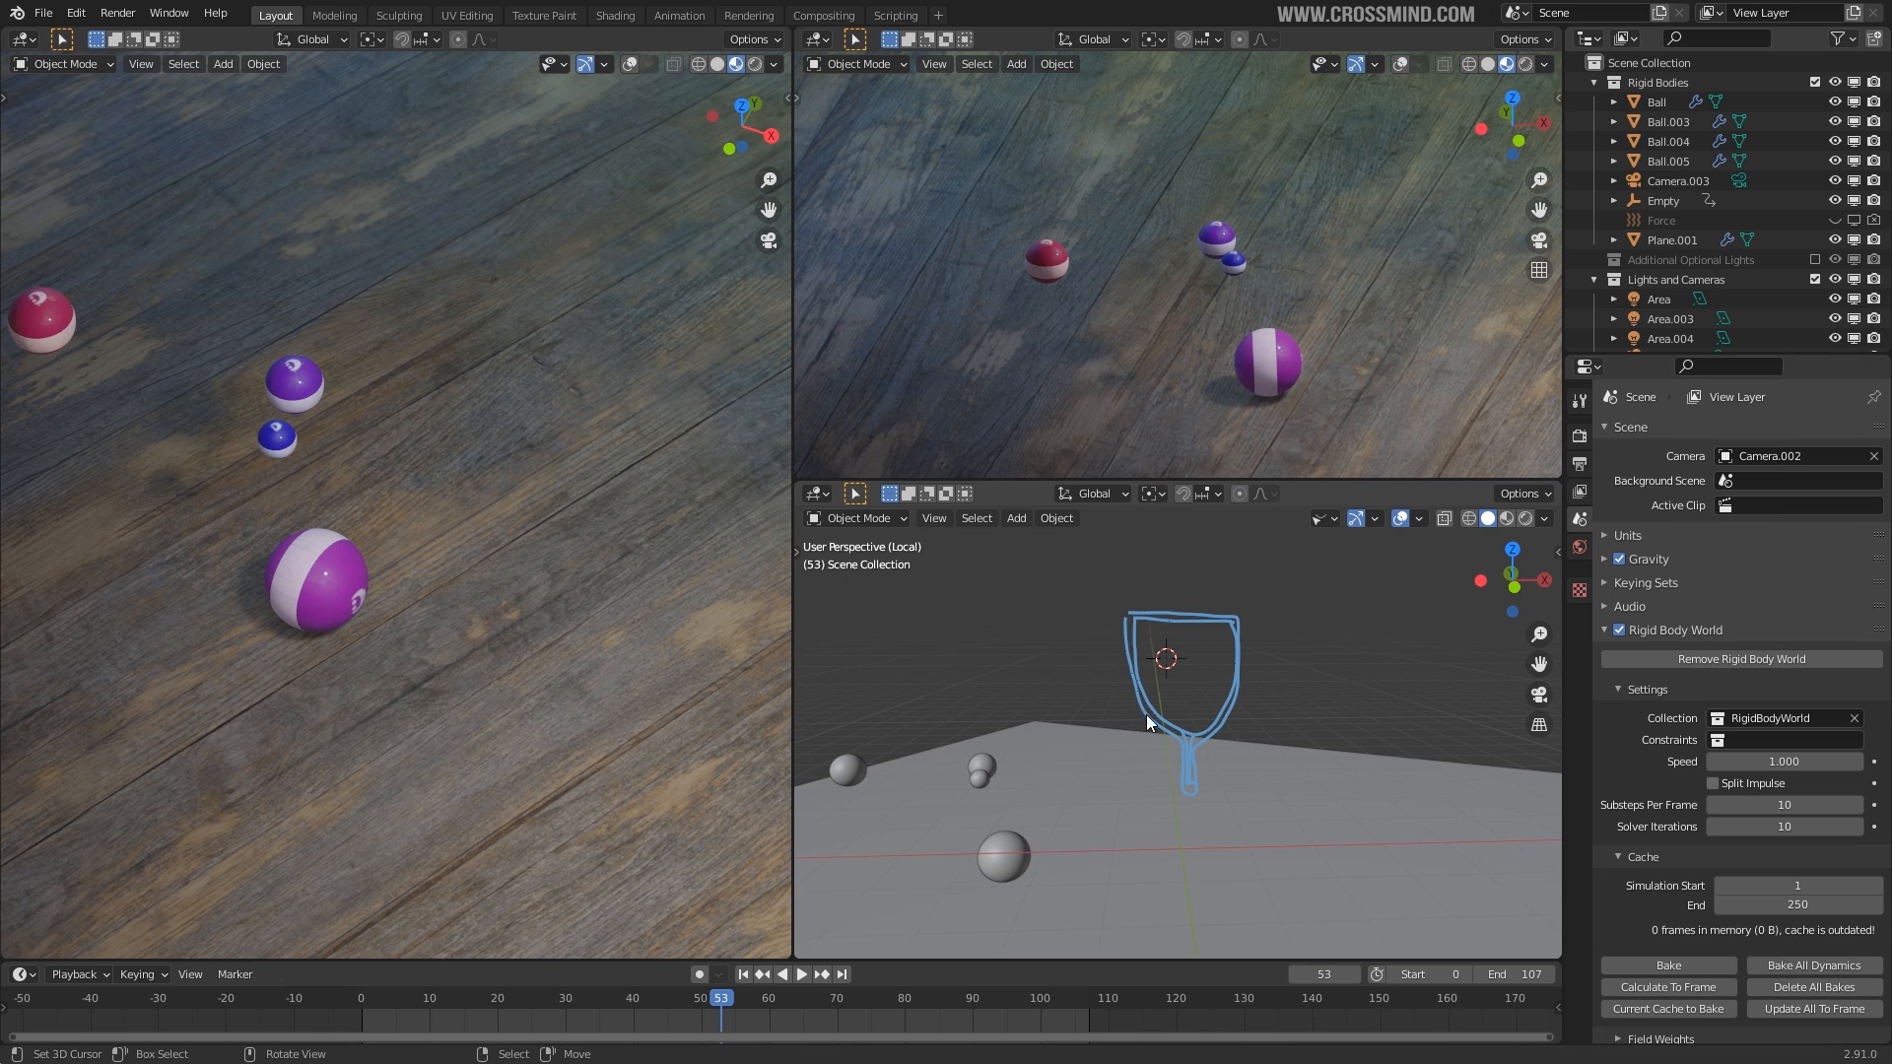
middle_click_drag(1238, 630, 1186, 694)
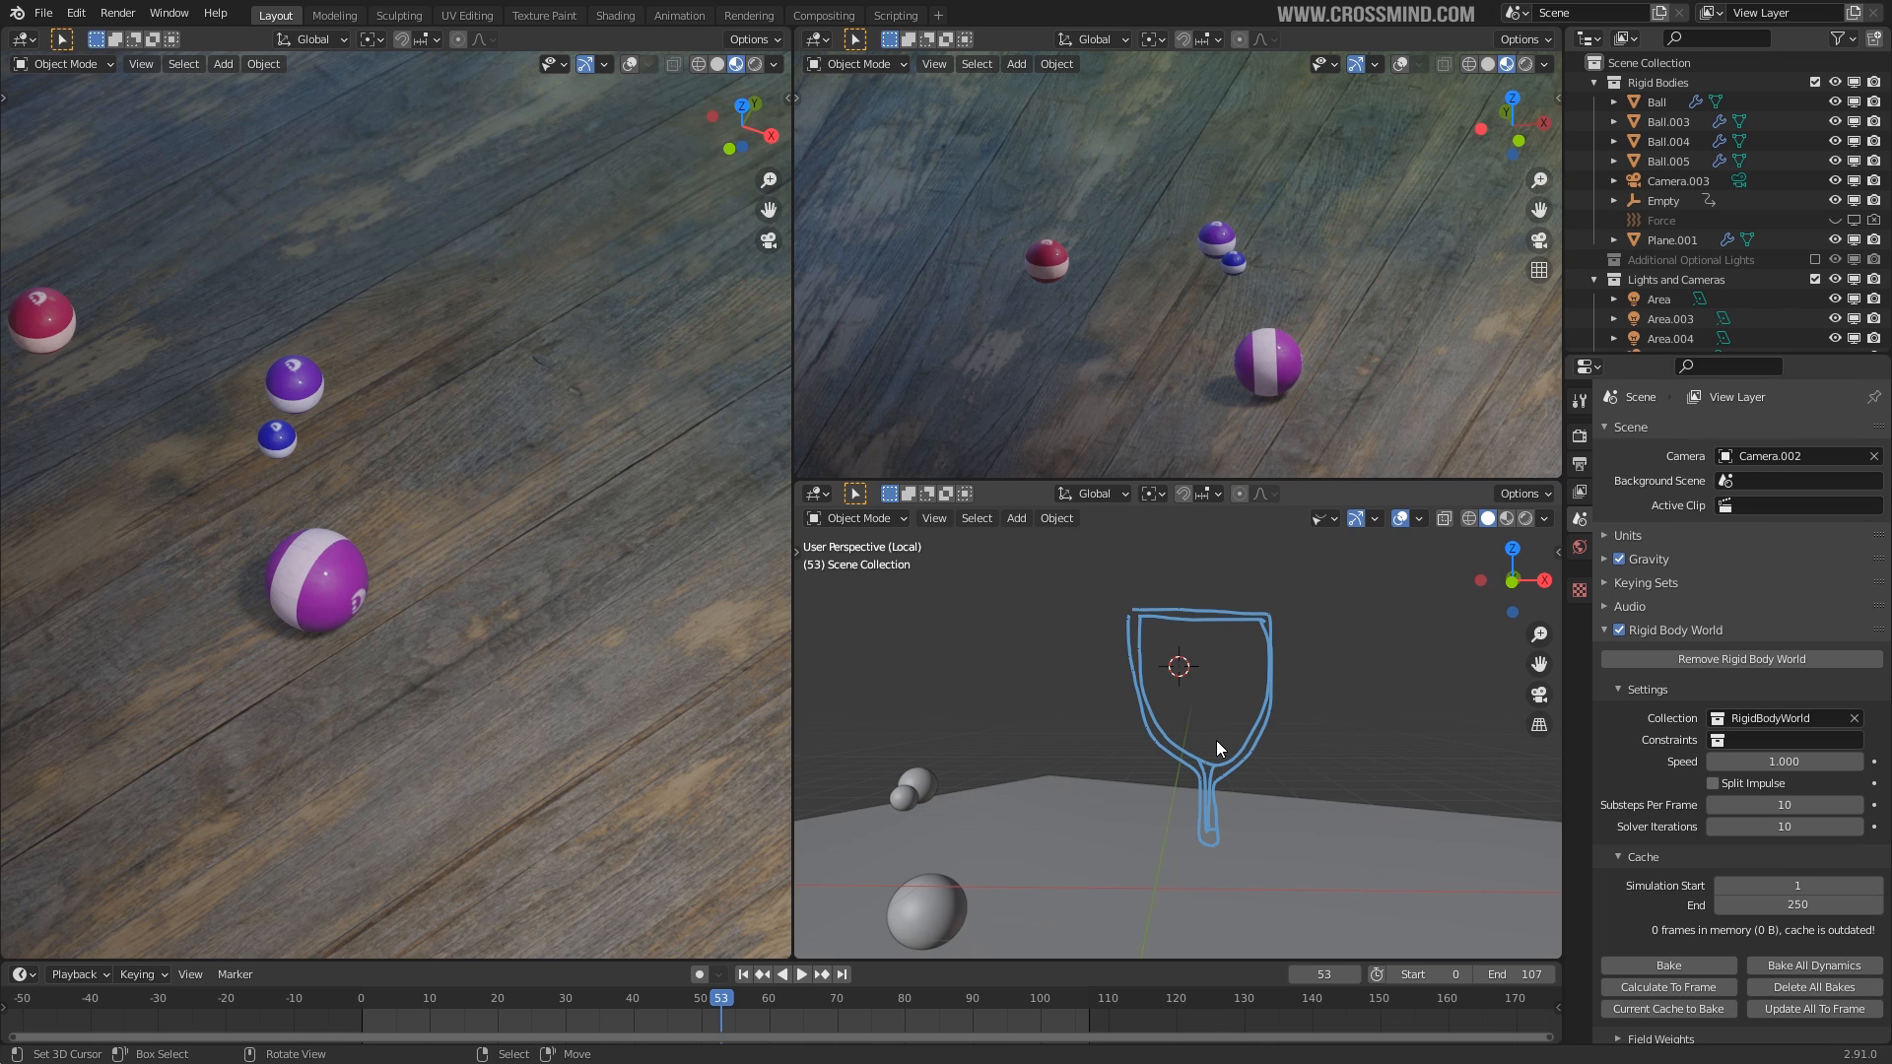
middle_click_drag(1287, 677, 1274, 692)
key("ctrl+z")
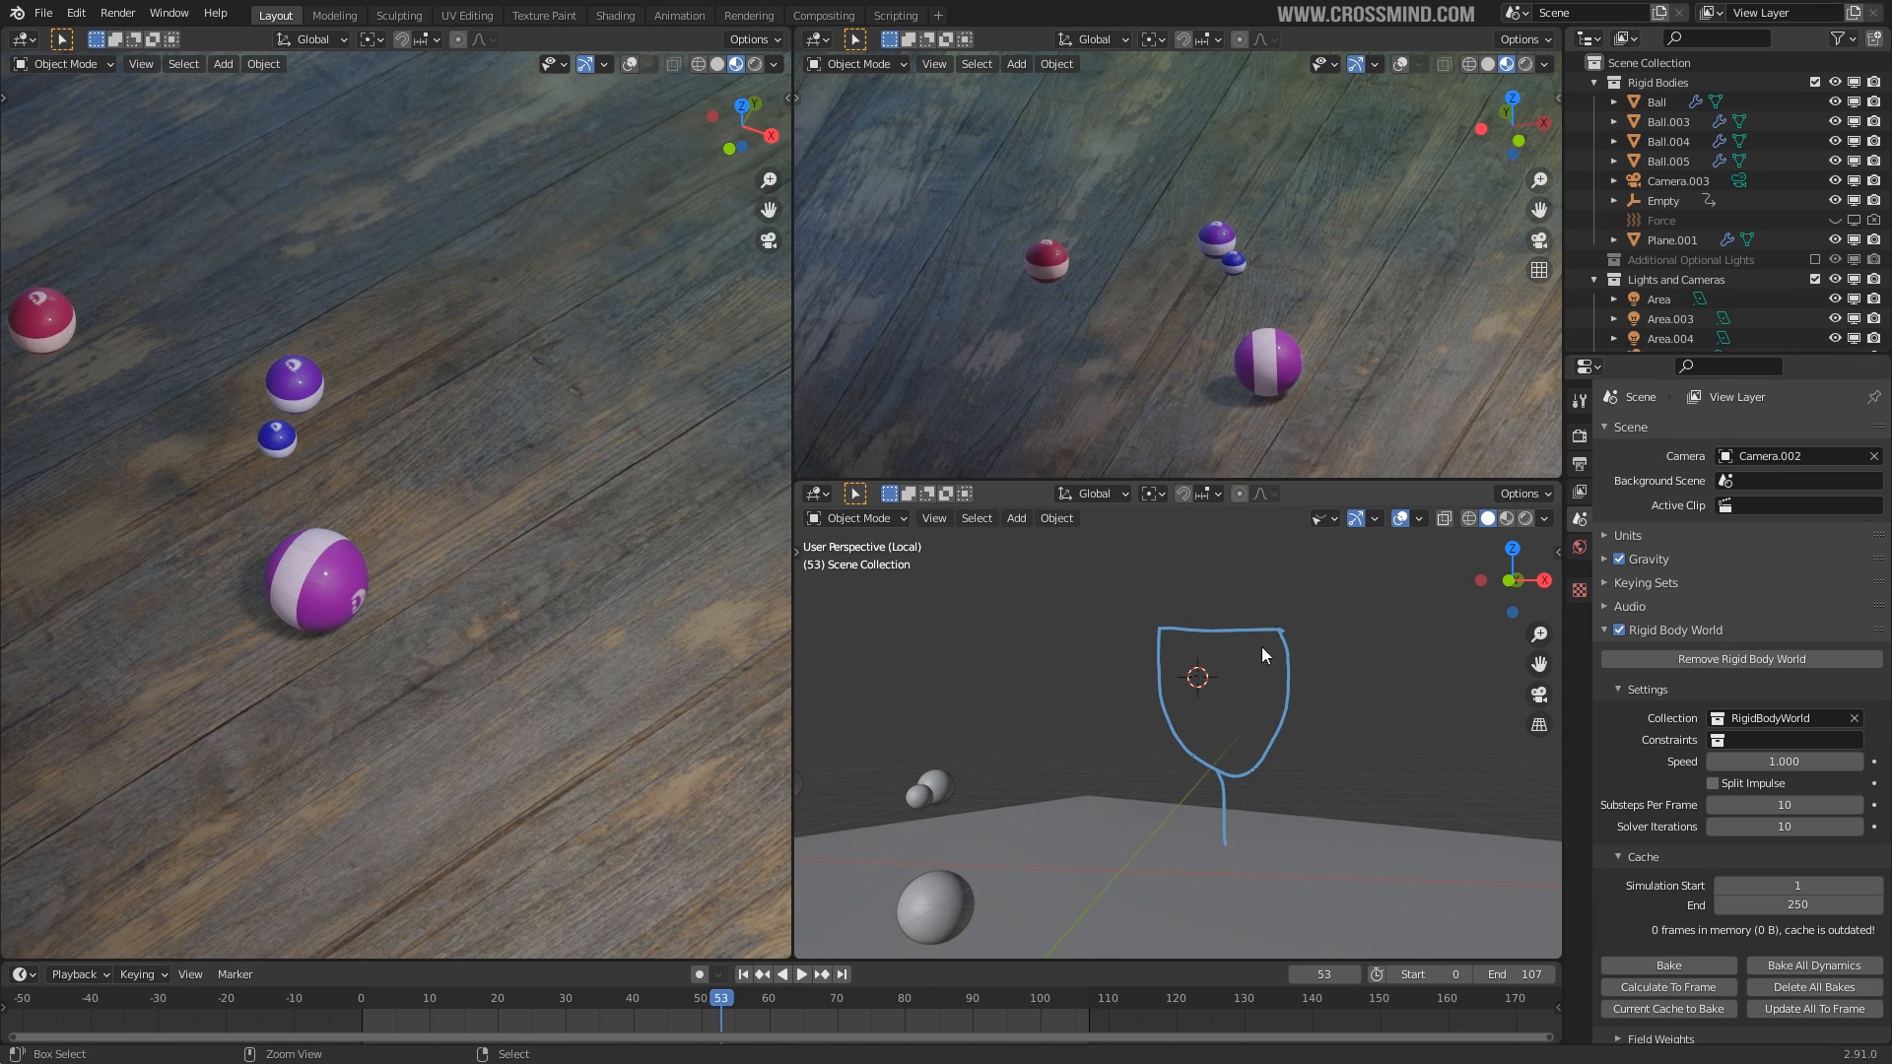
key("ctrl+z")
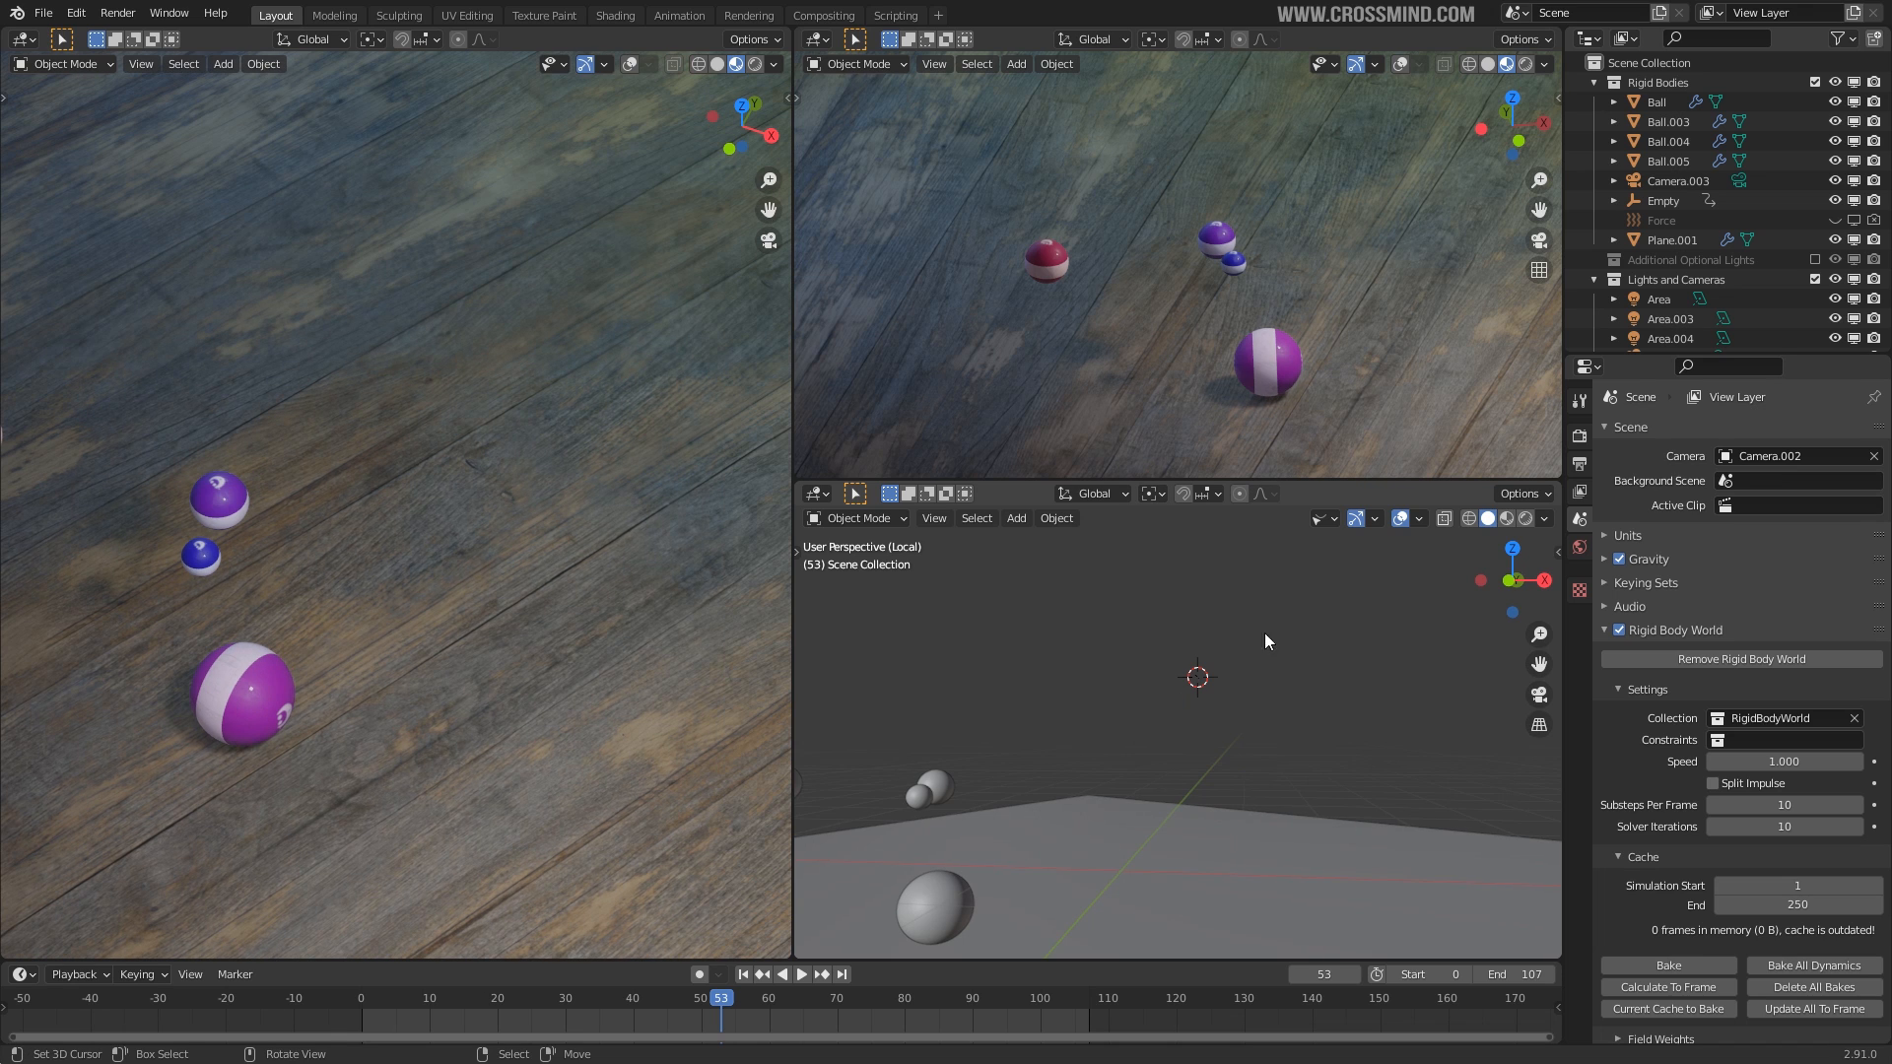
Add a UV sphere, clear its location to the world origin and scale it down.
middle_click_drag(1202, 696, 1121, 684)
left_click(1122, 683)
key("shift+a")
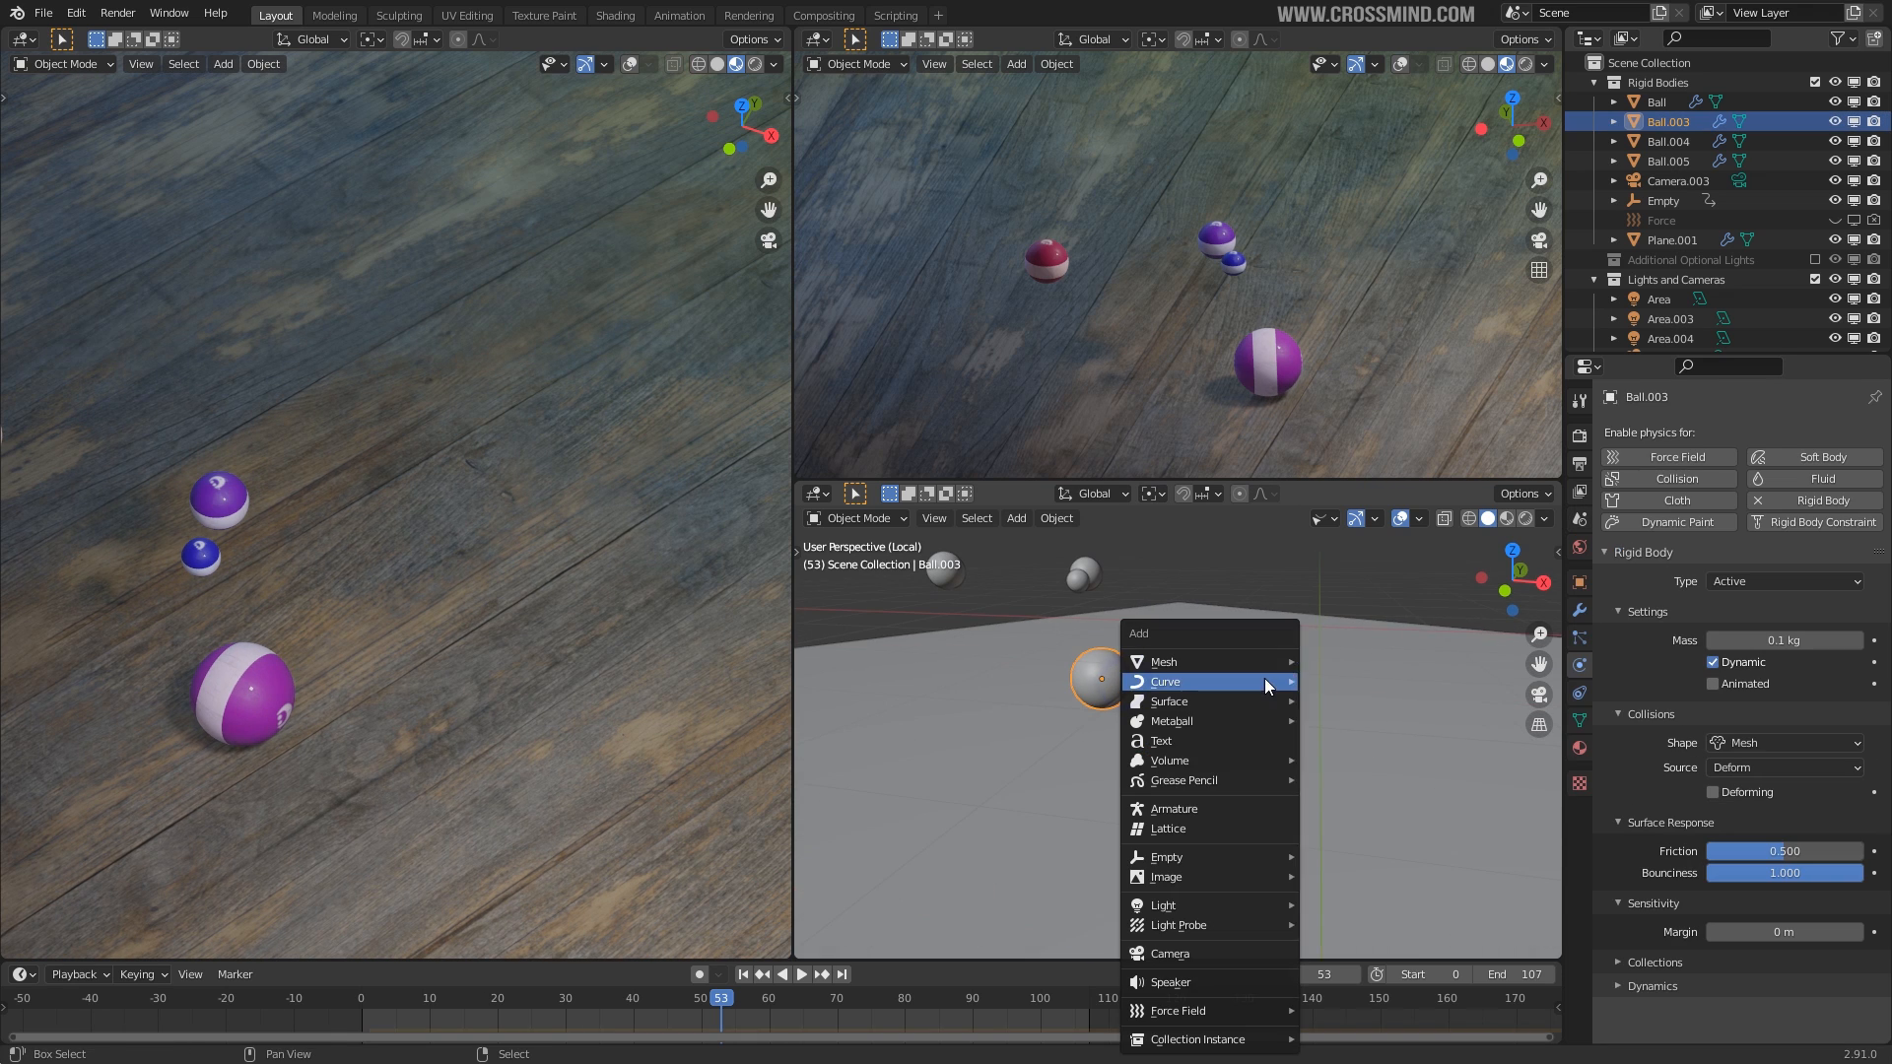
mouse_move(1257, 675)
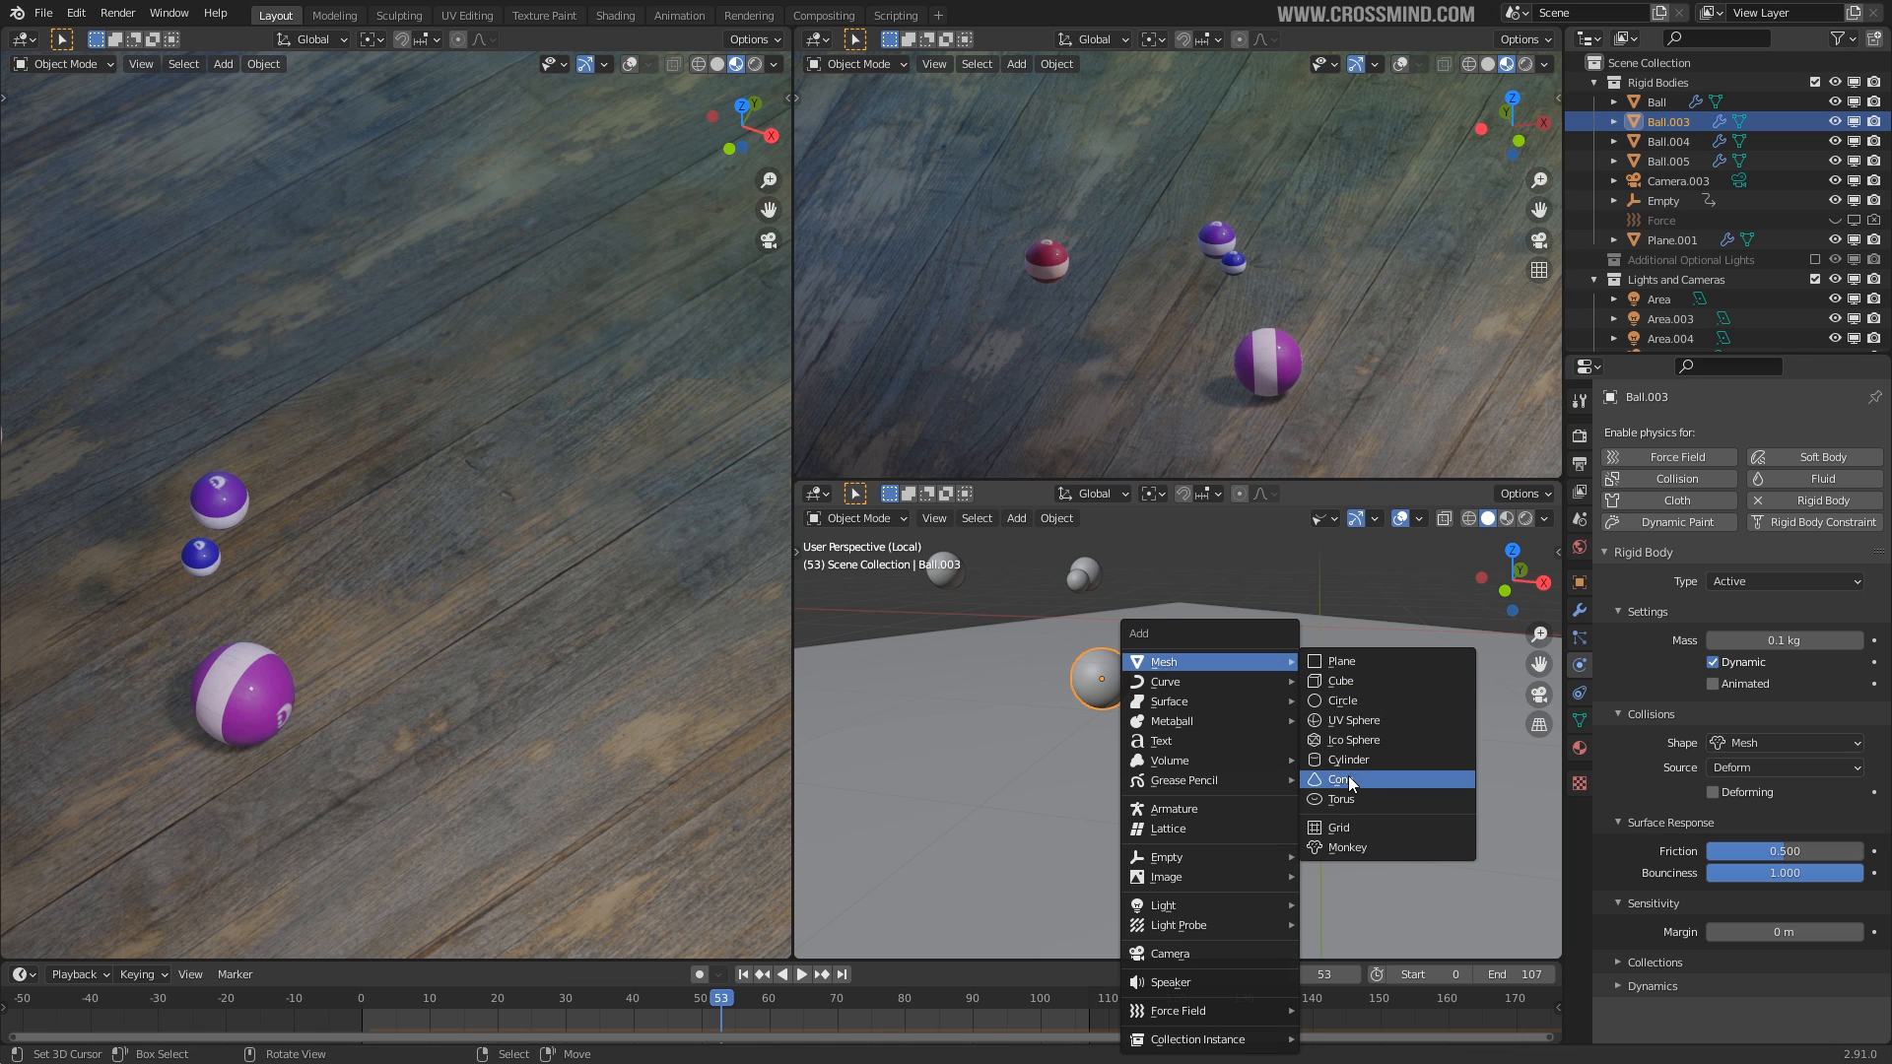
left_click(1363, 720)
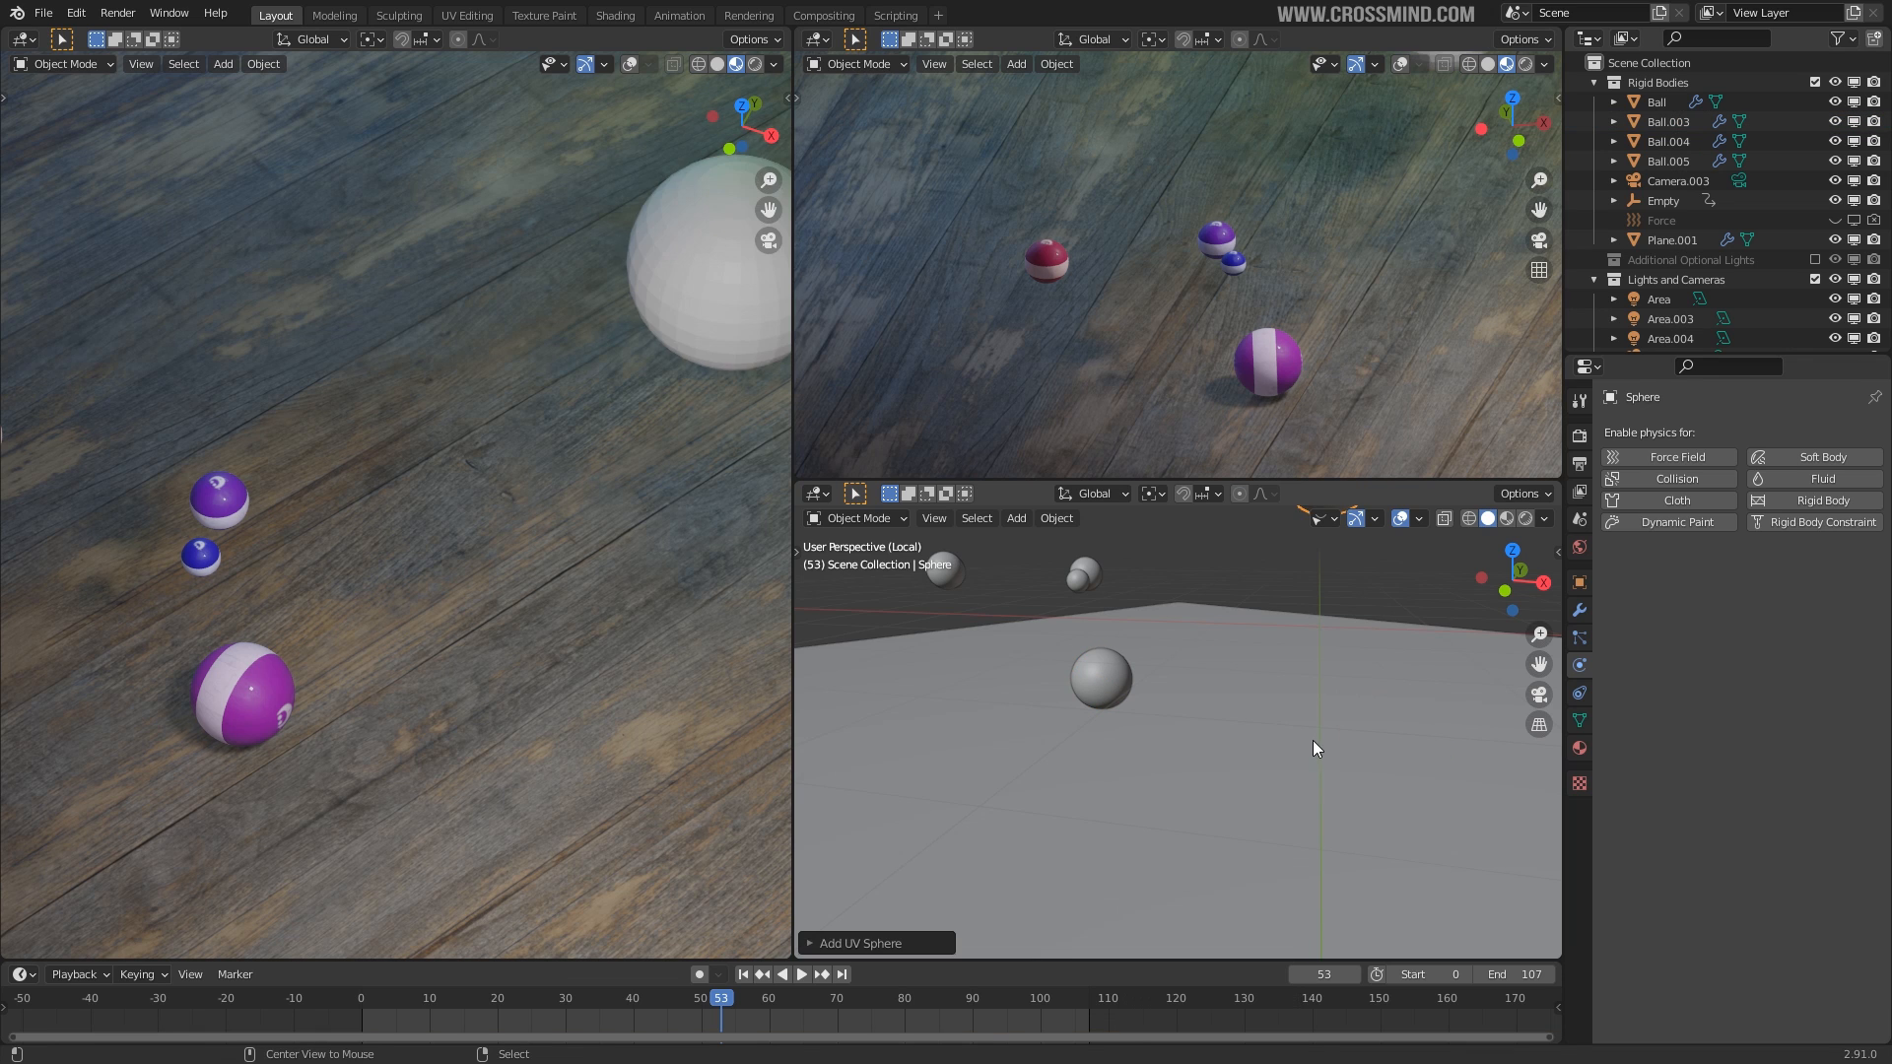
key("alt+g")
key("s")
left_click(1320, 643)
Delete the faces of the sphere's upper half in Edit Mode to leave an open bowl.
key("KP_1")
key("Tab")
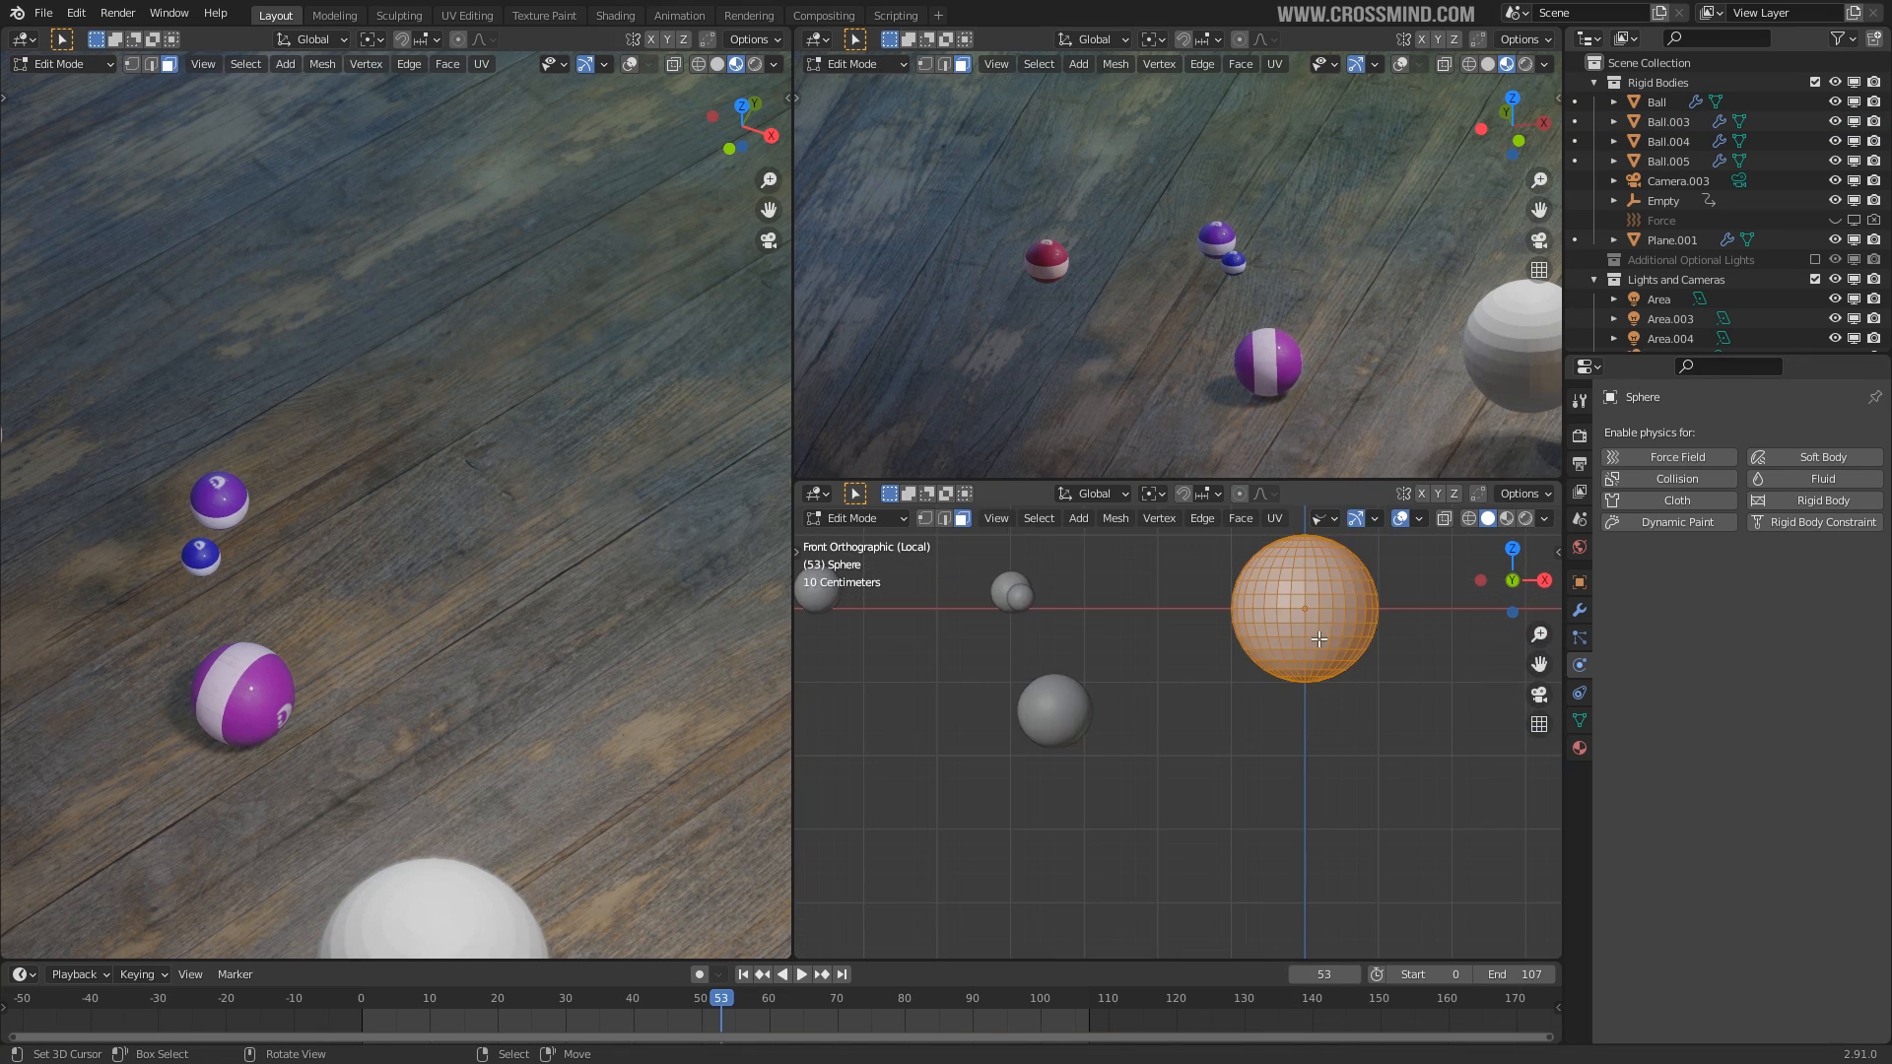
middle_click_drag(1250, 650, 1178, 687, "shift")
scroll(1179, 688, "up", 2)
right_click(1225, 618)
key("n")
left_click_drag(1030, 570, 1367, 674)
key("x")
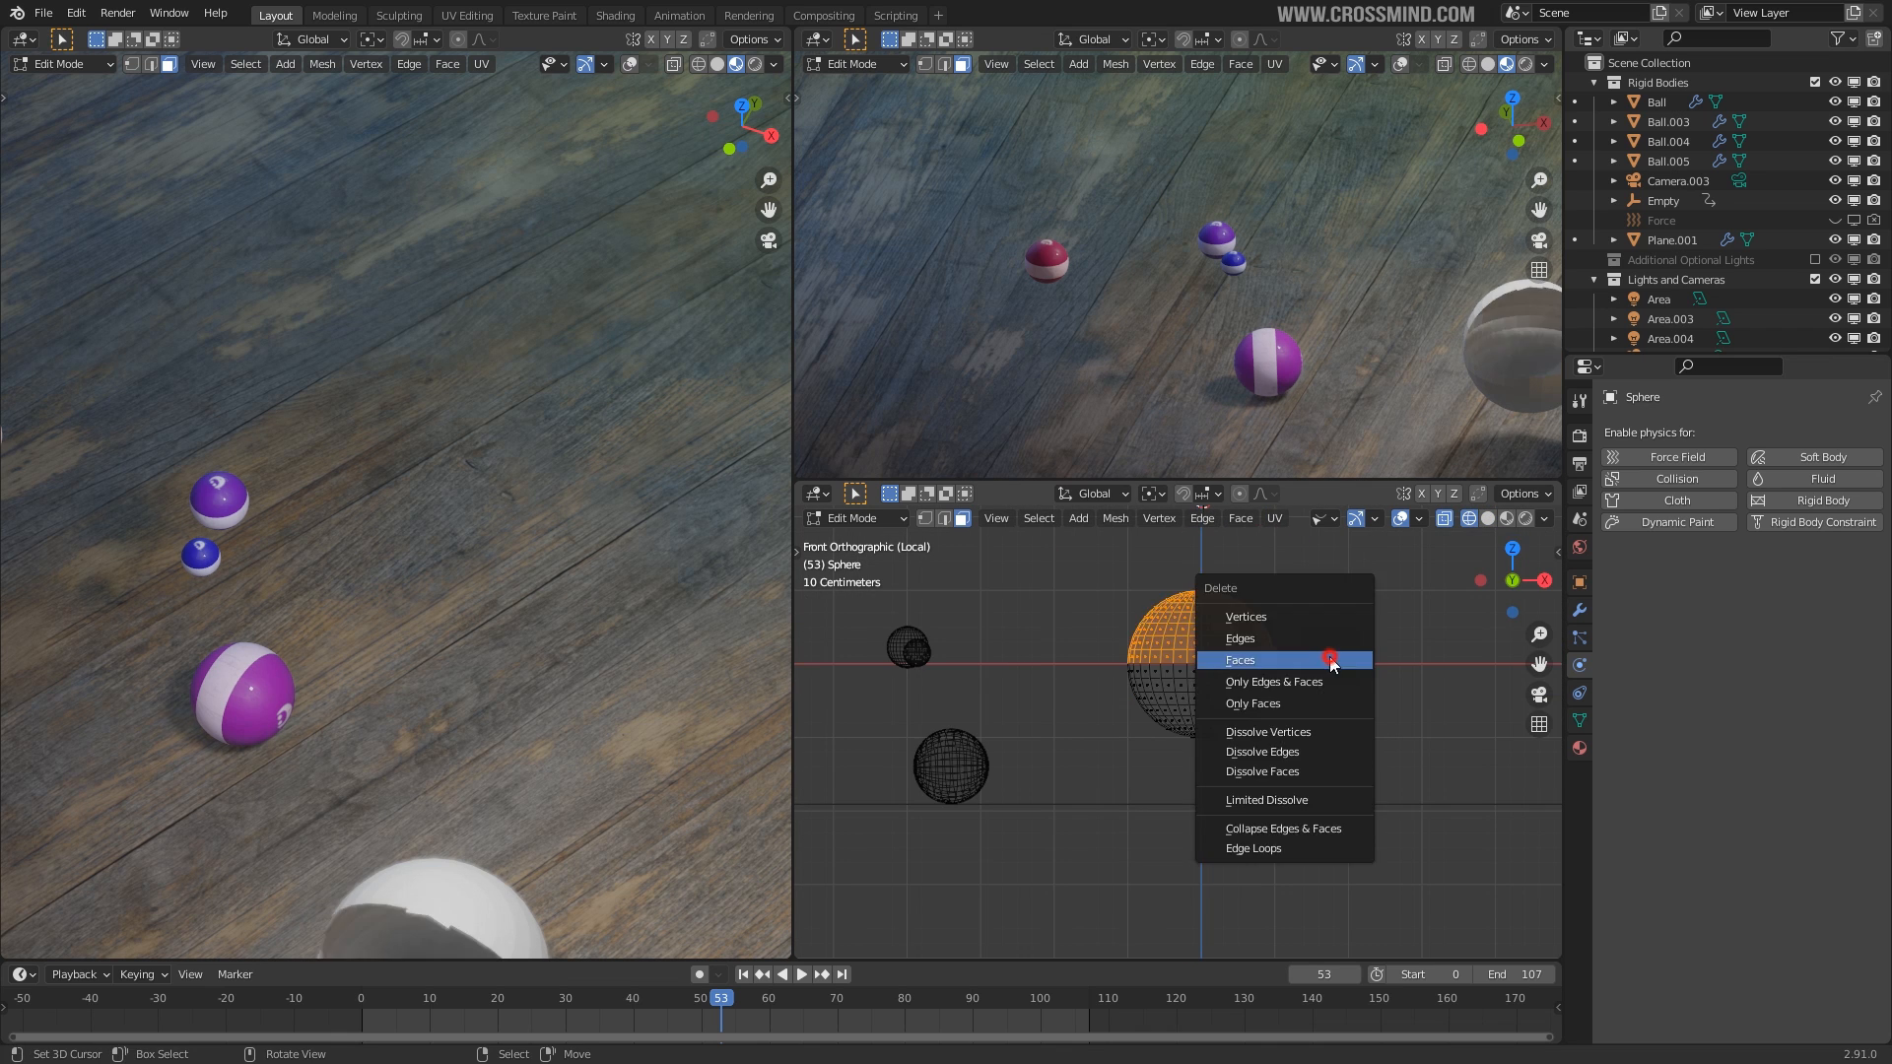
left_click(1334, 662)
key("Tab")
Enable rigid body physics on the bowl and raise it above the floor.
middle_click_drag(1221, 682, 1385, 743)
left_click(1823, 501)
key("z")
left_click(1446, 749)
Position the bowl around Ball.003 at frame 0, resizing it and adjusting its height above the floor.
key("KP_7")
key("g")
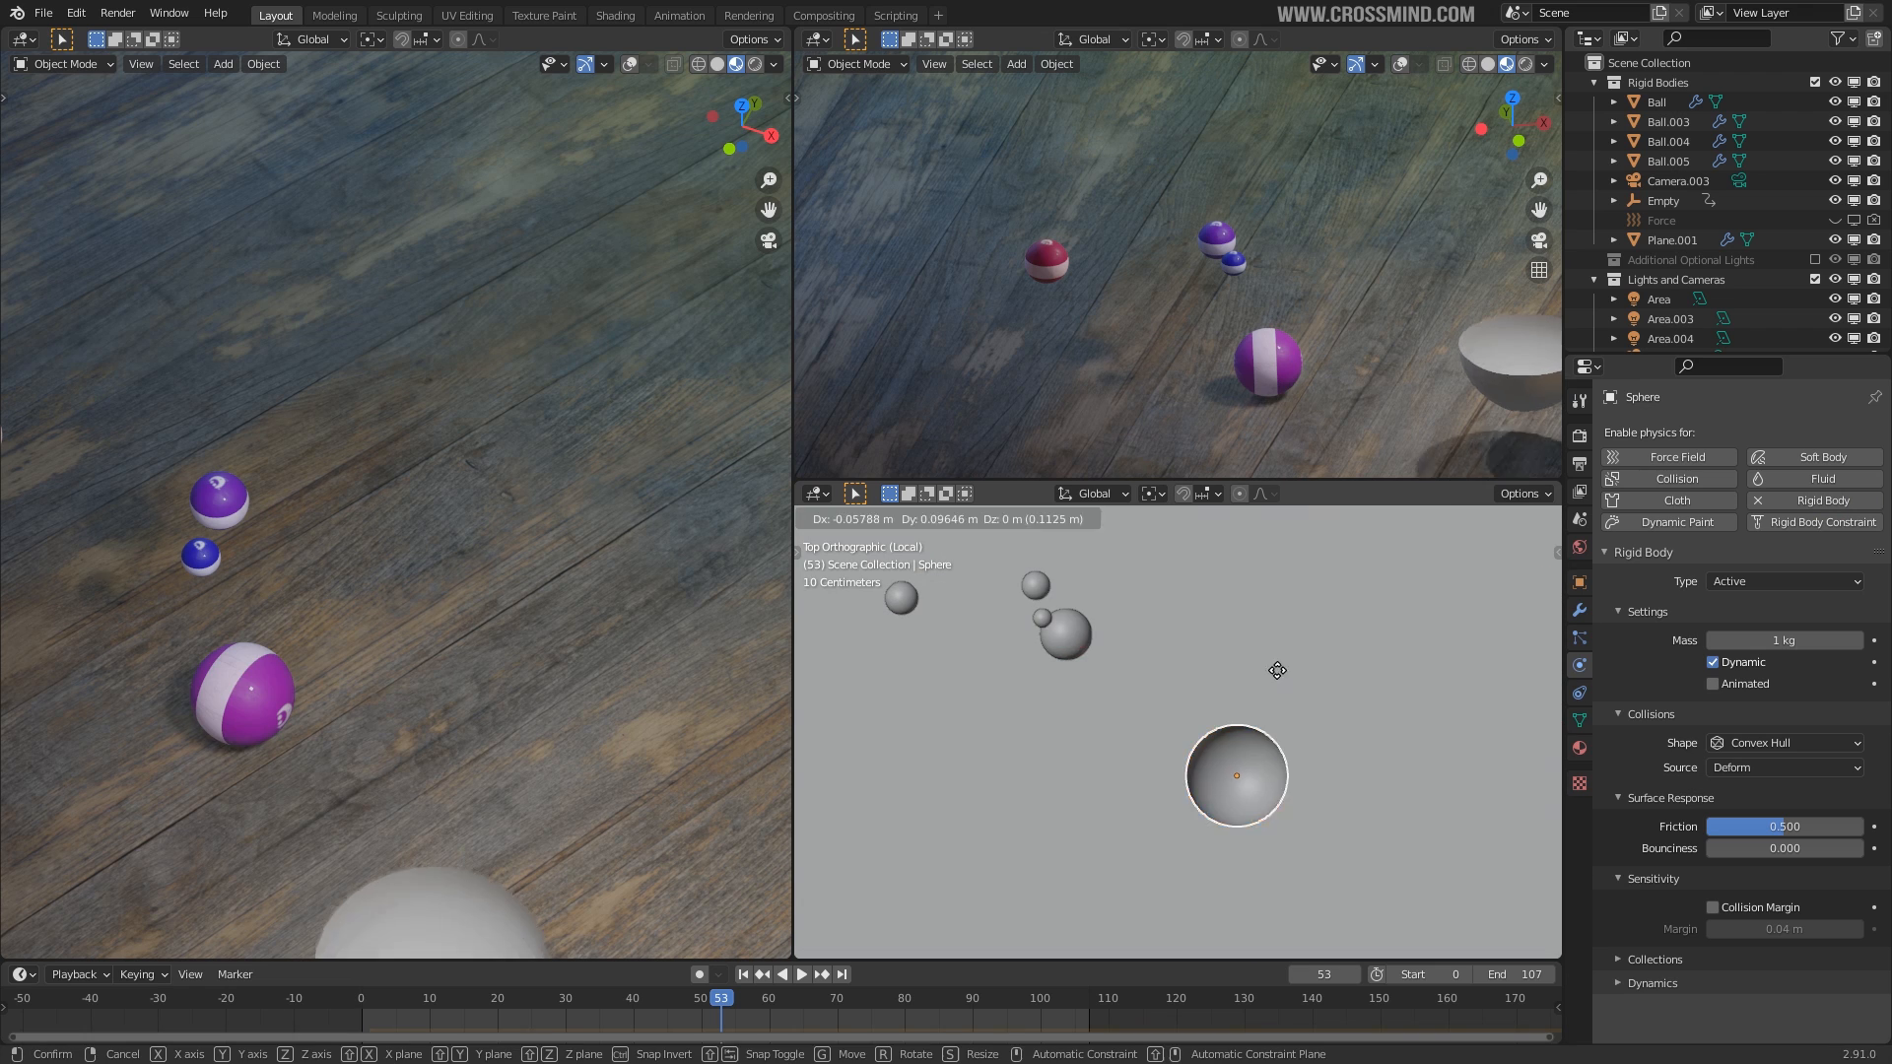
left_click(1188, 586)
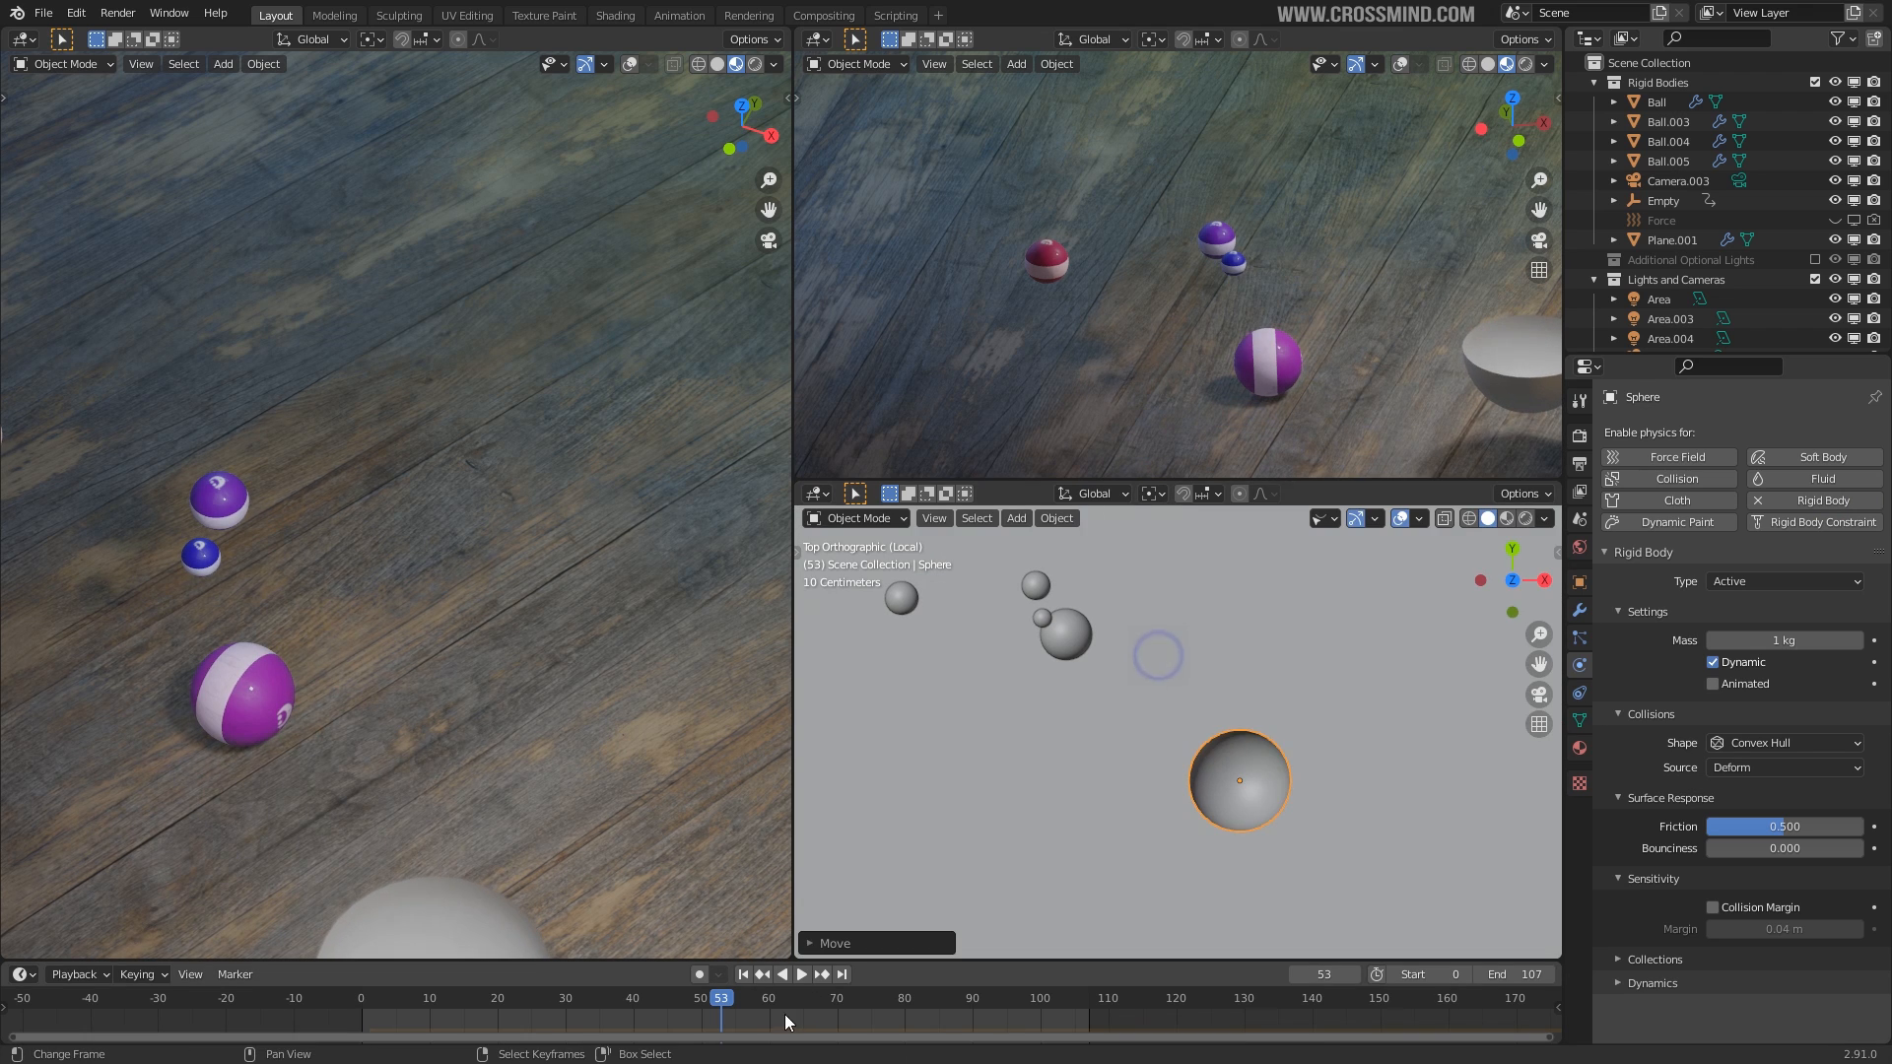
left_click(743, 977)
key("s")
left_click(1336, 807)
middle_click_drag(1131, 703, 1251, 694)
key("KP_1")
key("g")
key("z")
left_click(1292, 603)
Raise Ball.003 along Z so that it hangs above the bowl.
middle_click_drag(1243, 540, 1221, 572)
scroll(1220, 571, "down", 2)
left_click(1173, 650)
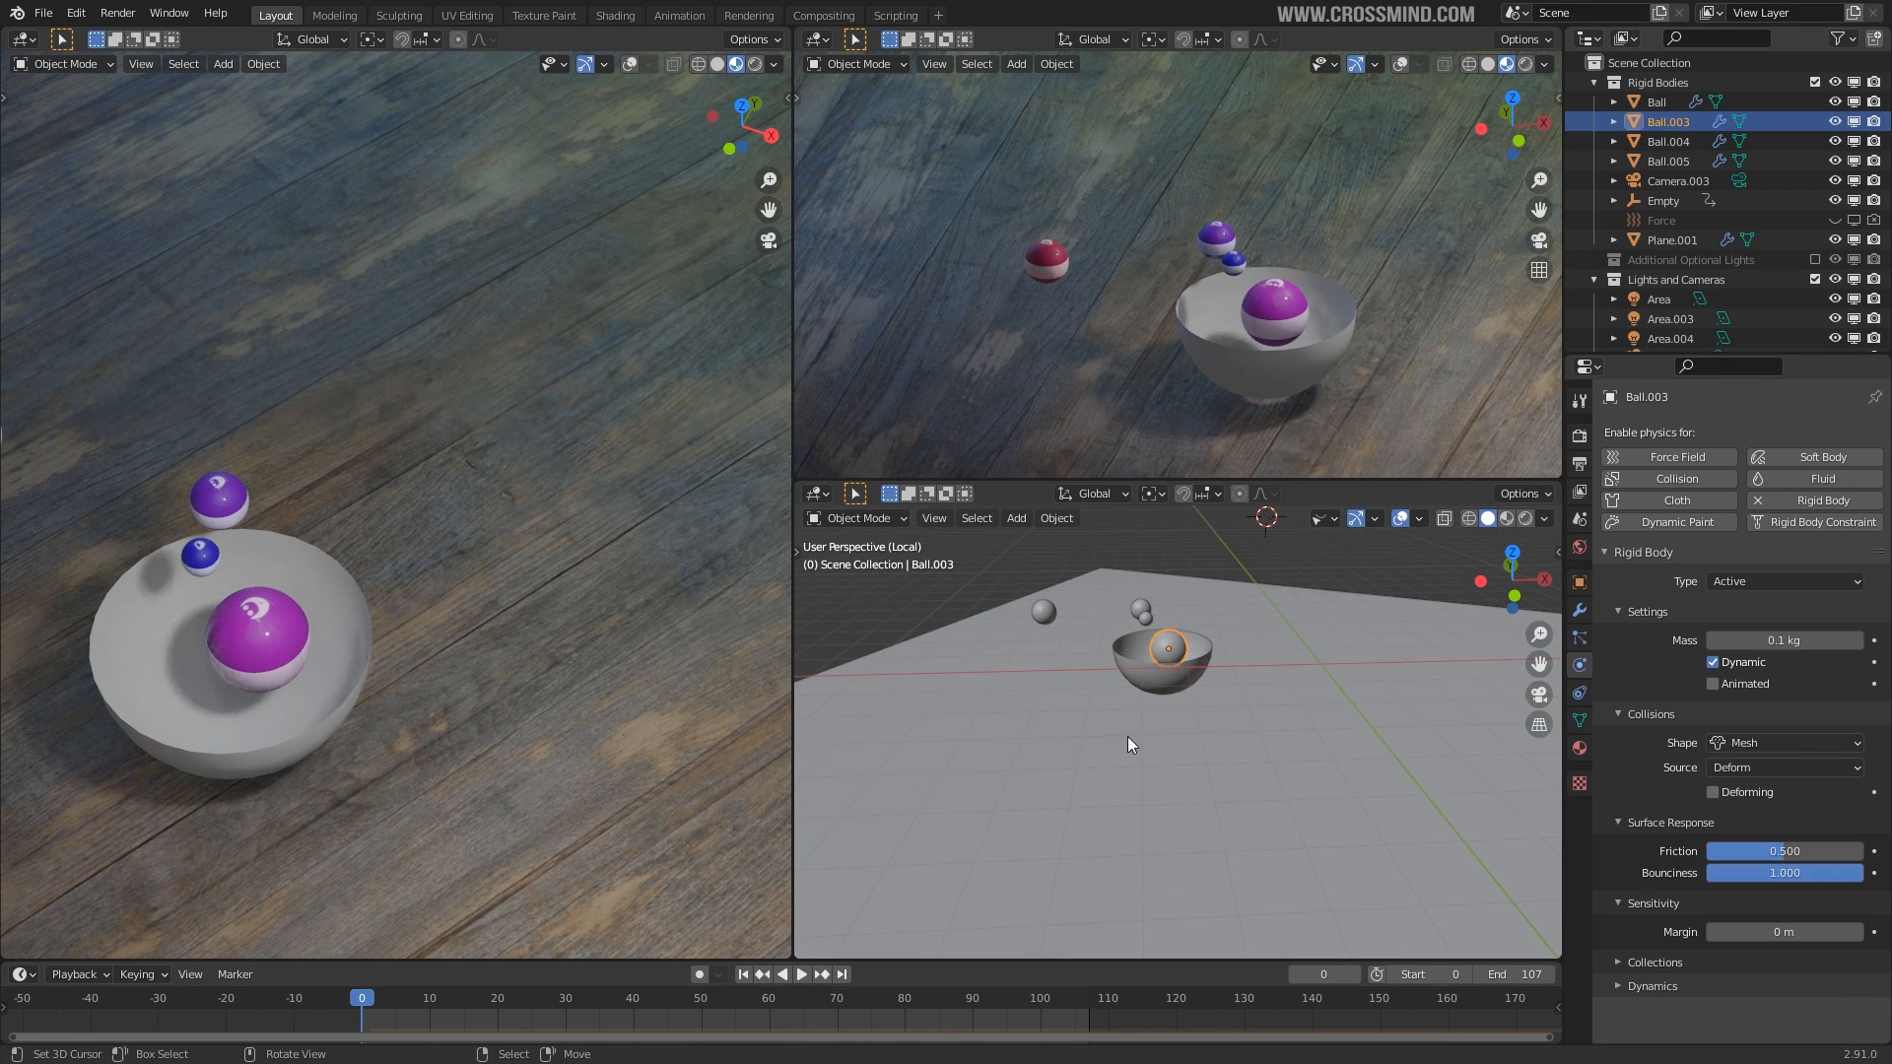
key("g")
key("z")
left_click(1275, 536)
Fine-tune the bowl's height along Z beneath Ball.003.
middle_click_drag(1243, 683, 1253, 702, "shift")
right_click(1194, 668)
scroll(1200, 668, "up", 2)
key("g")
right_click(1206, 667)
key("g")
key("z")
left_click(1211, 666)
middle_click_drag(1212, 668, 1216, 749)
scroll(1213, 751, "up", 3)
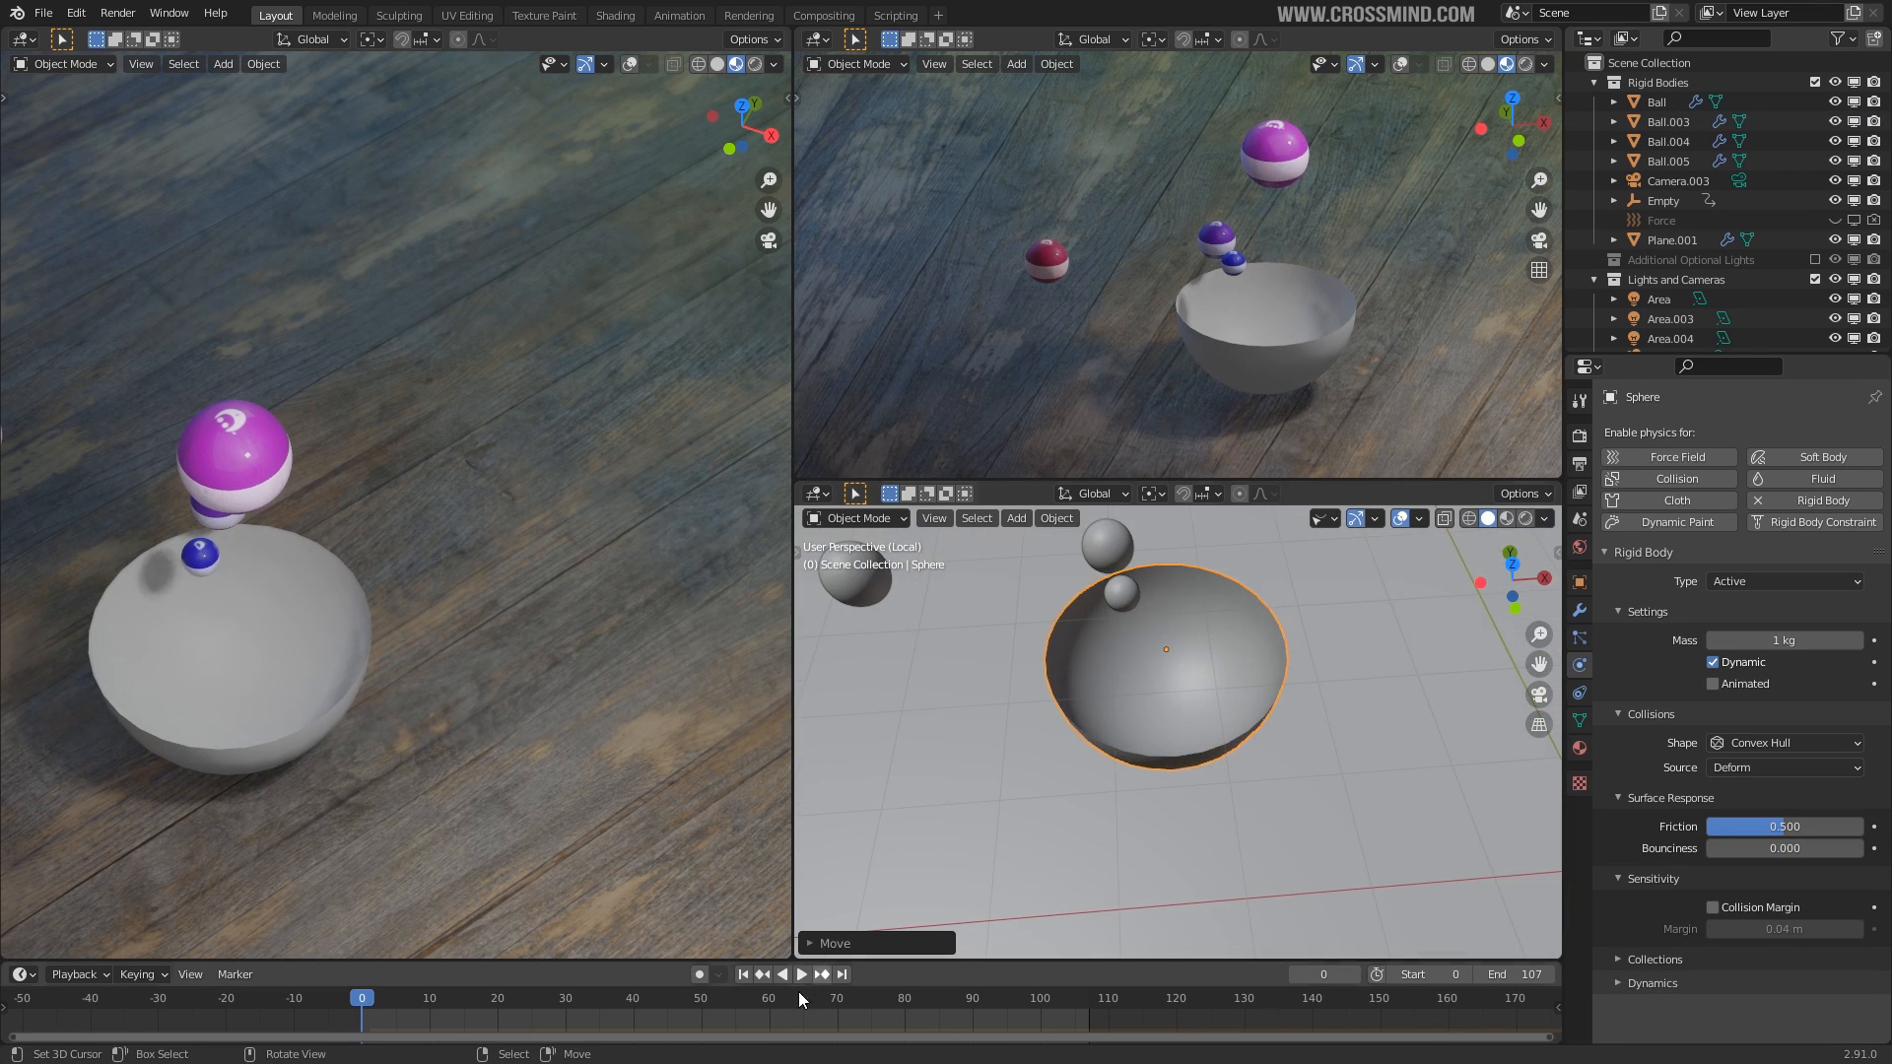
Play the simulation and watch how Ball.003 lands on the bowl with the Convex Hull collision shape.
left_click(801, 974)
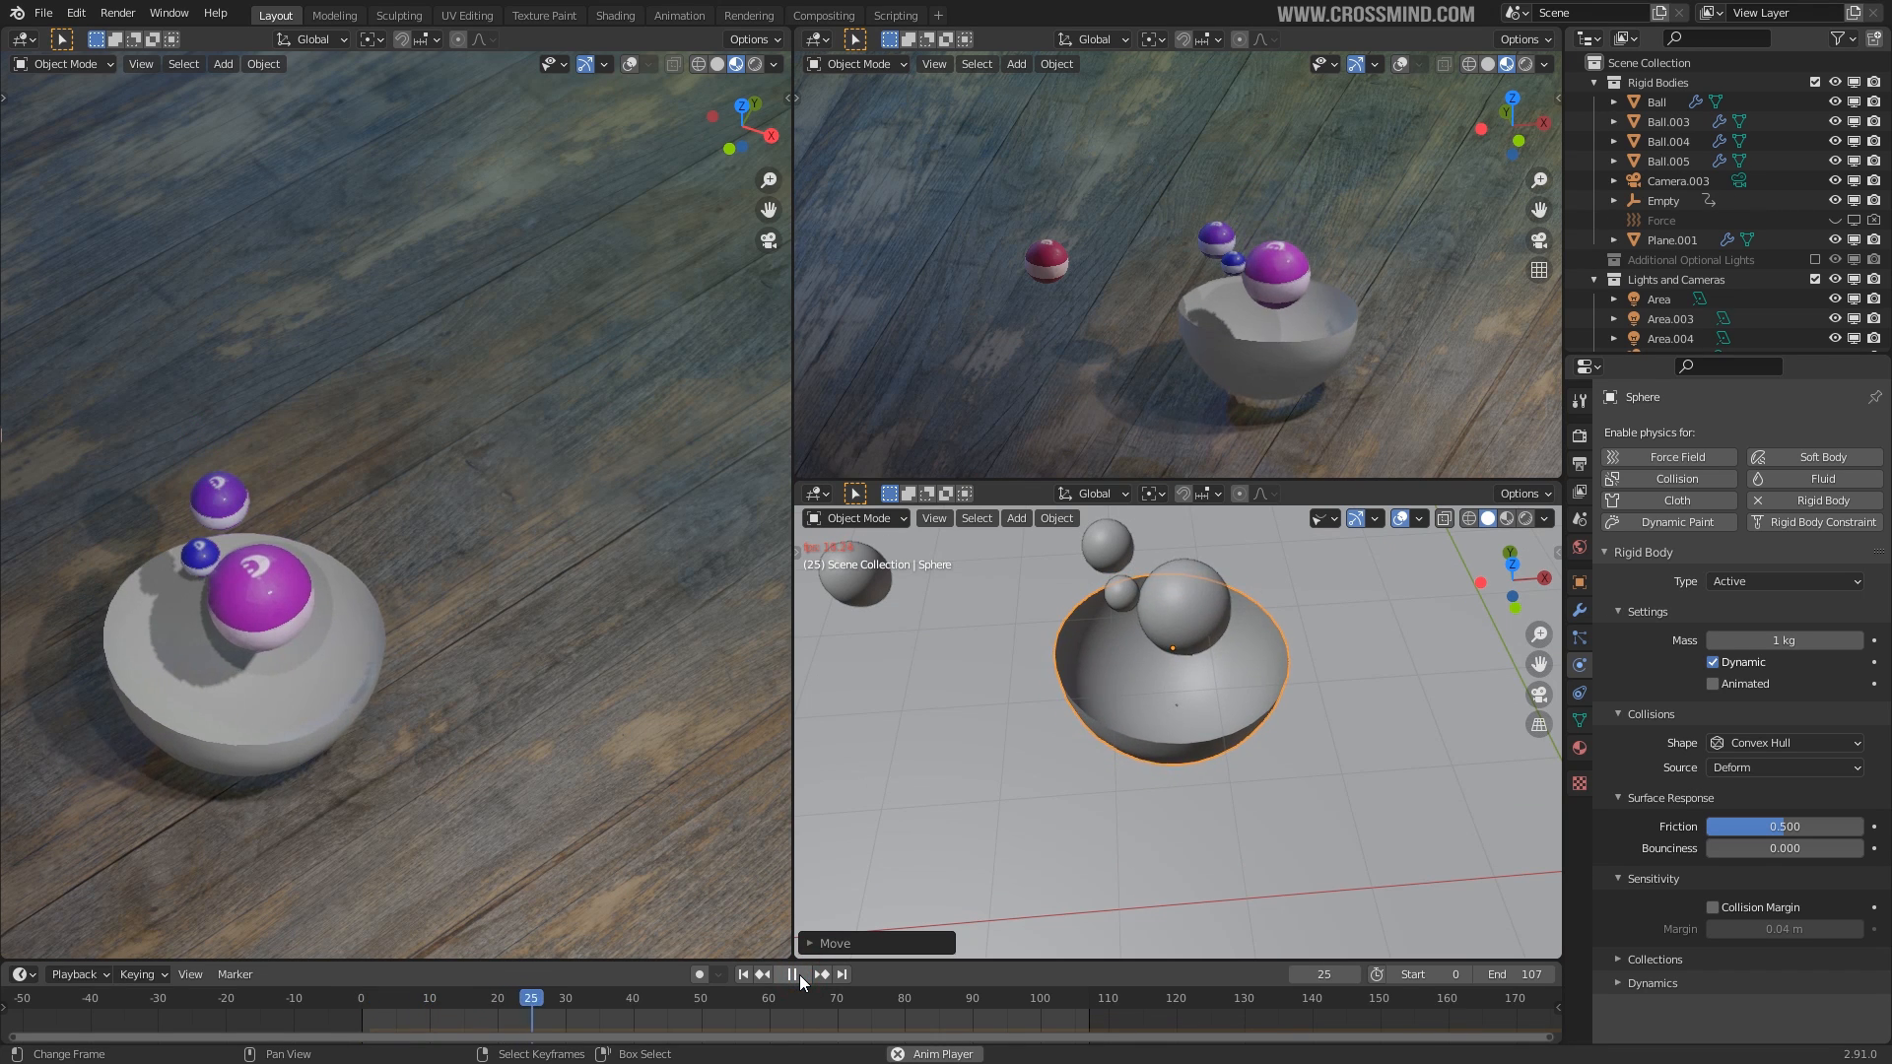
middle_click_drag(1176, 649, 1237, 622)
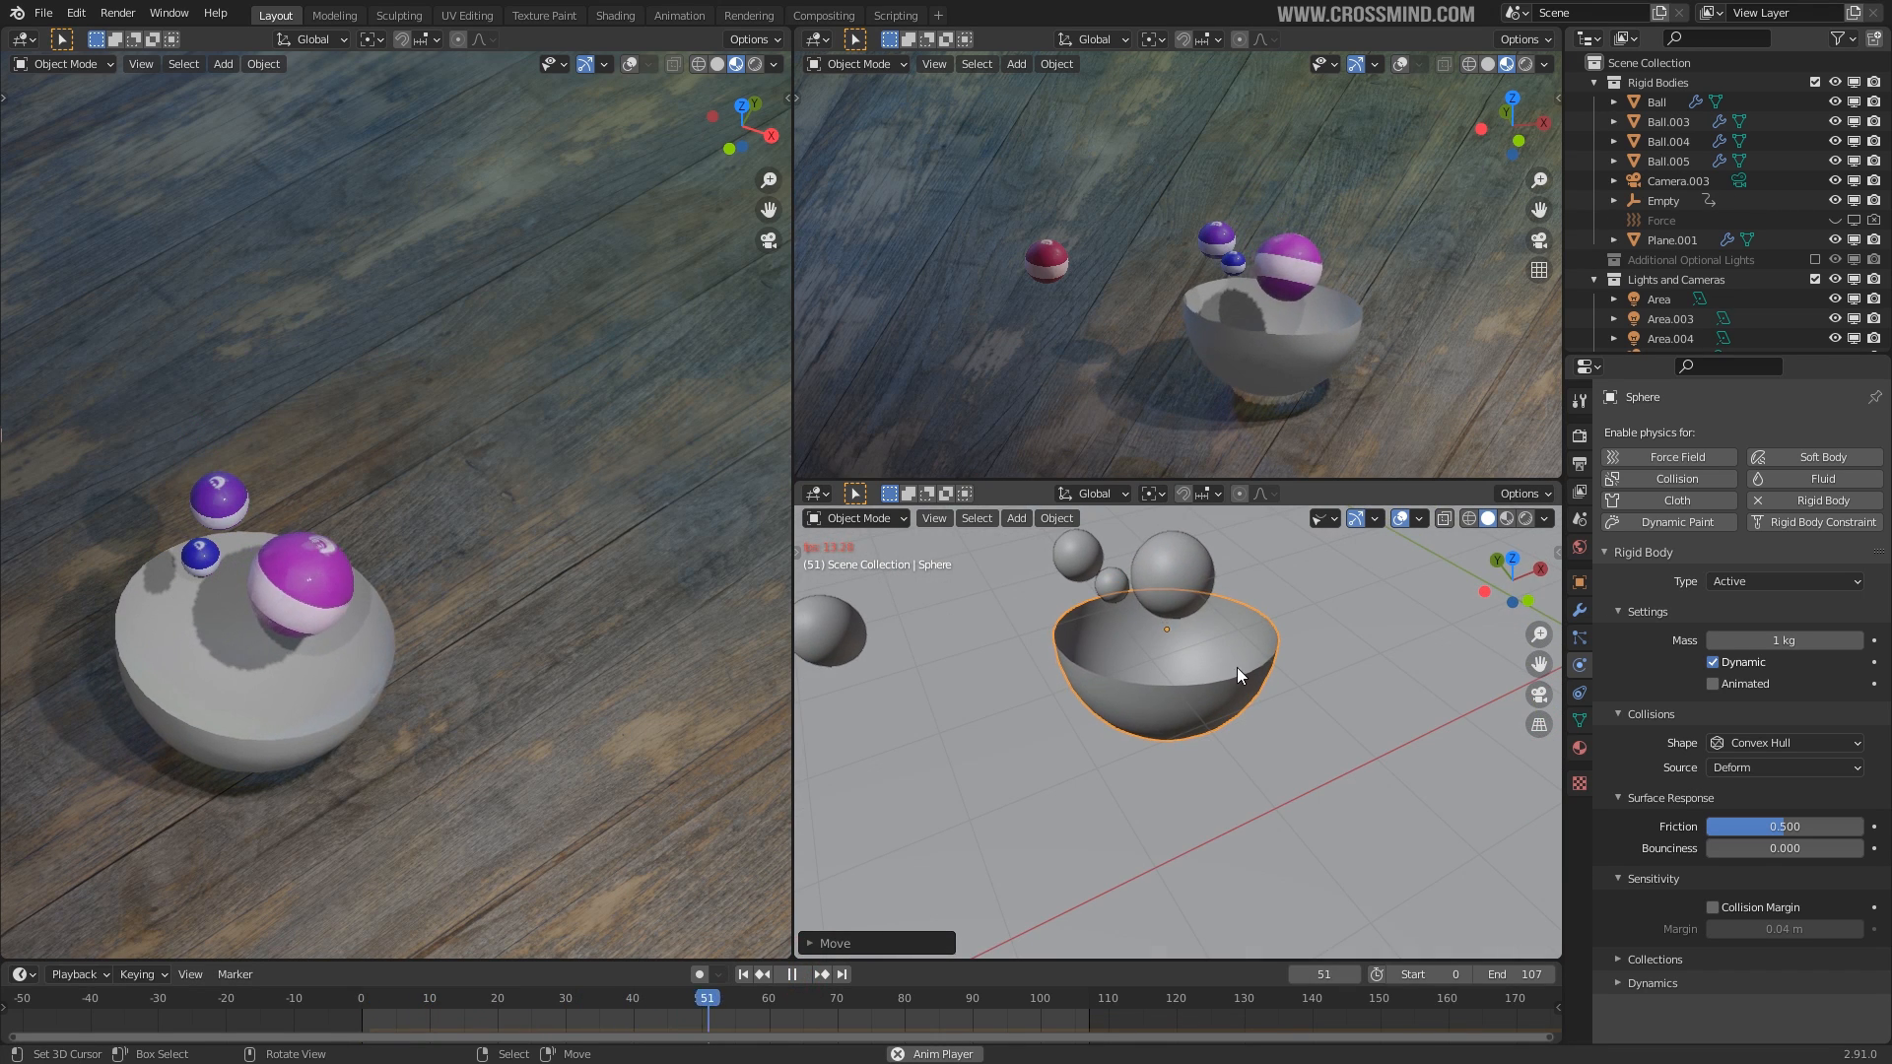
key("space")
scroll(1287, 672, "up", 2)
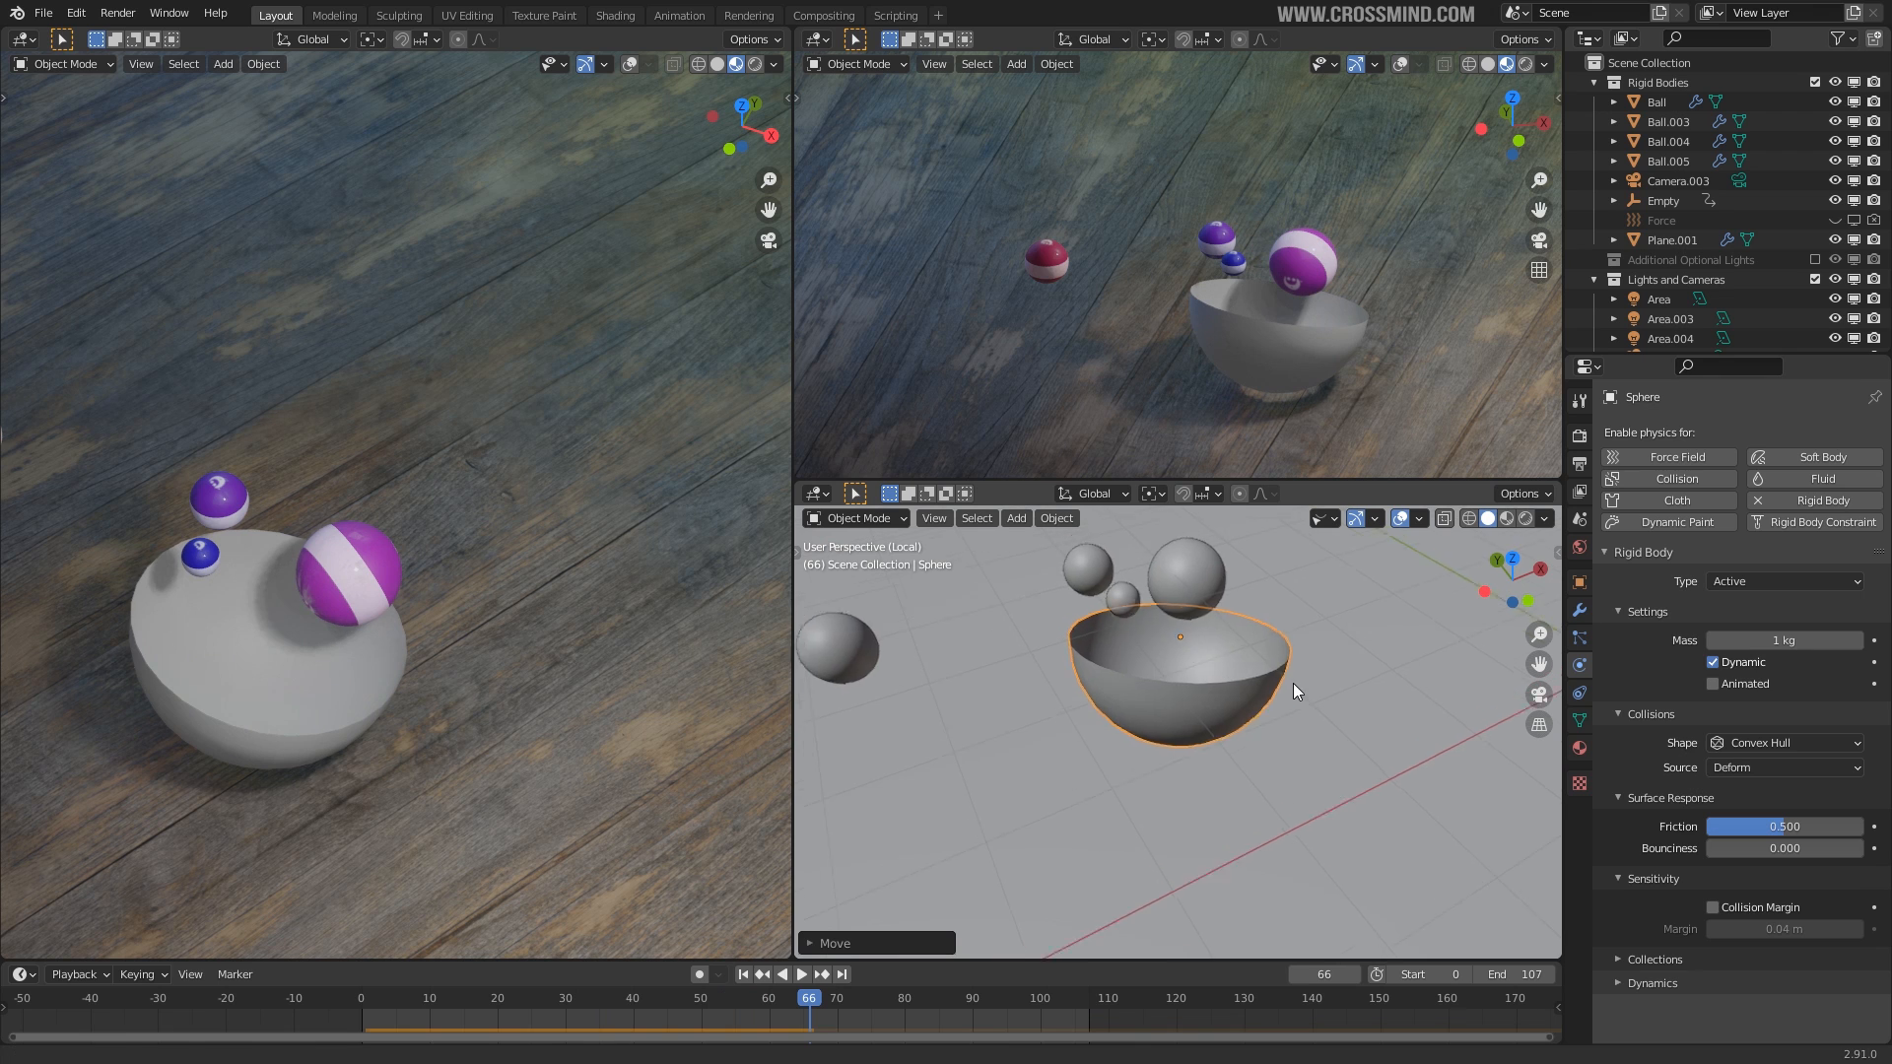
left_click(1261, 688)
key("space")
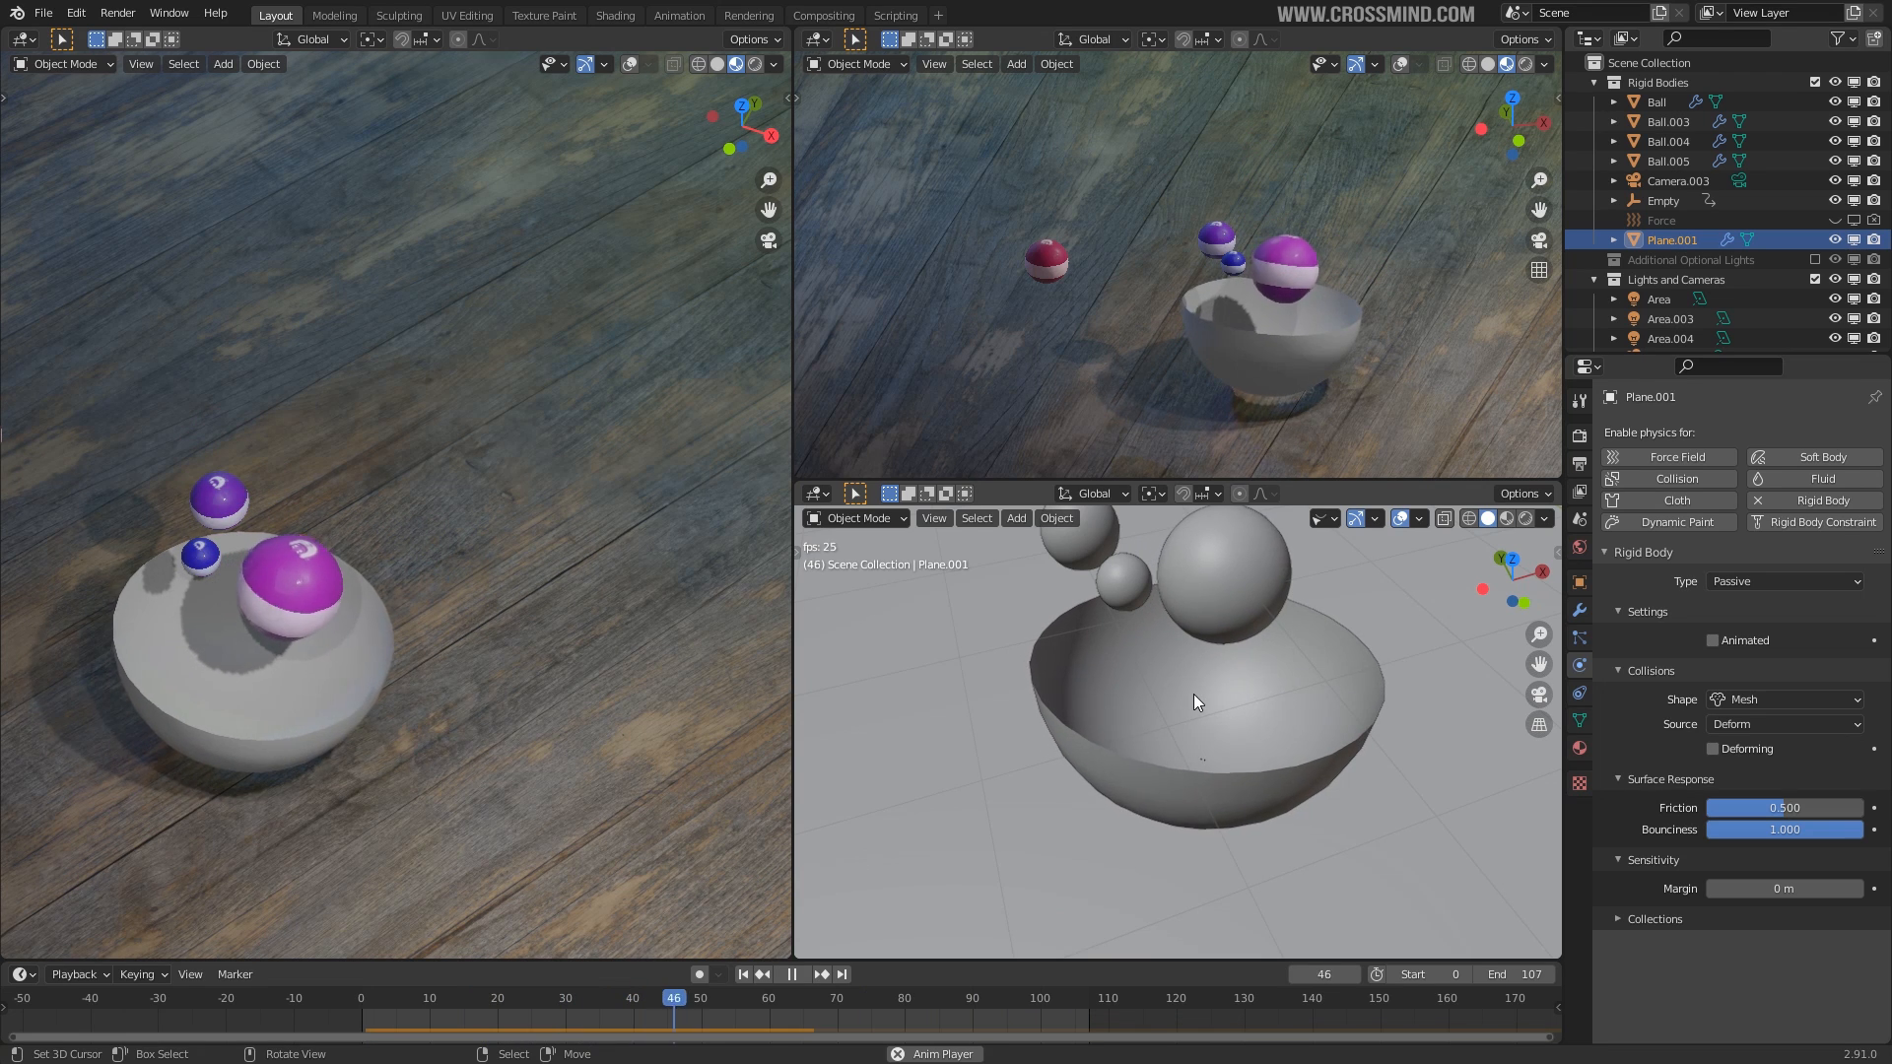
key("space")
Select the bowl and set its rigid body collision shape to Mesh.
right_click(1283, 695)
mouse_move(1307, 718)
middle_mouse_down()
mouse_move(1314, 743)
mouse_move(1314, 707)
middle_mouse_up()
left_click(1819, 743)
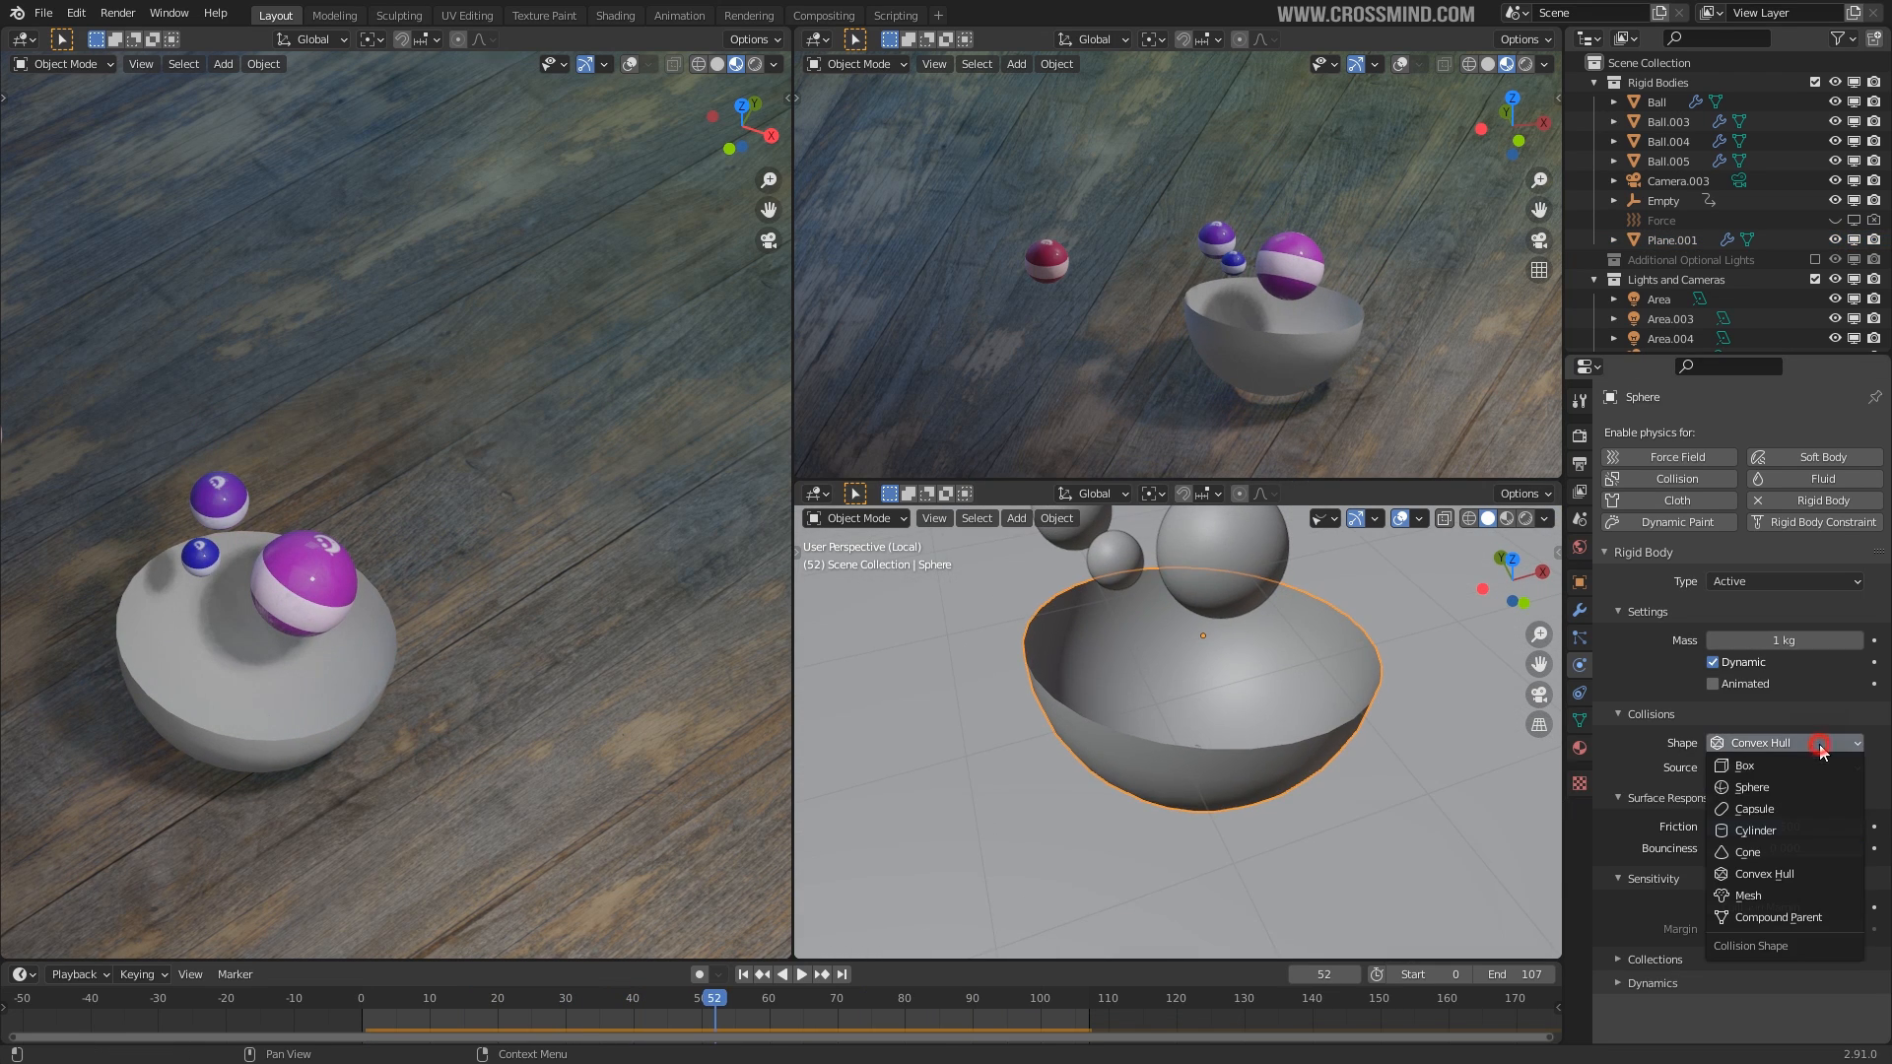
left_click(1763, 894)
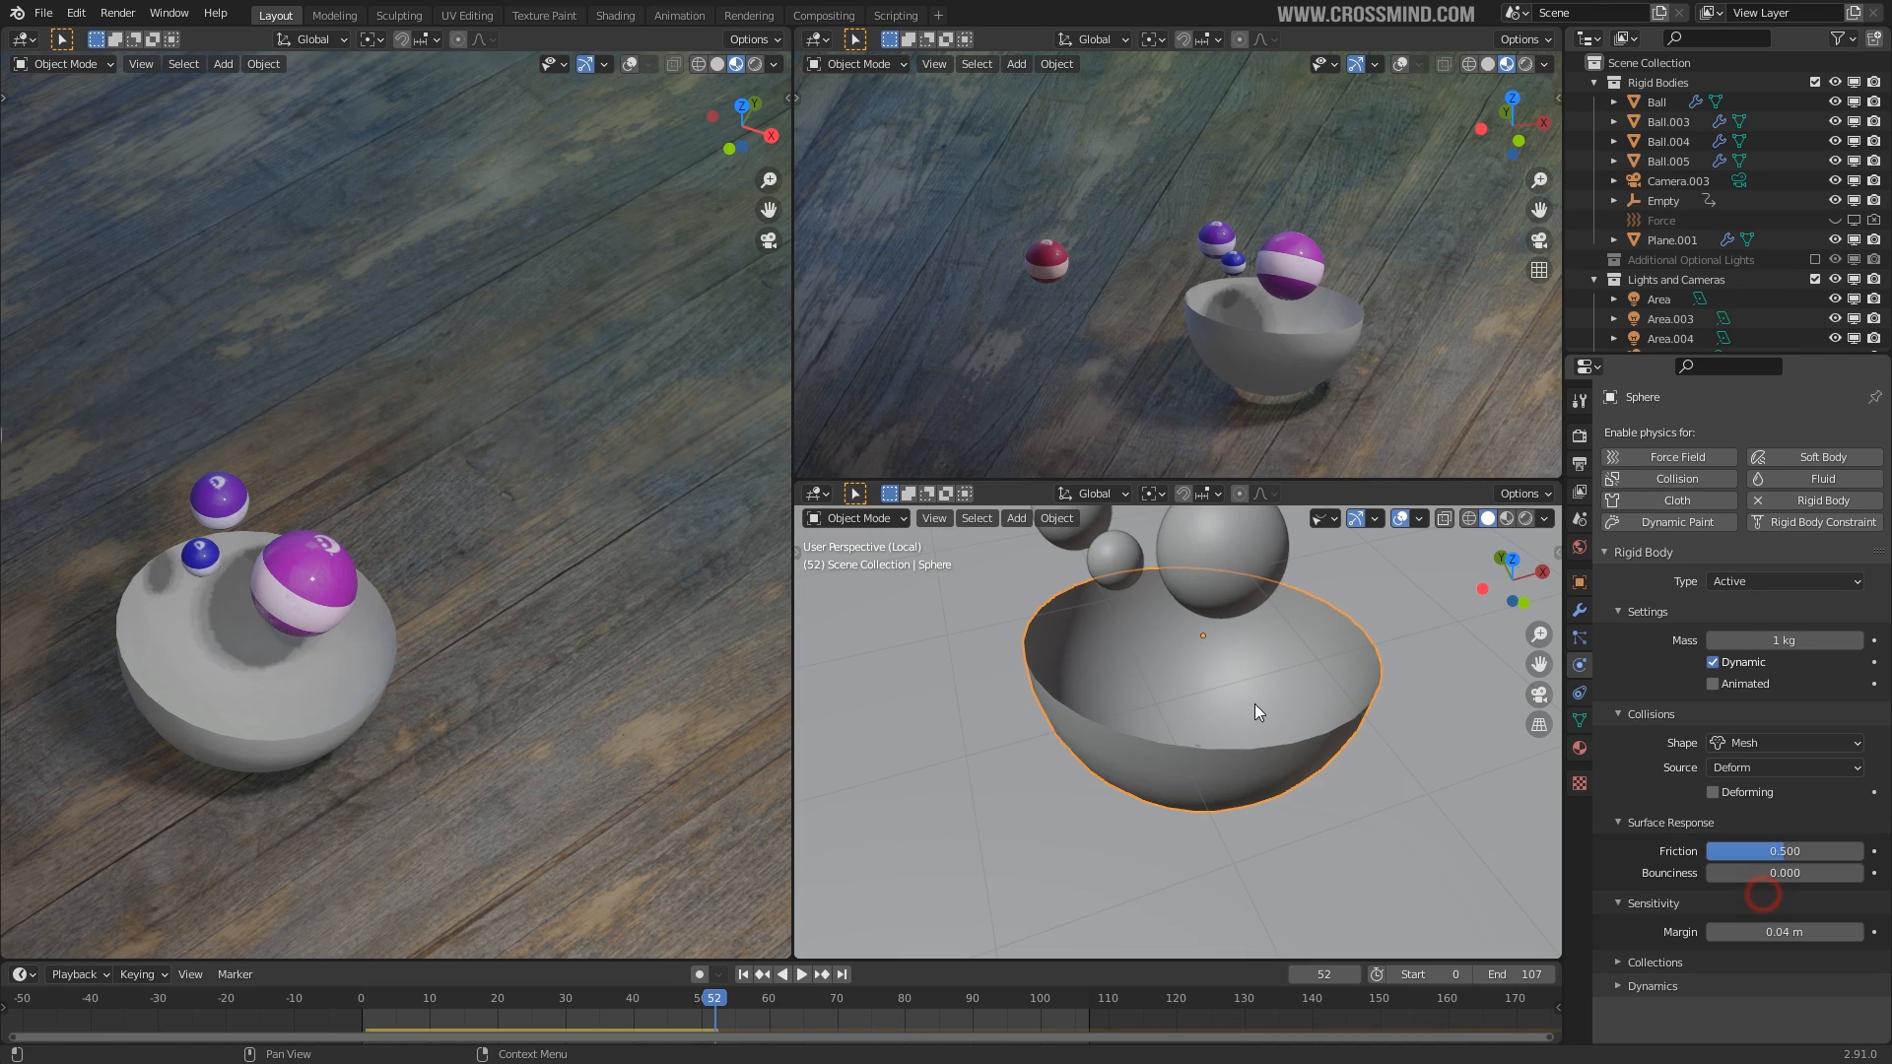
Replay the simulation from the first frame and examine how Ball.003 drops into the Mesh-shaped bowl.
left_click(744, 974)
key("space")
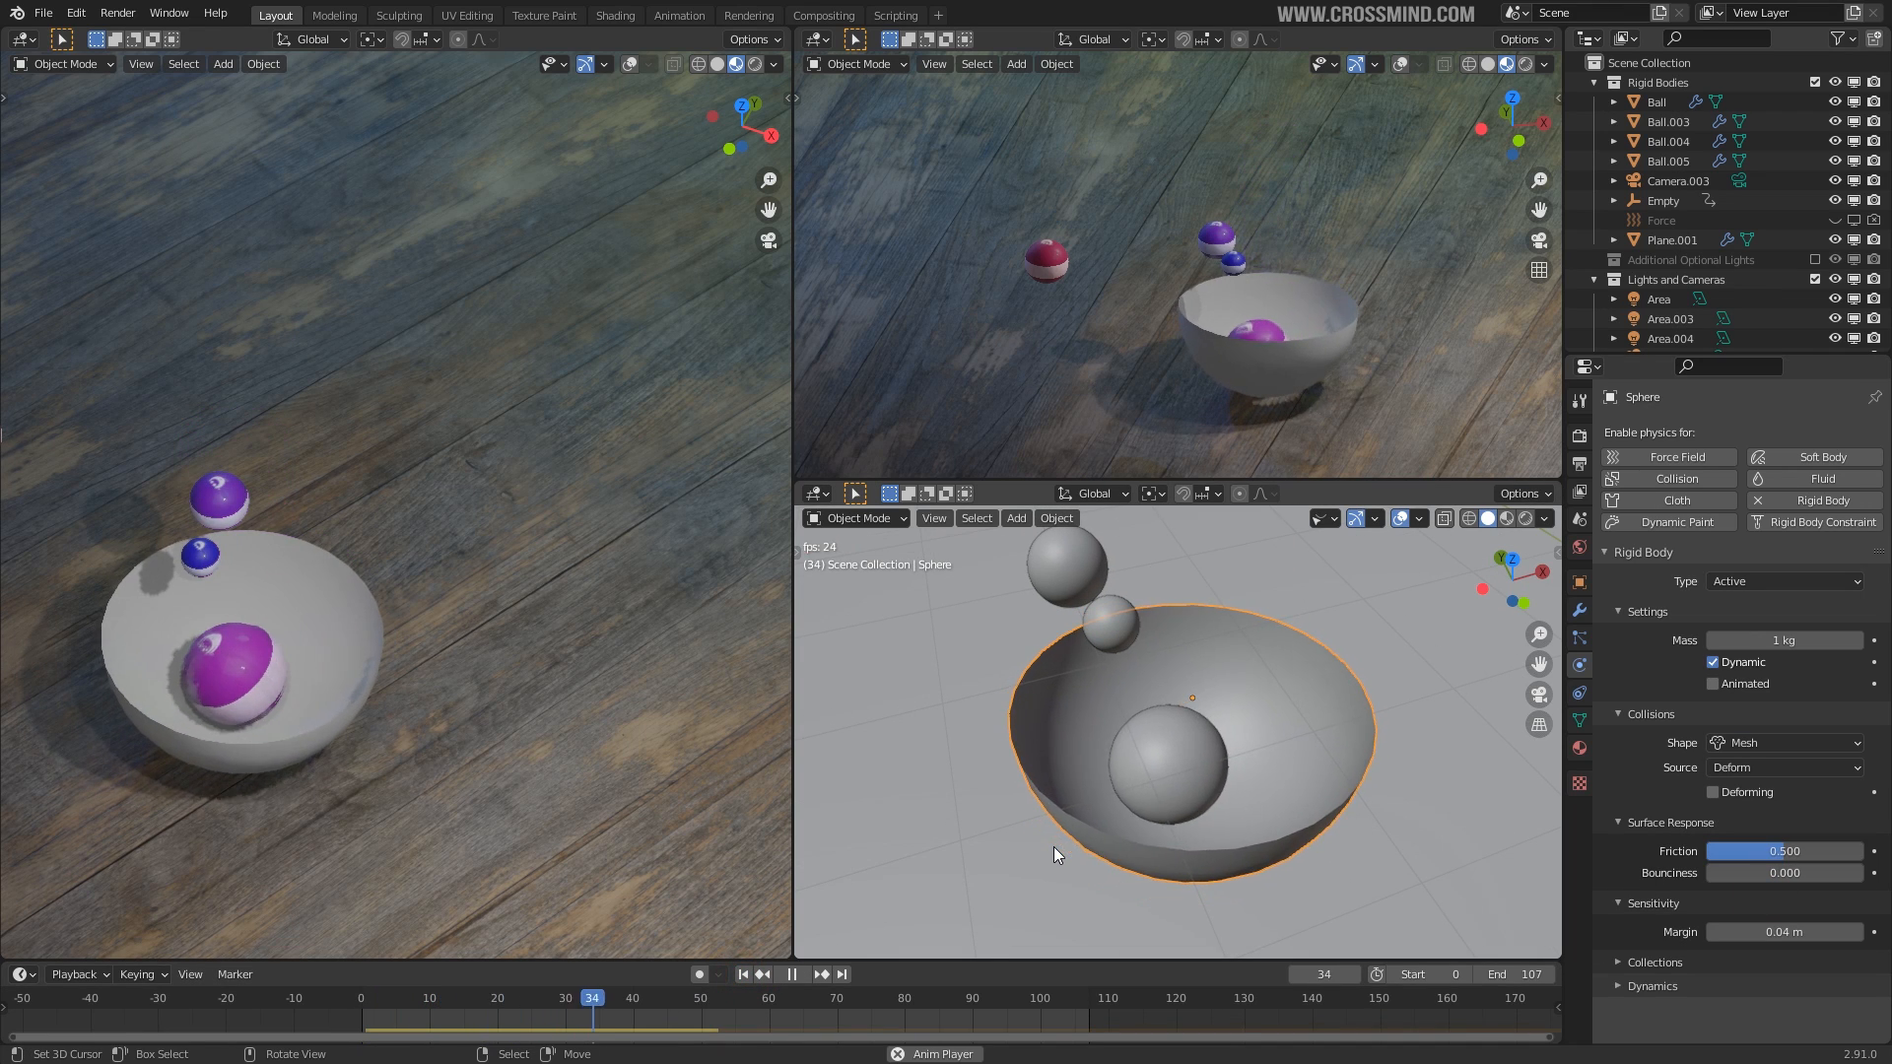
middle_click_drag(1238, 786, 1330, 731)
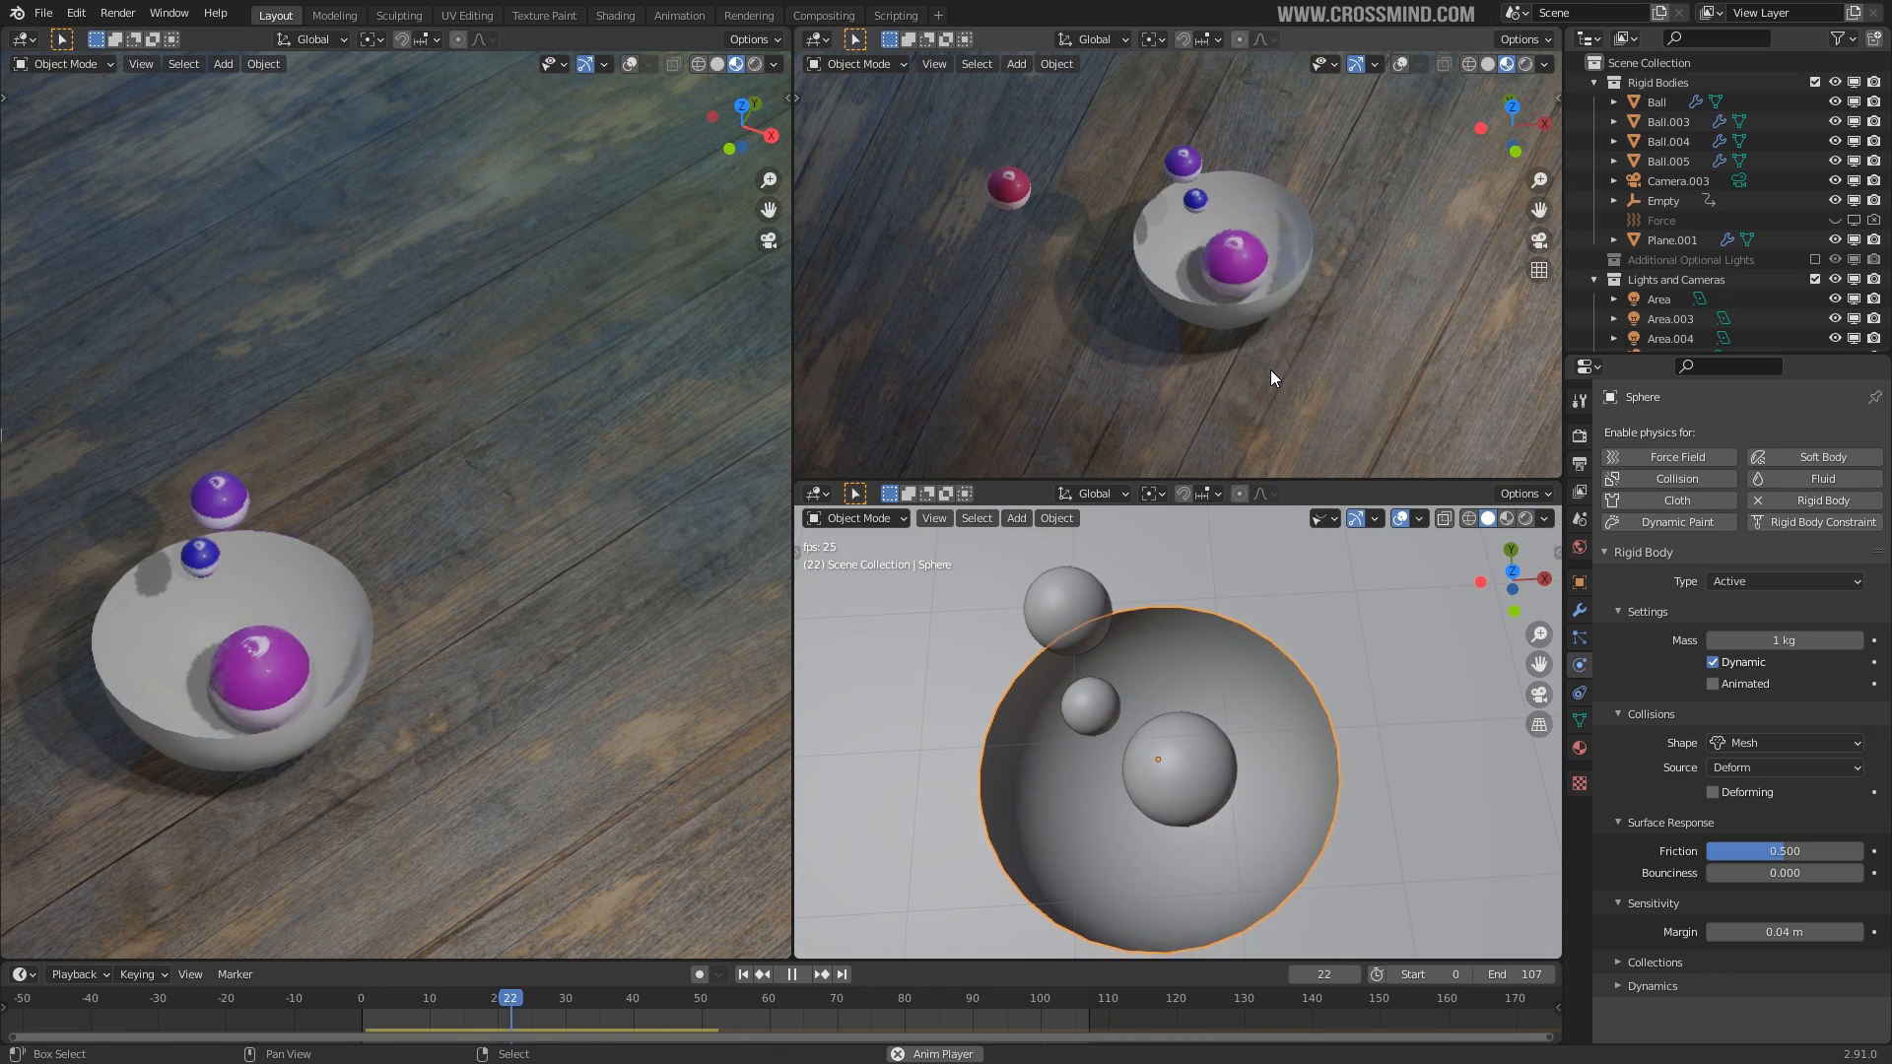
middle_click_drag(1192, 797, 1223, 725)
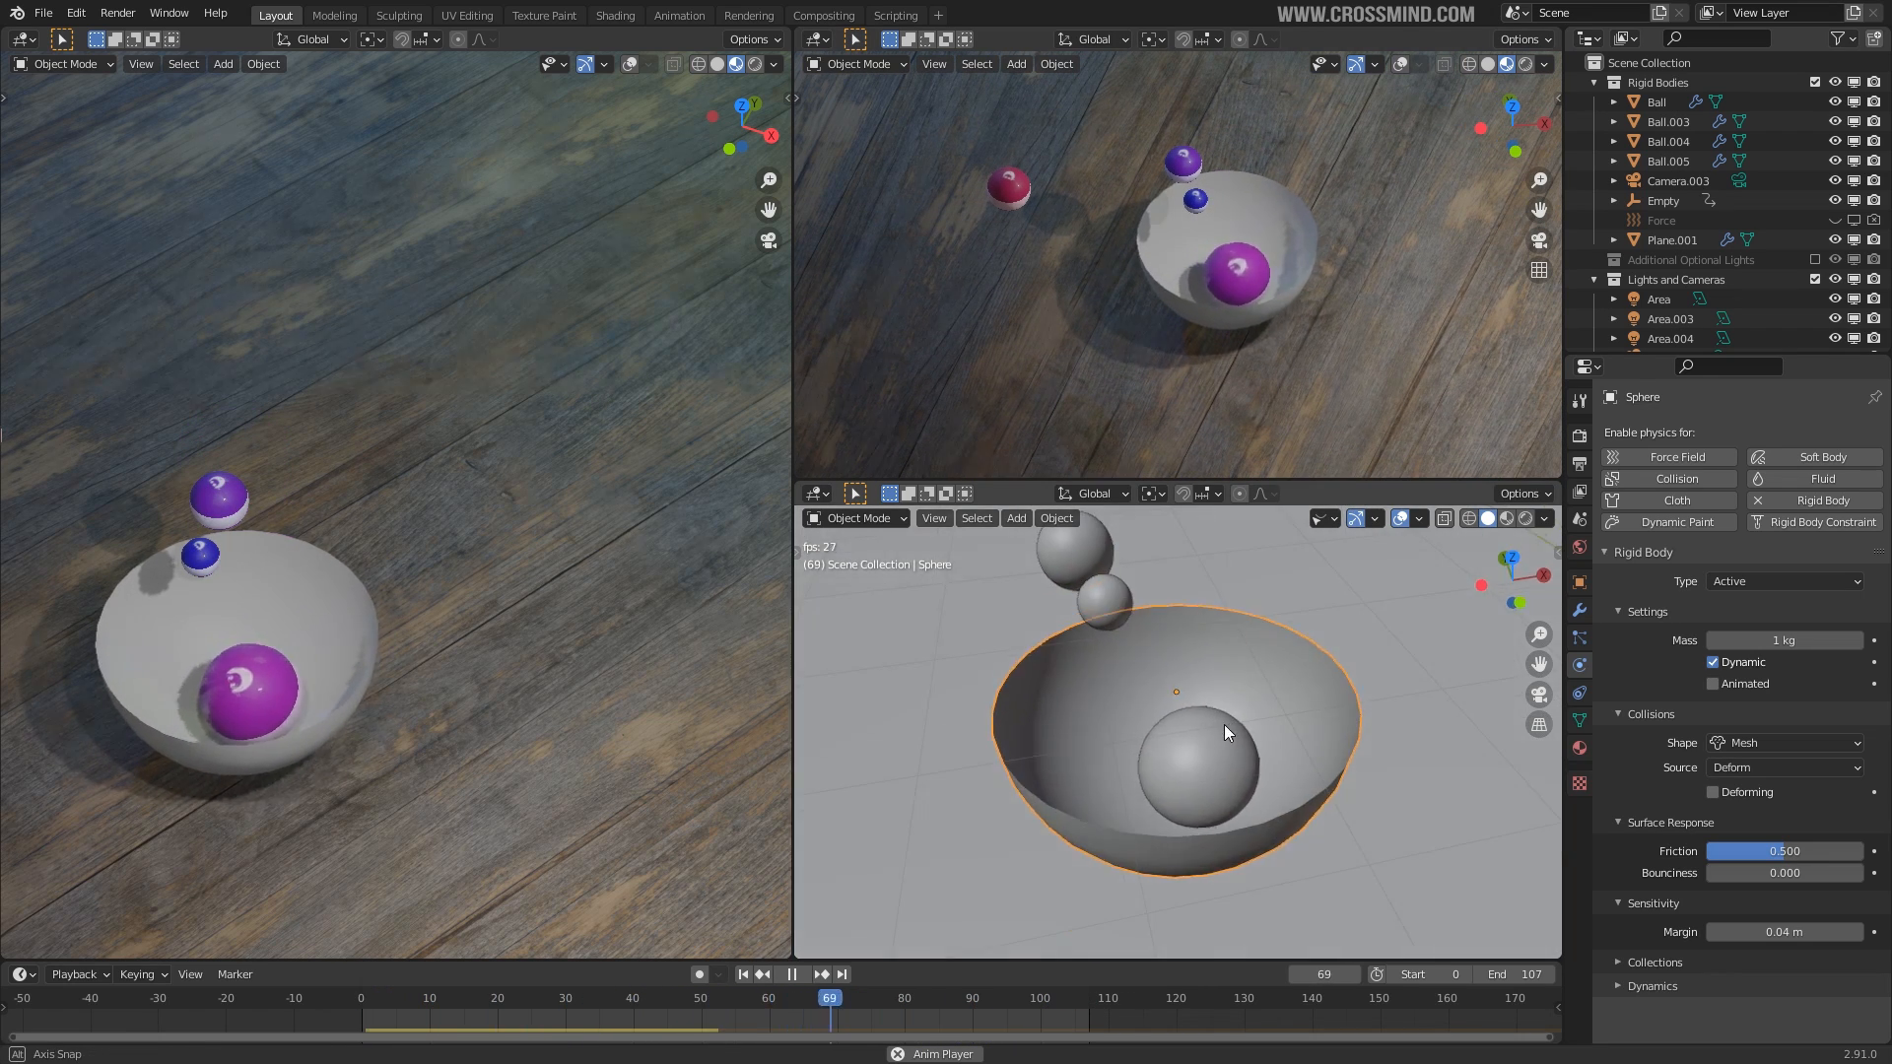
middle_click_drag(936, 636, 748, 605)
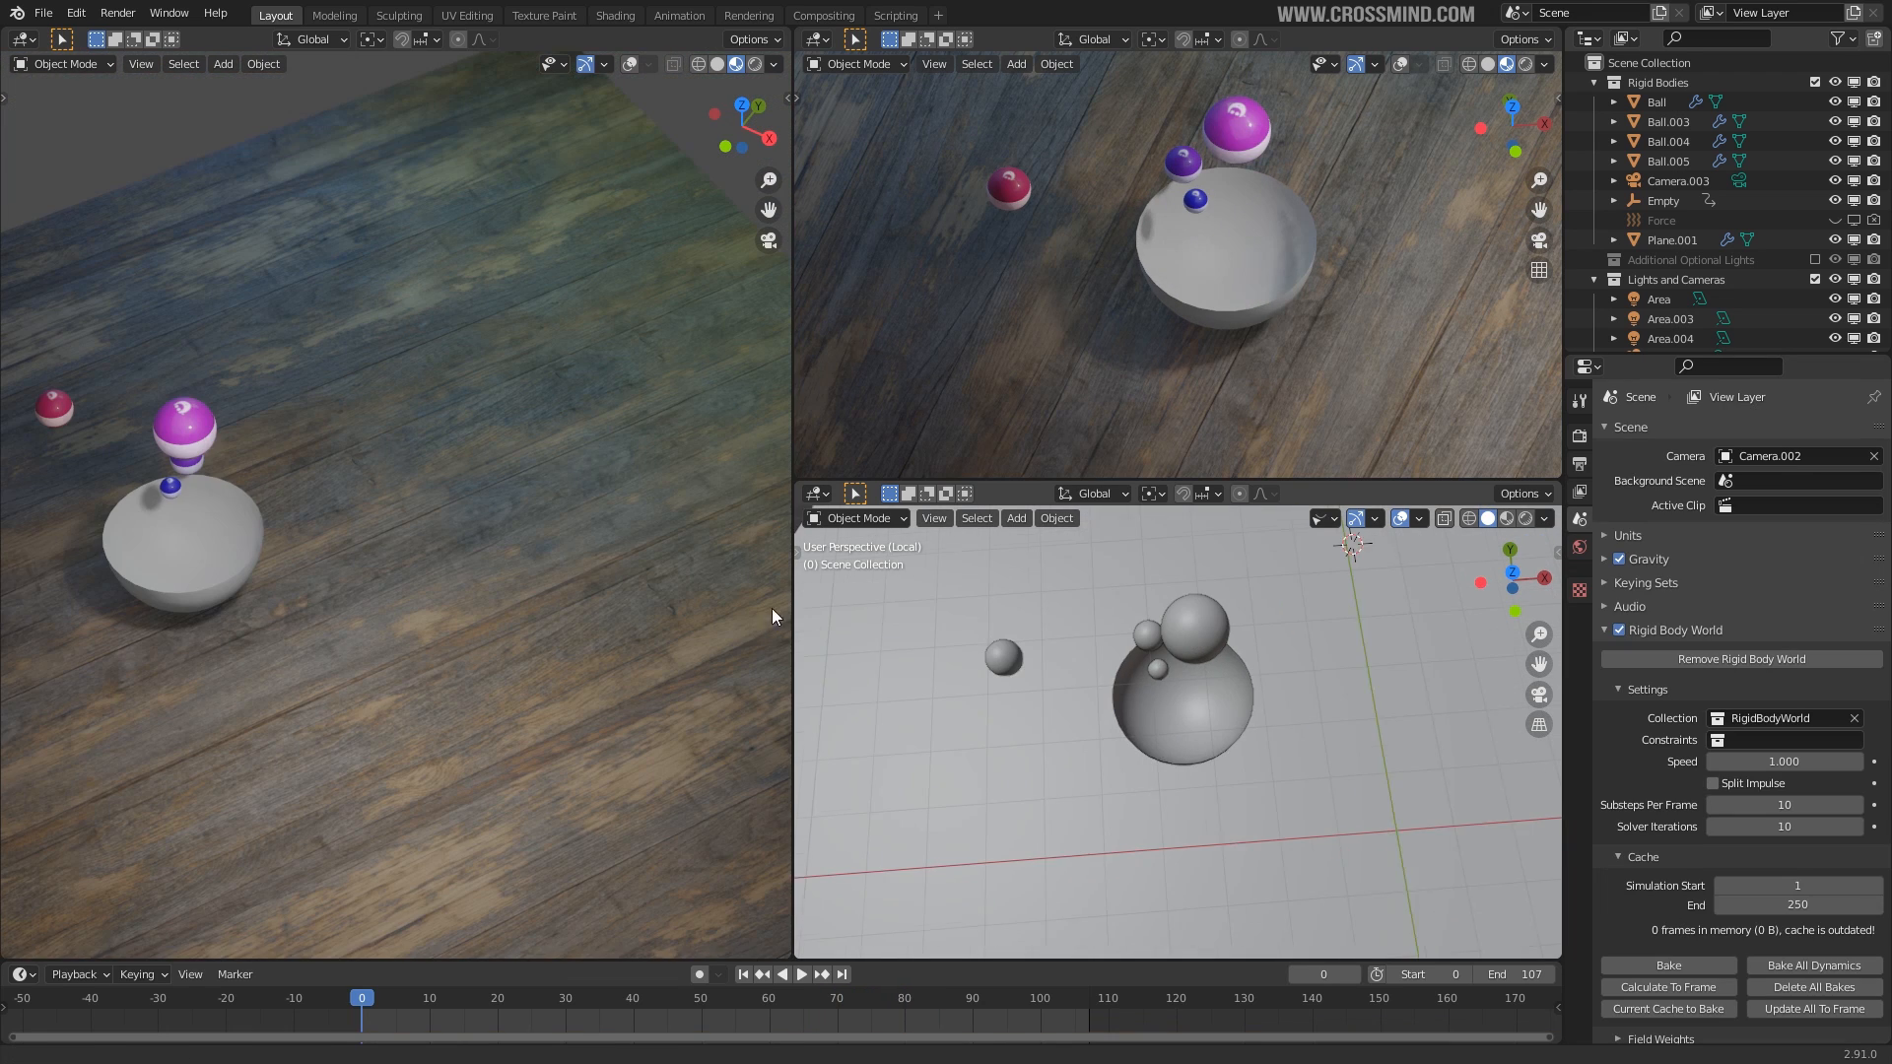
middle_click_drag(748, 605, 914, 647)
right_click(1165, 705)
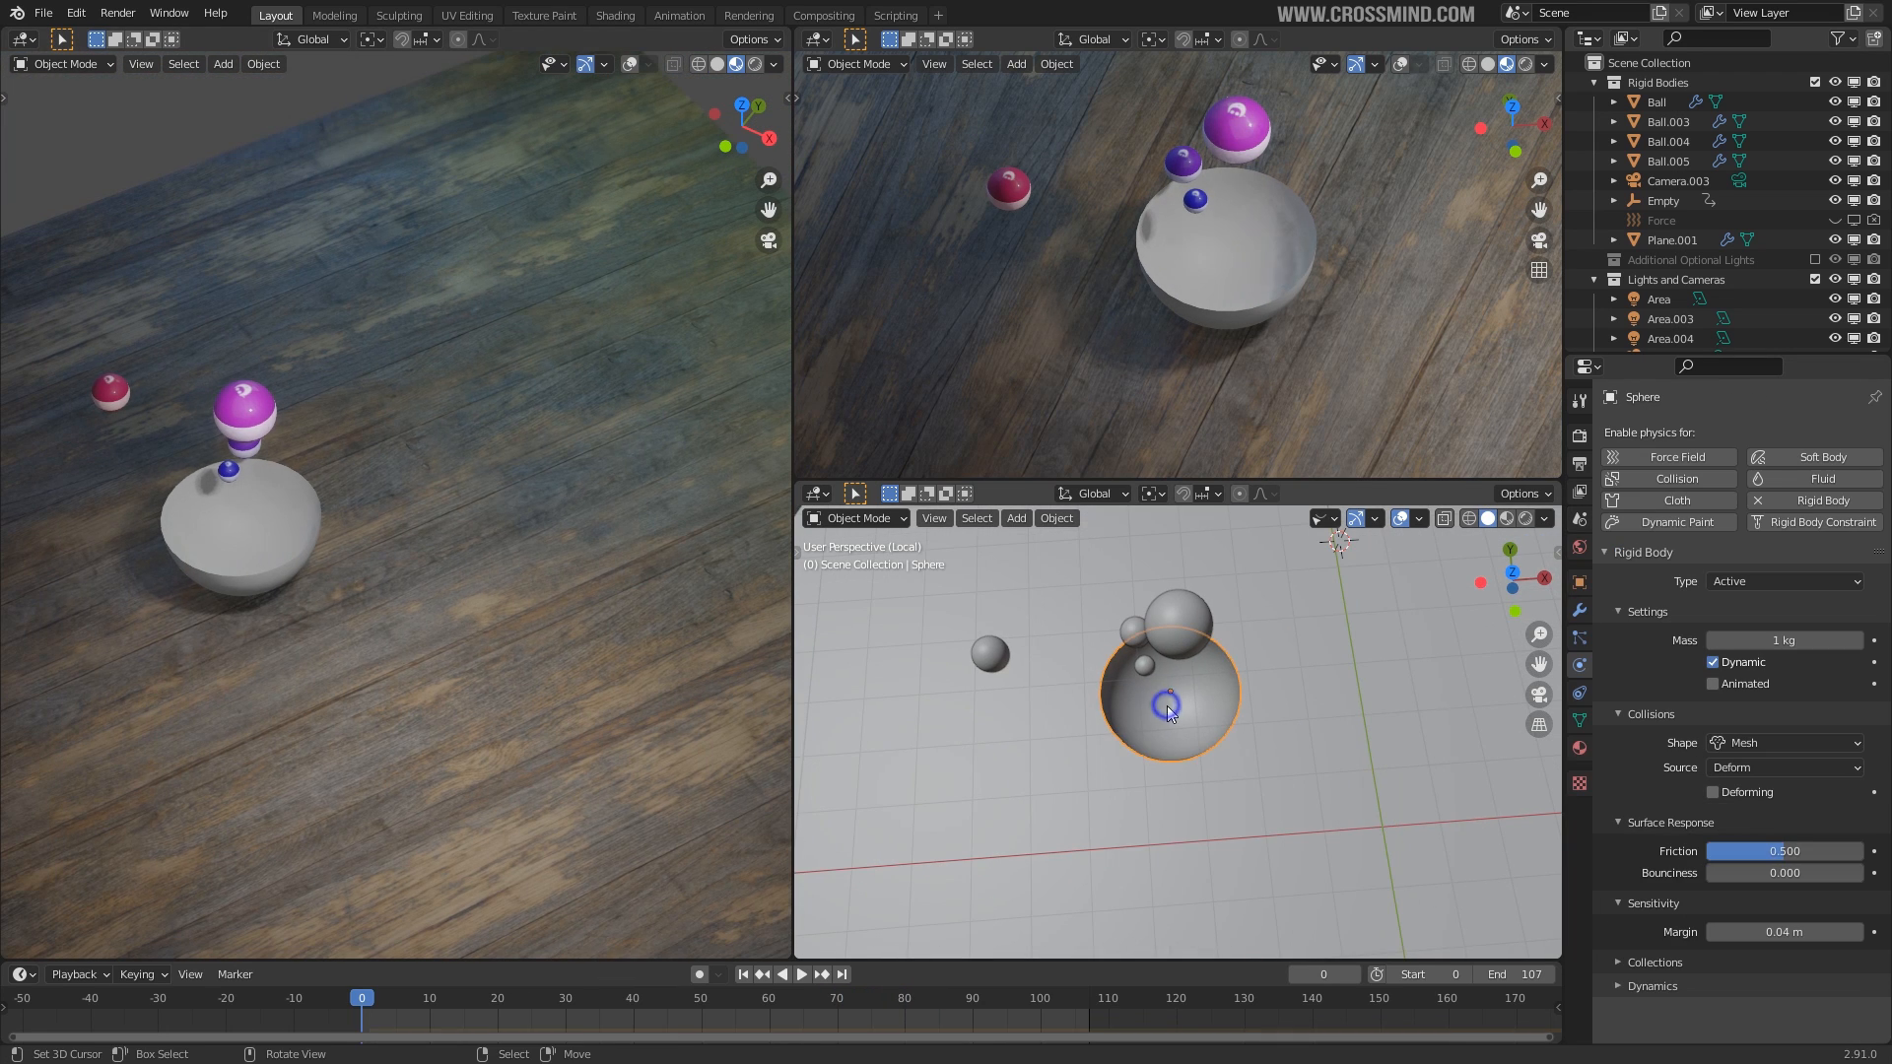
middle_click_drag(1165, 707, 1578, 721)
middle_click_drag(1344, 741, 1165, 717)
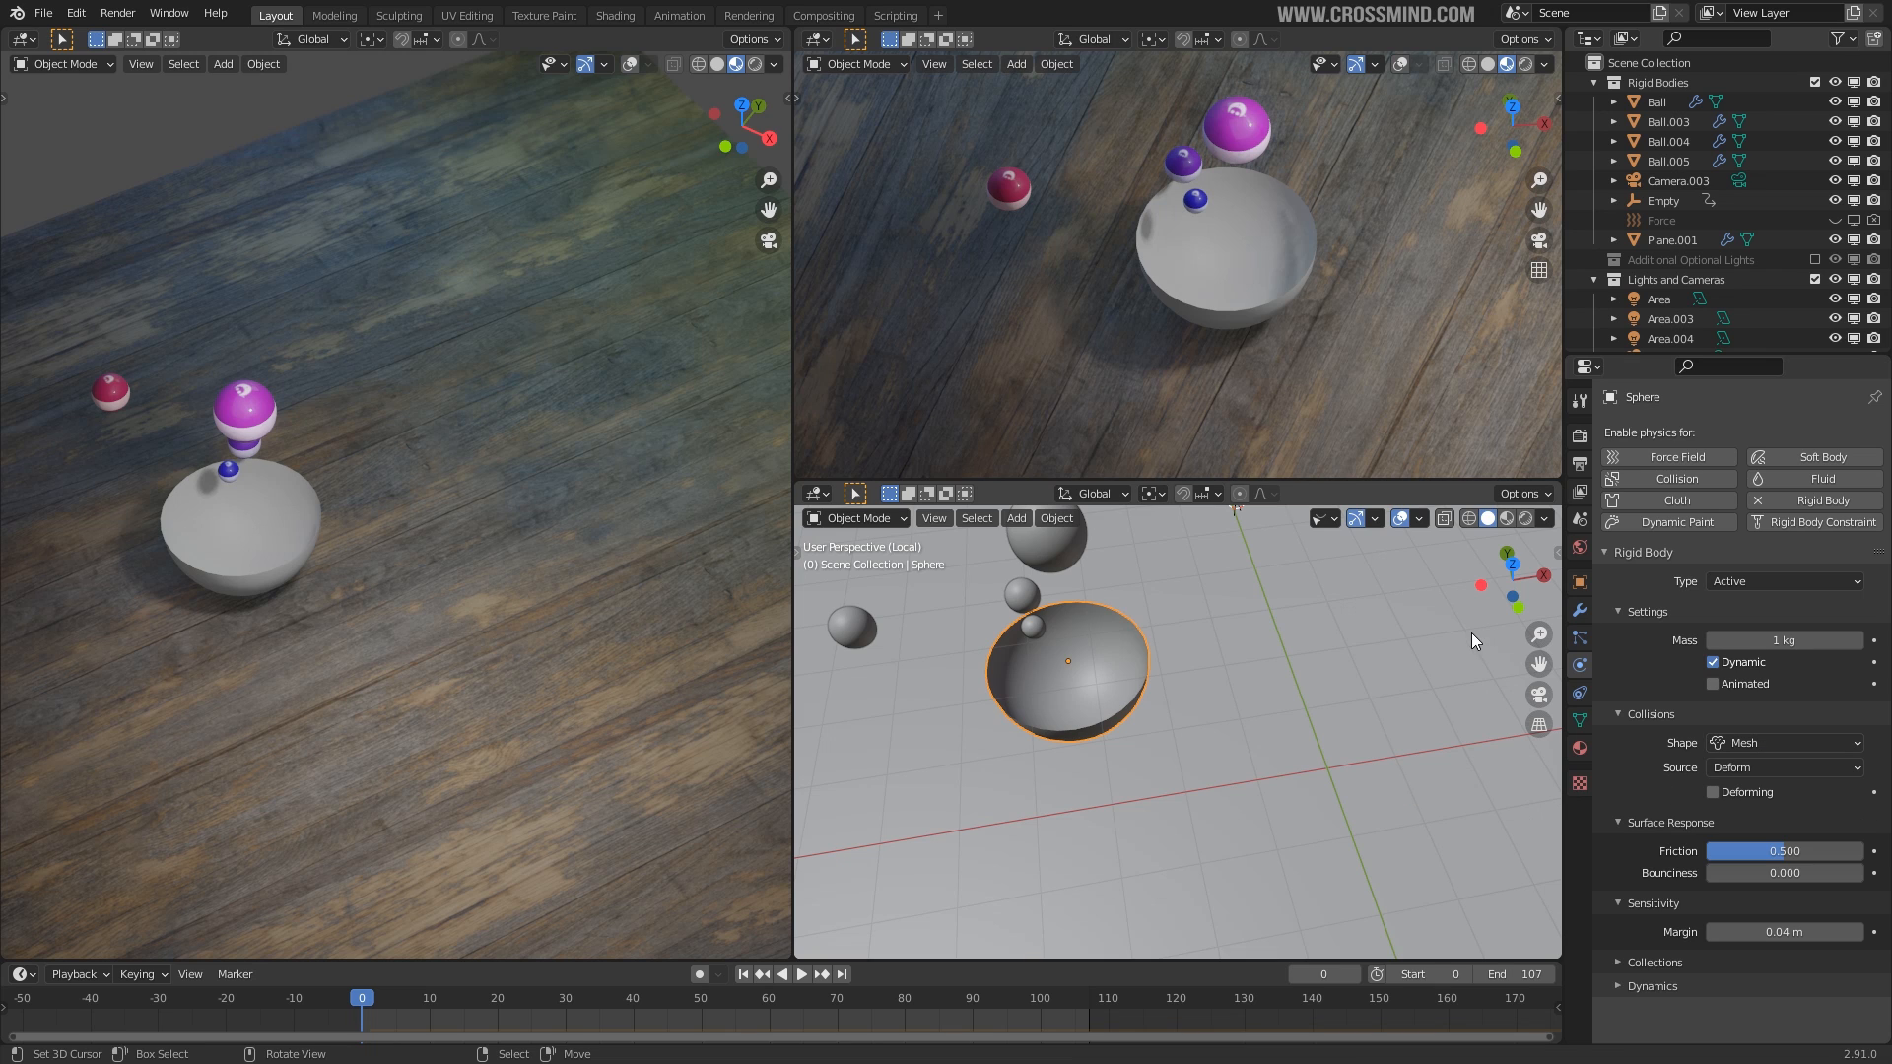
Add a torus mesh at the 3D cursor in the empty area beside the bowl.
key("KP_1")
middle_click_drag(1367, 652, 981, 612, "shift")
scroll(1239, 672, "down", 3)
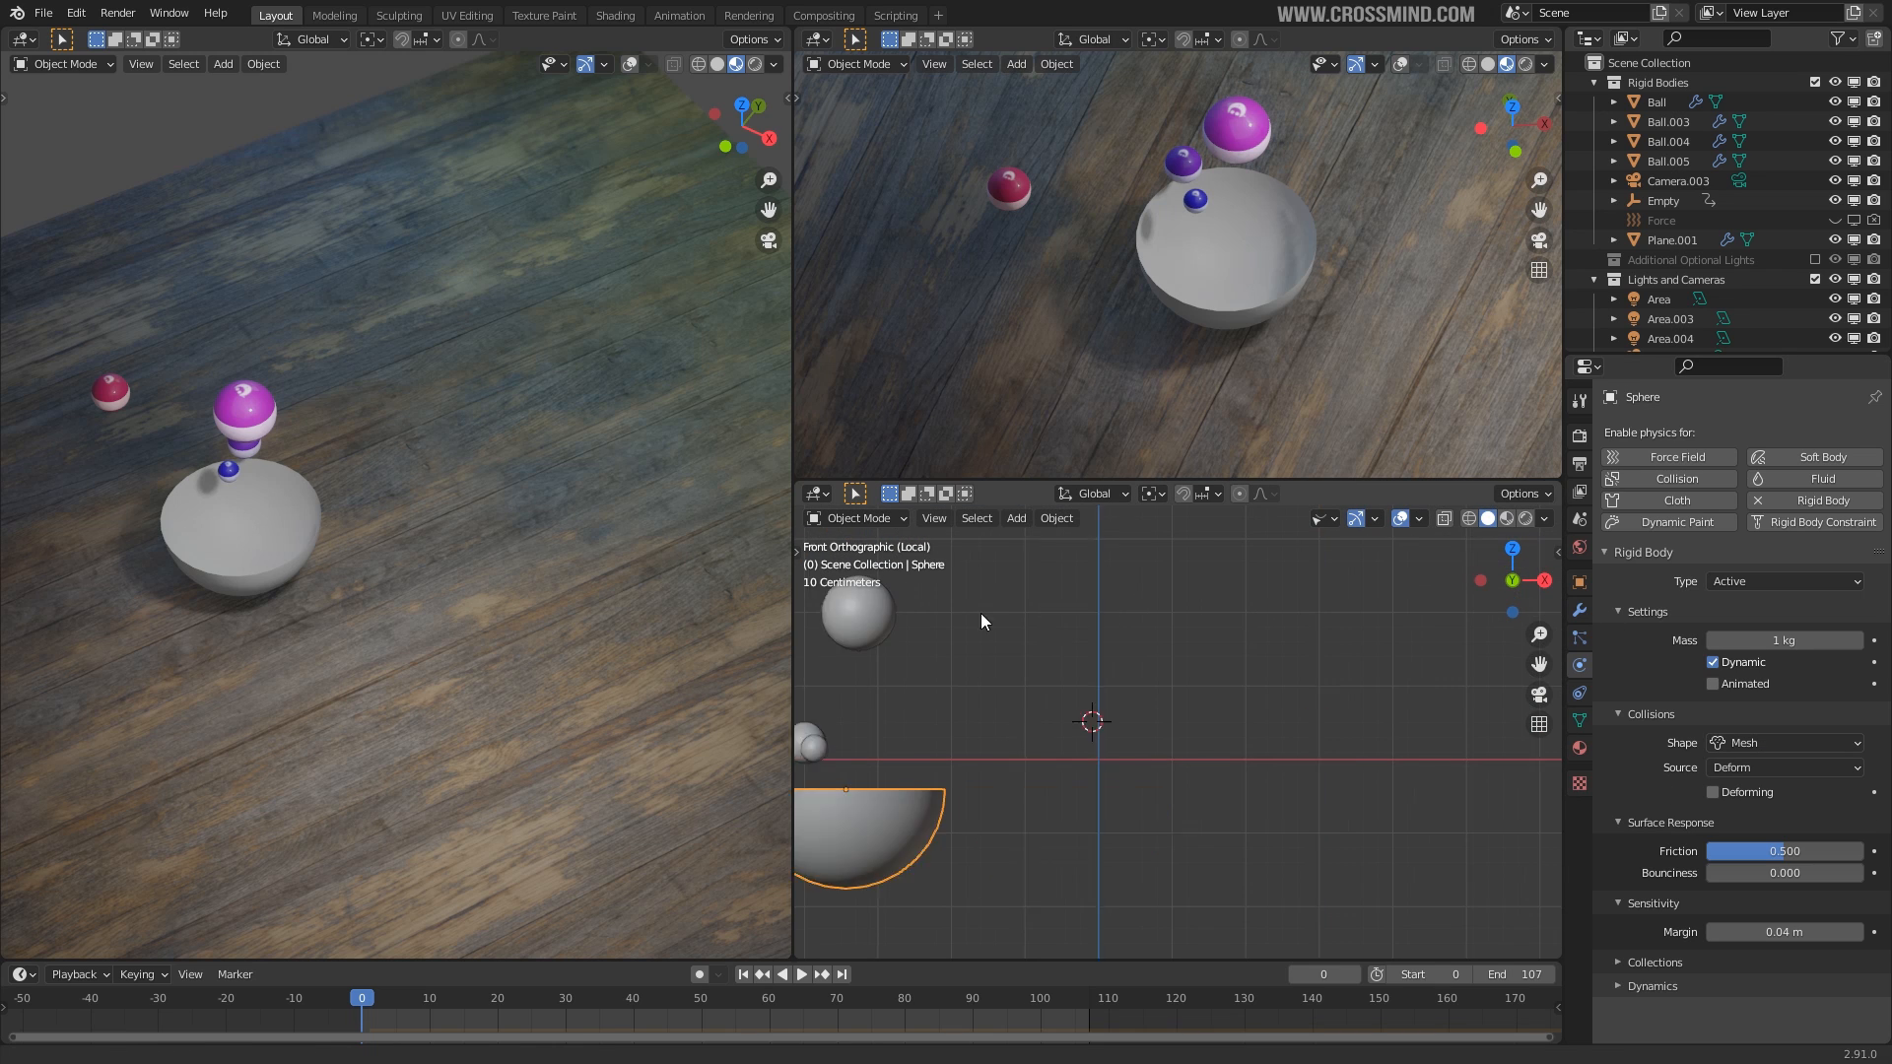
middle_click_drag(1238, 672, 1095, 645, "shift")
key("shift+a")
mouse_move(1096, 643)
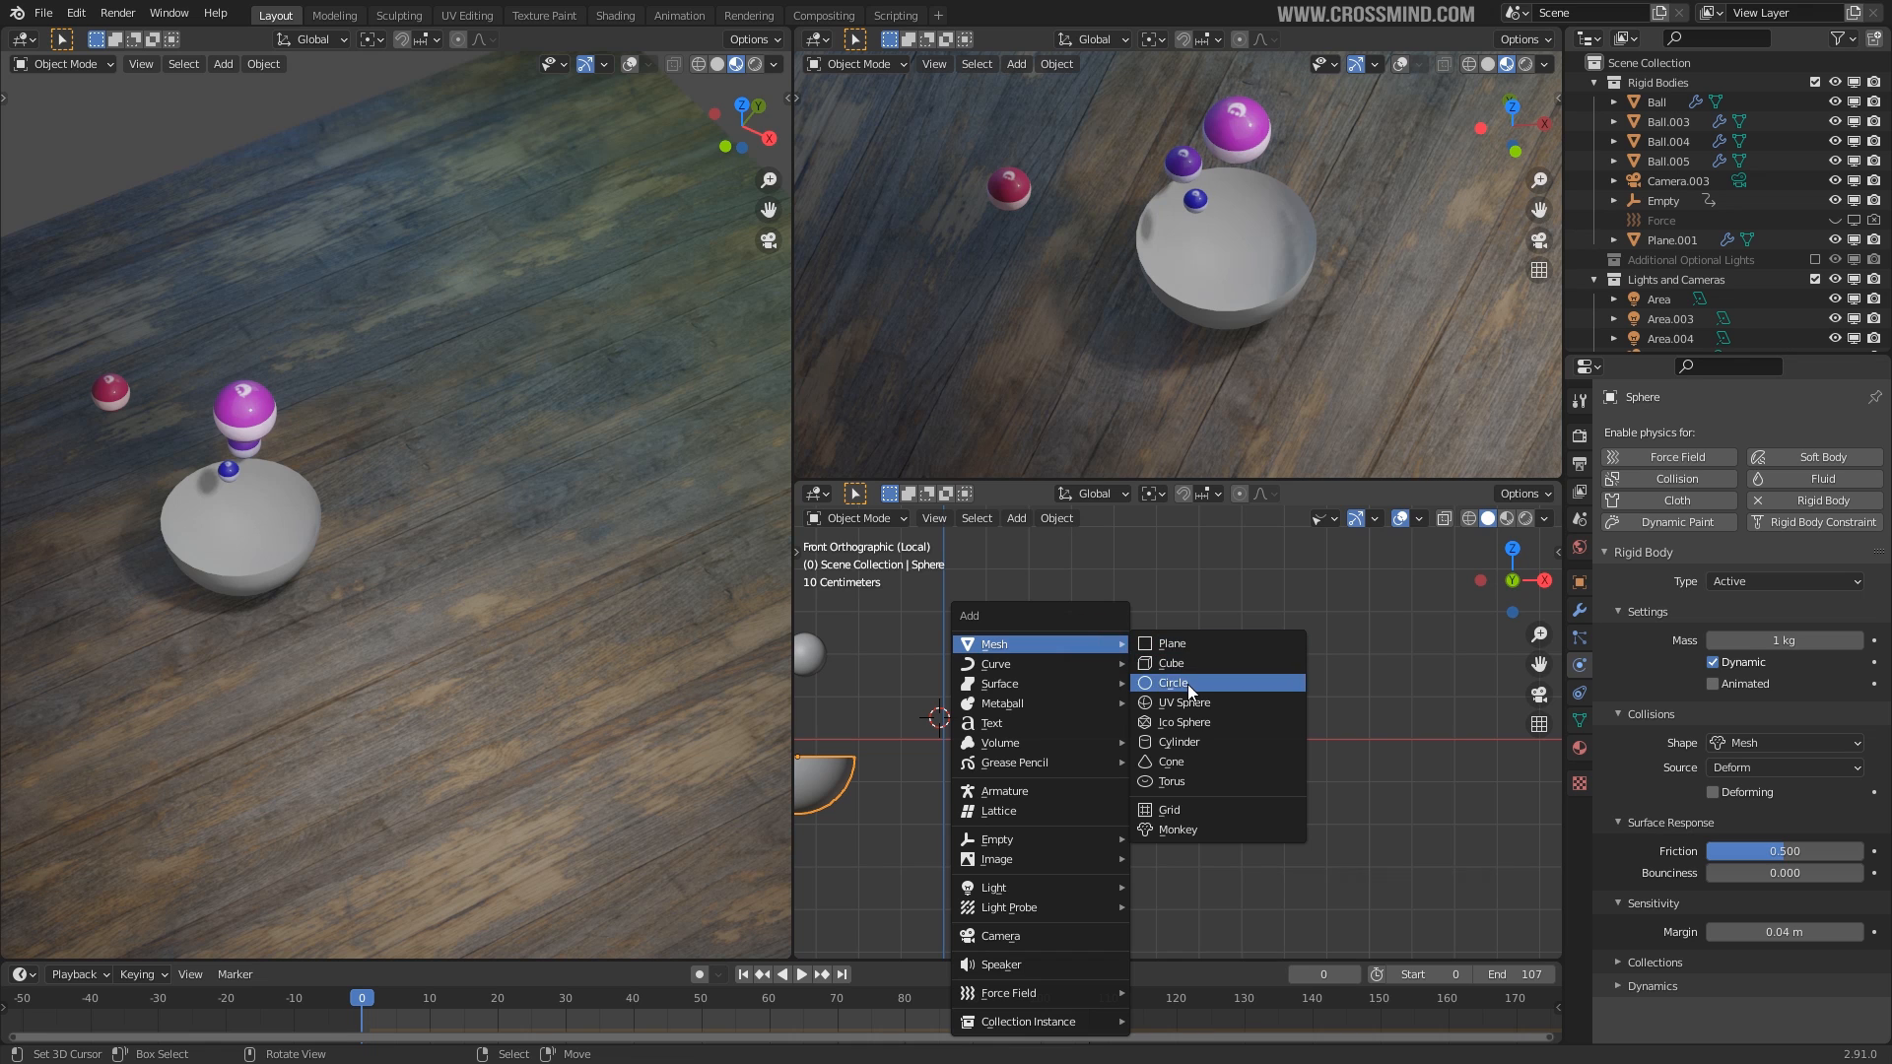
left_click(1176, 782)
middle_click_drag(1141, 665, 1147, 778)
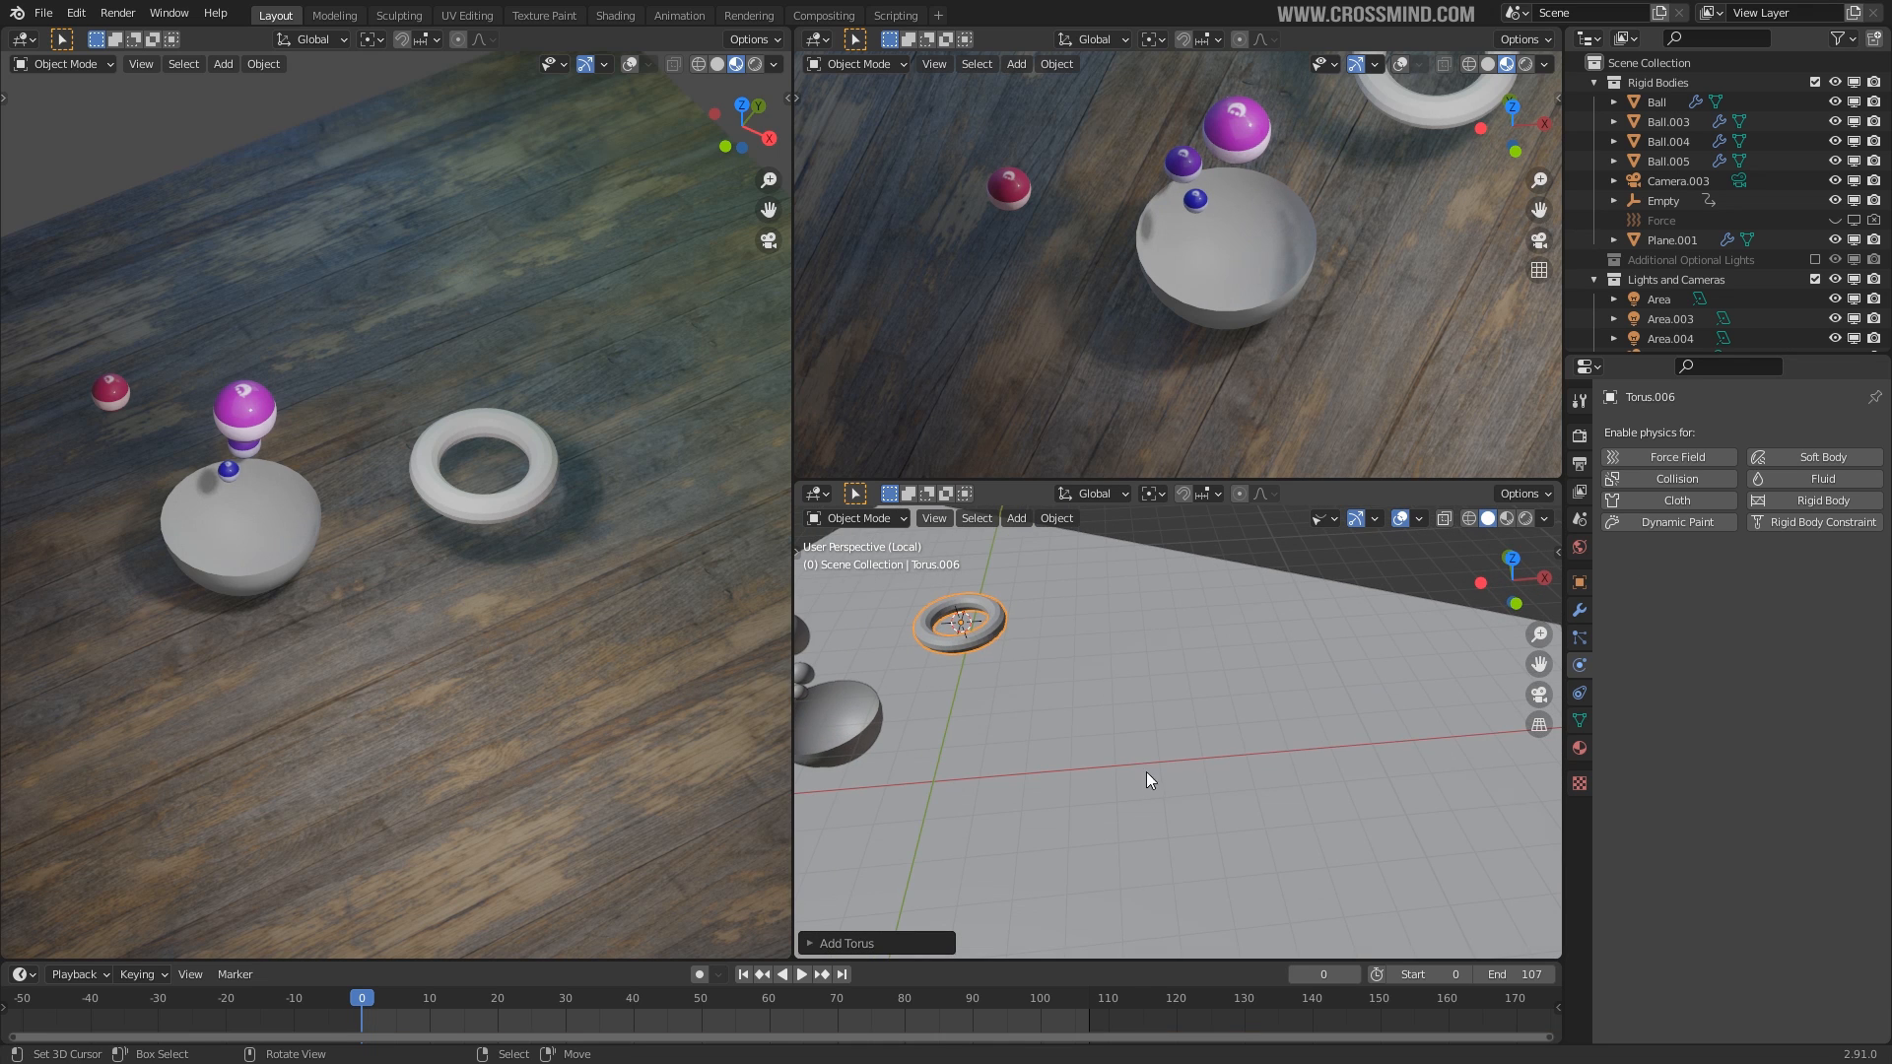
Stretch the torus into an oblong chain link by moving the vertices of its +X half outward along X.
middle_click_drag(1048, 681, 1311, 765)
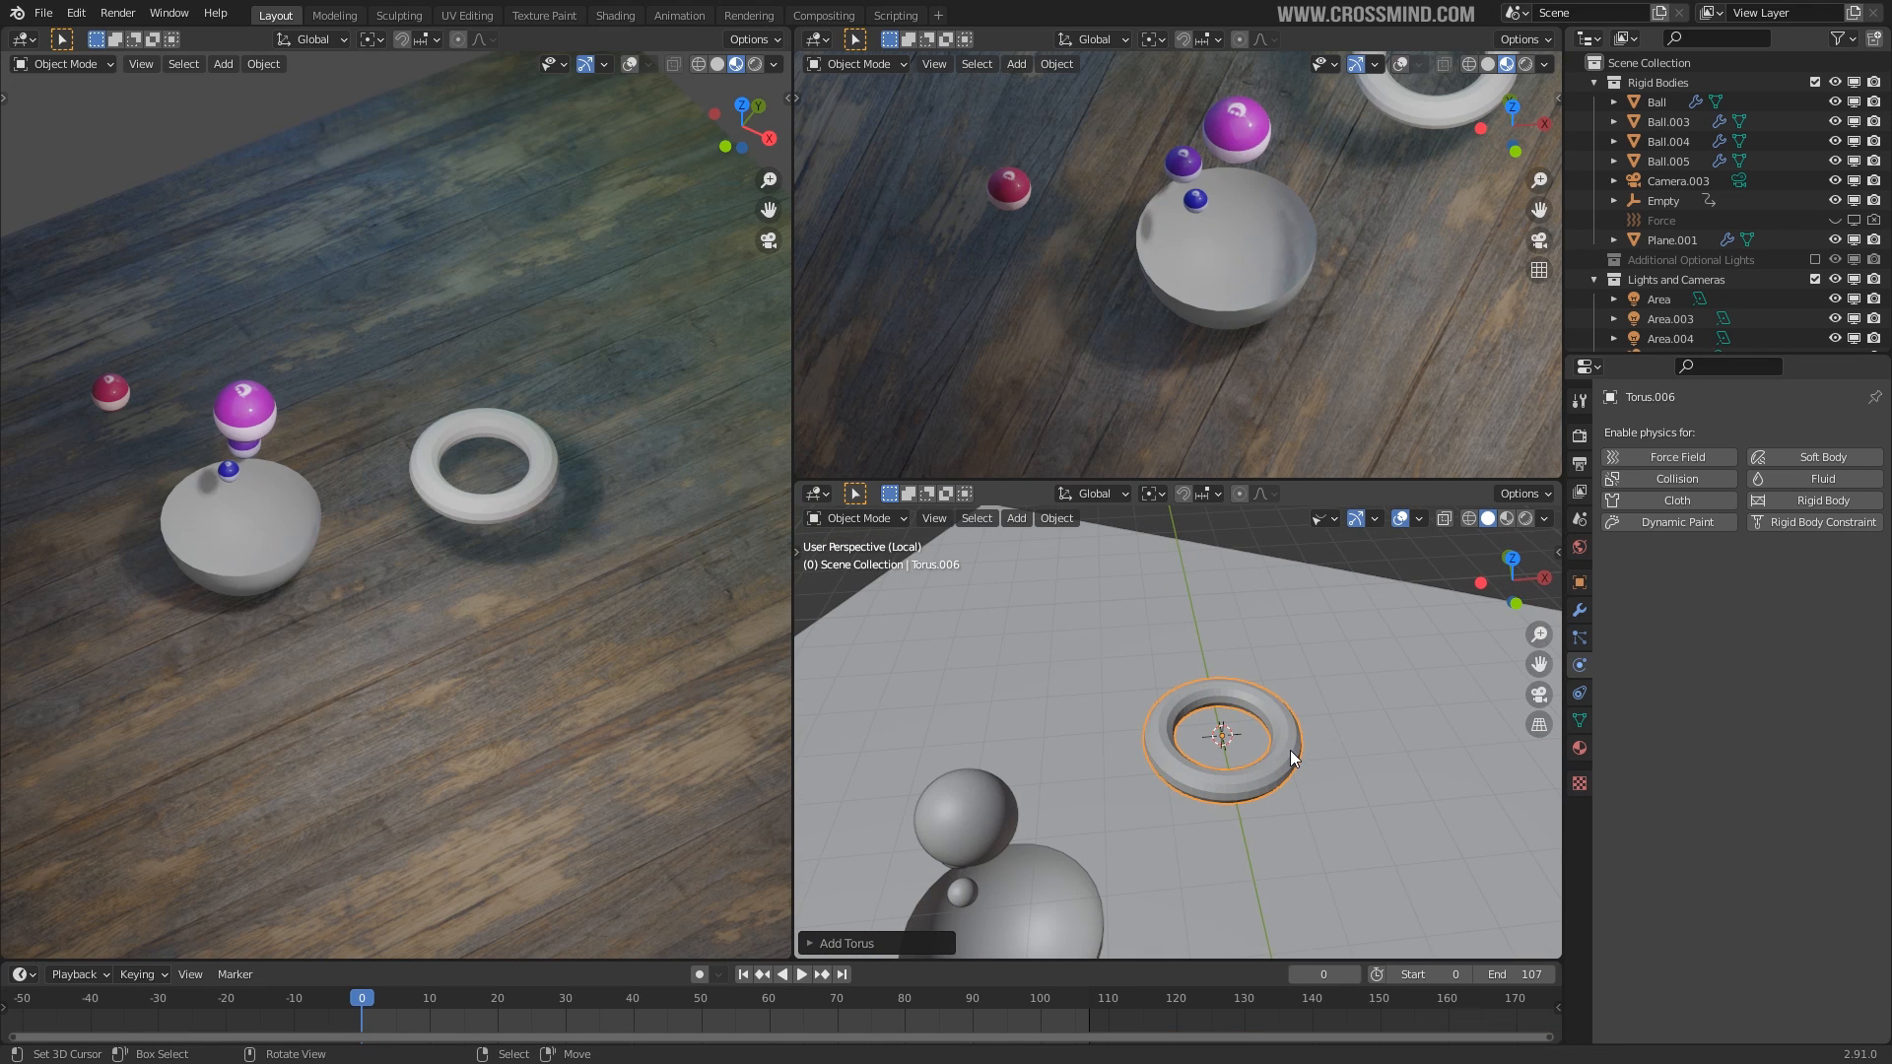
key("KP_7")
key("z")
left_click(1041, 752)
middle_click_drag(1273, 666, 1077, 704, "shift")
key("Tab")
key("alt+a")
key("1")
key("b")
left_click_drag(1220, 819, 1043, 520)
key("g")
key("x")
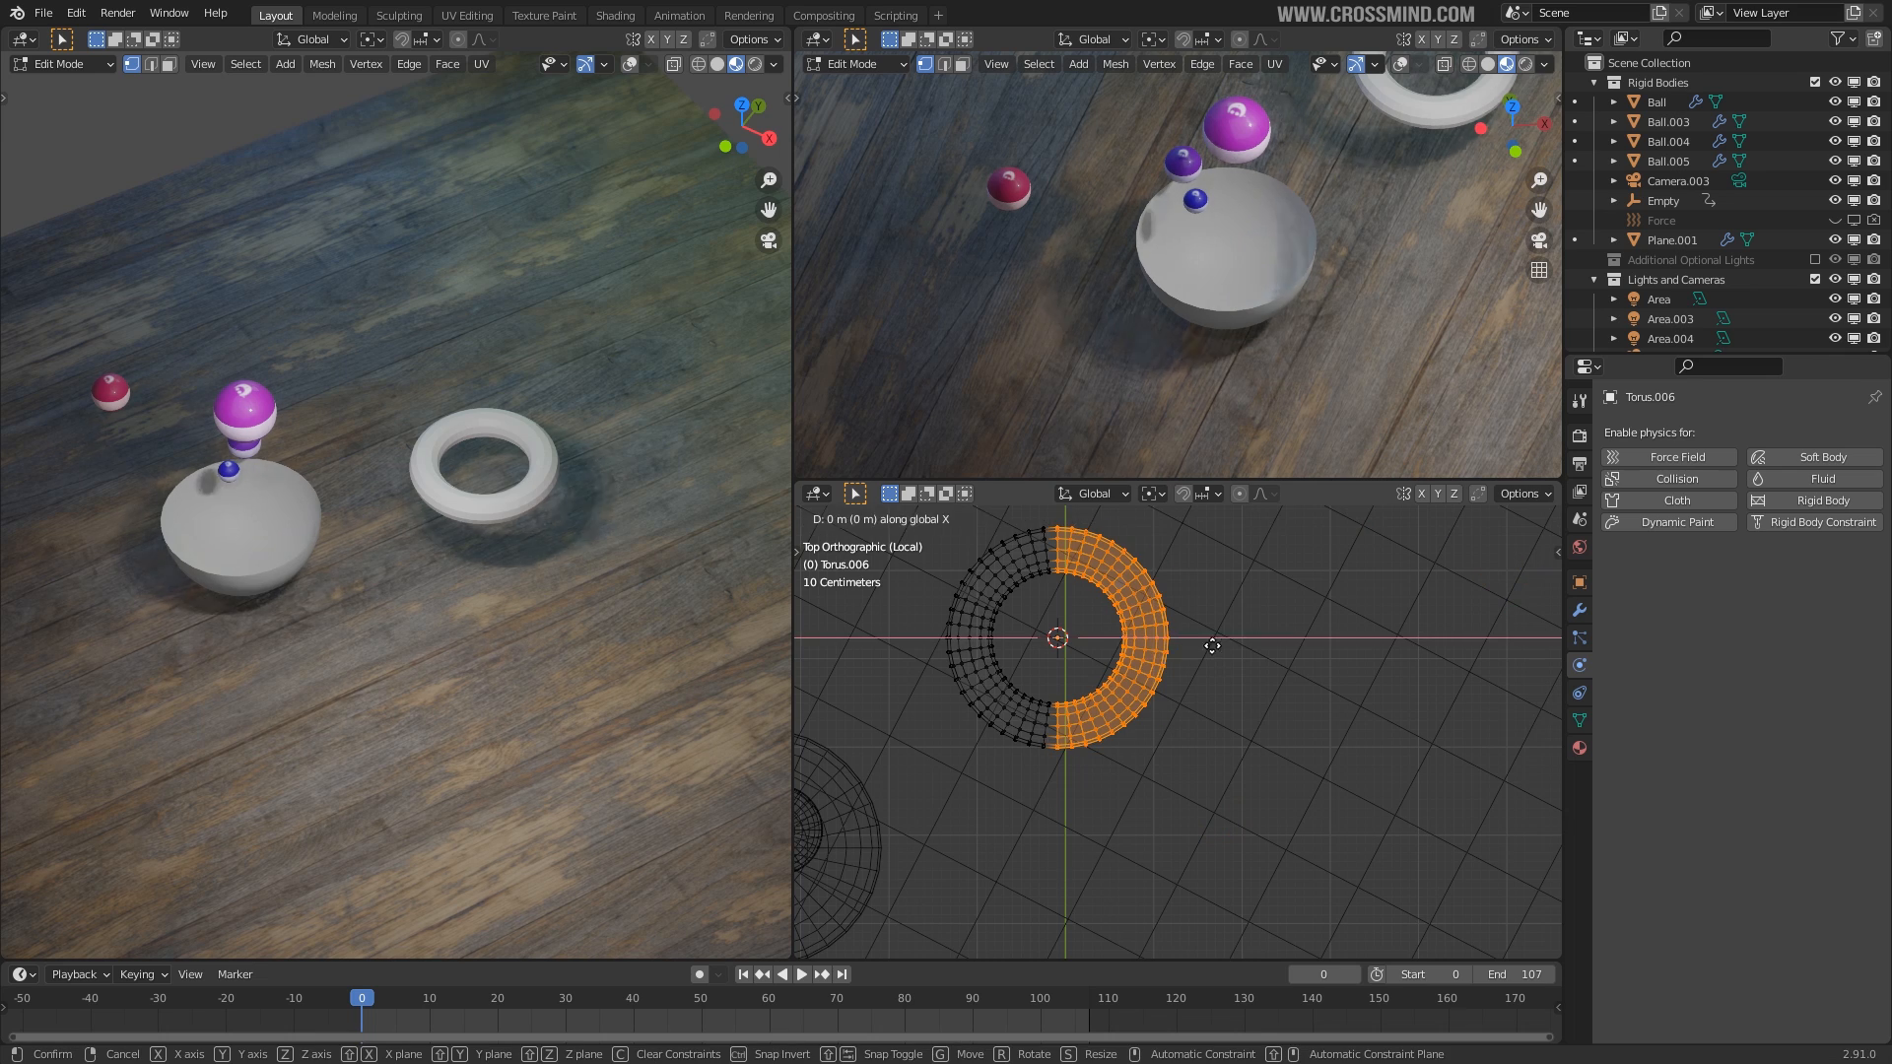
left_click(1277, 653)
key("Tab")
scroll(1232, 652, "down", 2)
middle_click_drag(1190, 652, 1138, 606)
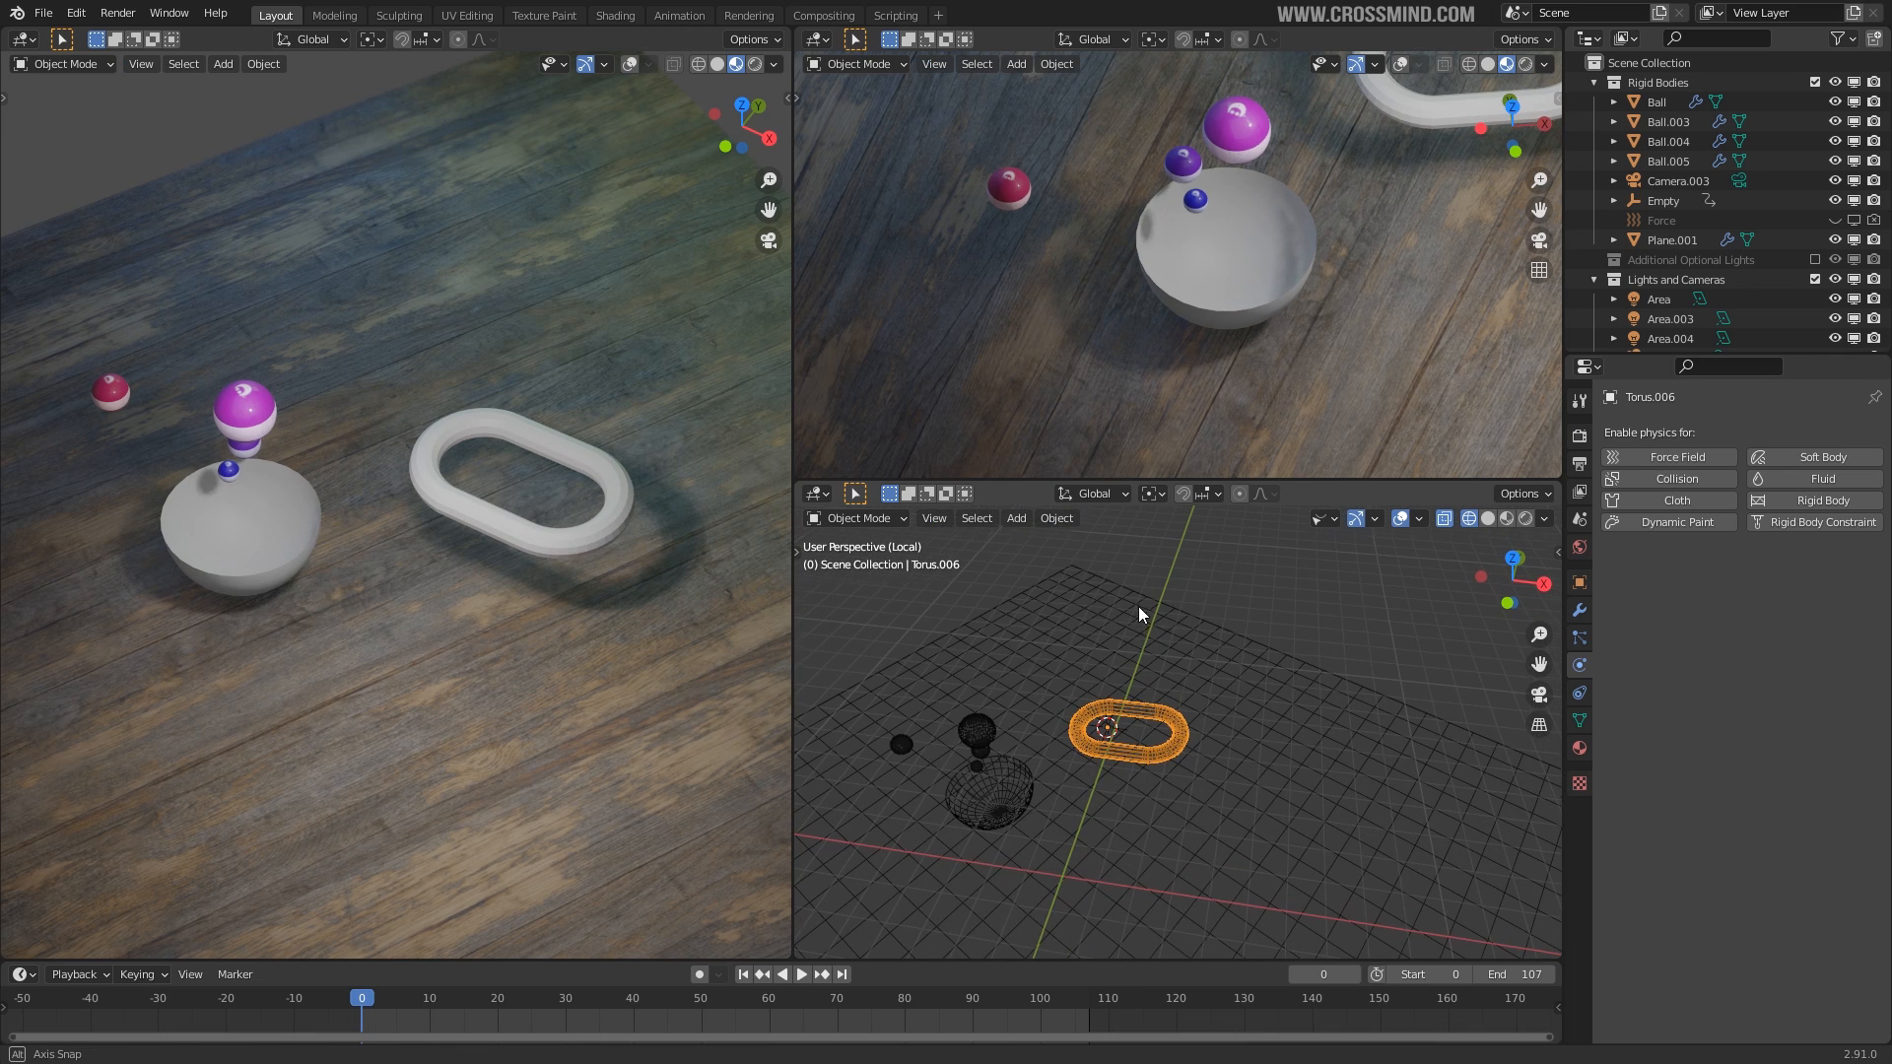
Set the chain link's origin to its geometry.
left_click(1056, 519)
left_click(1091, 561)
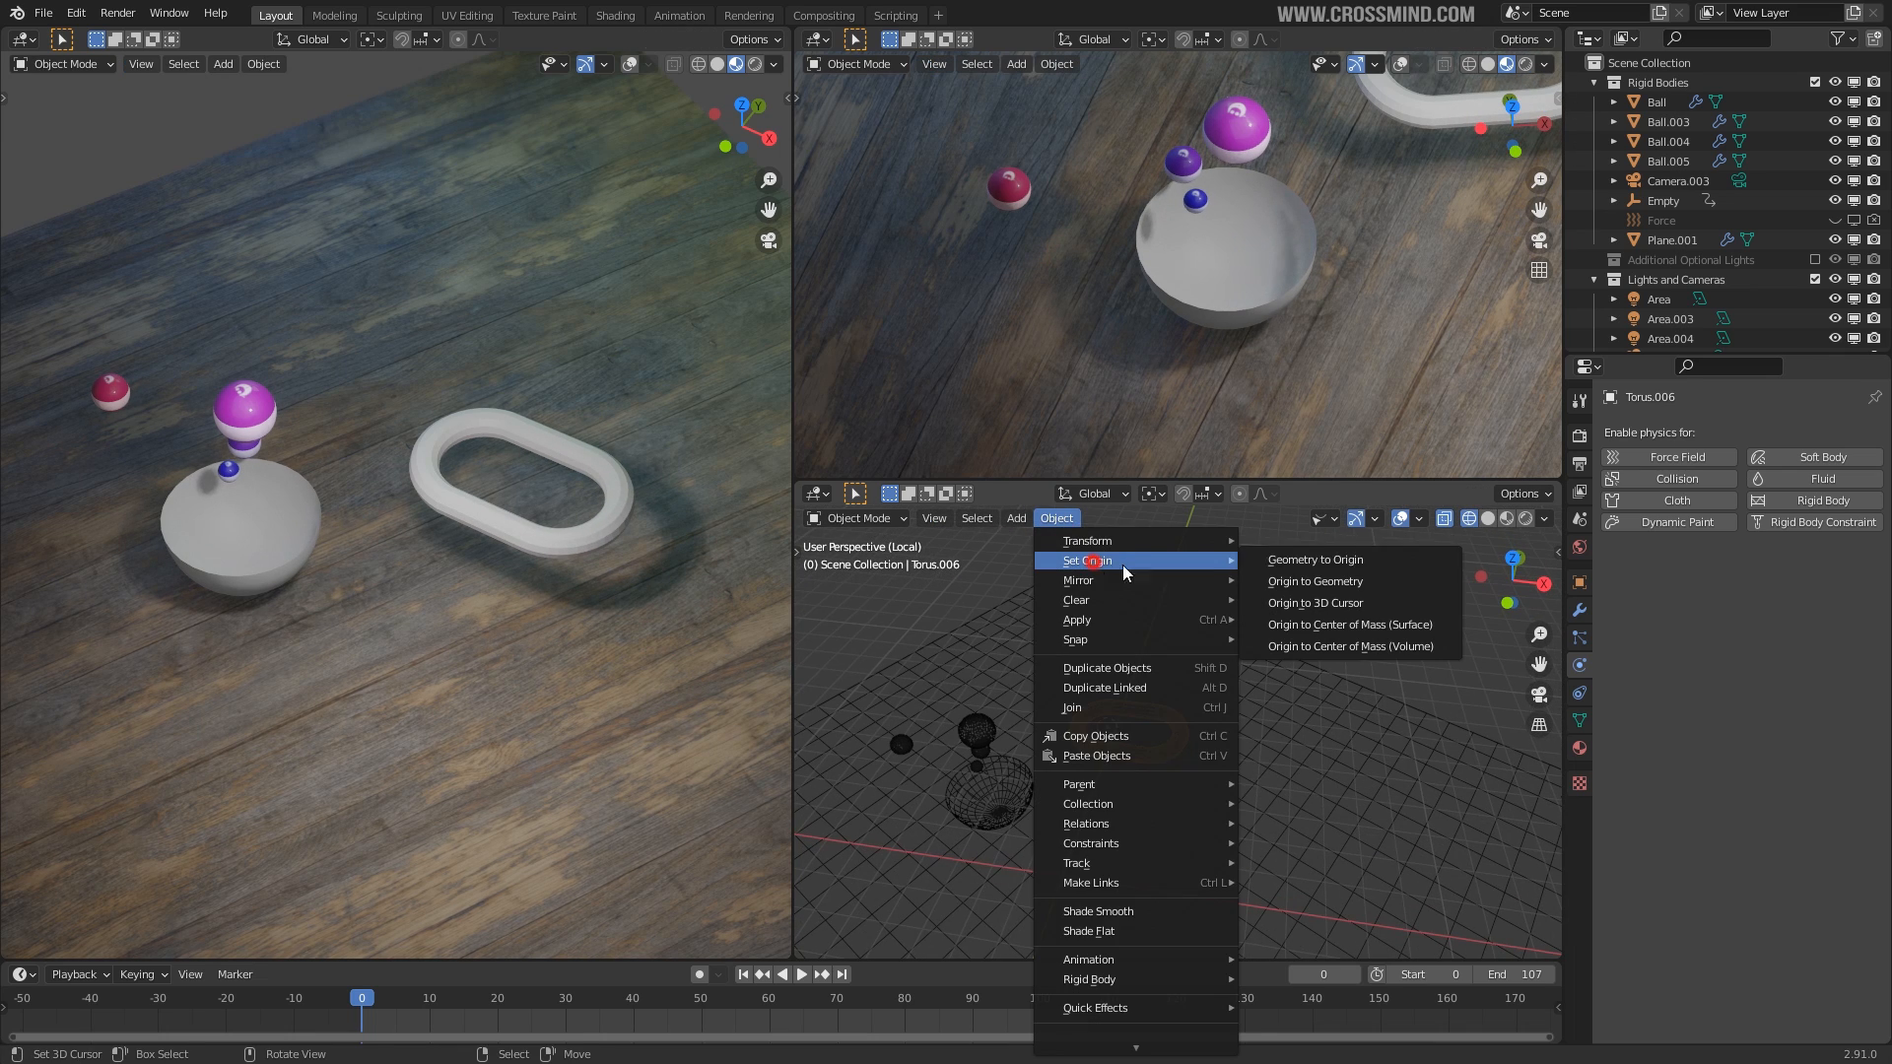
left_click(1330, 583)
Subdivide the chain link's entire mesh twice and return to Object Mode.
scroll(1131, 717, "up", 2)
key("Tab")
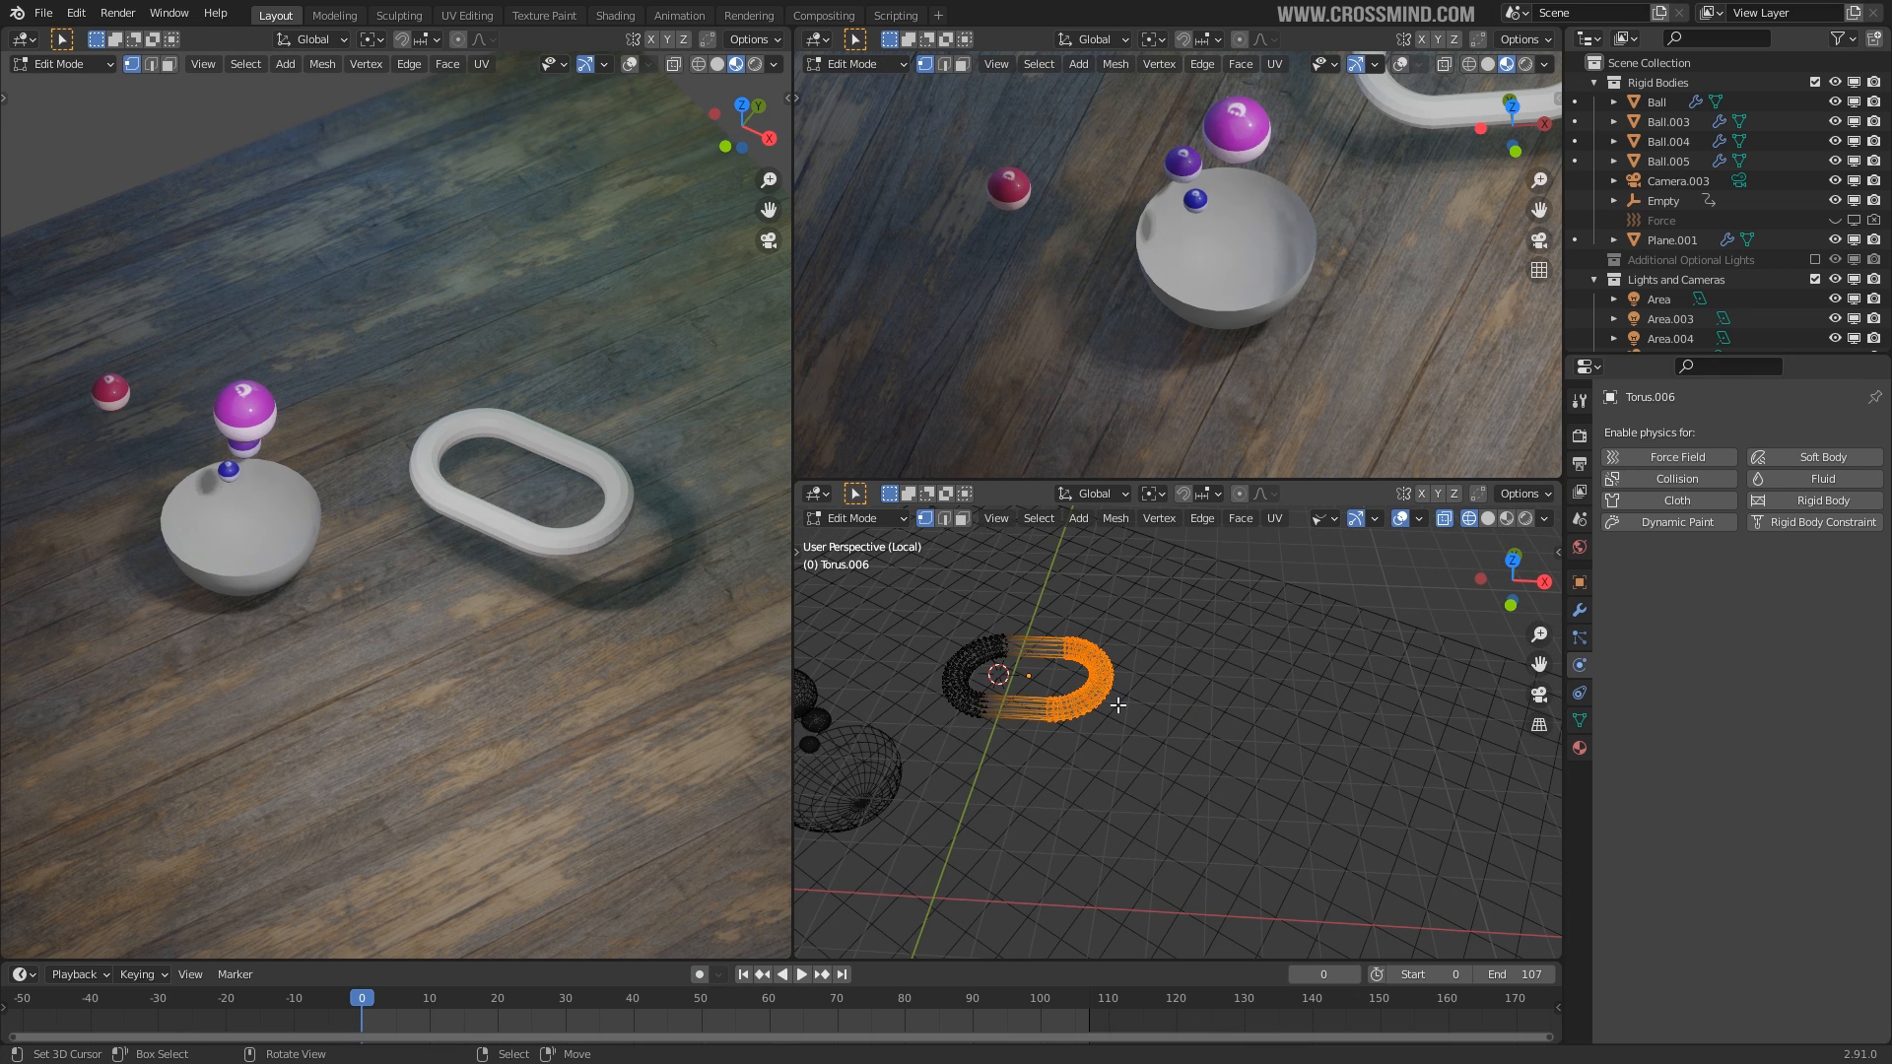
key("a")
right_click(1117, 705)
left_click(1044, 620)
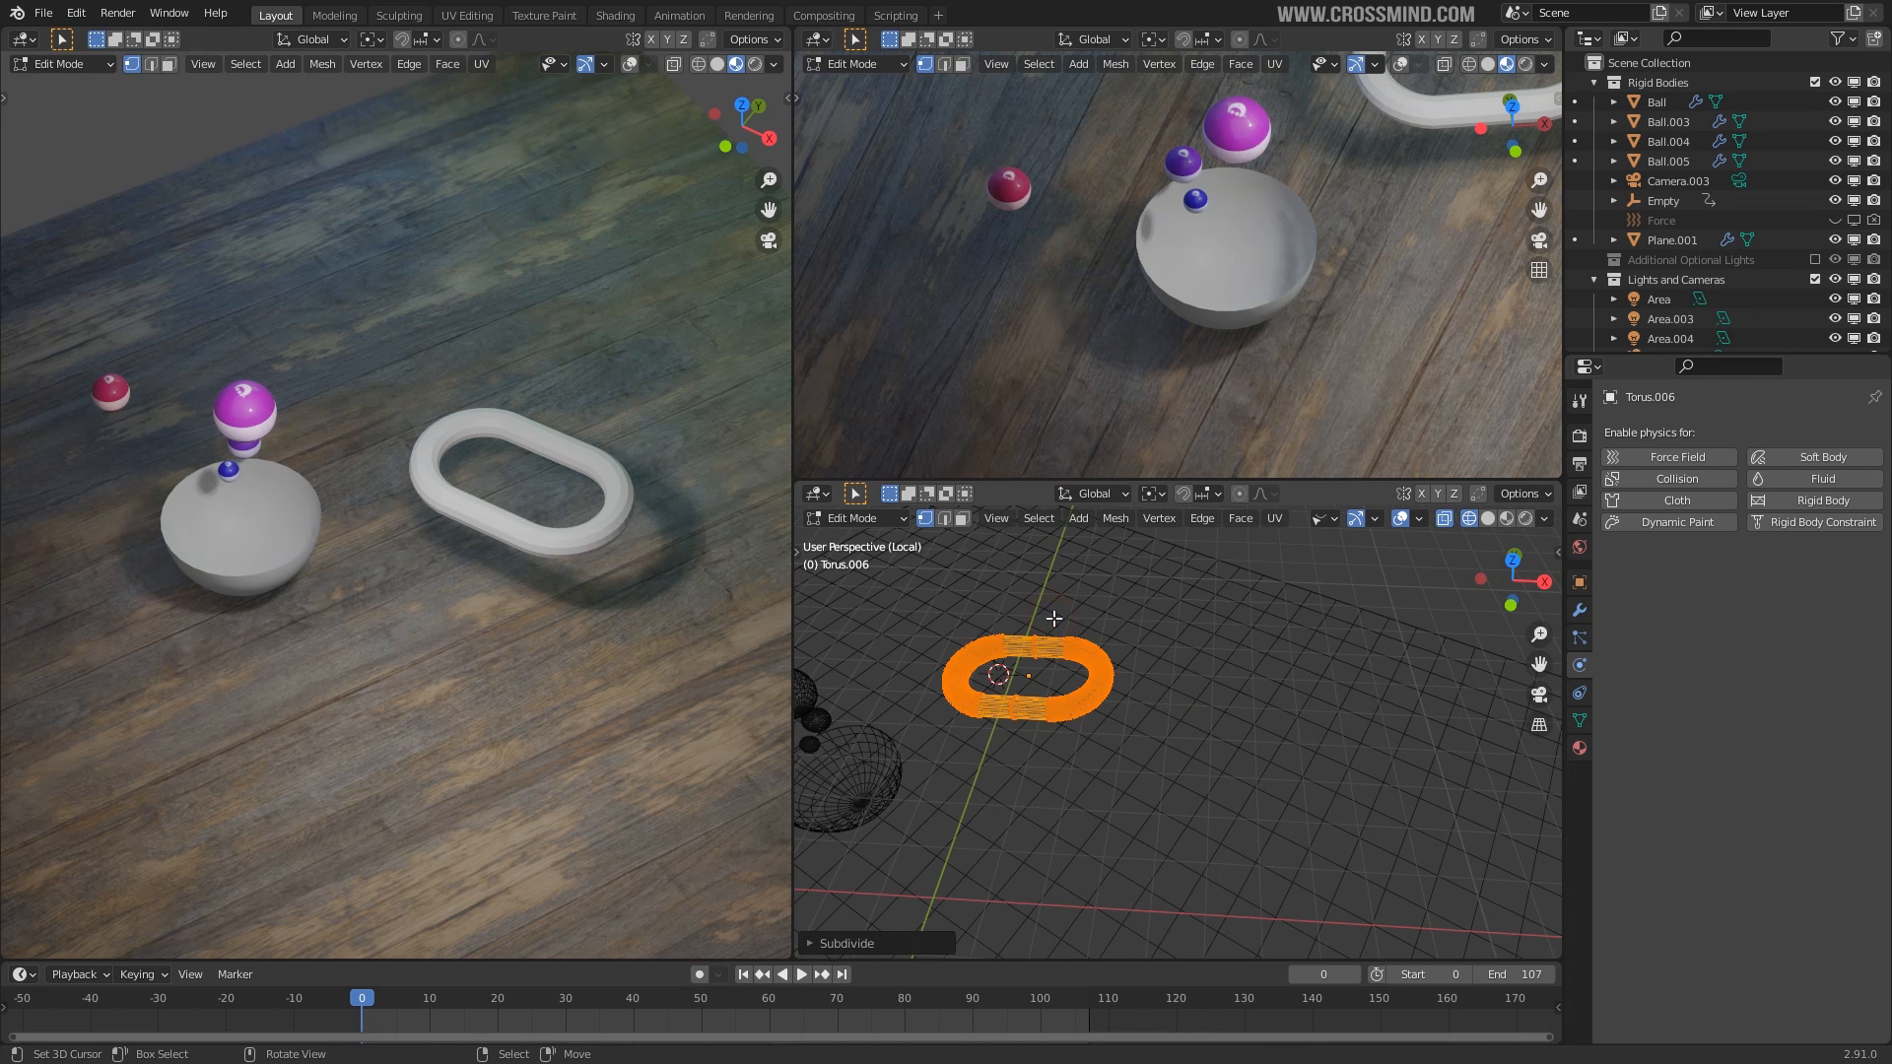
scroll(1075, 680, "up", 2)
middle_click_drag(1075, 679, 1304, 768, "shift")
scroll(1302, 763, "up", 2)
right_click(1296, 735)
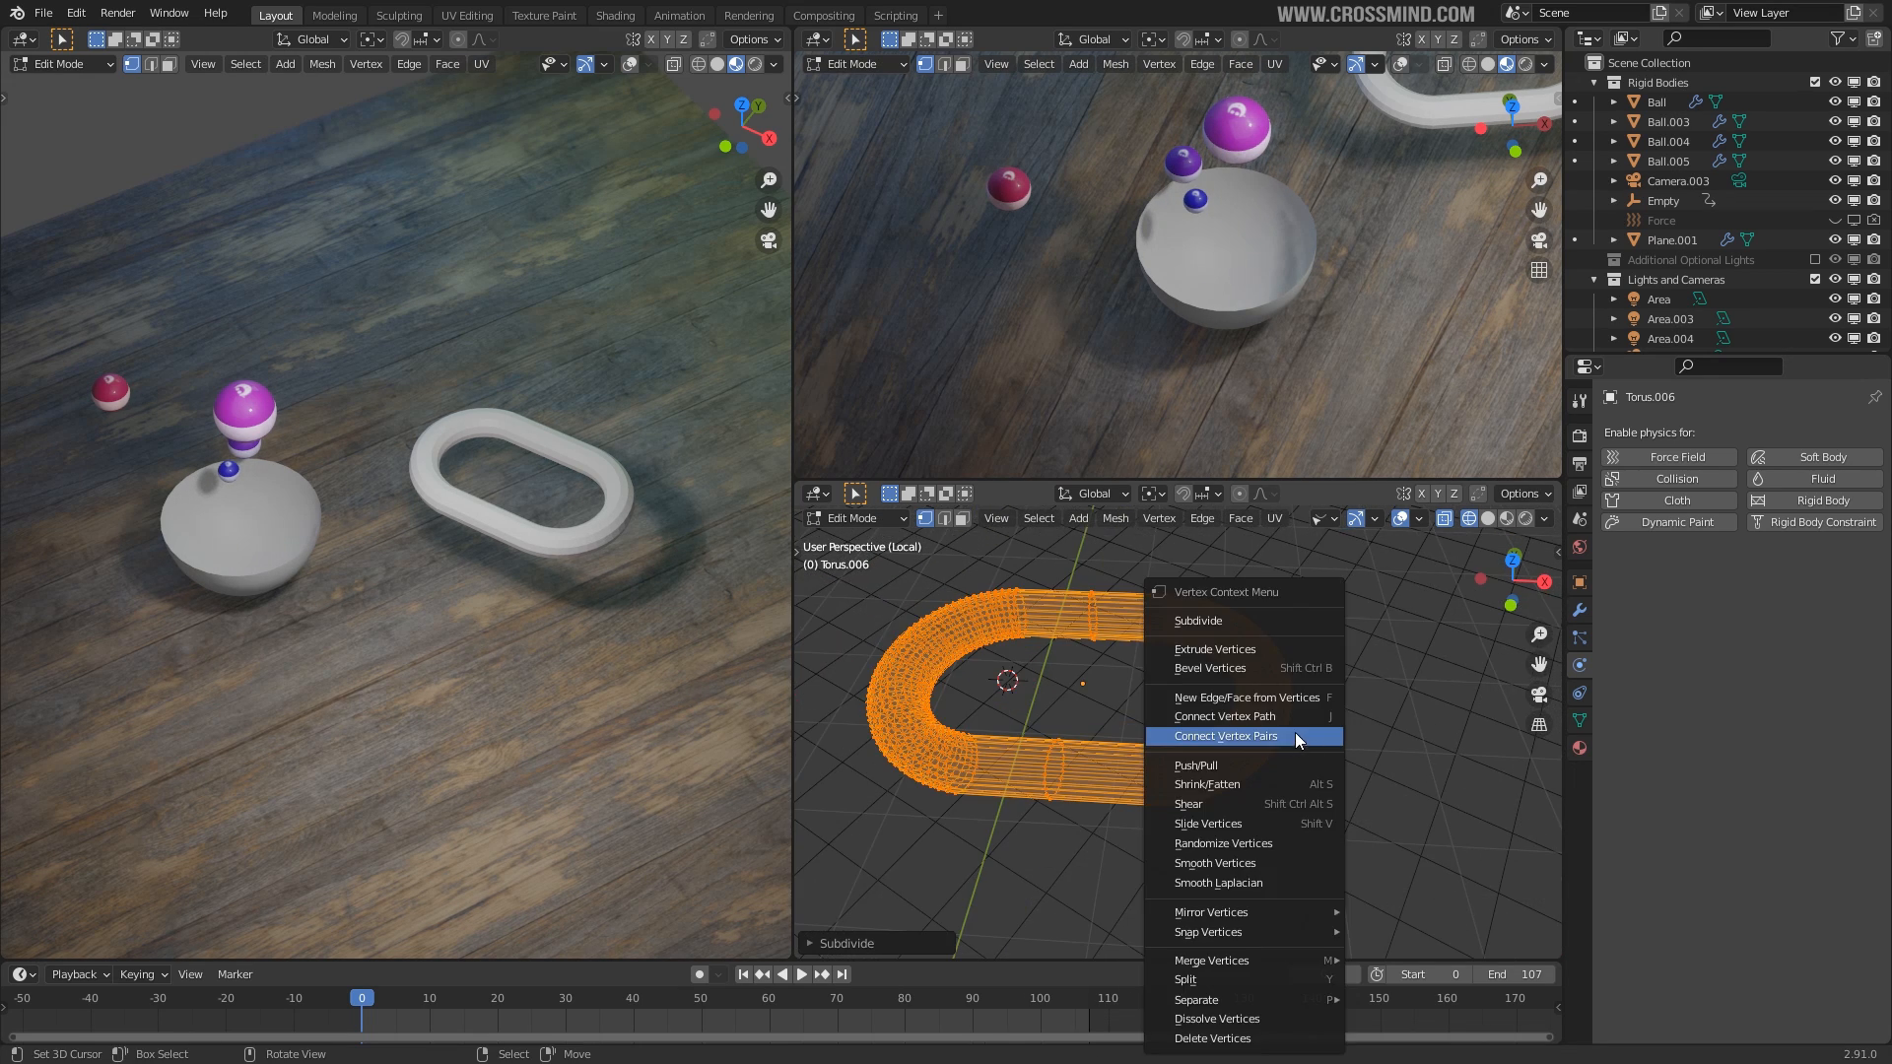
left_click(1222, 616)
scroll(1211, 638, "down", 3)
key("Tab")
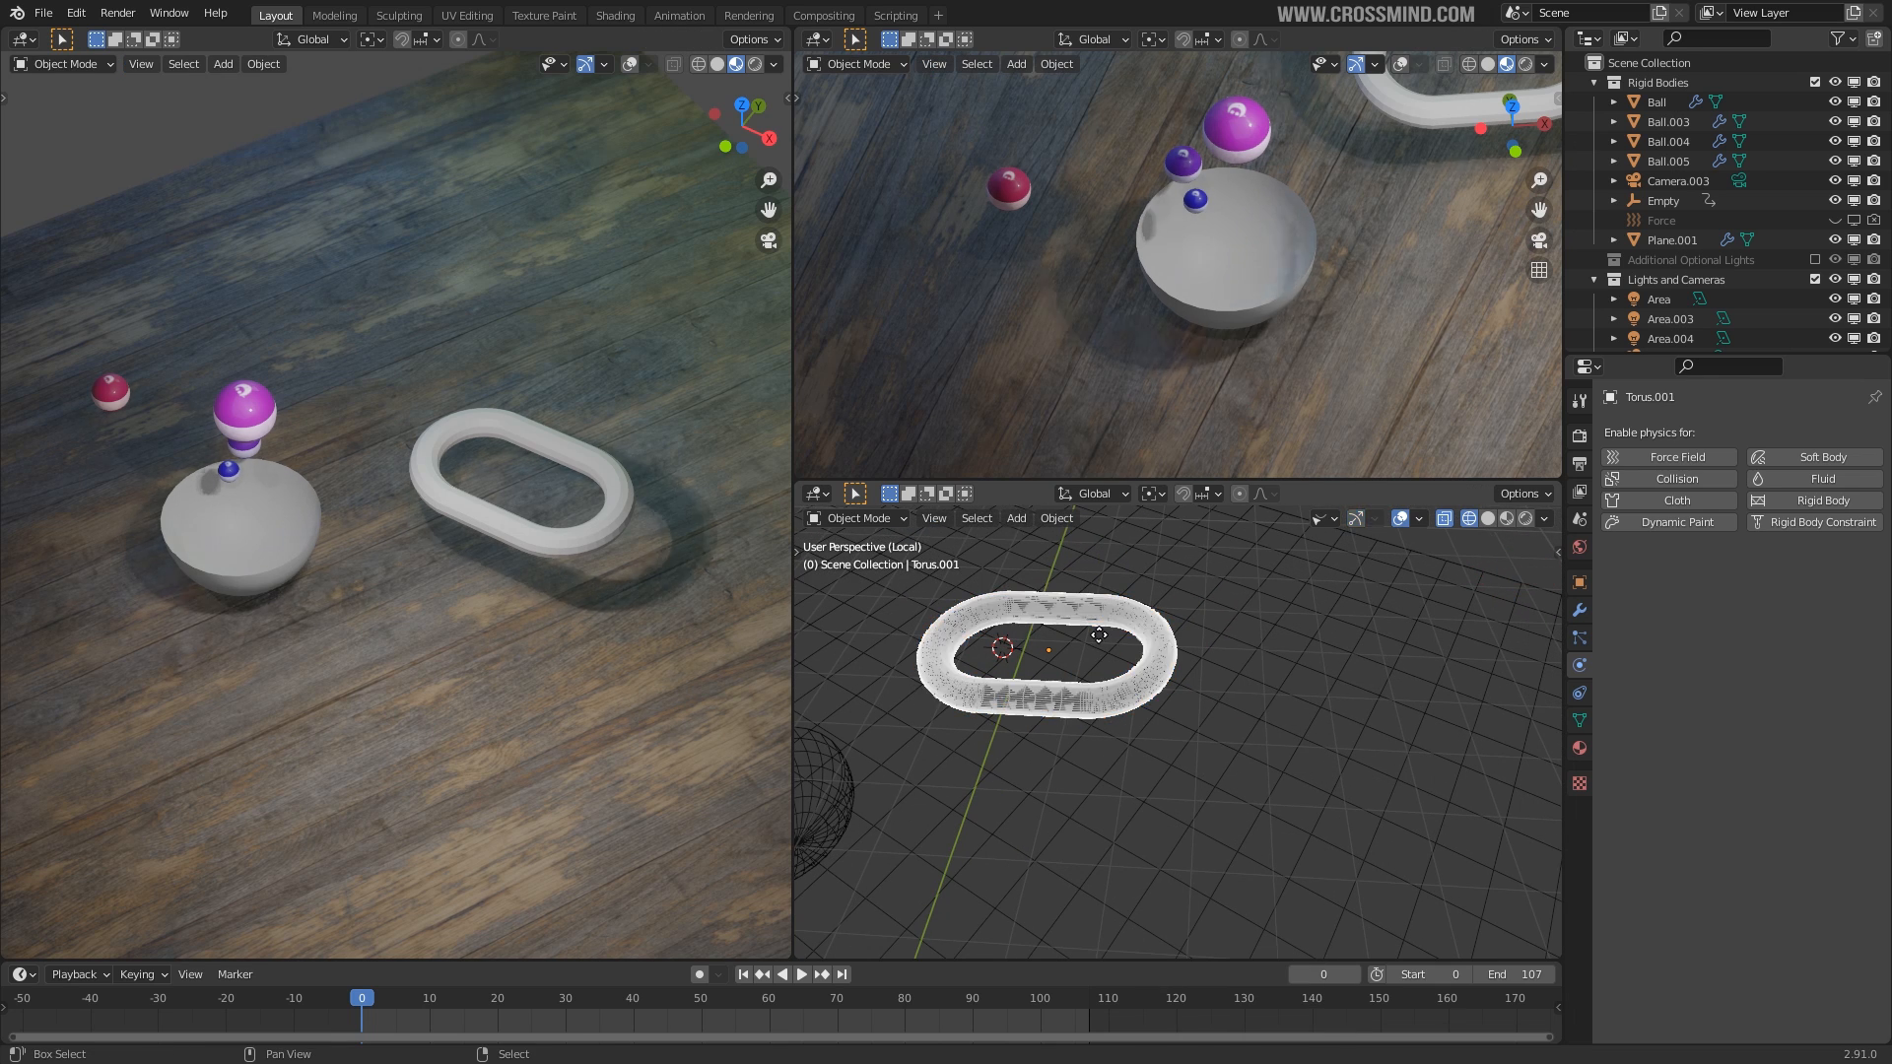
Duplicate the chain link in place and enable rigid body physics on the copy with the Mesh collision shape.
key("shift+d")
key("x")
right_click(1265, 646)
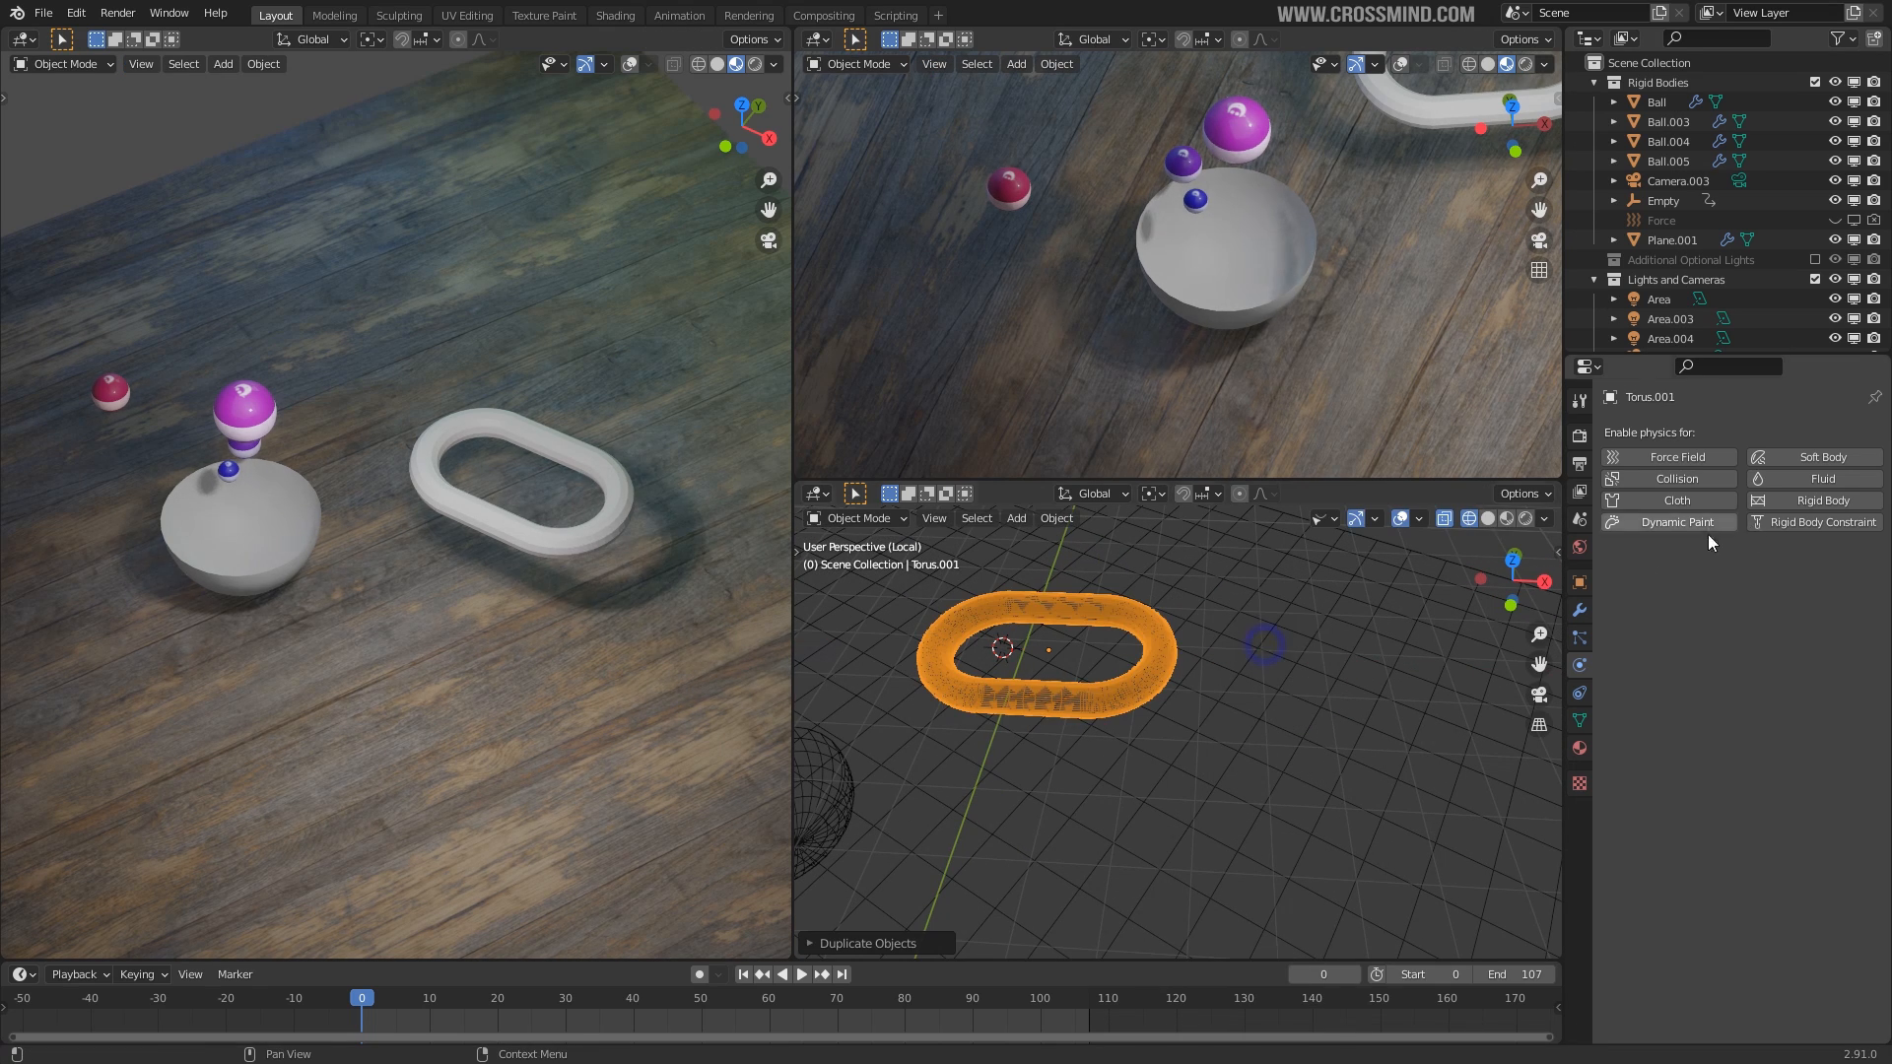
left_click(1818, 499)
left_click(1757, 745)
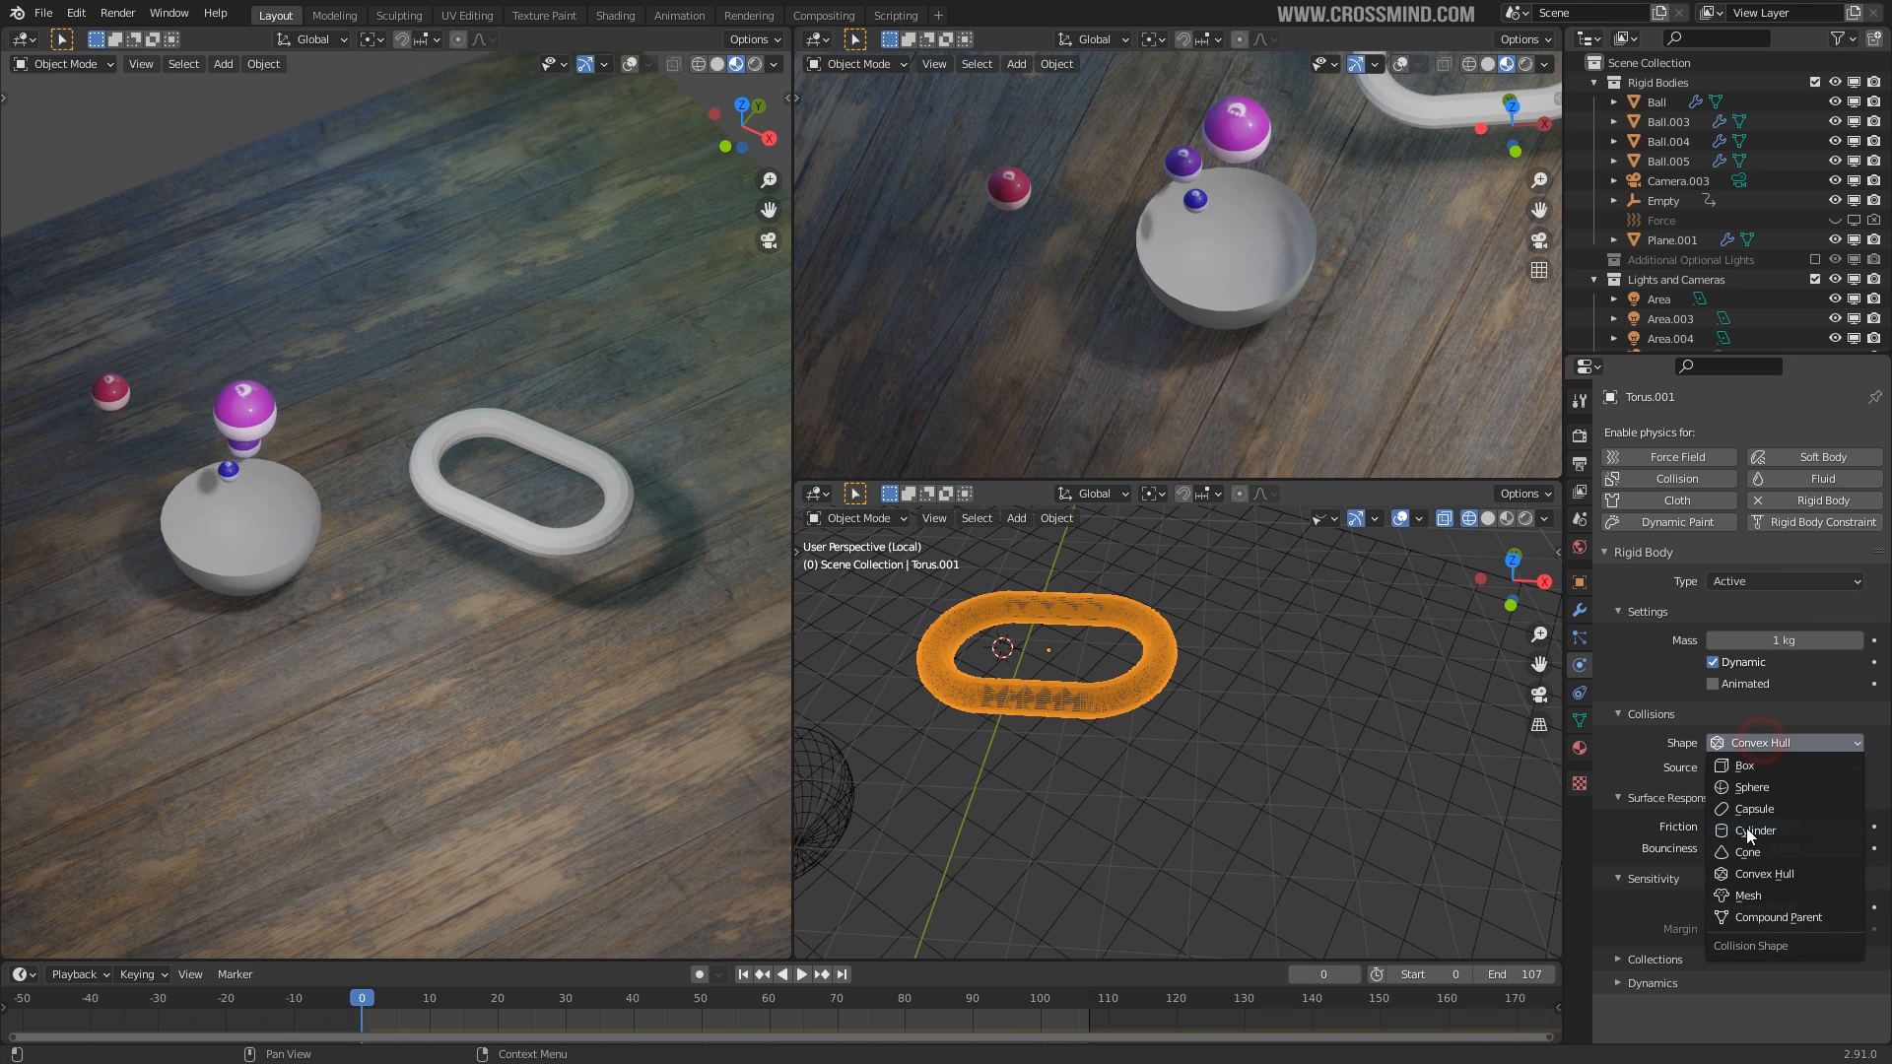
left_click(1758, 900)
Duplicate the link along X so the two overlap at one end, and rotate the copy 90° about X.
middle_click_drag(1125, 674, 1100, 563)
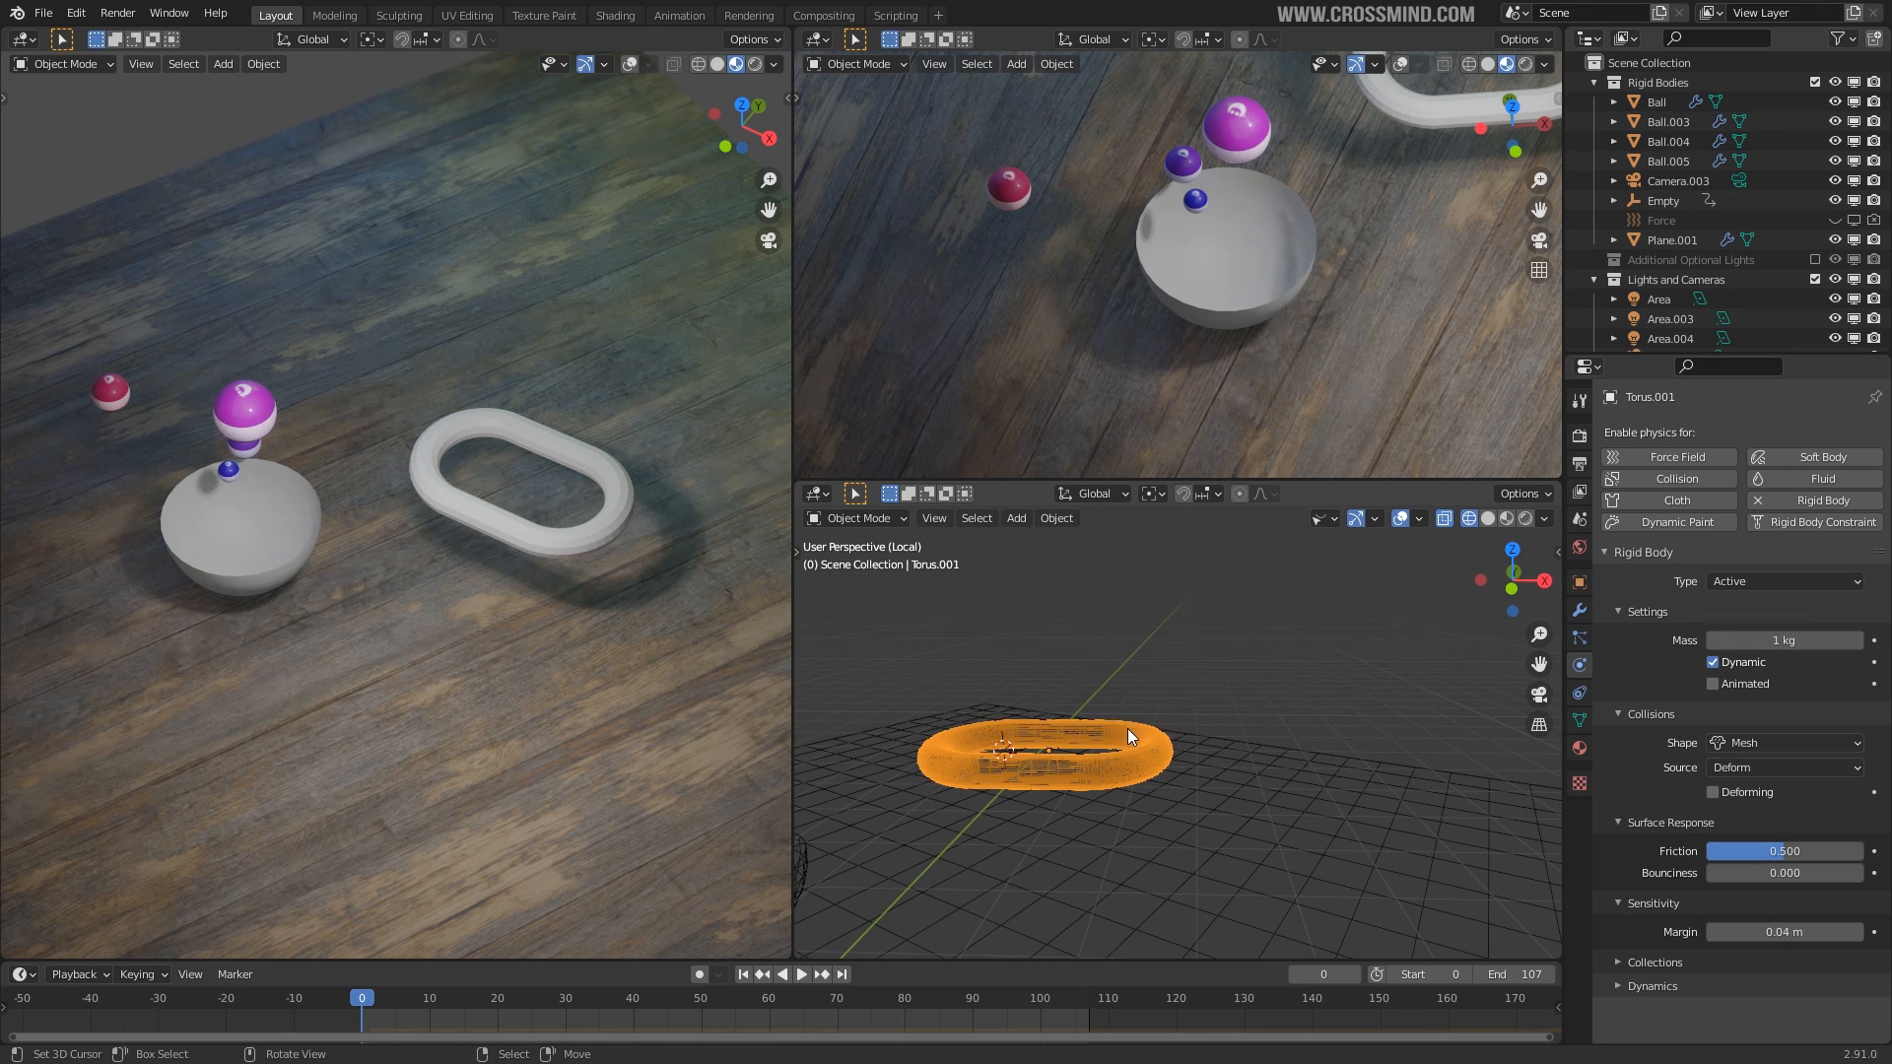
key("shift+d")
key("x")
left_click(1253, 733)
type("rx90")
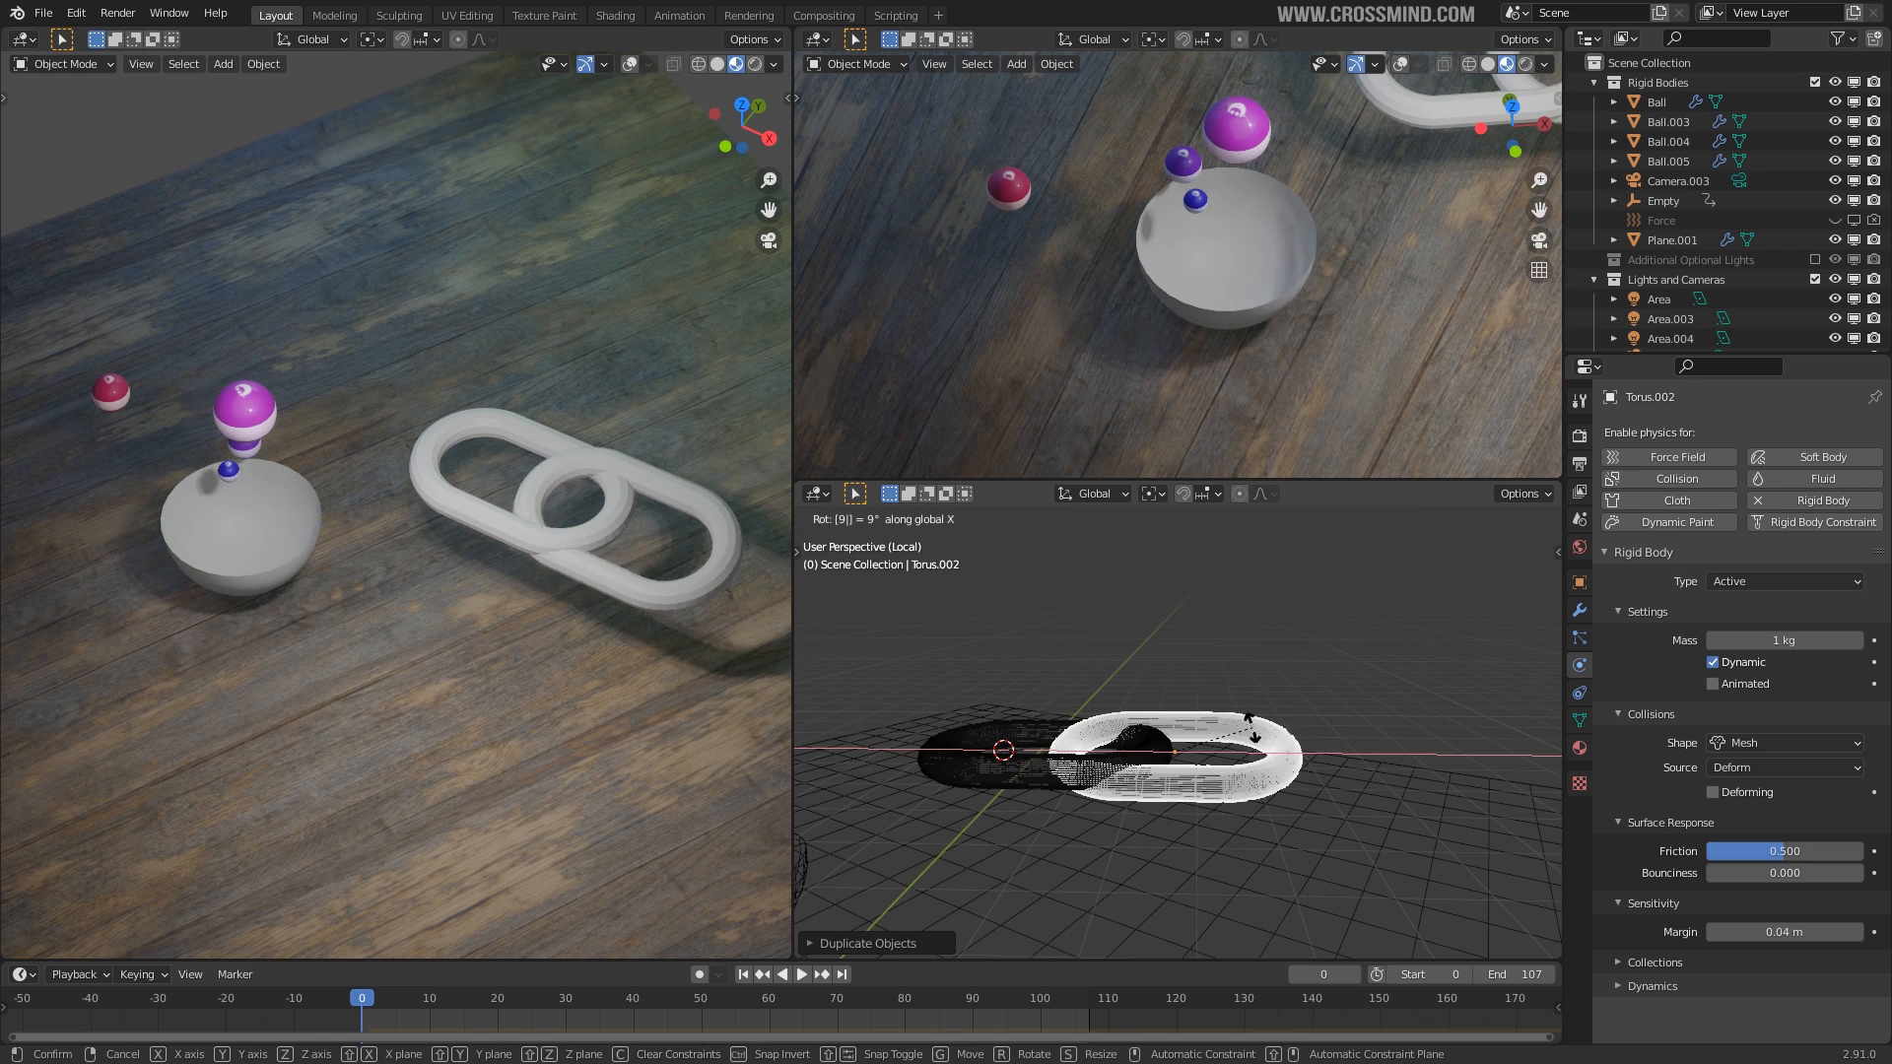
key("Return")
Delete the overlapping flat link that has no rigid body physics.
left_click(1132, 734, "shift")
middle_click_drag(1144, 794, 1133, 767)
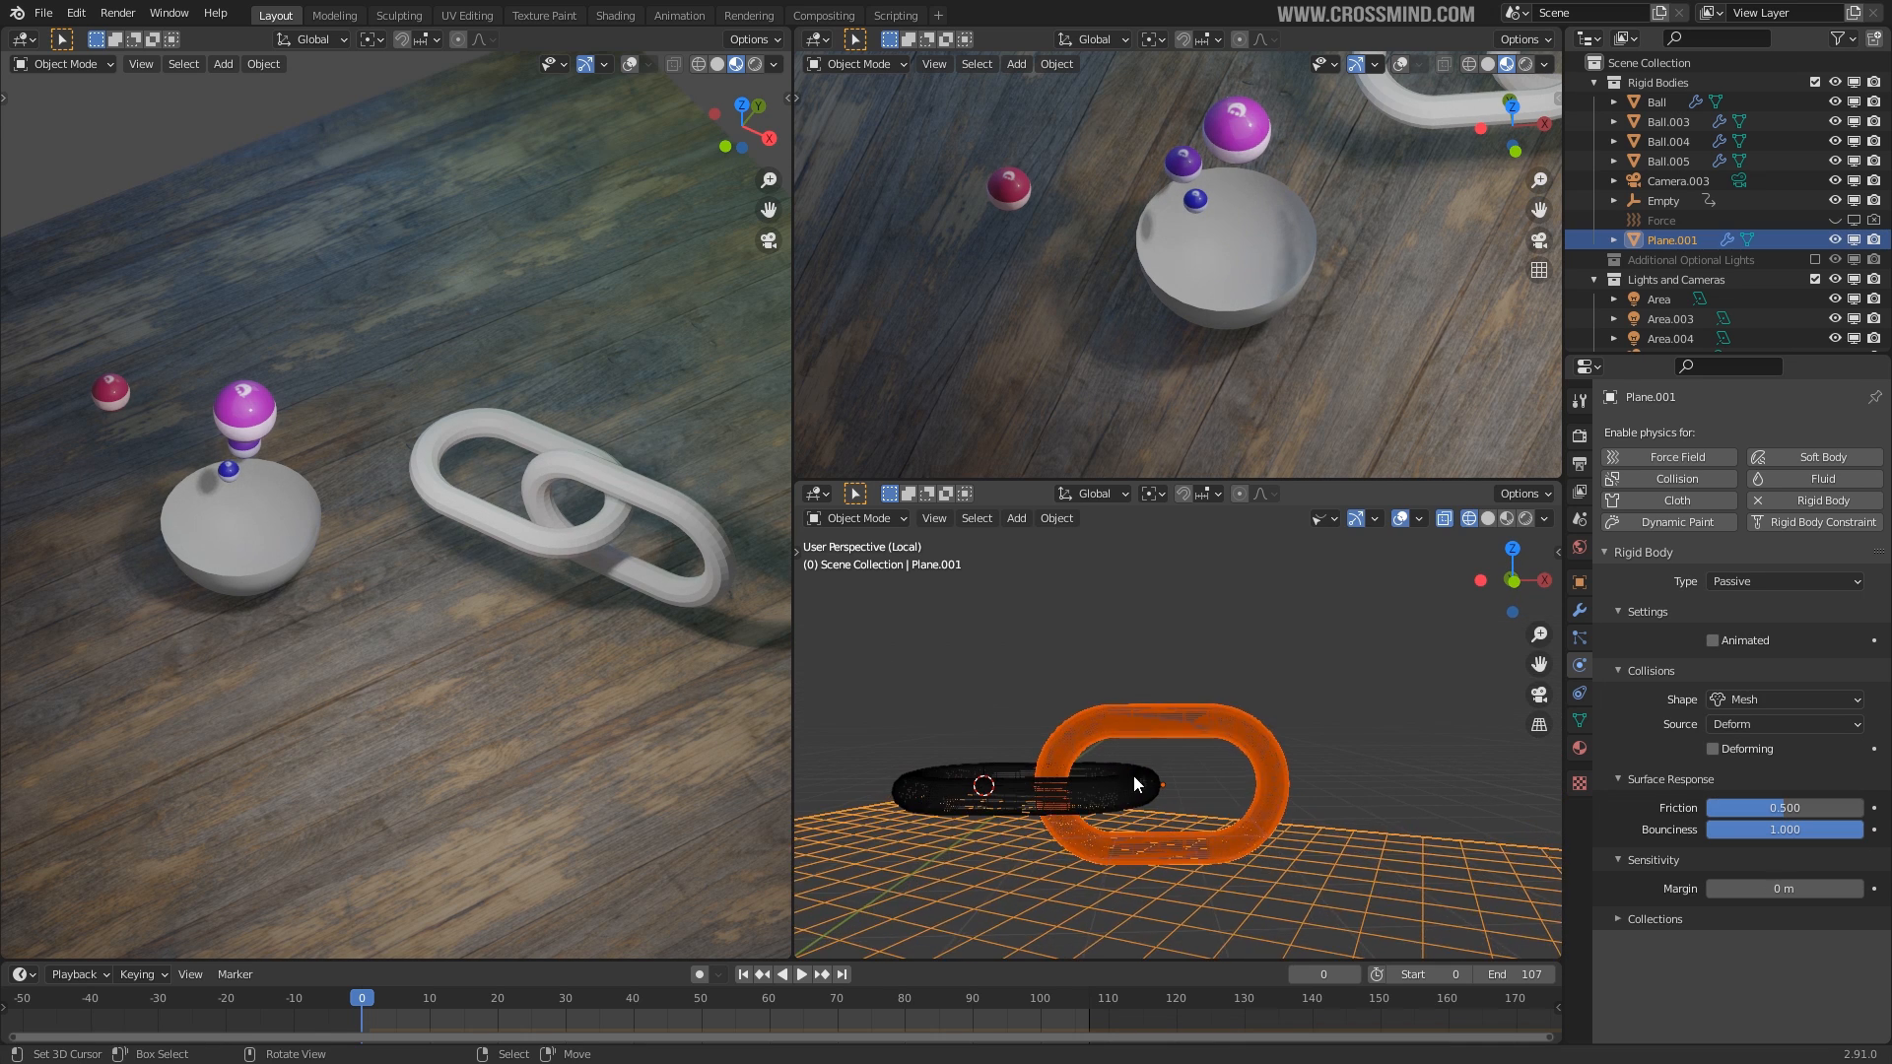
left_click(1134, 768)
left_click(1172, 734)
left_click(1143, 786)
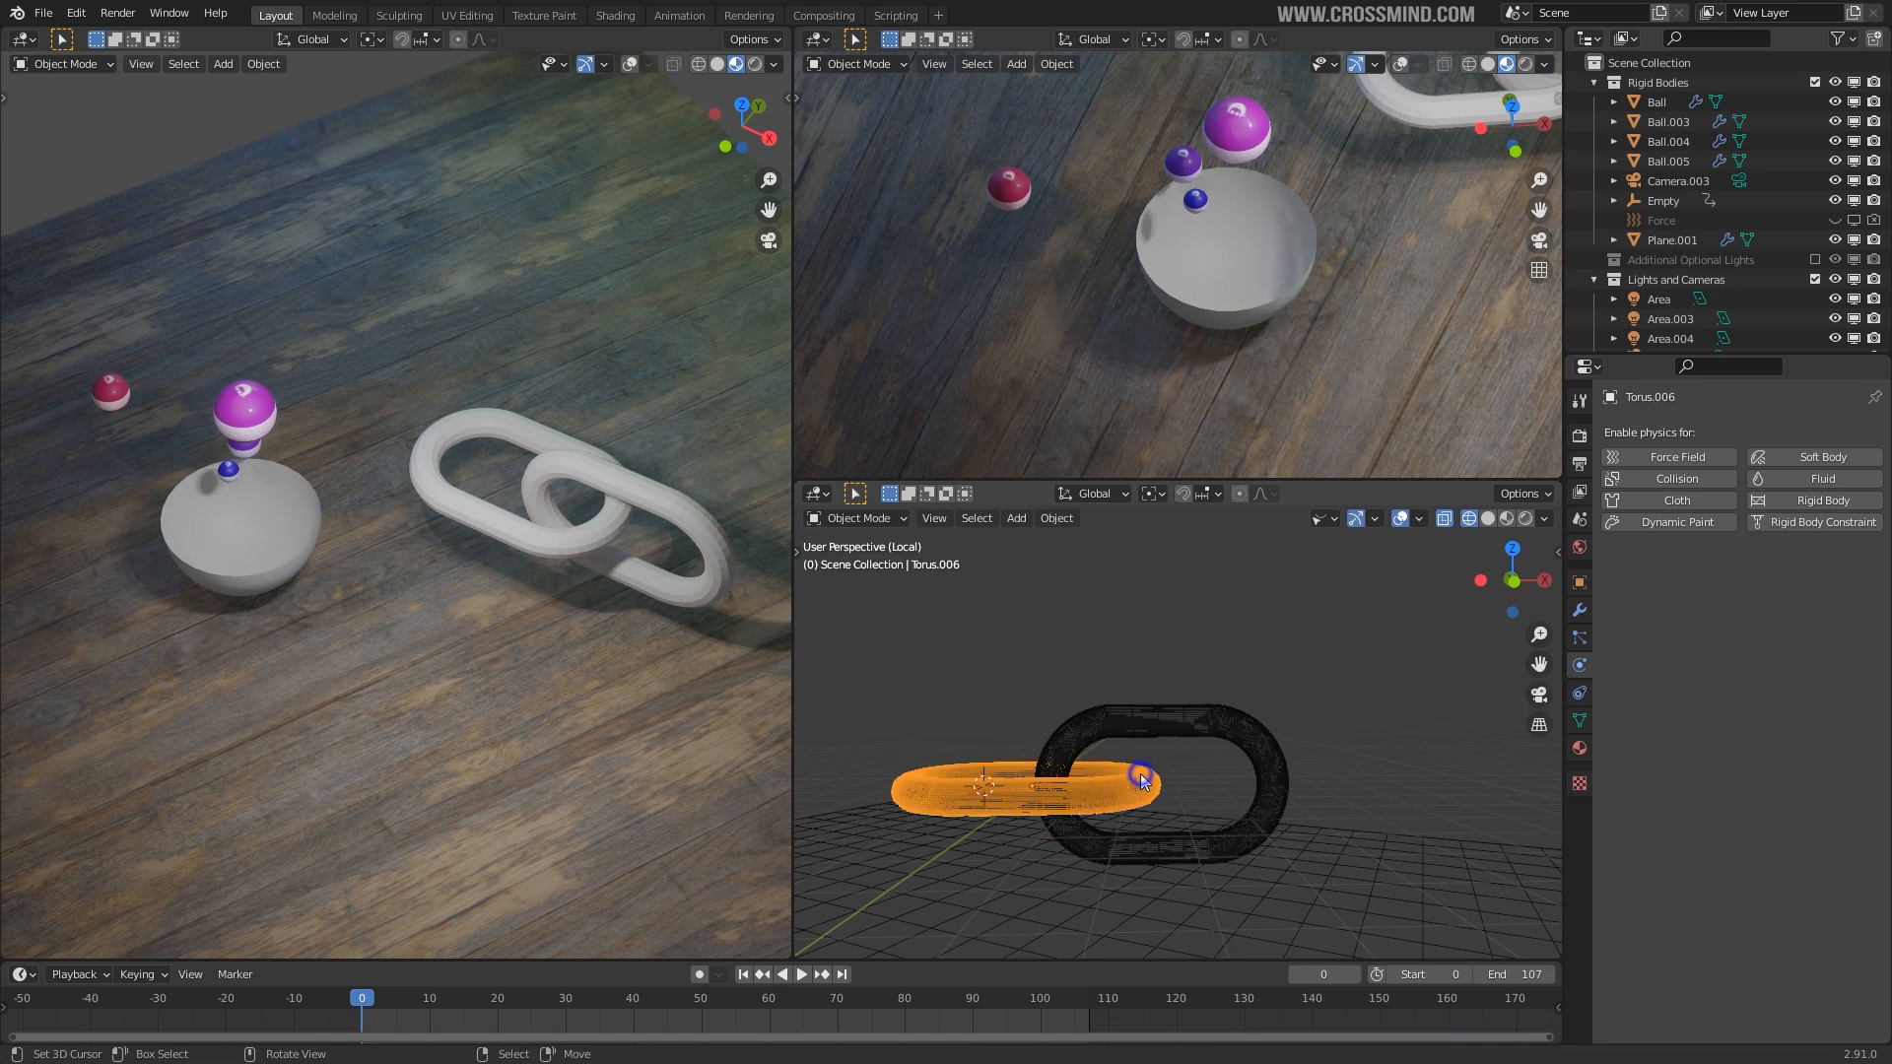
key("Delete")
Enable rigid body physics on the flat link and set its collision shape to Mesh.
right_click(1143, 788)
left_click(1821, 501)
left_click(1763, 745)
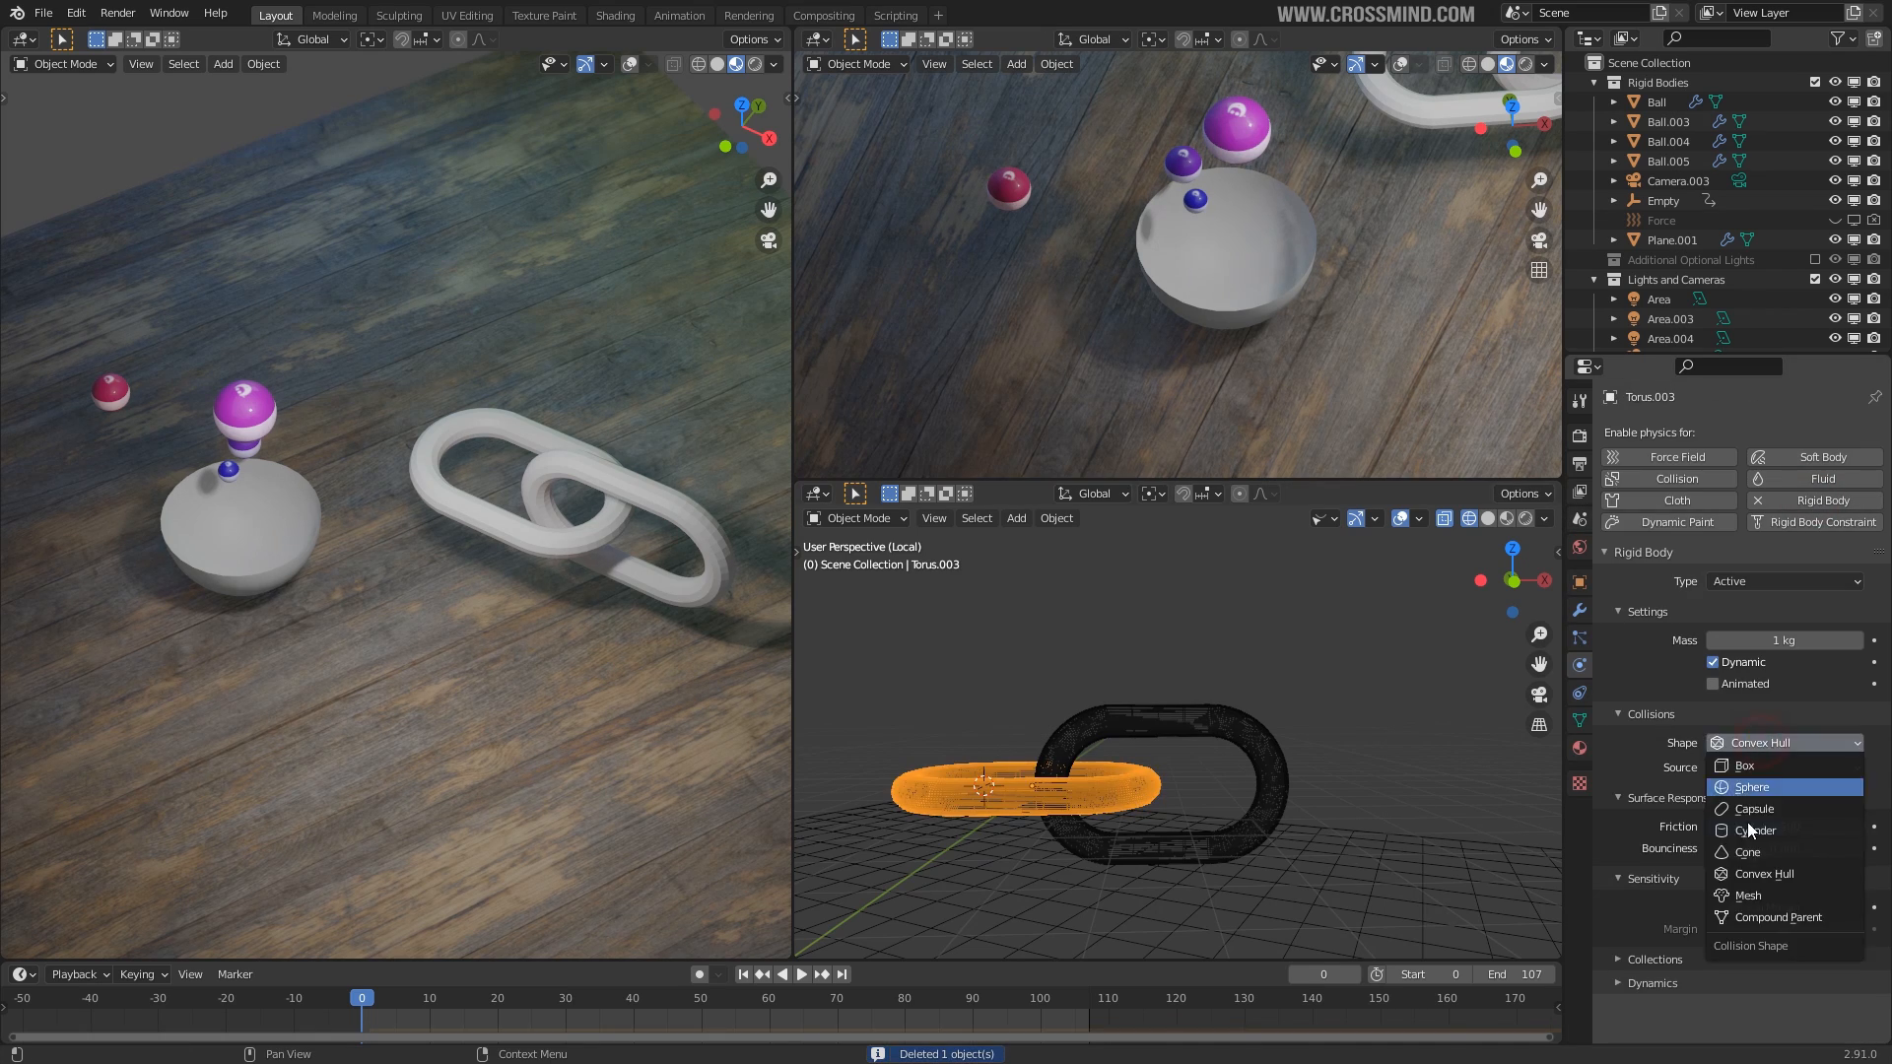
left_click(1759, 894)
Duplicate the pair of interlocked links twice along X, placing the last copy about 4.28 m further, to form a six-link chain.
right_click(1204, 666)
key("shift+d")
key("x")
left_click(1243, 816)
middle_click_drag(1243, 817, 1127, 677, "shift")
key("shift+d")
key("x")
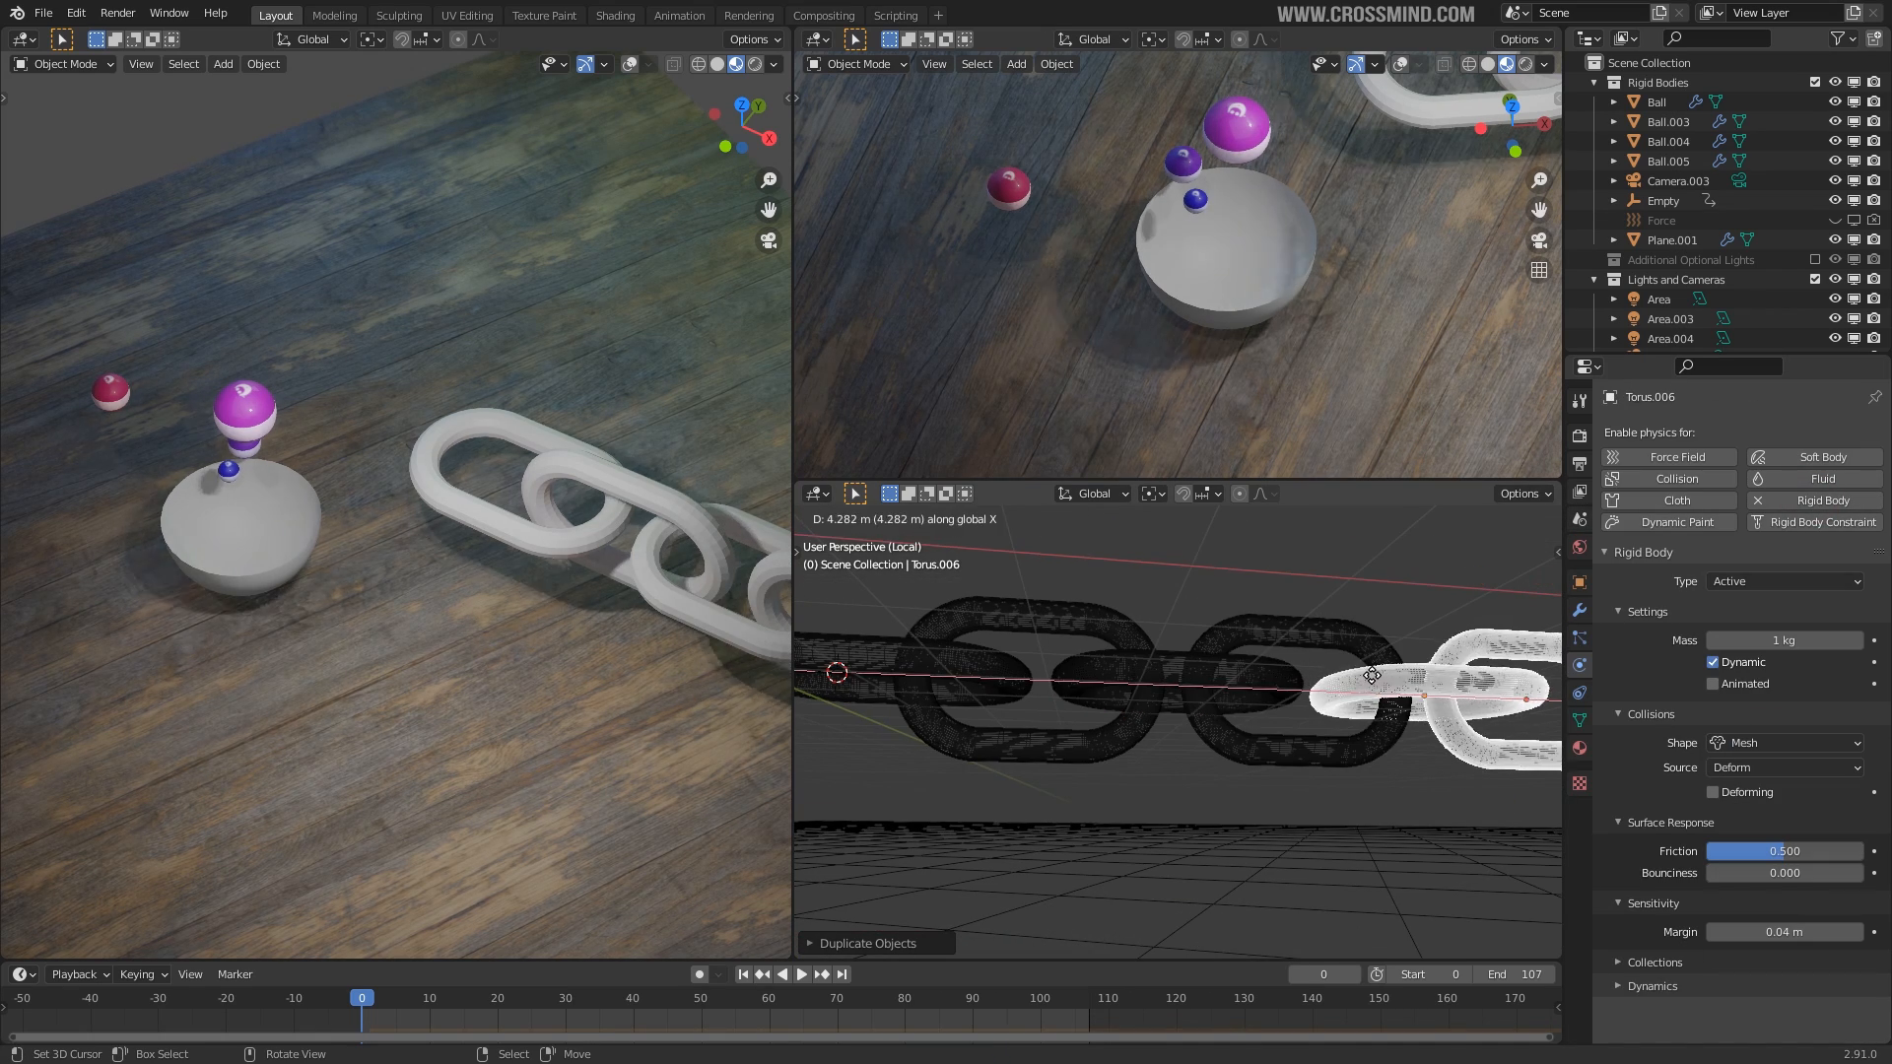
left_click(1372, 675)
Play the simulation and watch the six-link chain fall onto the floor, stopping playback at the end.
middle_click_drag(1365, 676, 1232, 718)
scroll(1232, 717, "down", 2)
middle_click_drag(1133, 837, 1090, 701)
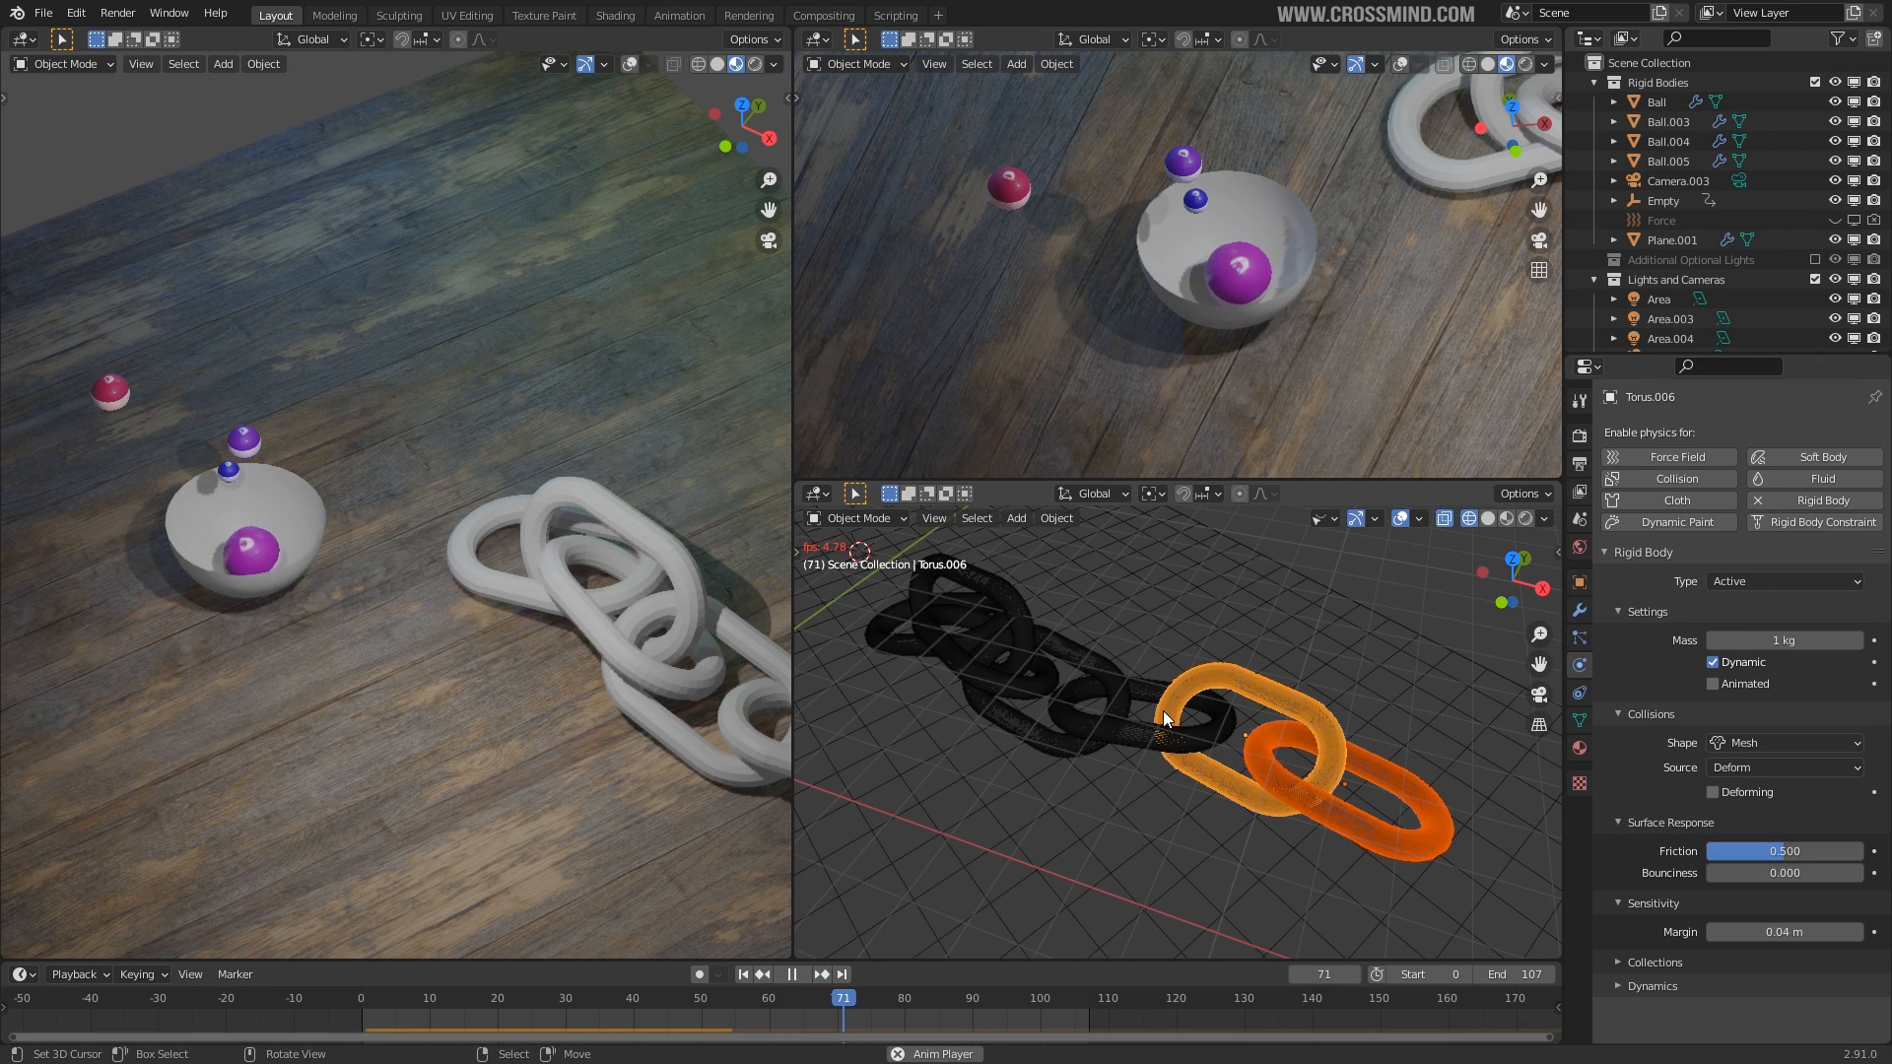
key("space")
Return to frame 0, select the chain links in front view and duplicate them along X to continue the chain.
key("KP_1")
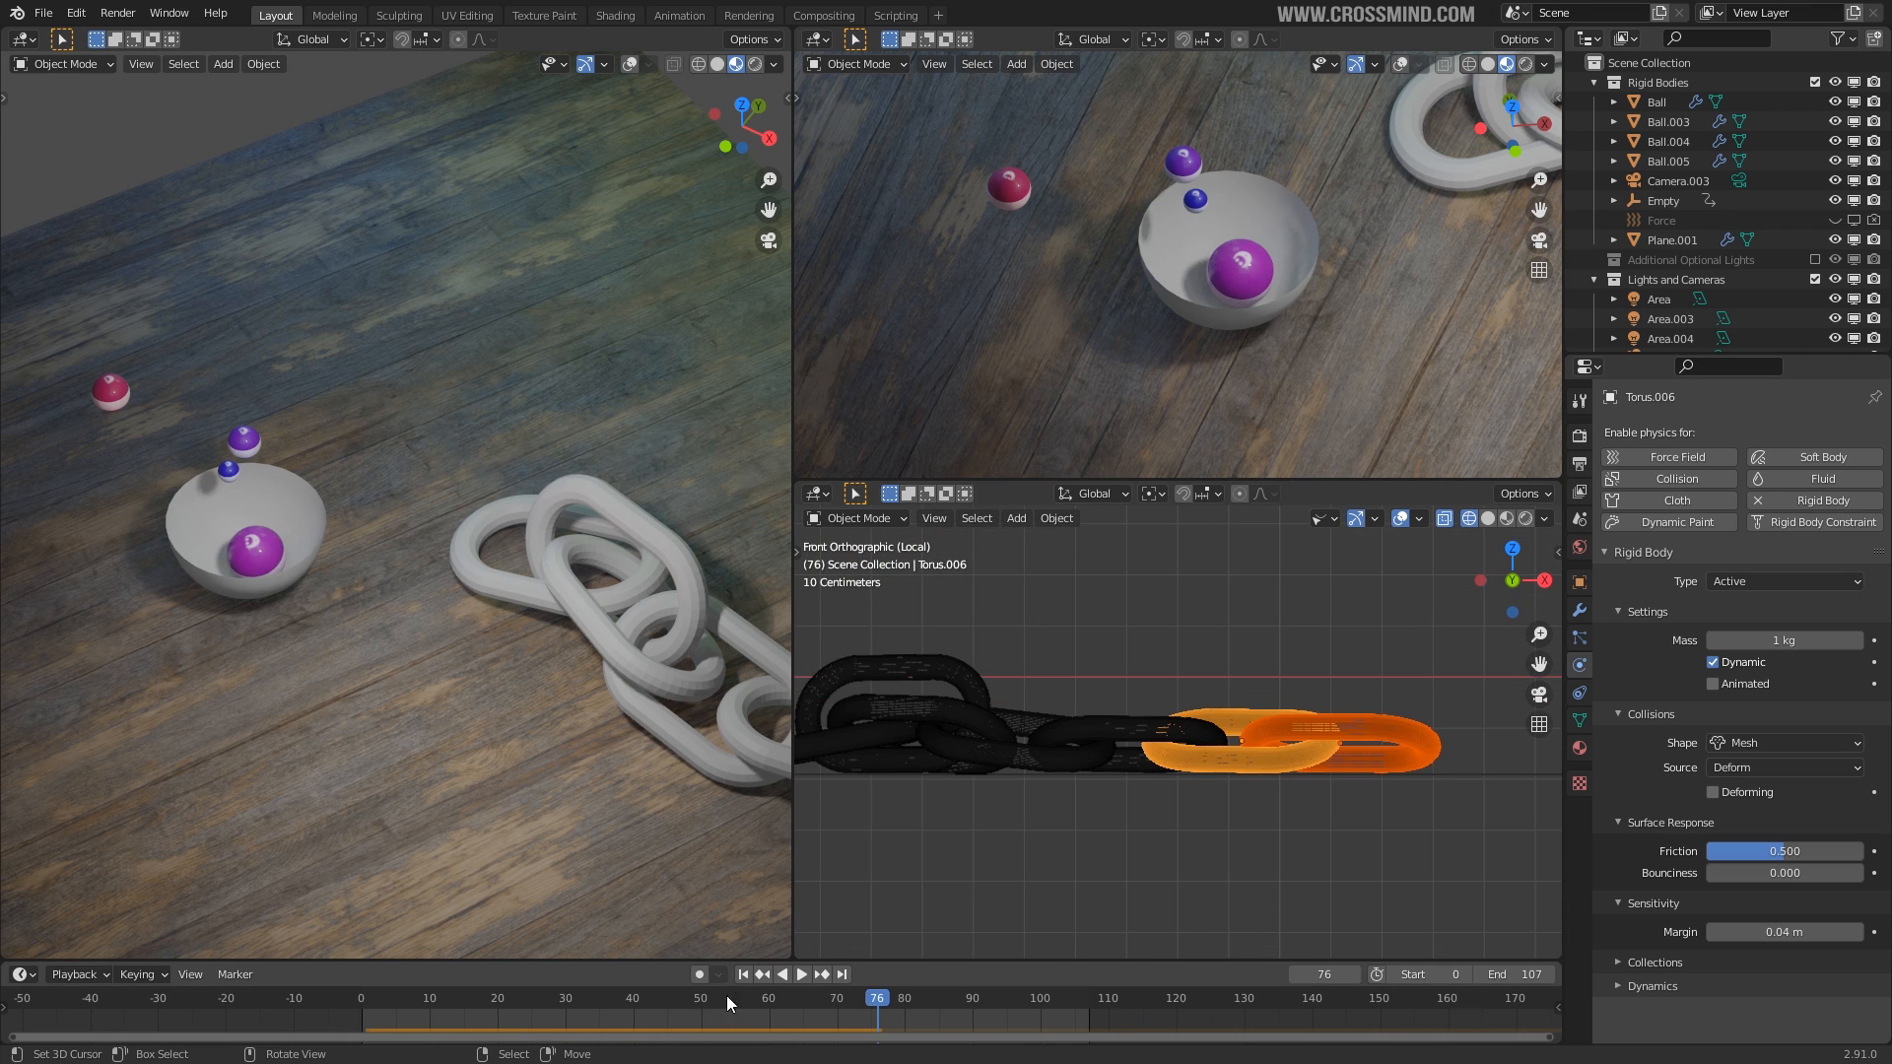
left_click(749, 975)
scroll(999, 665, "down", 2)
left_click(963, 711)
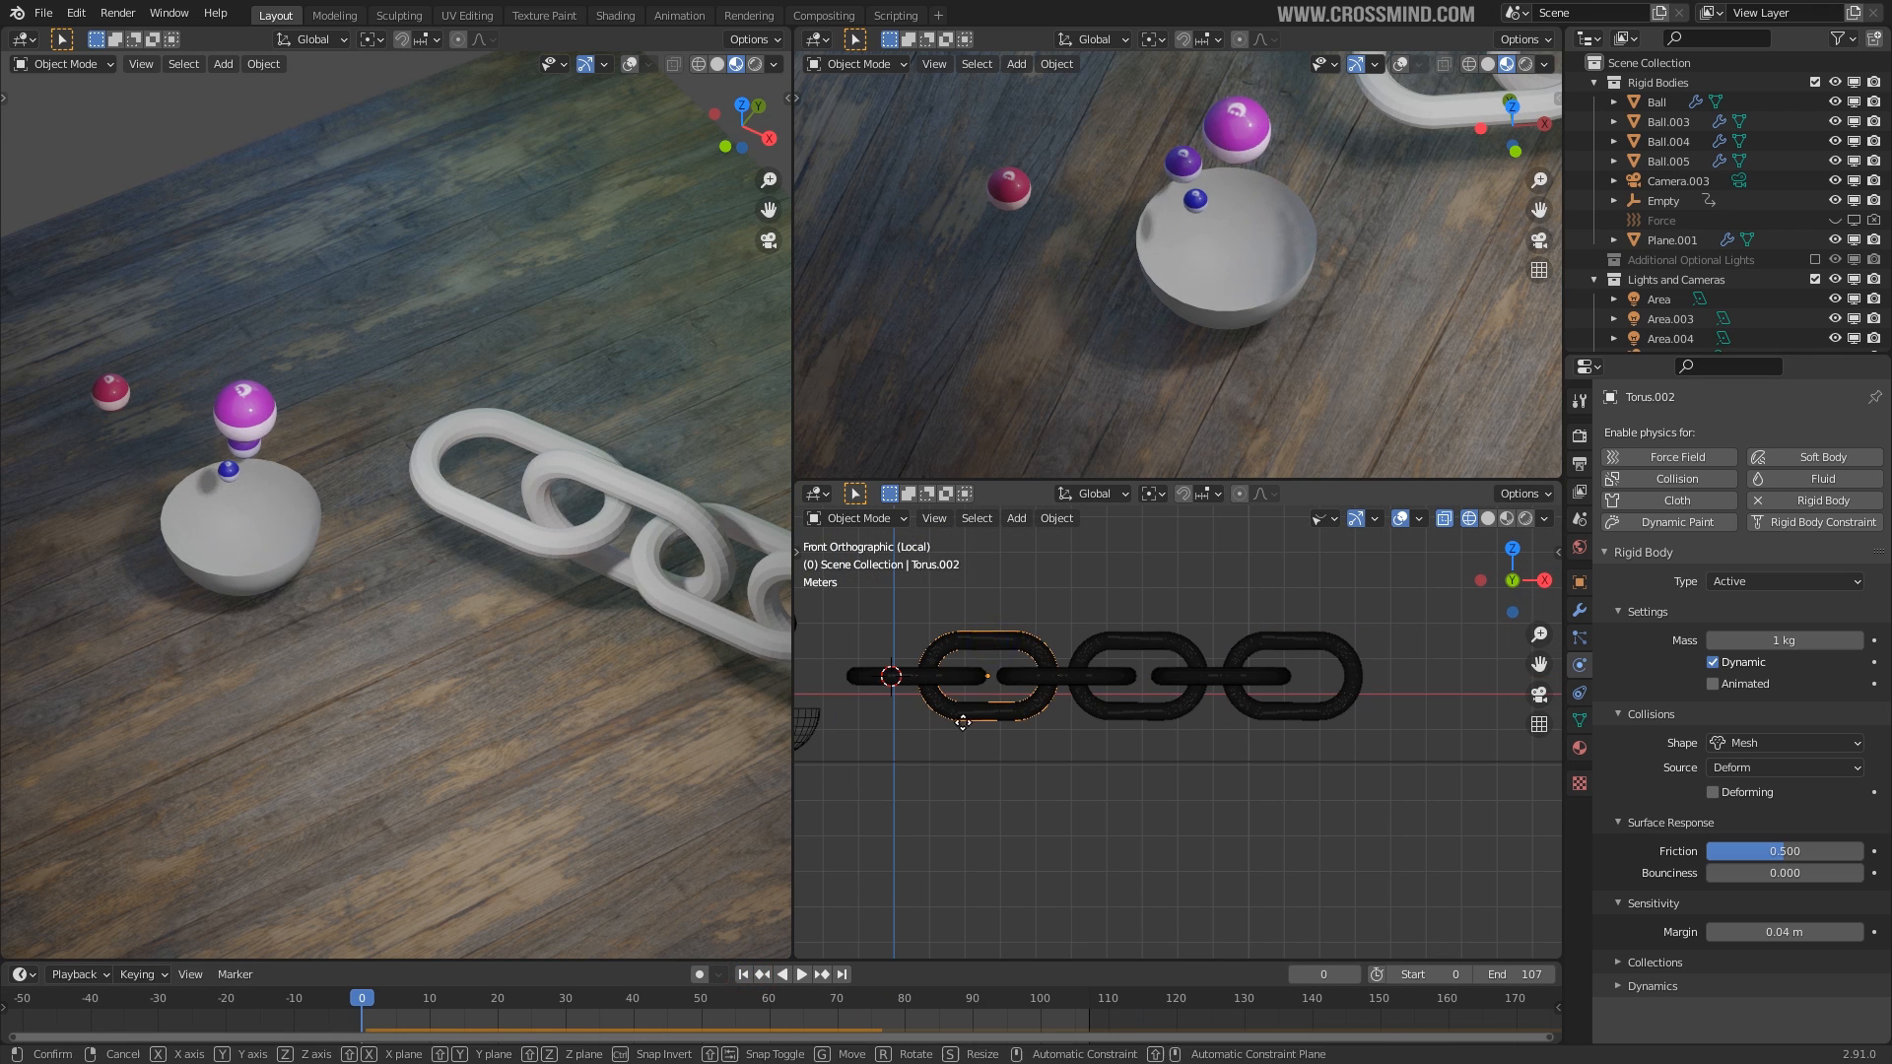
key("b")
left_click_drag(901, 622, 1326, 706)
scroll(1326, 709, "down", 3)
key("shift+d")
key("x")
left_click(1325, 715)
Duplicate the newest chain section once more along X, interlocking it with the chain's end.
middle_click_drag(1325, 714, 997, 739, "shift")
key("shift+d")
key("x")
left_click(1261, 738)
Play the simulation of the extended chain dropping onto the floor and over its edge.
middle_click_drag(1261, 738, 1226, 800, "shift")
scroll(1225, 800, "down", 3)
left_click(800, 974)
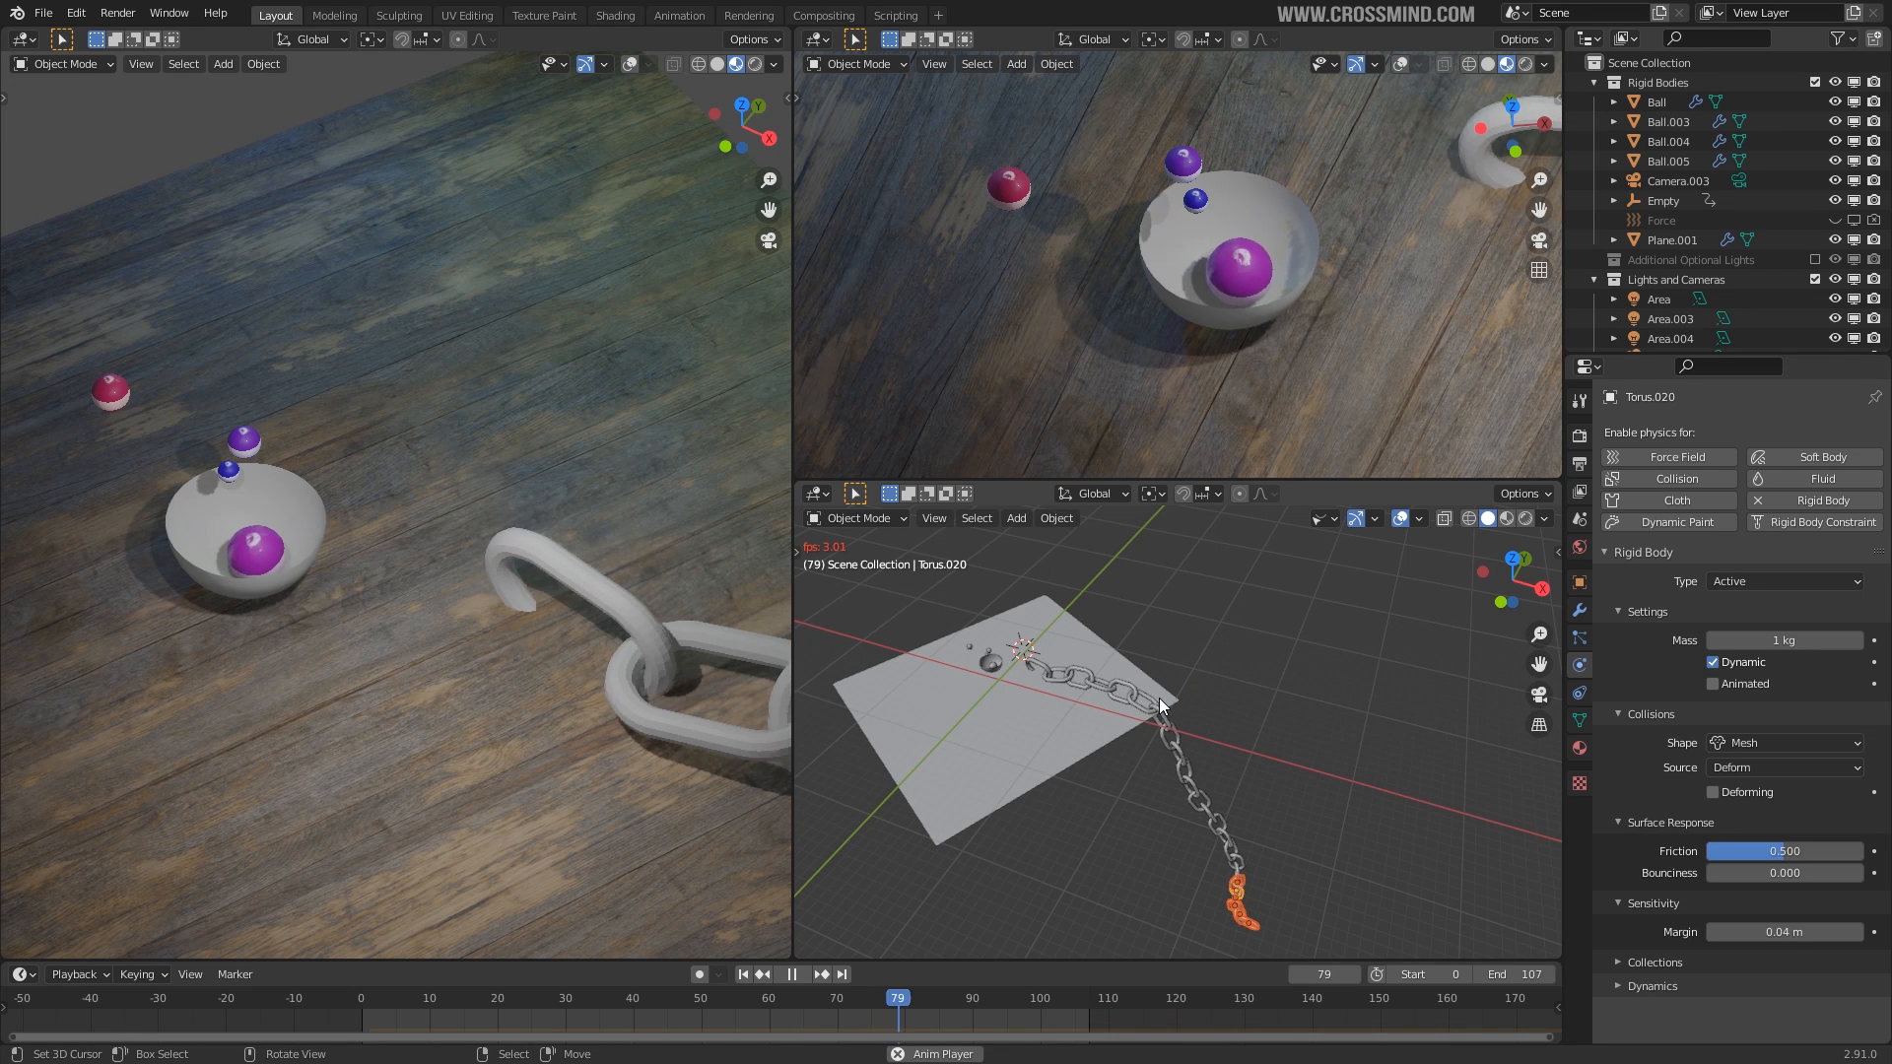
Pause the simulation and examine the chain links hanging over the floor's edge up close.
key("space")
middle_click_drag(1162, 760, 1196, 715)
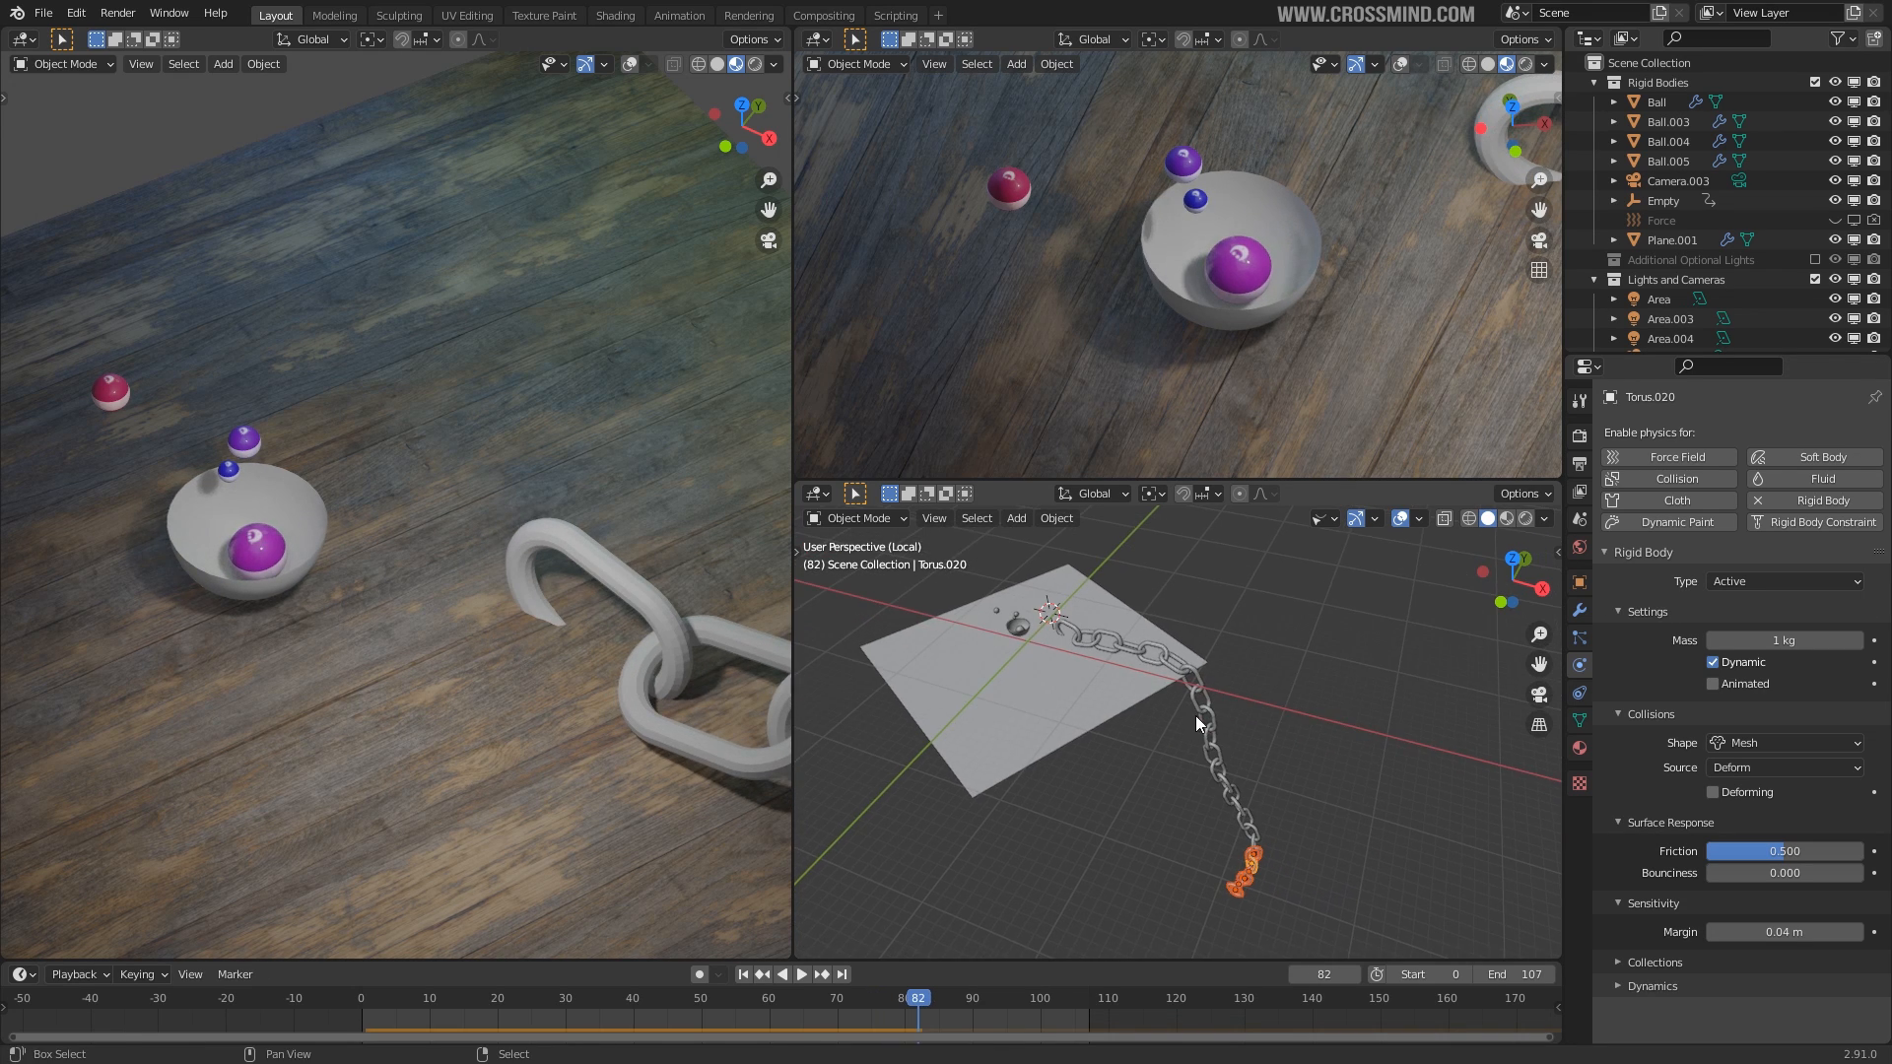
middle_click_drag(1218, 796, 1149, 795)
scroll(1206, 766, "up", 4)
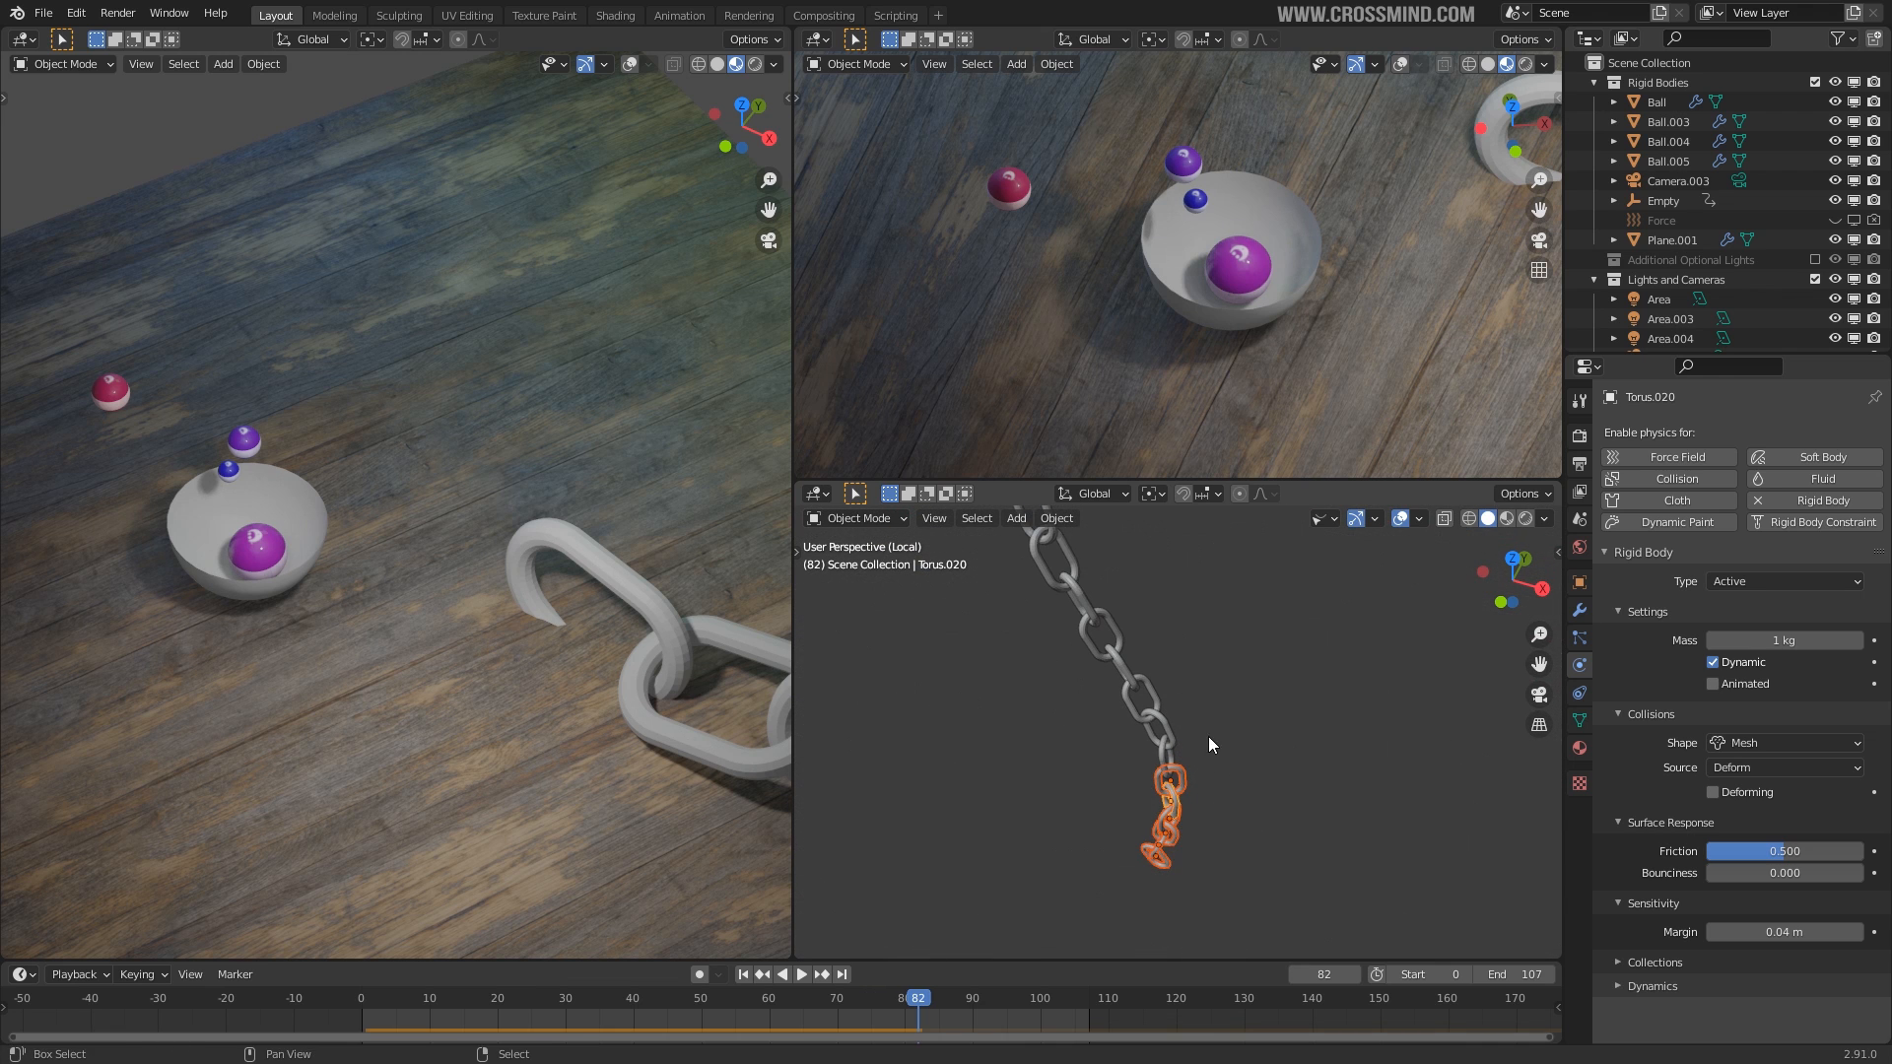
middle_click_drag(1222, 701, 1221, 713)
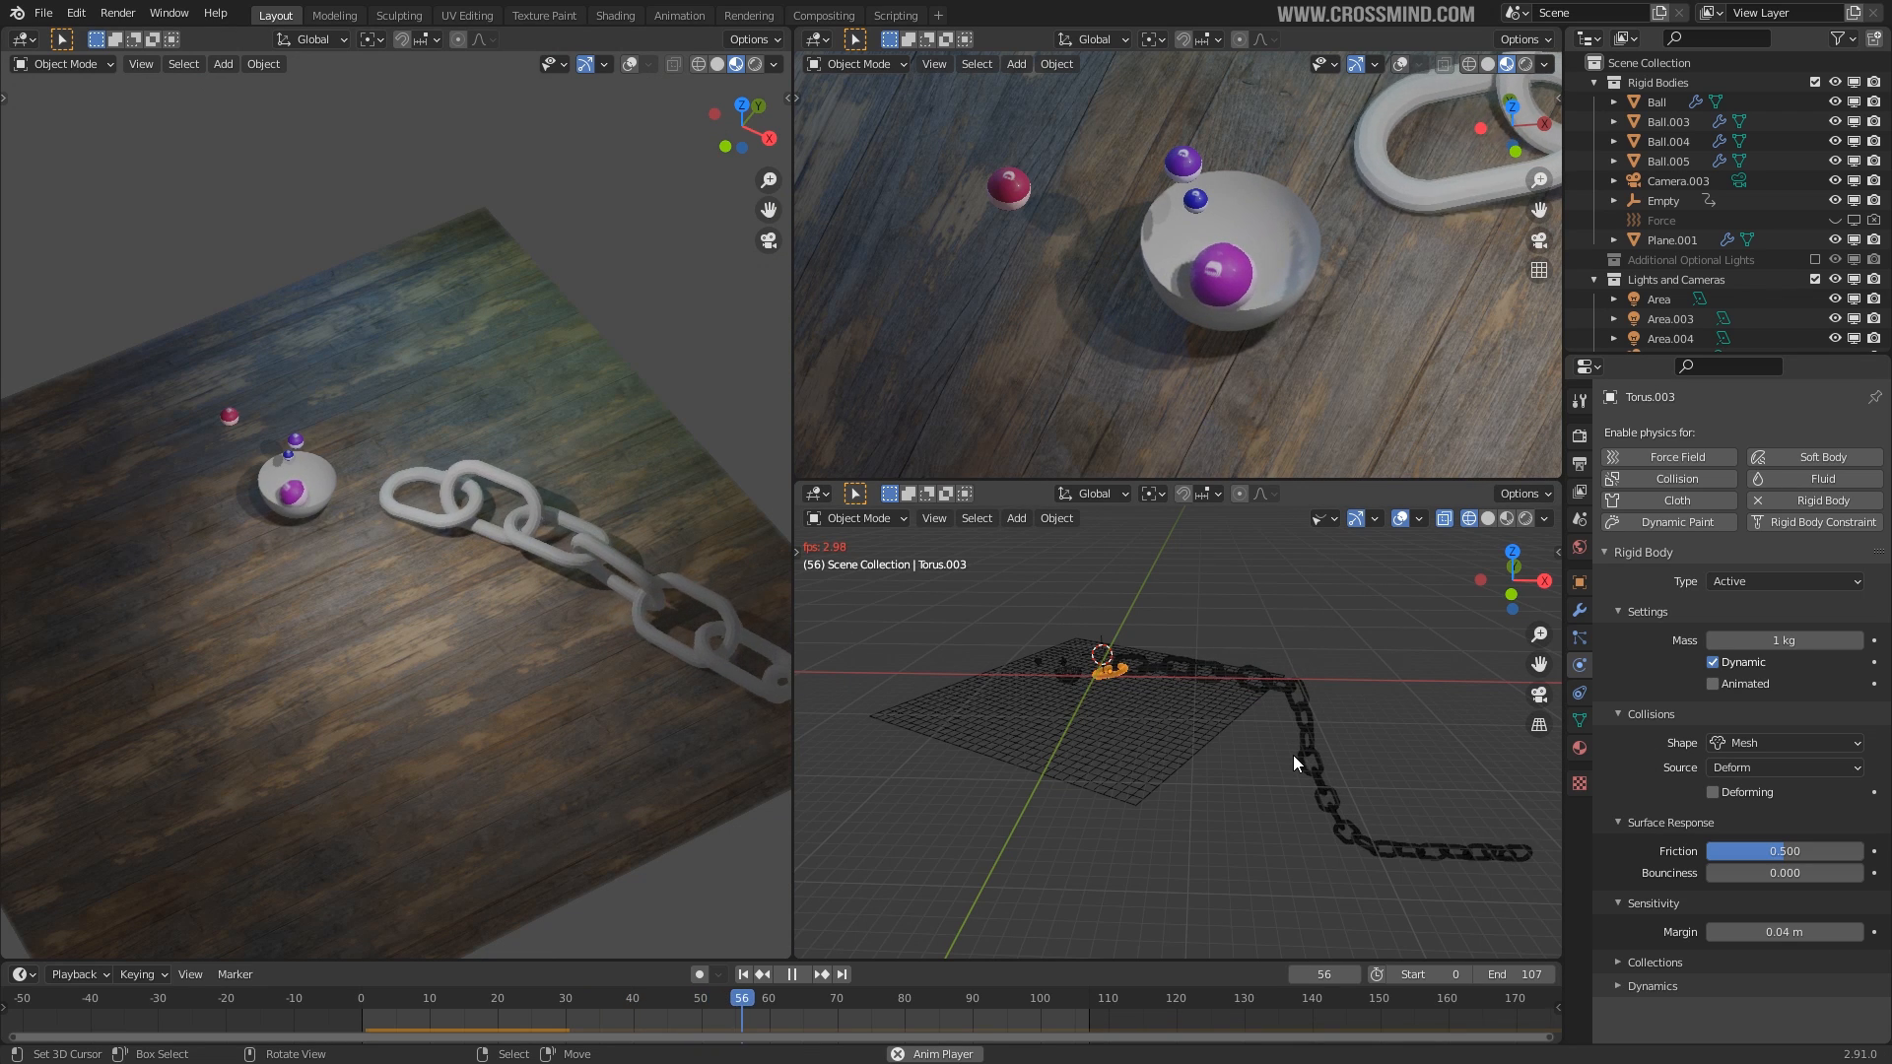
Stop playback and return to frame 0, with the whole chain shown in front view.
key("space")
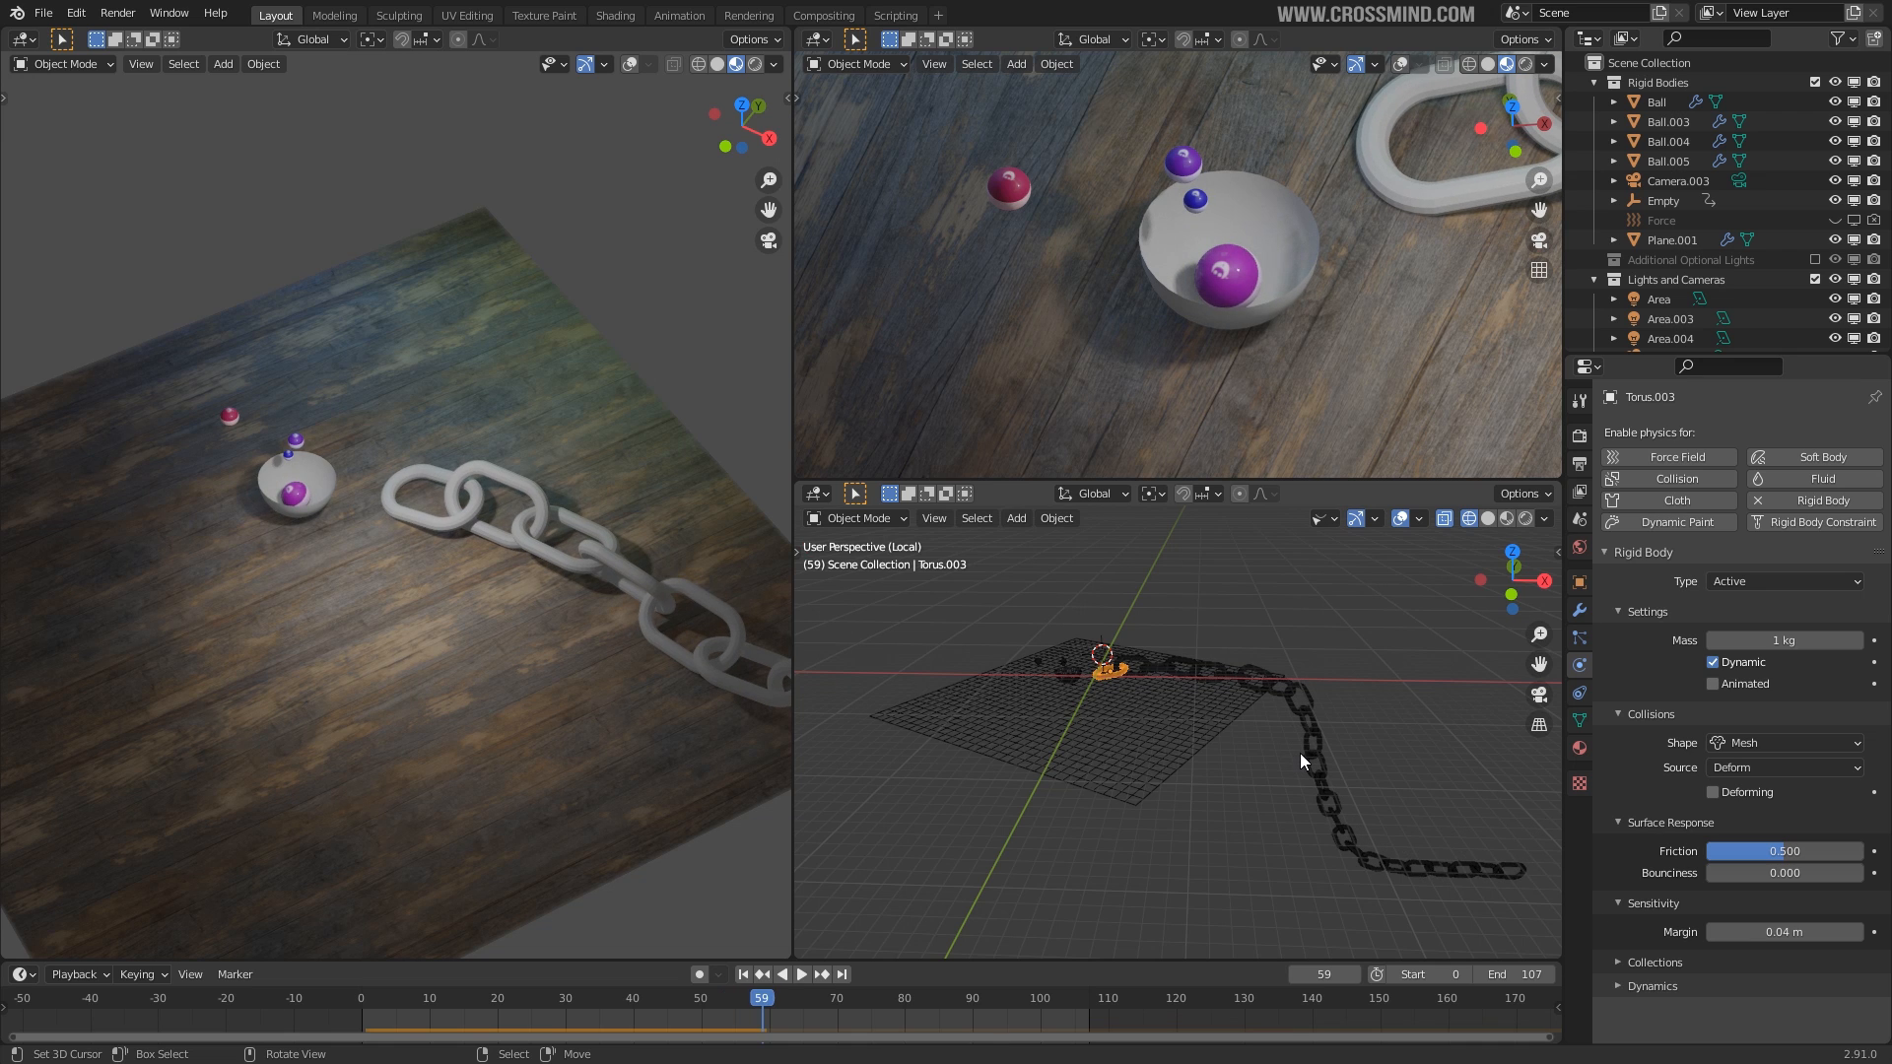
key("KP_1")
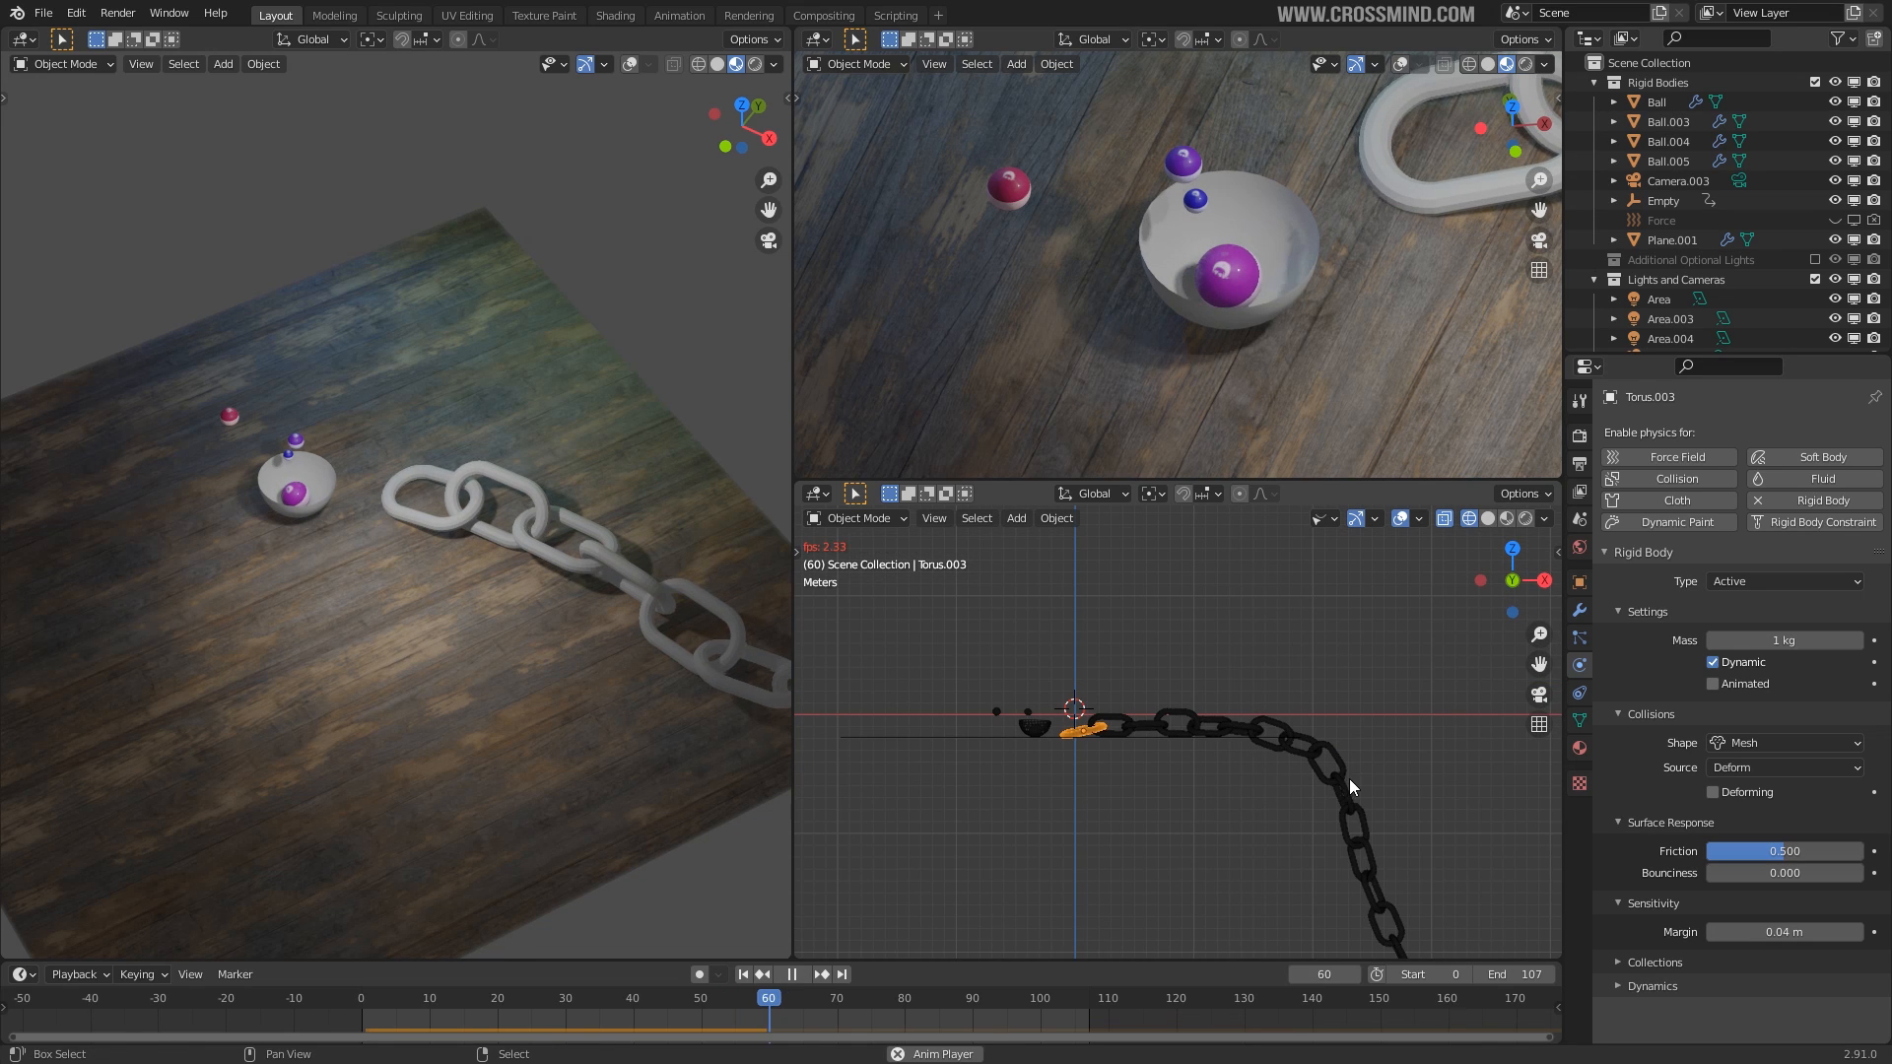
key("Escape")
scroll(1515, 719, "down", 1)
middle_click_drag(1514, 718, 1245, 714, "shift")
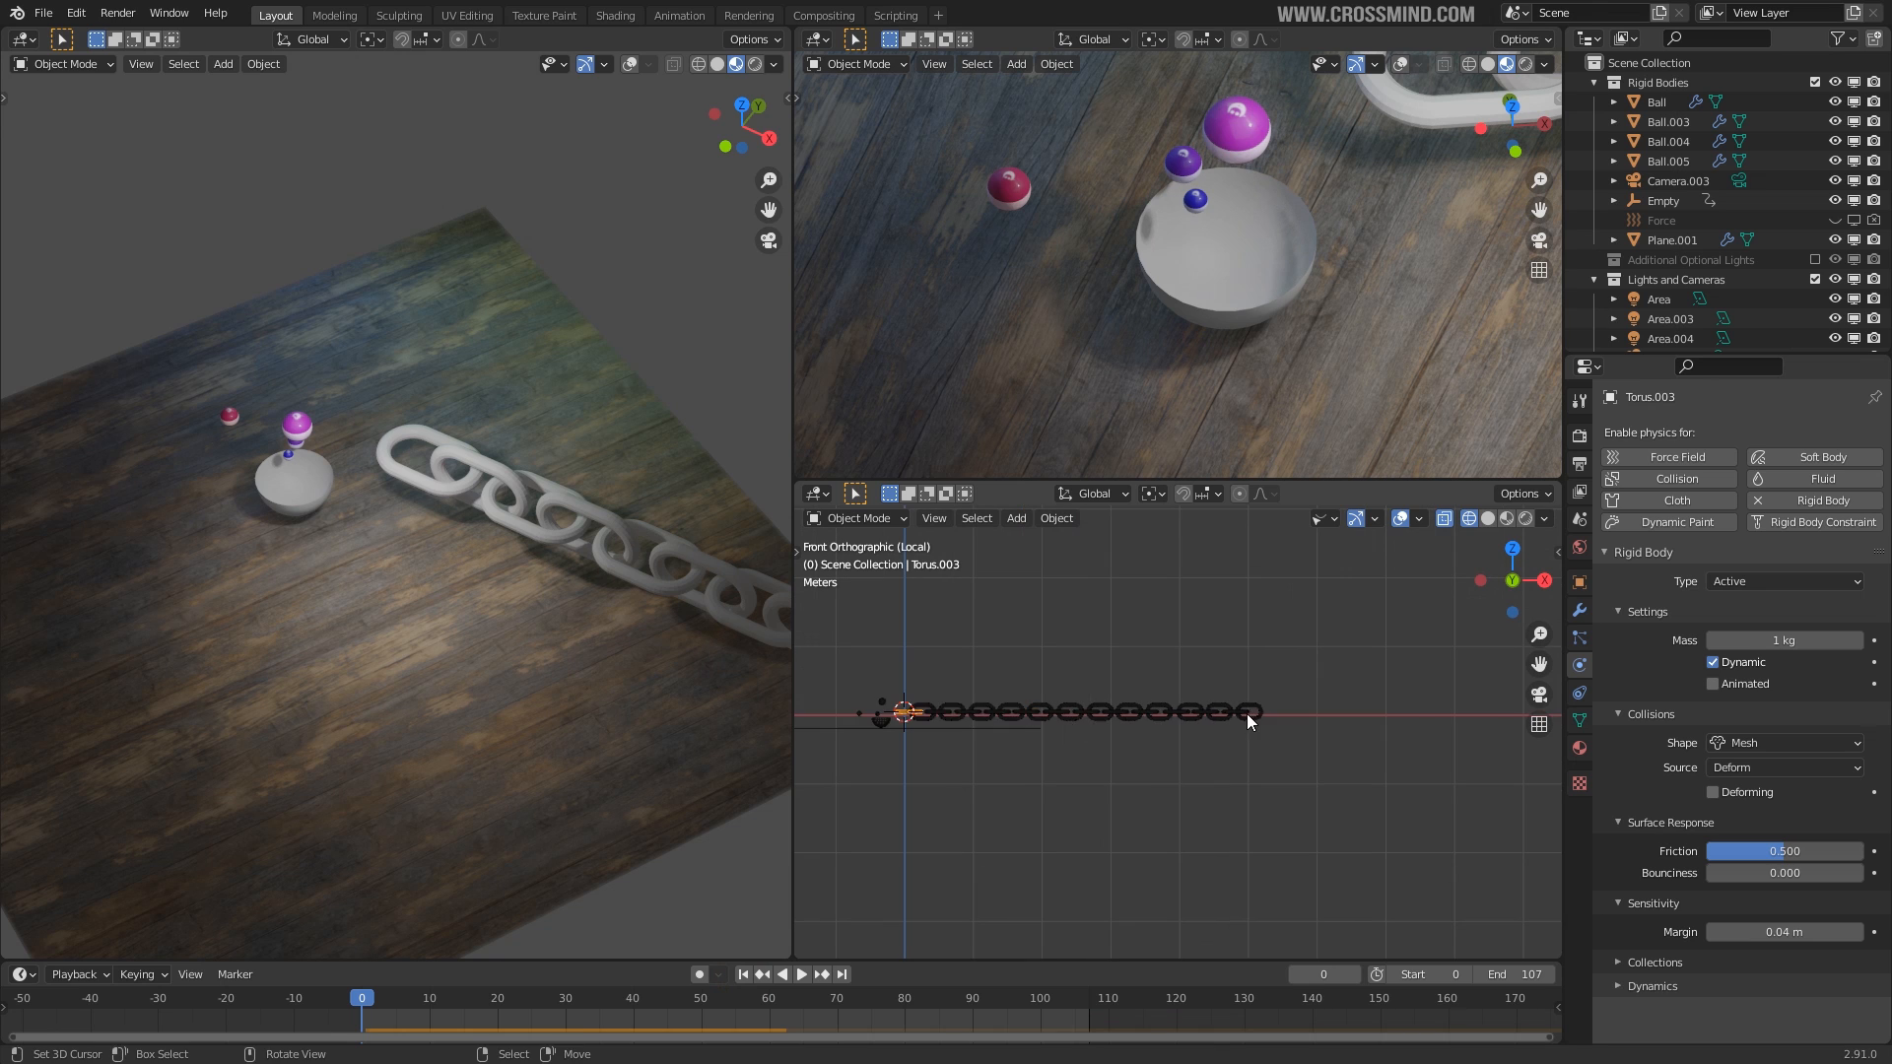
left_click_drag(943, 714, 936, 714)
right_click(961, 715)
key("Delete")
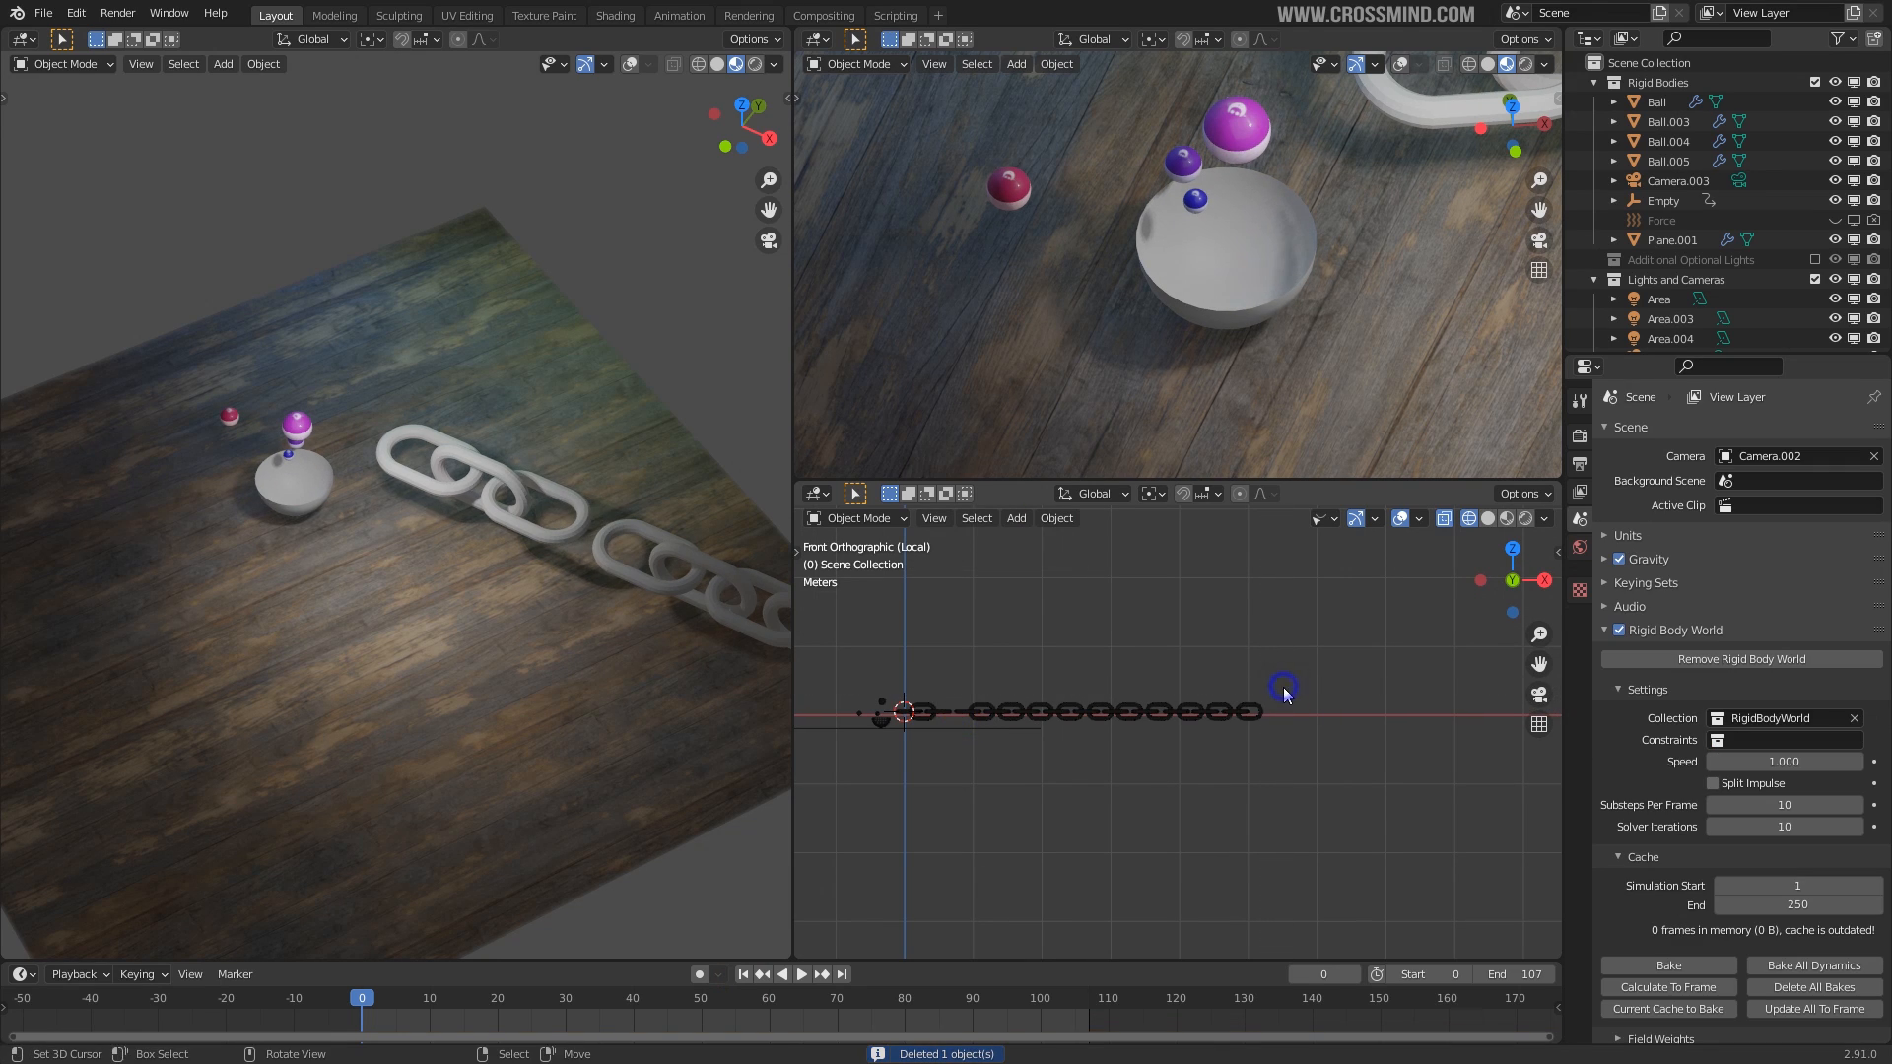
key("ctrl+z")
Delete all chain links except the first one beside the bowl, leaving that link selected.
left_click_drag(1283, 689, 907, 729)
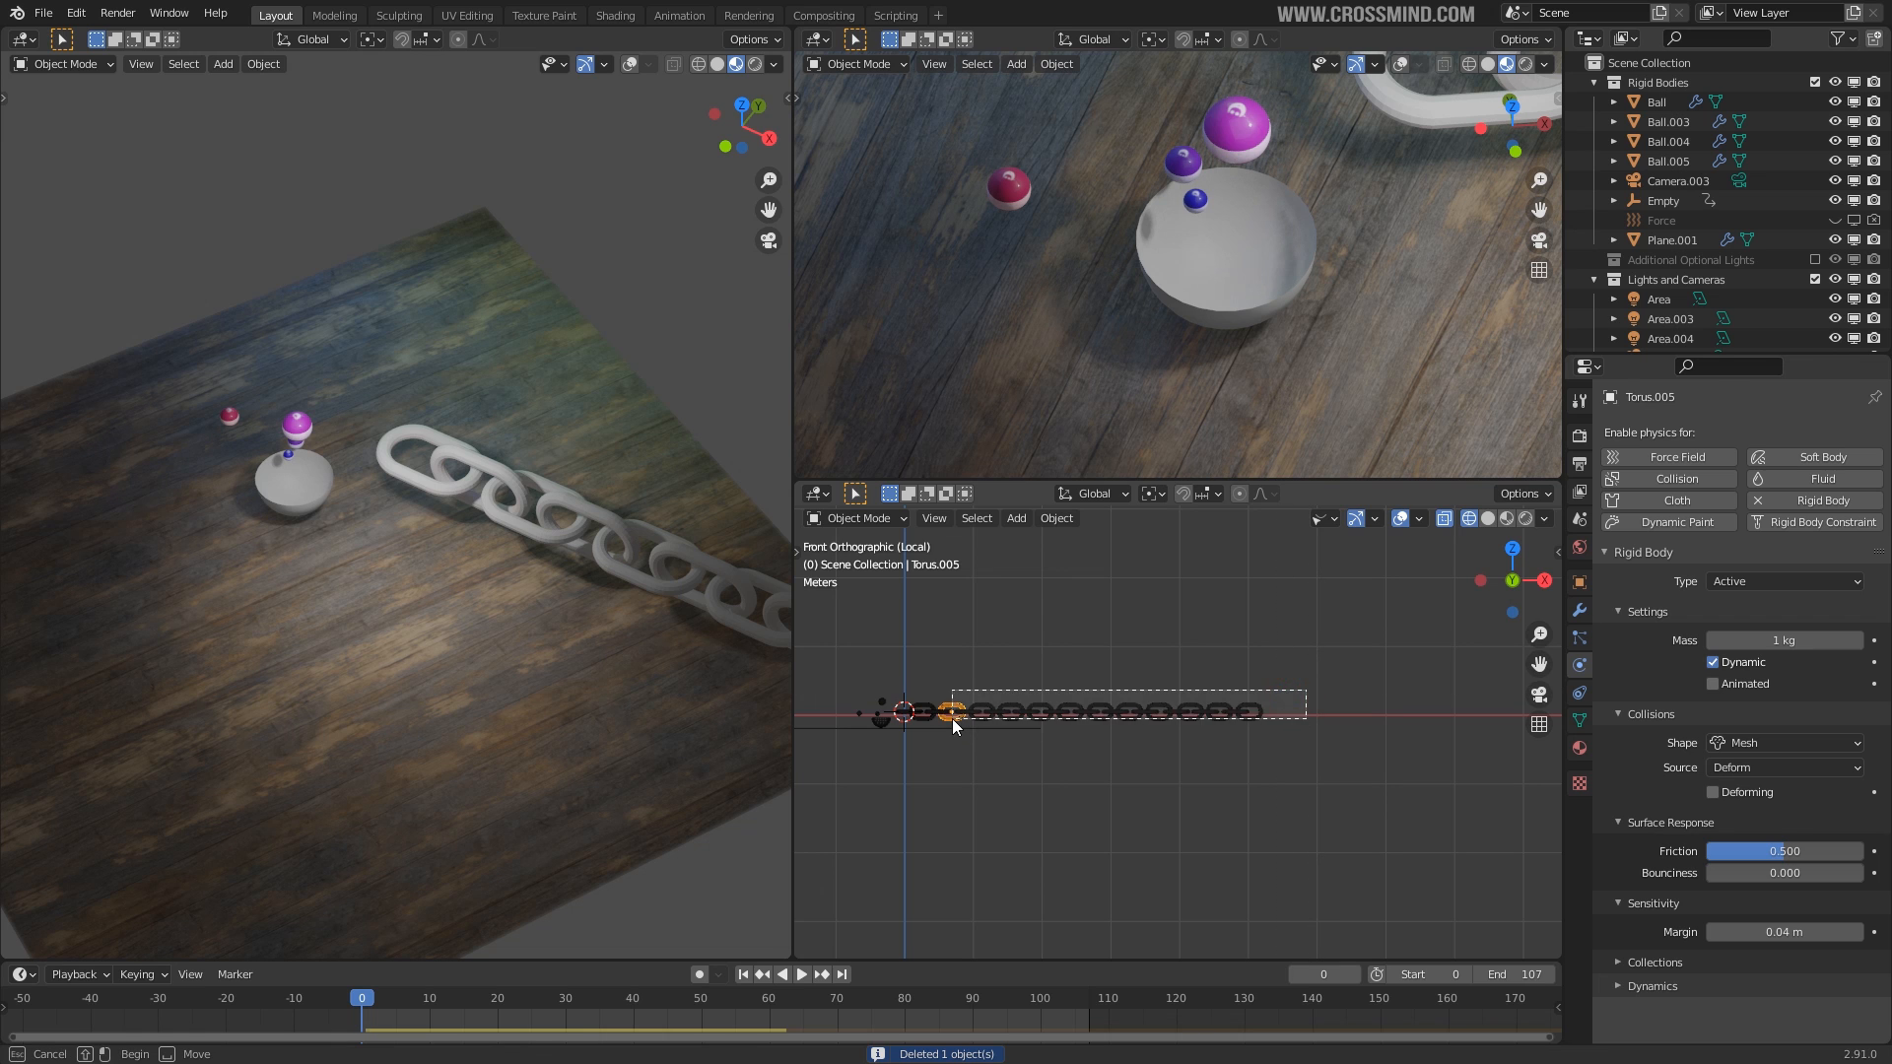
key("Delete")
middle_click_drag(838, 695, 1389, 750, "shift")
scroll(1403, 763, "up", 3)
right_click(1403, 776)
key("Delete")
right_click(1368, 785)
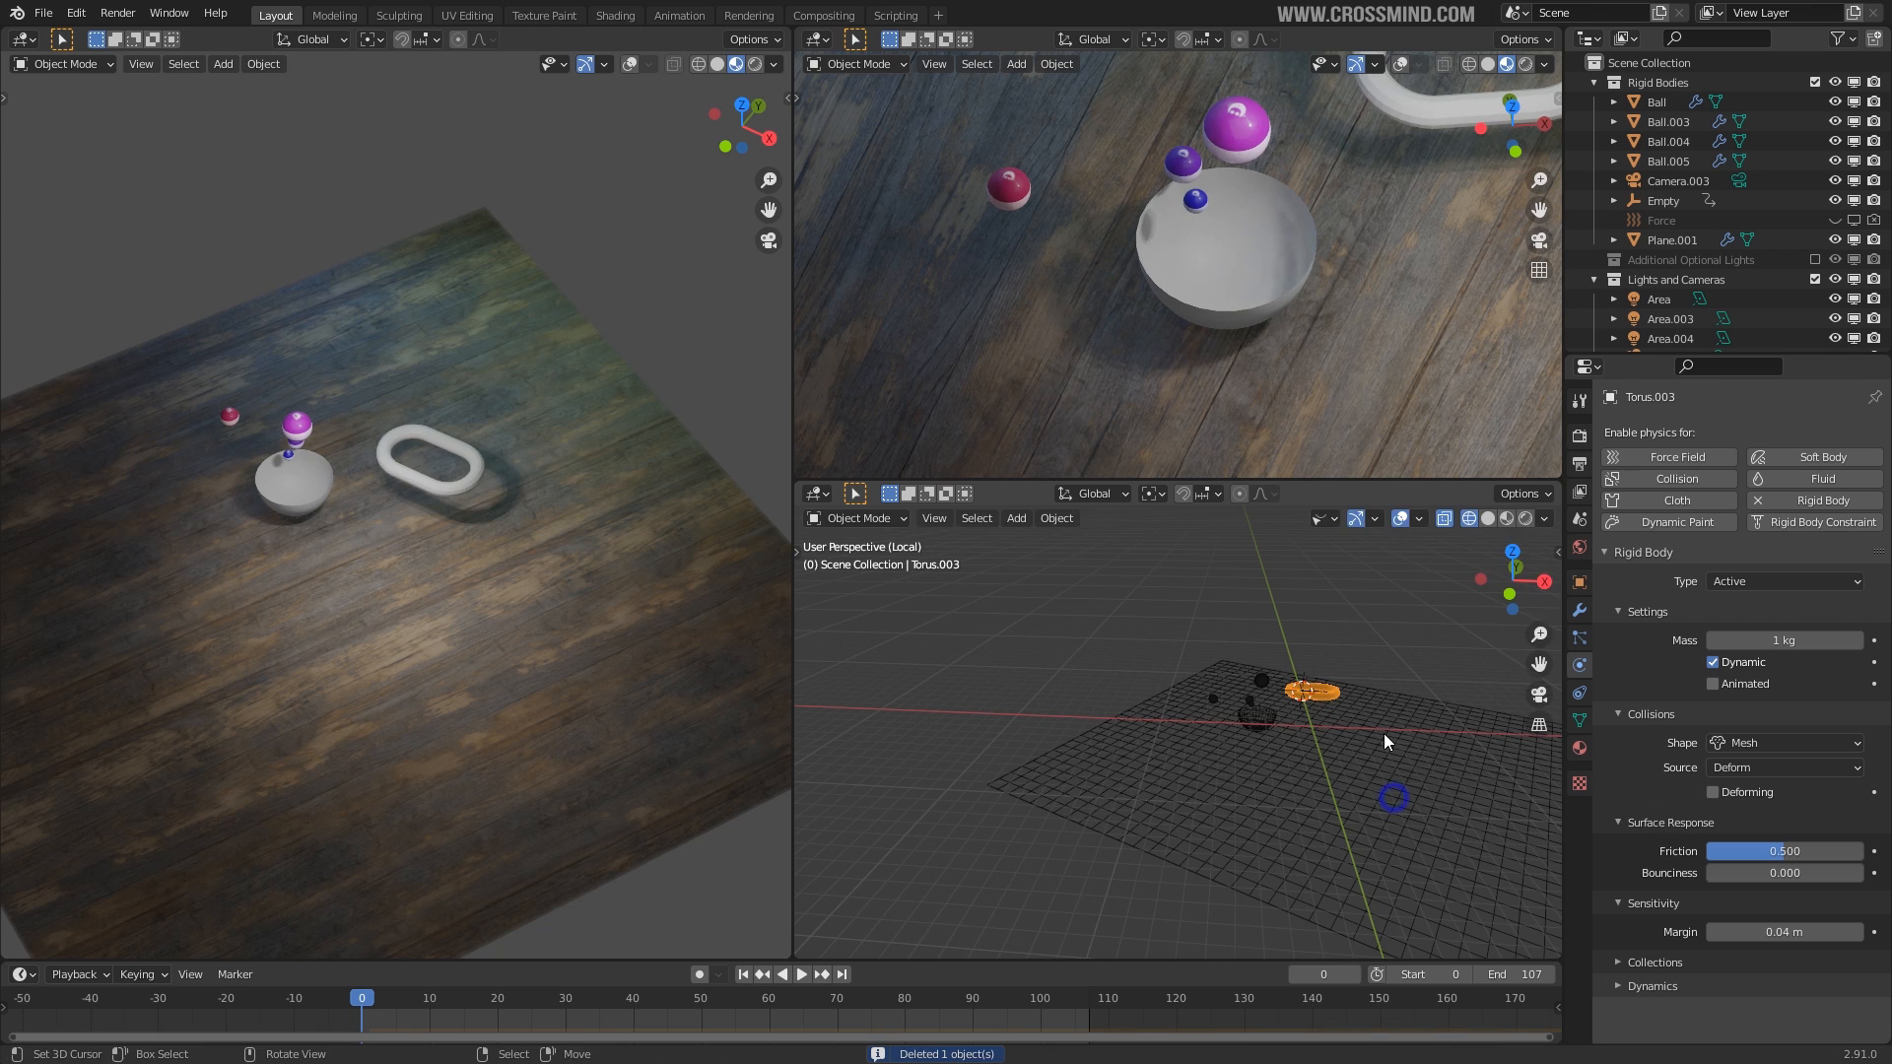
Duplicate the remaining link in place and add a Decimate modifier to the copy.
key("shift+d")
left_click(1375, 717)
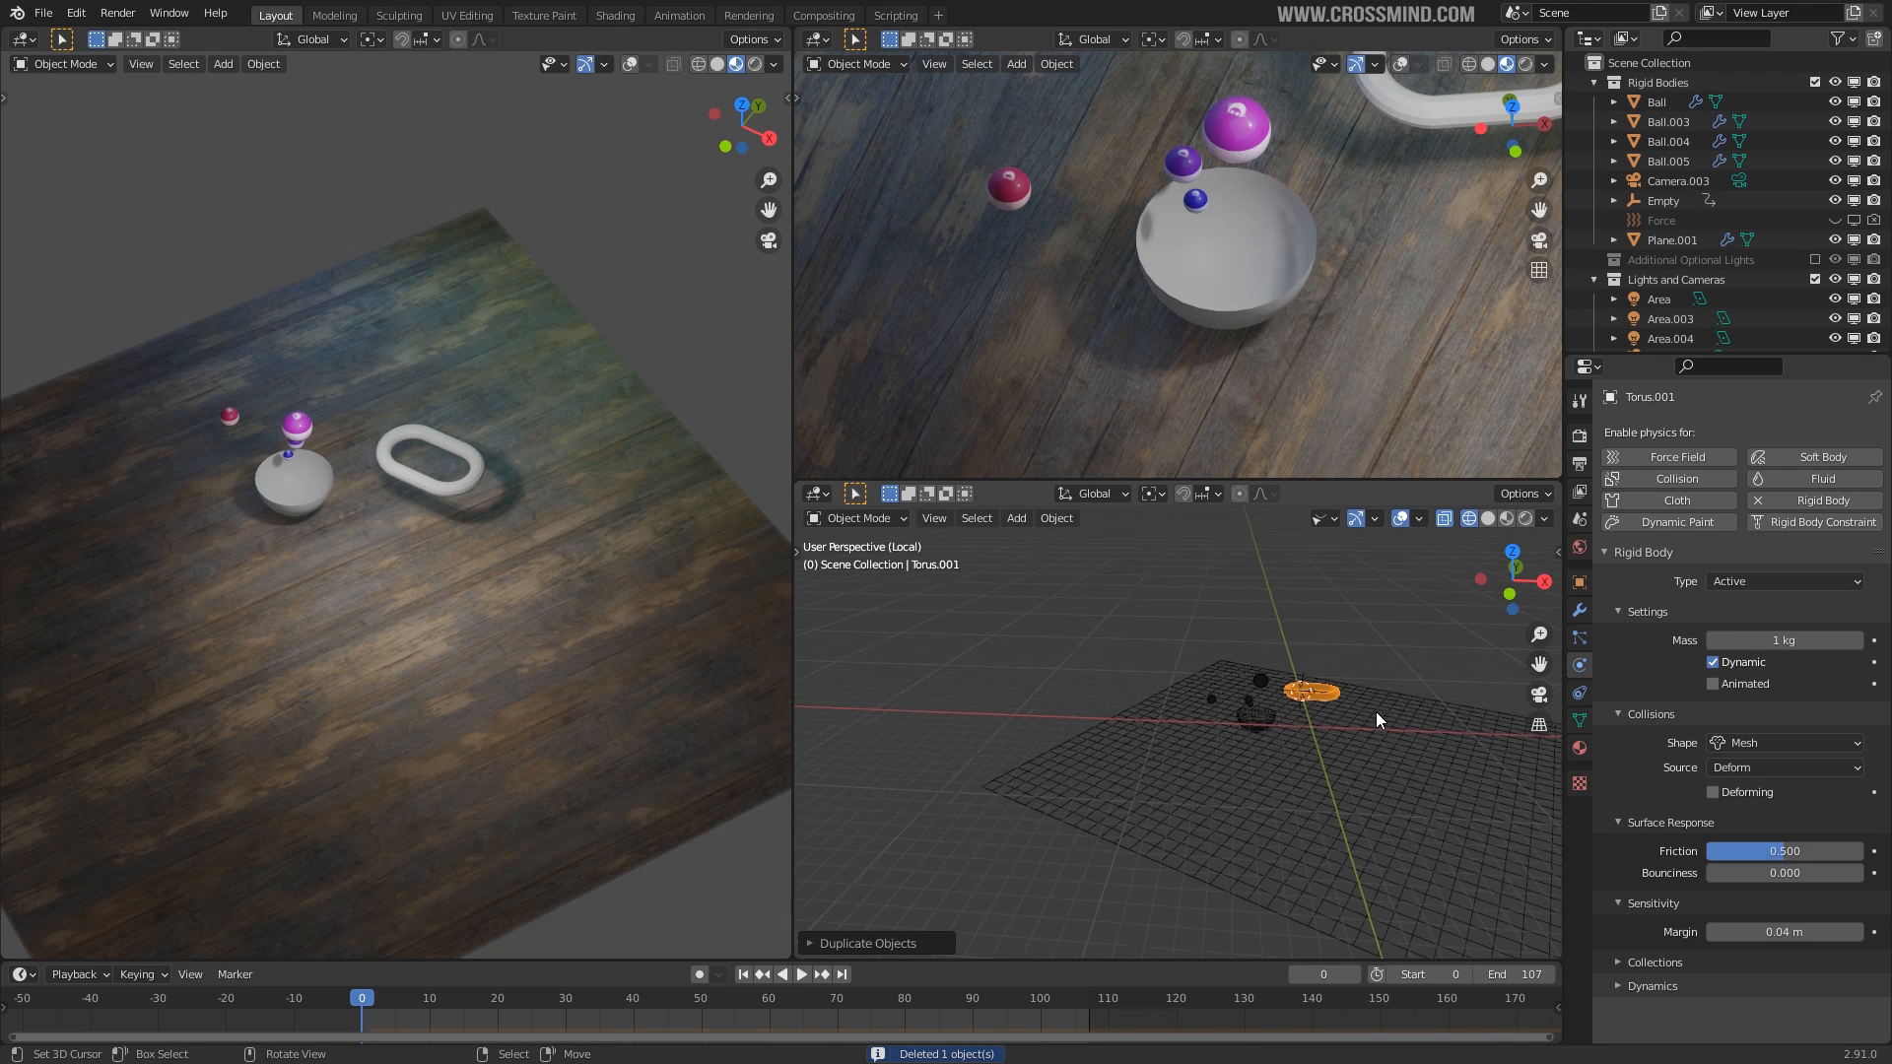
key("KP_Decimal")
left_click(1579, 610)
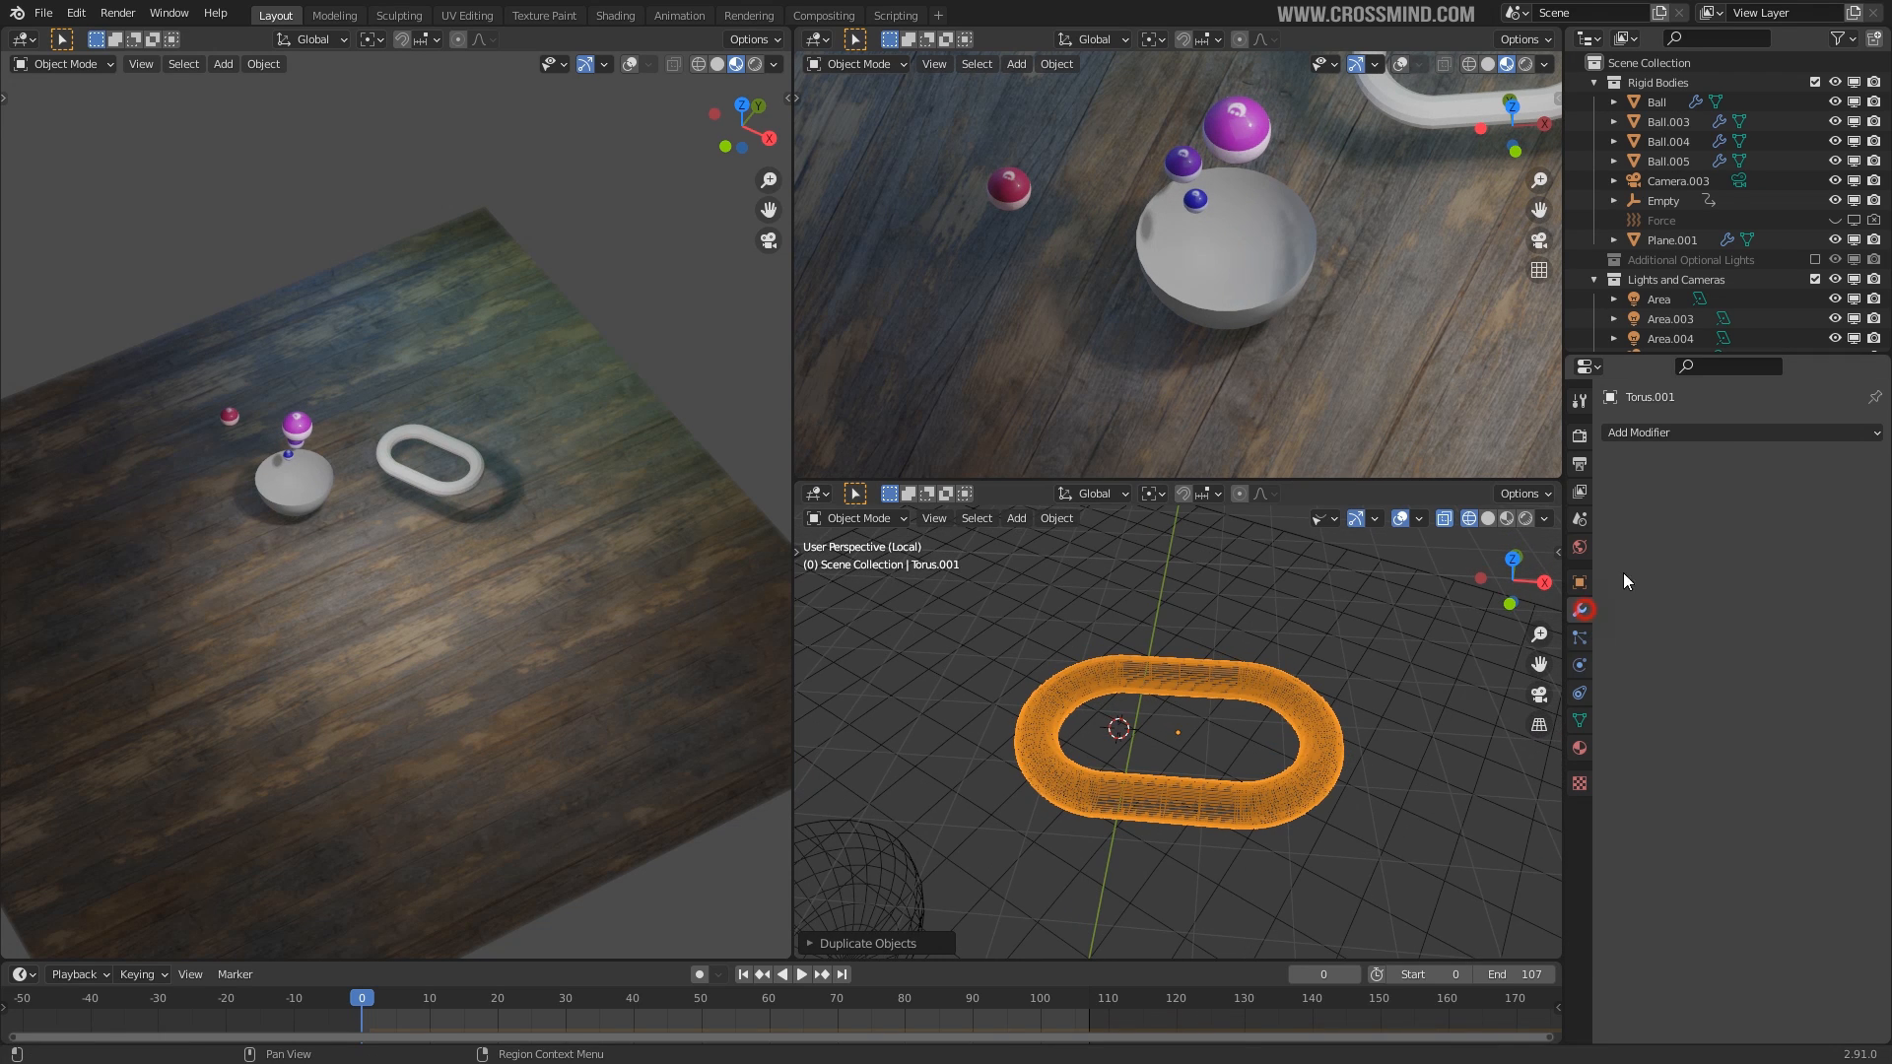
left_click(1734, 436)
left_click(1507, 574)
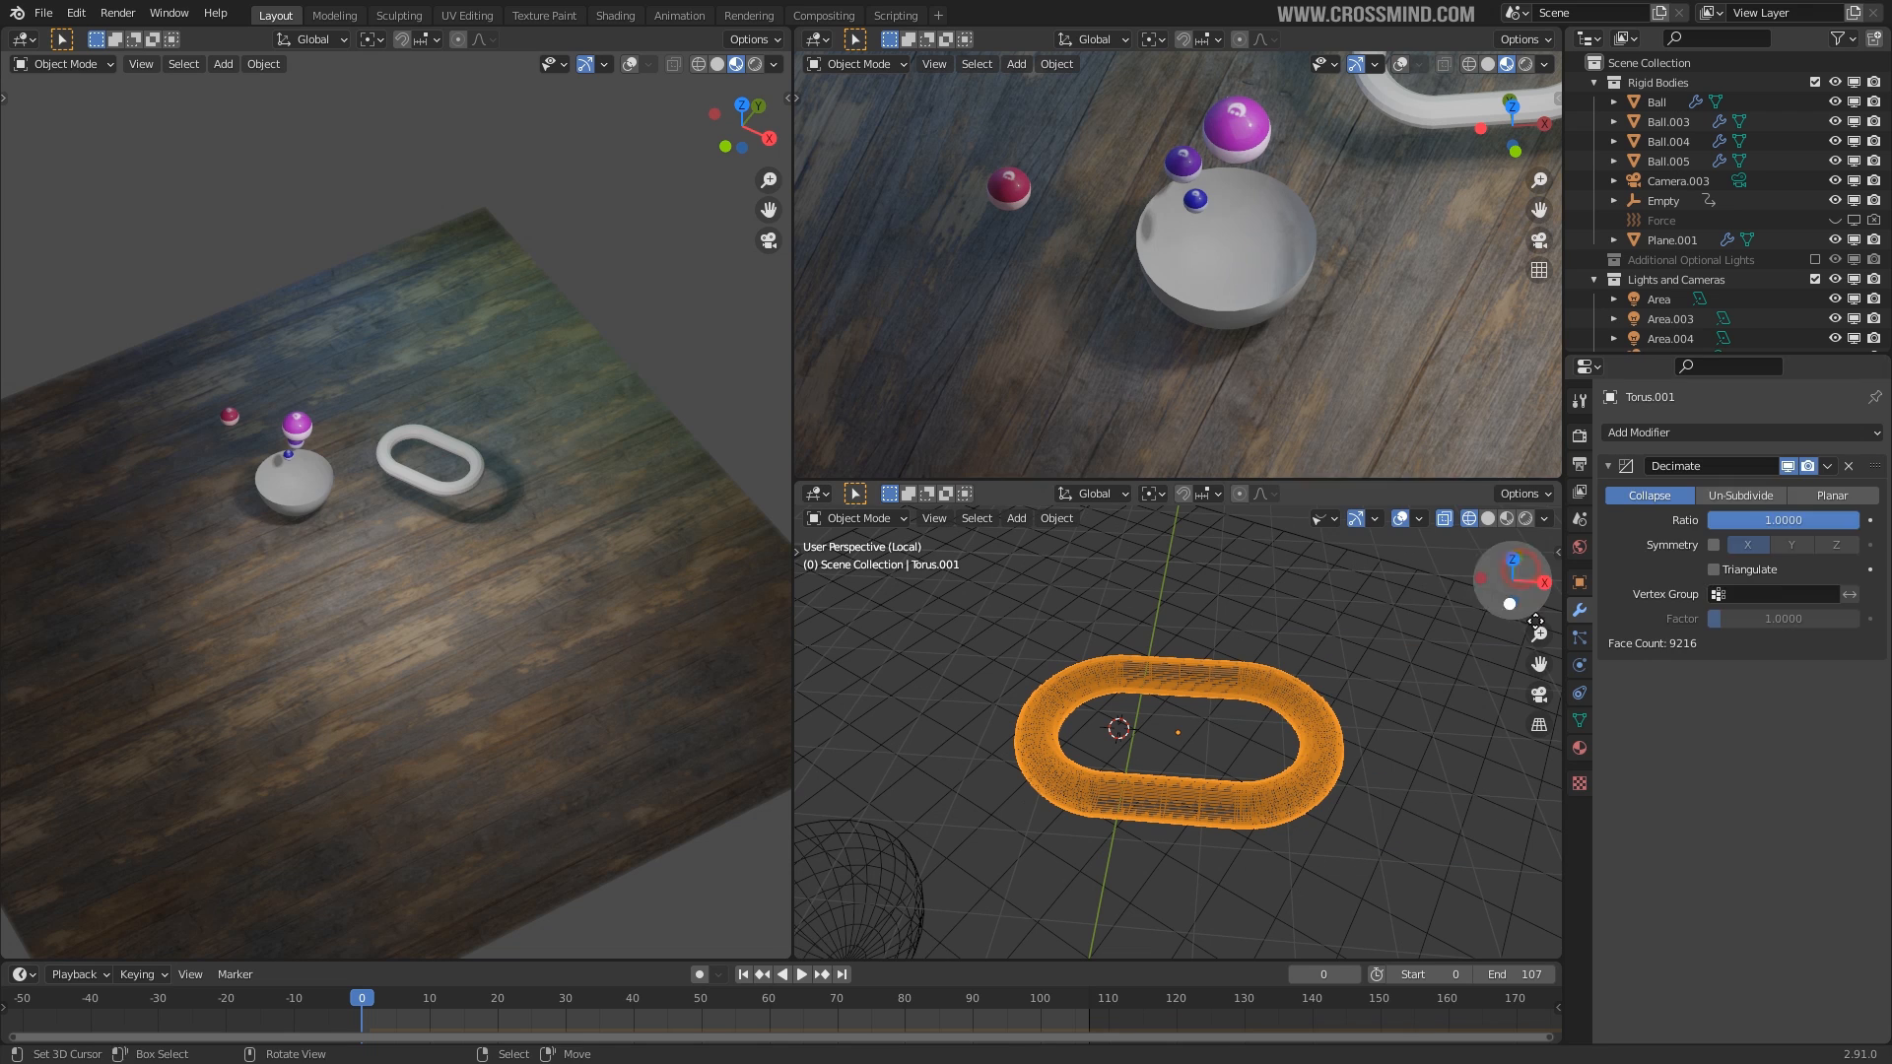
Switch the copy's Decimate modifier to Un-Subdivide, adjust its iterations for a low-poly link and apply it.
left_click(1752, 498)
mouse_move(1793, 519)
left_mouse_down()
mouse_move(1829, 519)
mouse_move(1766, 538)
left_mouse_up()
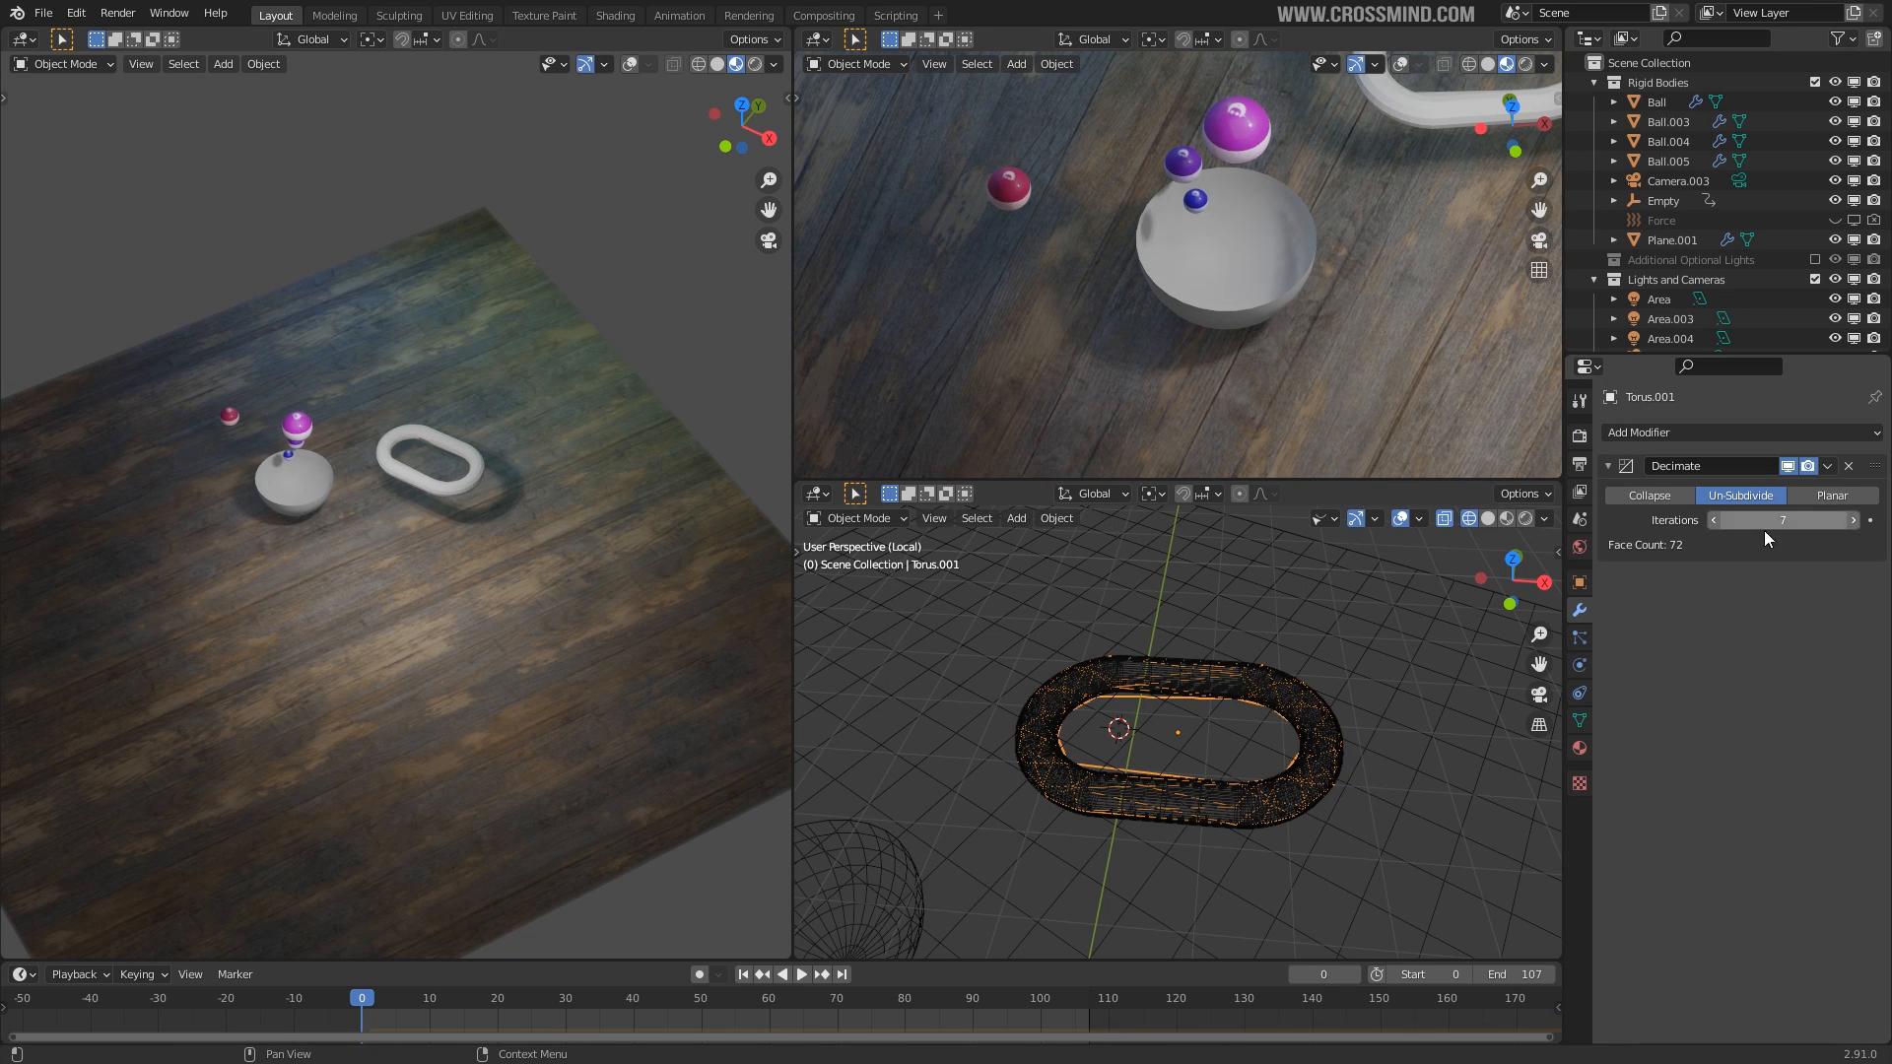
left_click(1712, 522)
middle_click_drag(1320, 660, 1262, 677)
scroll(1264, 679, "up", 3)
scroll(1266, 682, "down", 2)
middle_click_drag(1468, 631, 1507, 626)
left_click(1714, 521)
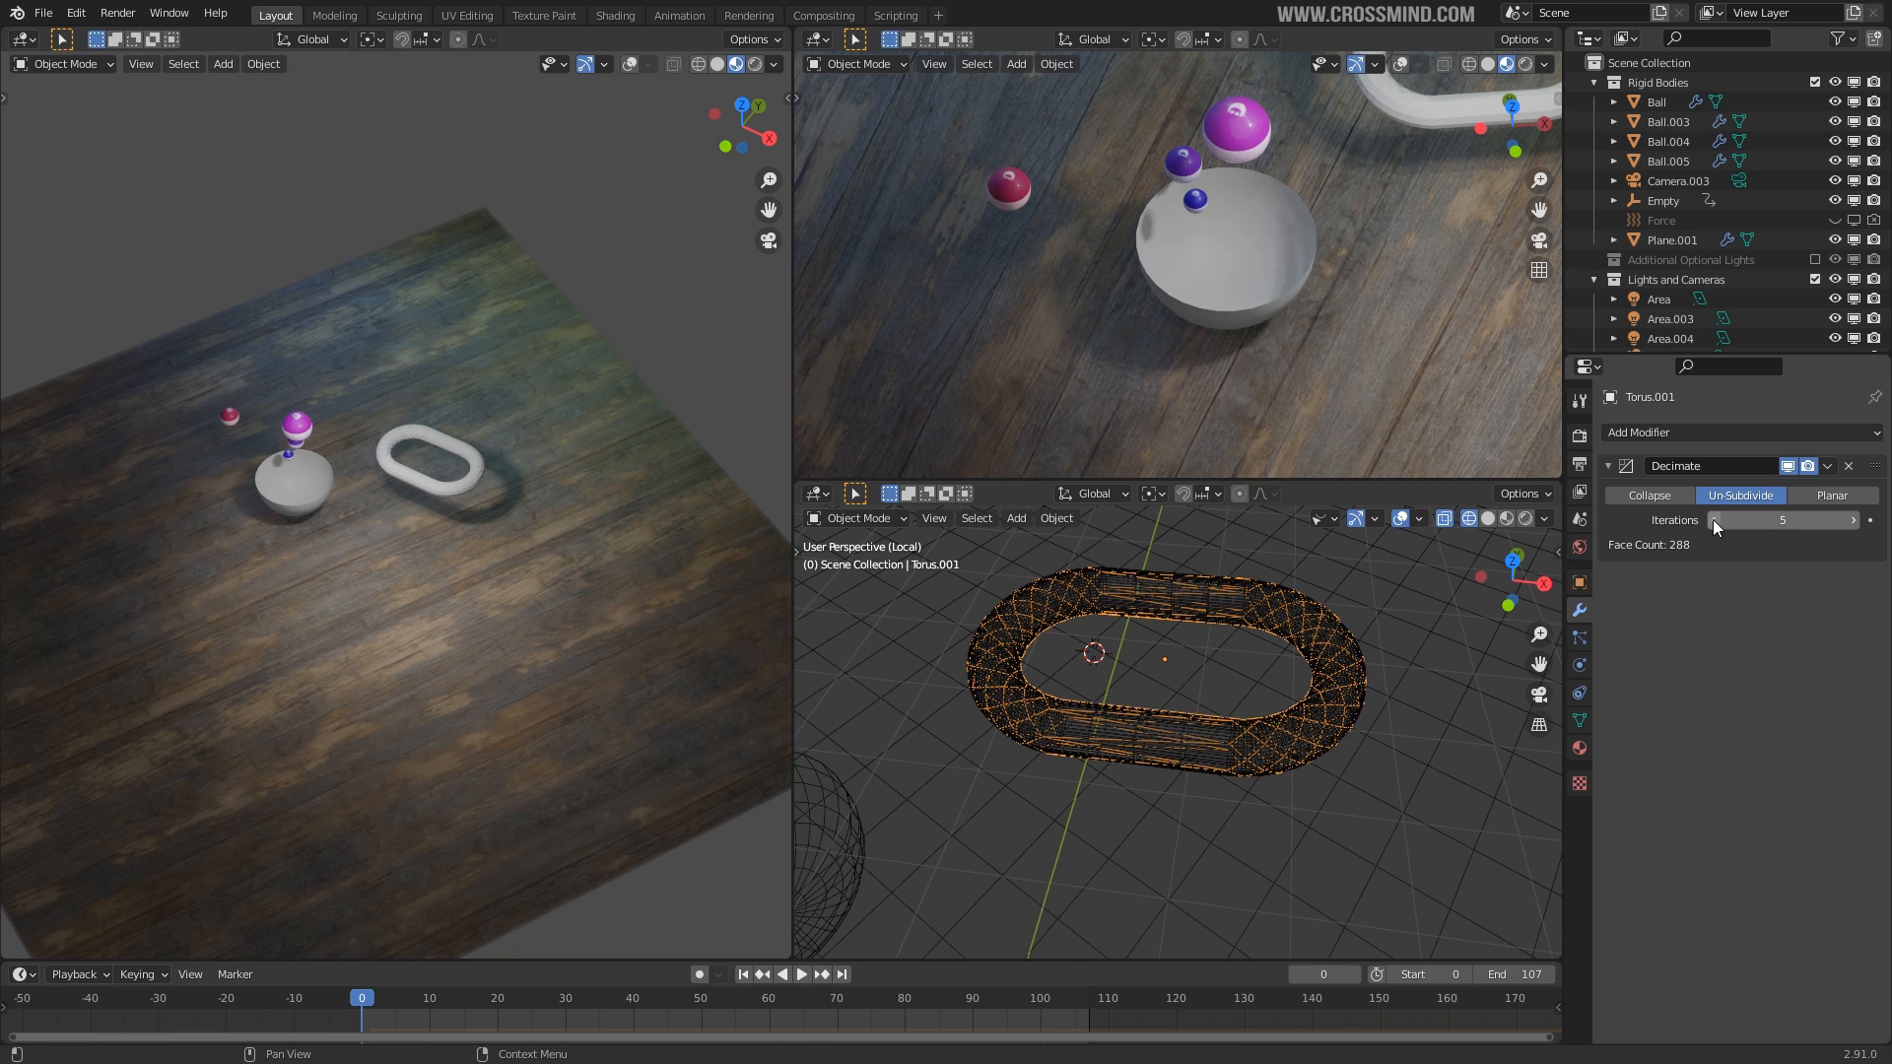
left_click(1715, 521)
key("ctrl+a")
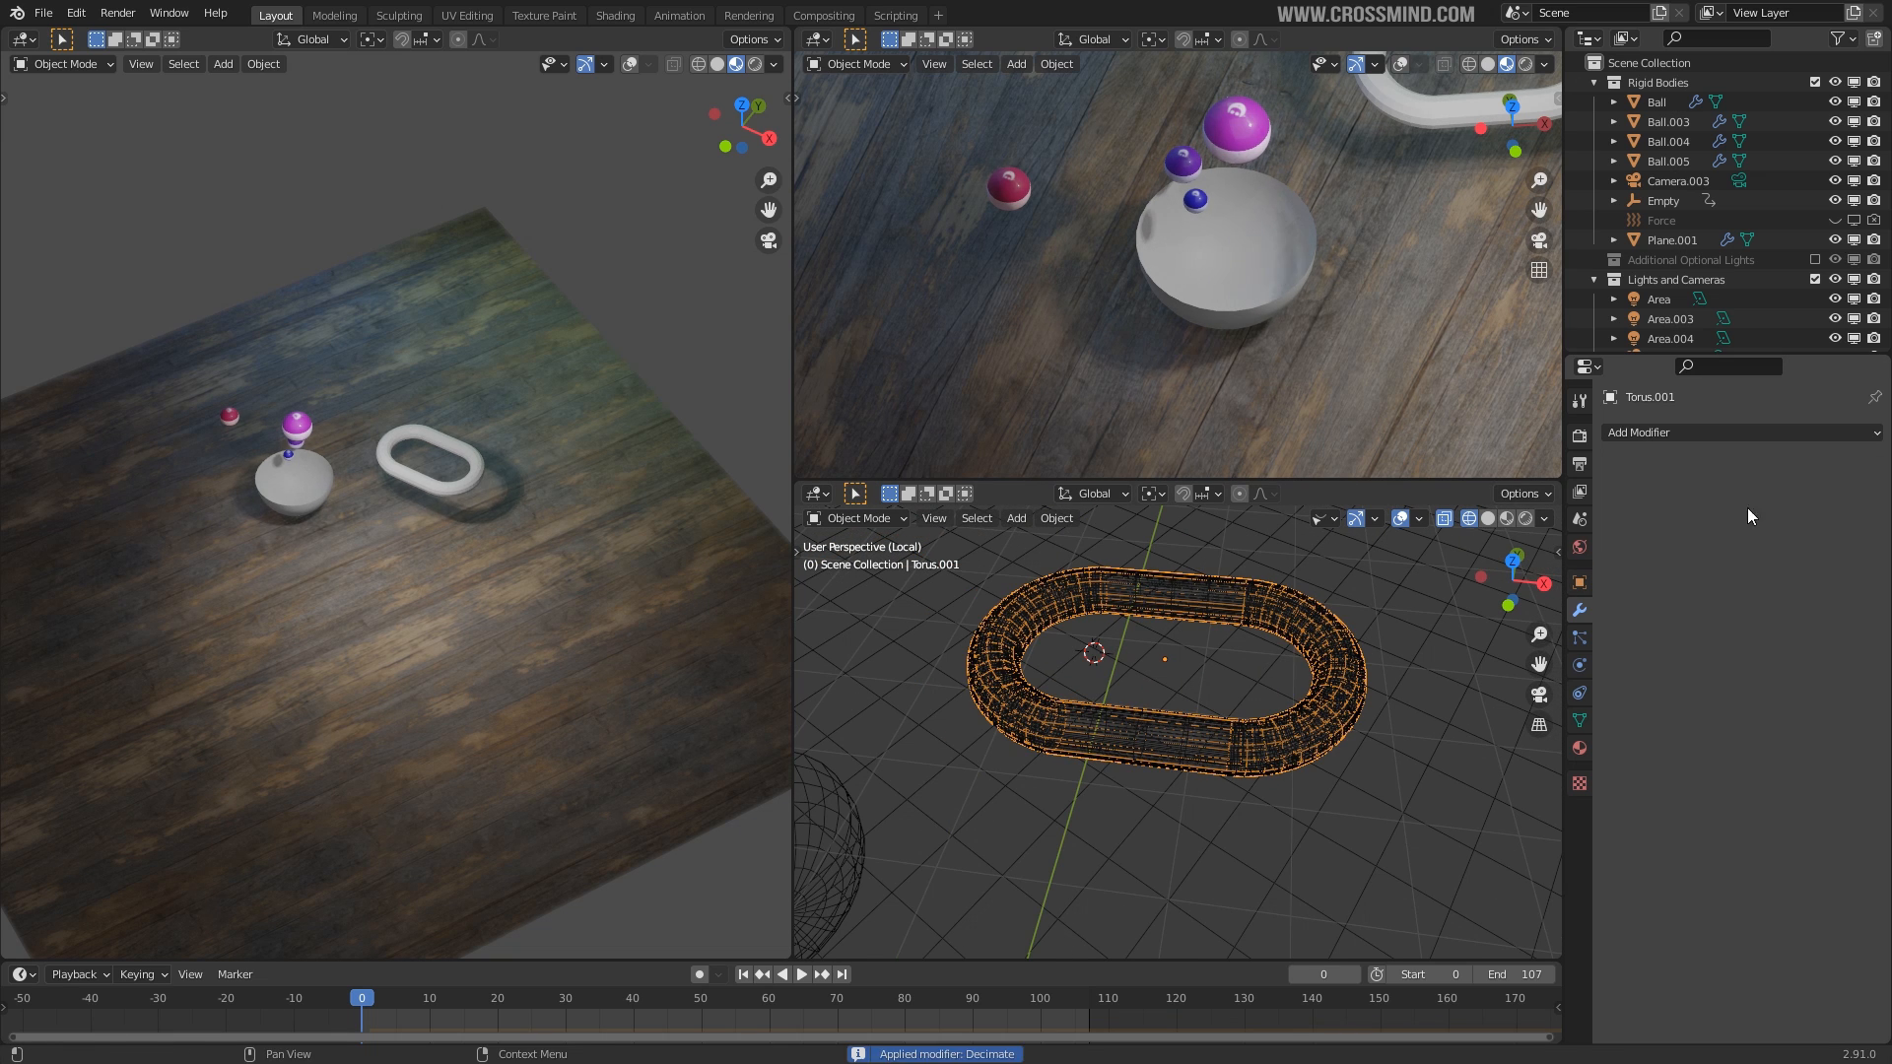
key("z")
middle_click_drag(1347, 696, 1325, 610)
left_click(1427, 659)
key("g")
key("z")
right_click(1287, 568)
key("z")
left_click(1084, 629)
Parent the low-poly link copy to the original detailed link.
scroll(1299, 641, "up", 2)
left_click(1355, 654)
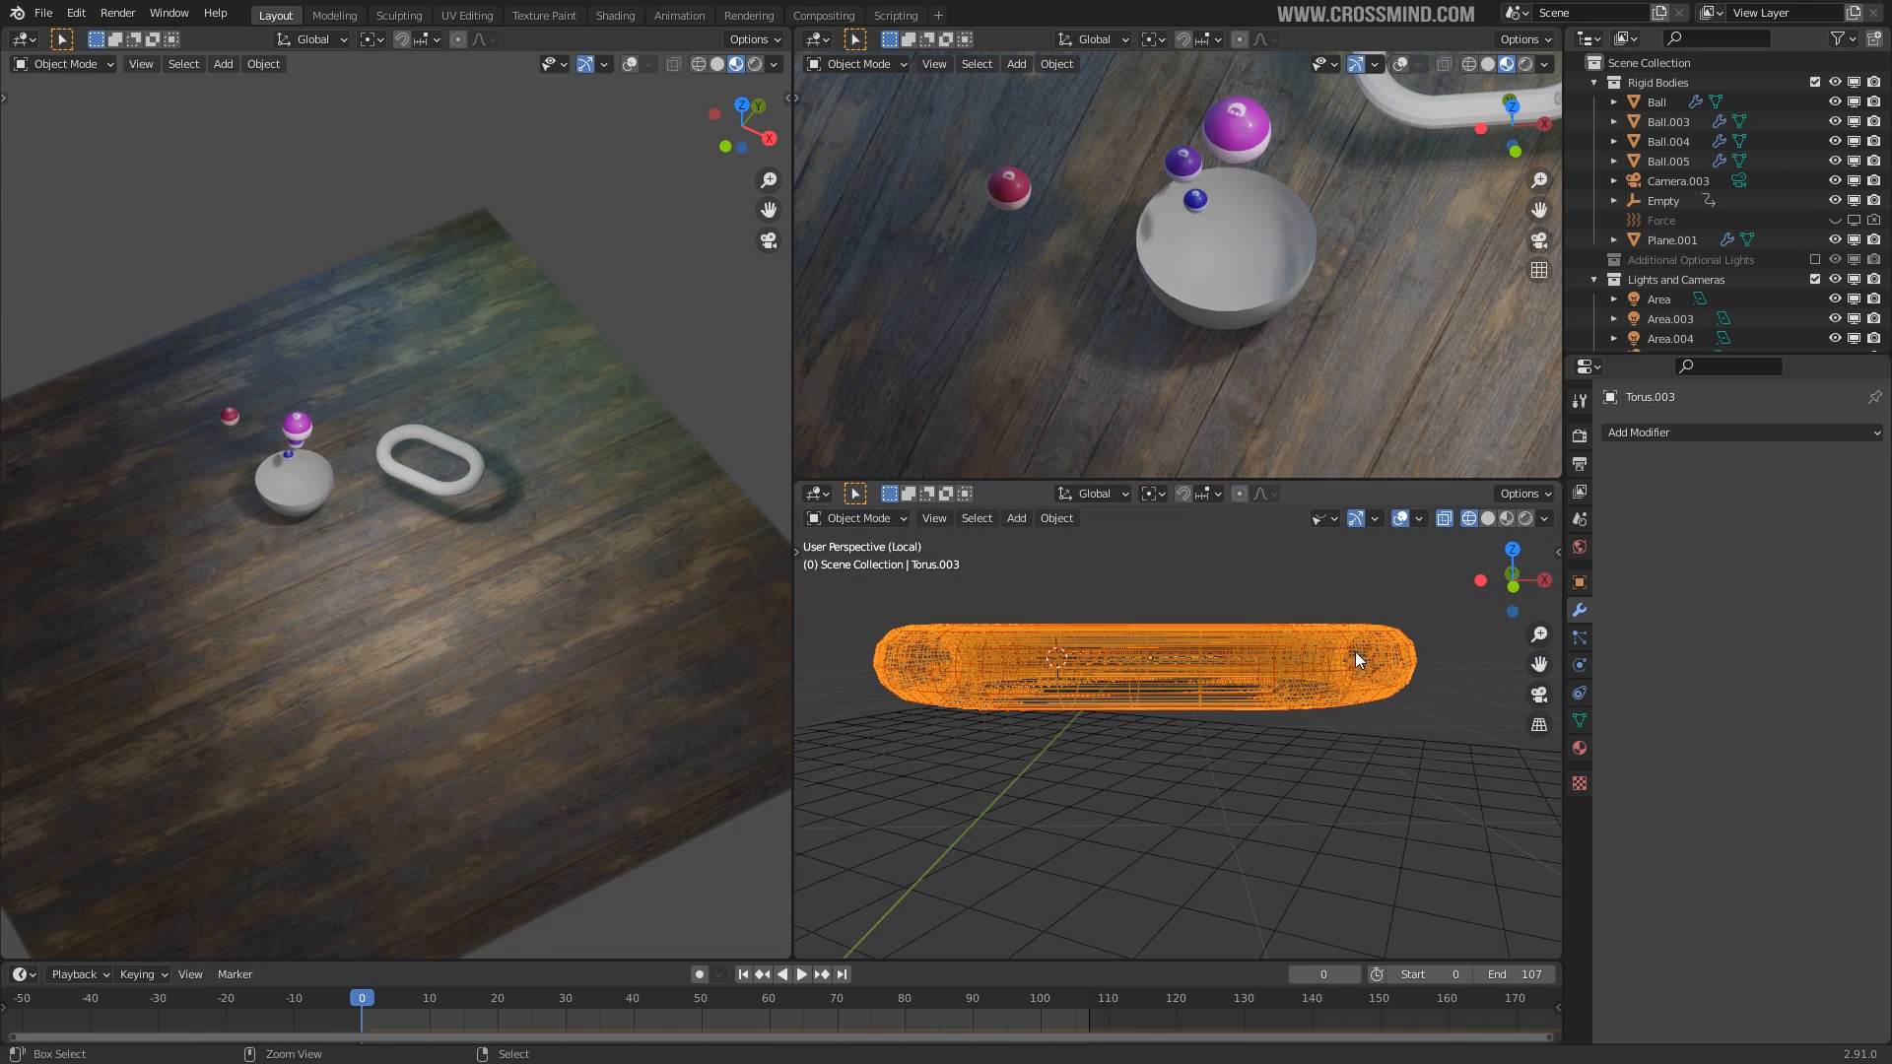
key("ctrl+p")
left_click(1356, 652)
Set the rigid body collision shape of the detailed parent link to Compound Parent.
middle_click_drag(1446, 644, 1442, 659)
right_click(1405, 654)
right_click(1406, 655)
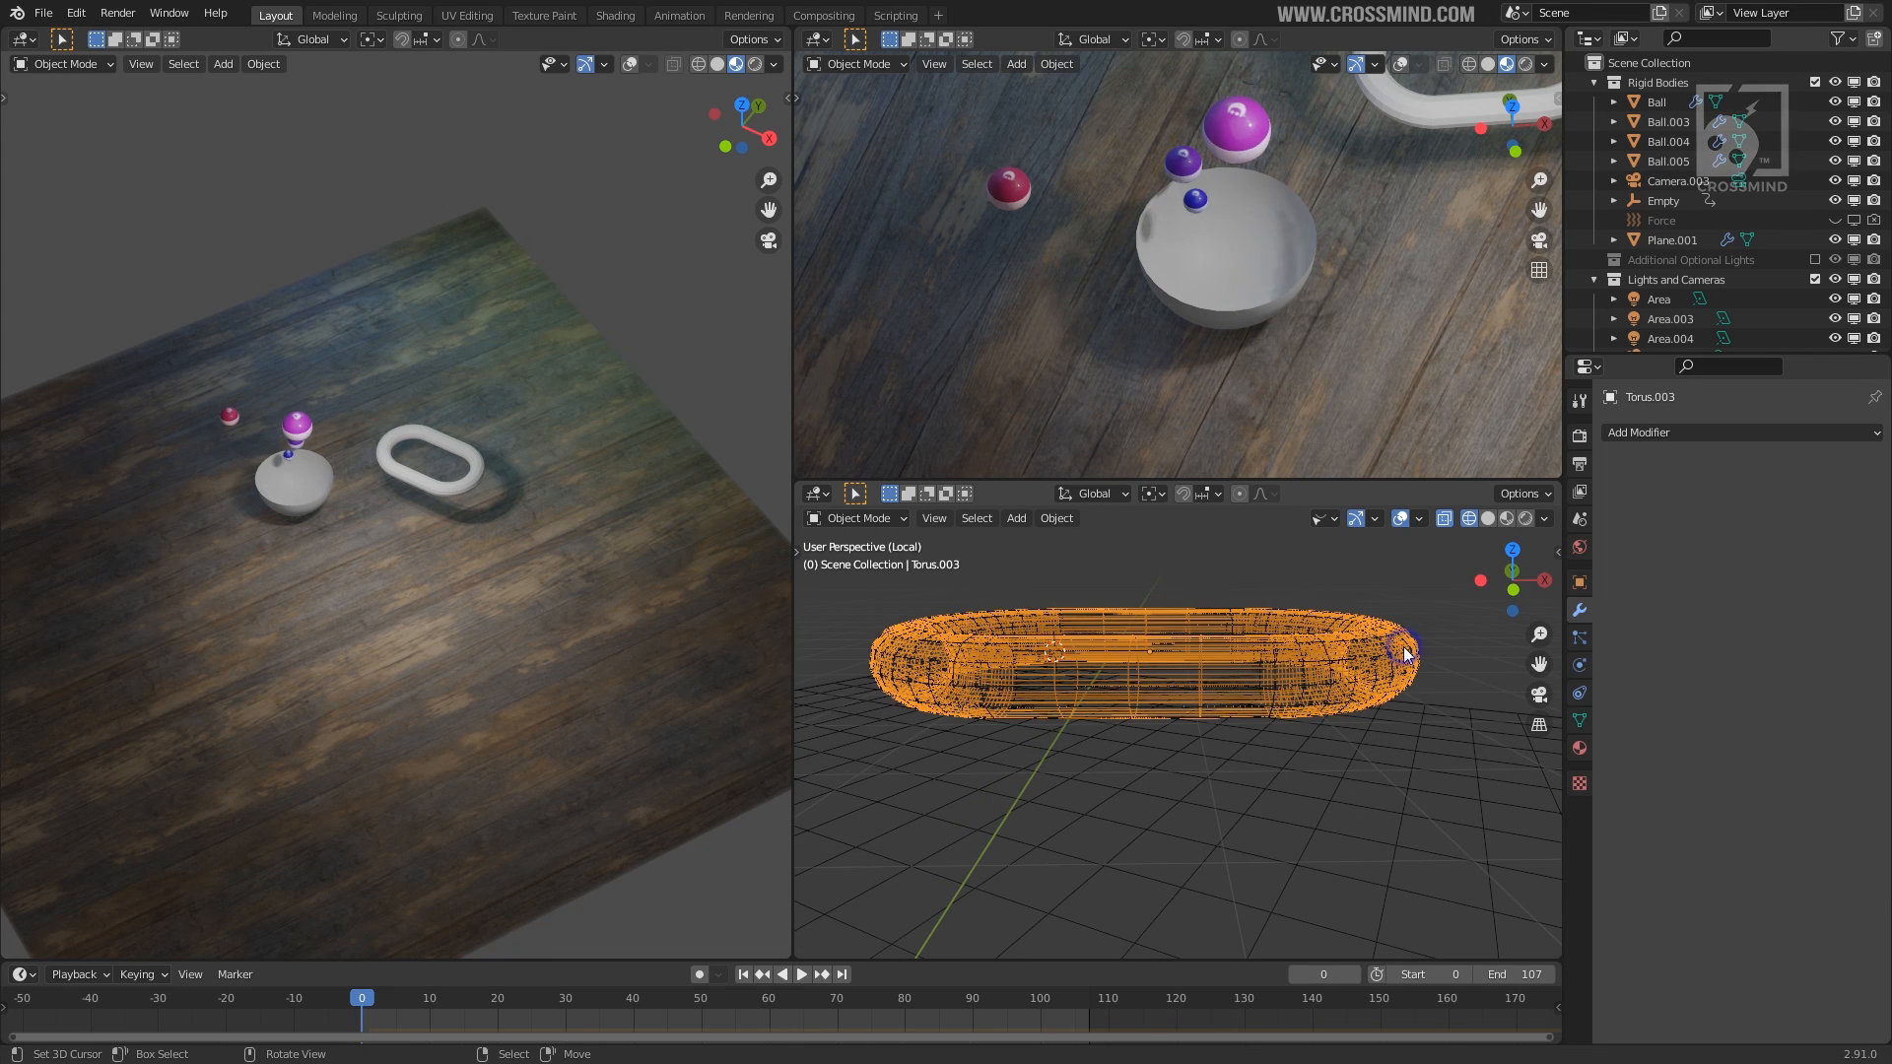
left_click(1581, 666)
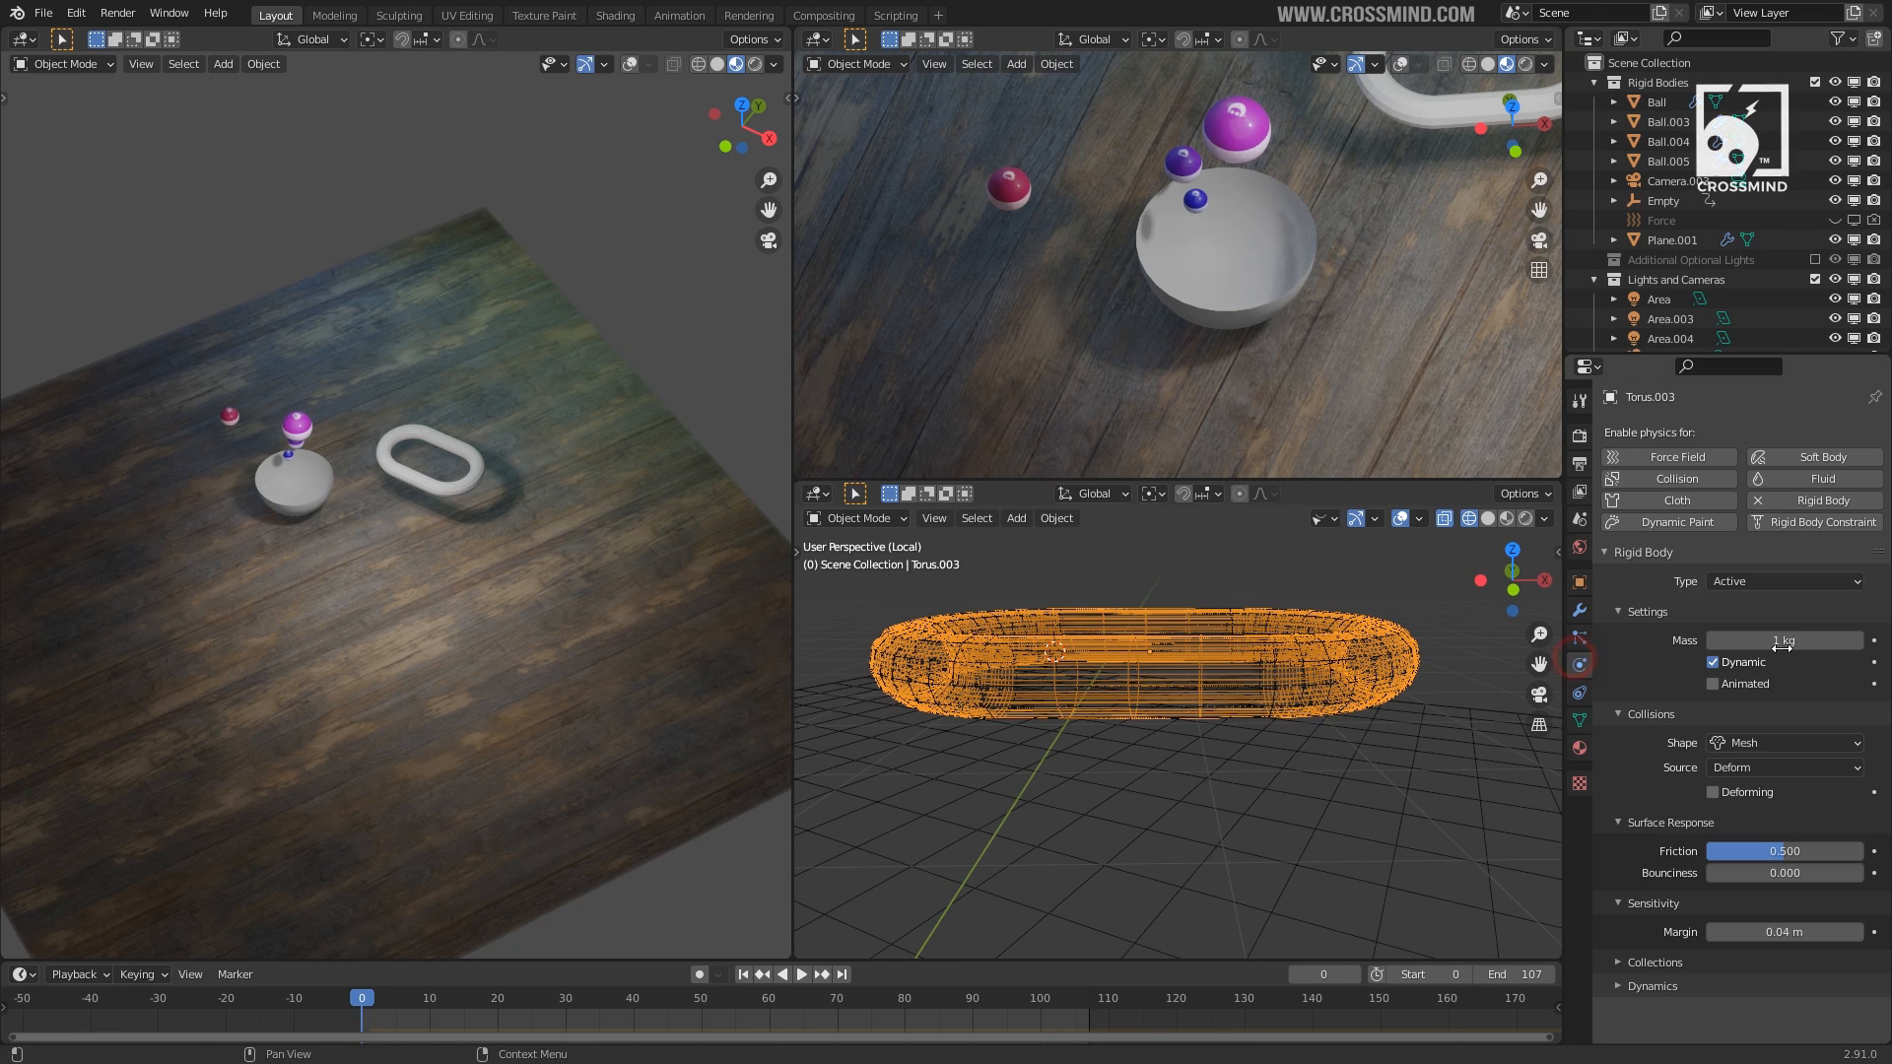
left_click(1762, 749)
left_click(1773, 912)
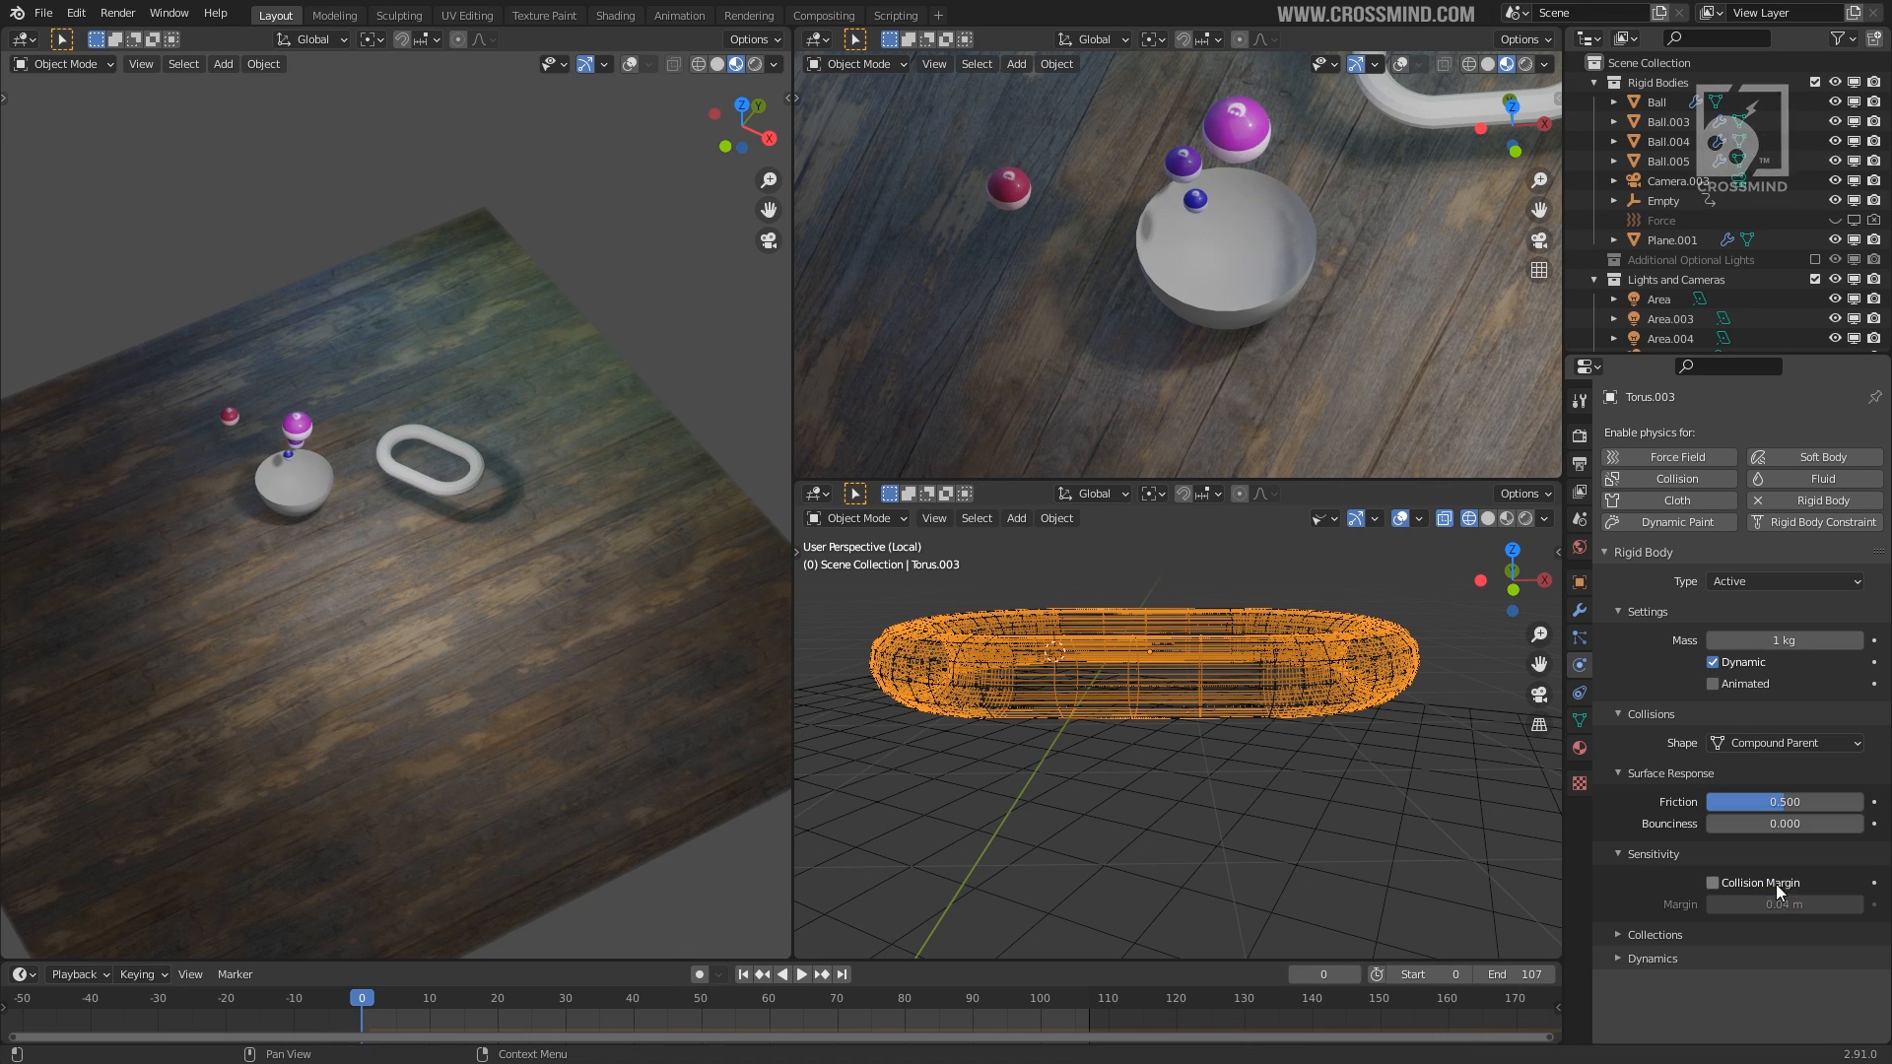
Select the low-poly child link and set its collision shape to Mesh.
middle_click_drag(1391, 627, 1404, 673)
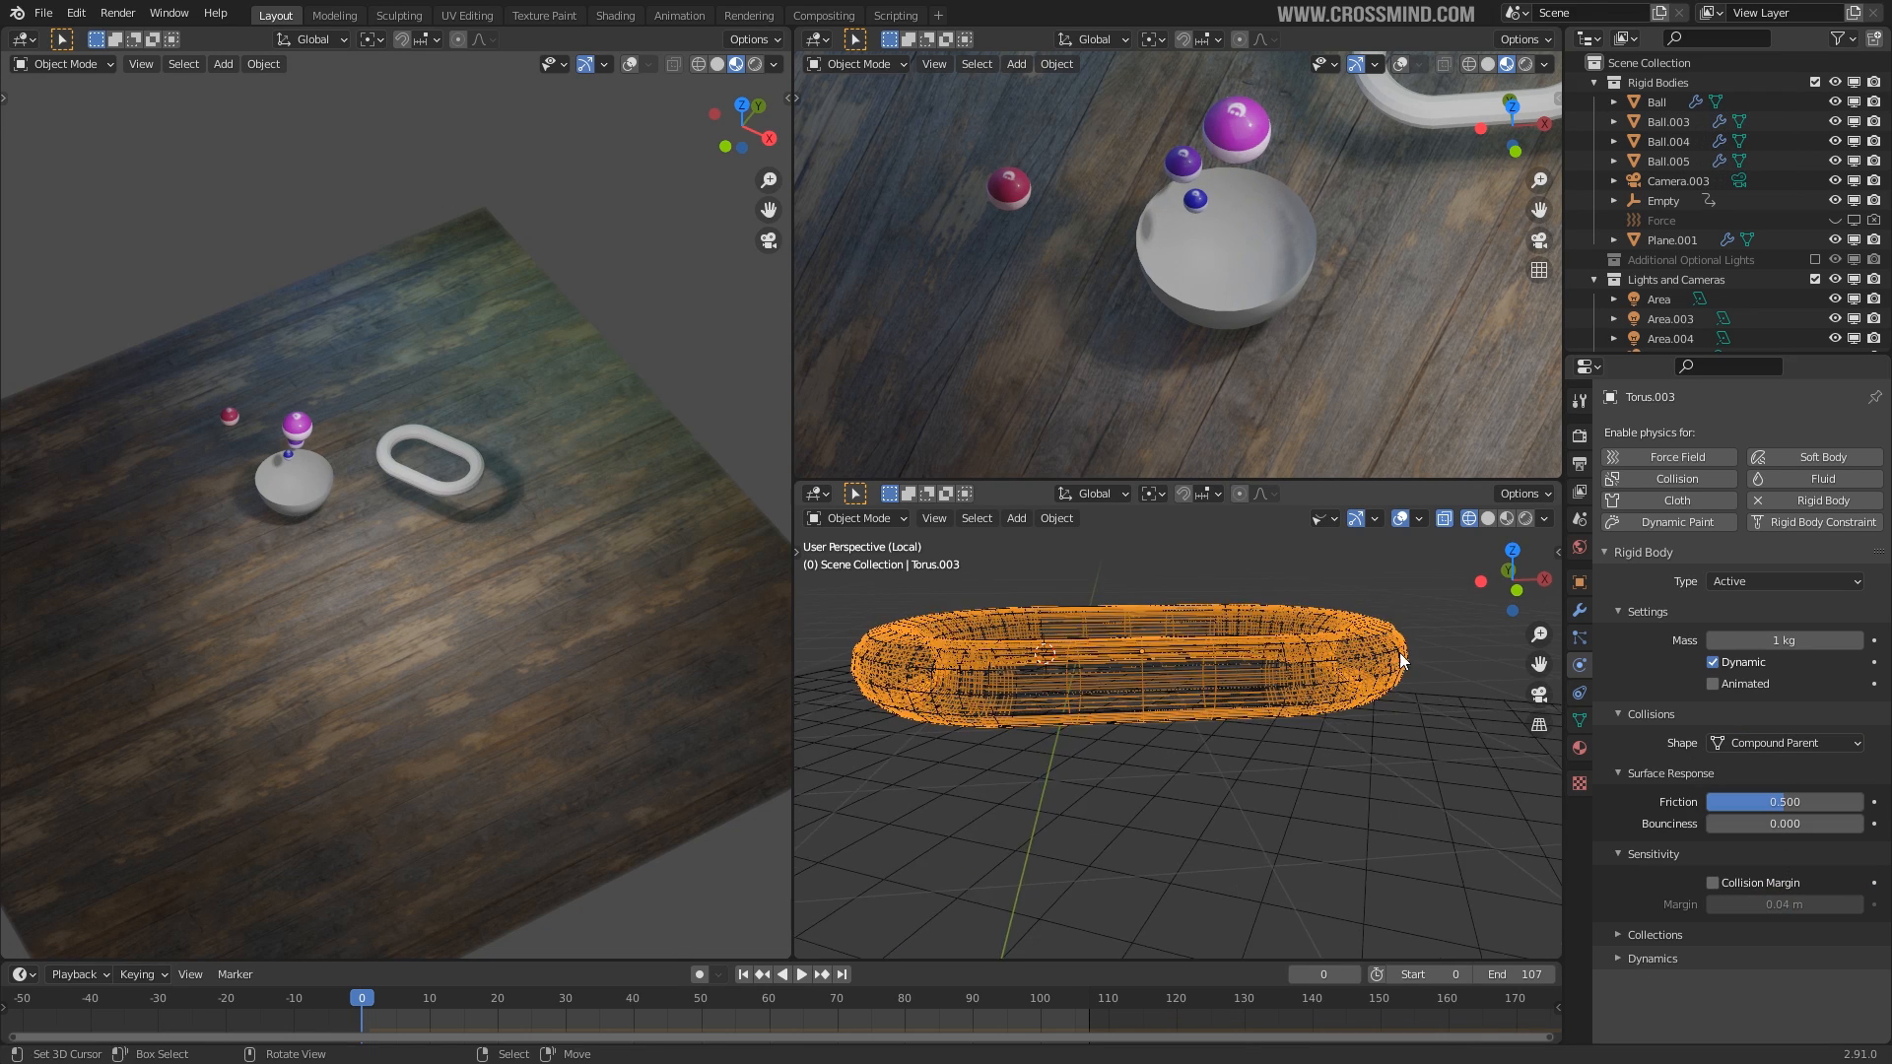
left_click(1370, 623)
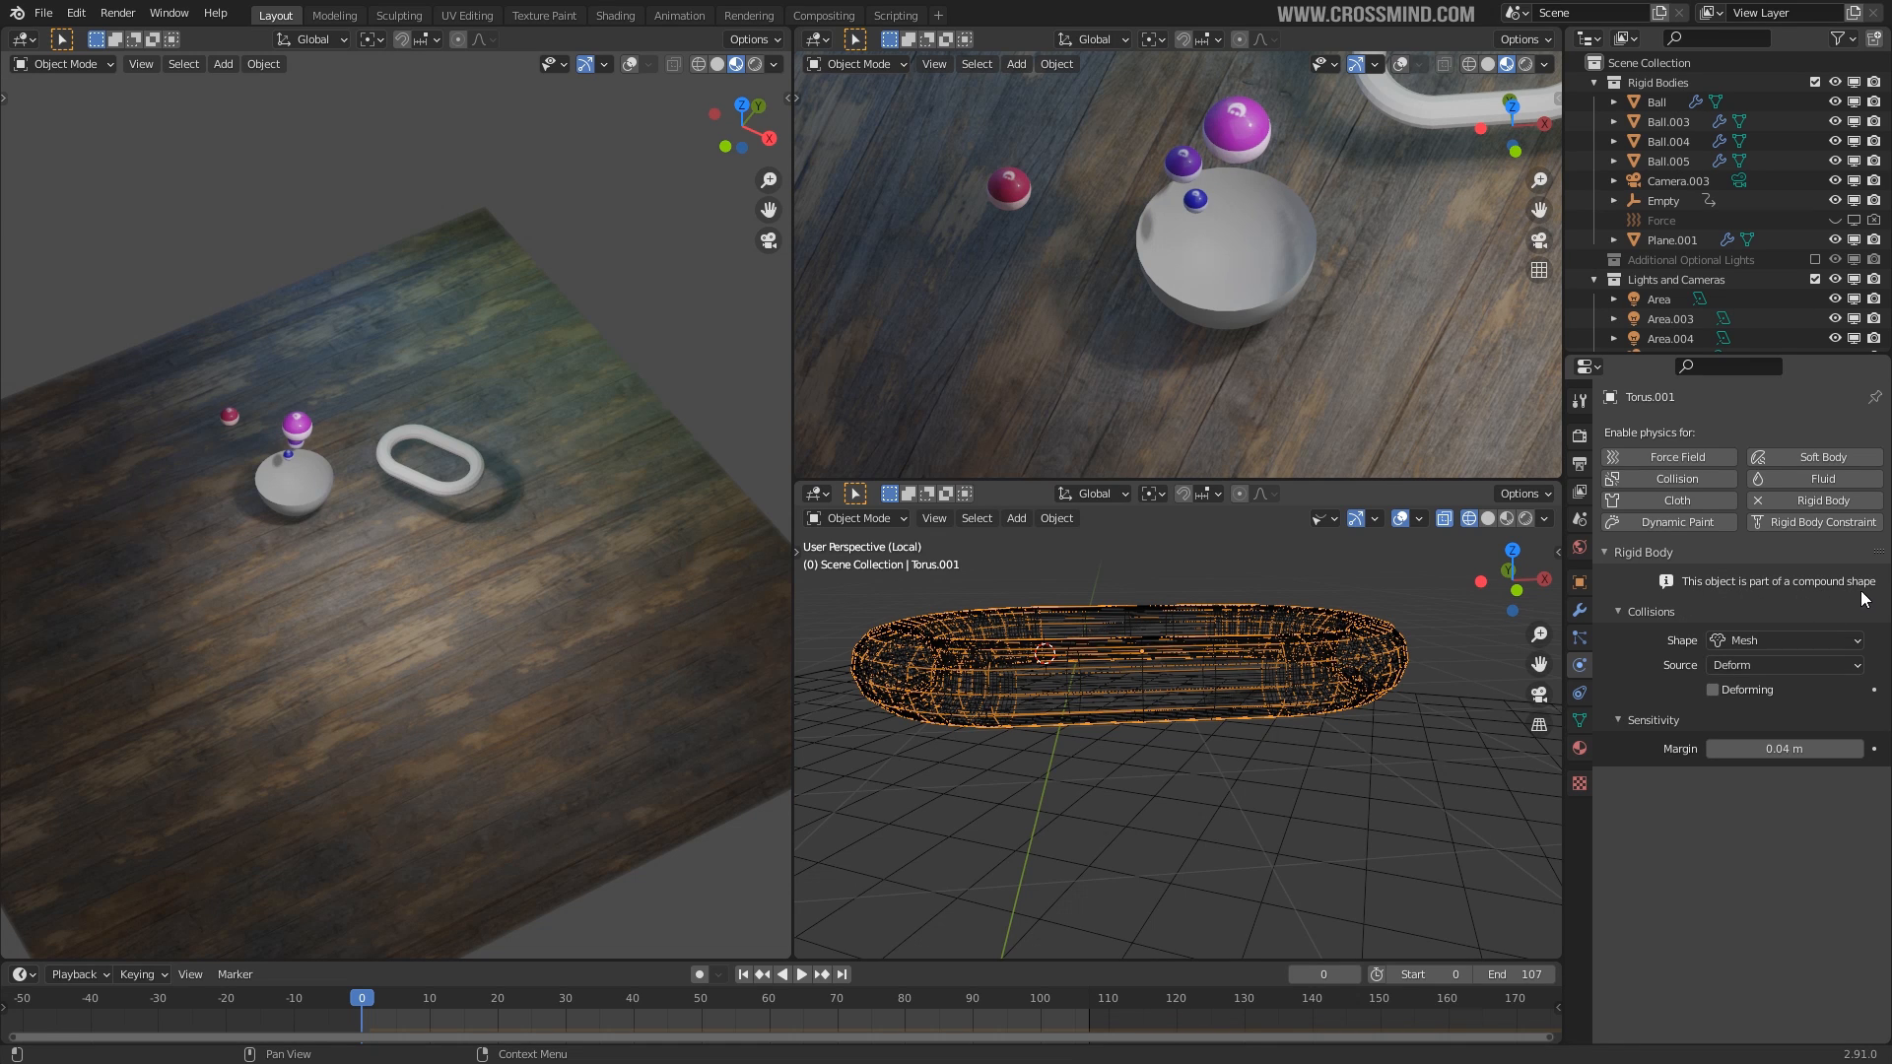
middle_click_drag(1213, 658, 1220, 658)
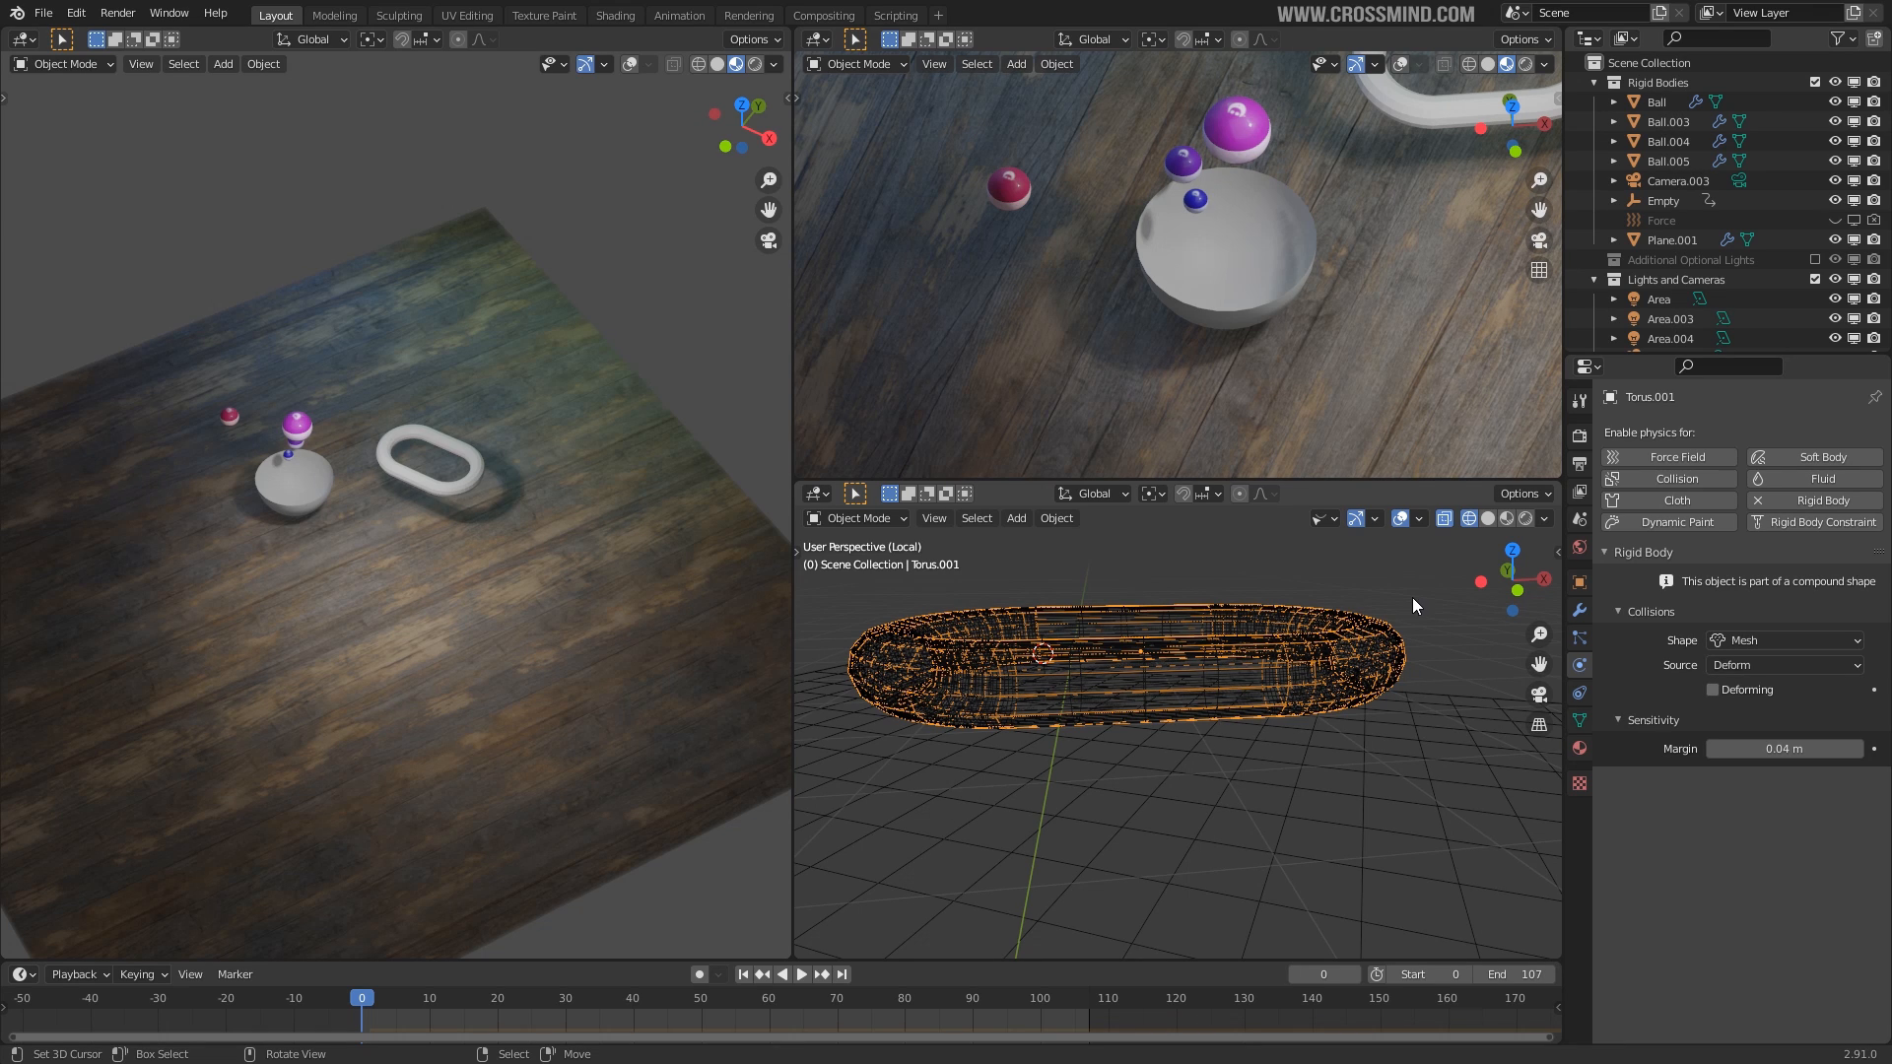
middle_click_drag(1297, 698, 1323, 688)
left_click(1325, 686)
left_click(1323, 681)
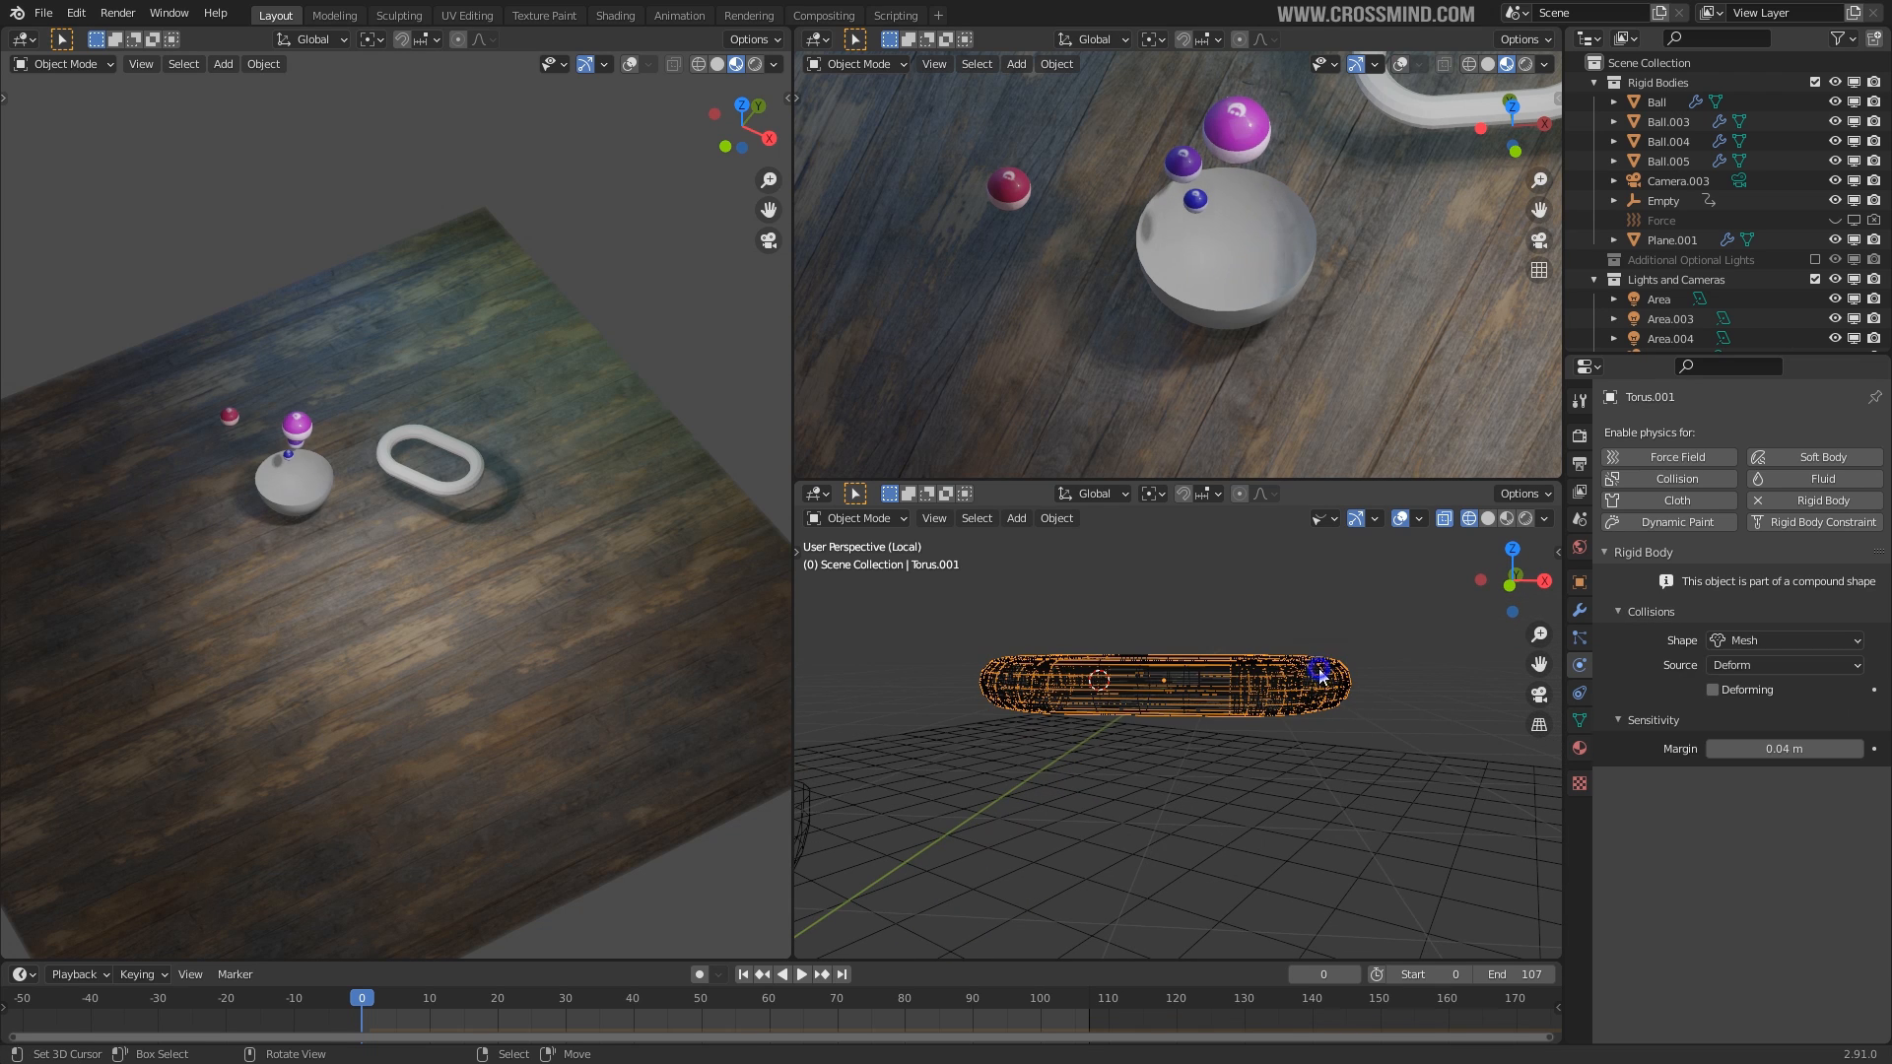
middle_click_drag(1316, 703, 1364, 650)
left_click(1736, 639)
left_click(1761, 791)
Duplicate the link with its low-poly child along X in front view, overlapping the first link's end.
key("KP_1")
left_click(1208, 690)
scroll(1204, 683, "down", 1)
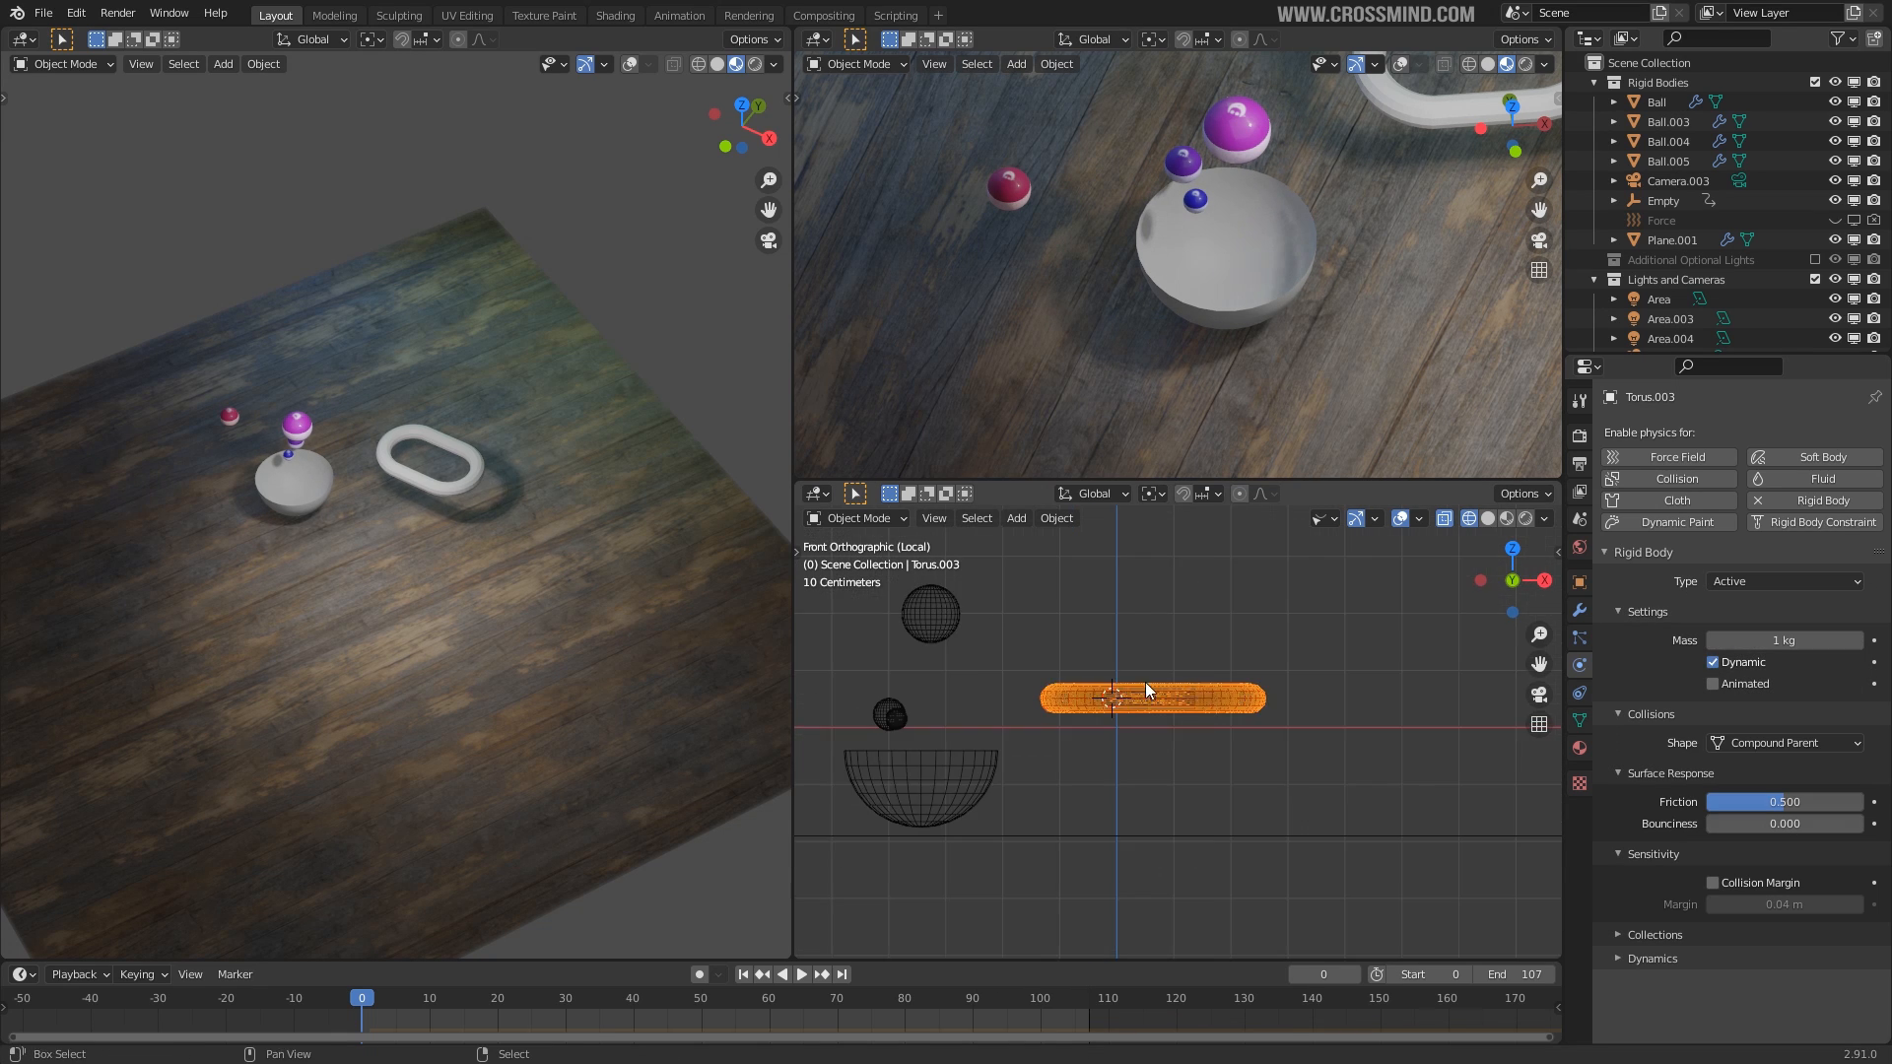
key("g")
key("x")
left_click(1236, 686)
Rotate the duplicated link 90 degrees about X so it interlocks with the first link.
middle_click_drag(1199, 773, 1168, 818)
key("r")
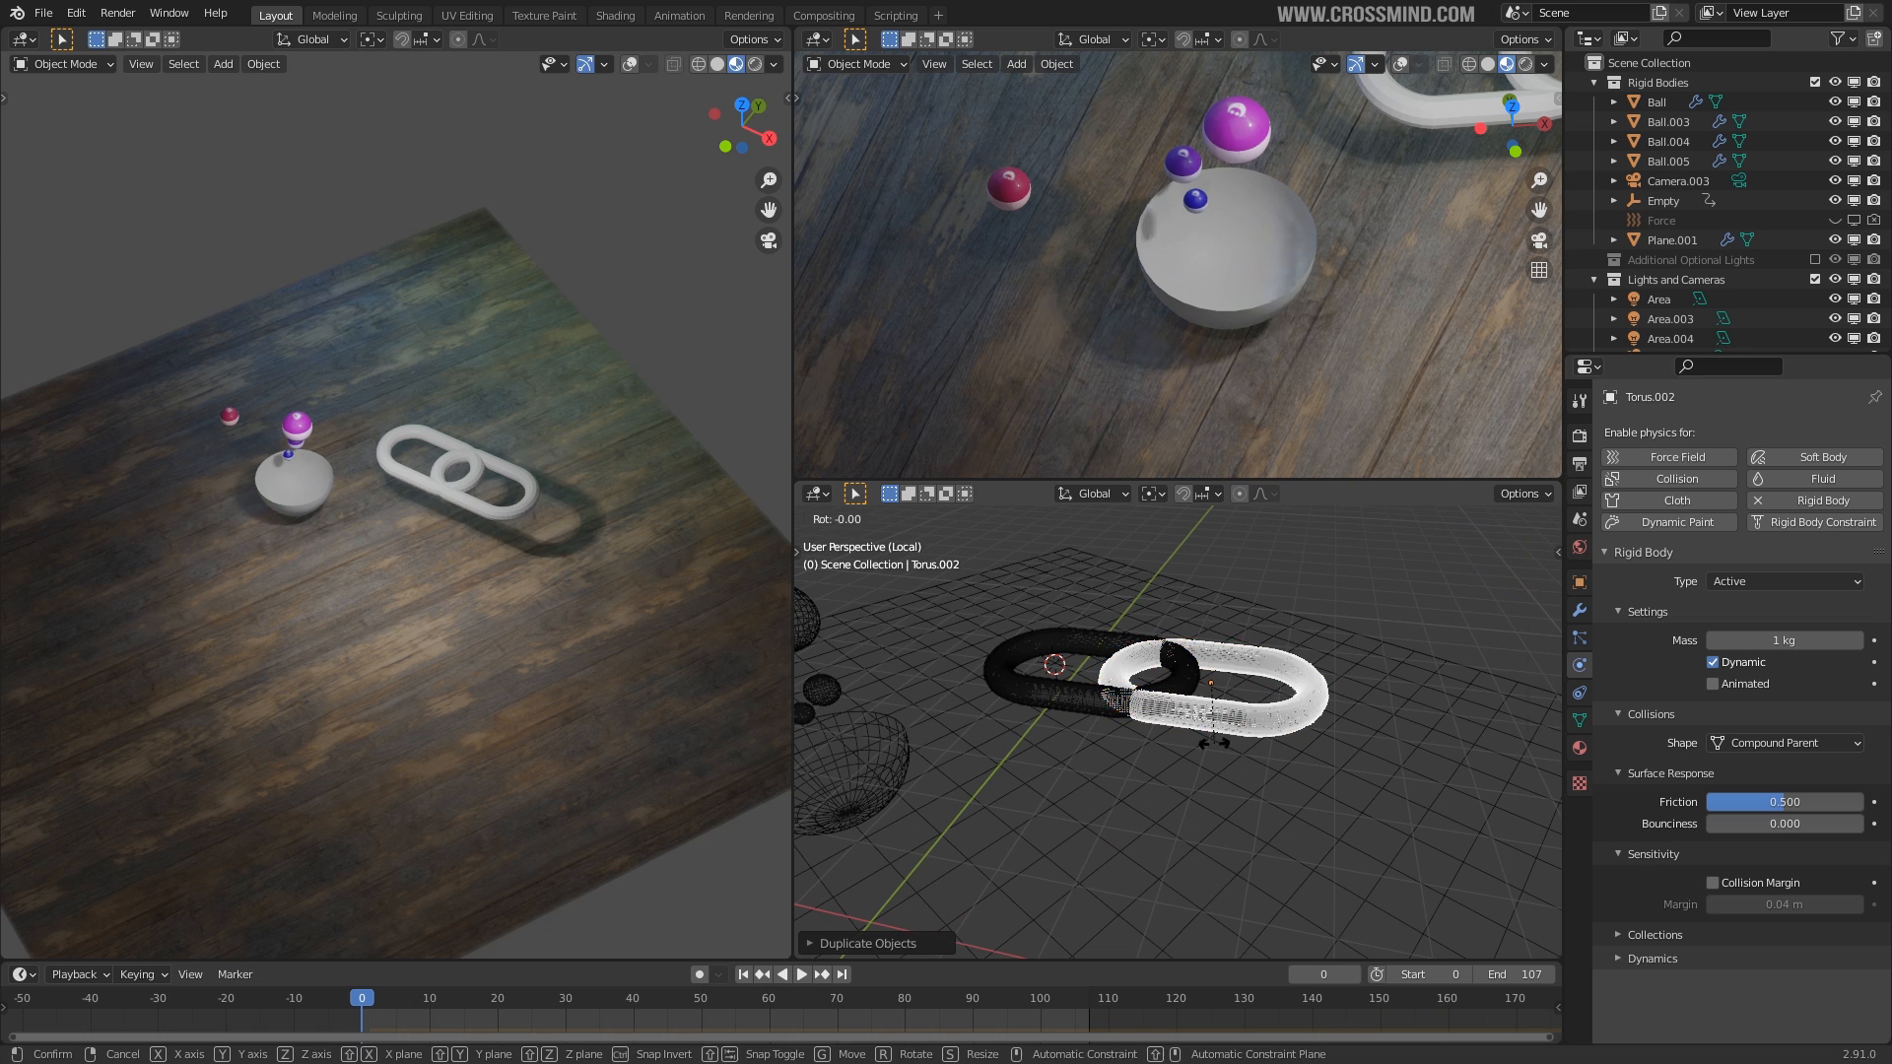
key("x")
key("9")
key("0")
key("Return")
Select both interlocked links and duplicate them twice along X to form a six-link chain.
key("KP_1")
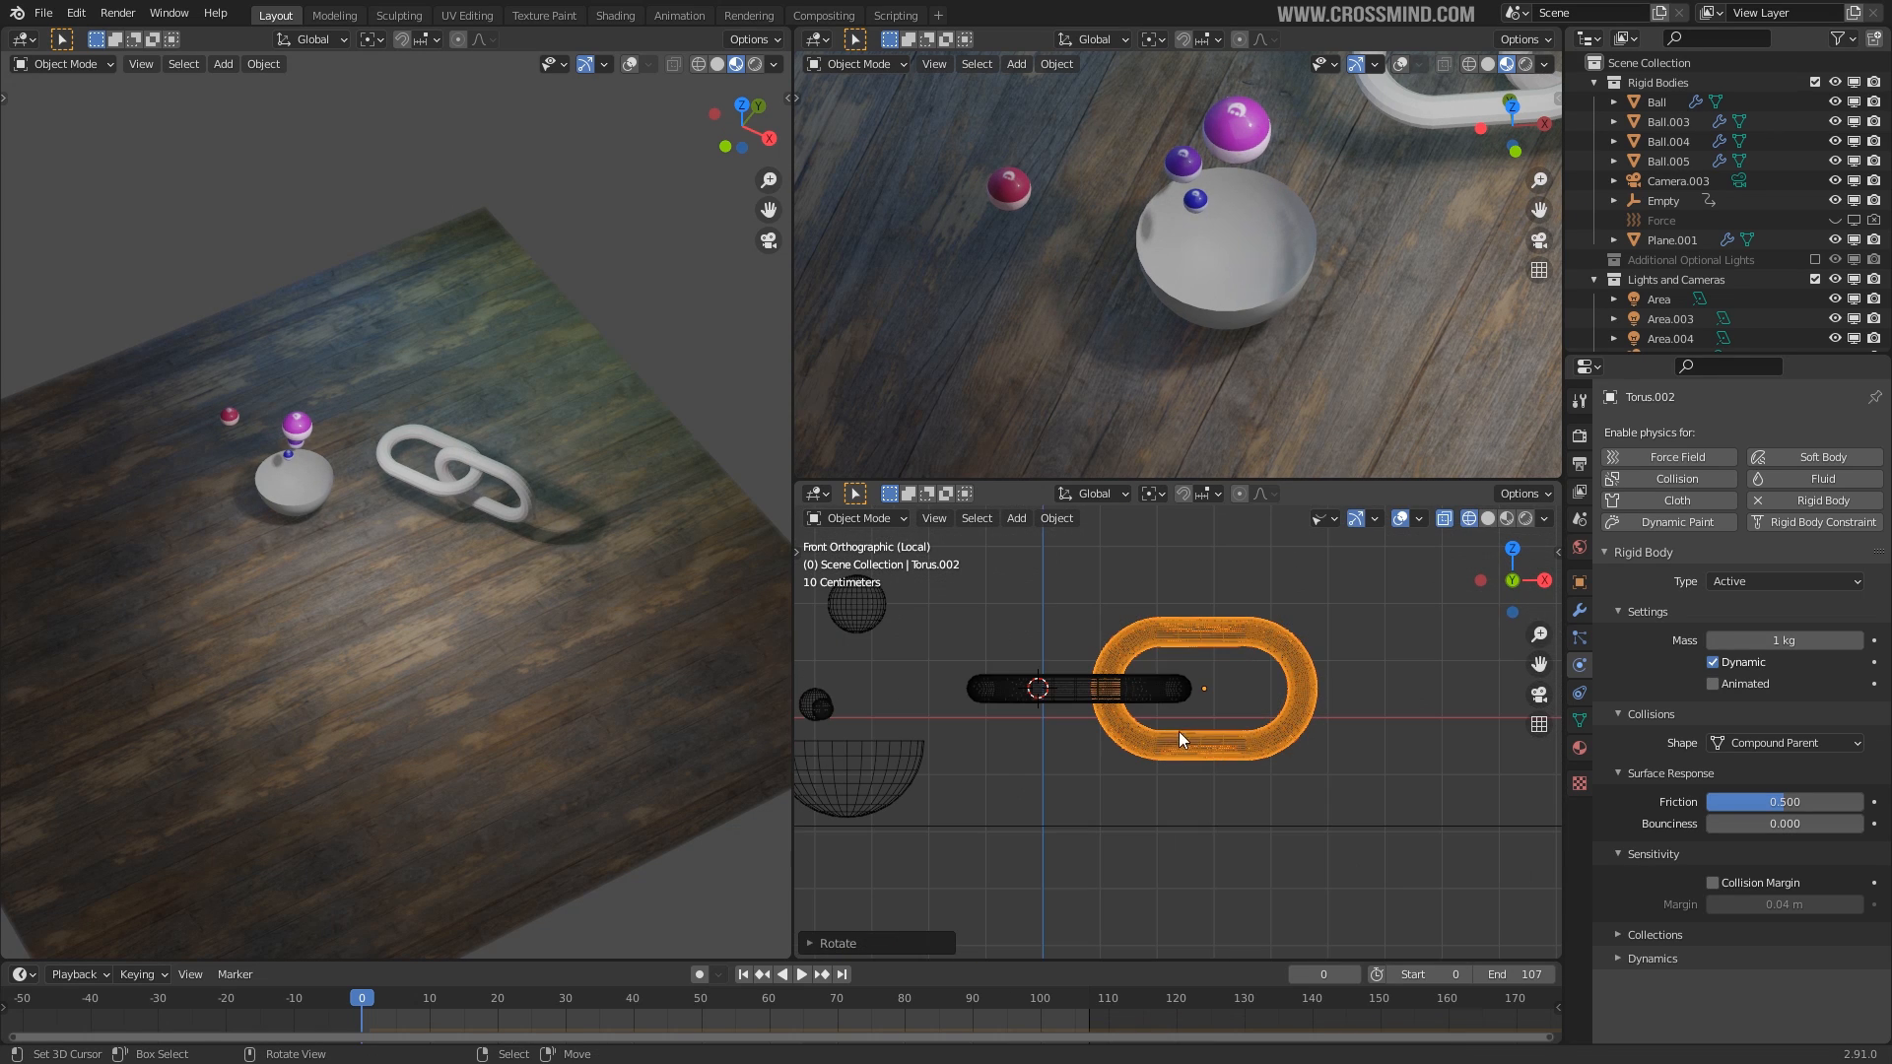
left_click(1113, 680, "shift")
scroll(1114, 670, "down", 3)
key("shift+d")
key("x")
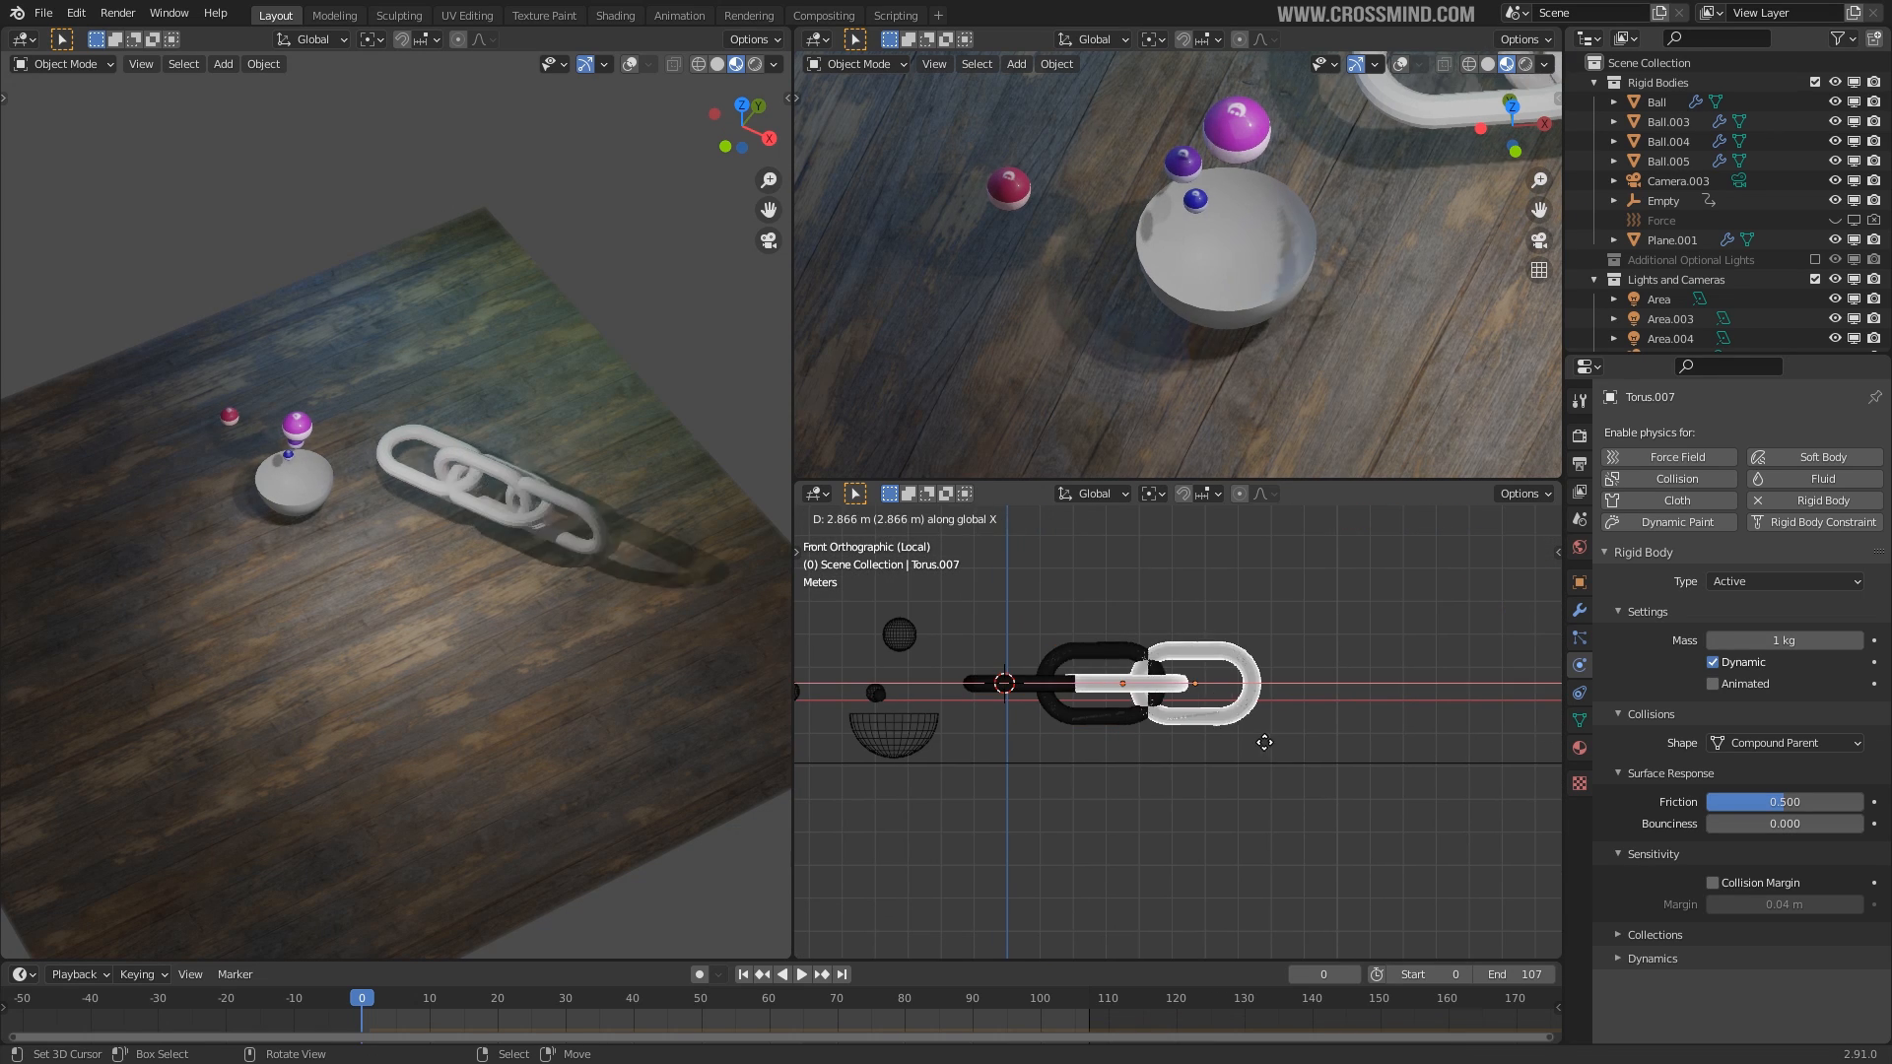
left_click(1237, 727)
key("shift+d")
key("x")
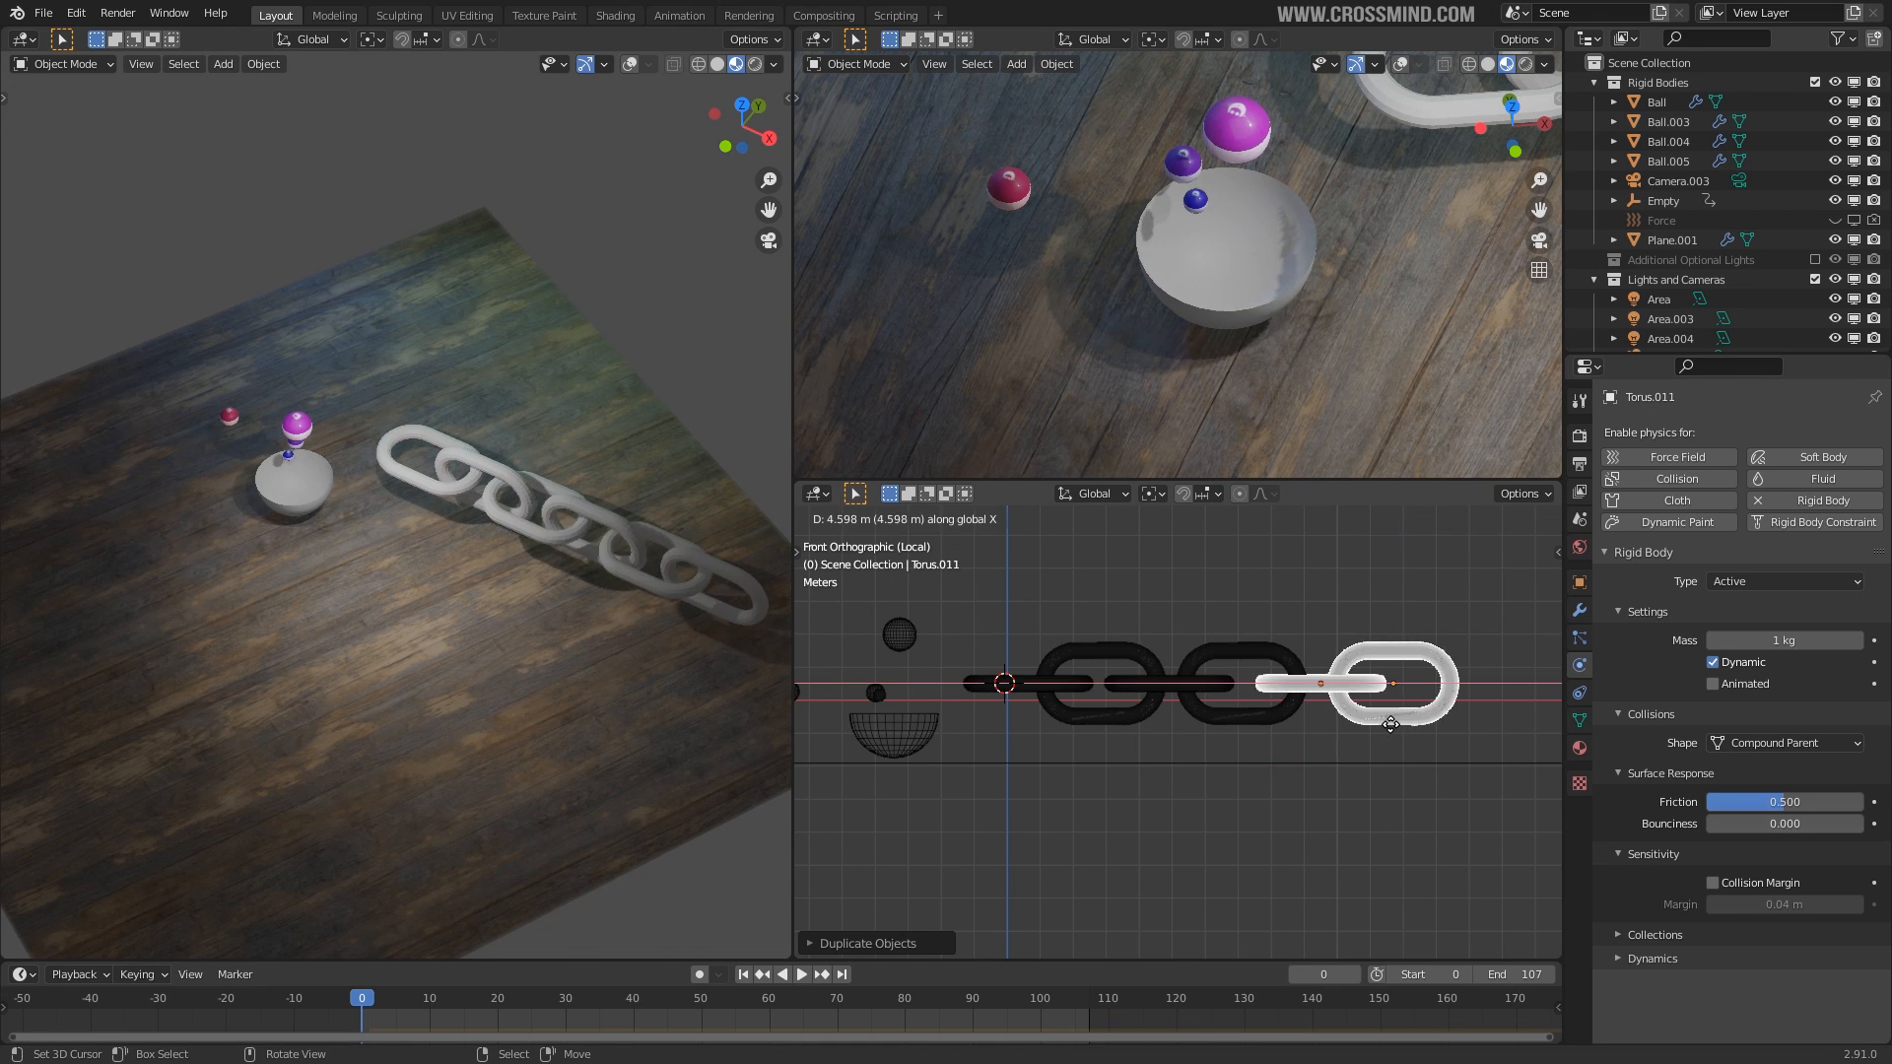
left_click(1206, 679)
Select the entire six-link chain and duplicate it twice along X, interlocking each copy with the previous end.
left_click_drag(1003, 661, 1397, 720)
scroll(1280, 721, "down", 3)
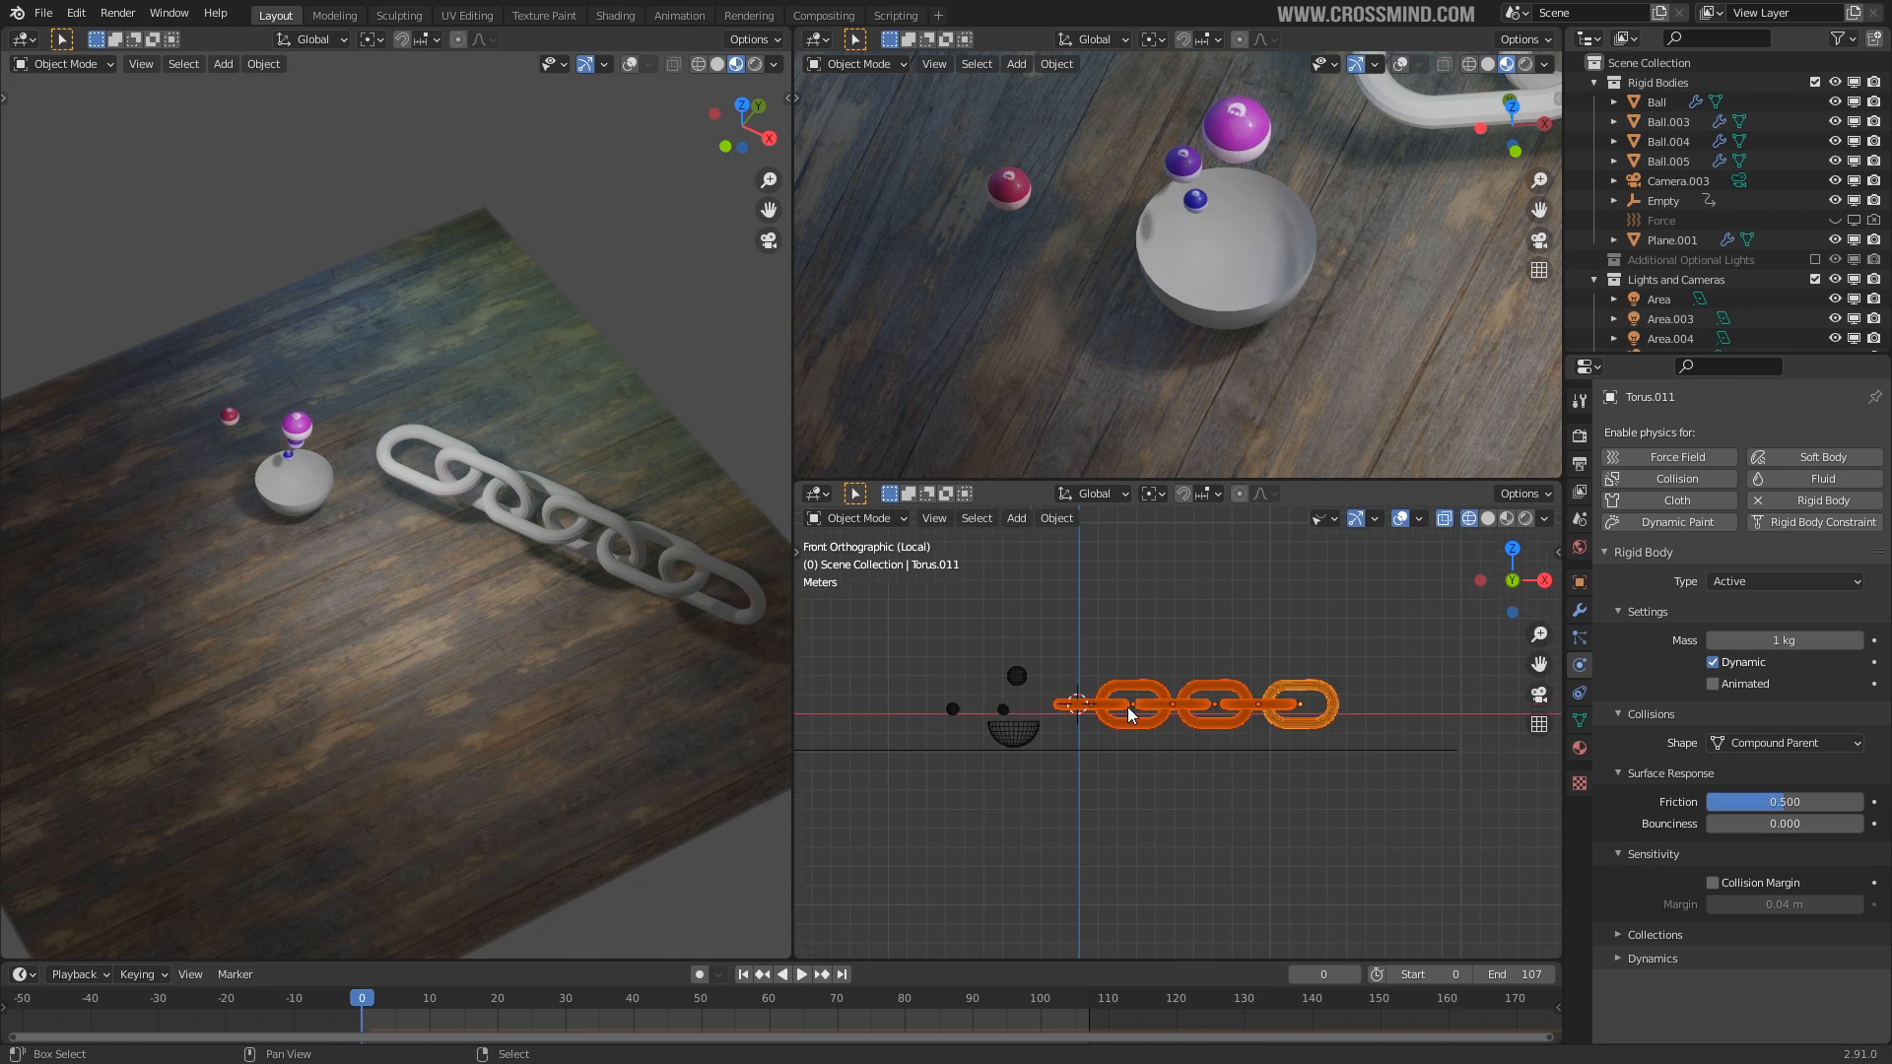
middle_click_drag(1199, 722, 978, 683, "shift")
key("shift+d")
key("x")
left_click(1310, 701)
key("shift+d")
key("x")
left_click(1540, 719)
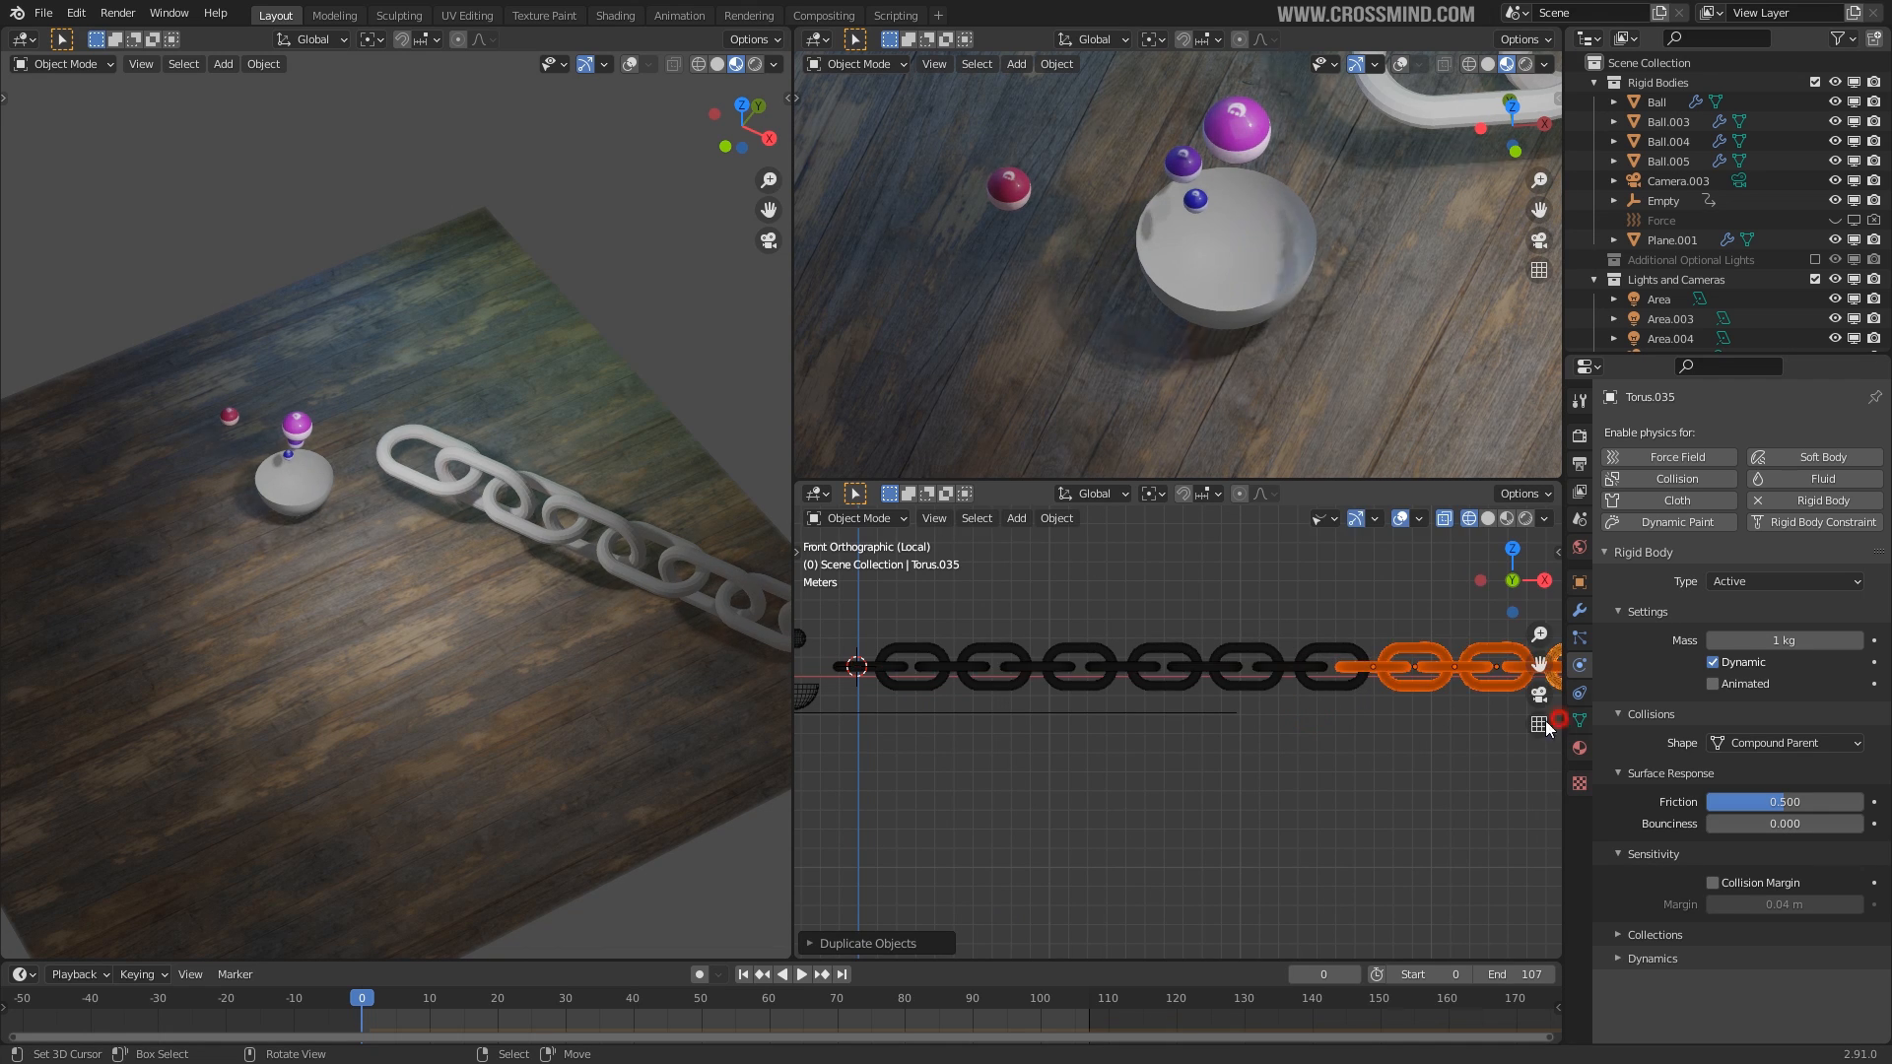
Add one more six-link section along X at the far end of the chain.
scroll(1300, 729, "down", 3)
middle_click_drag(1277, 731, 1301, 733, "shift")
key("shift+d")
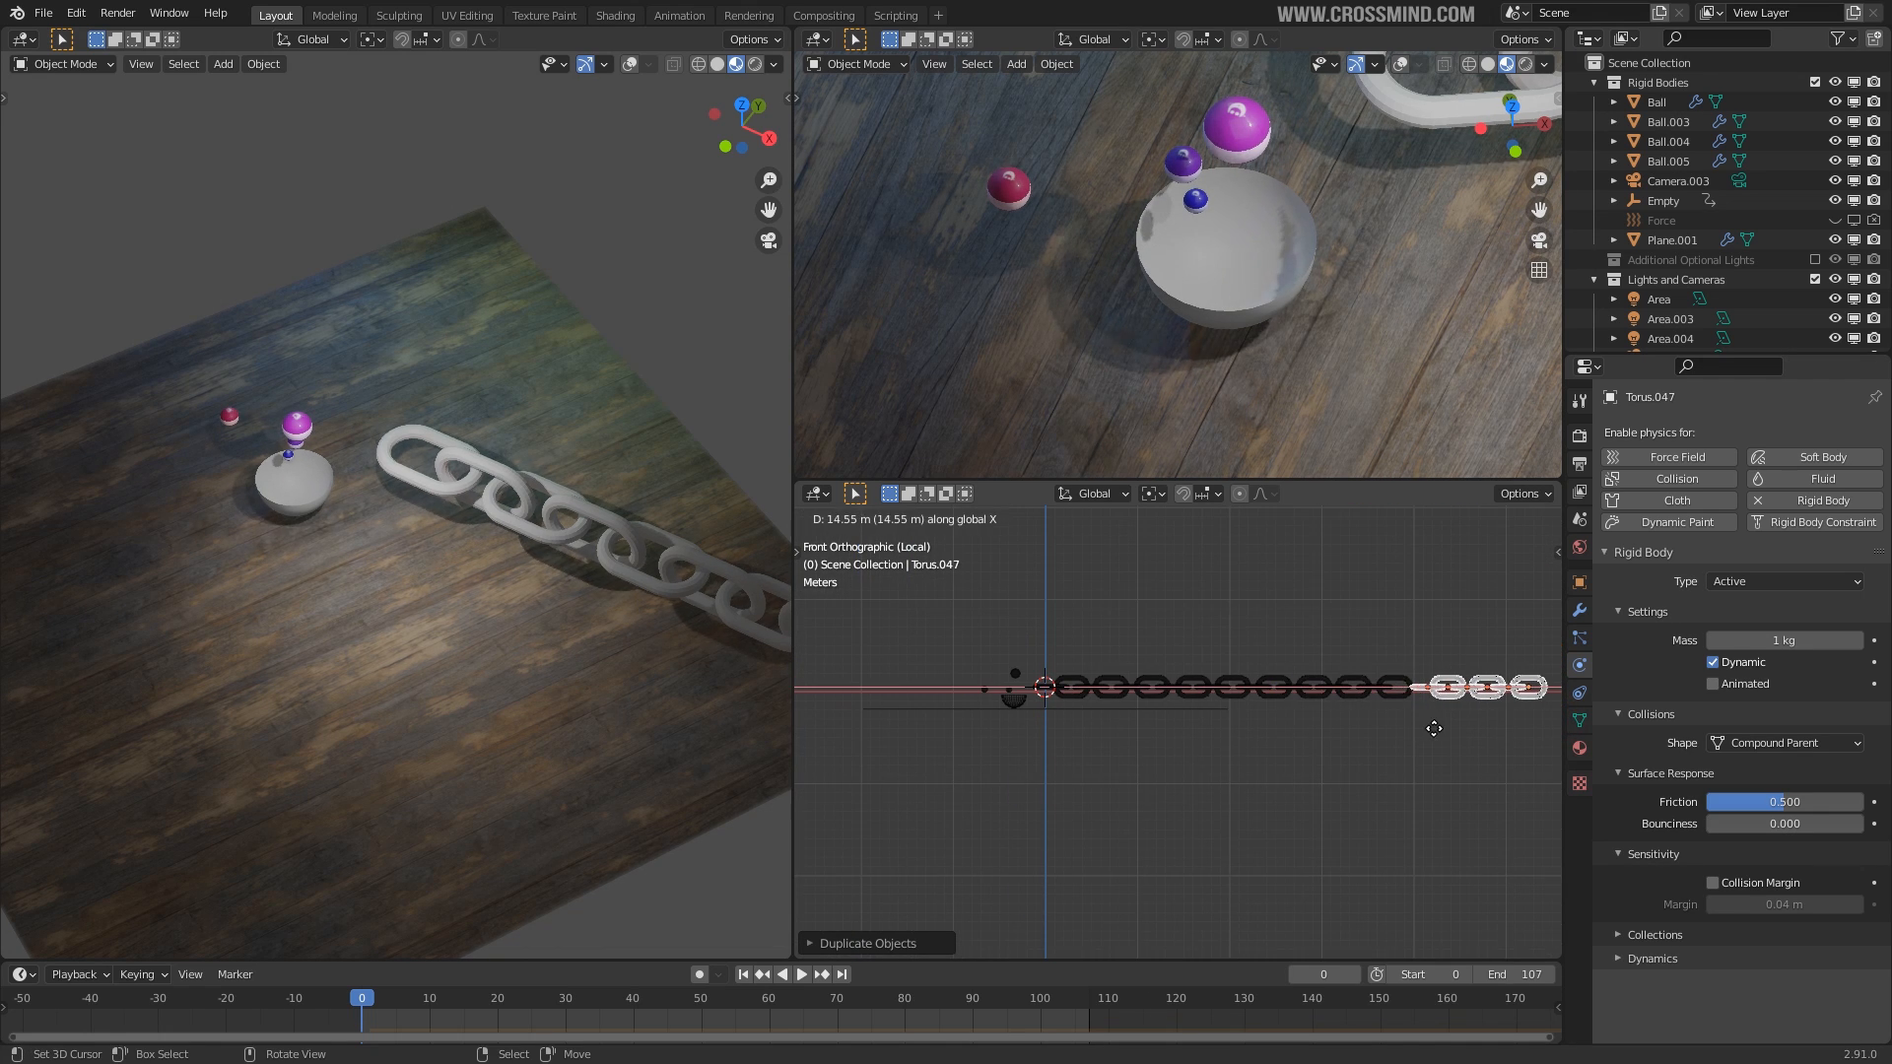
left_click(1417, 728)
Switch the viewport to solid shading, return to the first frame and view the long chain in perspective.
middle_click_drag(1415, 726, 1326, 759)
key("shift+z")
scroll(1325, 753, "up", 3)
left_click(745, 977)
middle_click_drag(1219, 727, 1175, 772)
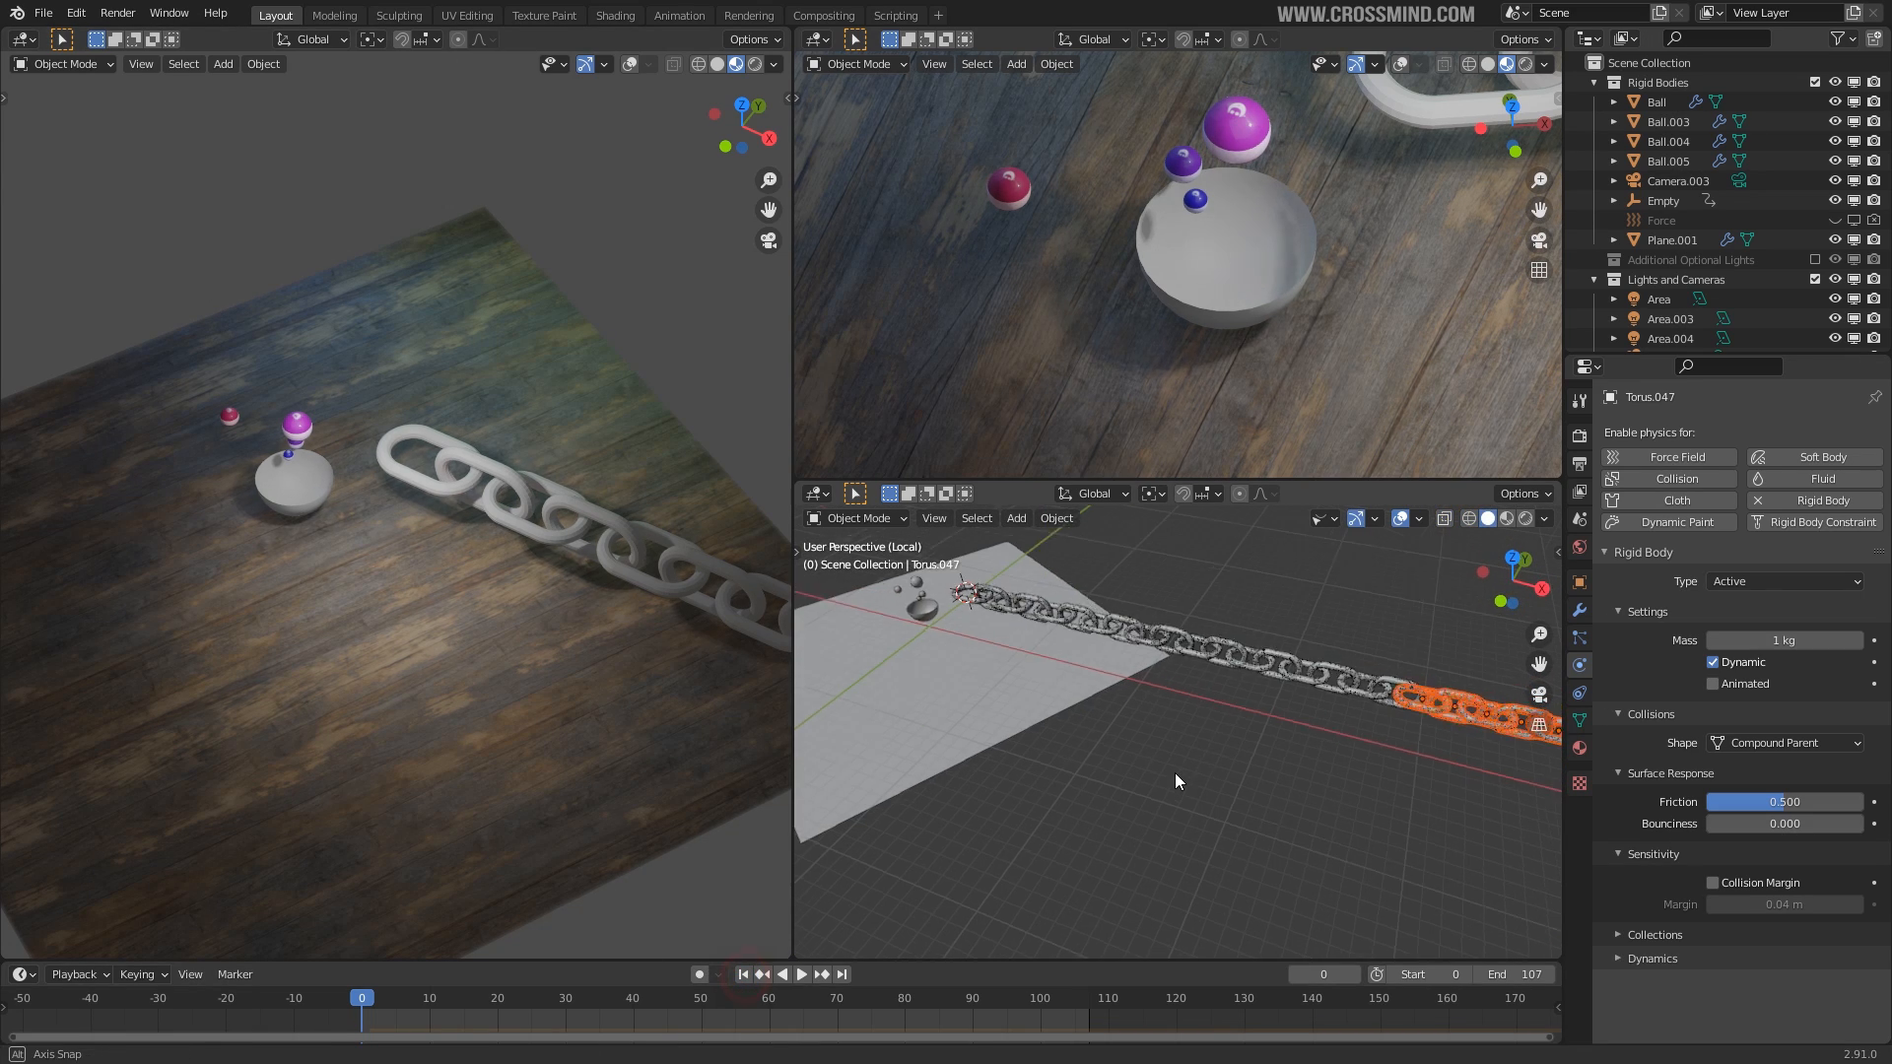
Play the simulation of the Compound Parent chain falling over the floor's edge, and restart it from the beginning.
key("space")
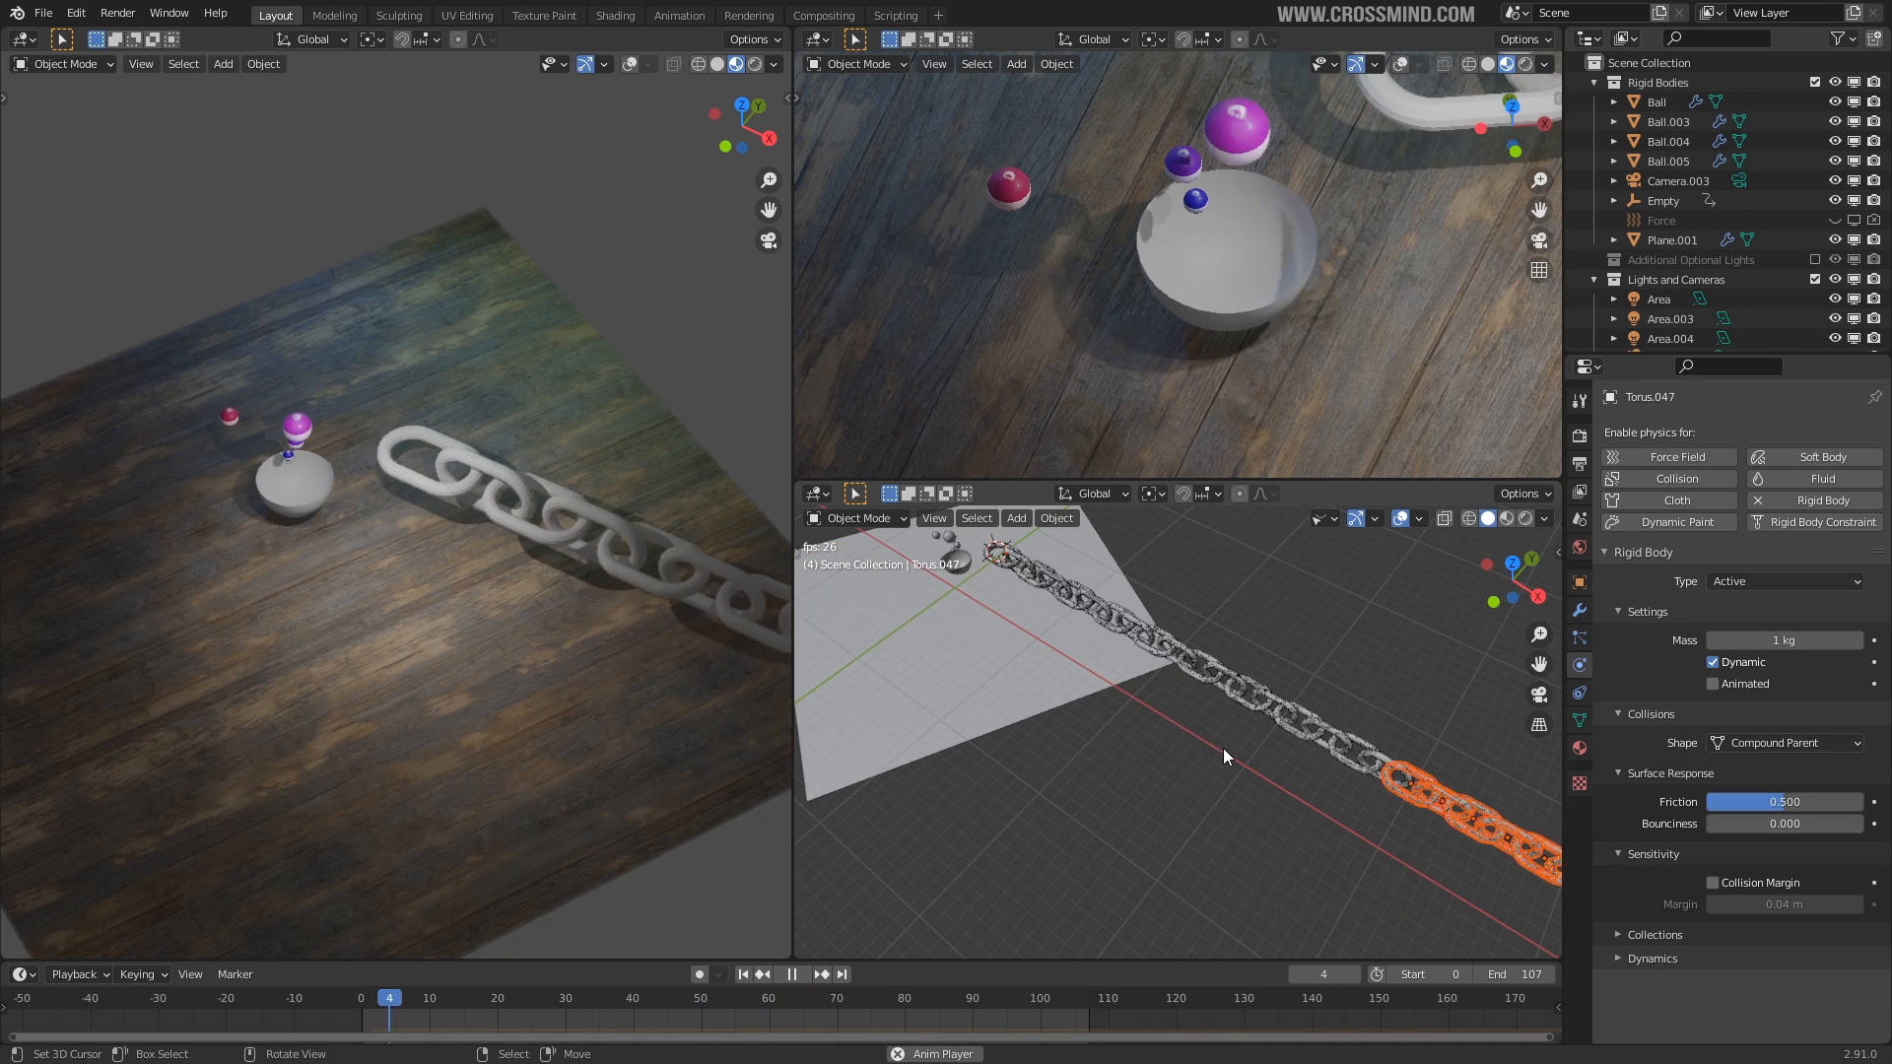
key("space")
key("space")
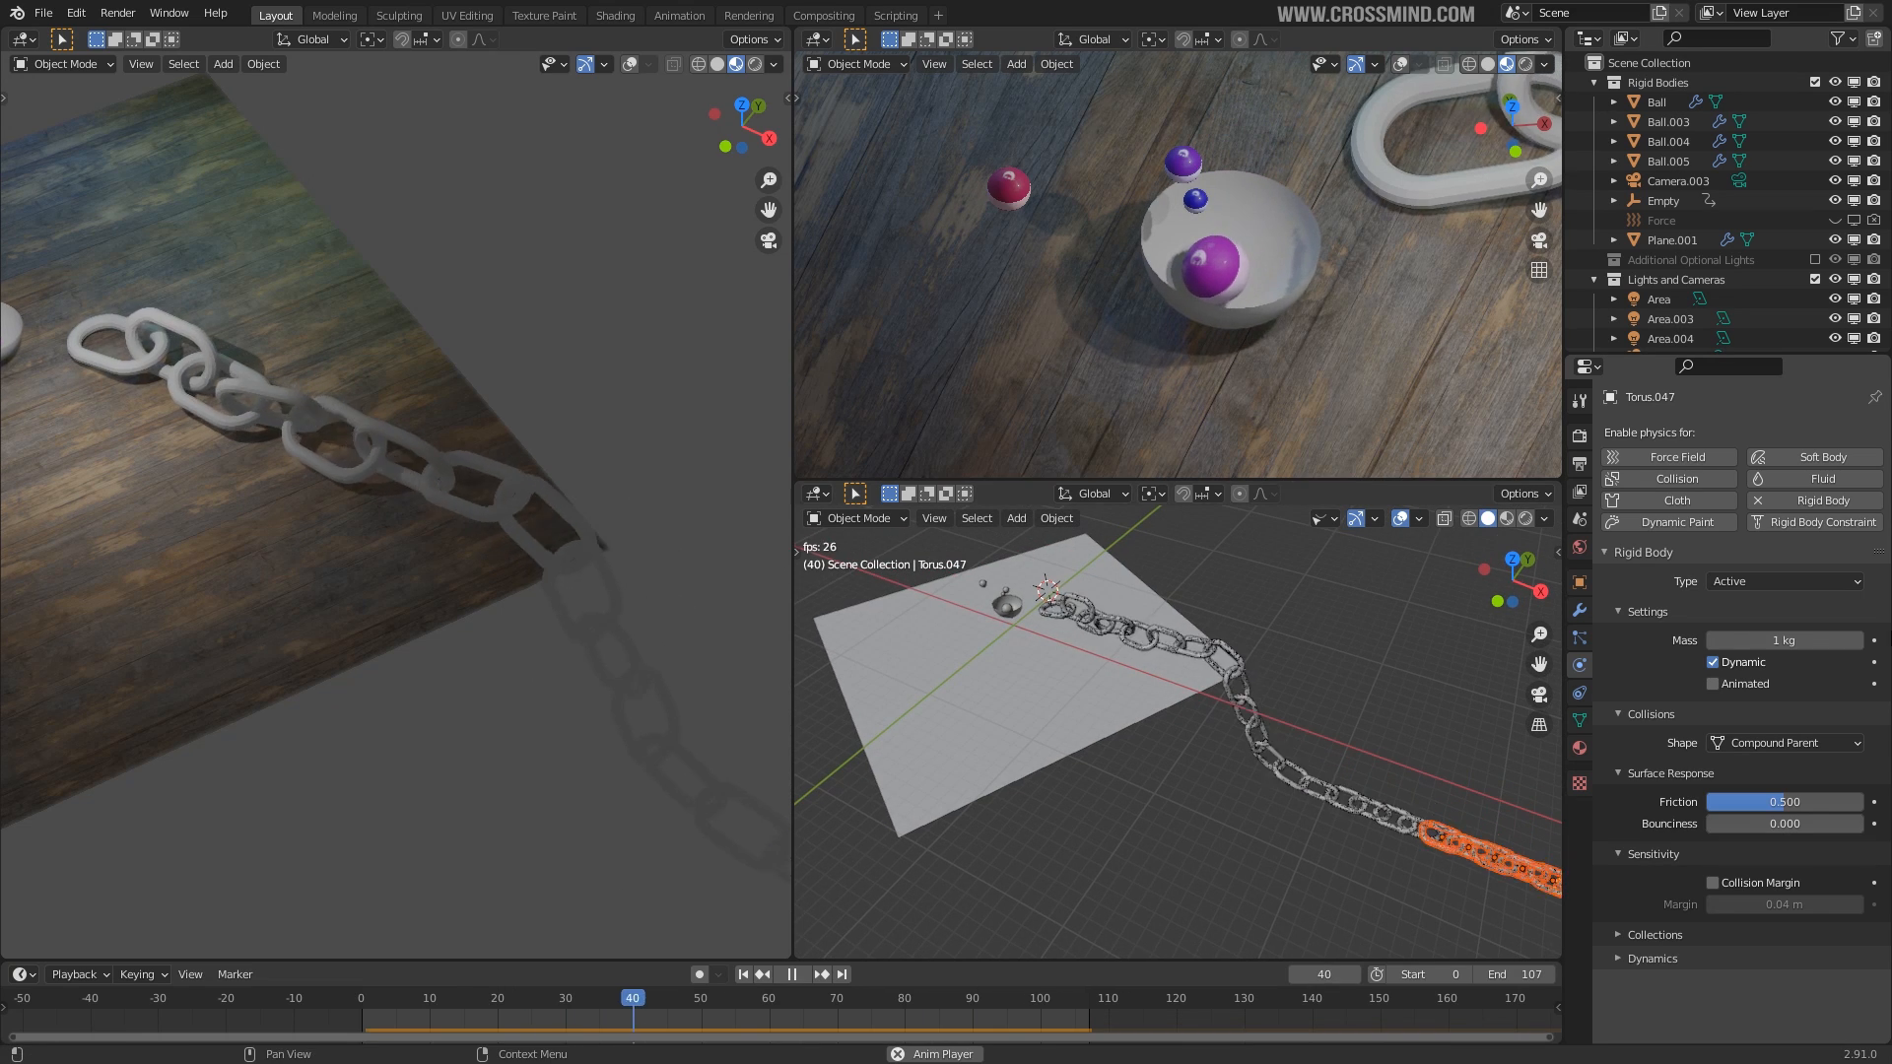
left_click(791, 975)
left_click(745, 974)
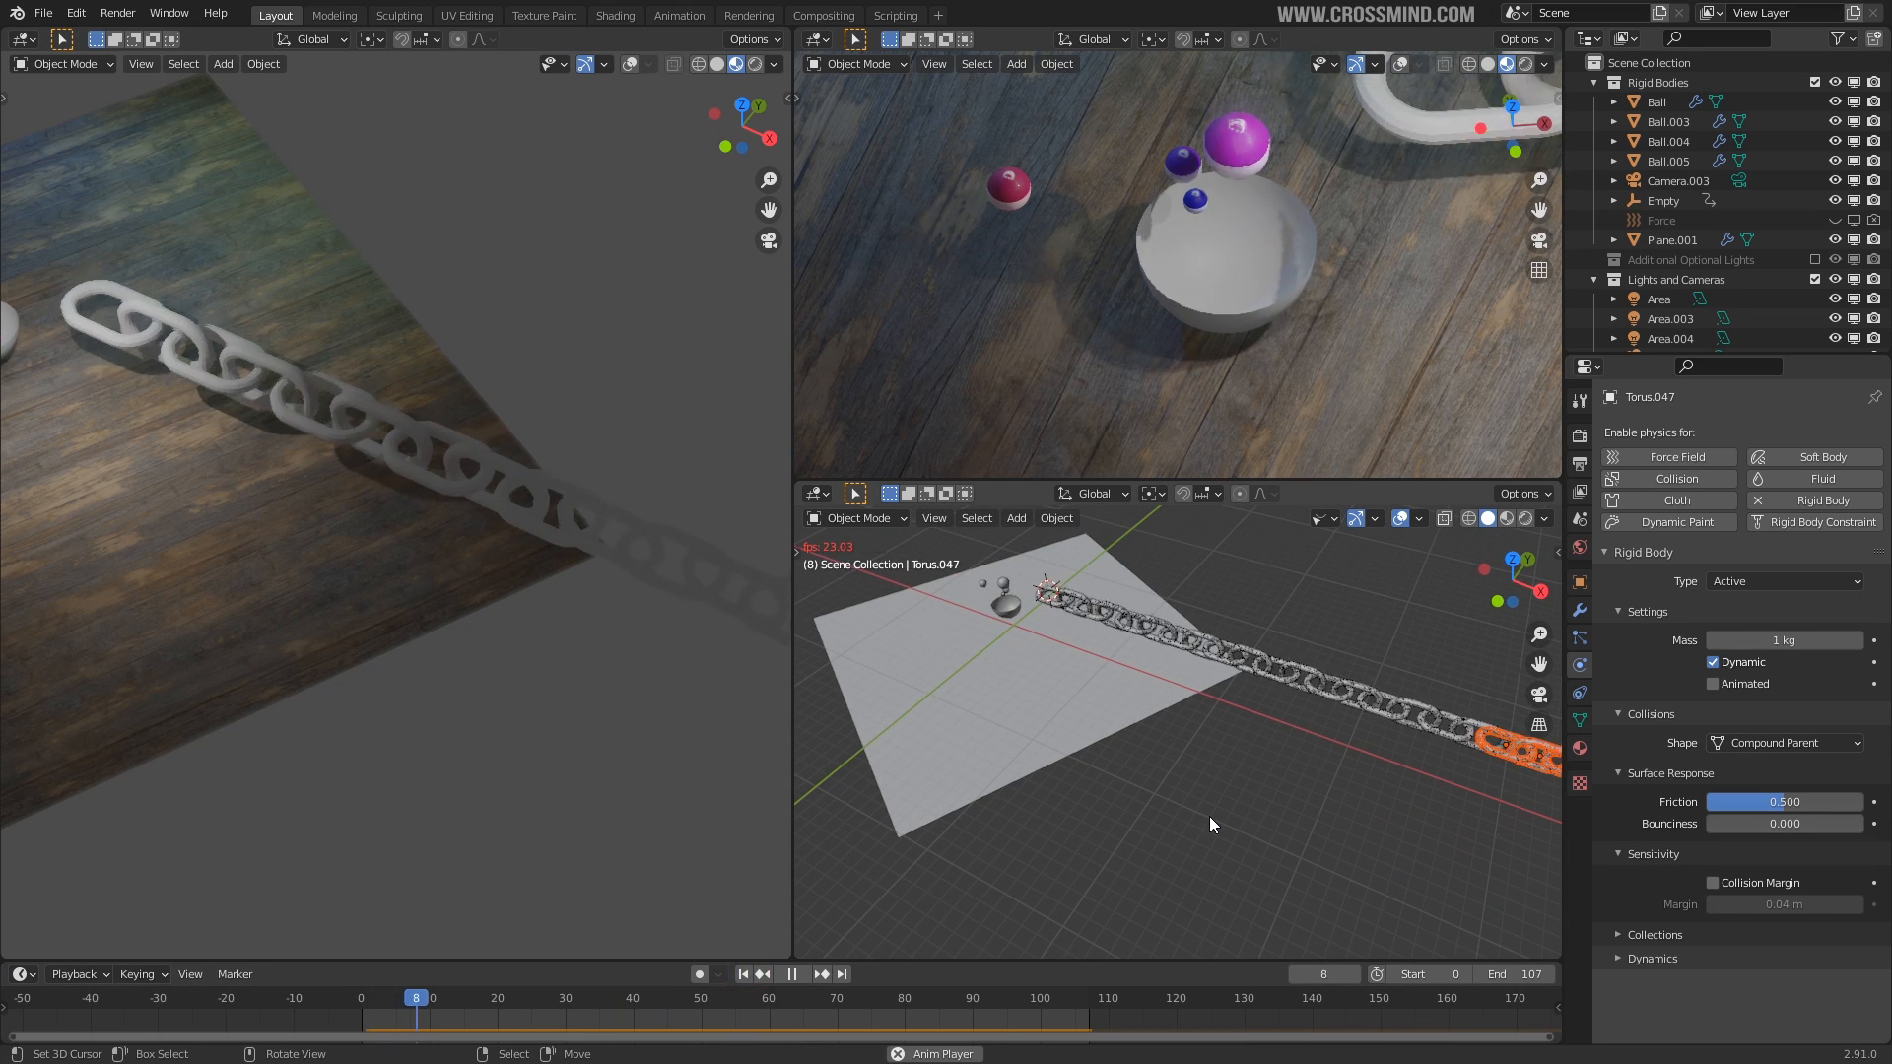
Stop the playback, view the chain from the front and check the end link's collision shape choices, keeping Compound Parent.
key("KP_1")
left_click(1824, 742)
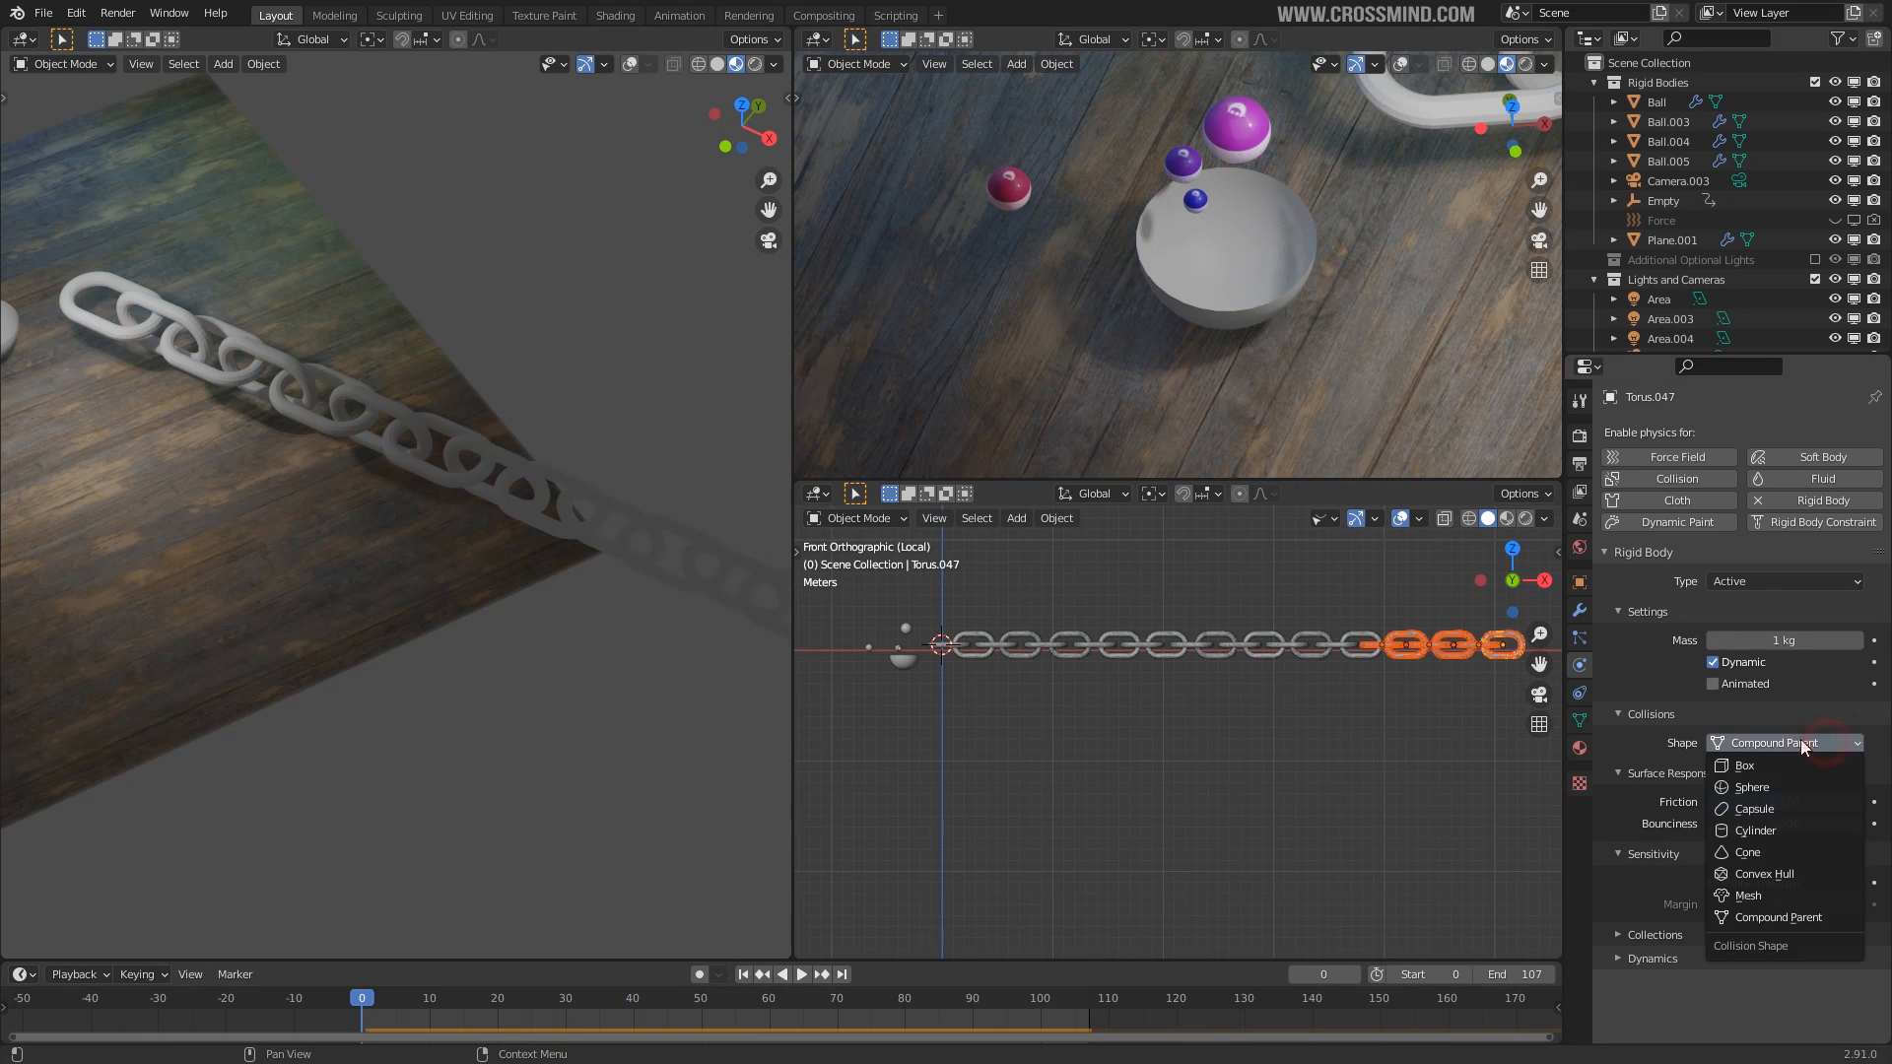
left_click(1765, 914)
Delete the entire interlocking chain with one box selection from the front view.
scroll(1250, 666, "down", 3)
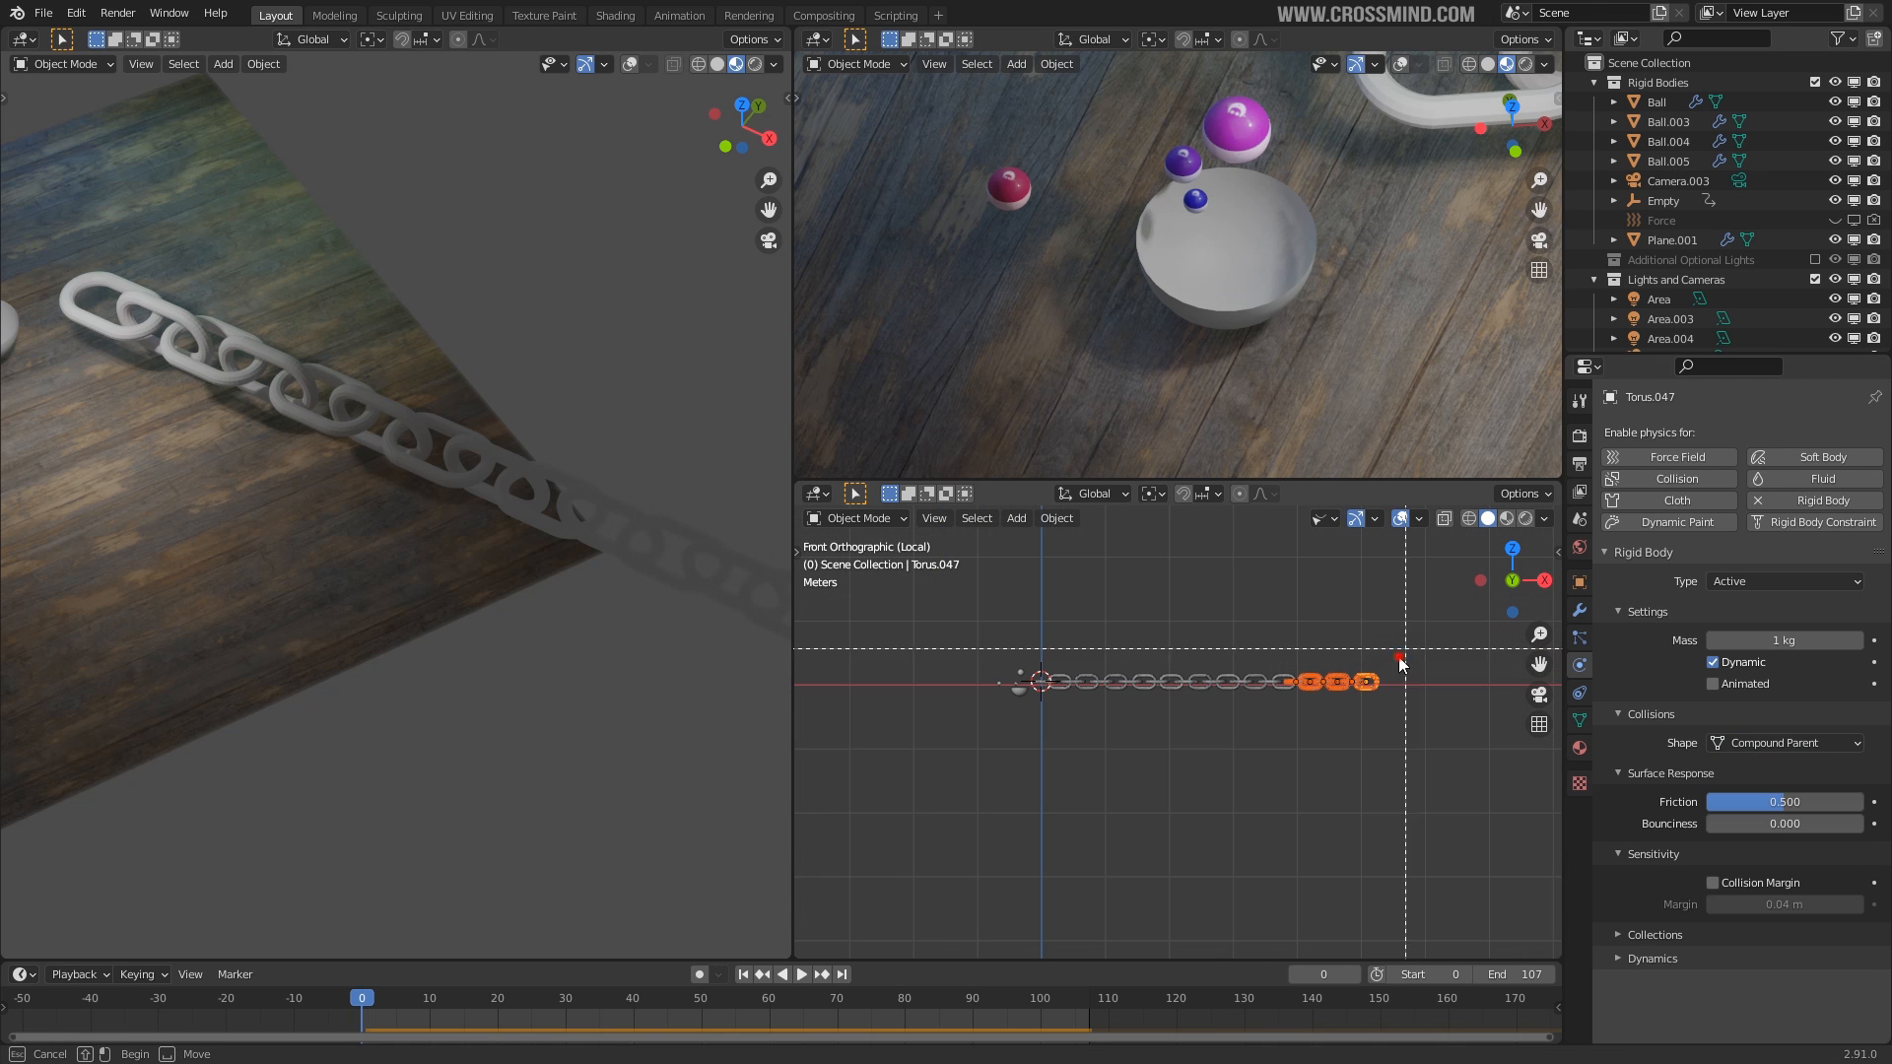
left_click_drag(1044, 690, 1052, 676)
middle_click_drag(1052, 677, 1101, 736)
key("Delete")
Play the simulation of the large ball dropping onto the floor plane and inspect it in perspective.
middle_click_drag(1100, 736, 1245, 754, "shift")
scroll(1182, 729, "up", 2)
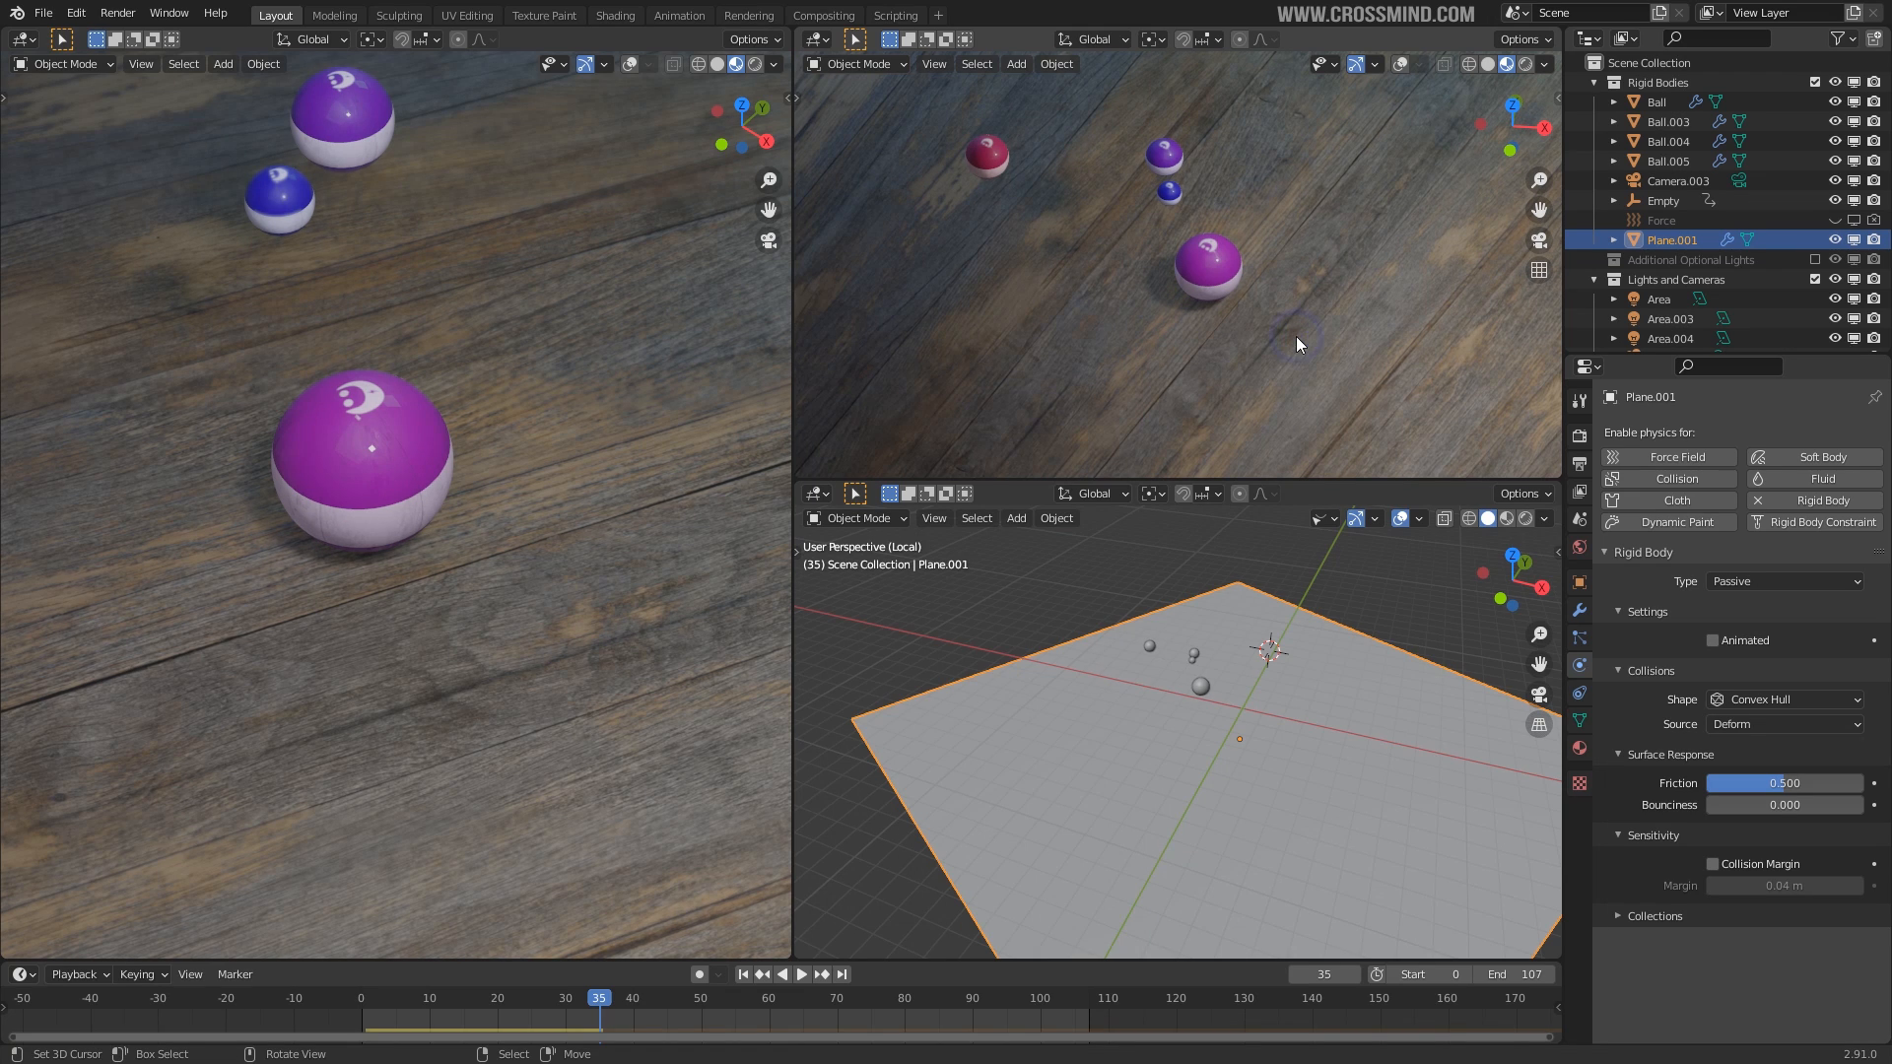
middle_click_drag(1271, 754, 1230, 704, "shift")
scroll(1244, 728, "up", 2)
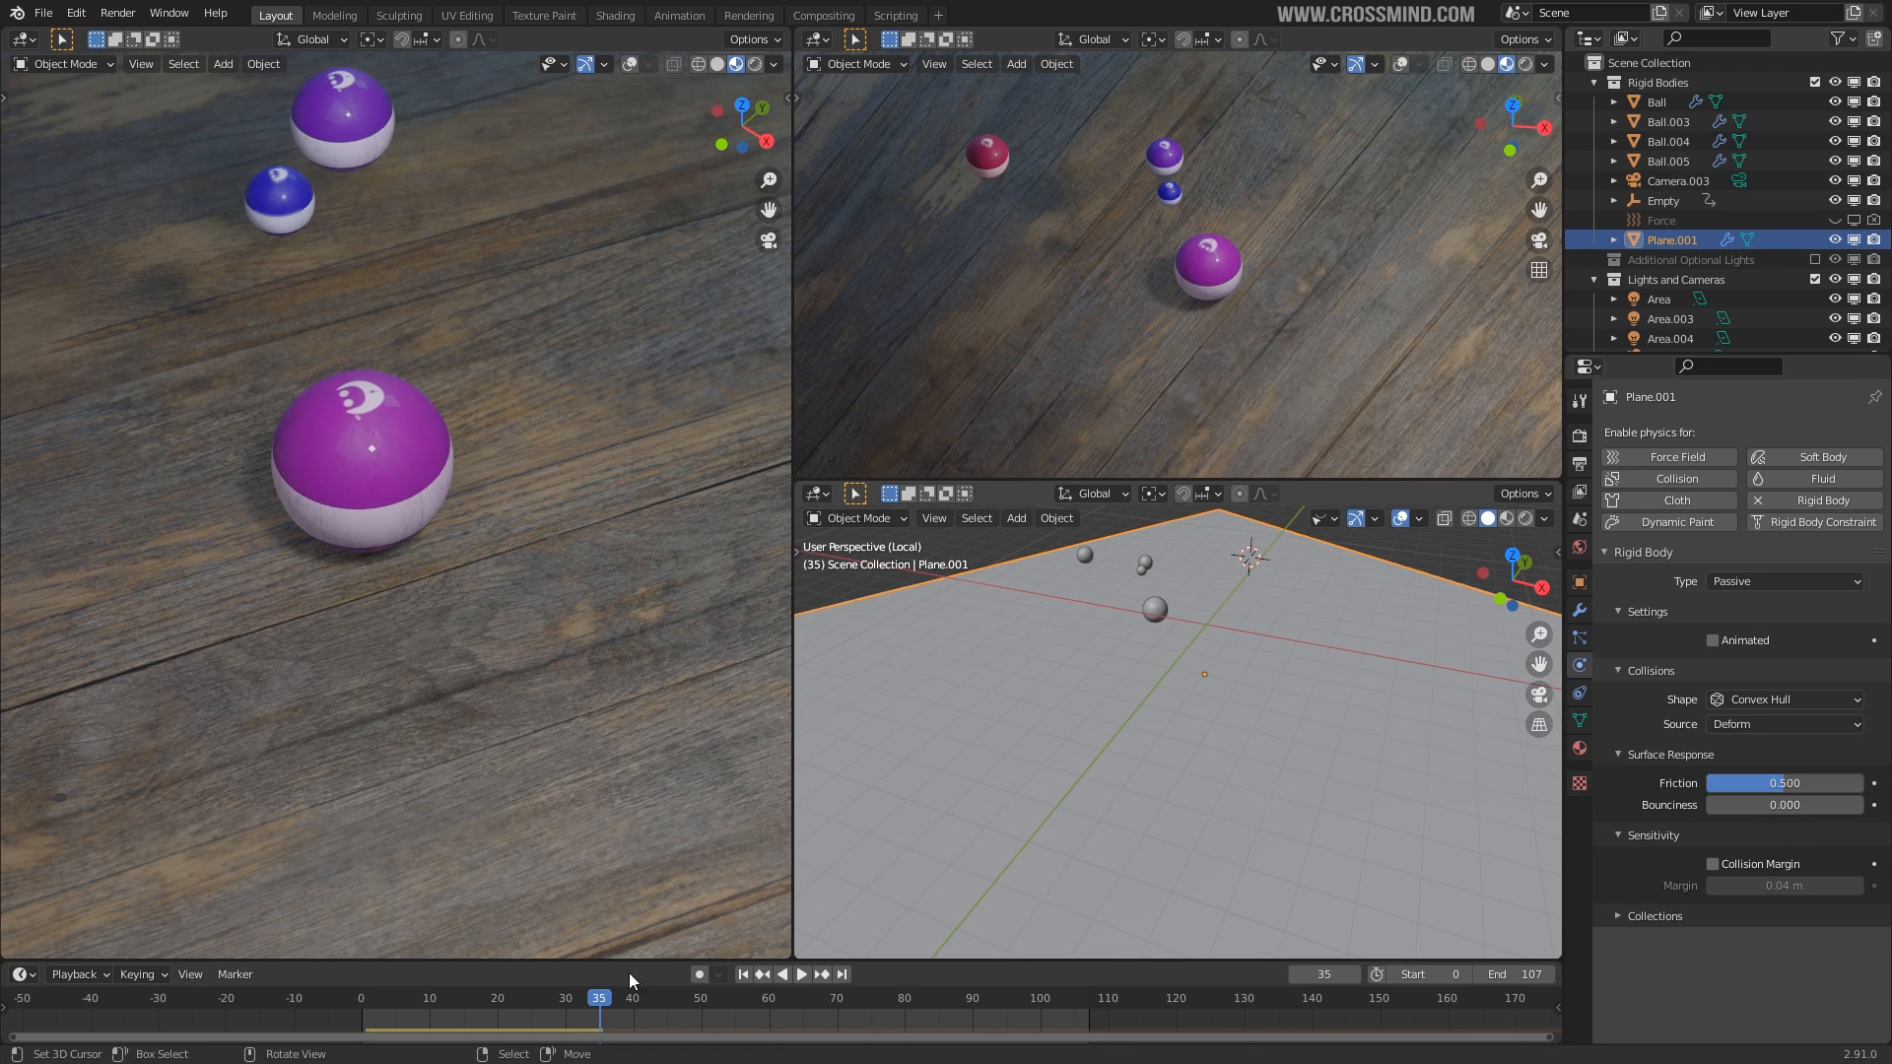
left_click(802, 974)
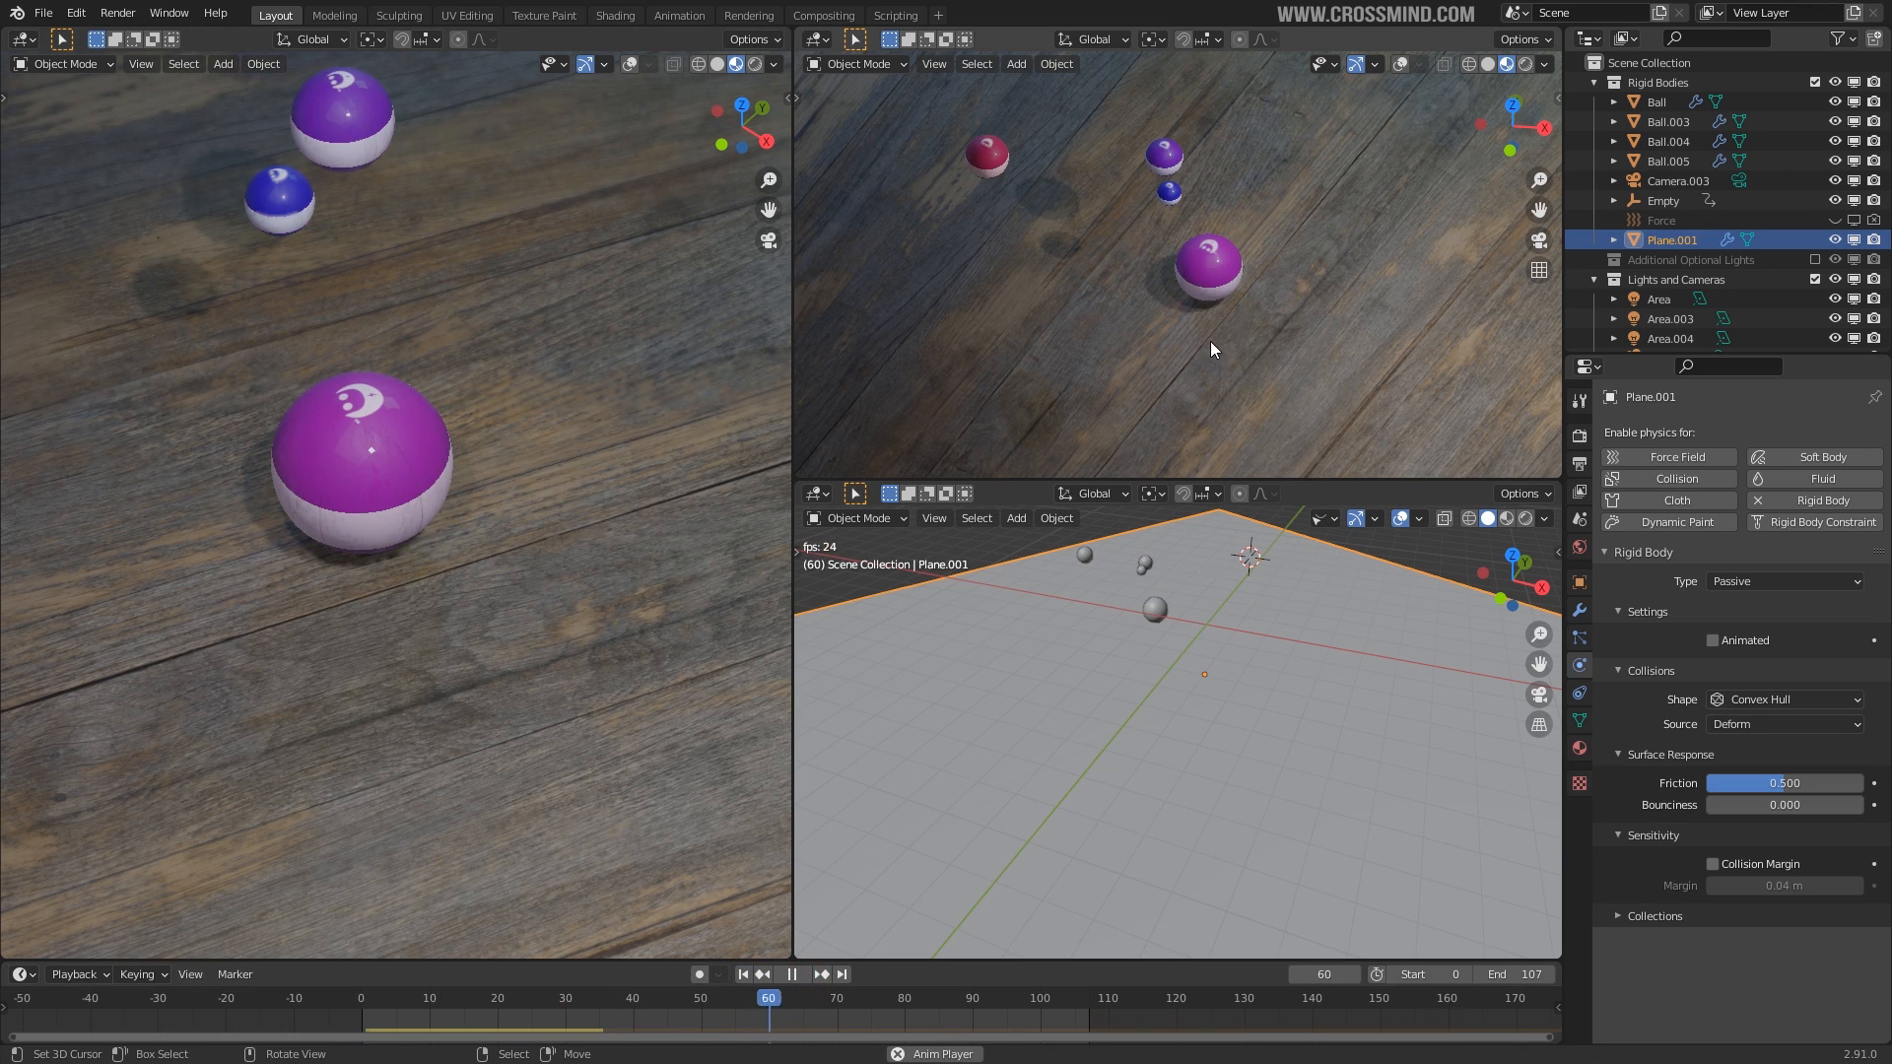
middle_click_drag(1232, 603, 1220, 675)
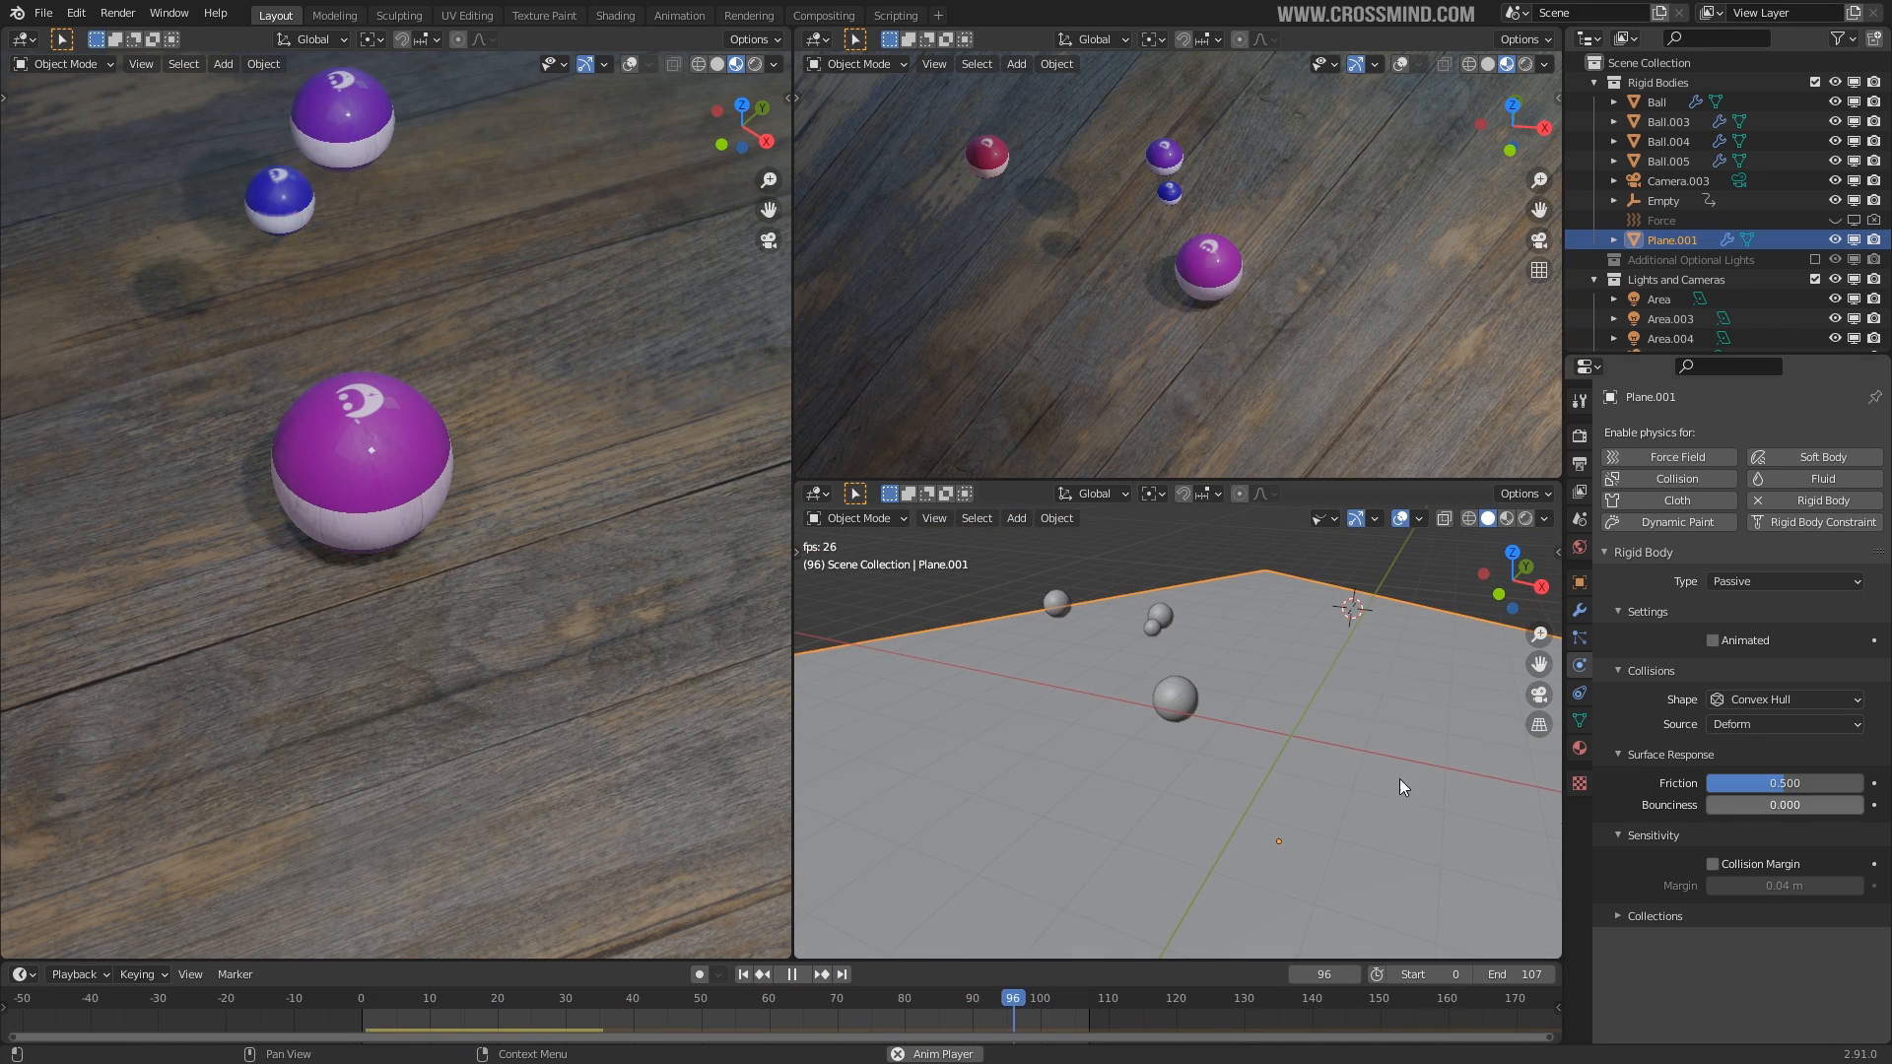
Set the large ball's bounciness to 1 and restart the simulation from the first frame.
left_click(1174, 698)
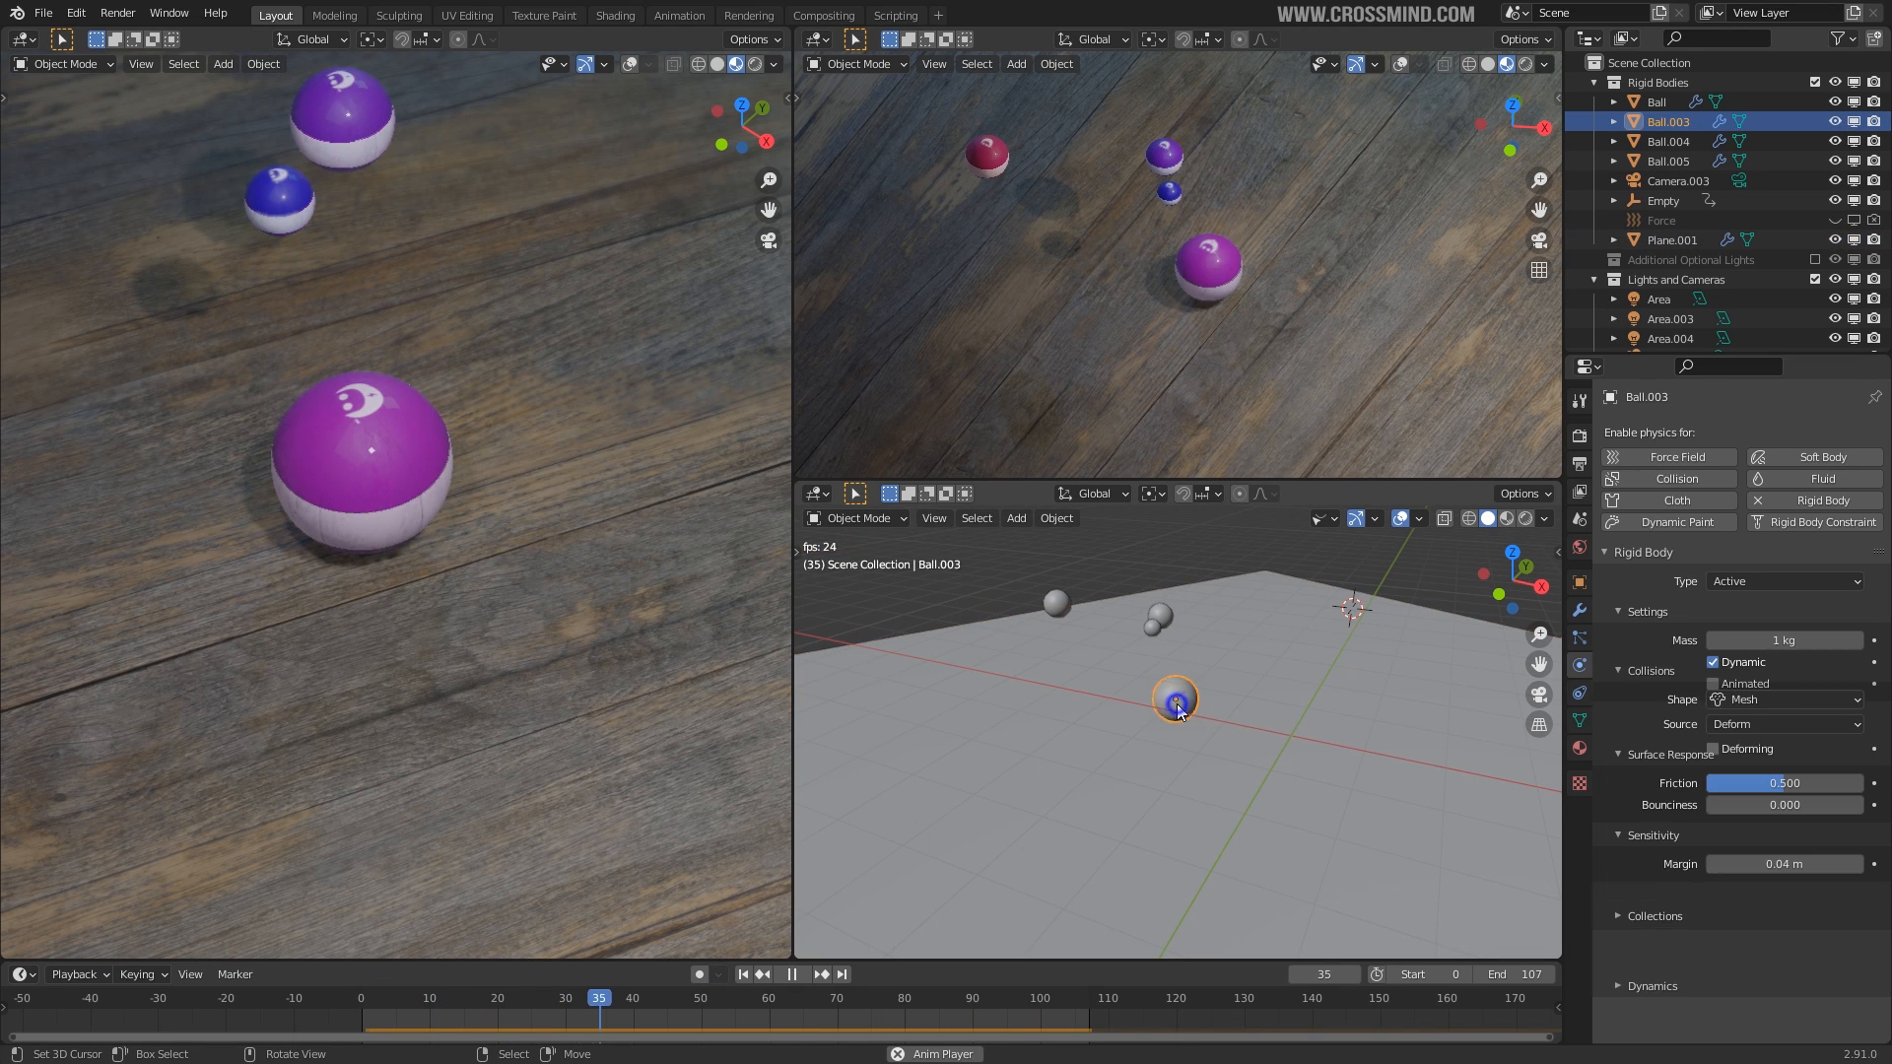
left_click_drag(1844, 873, 1865, 873)
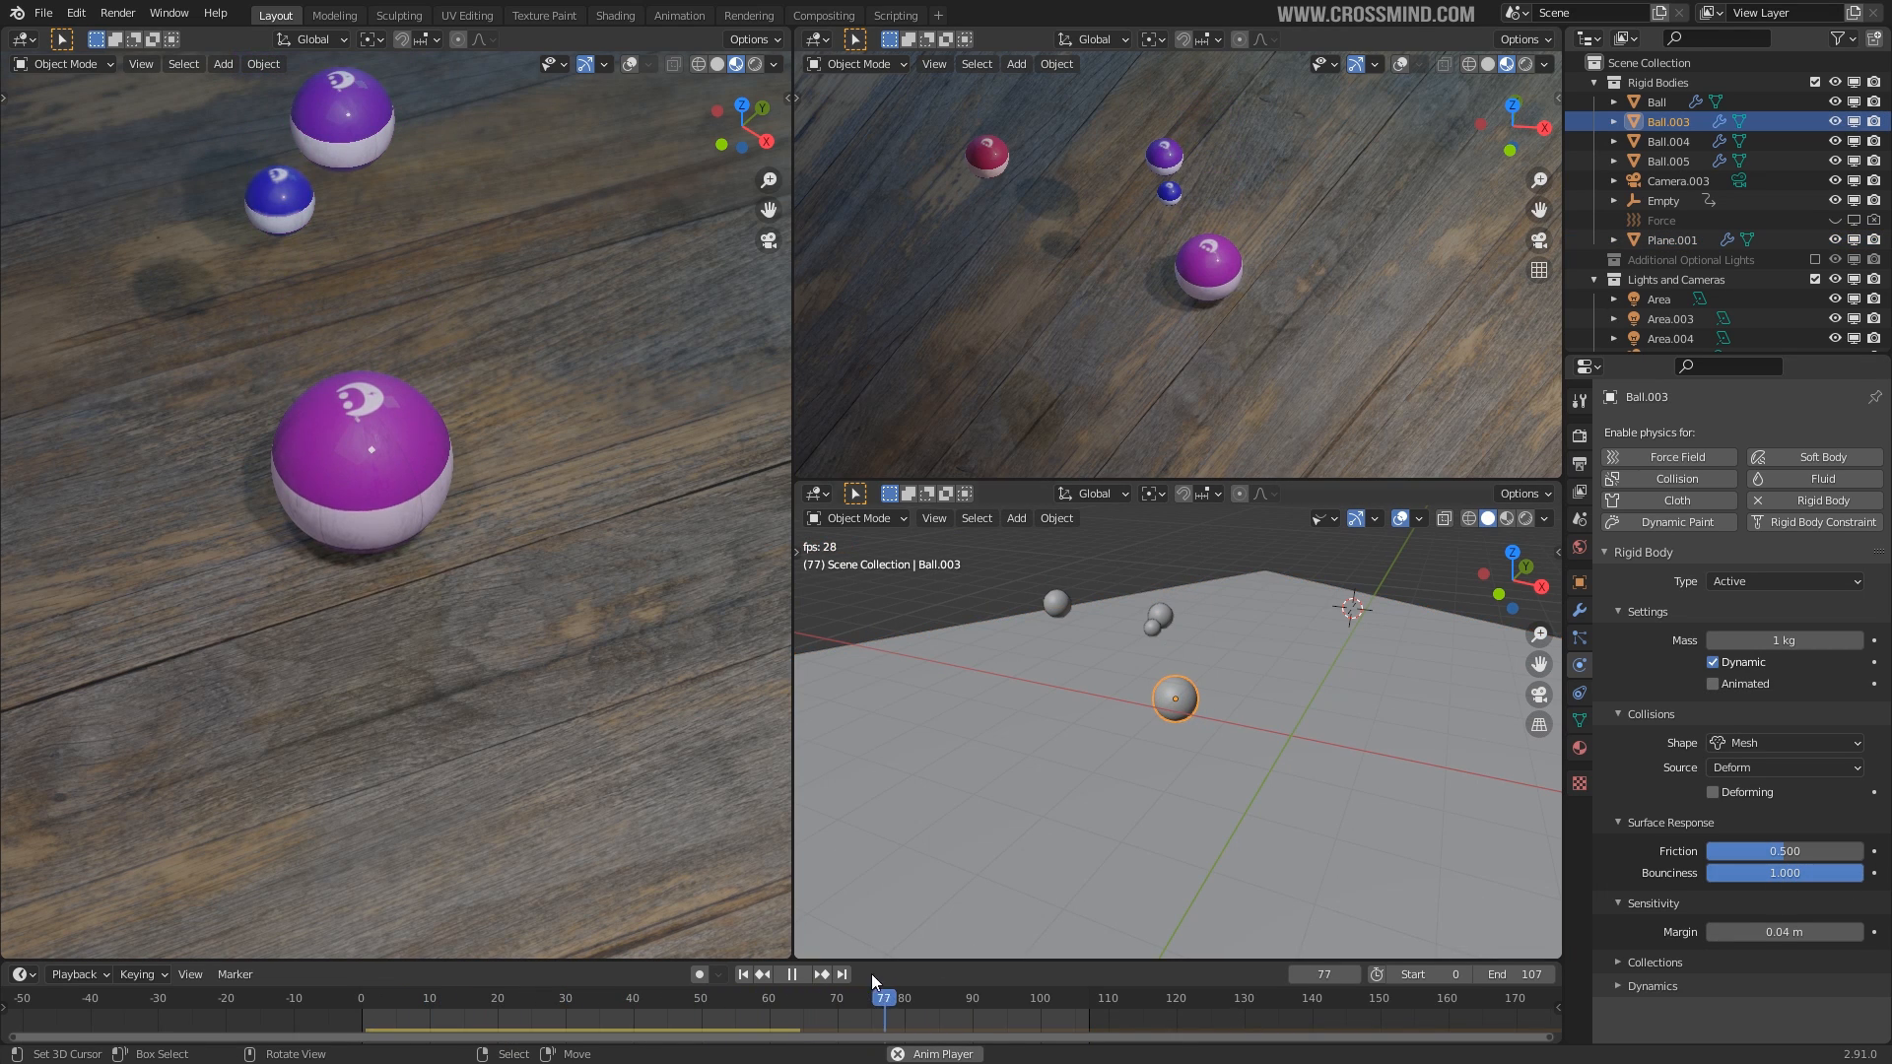
left_click(745, 975)
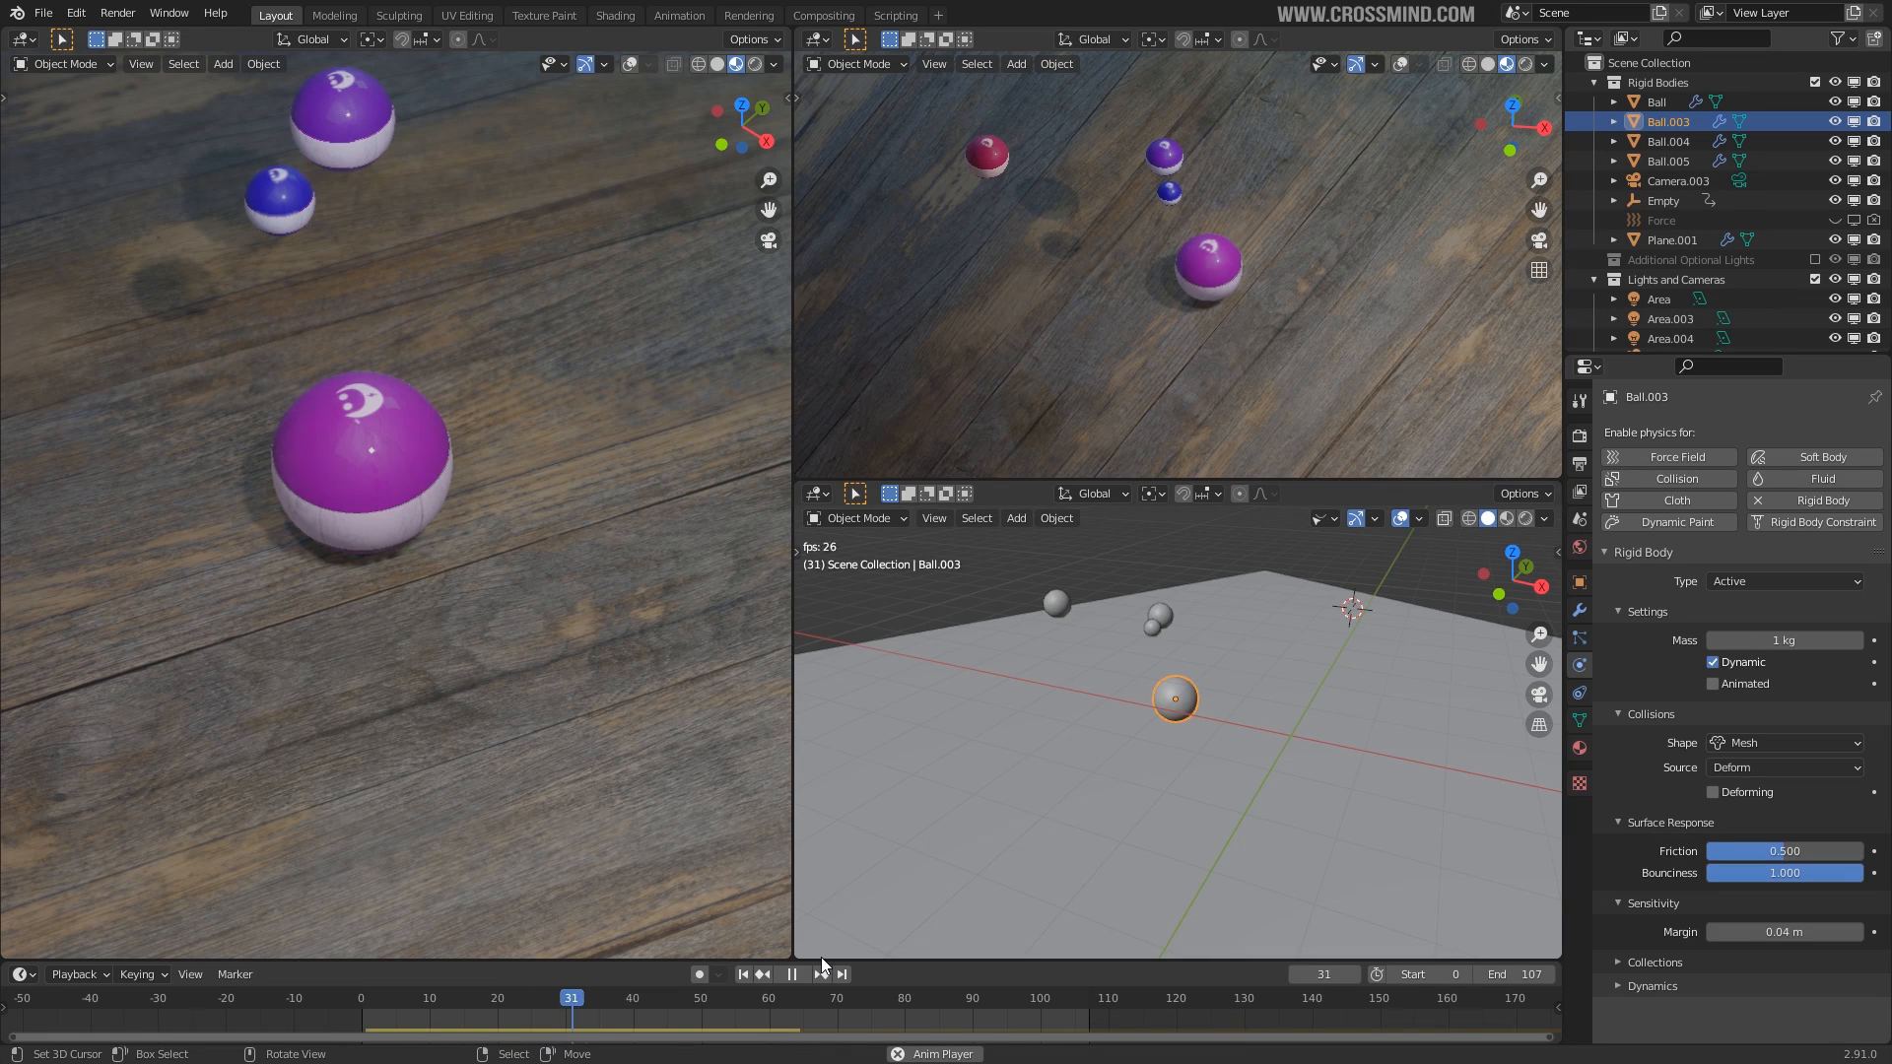
Set the floor plane's bounciness to 1 and replay the large ball's bounce from the start.
middle_click_drag(1174, 743, 1279, 729)
middle_click_drag(1369, 689, 1298, 714)
right_click(1288, 667)
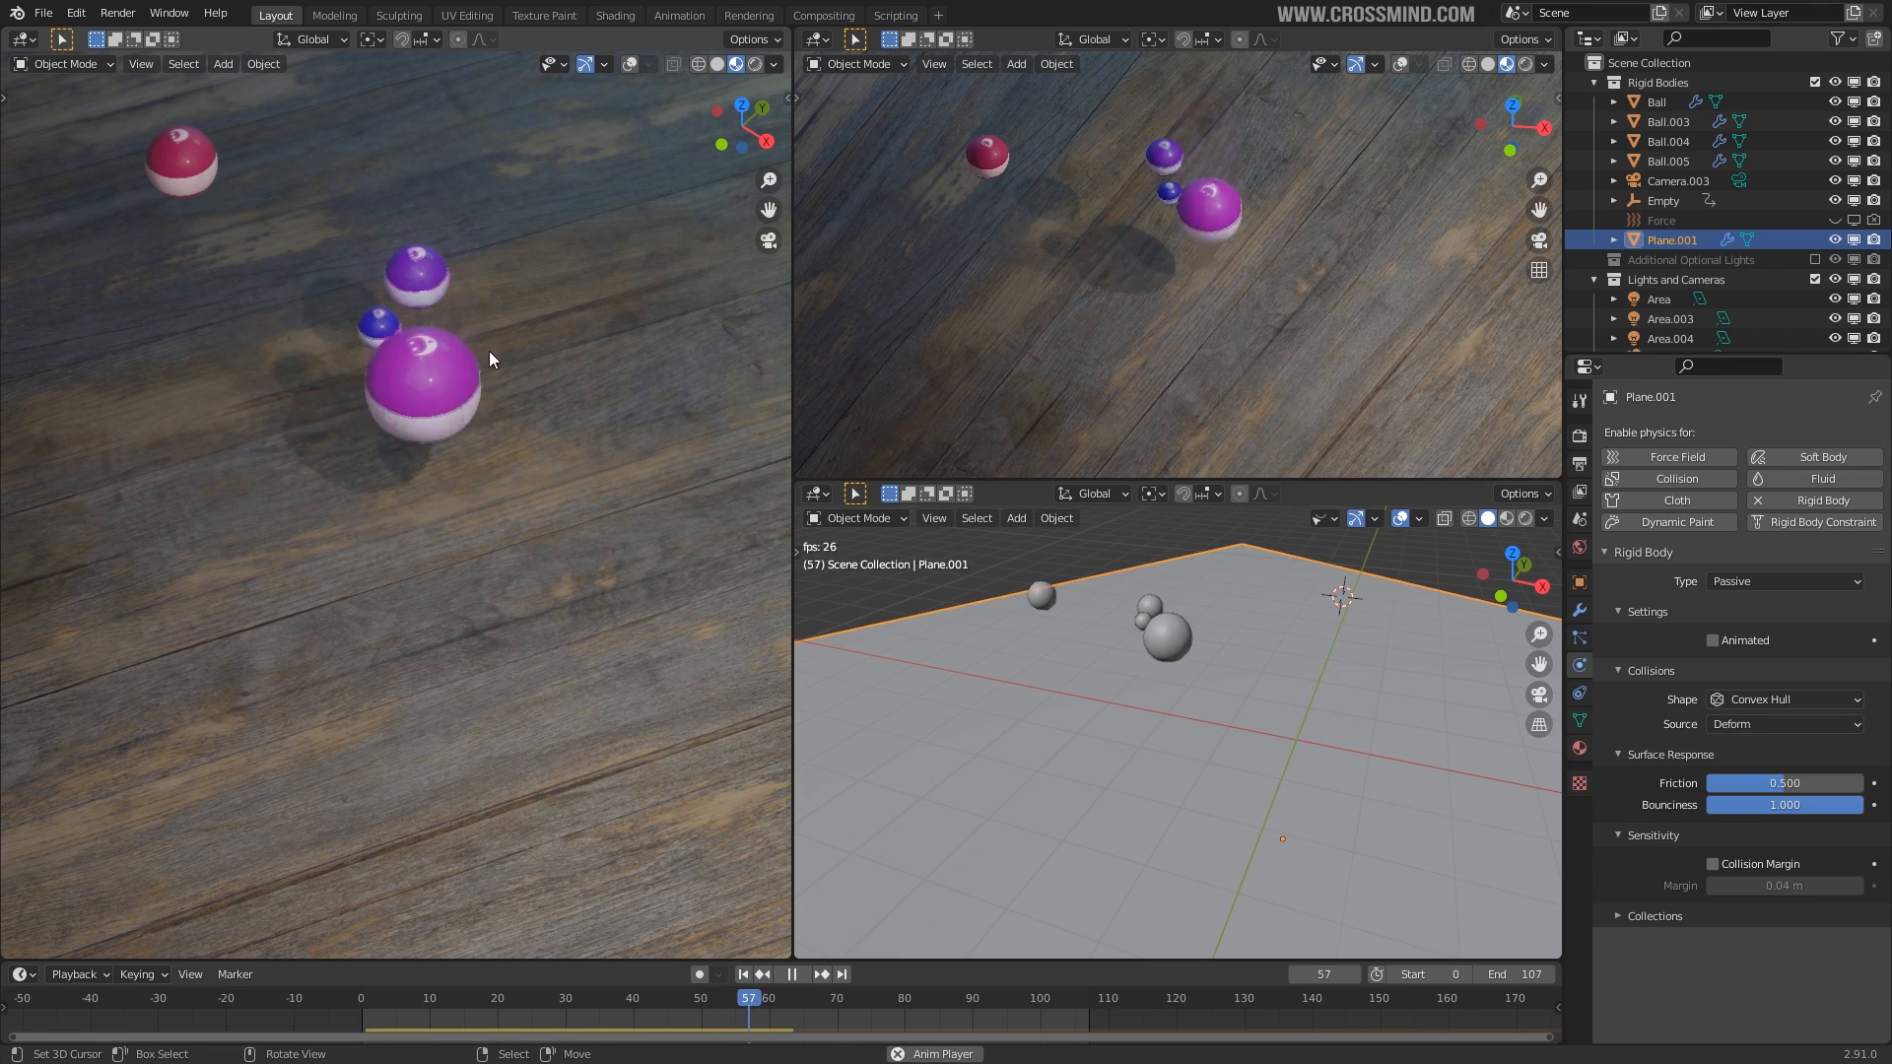
left_click(747, 978)
key("space")
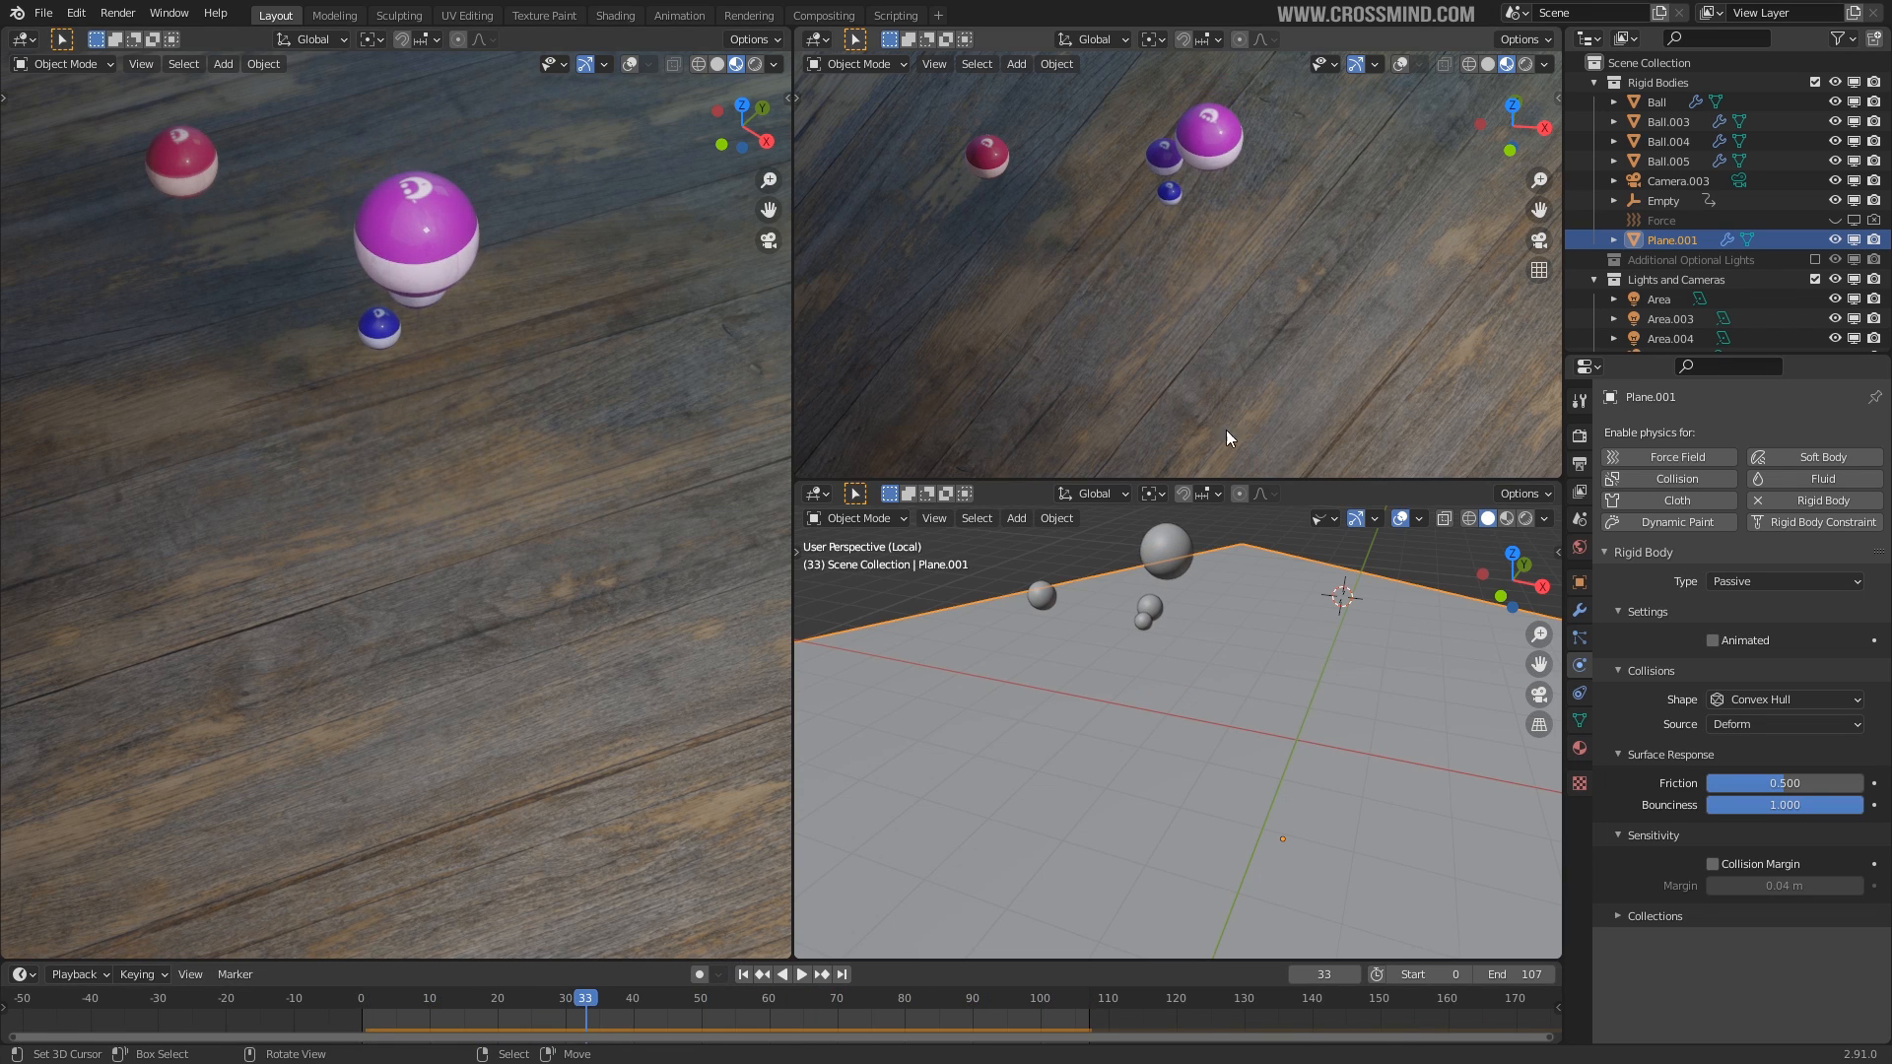
Change the floor plane's collision shape to Mesh, matching the large ball, and replay the simulation.
left_click(1795, 702)
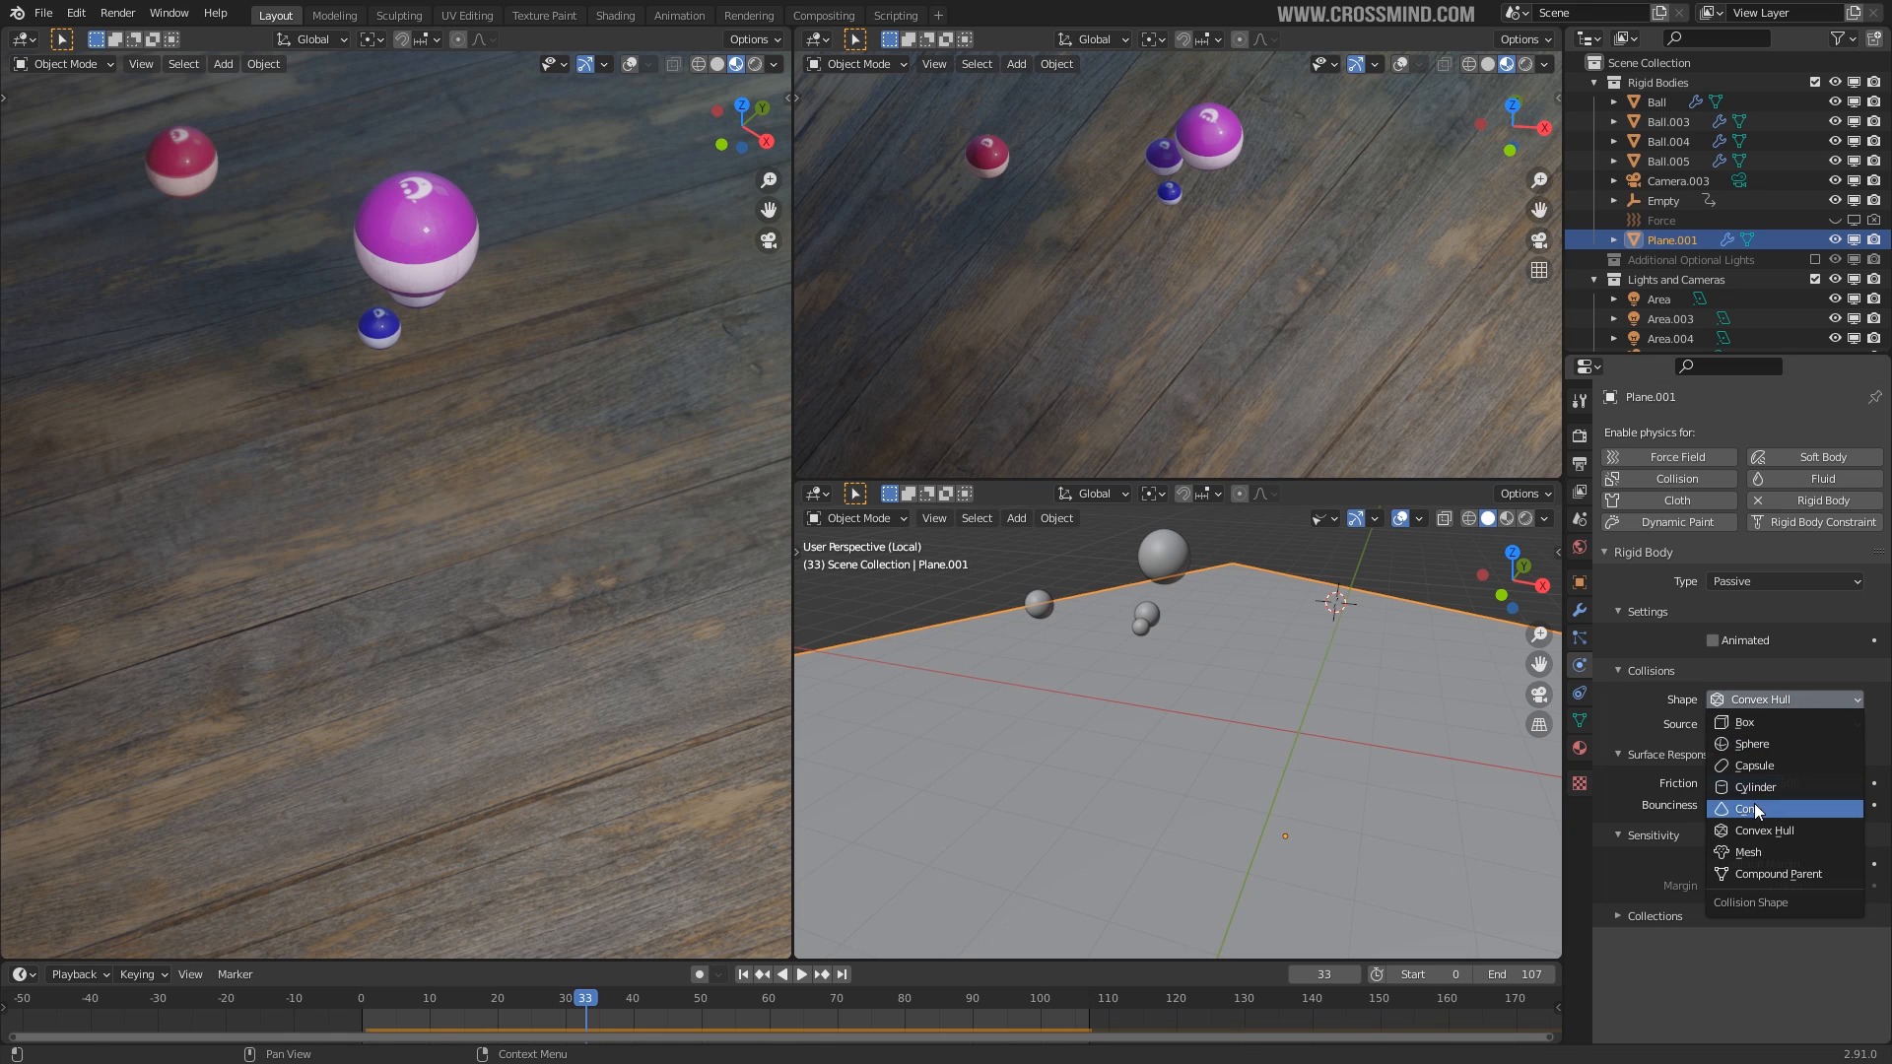
left_click(1748, 852)
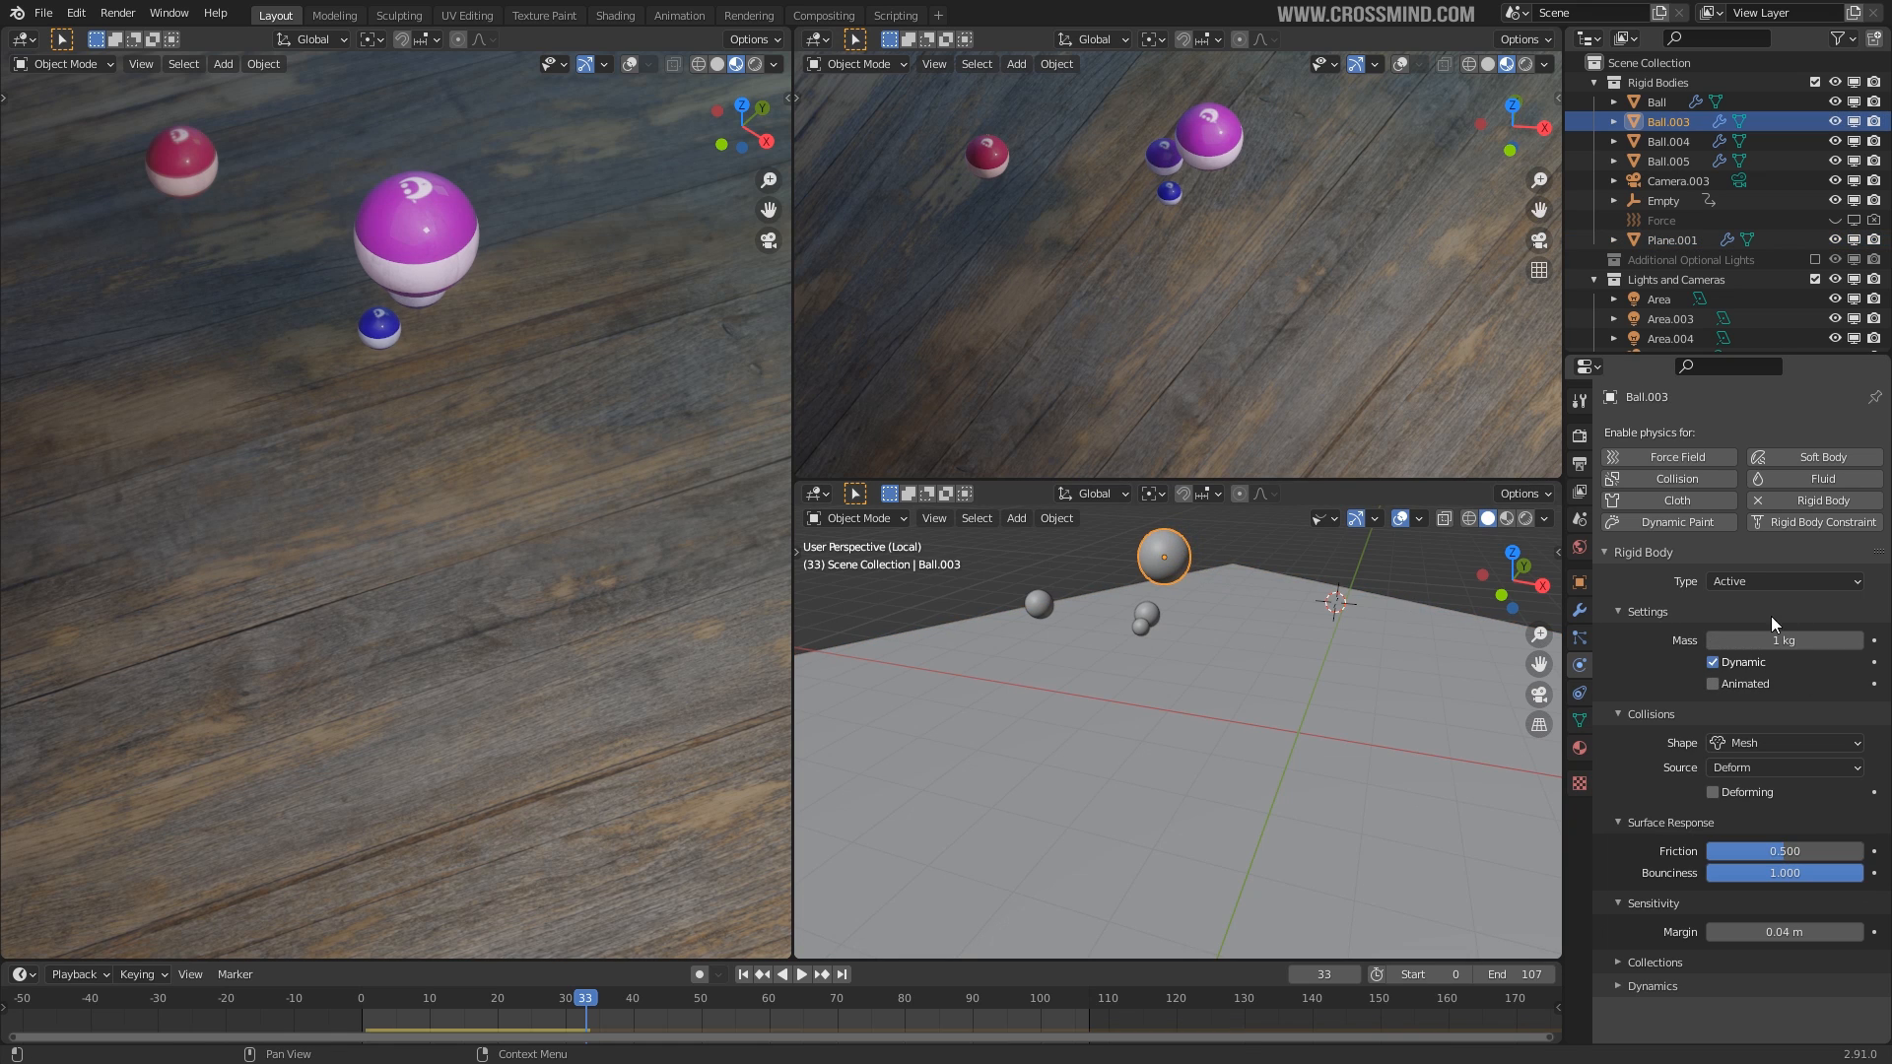
left_click(1778, 745)
key("space")
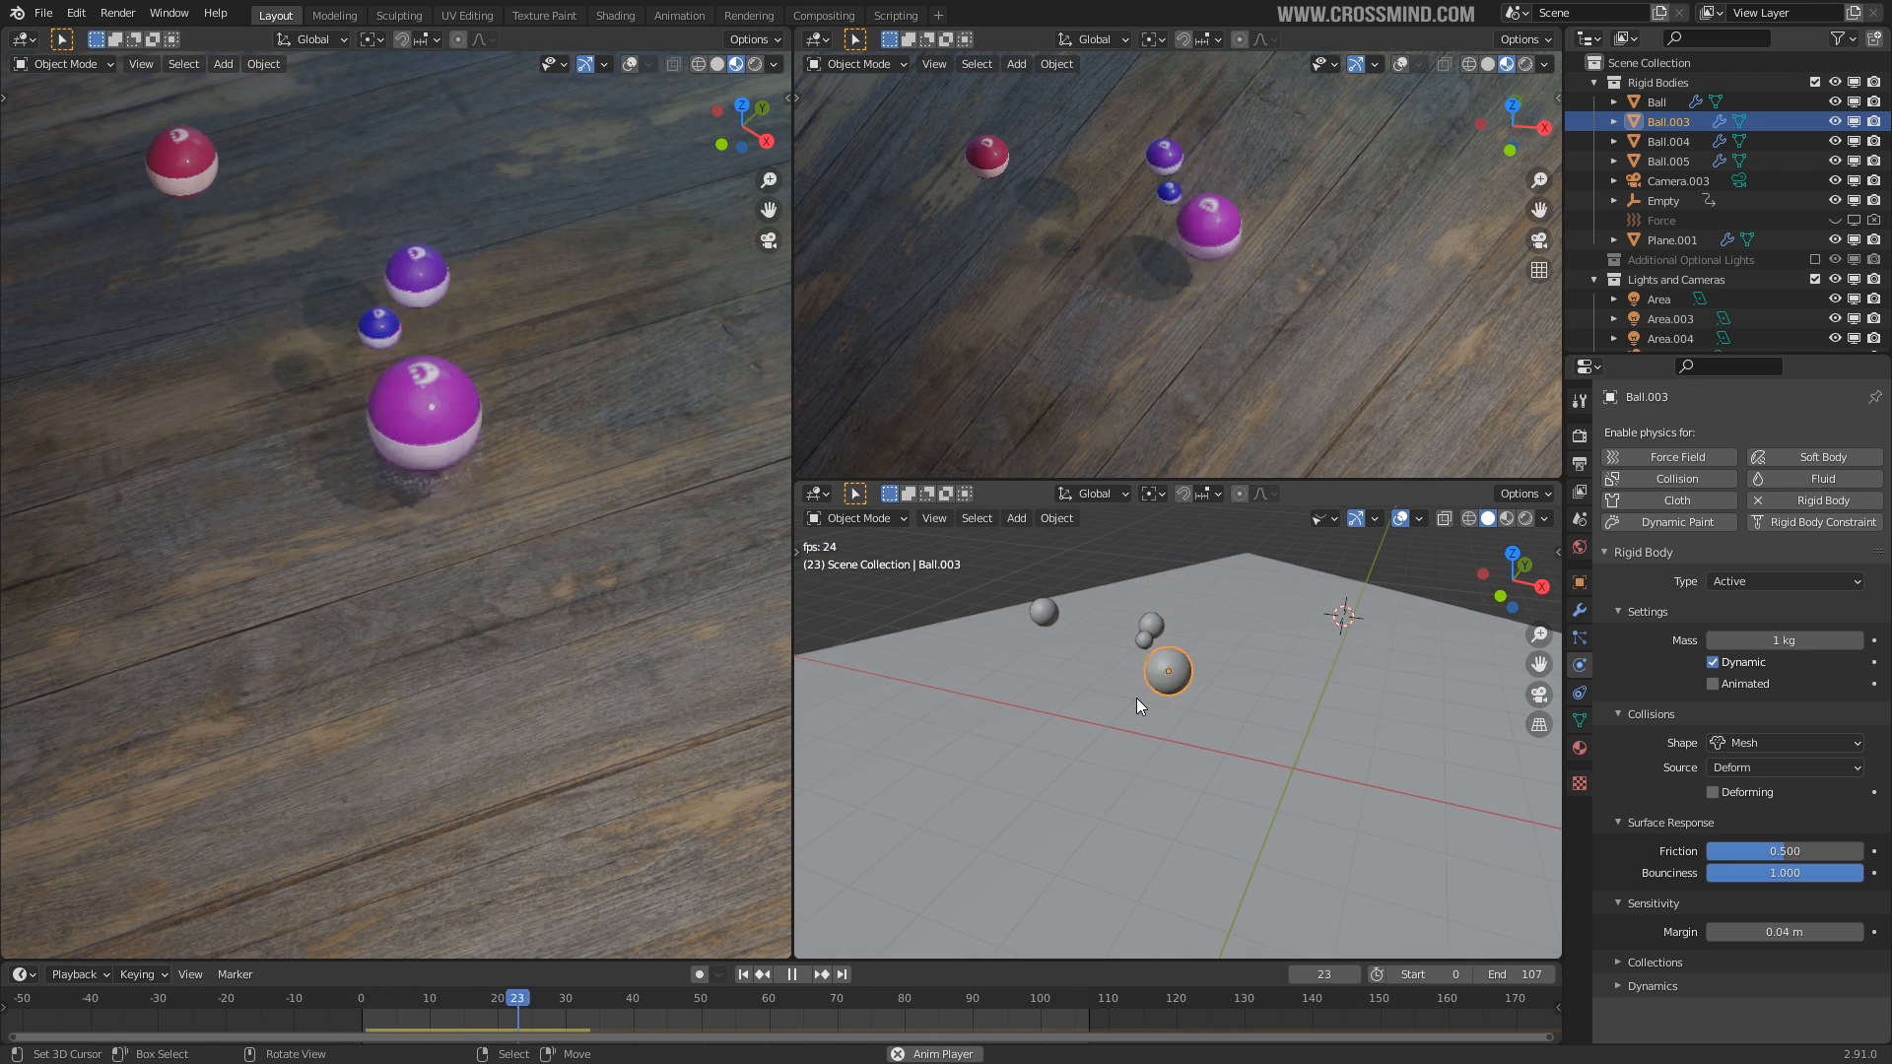
Set the floor plane's bounciness to 0.5 and stop the playback.
left_click(1364, 811)
left_click(1781, 835)
type(".5")
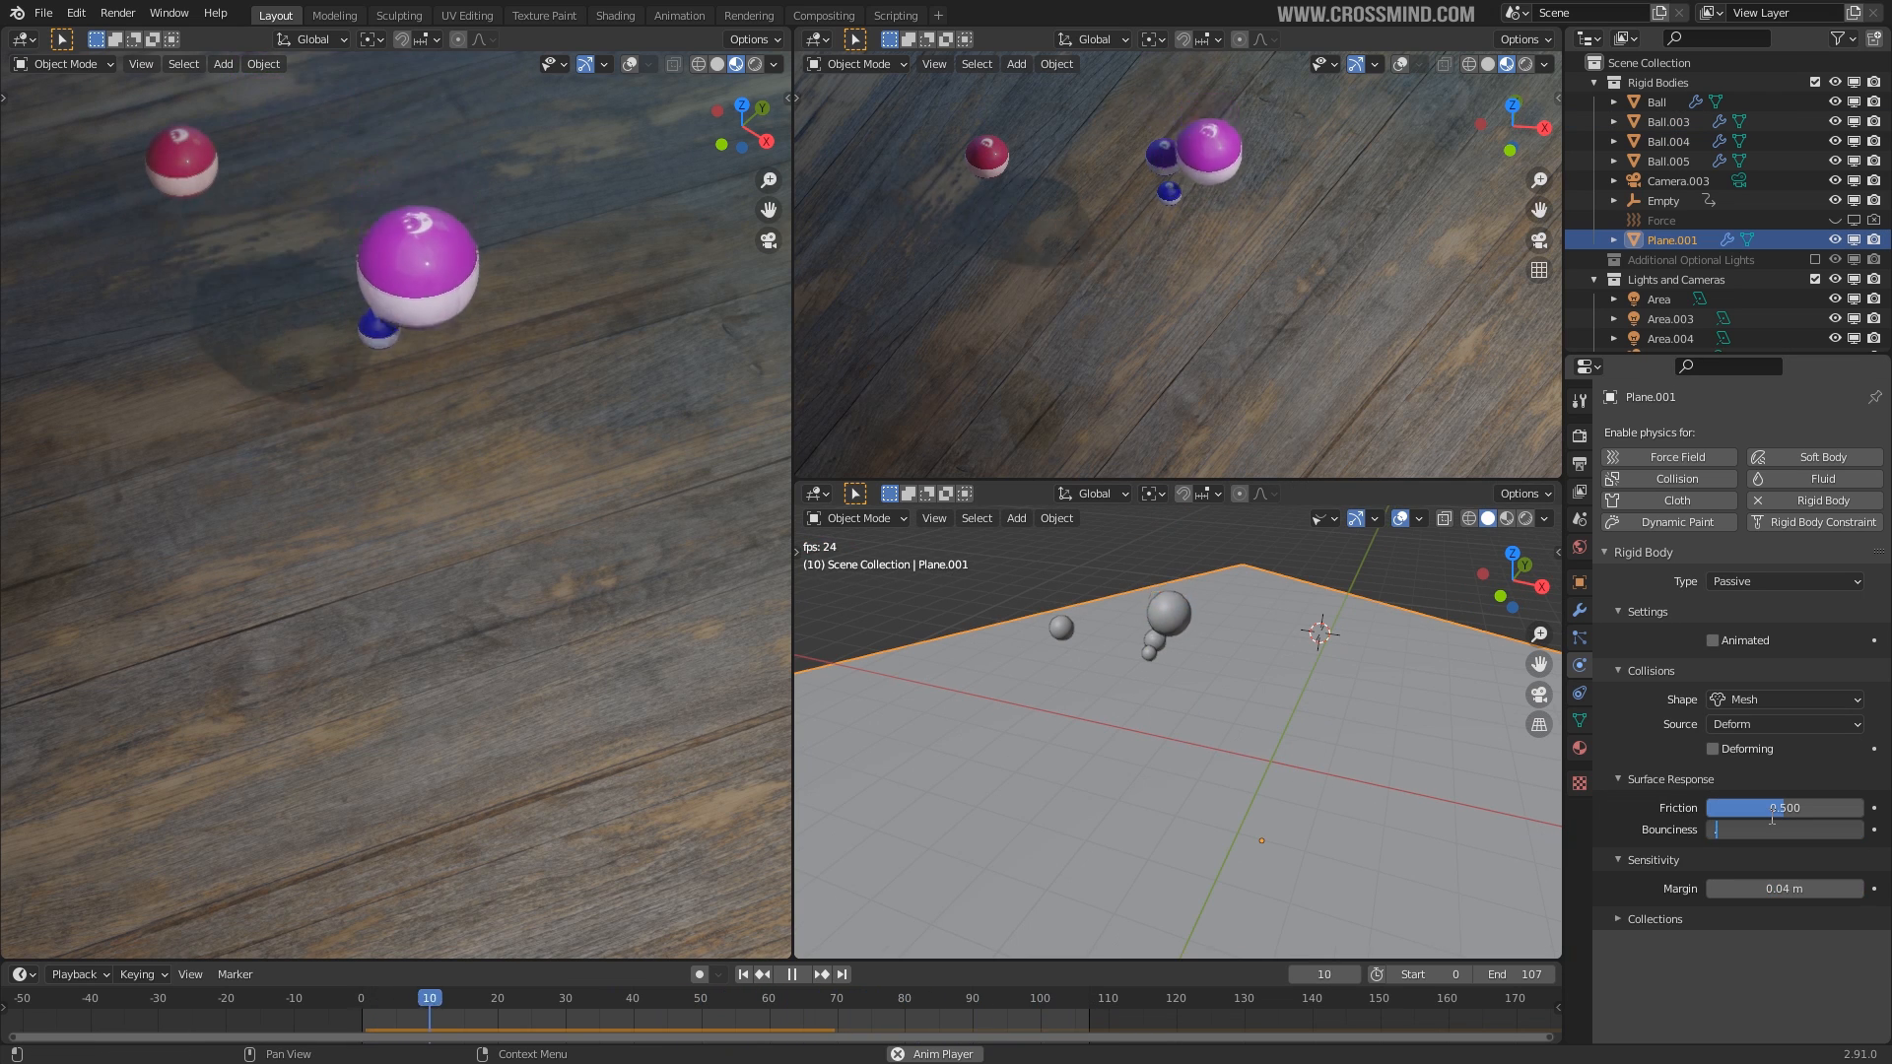
key("Return")
key("space")
Set the large ball's bounciness to 0.5 and replay the drop from the first frame.
left_click(1141, 718)
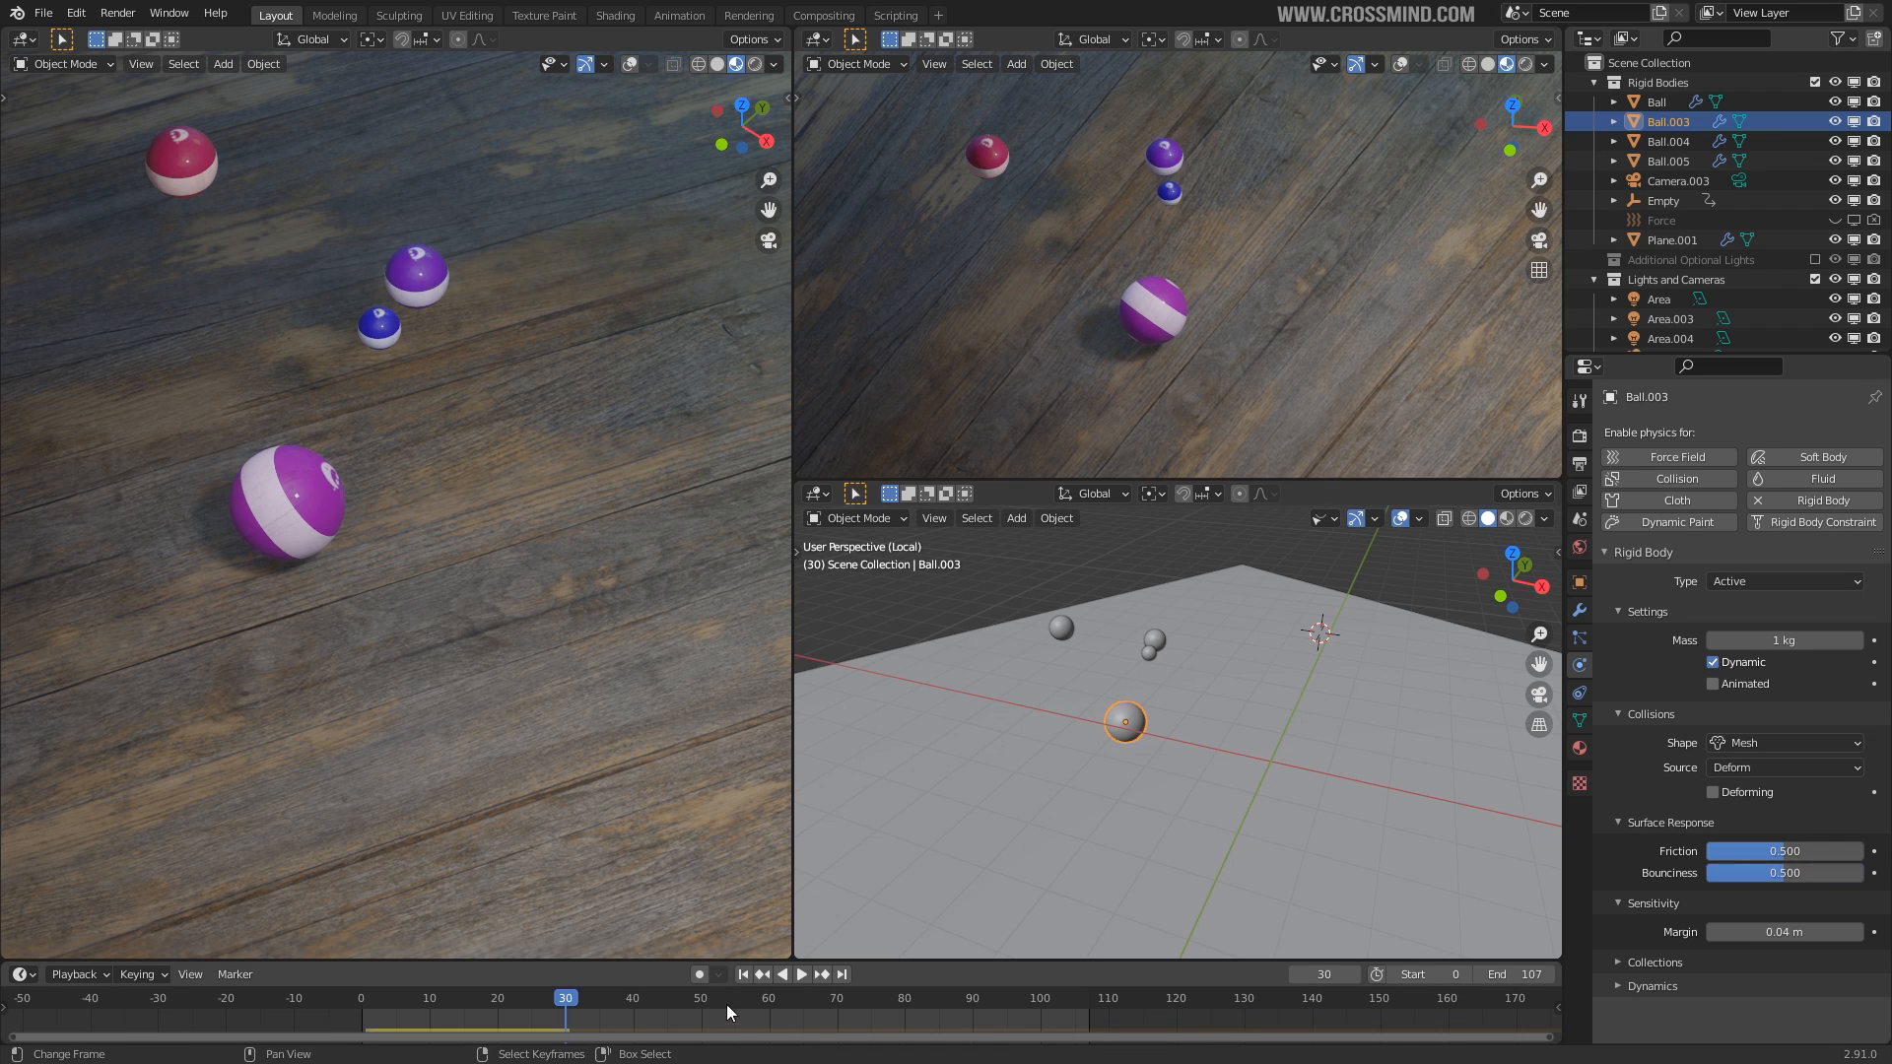
key("shift+Left")
key("space")
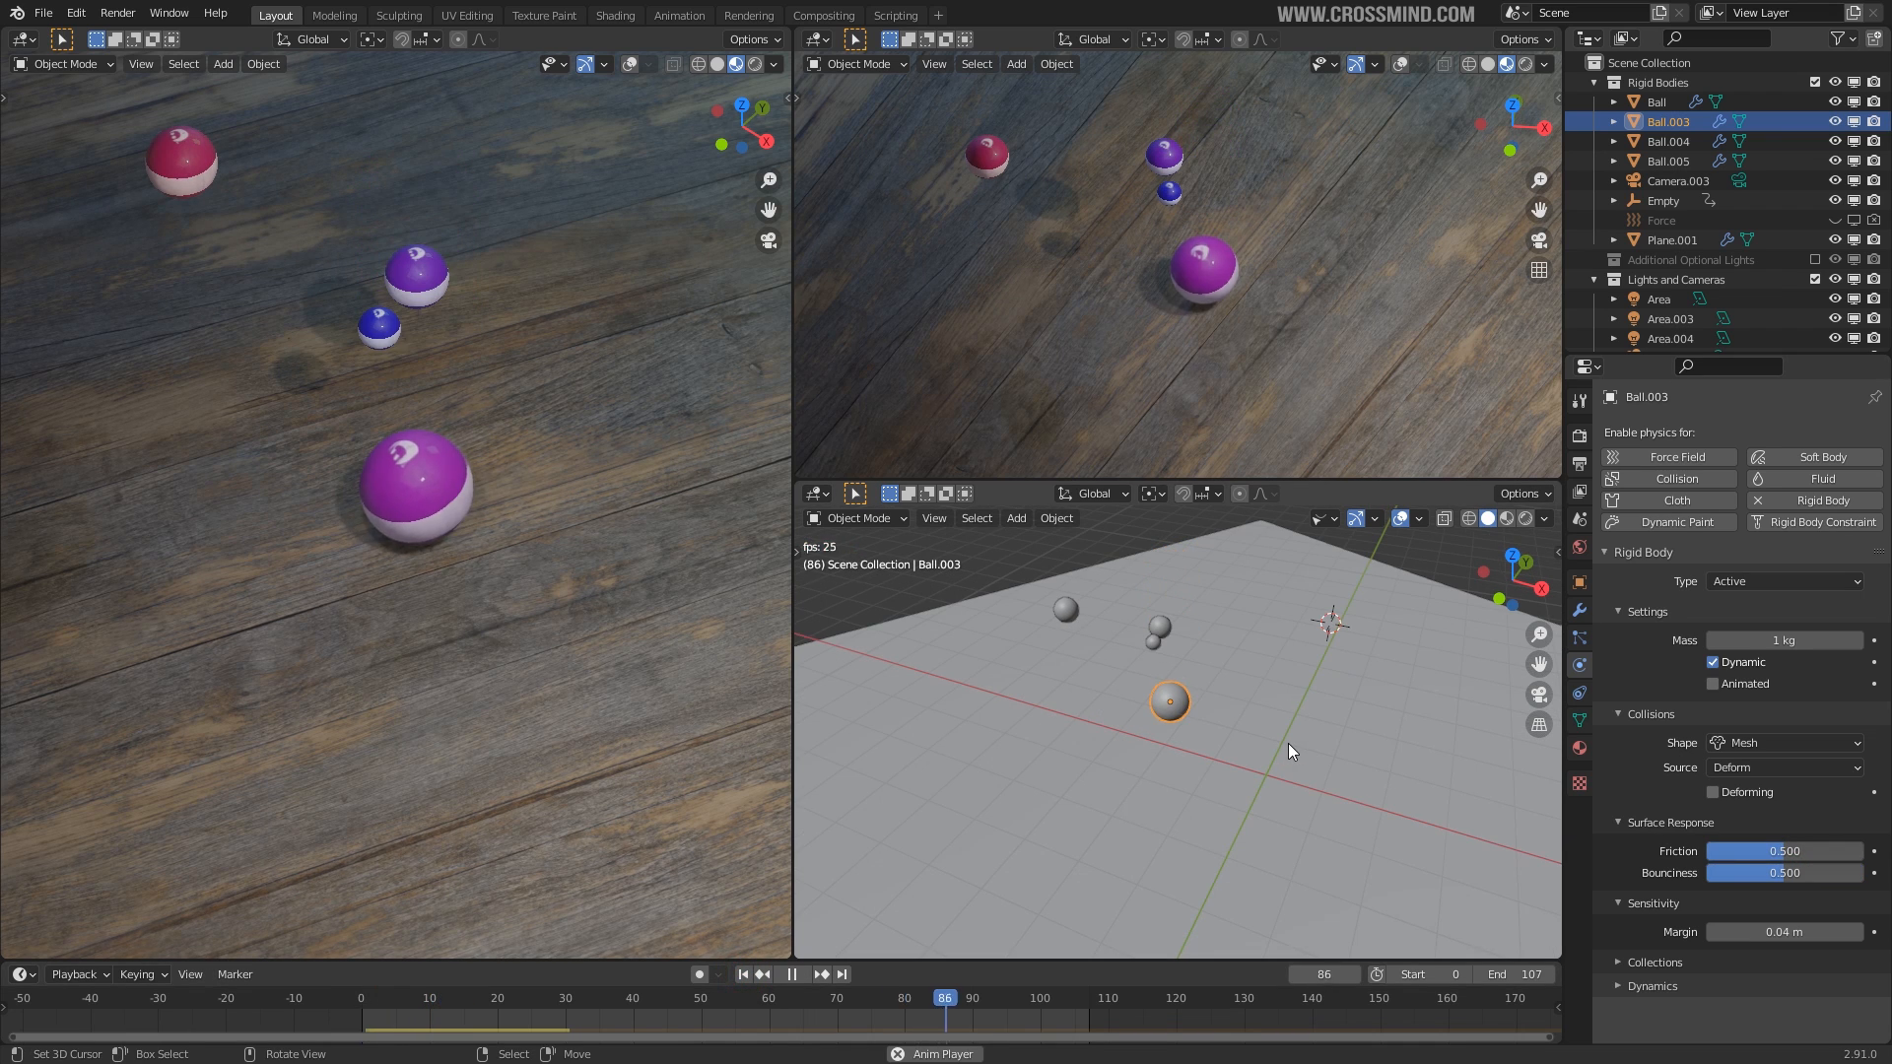
scroll(1449, 764, "up", 2)
middle_click_drag(1181, 751, 1198, 729)
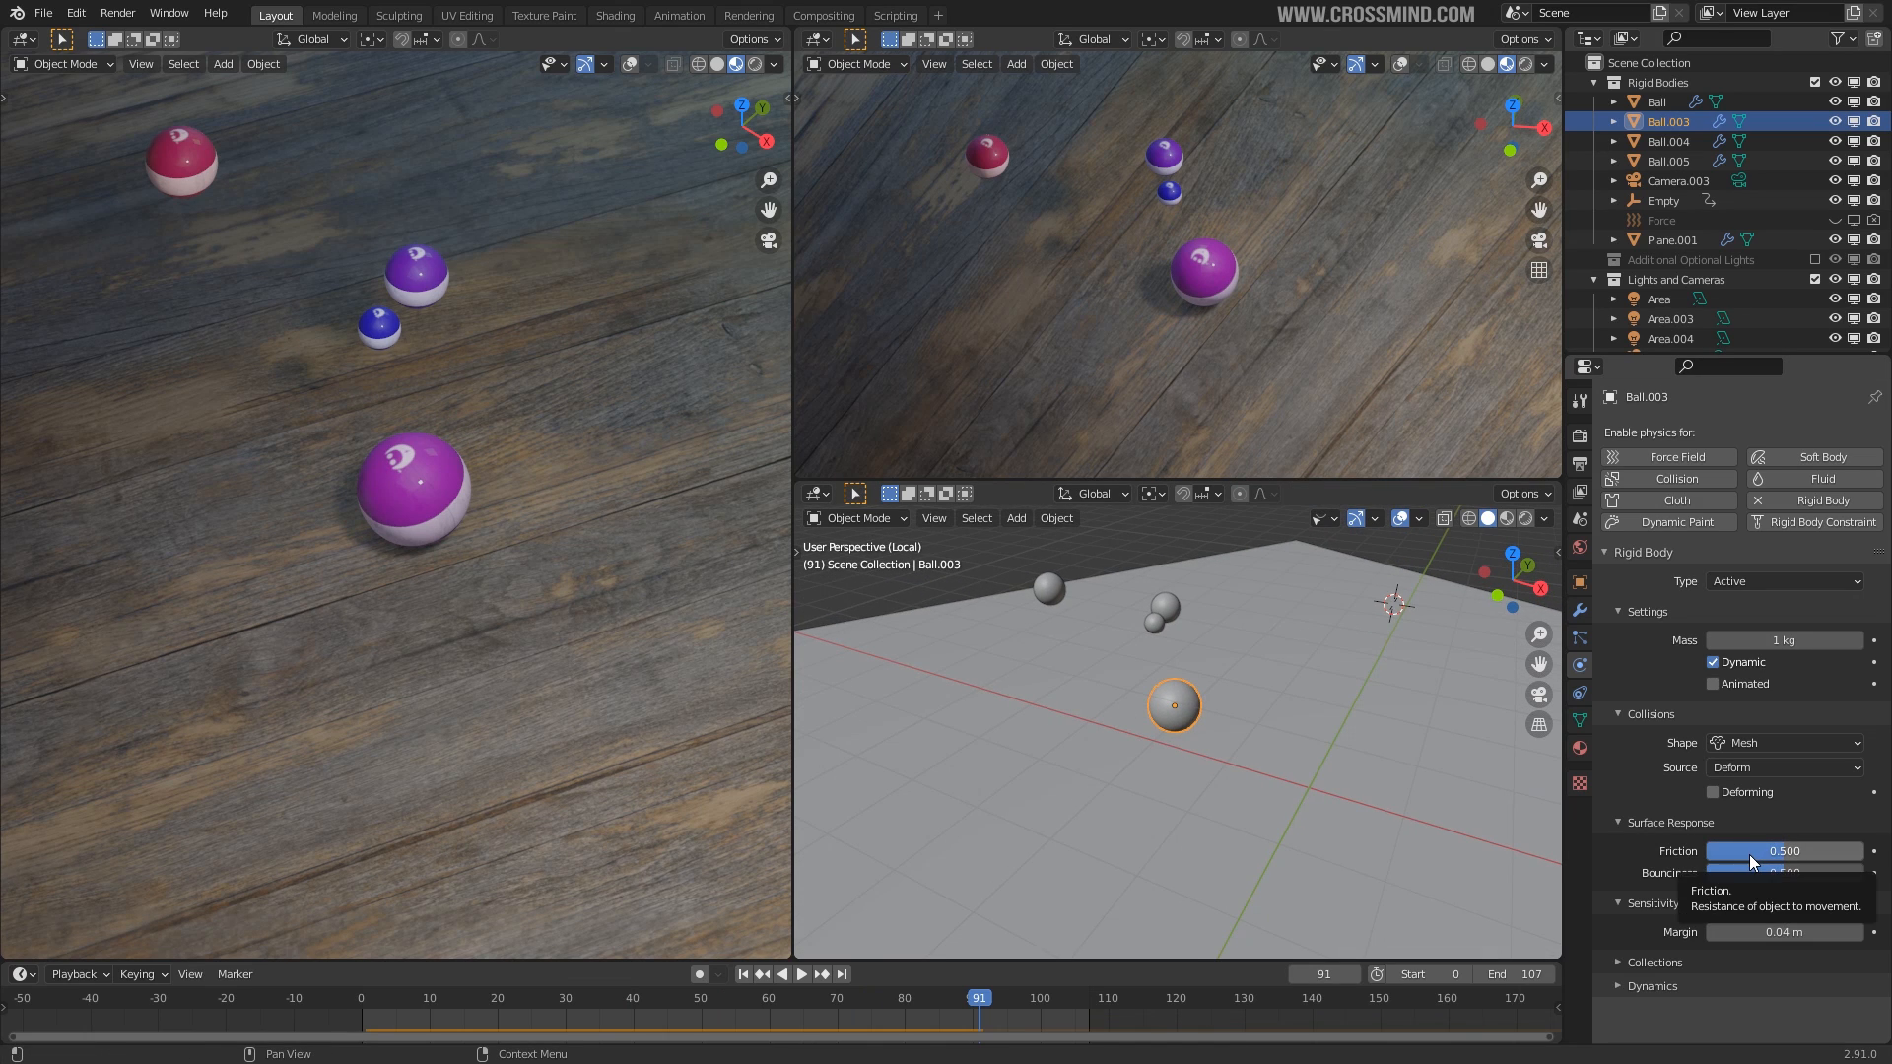
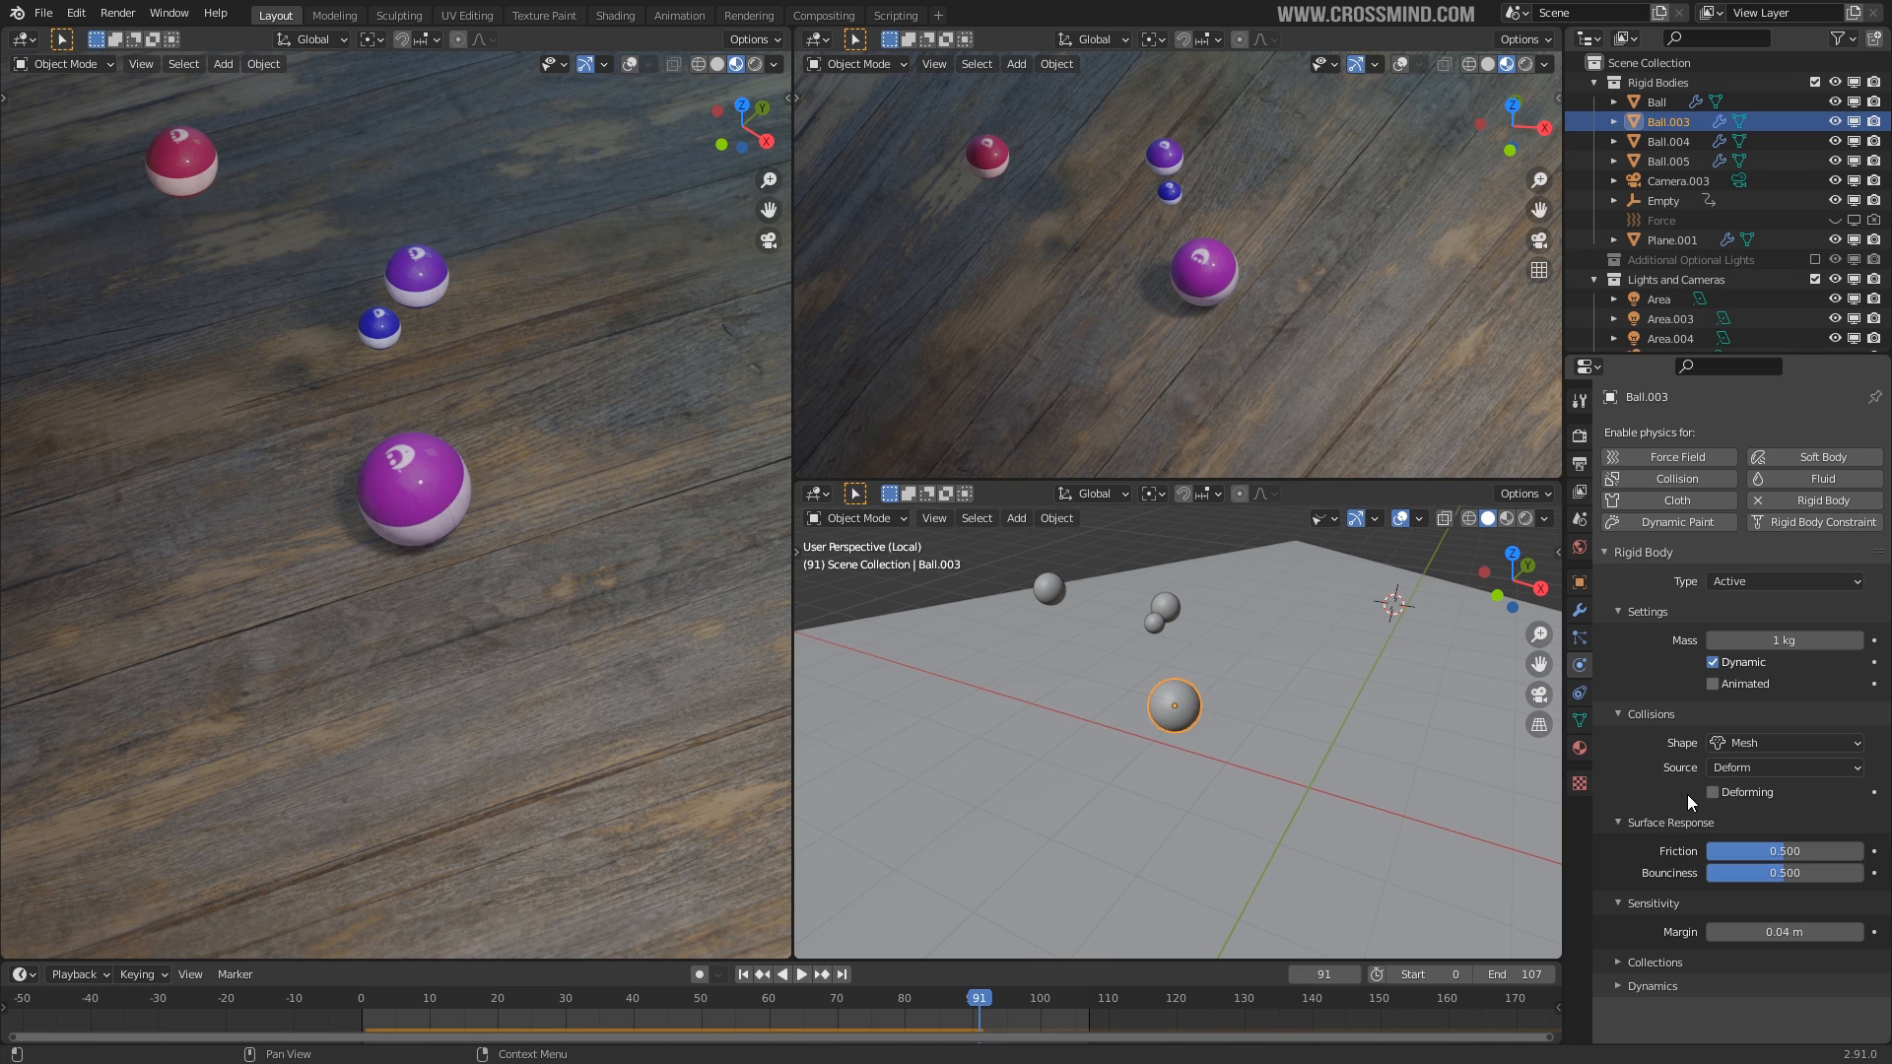
Set the floor plane's friction to 0 and replay the simulation from the first frame.
left_click(1330, 747)
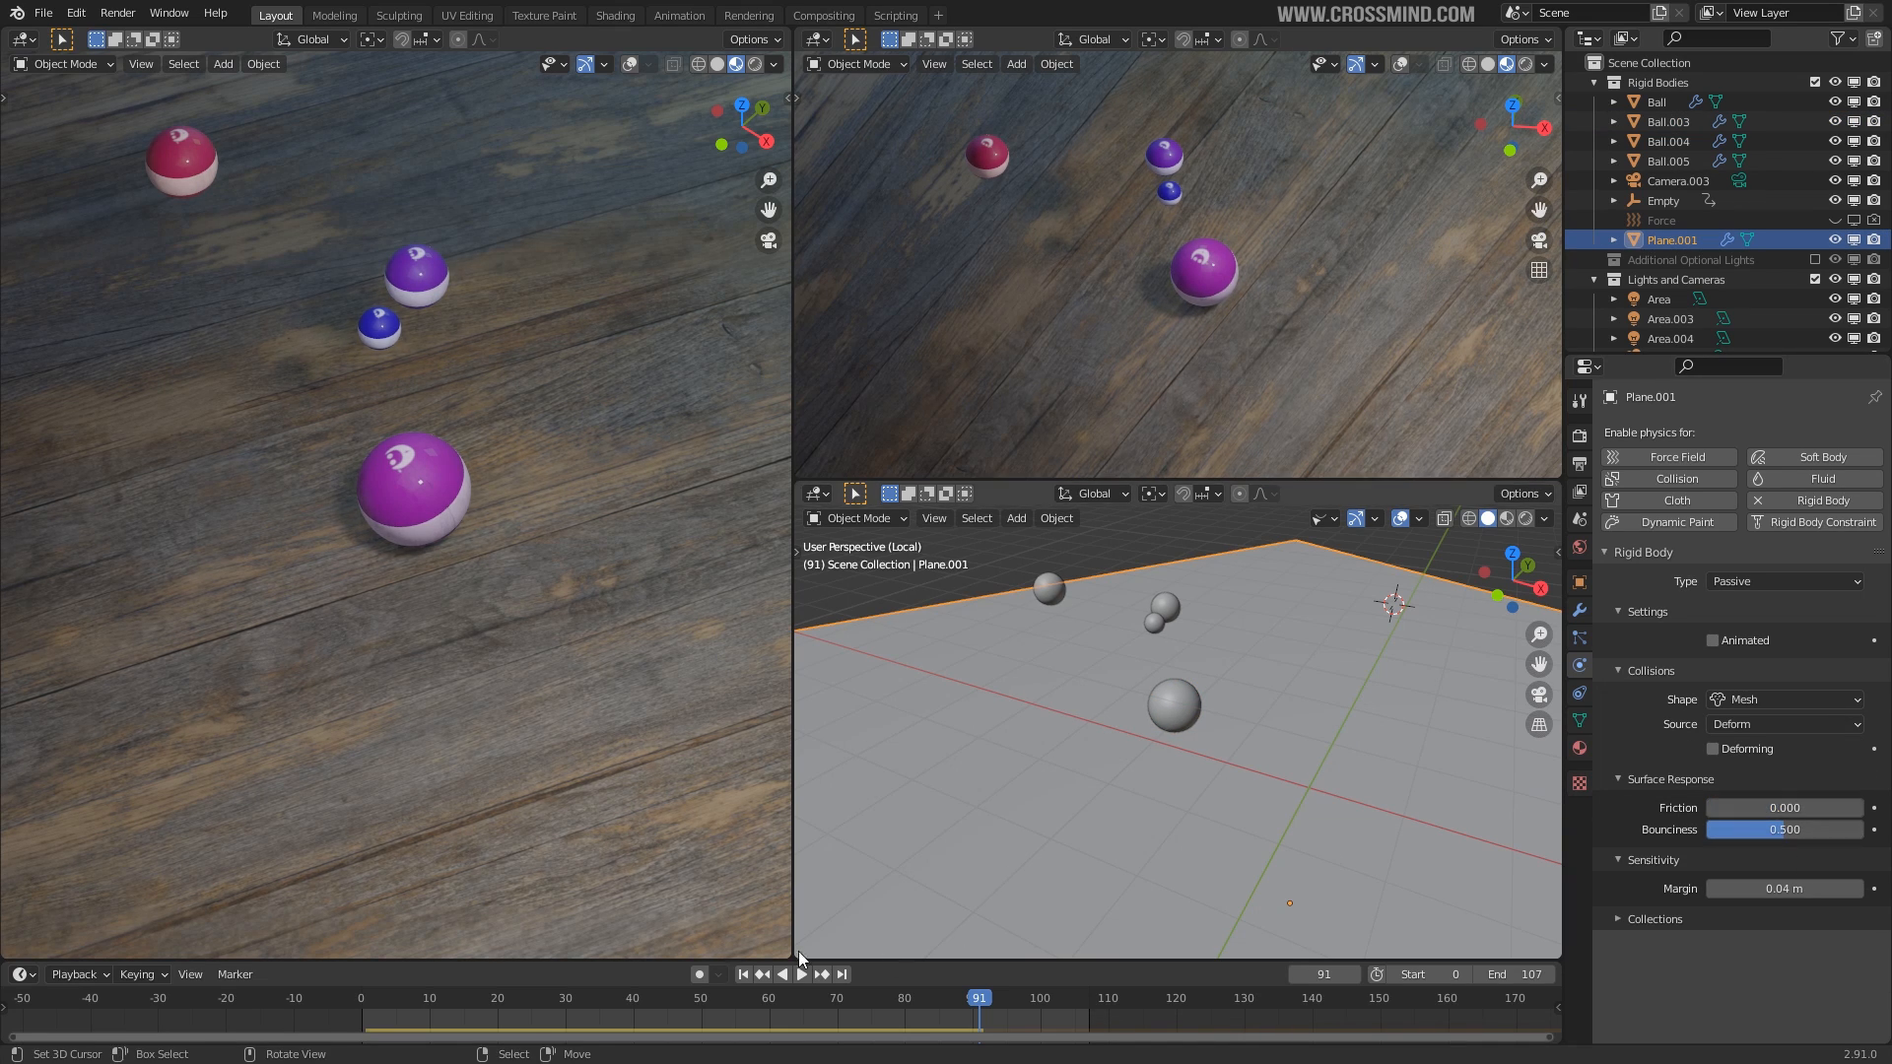
left_click(744, 974)
middle_click_drag(1214, 818, 1139, 790)
key("space")
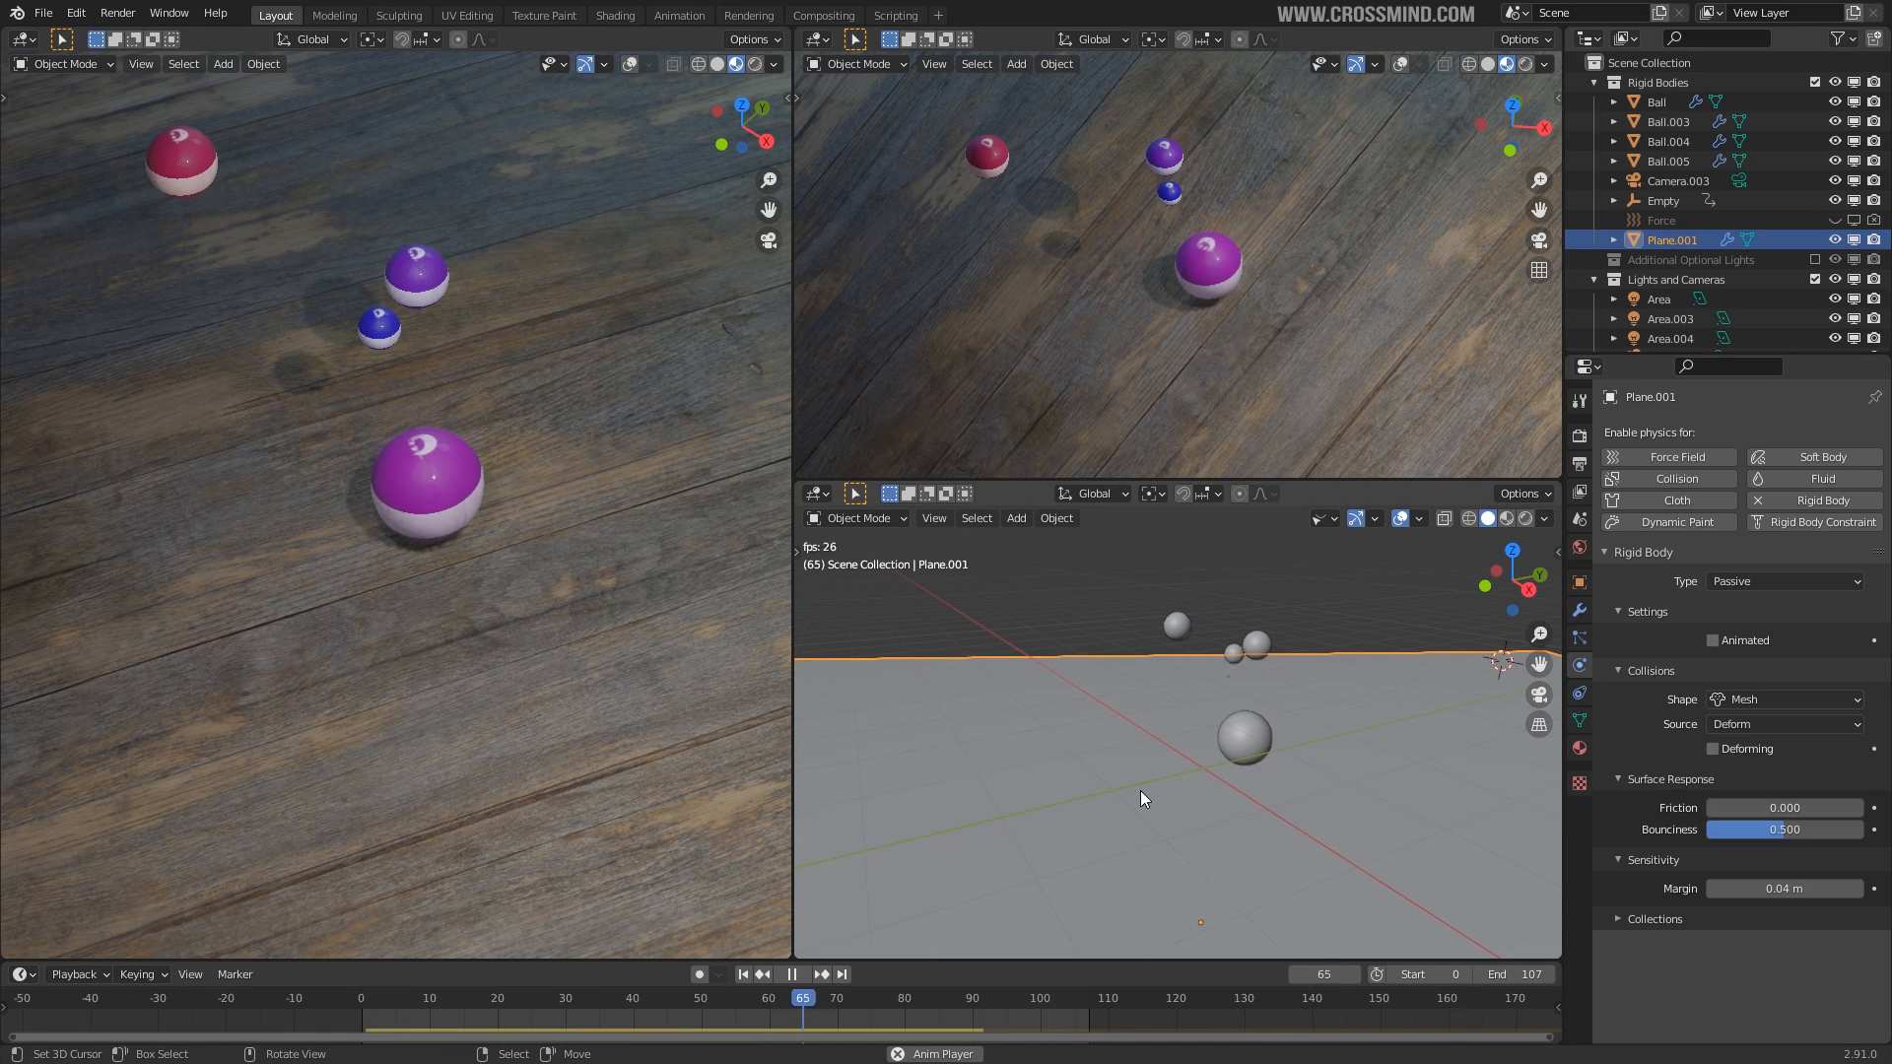
Set the large ball's friction to 0 and let the simulation play again.
left_click(1222, 725)
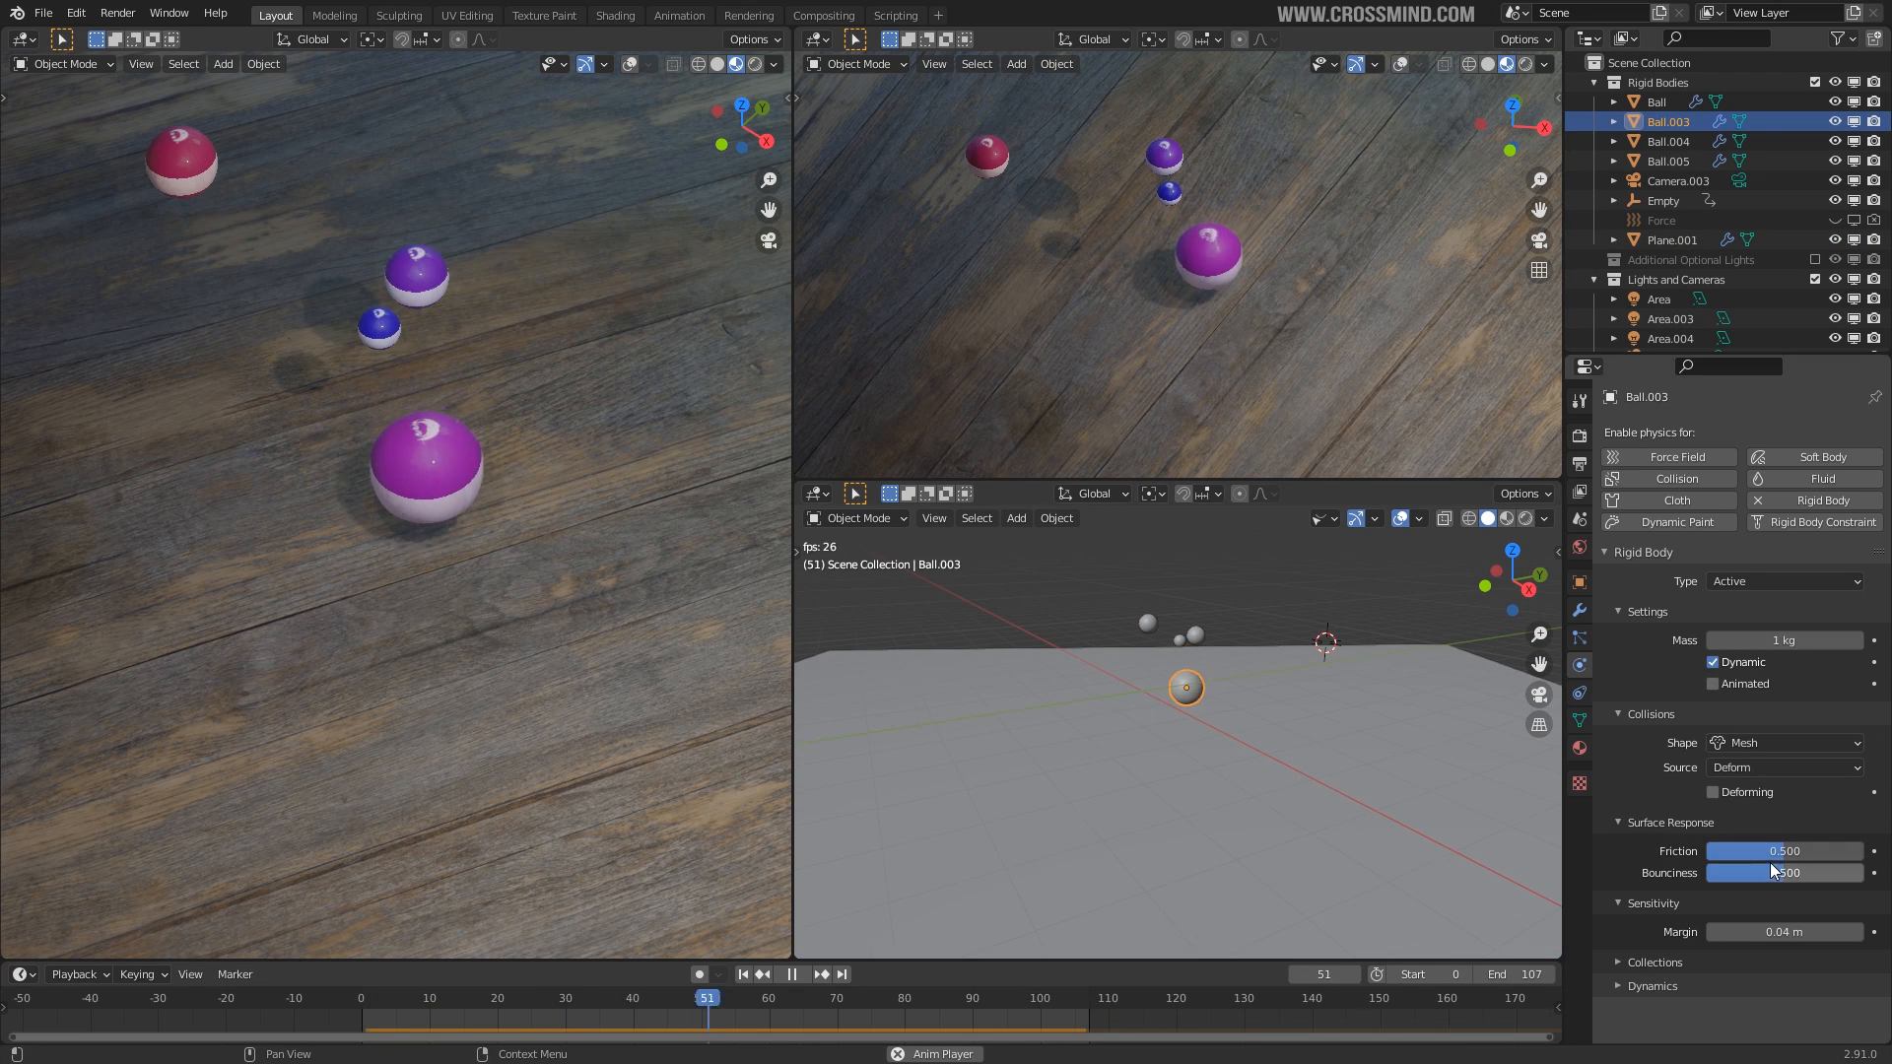
left_click_drag(1779, 852, 1674, 853)
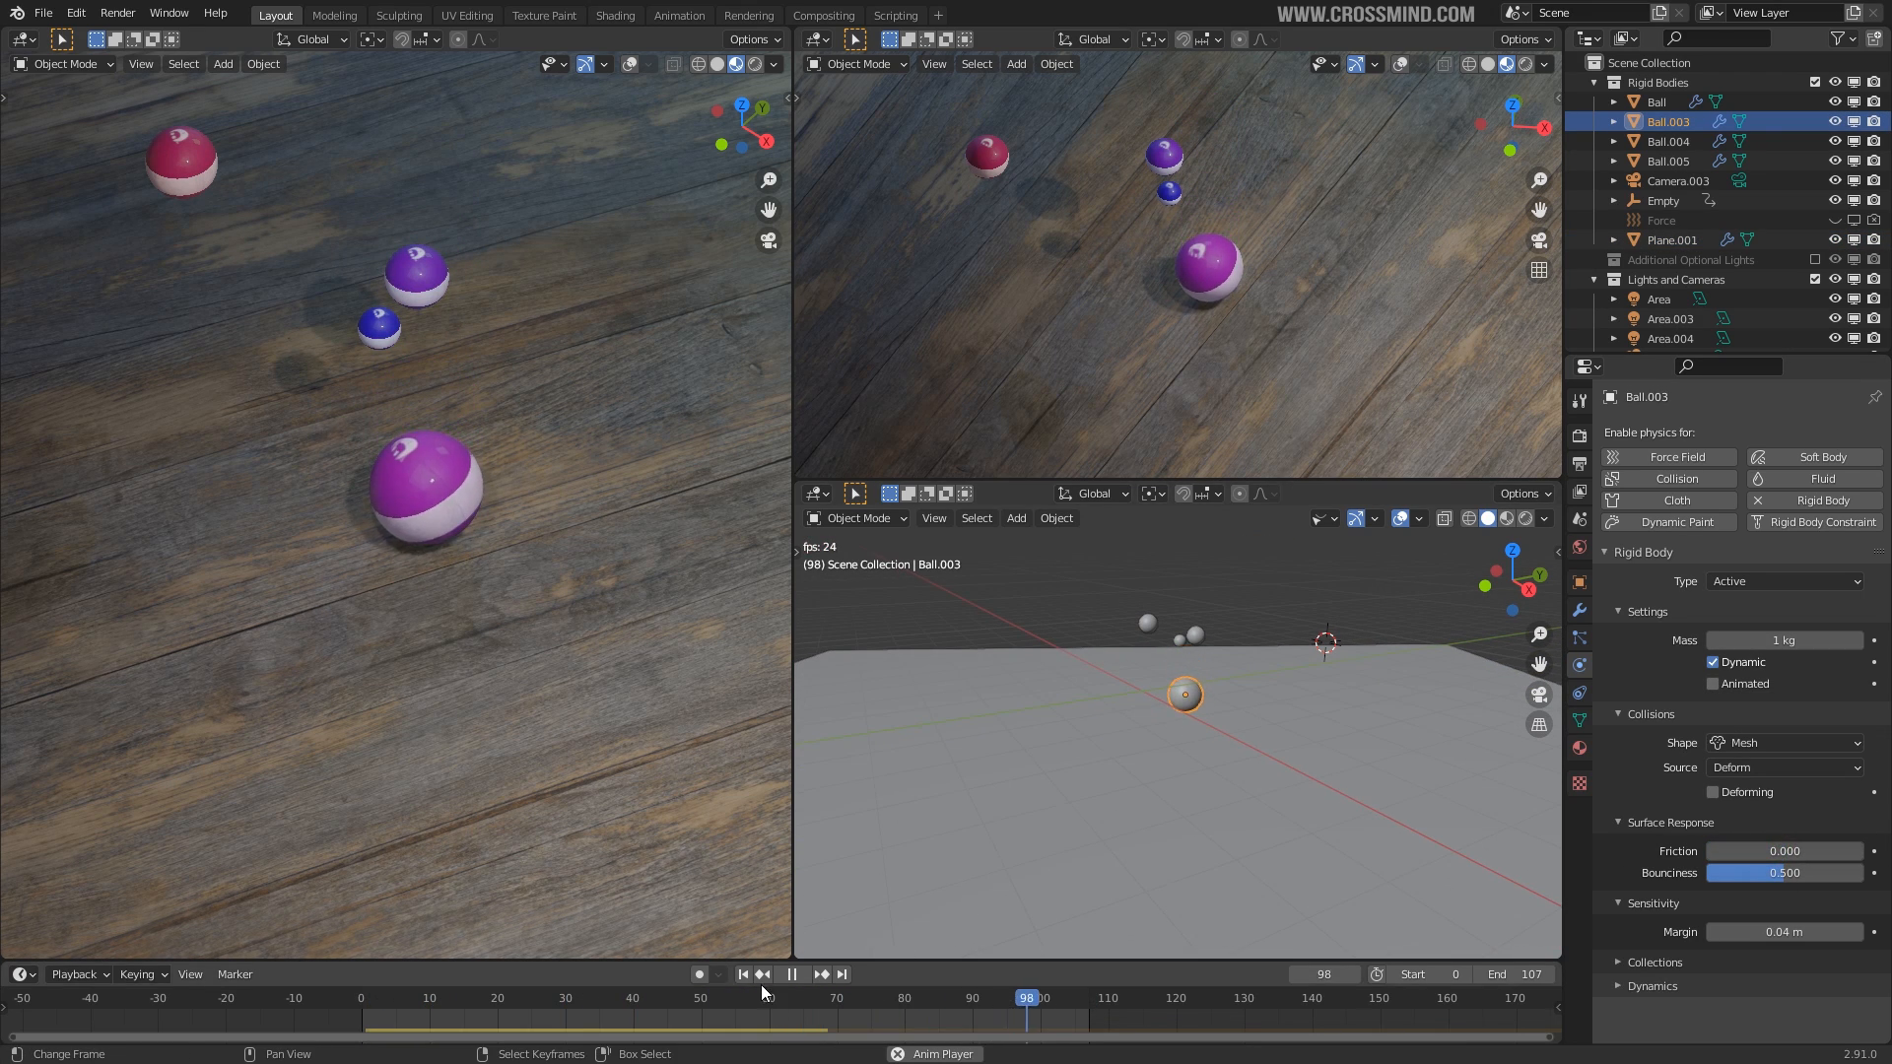
left_click(823, 974)
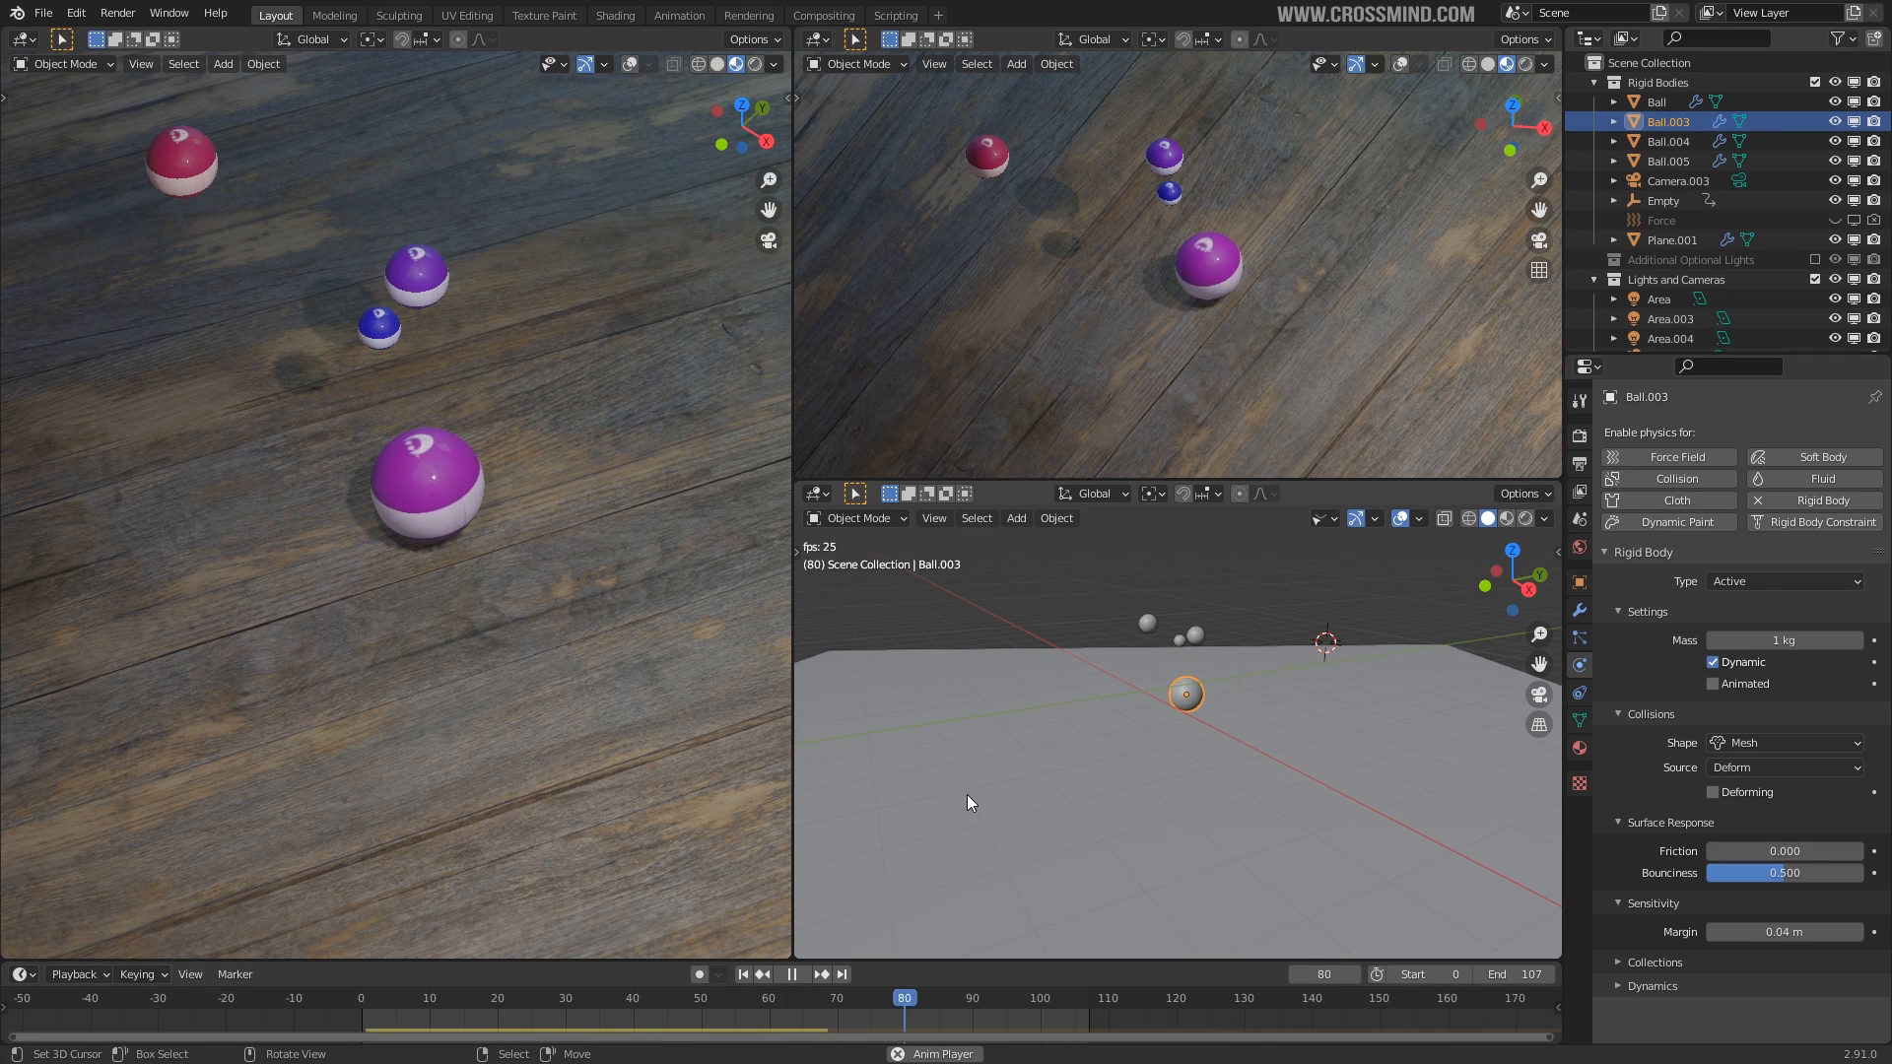
Return to the first frame and rotate the floor plane slightly so that it slopes.
key("KP_1")
scroll(1083, 768, "up", 1)
middle_click_drag(1105, 752, 1225, 772)
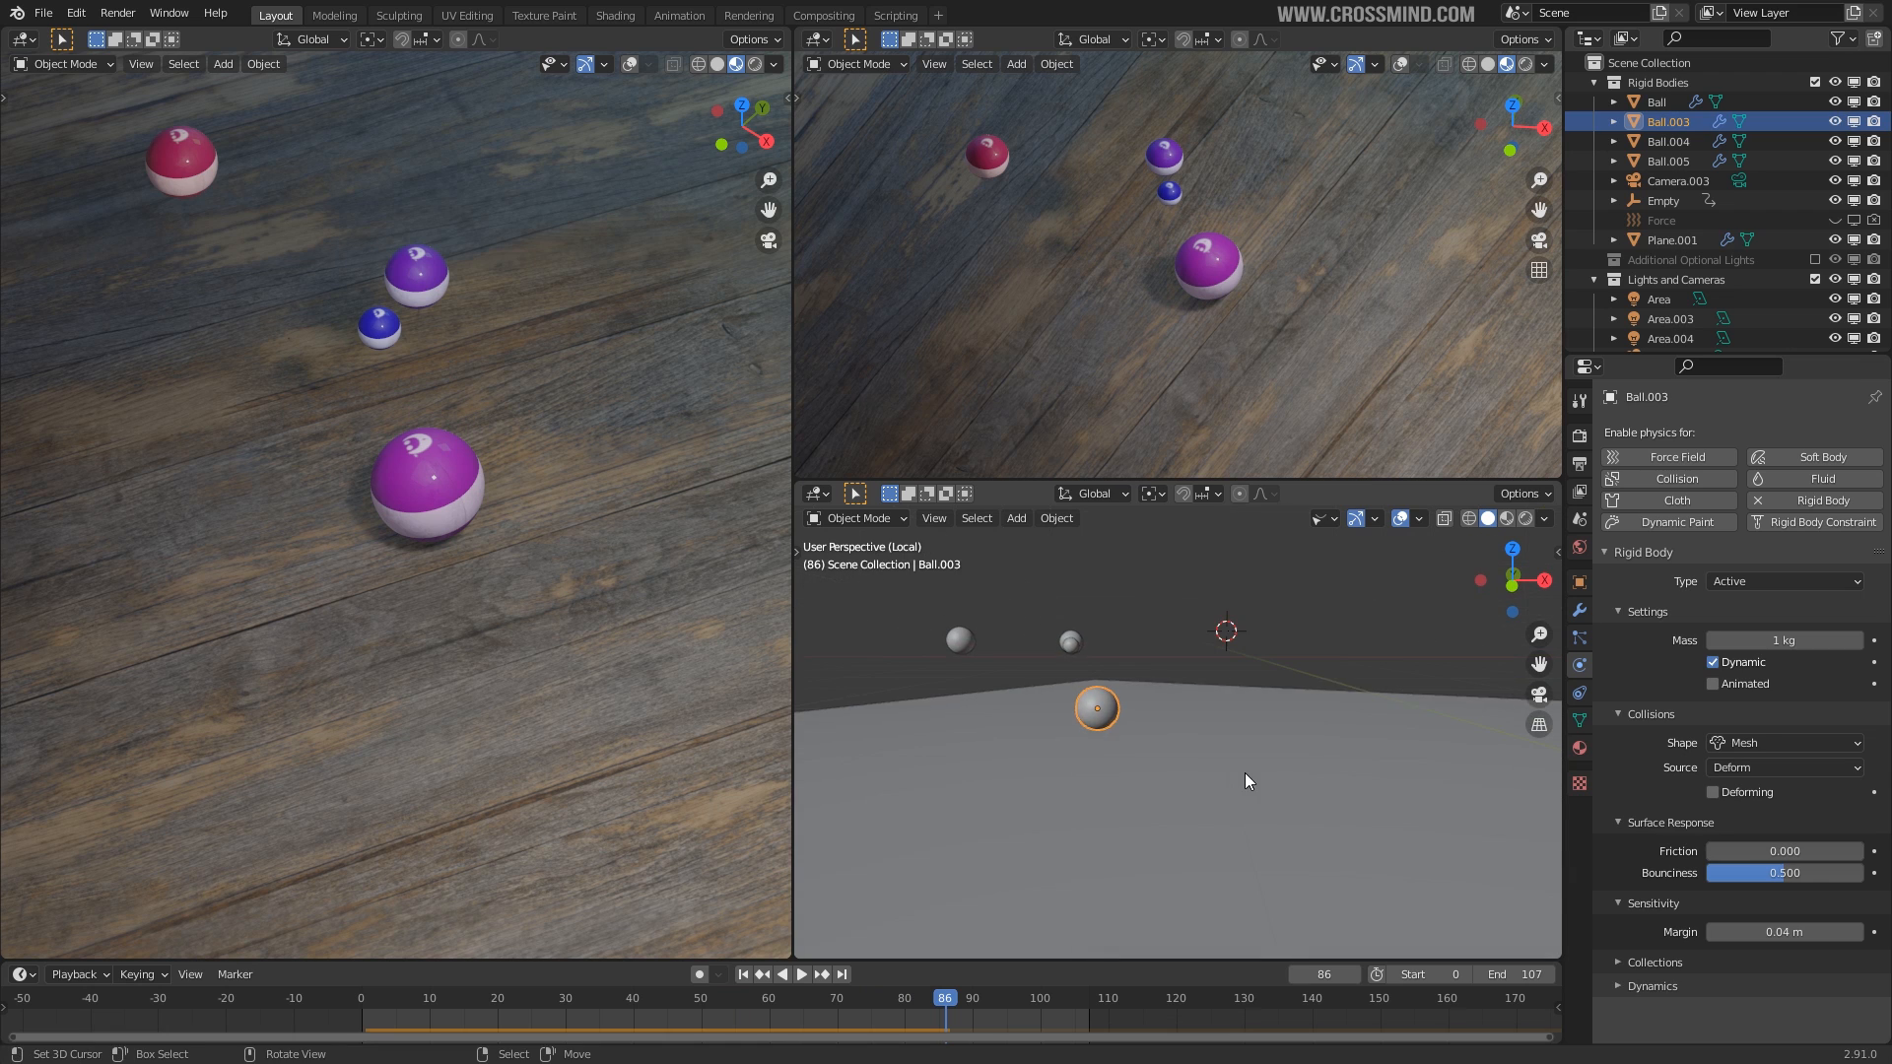
left_click(1317, 824)
middle_click_drag(1318, 823, 1262, 819)
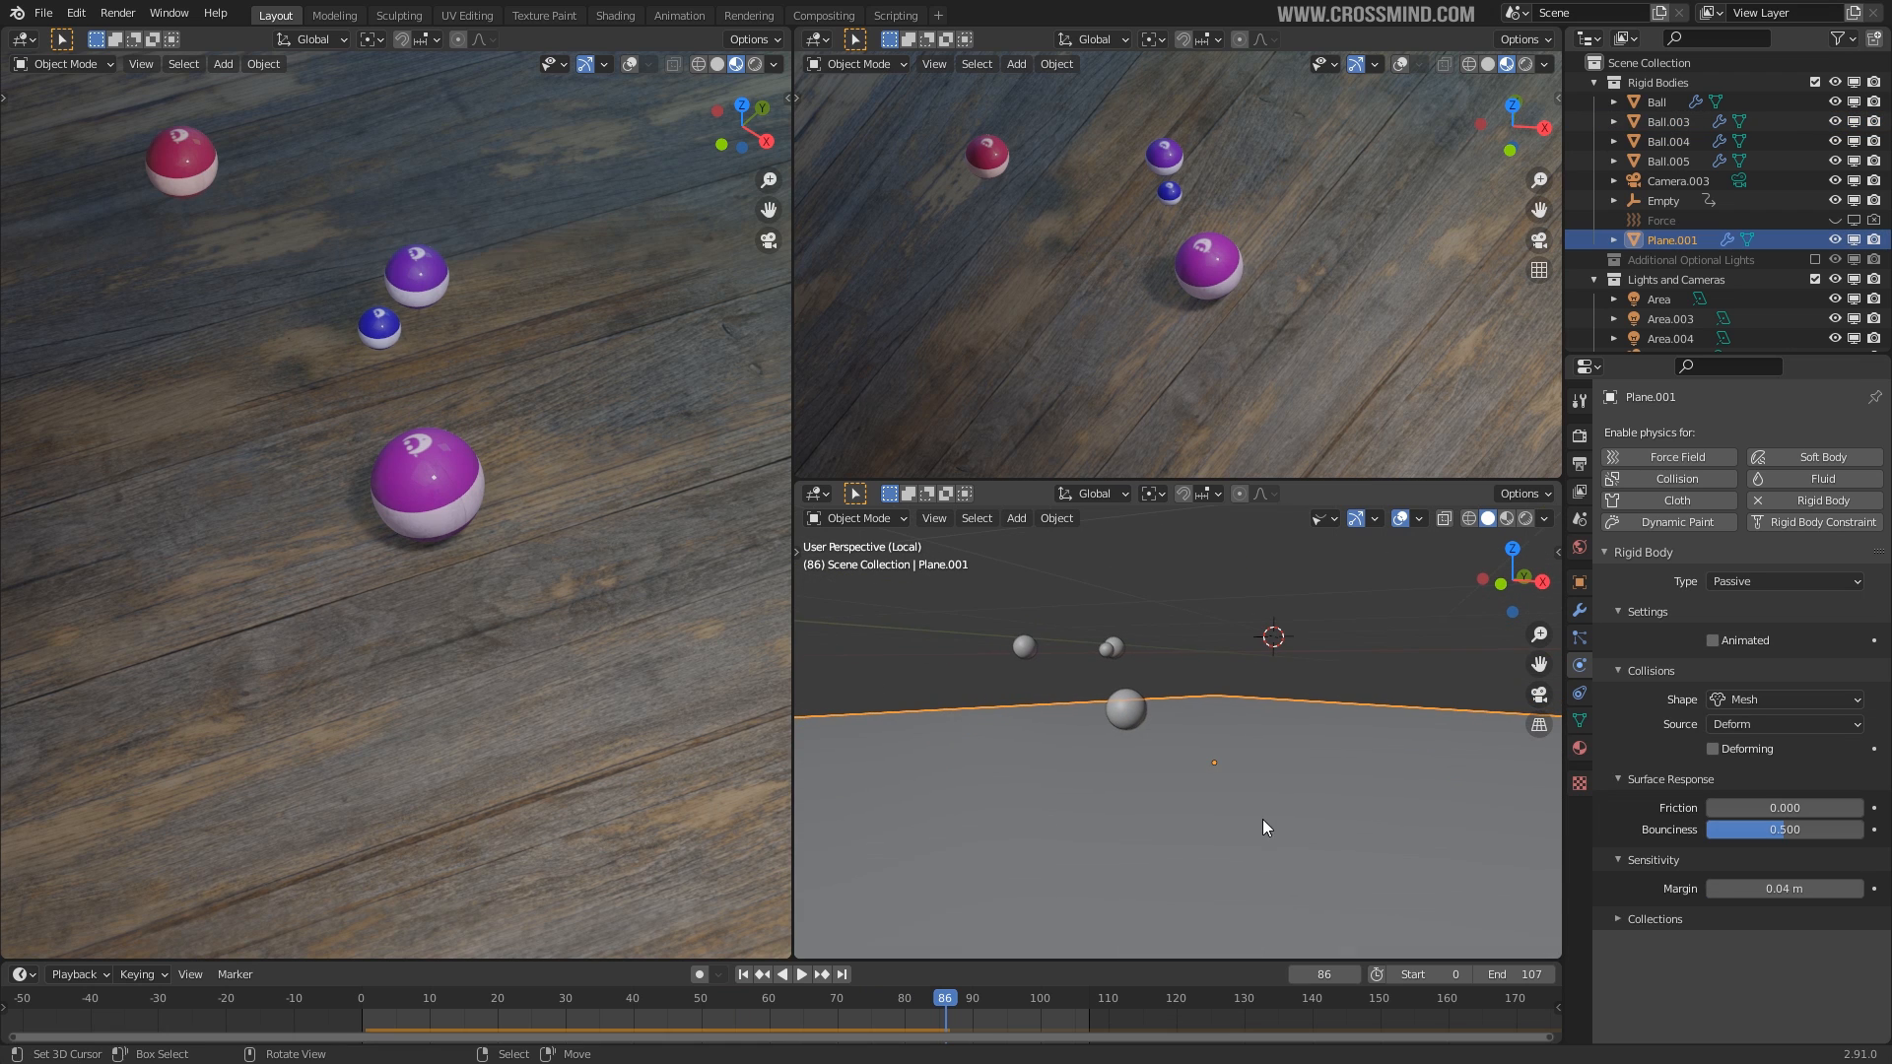
left_click(743, 973)
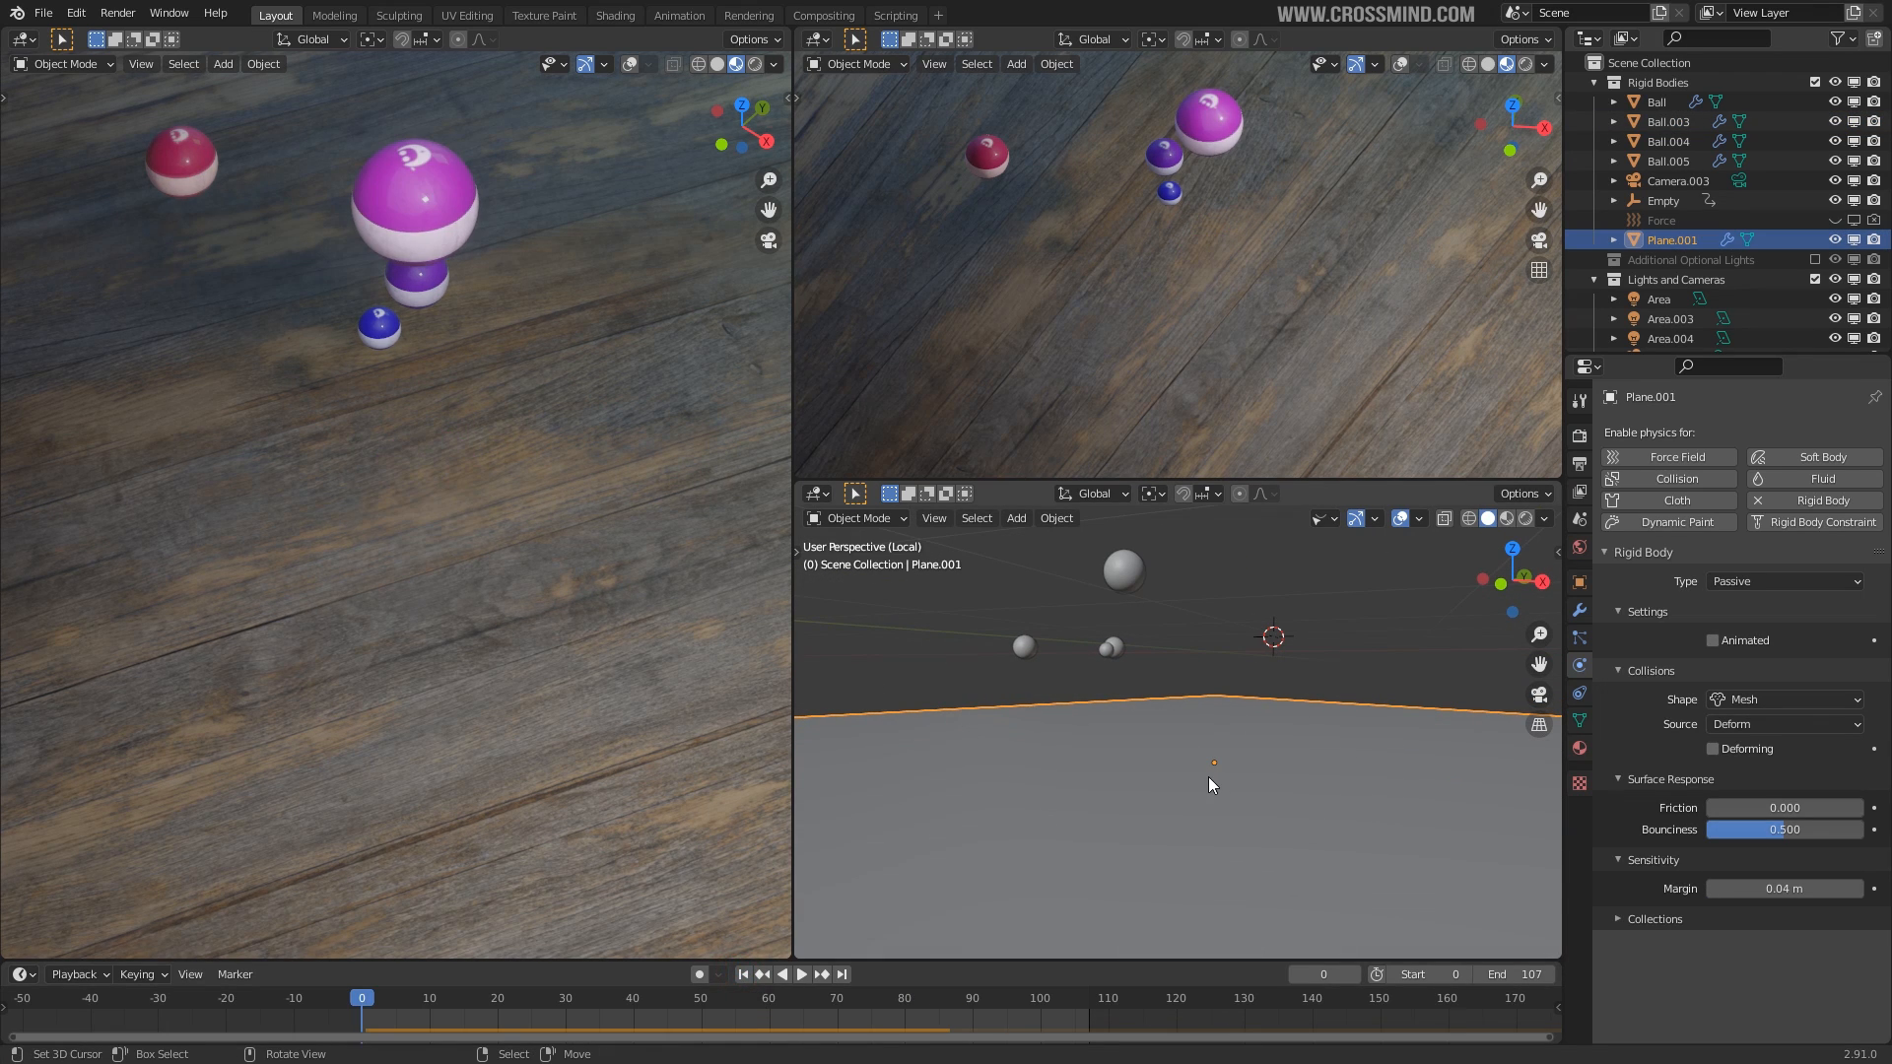
key("r")
left_click(1335, 755)
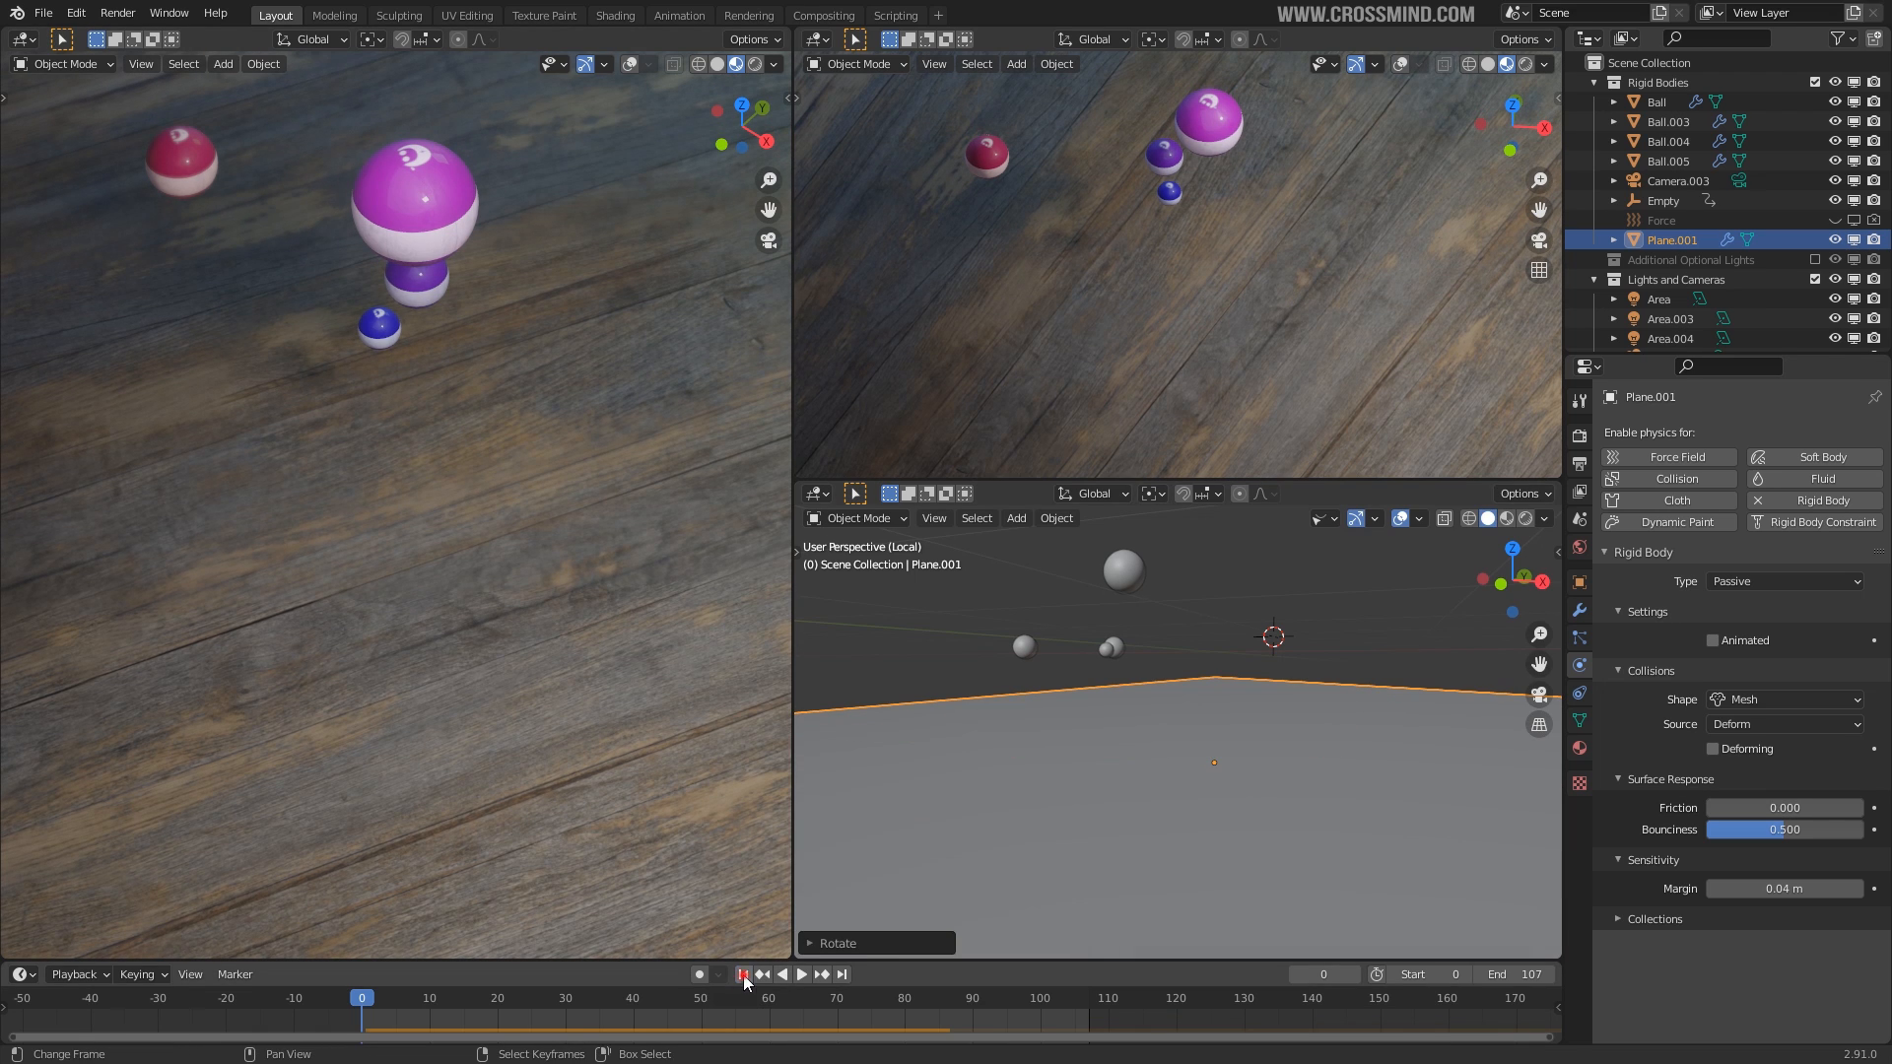
Play the simulation on the tilted floor and observe the large ball from a low side view.
key("space")
middle_click_drag(1214, 731, 1279, 706)
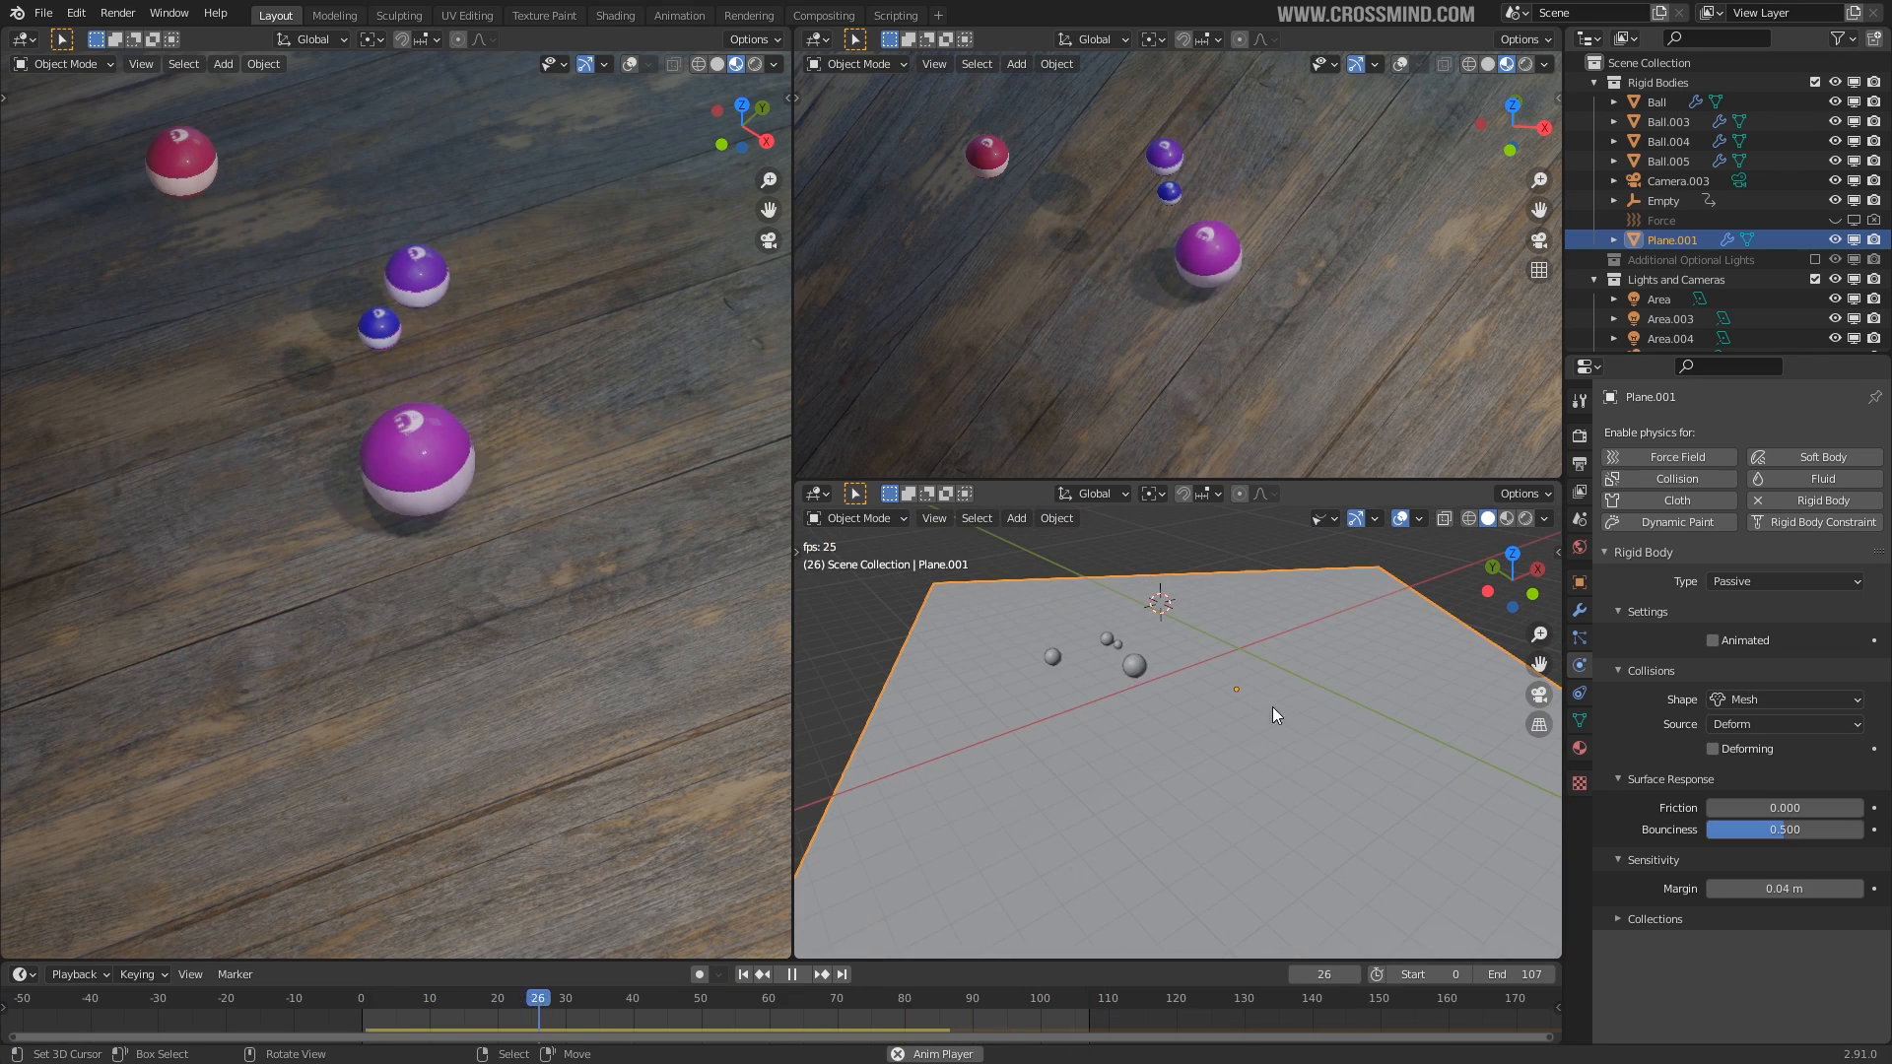
middle_click_drag(758, 655, 522, 642)
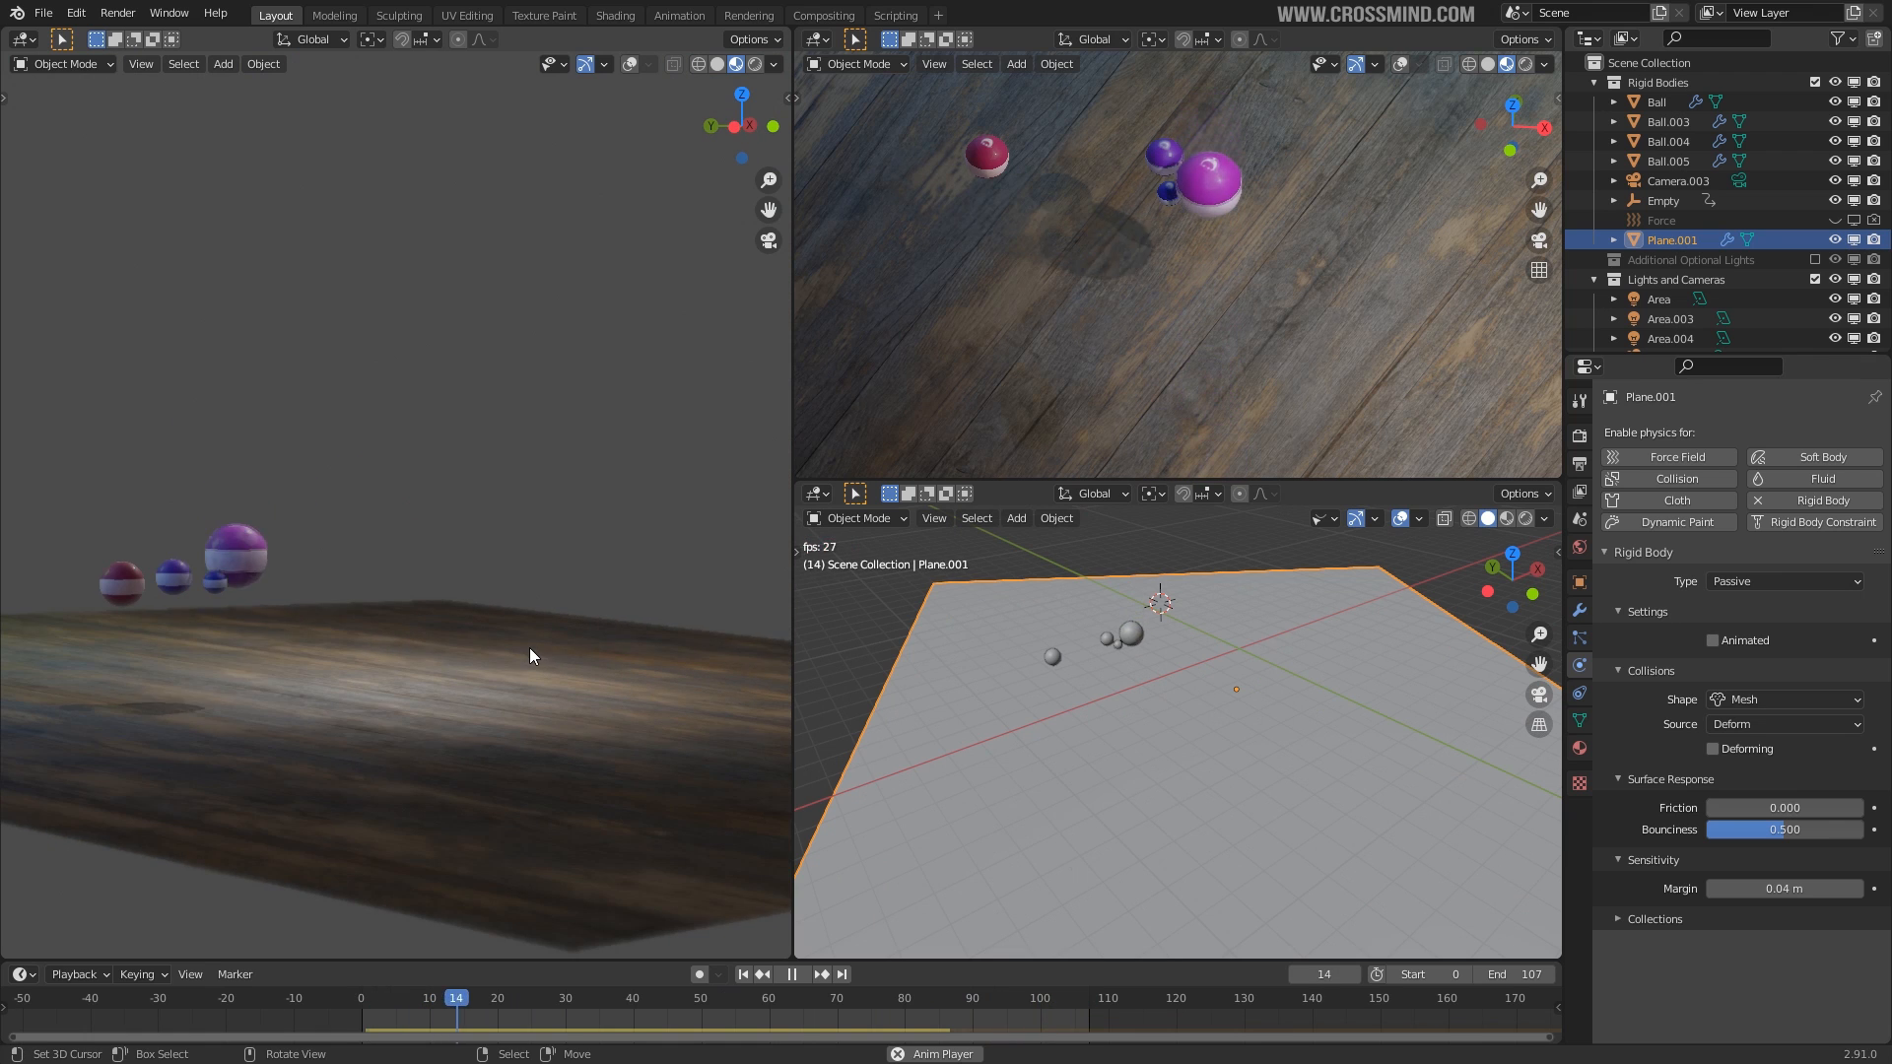
Set the floor plane's collision margin to 0 m and check the ball's contact with the floor.
left_click_drag(1821, 888, 1808, 888)
left_click_drag(1808, 888, 1779, 888)
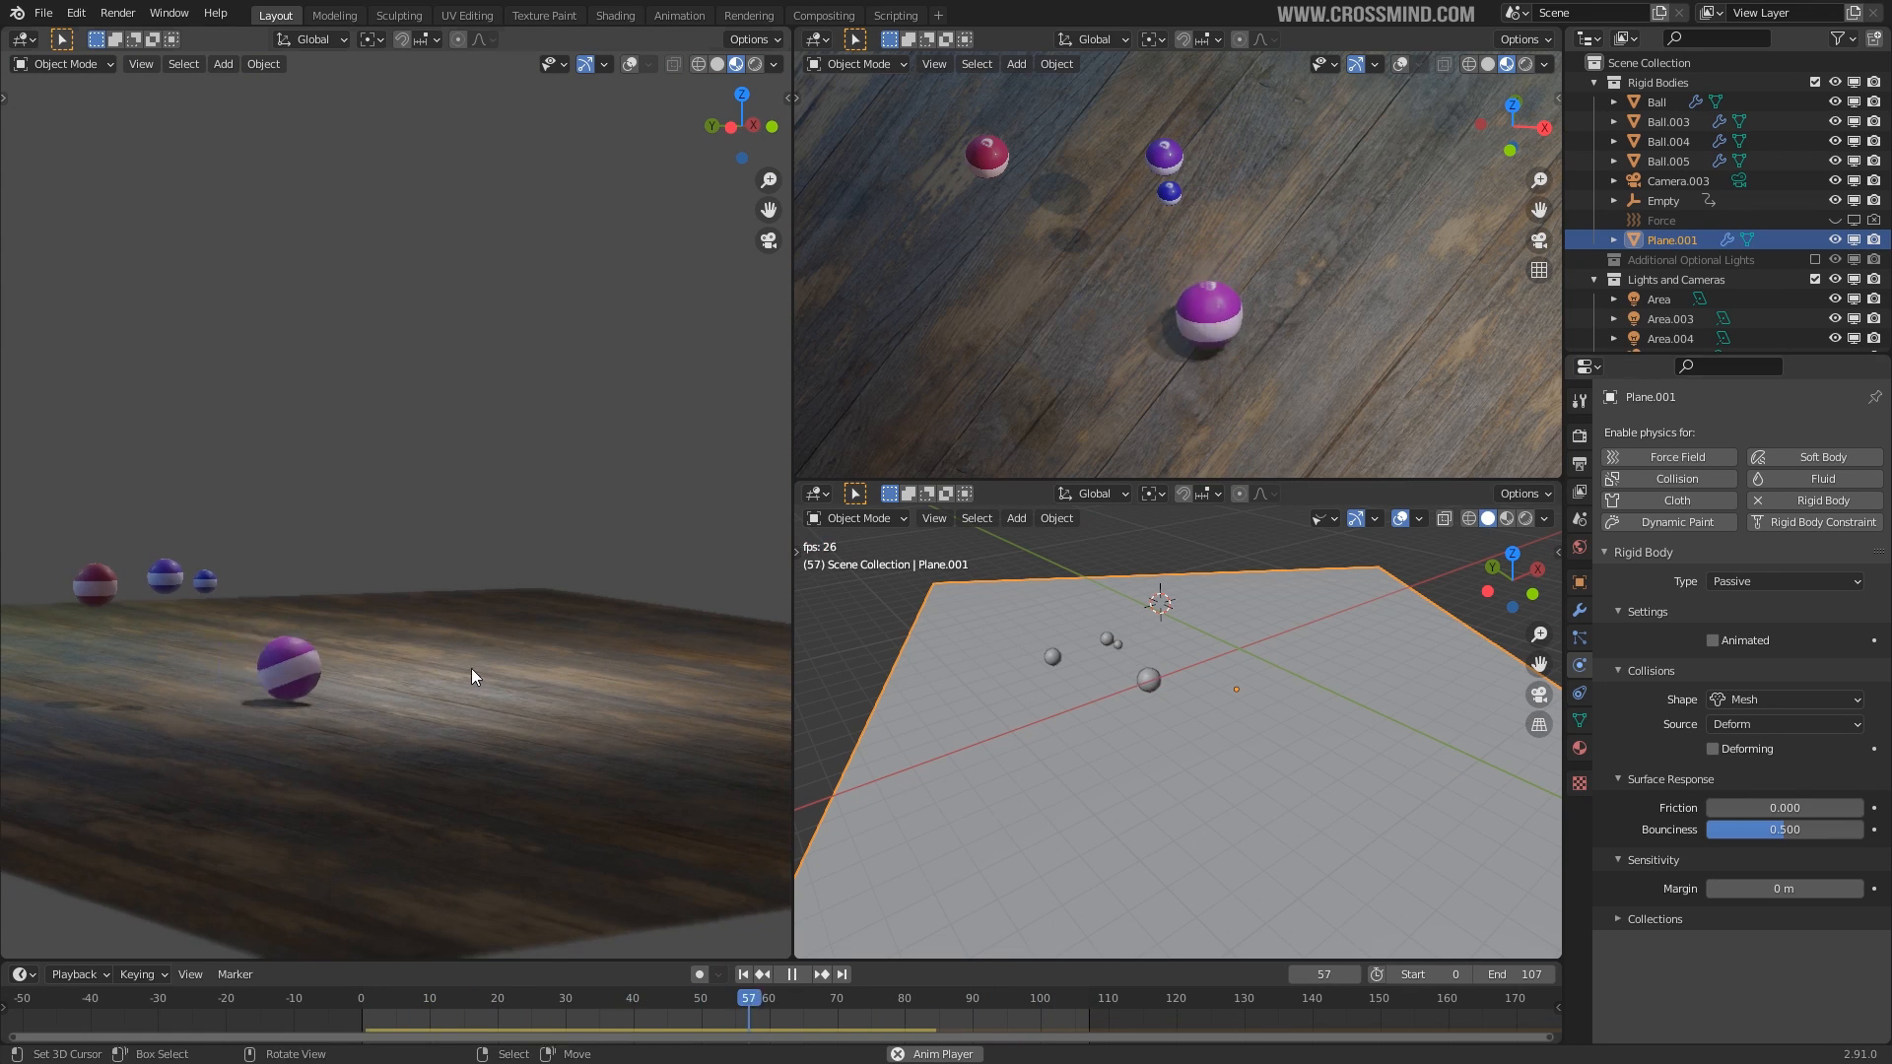
middle_click_drag(477, 676, 701, 727)
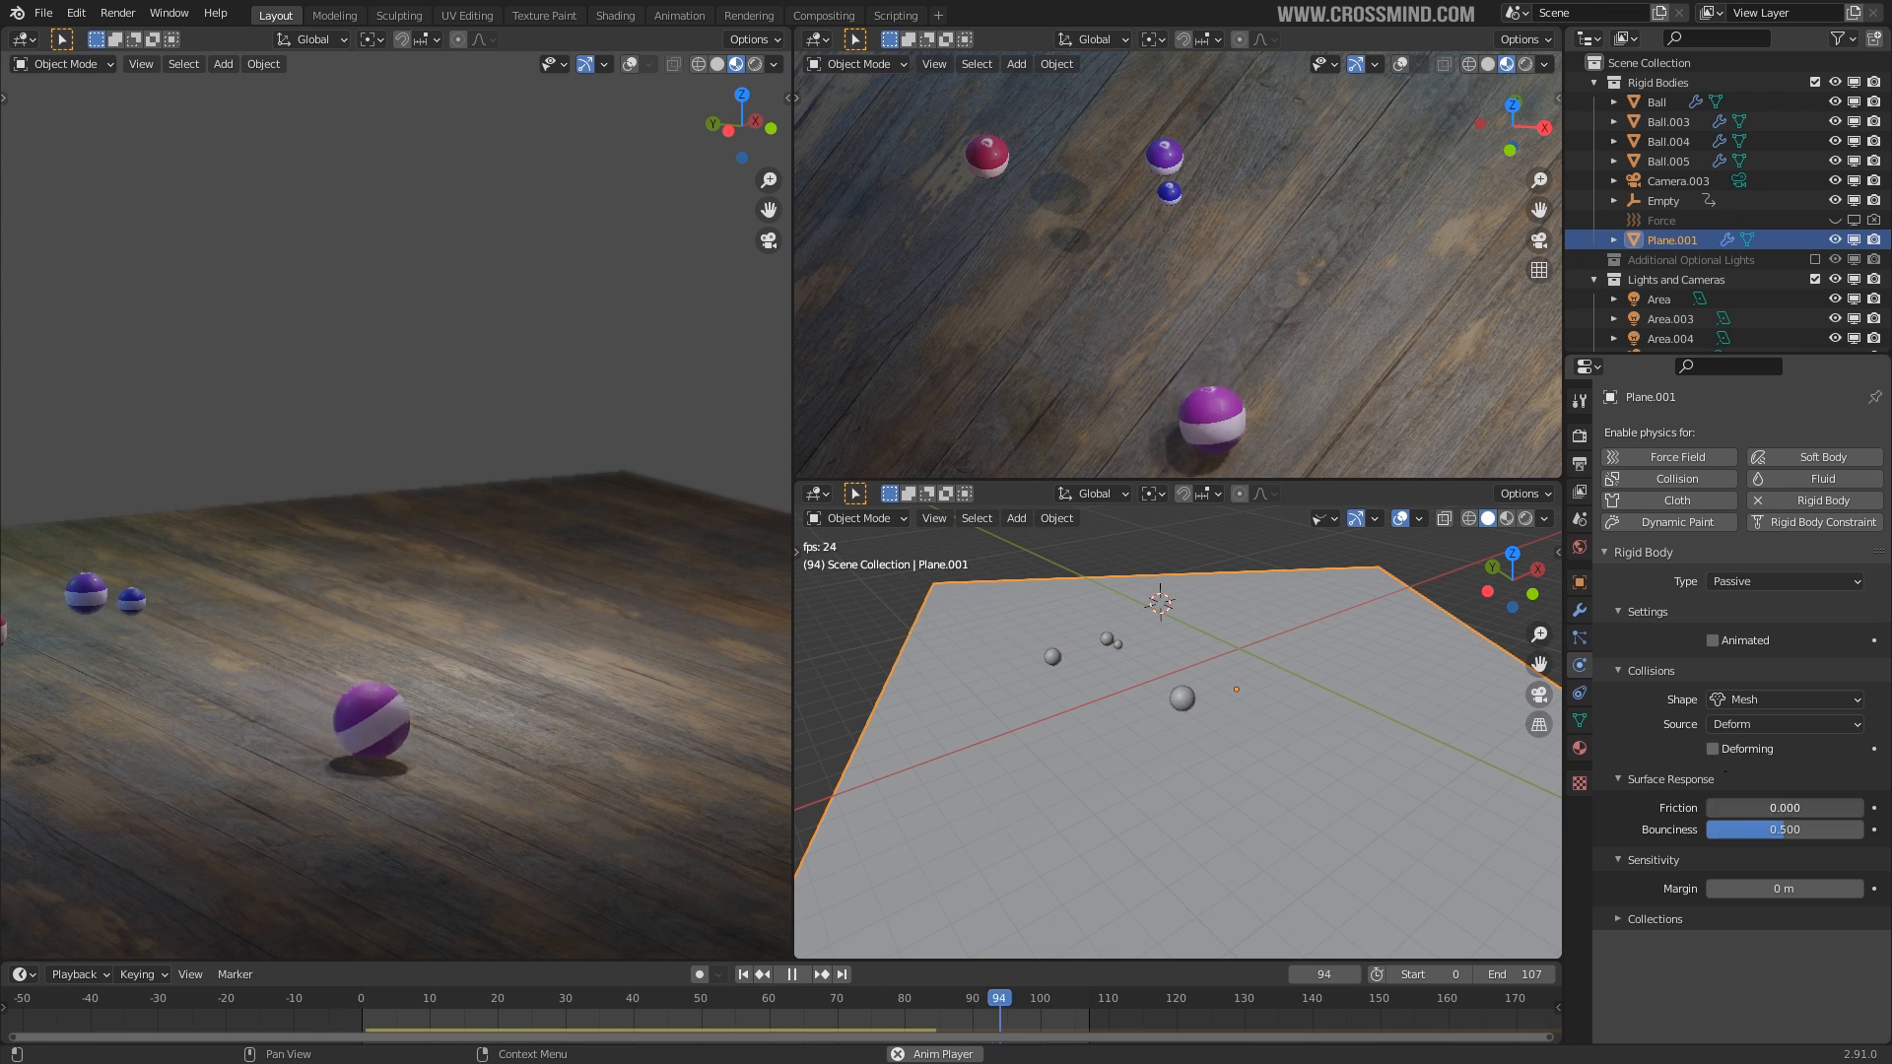
Set the large ball's friction to 1 and replay the simulation on the sloped floor.
key("Escape")
left_click(1132, 632)
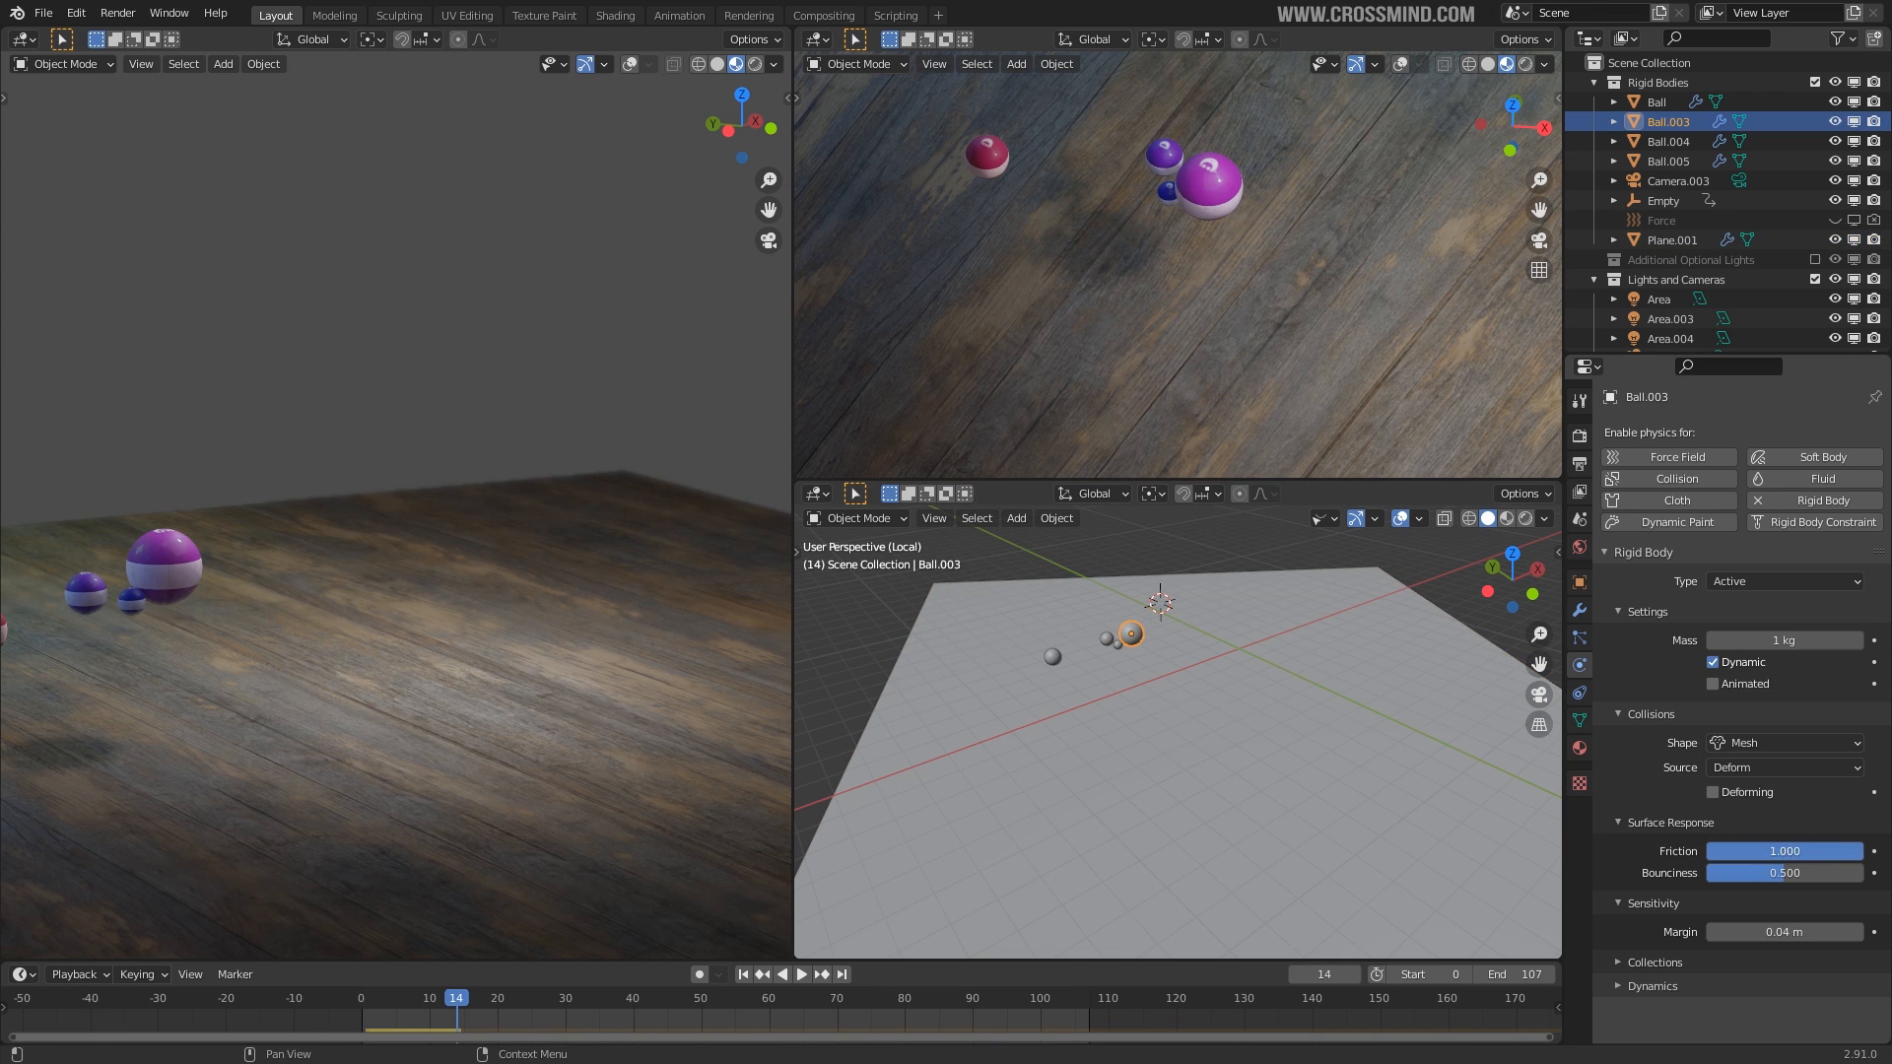
key("space")
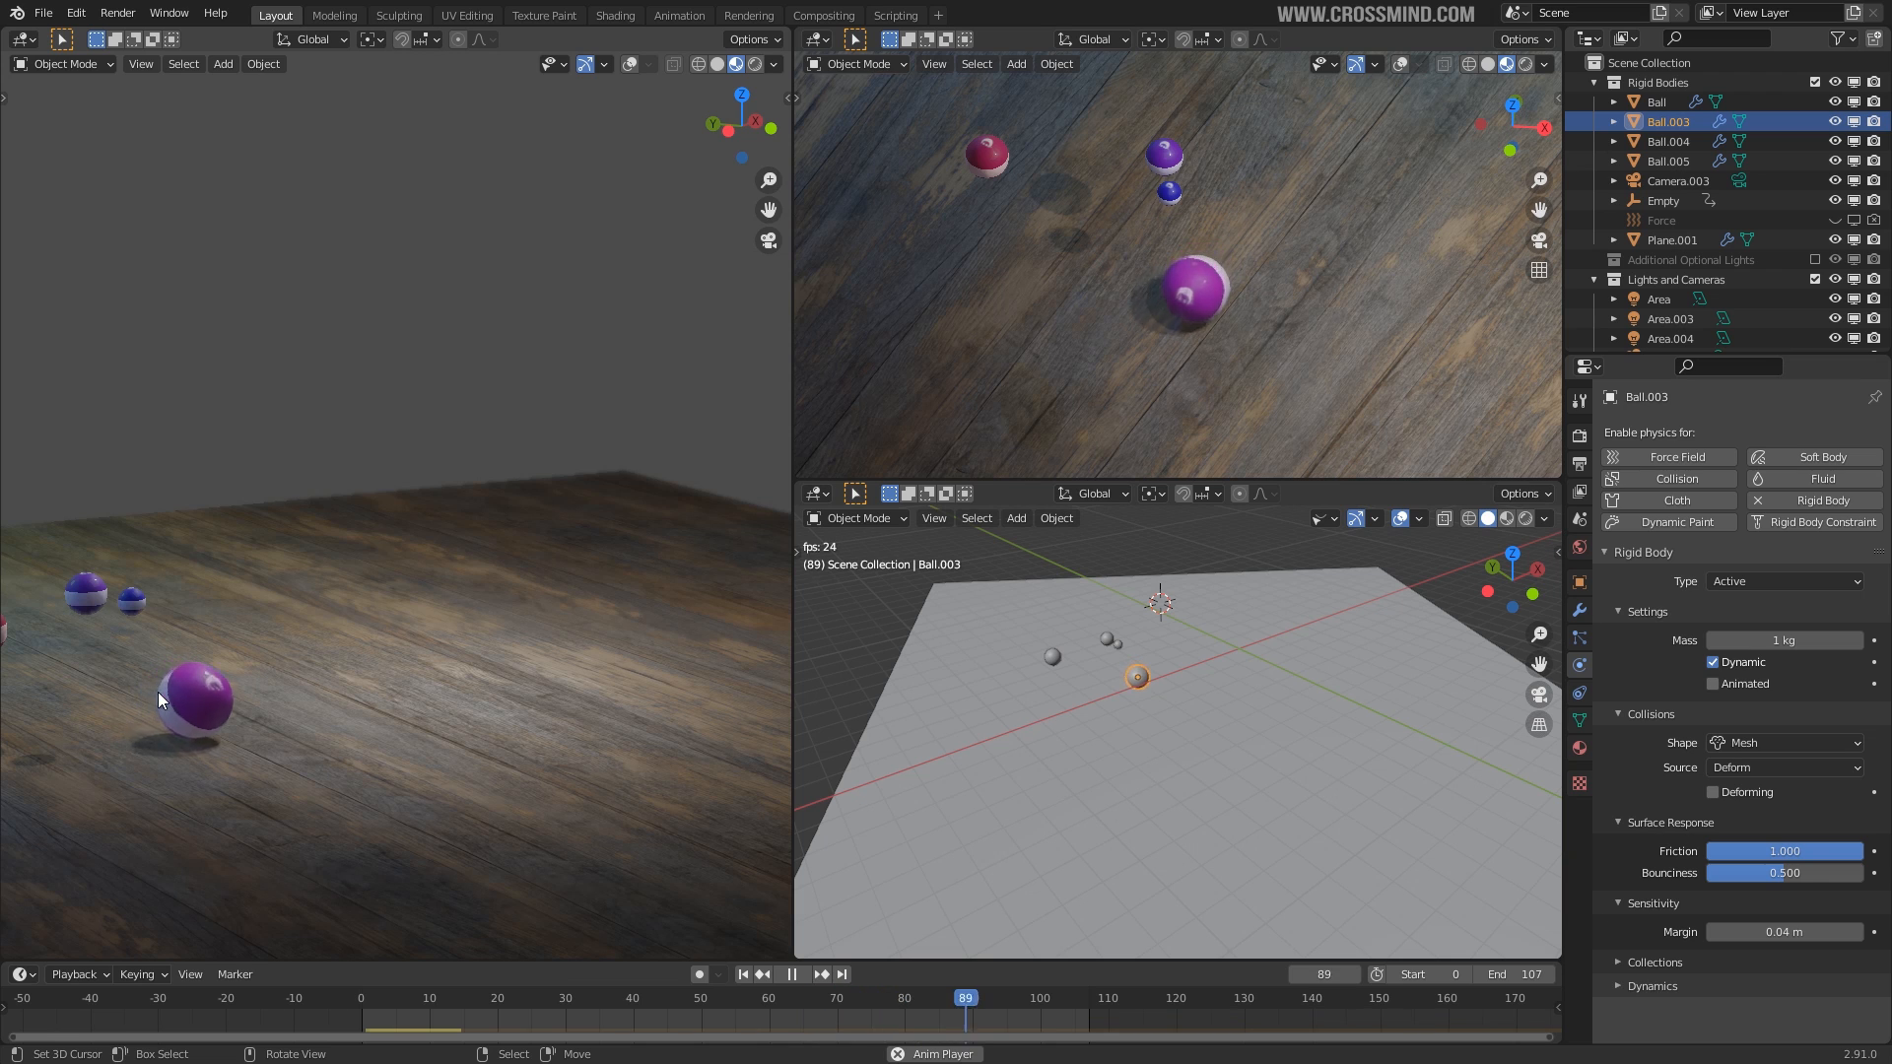
Stop the playback and reduce the large ball's friction to about 0.5.
key("space")
left_click_drag(1804, 852, 1751, 851)
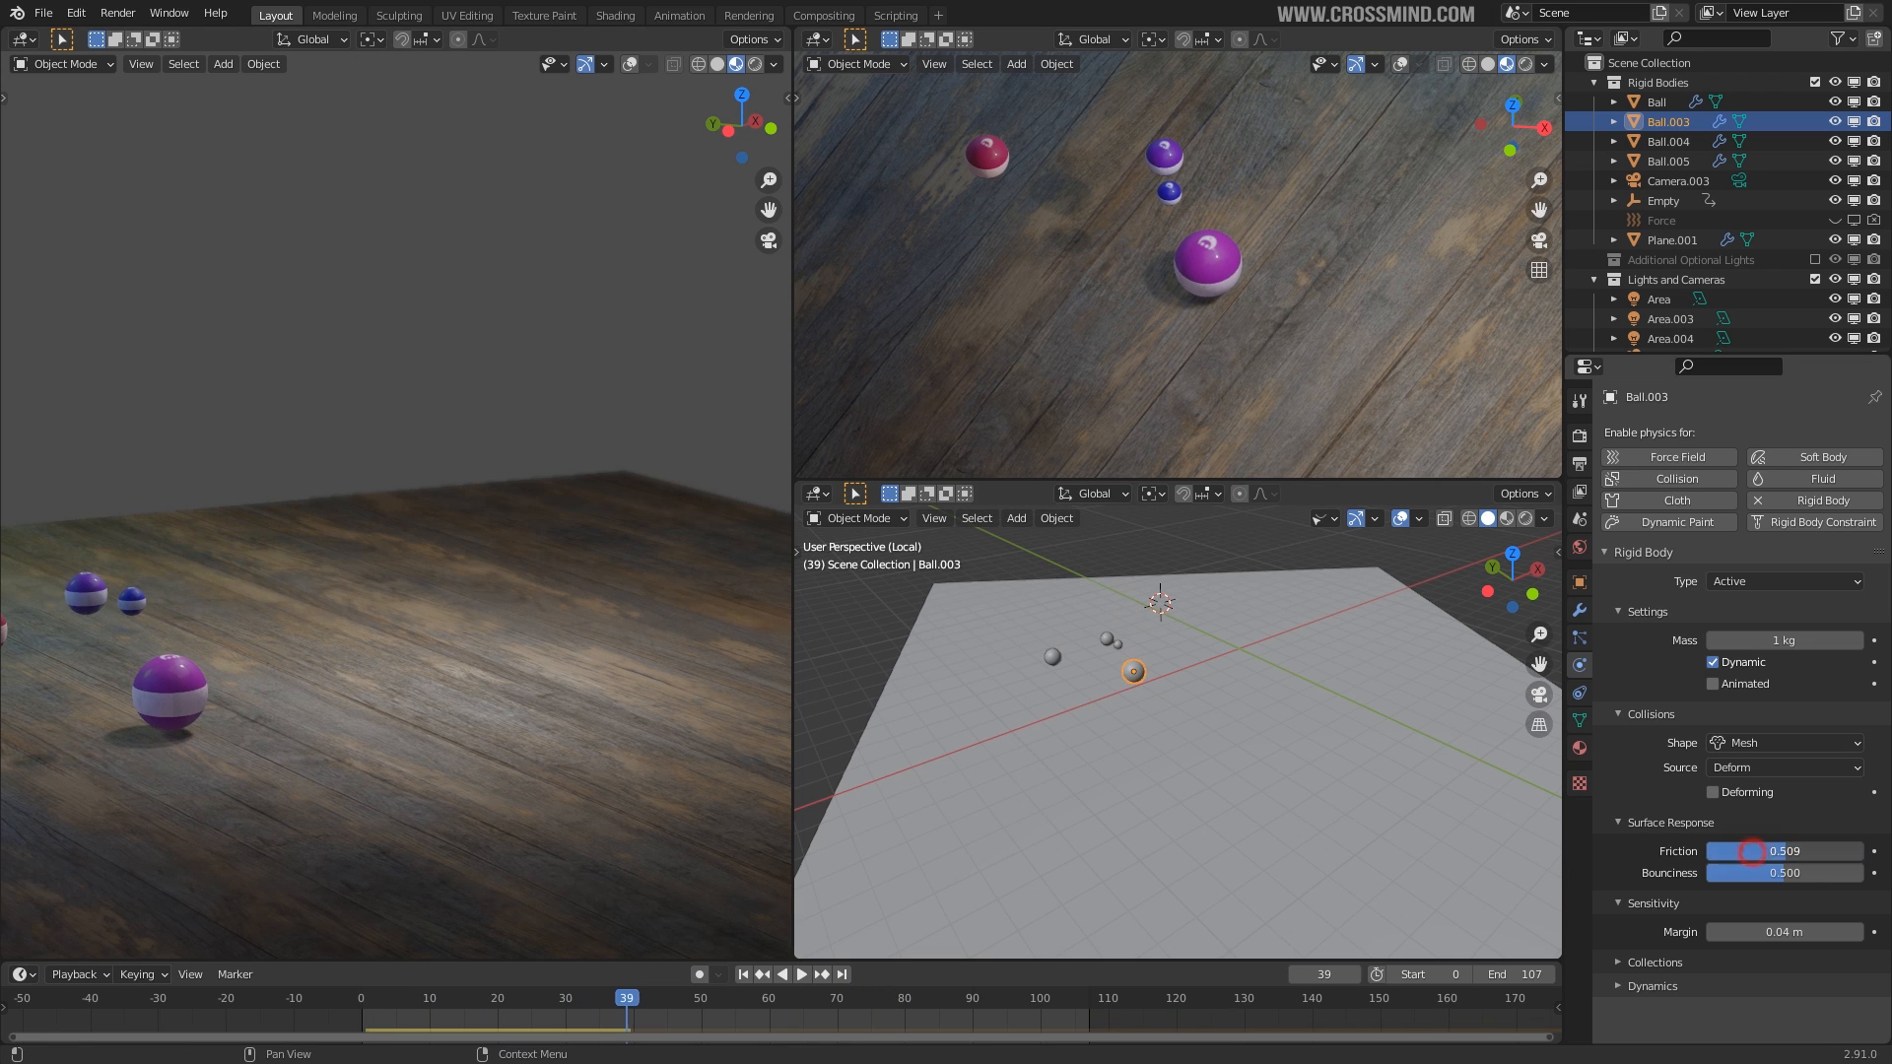
Set the floor plane's surface friction to 0 and play the rigid body simulation from the start.
left_click(937, 773)
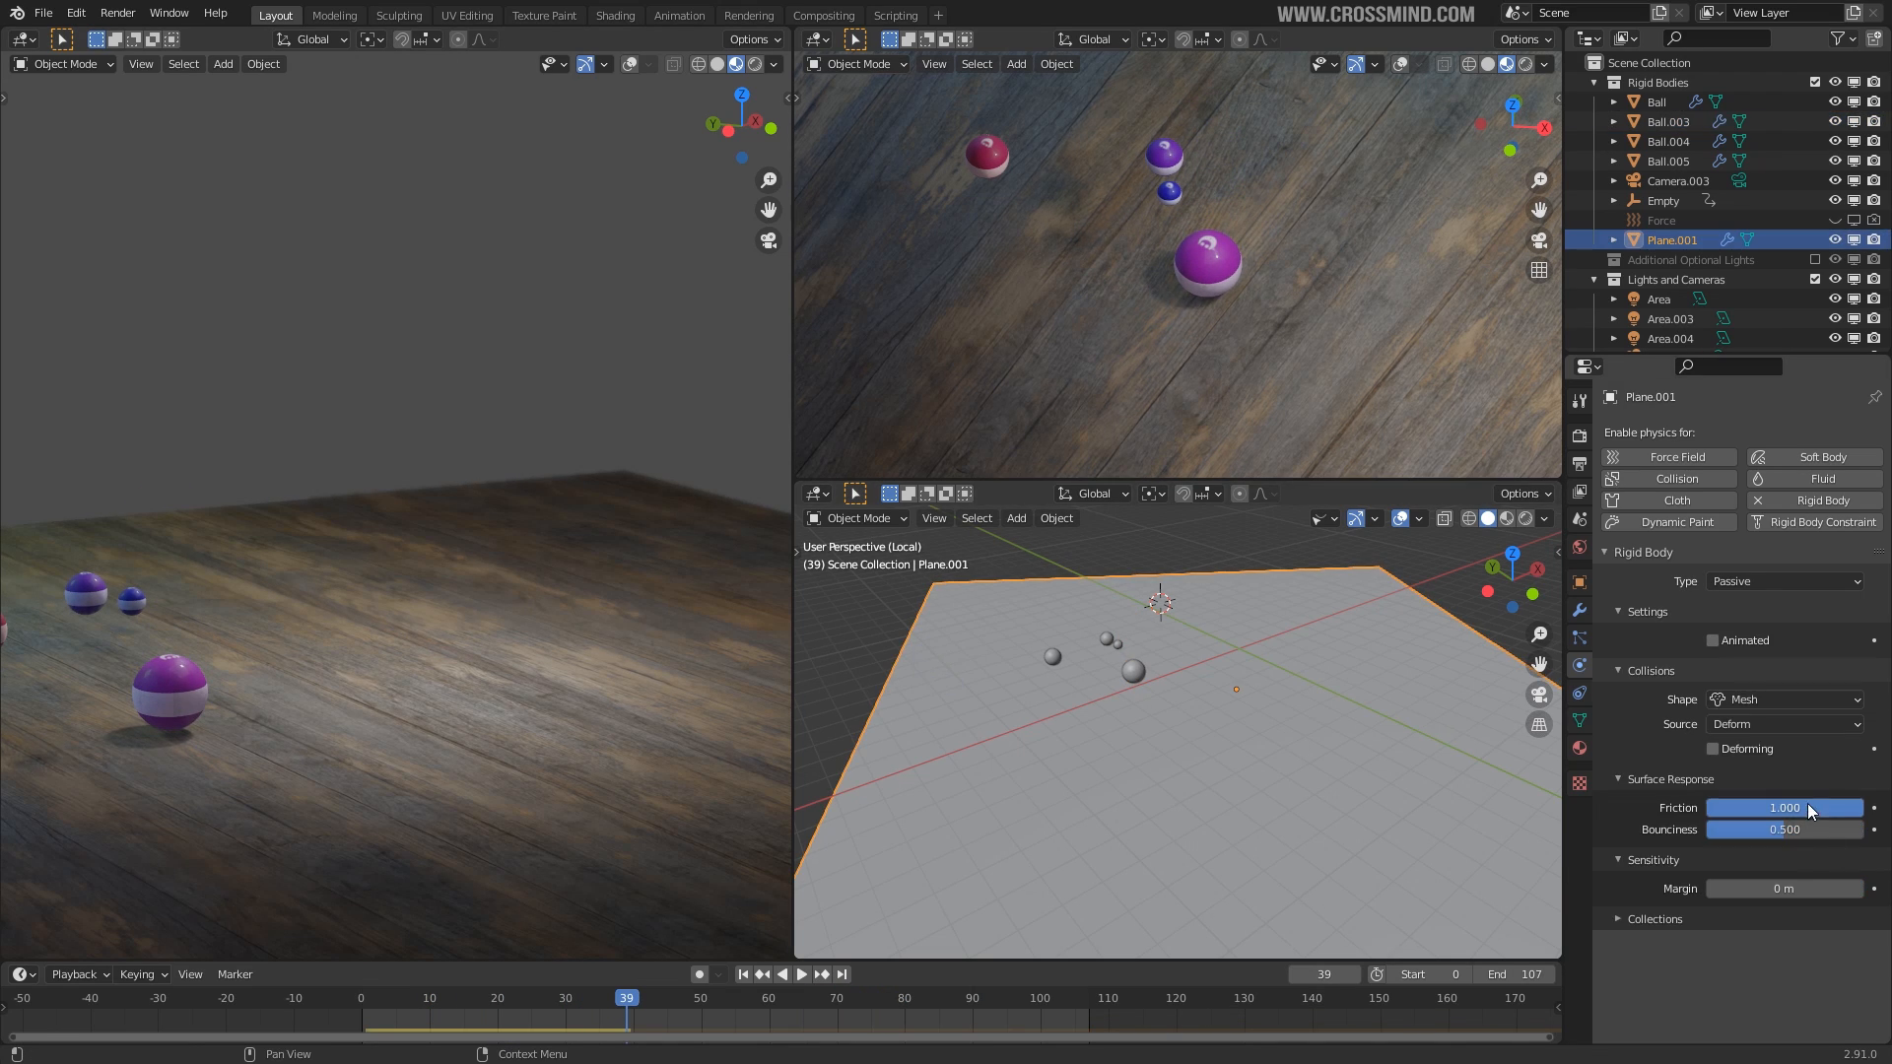
left_click(745, 975)
middle_click_drag(1127, 756, 1198, 784)
key("space")
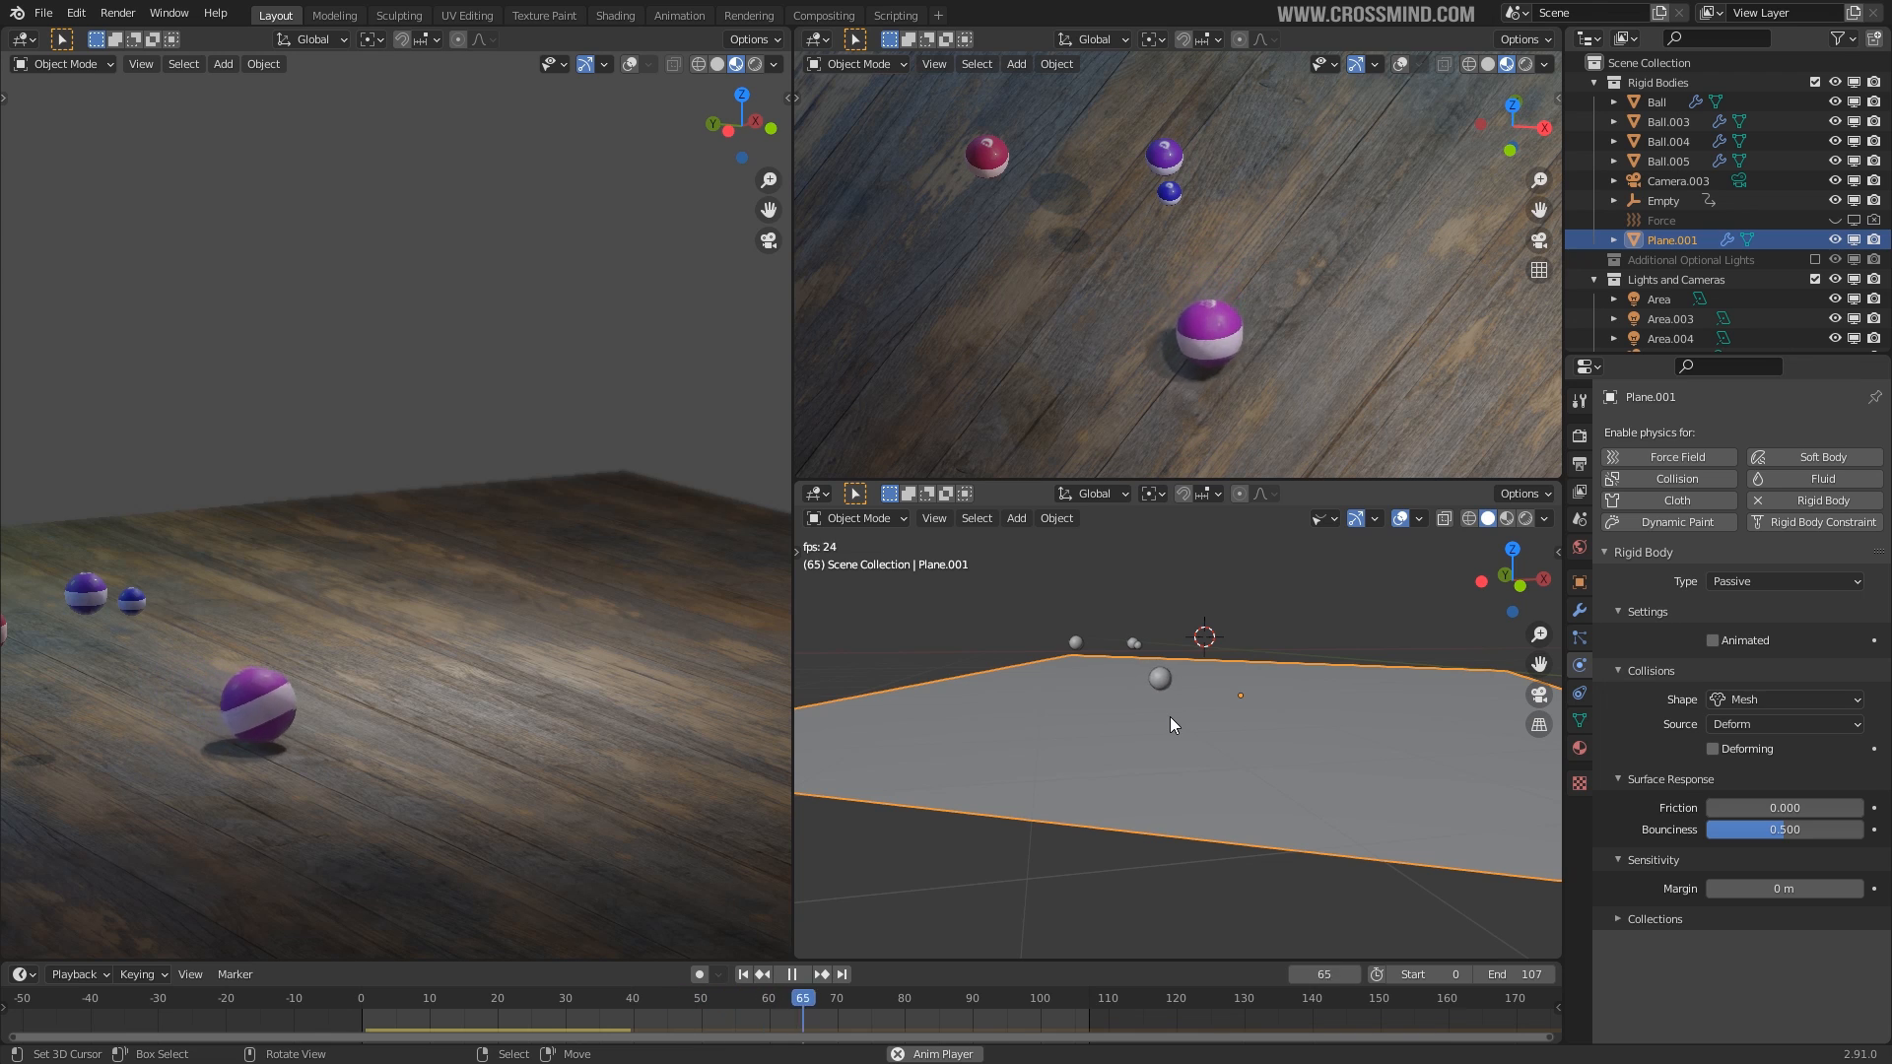
Set both friction and bounciness to 1.0 on Ball.003 and on the floor plane.
left_click(1170, 679)
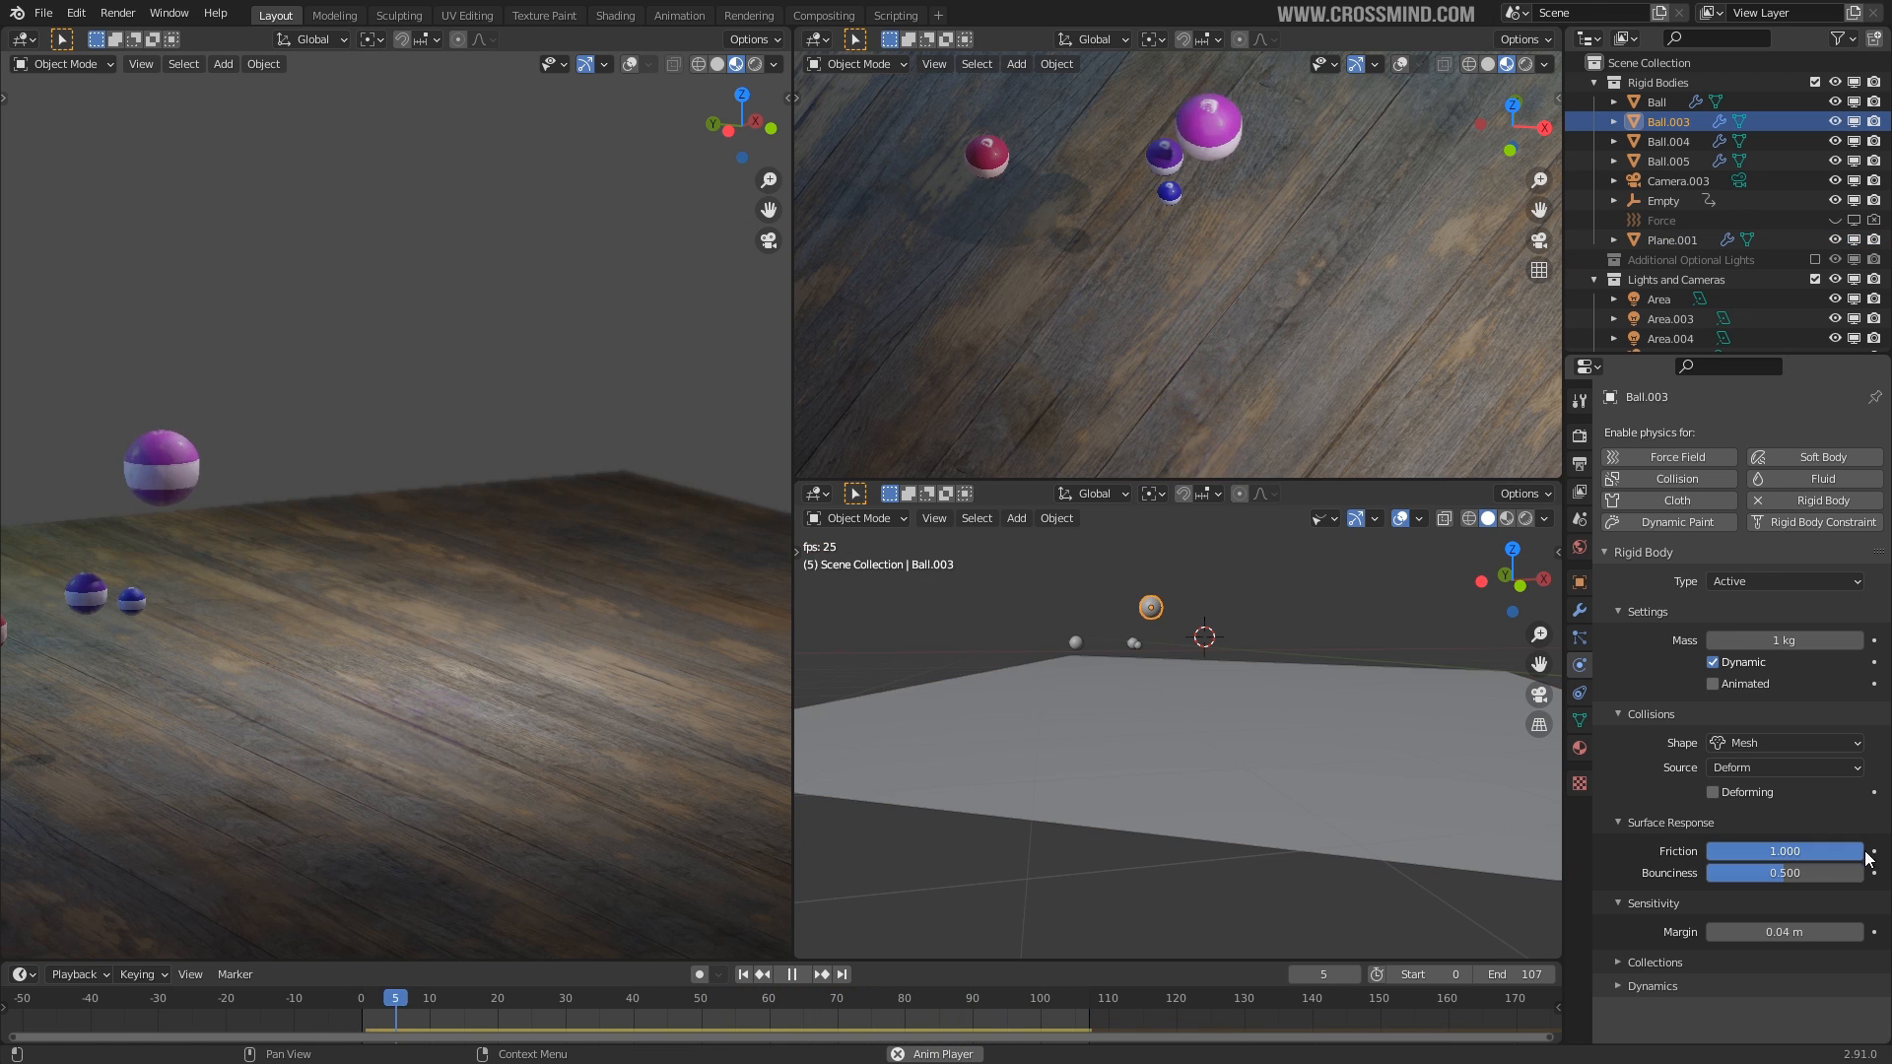
left_click(1170, 680)
left_click_drag(1785, 814, 1836, 814)
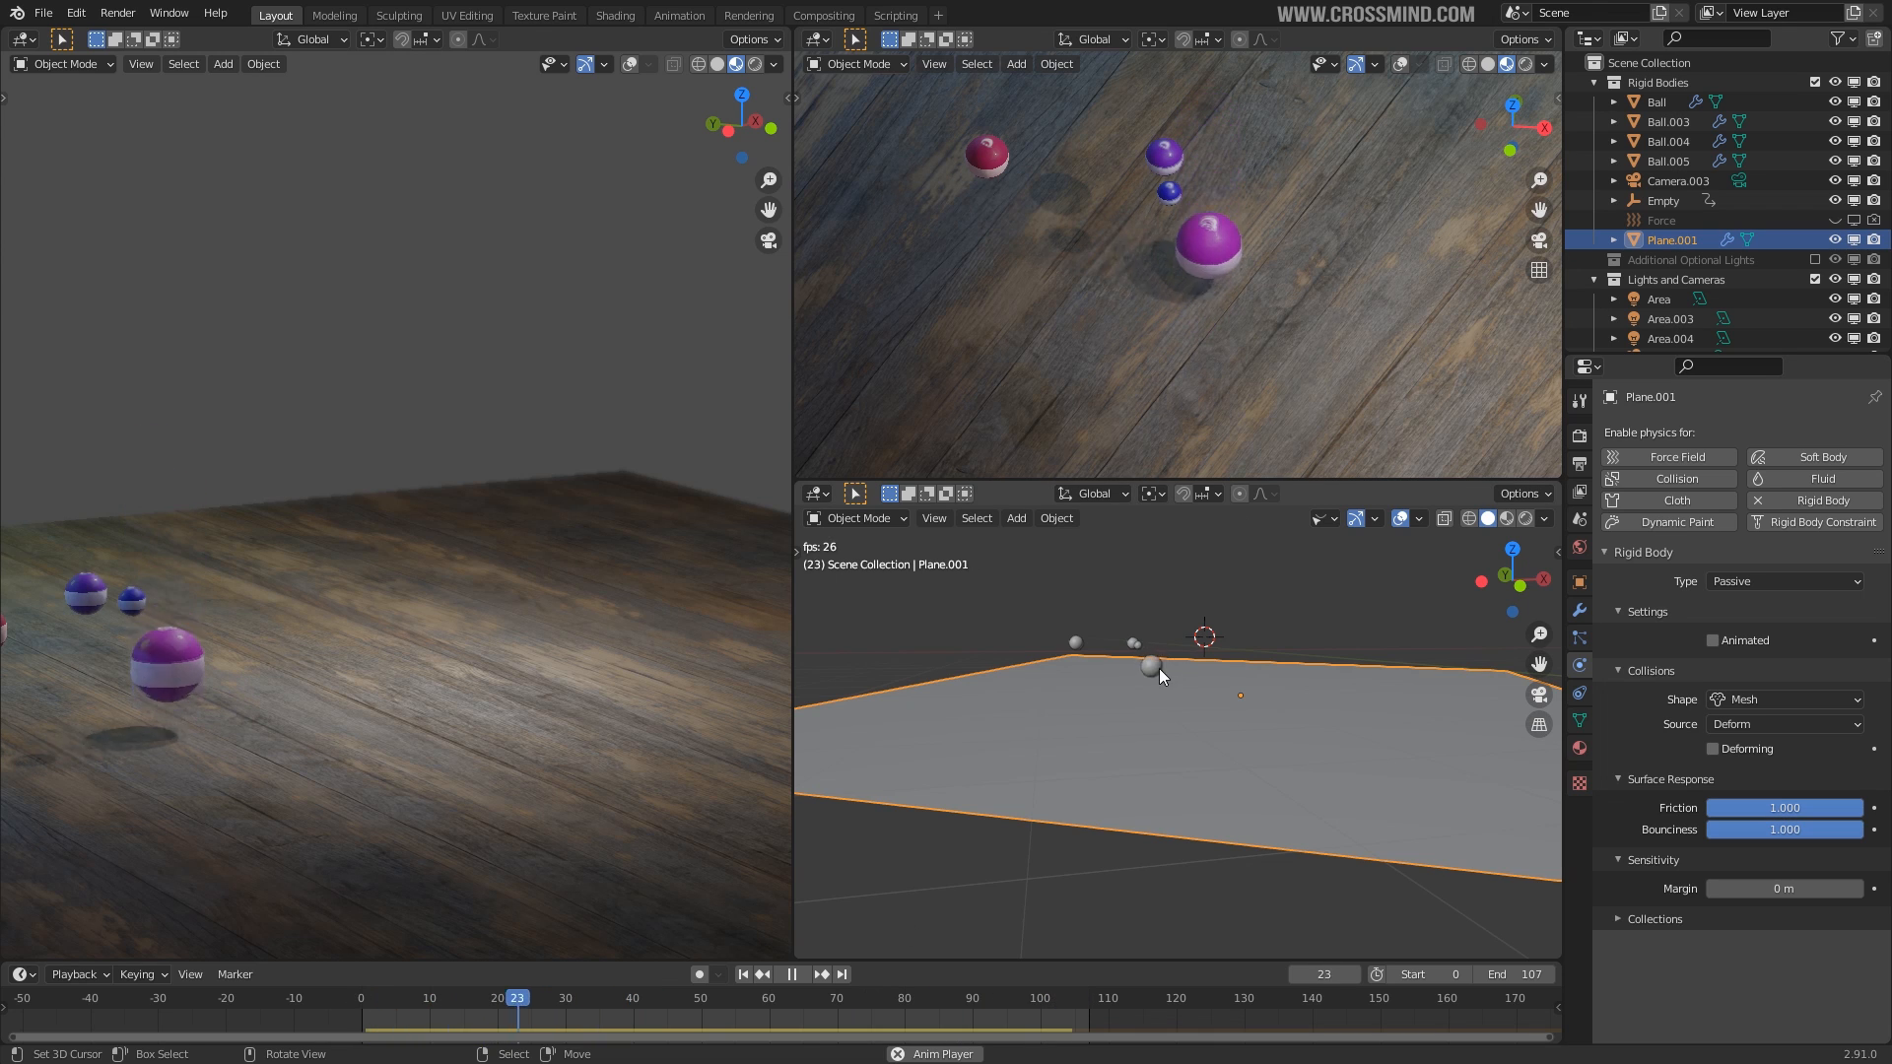
left_click(1152, 674)
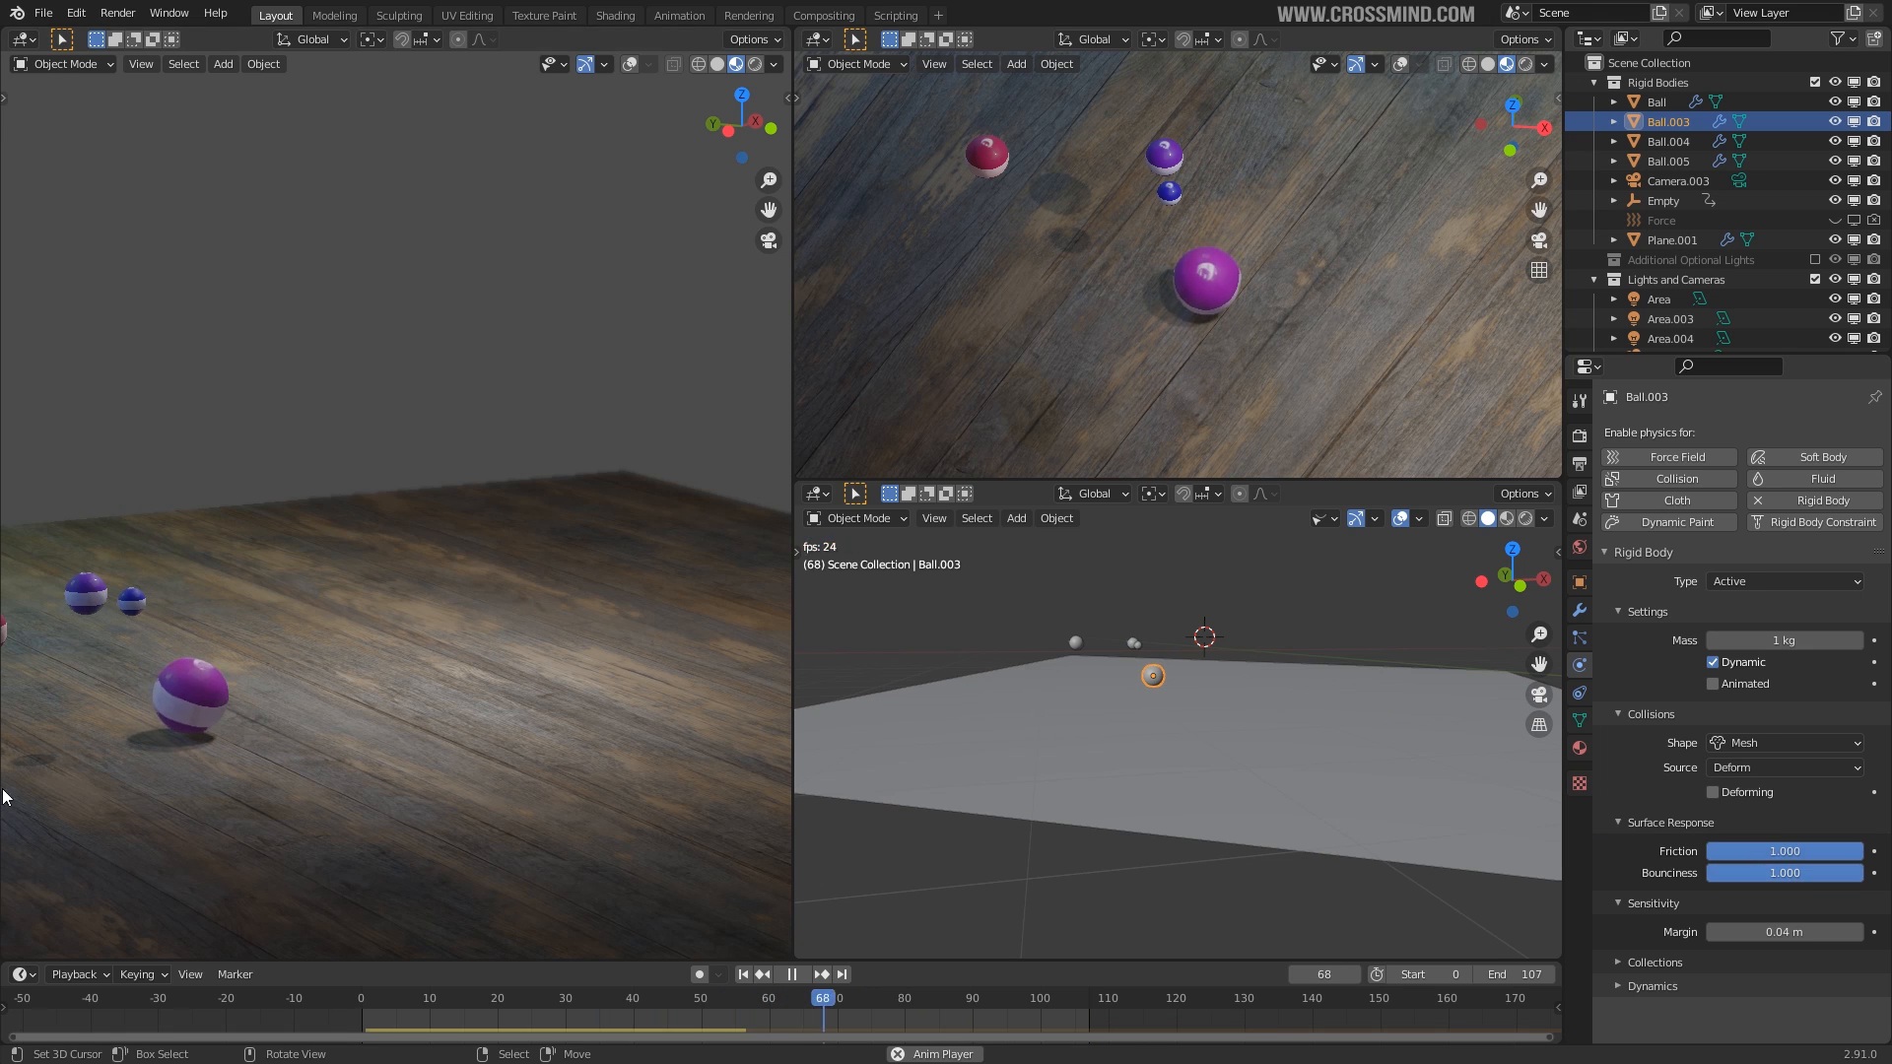
Rotate the floor plane into a downhill slope and restart the simulation from the first frame.
left_click(886, 725)
key("r")
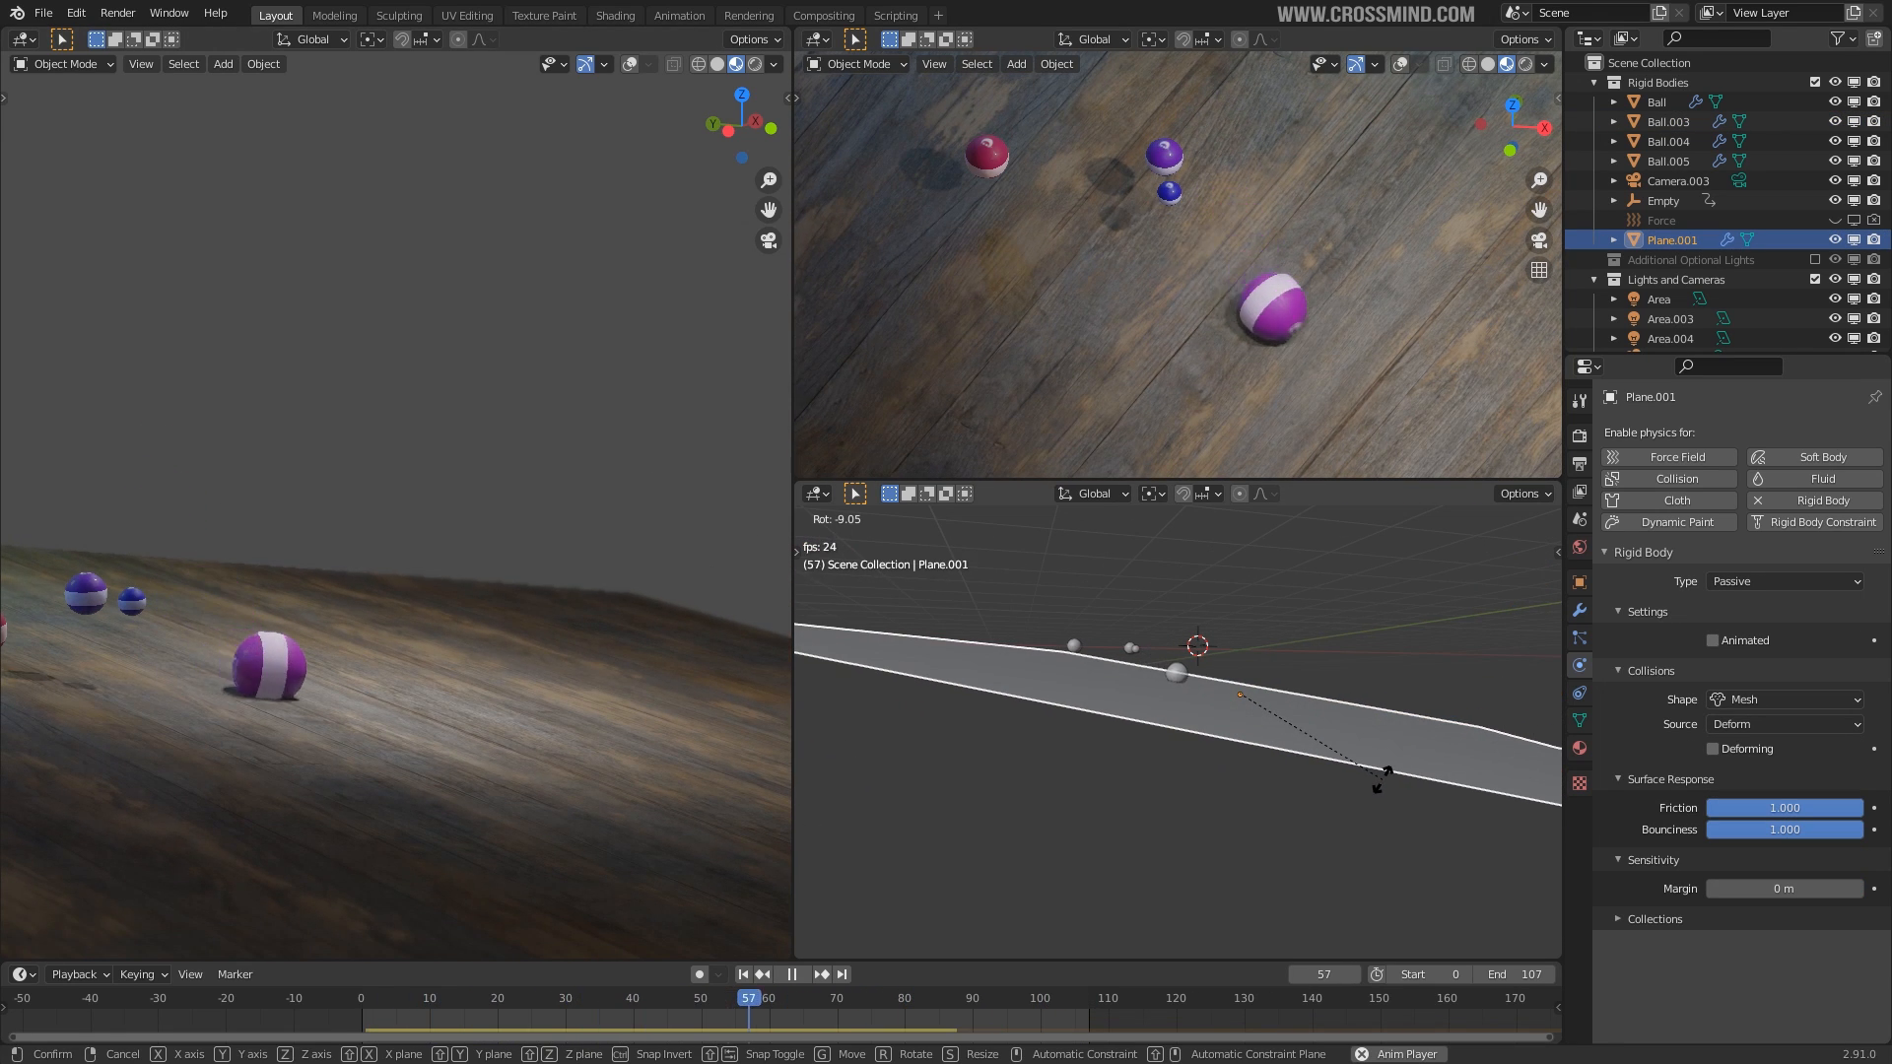
left_click(1377, 786)
left_click(744, 975)
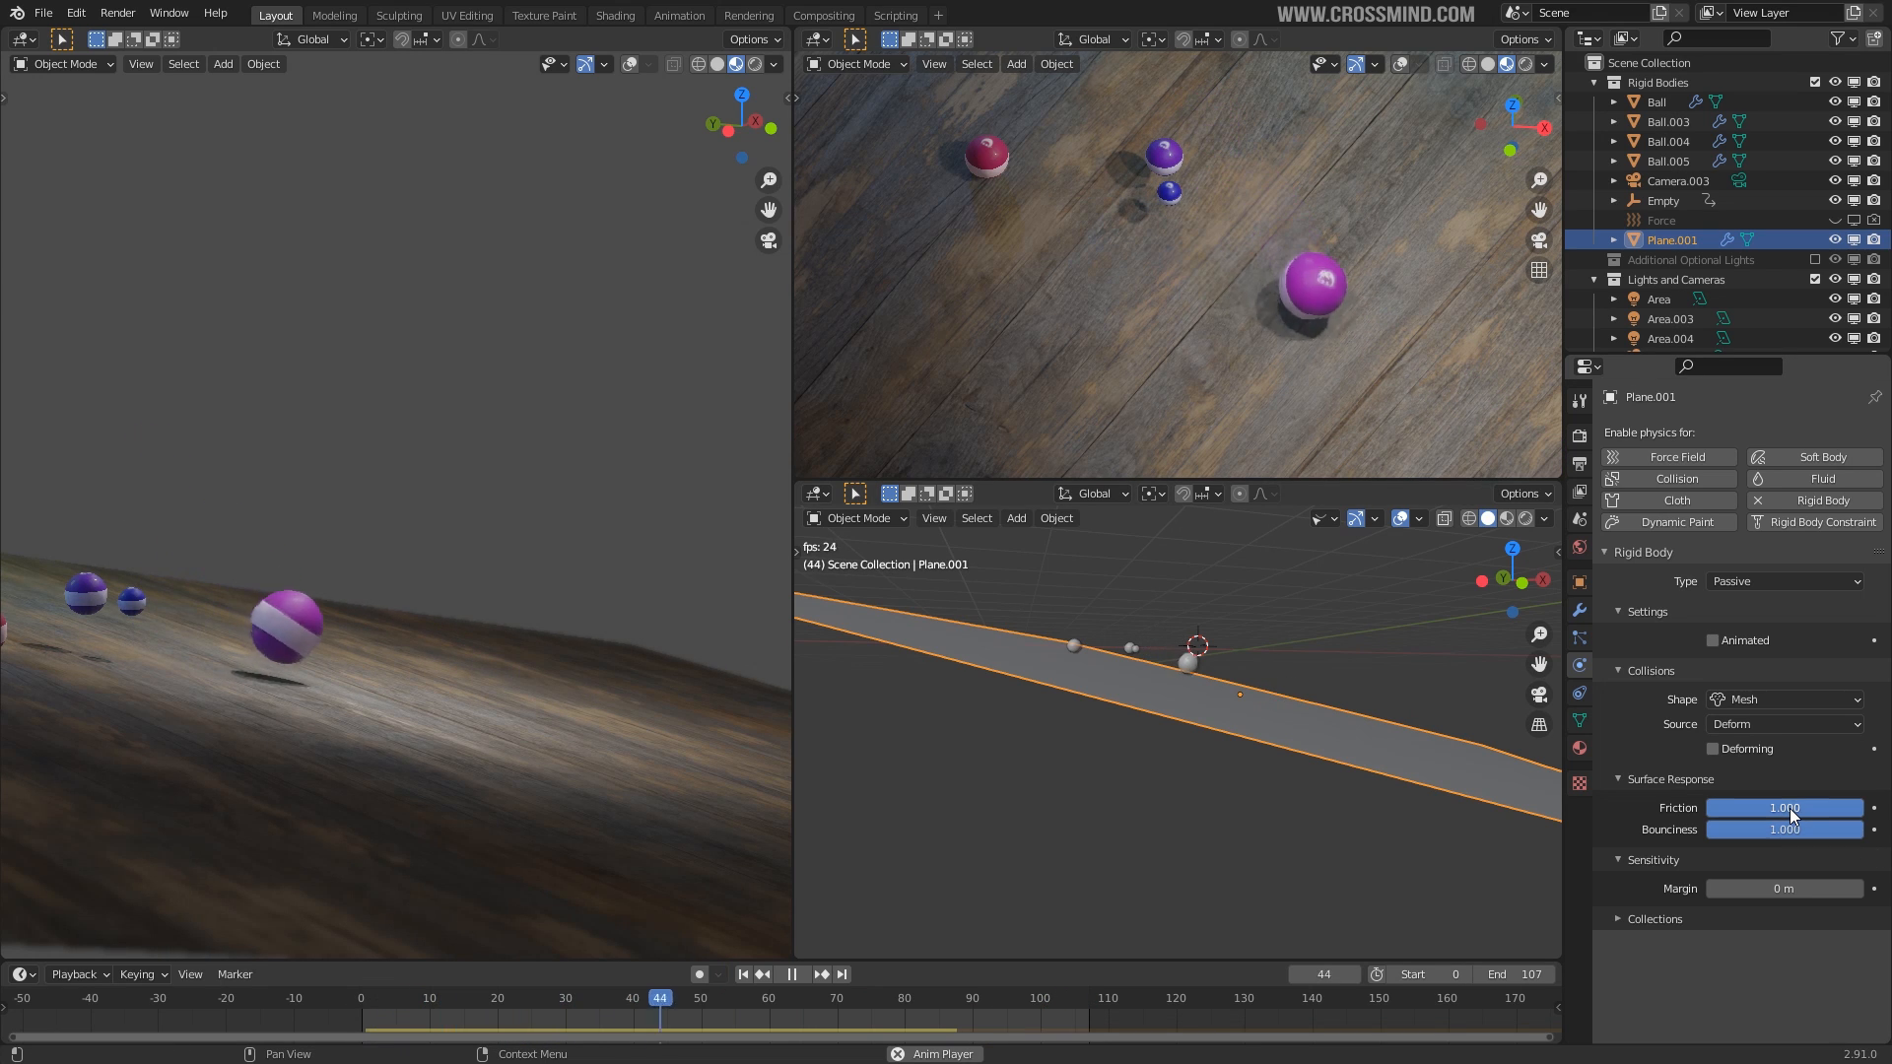
Try a friction of 0 on the sloped floor plane while the simulation plays.
left_click_drag(1787, 808, 1625, 808)
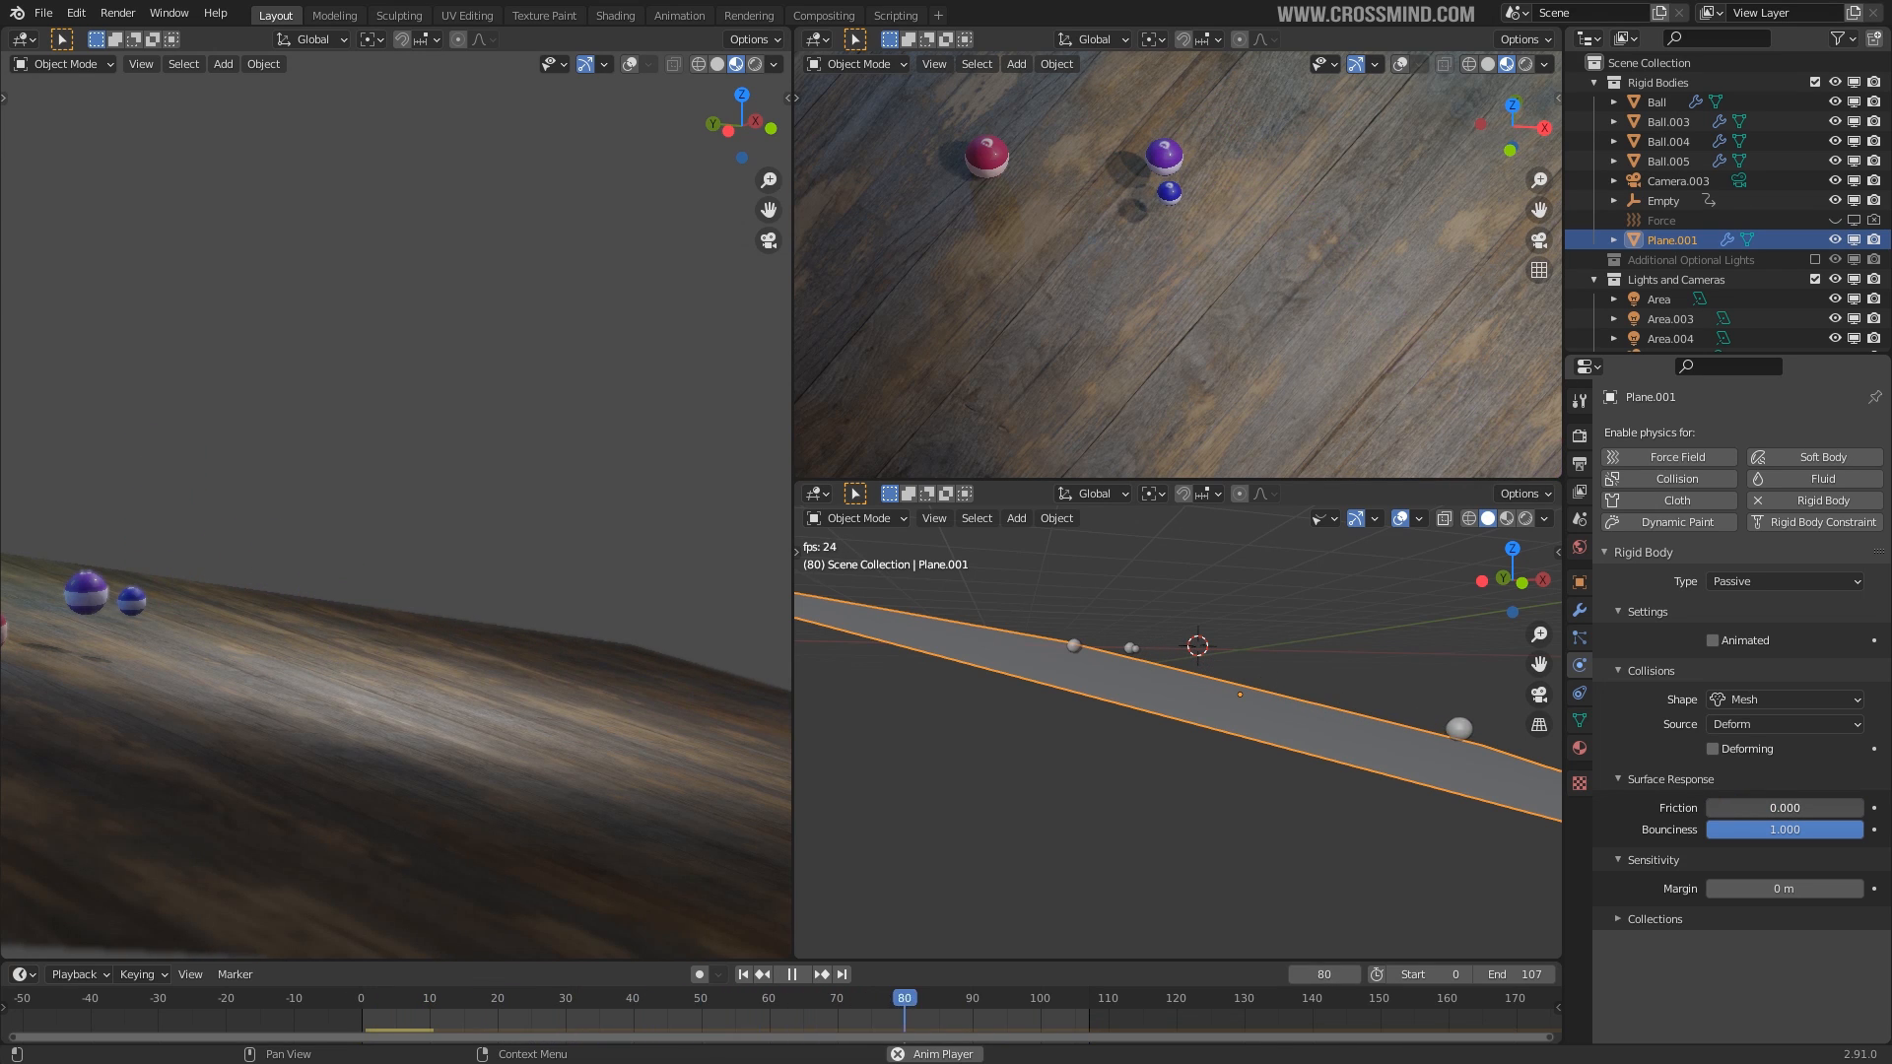
right_click(1707, 808)
middle_click_drag(1393, 710, 1374, 736)
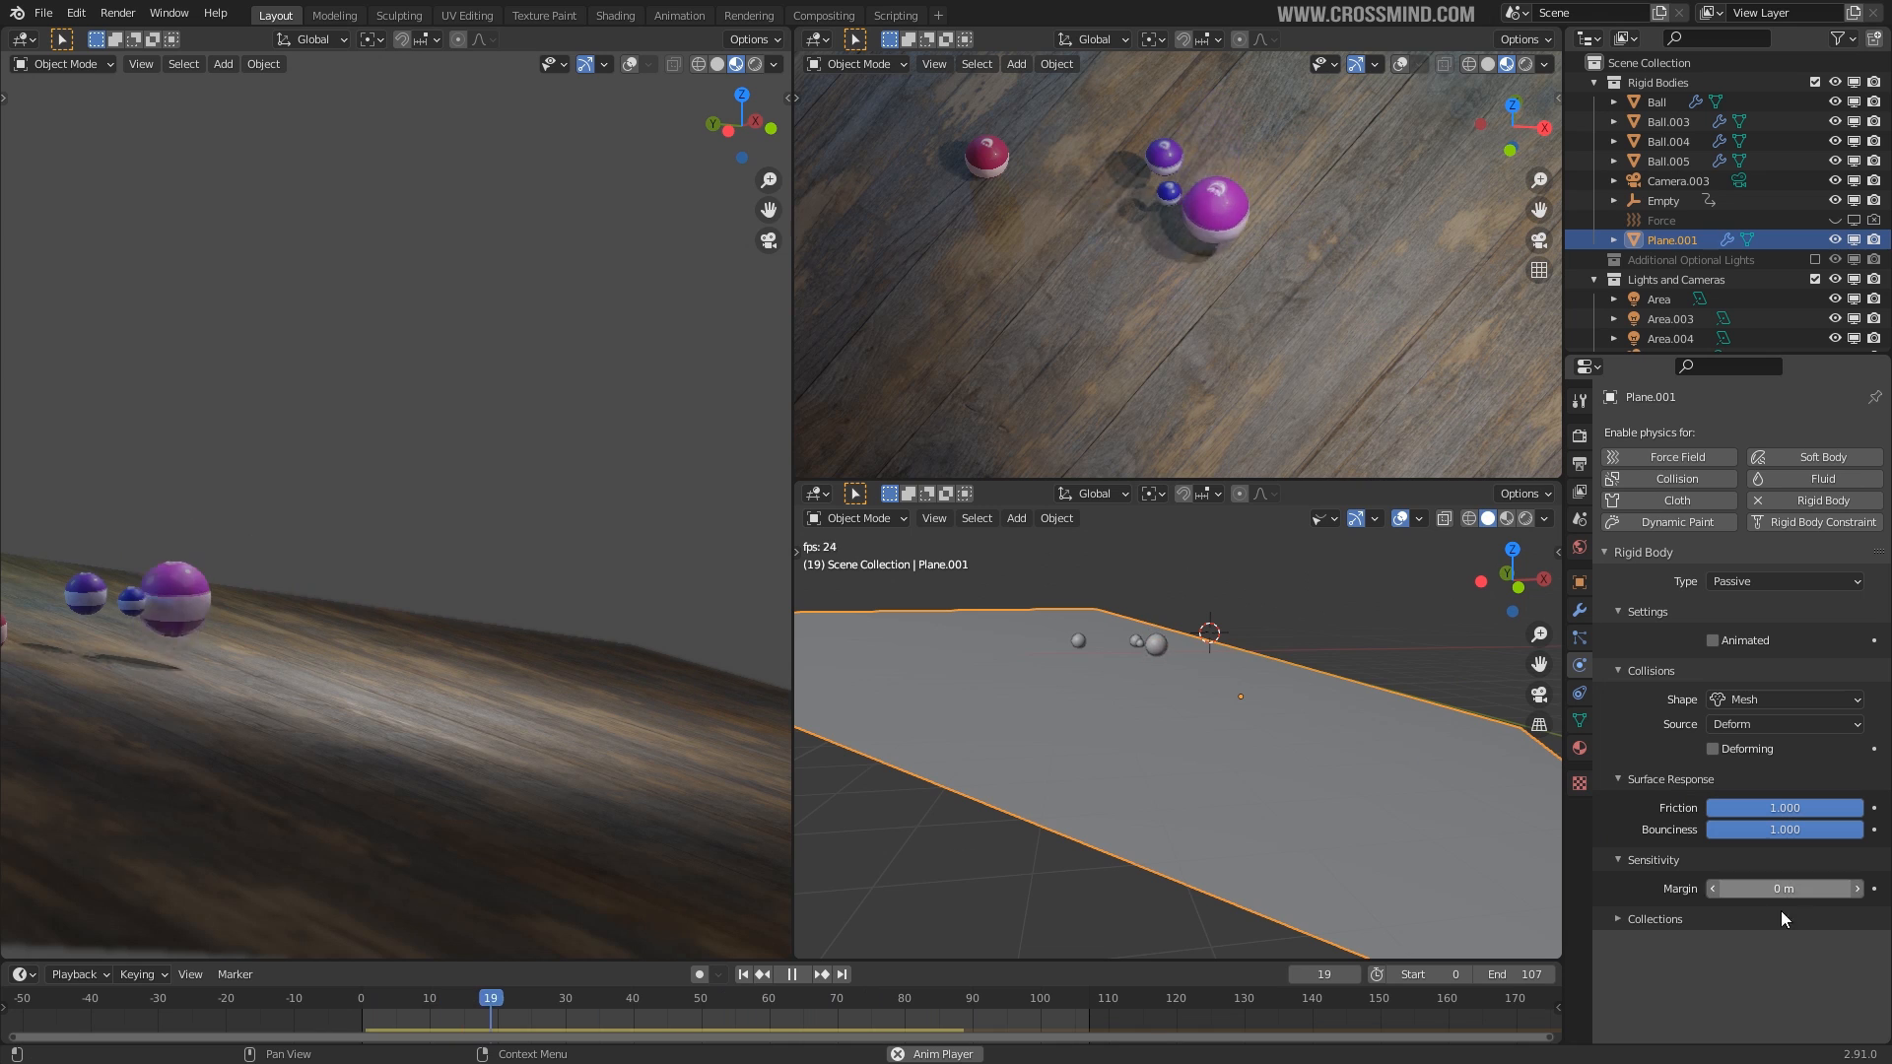
Set the floor plane's collision sensitivity margin to 1 m.
left_click_drag(1834, 896, 1882, 897)
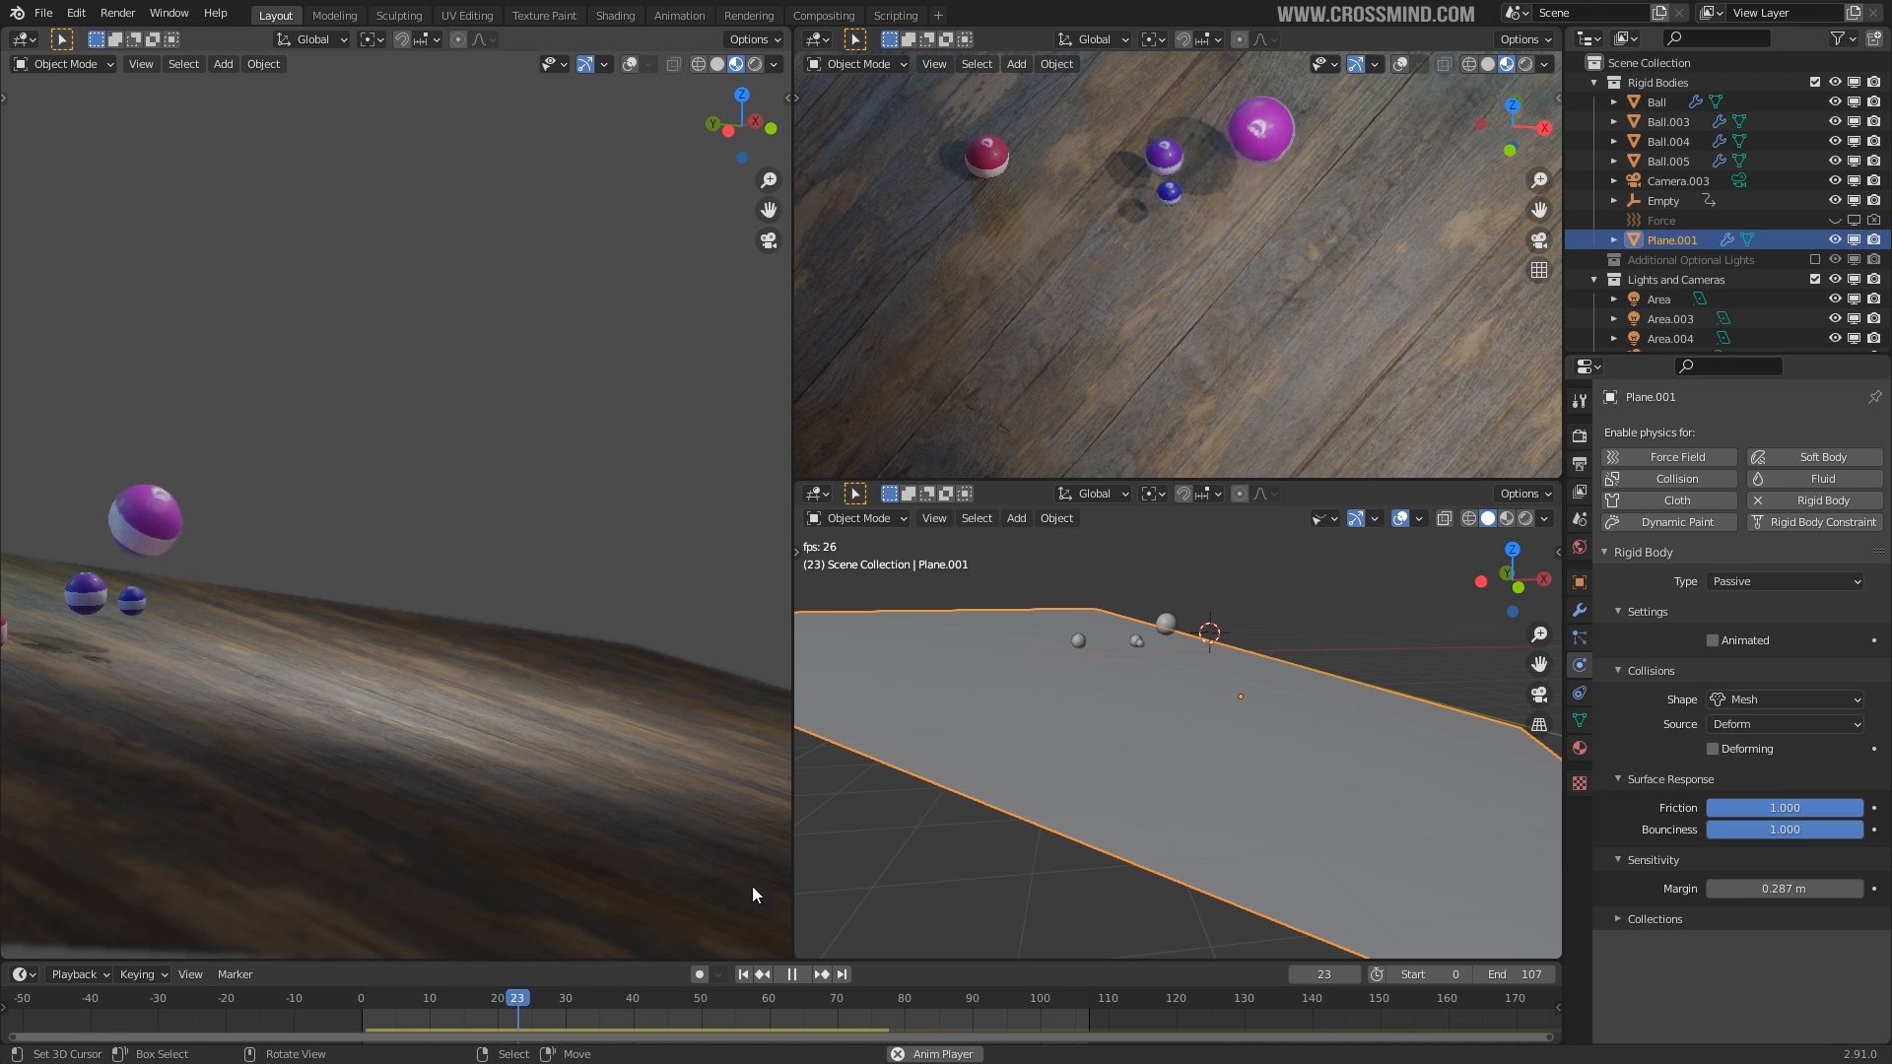
left_click(1766, 886)
type("1")
key("Return")
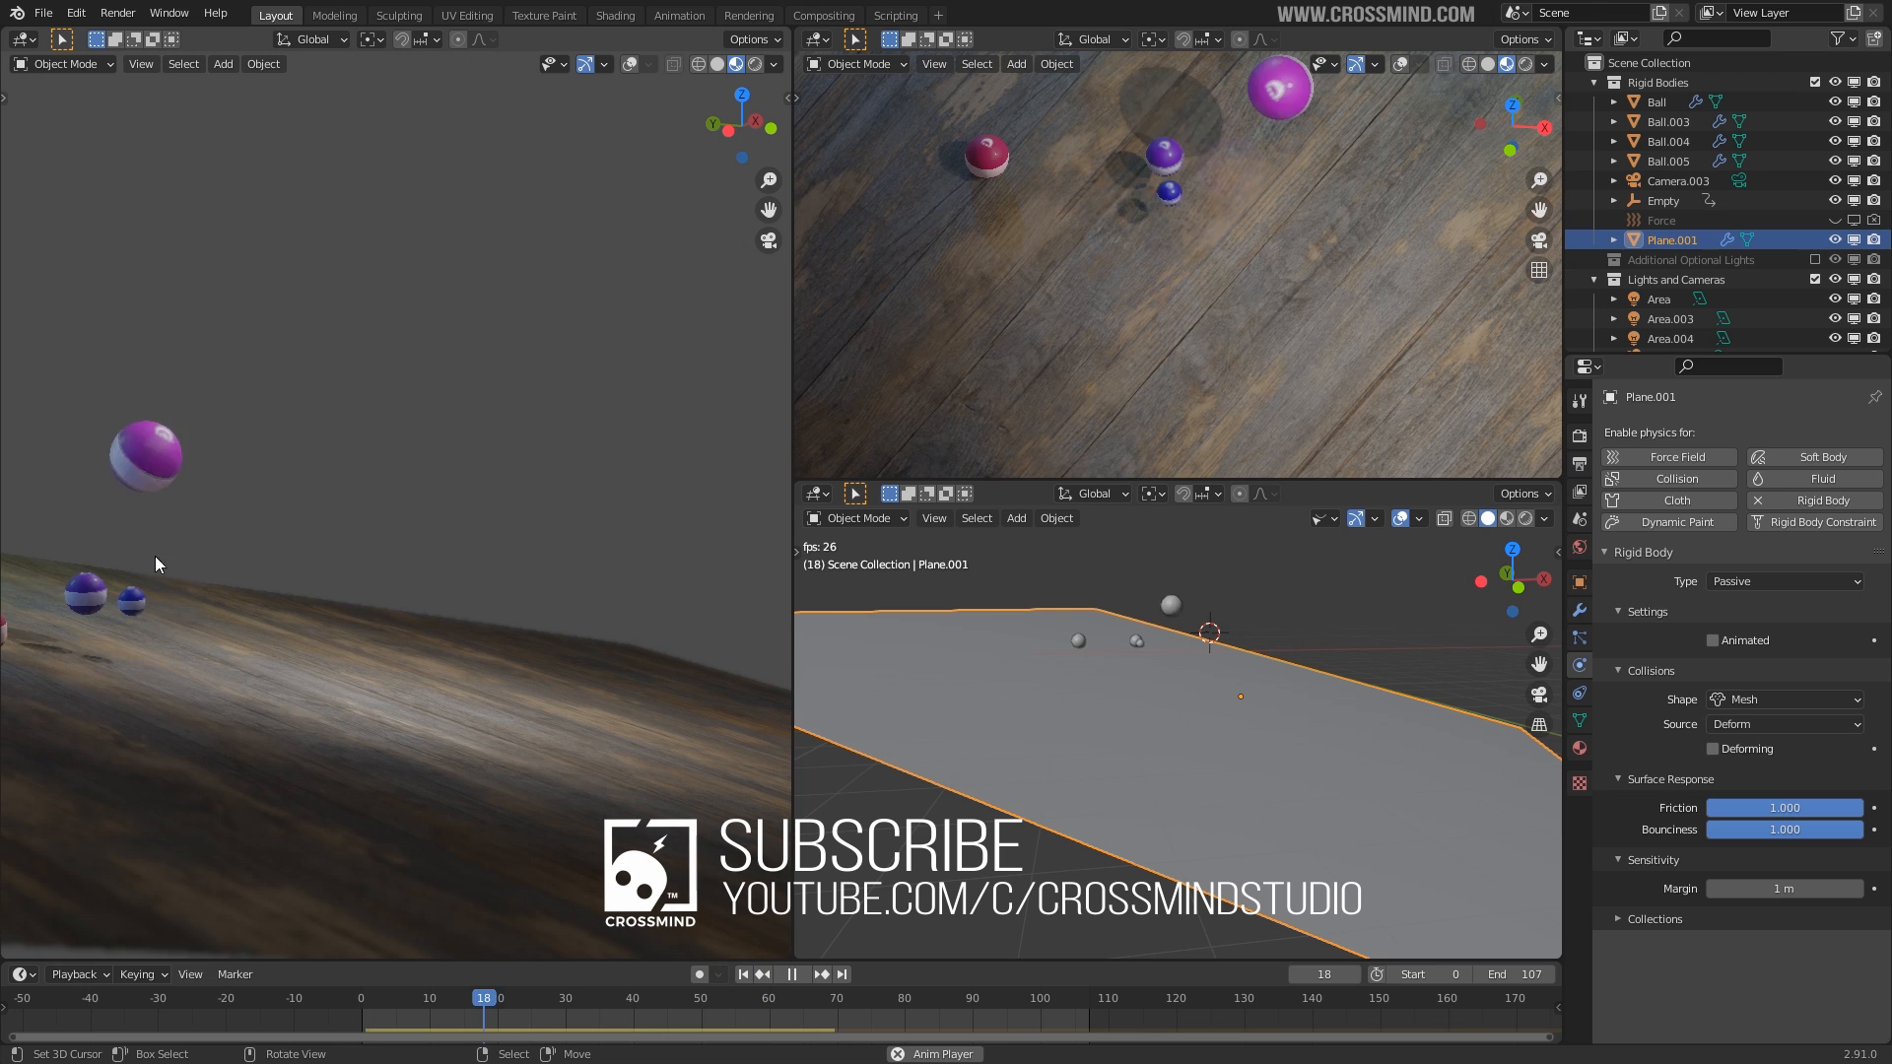
Examine from the side how the ball meets the sloped floor at frame 16.
scroll(501, 682, "down", 5)
mouse_move(503, 682)
middle_mouse_down()
mouse_move(517, 657)
mouse_move(494, 653)
middle_mouse_up()
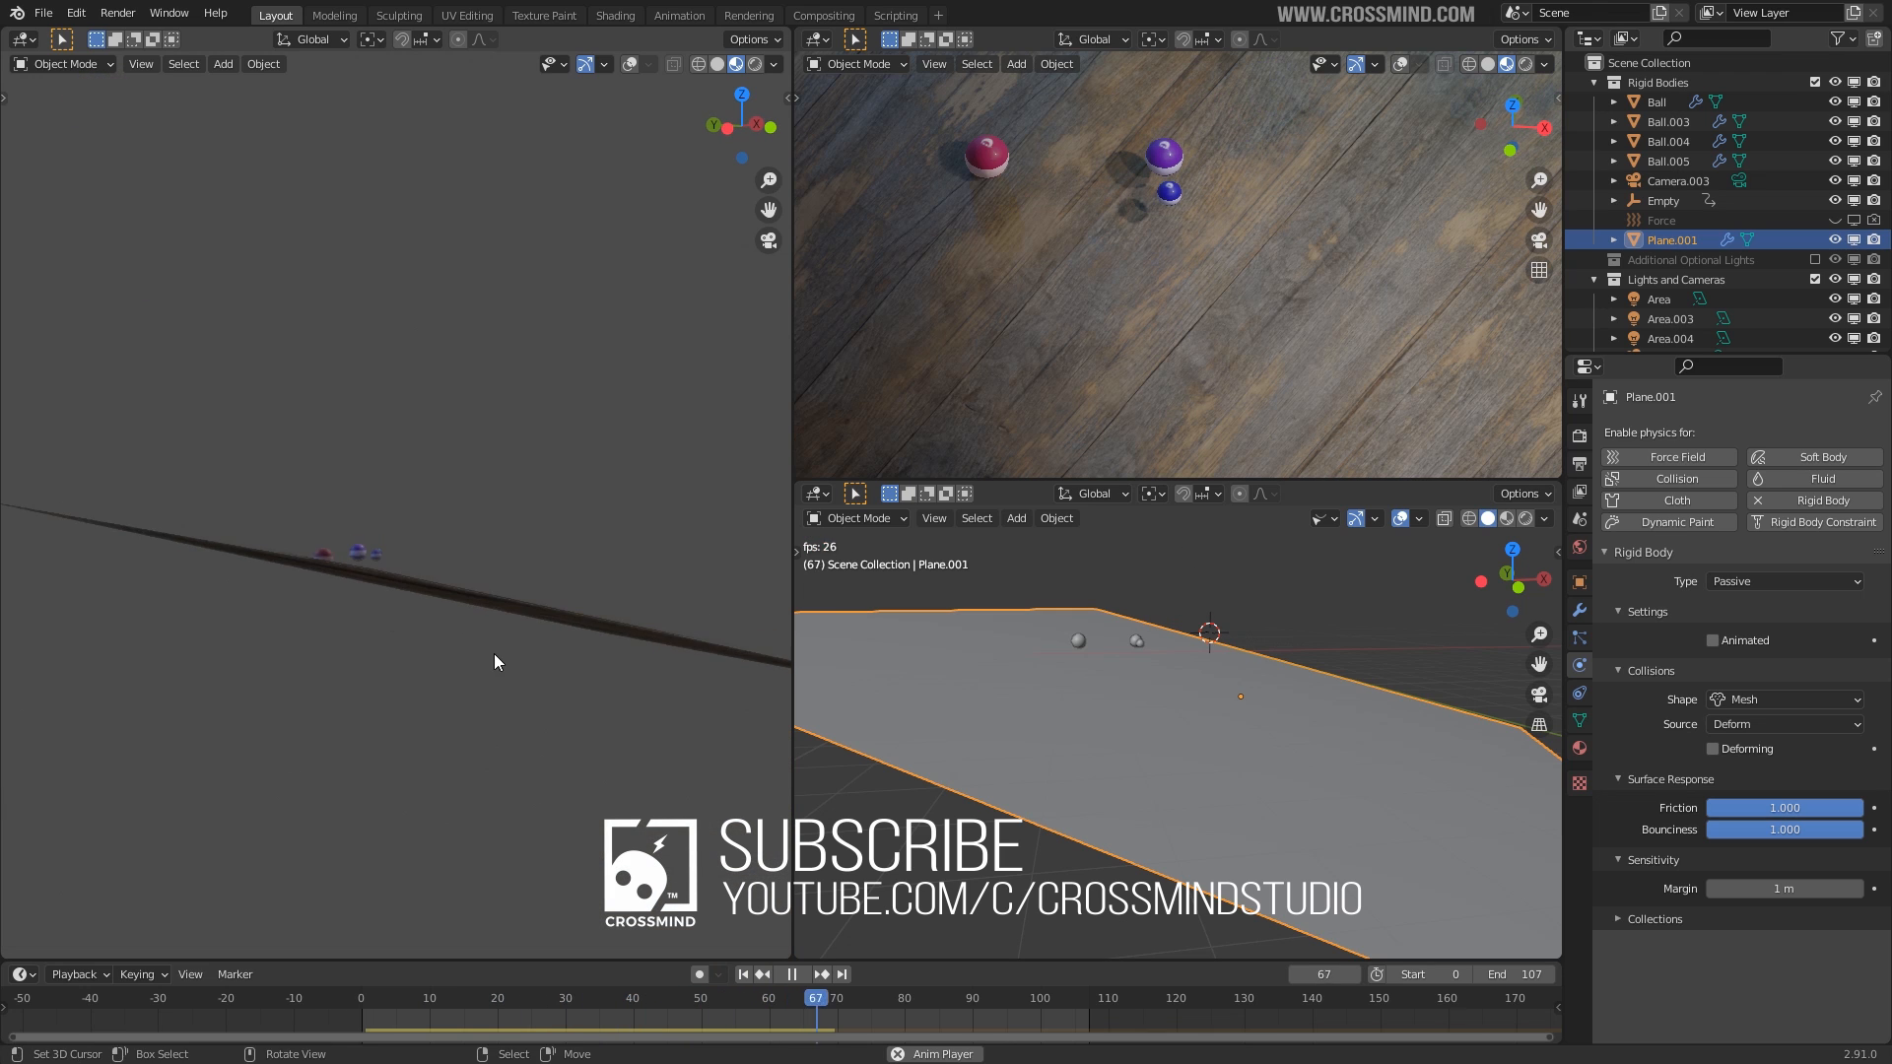
key("Escape")
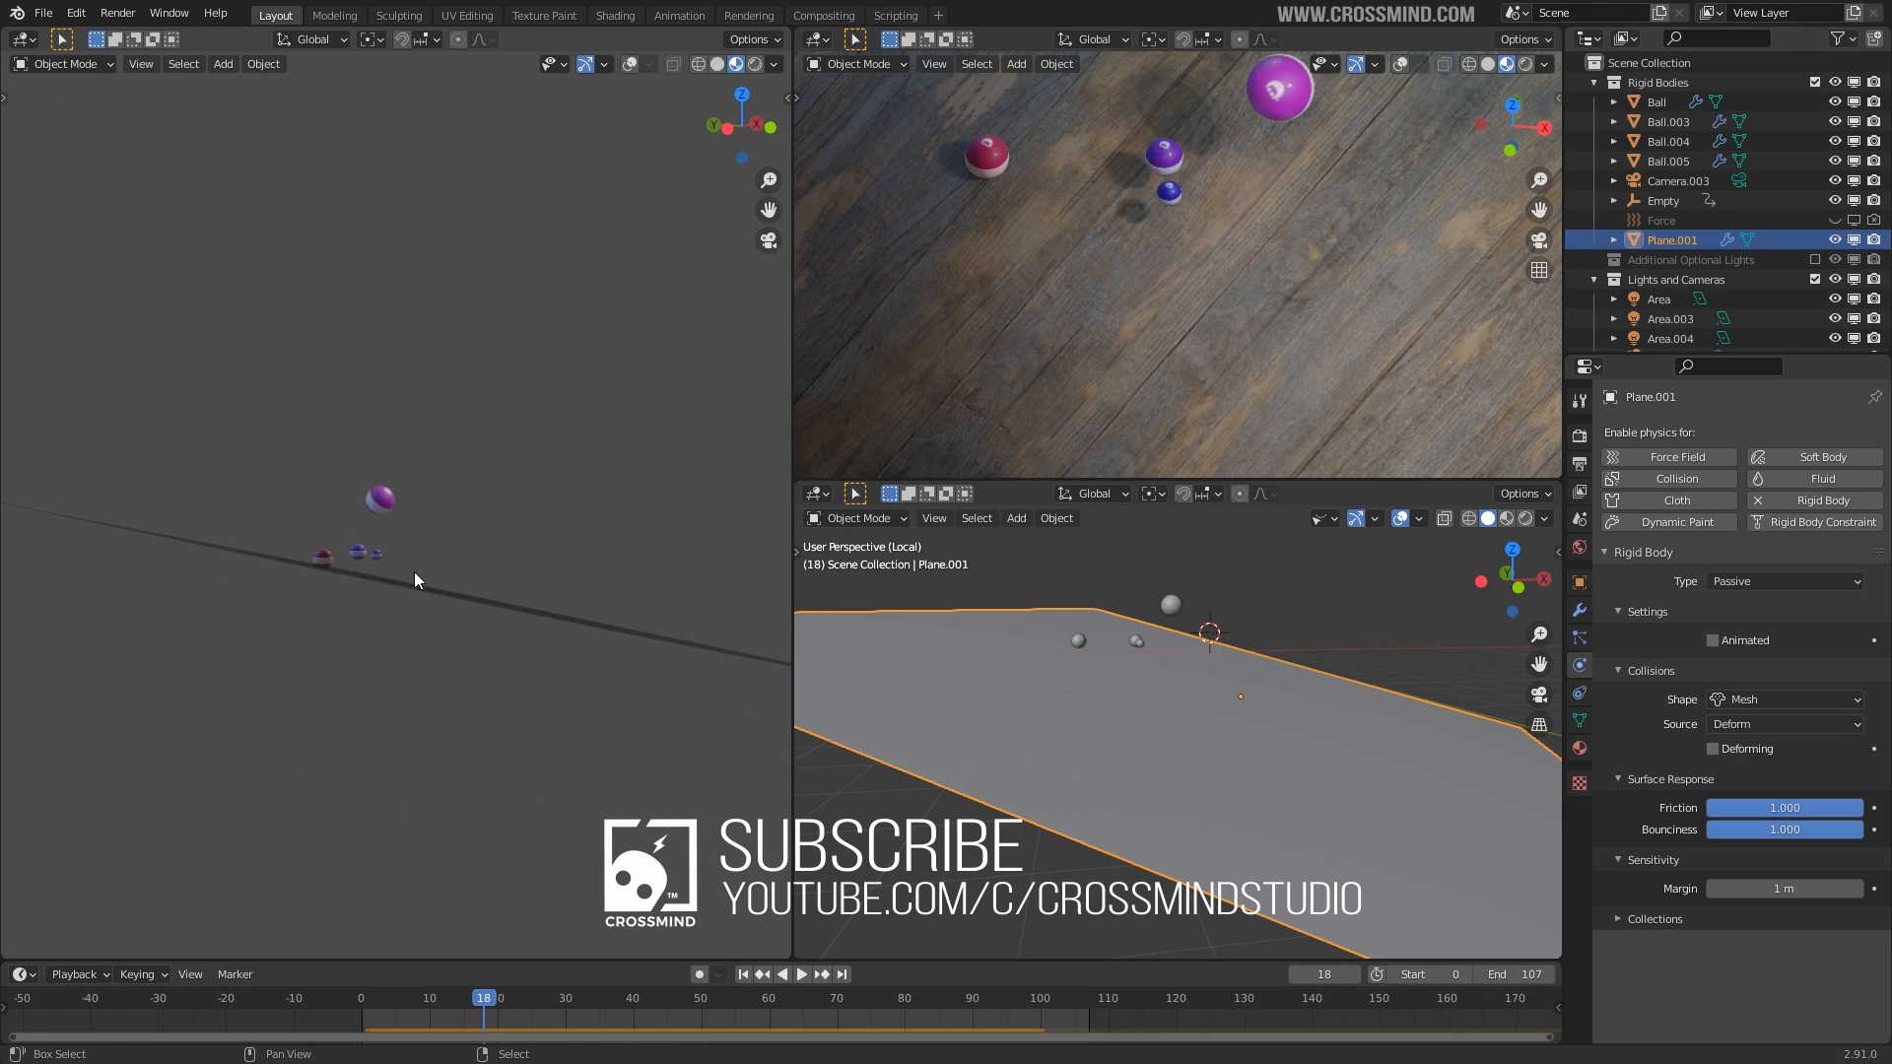
key("space")
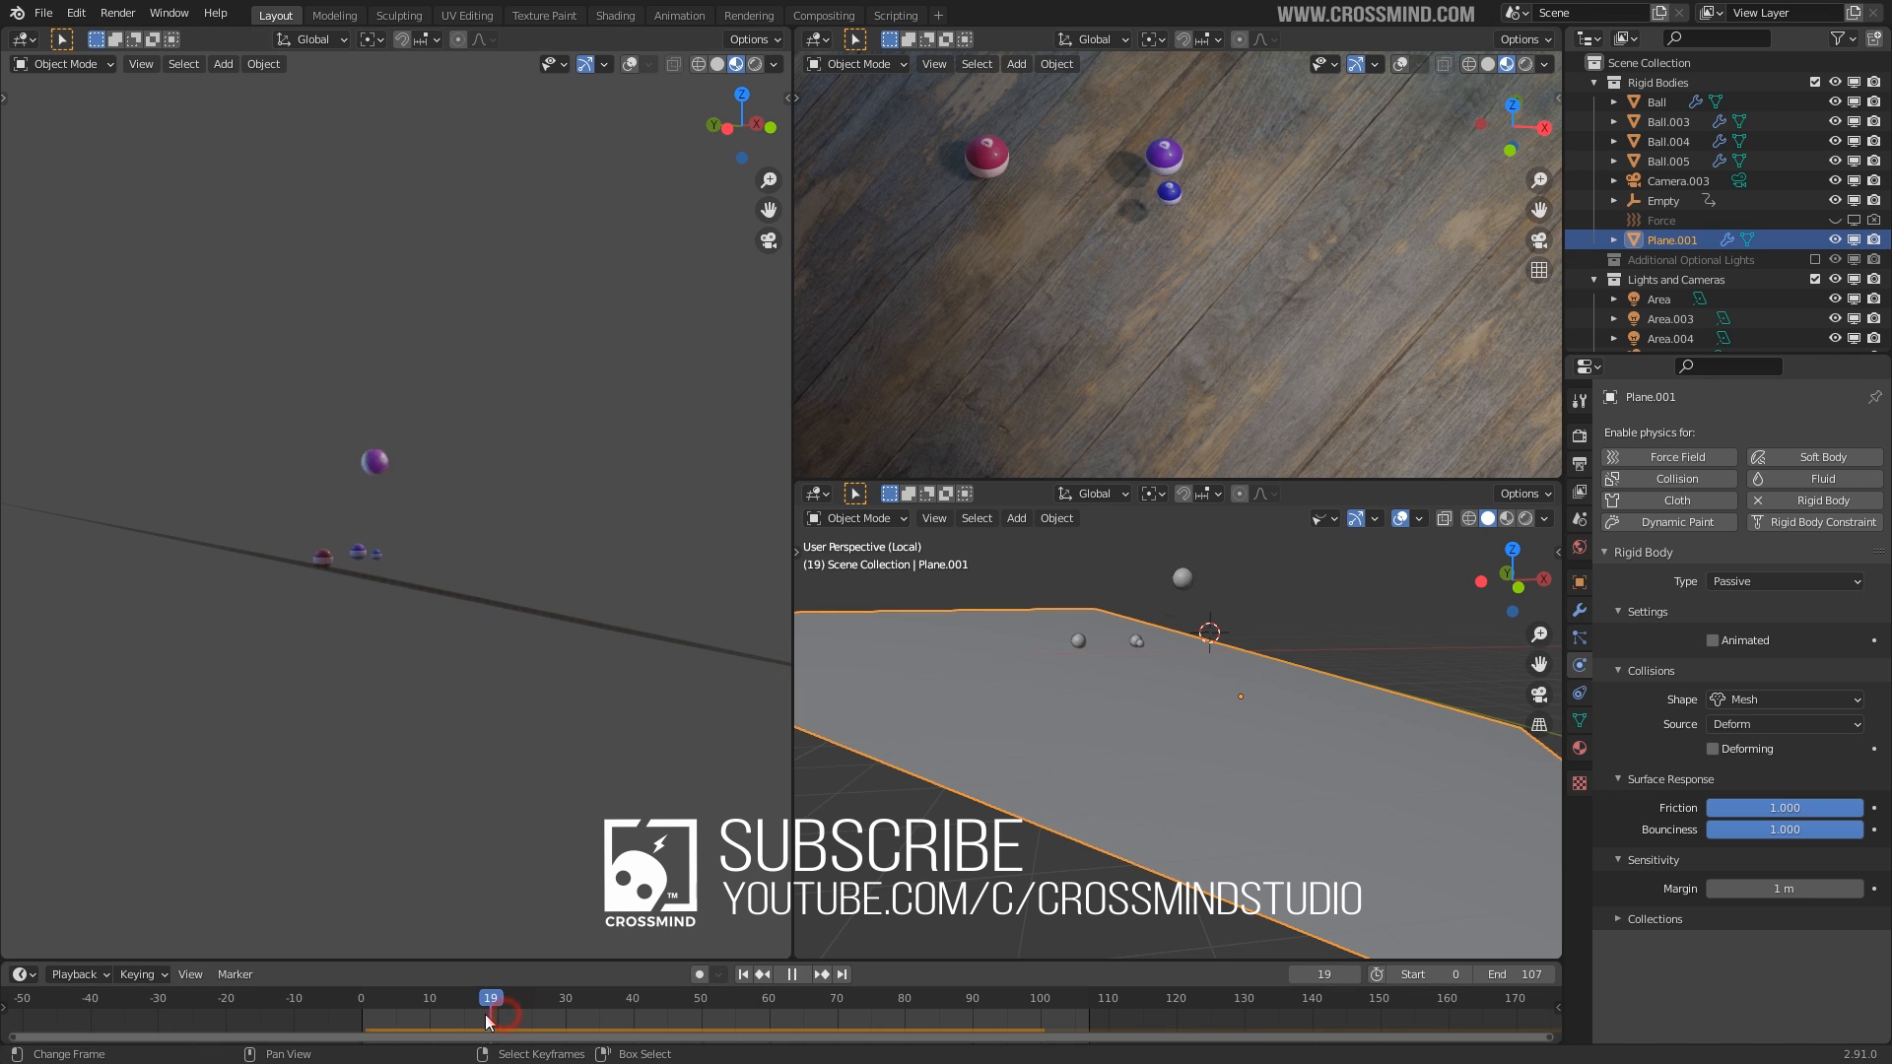
left_click_drag(487, 1013, 470, 1013)
key("space")
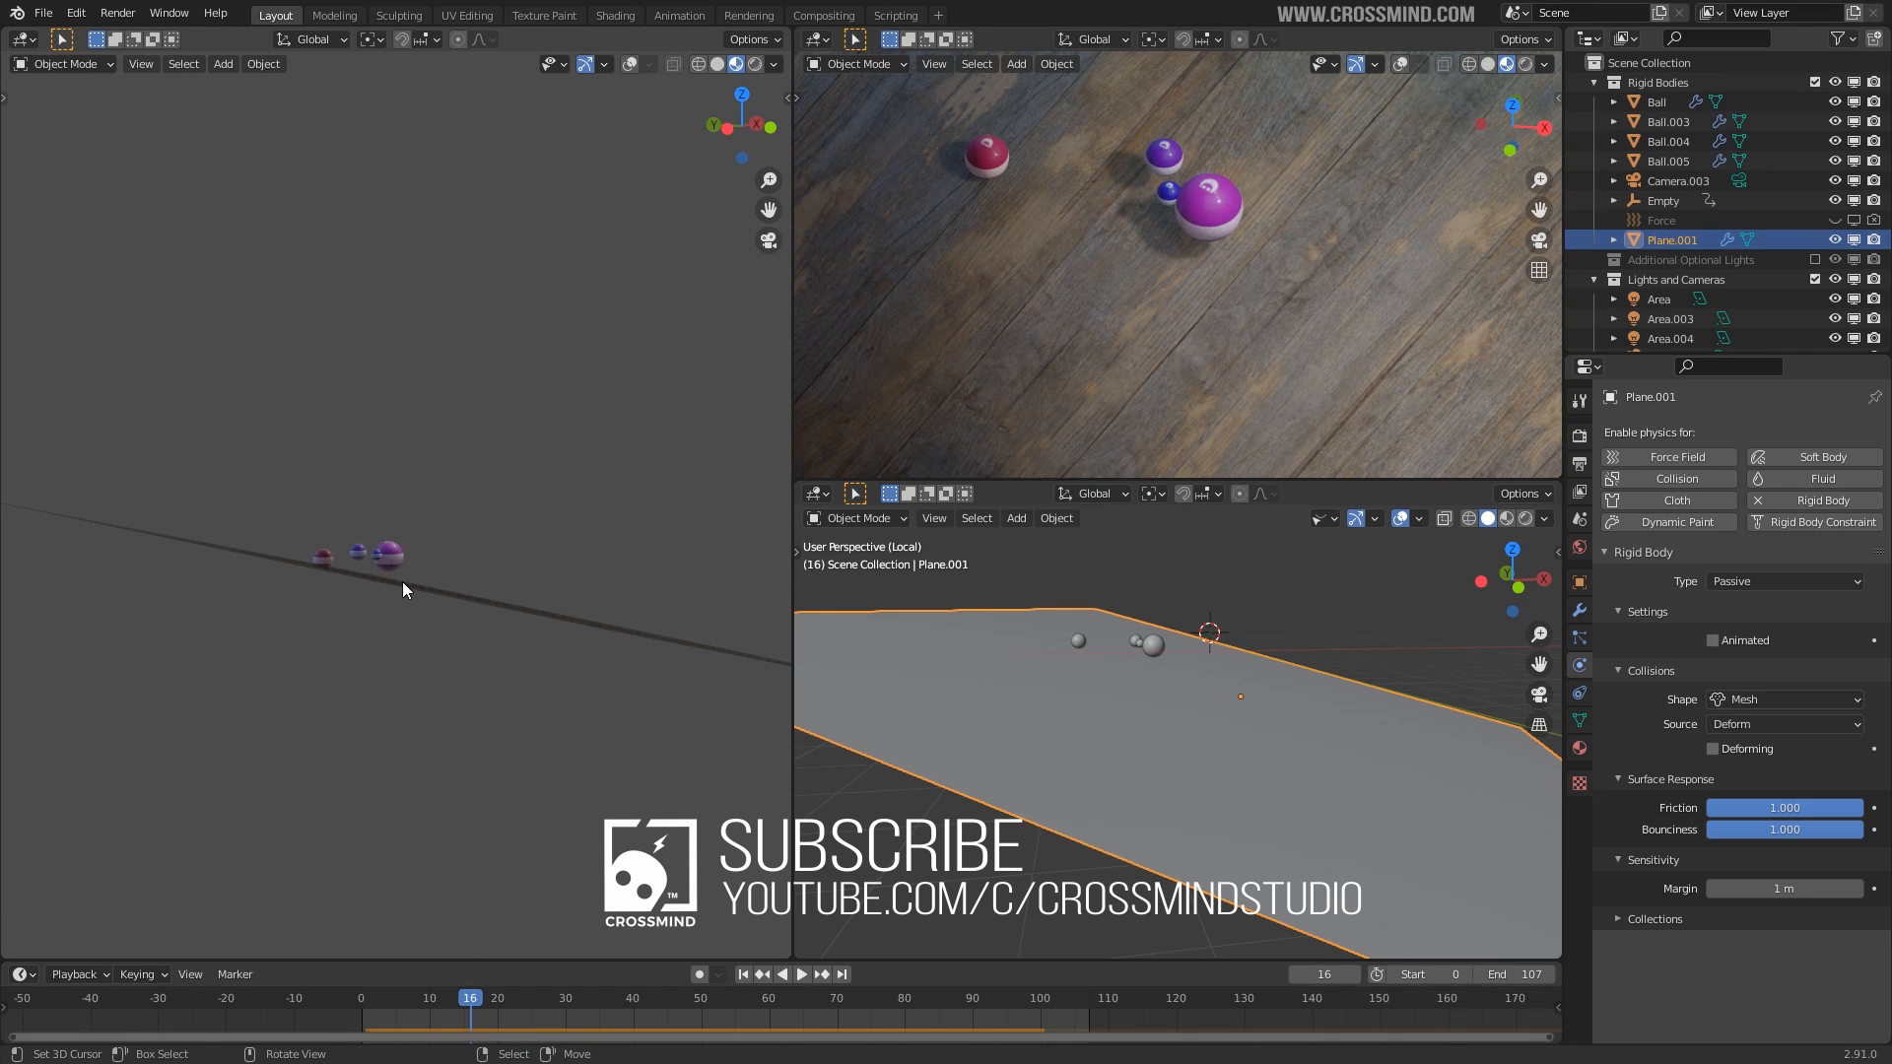
Set the floor plane's collision margin to 0 m and go to frame 17 to check the ball's contact.
key("space")
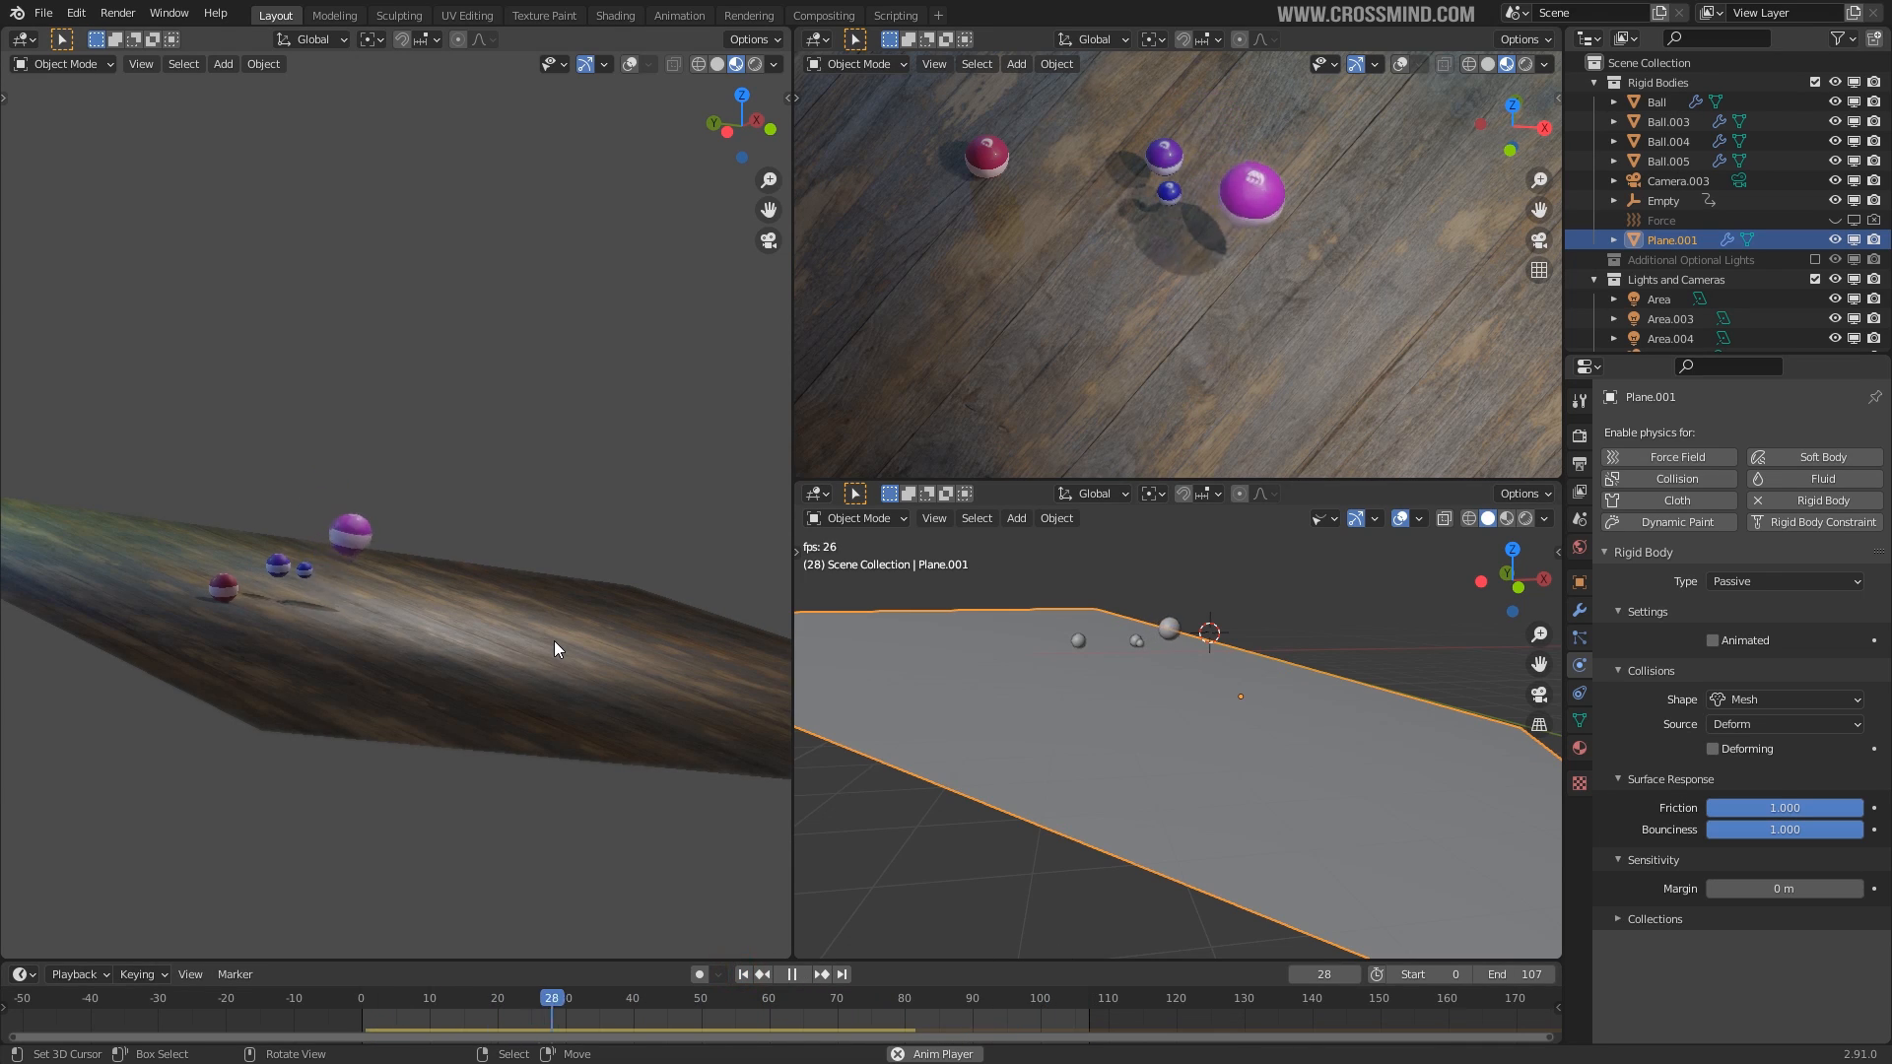
key("space")
left_click_drag(646, 1003, 476, 1002)
Set the large purple ball's collision margin to 0 m and play the simulation from the start.
left_click(169, 620)
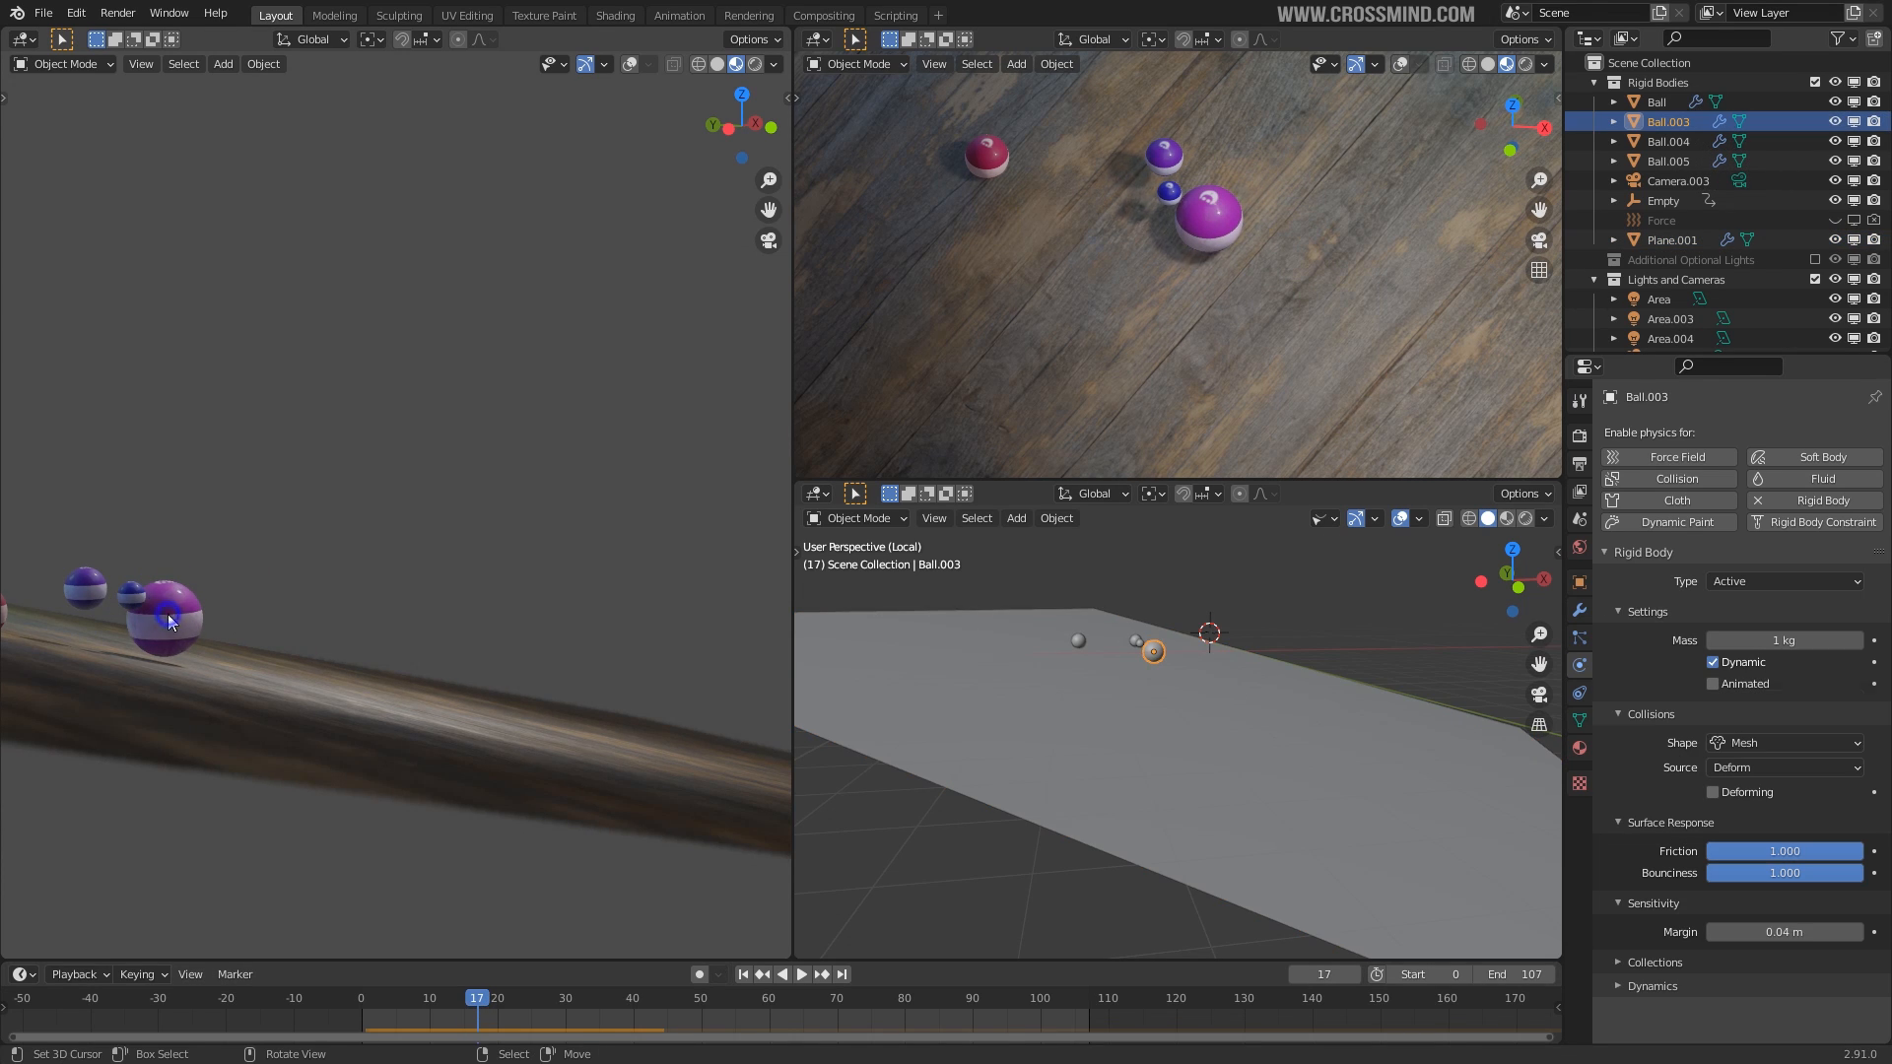
middle_click_drag(169, 620, 241, 593, "shift")
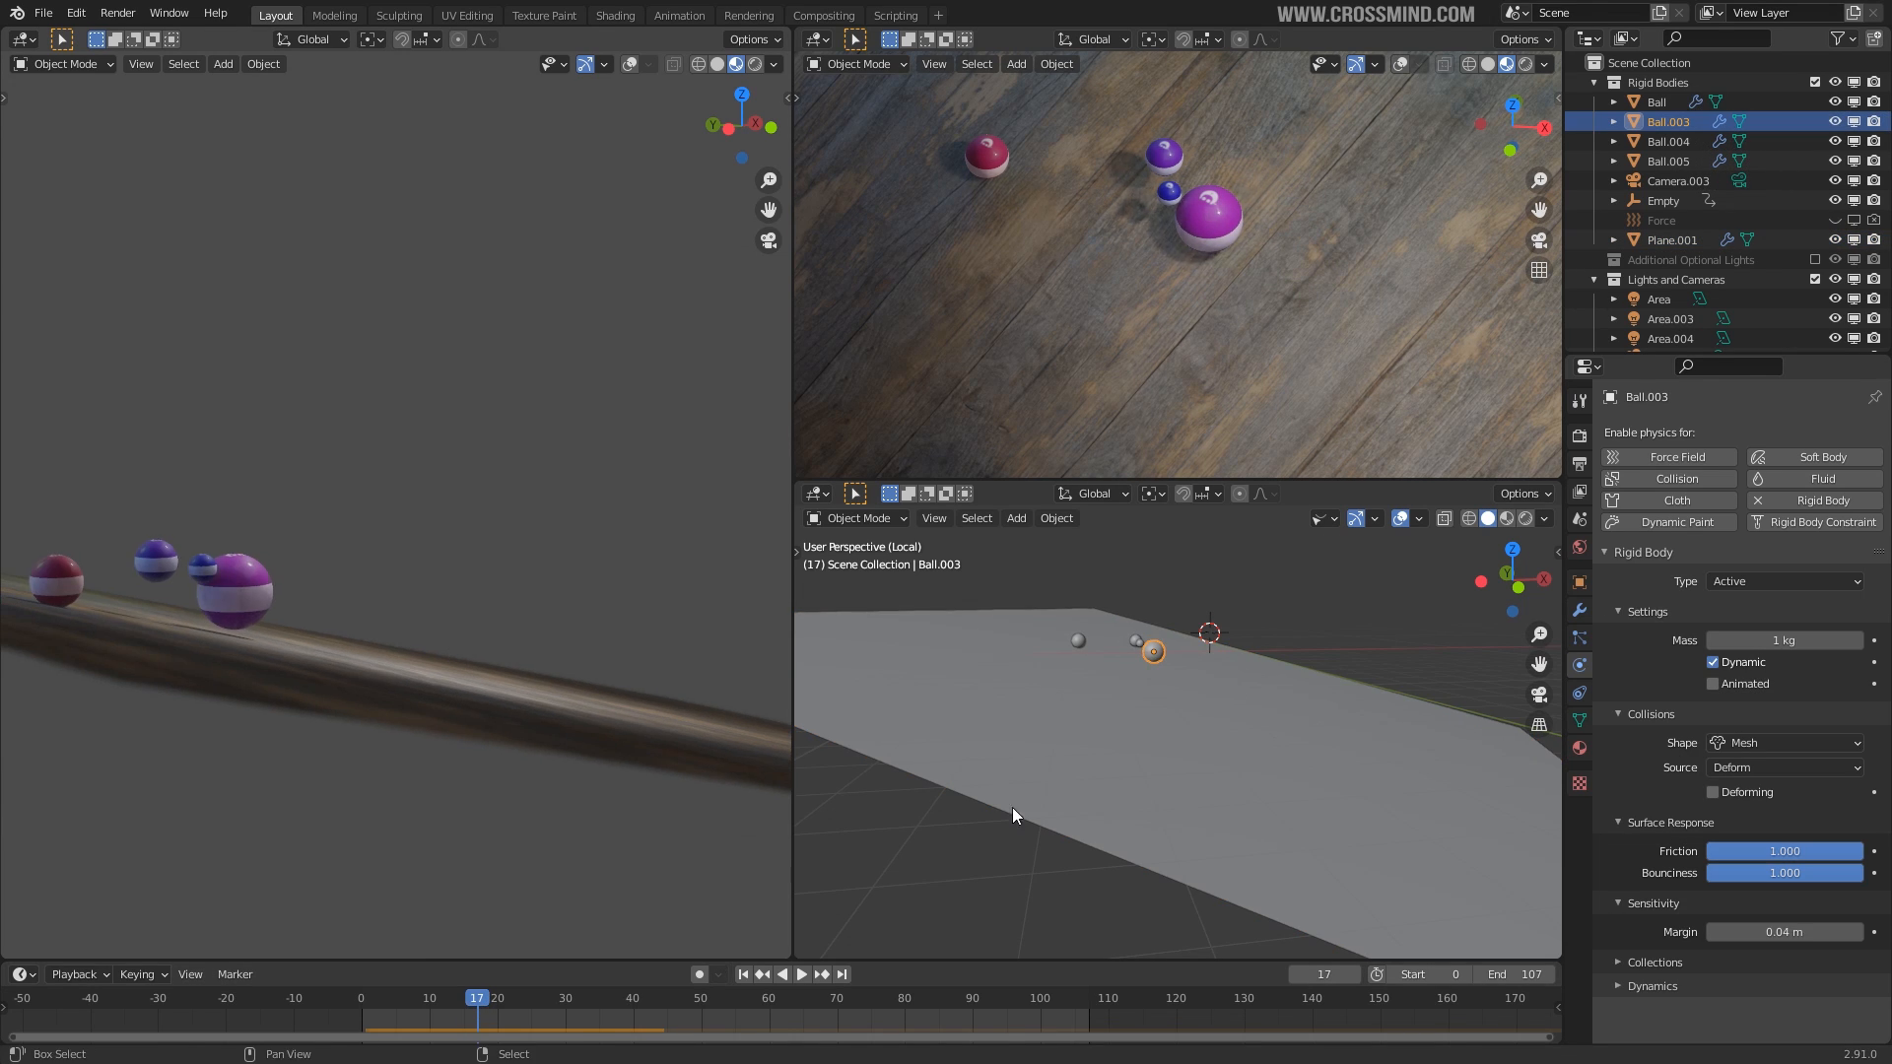
left_click(746, 975)
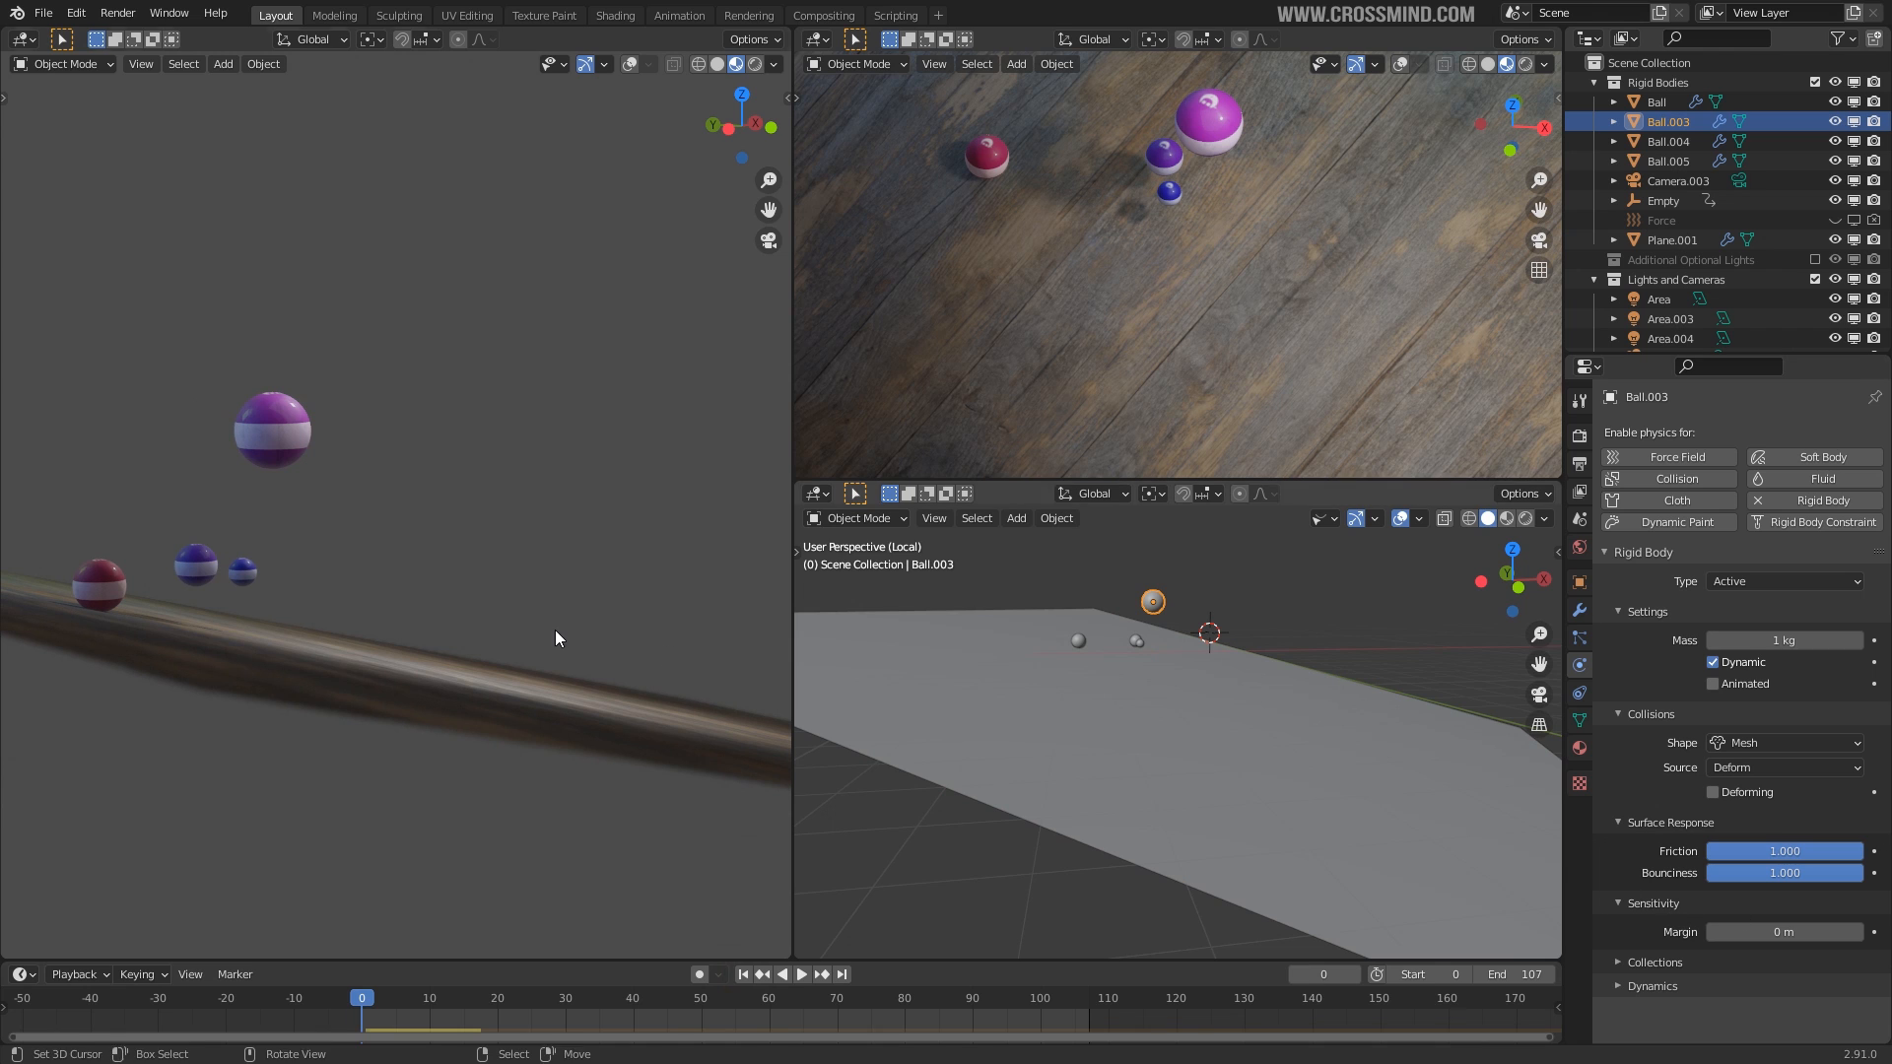
key("space")
middle_click_drag(553, 629, 539, 678)
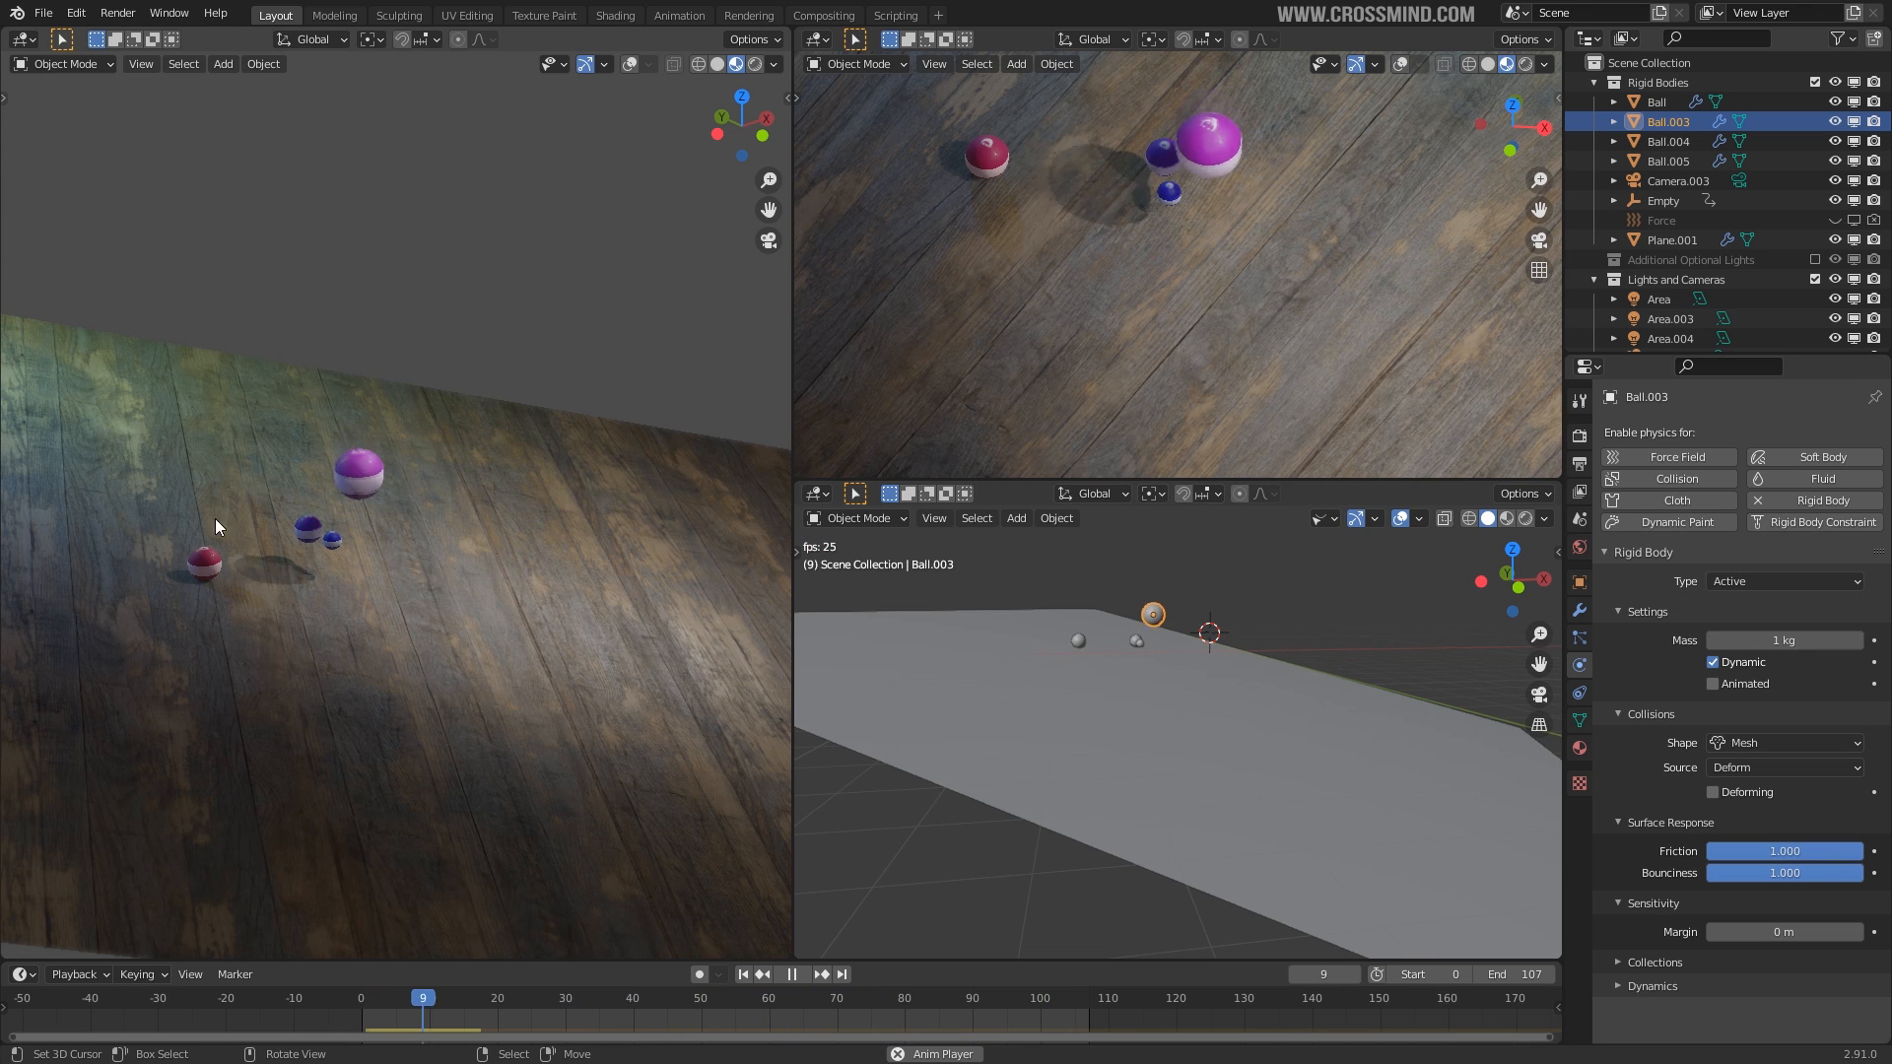
key("space")
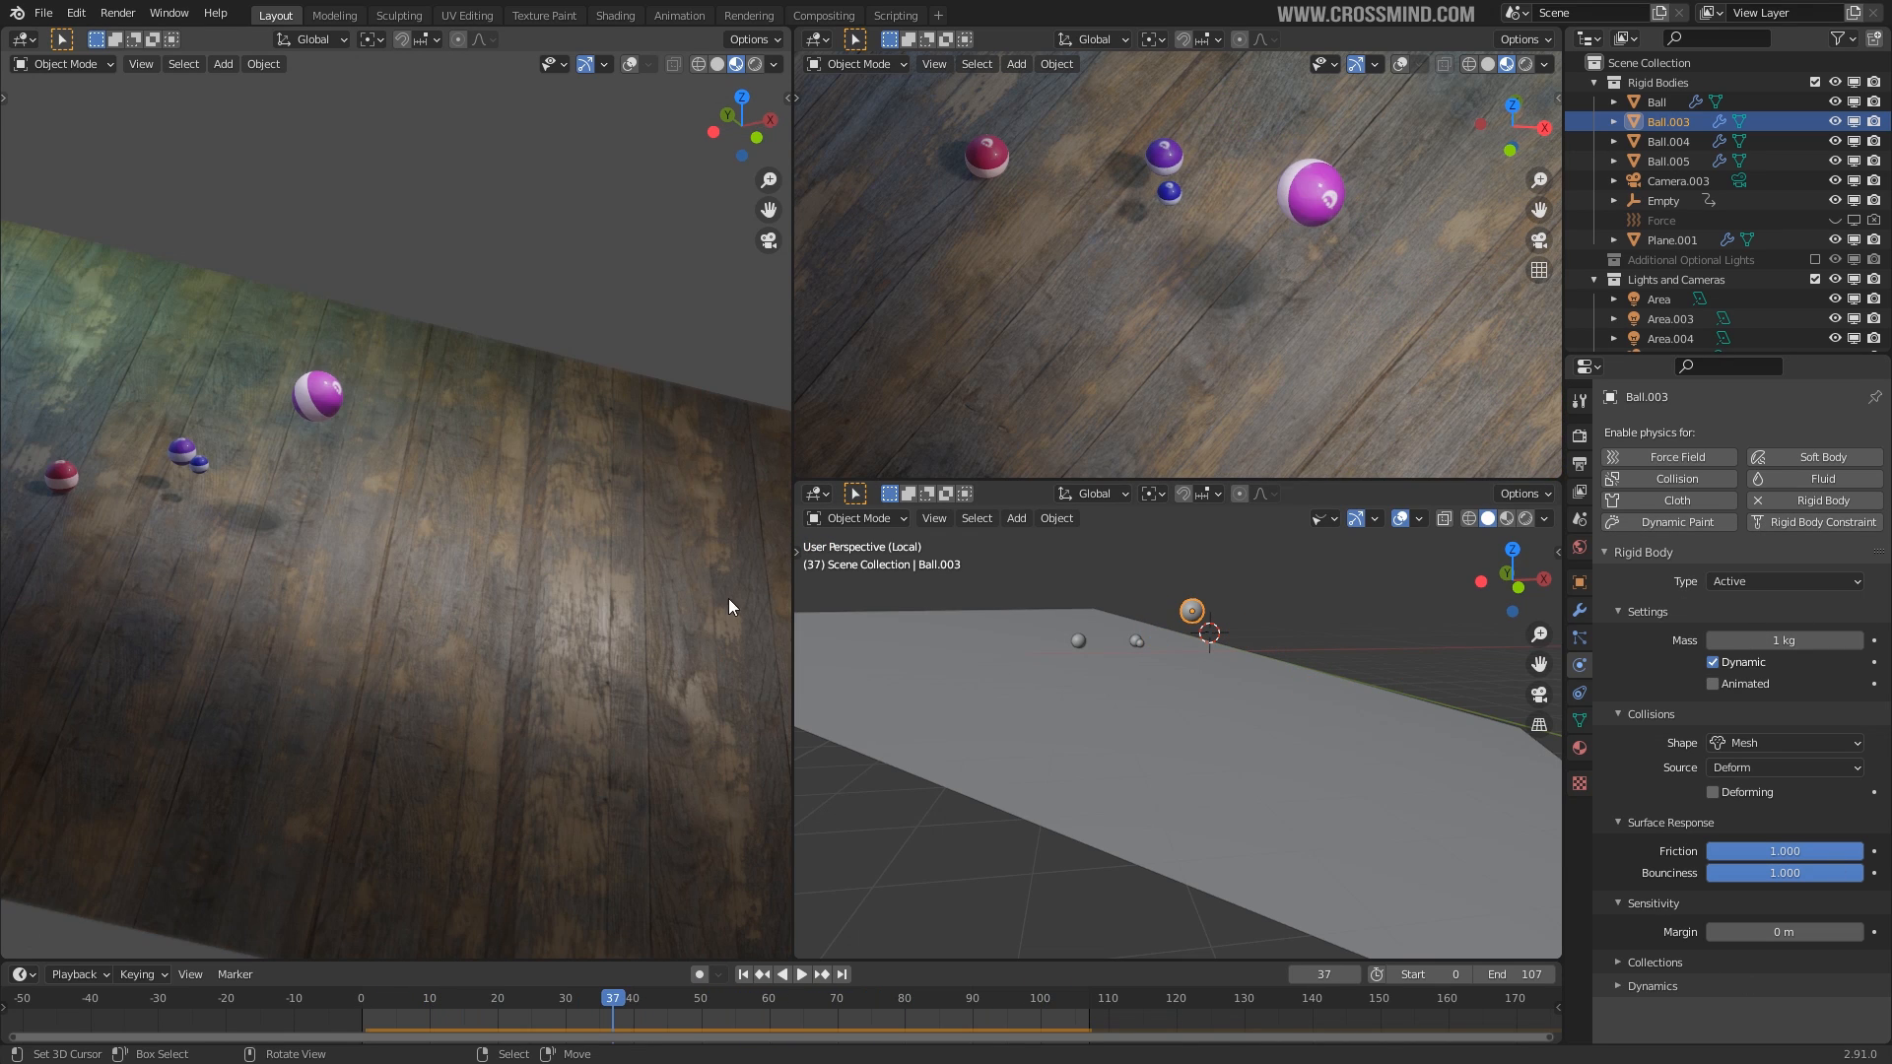
Set the rigid body world's simulation speed to 0.2 in the scene settings.
left_click(1580, 522)
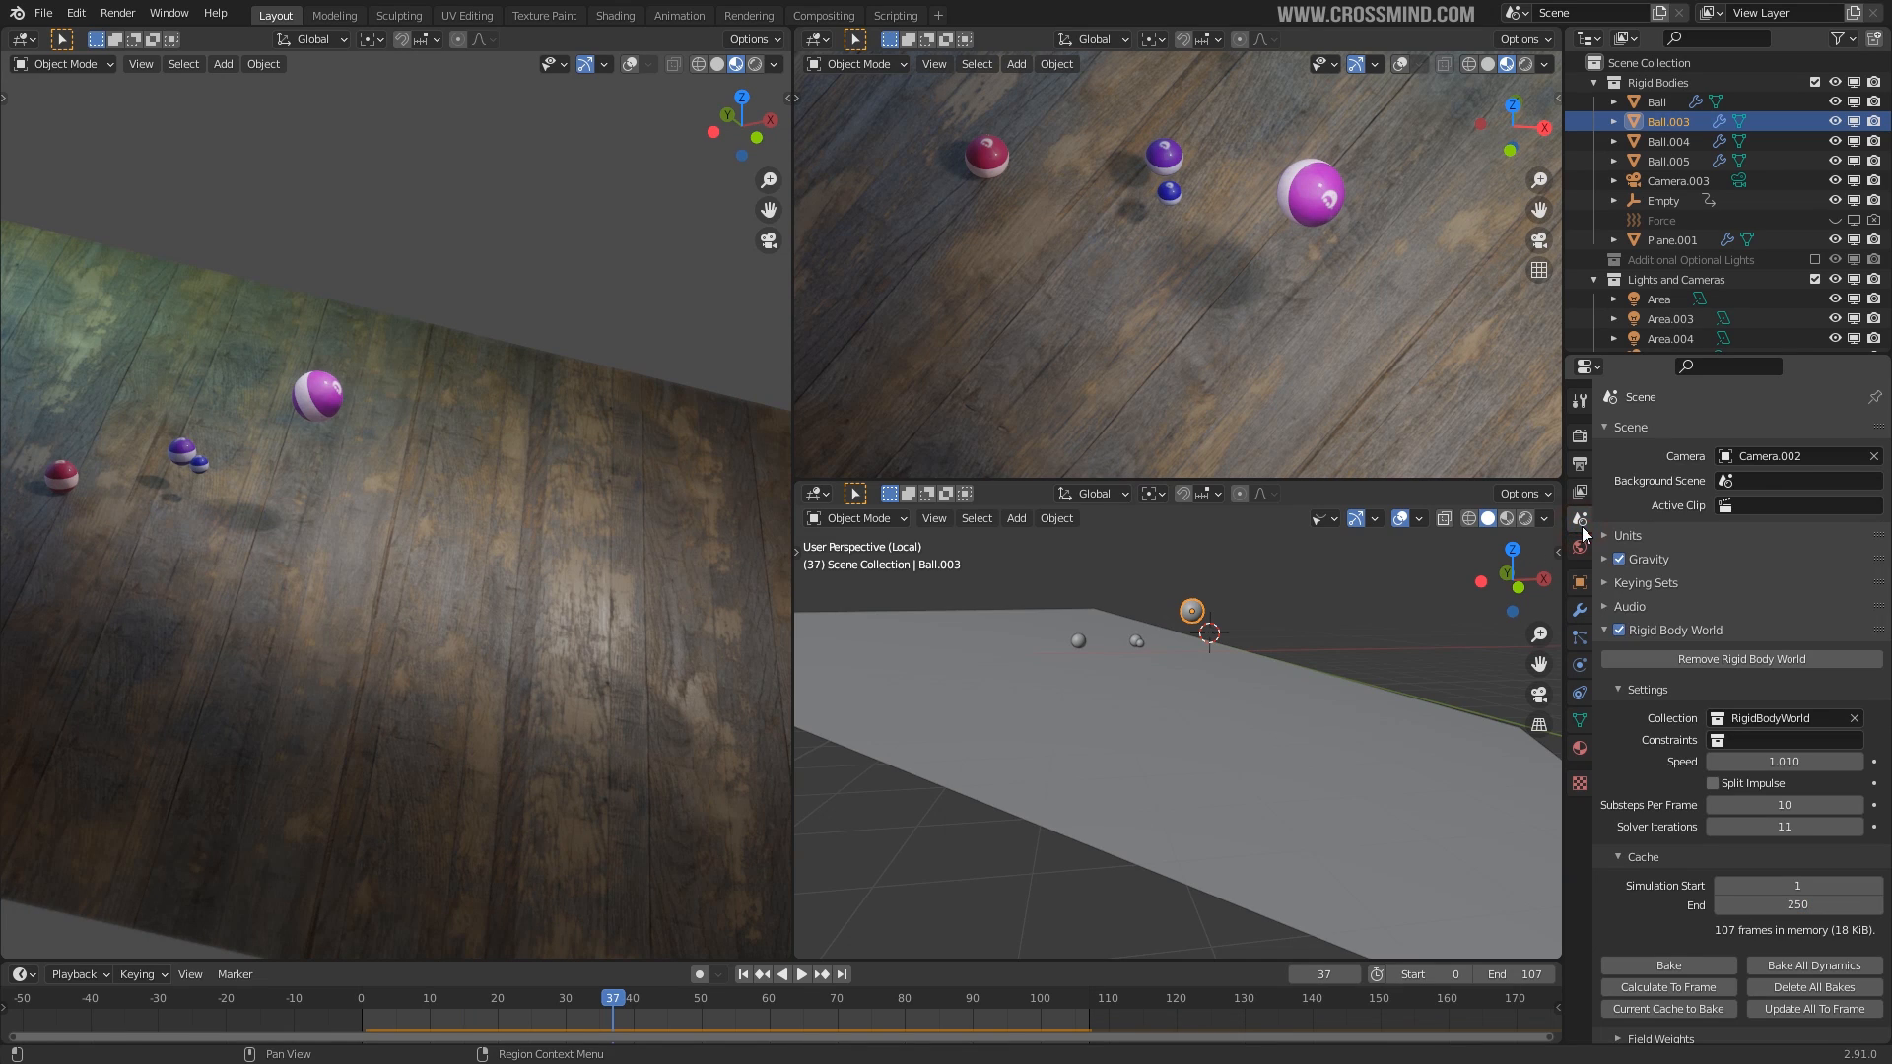
middle_click_drag(1440, 723, 1456, 734)
left_click_drag(1806, 731, 1801, 732)
left_click(1801, 732)
type("0.2")
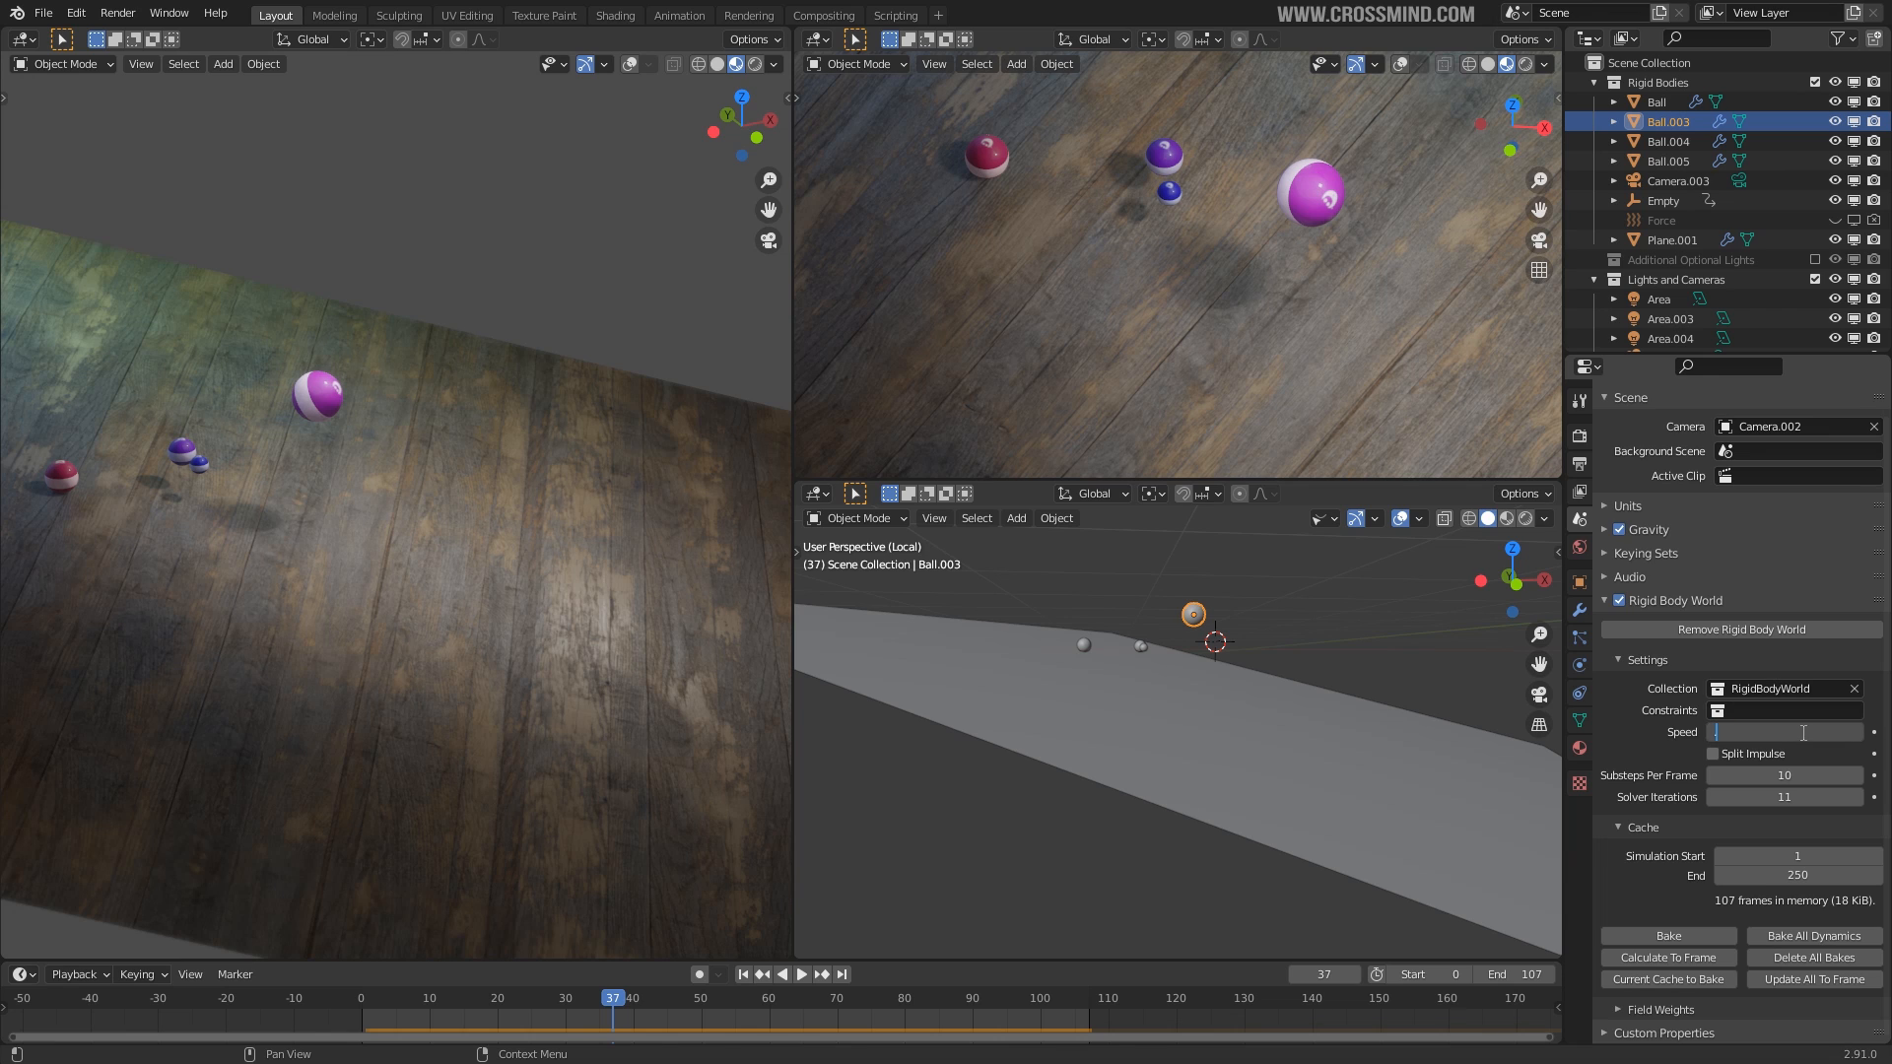
key("Return")
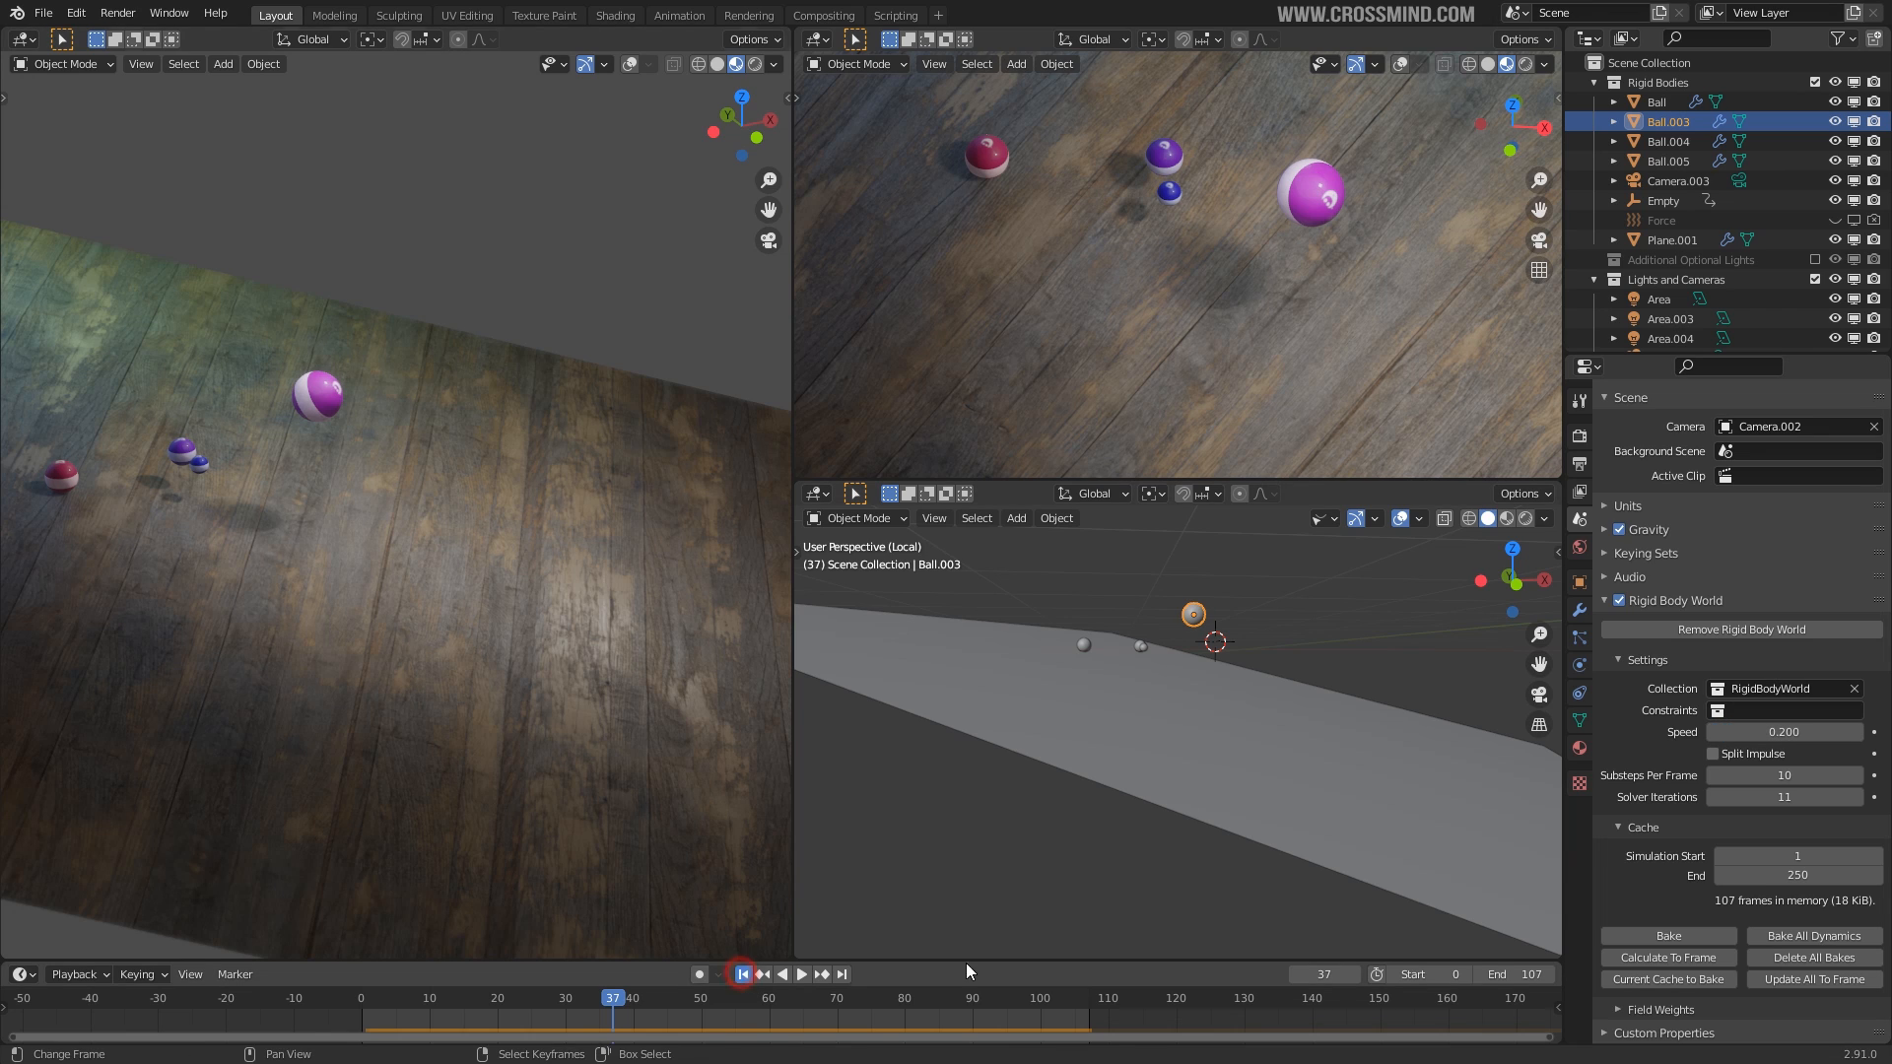
Extend the scene's end frame to 218 and play the simulation from the first frame.
left_click(743, 974)
left_click_drag(1522, 976, 1634, 975)
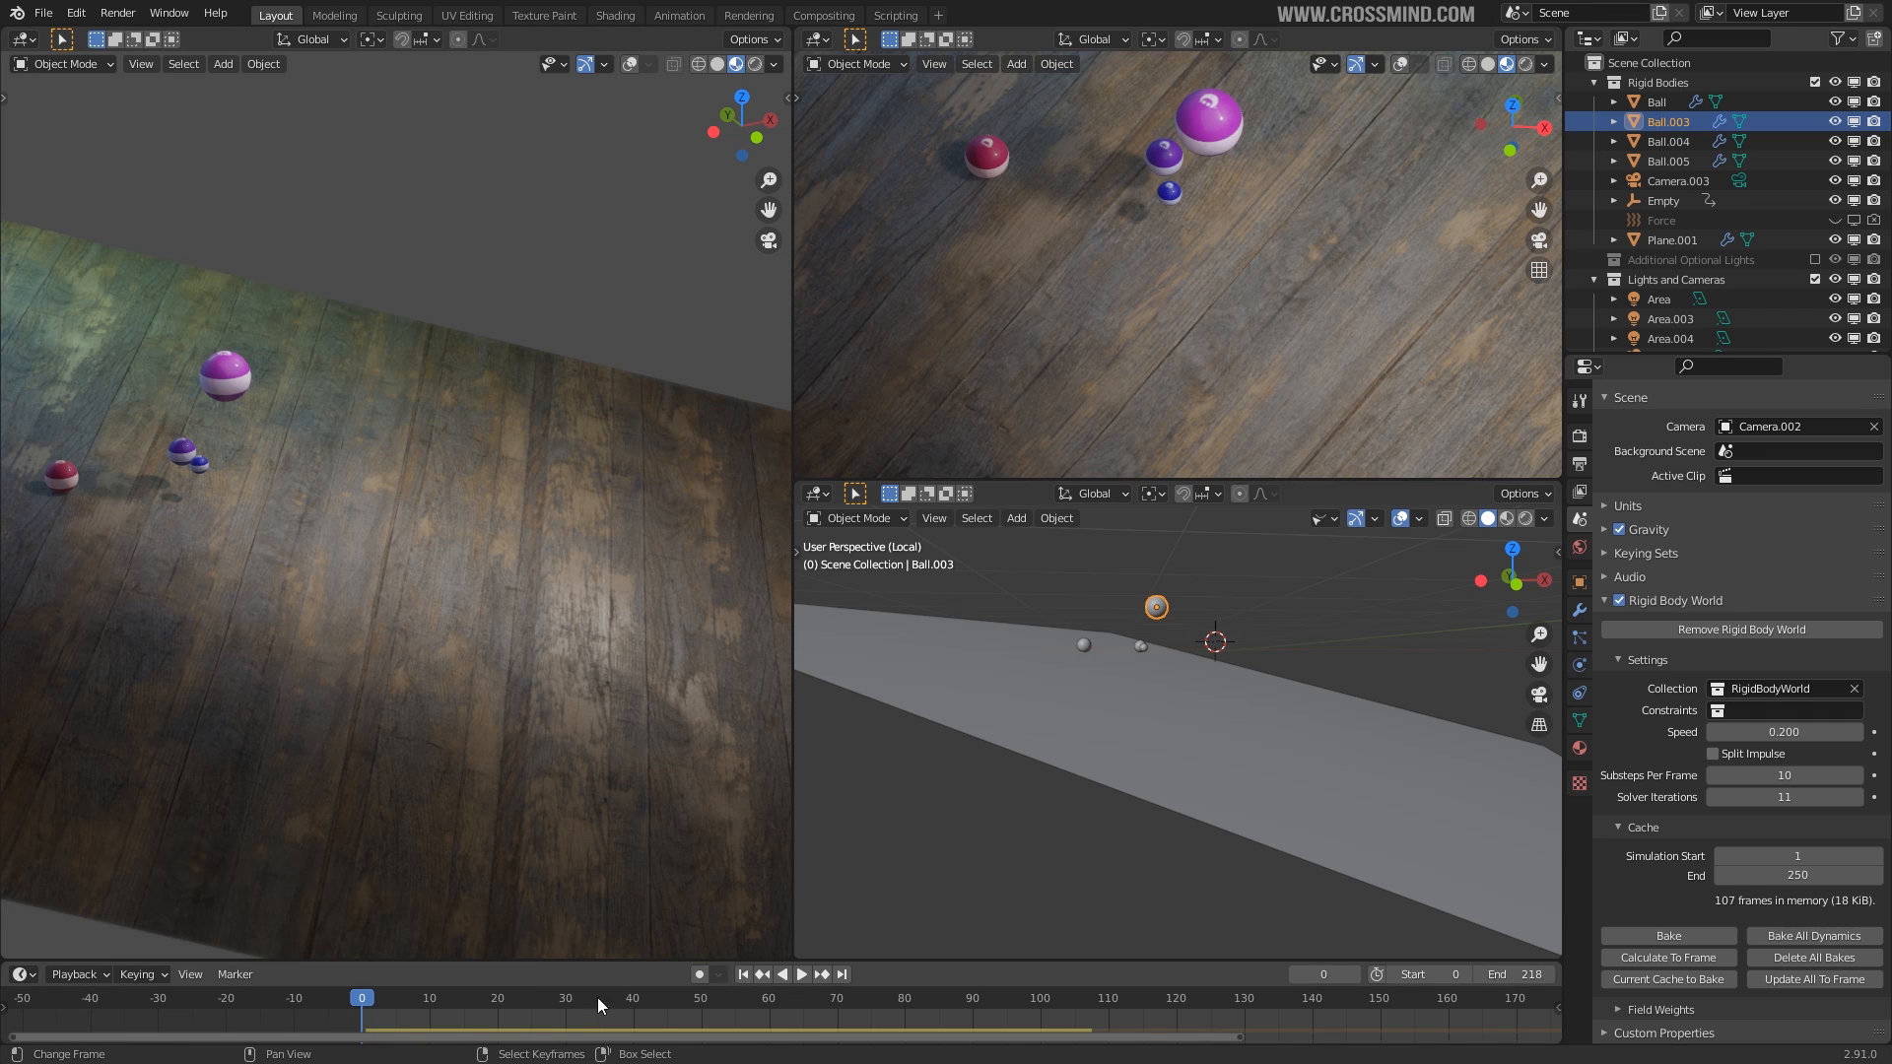
key("space")
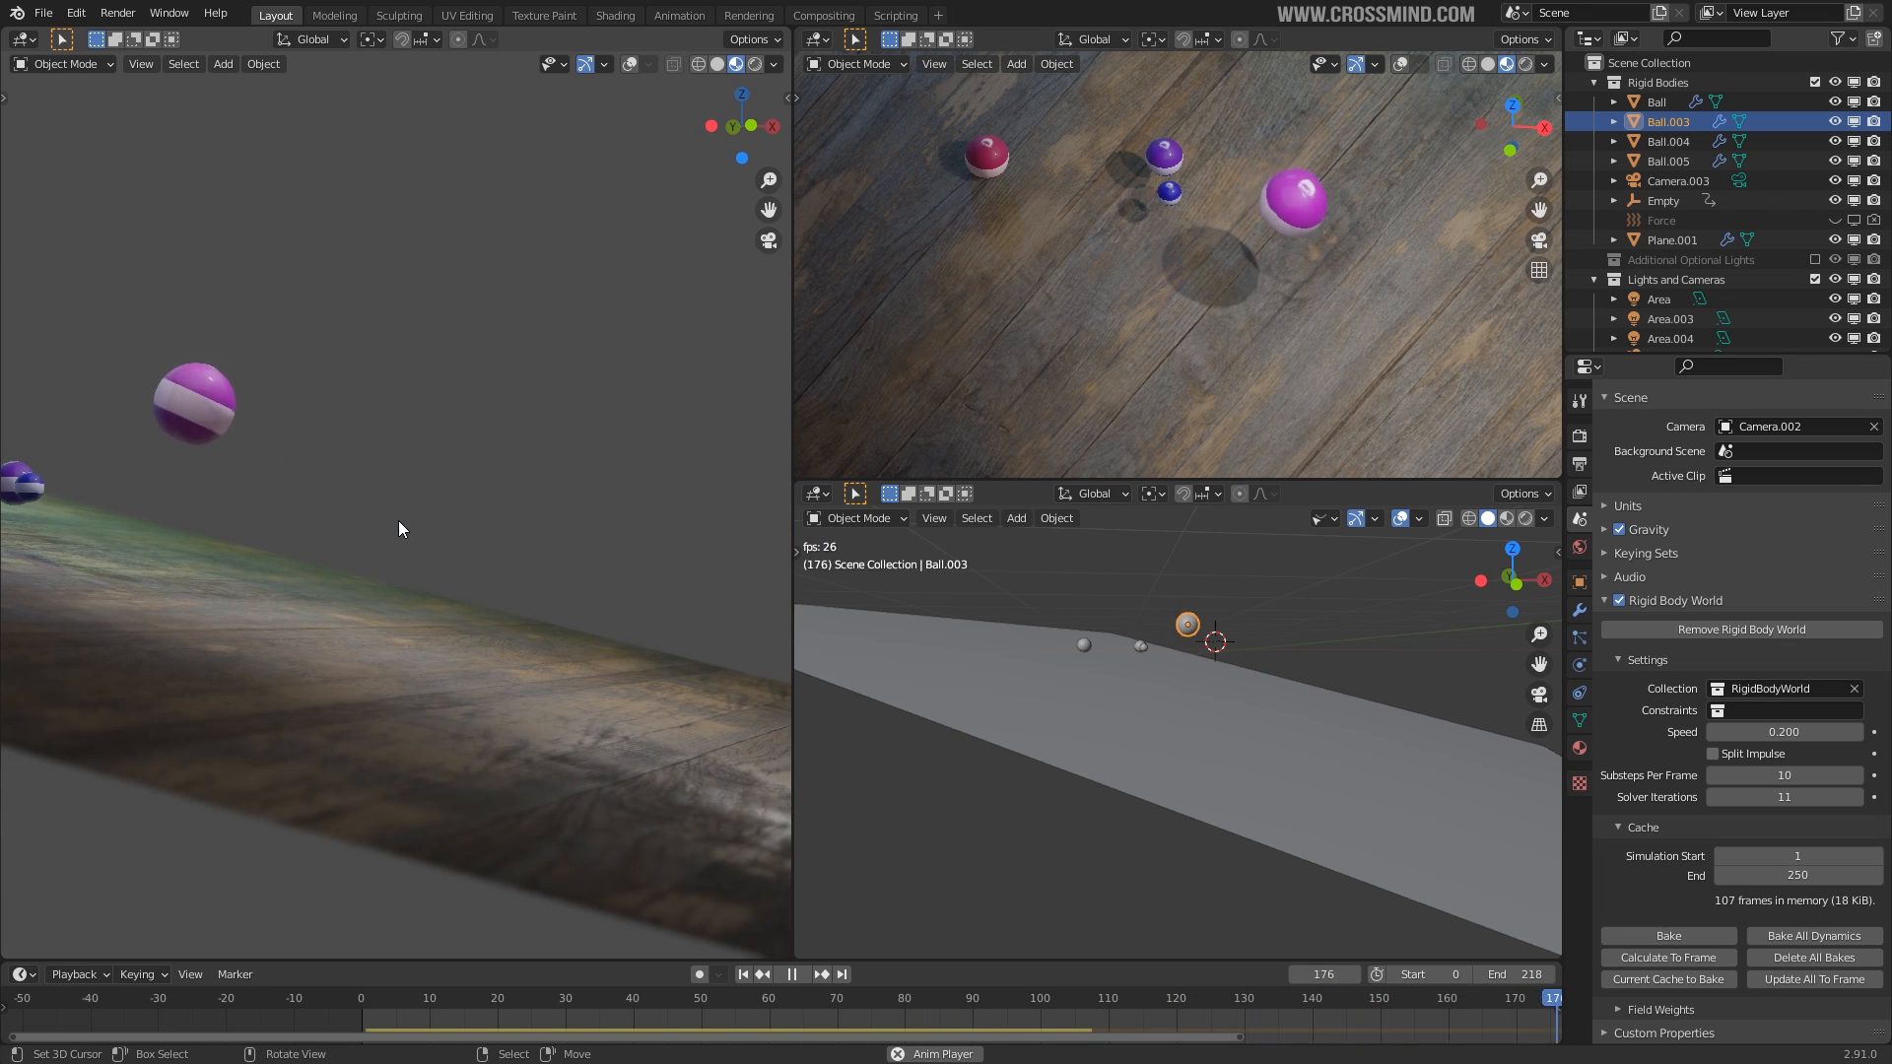
key("space")
Set the rigid body world's speed to 5 and replay the simulation from the start.
double_click(1807, 732)
type("5")
key("Return")
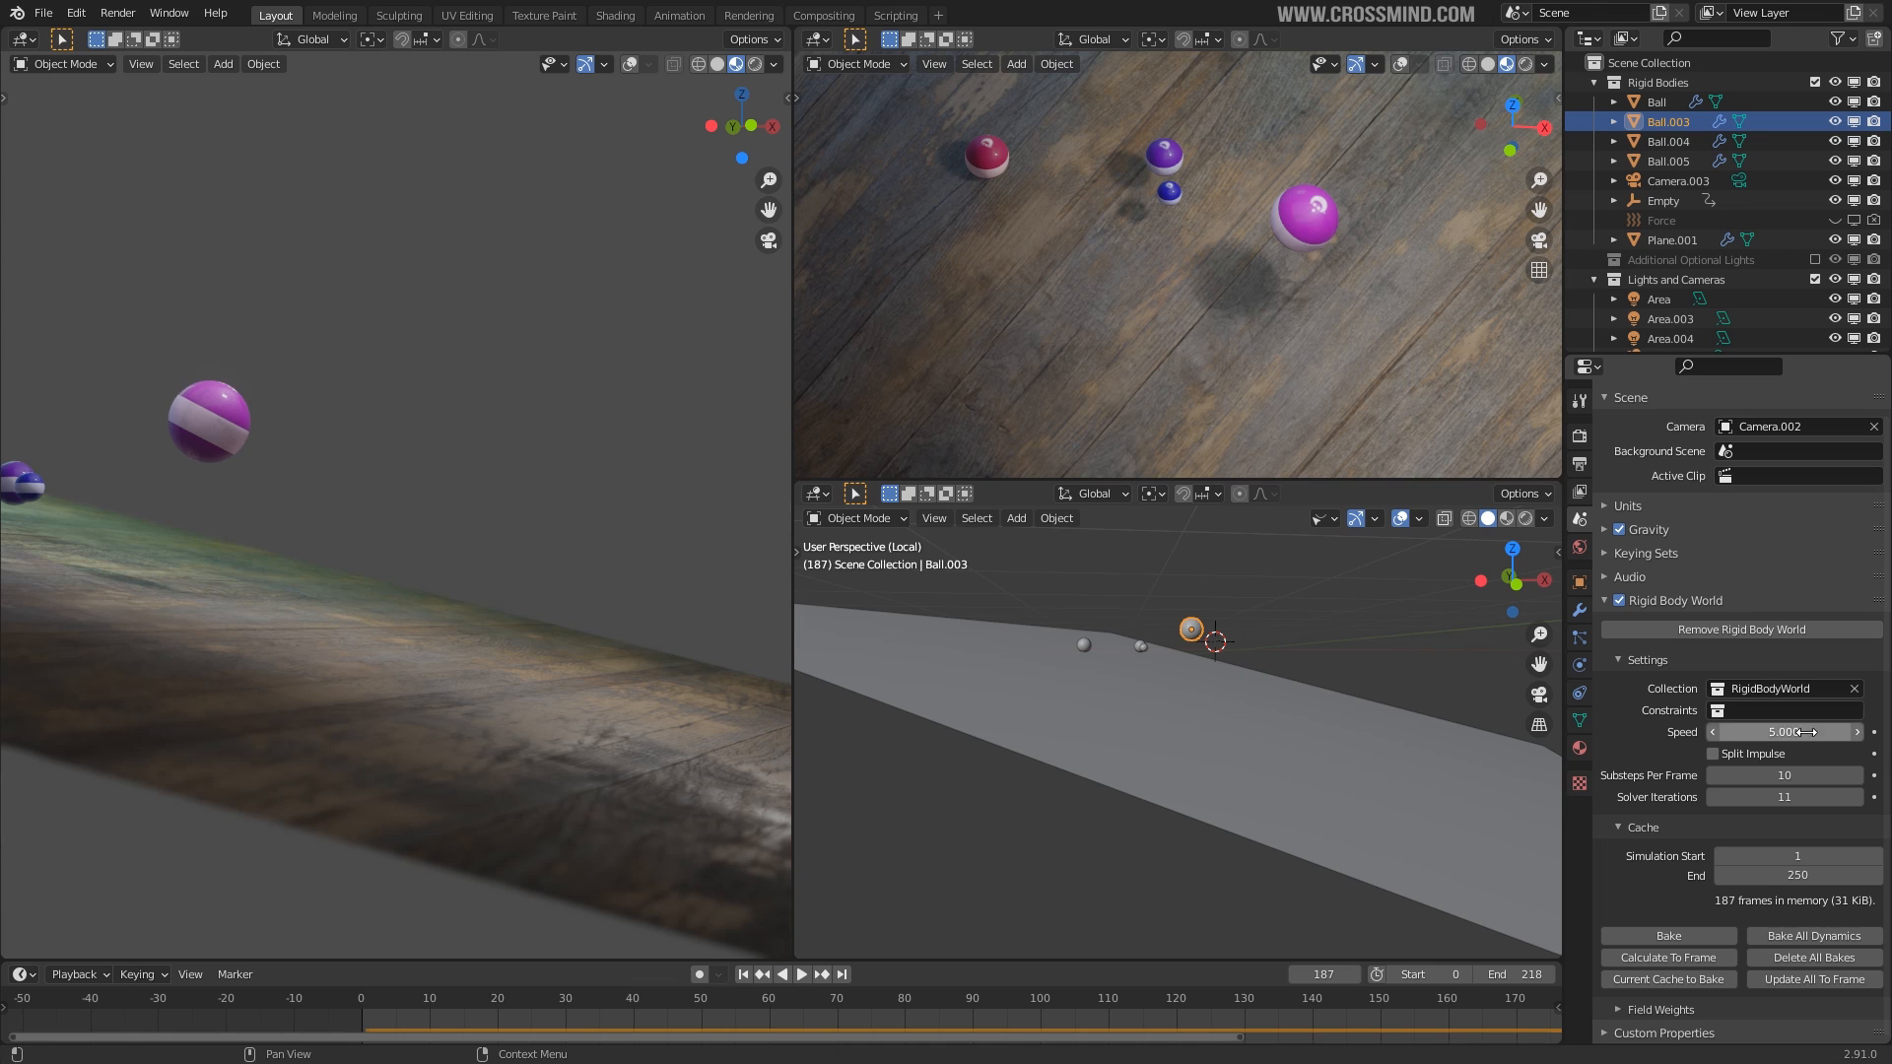
left_click(743, 973)
left_click(801, 973)
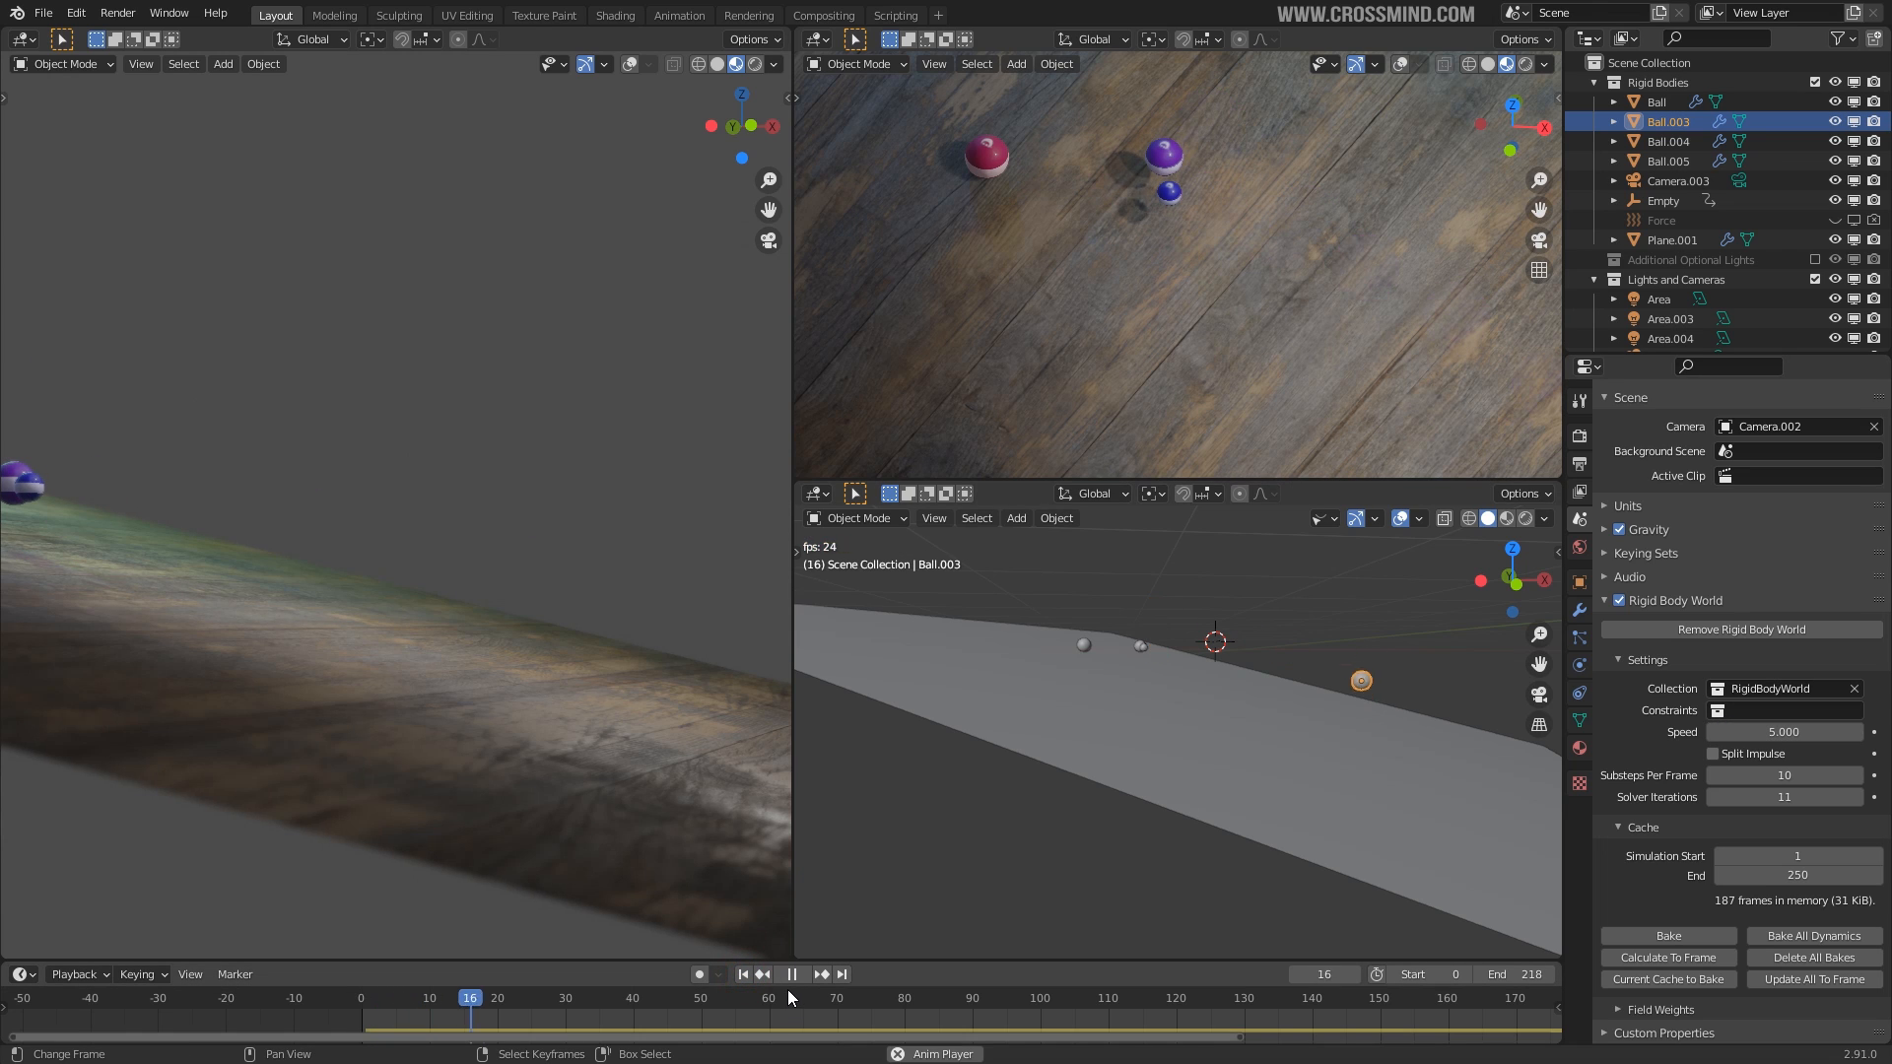
Set the rigid body world's speed to 2 and replay the simulation from the start.
double_click(1809, 732)
type("2")
key("Return")
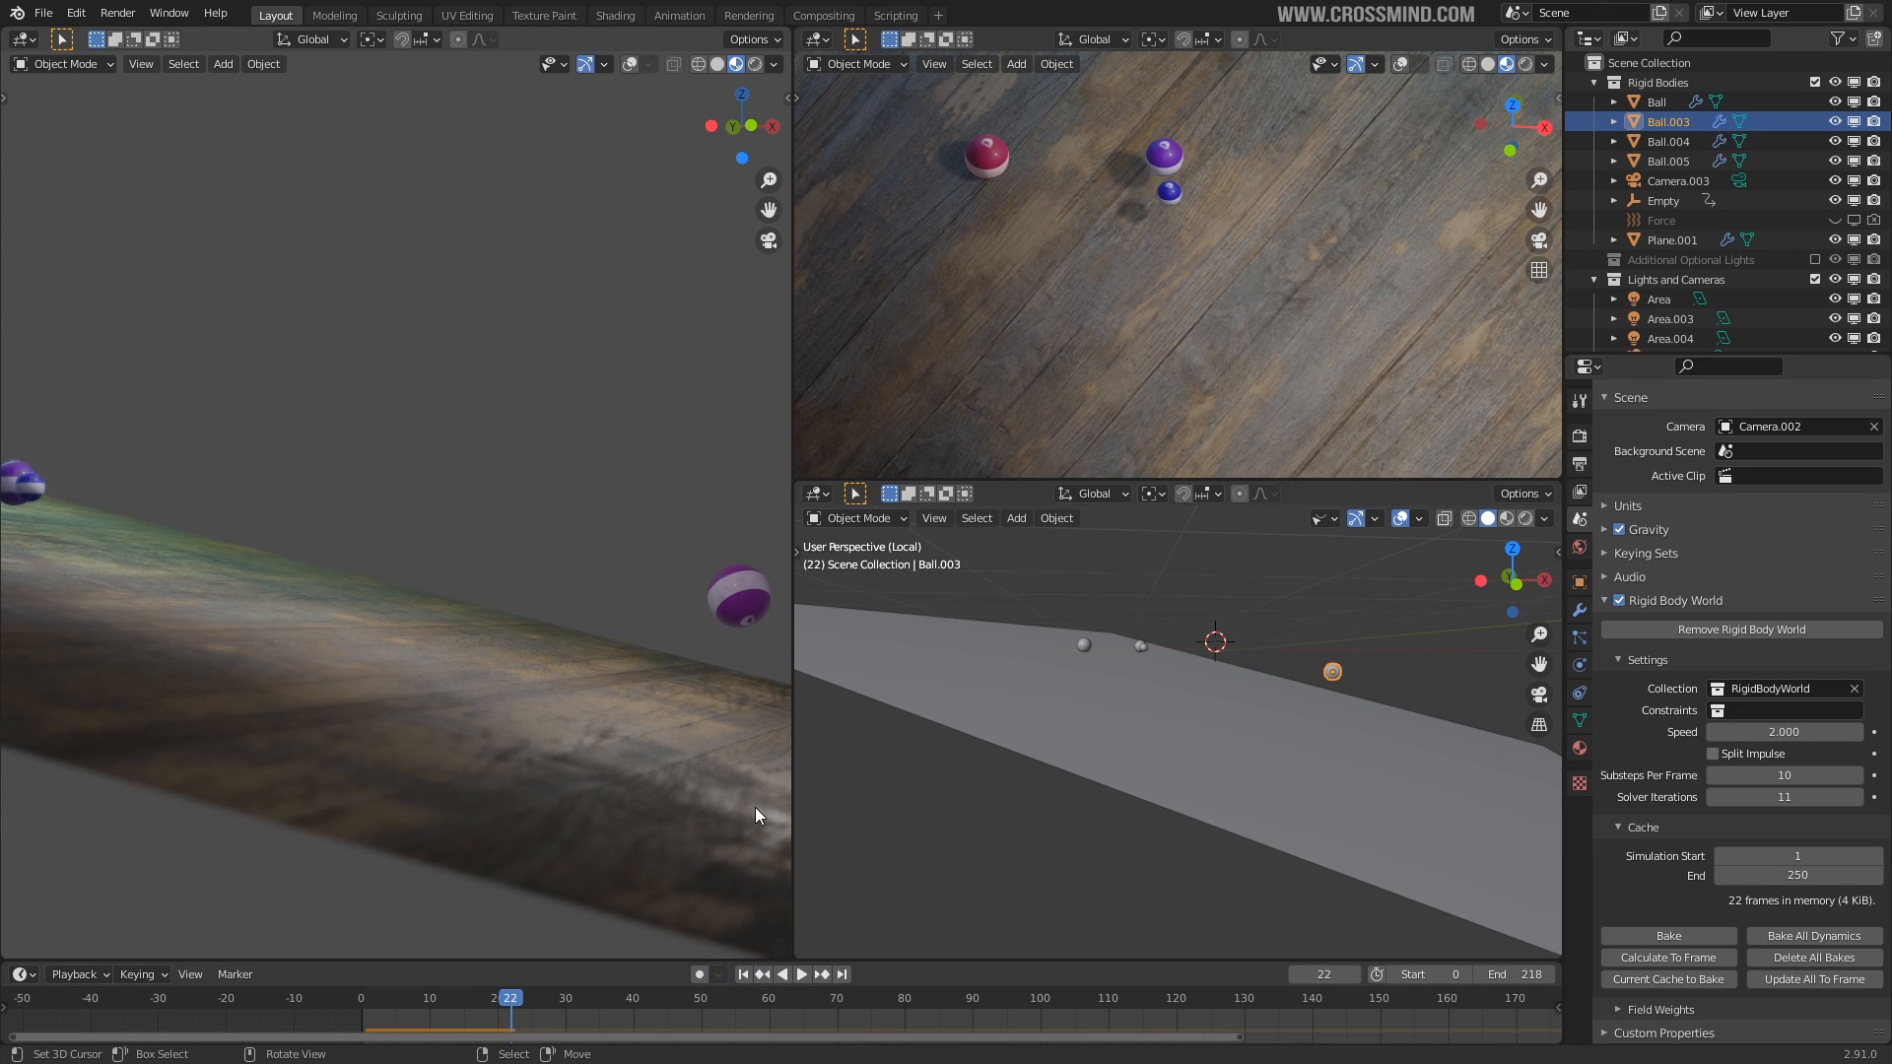
left_click(743, 973)
key("space")
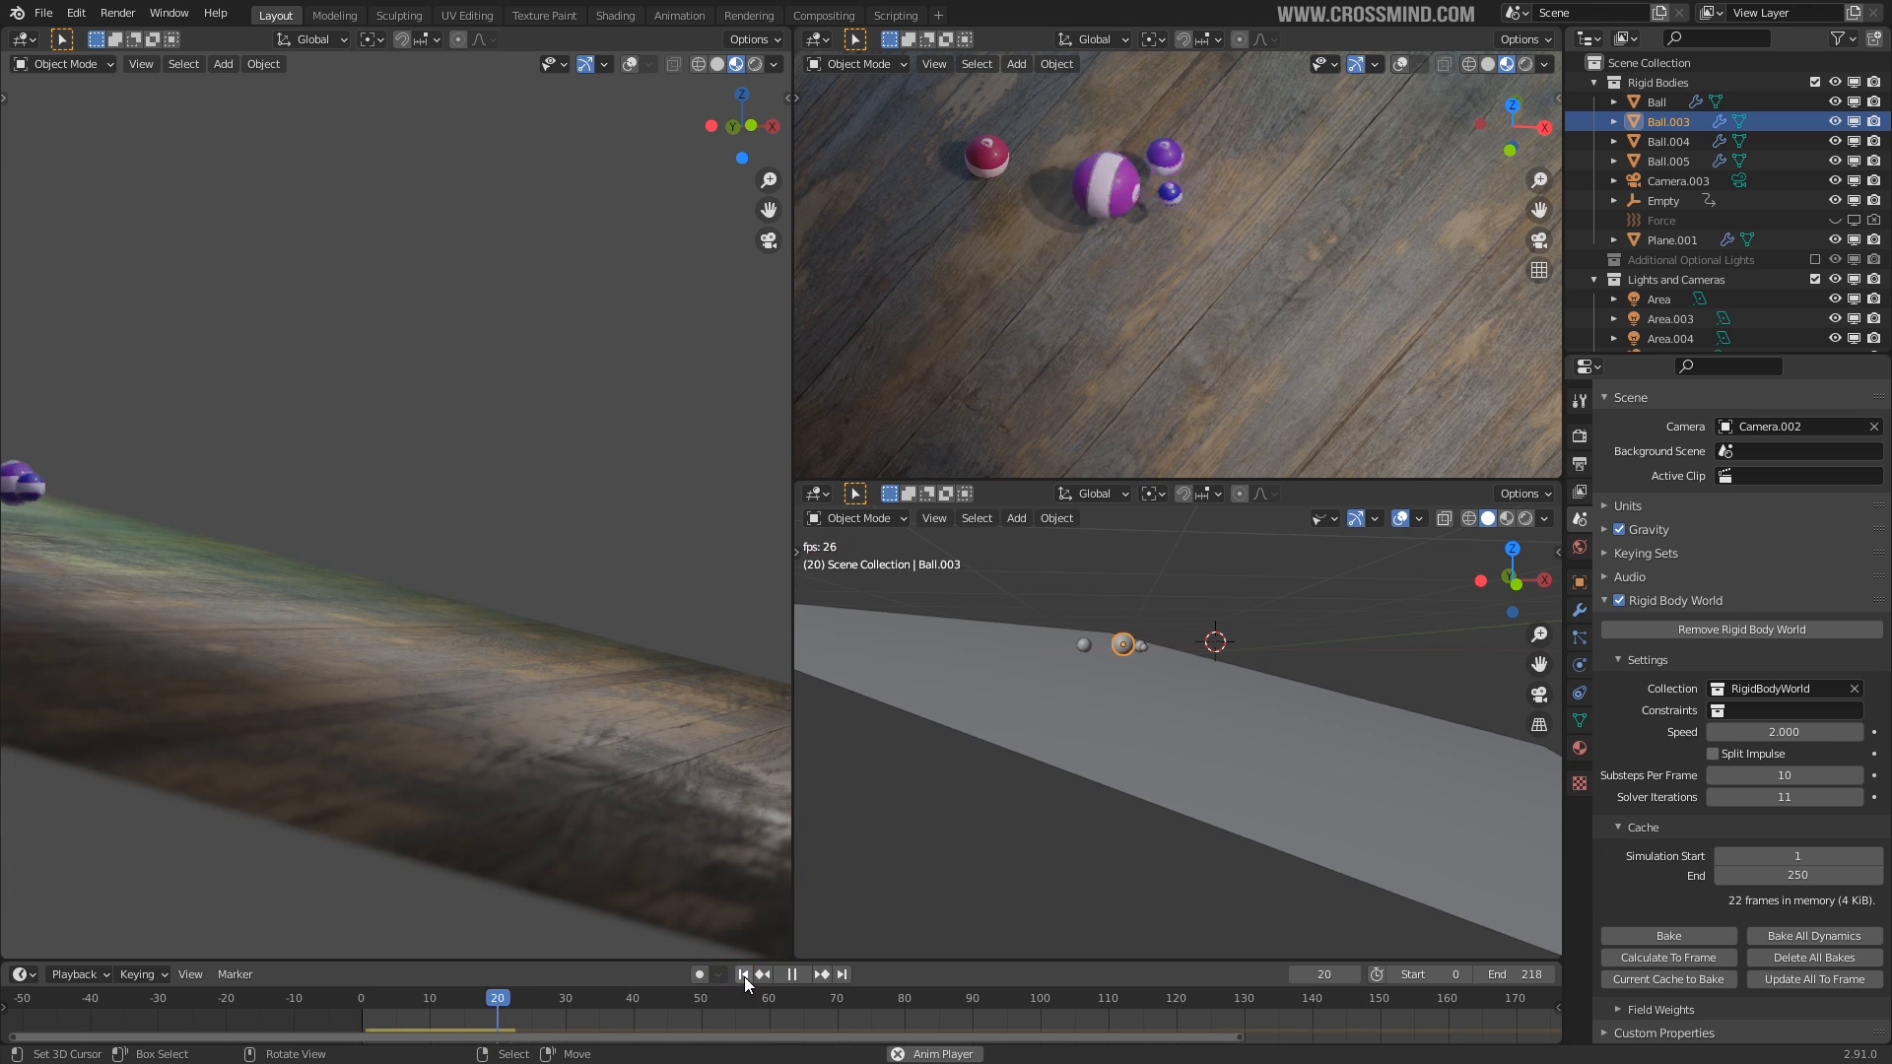
key("space")
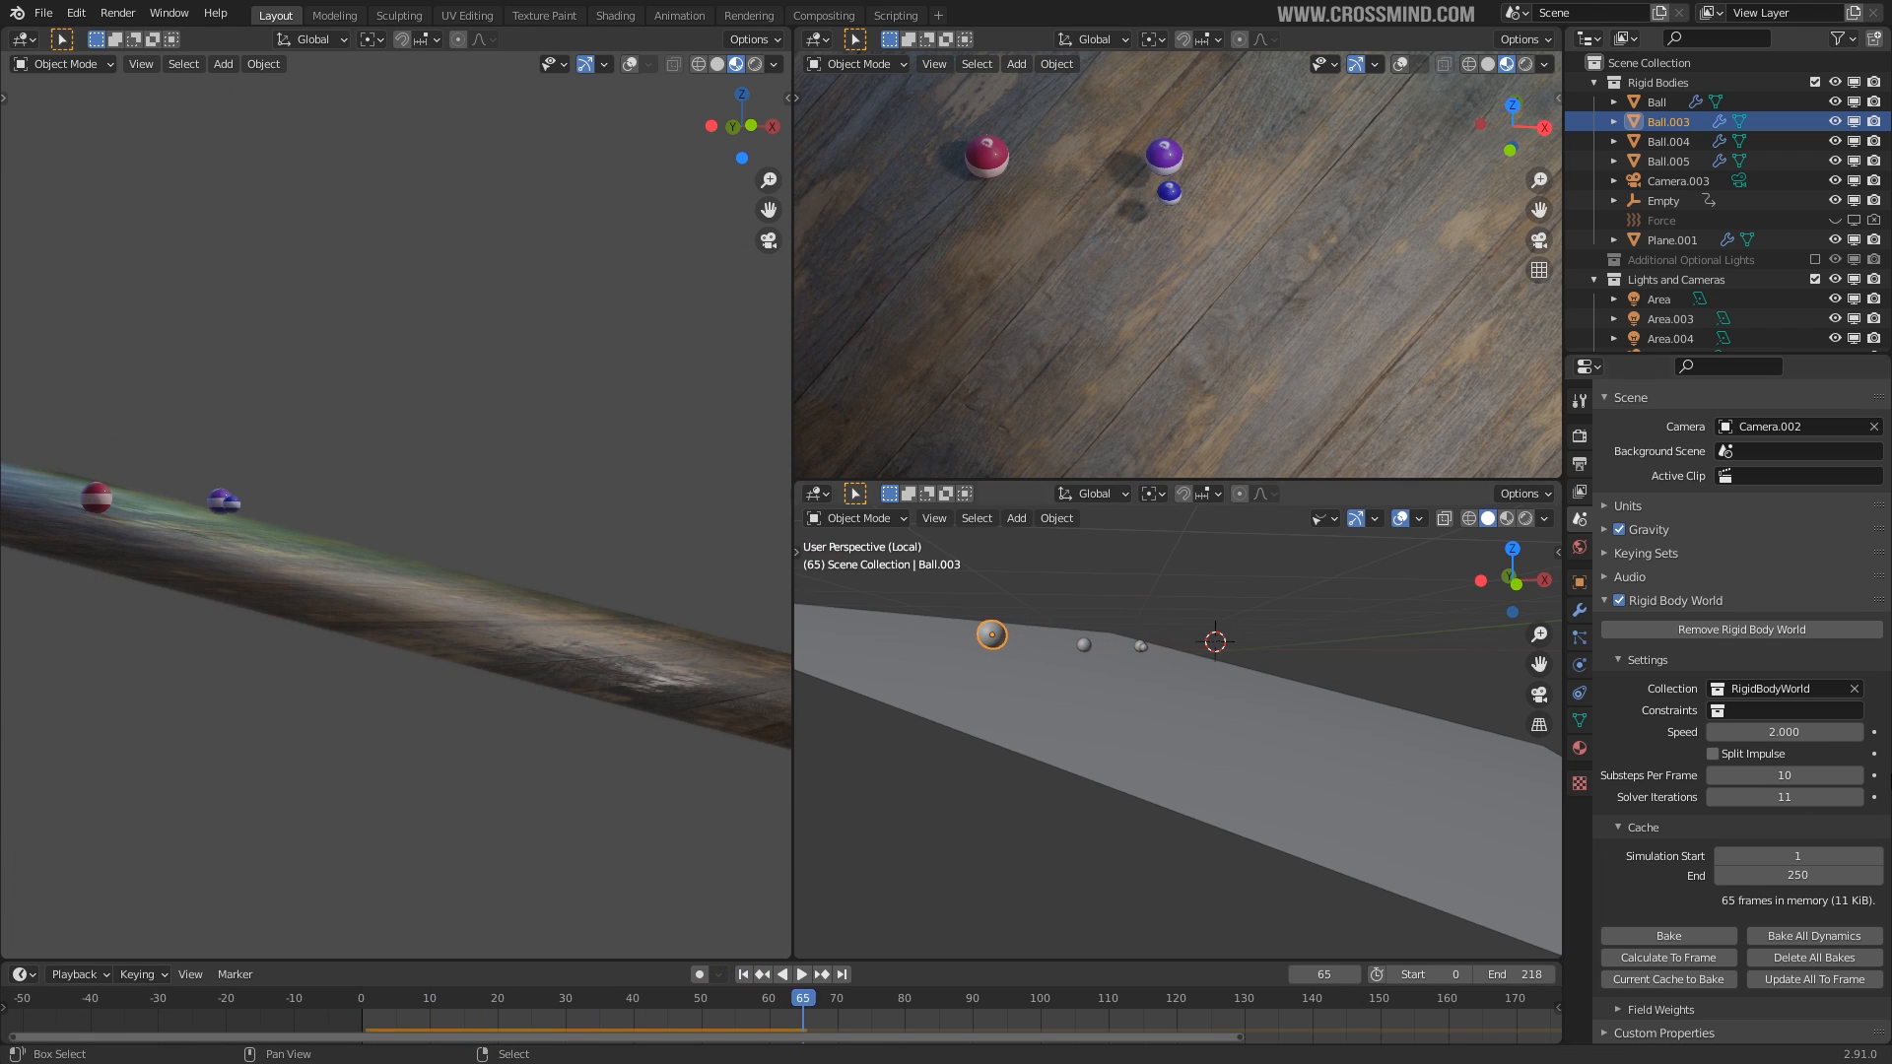
Set the rigid body world's speed to 1.
double_click(1812, 731)
type("1")
key("Return")
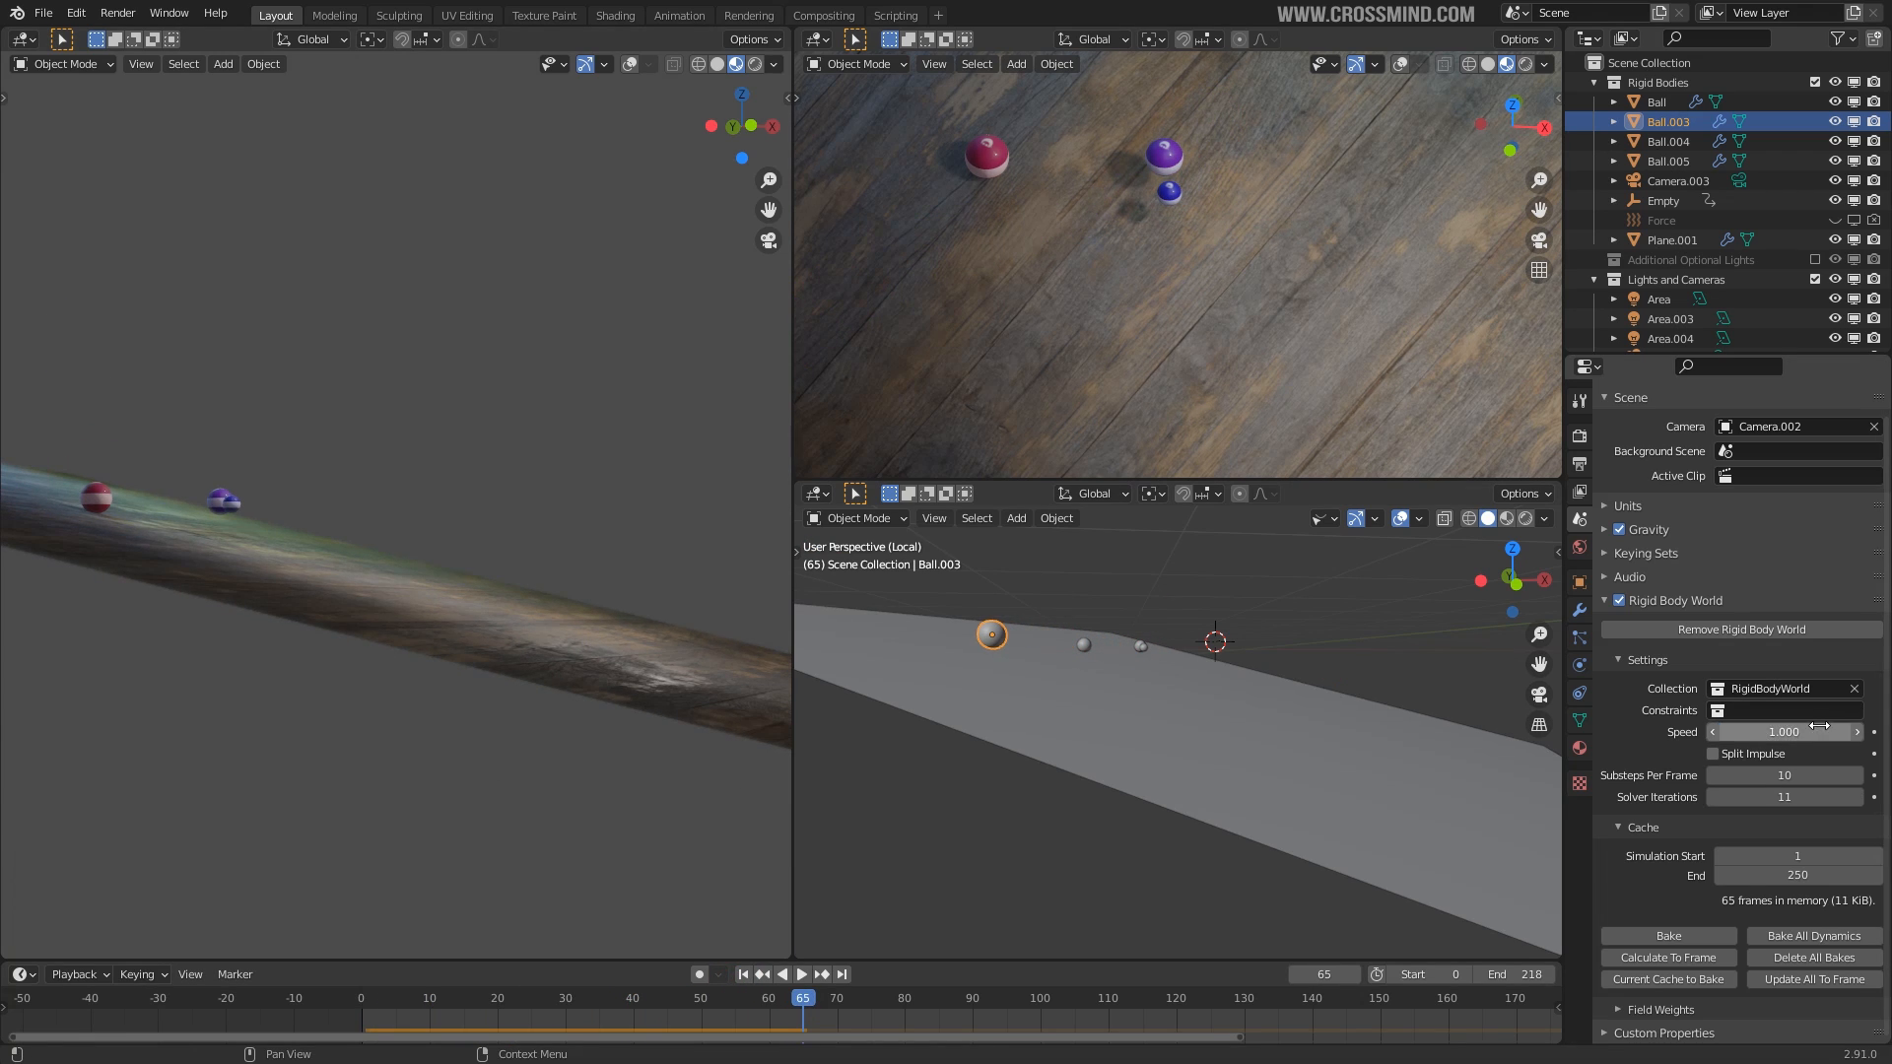
Try the simulation from the first frame with Split Impulse enabled in the rigid body world.
left_click(1713, 753)
key("shift+Left")
key("space")
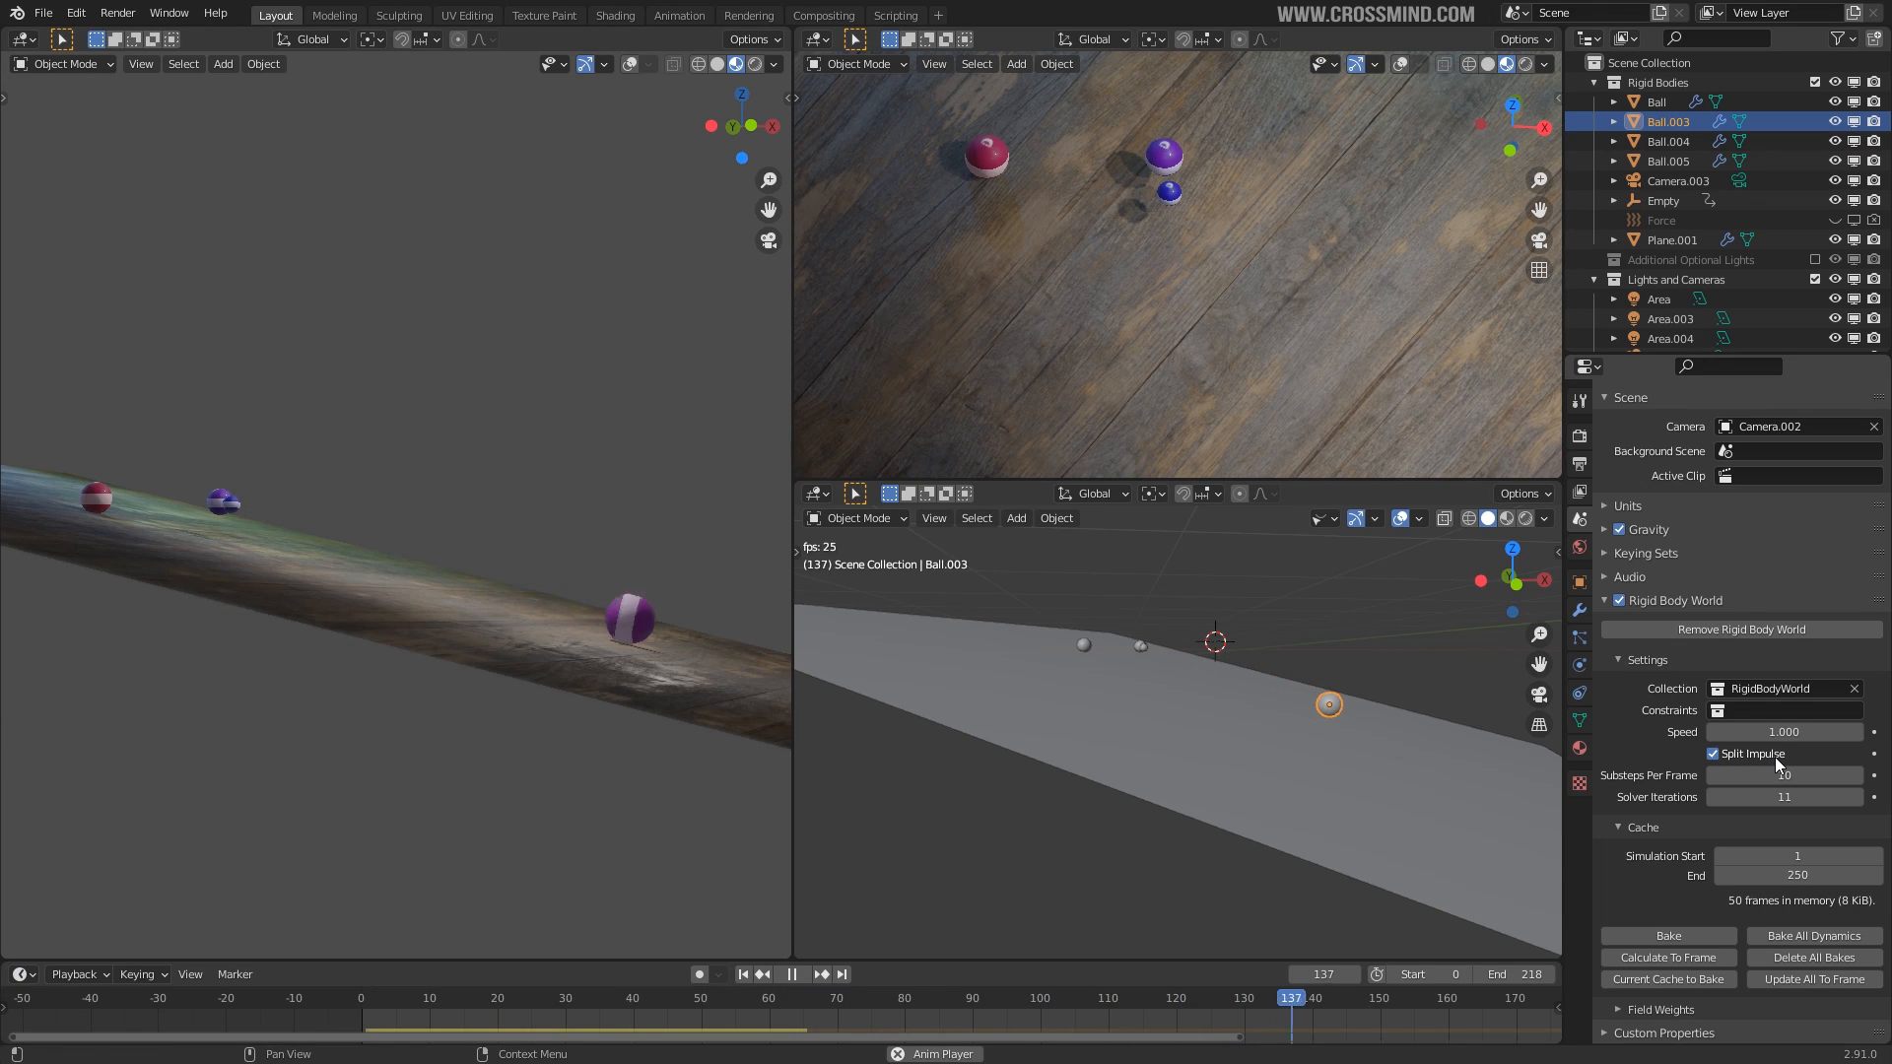
key("space")
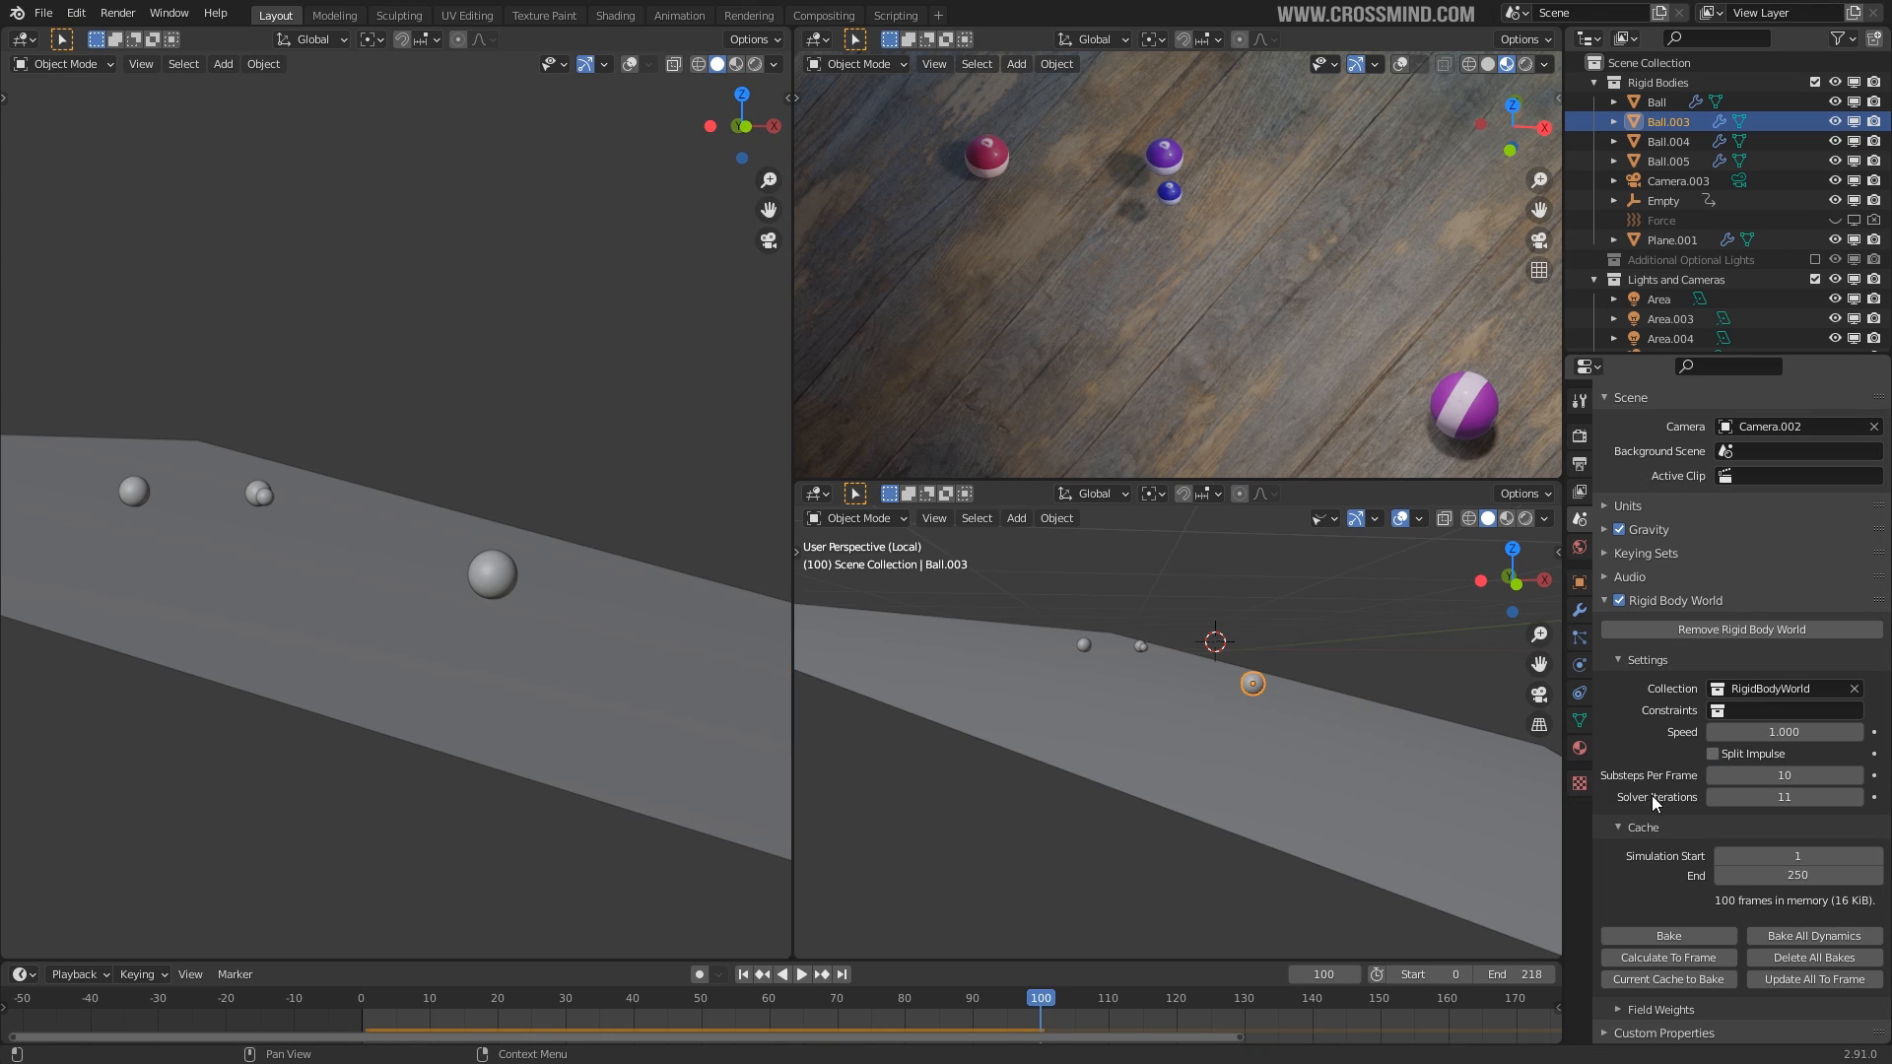
Set the rigid body world's solver iterations to 10.
double_click(1779, 800)
type("10")
key("Return")
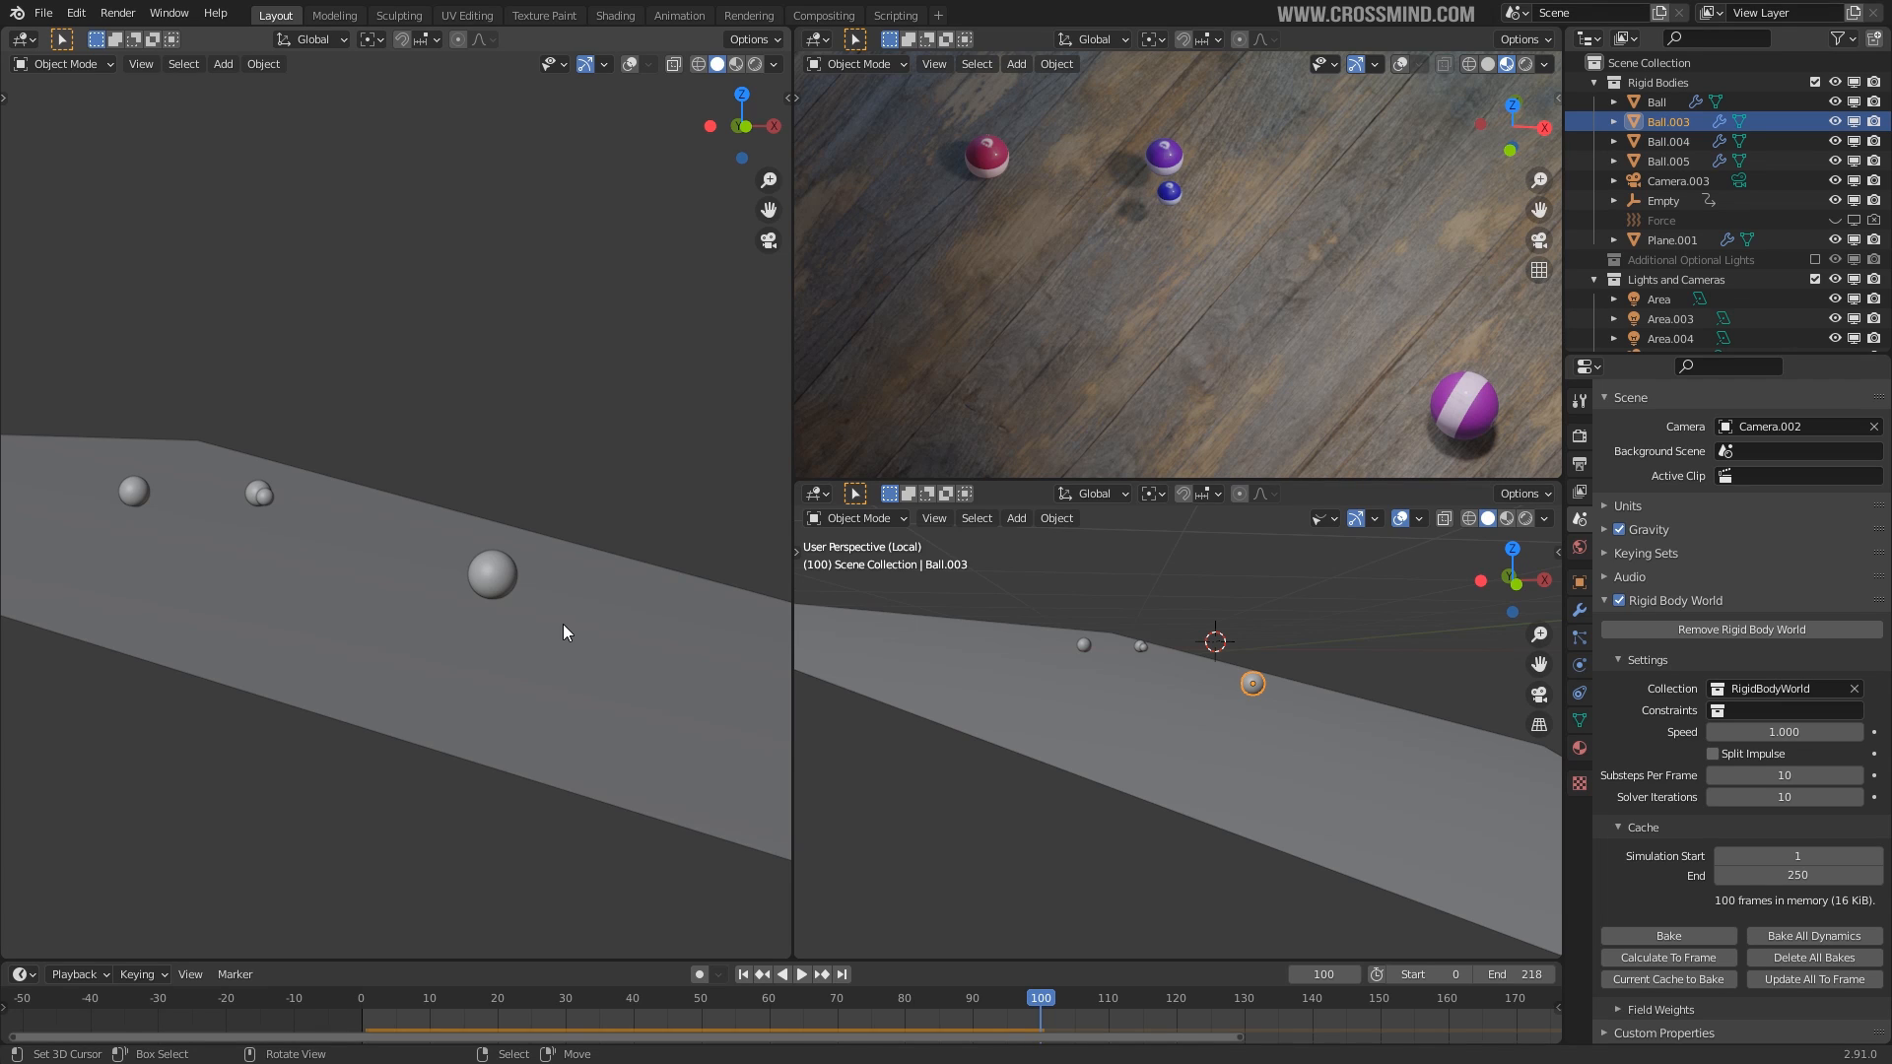
Set the rigid body world's solver iterations to 100.
double_click(1769, 794)
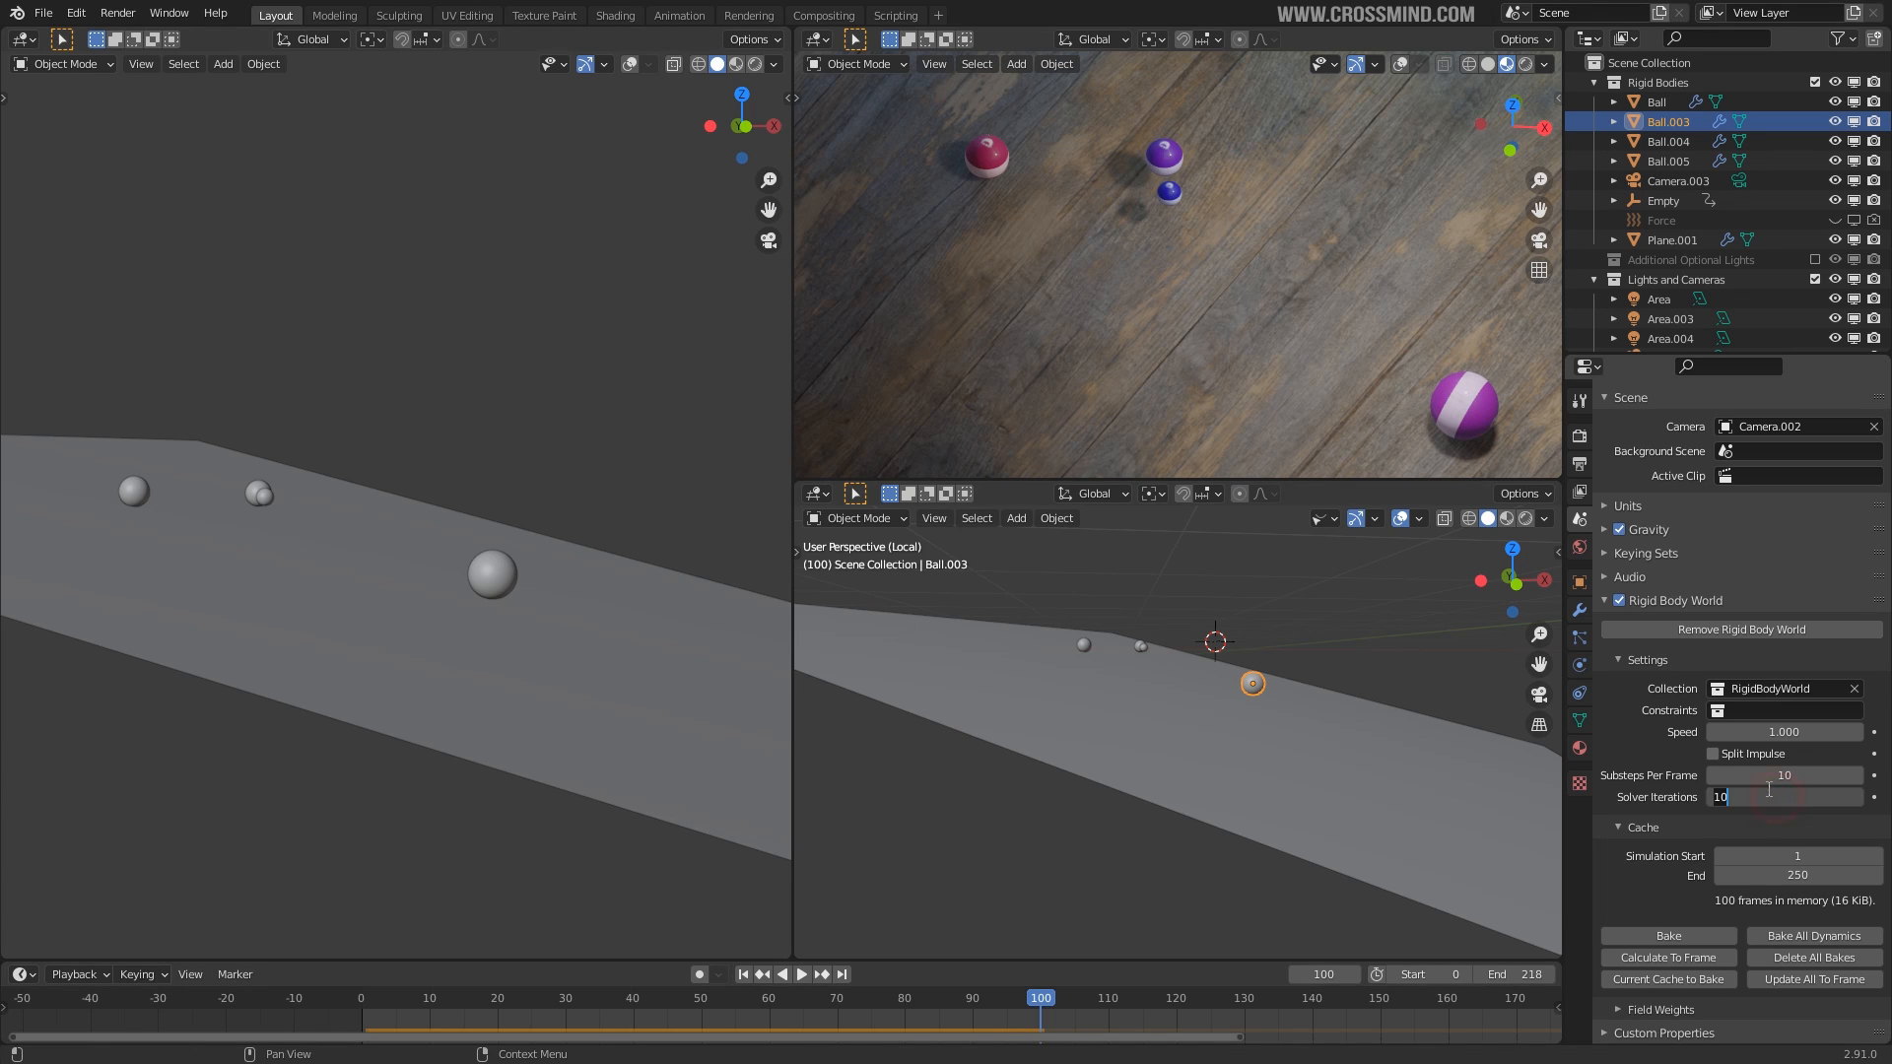
type("100")
key("Return")
scroll(533, 496, "up", 3)
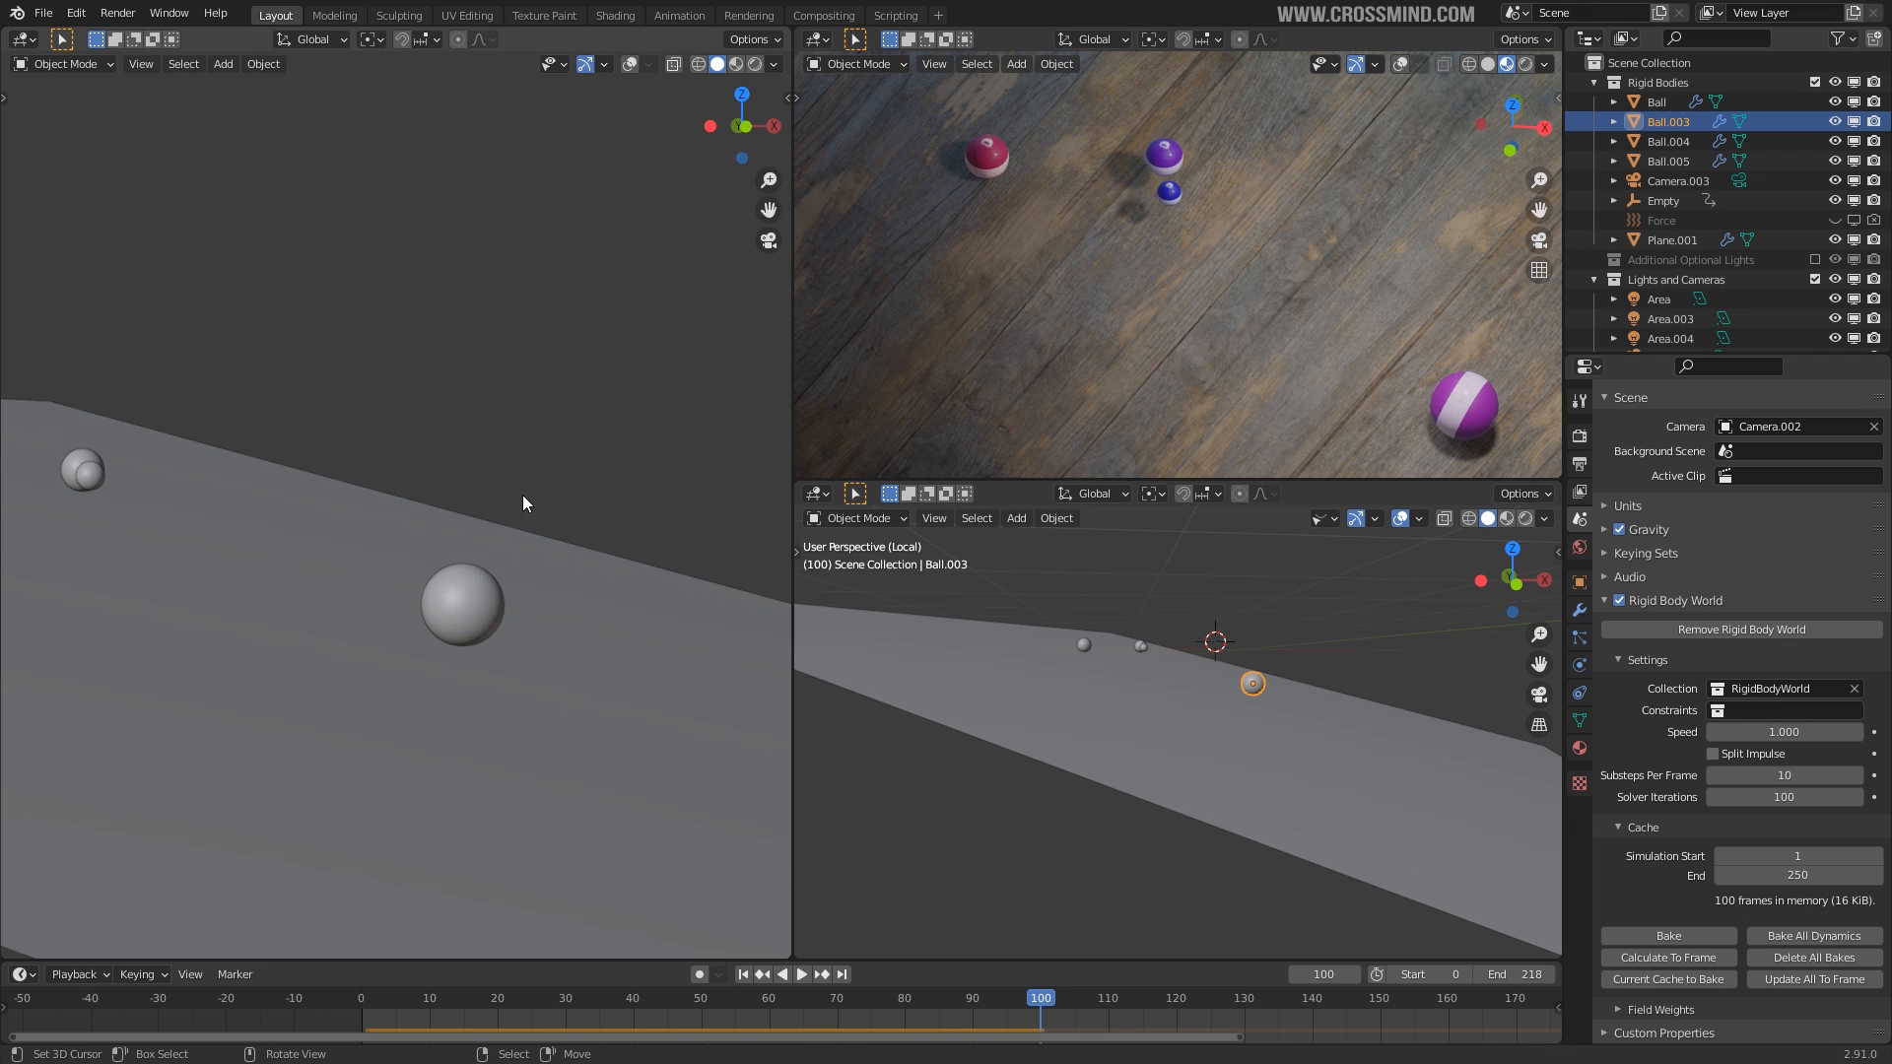
Replay the simulation from the first frame, viewing it in wireframe and material preview shading.
key("shift+z")
middle_click_drag(529, 388, 585, 360, "shift")
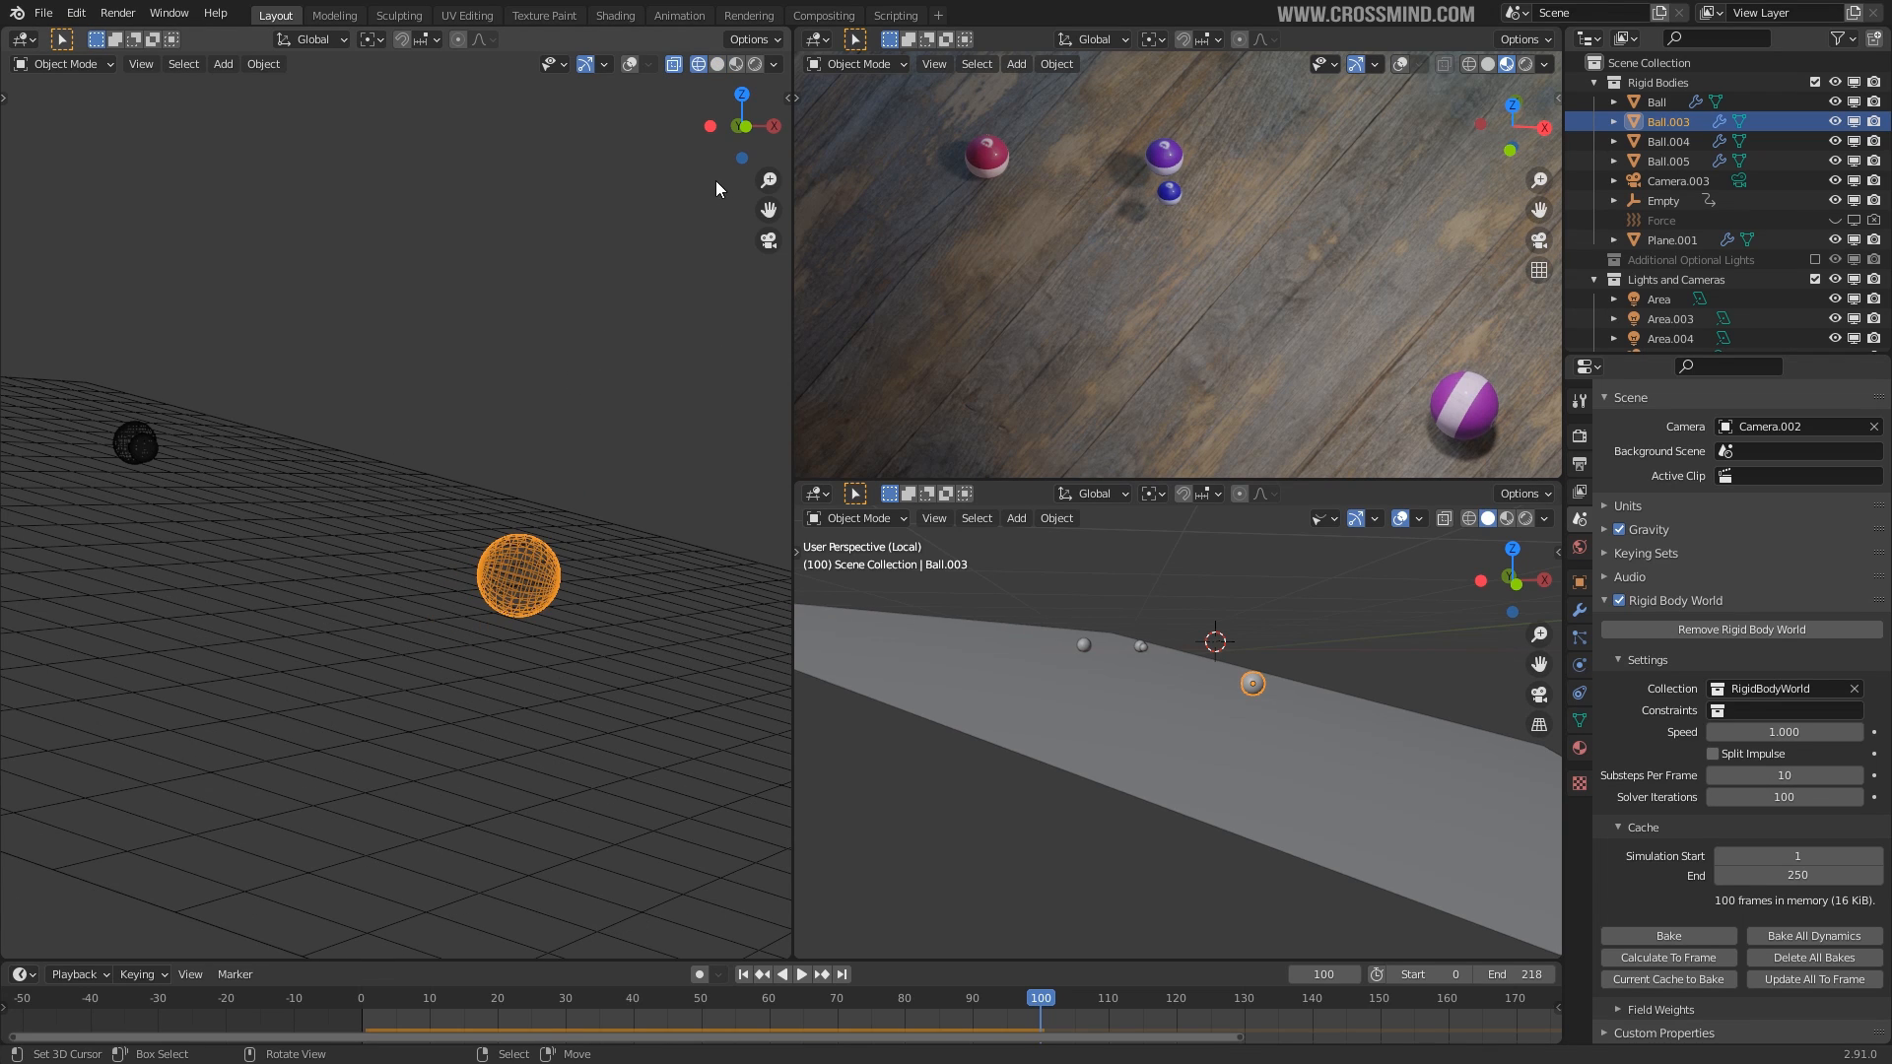
left_click(743, 974)
key("space")
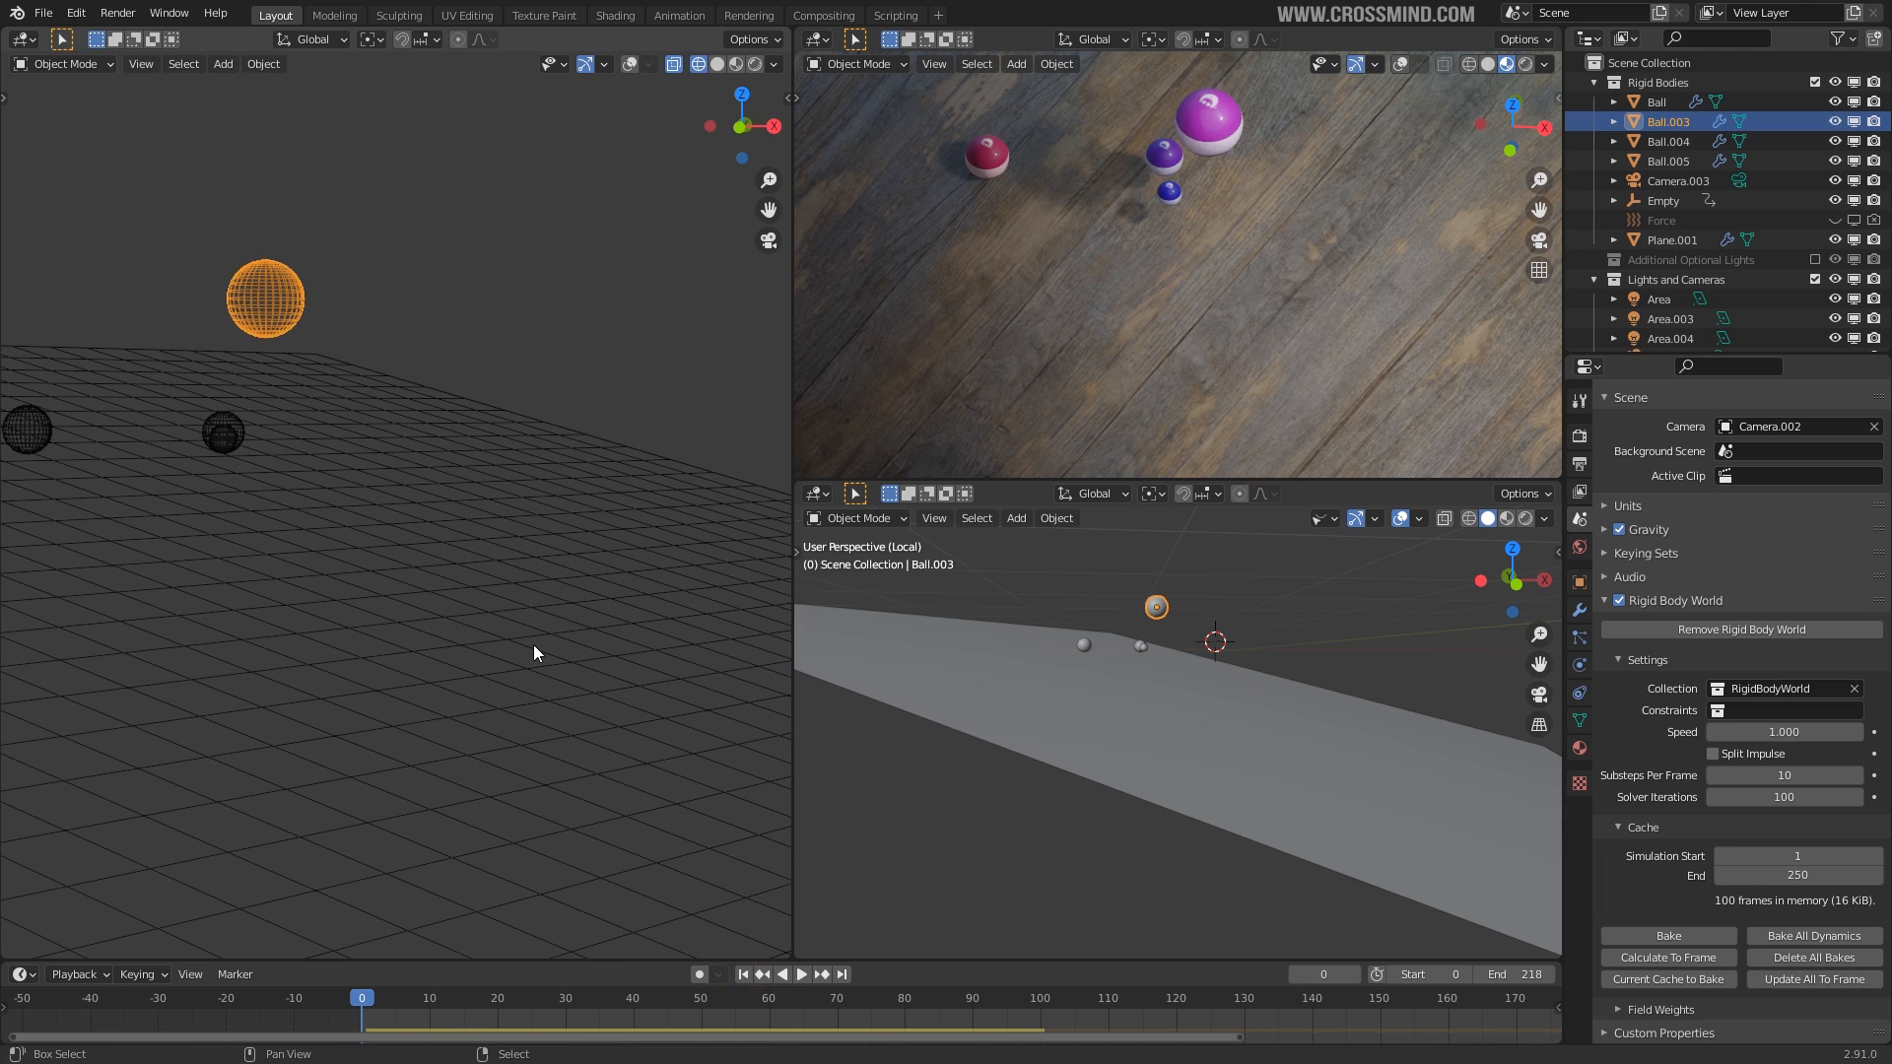
left_click(734, 65)
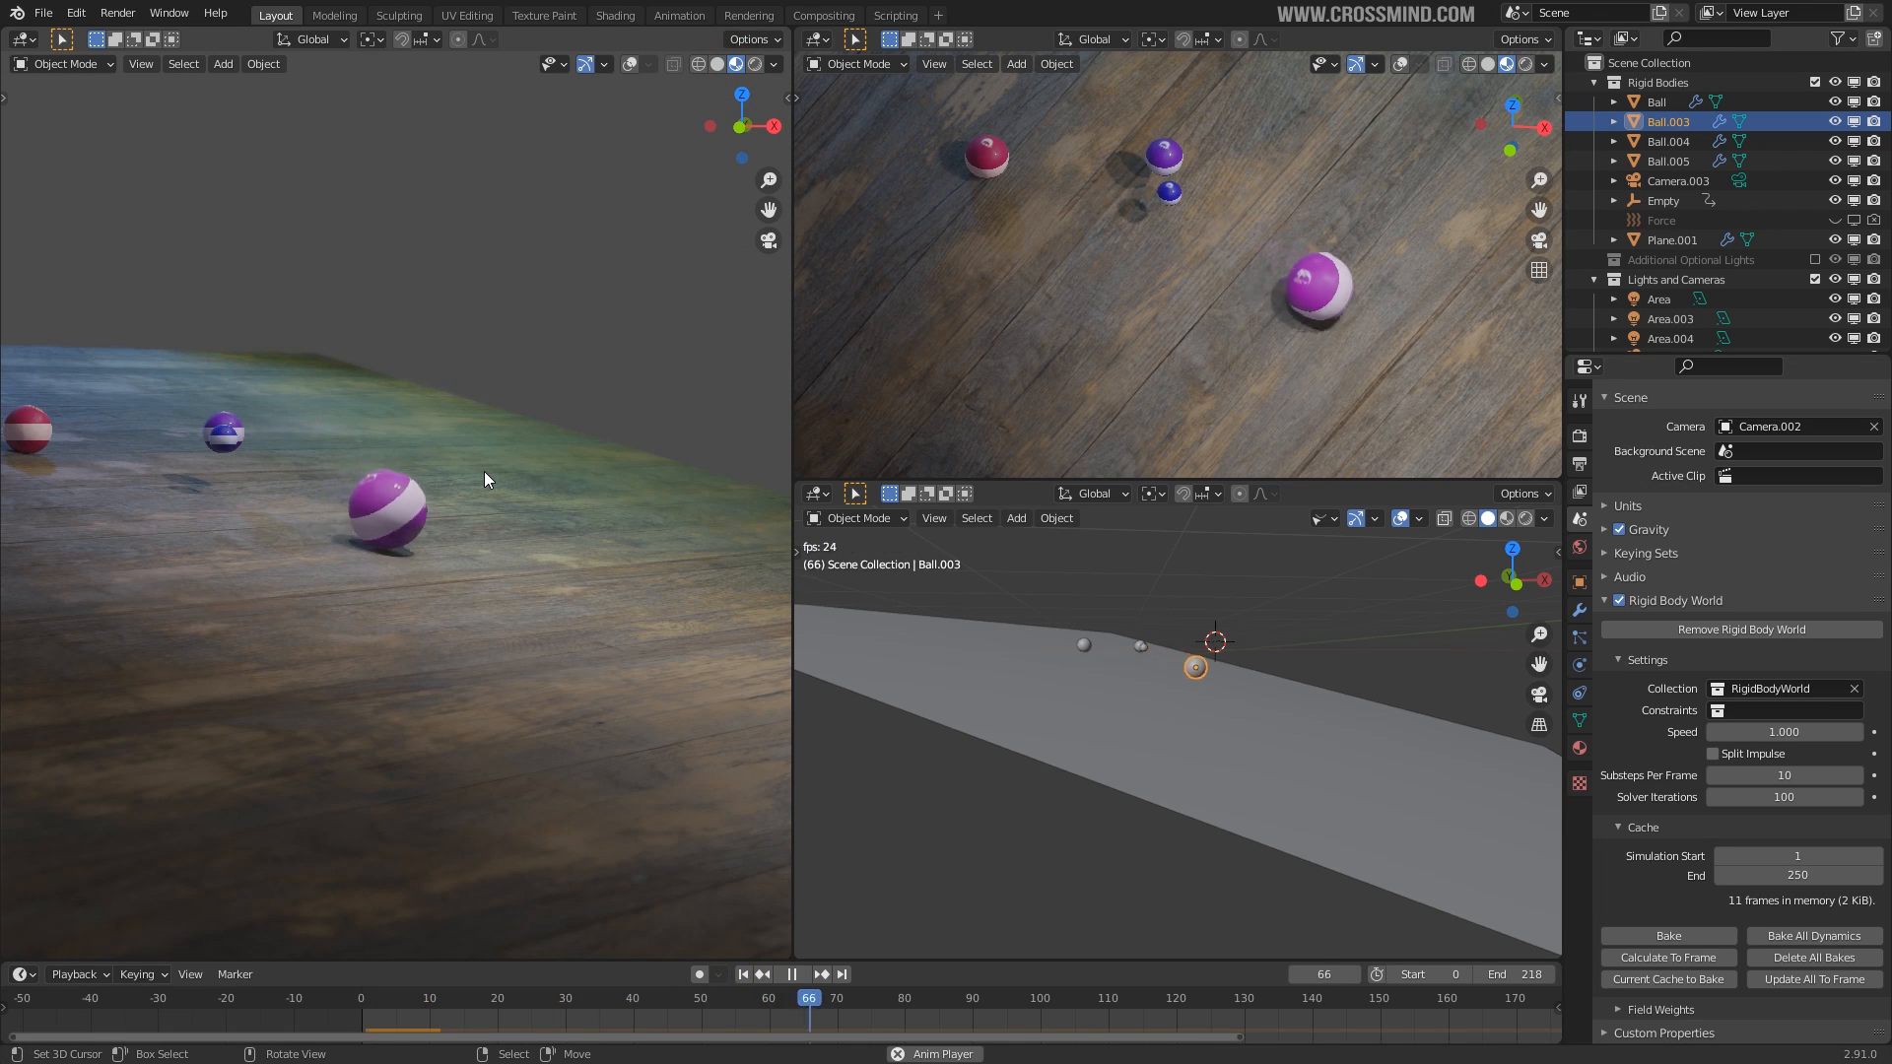
Set the rigid body world's solver iterations to 1 and replay the simulation from the start.
double_click(1811, 797)
type("1")
key("Return")
left_click(744, 973)
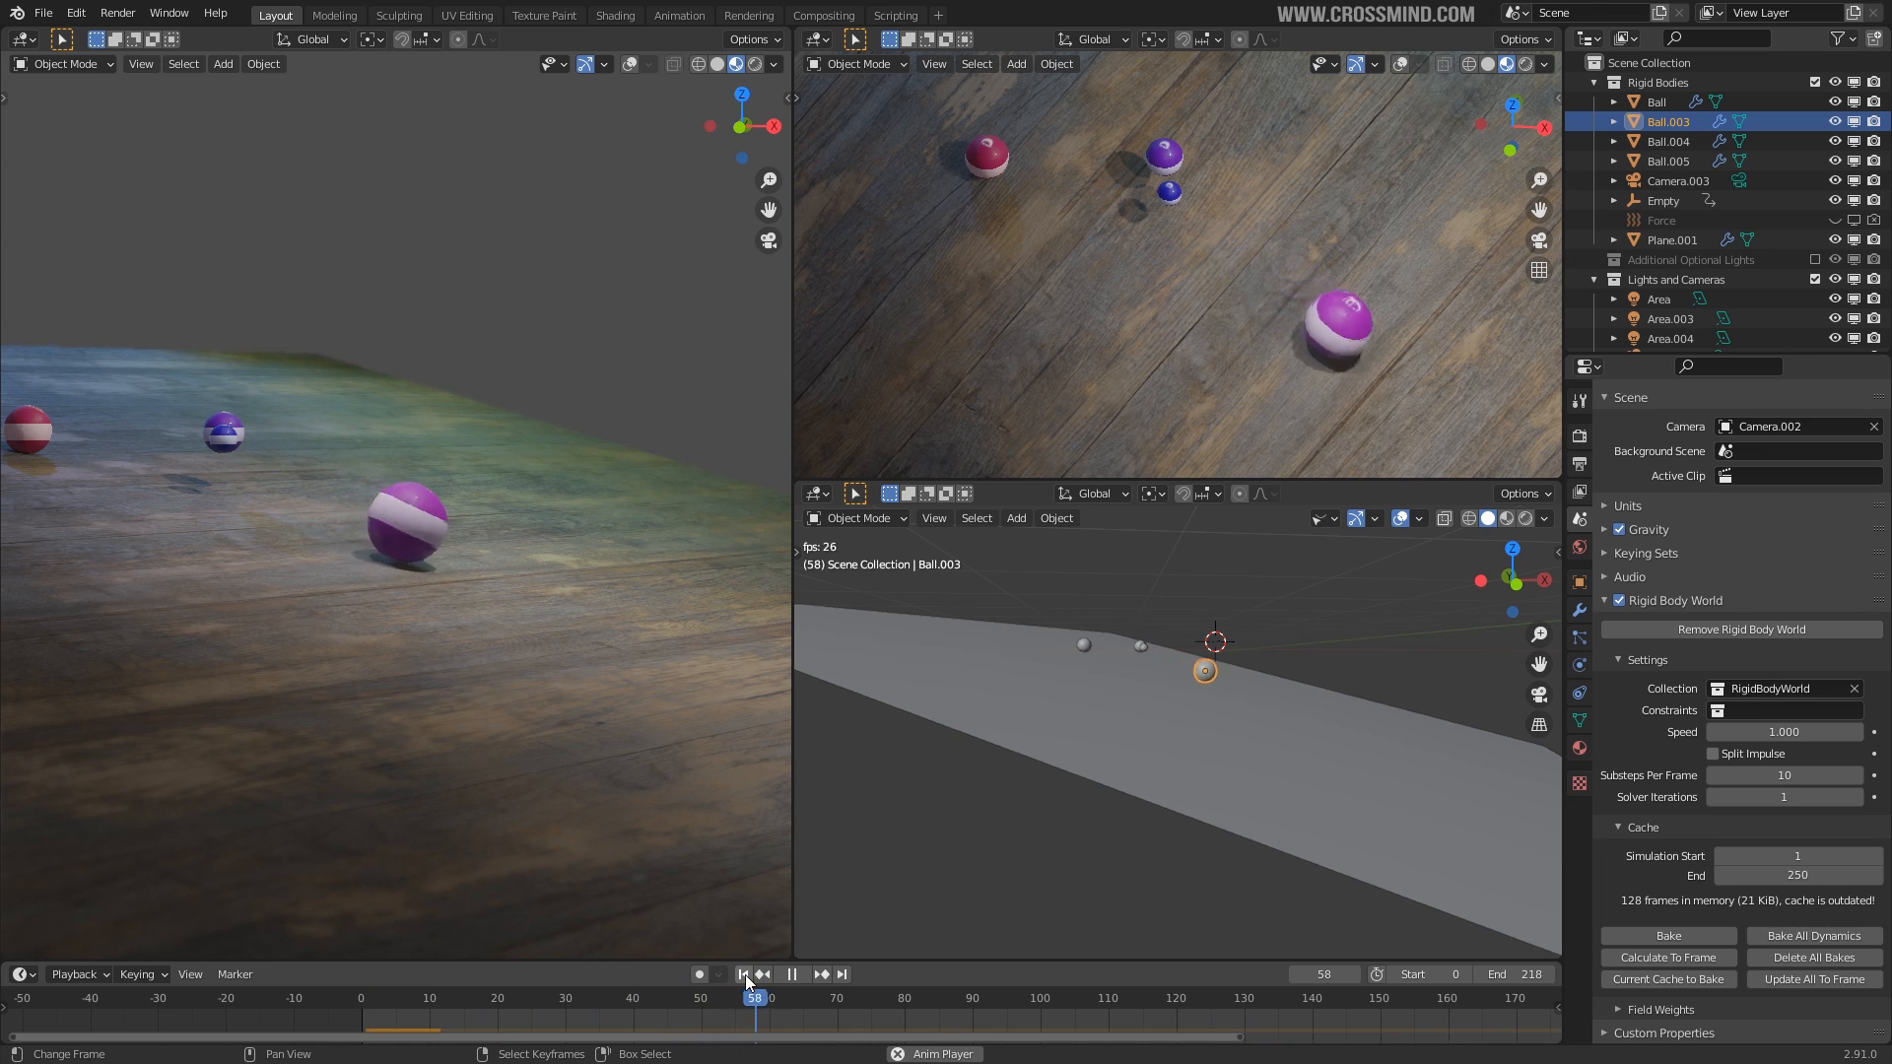
Set the rigid body world's solver iterations to 10 and stop the simulation playback.
left_click(1785, 797)
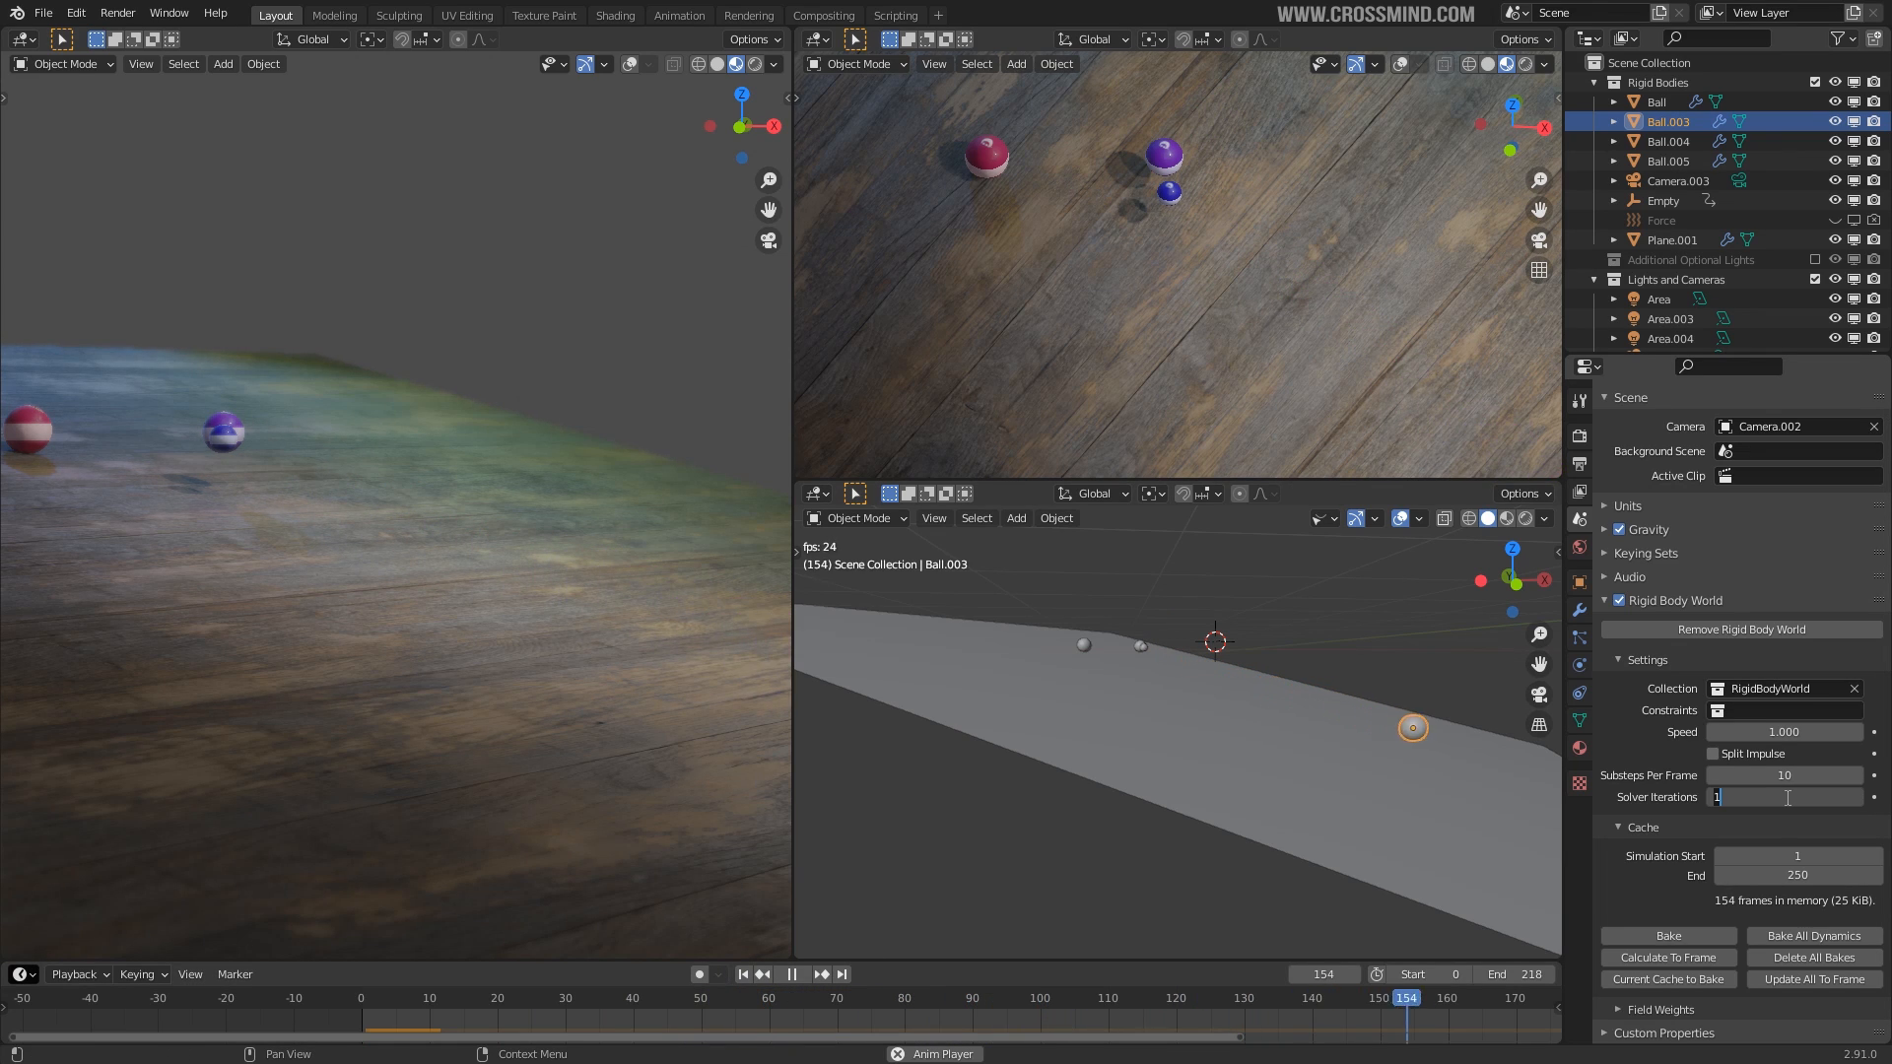
type("10")
key("Return")
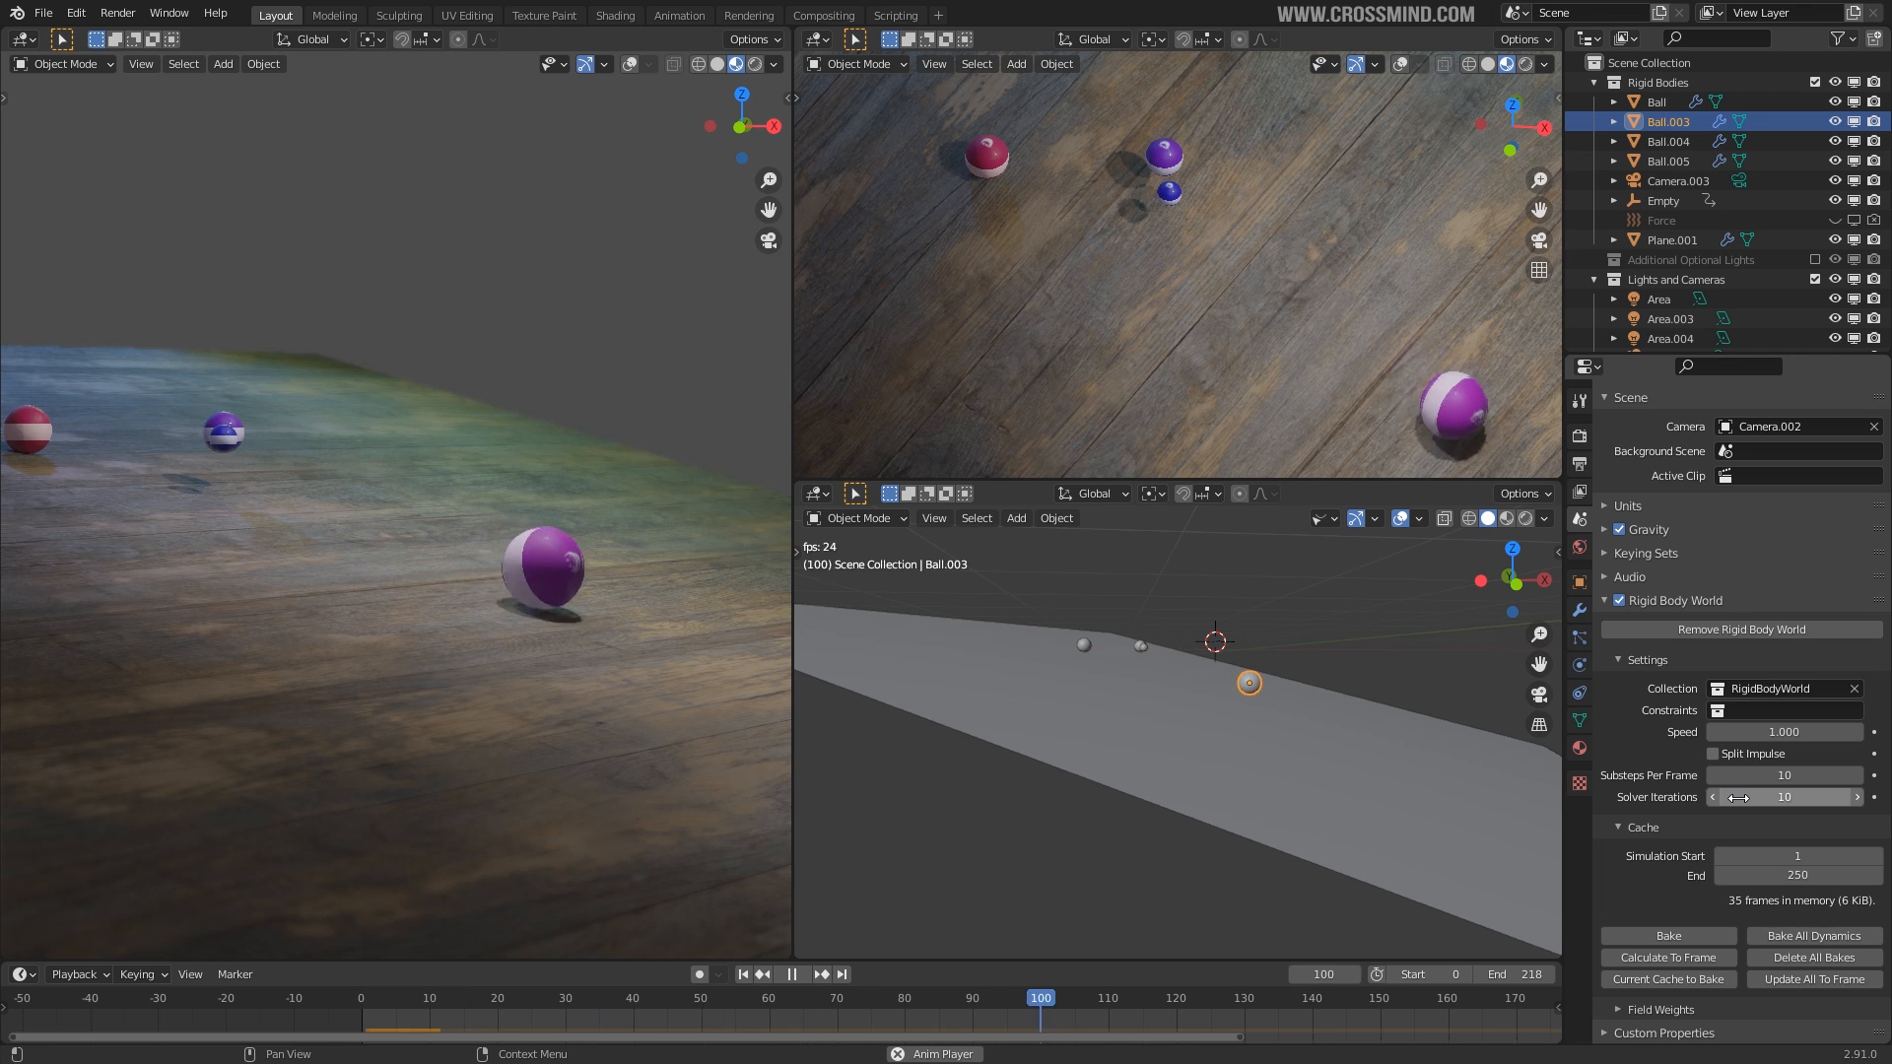
key("space")
middle_click_drag(761, 612, 612, 670)
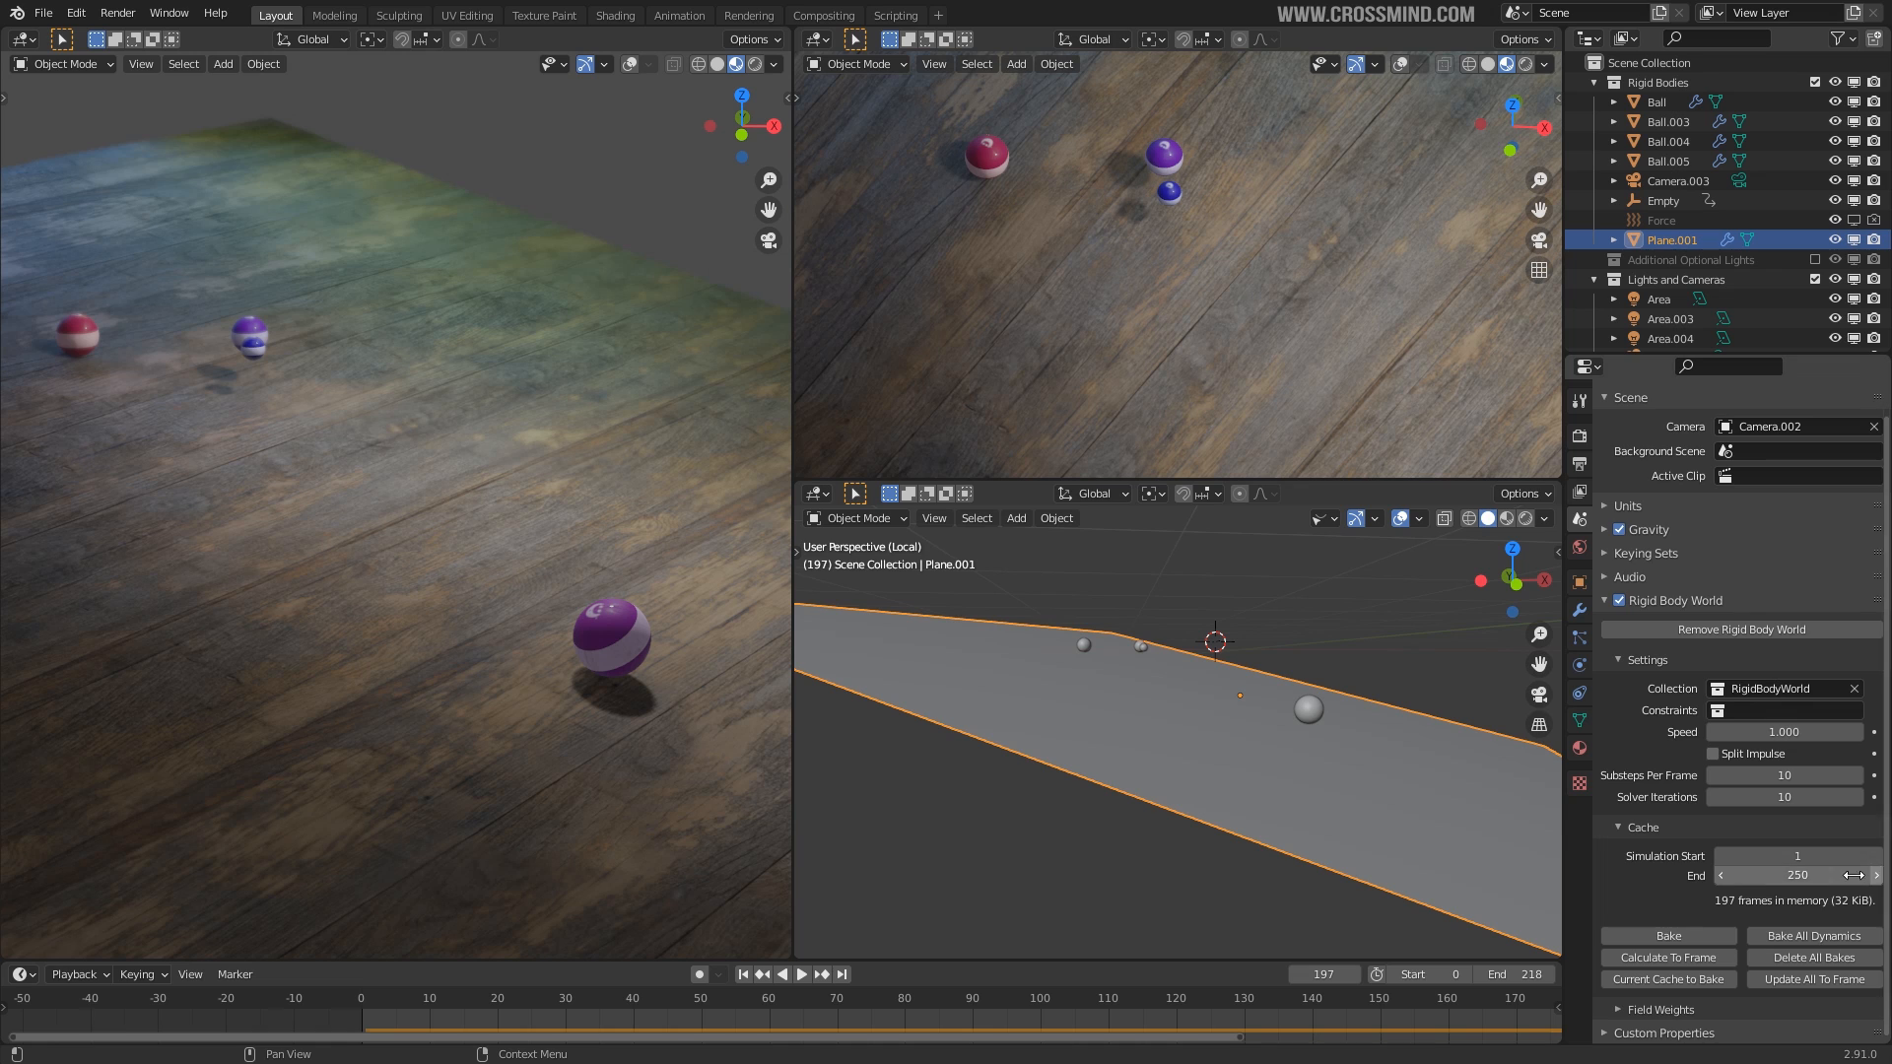
Examine the field weights of the rigid body world.
left_click(1689, 1009)
scroll(1763, 865, "down", 8)
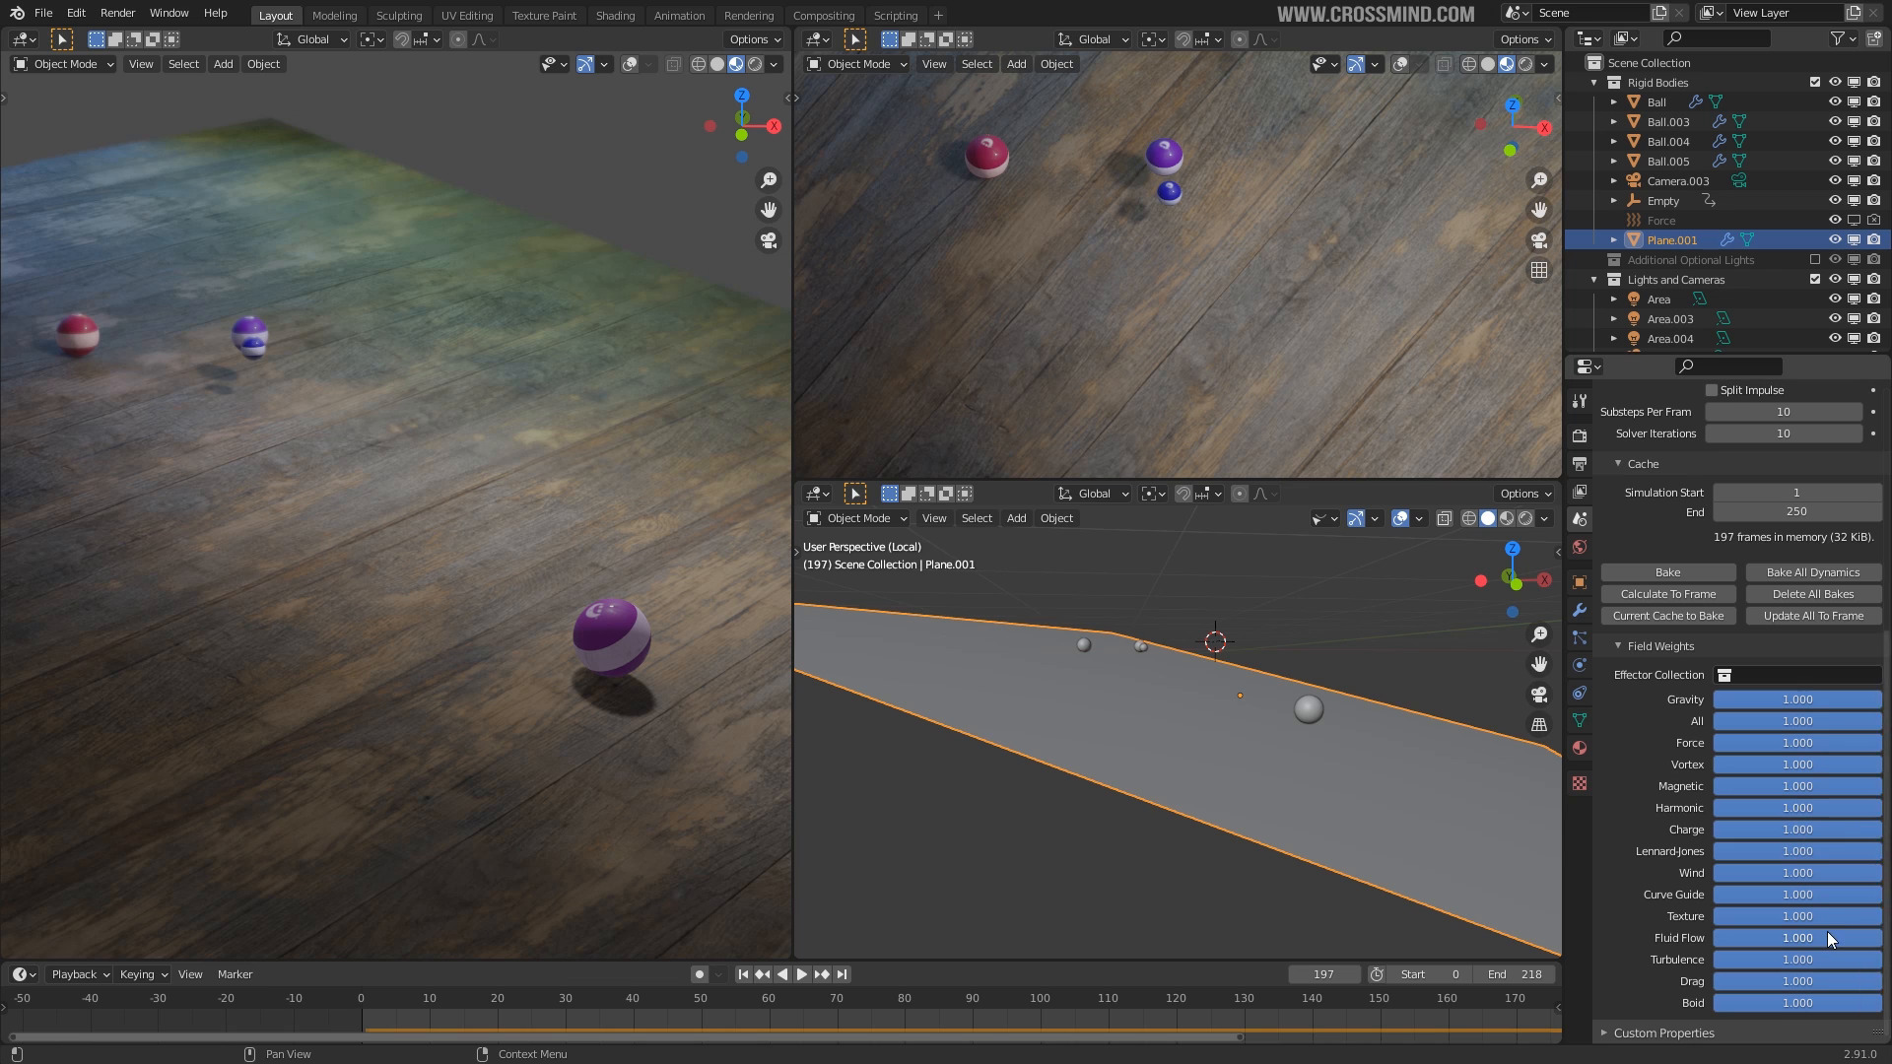
scroll(1729, 946, "up", 10)
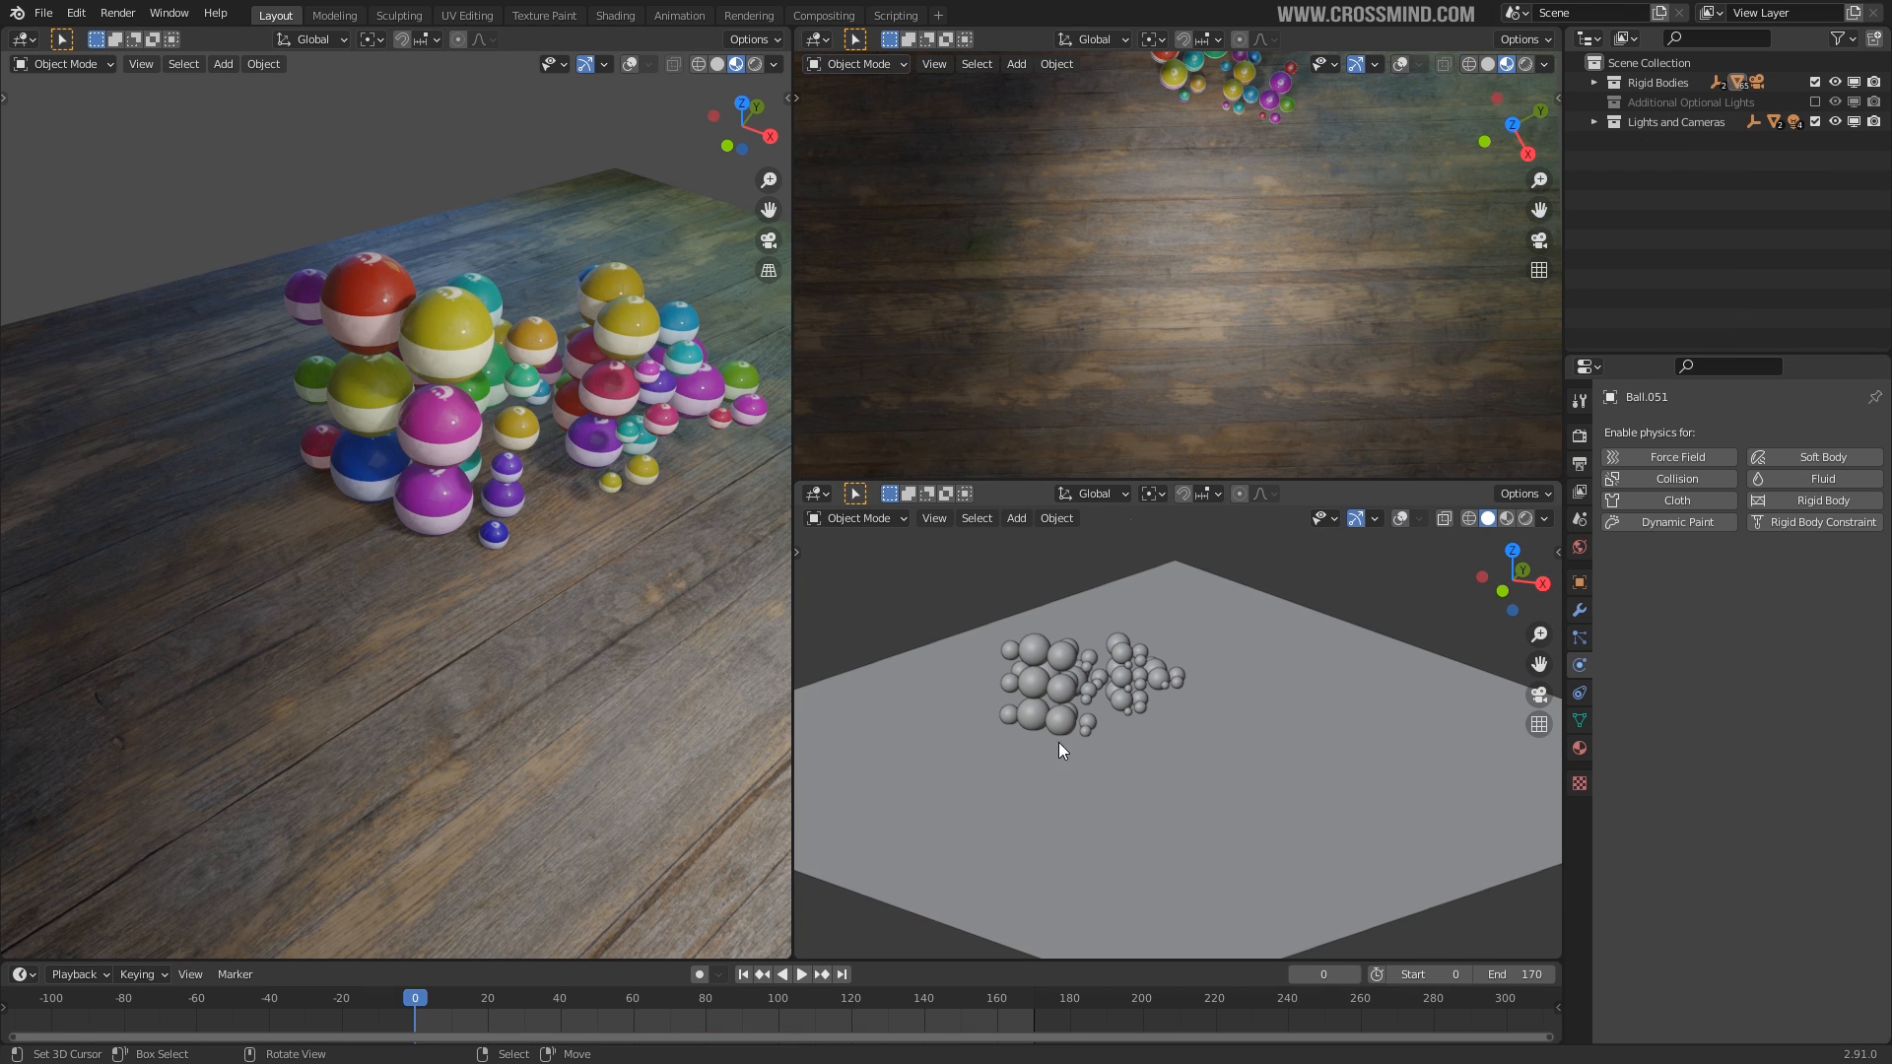
Display the balls scene in wireframe and box-select all the balls together with the plane.
middle_click_drag(453, 576, 535, 582)
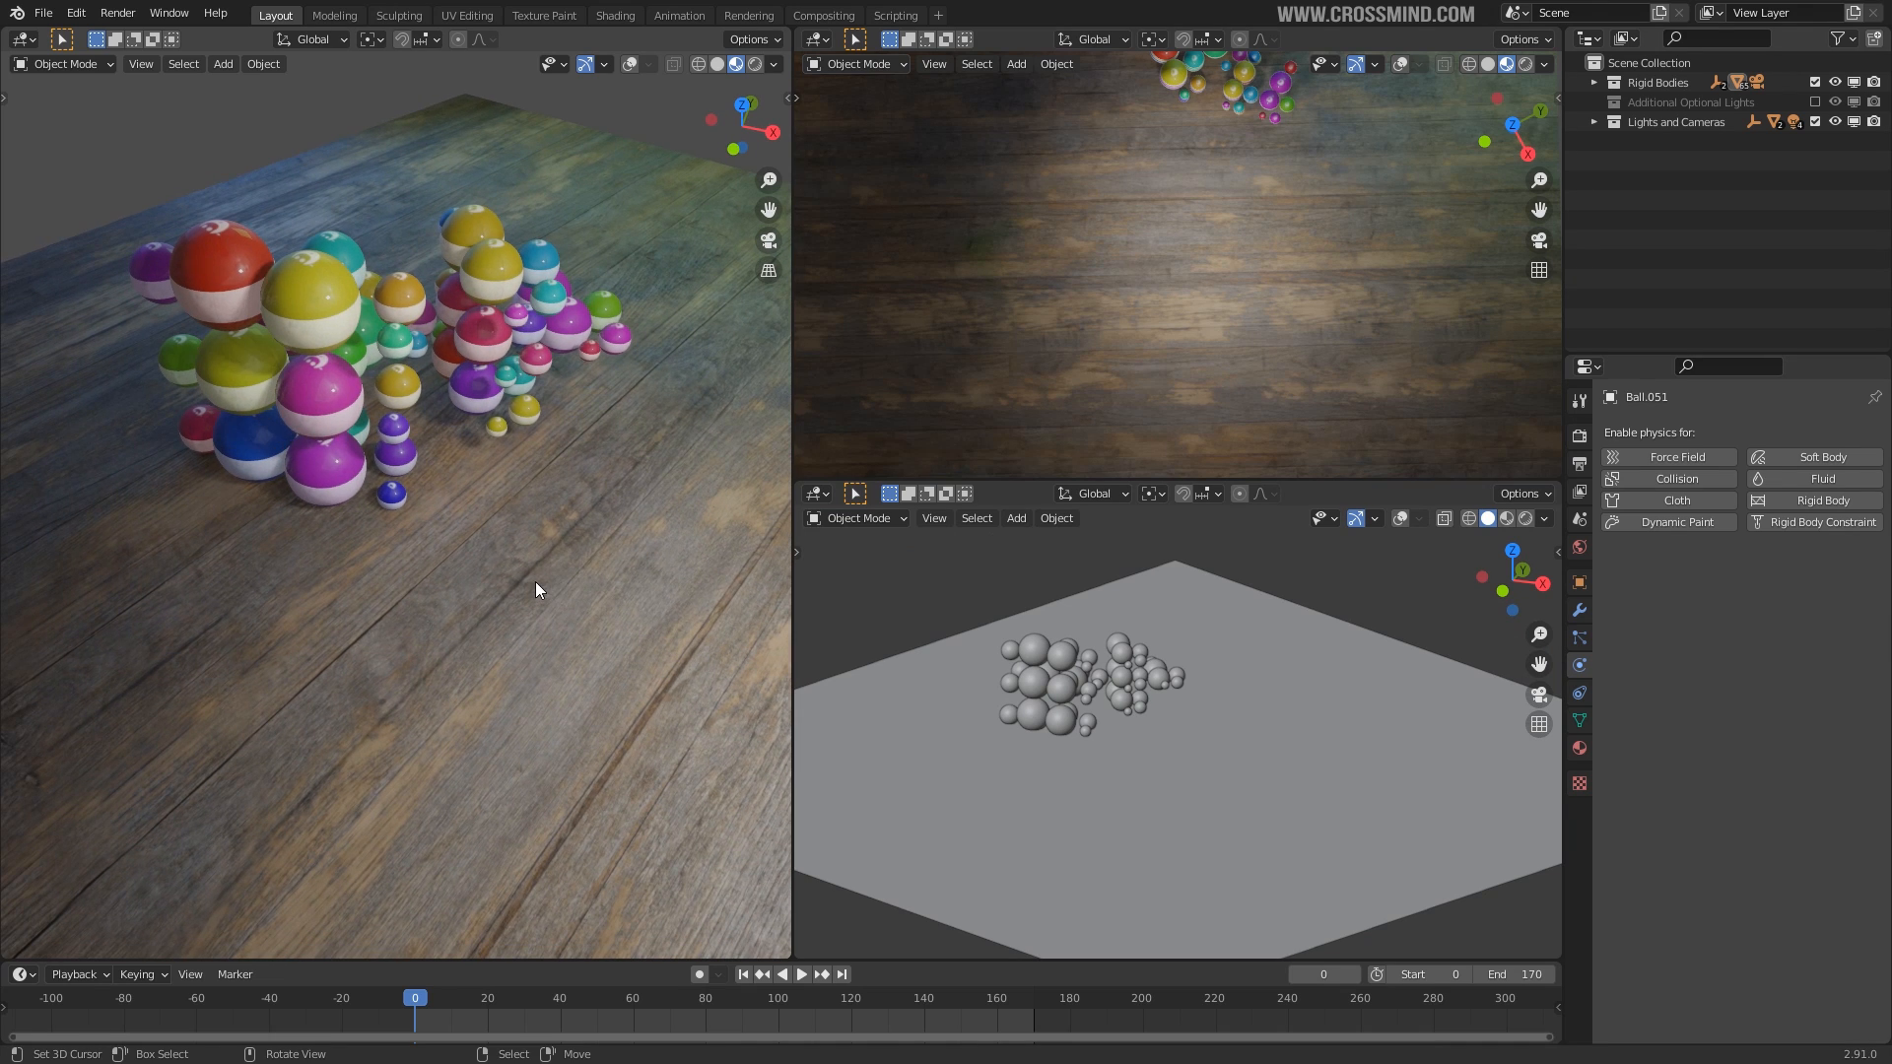
middle_click_drag(1127, 713, 1095, 688)
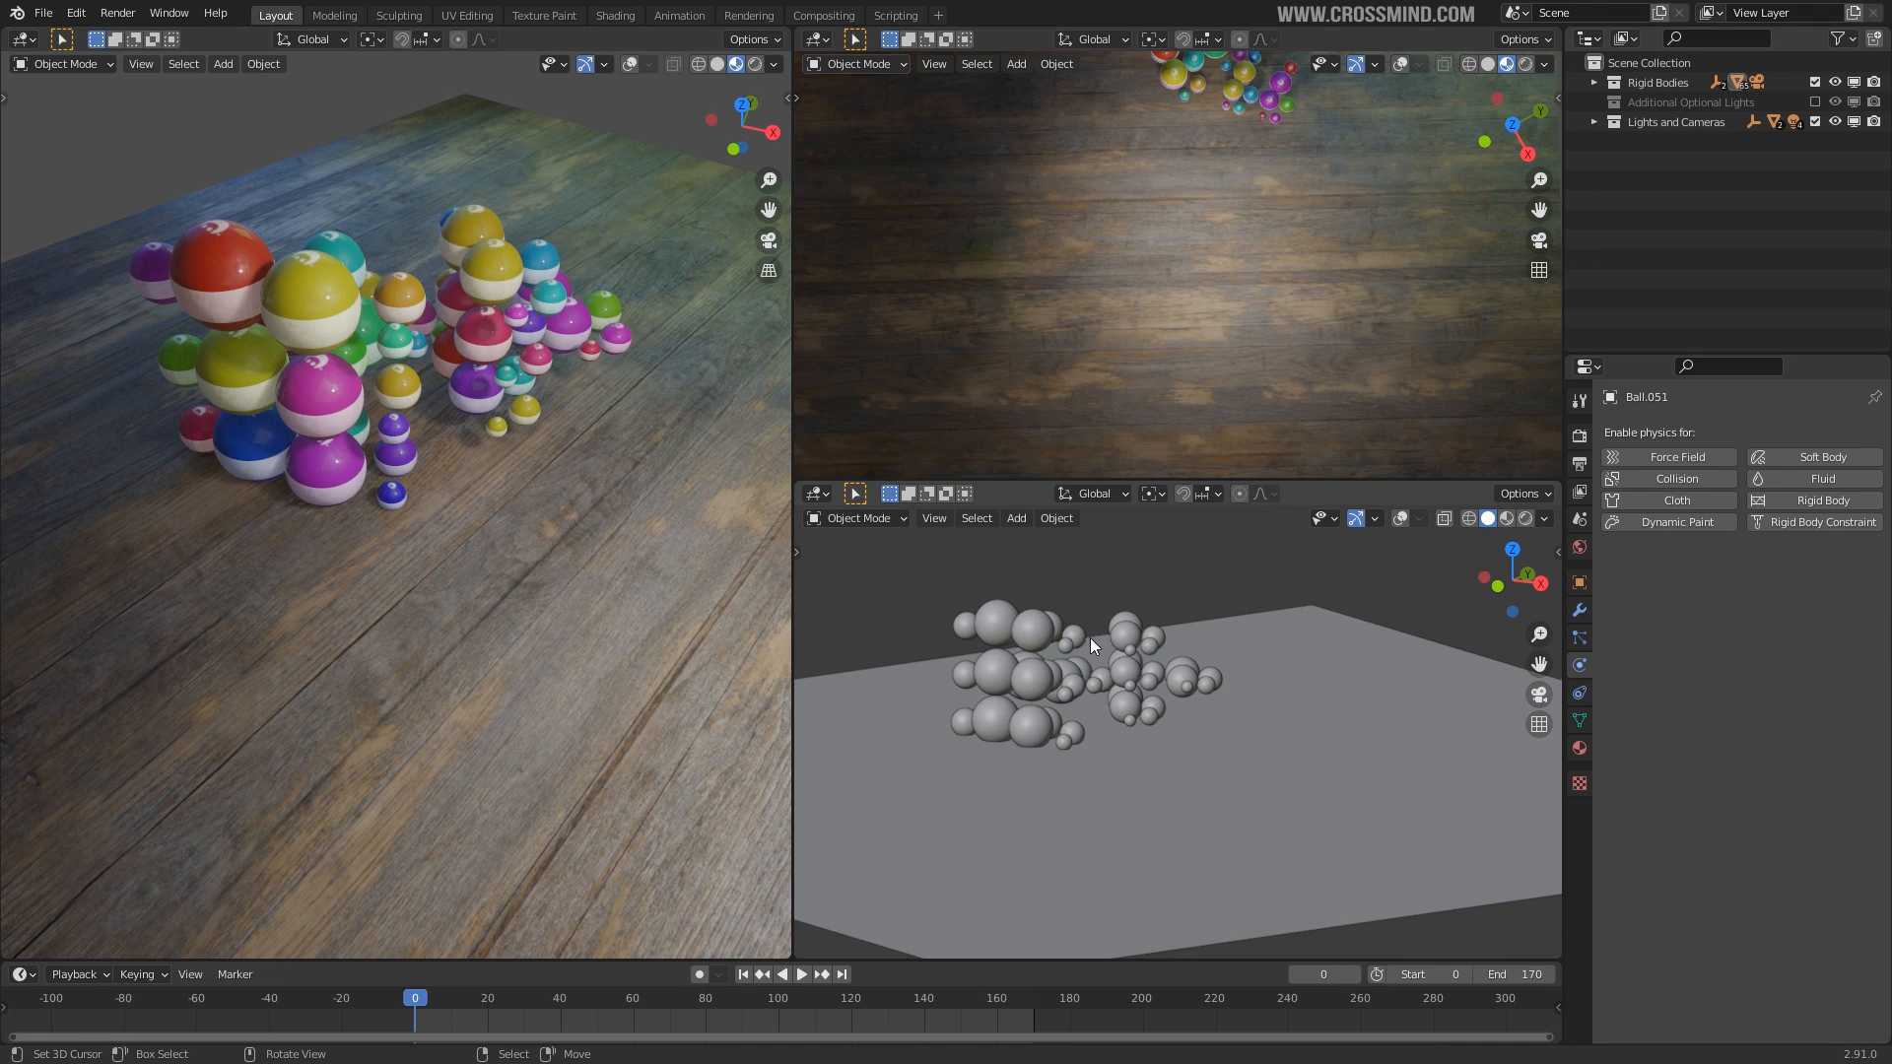
middle_click_drag(1155, 678, 1133, 672)
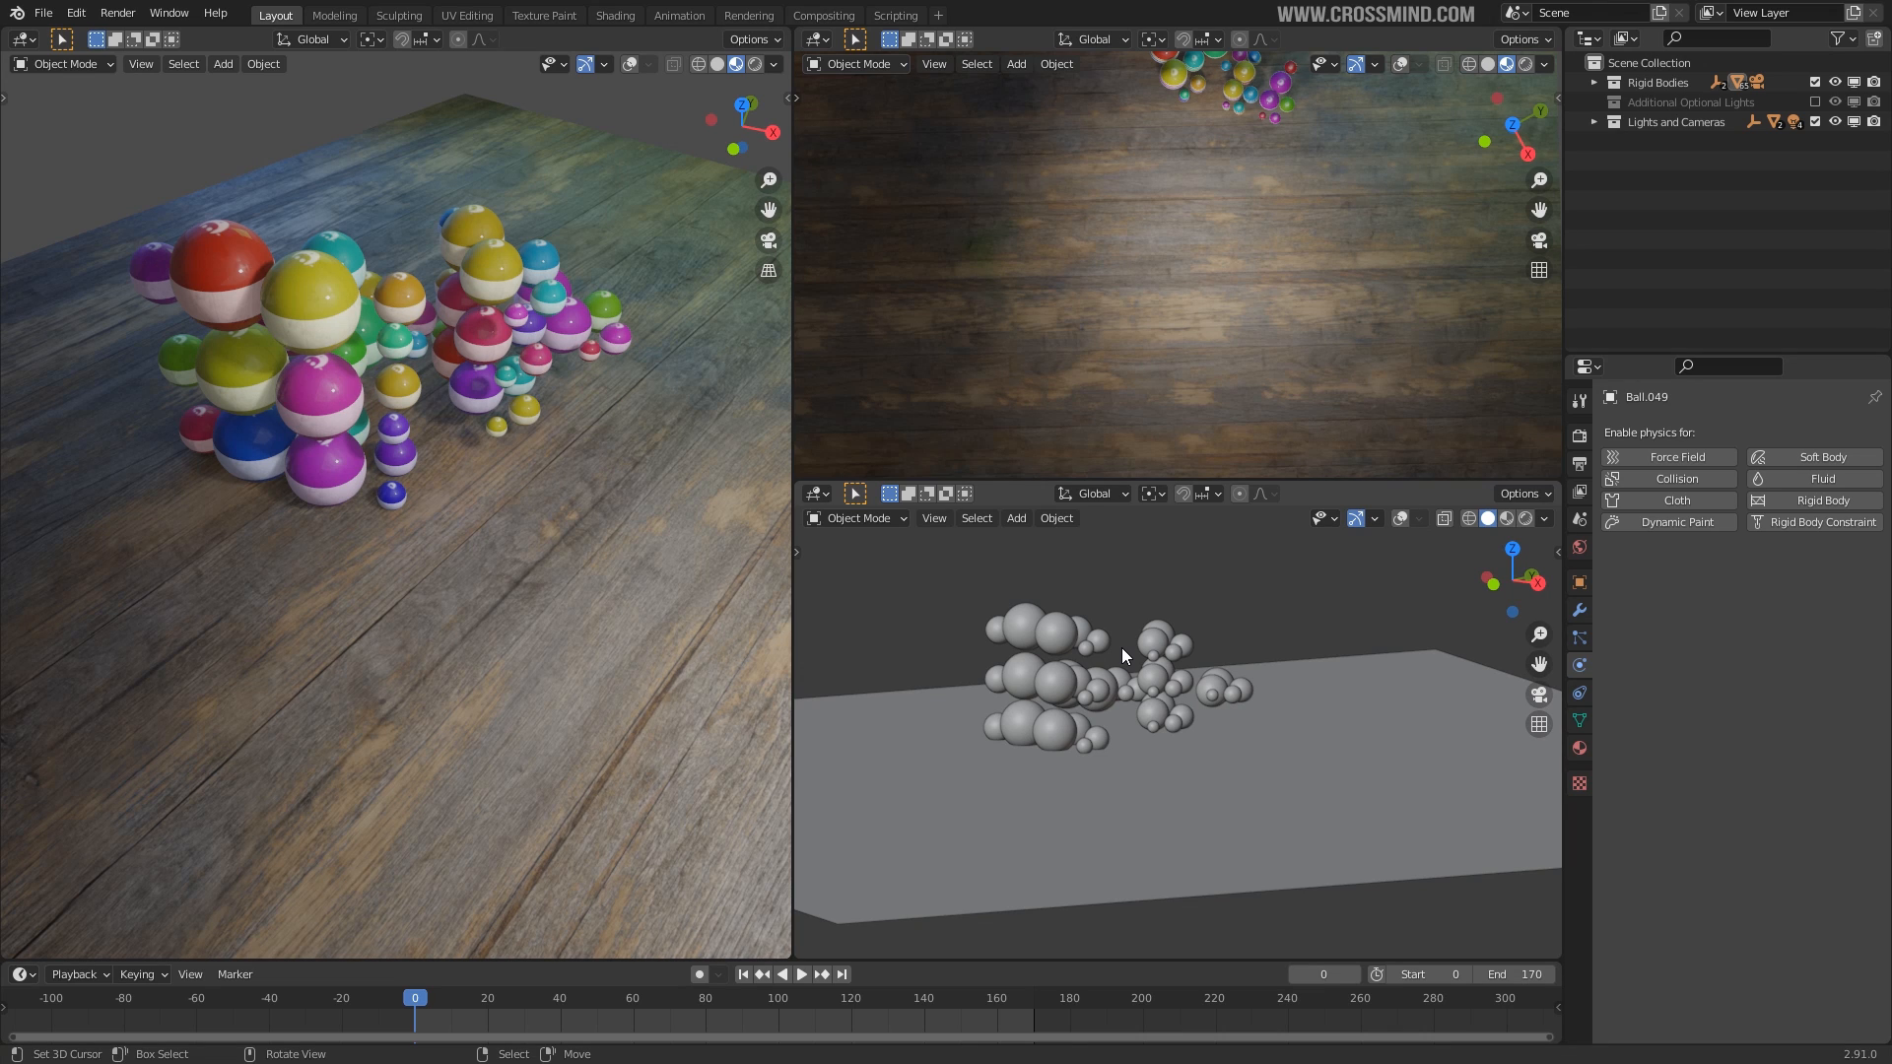
middle_click_drag(1073, 652, 1083, 606)
key("b")
right_click(1137, 627)
right_click(1067, 641)
key("z")
left_click(1070, 641)
right_click(1070, 635)
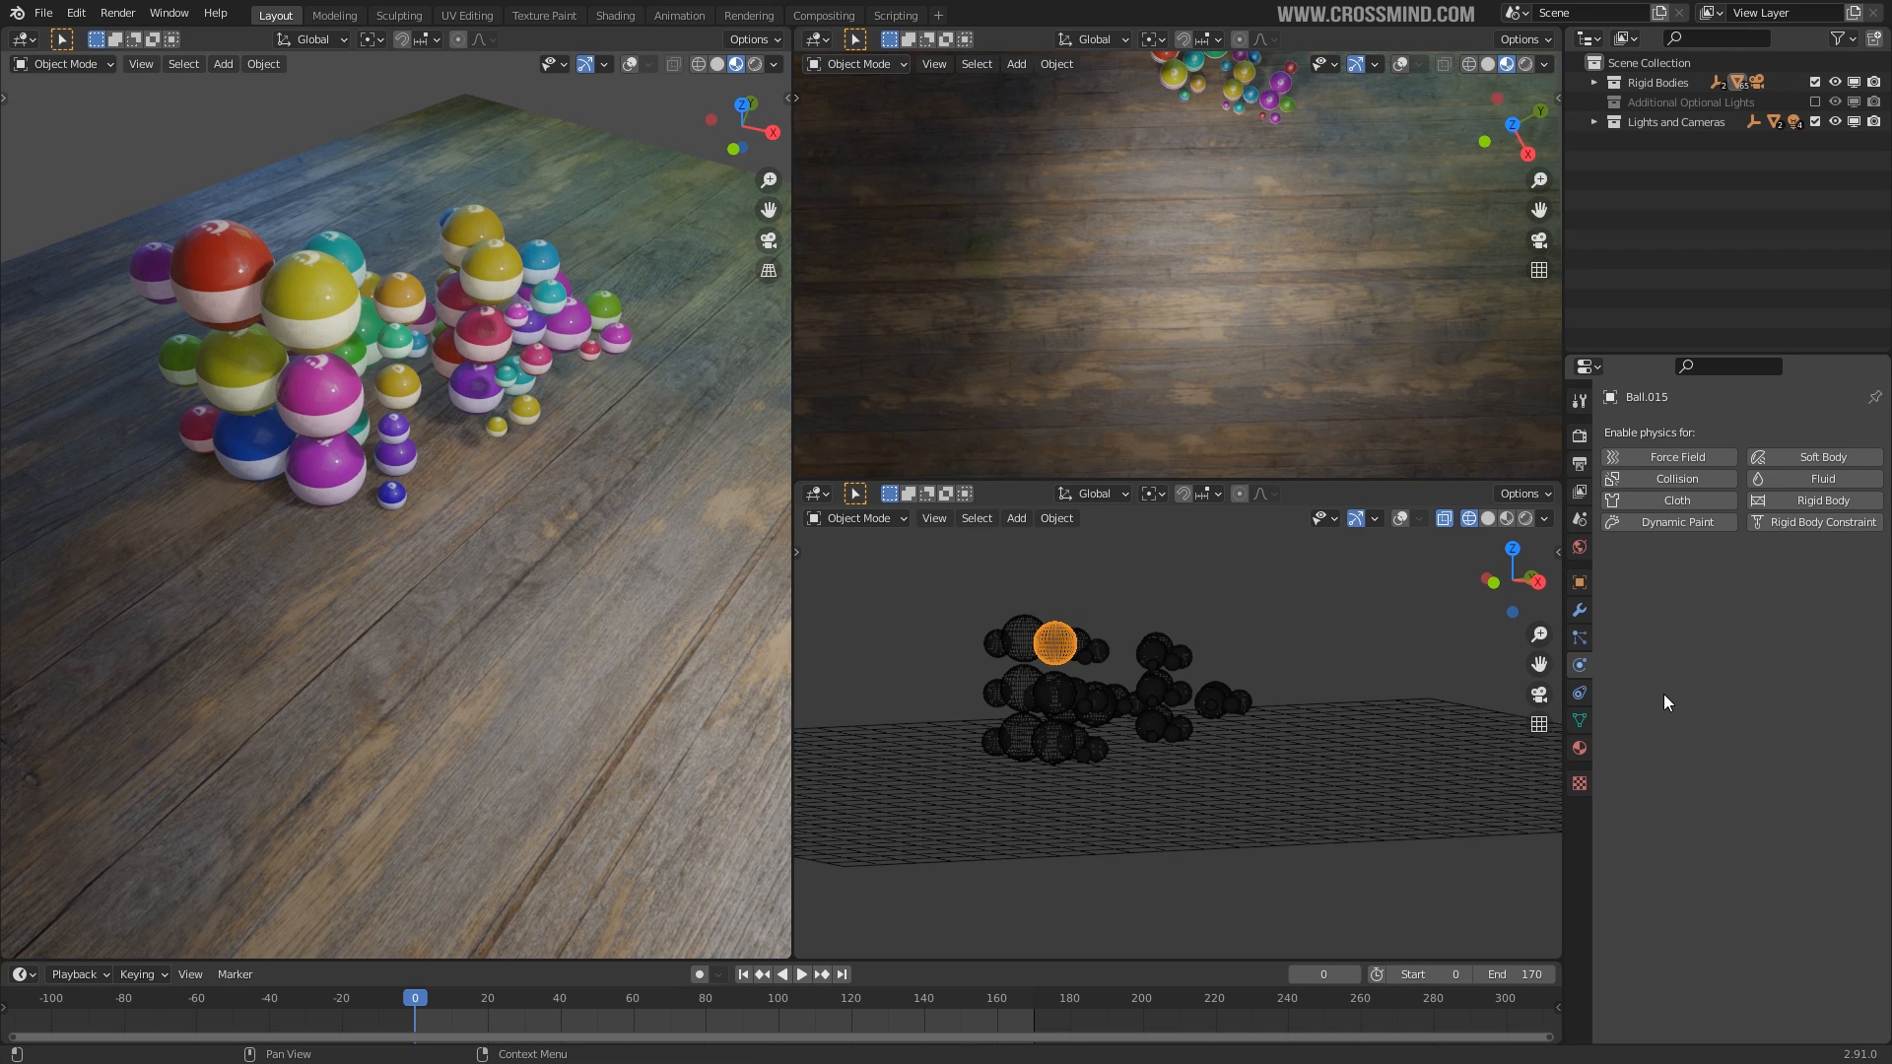
key("b")
left_click_drag(927, 587, 1274, 789)
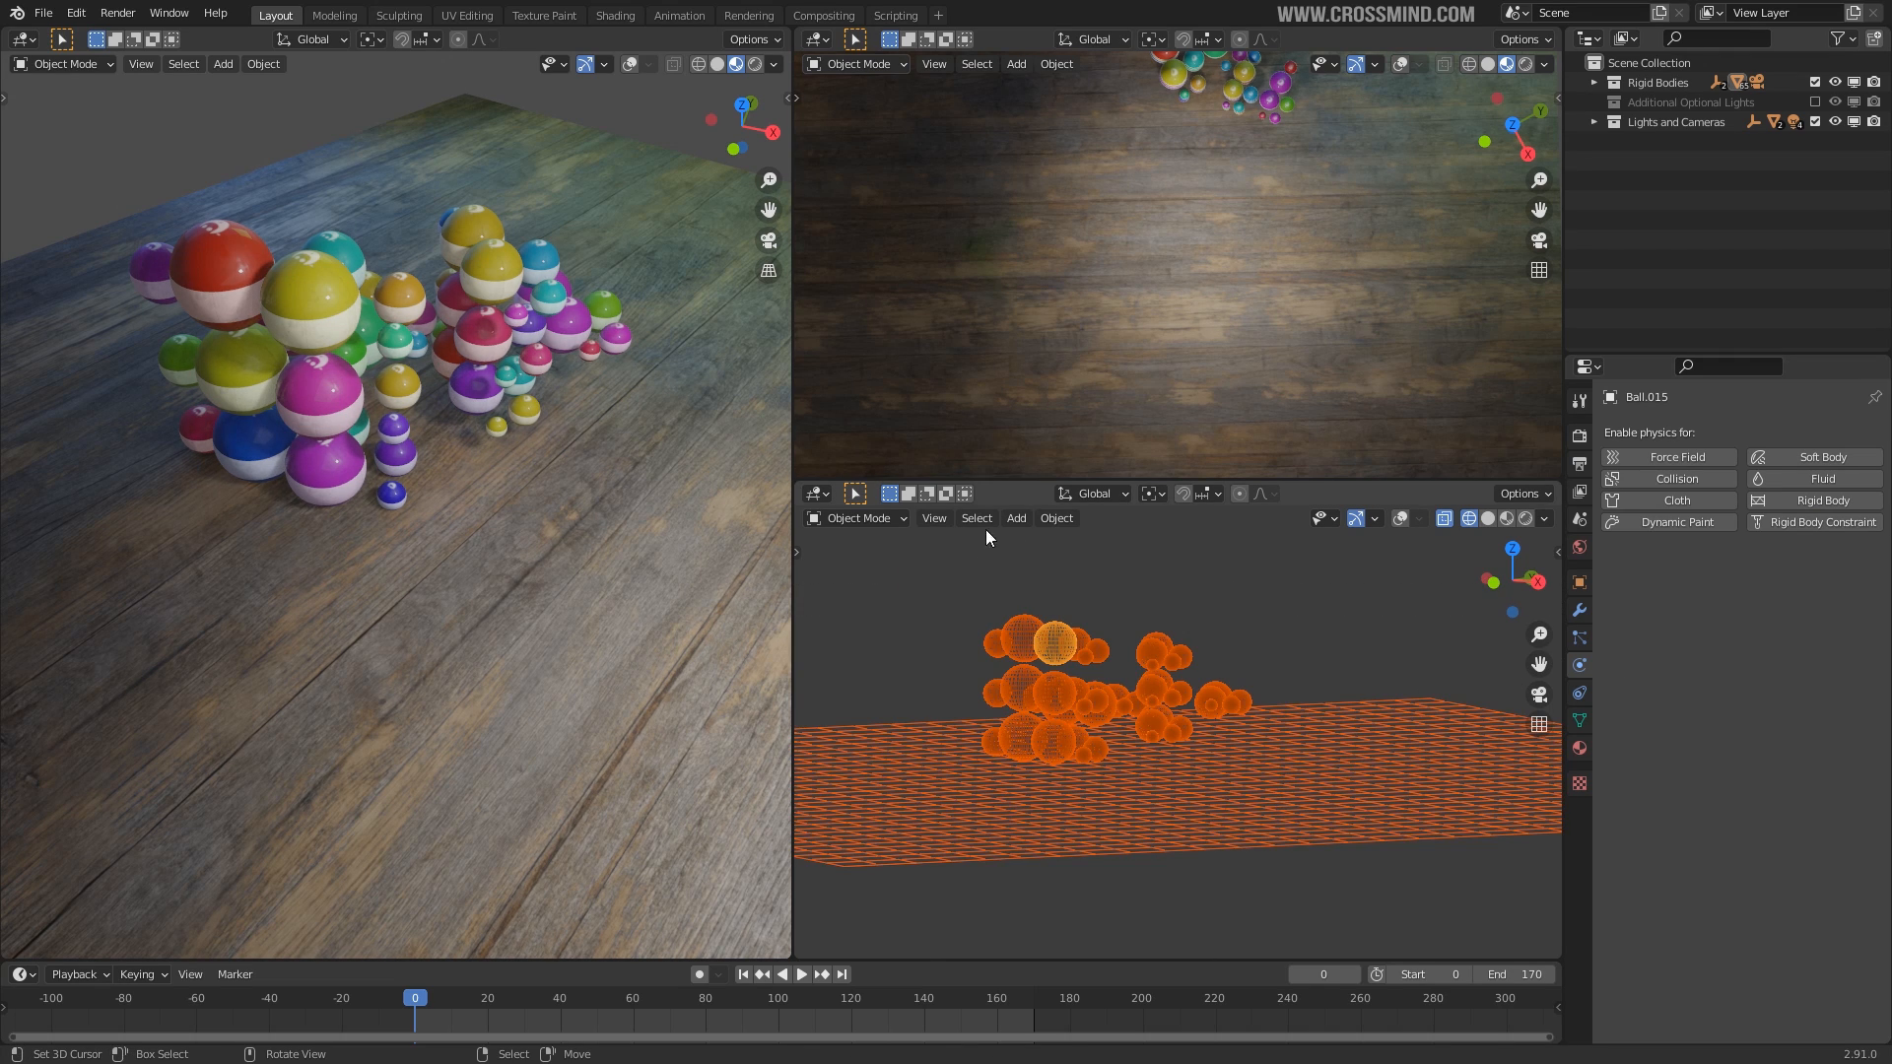
Add active rigid bodies to all the selected balls and the plane.
left_click(1061, 521)
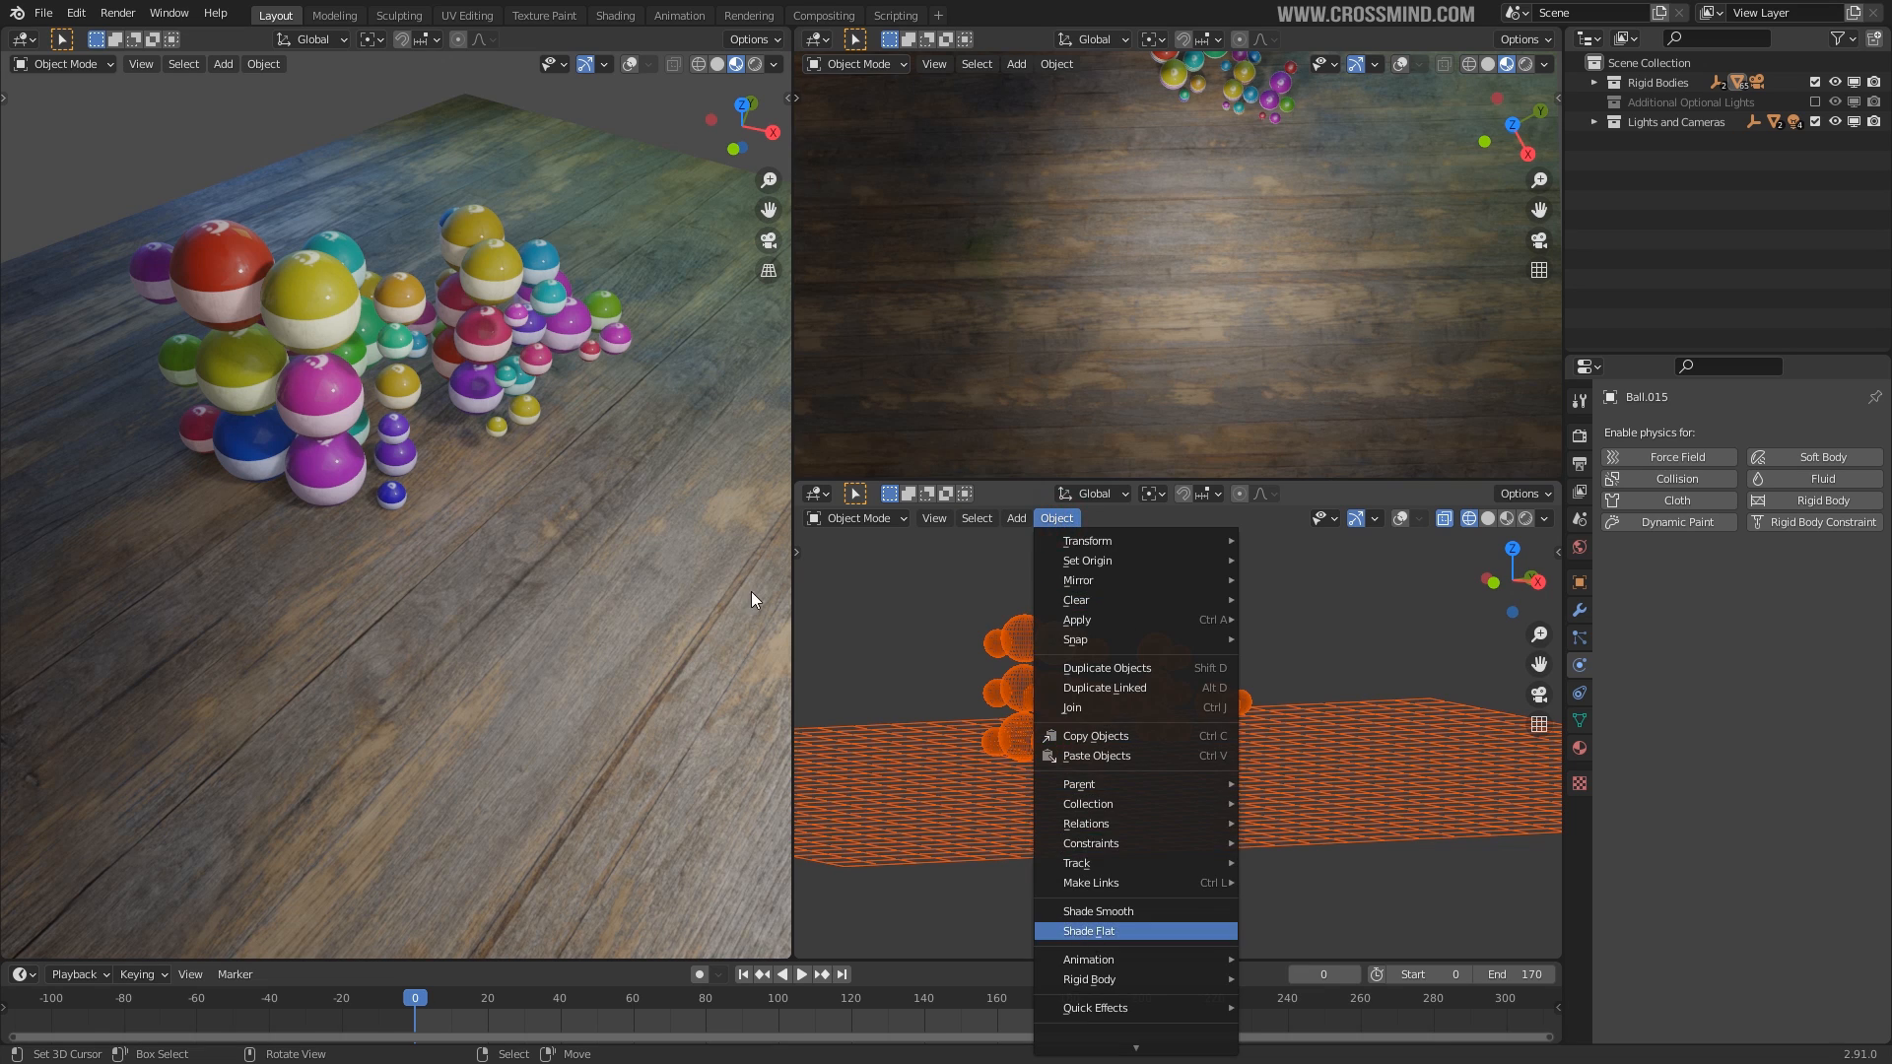
left_click(263, 64)
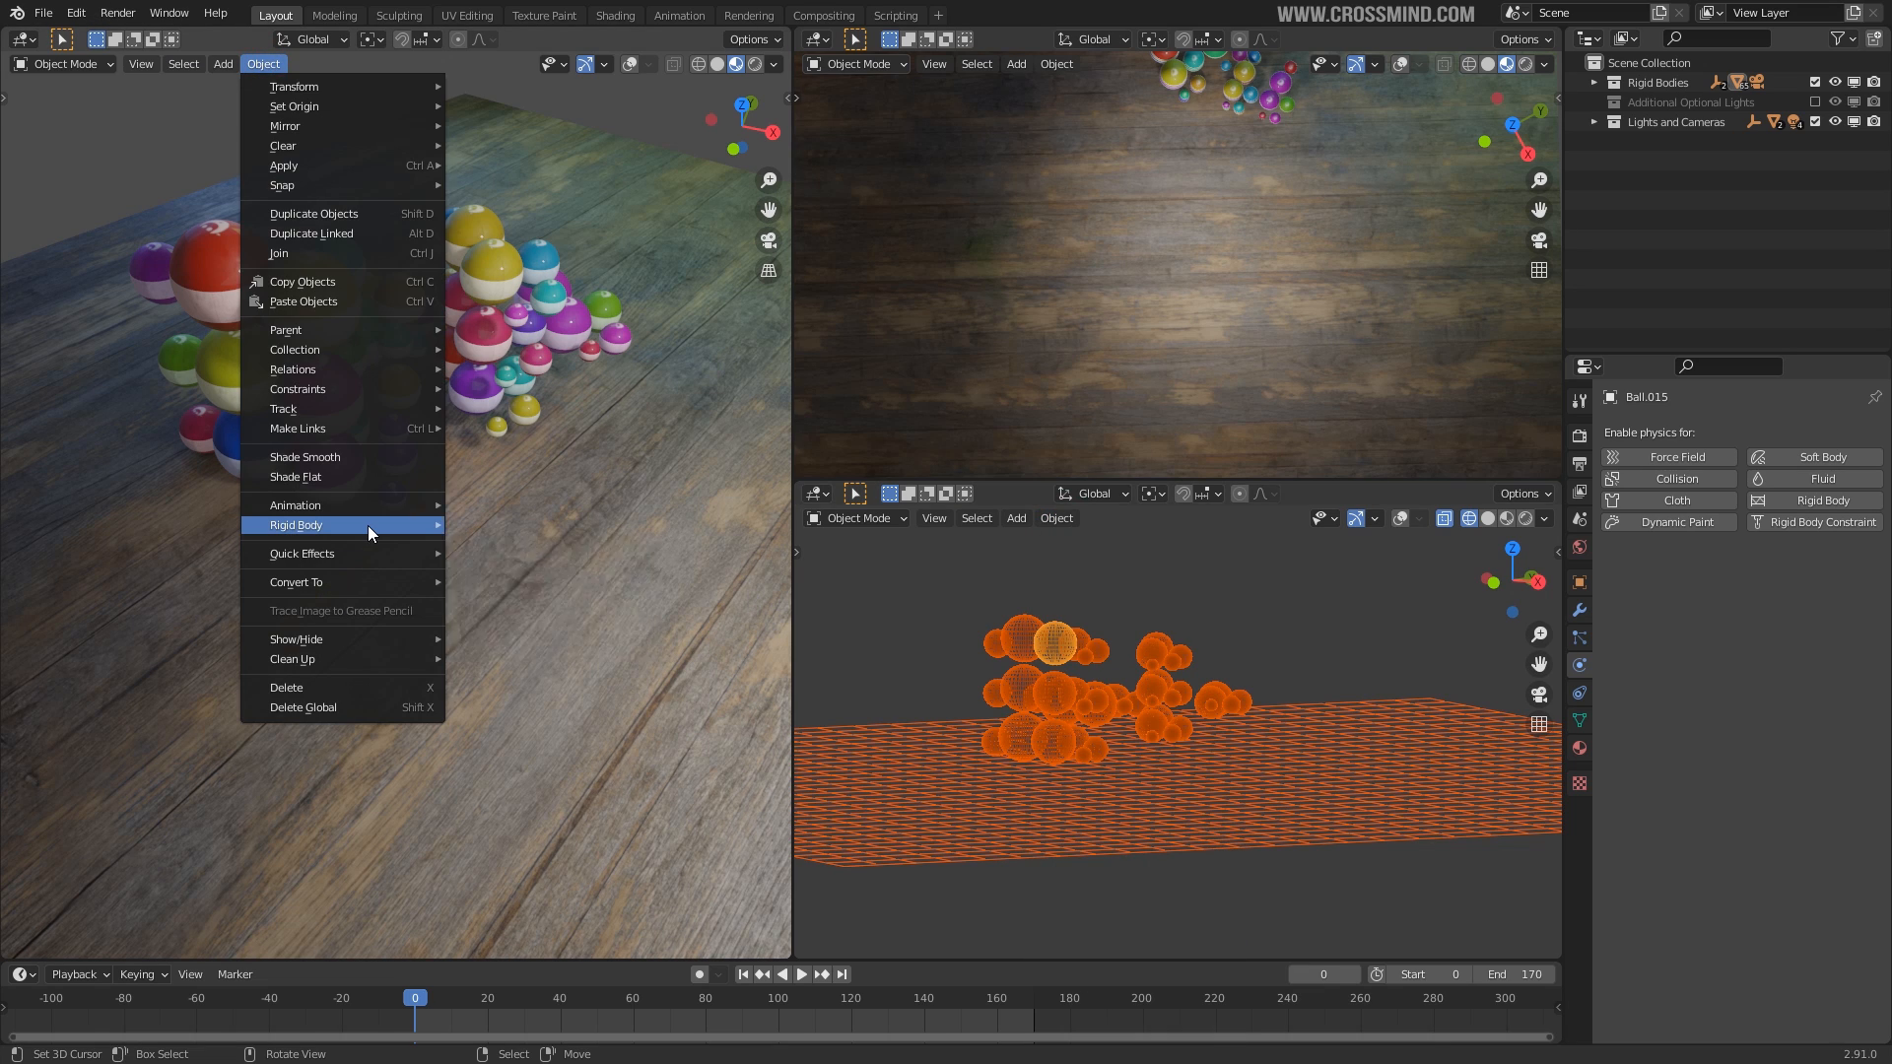
mouse_move(369, 528)
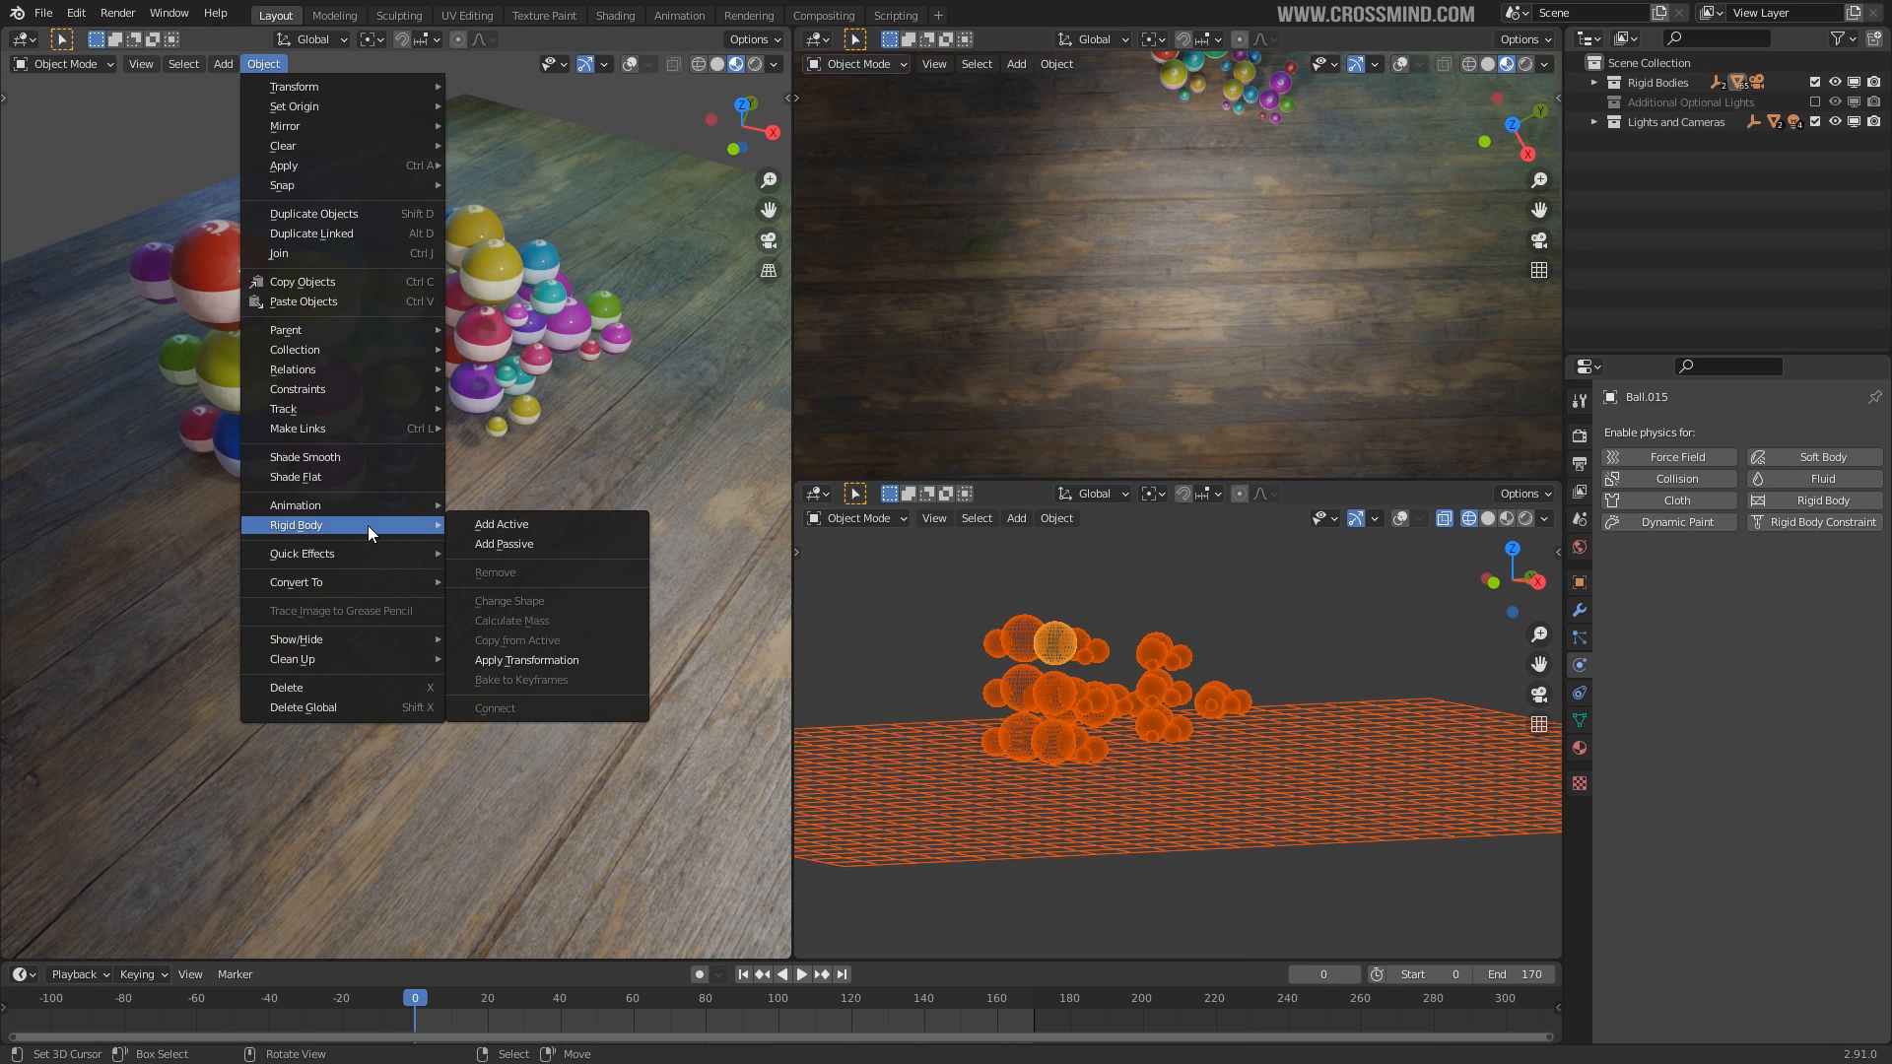
left_click(570, 525)
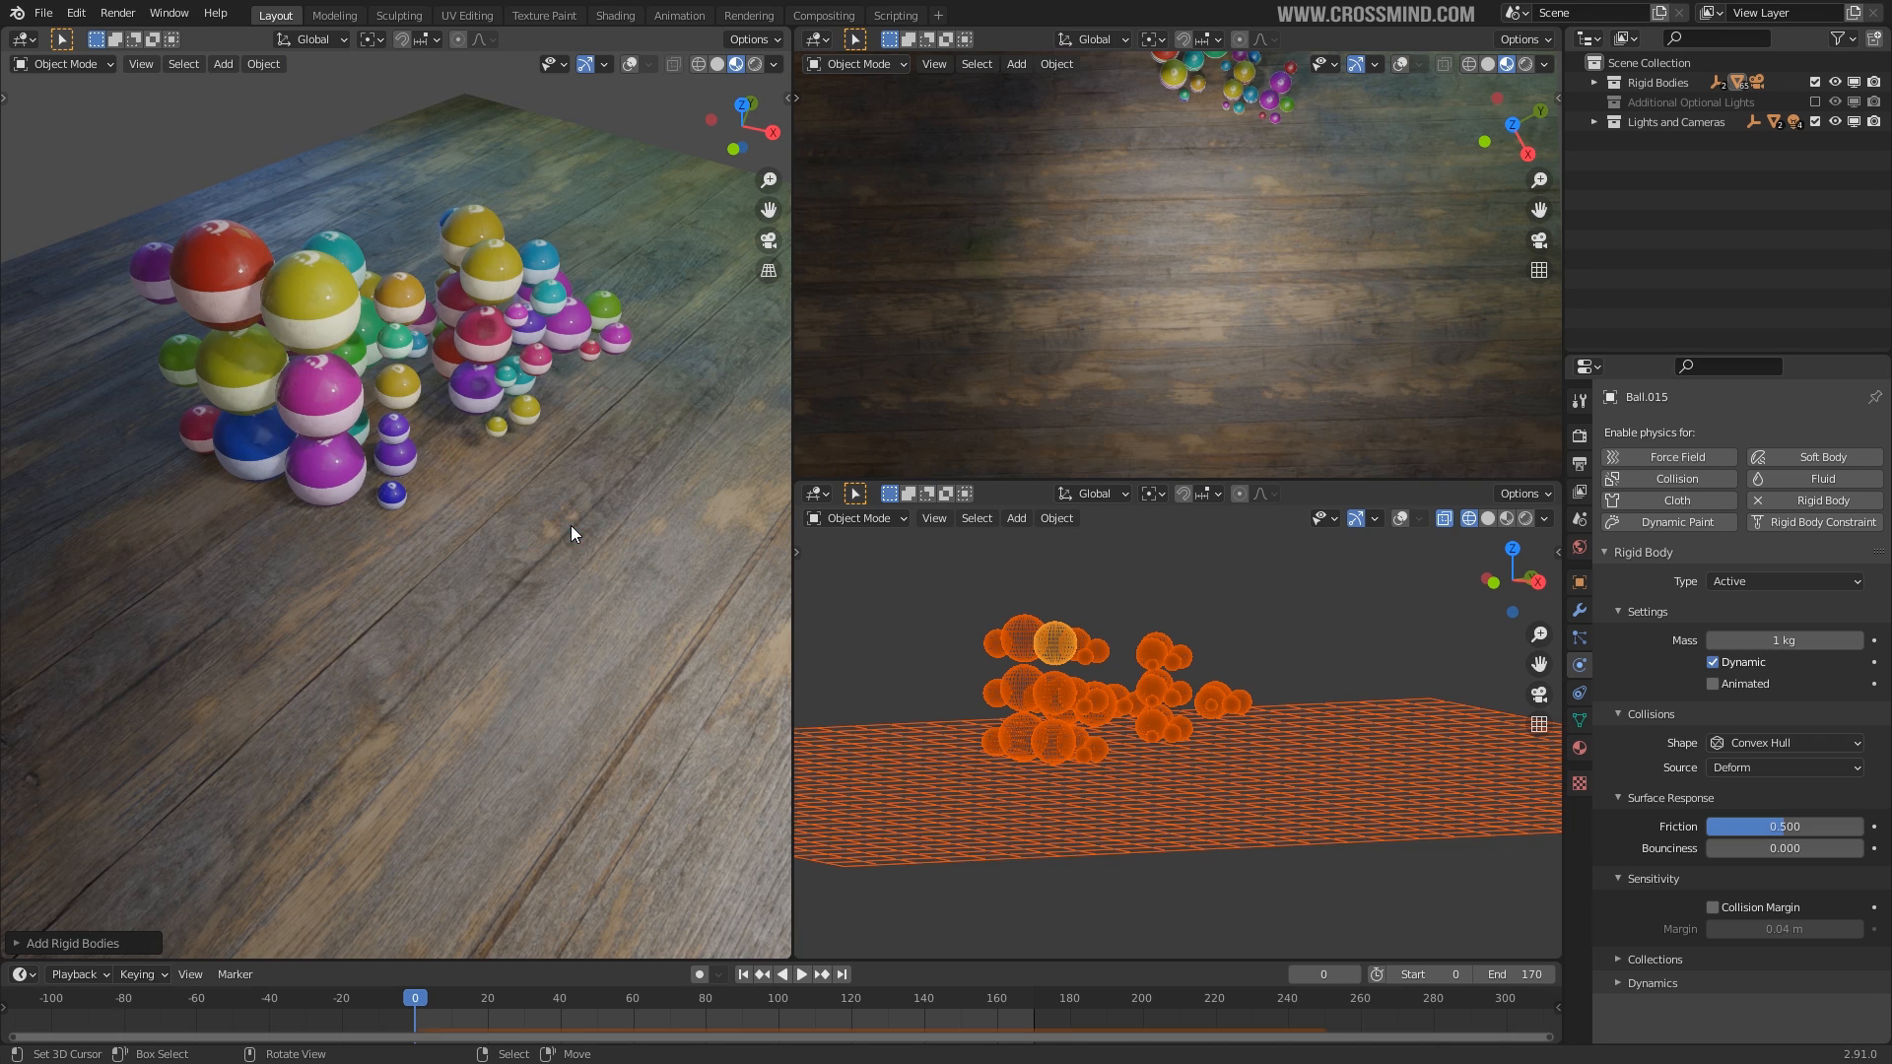
Play the simulation from the first frame, stop it and return to the start.
middle_click_drag(1091, 672, 1131, 764)
scroll(1221, 718, "down", 2)
left_click(746, 976)
key("space")
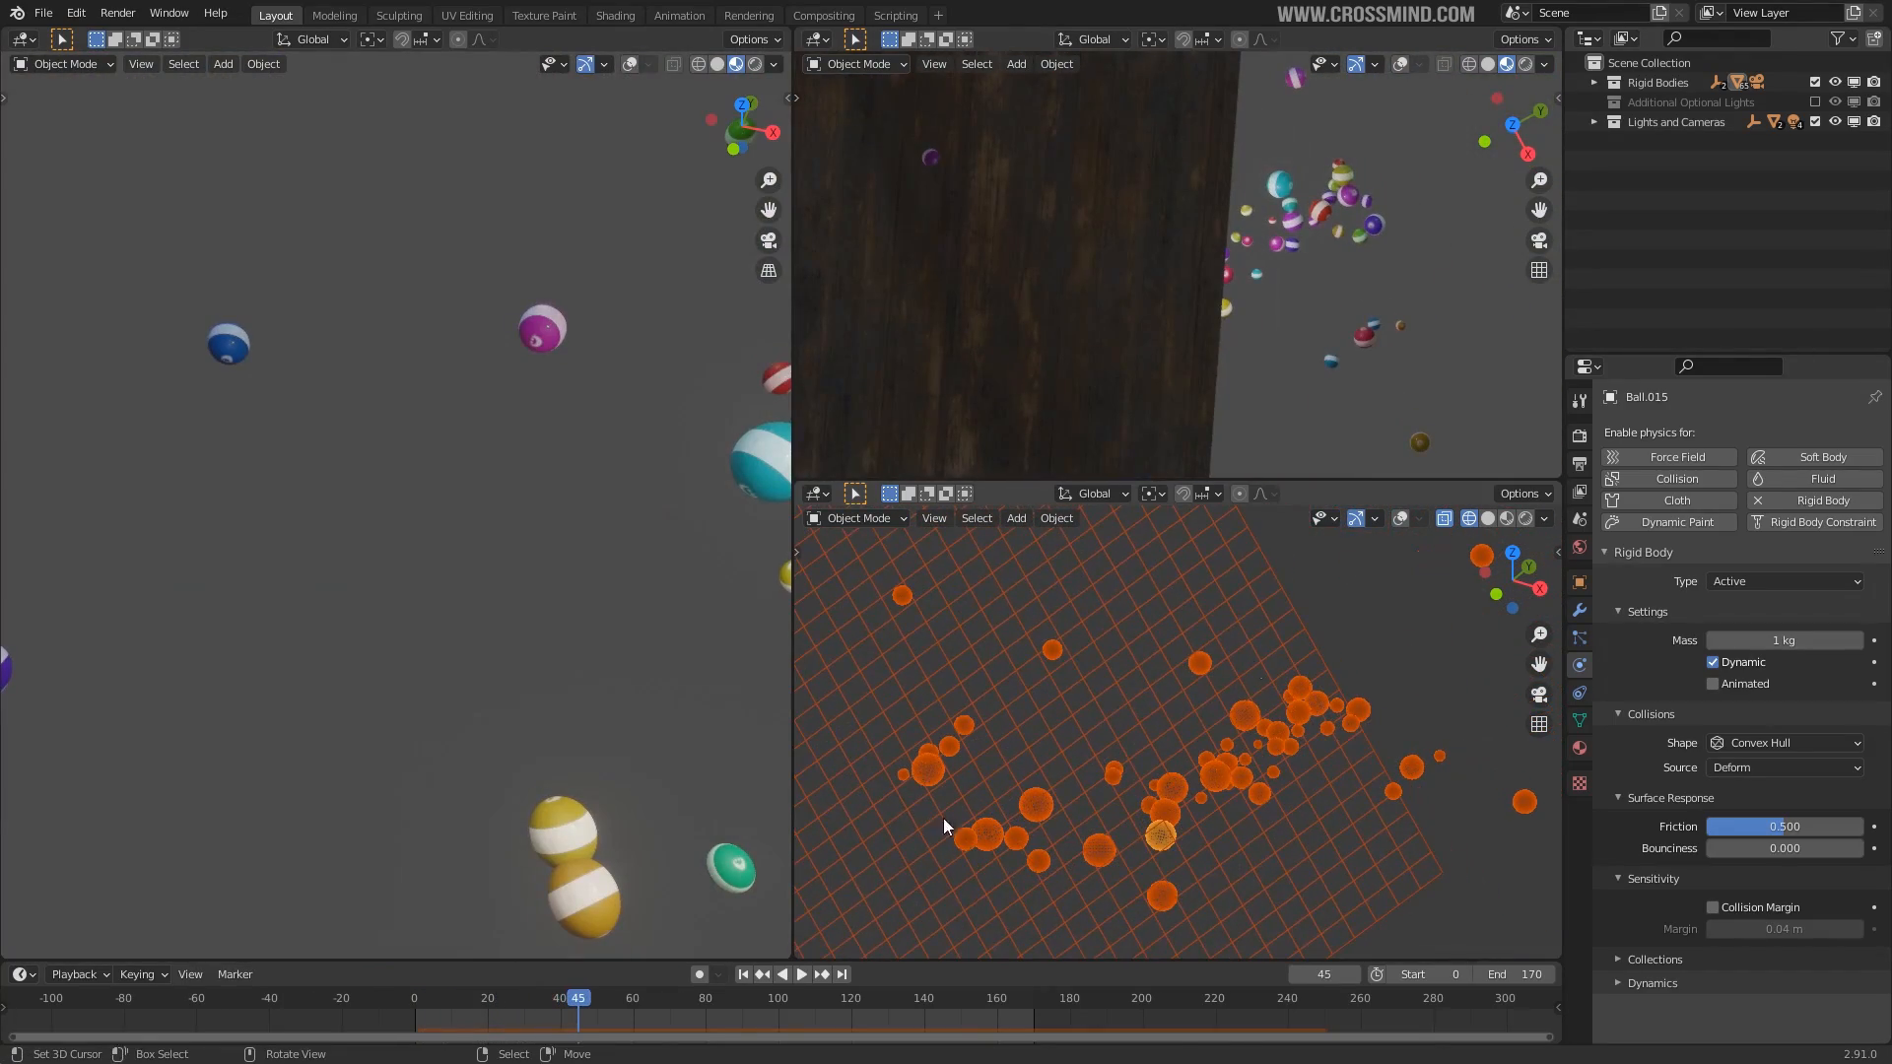
key("space")
left_click(746, 973)
Set the plane's rigid body type to Passive and return the viewport to solid shading.
left_click(1182, 680)
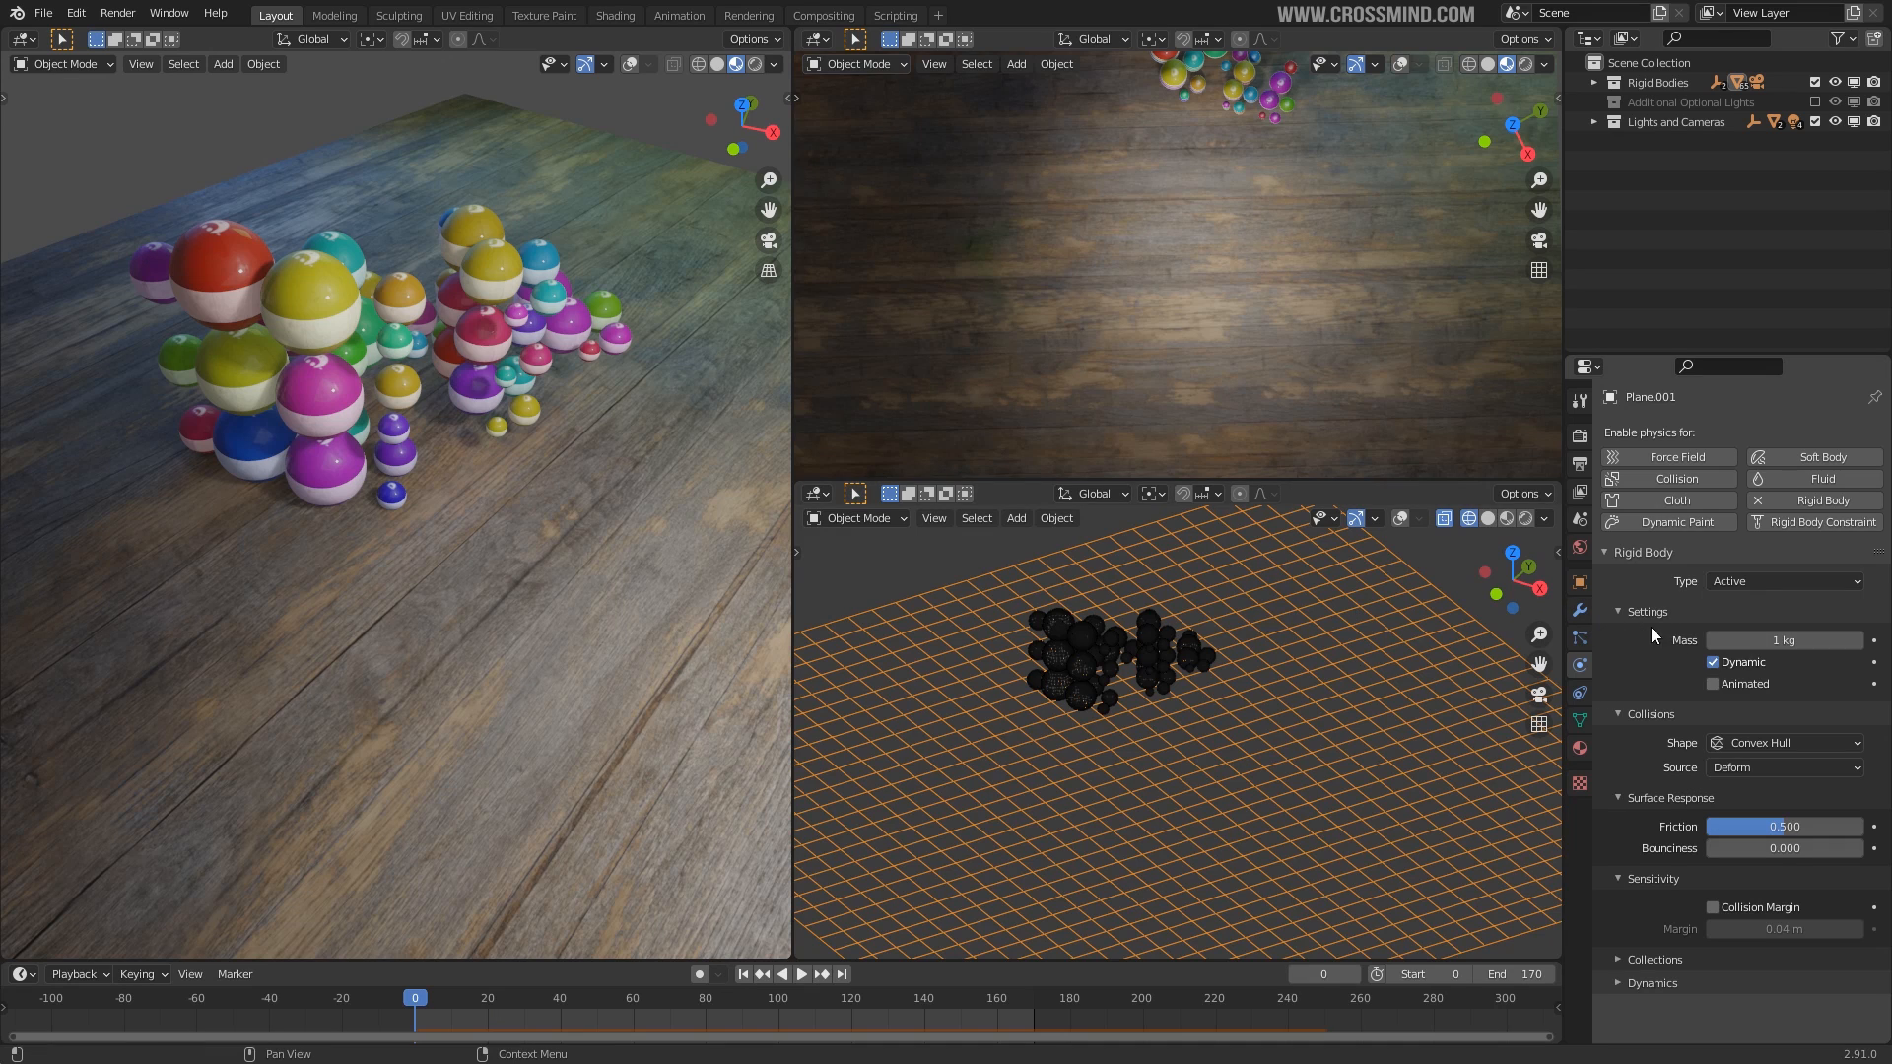
key("z")
left_click(1369, 676)
middle_click_drag(1209, 633, 1248, 676, "shift")
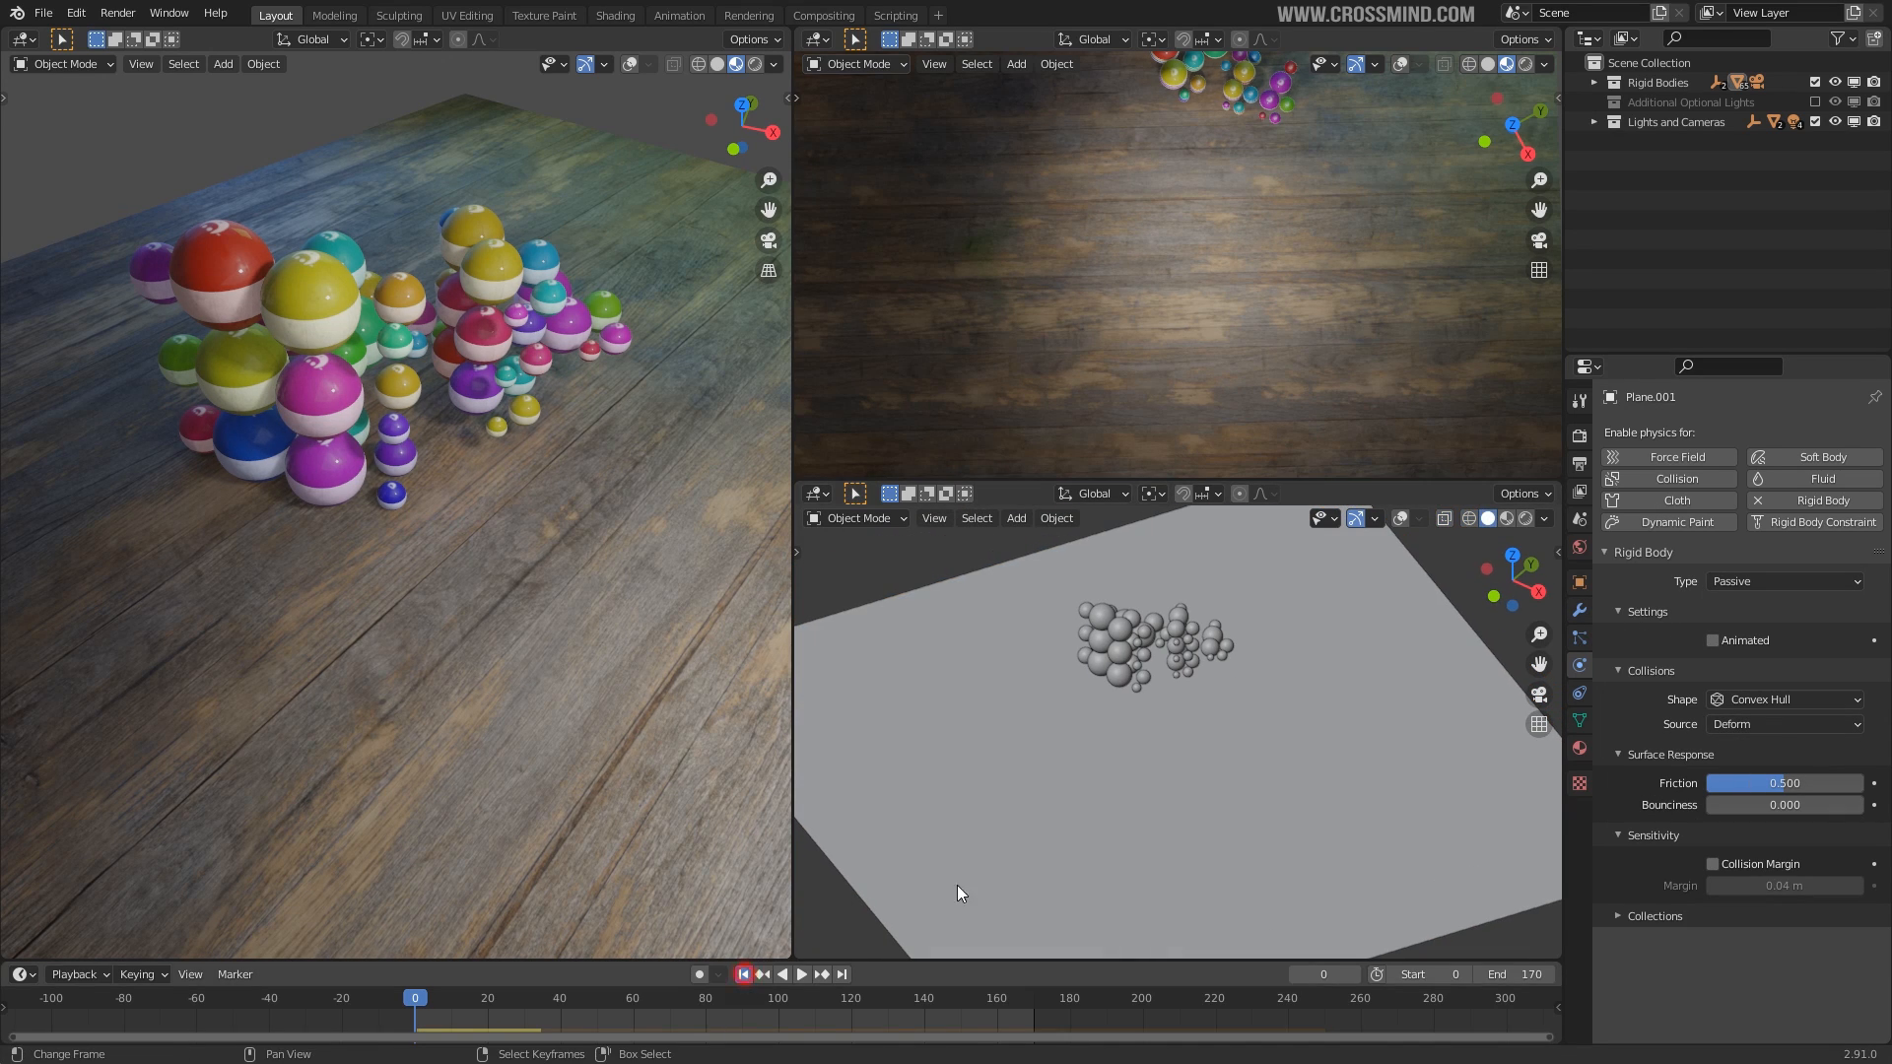
Play the simulation with the passive plane, stop it and return to the first frame.
key("space")
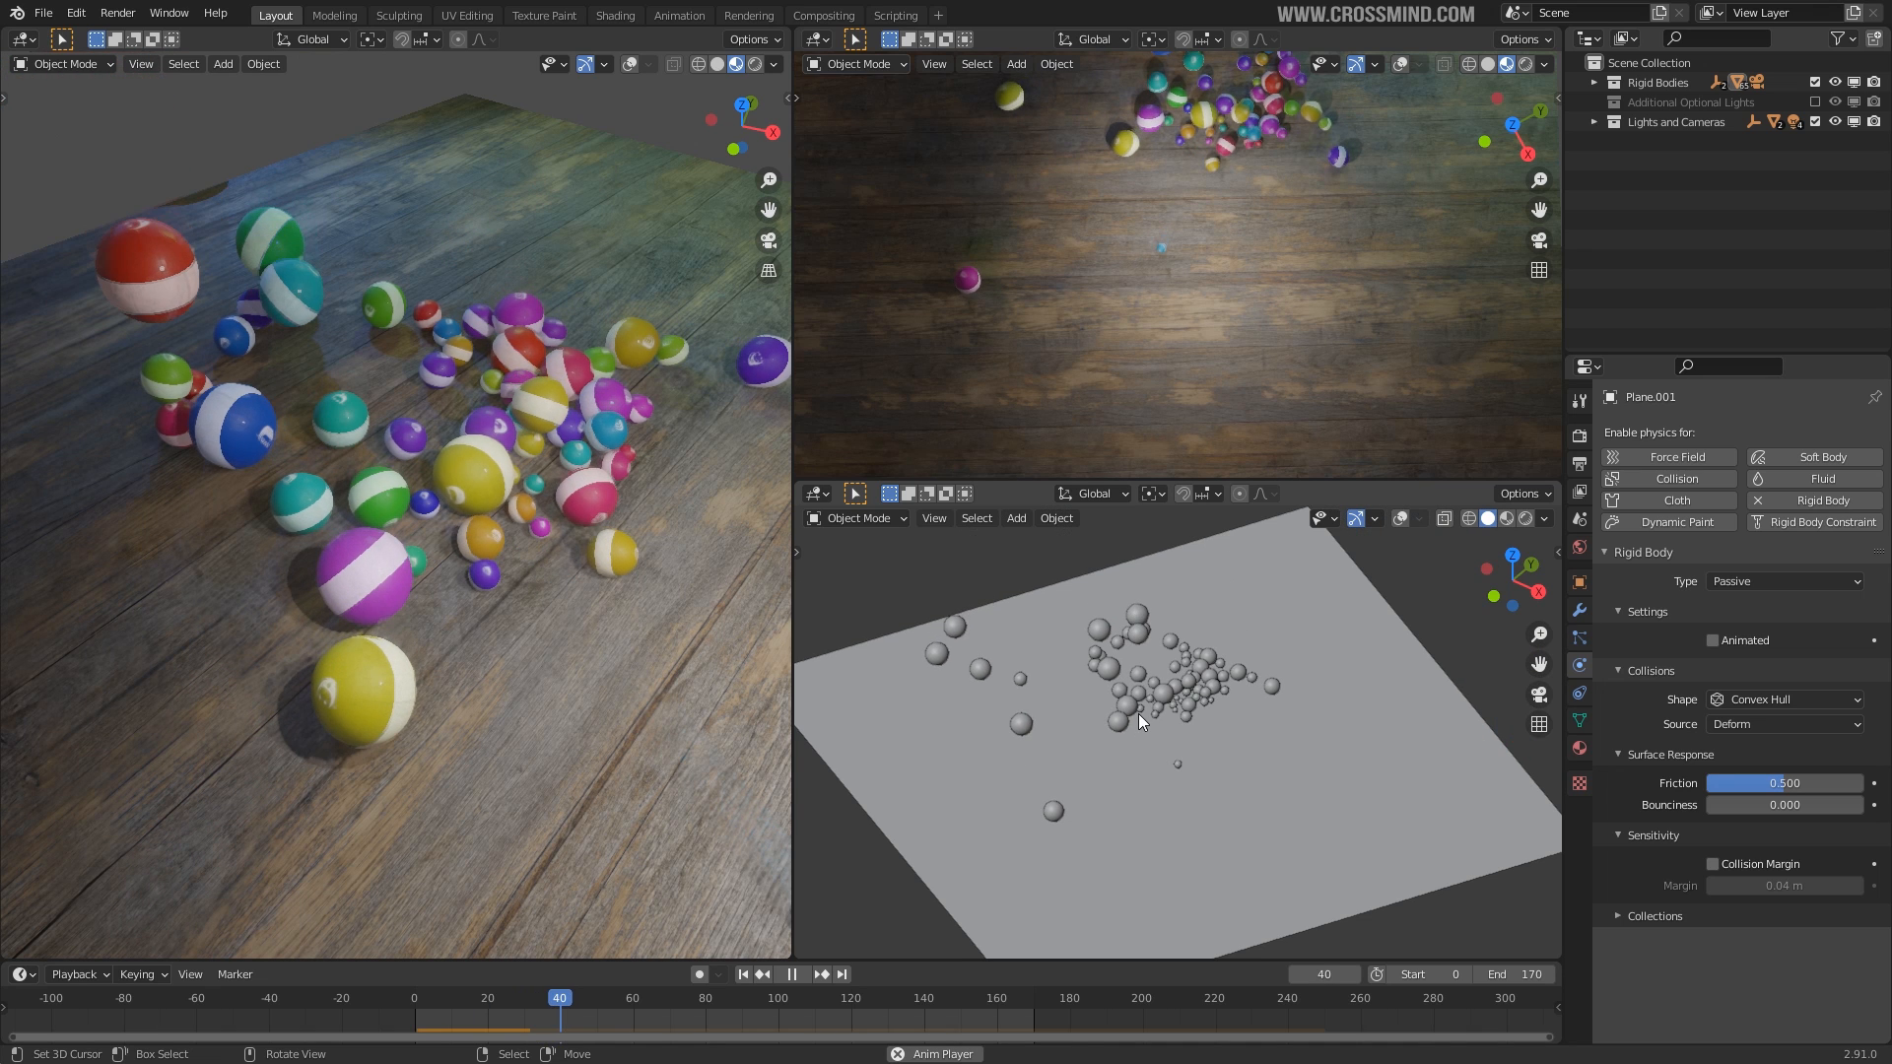
key("space")
scroll(1125, 729, "down", 1)
middle_click_drag(1125, 729, 1088, 698)
left_click(745, 974)
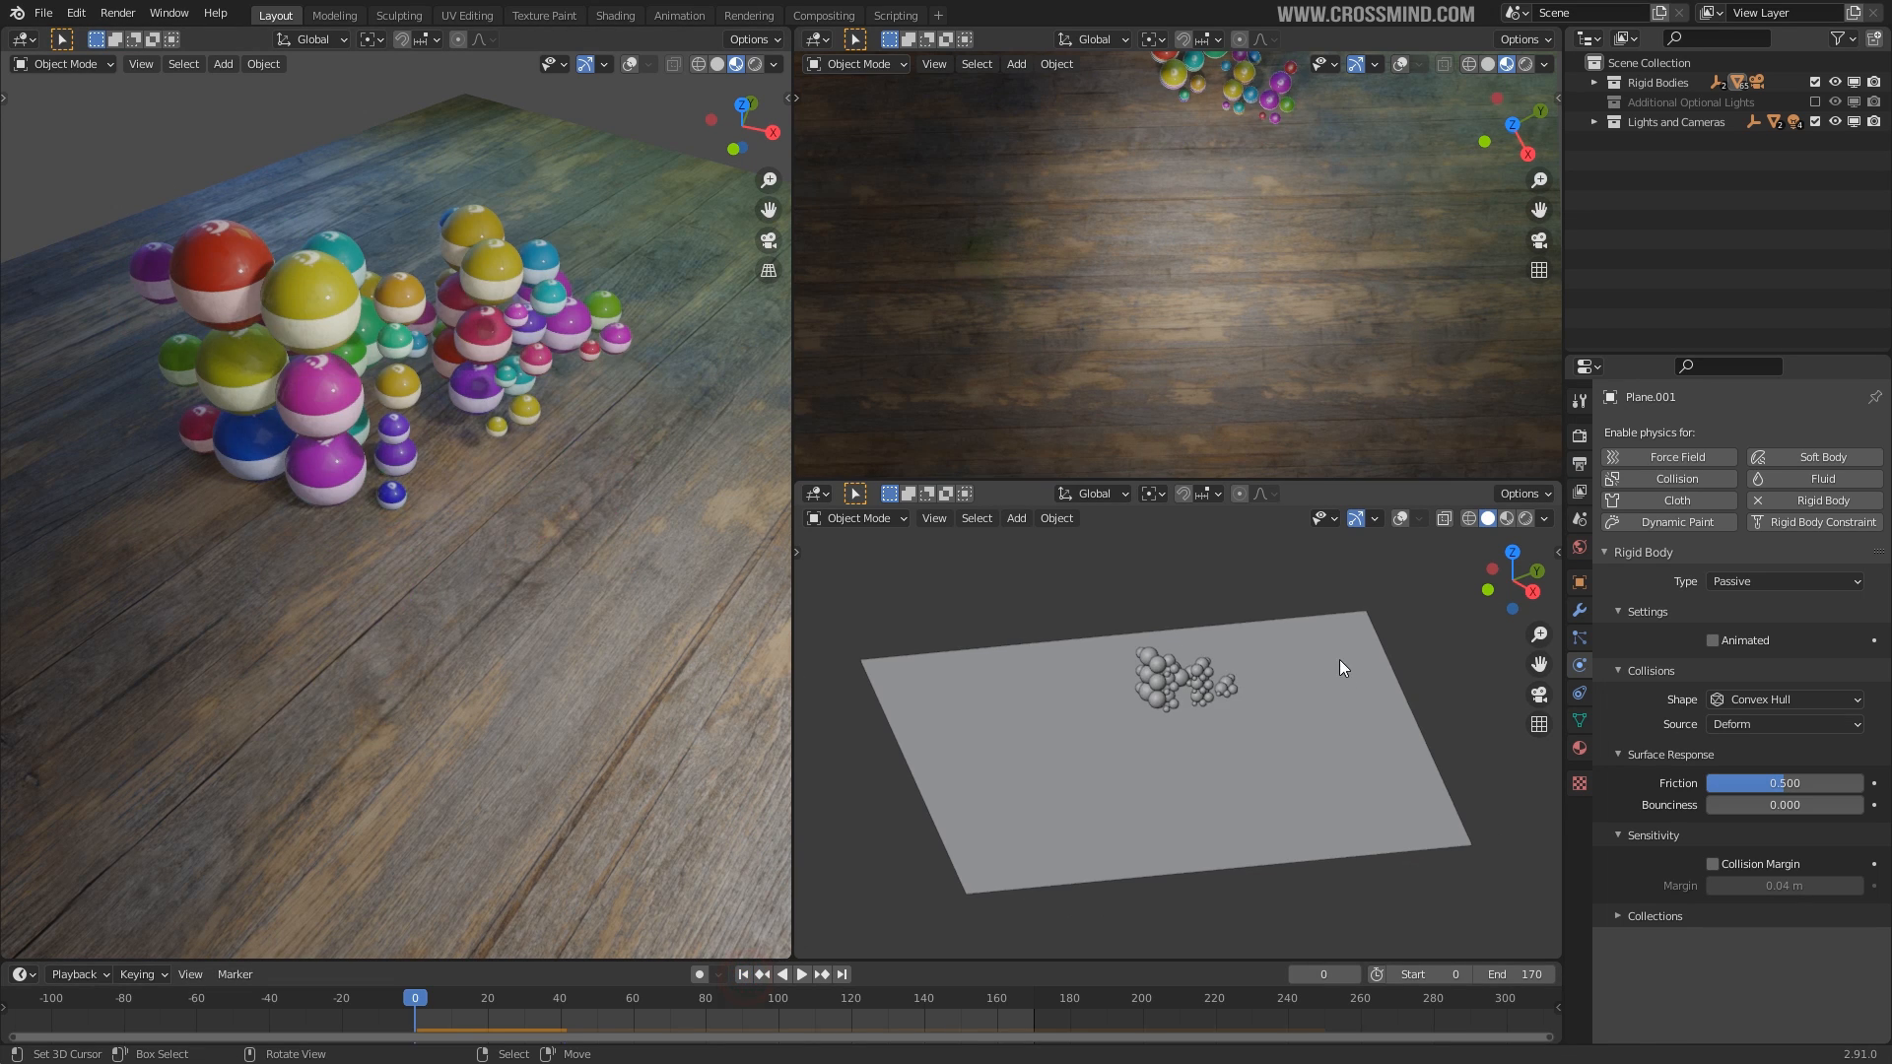
Box-select all the balls in wireframe shading and set the friction of the plane and the balls to 1.
middle_click_drag(1340, 660, 1321, 635)
key("shift+z")
scroll(1222, 710, "up", 2)
middle_click_drag(1210, 711, 1204, 682)
key("b")
left_click_drag(1077, 600, 1340, 739)
key("b")
middle_click_drag(1307, 672, 1360, 740)
scroll(1226, 698, "up", 4)
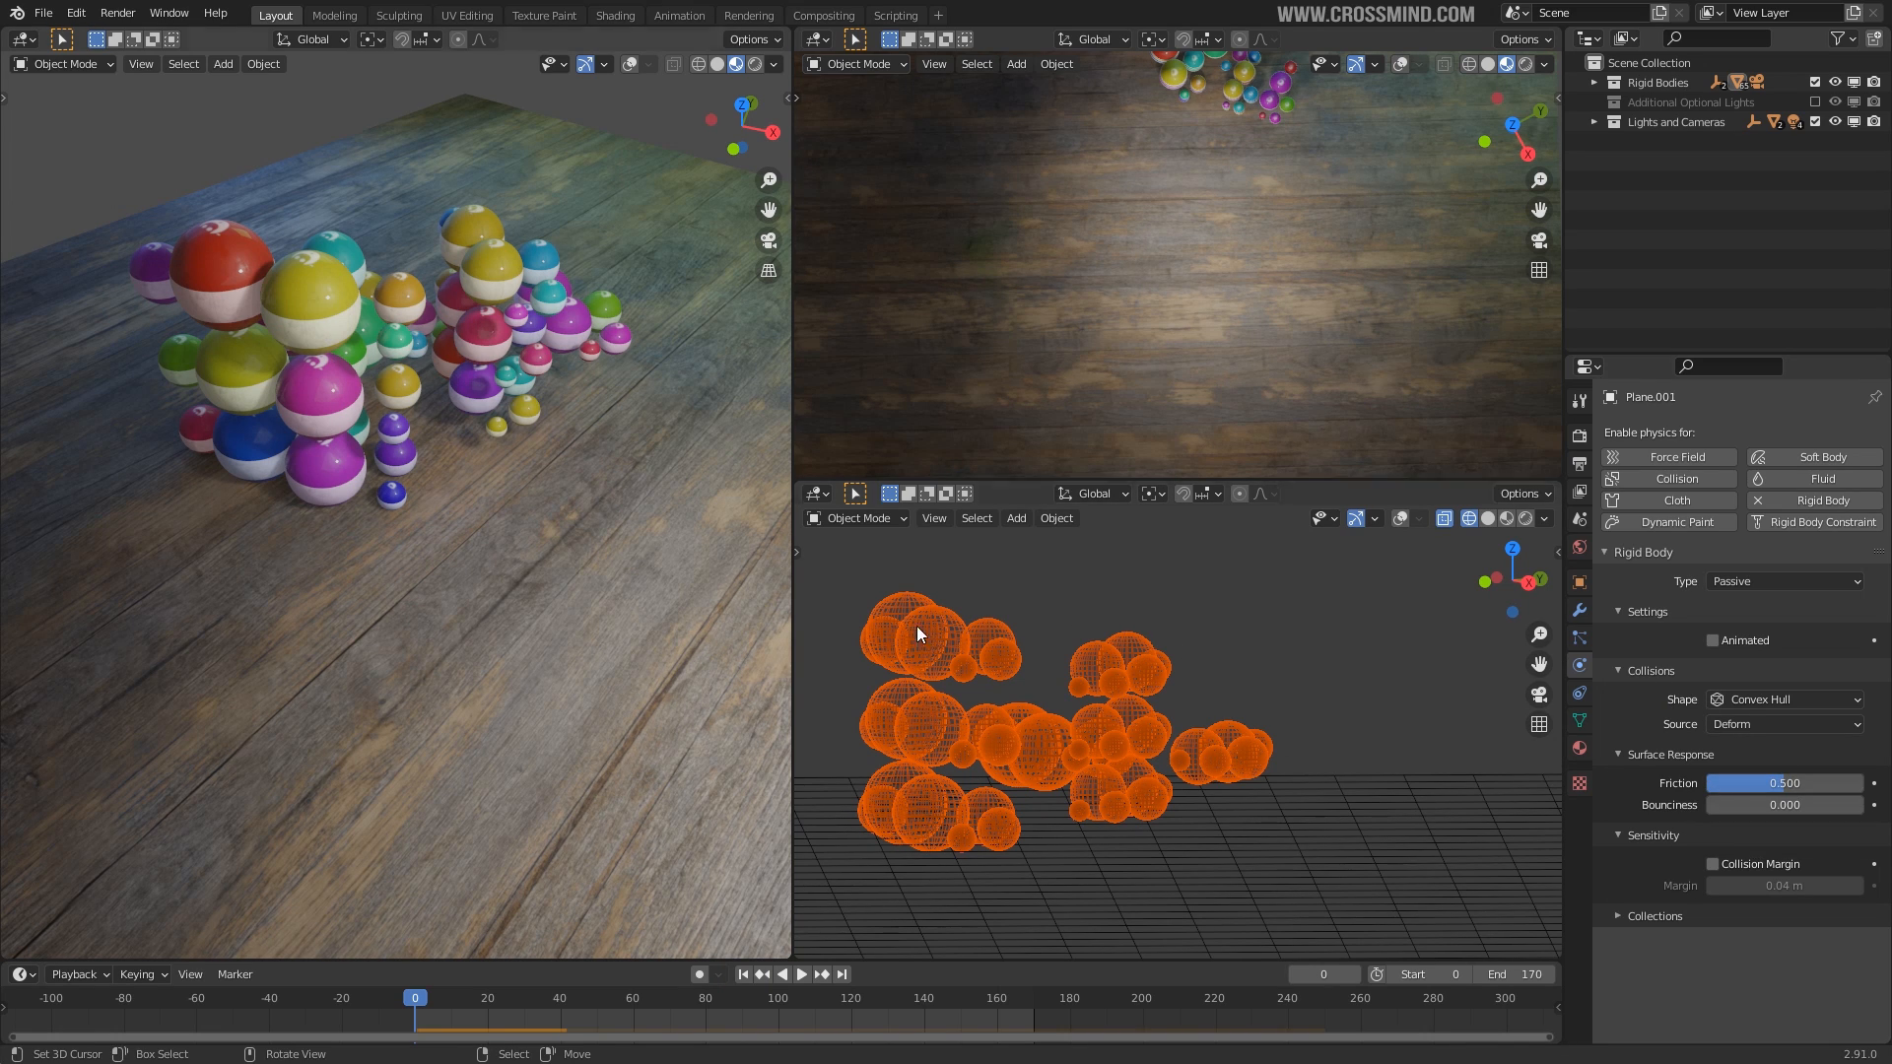
left_click_drag(1783, 786, 1862, 786)
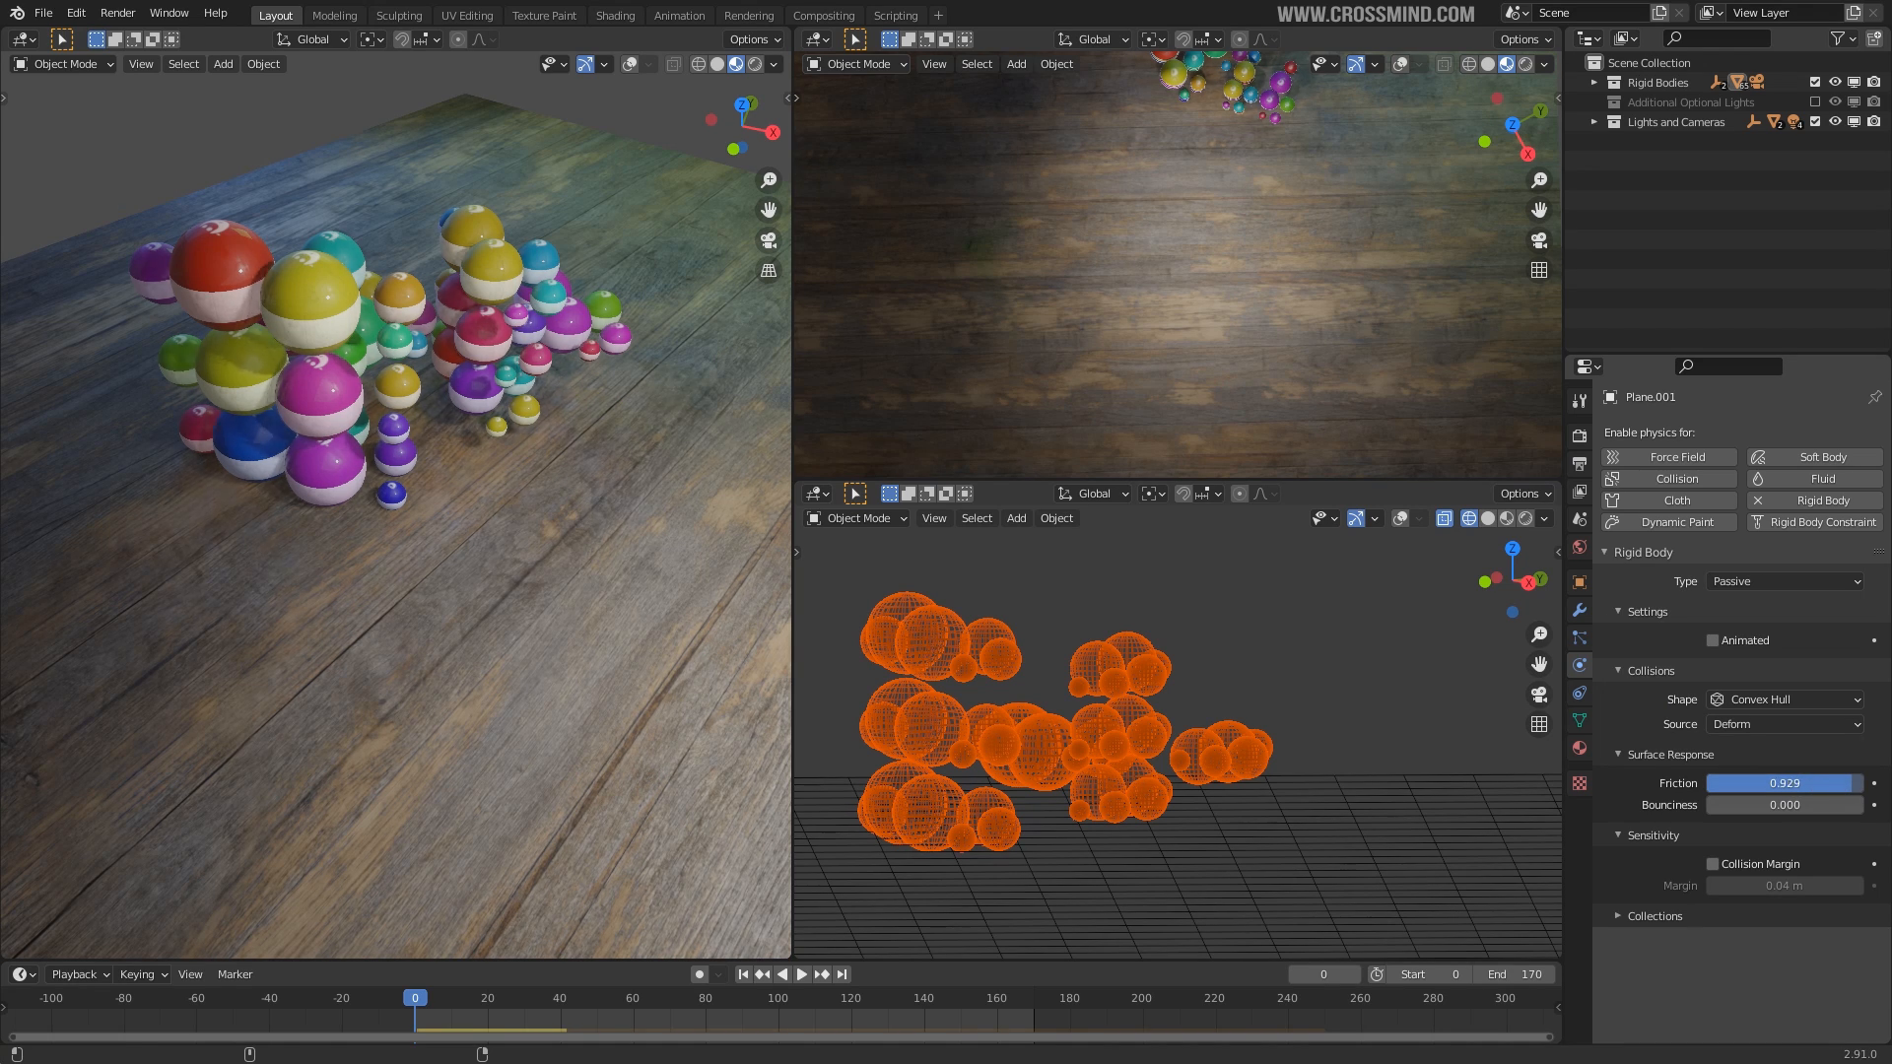
left_click(897, 603)
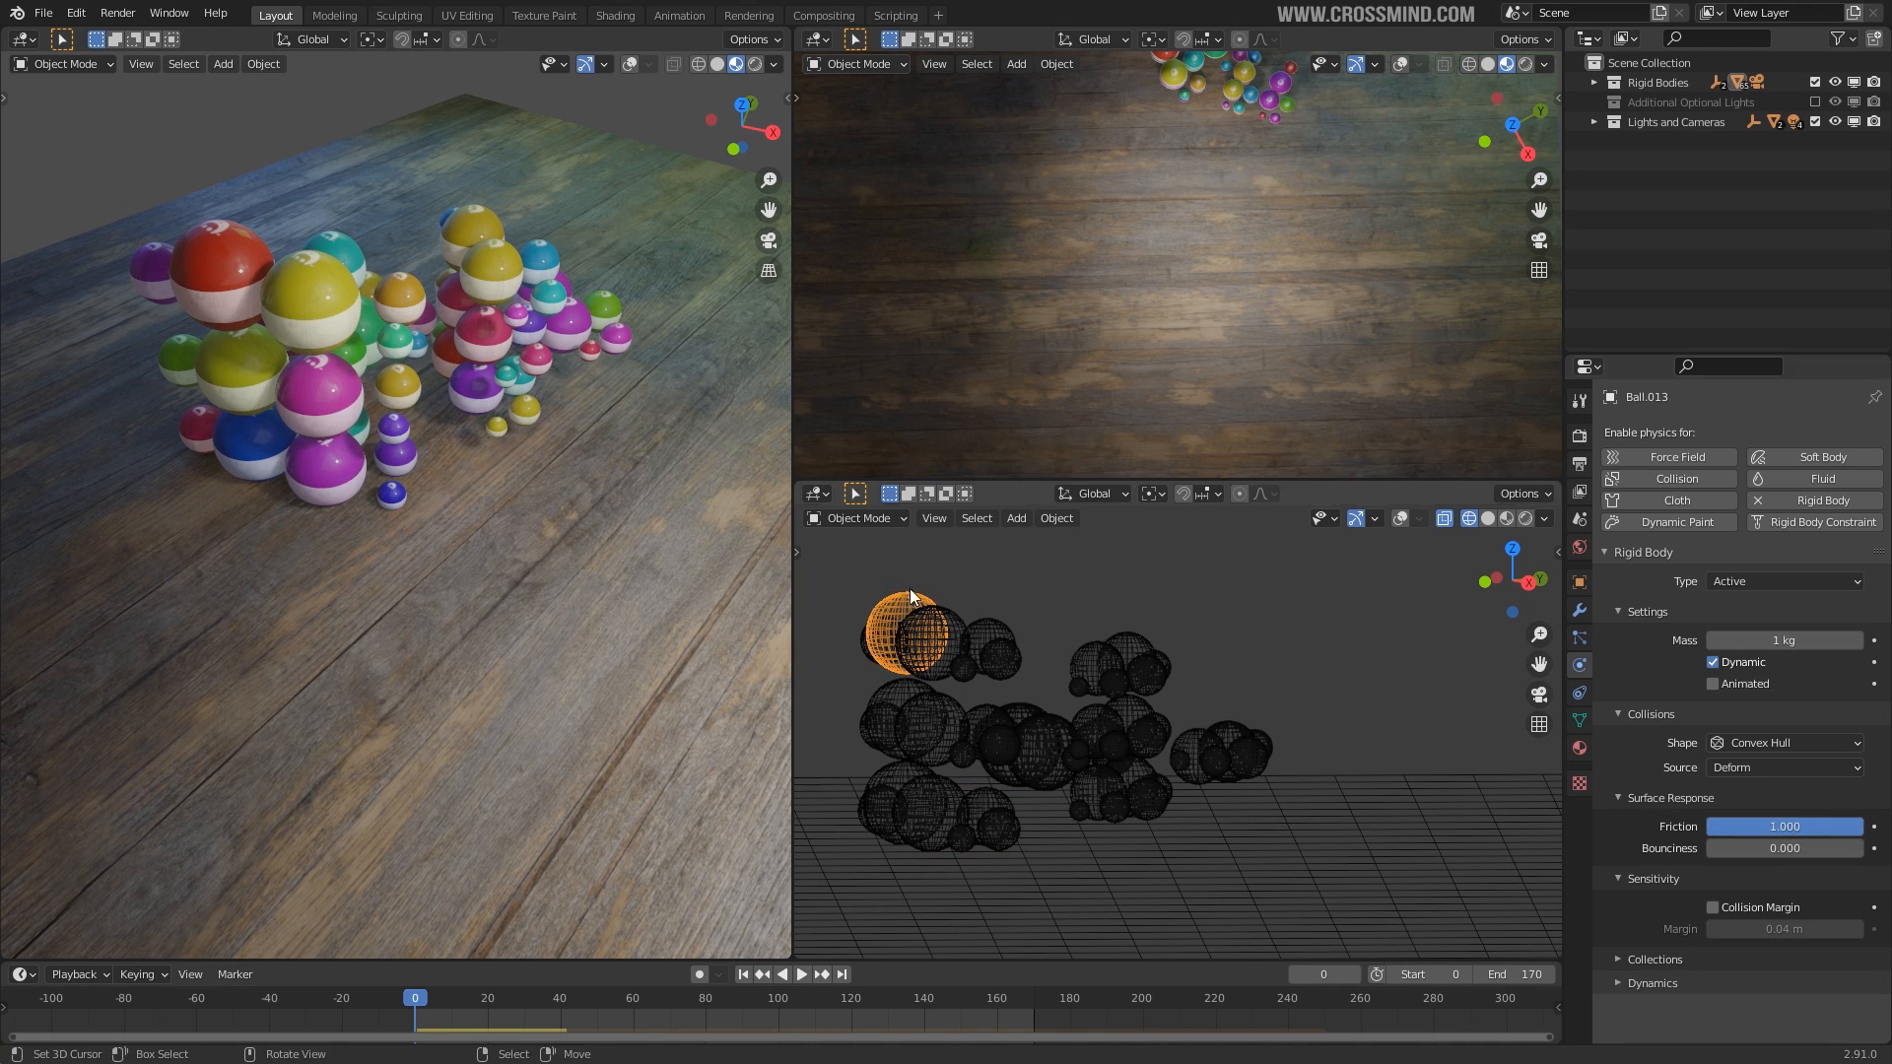
Select all the balls without the plane, set the active ball's collision shape to Mesh and copy it to the selected balls.
key("a")
left_click_drag(1342, 723, 1403, 865)
middle_click_drag(1313, 770, 1488, 795)
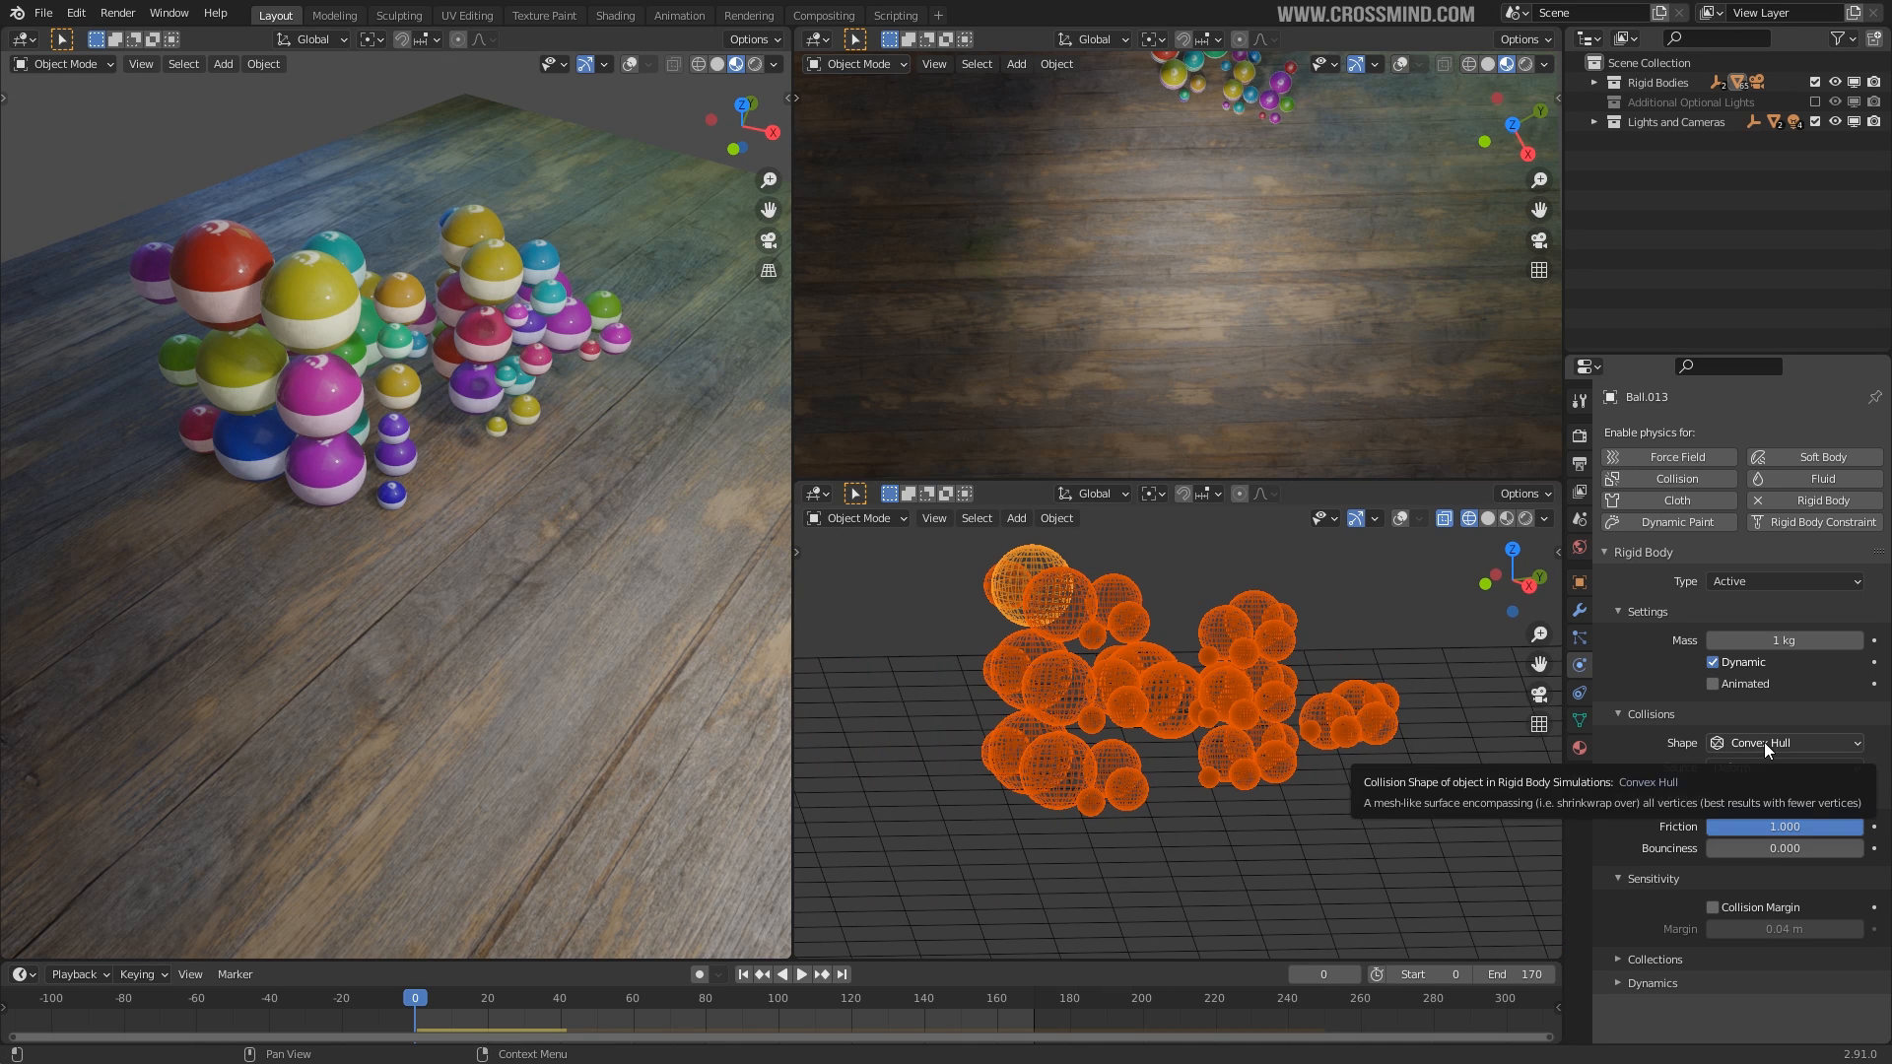
left_click(1763, 742)
left_click(1759, 896)
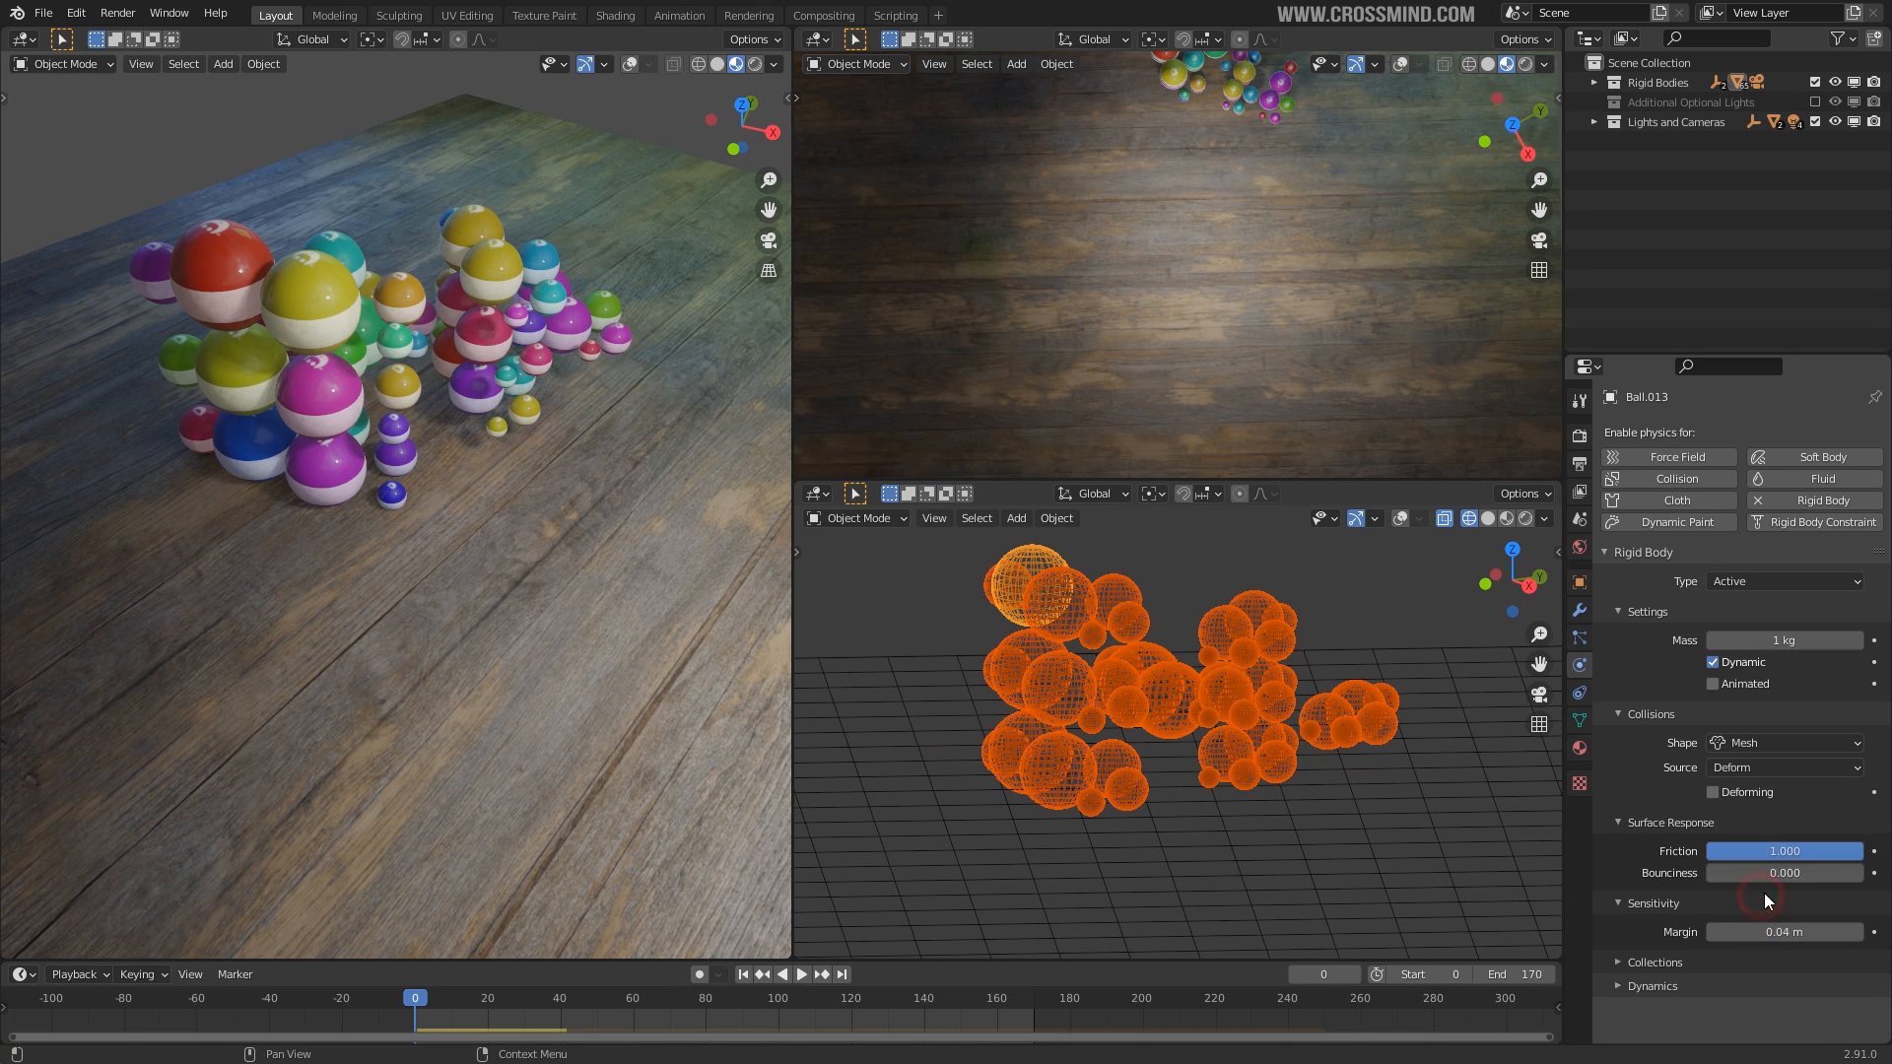
right_click(1771, 744)
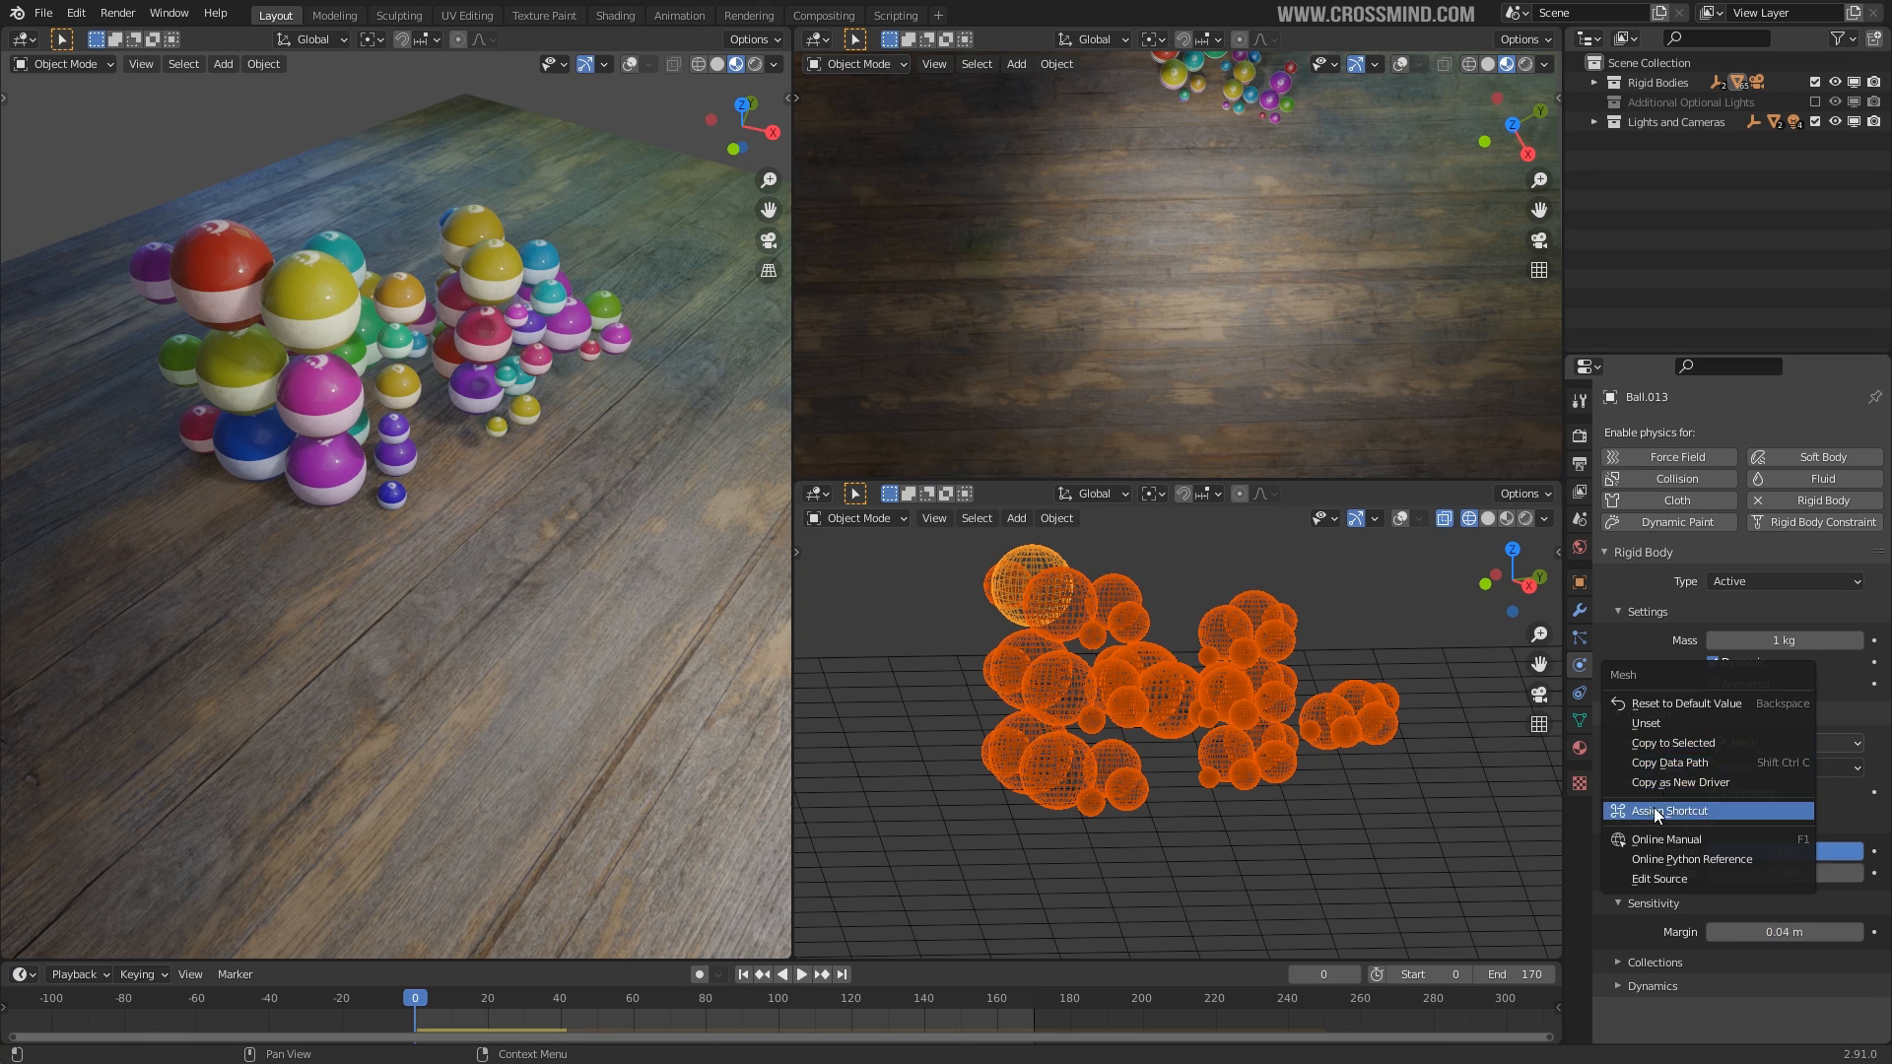
left_click(1683, 744)
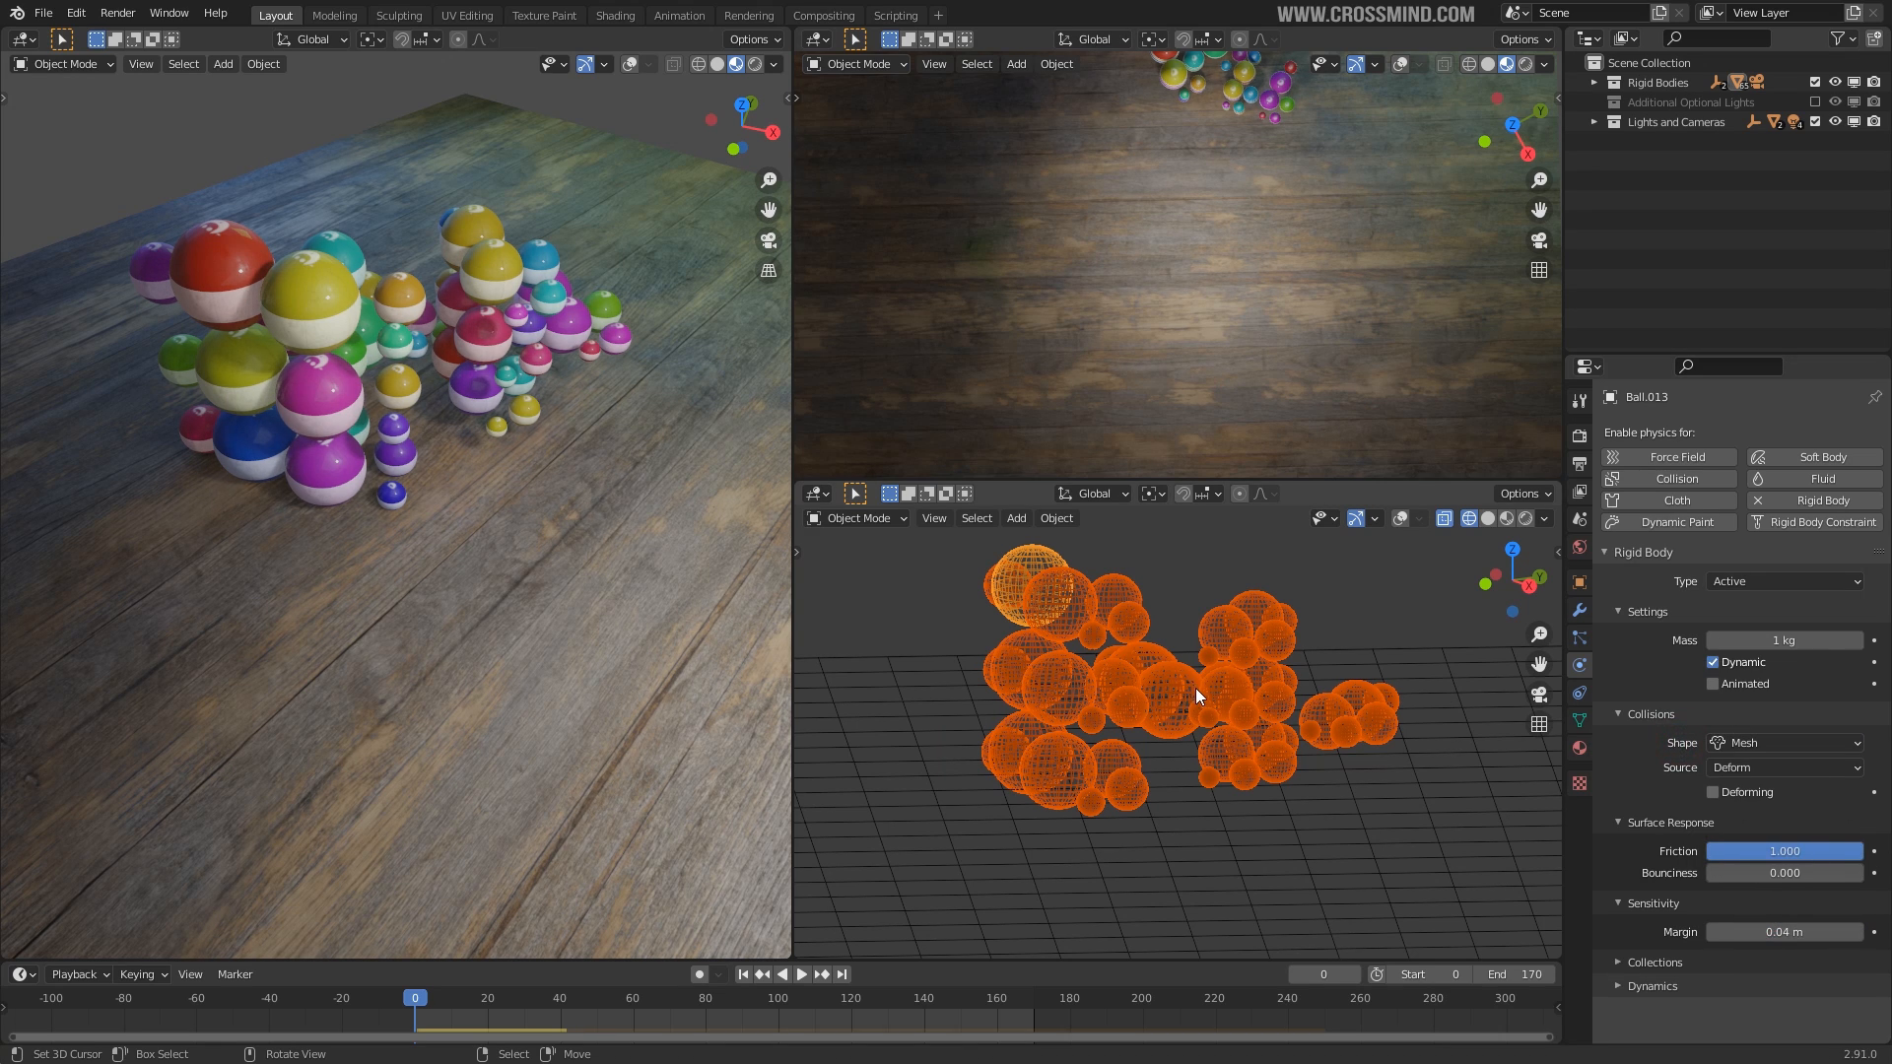
scroll(1196, 688, "down", 1)
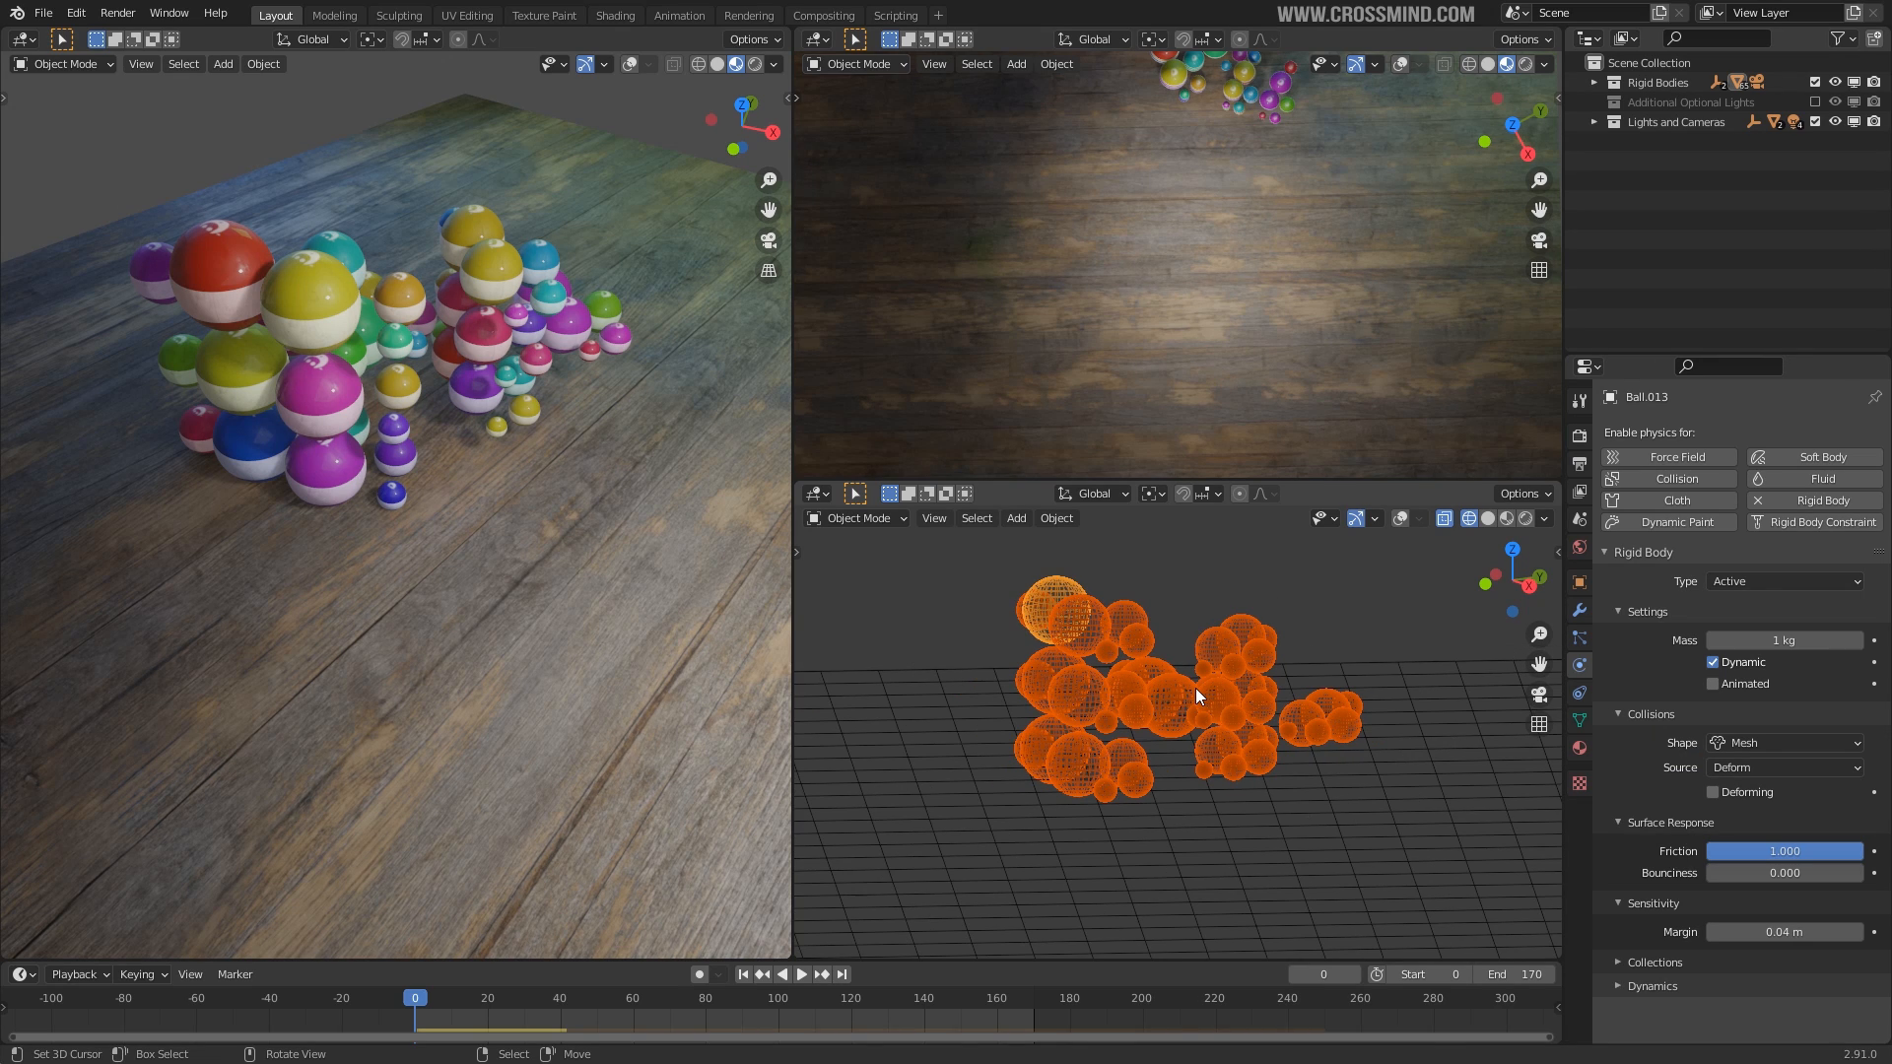
scroll(1193, 714, "down", 2)
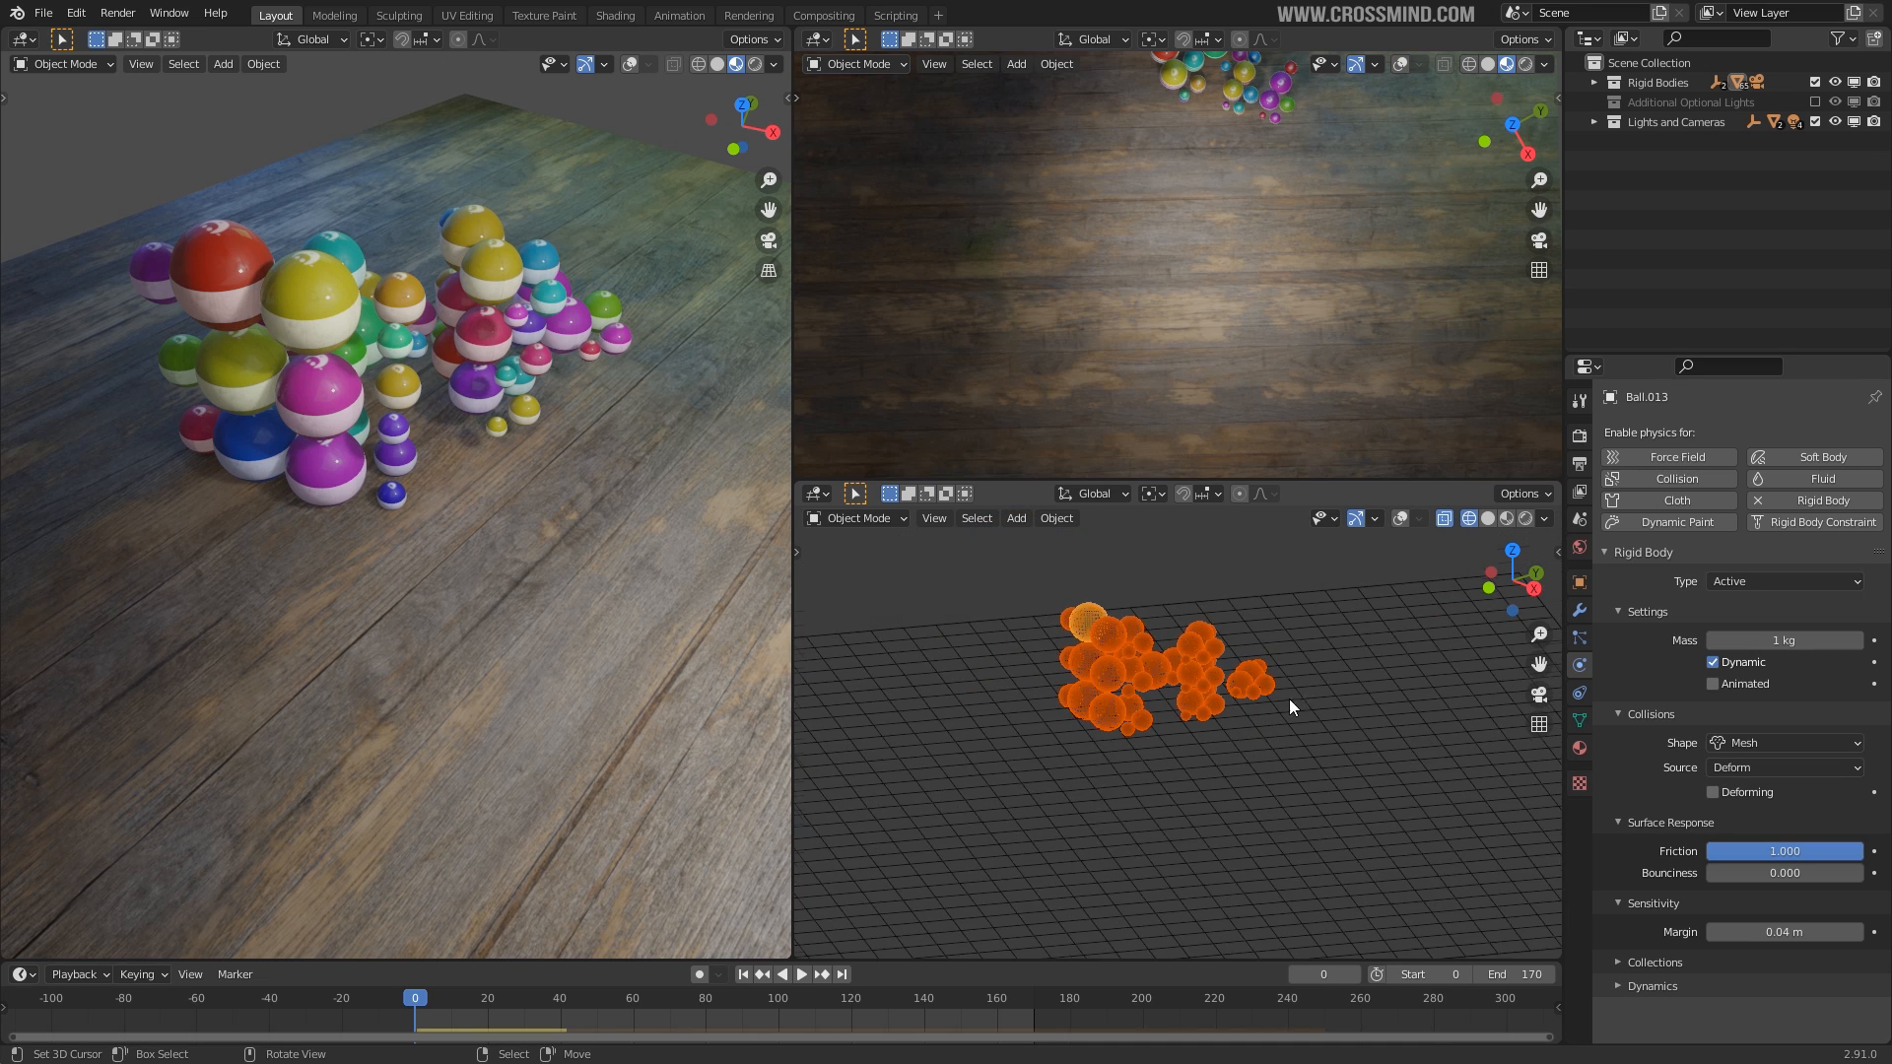
Increase the plane's bounciness and set its collision shape to Mesh.
left_click(1317, 688)
left_click_drag(1747, 807, 1863, 806)
left_click(1796, 697)
left_click(1758, 852)
Box-select all the balls without the plane and set their friction and bounciness to 0.540.
middle_click_drag(1198, 684, 1173, 660)
left_click(1161, 662)
key("b")
left_click_drag(1046, 599, 1311, 774)
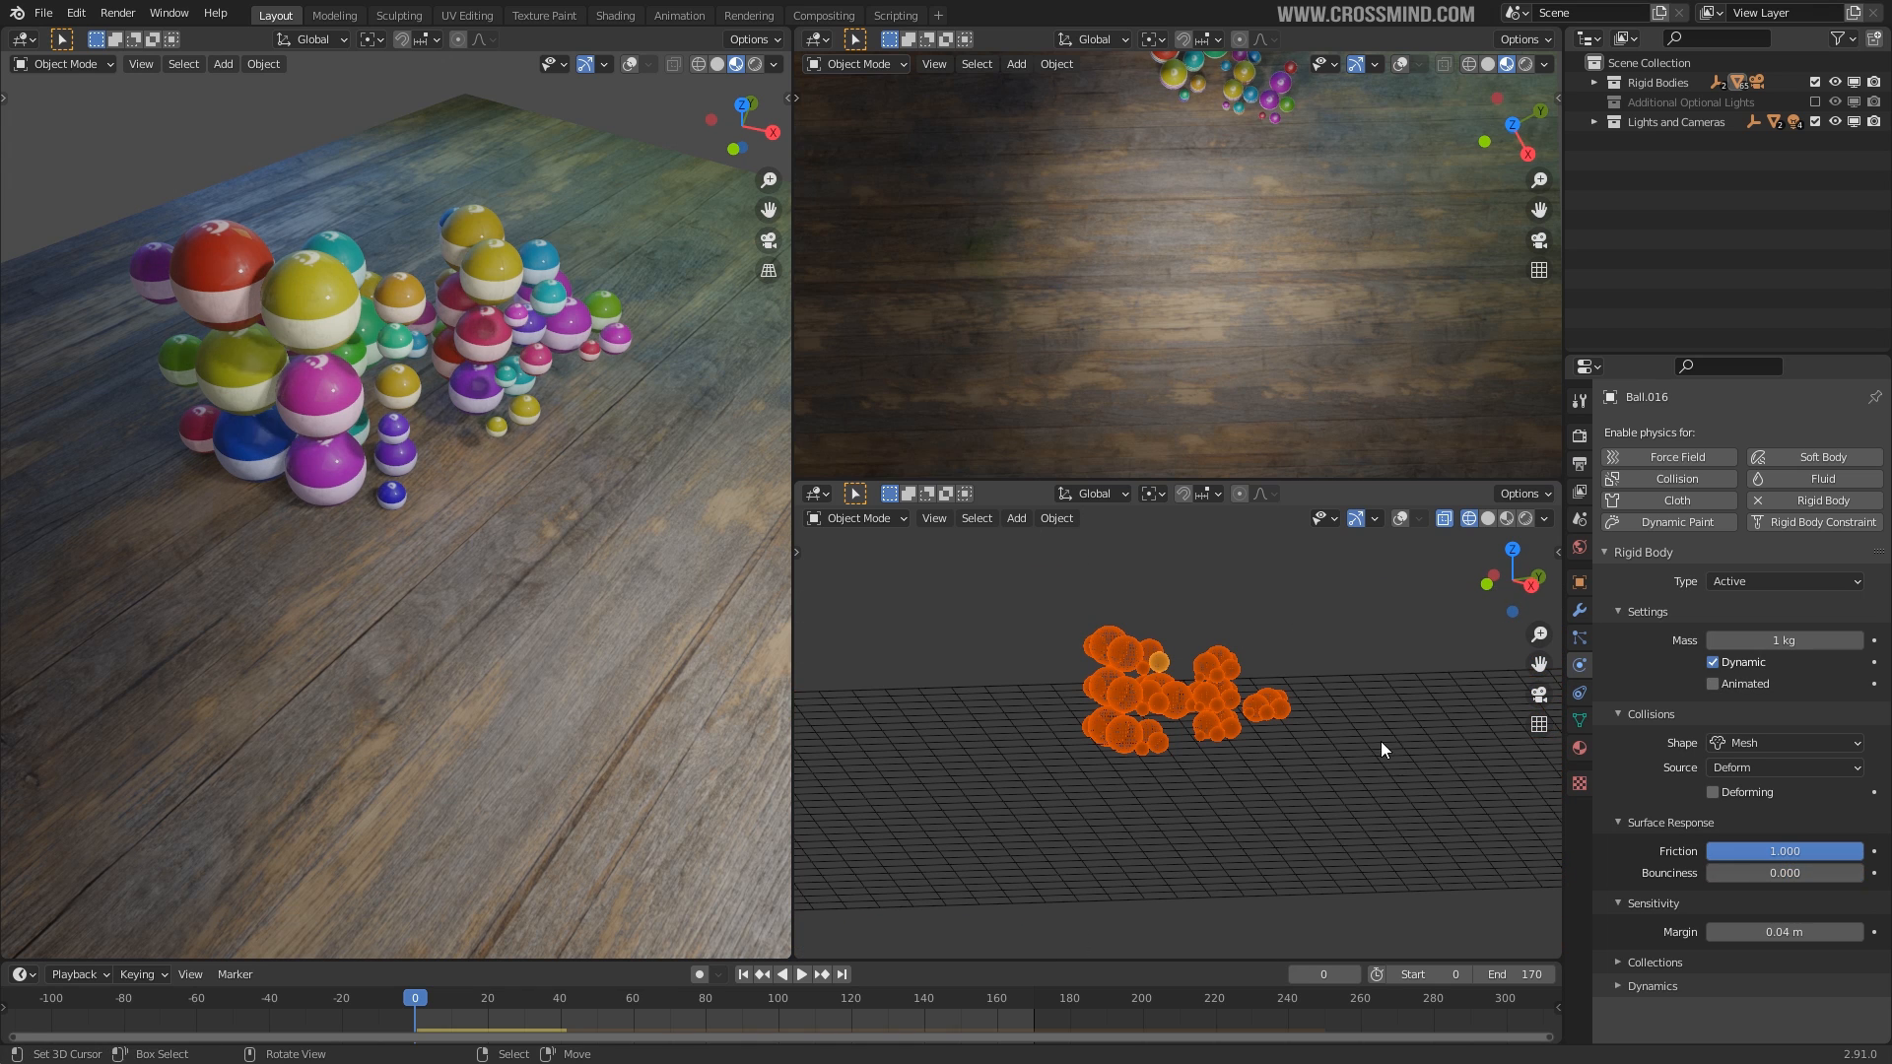
left_click_drag(1799, 872, 1884, 873)
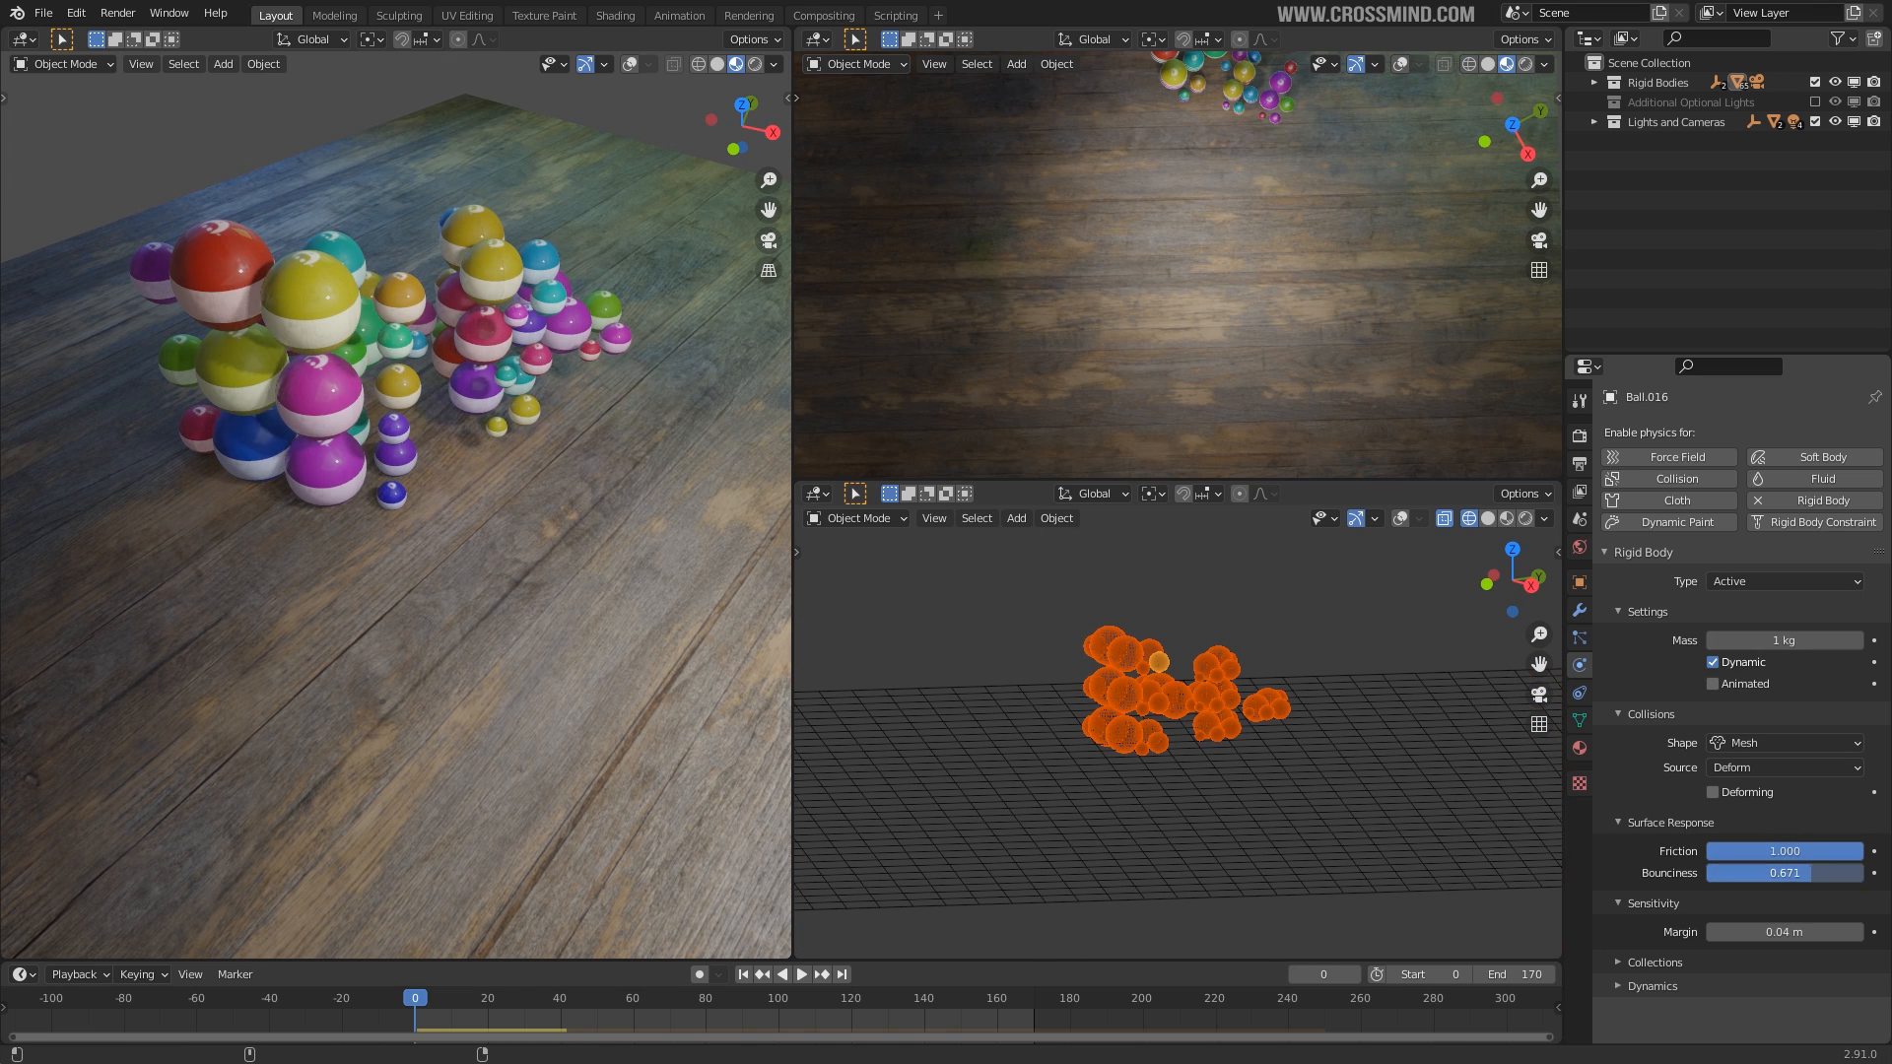
left_click_drag(1770, 849, 1699, 849)
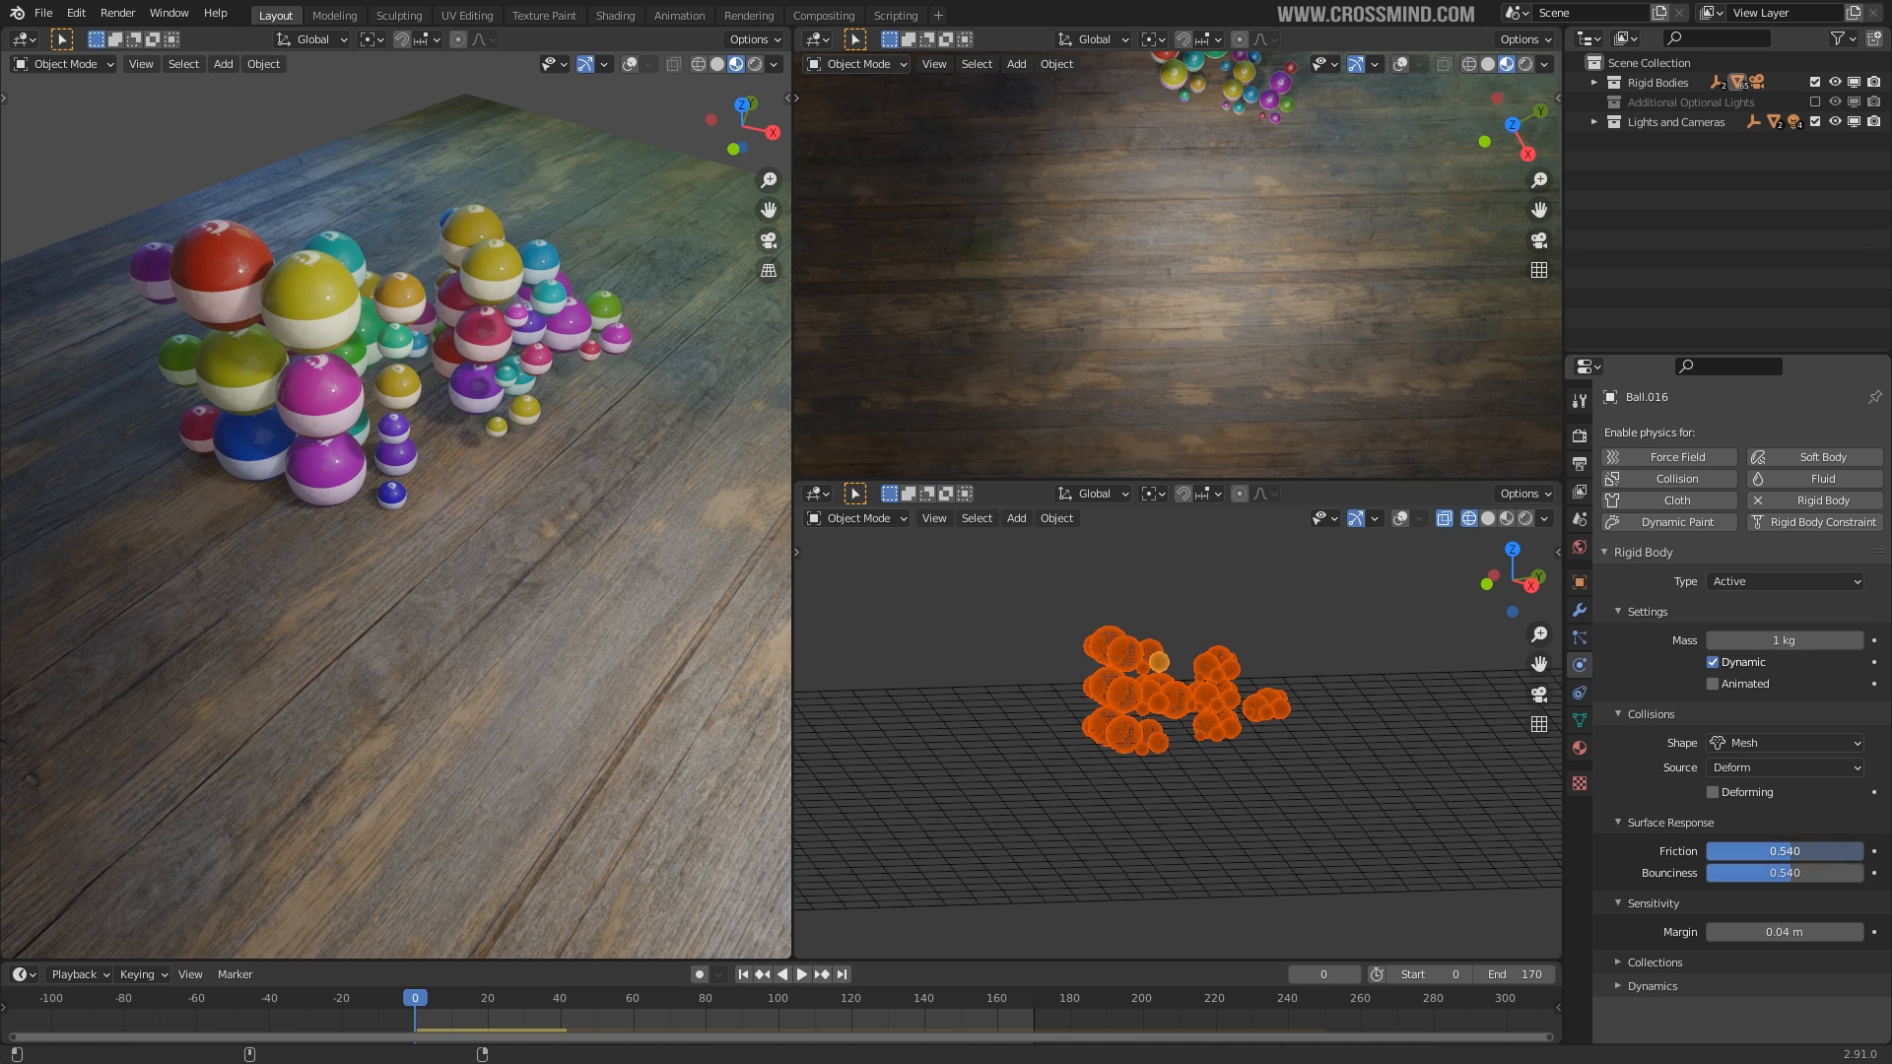
Set the plane's bounciness to 0.534 and switch the lower viewport back to solid shading.
left_click(1363, 706)
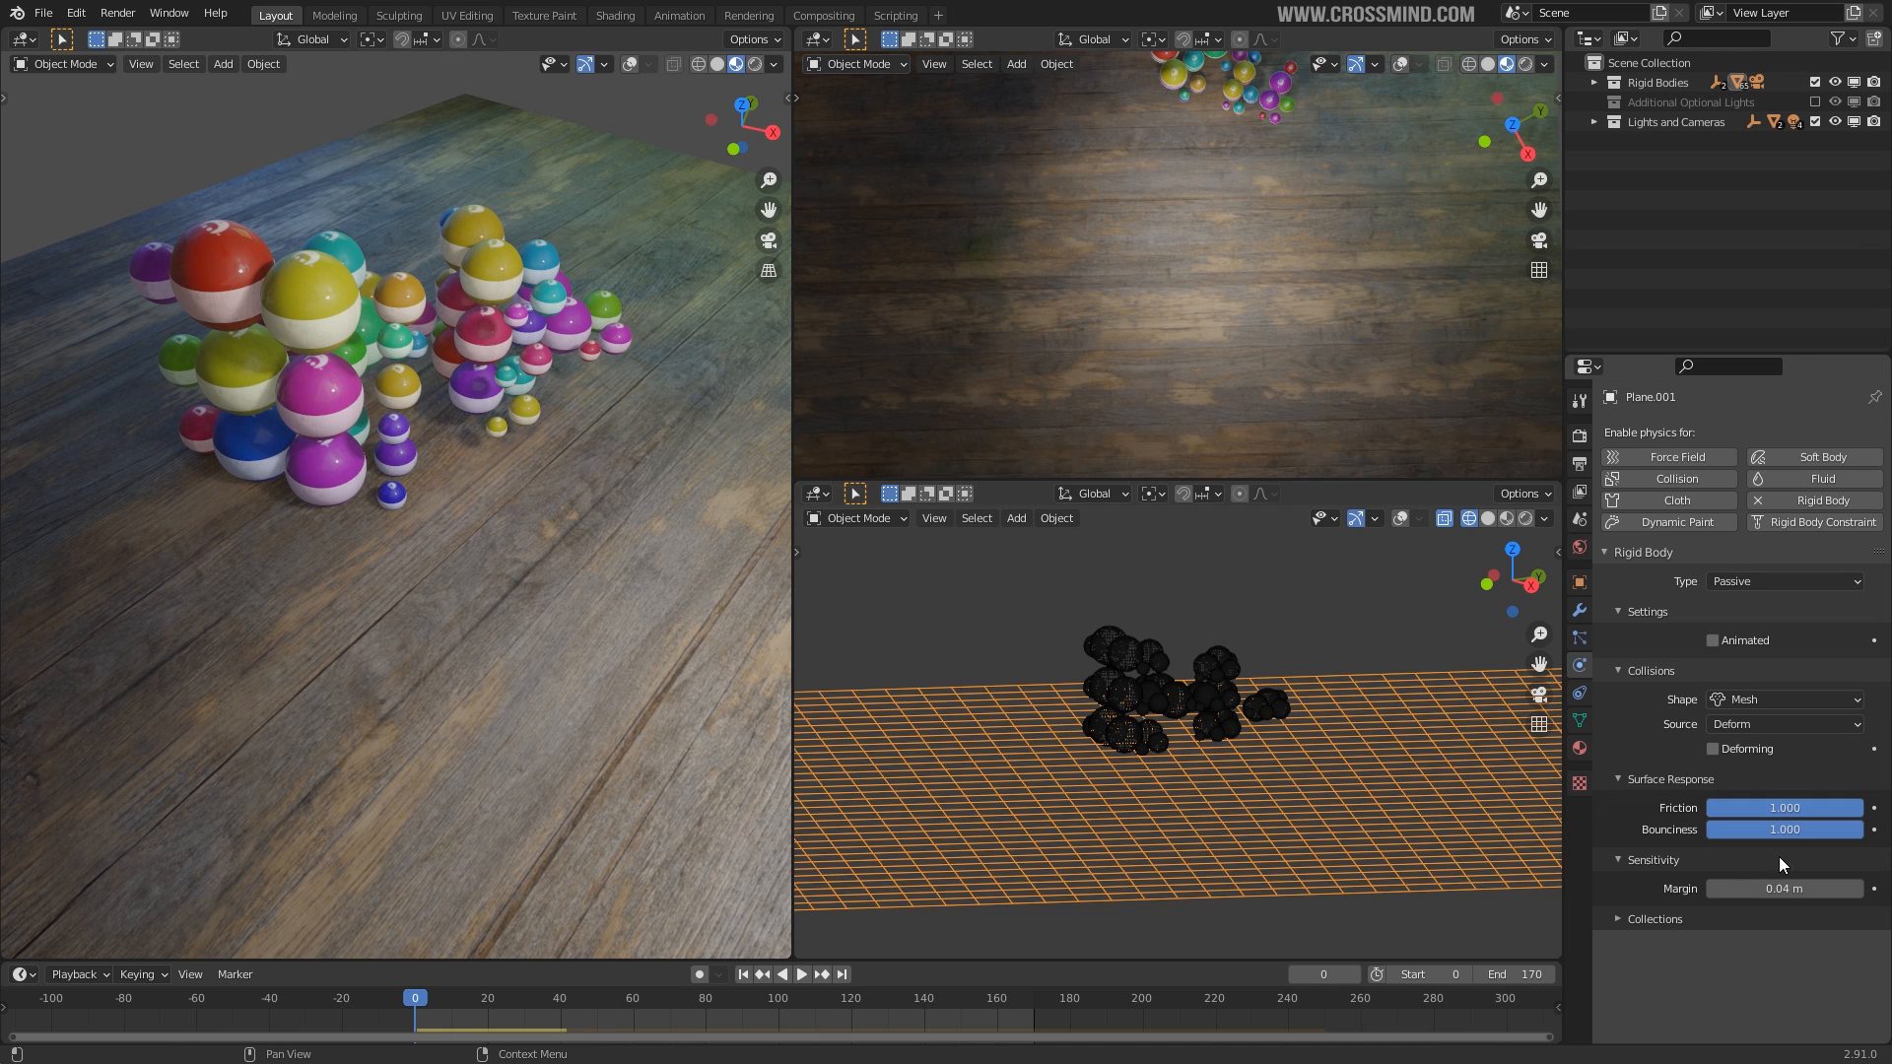
mouse_move(1799, 808)
left_mouse_down()
mouse_move(1764, 808)
mouse_move(1867, 808)
mouse_move(1833, 829)
mouse_move(1857, 829)
mouse_move(1788, 830)
left_mouse_up()
mouse_move(1234, 658)
middle_mouse_down()
mouse_move(1253, 709)
mouse_move(1045, 837)
middle_mouse_up()
key("z")
left_click(1244, 651)
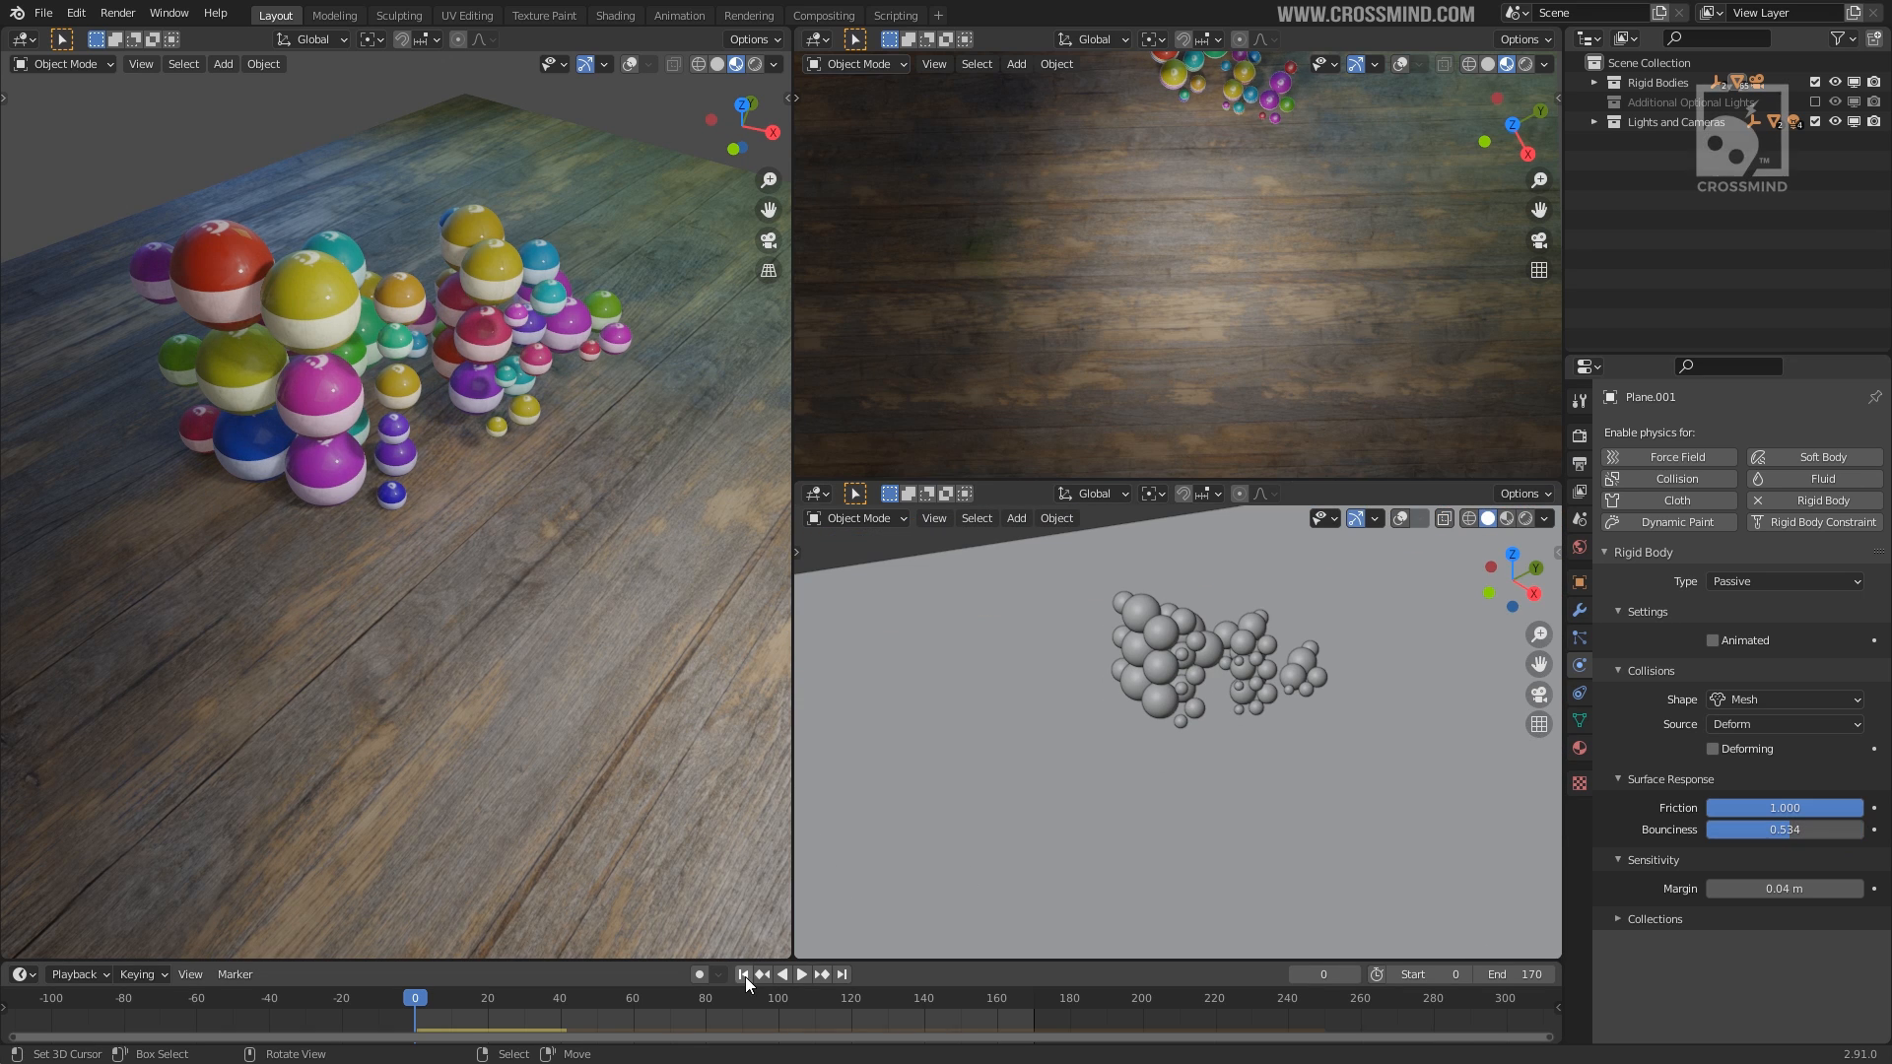
Play the simulation with the new friction and bounciness values and pause it at frame 32.
left_click(802, 972)
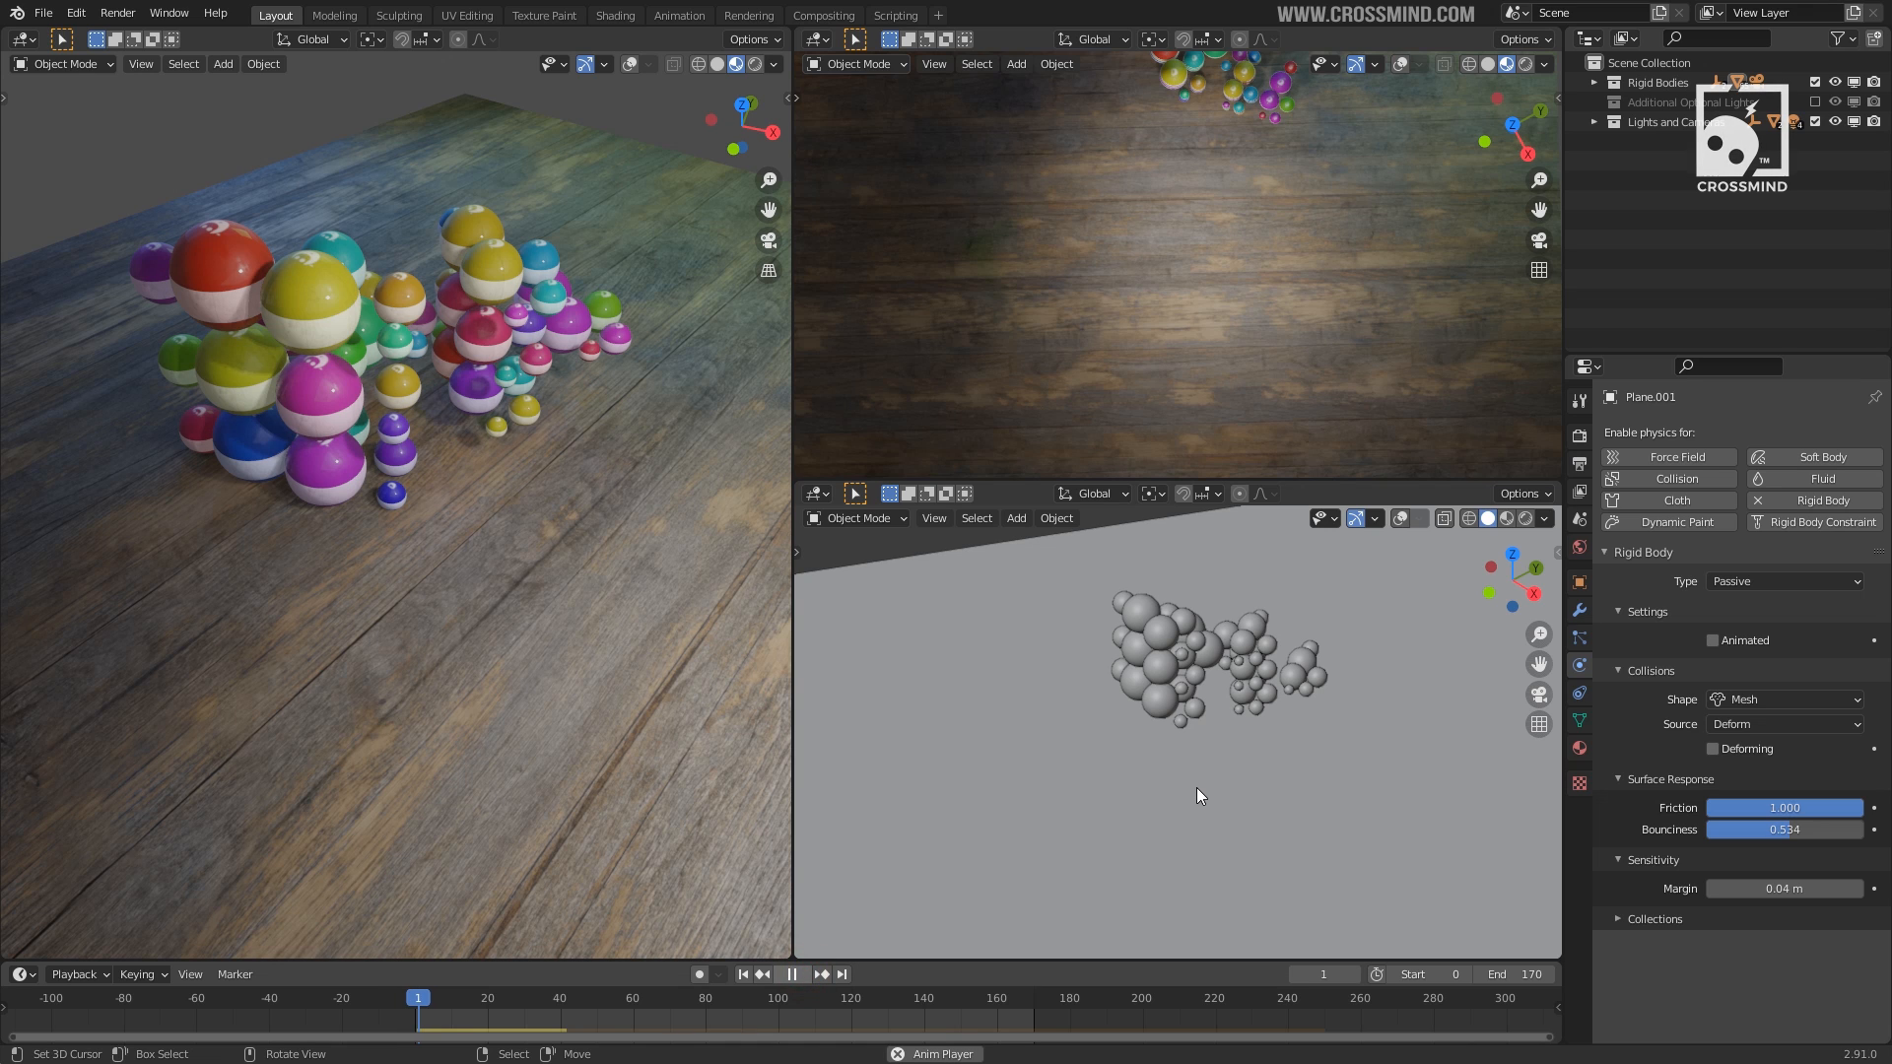
scroll(1196, 789, "down", 3)
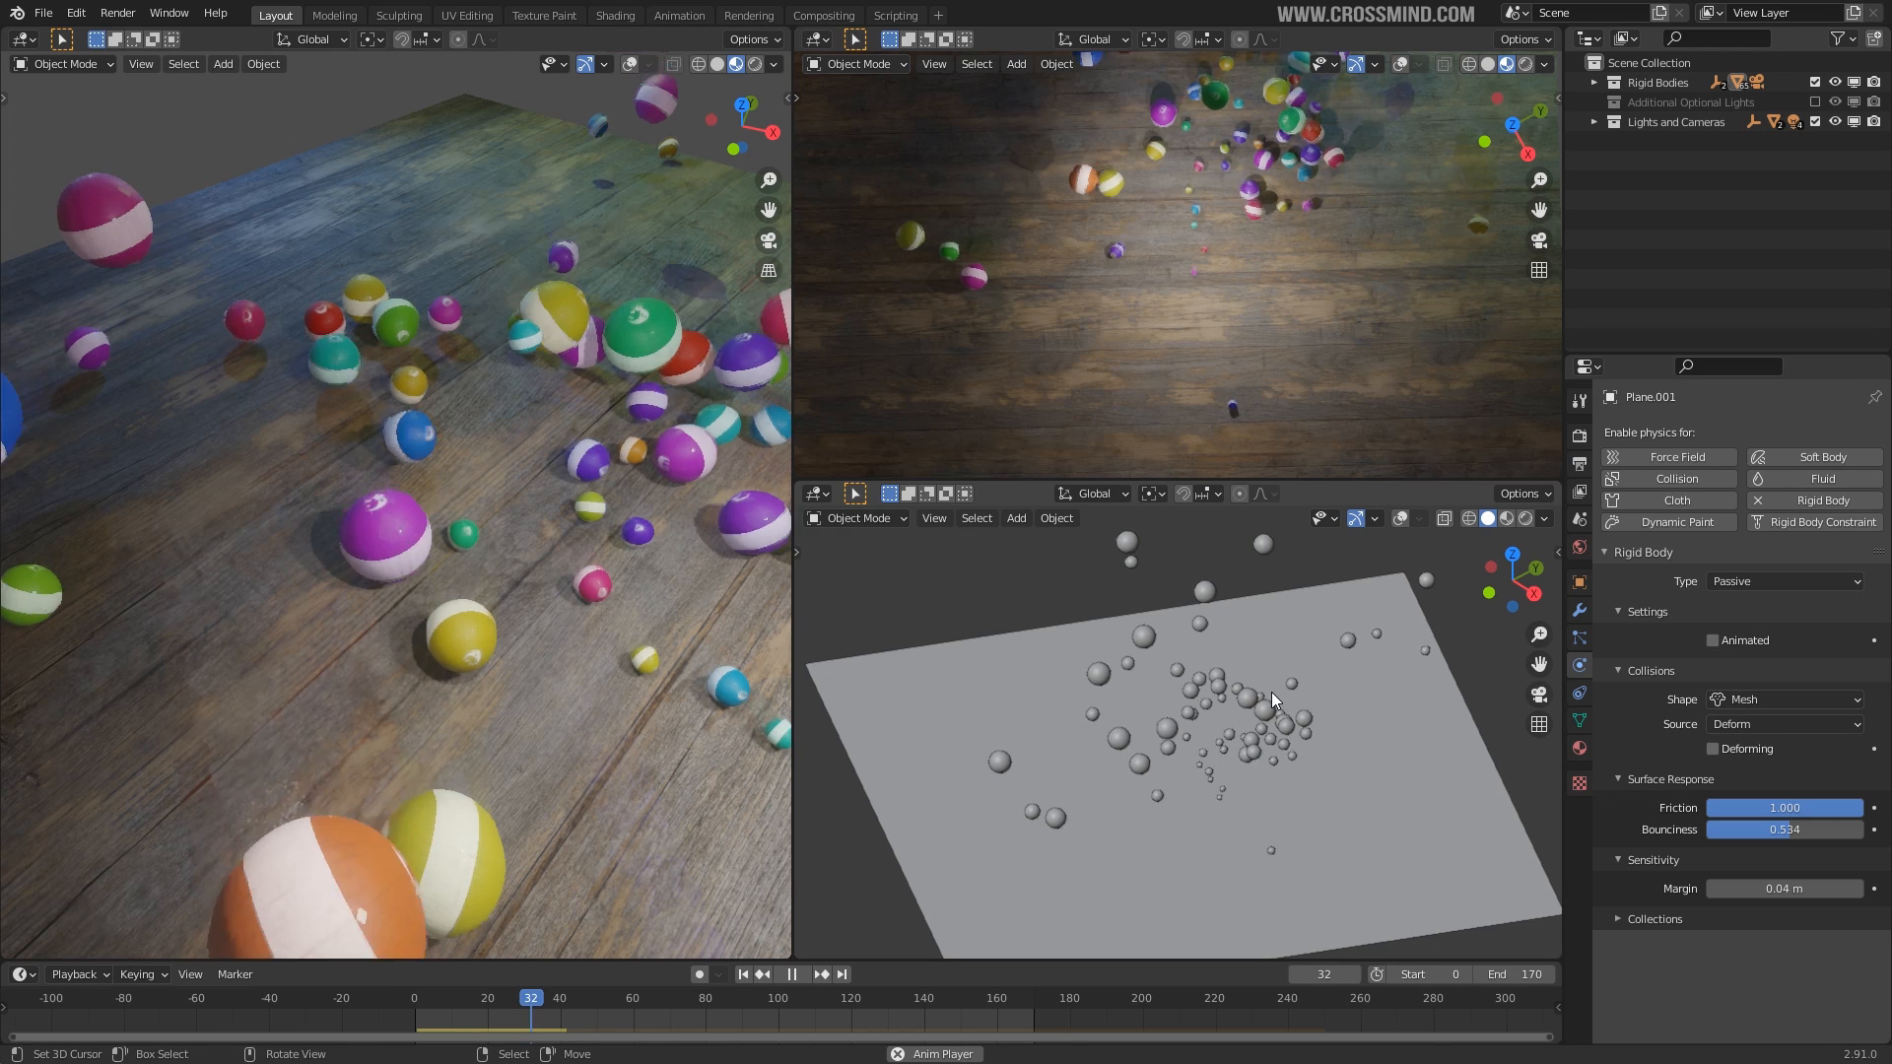
key("space")
In the Rigid Body World settings, set the substeps per frame and solver iterations to 10 and turn off Split Impulse.
left_click(1579, 581)
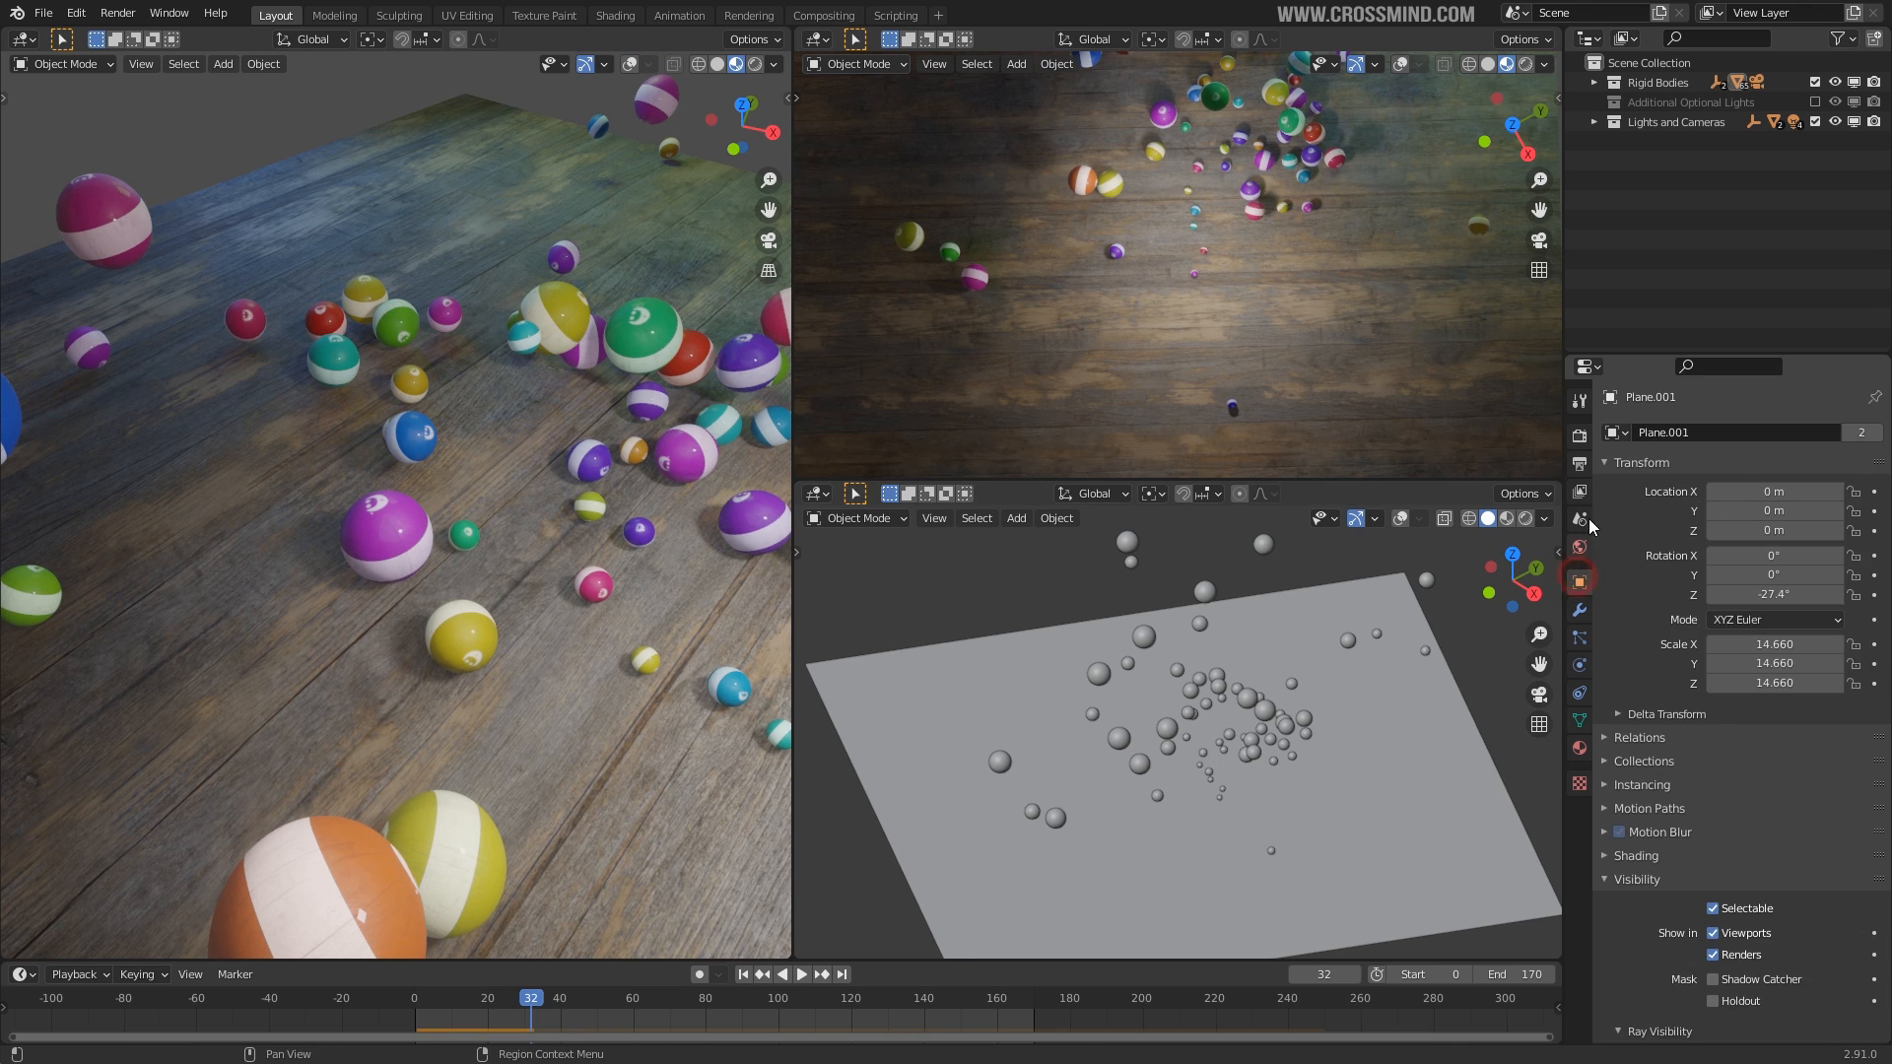
left_click(1579, 519)
double_click(1764, 804)
type("4010")
key("Tab")
type("10")
key("Return")
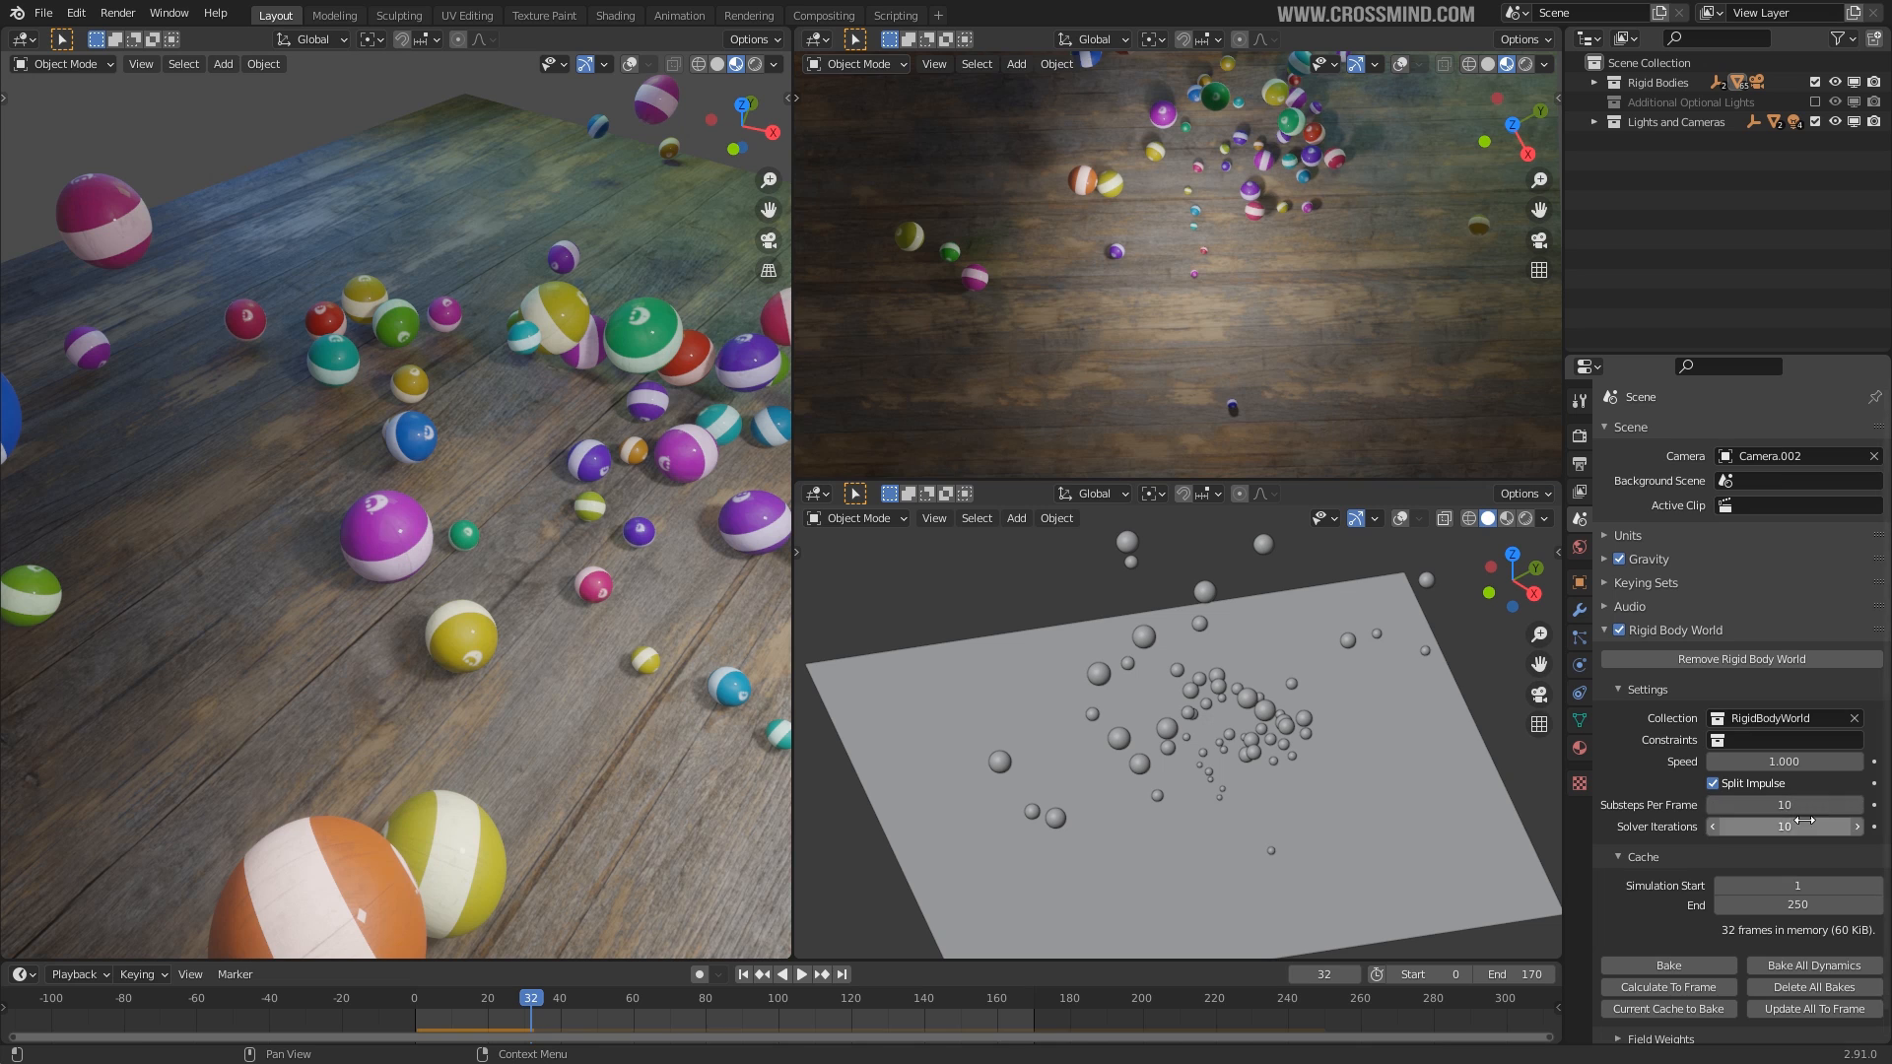
left_click(1714, 783)
Show the plane's physics settings, replay the simulation from the first frame and pause it at frame 40.
middle_click_drag(1342, 731, 1336, 741, "shift")
left_click(1580, 665)
middle_click_drag(1178, 682, 1173, 690)
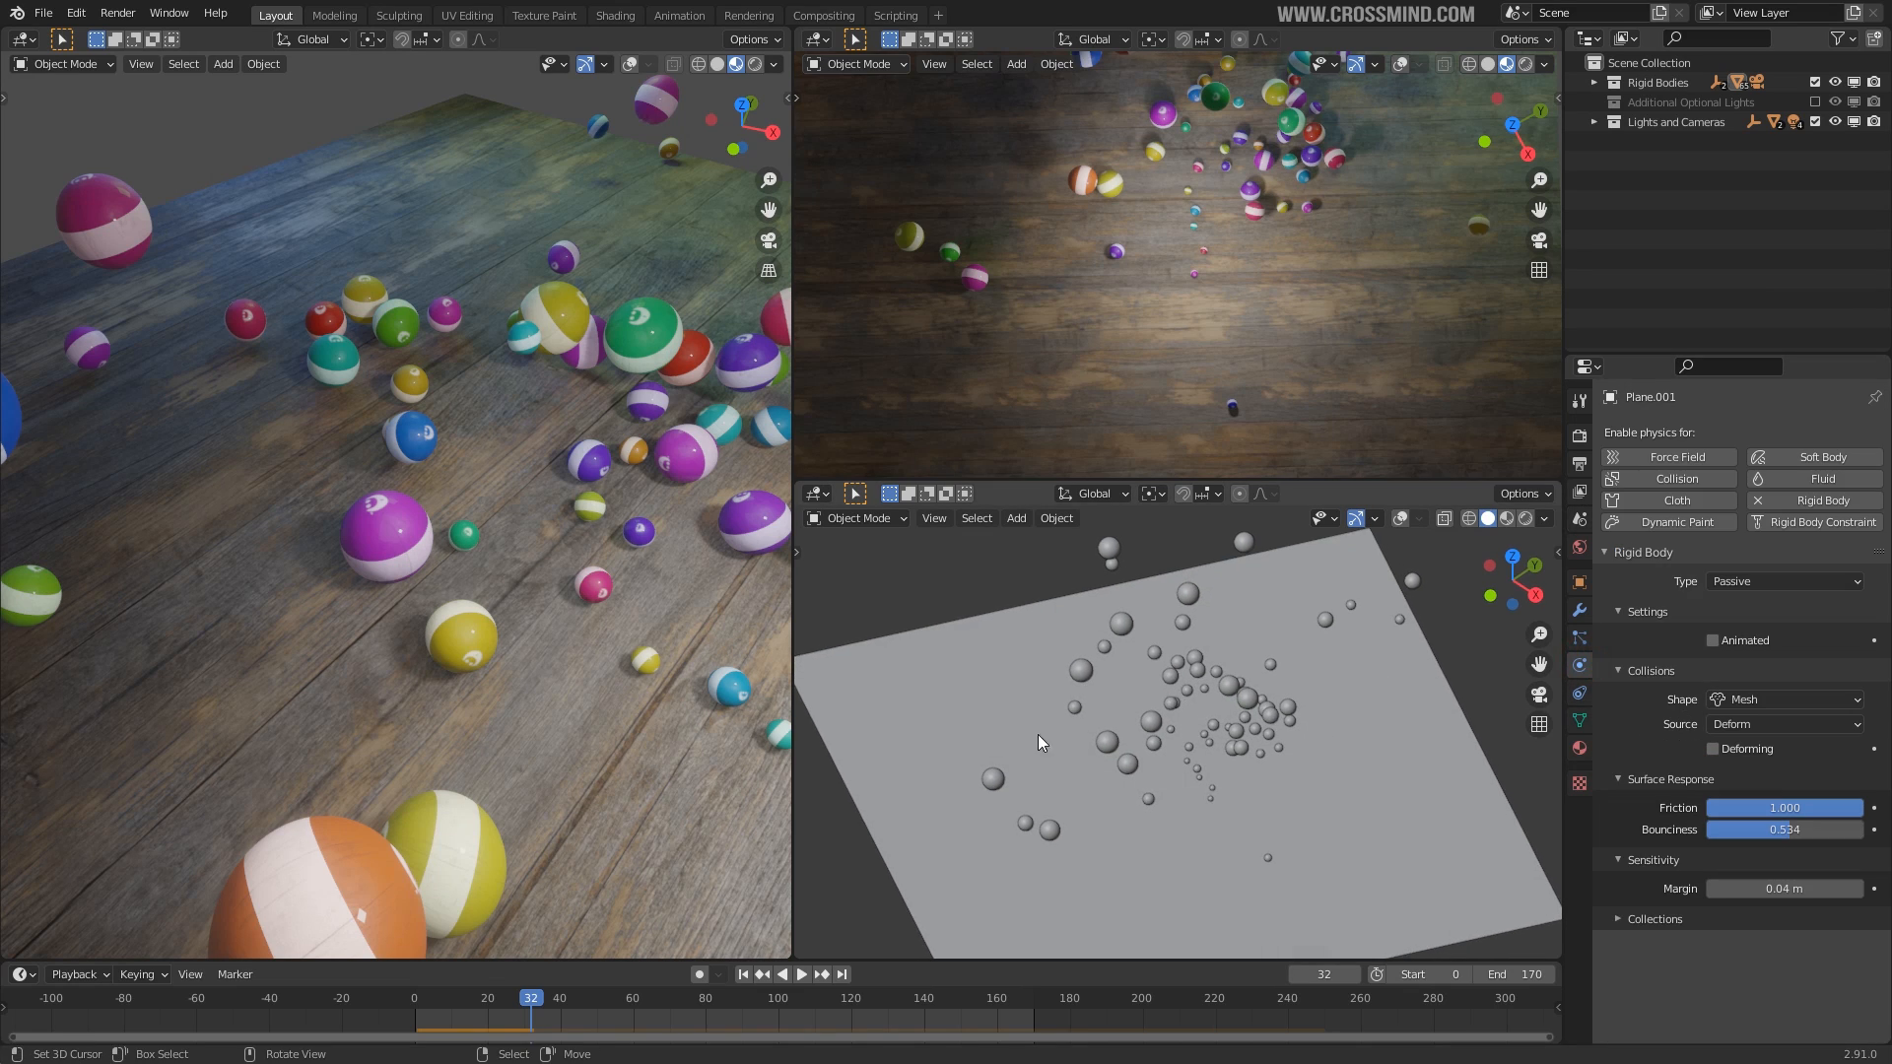
key("shift+Left")
key("space")
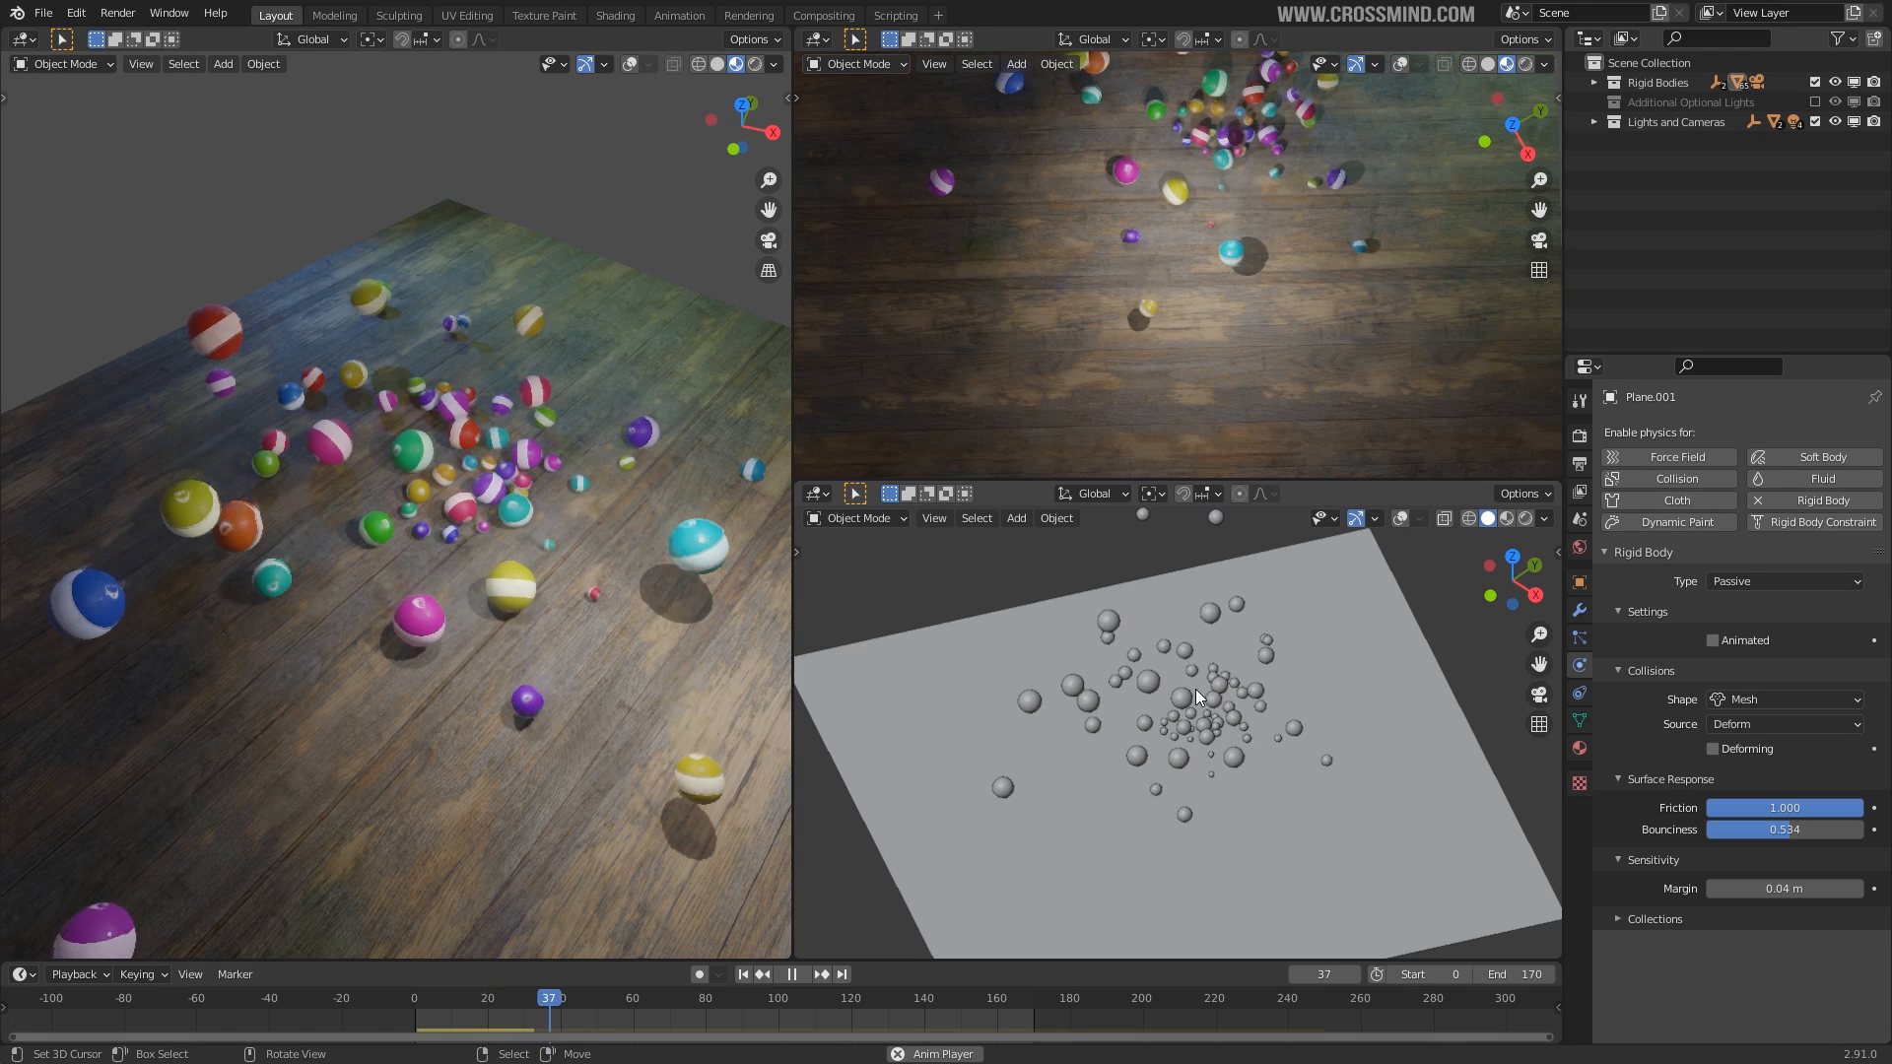
key("space")
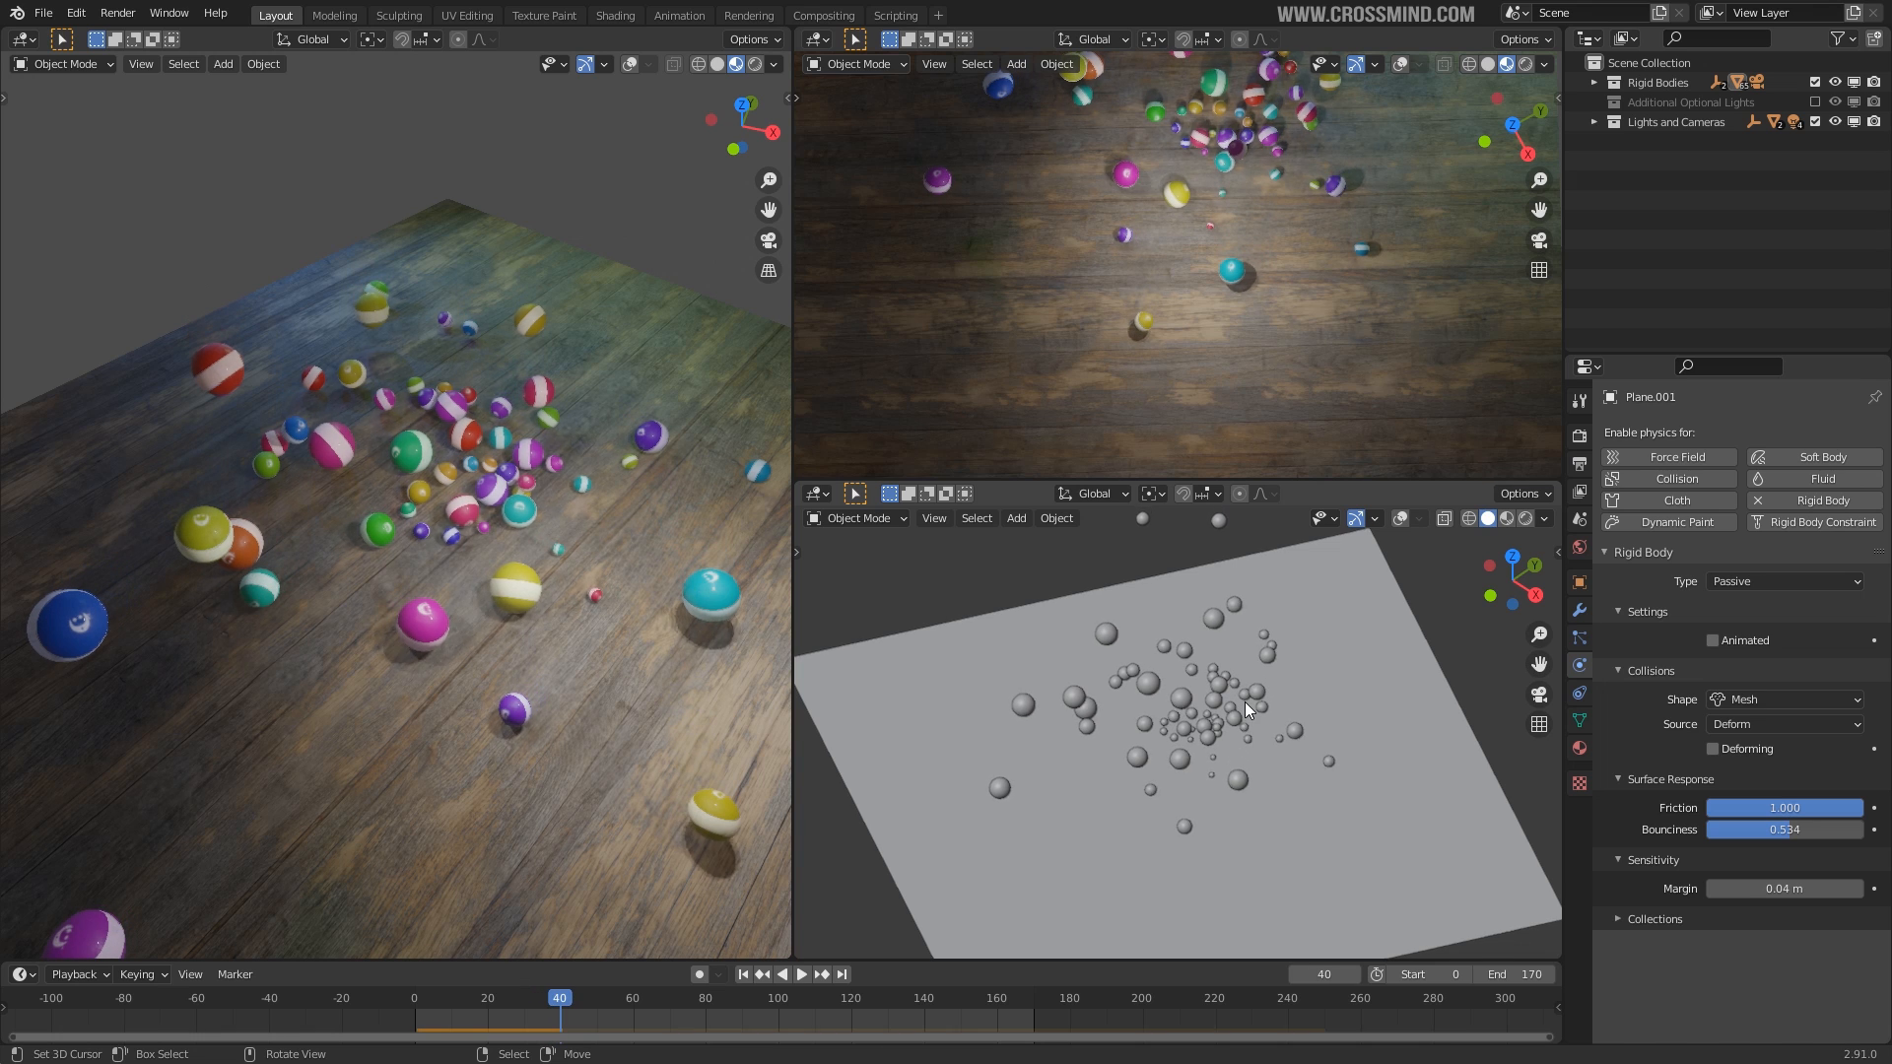
Select the Force object in the Rigid Bodies collection and enable its visibility in the viewports and renders.
key("KP_1")
middle_click_drag(1245, 702, 1217, 821)
left_click(1594, 82)
scroll(1694, 197, "down", 10)
scroll(1695, 197, "down", 12)
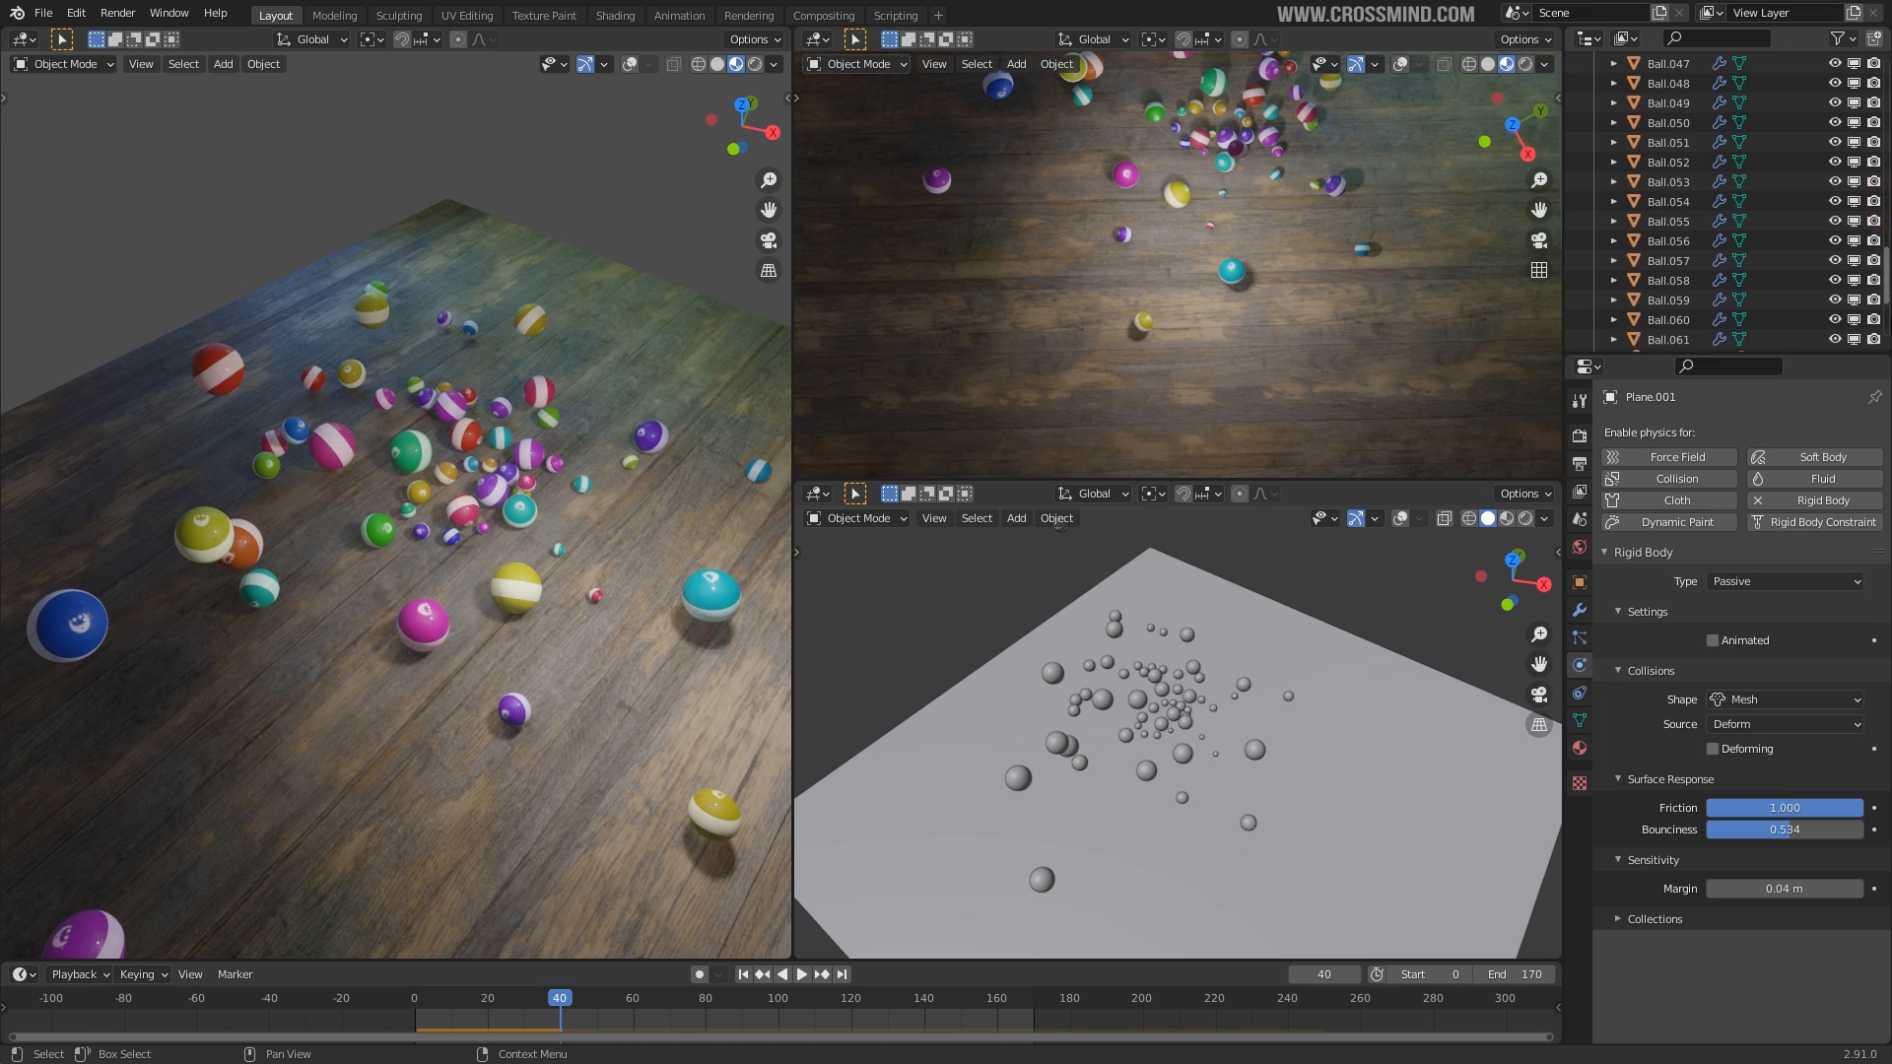
left_click(1675, 274)
left_click(1835, 275)
left_click(1853, 275)
left_click(1873, 275)
Show the overlays in two viewports, return to the first frame and display the force field in wireframe from the top.
middle_click_drag(1338, 604, 1452, 593, "shift")
left_click(1403, 518)
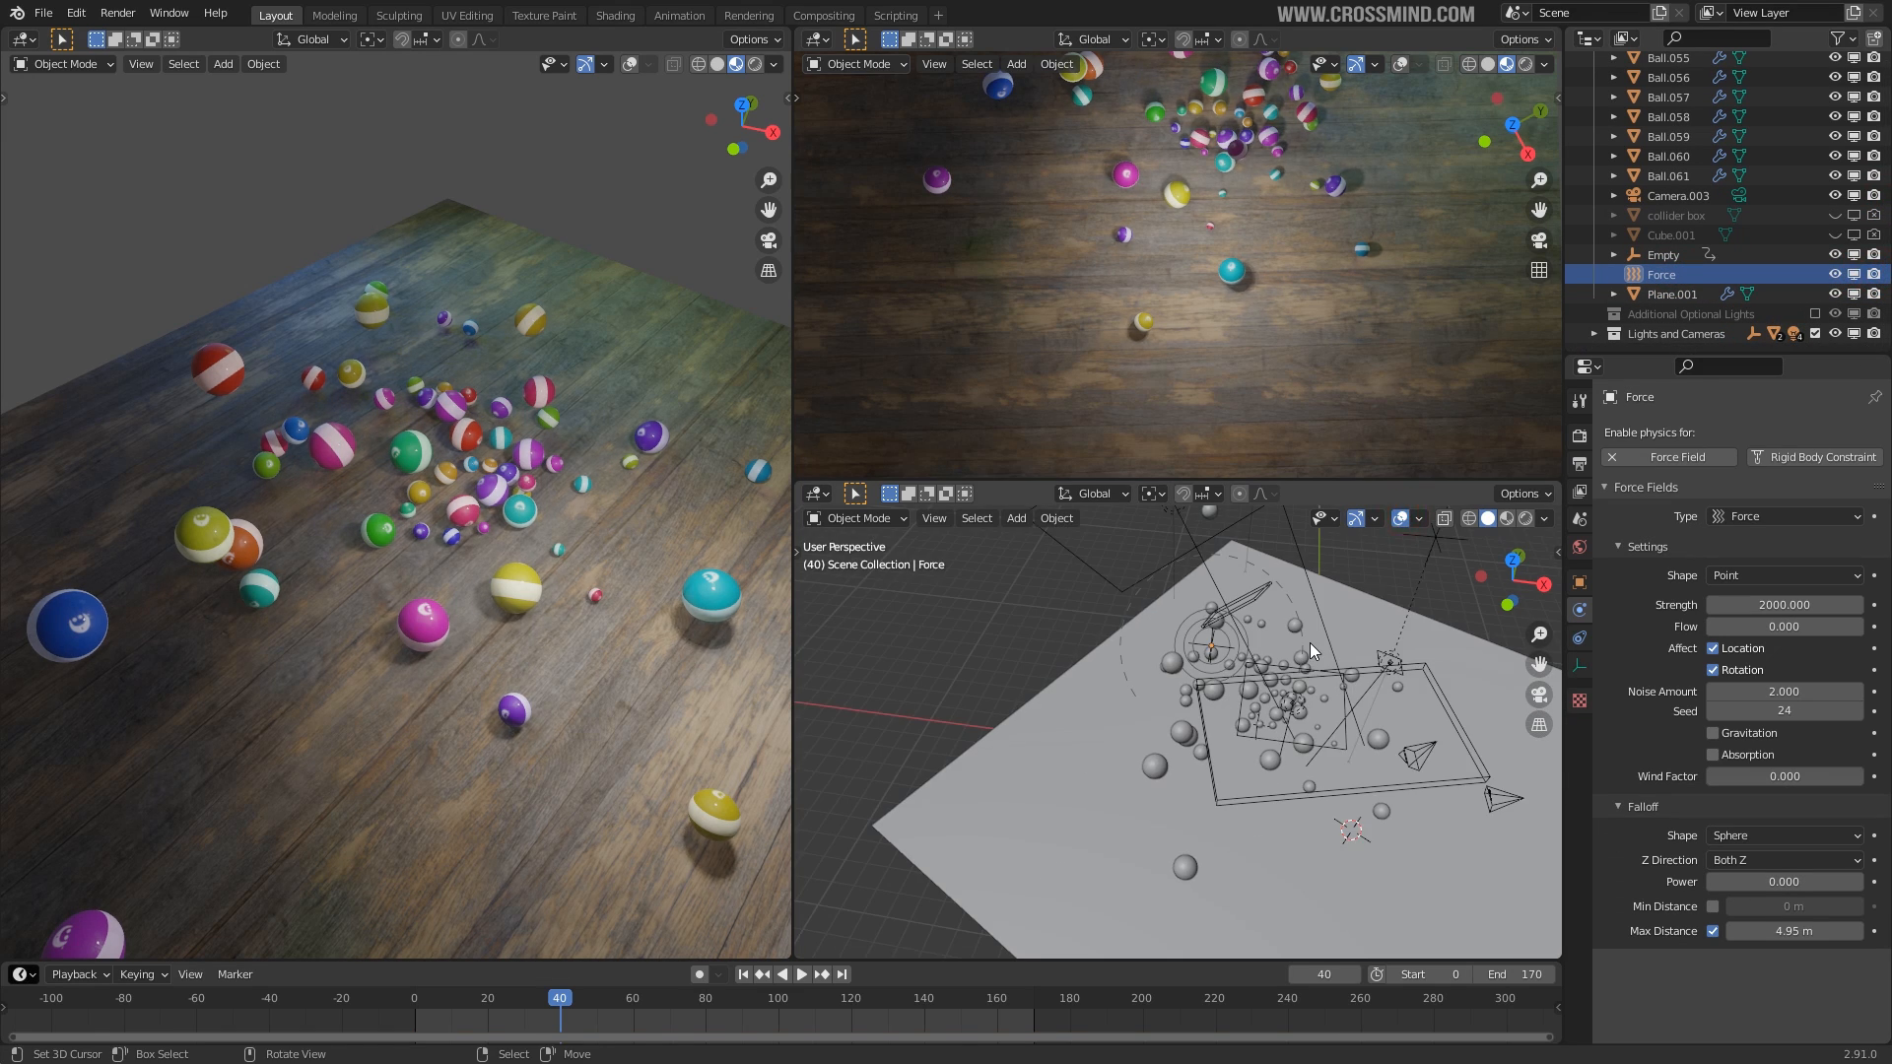
key("KP_7")
left_click(746, 974)
scroll(1231, 664, "up", 8)
key("shift+z")
left_click(1078, 615)
scroll(1245, 706, "up", 2)
middle_click_drag(465, 433, 493, 471)
left_click(629, 64)
middle_click_drag(398, 399, 512, 320)
middle_click_drag(368, 510, 641, 487)
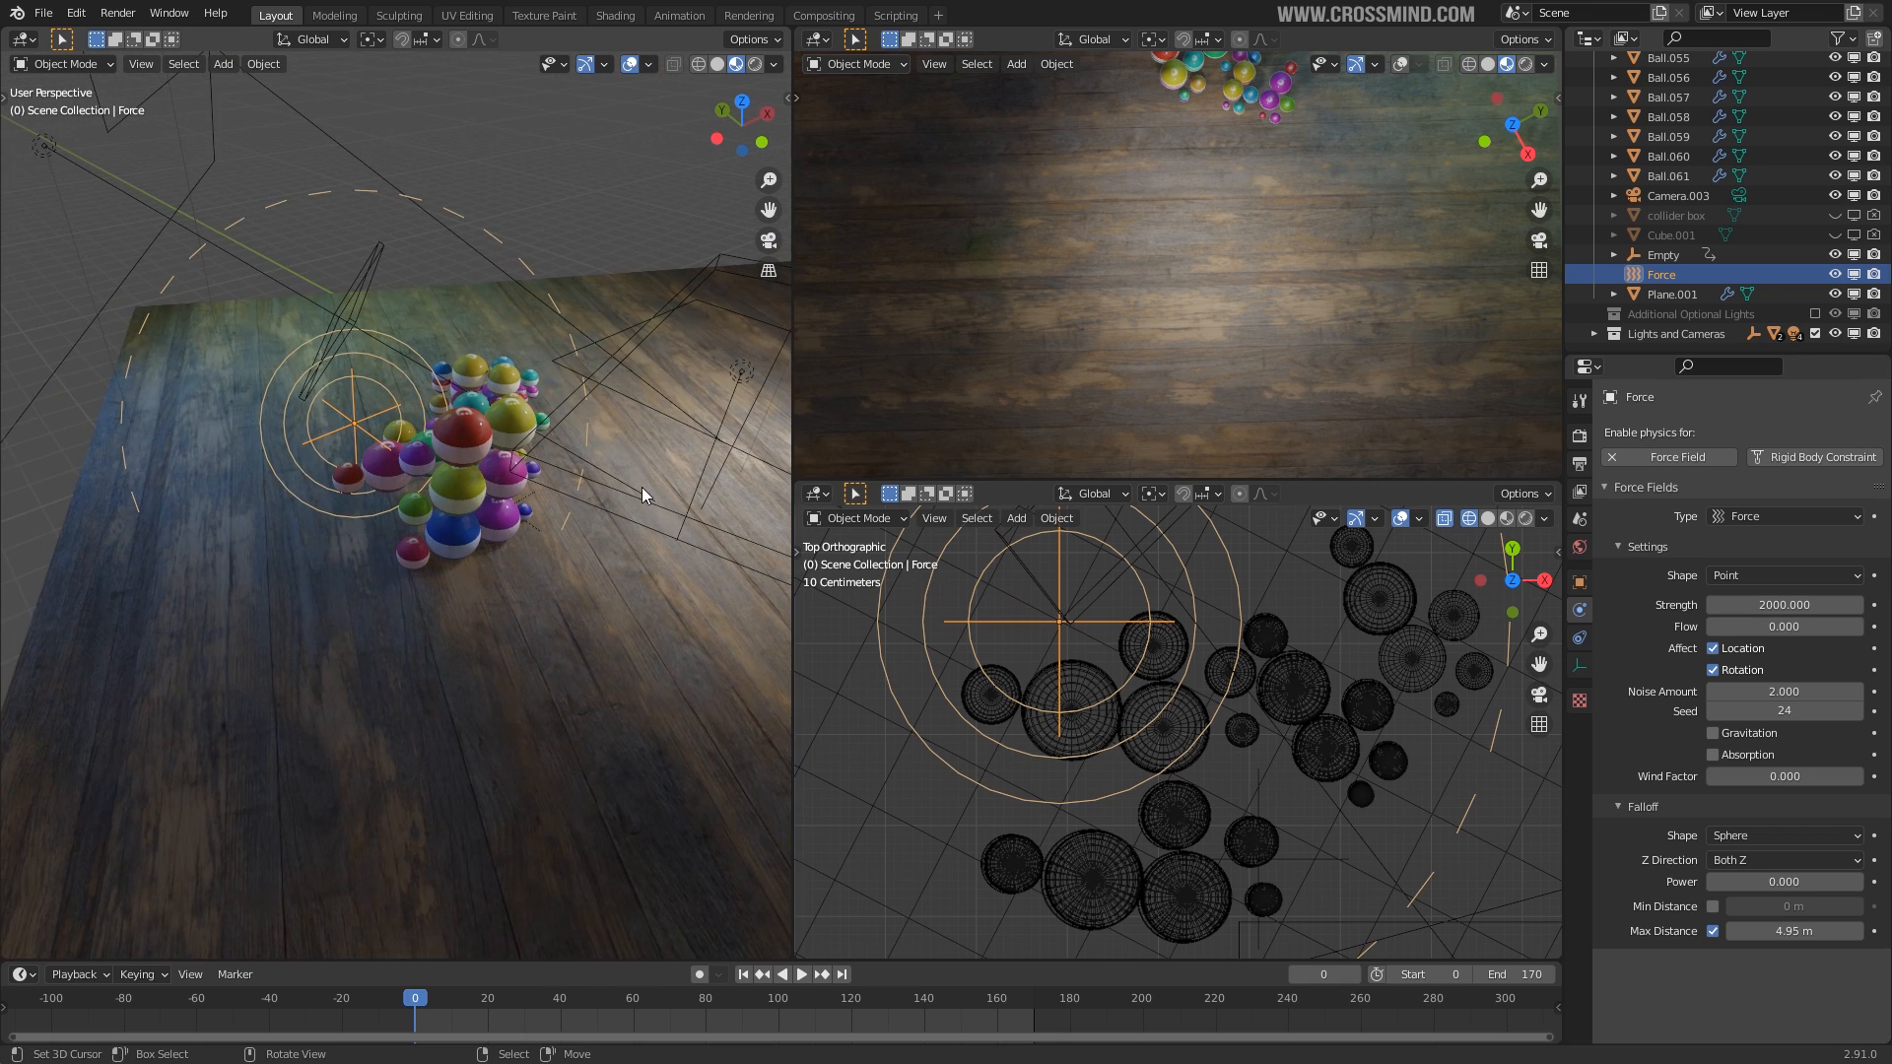
Toggle the force field's maximum distance off and on again and examine its range around the balls.
middle_click_drag(1113, 650, 1168, 702)
left_click(1715, 930)
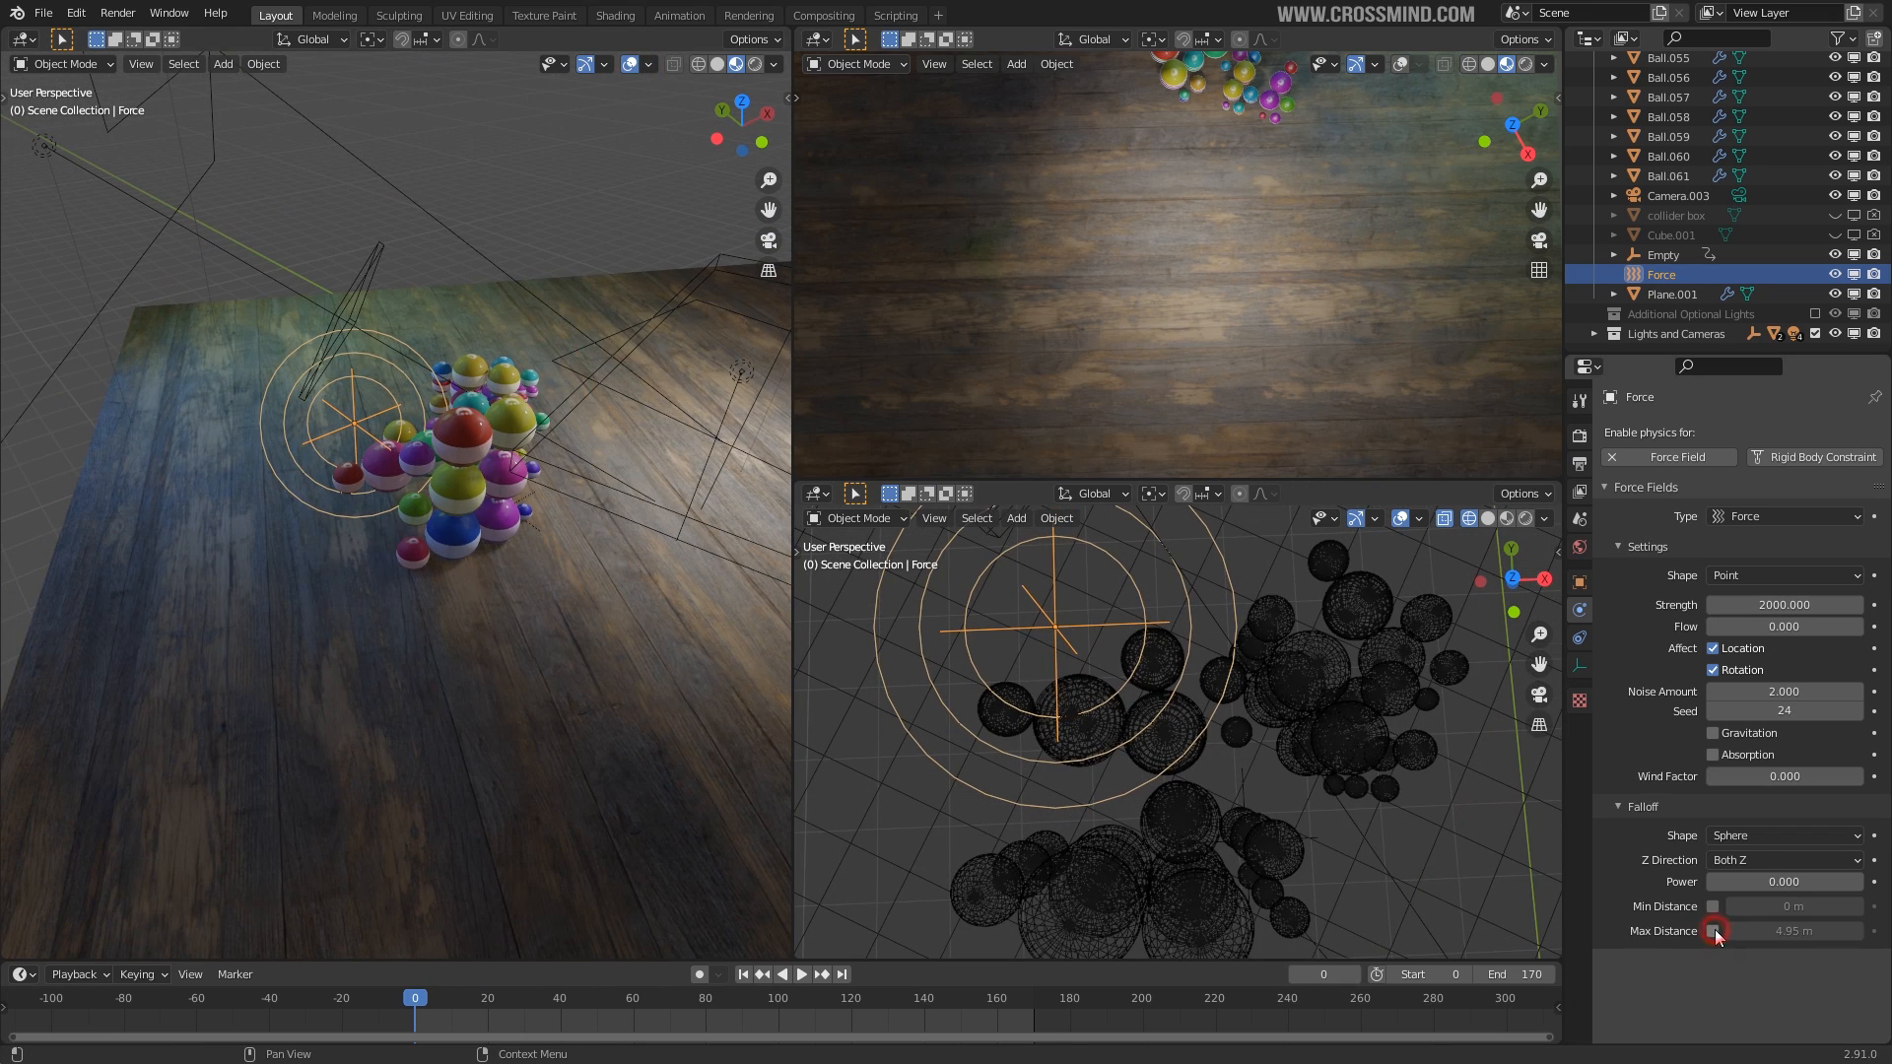
left_click(1714, 930)
scroll(1271, 750, "down", 3)
middle_click_drag(1271, 750, 1334, 676)
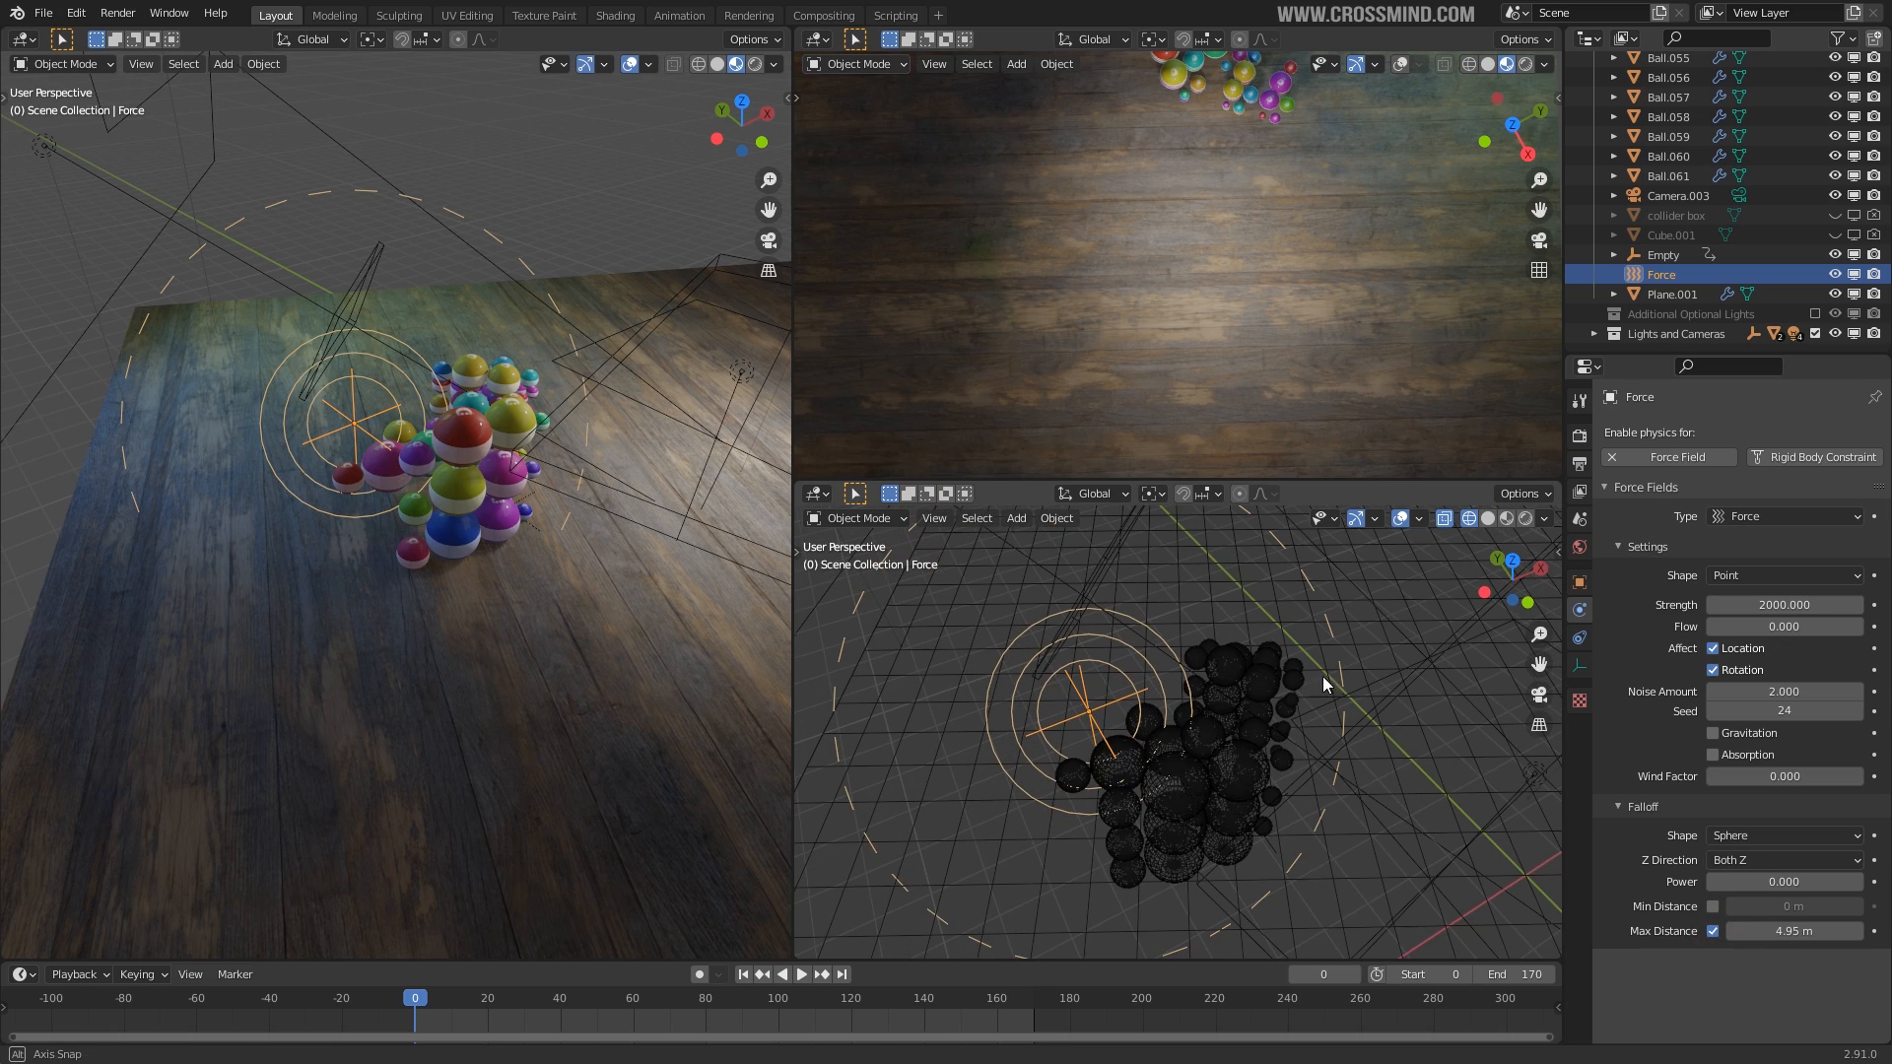
middle_click_drag(1320, 753, 1213, 618)
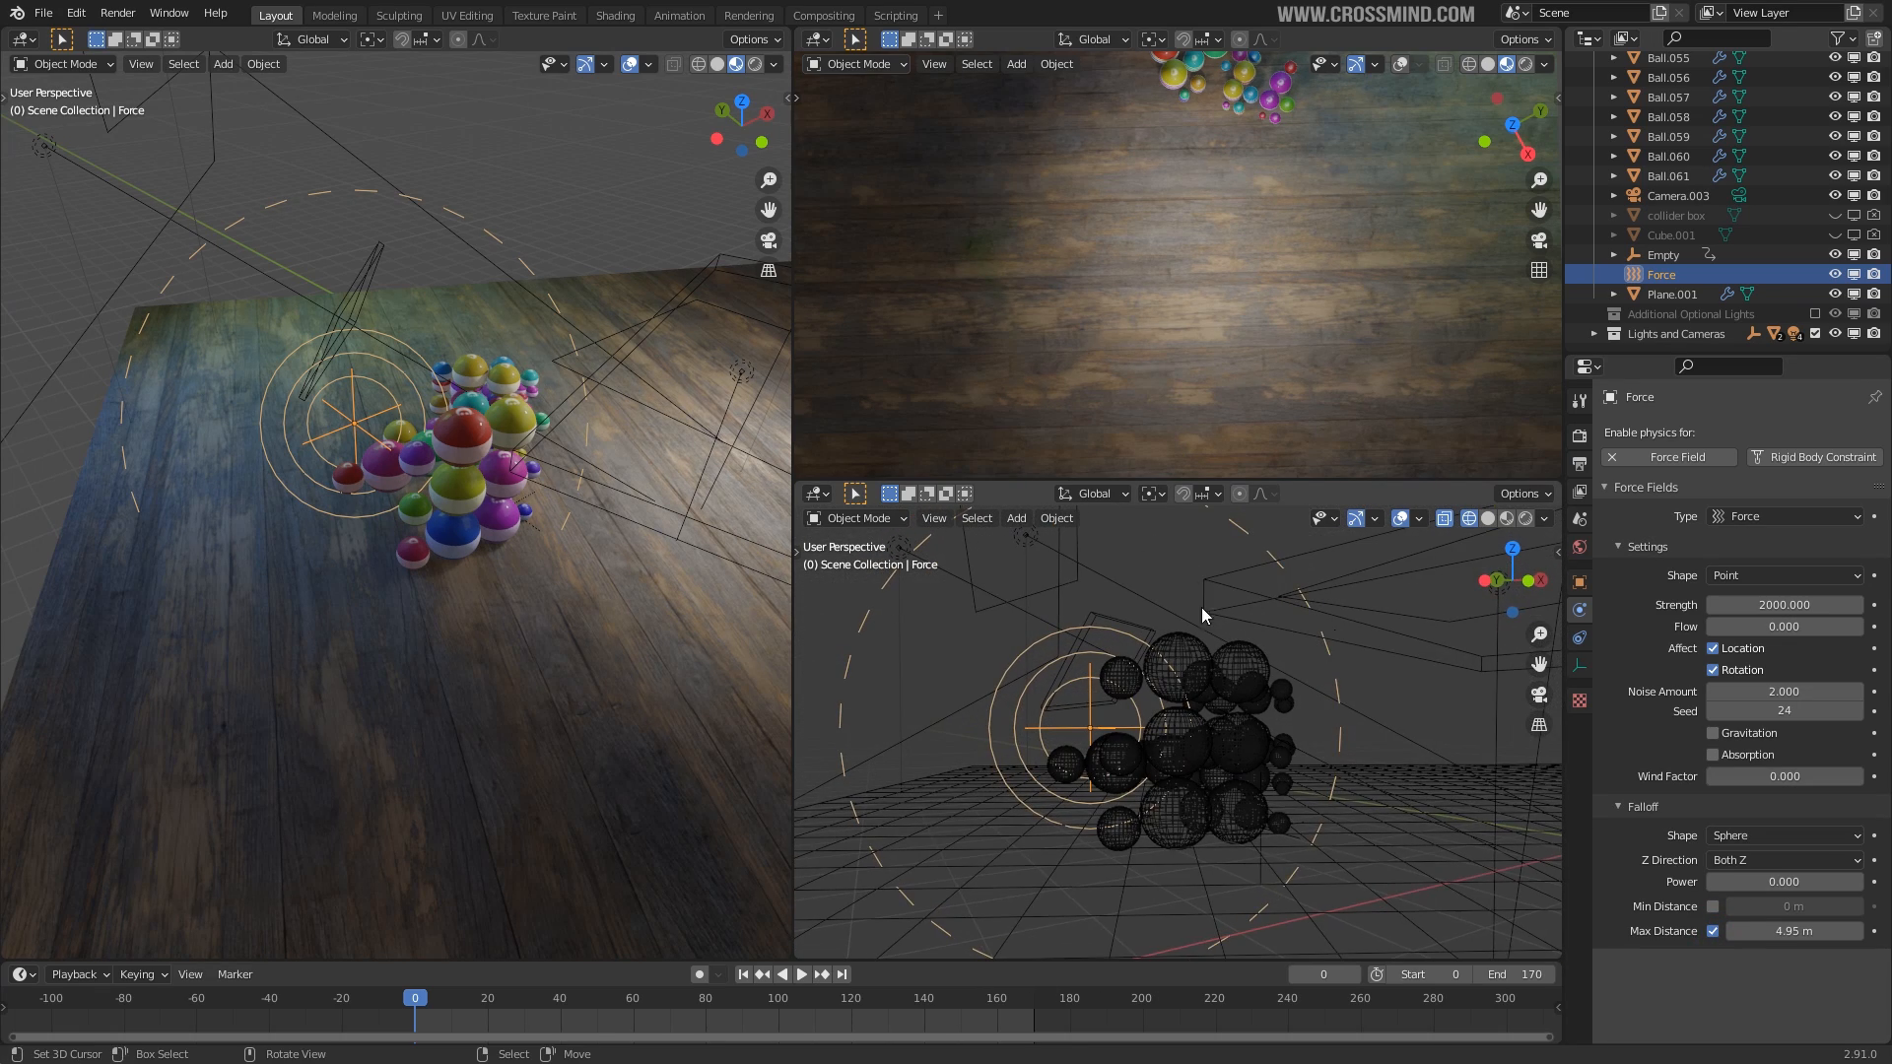
middle_click_drag(1318, 707, 1146, 605)
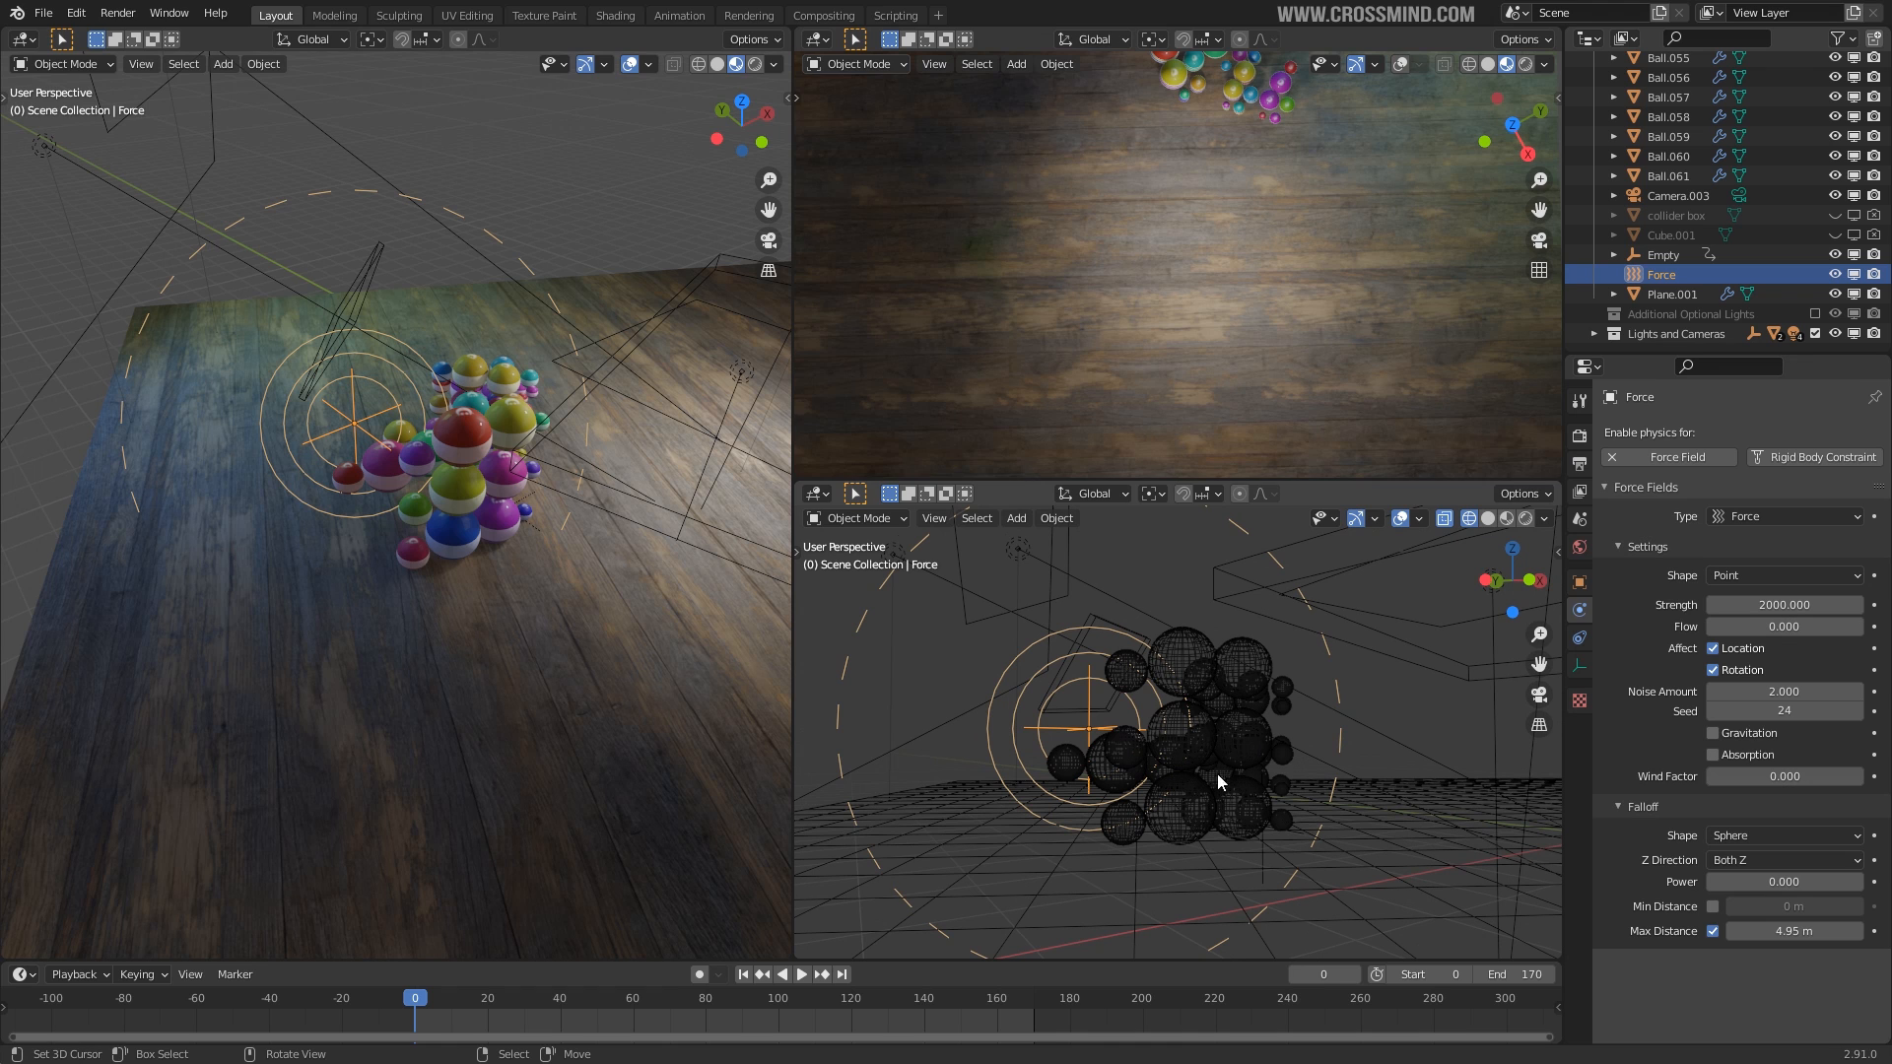
middle_click_drag(1379, 630, 879, 747)
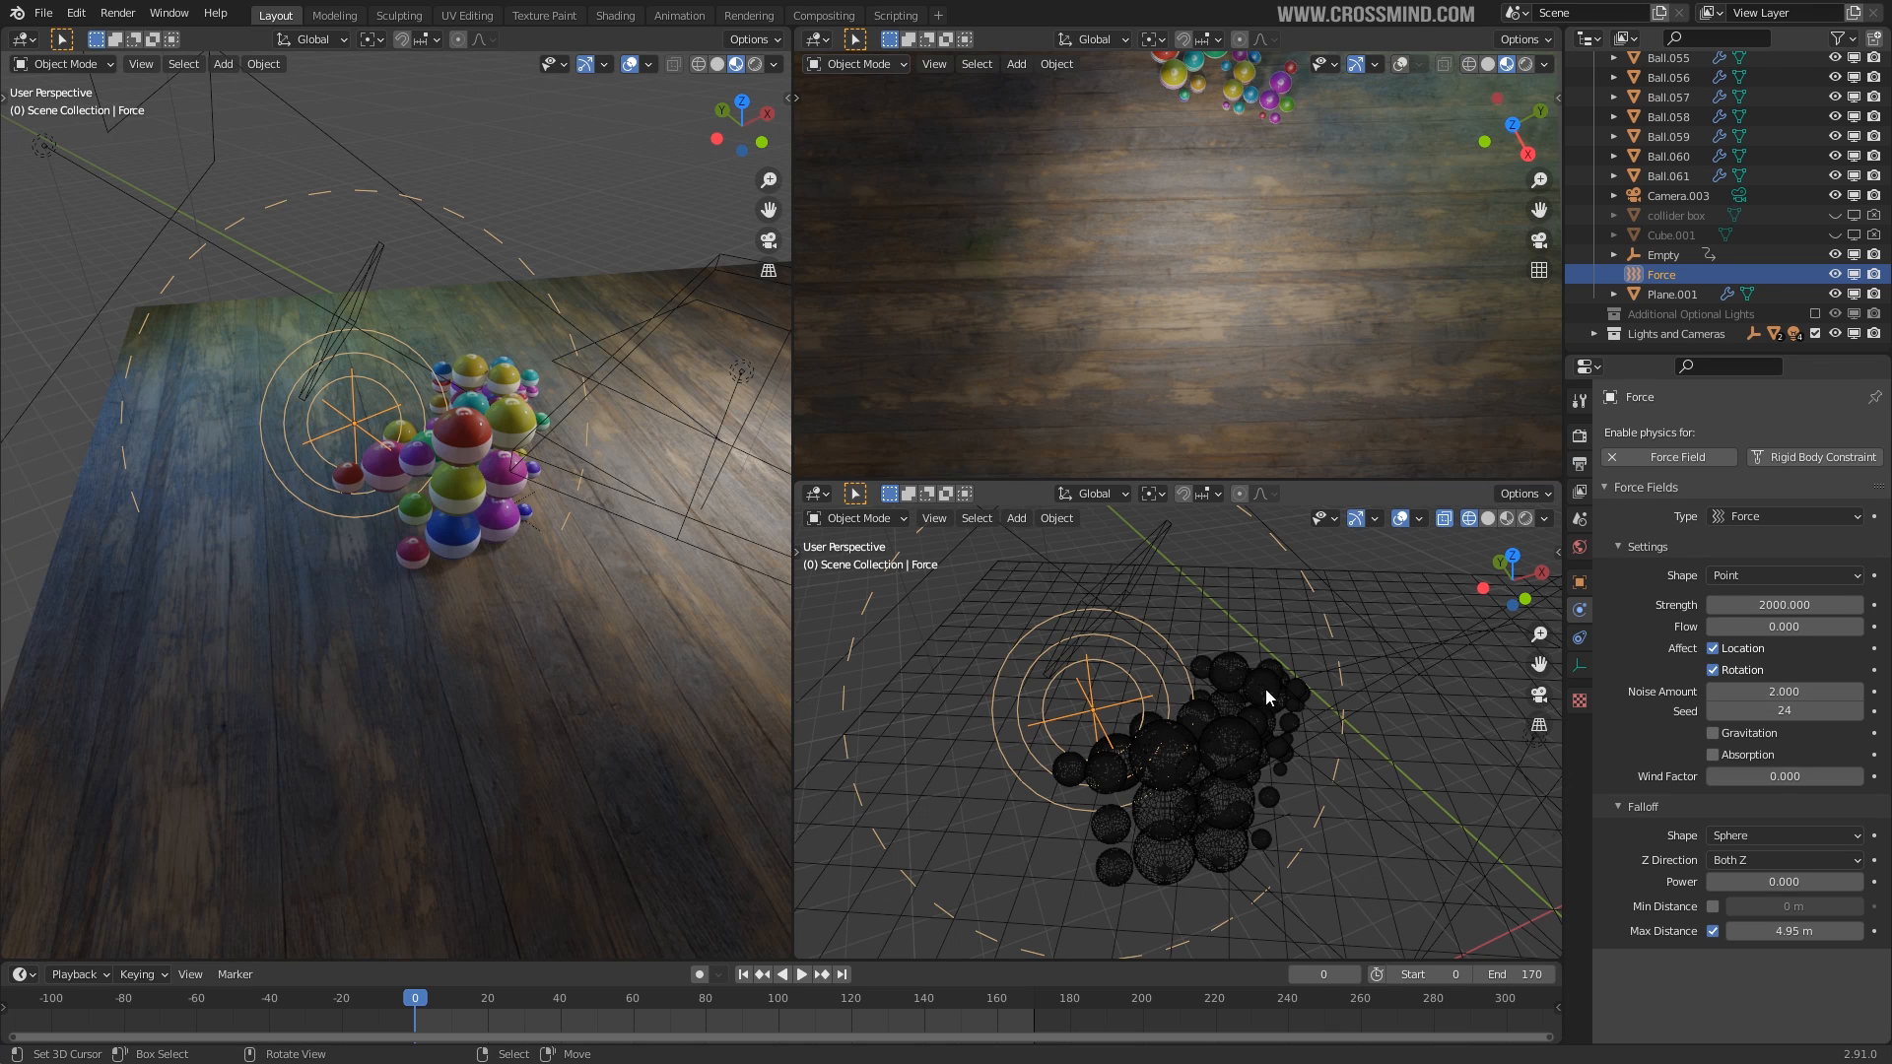
mouse_move(1163, 749)
middle_mouse_down()
mouse_move(1115, 769)
mouse_move(1143, 729)
middle_mouse_up()
Play the simulation with the force field active, watching the scattering balls from several angles, and pause it.
key("space")
middle_click_drag(987, 812, 1119, 767)
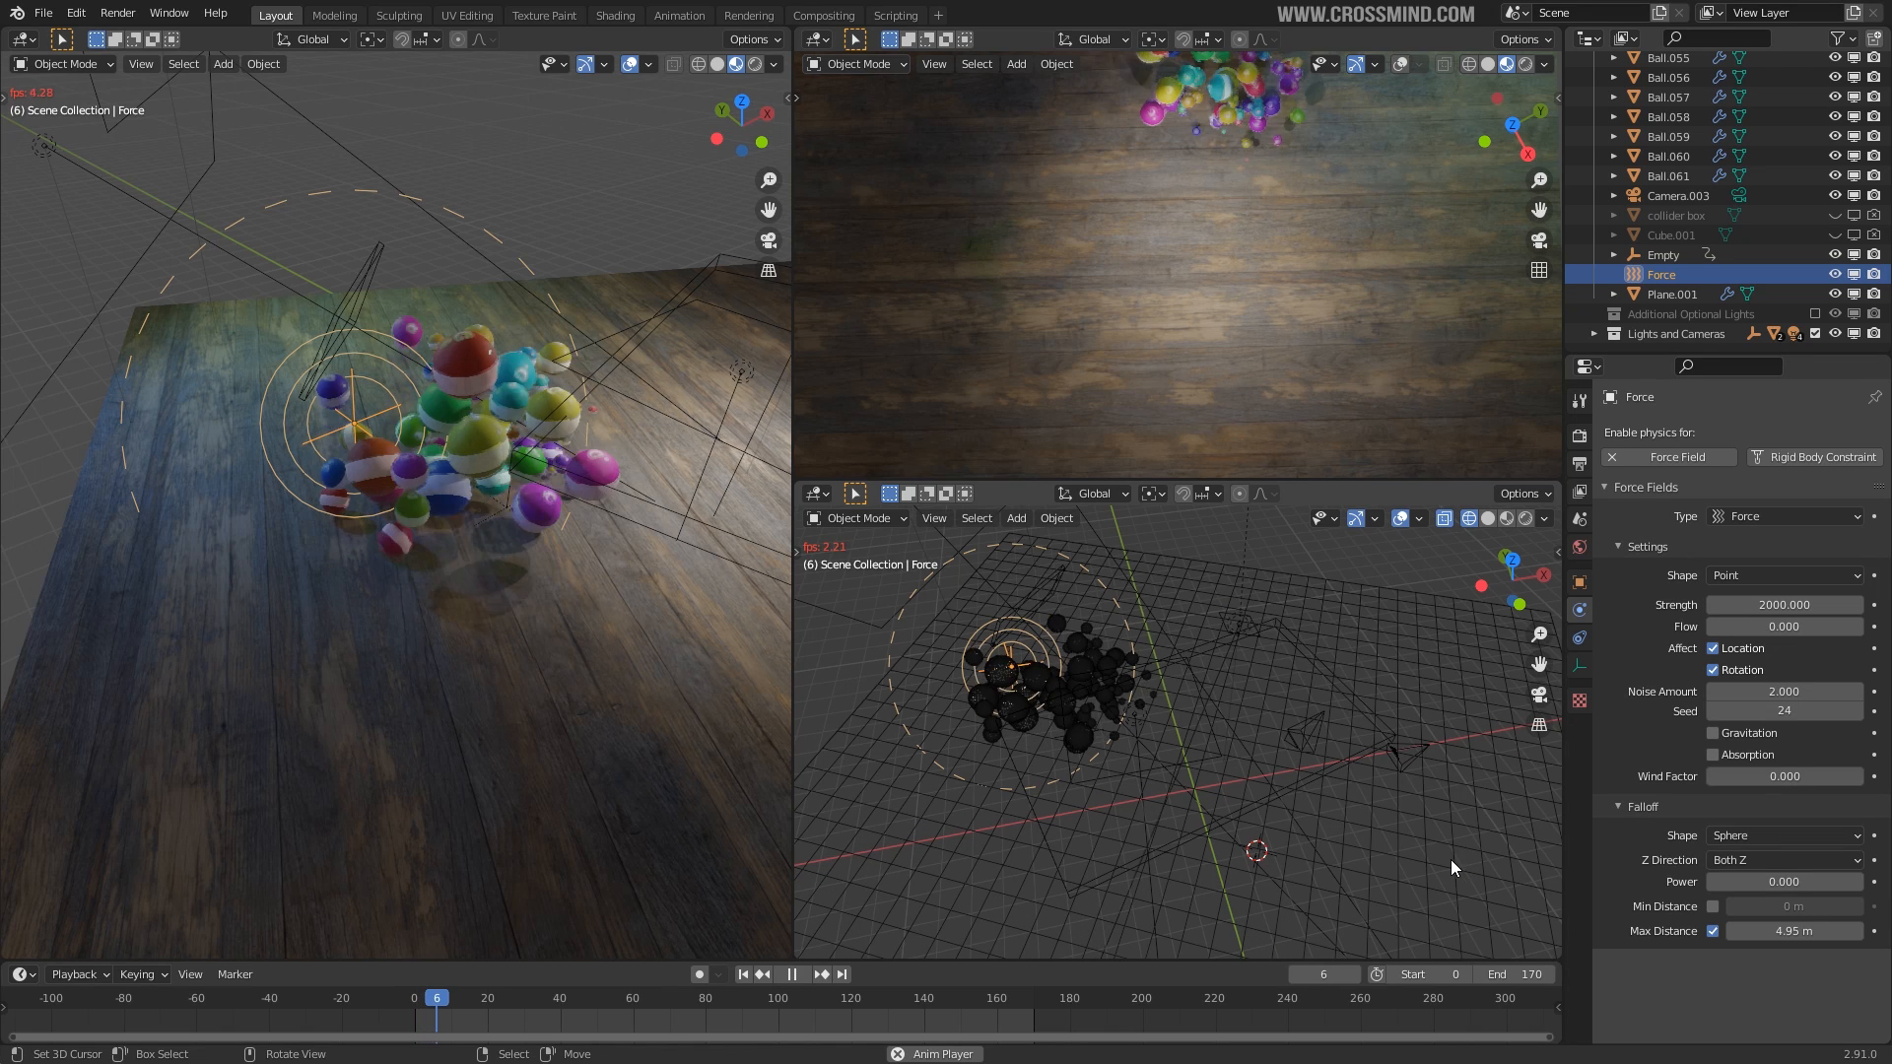
key("space")
middle_click_drag(517, 607, 488, 570)
key("space")
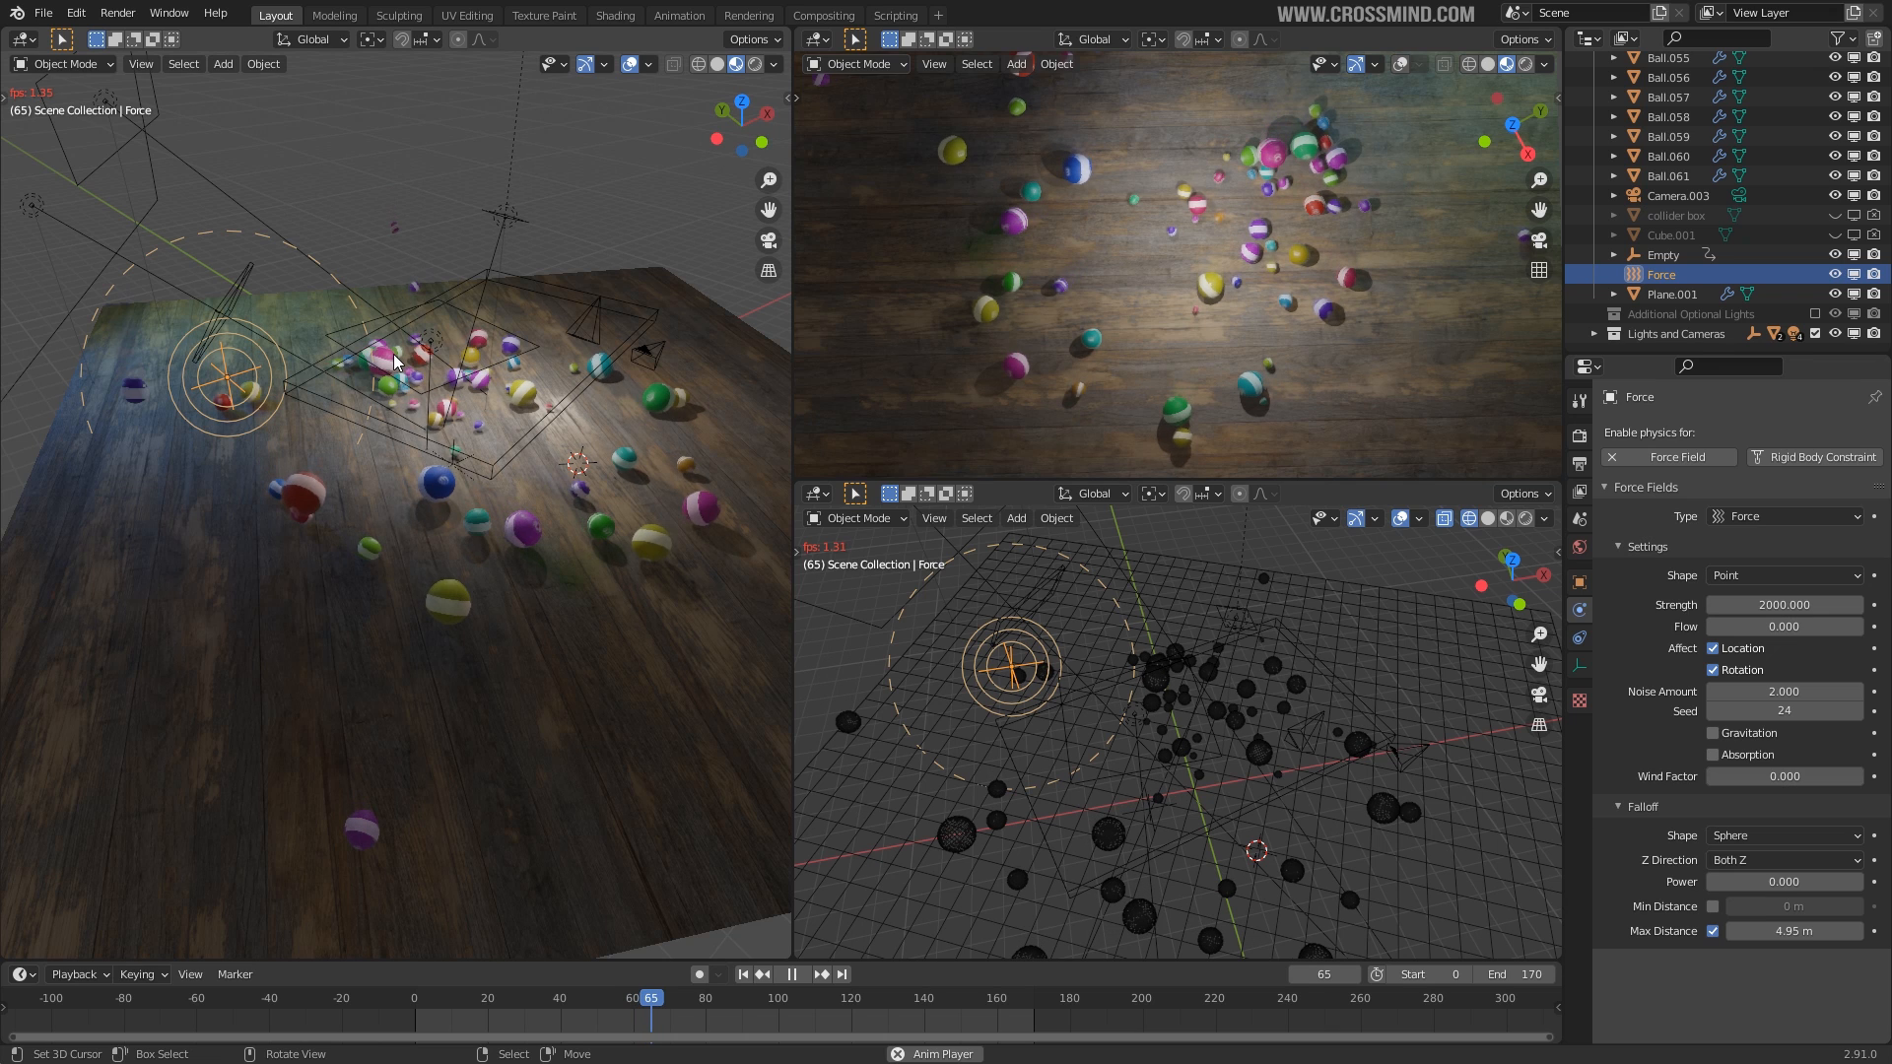
middle_click_drag(470, 506, 640, 985)
key("space")
left_click(743, 976)
key("space")
scroll(457, 459, "up", 6)
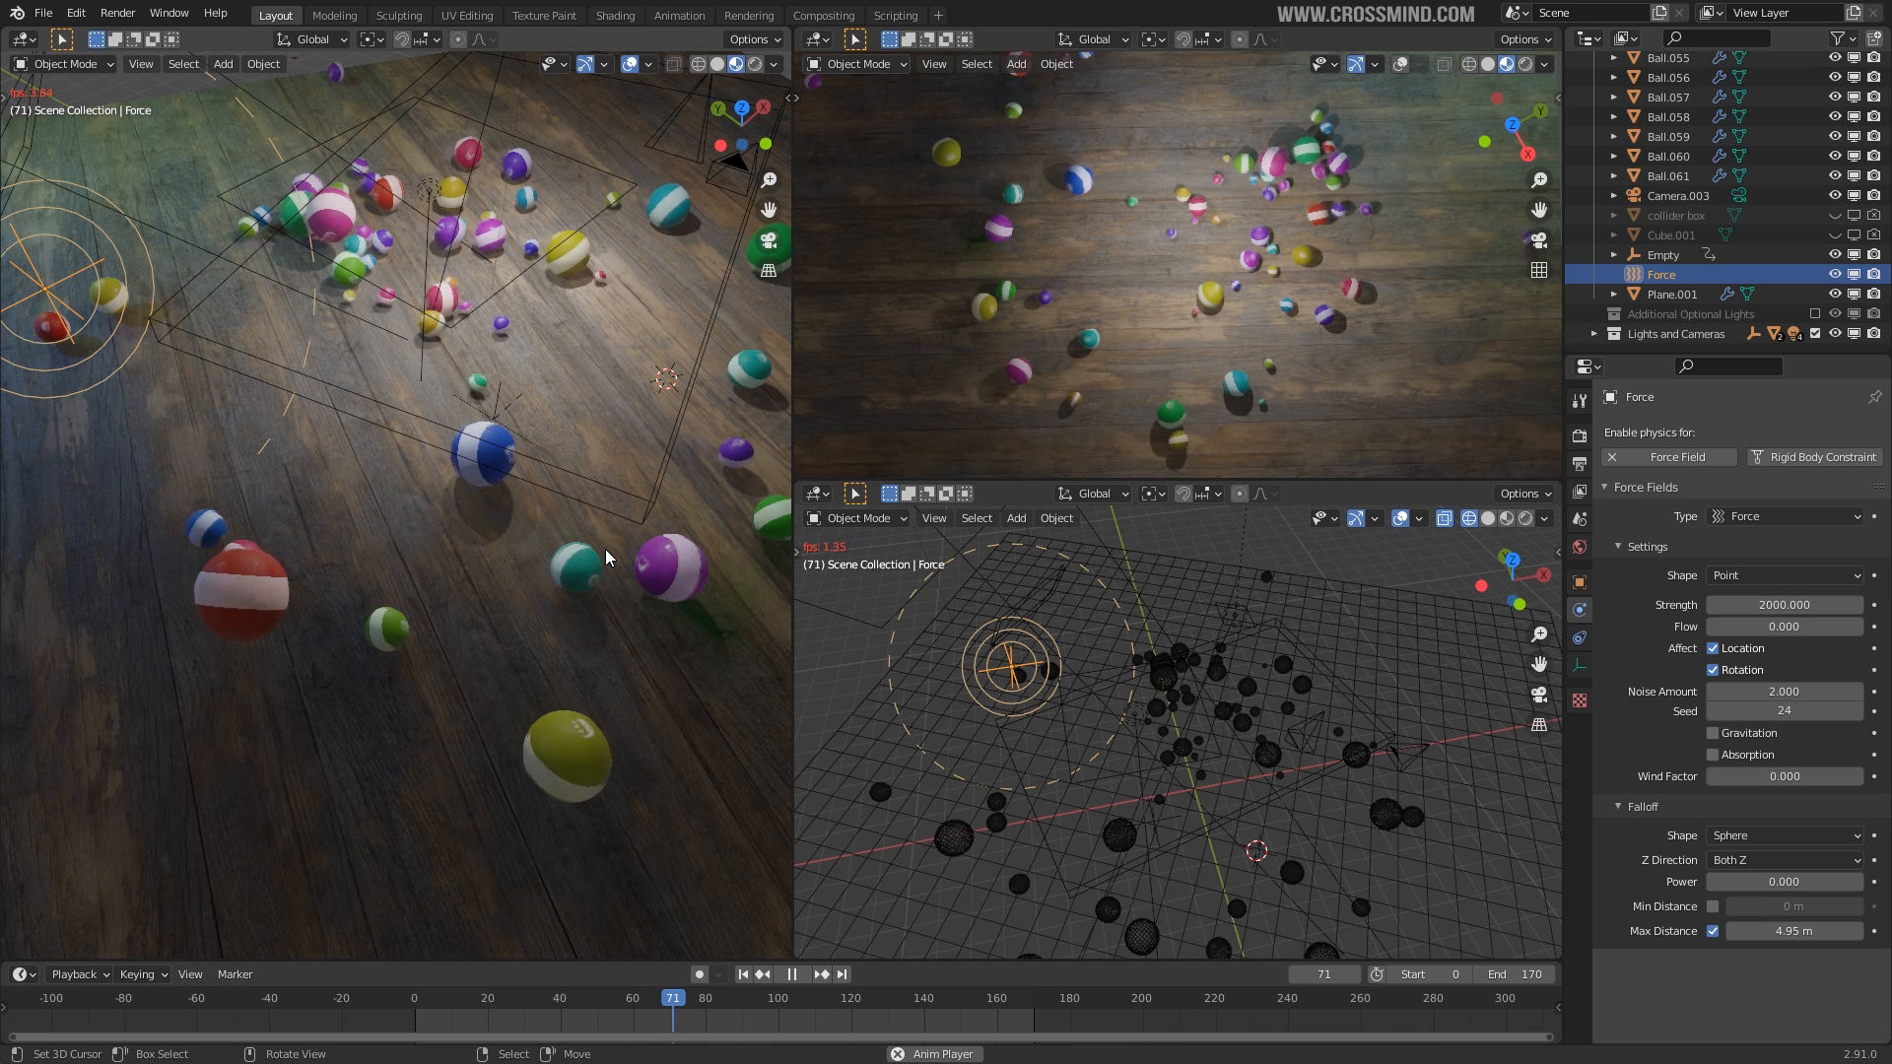
middle_click_drag(605, 548, 558, 517)
key("space")
Review the Rigid Body World settings and the force field's physics settings.
left_click(1581, 520)
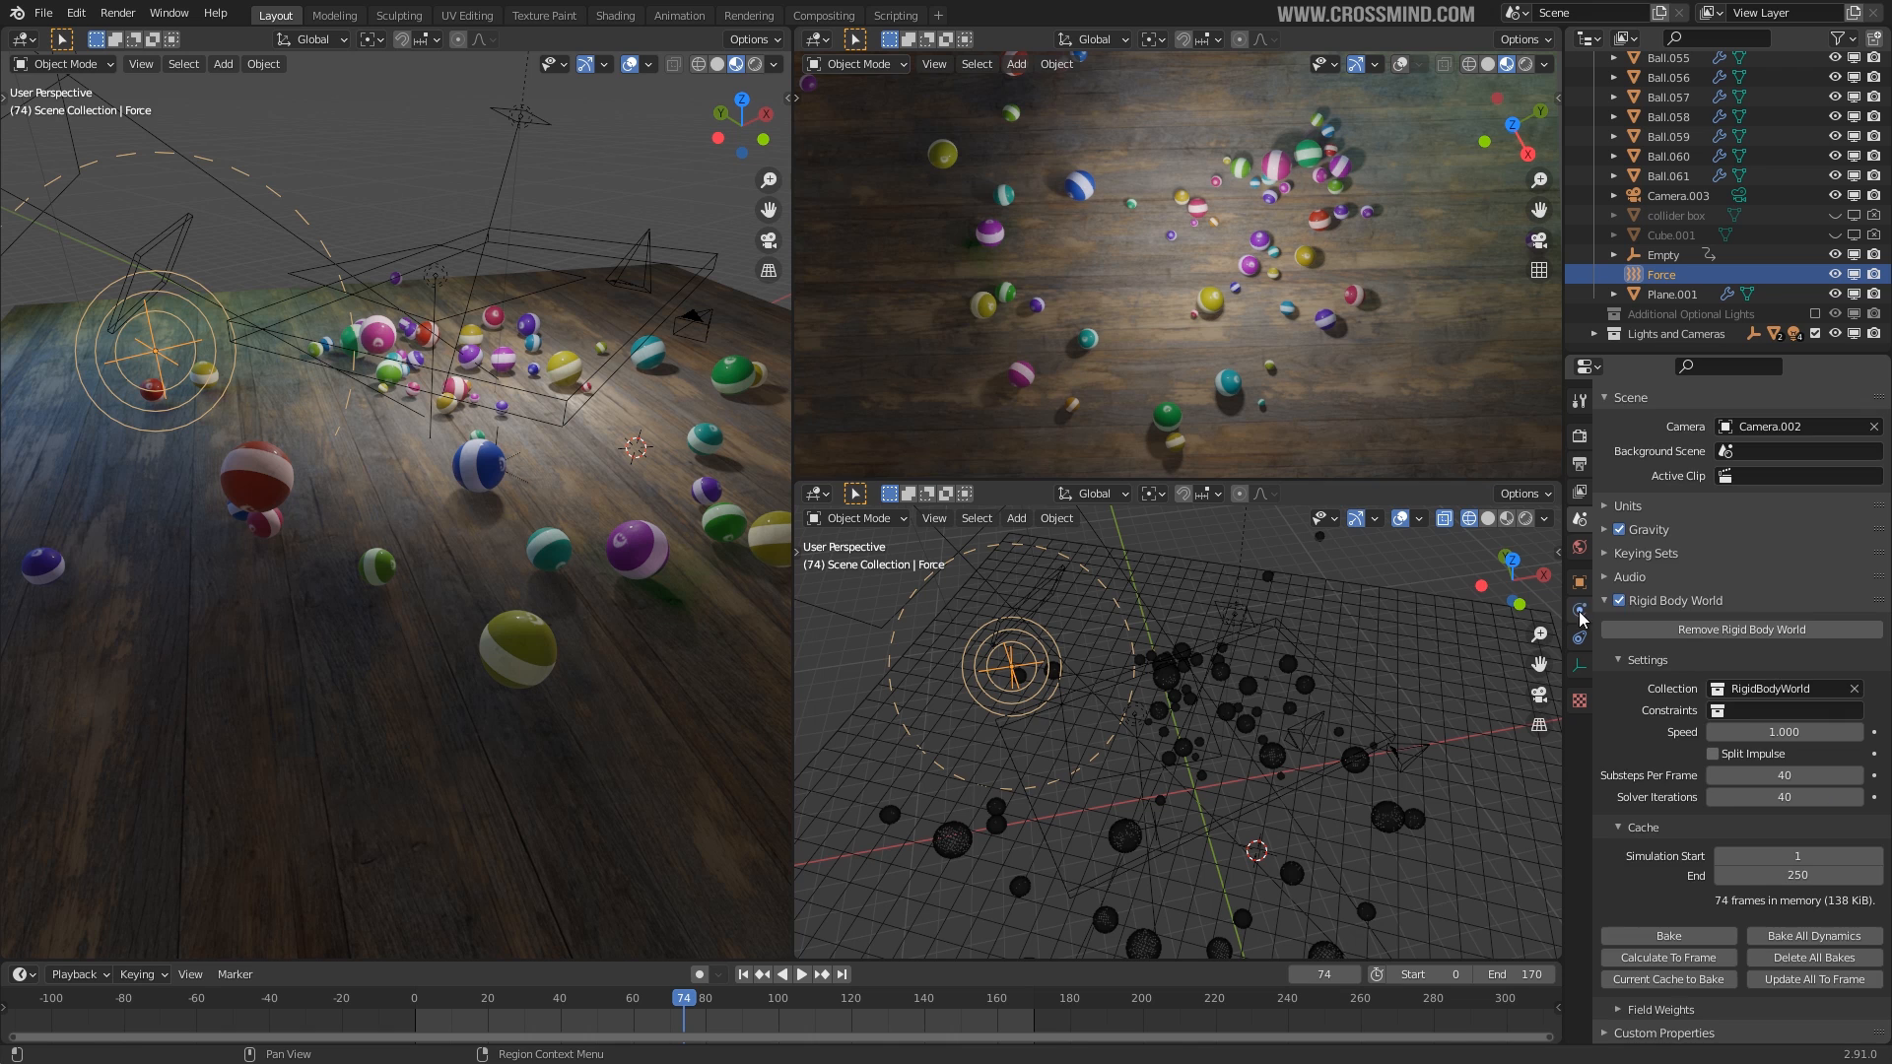
left_click(1579, 611)
middle_click_drag(1226, 655, 1249, 674)
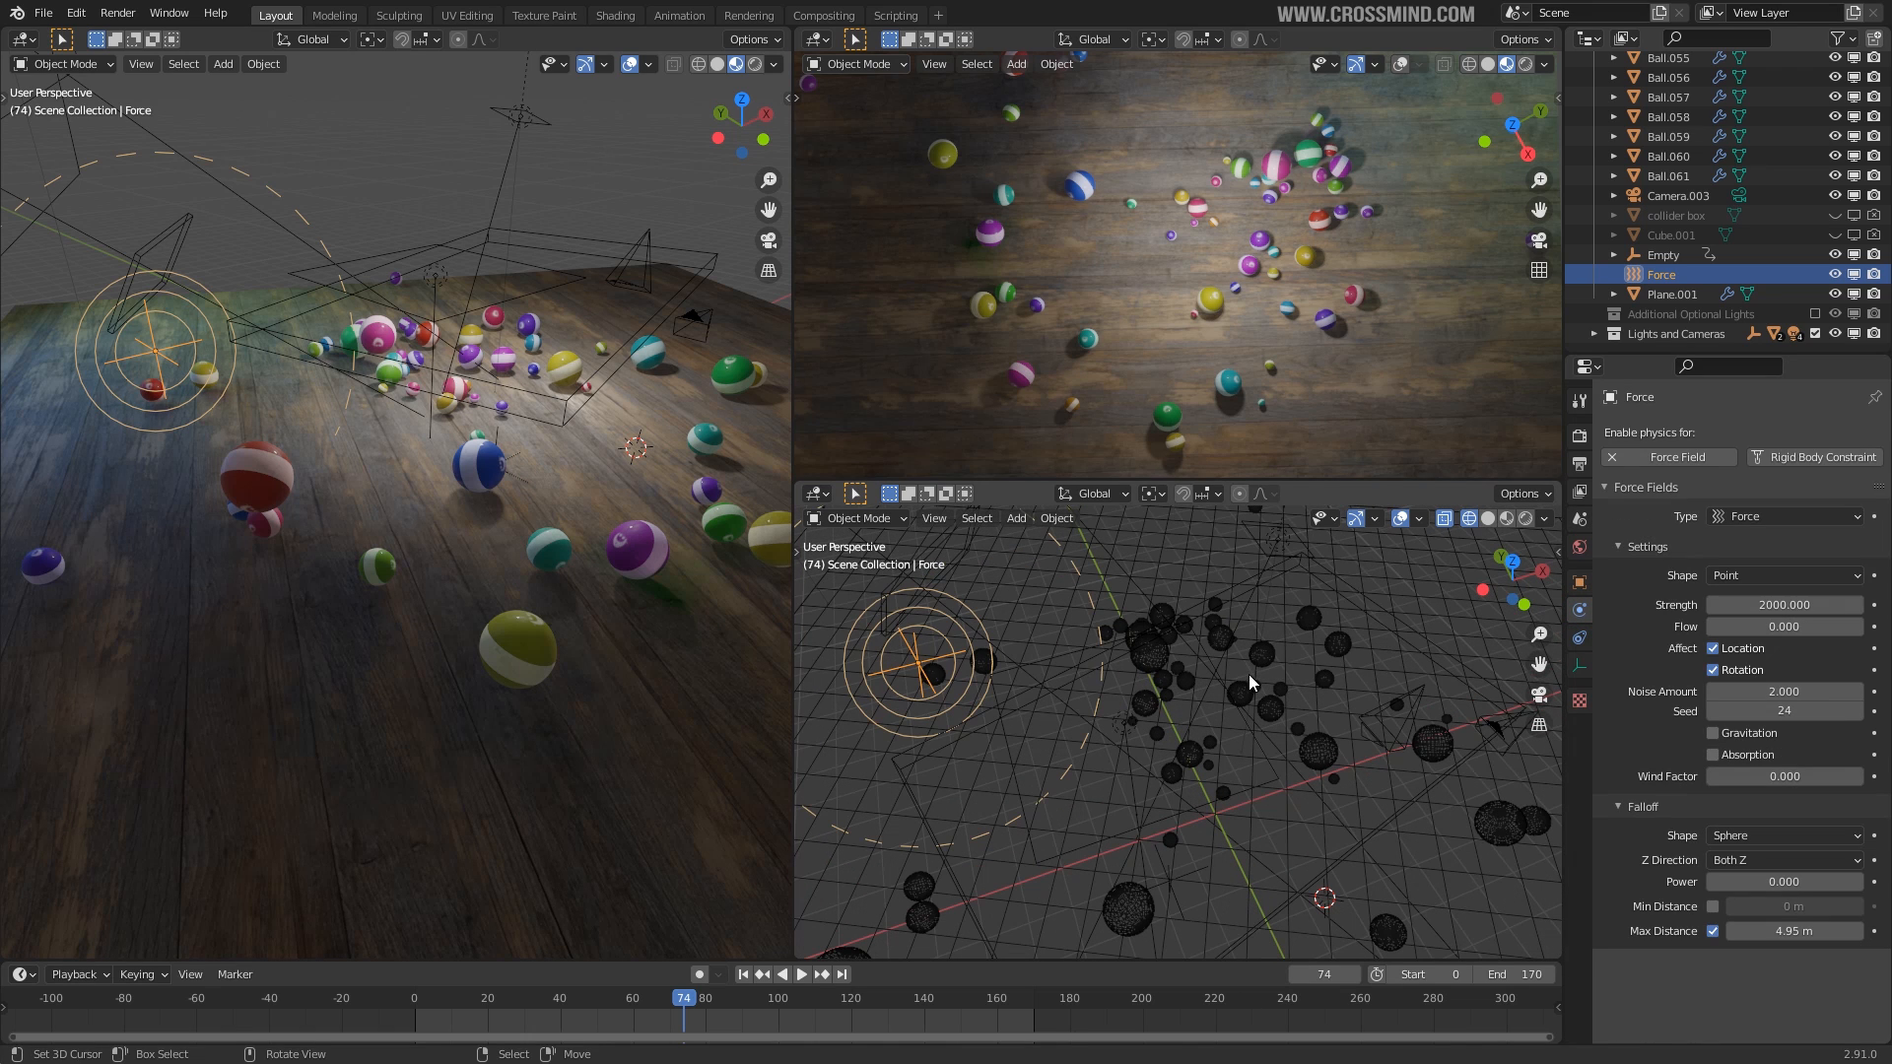
left_click(1579, 519)
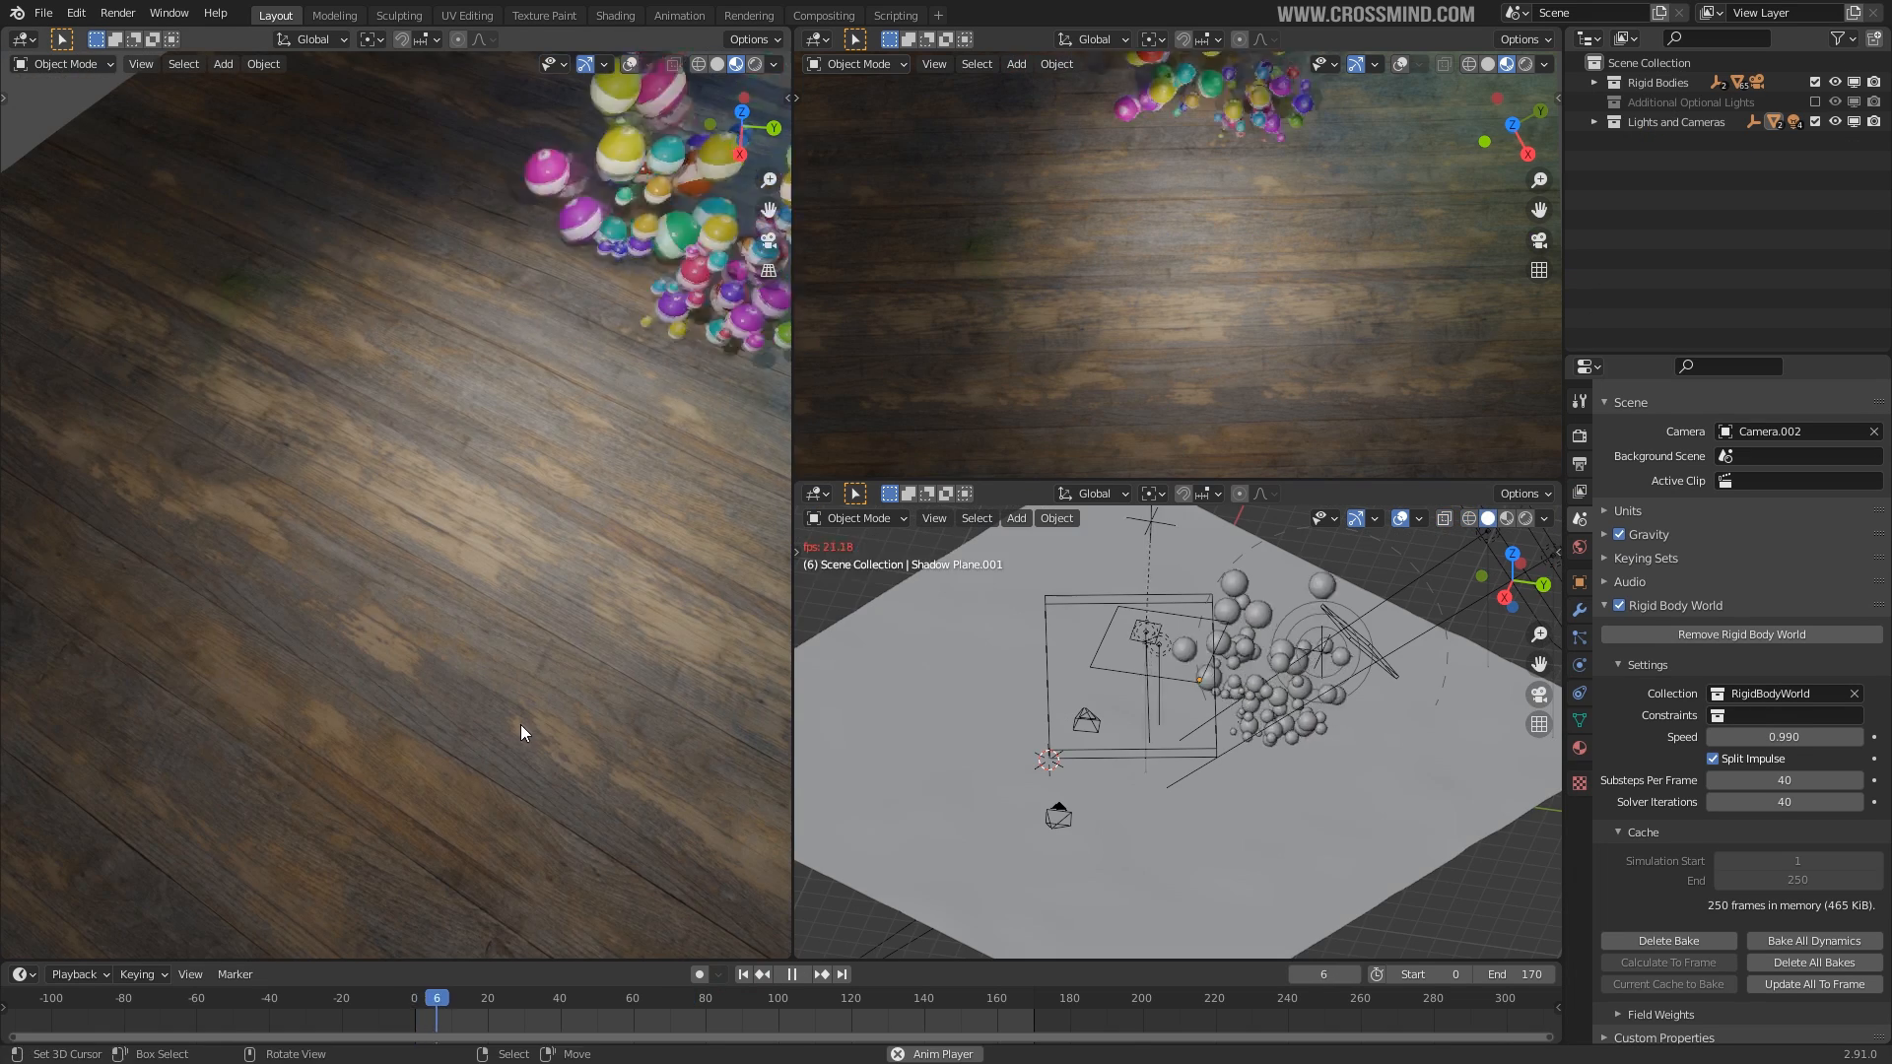
Watch the baked simulation, check the plane's rigid body settings, stop playback and show the Rigid Body World settings.
mouse_move(659, 713)
middle_mouse_down()
mouse_move(516, 721)
mouse_move(637, 717)
mouse_move(635, 691)
middle_mouse_up()
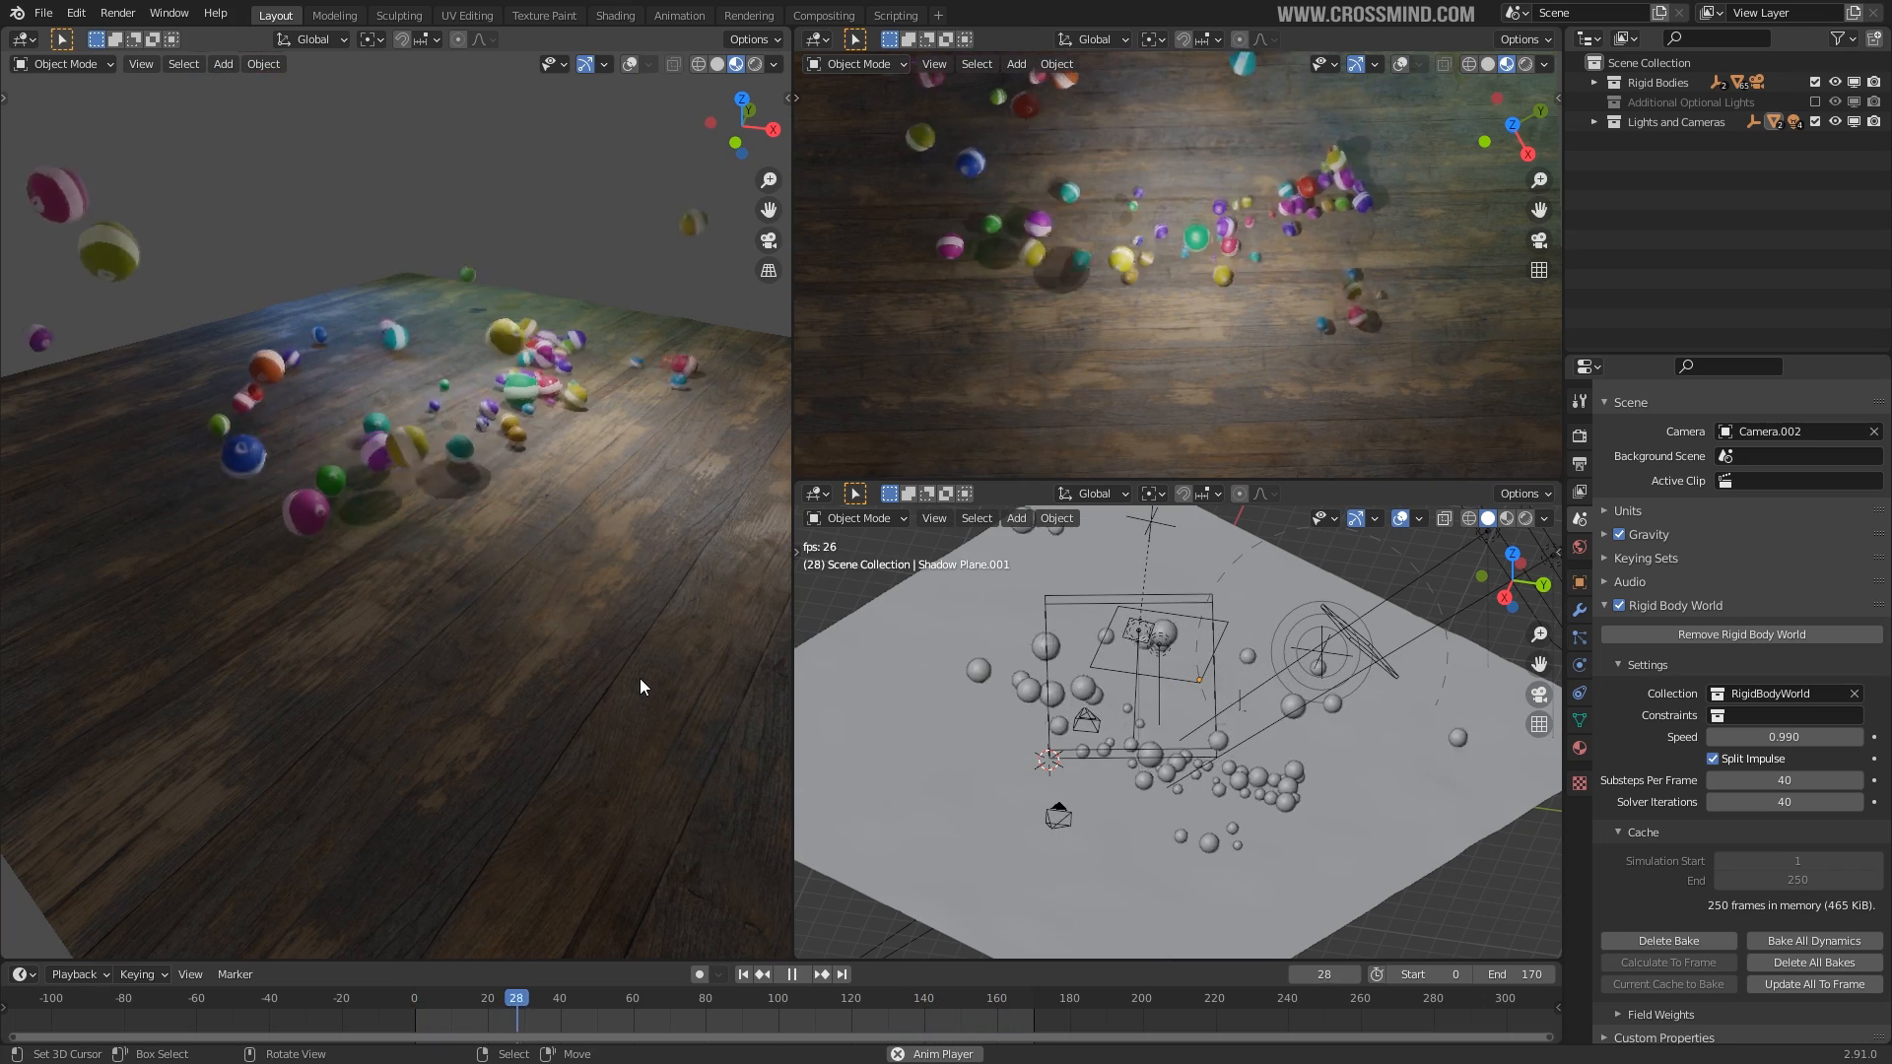
middle_click_drag(585, 675, 583, 679)
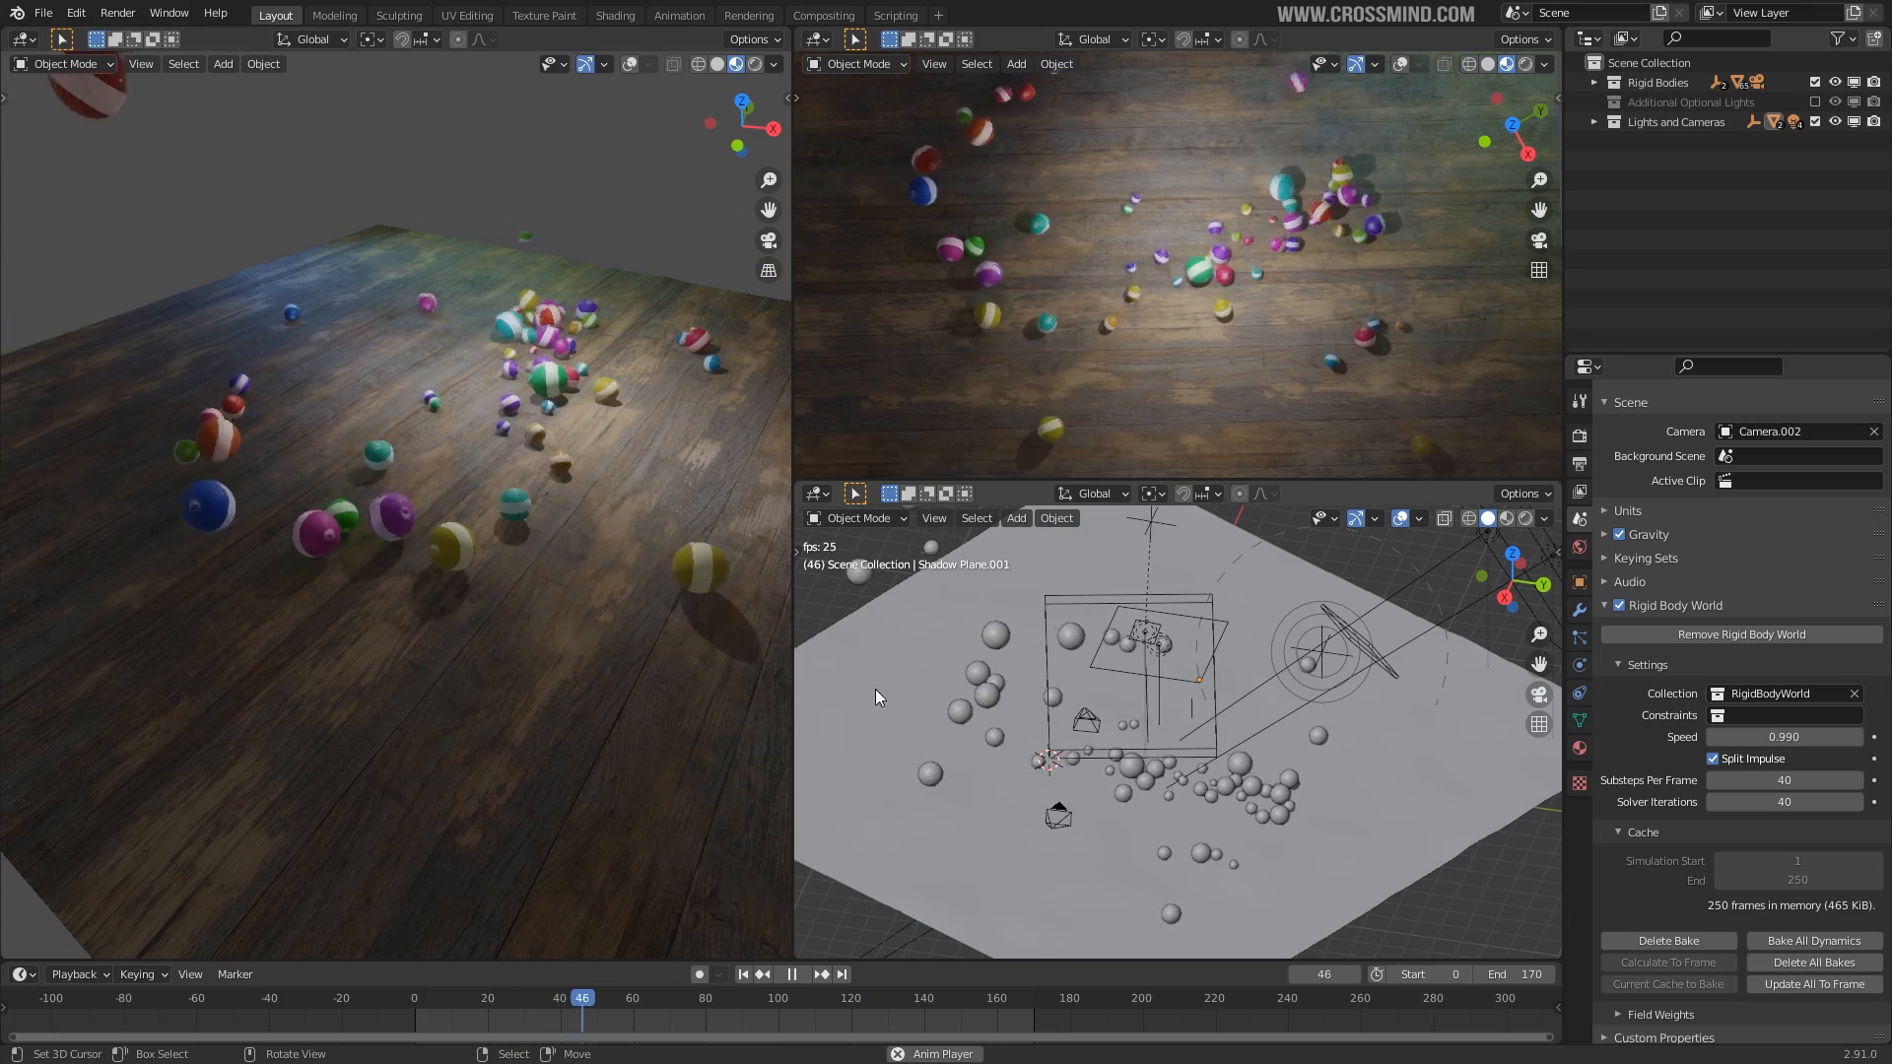
left_click(1397, 755)
middle_click_drag(1397, 755, 1410, 765)
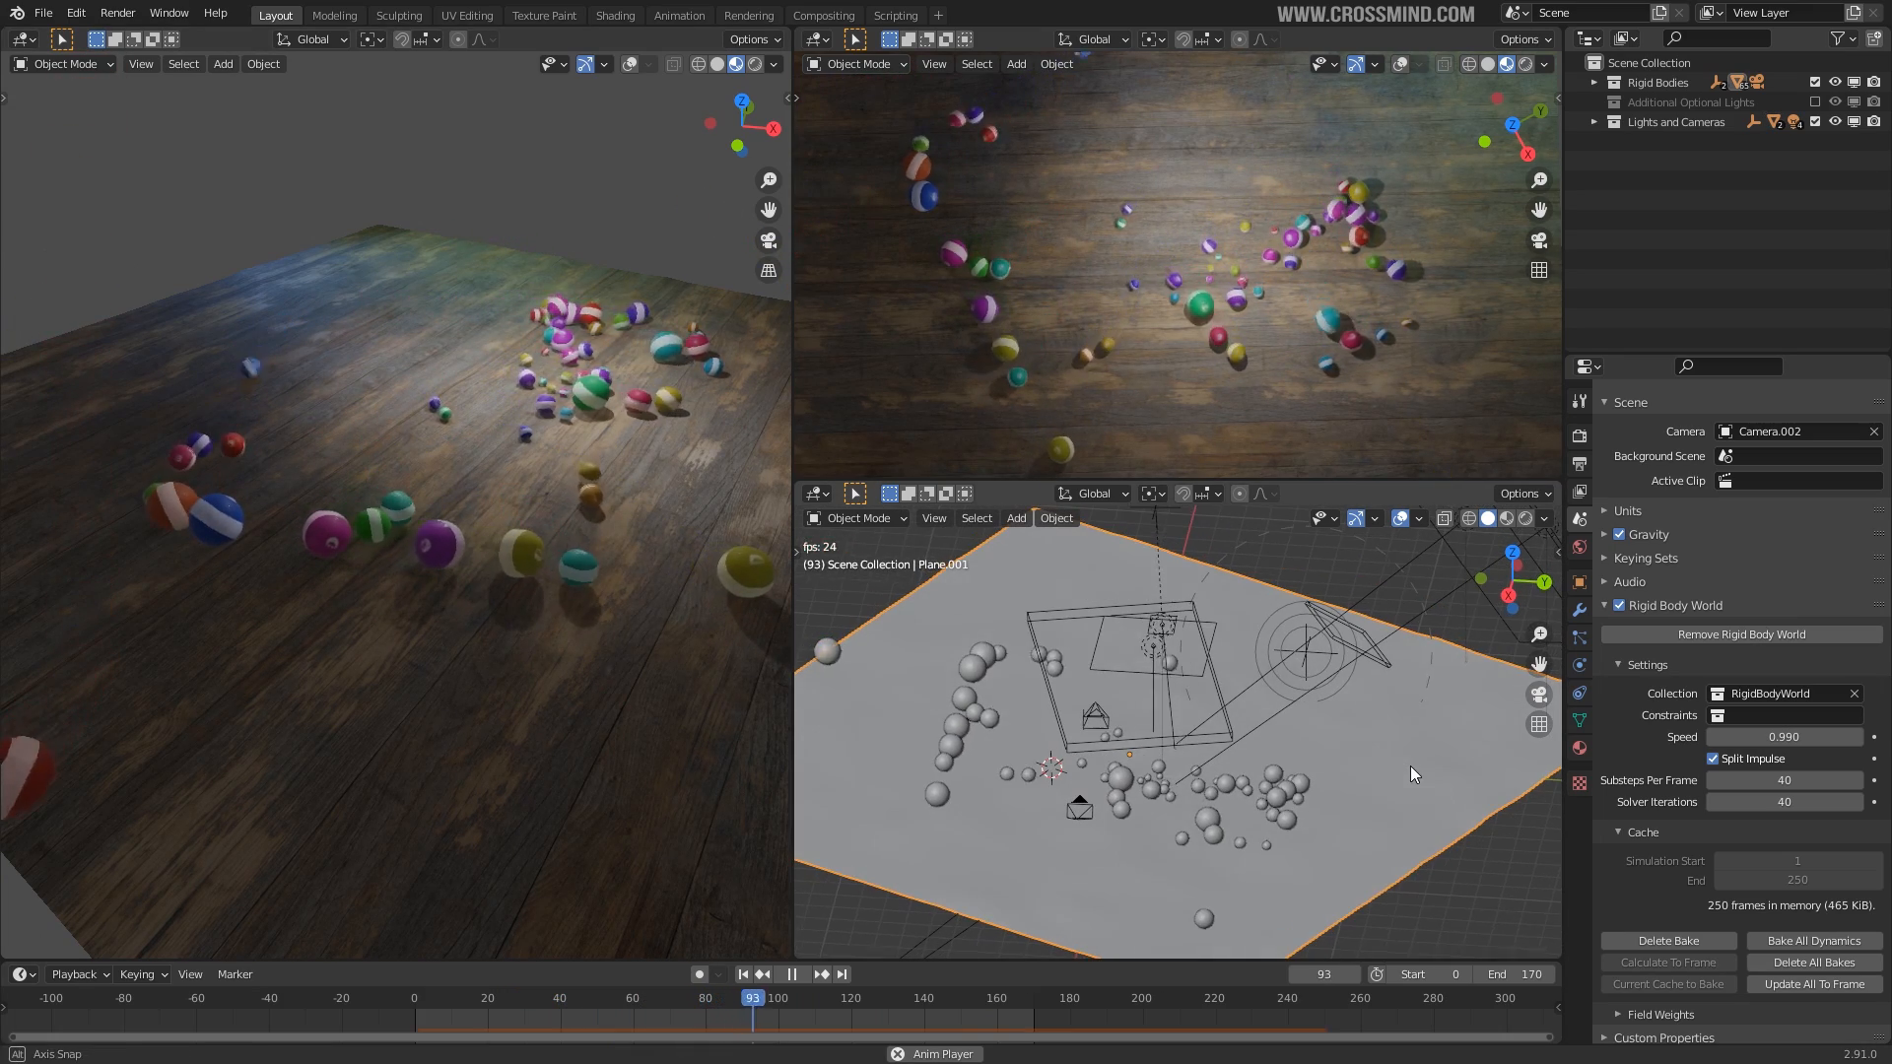
left_click(1579, 665)
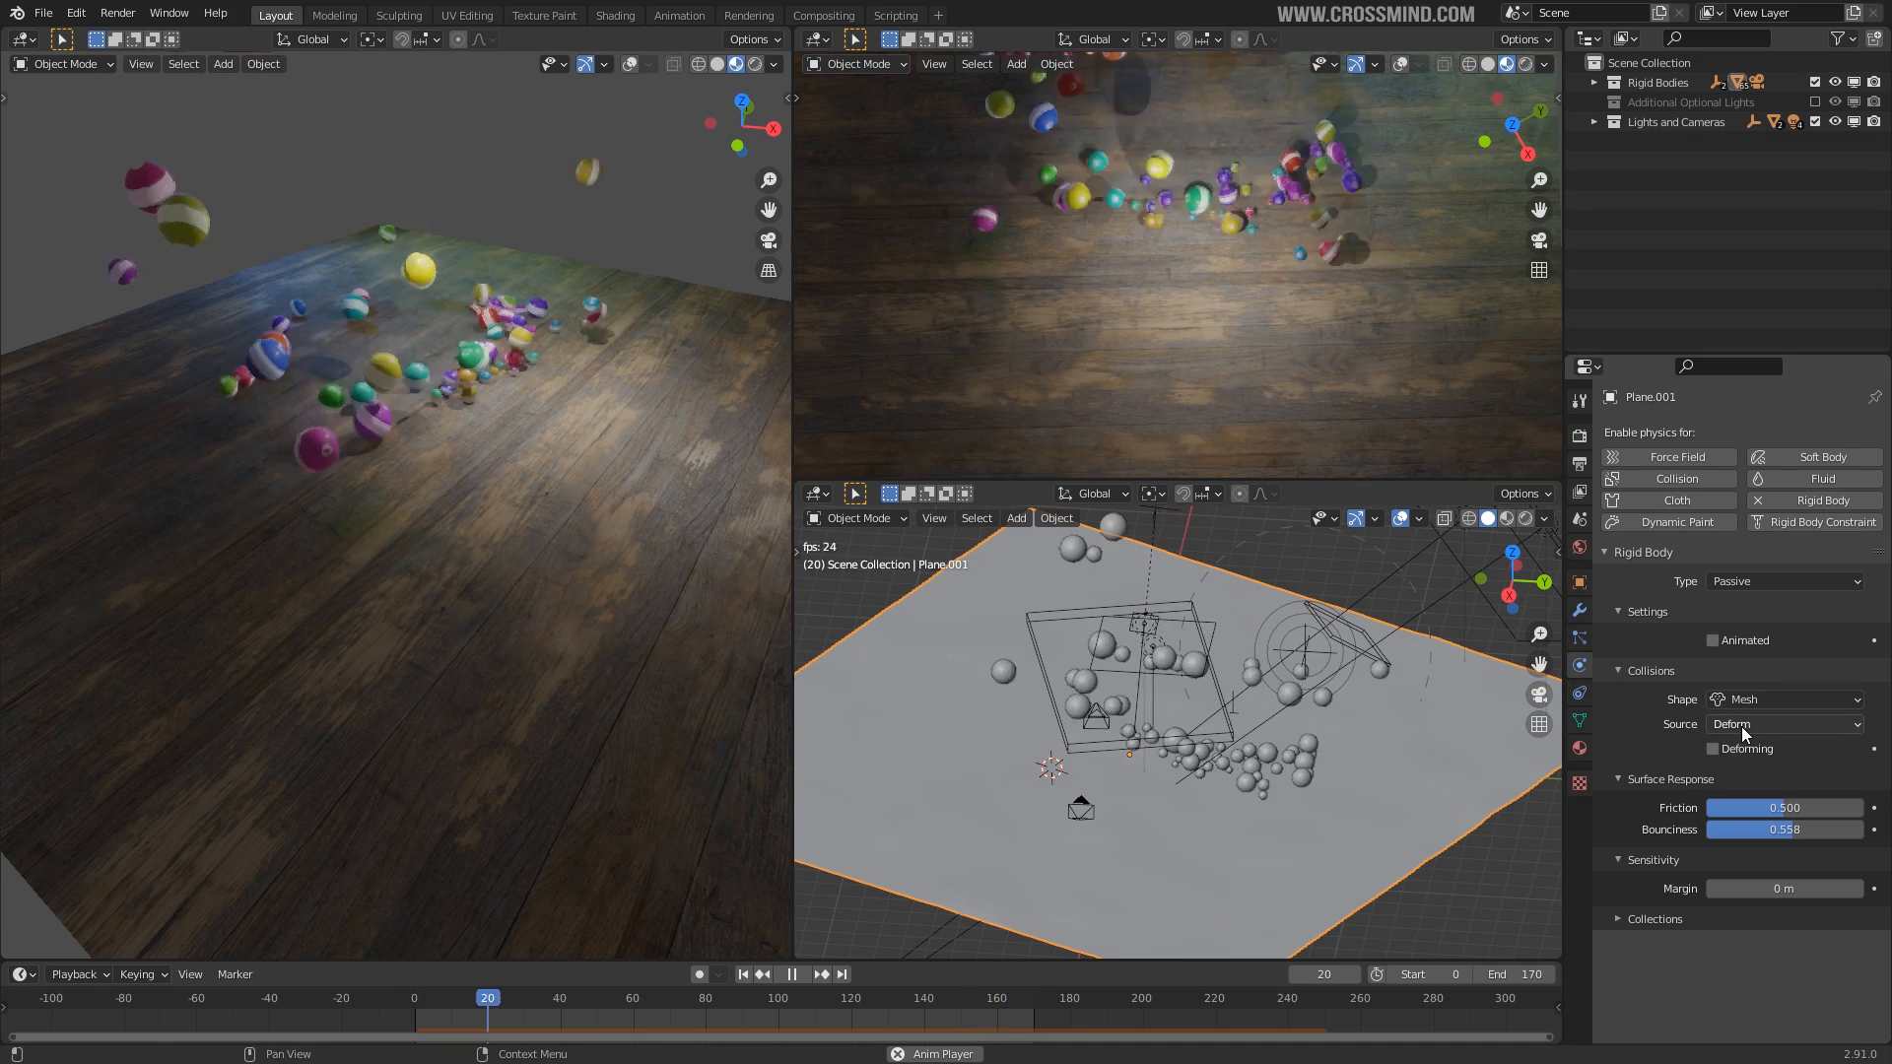
middle_click_drag(1382, 705, 1404, 654)
key("space")
left_click(1579, 519)
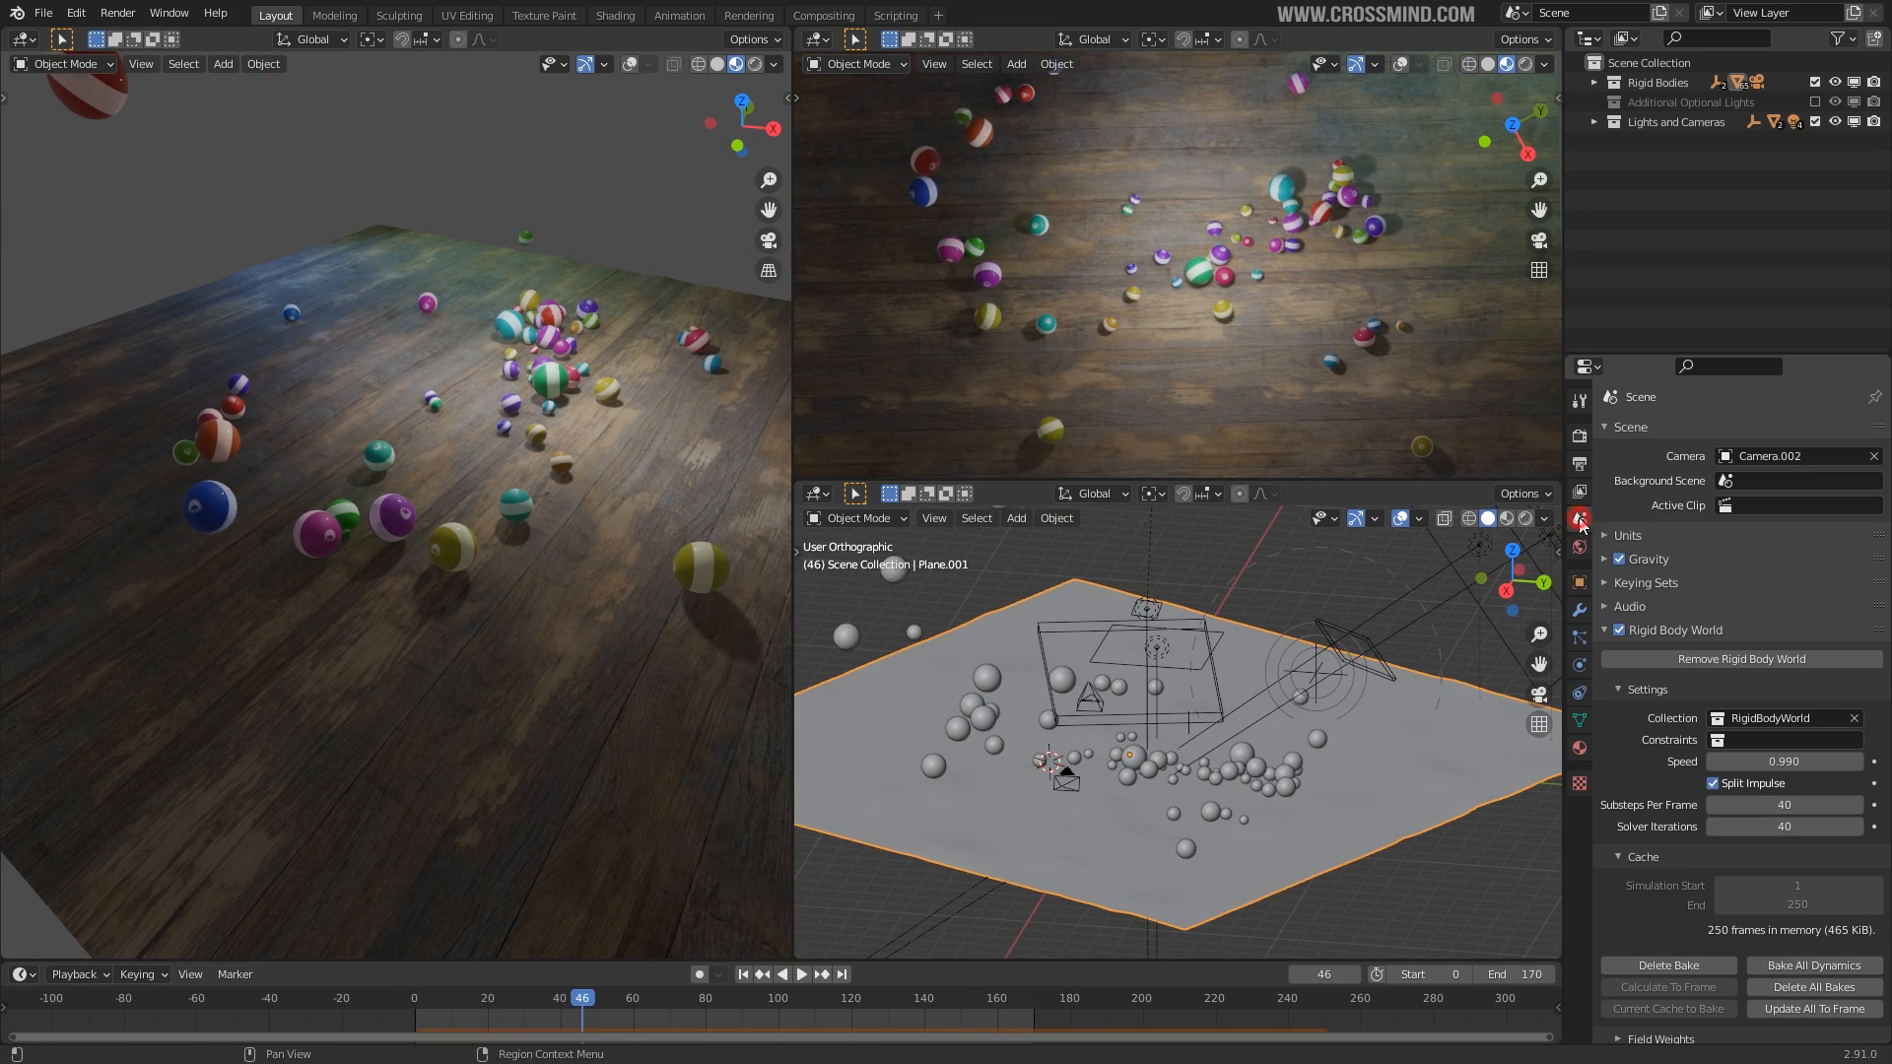
Create a new General file.
left_click(43, 13)
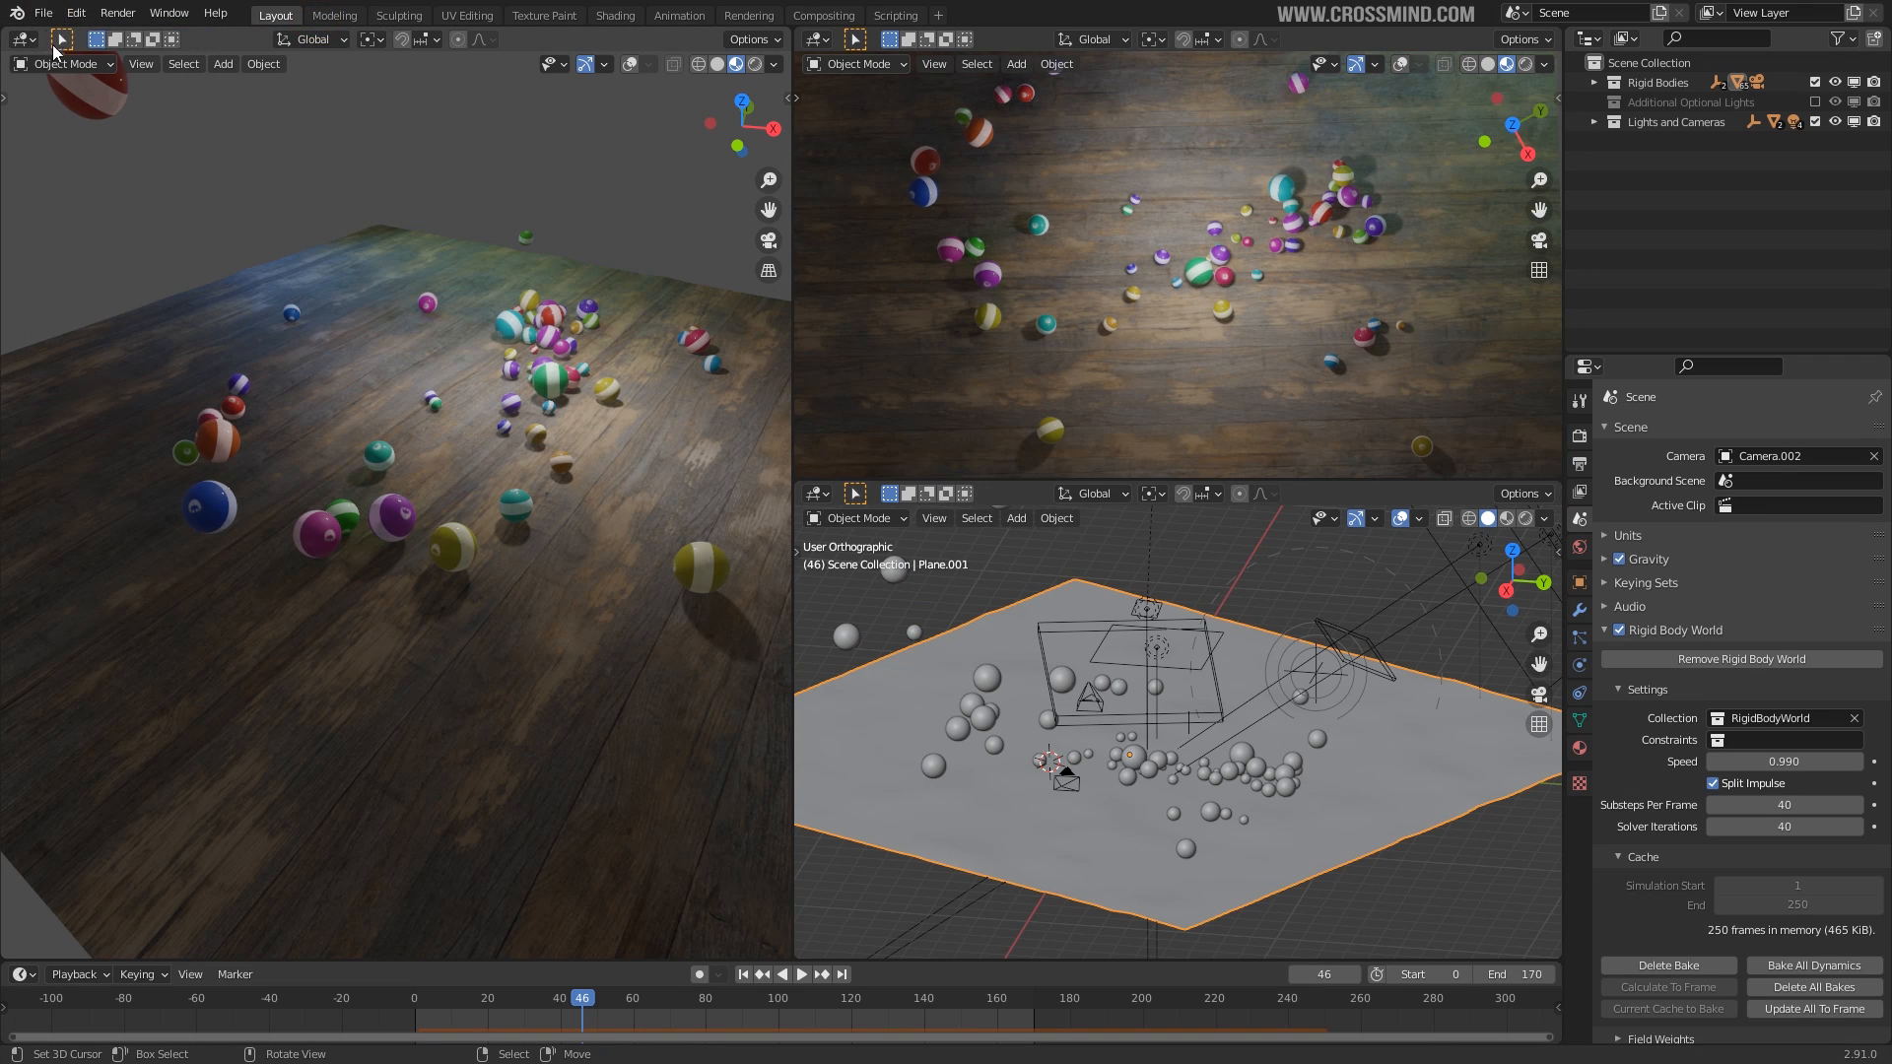
left_click(51, 15)
mouse_move(69, 35)
left_click(250, 35)
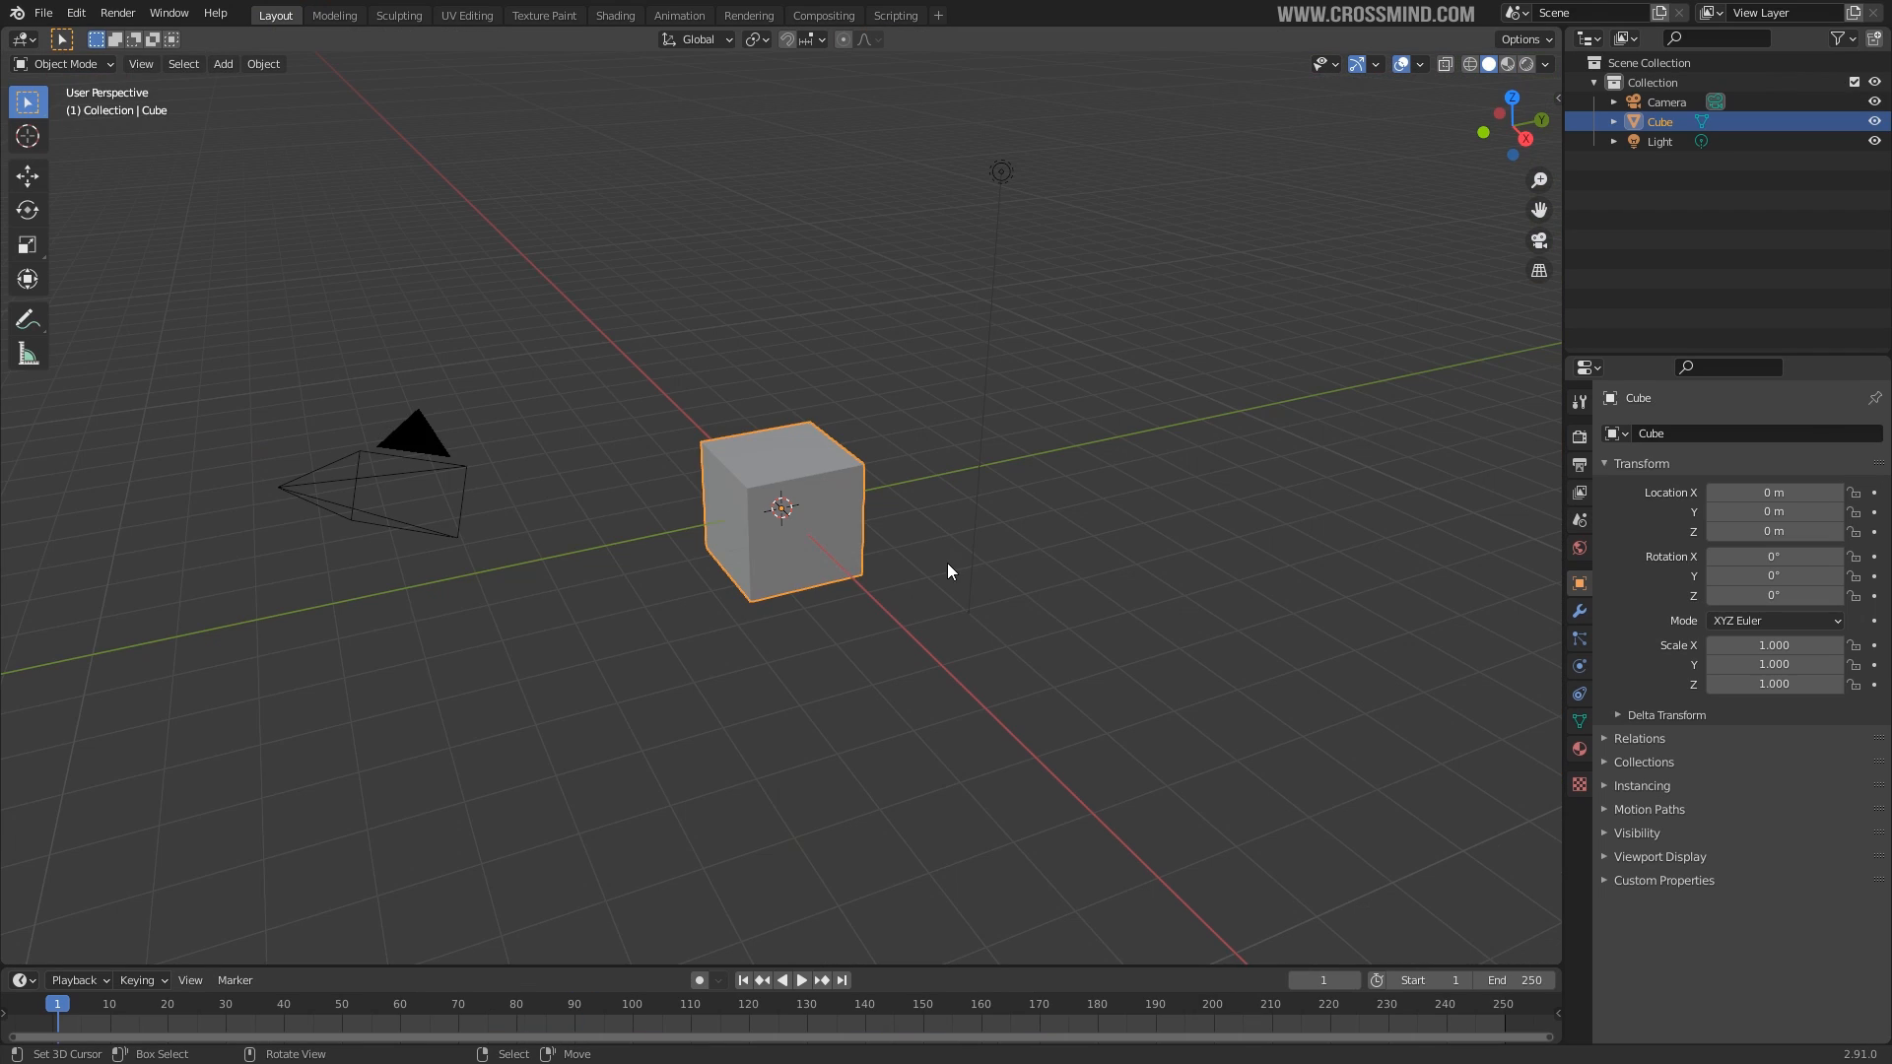
Add a plane and scale it up to about 12.88 on all axes.
key("shift+a")
mouse_move(937, 564)
left_click(1006, 563)
key("s")
left_click(825, 422)
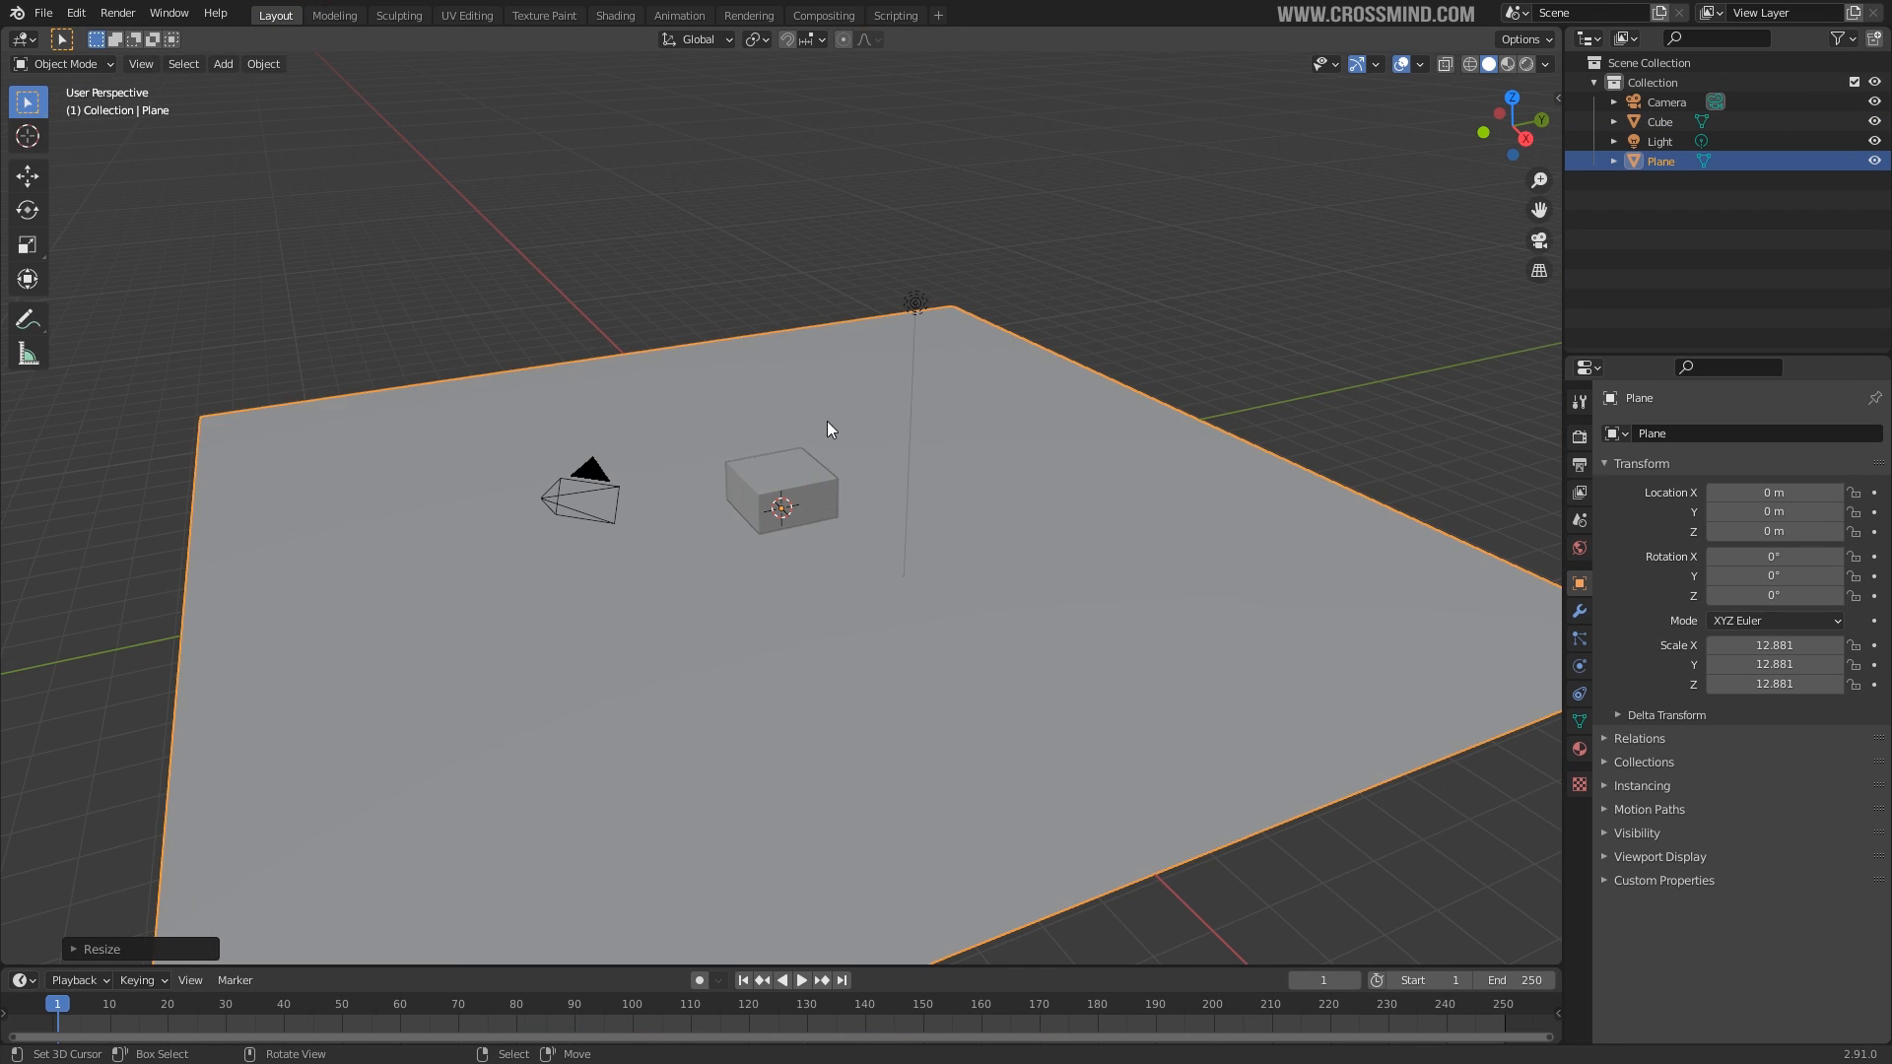
Subdivide the plane into a grid in Edit Mode.
key("Tab")
right_click(830, 422)
left_click(830, 421)
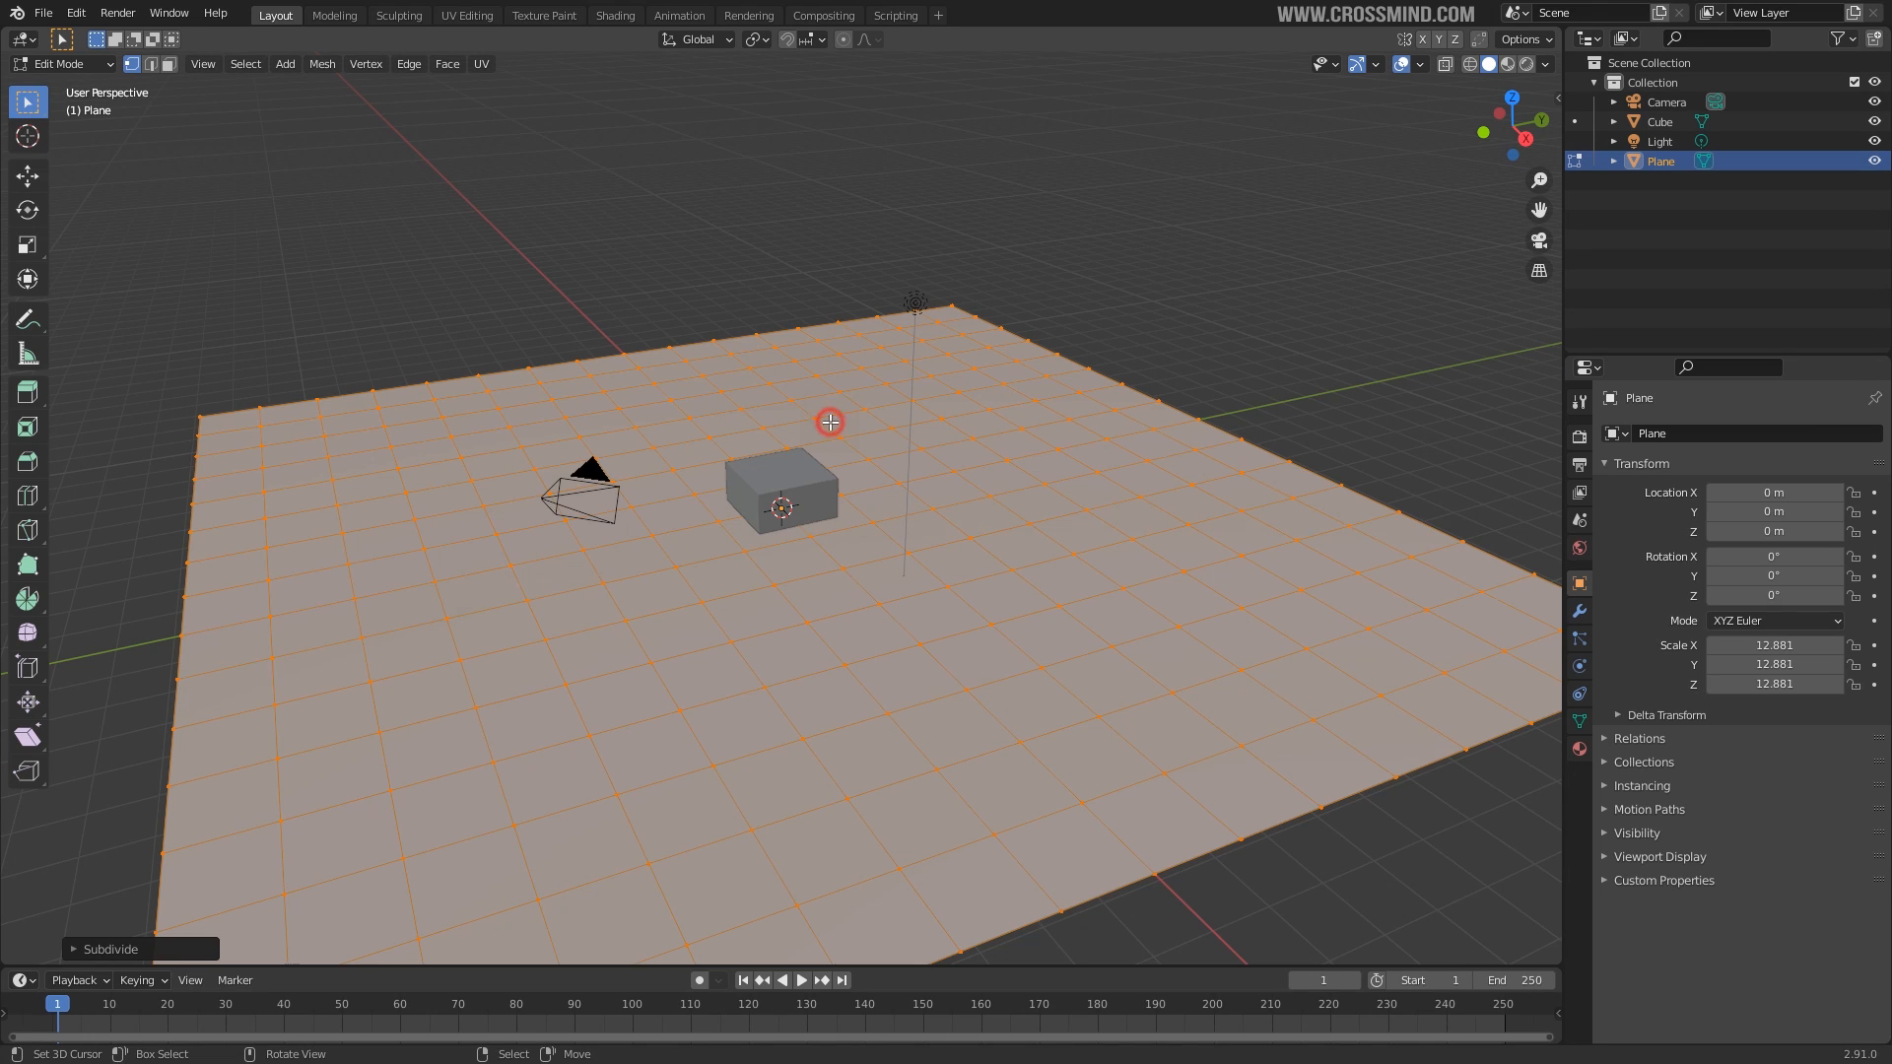
Return to Object Mode and add a Displace modifier to the plane.
scroll(849, 463, "down", 2)
middle_click_drag(849, 463, 873, 511)
key("Tab")
left_click(1579, 612)
left_click(1693, 436)
left_click(1628, 556)
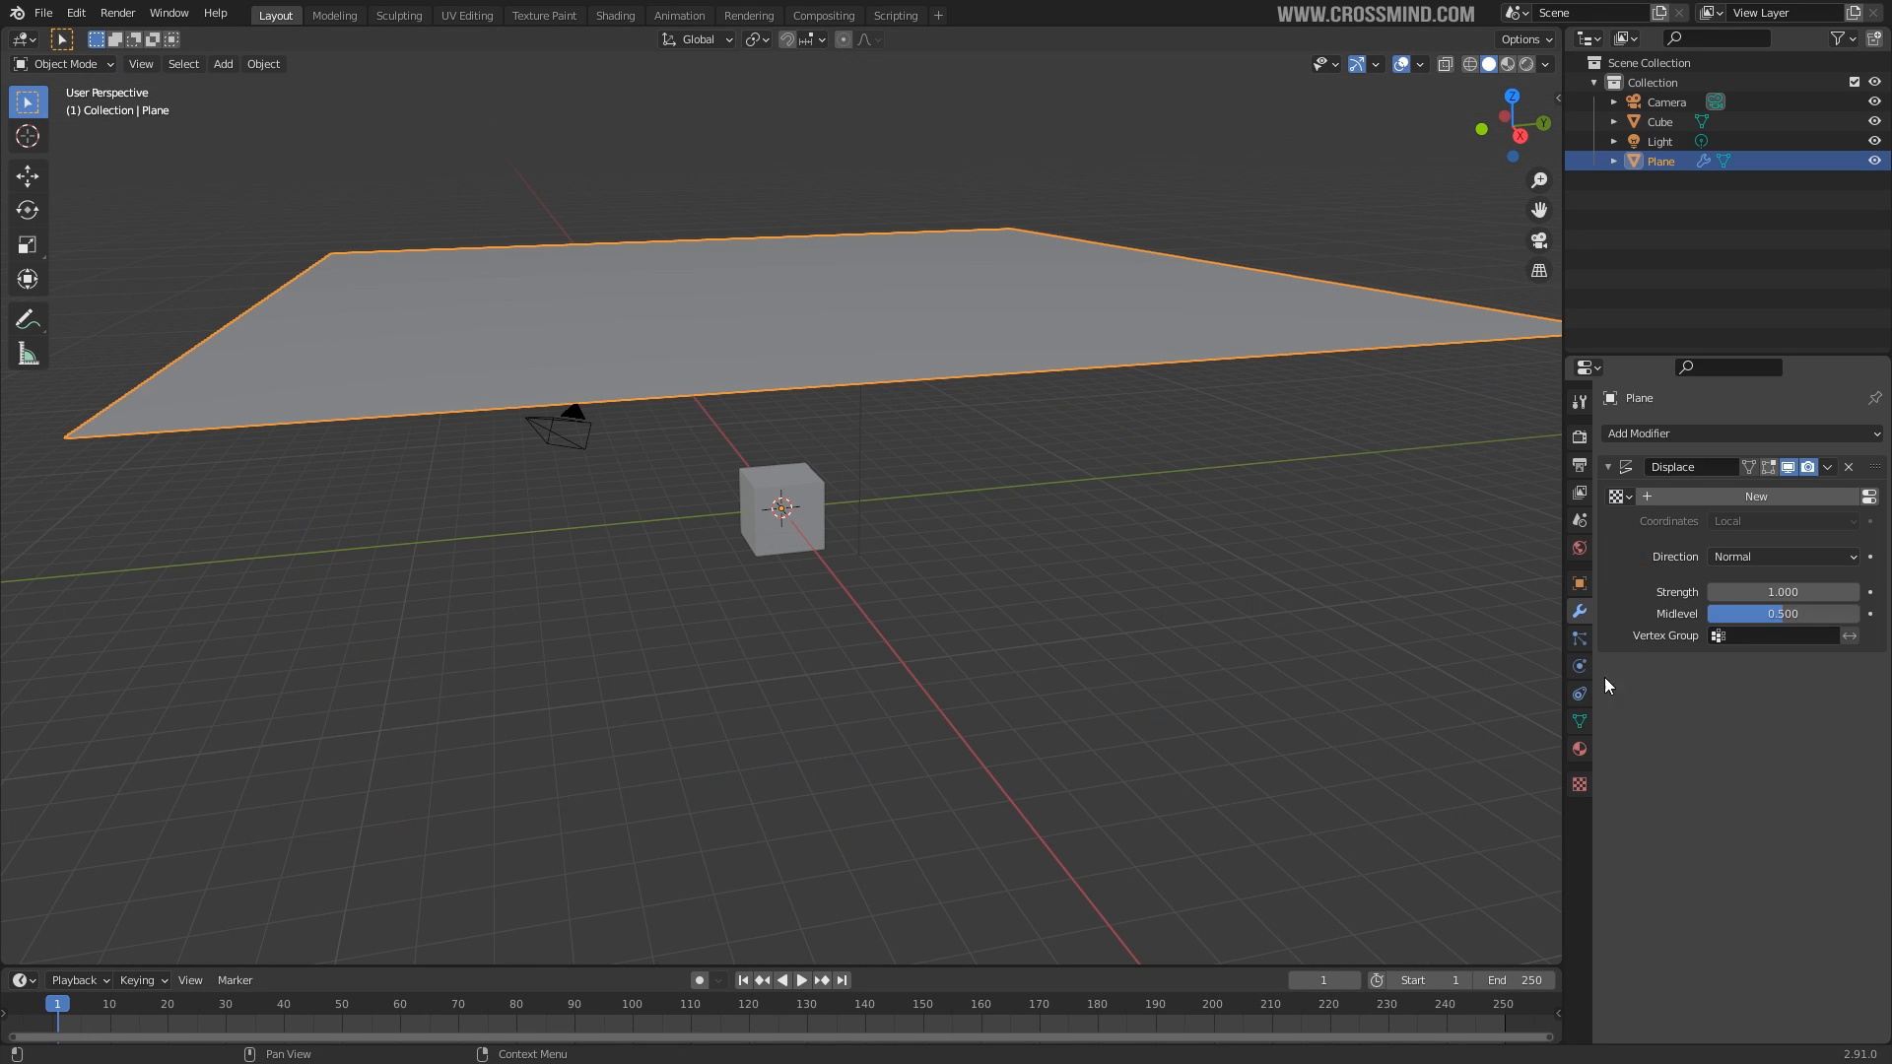
Create a new texture for the Displace modifier and set its type to Distorted Noise.
left_click(1741, 498)
left_click(1580, 783)
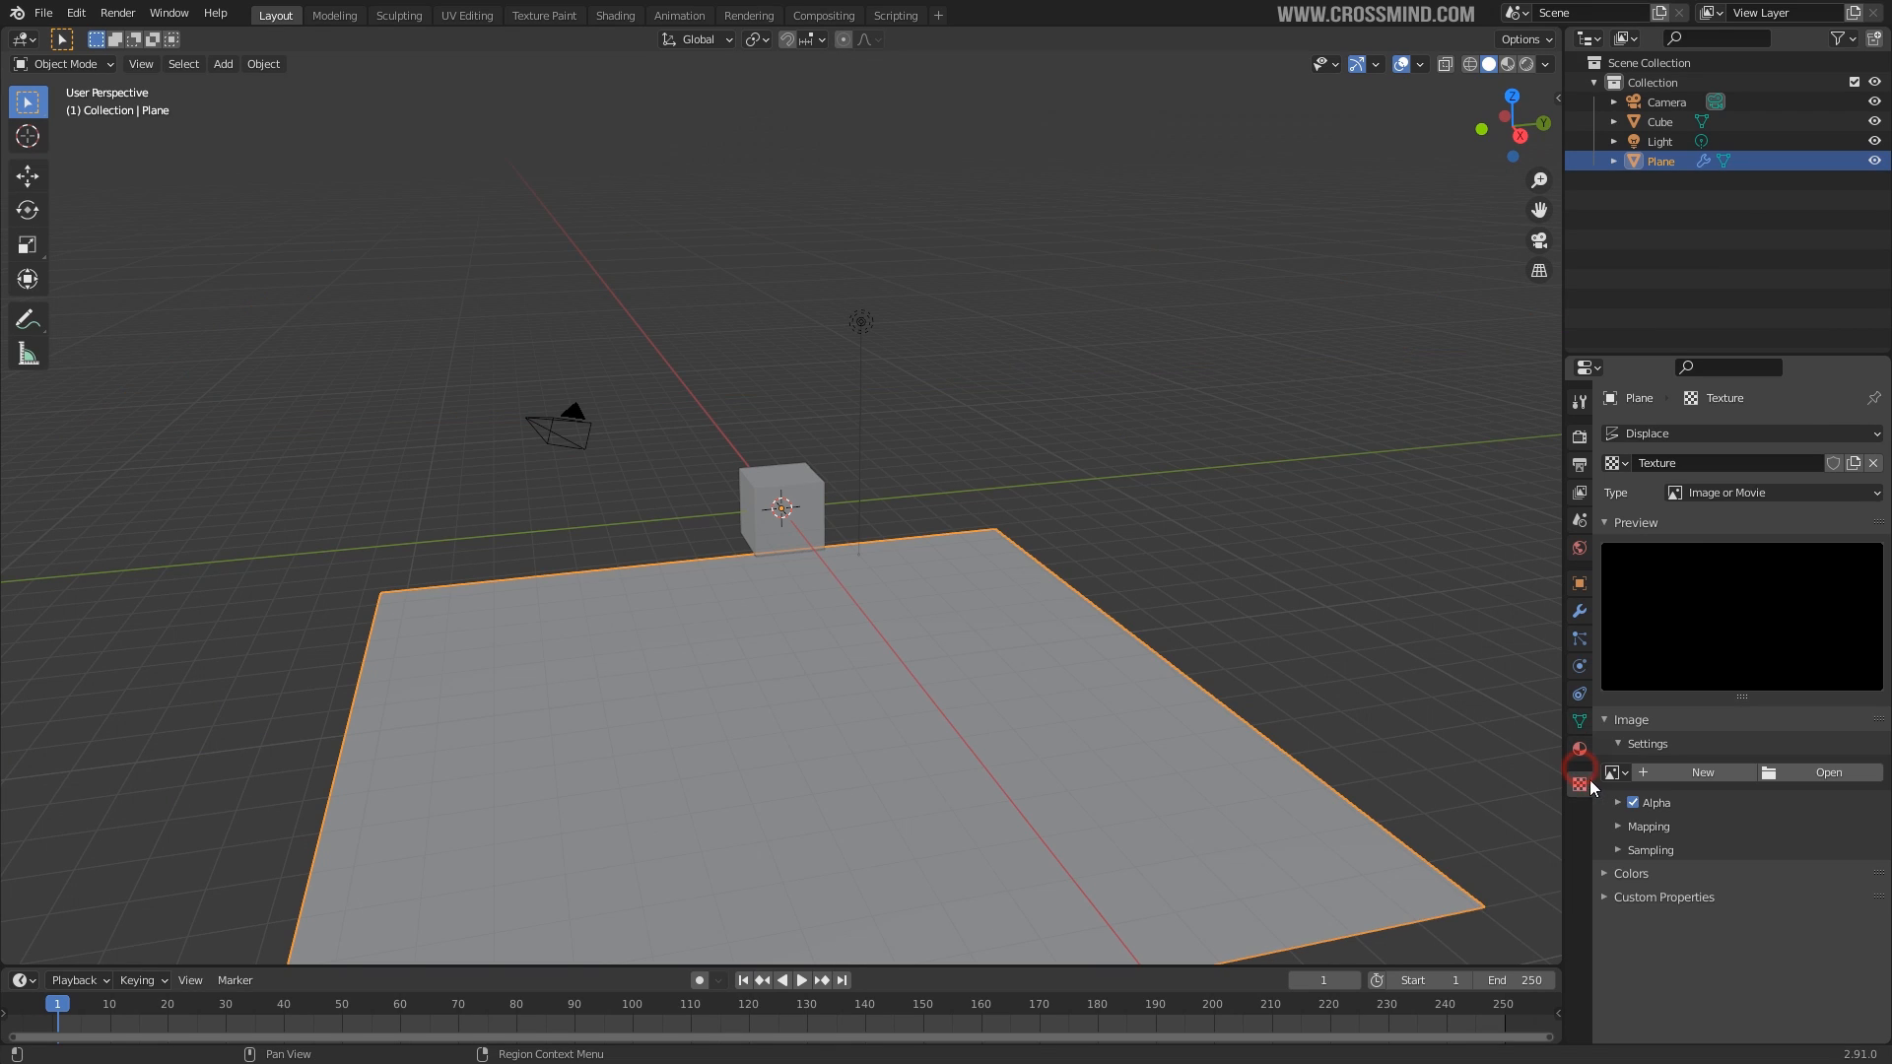
left_click(1707, 494)
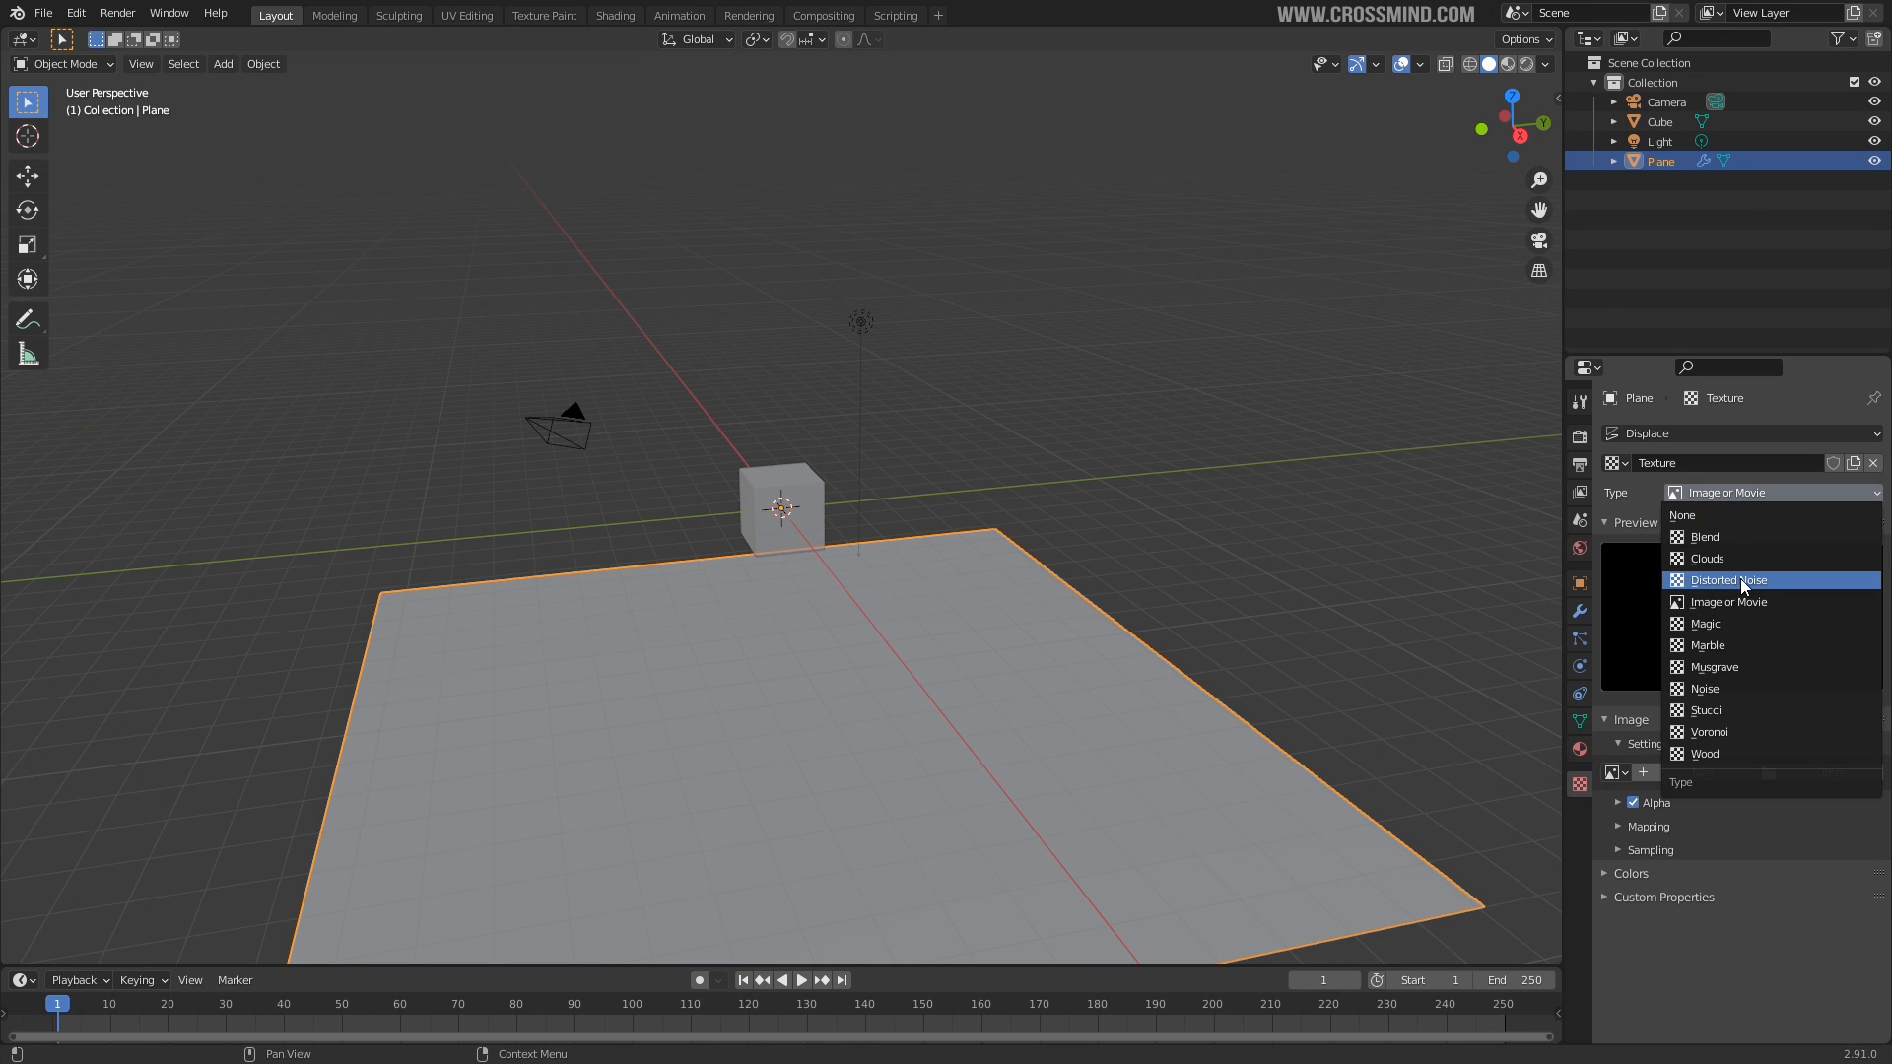
left_click(1743, 582)
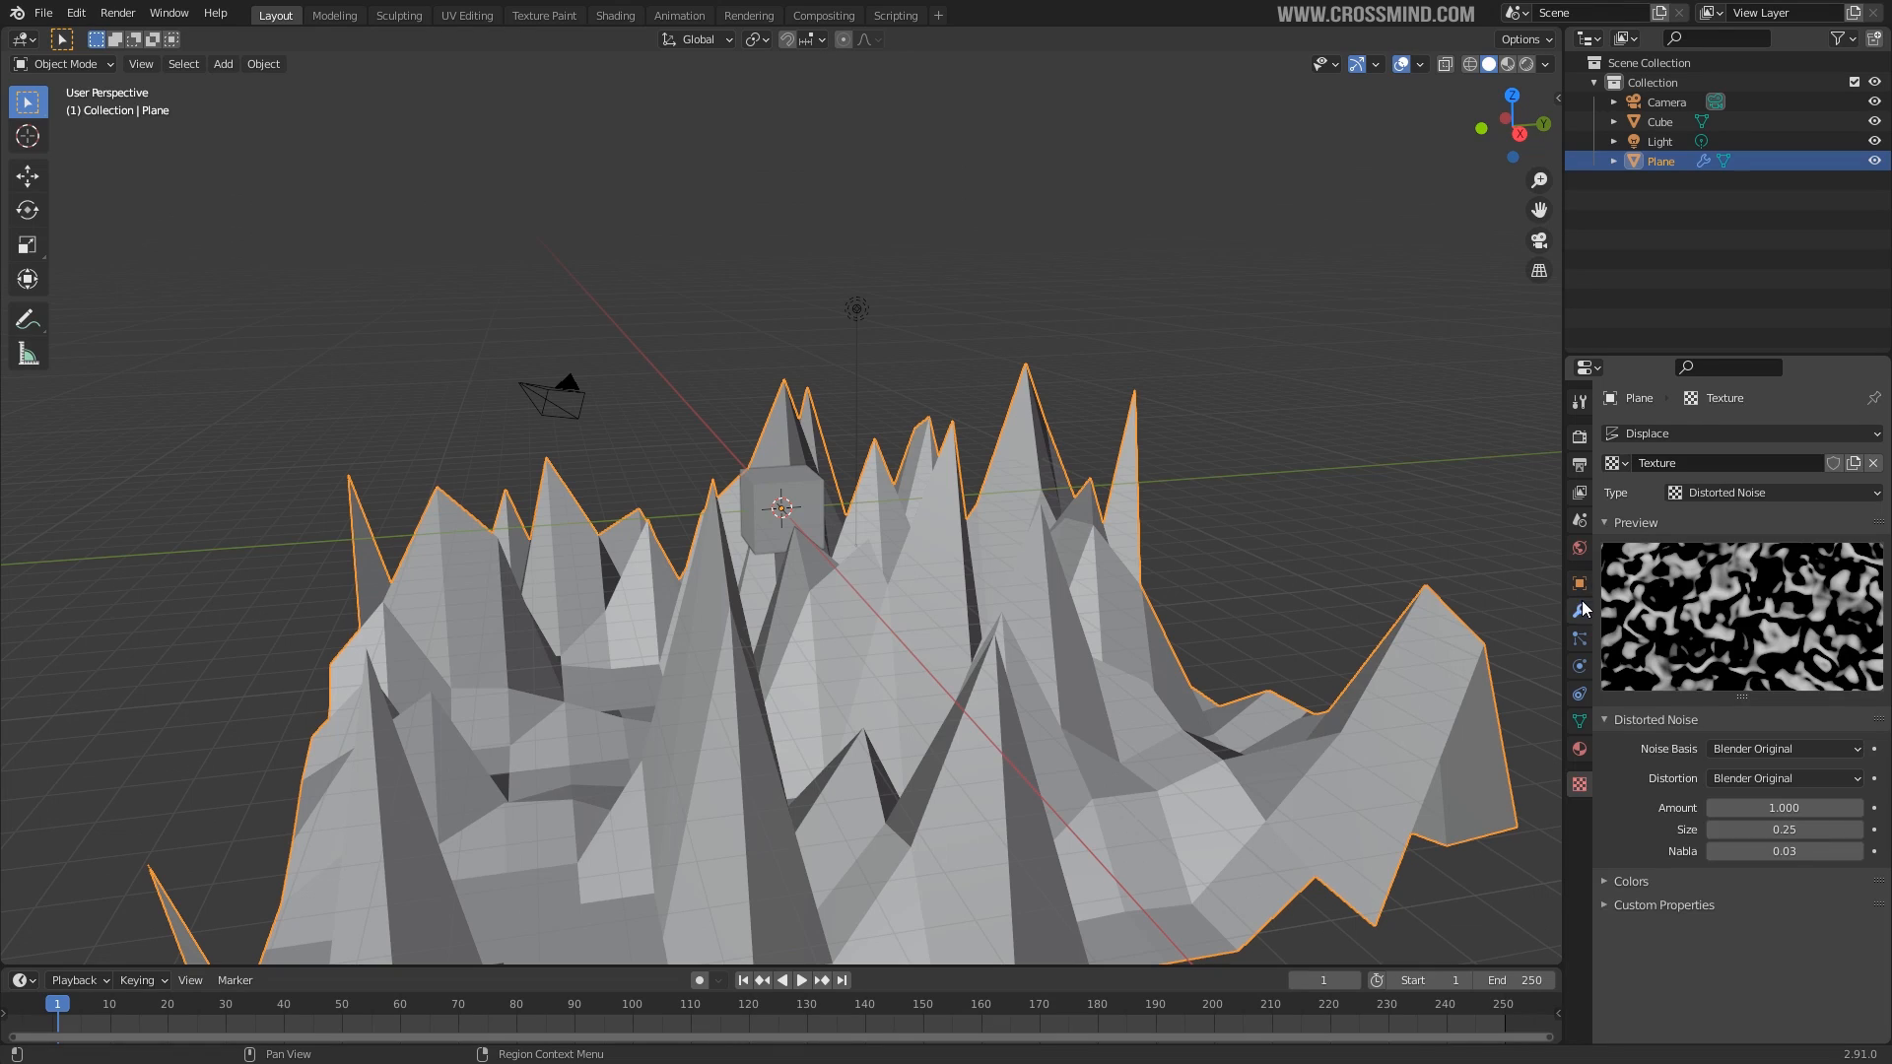
Set the Displace modifier's strength to 0.2 and shade the terrain plane smooth.
left_click(1580, 611)
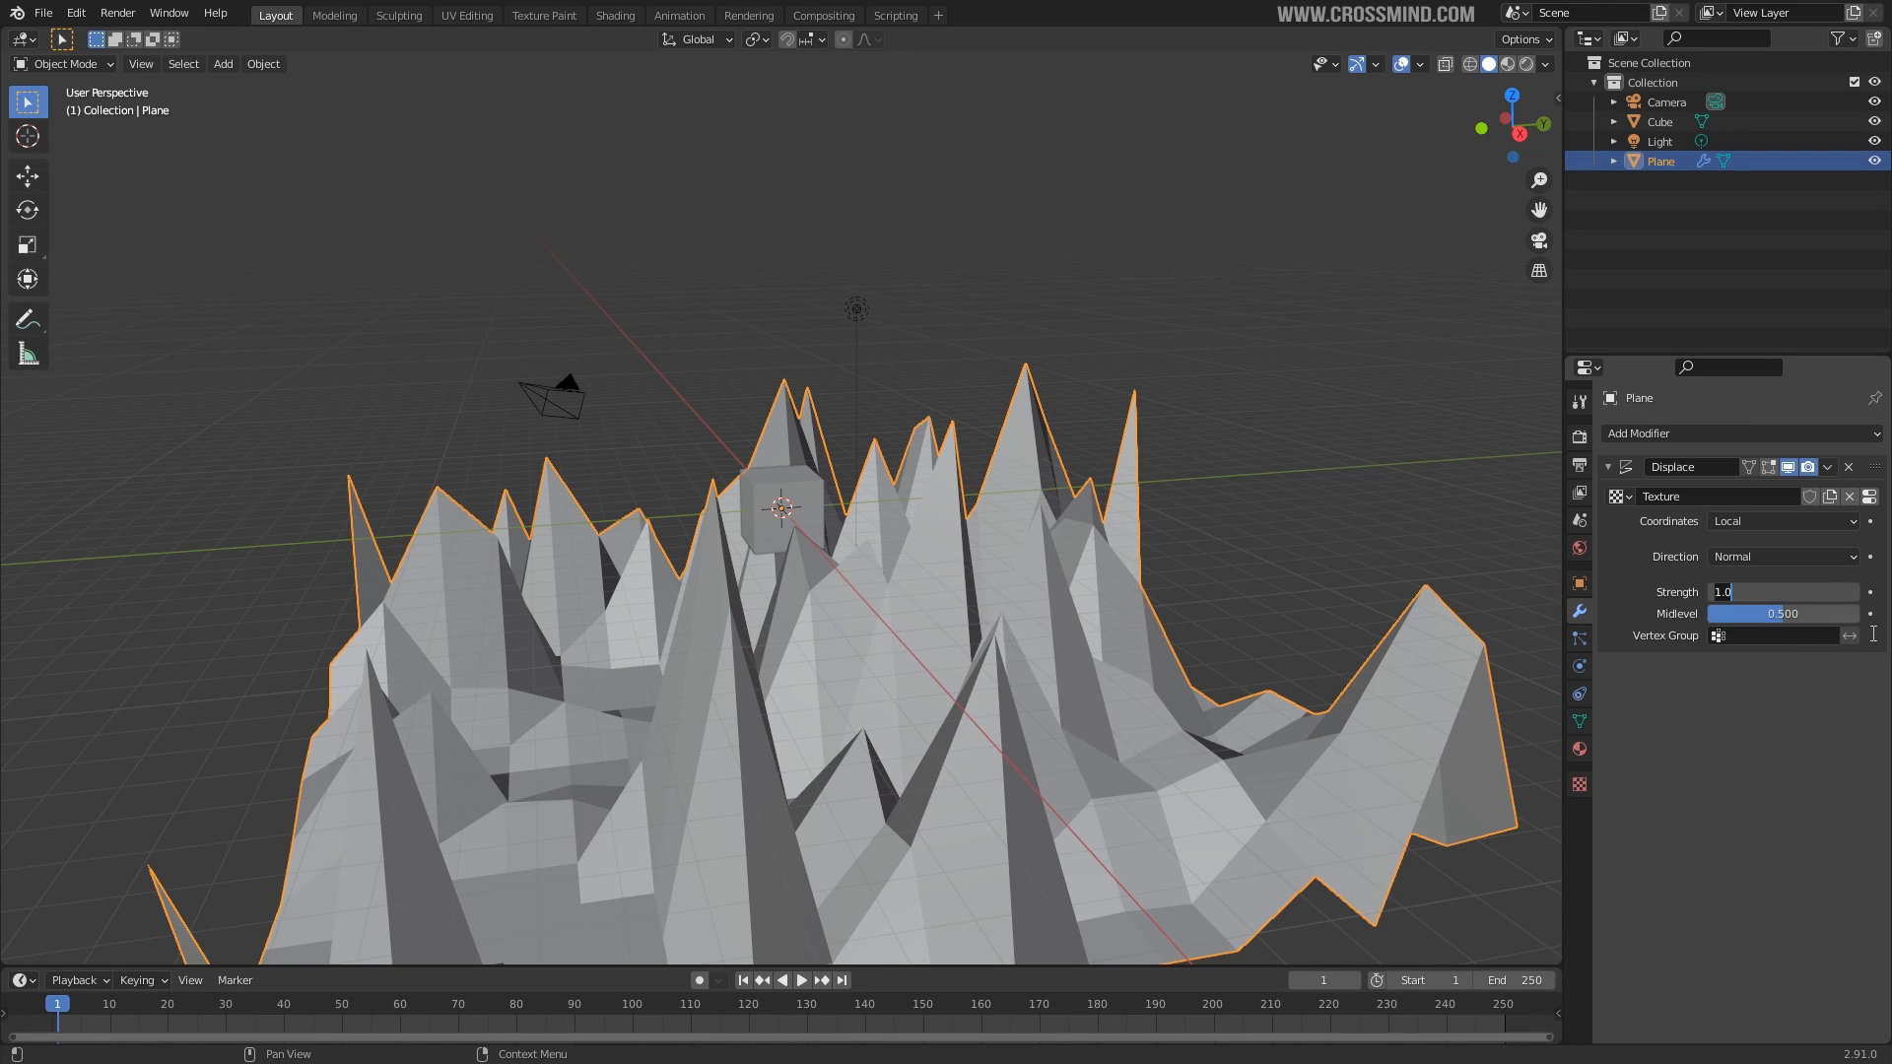
key("BackSpace")
key("BackSpace")
key("BackSpace")
type("0.2")
key("Return")
key("w")
left_click(984, 527)
Scale up the cube and move it above the terrain.
right_click(797, 487)
key("s")
left_click(841, 490)
key("g")
left_click(786, 357)
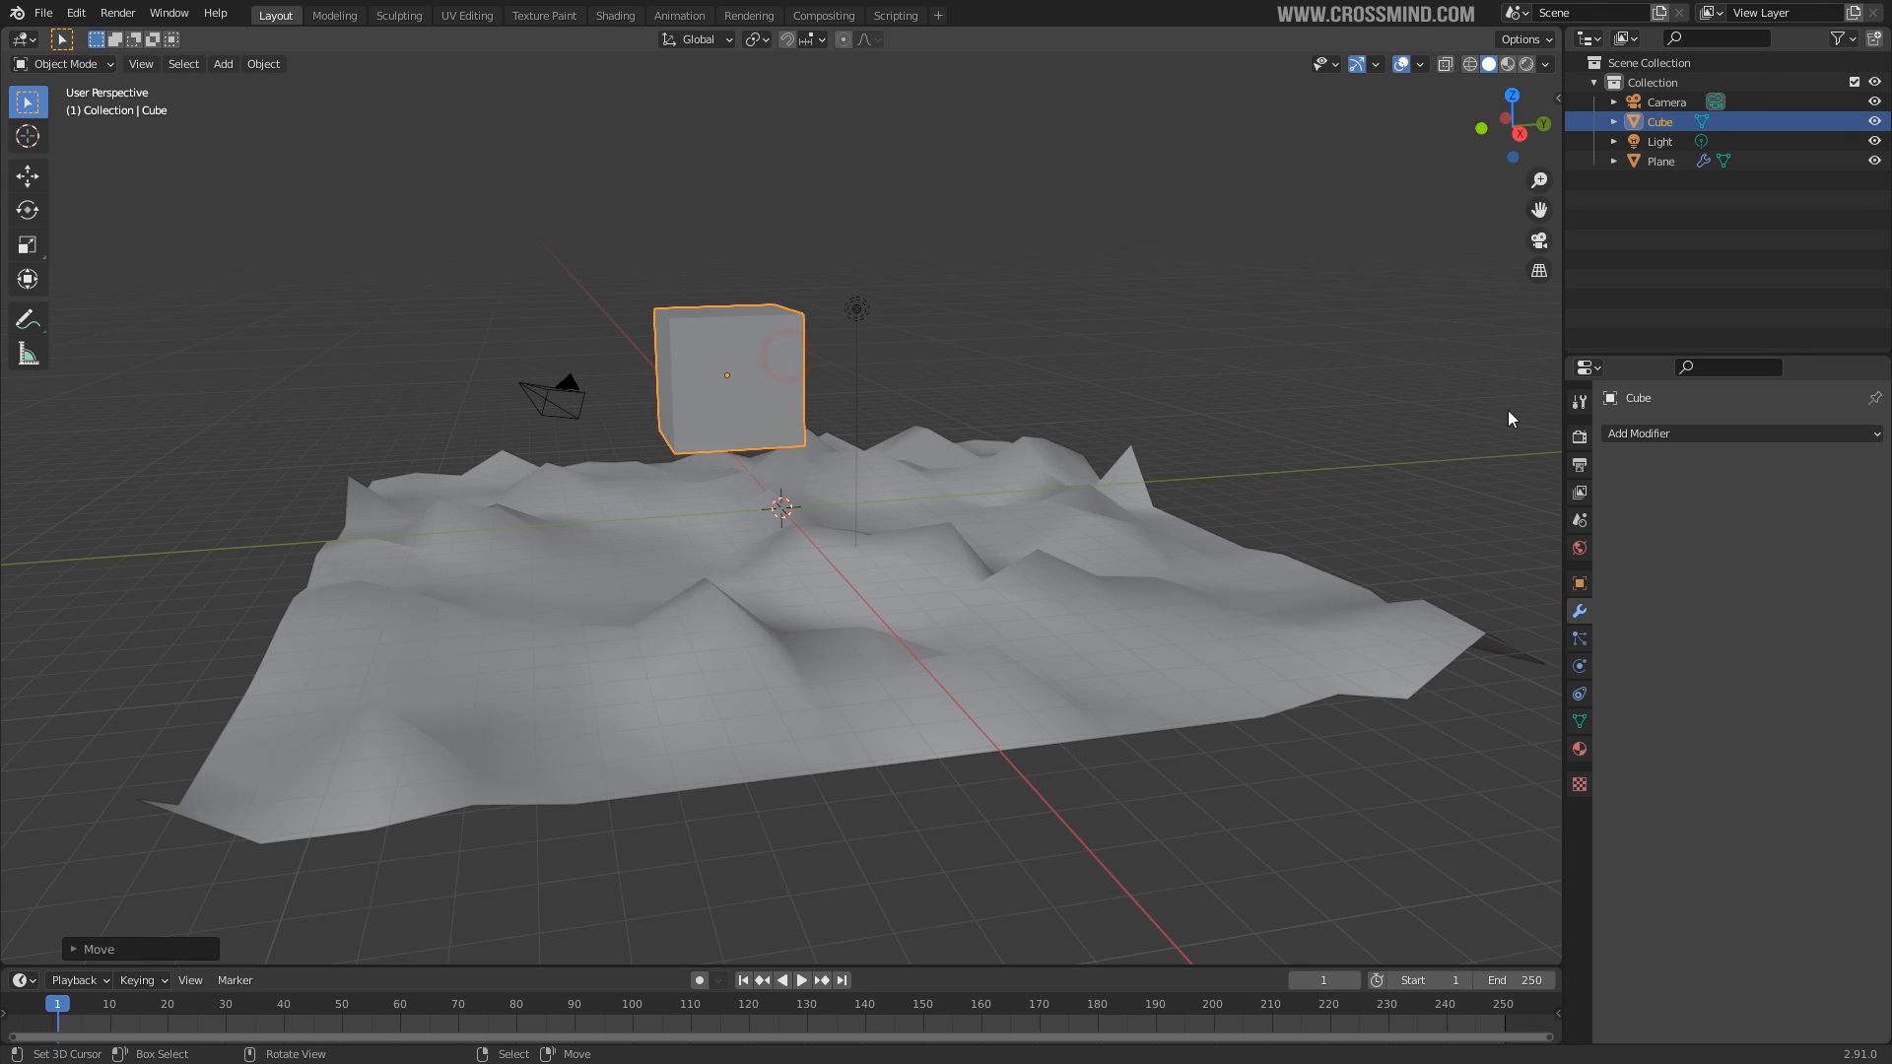
Delete the cube, add a UV sphere with its location cleared, and view the scene in solid shading.
key("Delete")
key("shift+a")
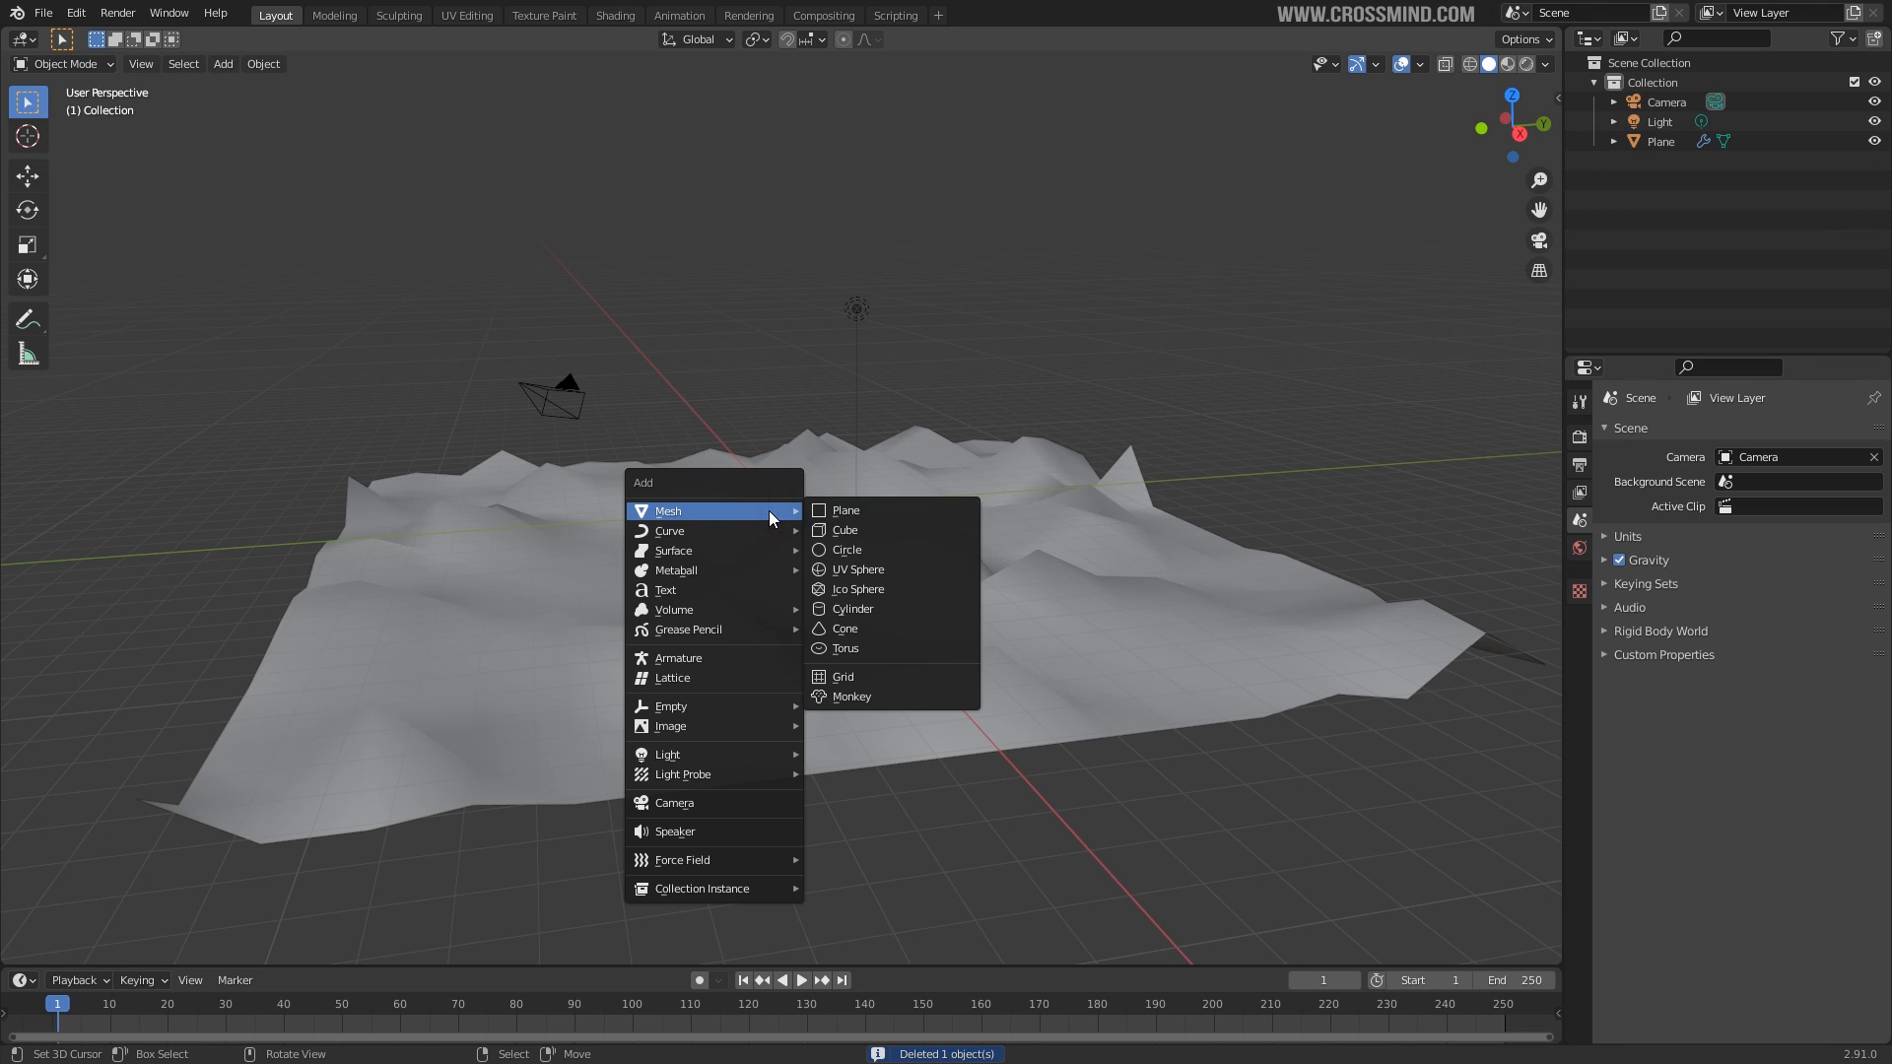
left_click(894, 566)
key("alt+g")
key("z")
left_click(942, 511)
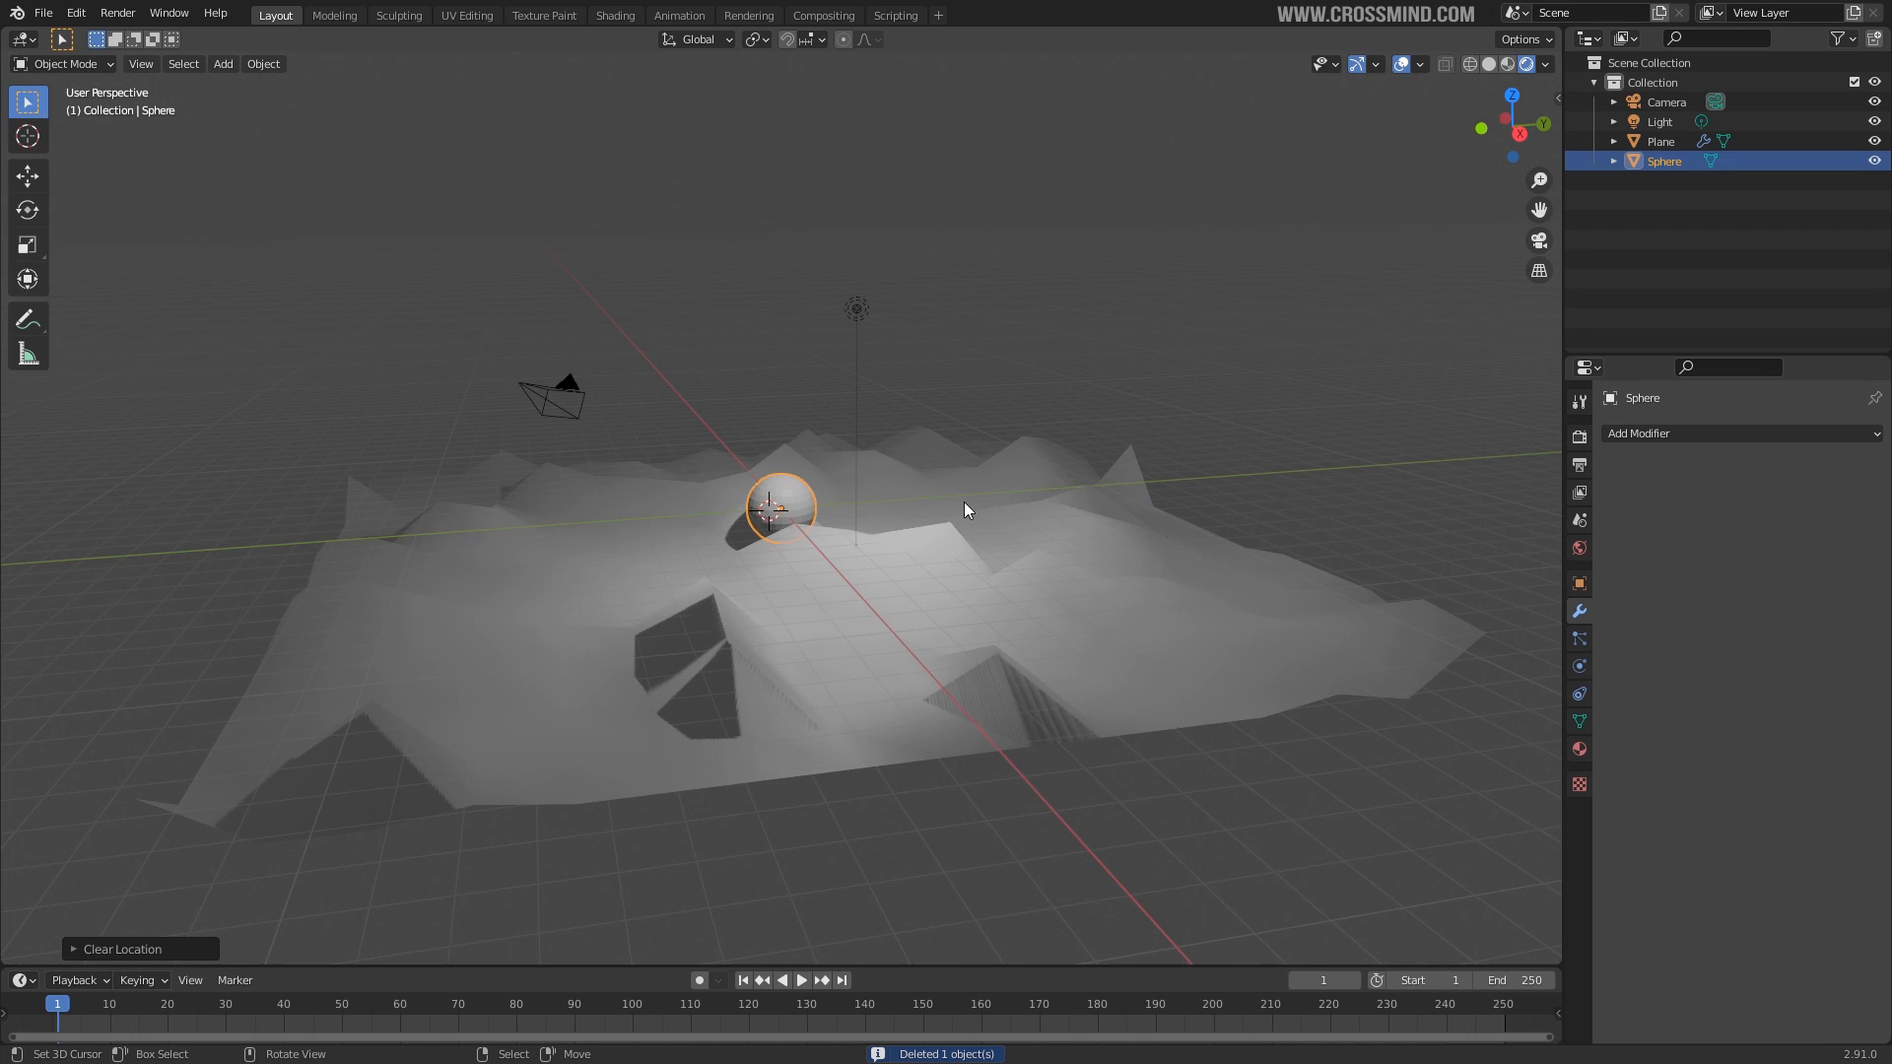
middle_click_drag(880, 518, 873, 589)
left_click(1489, 63)
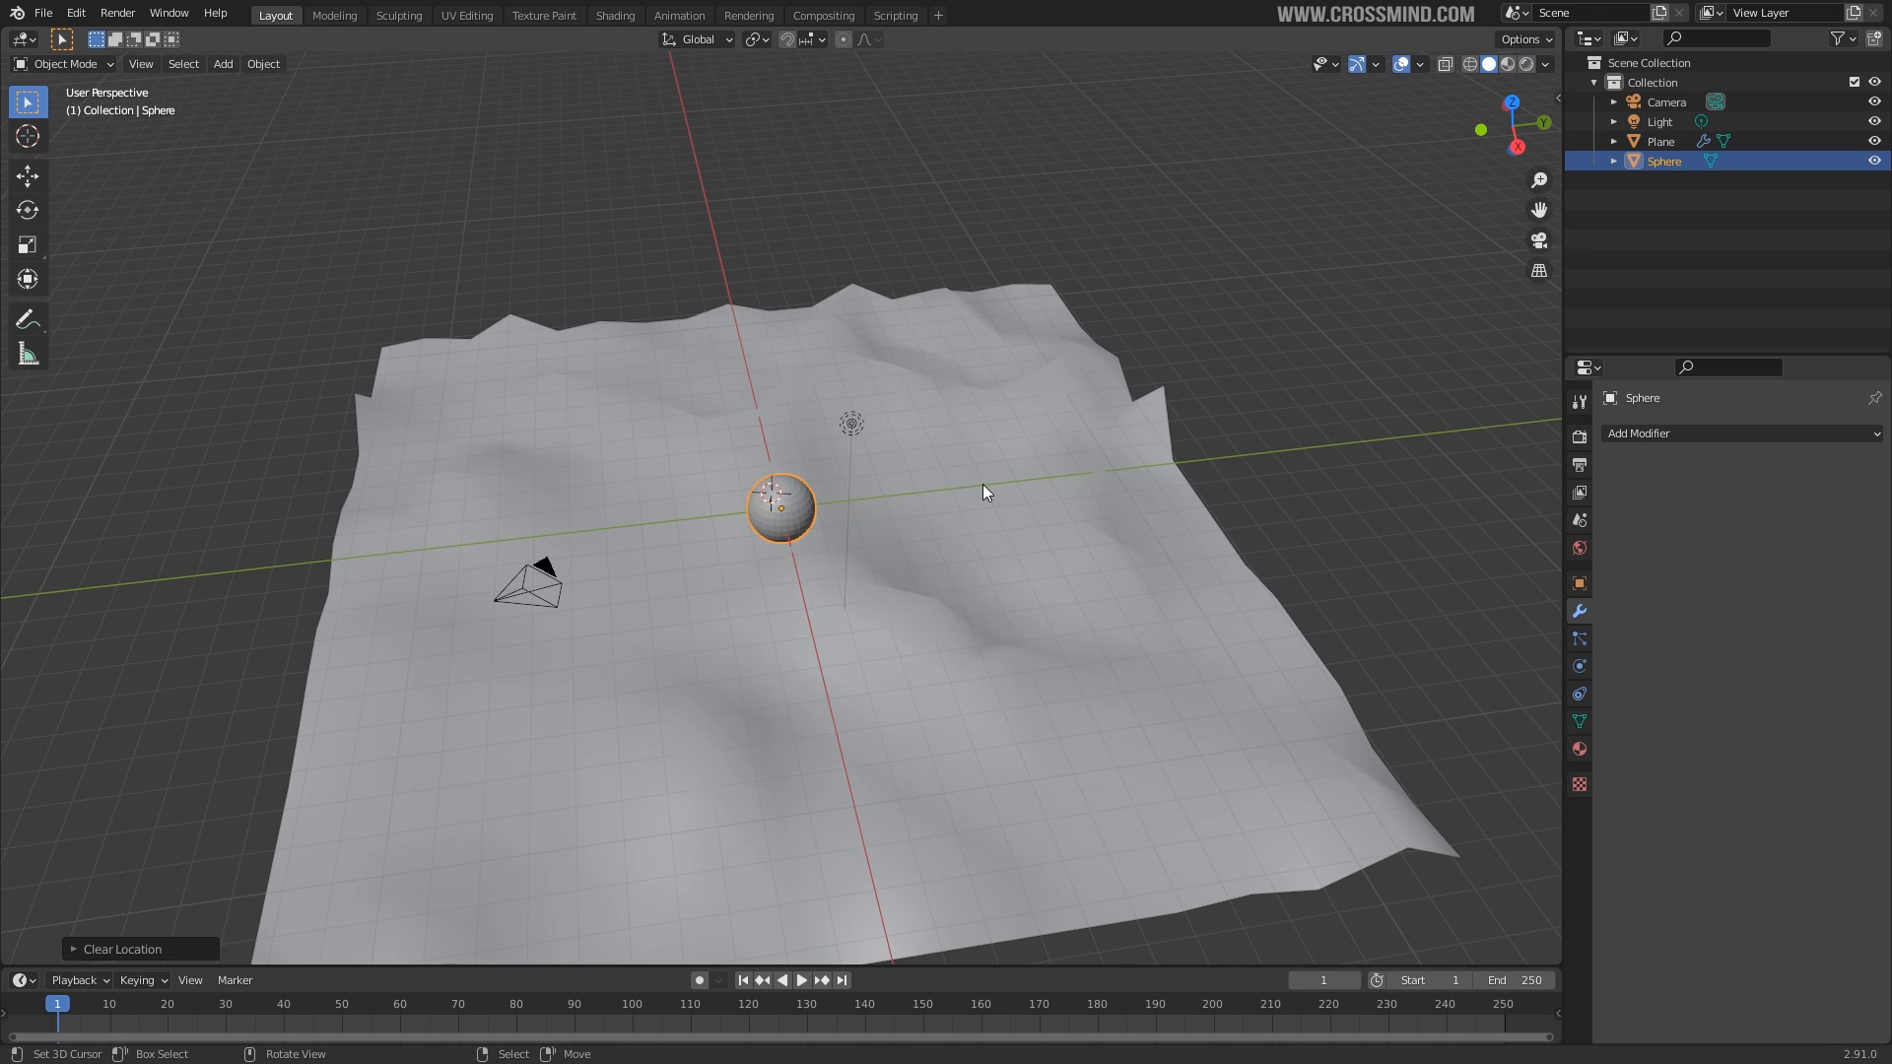
Move the sphere up so that it hovers above the terrain.
right_click(889, 524, "shift")
middle_click_drag(963, 582, 953, 453)
key("g")
left_click(952, 449)
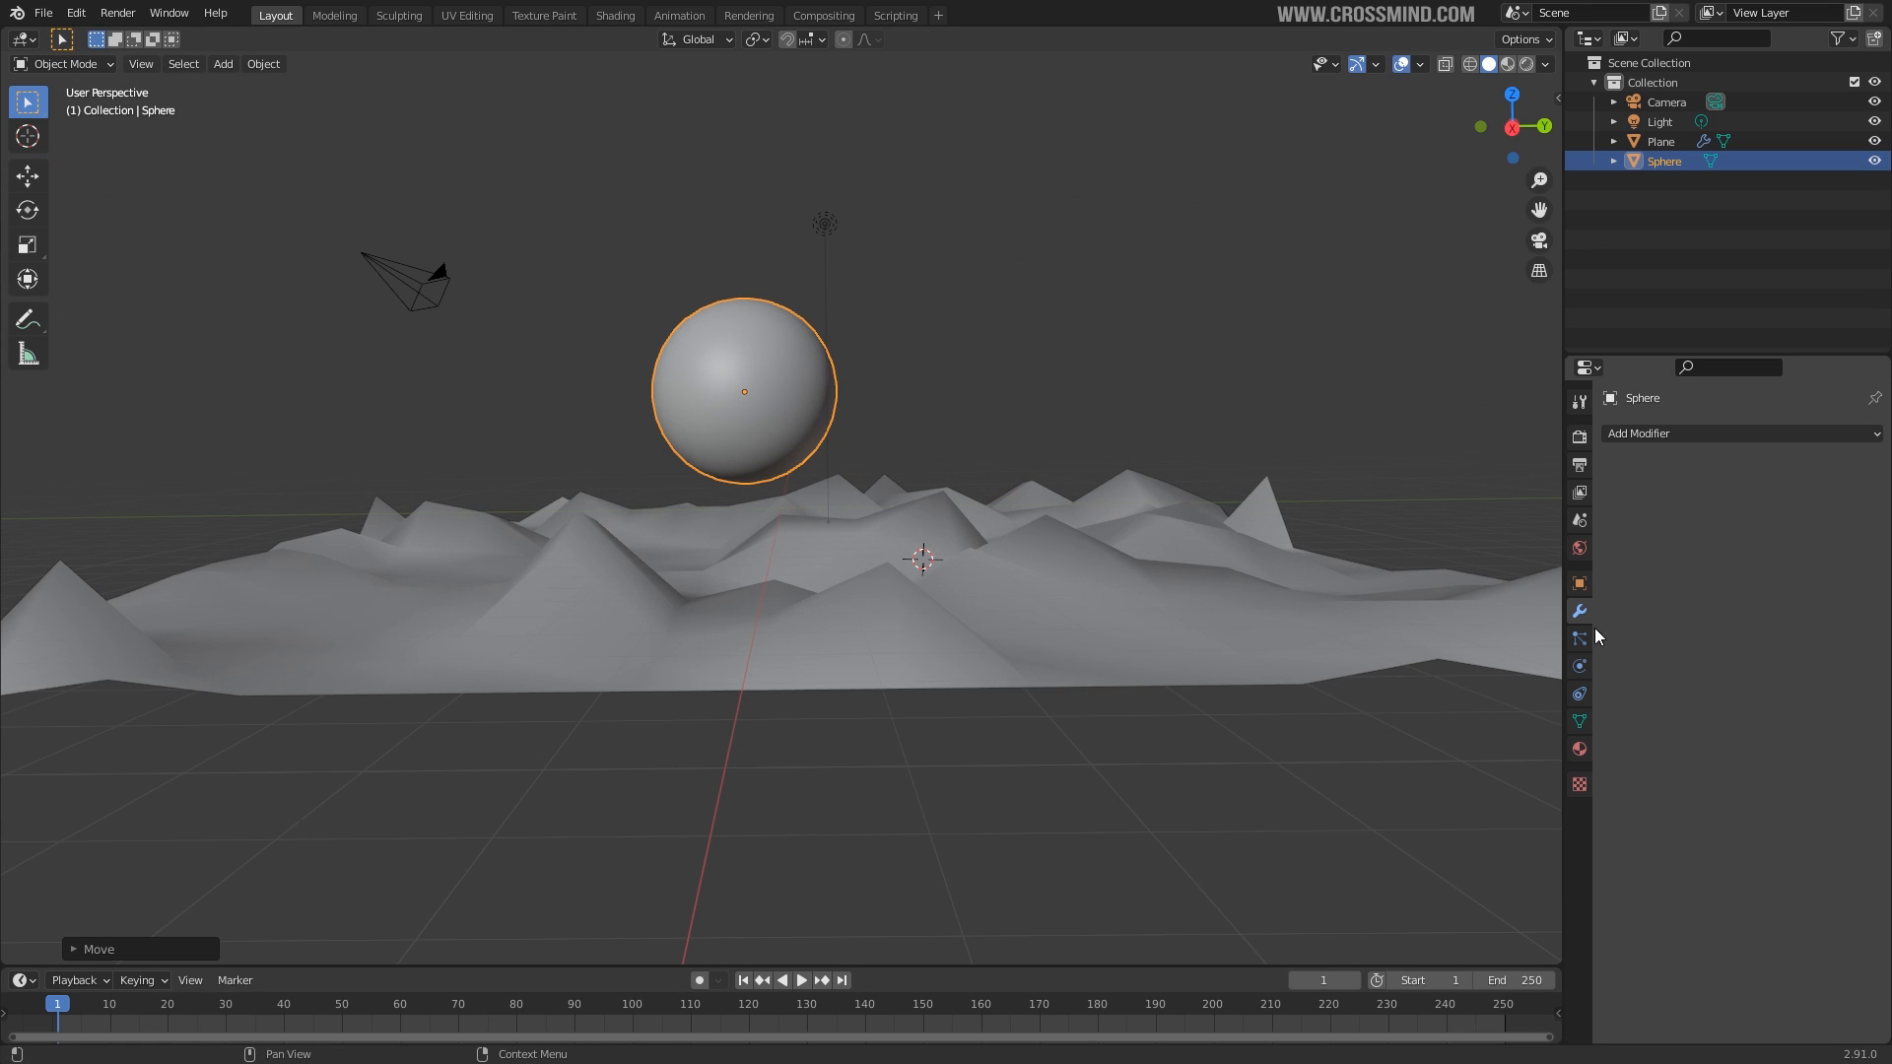
Enable Rigid Body physics on the sphere and the terrain plane, setting the plane's type to Passive.
left_click(1578, 666)
left_click(1828, 503)
left_click(1131, 561)
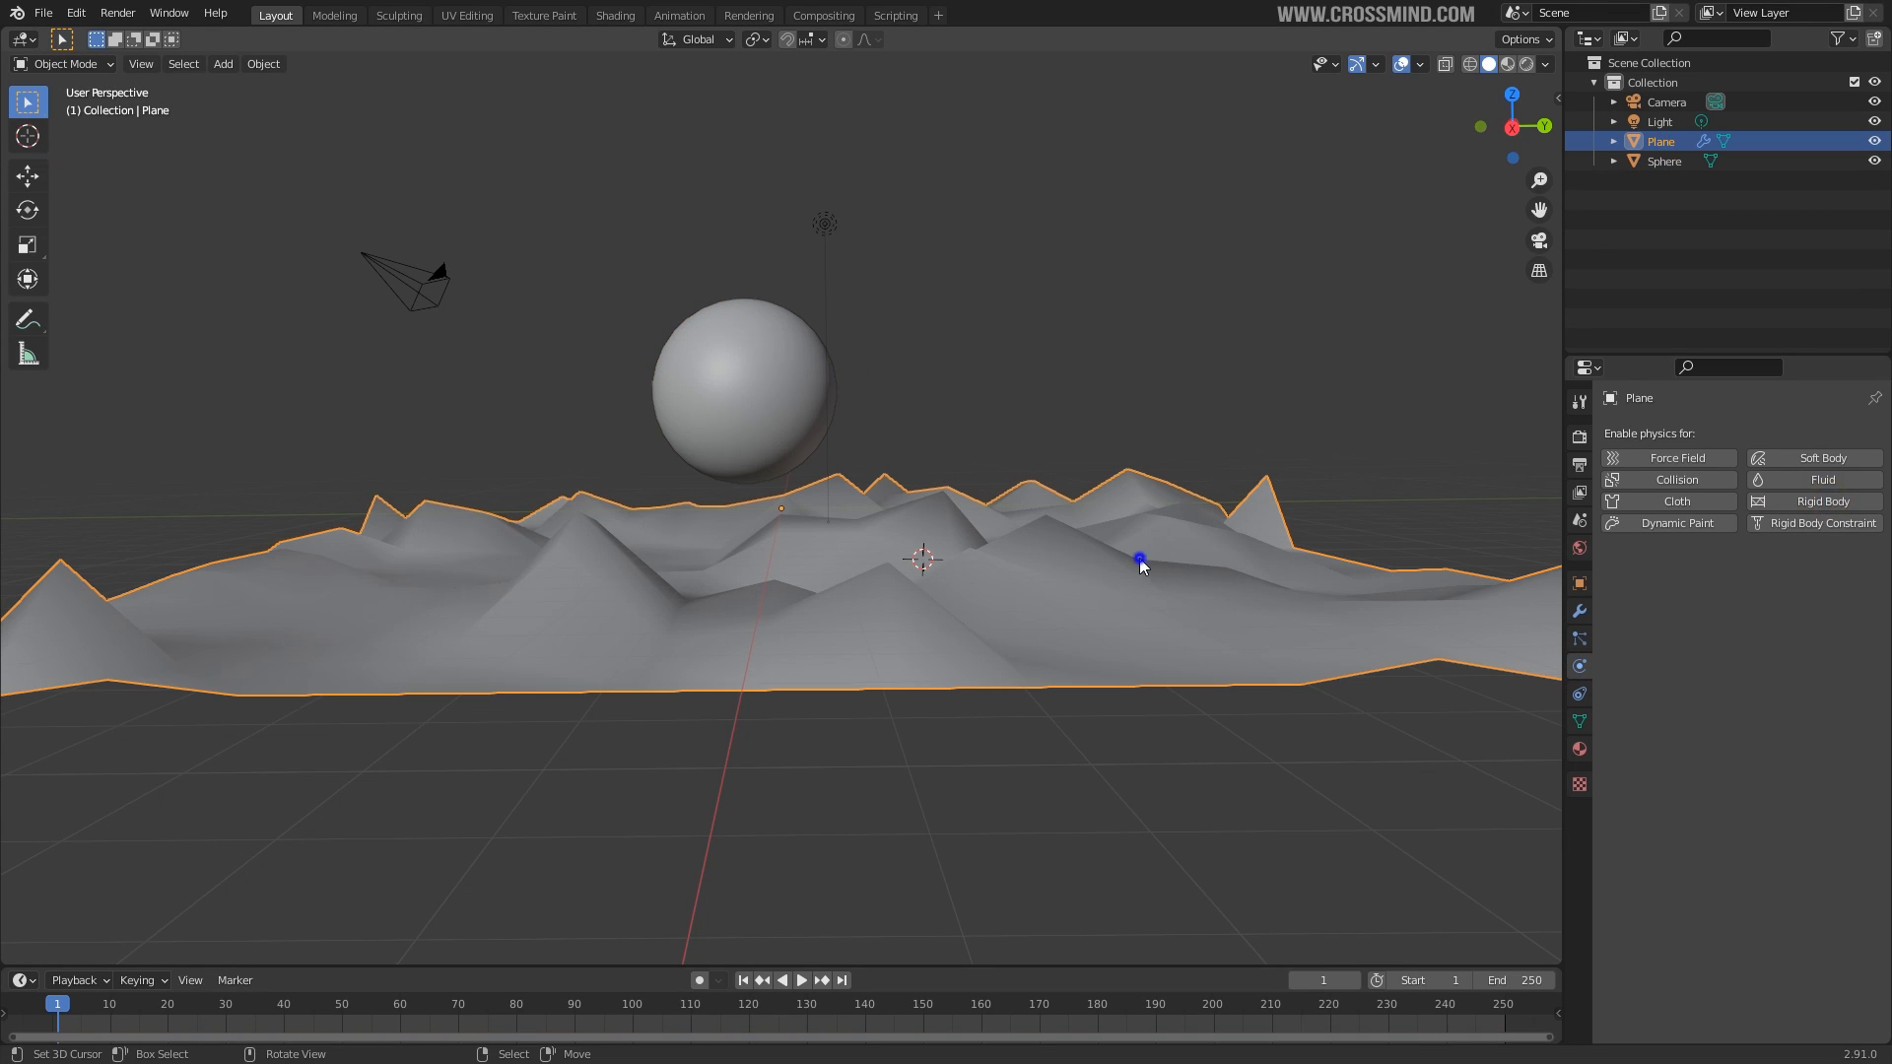
left_click(1820, 501)
left_click(1783, 582)
left_click(1761, 624)
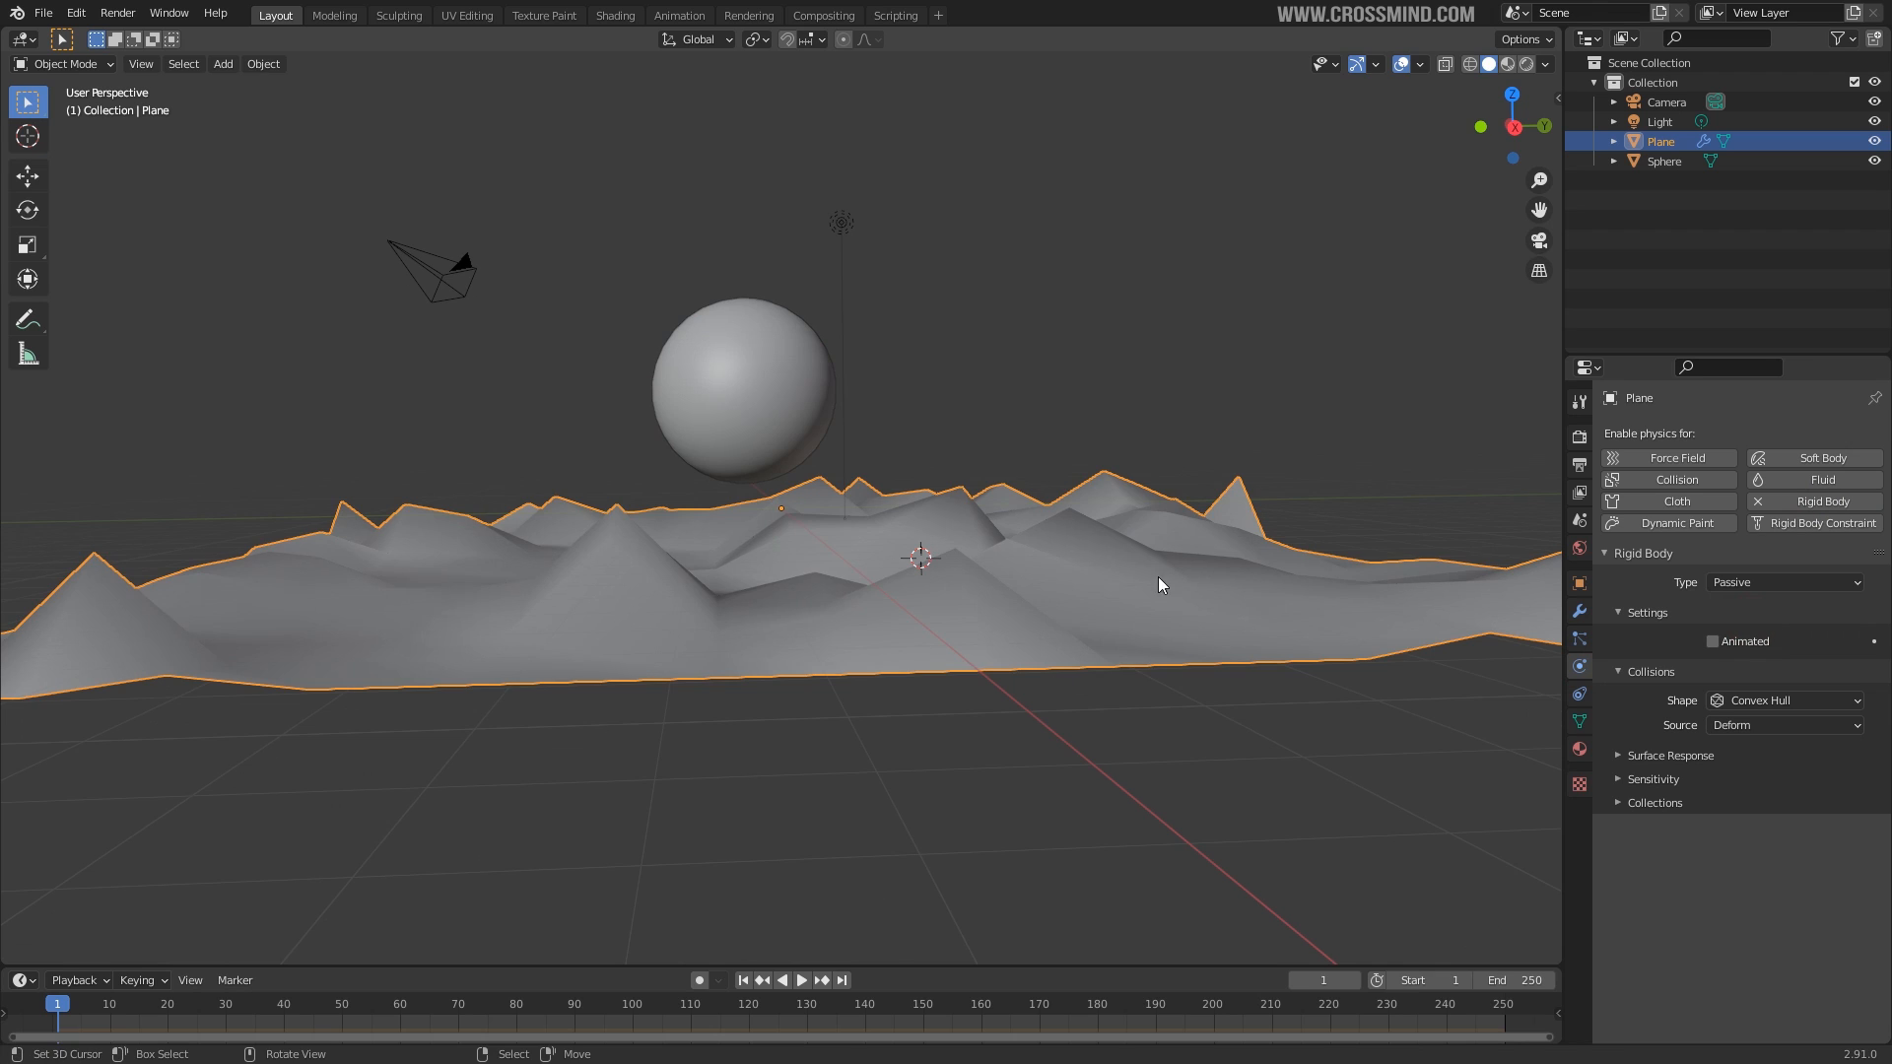
Rotate the terrain plane into a slope beneath the sphere.
scroll(1221, 581, "down", 3)
key("r")
left_click(1284, 735)
key("g")
right_click(1185, 677)
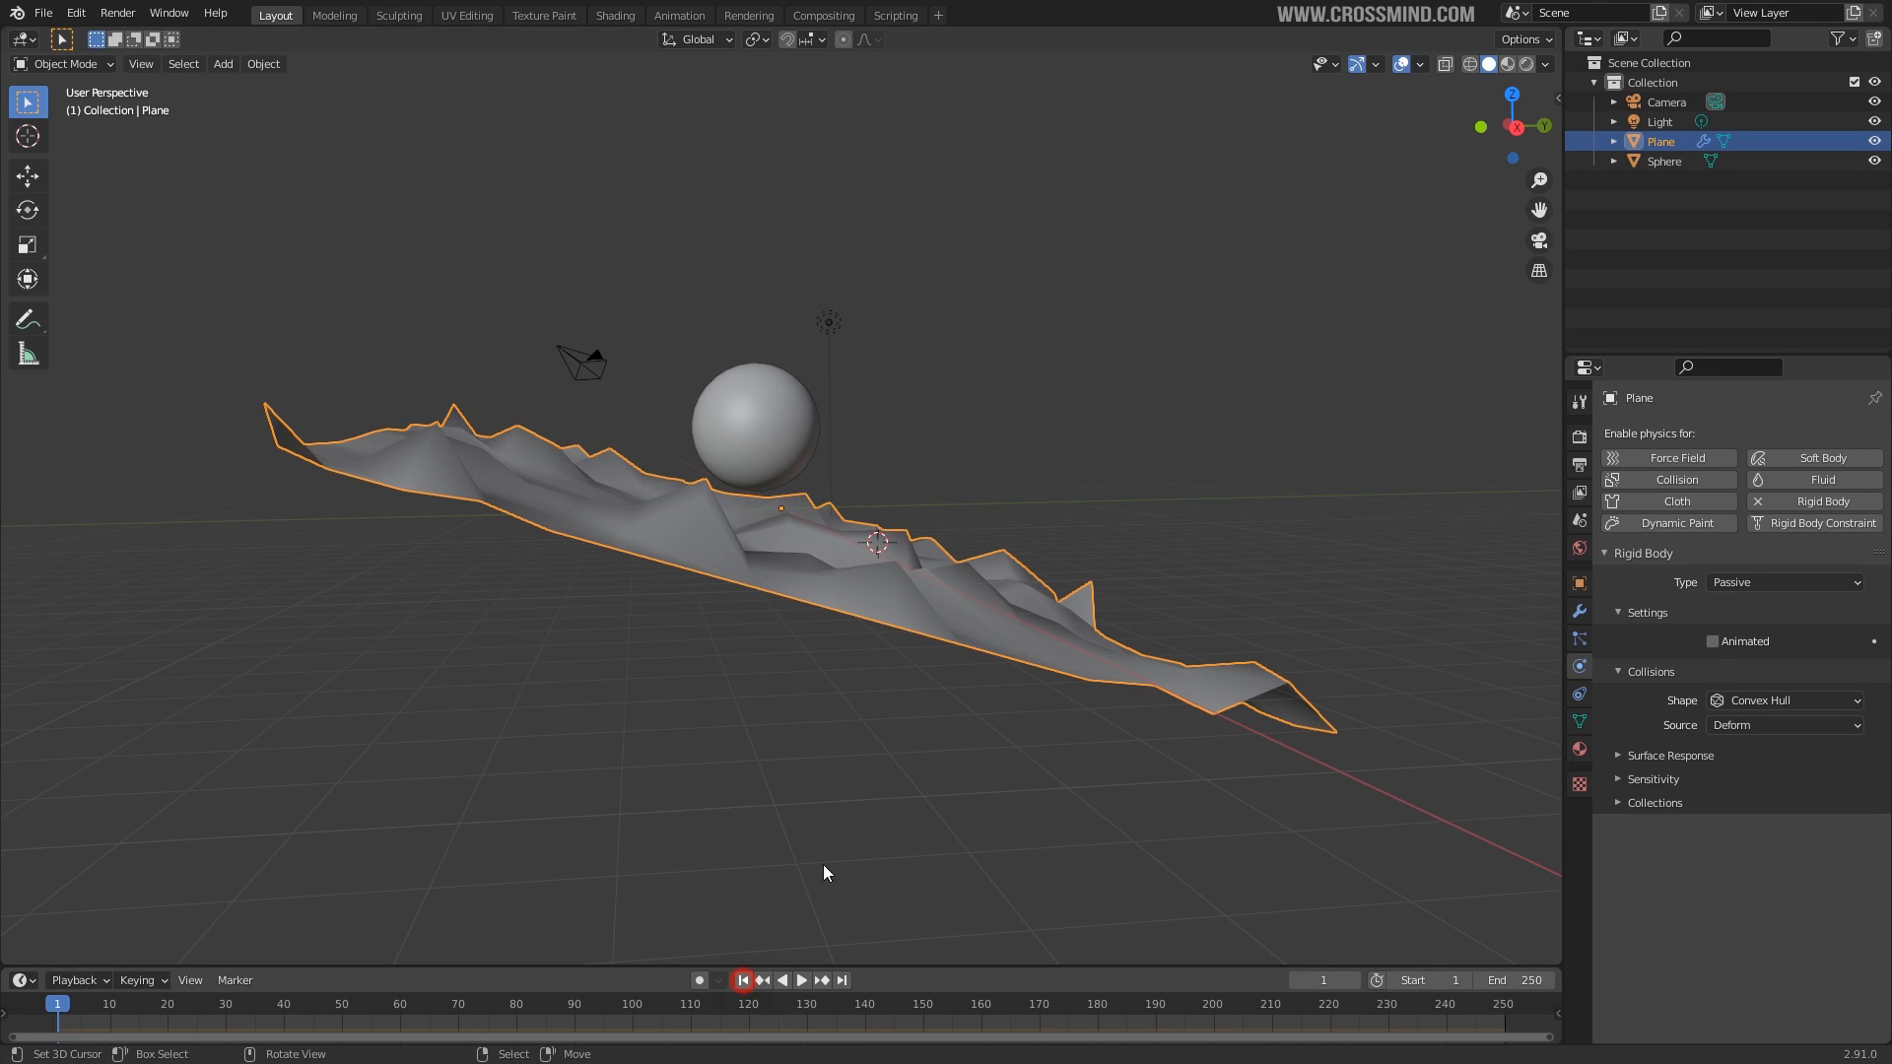
Play the rigid body simulation briefly from the start to test the sphere on the sloped terrain.
left_click(801, 979)
key("space")
left_click(745, 978)
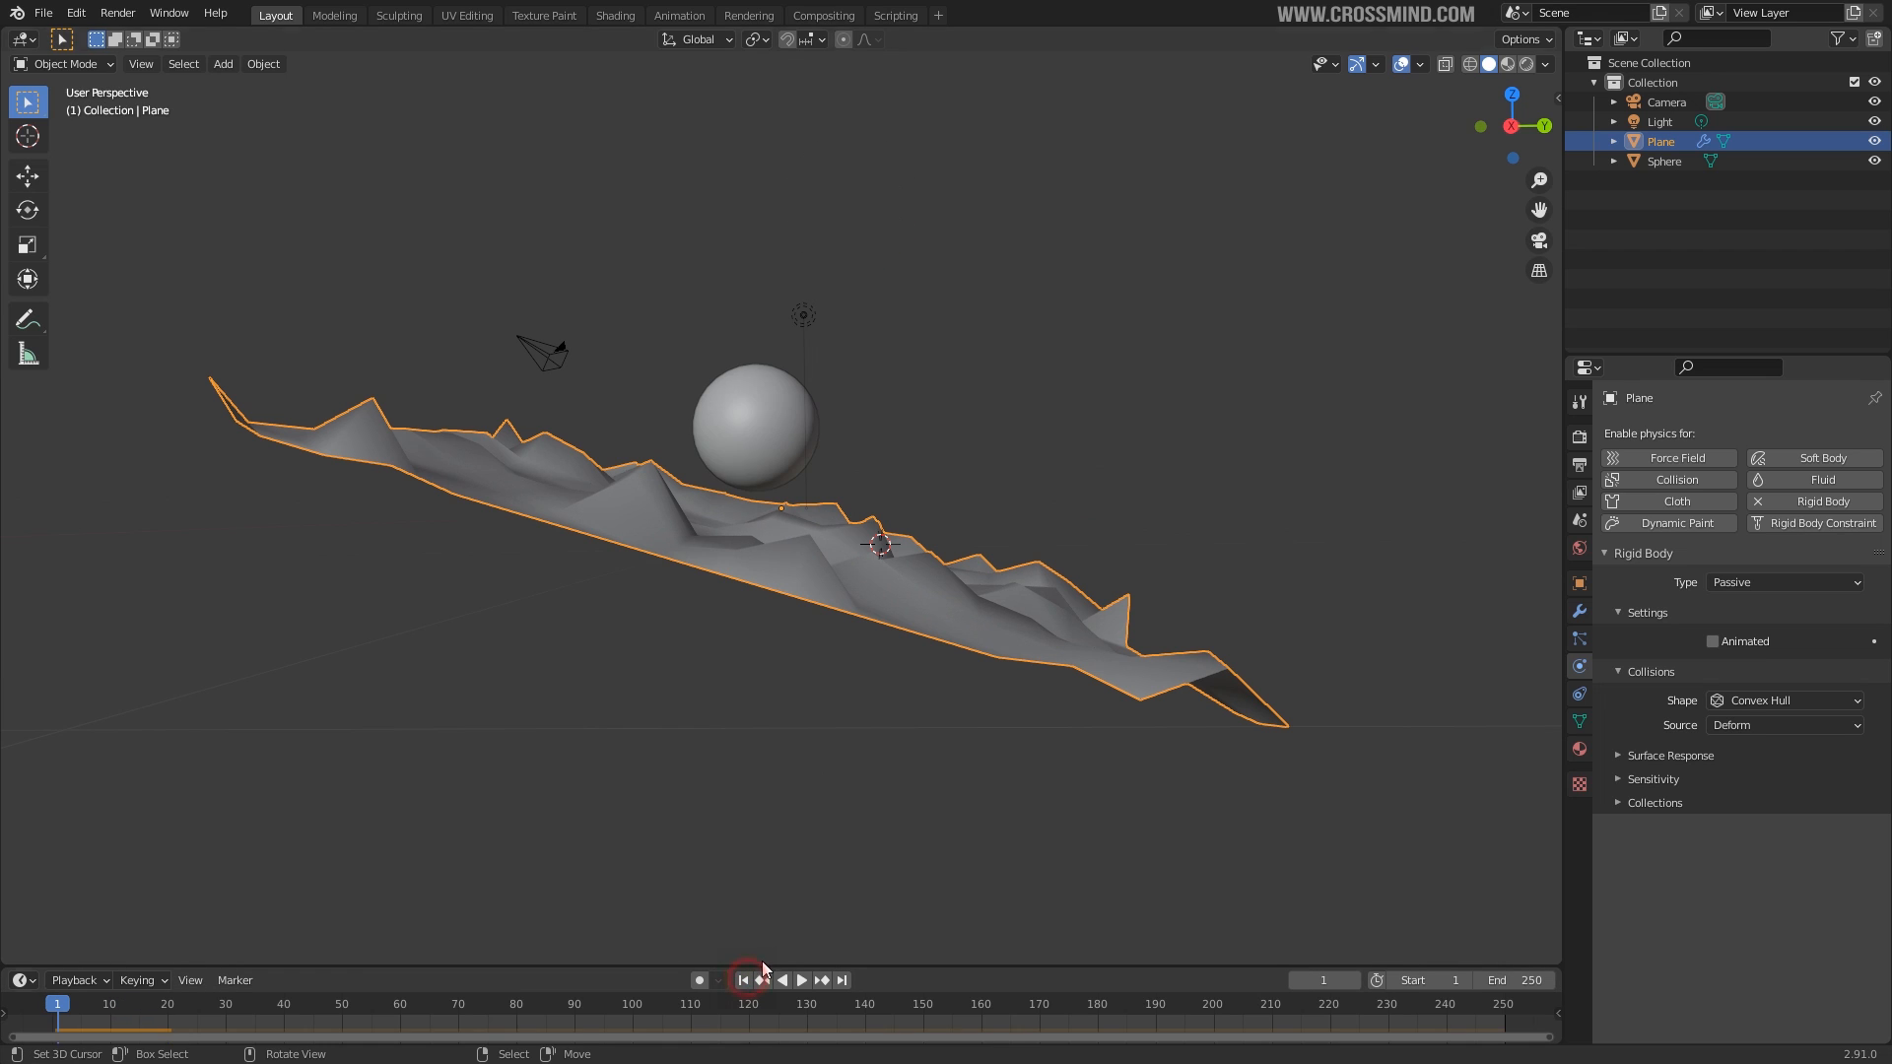
key("space")
key("space")
Scale up the terrain plane and reposition it below the sphere.
key("g")
left_click(1061, 672)
key("s")
left_click(1205, 735)
scroll(1084, 741, "down", 3)
key("g")
left_click(1027, 676)
Replay the simulation from the first frame and examine from several angles how the sphere rolls down the terrain.
left_click(744, 979)
middle_click_drag(1043, 695, 1015, 672)
key("space")
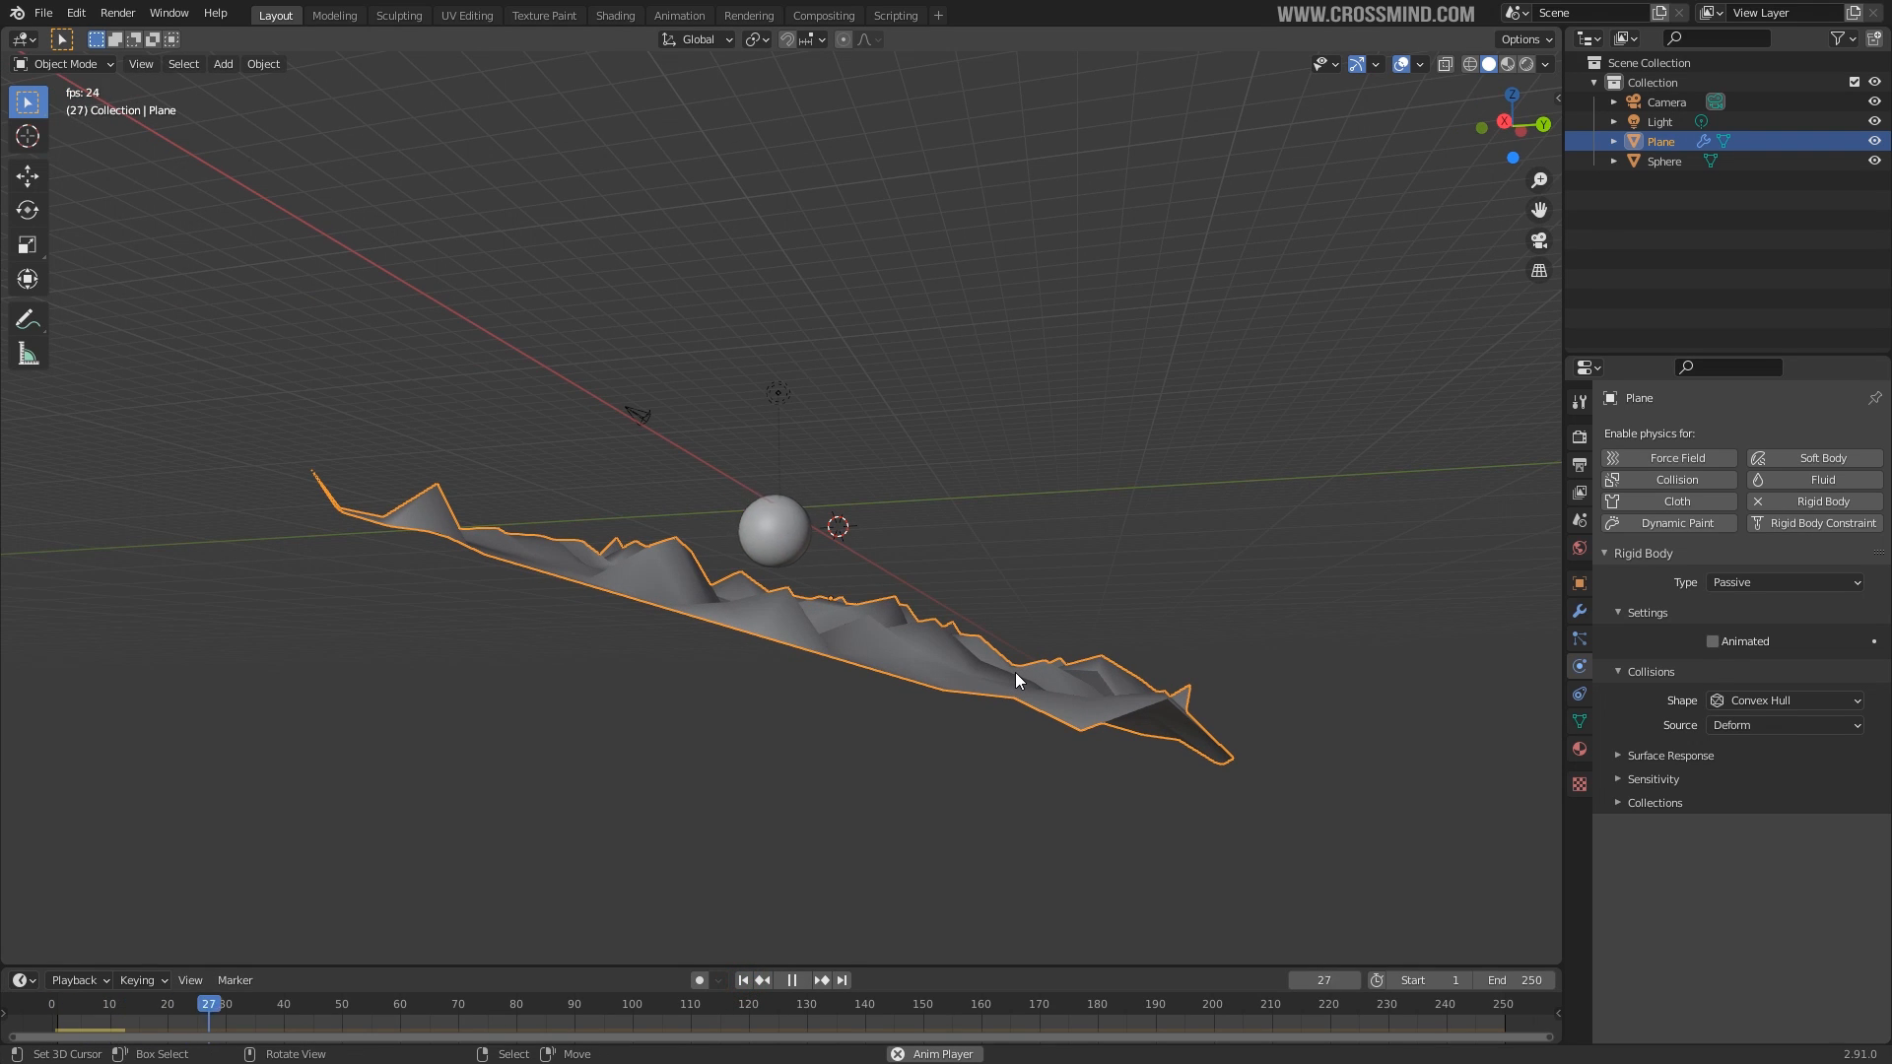
middle_click_drag(992, 594, 971, 605)
scroll(971, 606, "up", 1)
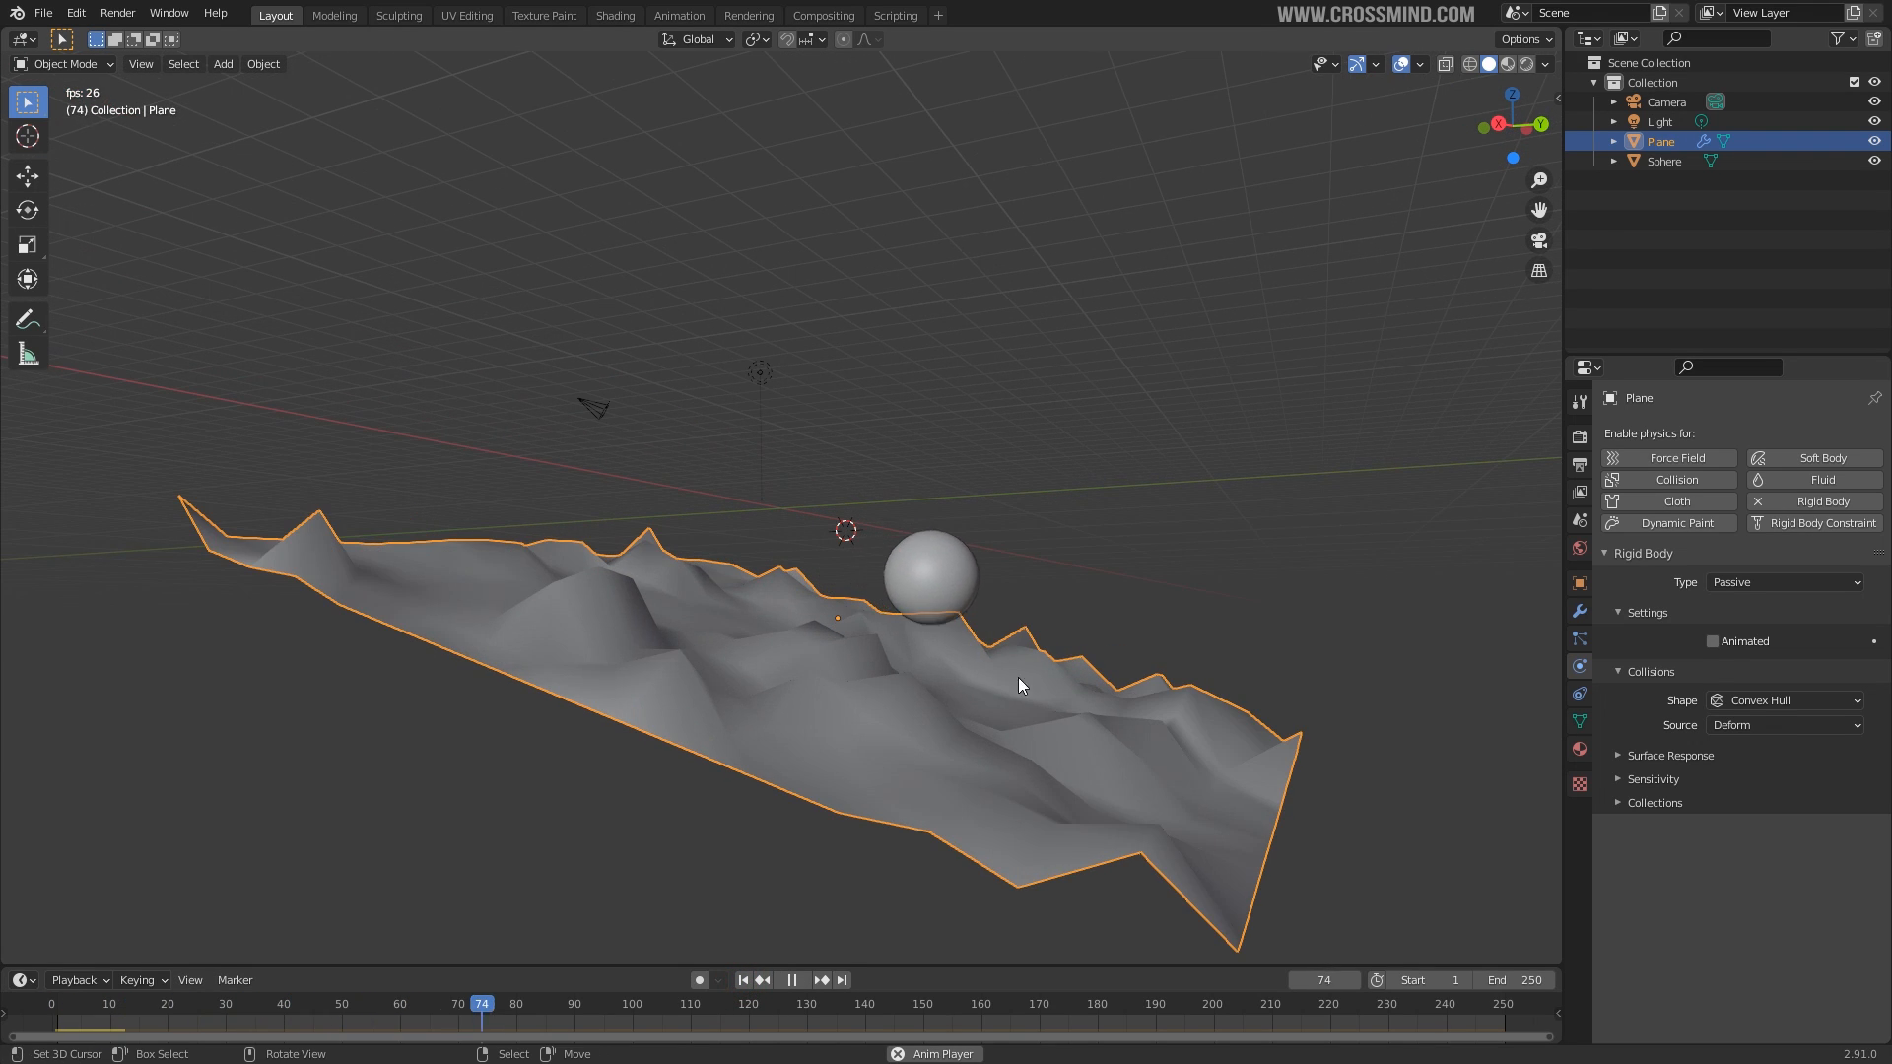
middle_click_drag(1135, 744, 1072, 672)
key("space")
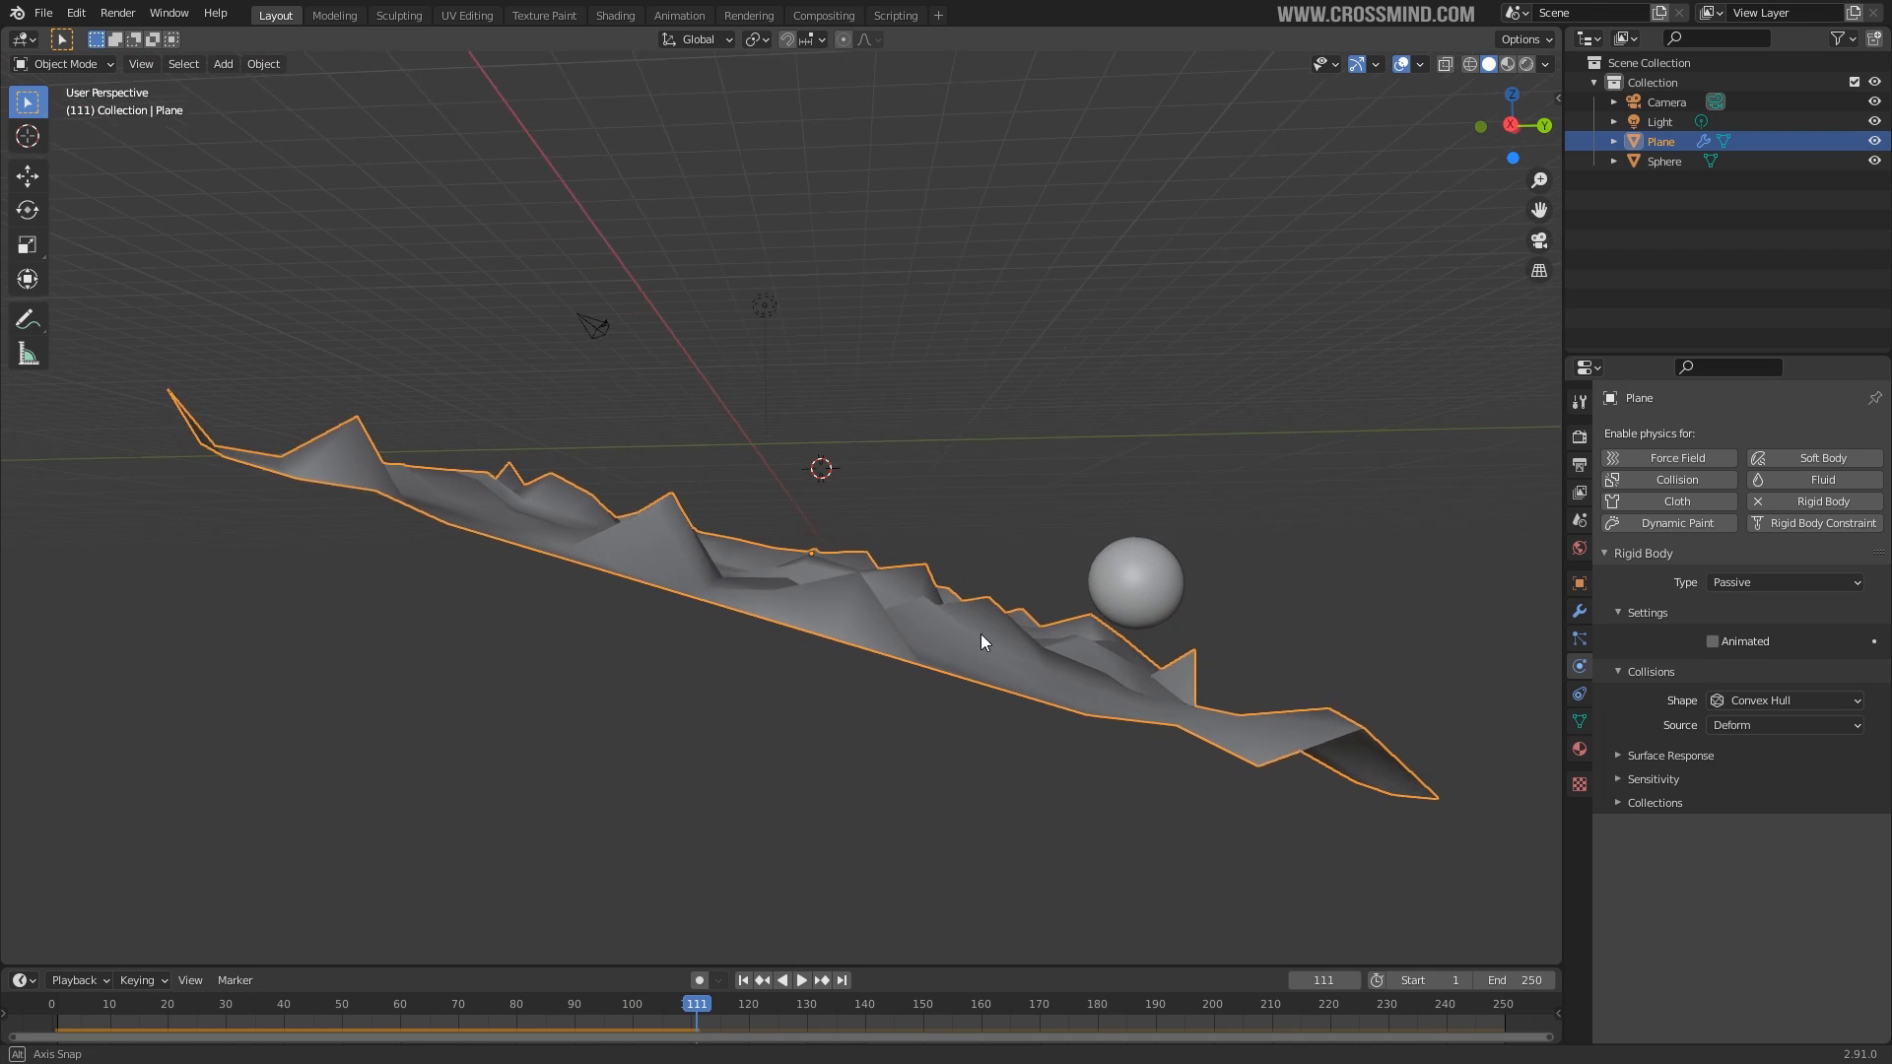
middle_click_drag(733, 549, 739, 583)
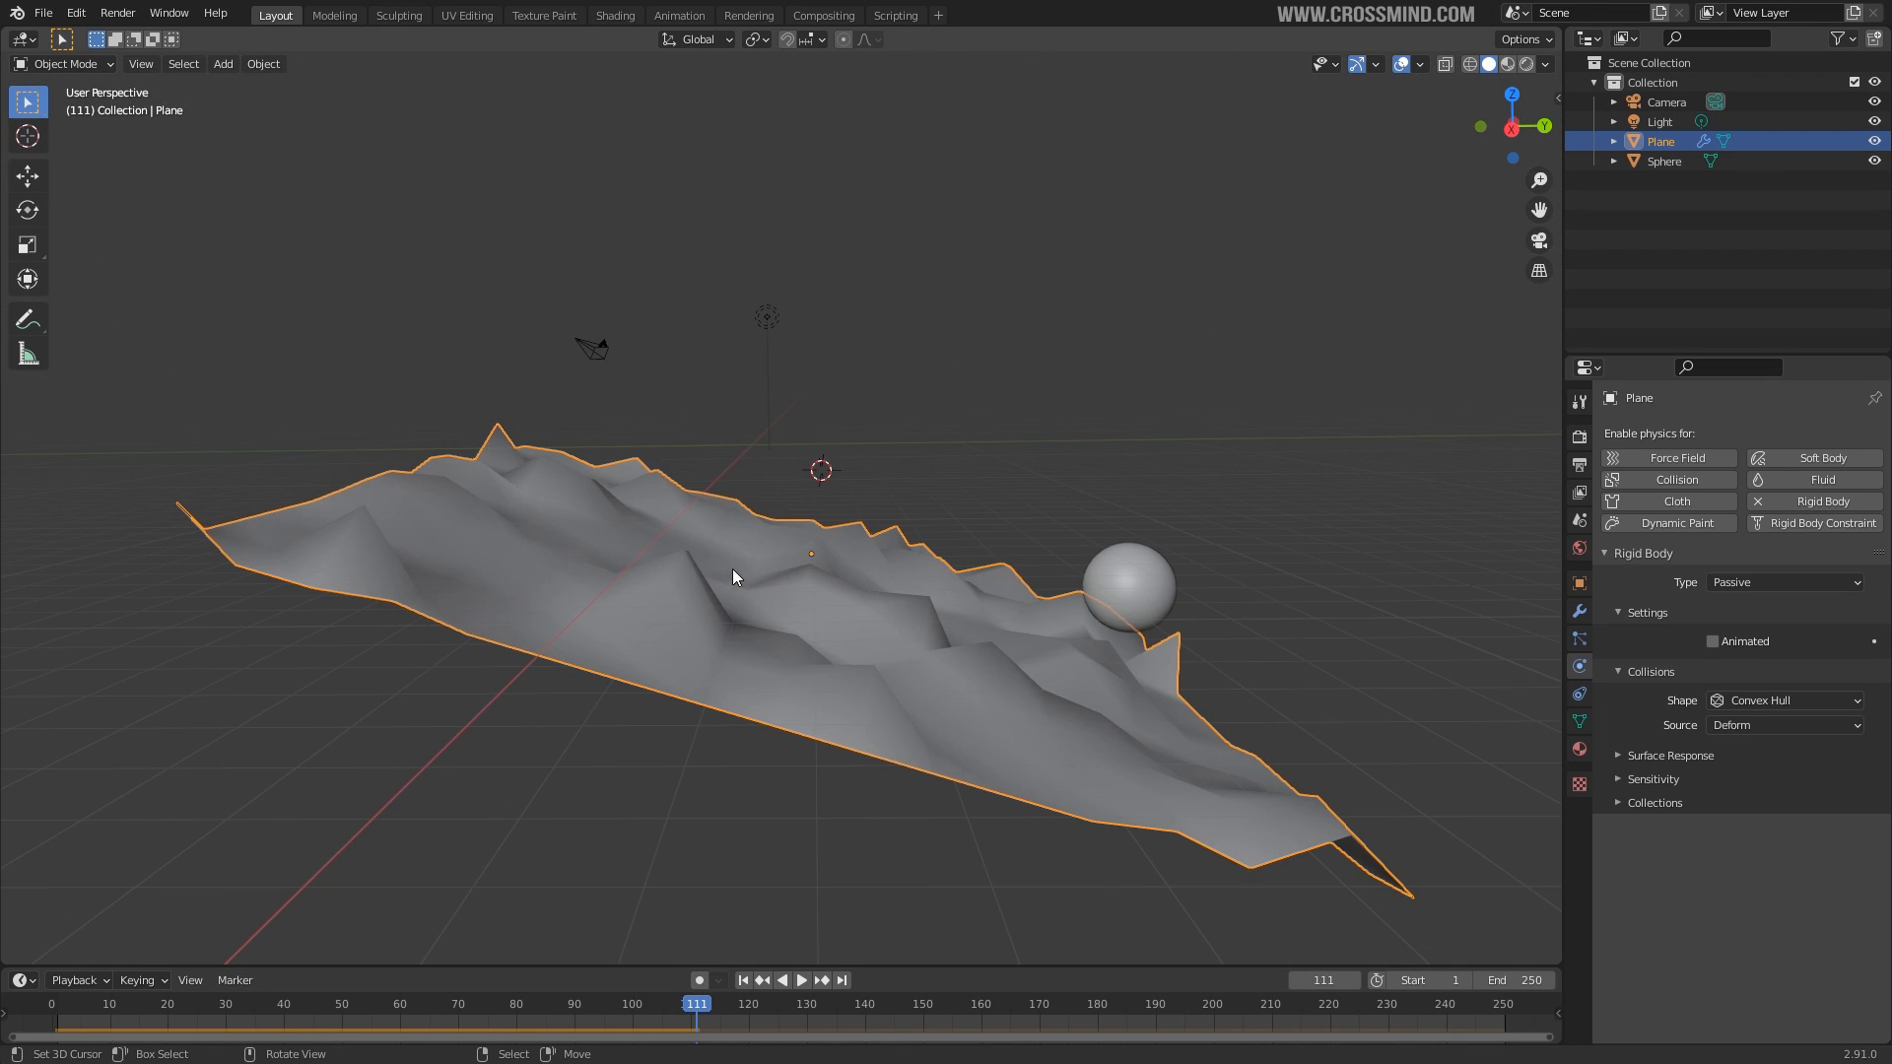
middle_click_drag(857, 667, 576, 435)
middle_click_drag(891, 612, 938, 621)
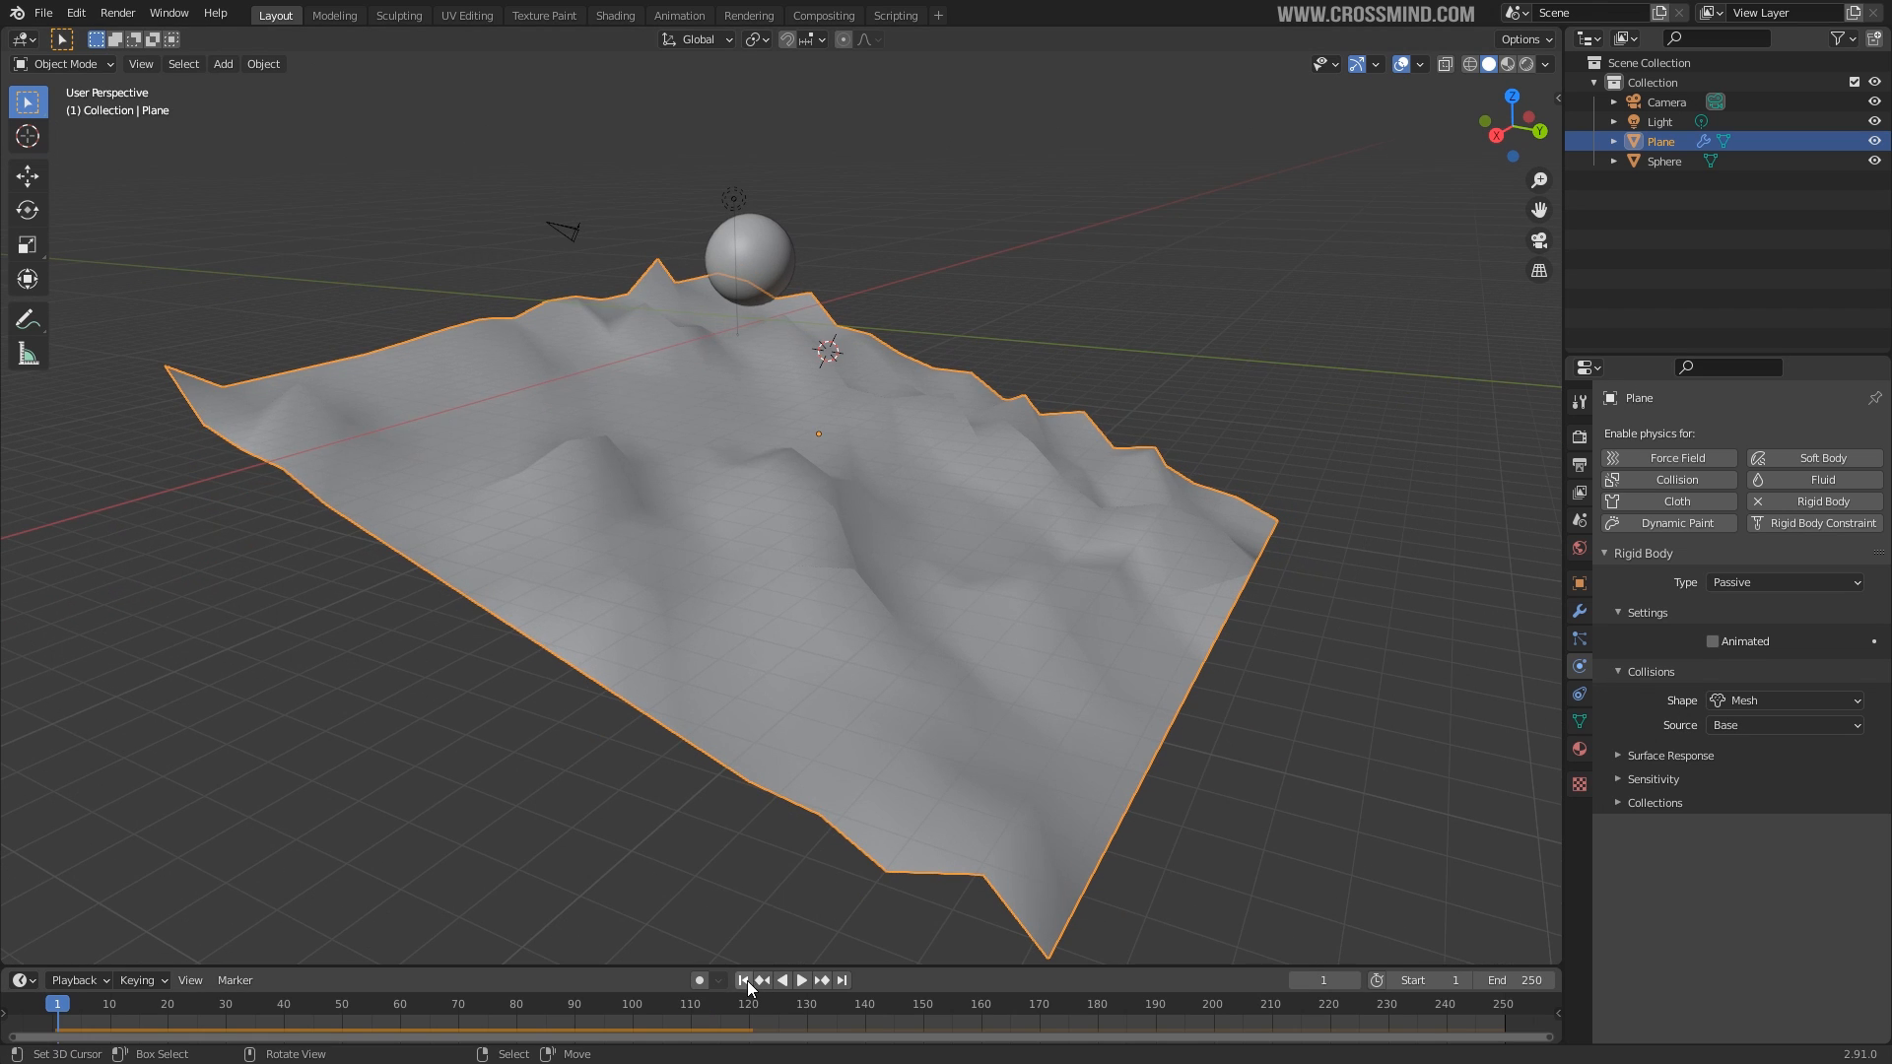
Set the terrain plane's collision source to Final and its collision shape to Mesh.
middle_click_drag(1002, 744, 1003, 711)
left_click(1757, 726)
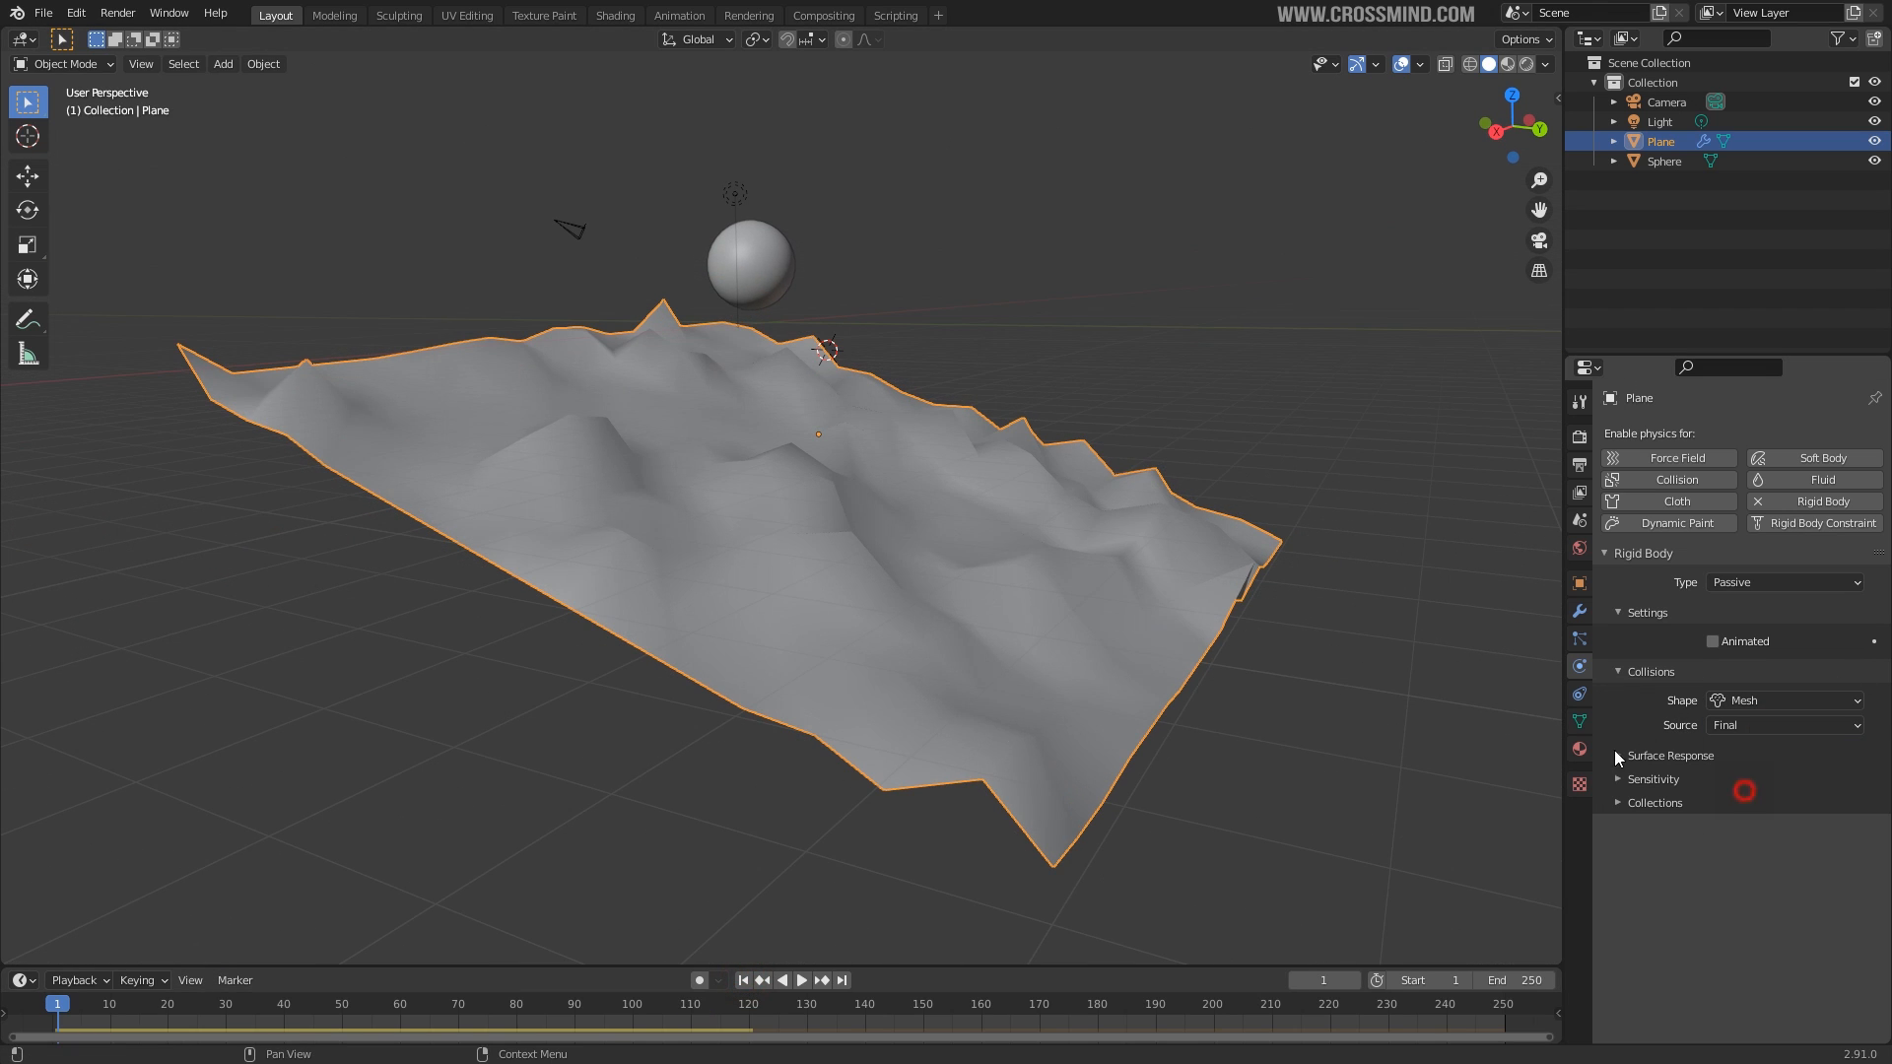
left_click(1740, 792)
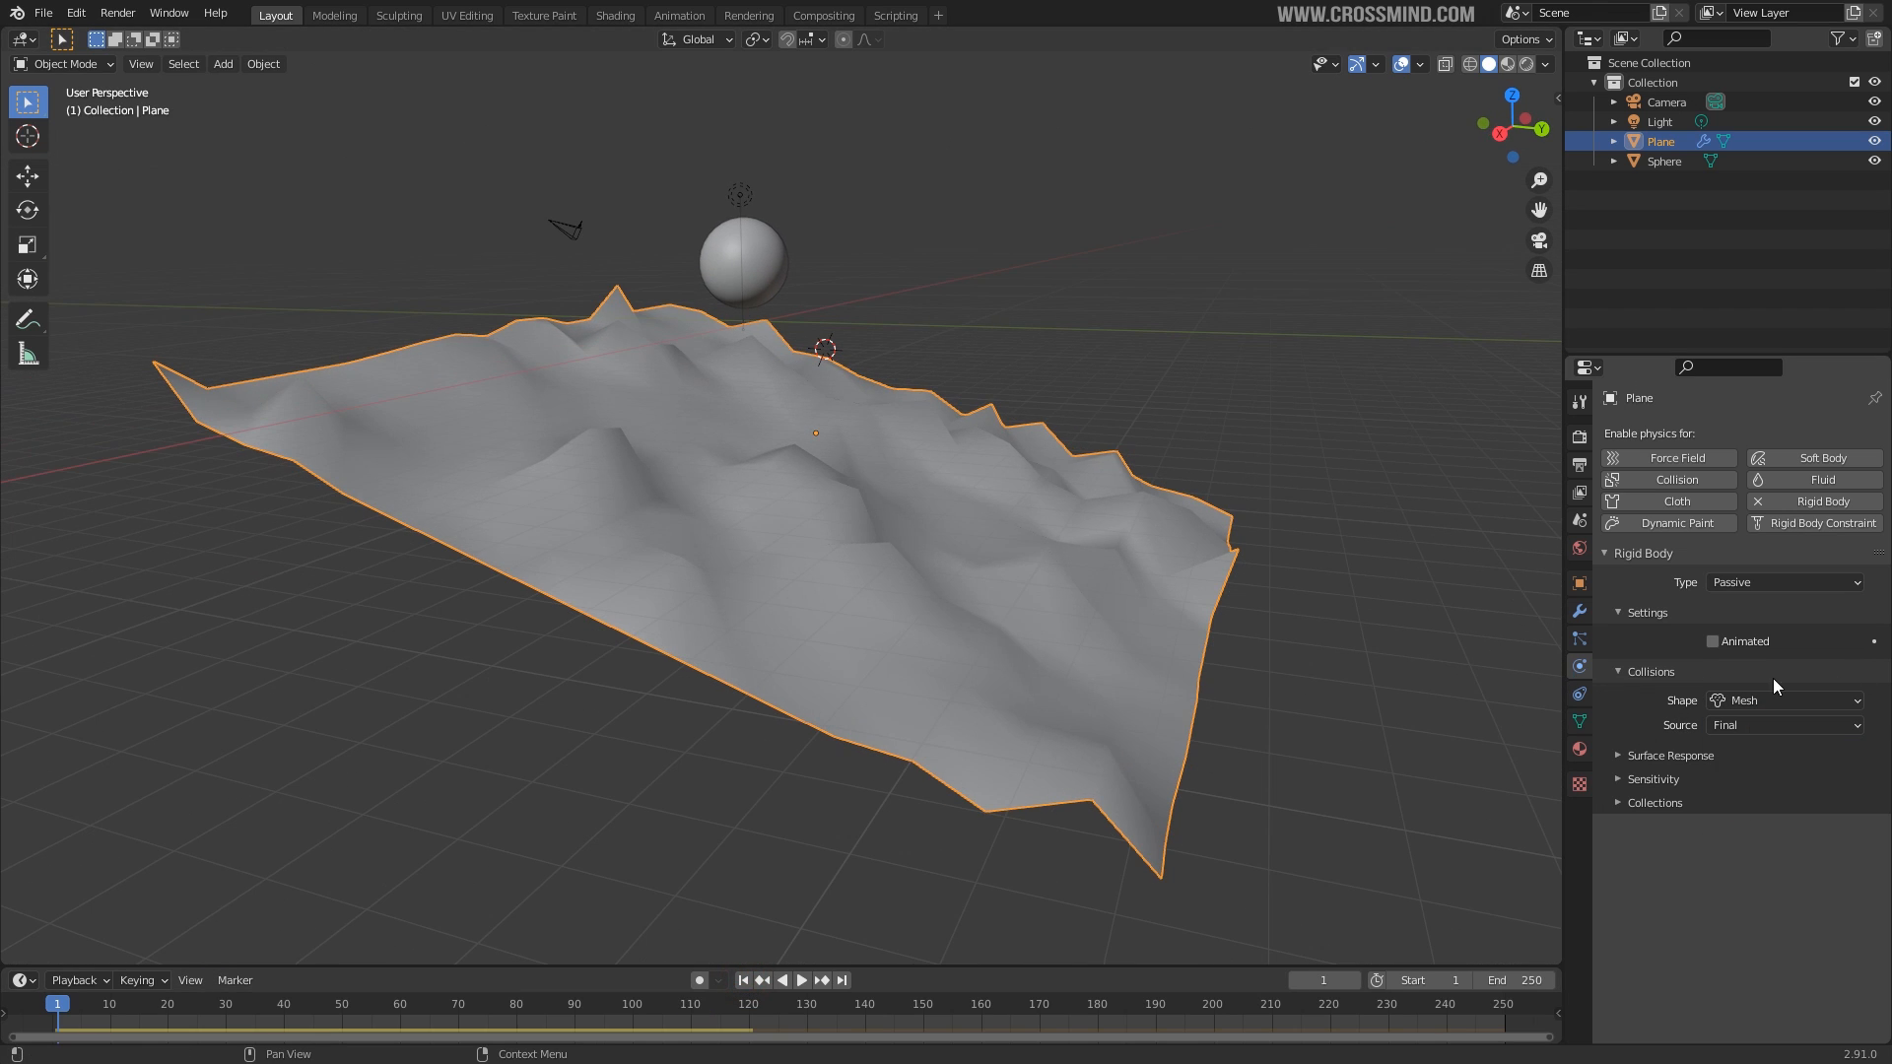
left_click(1757, 701)
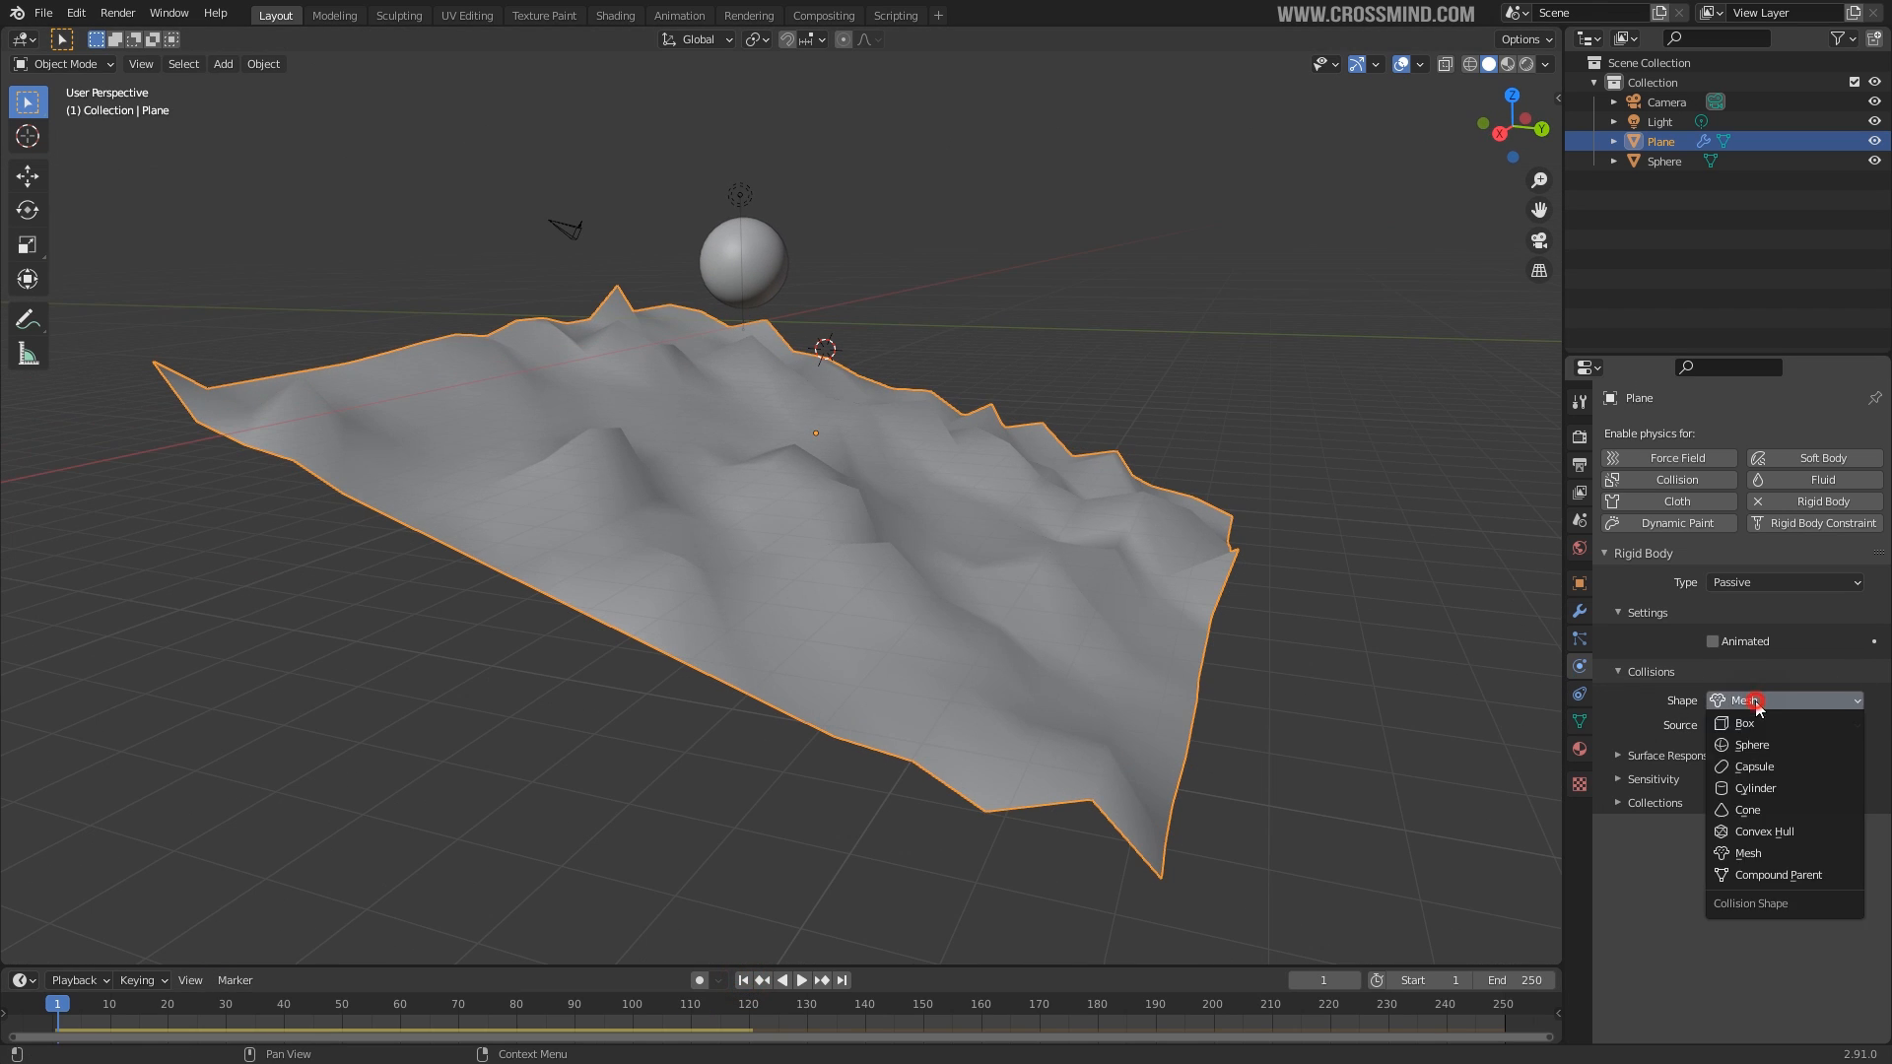
left_click(1752, 853)
Play the simulation and examine how the sphere follows the bumps of the terrain.
key("space")
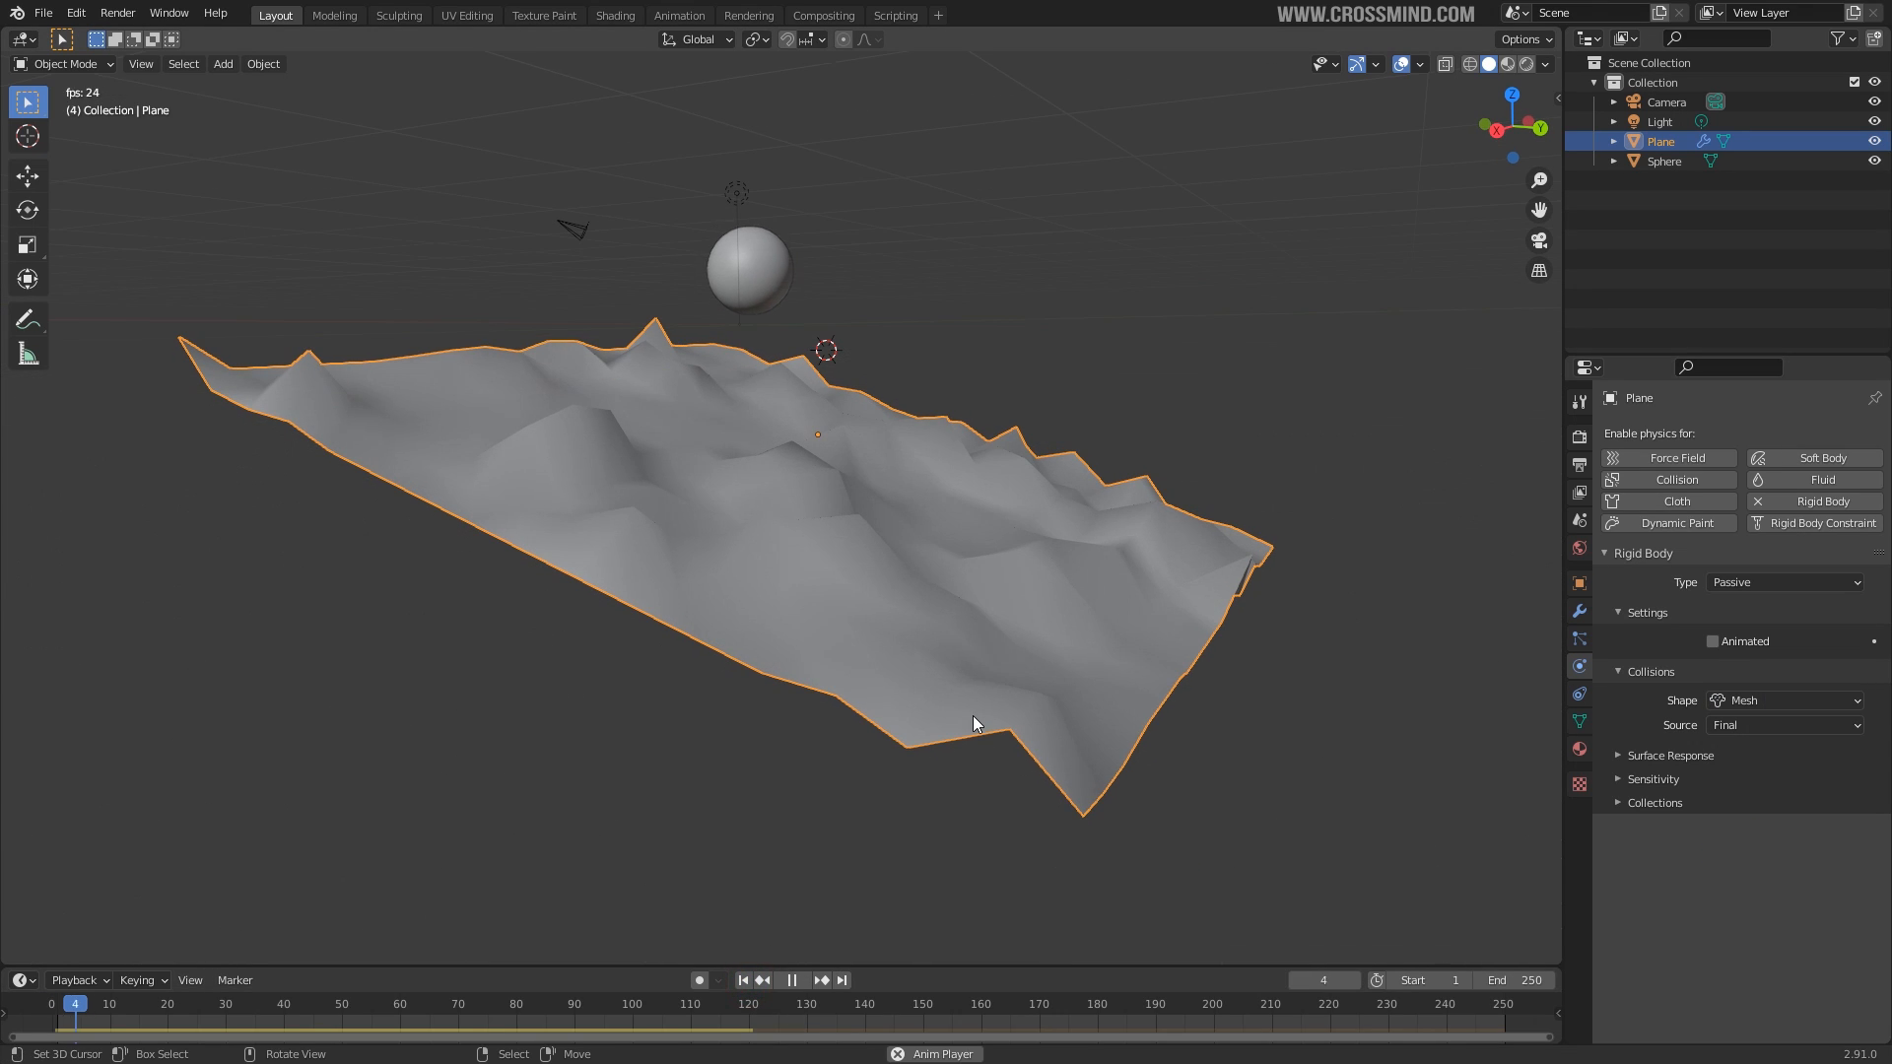
scroll(1005, 601, "up", 2)
middle_click_drag(1004, 601, 865, 420)
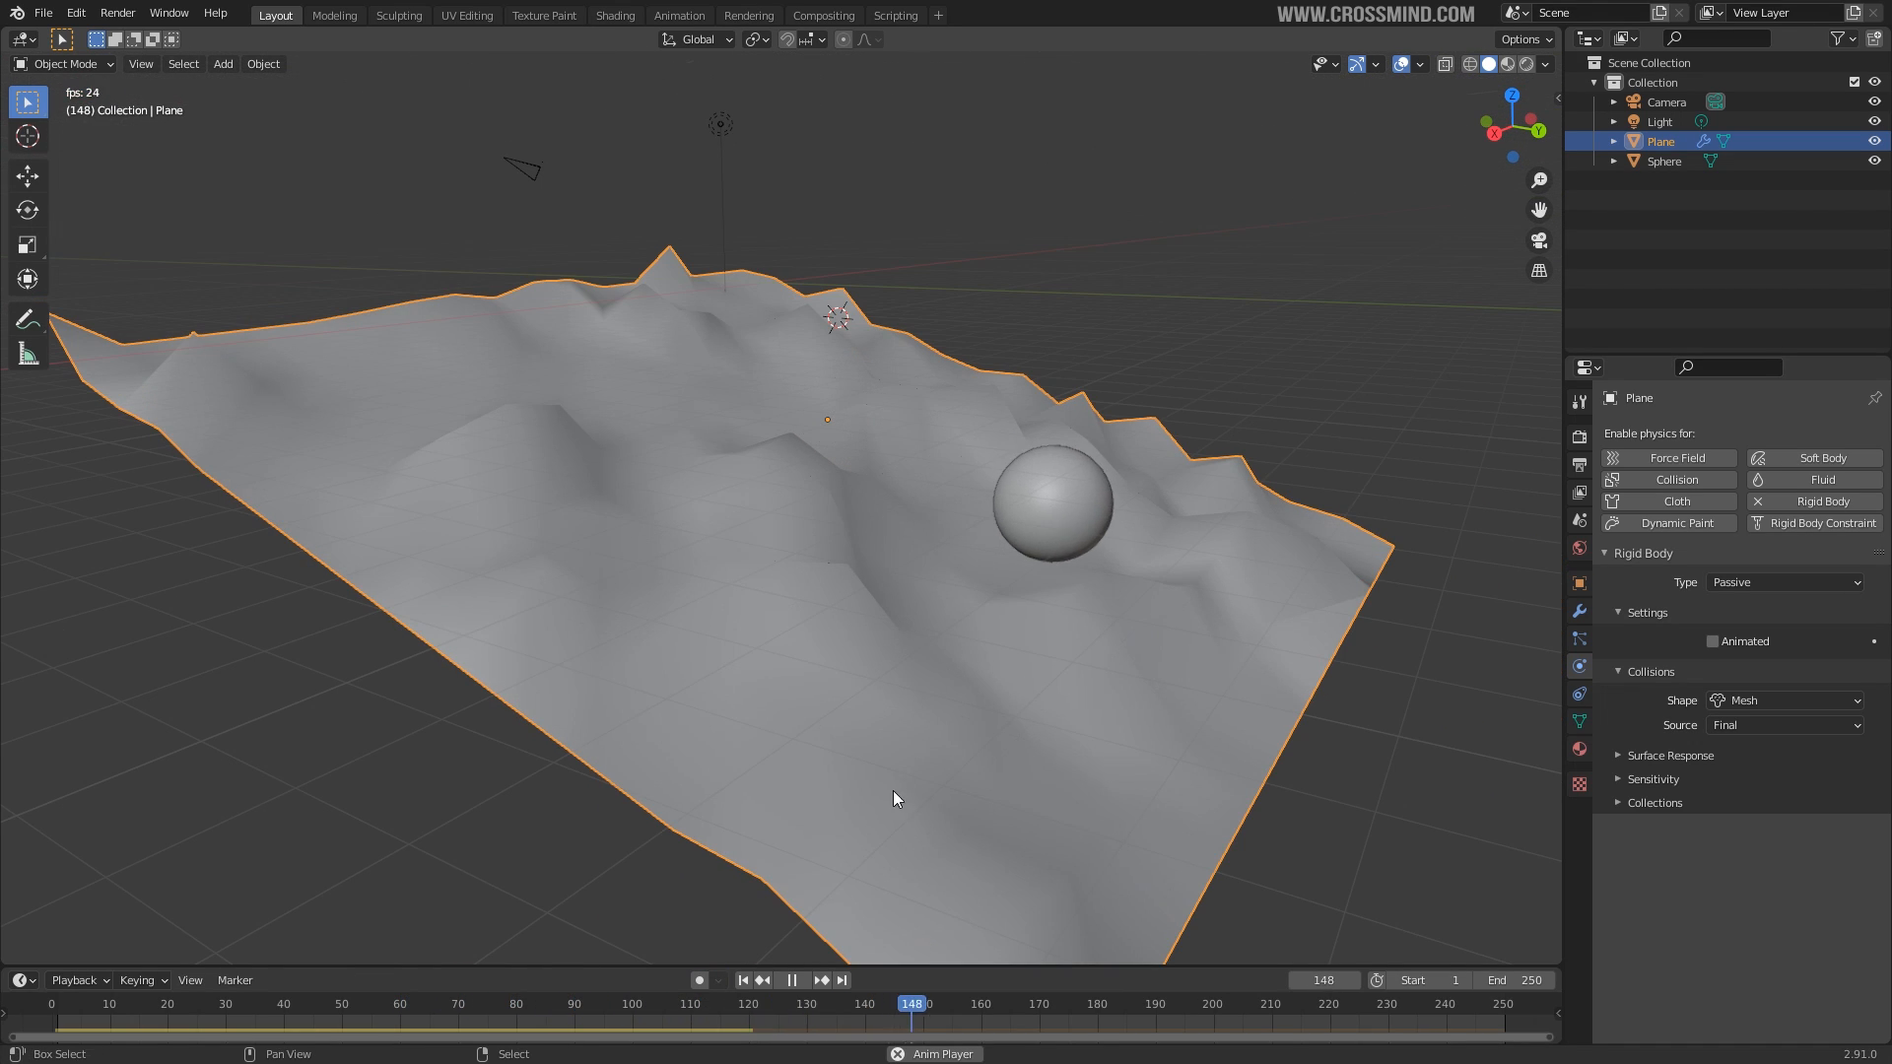
key("space")
middle_click_drag(1001, 587, 1019, 562)
key("space")
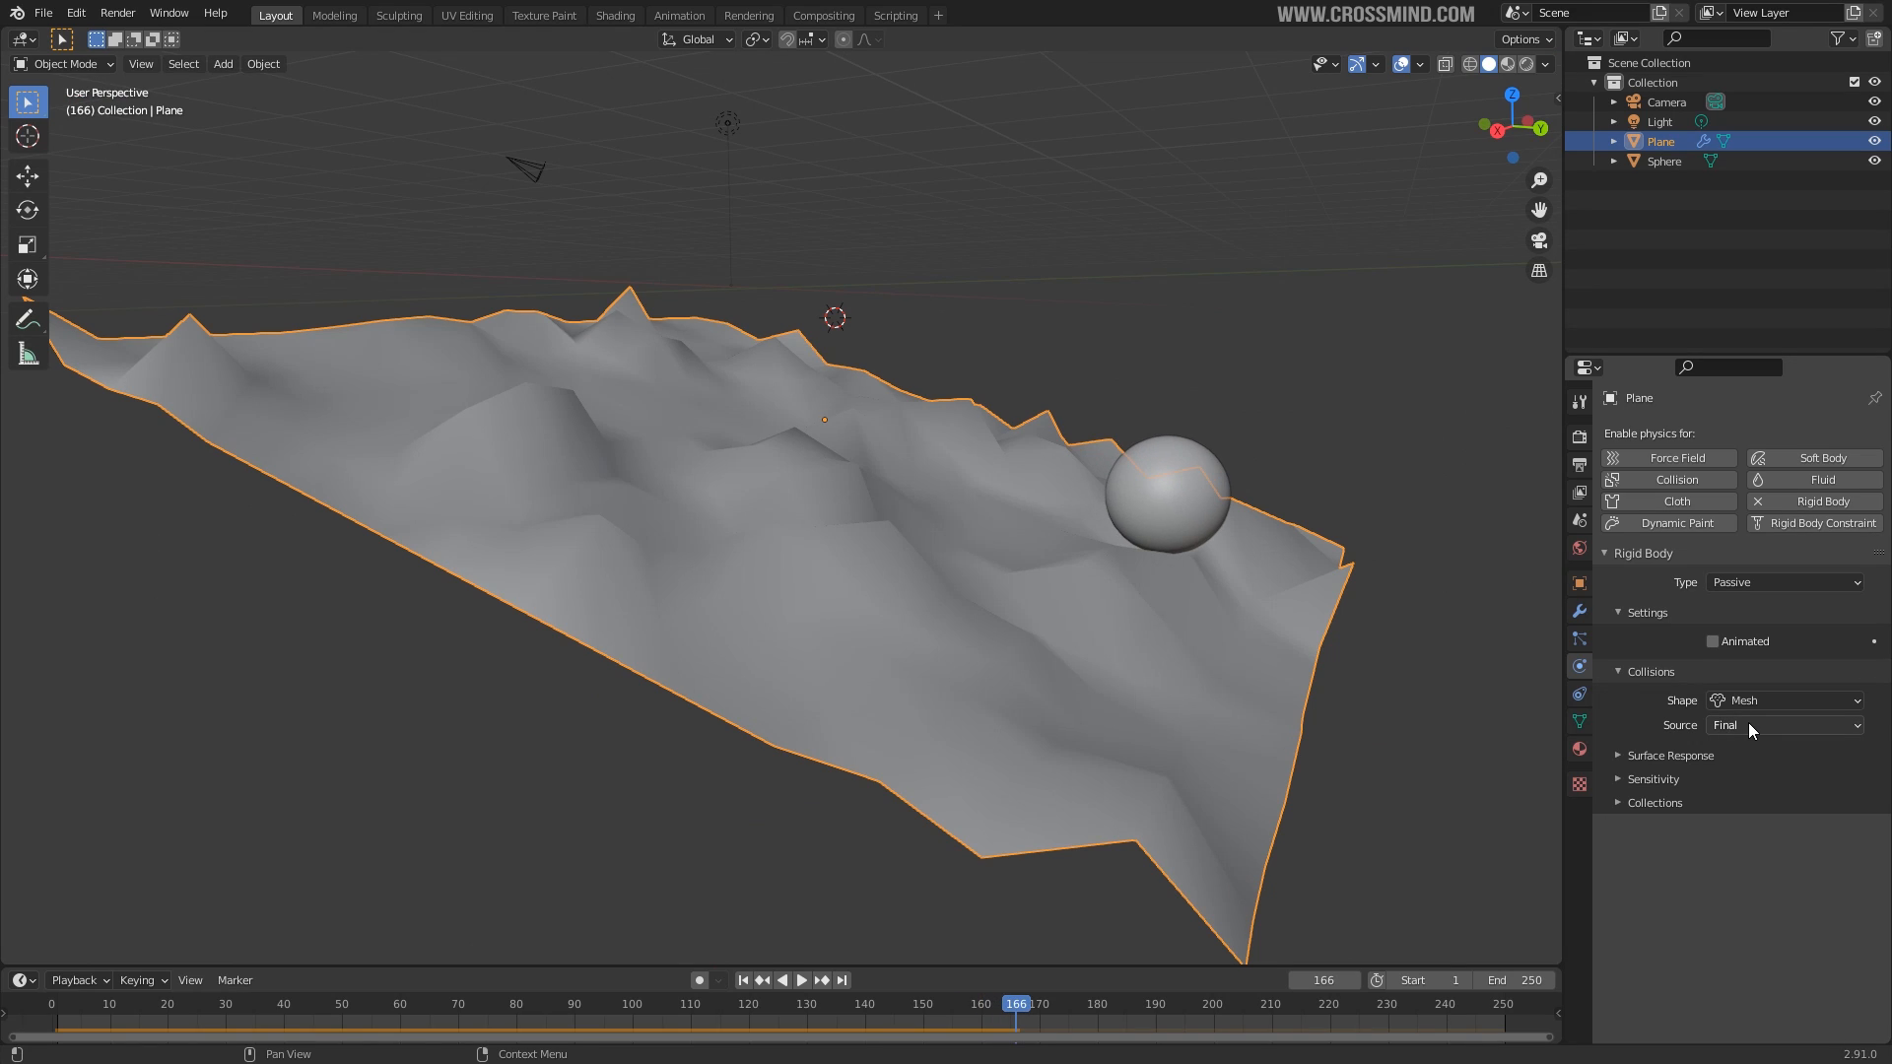
Set the terrain plane's collision source to Base.
left_click(1748, 725)
left_click(1734, 729)
left_click(1712, 725)
left_click(1736, 727)
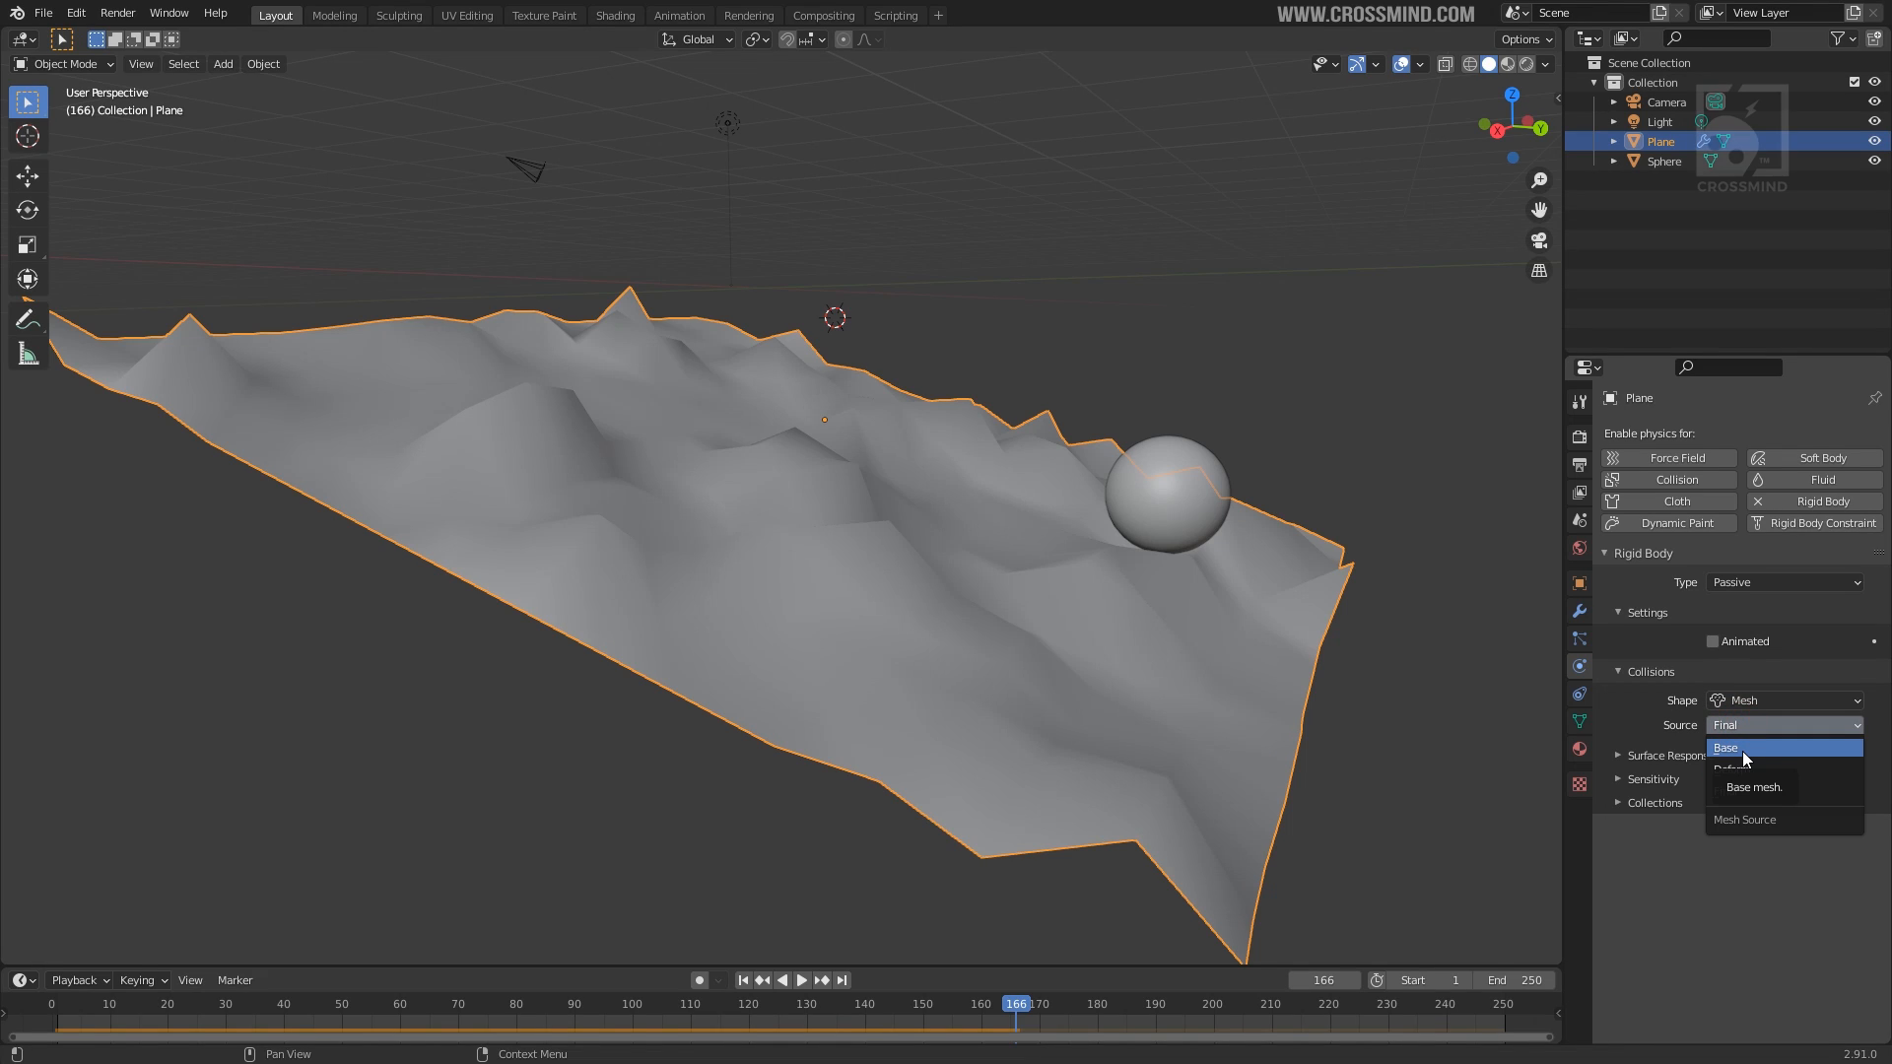
left_click(1740, 749)
Replay the simulation from the first frame while showing the plane's Displace modifier settings.
left_click(743, 979)
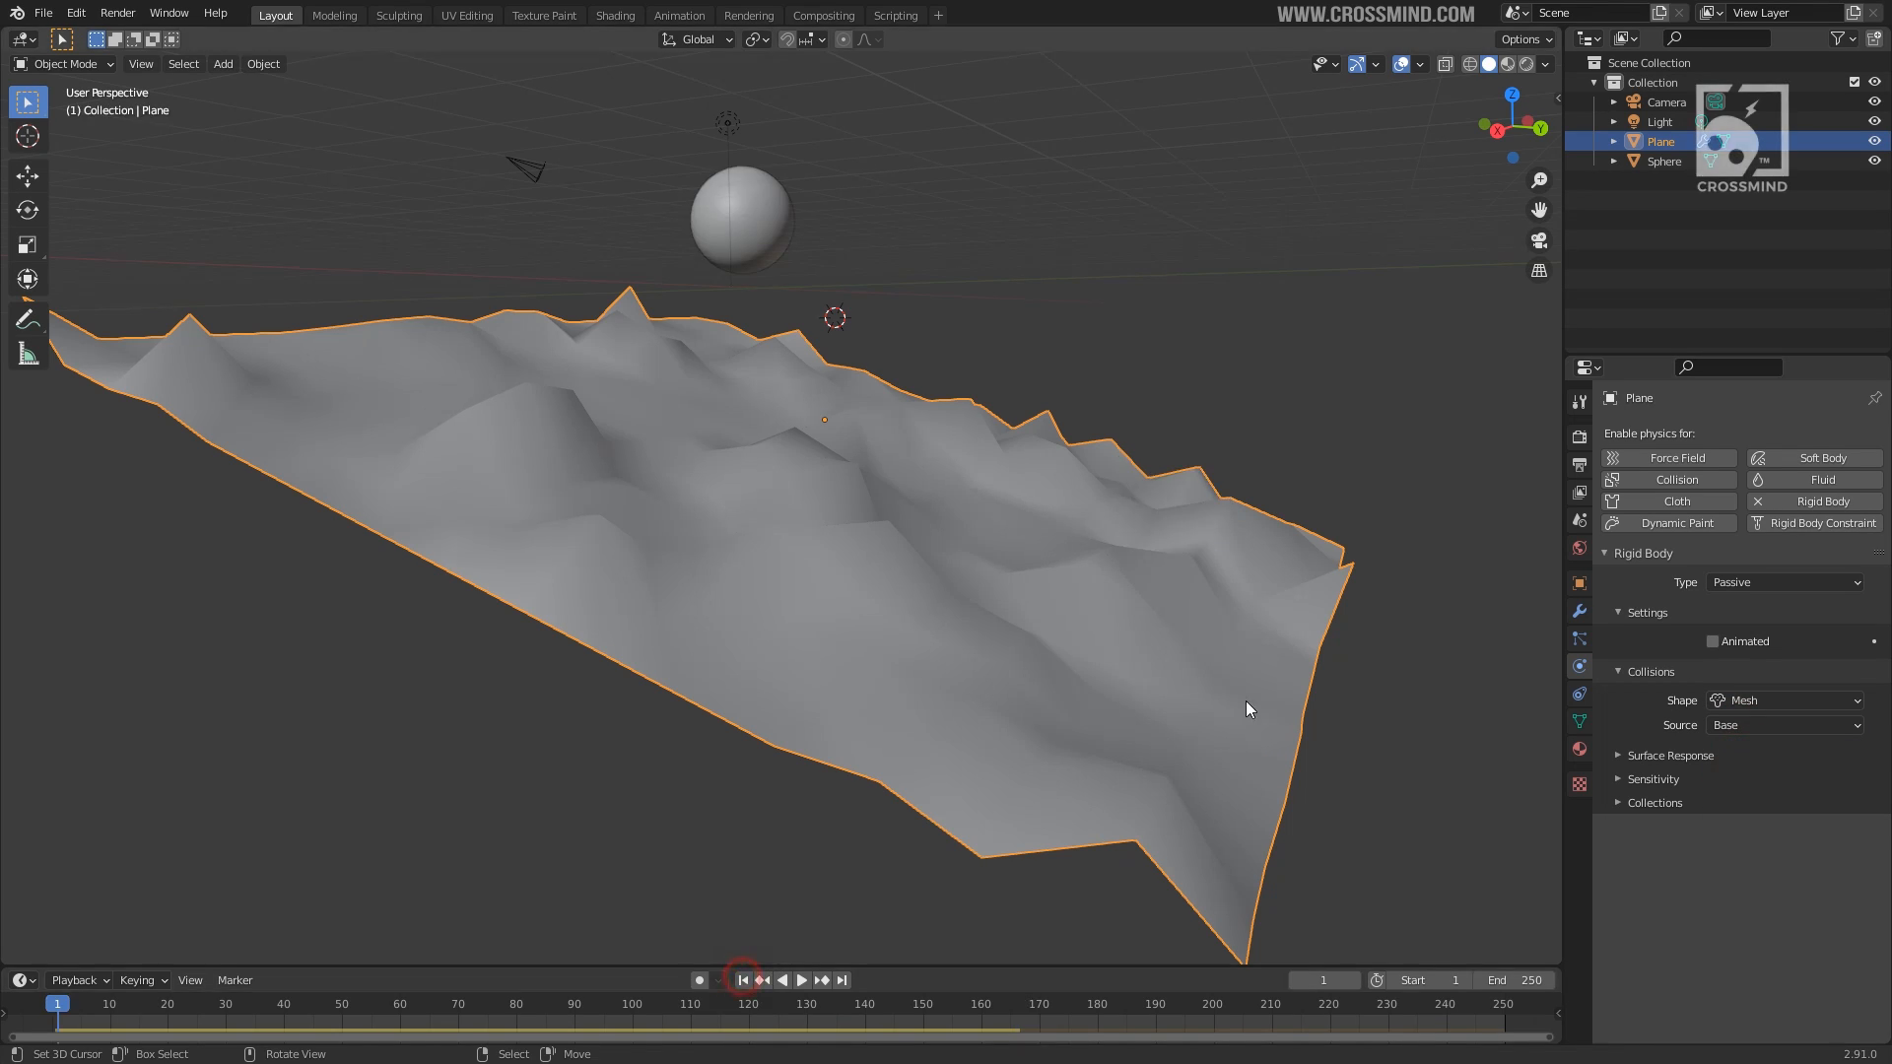
left_click(1579, 611)
left_click(801, 979)
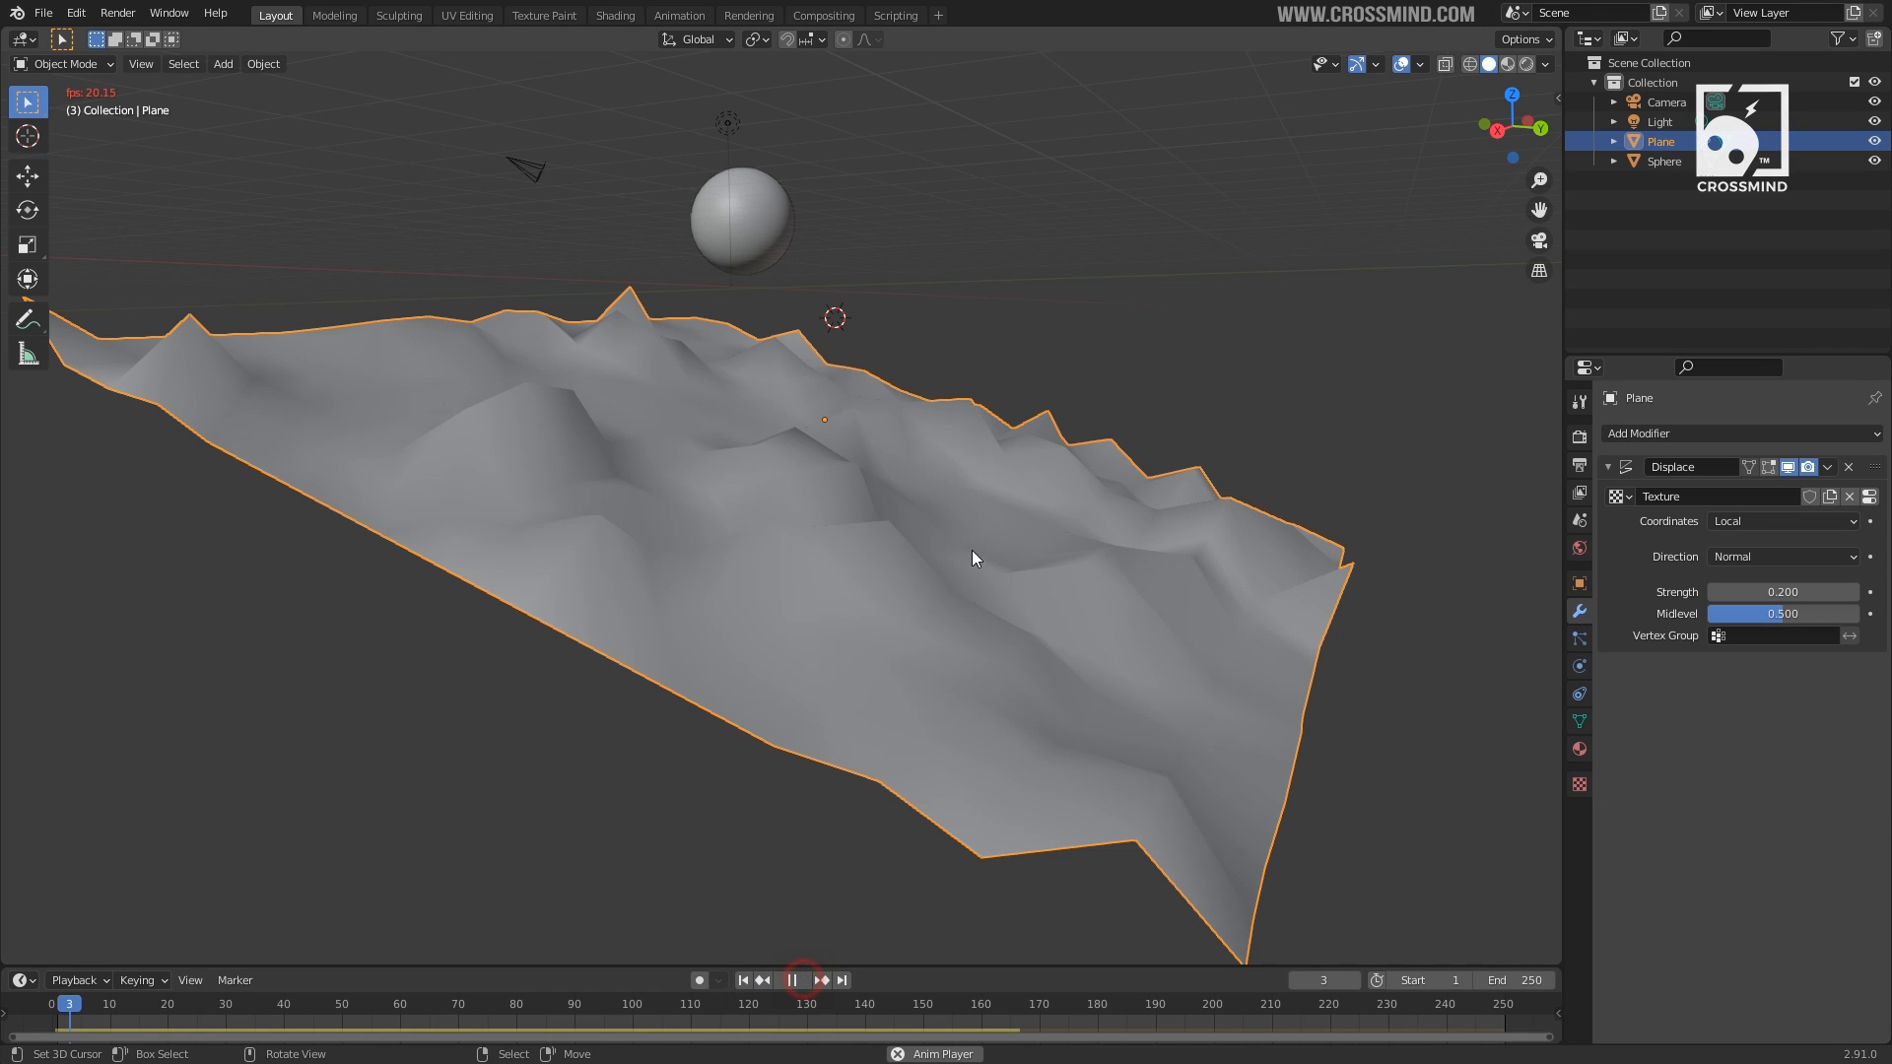
mouse_move(931, 548)
middle_mouse_down()
mouse_move(922, 533)
mouse_move(946, 534)
middle_mouse_up()
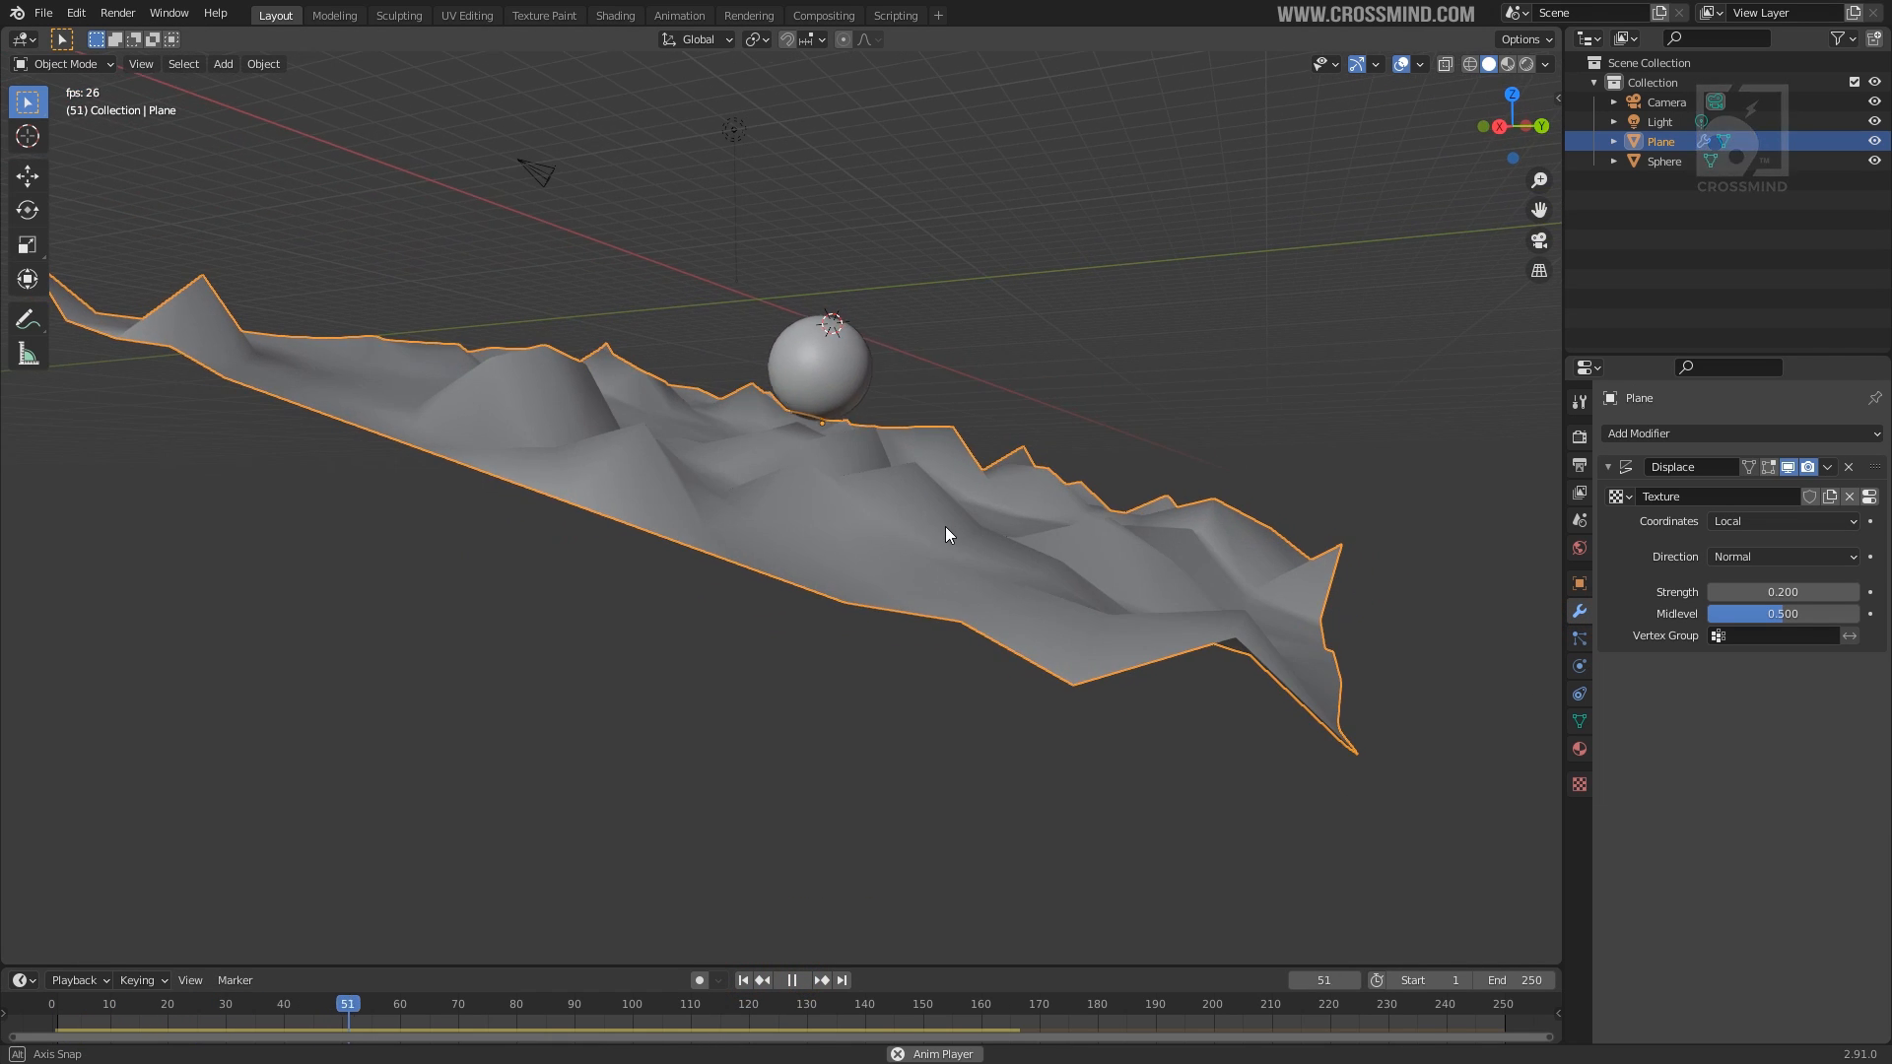
Set the terrain plane's collision source back to Final in its rigid body settings.
left_click(1581, 667)
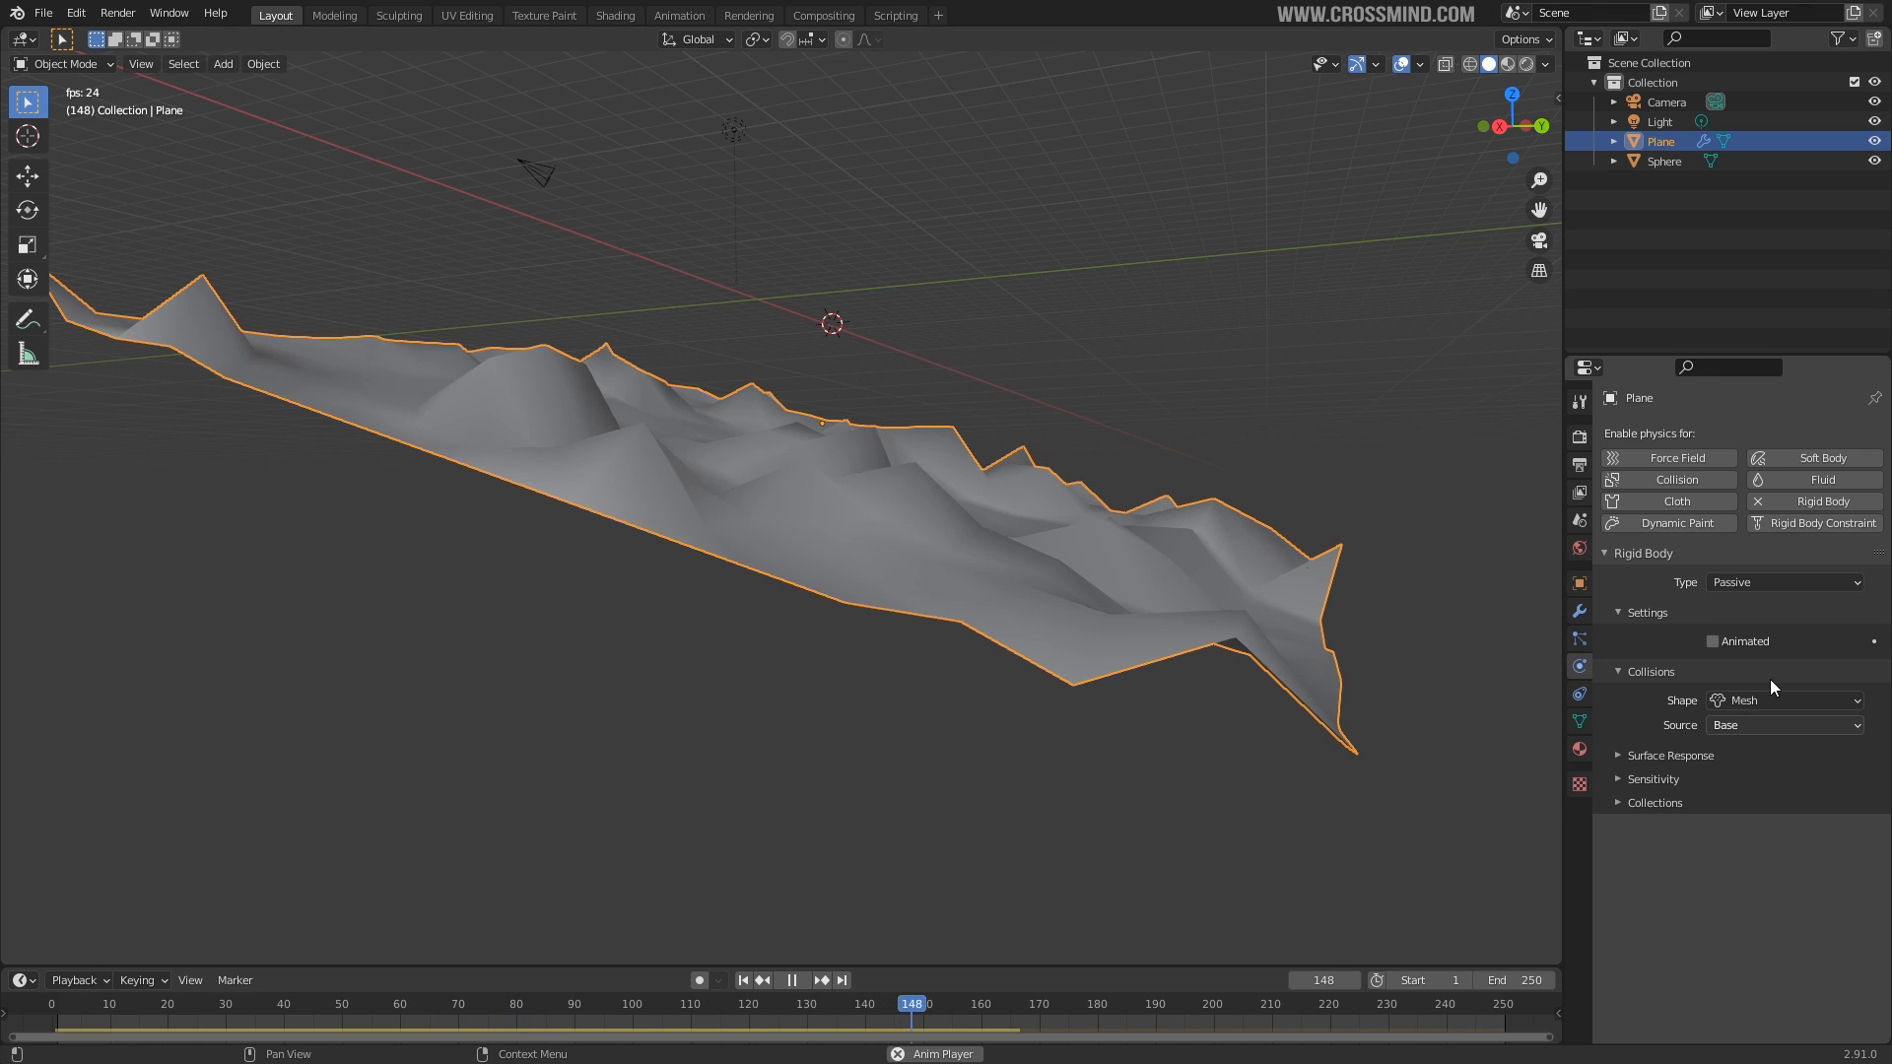
left_click(1812, 729)
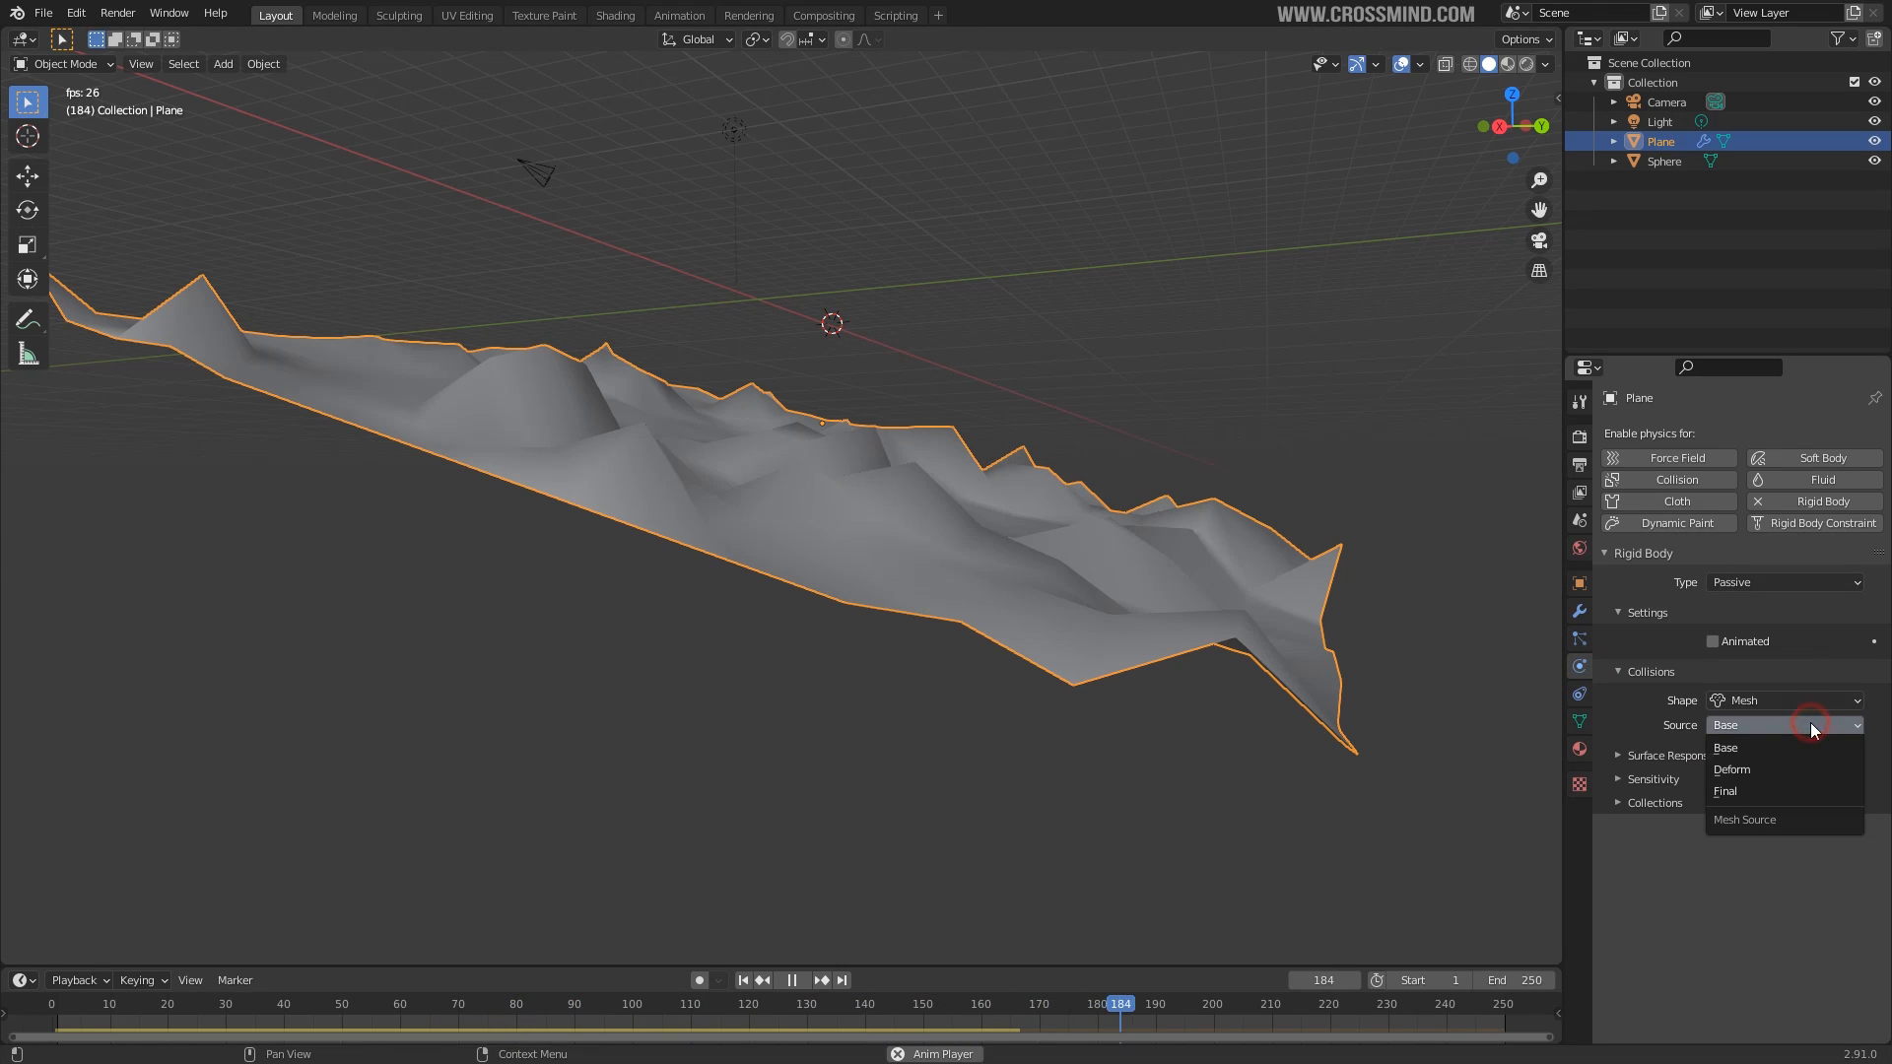
left_click(1732, 790)
Replay the simulation with the Final source, show the plane's Surface Response settings and stop playback.
left_click(743, 980)
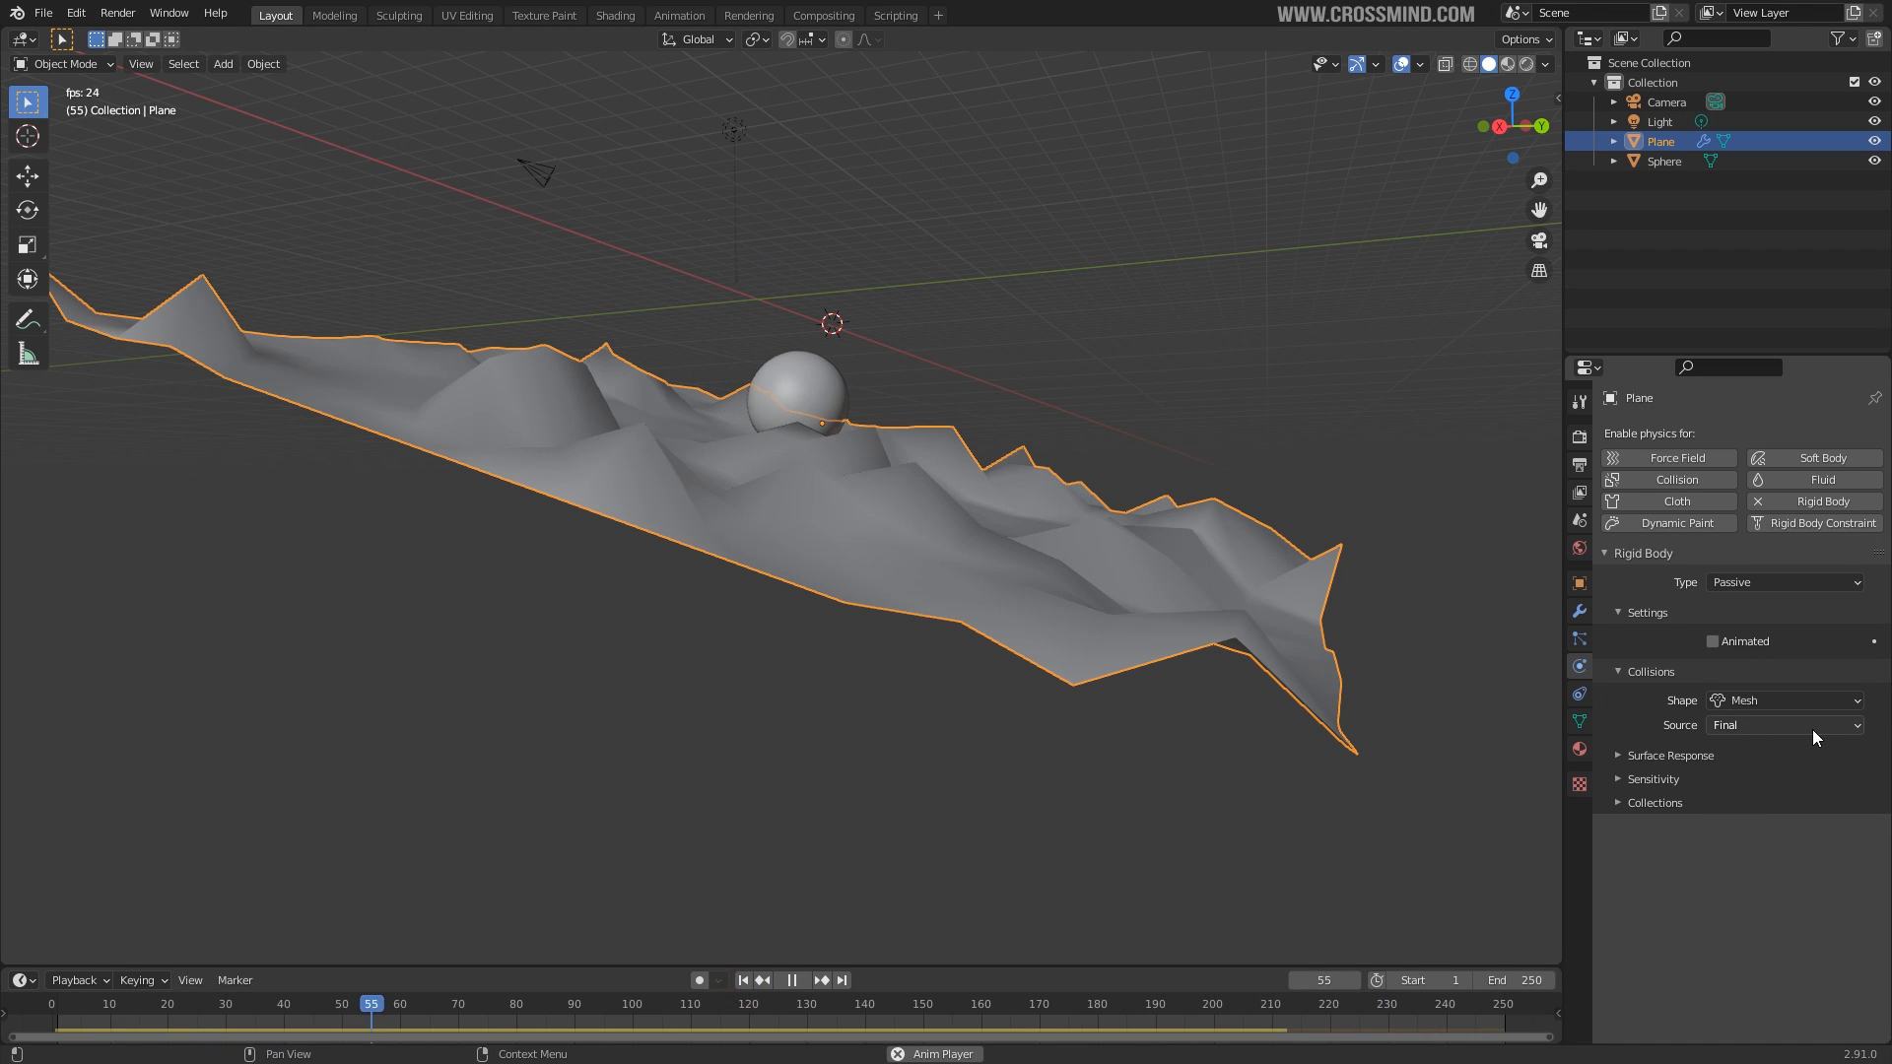
middle_click_drag(1034, 451, 1030, 475)
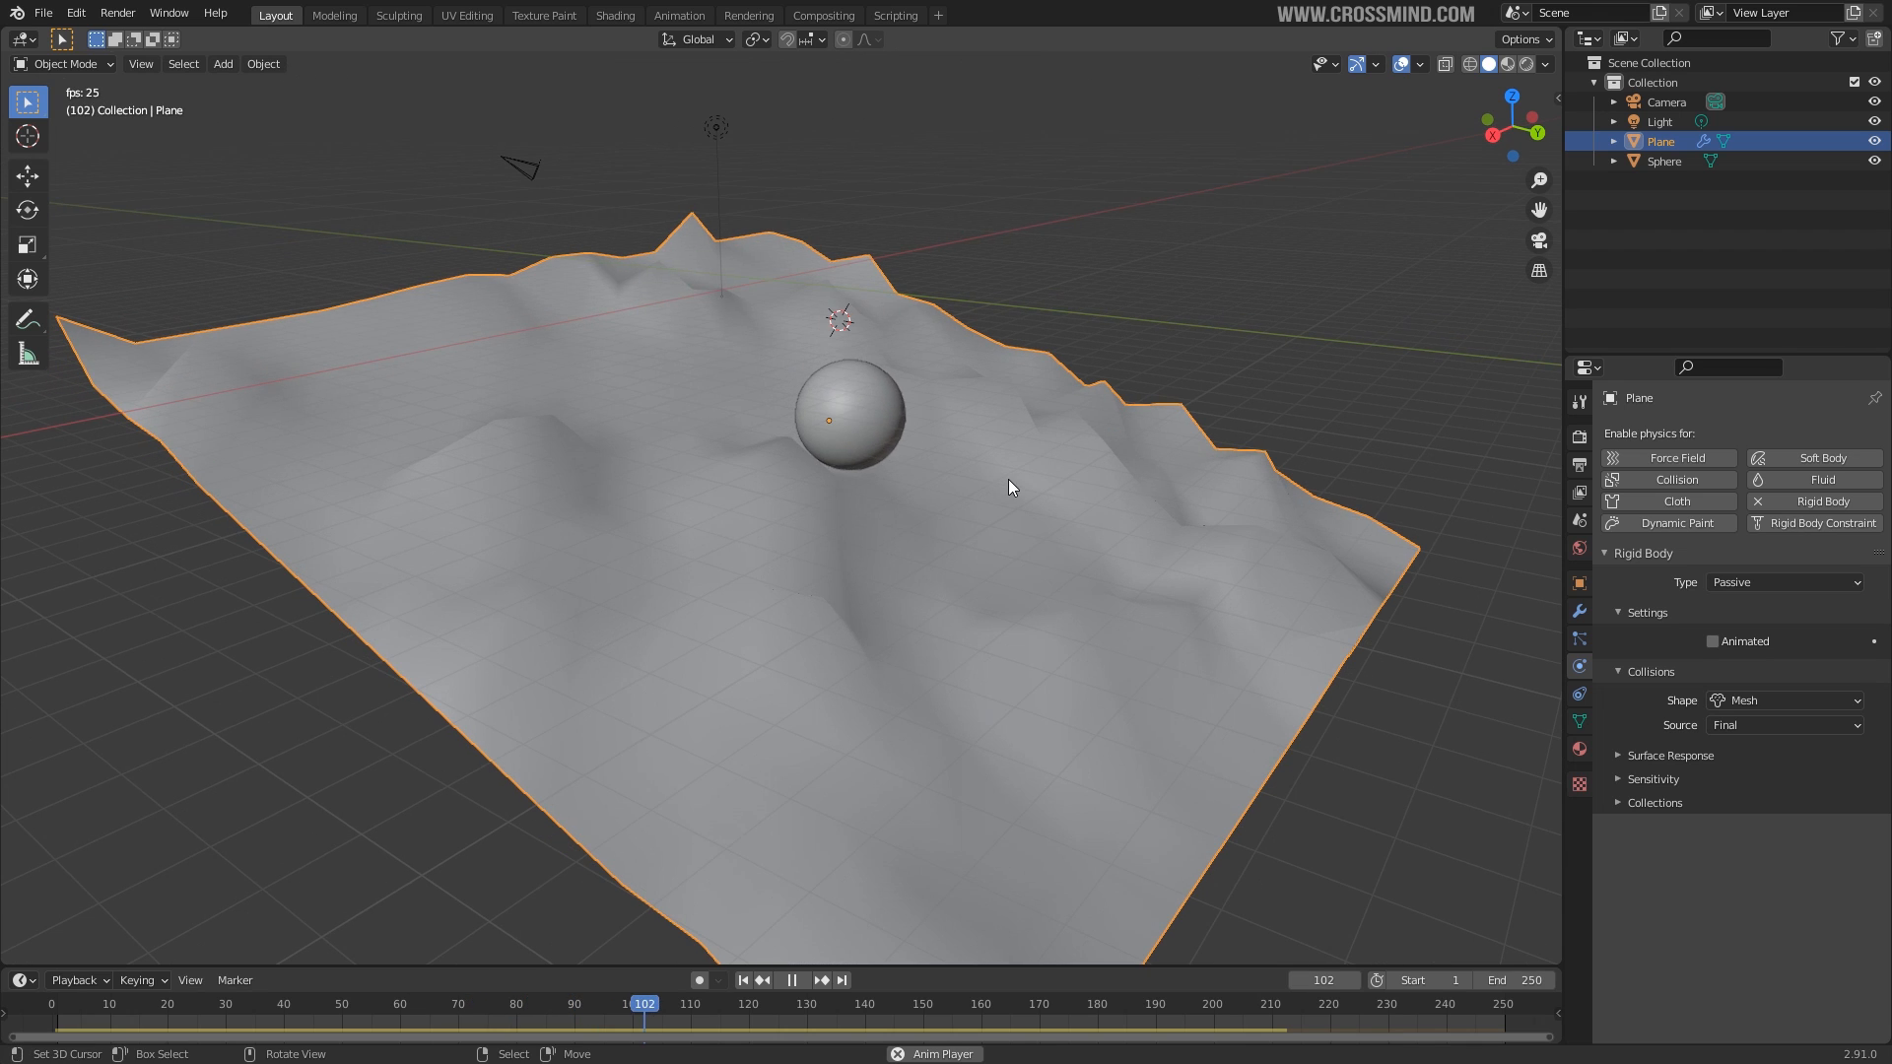
left_click(1670, 755)
key("space")
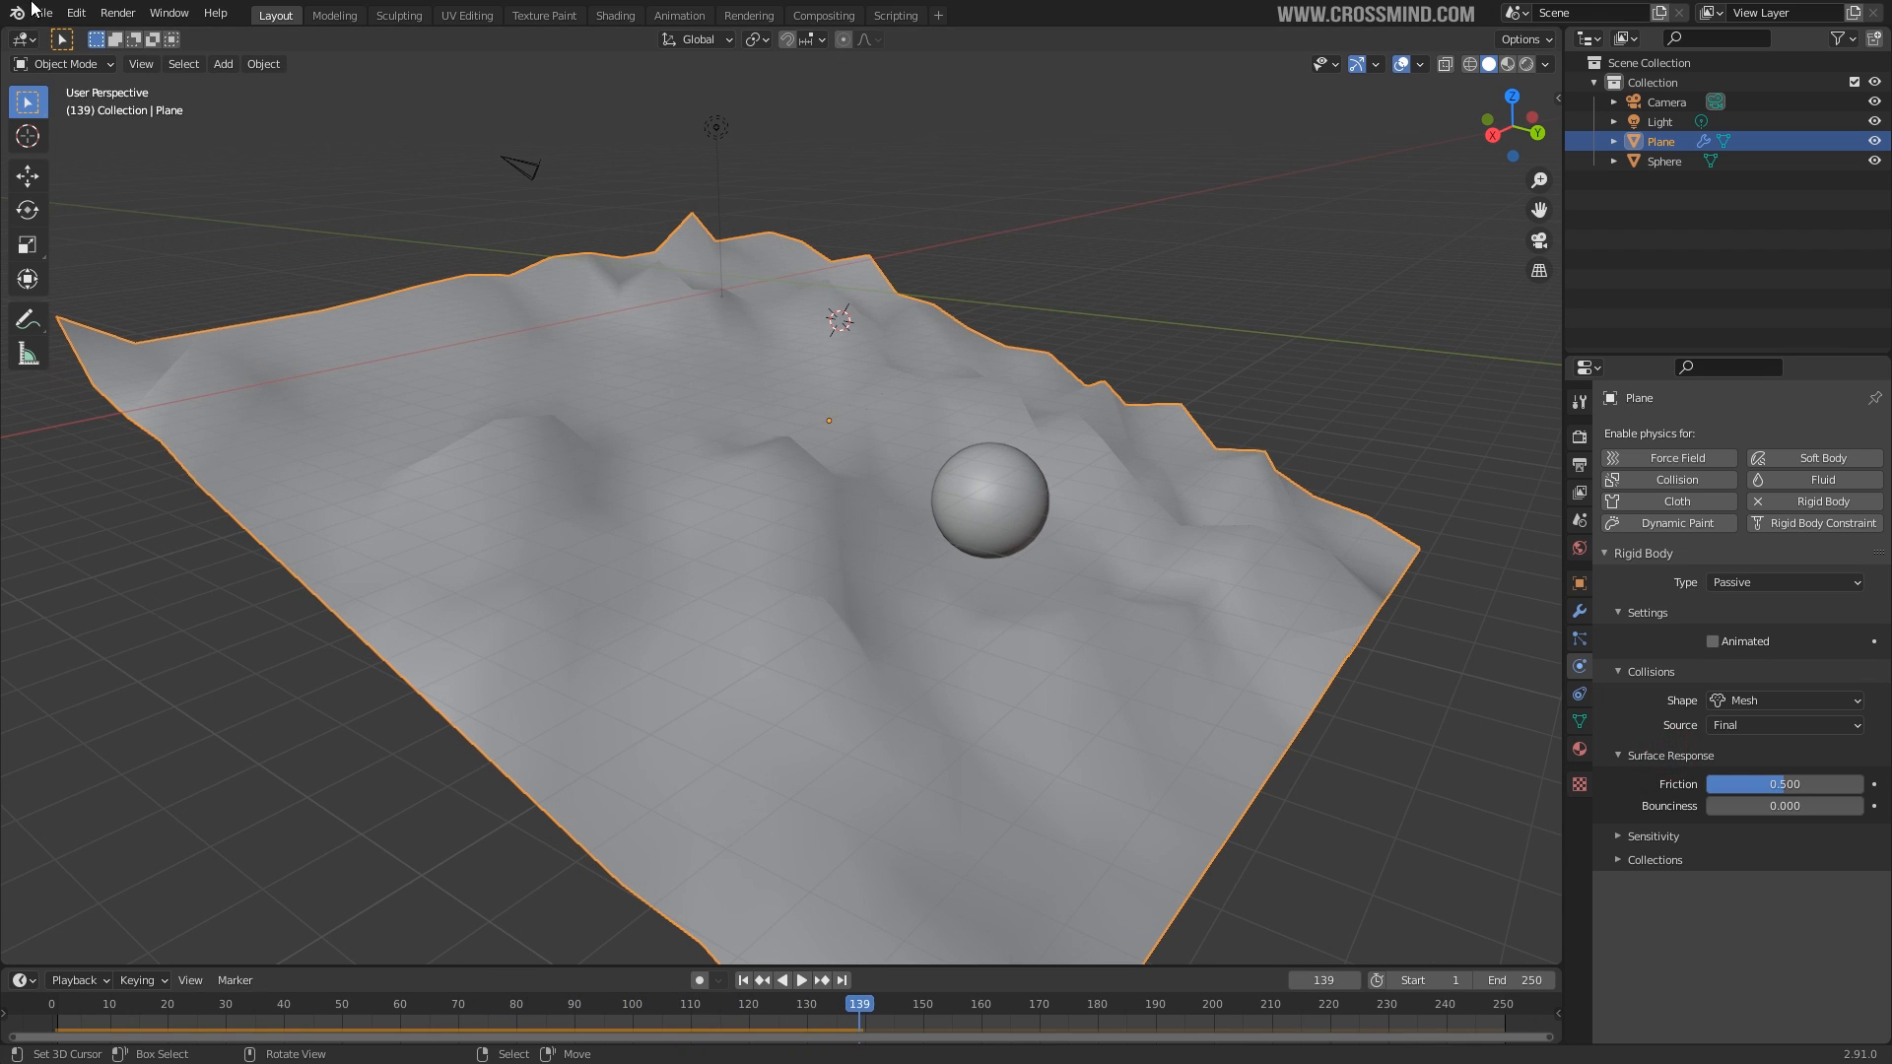
Open the recent project with the striped balls on the wooden floor, discarding the unsaved changes.
left_click(37, 12)
mouse_move(146, 75)
left_click(359, 77)
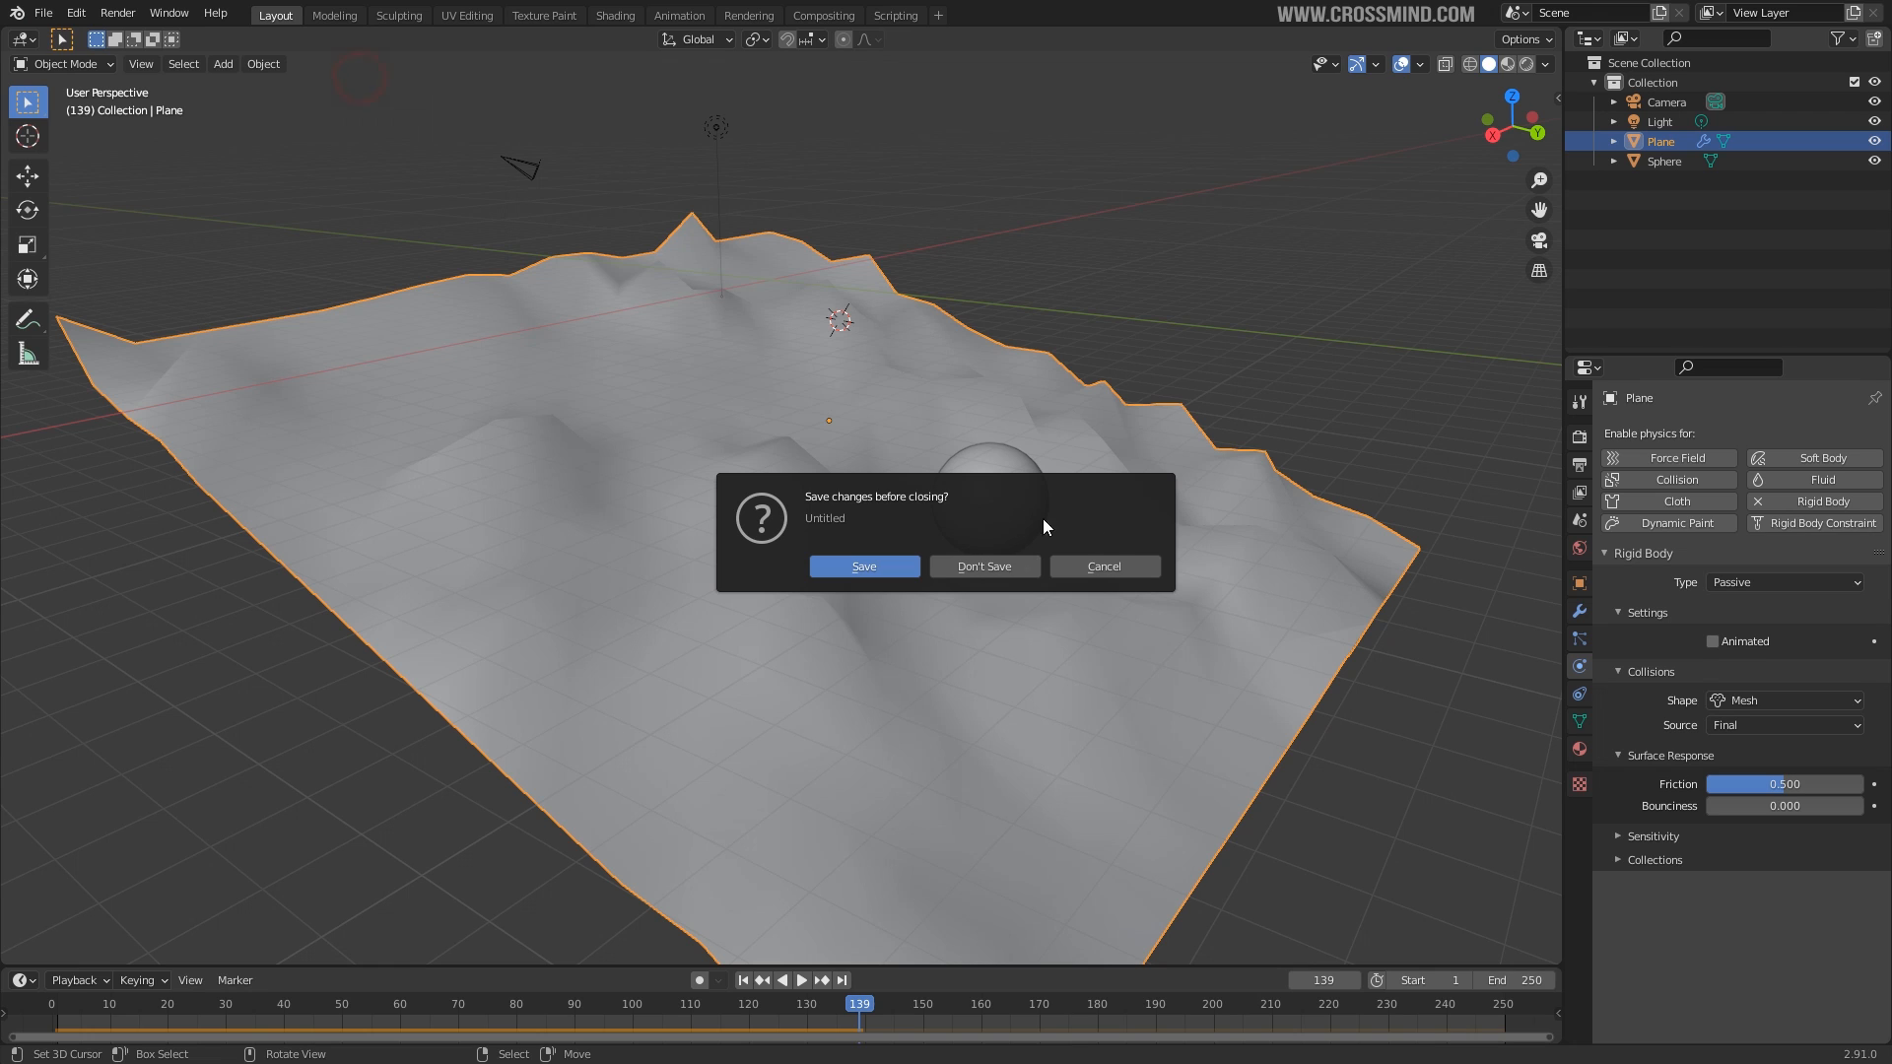
left_click(985, 566)
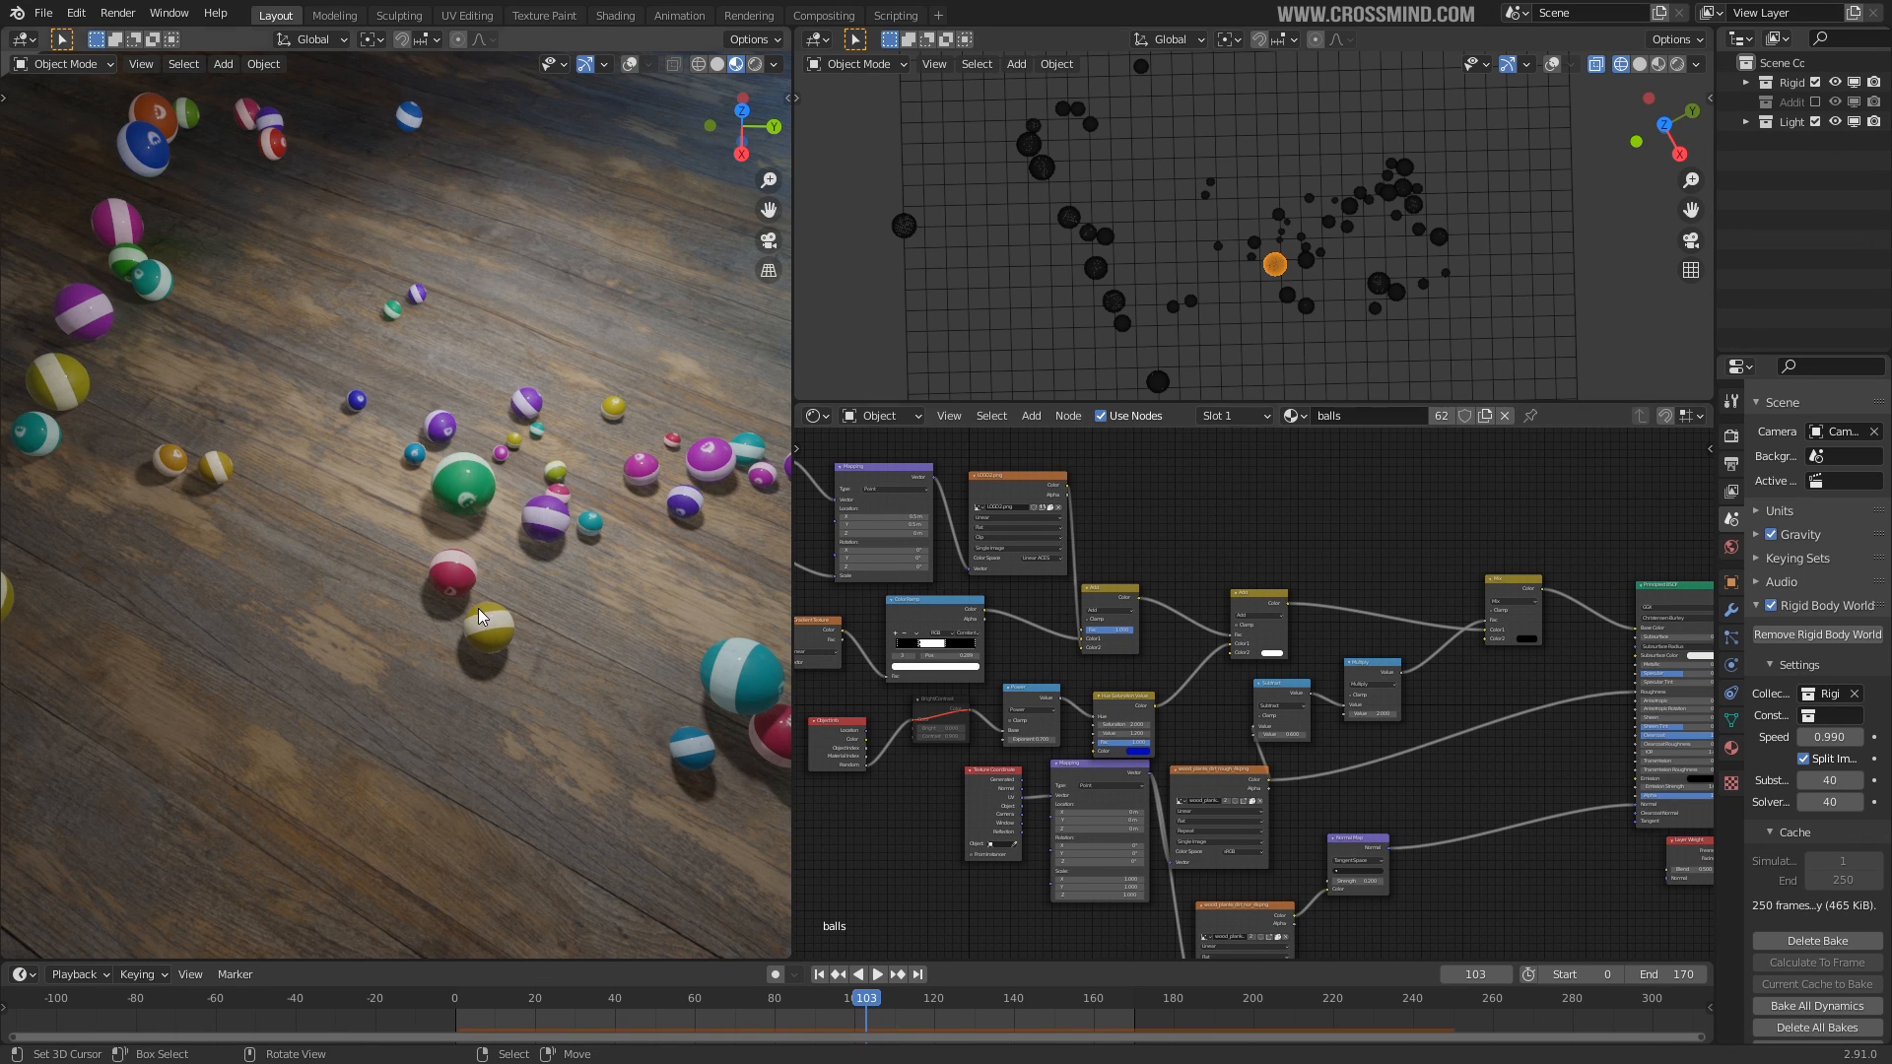
Cut the balls material's shader link to the Material Output and connect the Principled BSDF directly to the Surface input.
middle_click_drag(479, 616, 490, 617)
scroll(1338, 658, "down", 1)
middle_click_drag(1344, 640, 1039, 622)
scroll(1267, 674, "down", 3)
middle_click_drag(1204, 627, 1064, 629)
scroll(1064, 628, "up", 3)
middle_click_drag(1430, 644, 1373, 646)
right_click_drag(1373, 576, 1337, 688, "ctrl")
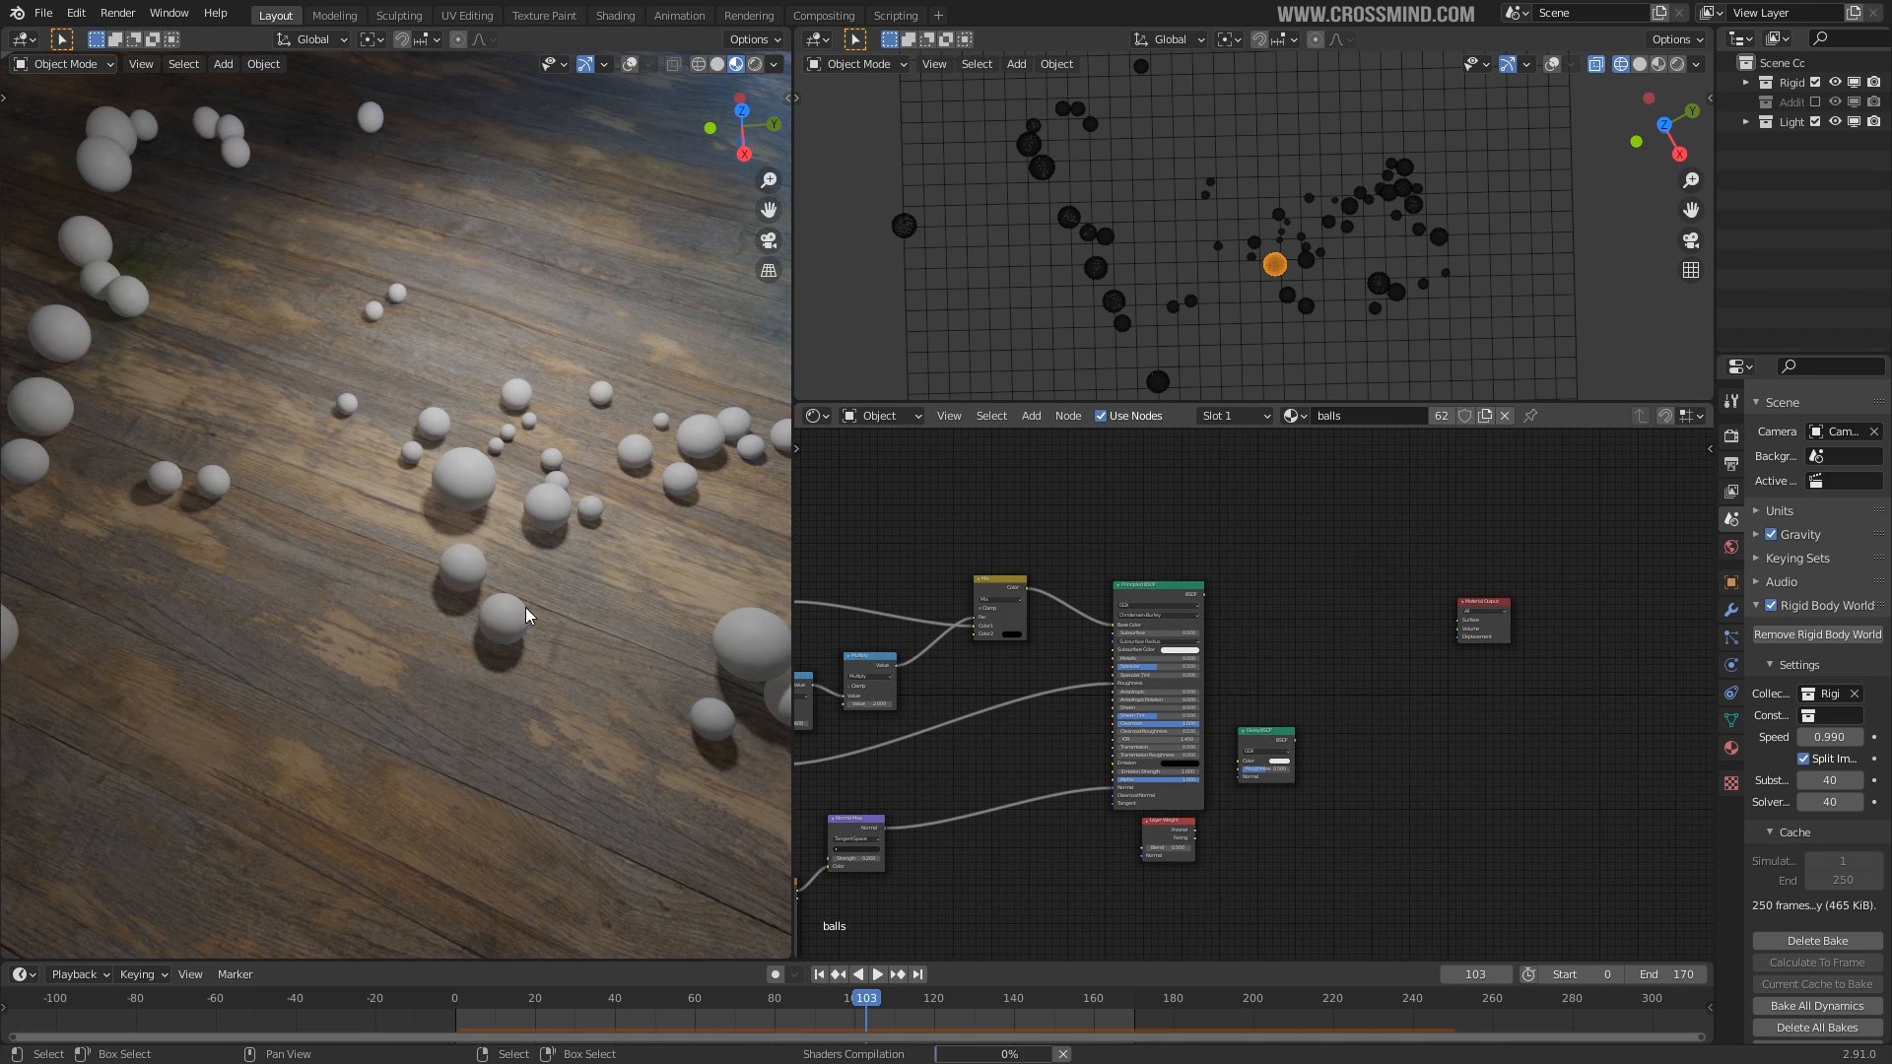
middle_click_drag(533, 615, 548, 543)
scroll(1174, 575, "up", 3)
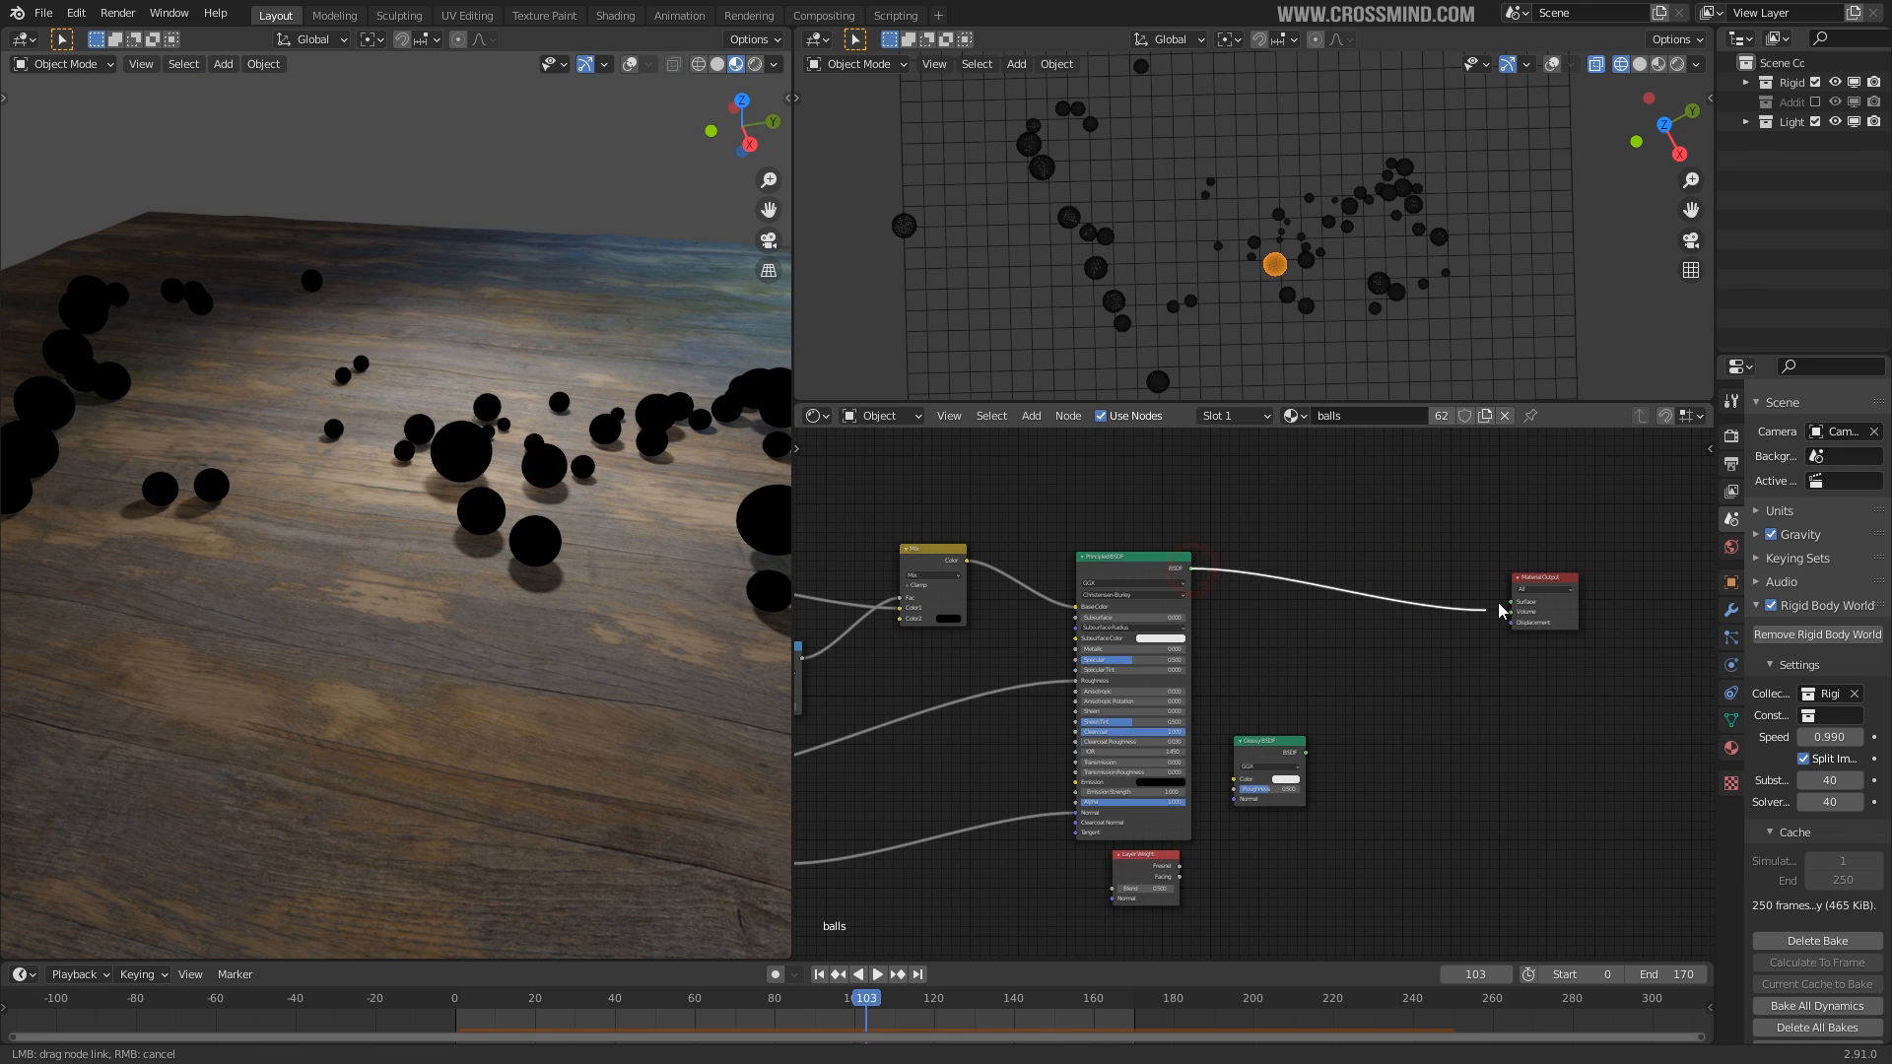
left_click_drag(1492, 614, 1507, 603)
Delete the Layer Weight and Glossy BSDF nodes and cut the roughness and normal links into the Principled BSDF.
key("Home")
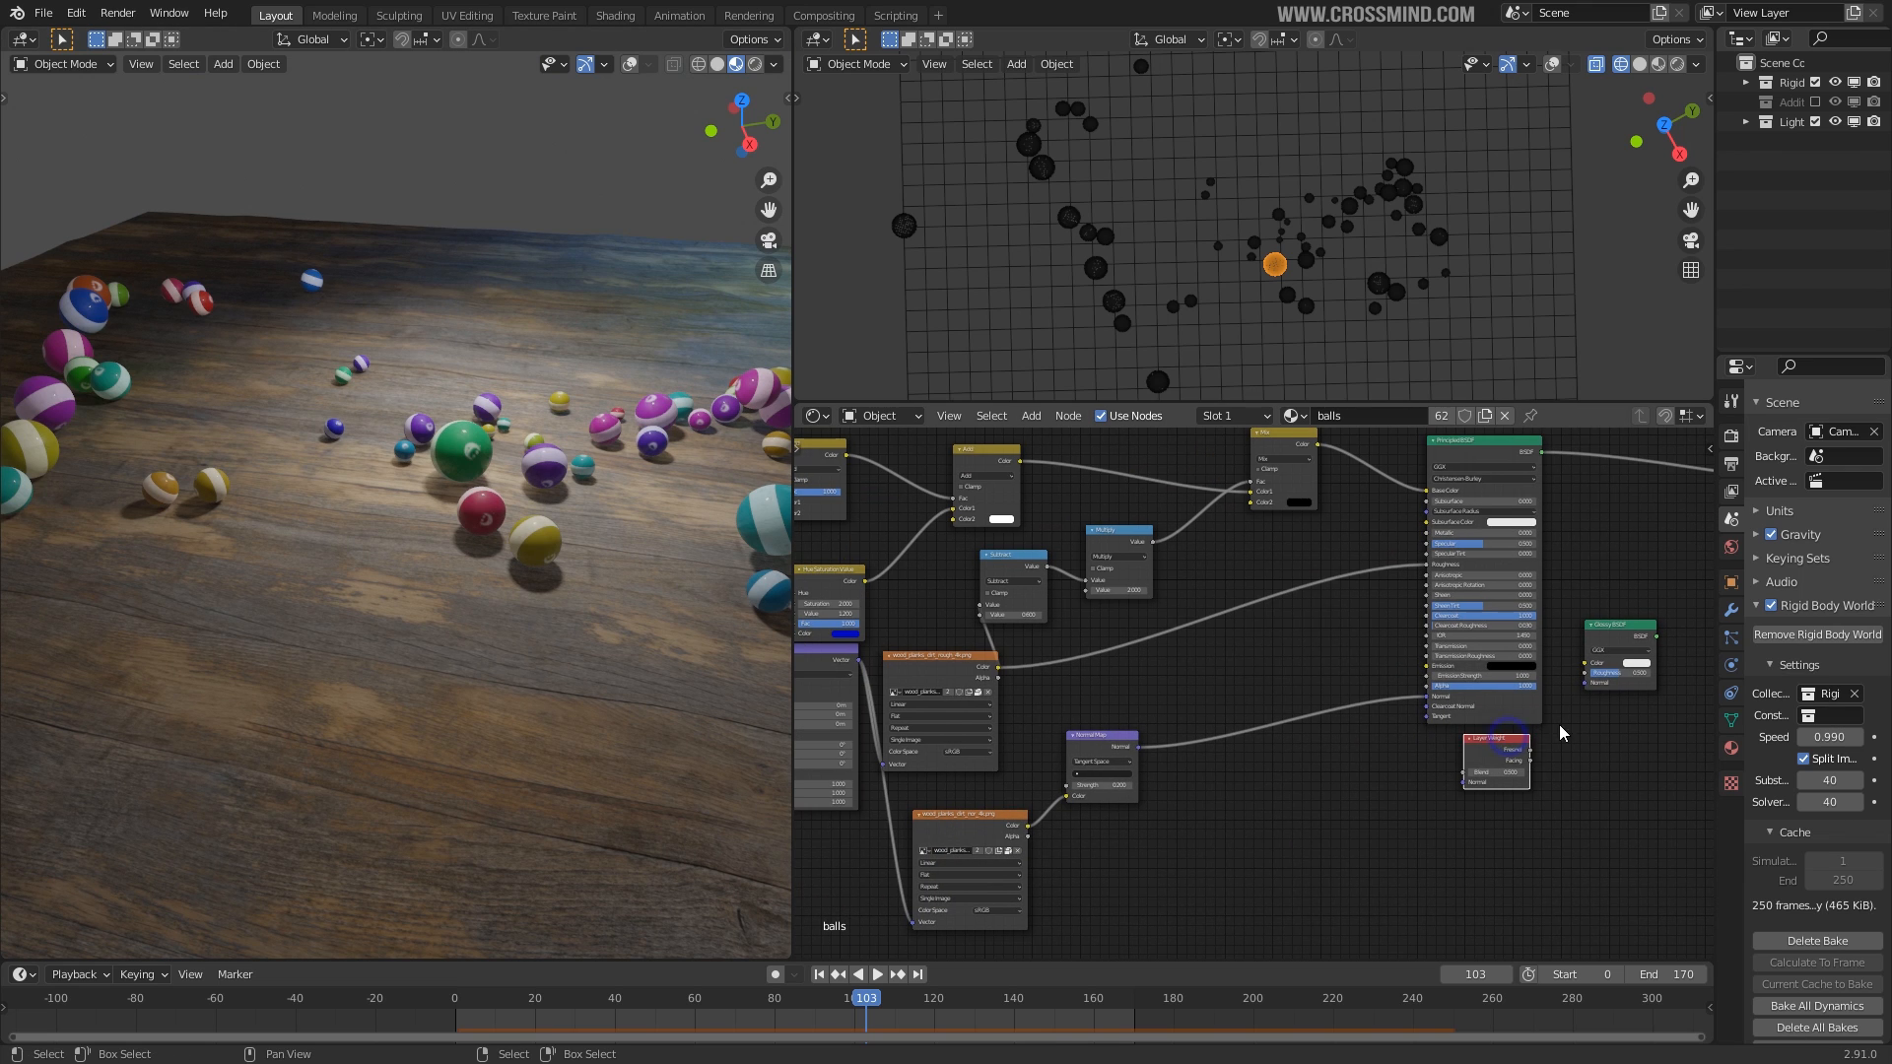
key("ctrl+z")
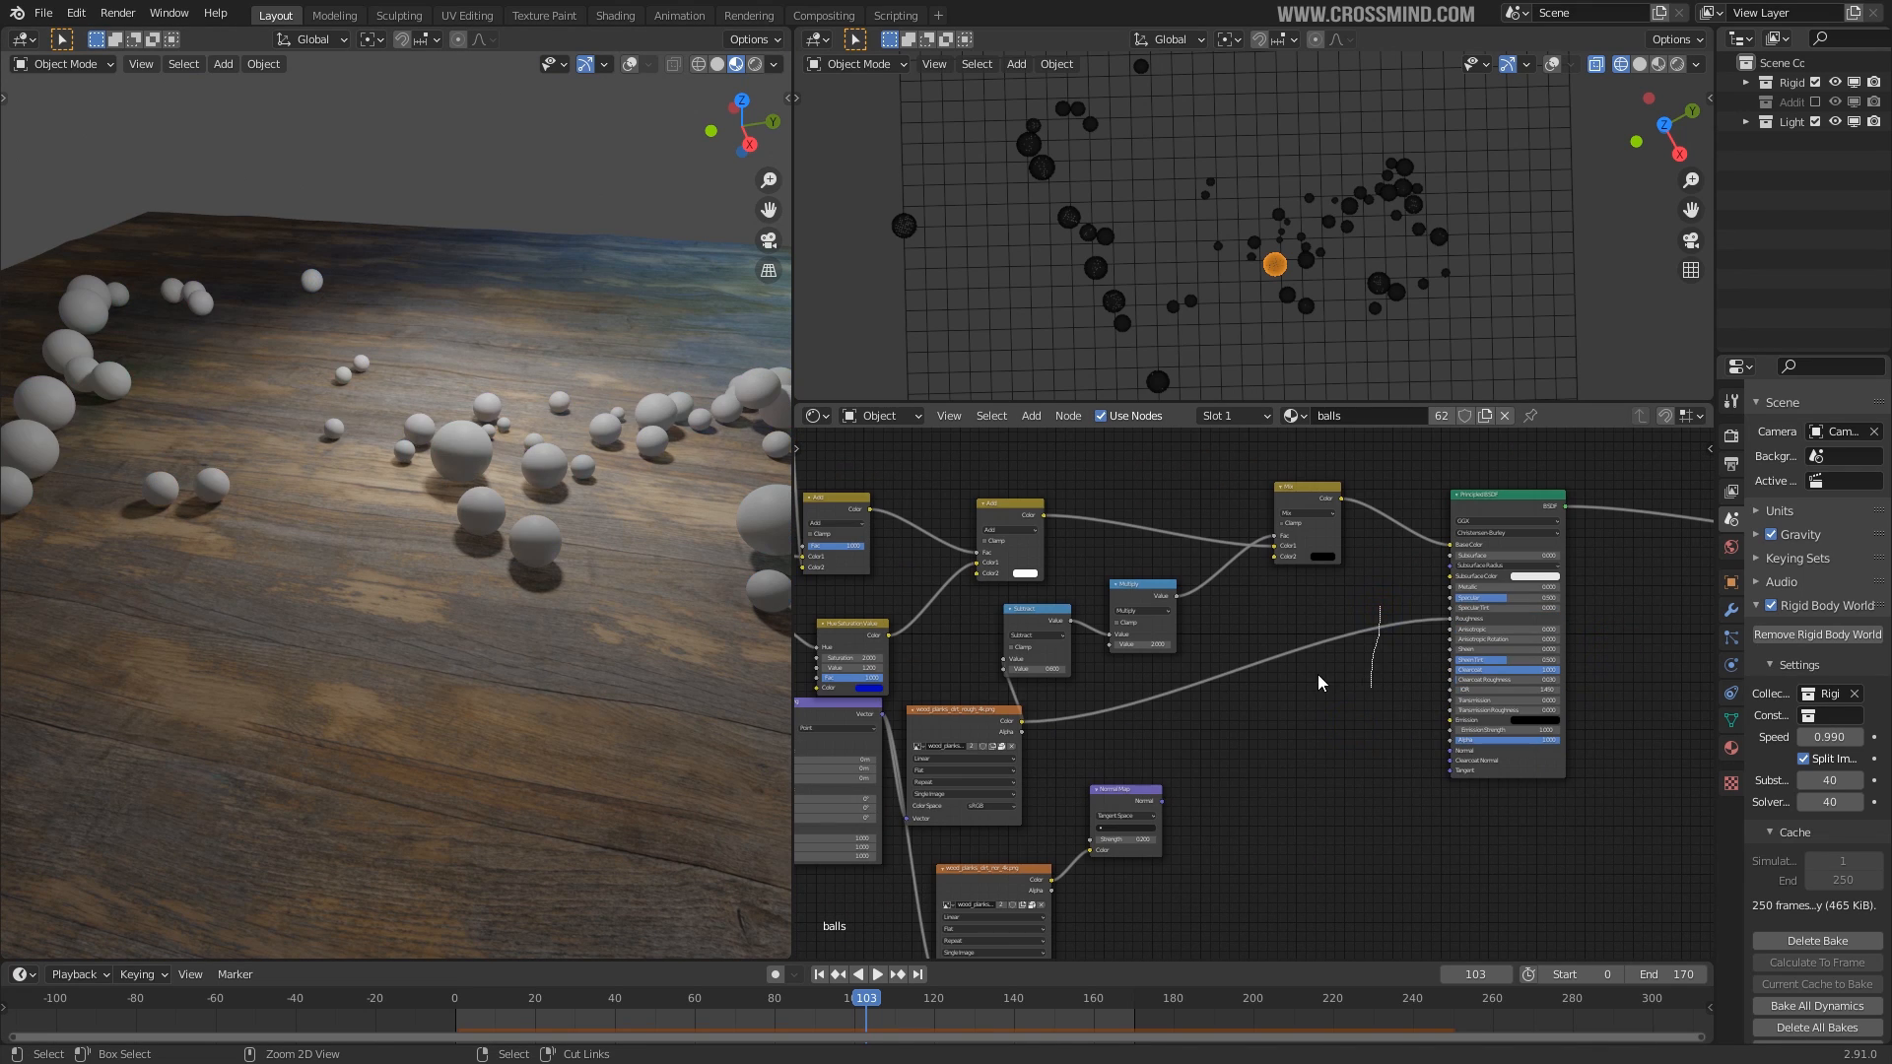
right_click_drag(1380, 607, 1327, 683, "ctrl")
middle_click_drag(1327, 684, 1410, 740)
scroll(1280, 640, "up", 2)
middle_click_drag(676, 548, 684, 574)
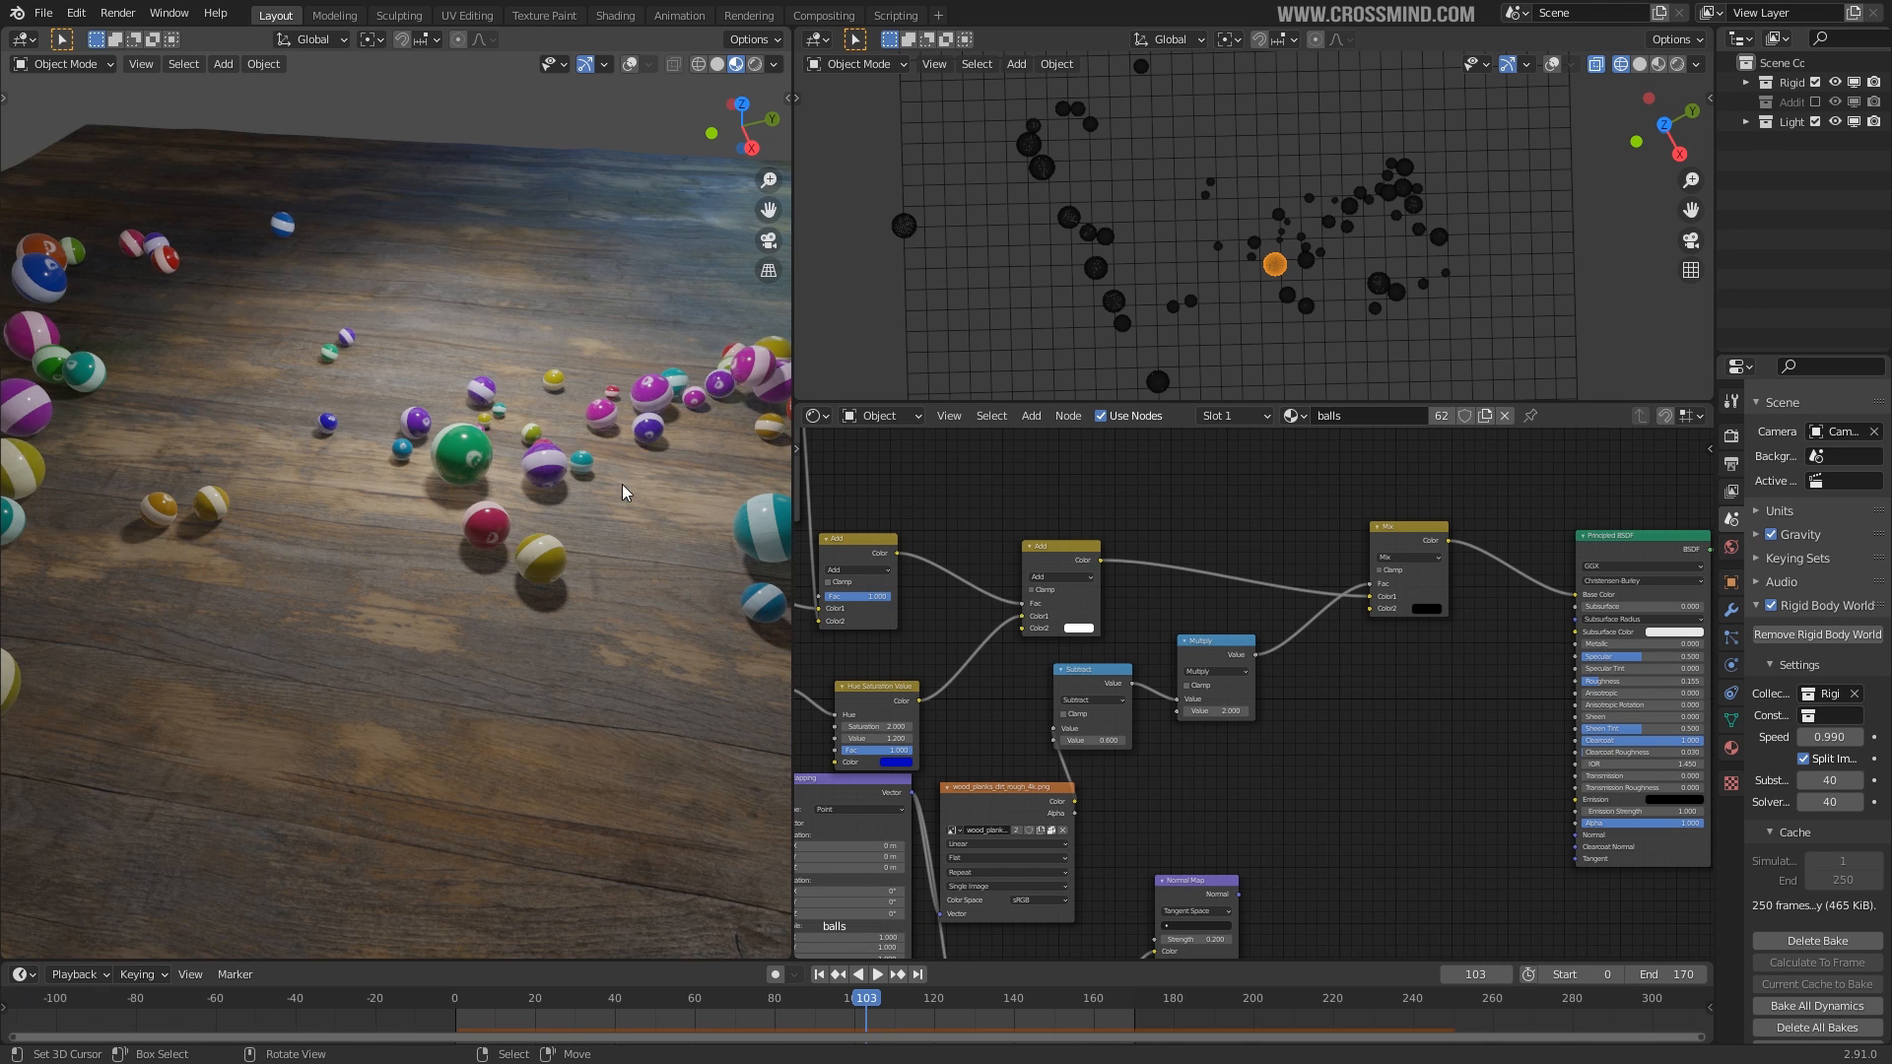
middle_click_drag(540, 510, 567, 532)
scroll(1350, 646, "up", 2)
Preview the ColorRamp node's output directly on the balls.
middle_click_drag(1271, 773, 1053, 741)
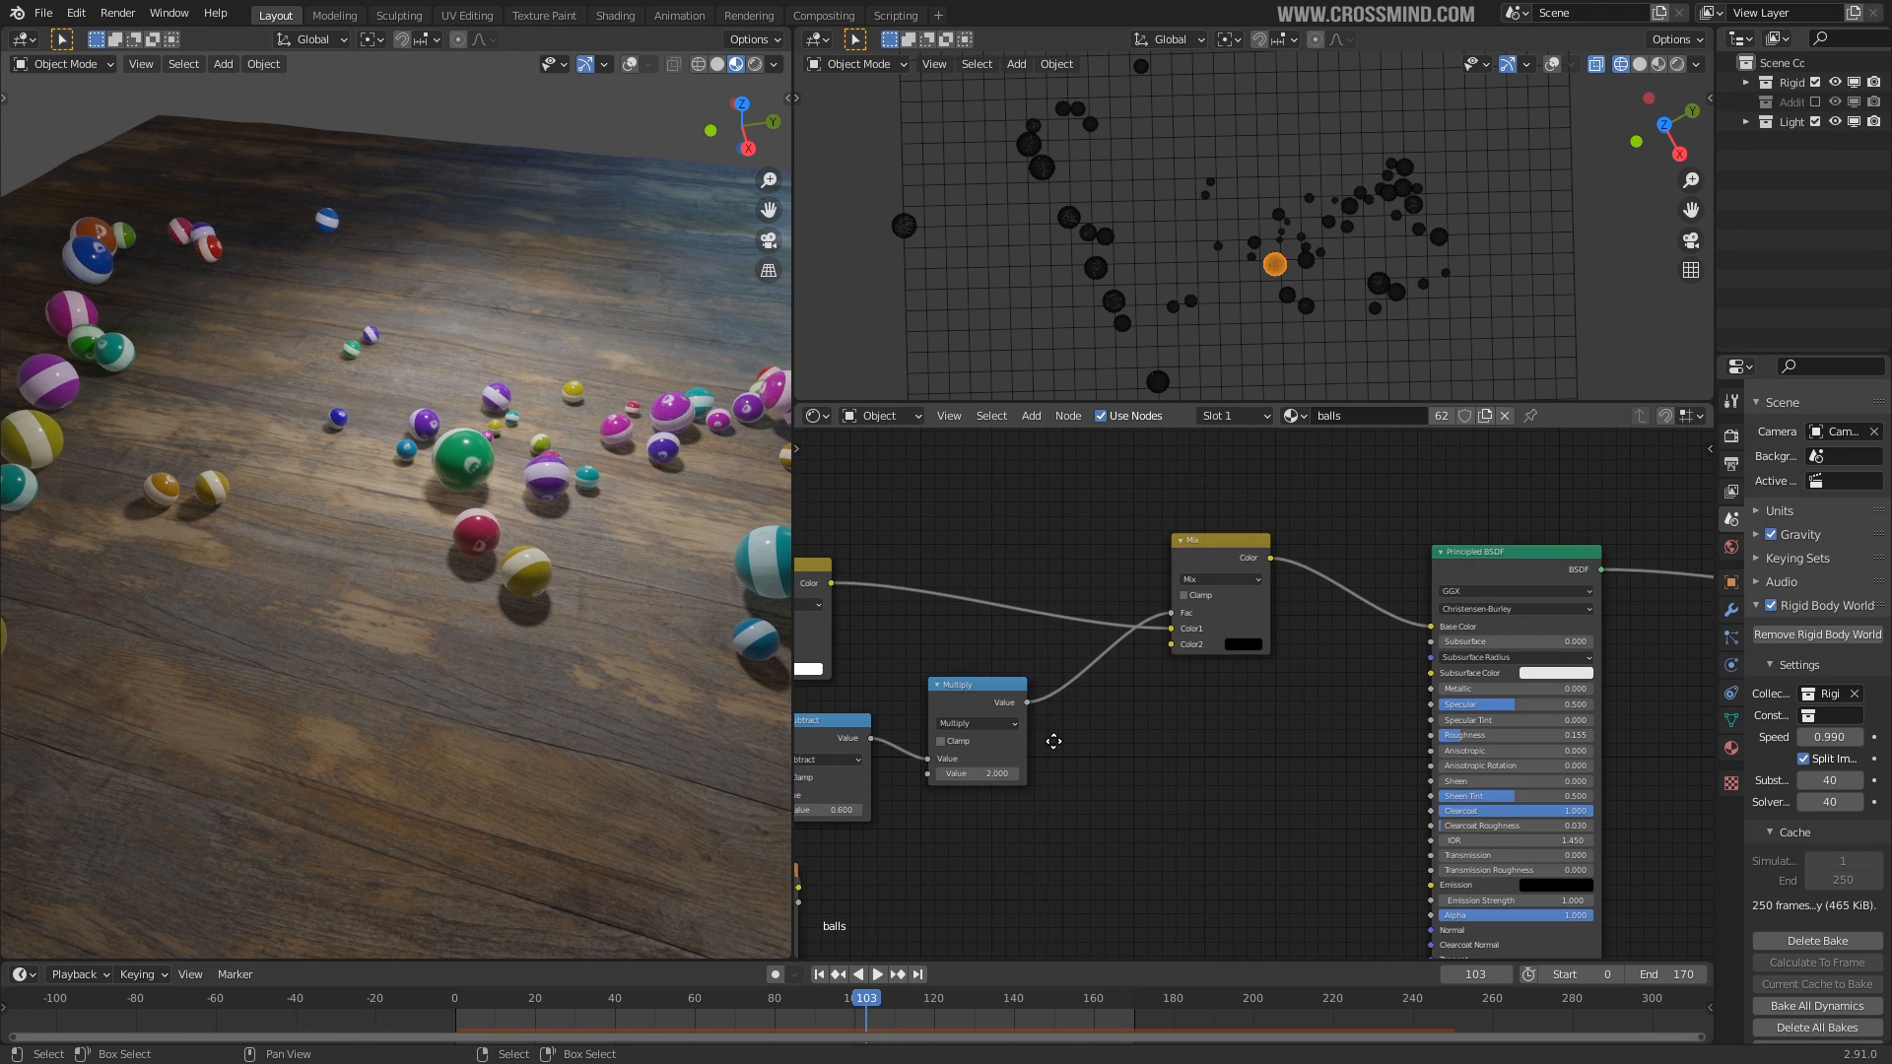
middle_click_drag(1152, 553, 1284, 493)
left_click(1066, 584, "ctrl+shift")
scroll(619, 512, "up", 2)
middle_click_drag(618, 512, 500, 573)
scroll(624, 523, "up", 1)
scroll(1143, 709, "up", 3)
middle_click_drag(1119, 659, 1196, 728)
scroll(1227, 731, "up", 2)
scroll(1426, 732, "down", 3)
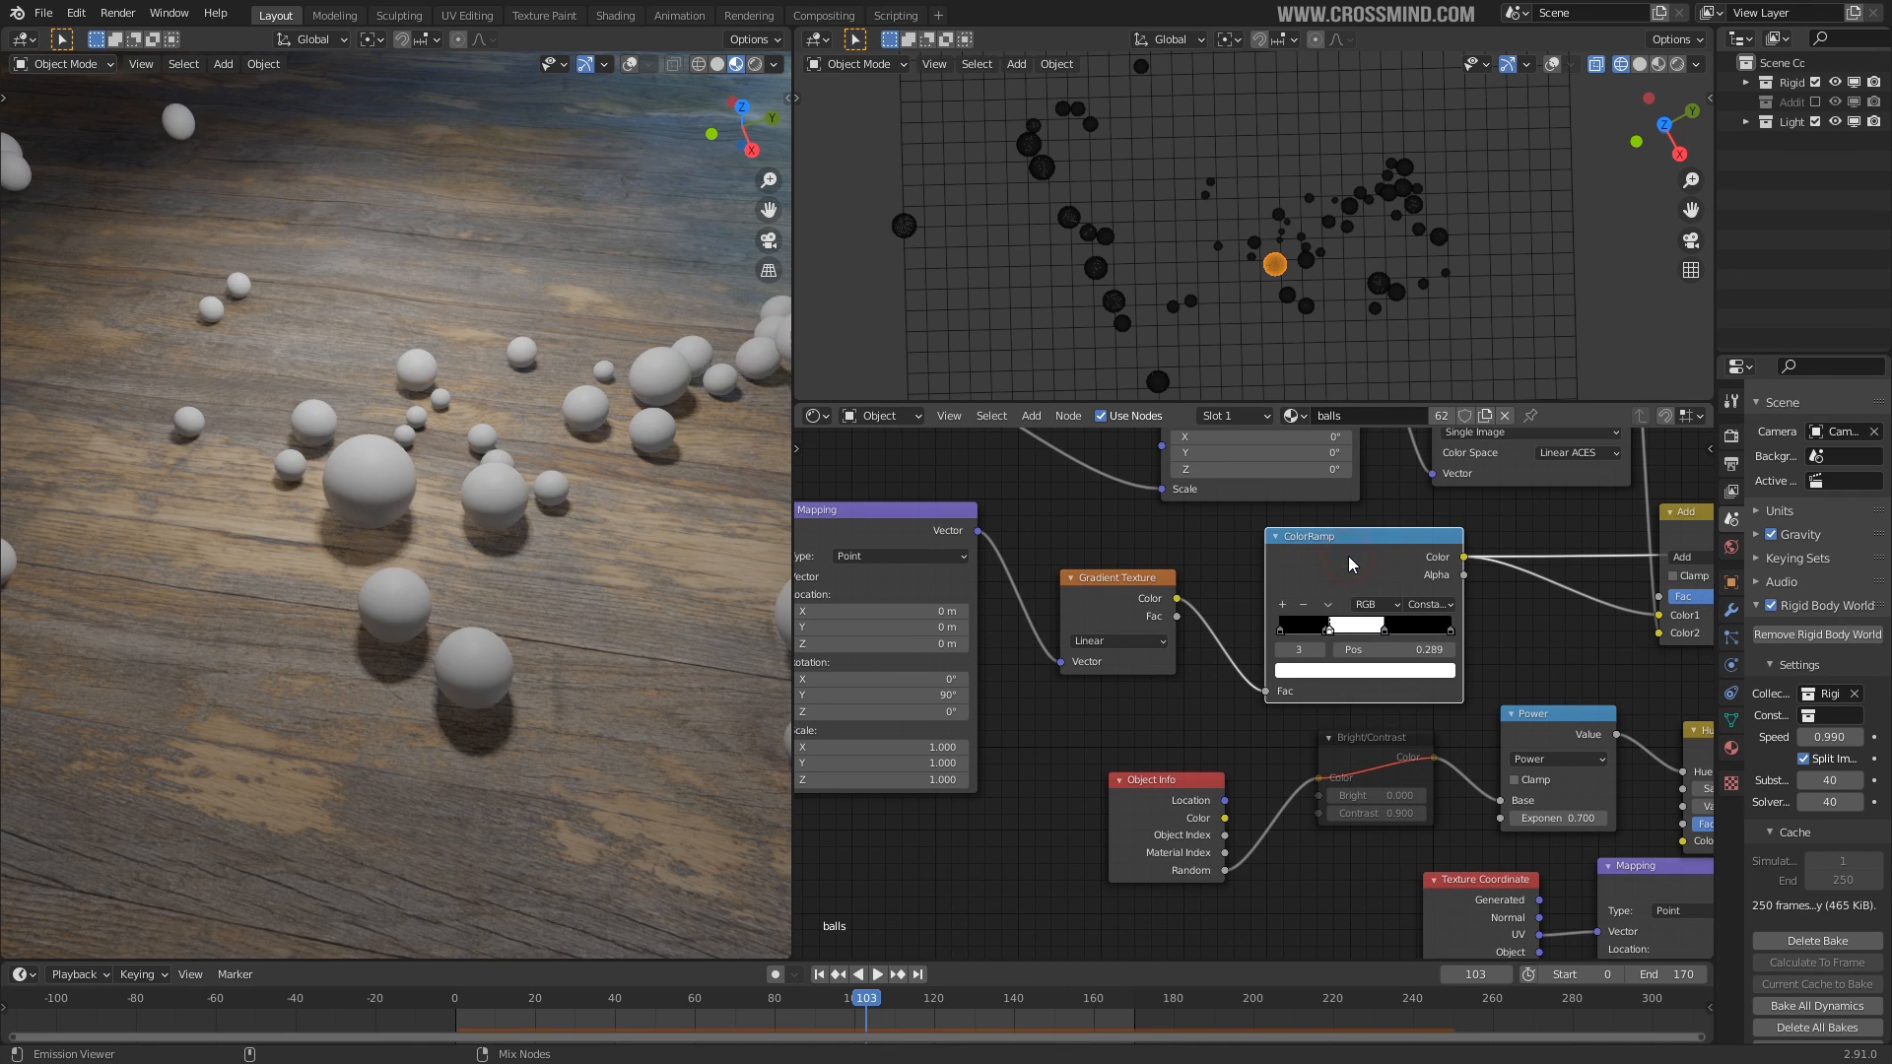
scroll(1423, 617, "up", 1)
scroll(1368, 611, "up", 1)
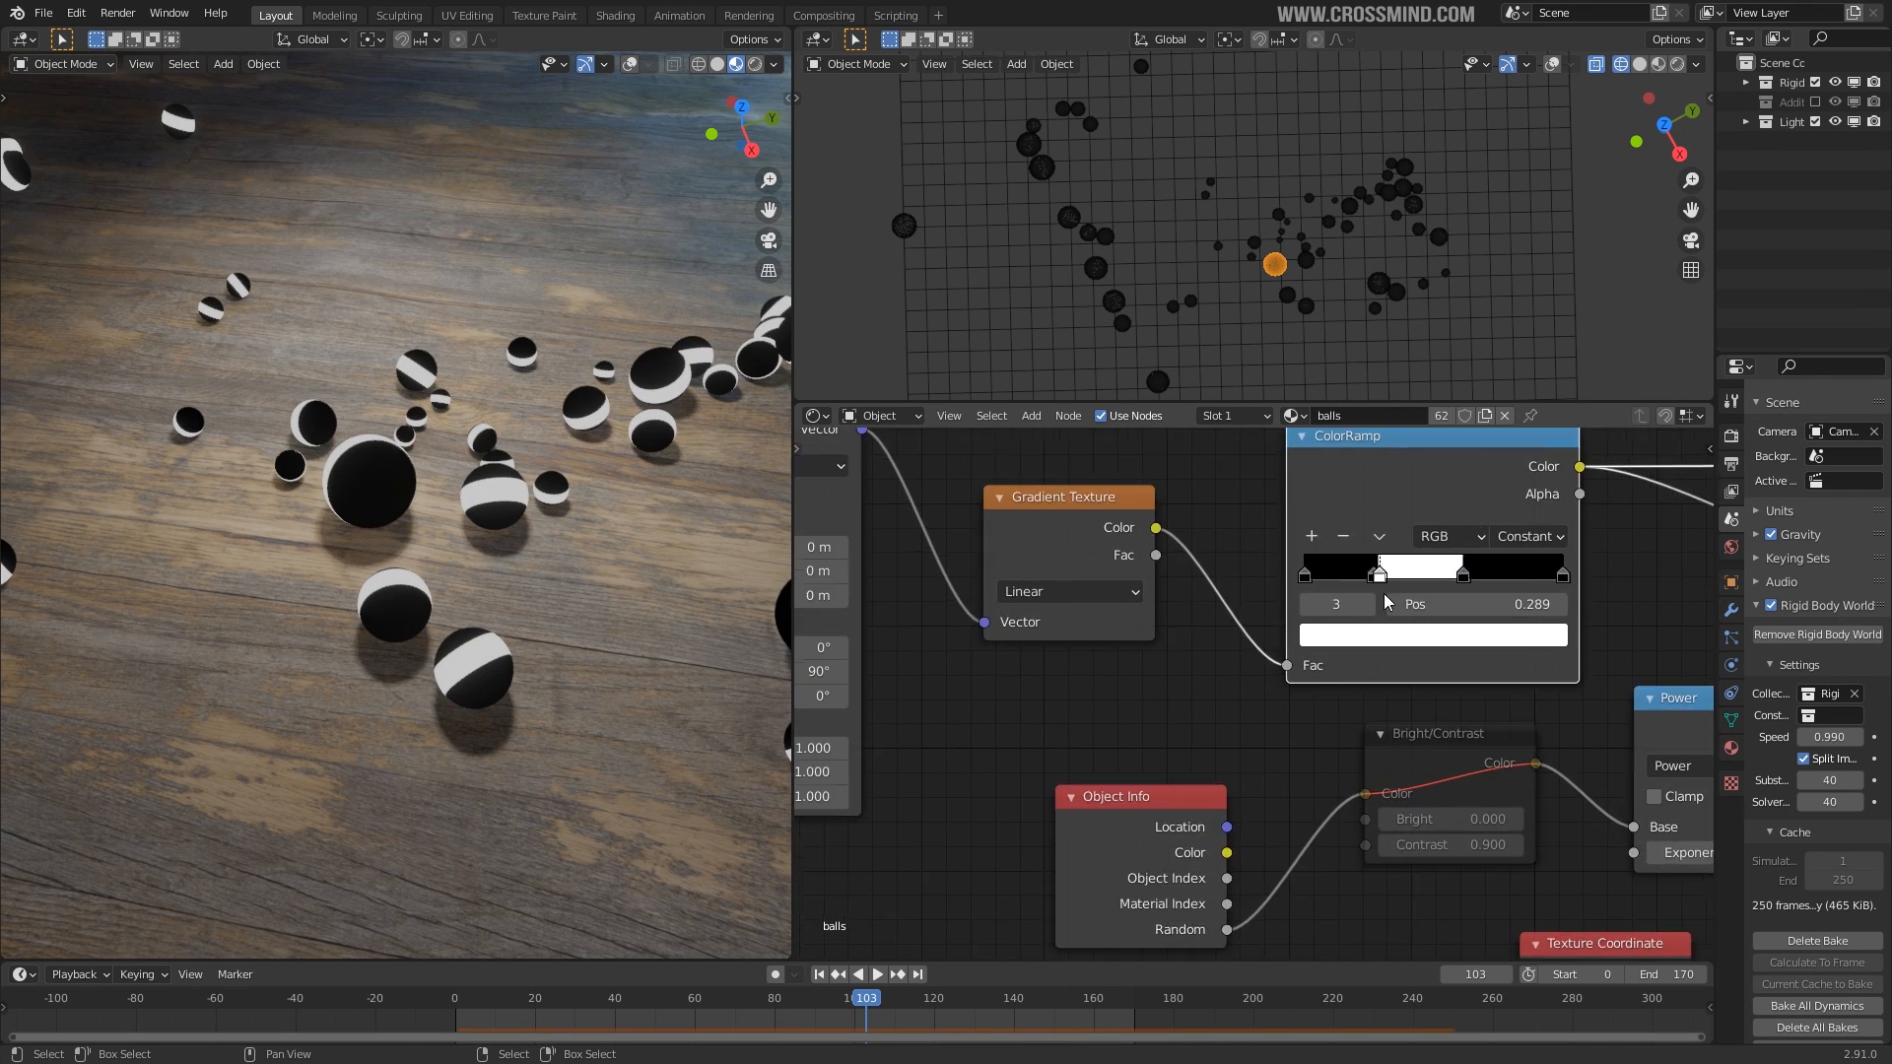
Try moving the ColorRamp's white stop and adding another colour stop.
left_click_drag(1379, 576, 1401, 582)
left_click_drag(1377, 578, 1379, 579)
scroll(1310, 550, "up", 1)
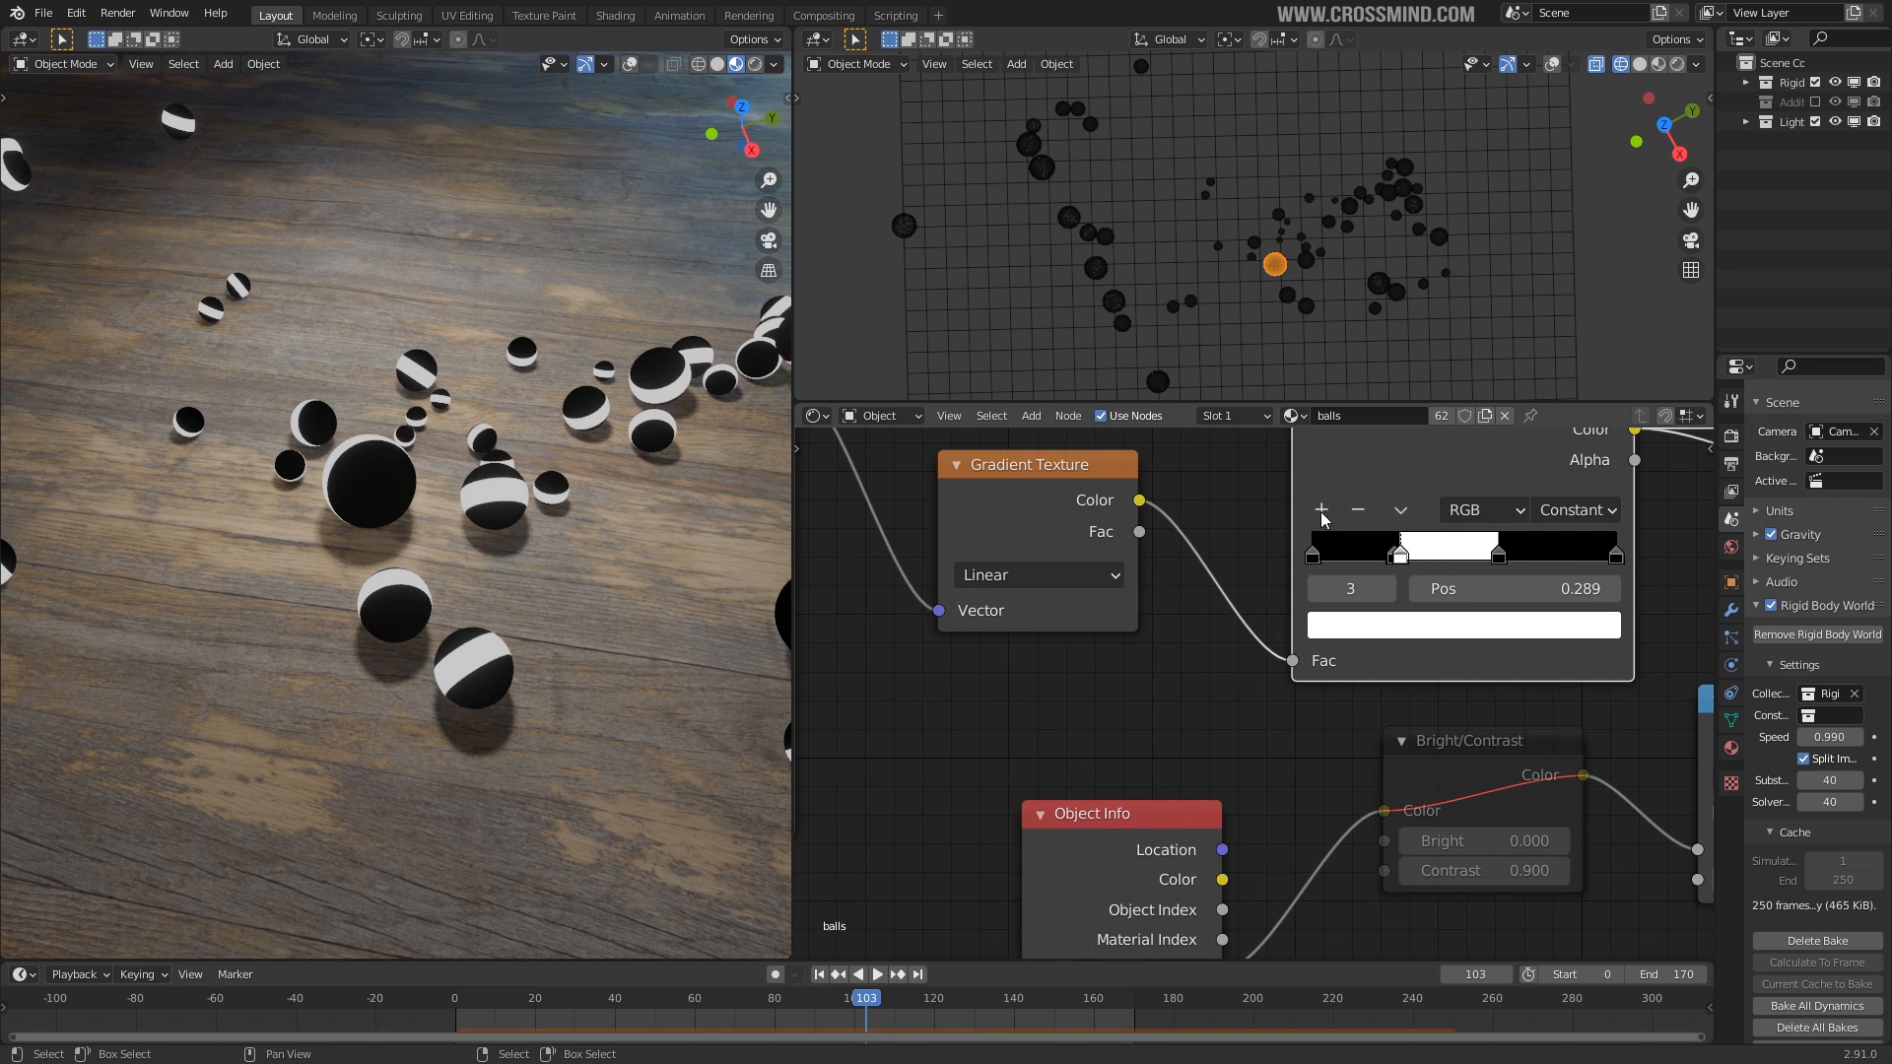
left_click(1321, 509)
left_click(1385, 632)
left_click_drag(1598, 379, 1598, 213)
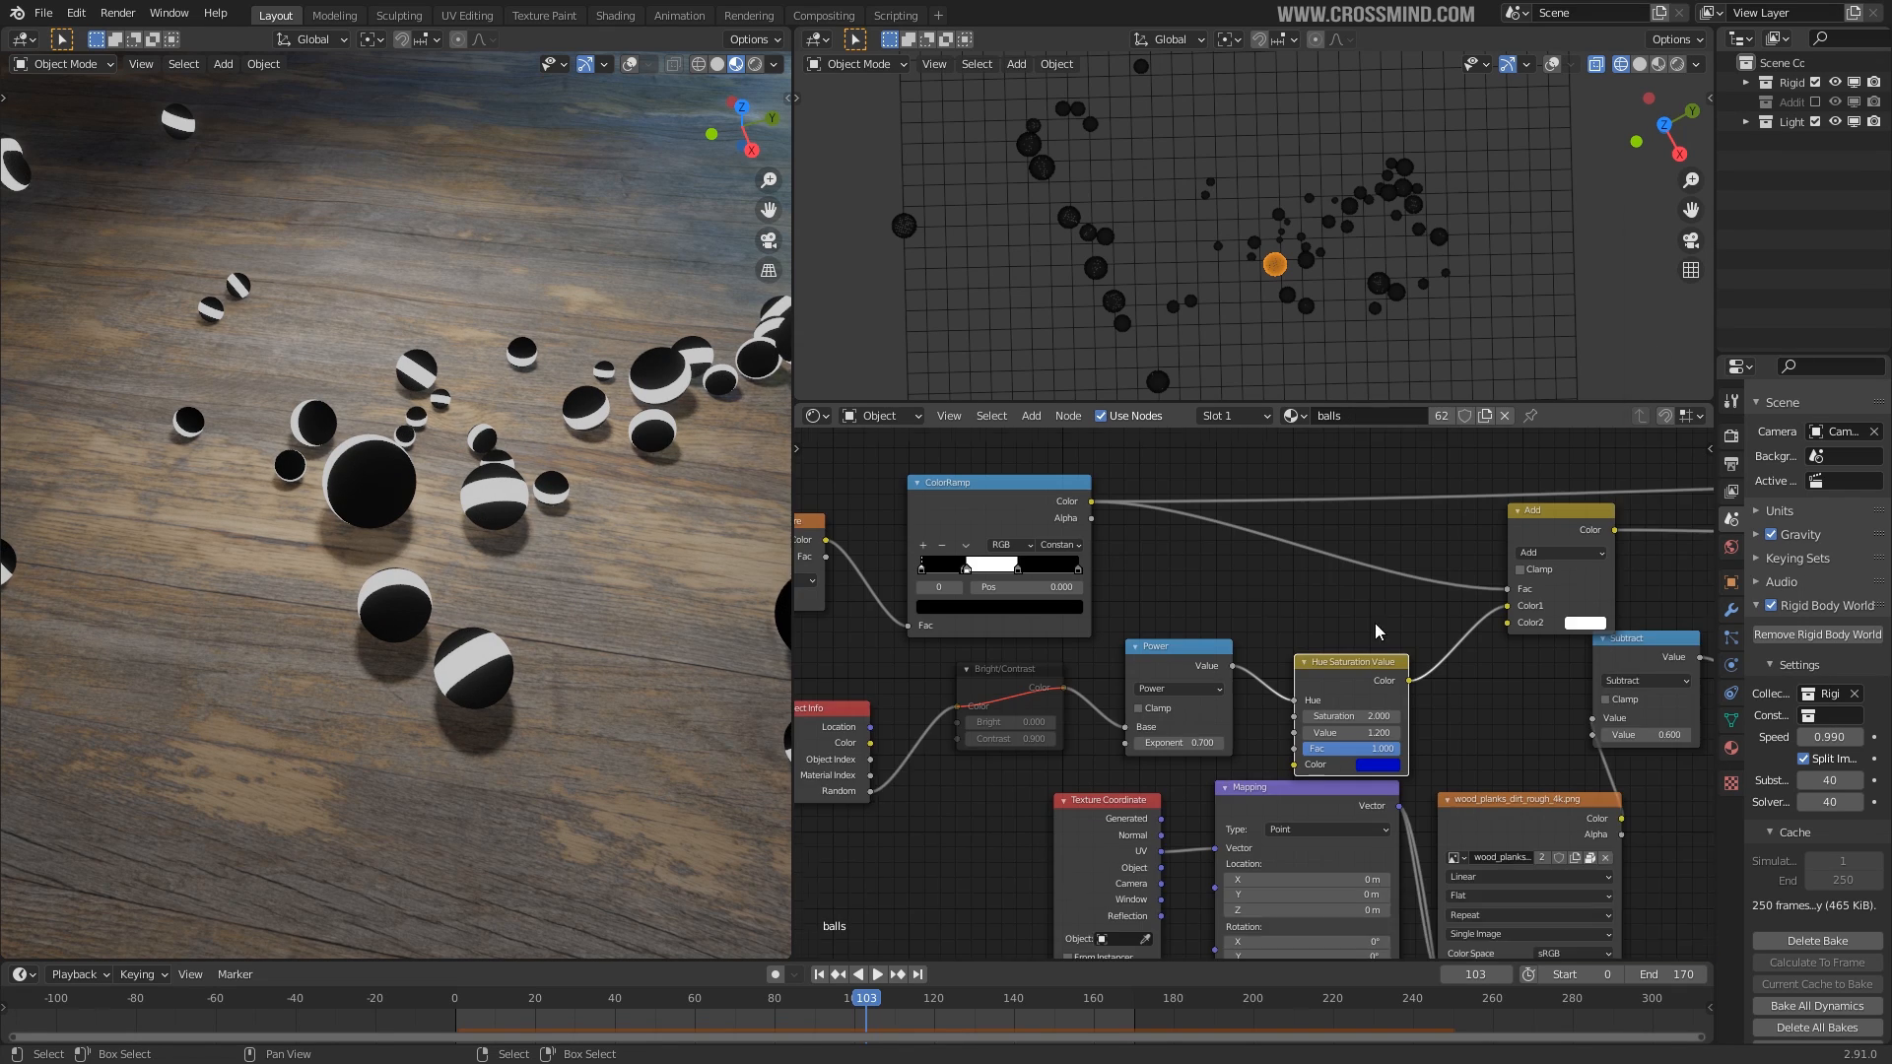
Delete the Bright/Contrast node and preview the Hue Saturation Value node with the Power link to its Hue input cut.
middle_click_drag(1257, 620, 1377, 624)
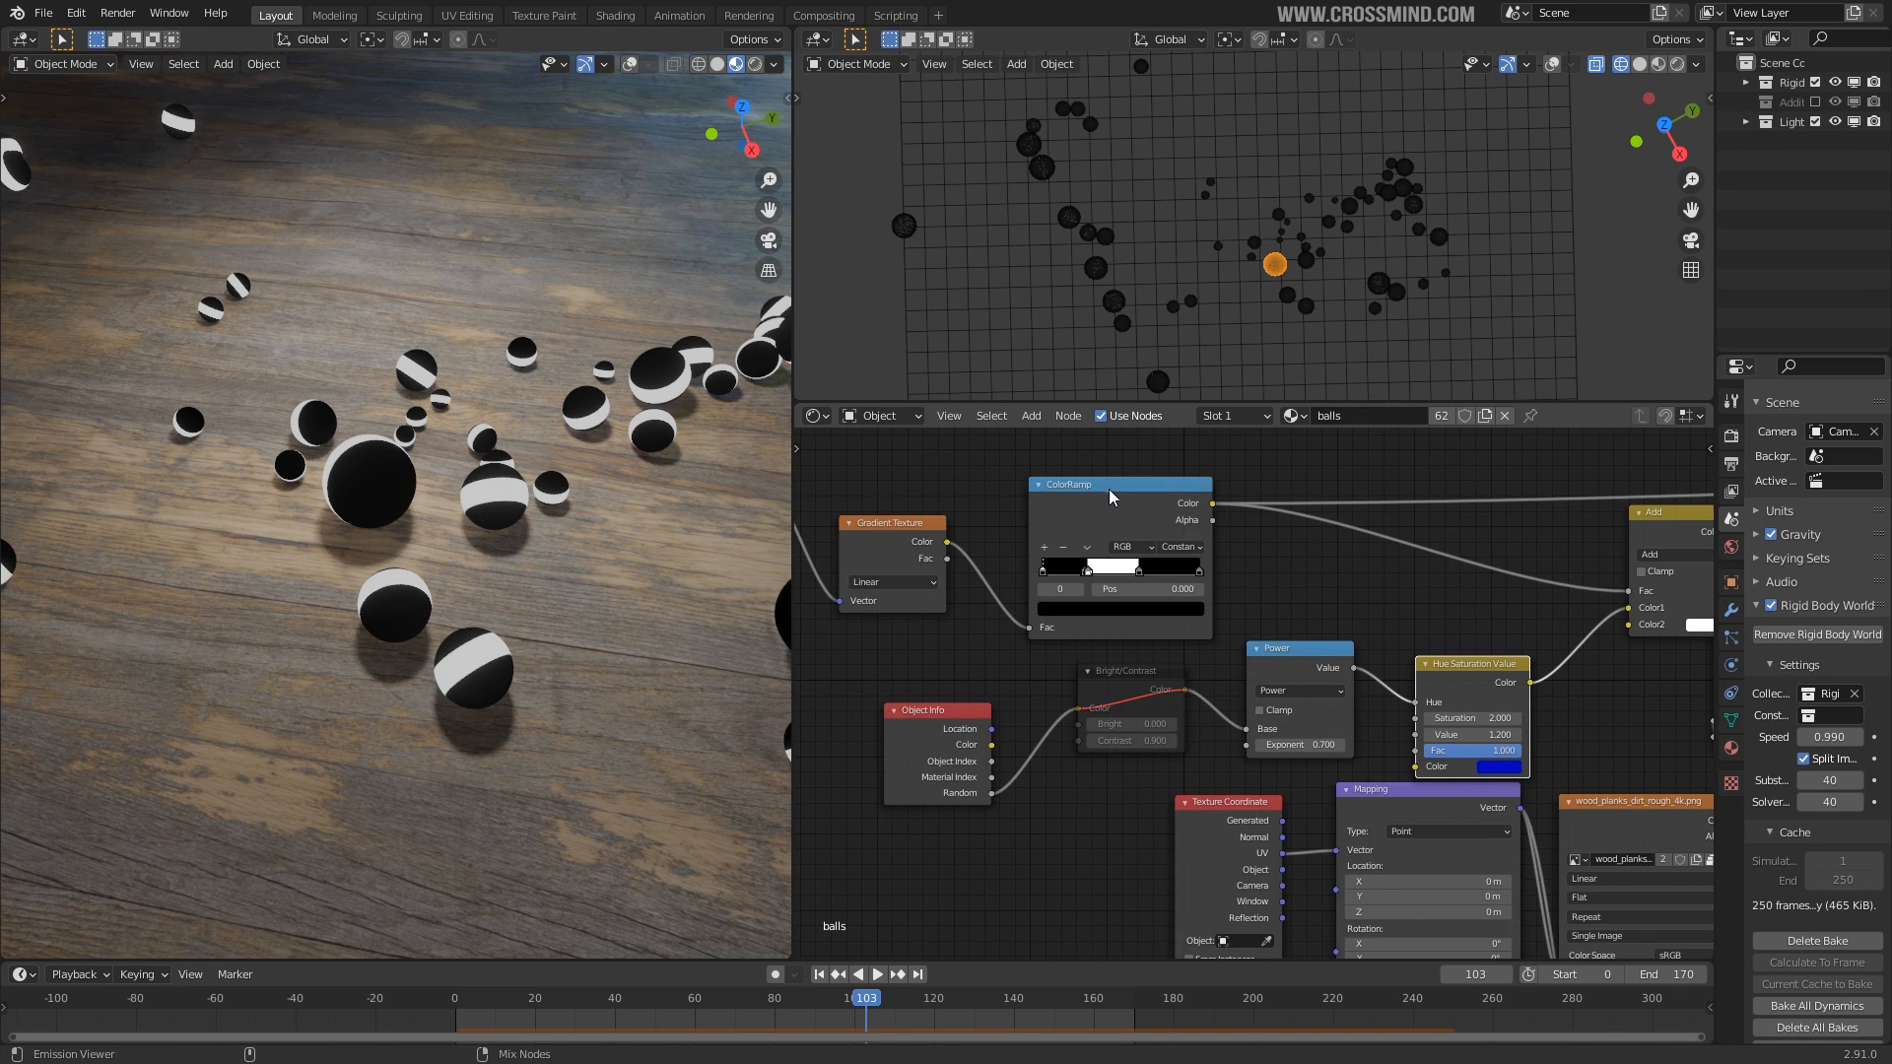
scroll(1281, 581, "up", 1)
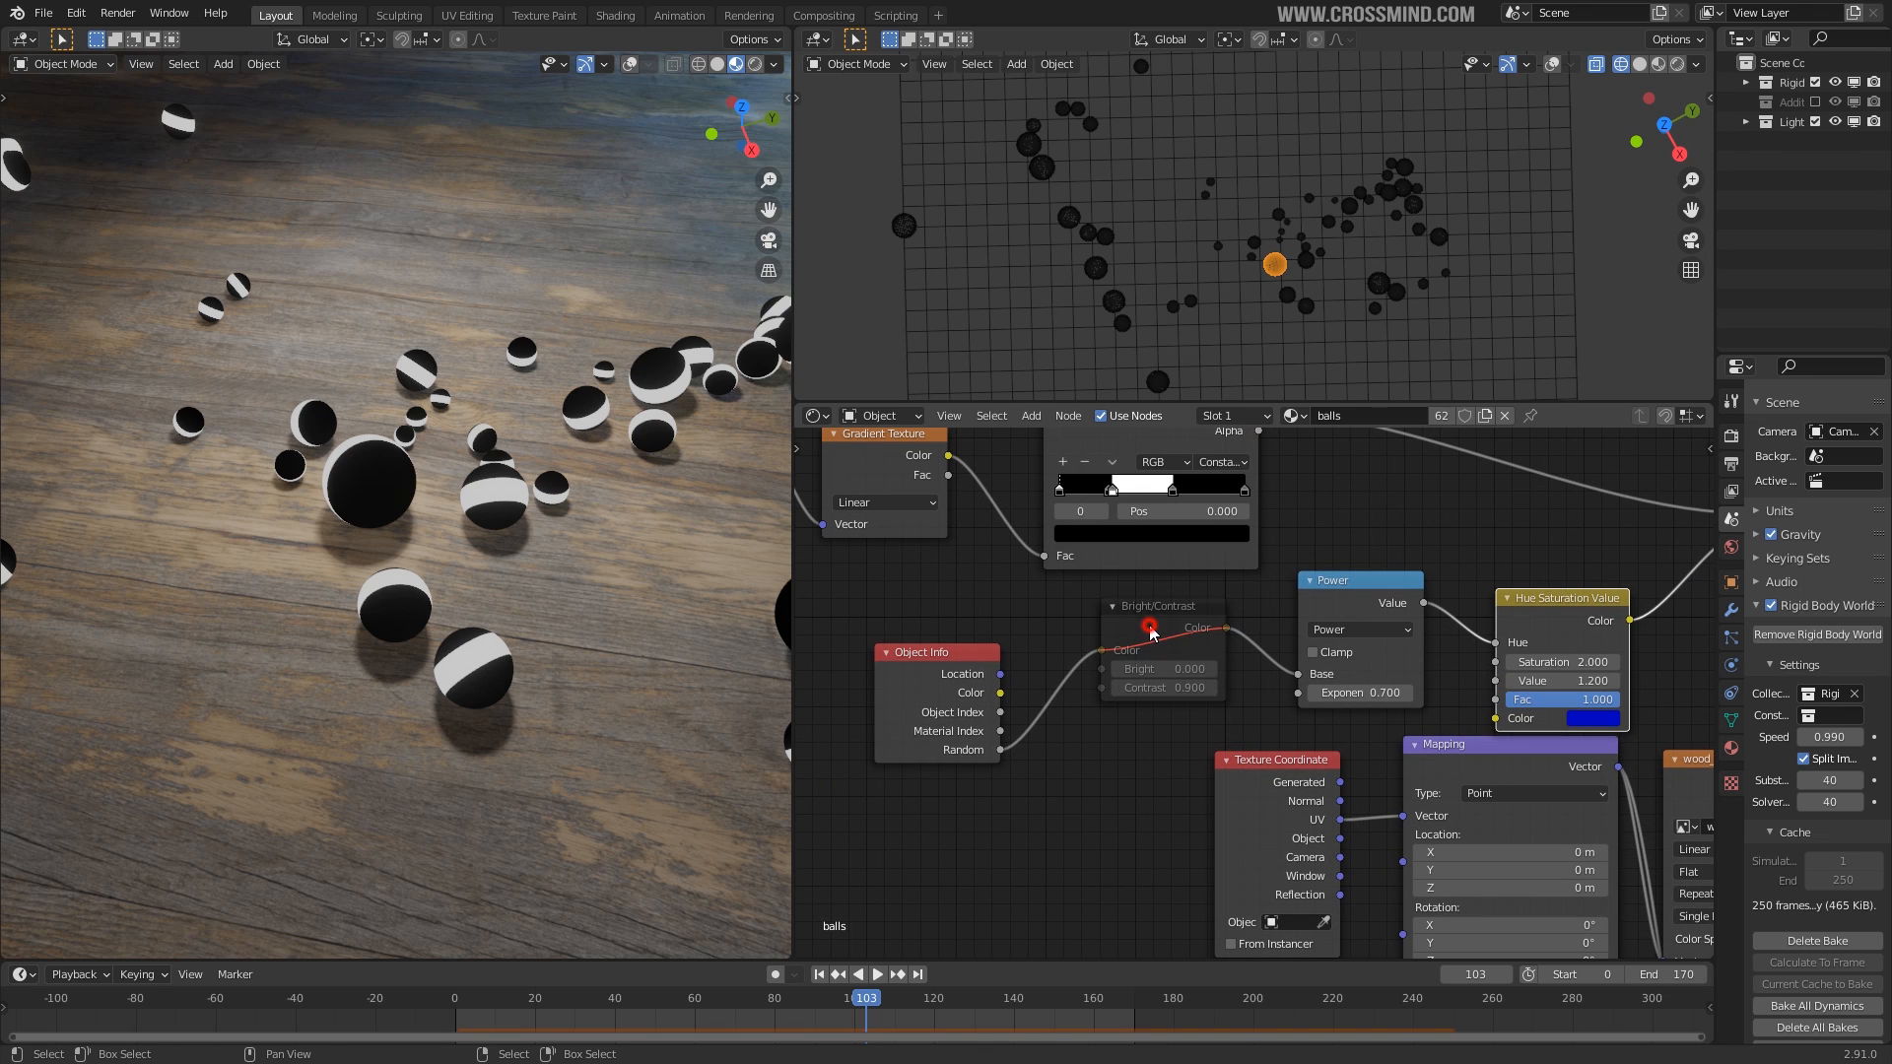
key("ctrl+x")
mouse_move(1434, 622)
middle_mouse_down()
mouse_move(1219, 616)
mouse_move(1421, 628)
middle_mouse_up()
right_click_drag(1362, 579, 1365, 654, "ctrl")
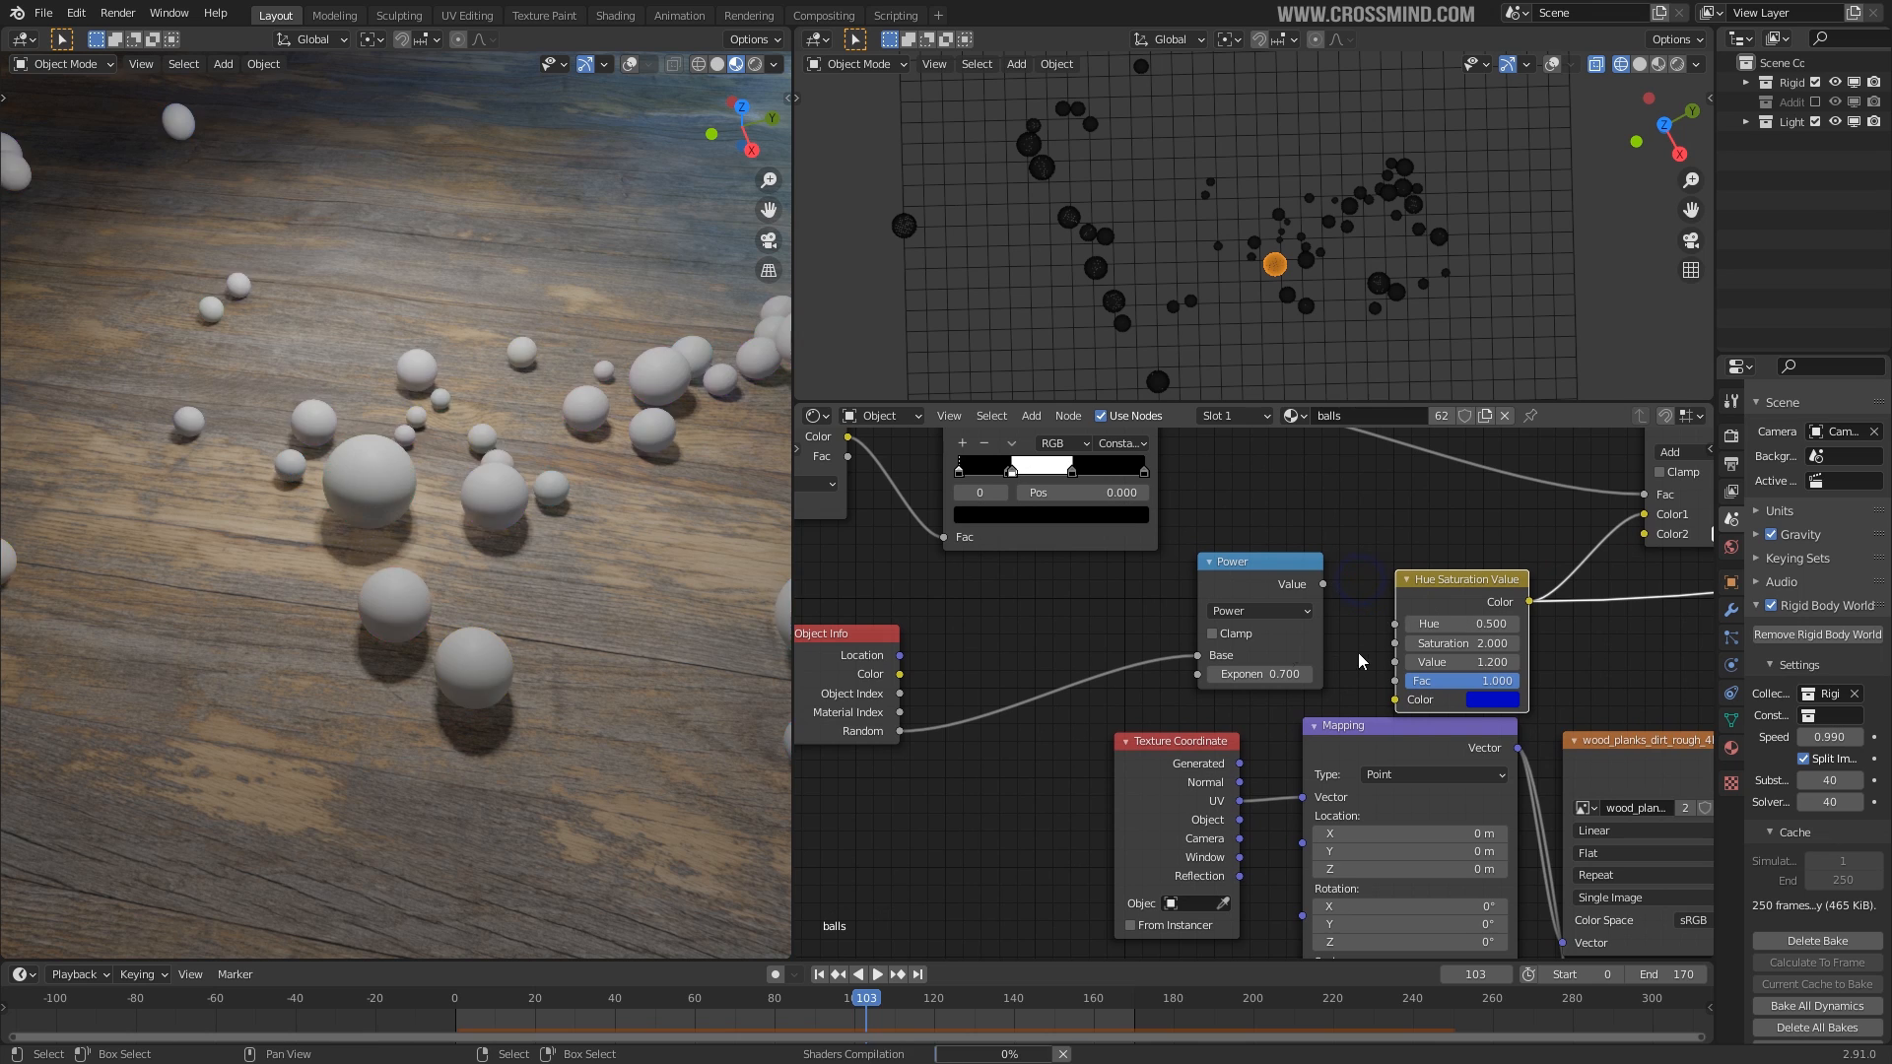
Try changing the hue value and base colour of the Hue Saturation Value node.
middle_click_drag(1365, 653, 1237, 668)
left_click_drag(1345, 640, 1368, 640)
key("ctrl+z")
left_click(1374, 717)
left_click_drag(1433, 548, 1418, 570)
right_click(1418, 570)
Disconnect and delete the Power node, and move the Object Info node closer to the Hue Saturation Value node.
left_click(1203, 554)
middle_click_drag(1259, 600, 1523, 548)
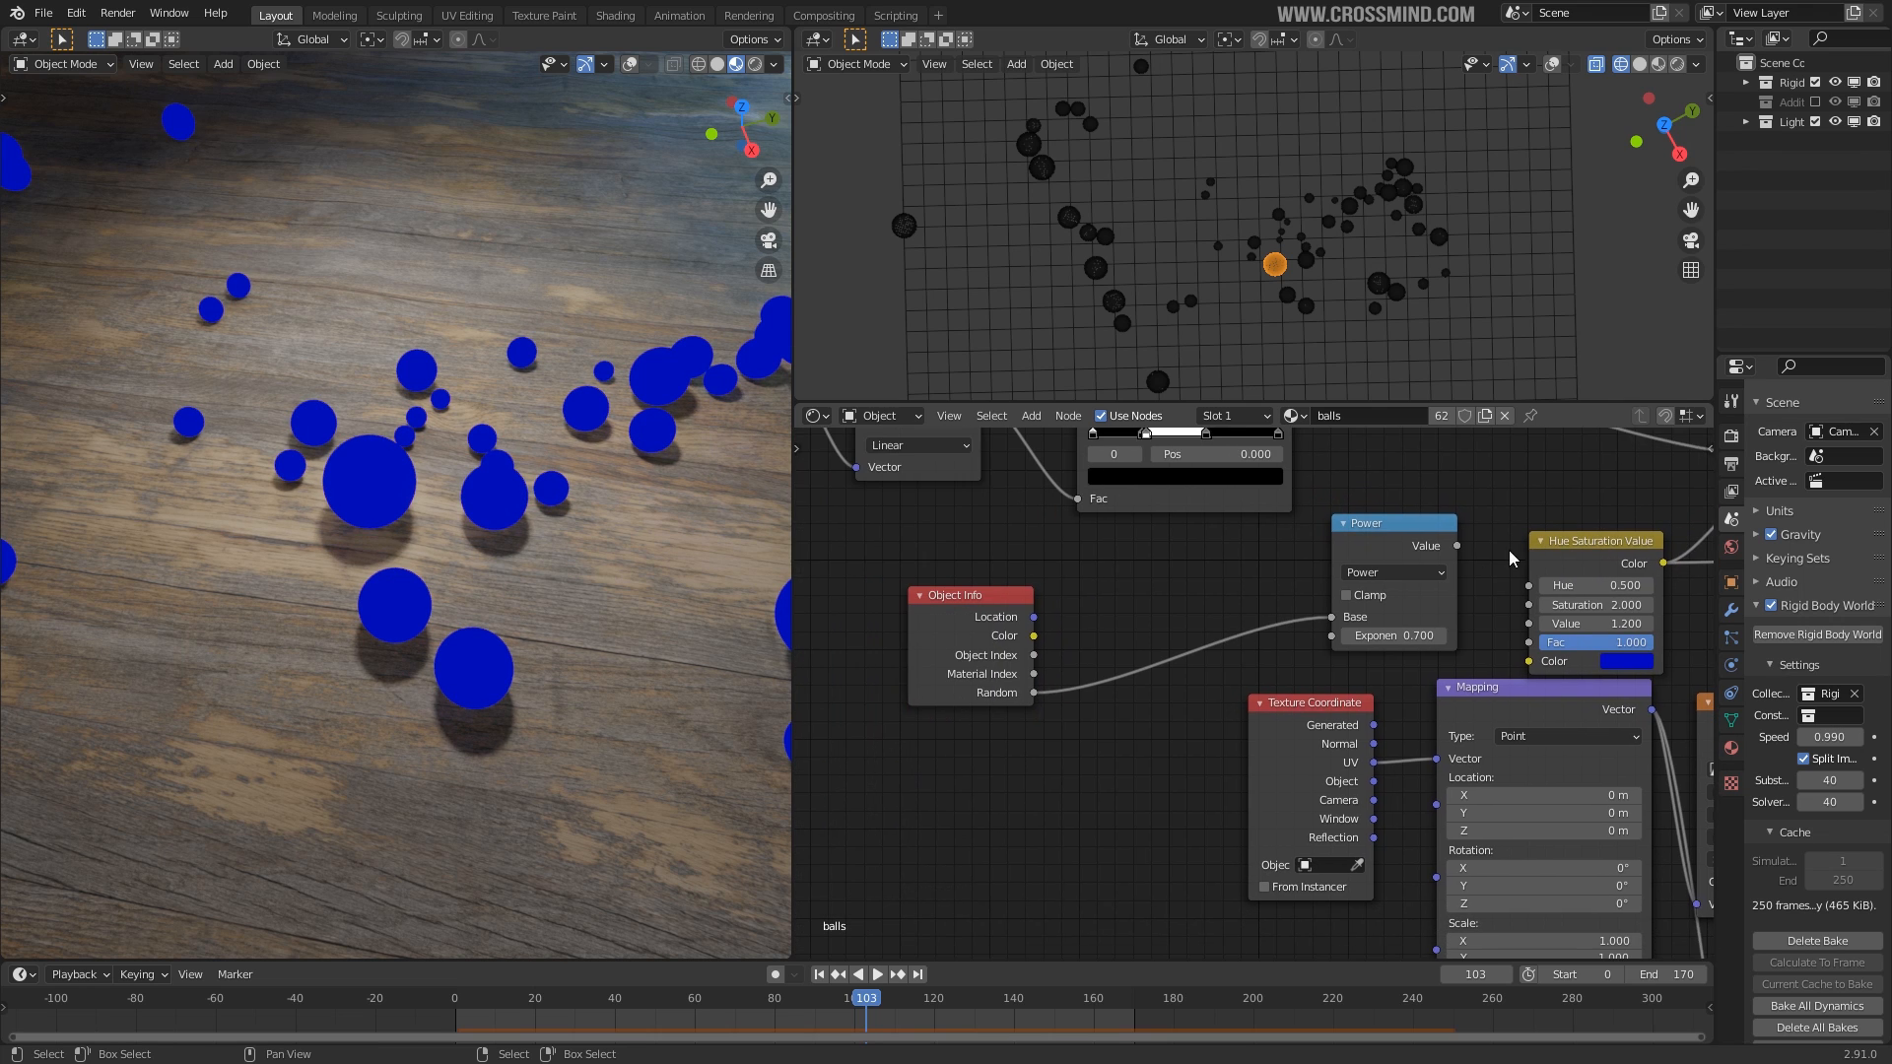
scroll(1470, 576, "down", 1)
left_click(1381, 550)
right_click_drag(1203, 609, 1173, 682, "ctrl")
middle_click_drag(1073, 695, 1042, 715)
scroll(1041, 713, "down", 1)
left_click_drag(975, 662, 994, 673)
middle_click_drag(1345, 583, 1220, 583)
left_click(1214, 568)
key("x")
left_click_drag(886, 654, 1098, 616)
scroll(1169, 601, "up", 2)
scroll(1224, 618, "up", 1)
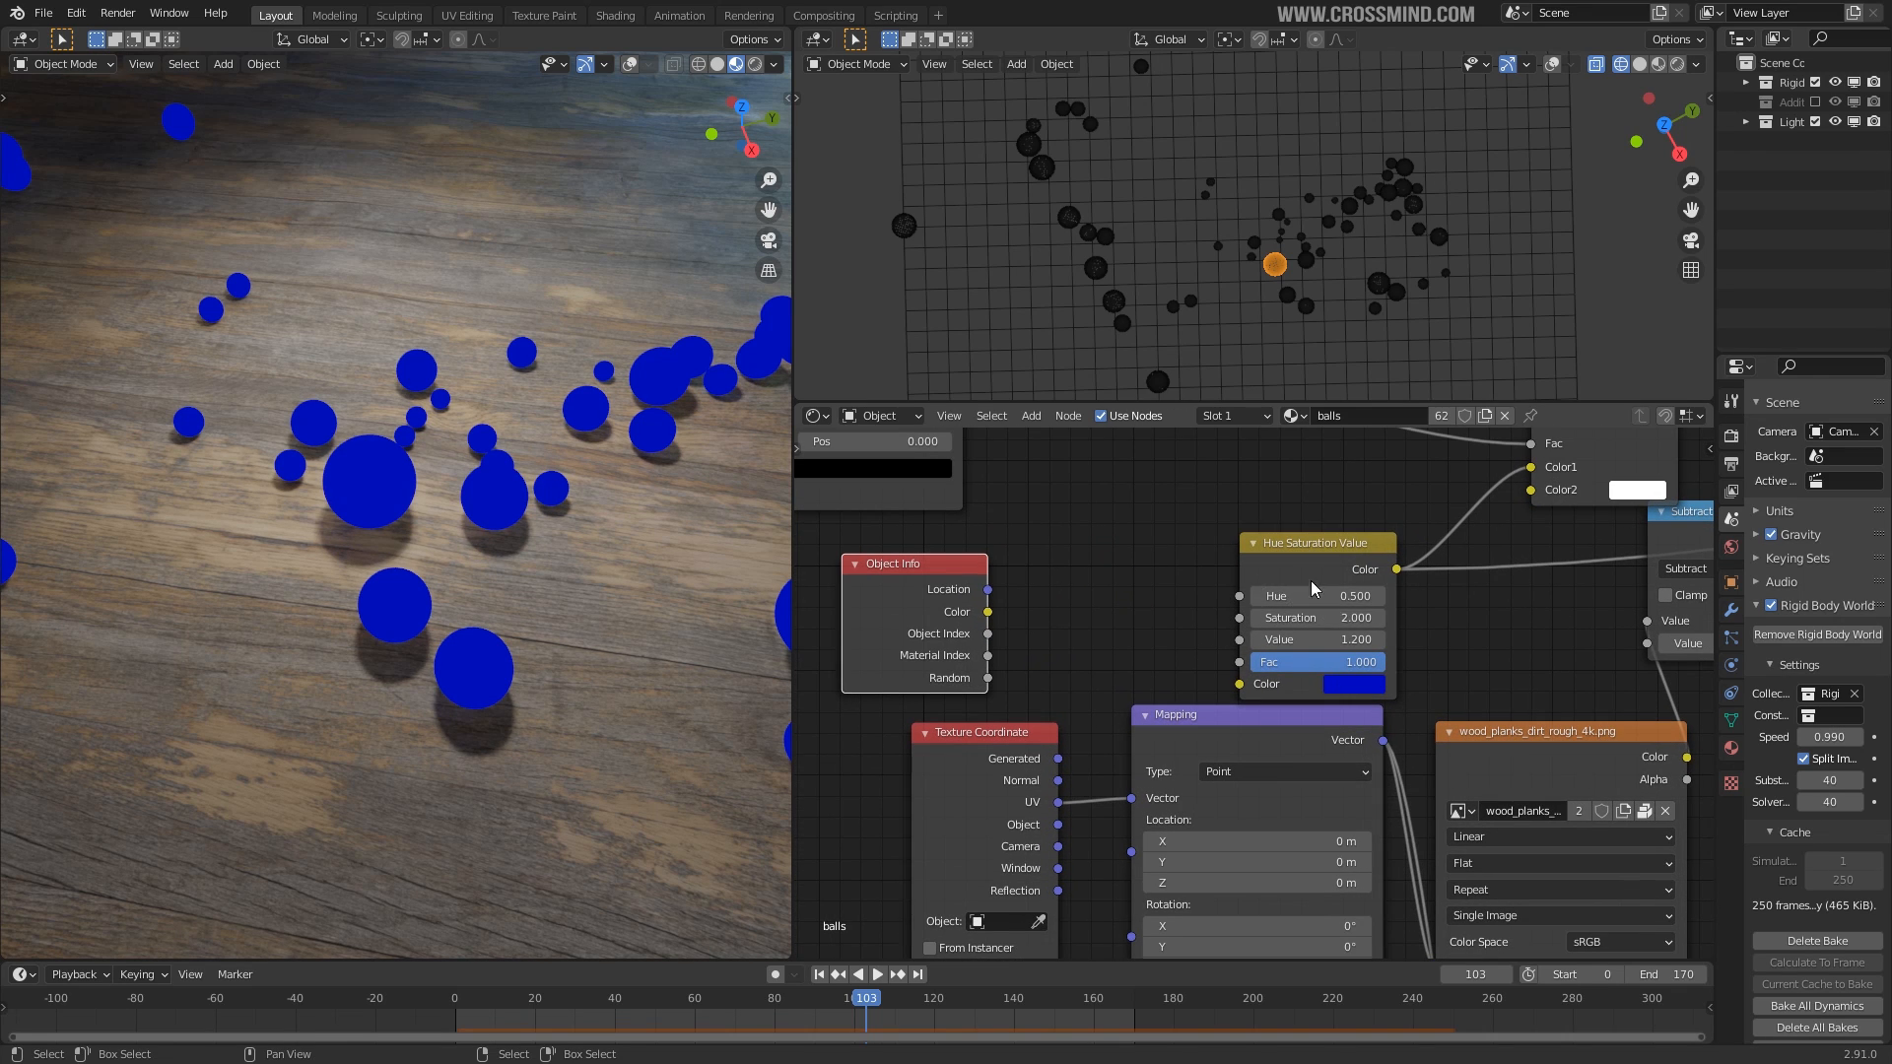
Link the Object Info node's Random output to the Hue input of the Hue Saturation Value node.
left_click(1058, 622)
key("shift+a")
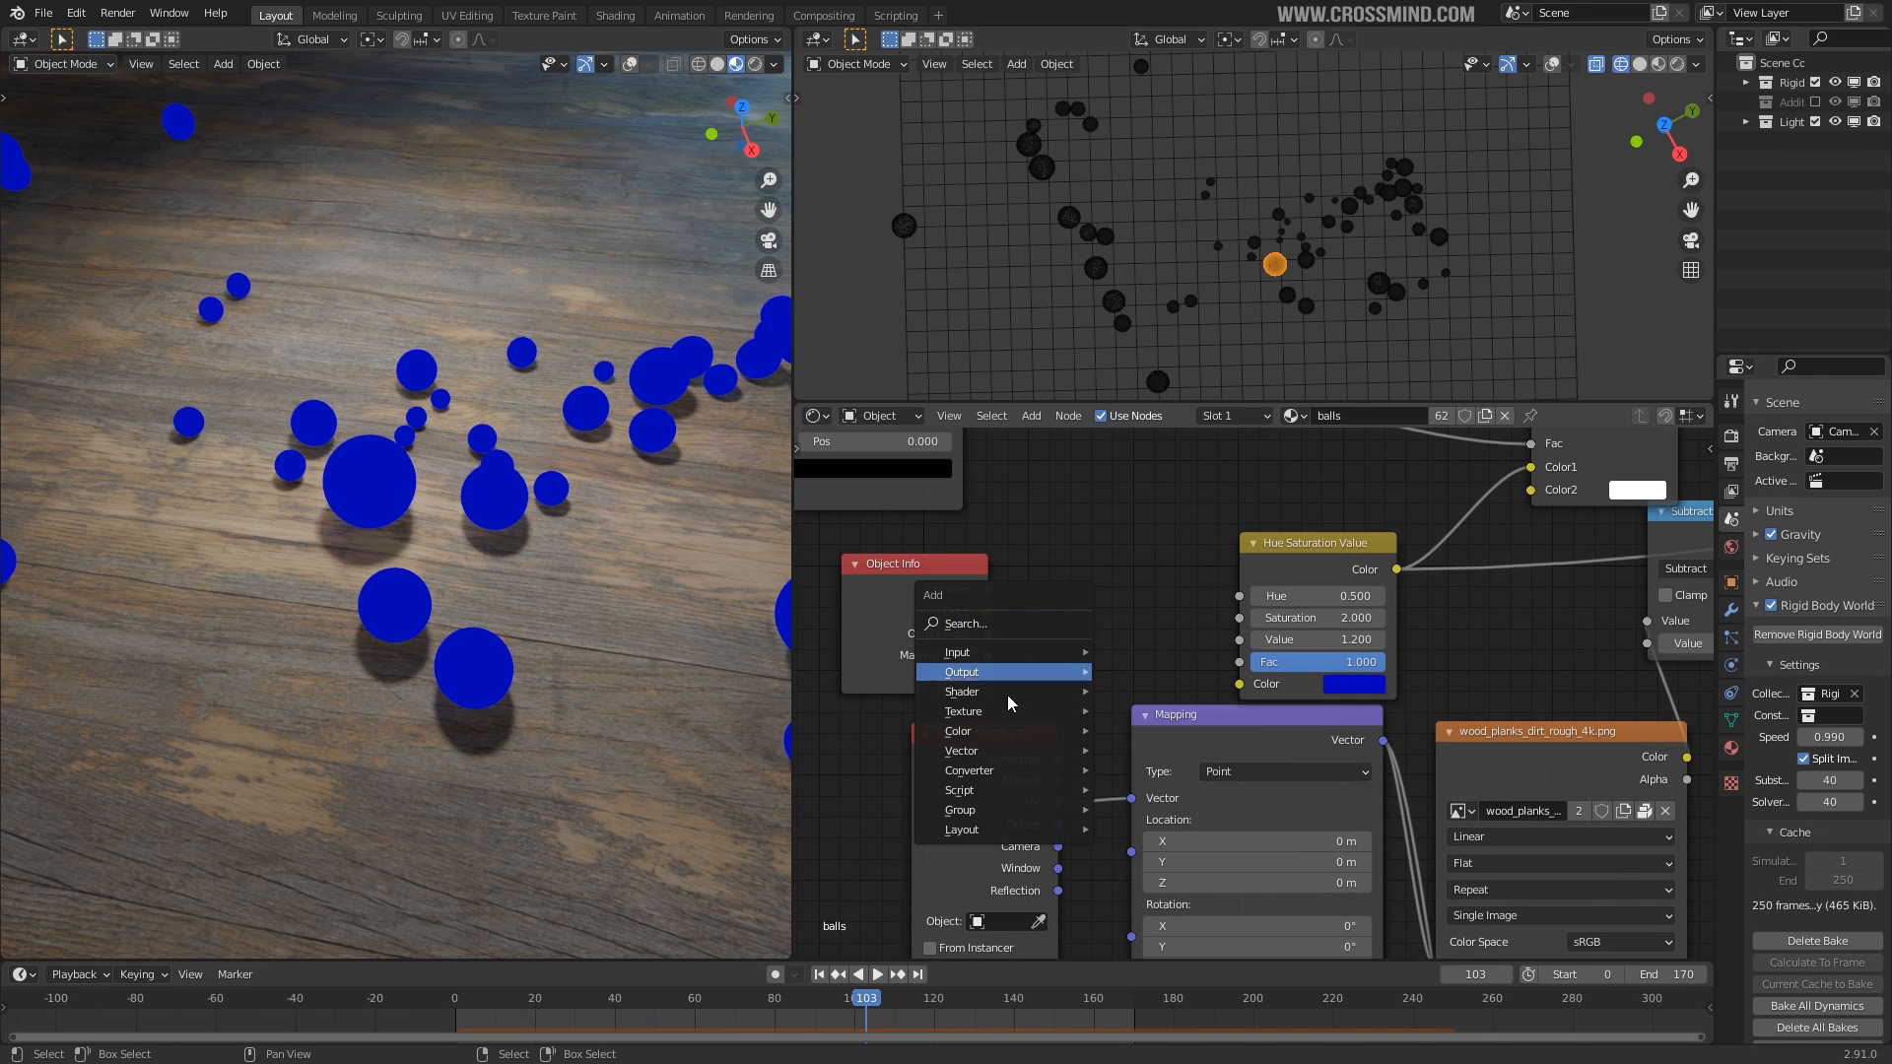
mouse_move(1005, 652)
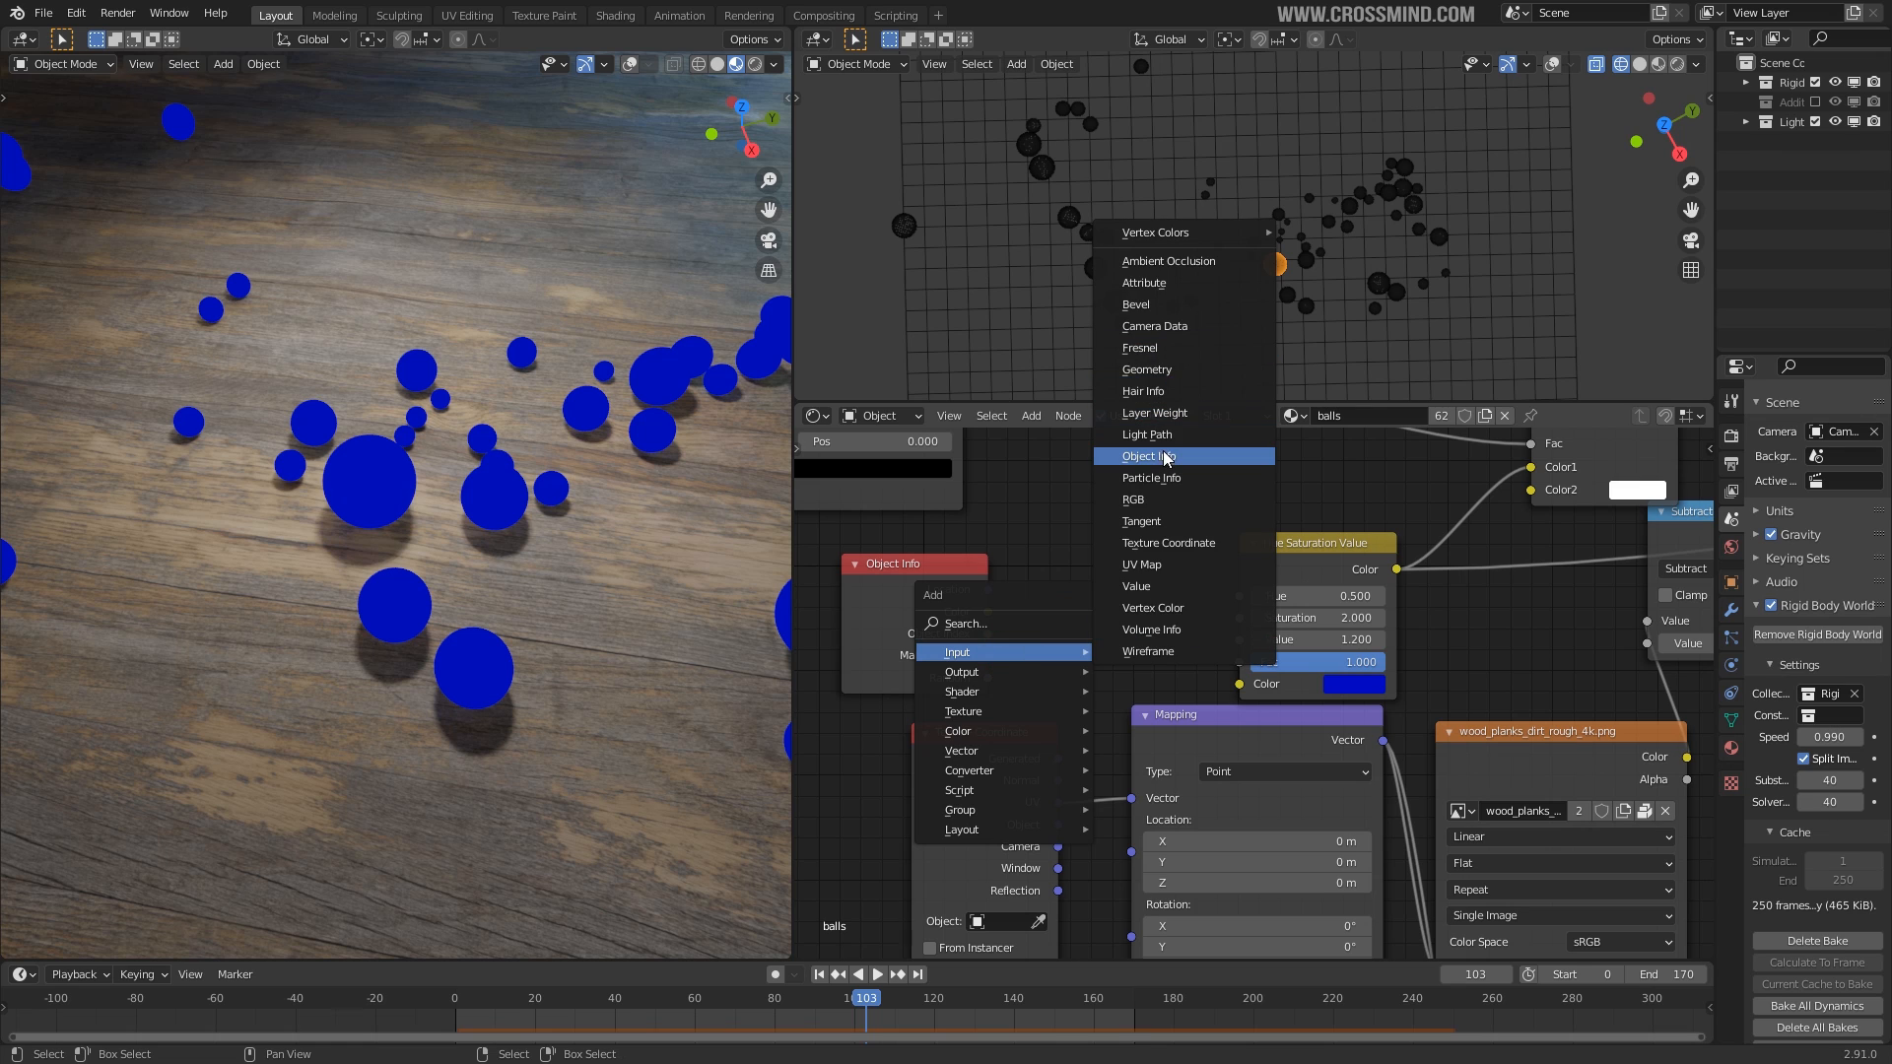
left_click(1041, 523)
left_click_drag(1119, 665, 1241, 597)
middle_click_drag(1116, 638, 1229, 625)
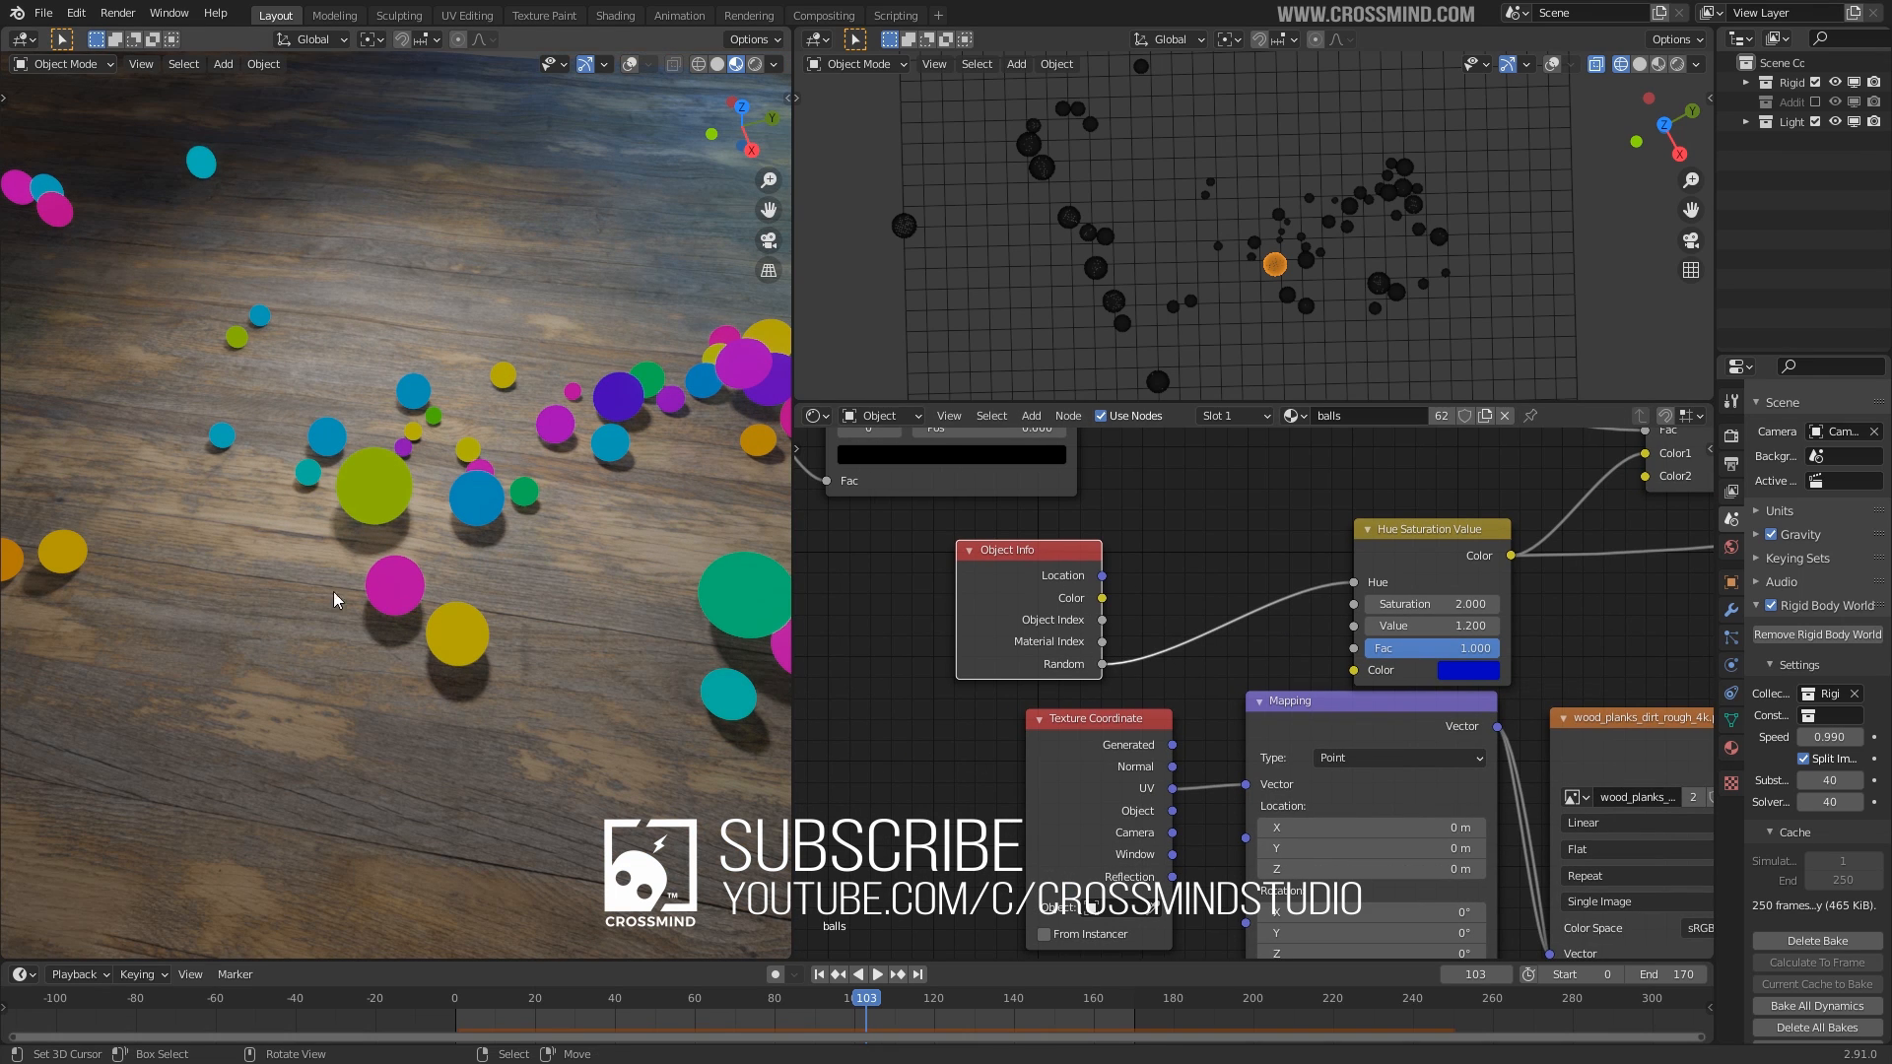
Preview the Add color node's output, combining the ColorRamp stripes with the random hues on the balls.
scroll(1220, 619, "down", 3)
middle_click_drag(1208, 593, 1028, 680)
scroll(1125, 673, "down", 2)
left_click_drag(1193, 705, 1163, 689)
left_click(1381, 567, "ctrl+shift")
middle_click_drag(1258, 647, 1310, 663)
middle_click_drag(630, 647, 376, 503)
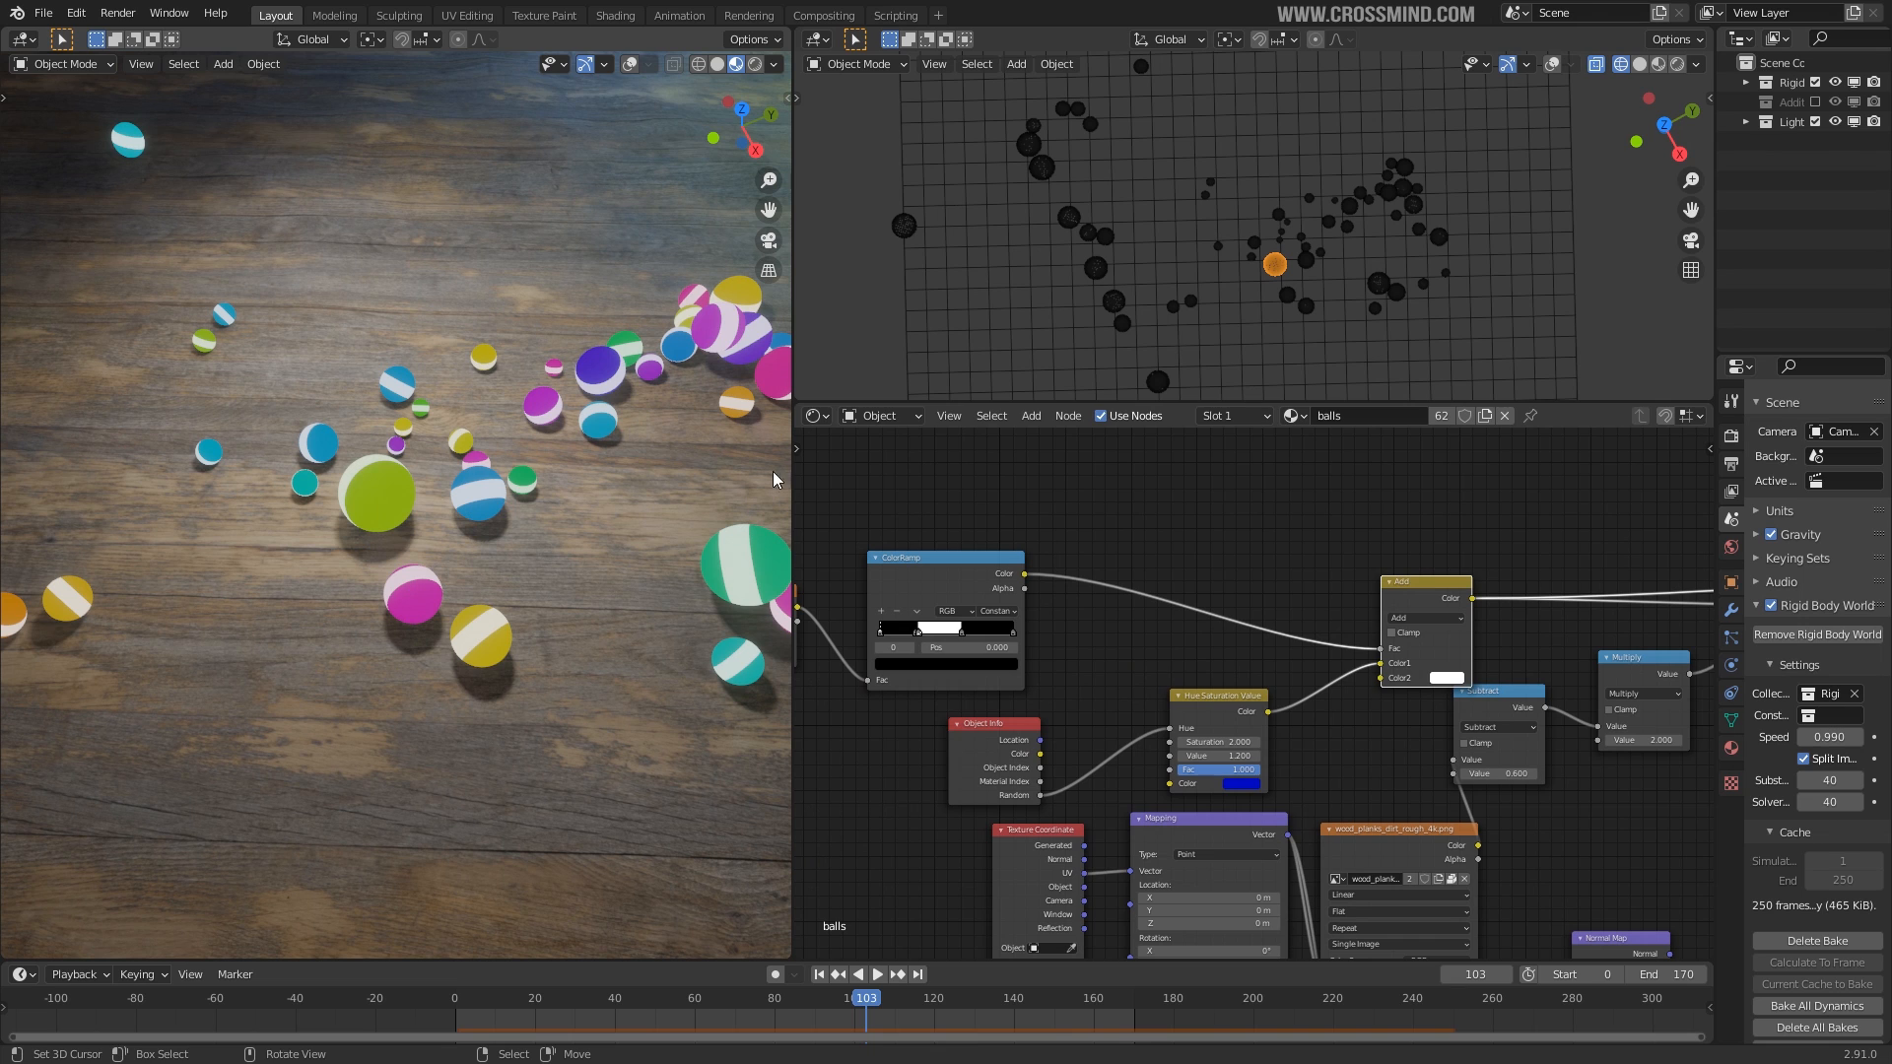
Insert a Math node on the link between Object Info's Random output and the Hue input.
scroll(1209, 657, "up", 2)
key("shift+a")
mouse_move(1138, 804)
left_click(1269, 823)
left_click(1077, 600)
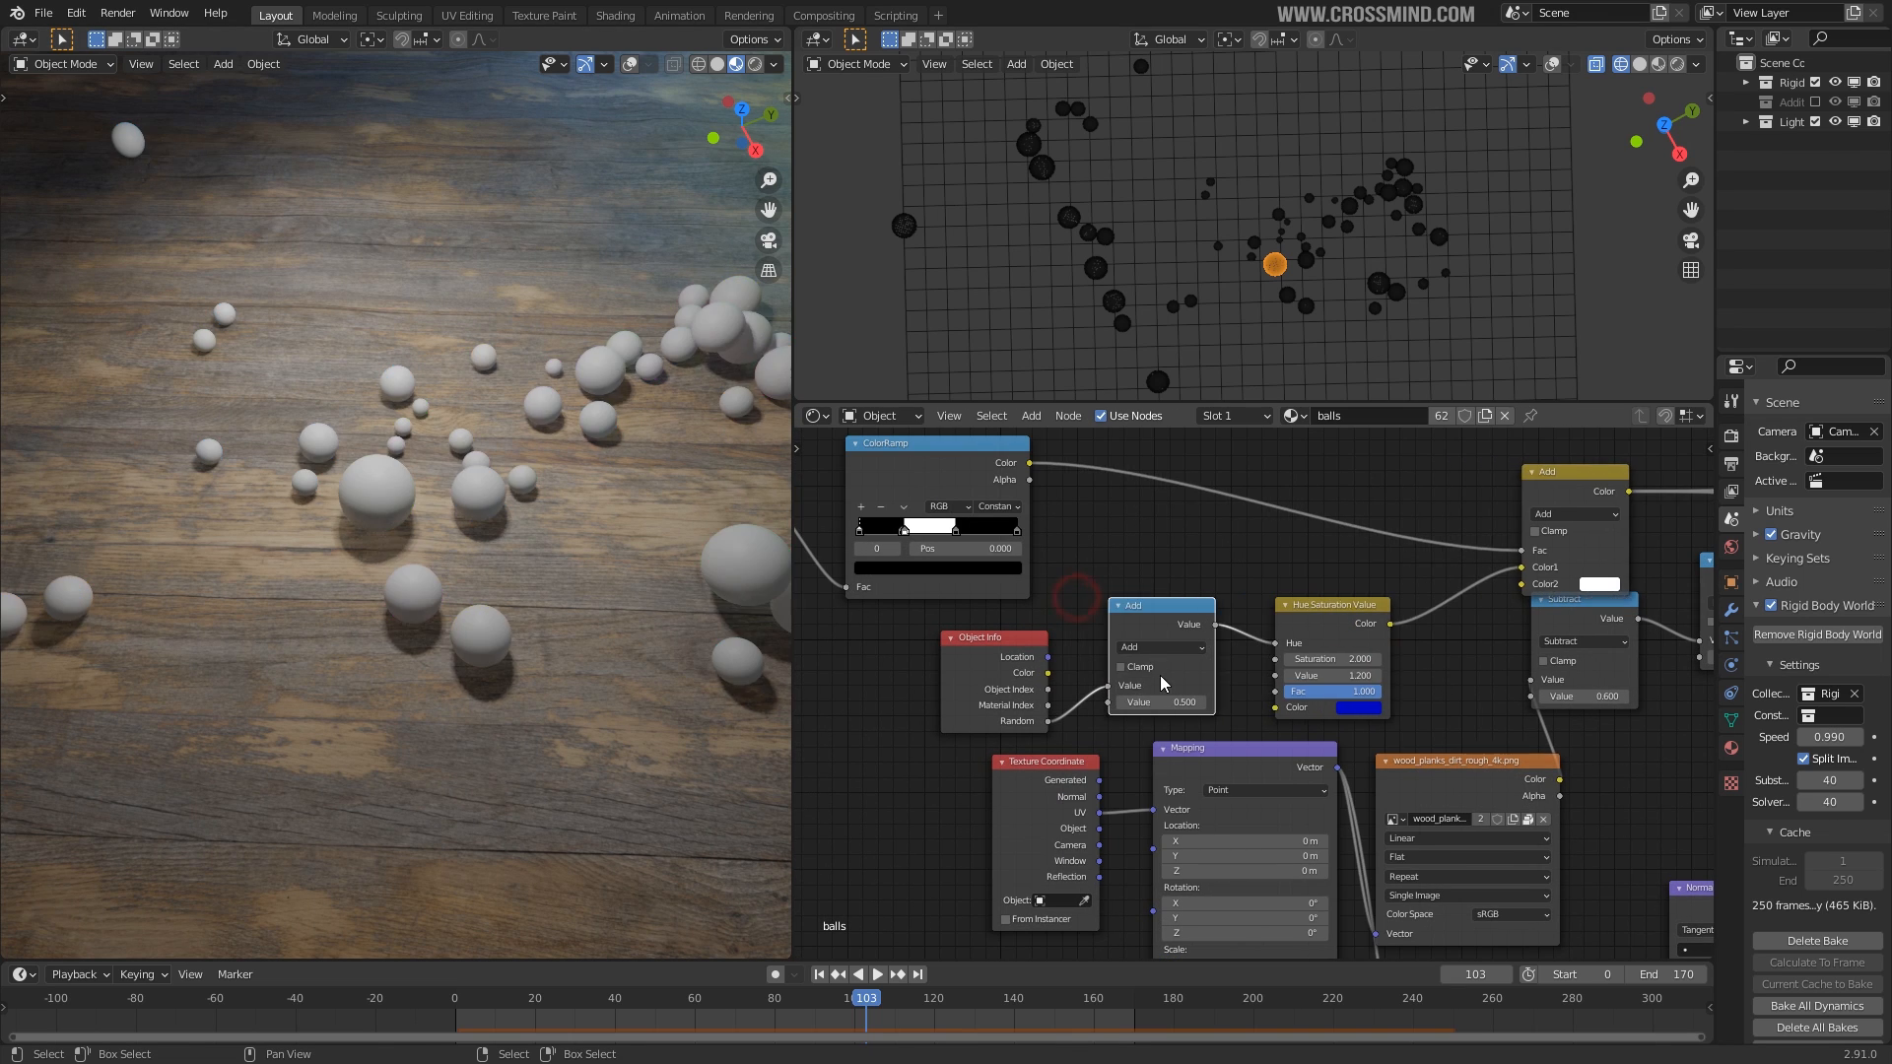
Switch the new Math node to Multiply with a value of 1.700.
scroll(1160, 668, "up", 2)
mouse_move(1124, 708)
left_mouse_down()
mouse_move(1108, 707)
mouse_move(1124, 707)
left_mouse_up()
right_click(1124, 708)
left_click(1128, 632)
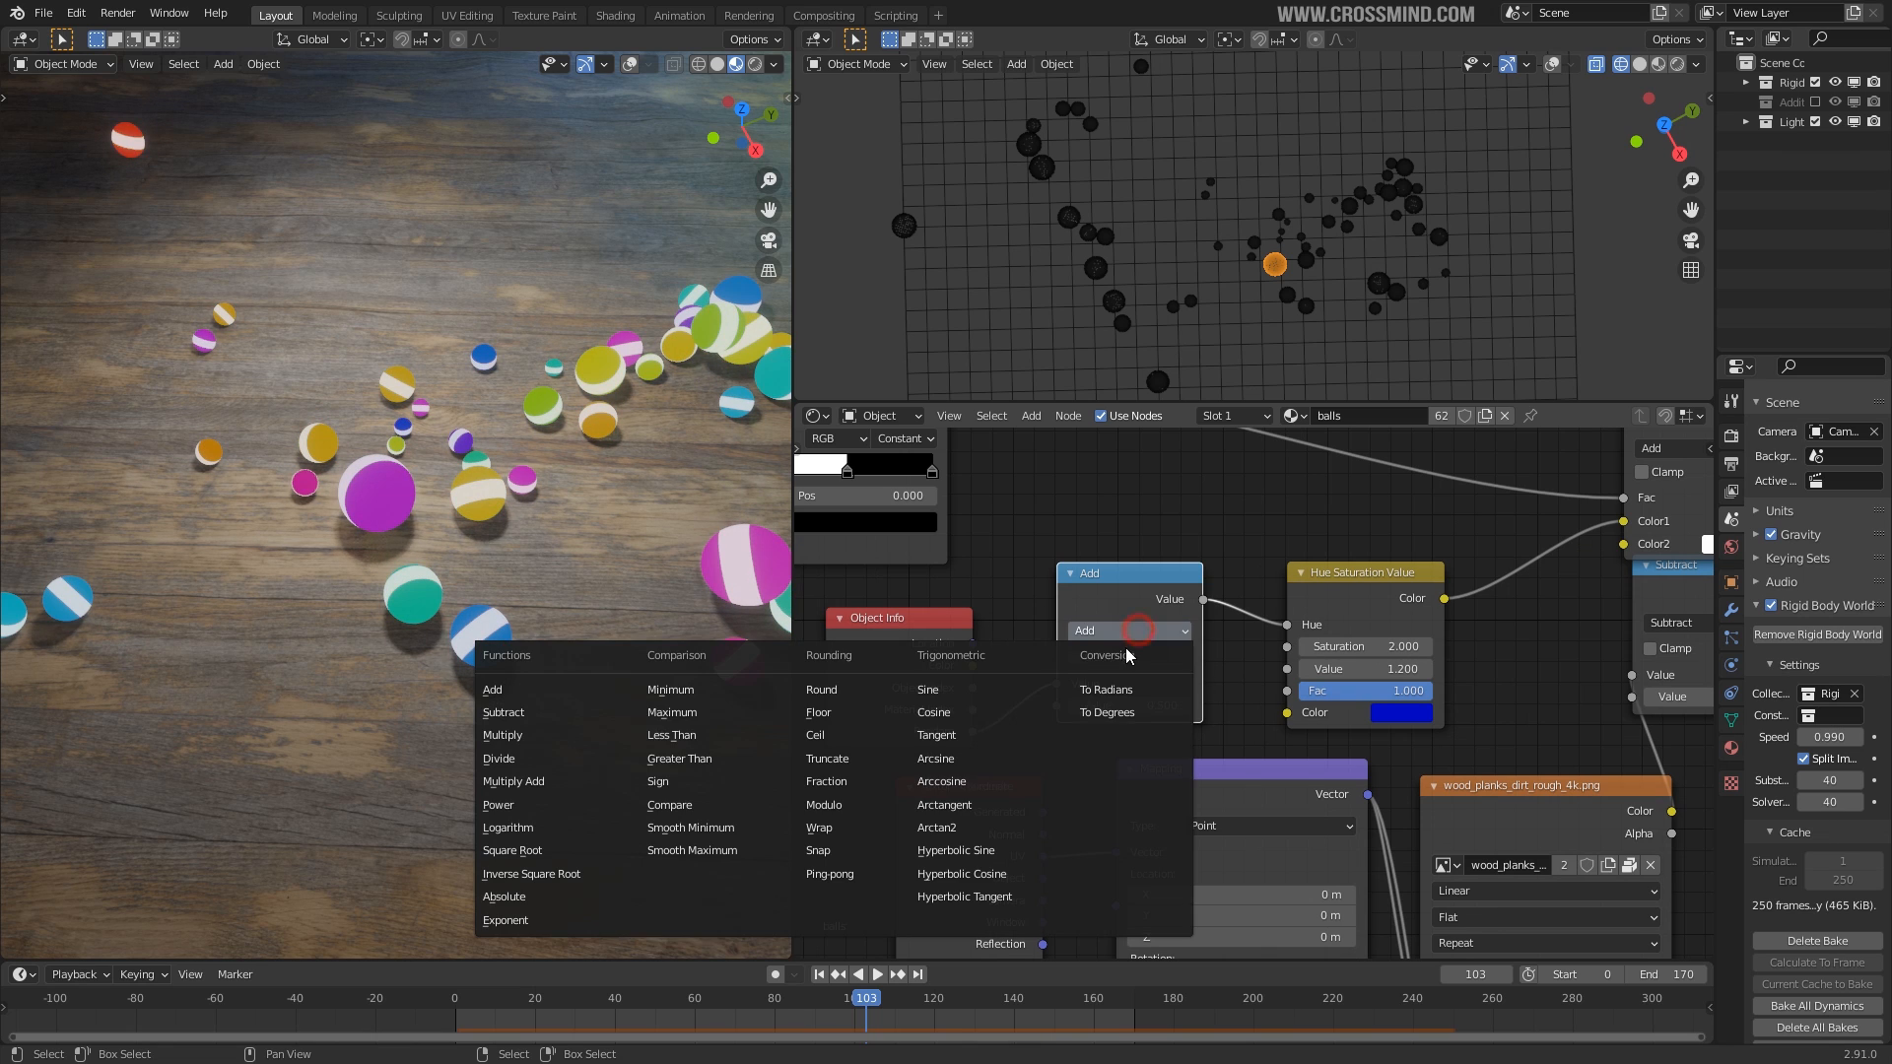
left_click(570, 737)
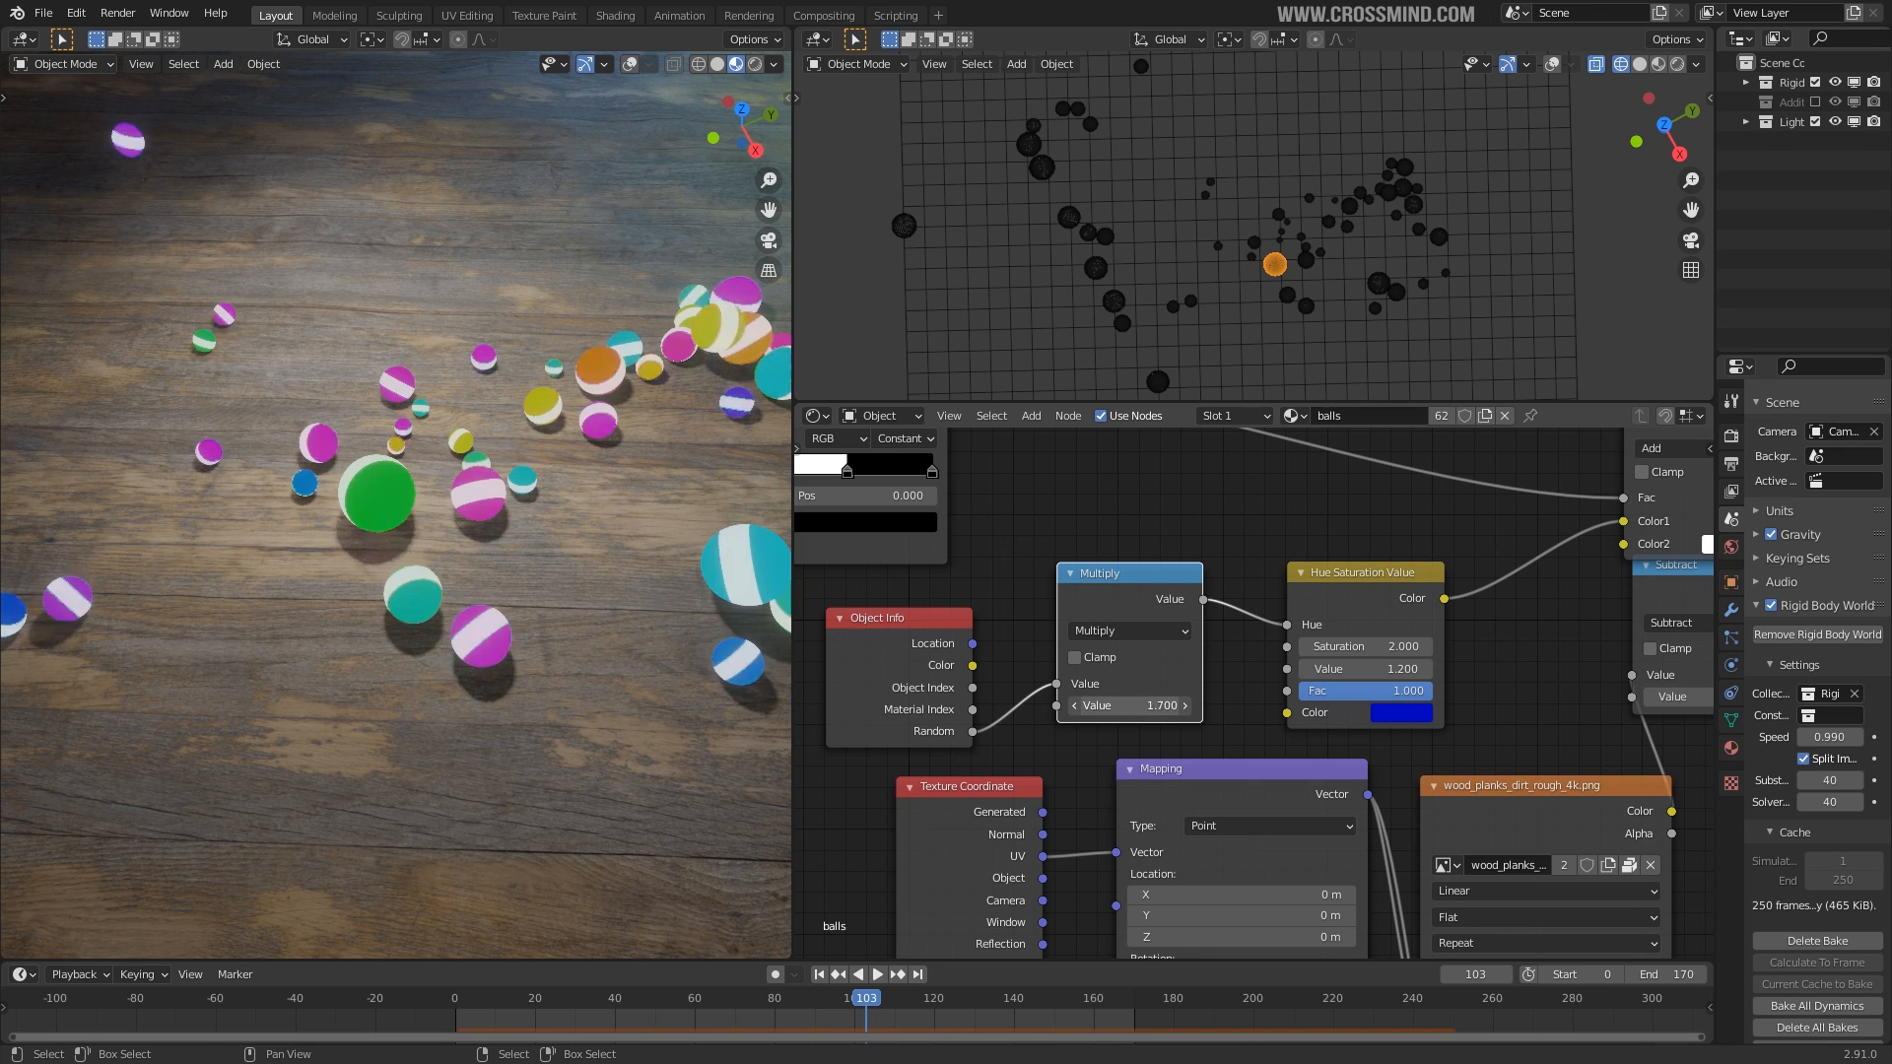
Delete the inserted Multiply node while keeping the Random-to-Hue link, and try adjusting the Hue Saturation Value settings.
key("ctrl+x")
left_click_drag(1375, 647, 1428, 669)
right_click(1375, 647)
key("ctrl+z")
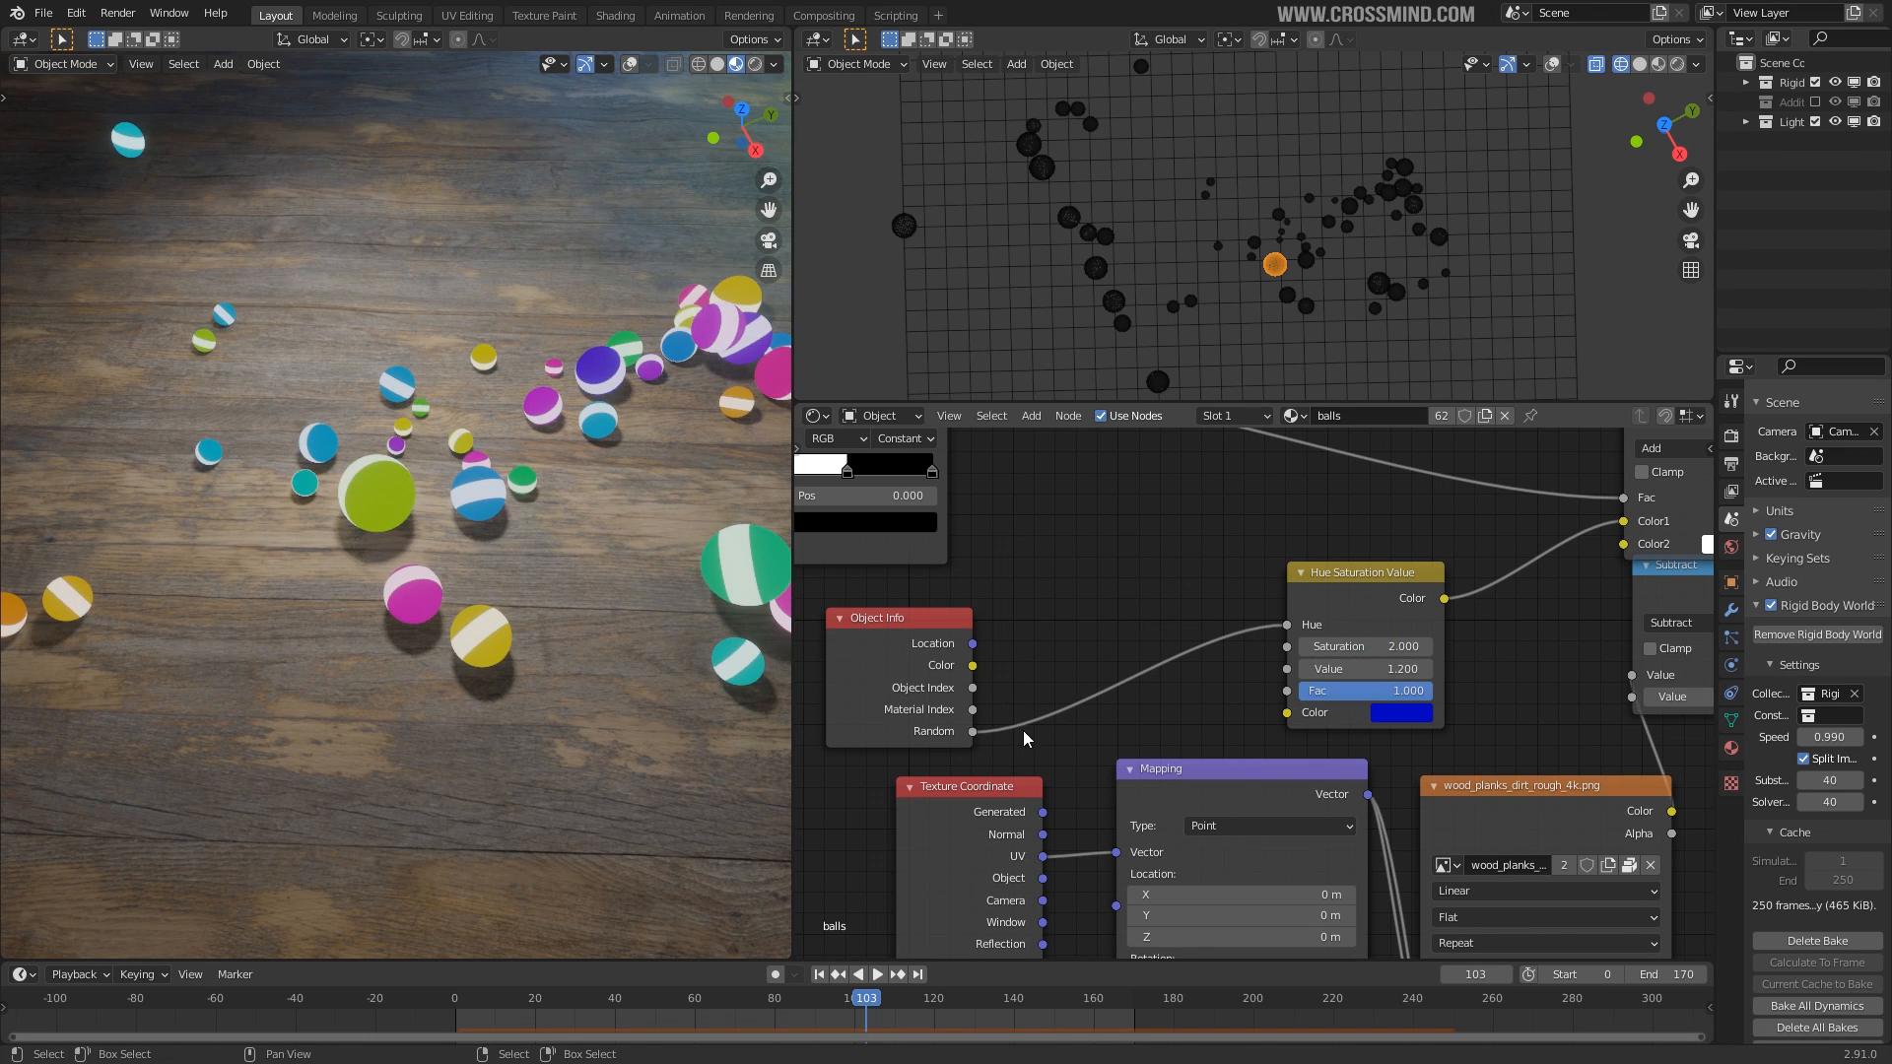
left_click_drag(972, 731, 1222, 705)
left_click(1405, 714)
scroll(1044, 671, "down", 3)
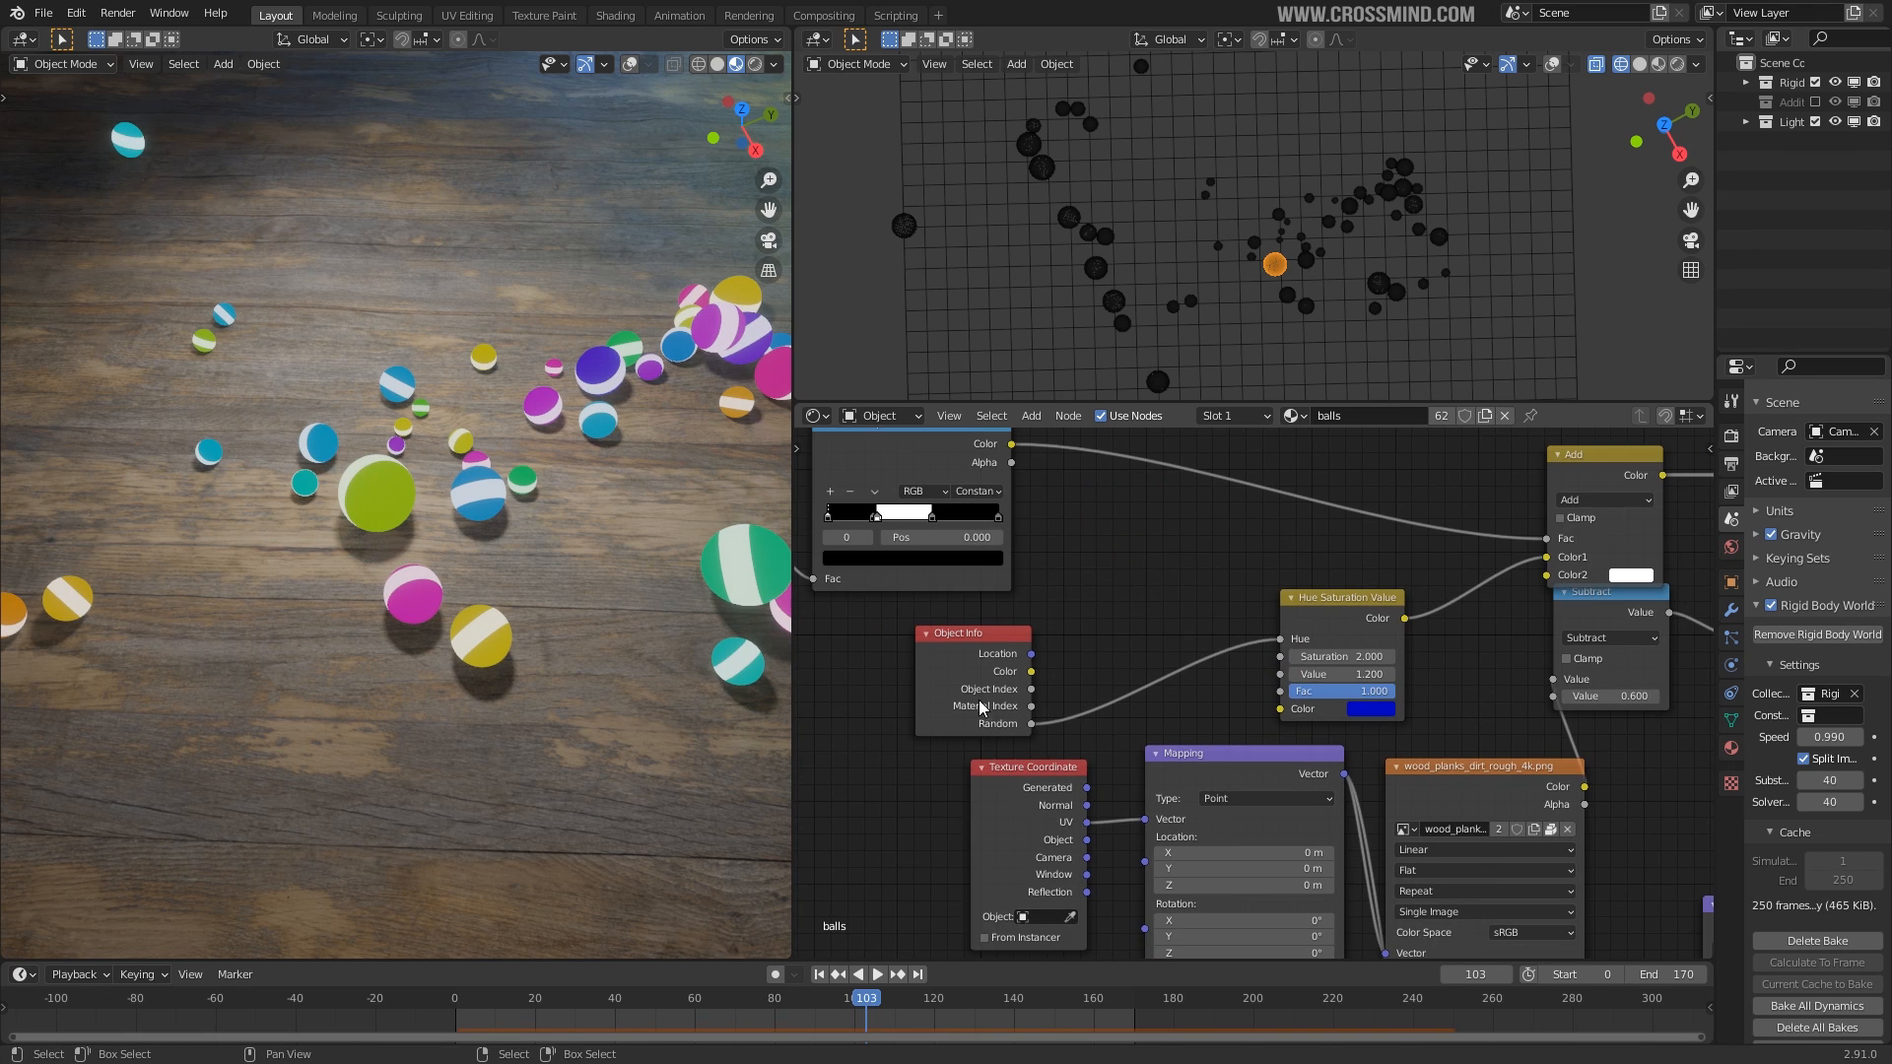
Move the Subtract and Multiply nodes clear of the Add color node.
scroll(973, 665, "down", 2)
middle_click_drag(1498, 535, 1240, 507)
scroll(1239, 507, "up", 2)
scroll(1498, 579, "down", 2)
middle_click_drag(1037, 661, 1327, 748)
left_click_drag(1342, 703, 1301, 688)
middle_click_drag(1402, 635, 1005, 616)
scroll(1014, 636, "down", 3)
middle_click_drag(1699, 569, 1379, 564)
left_click_drag(1399, 558, 1473, 571)
left_click_drag(1473, 572, 1486, 624)
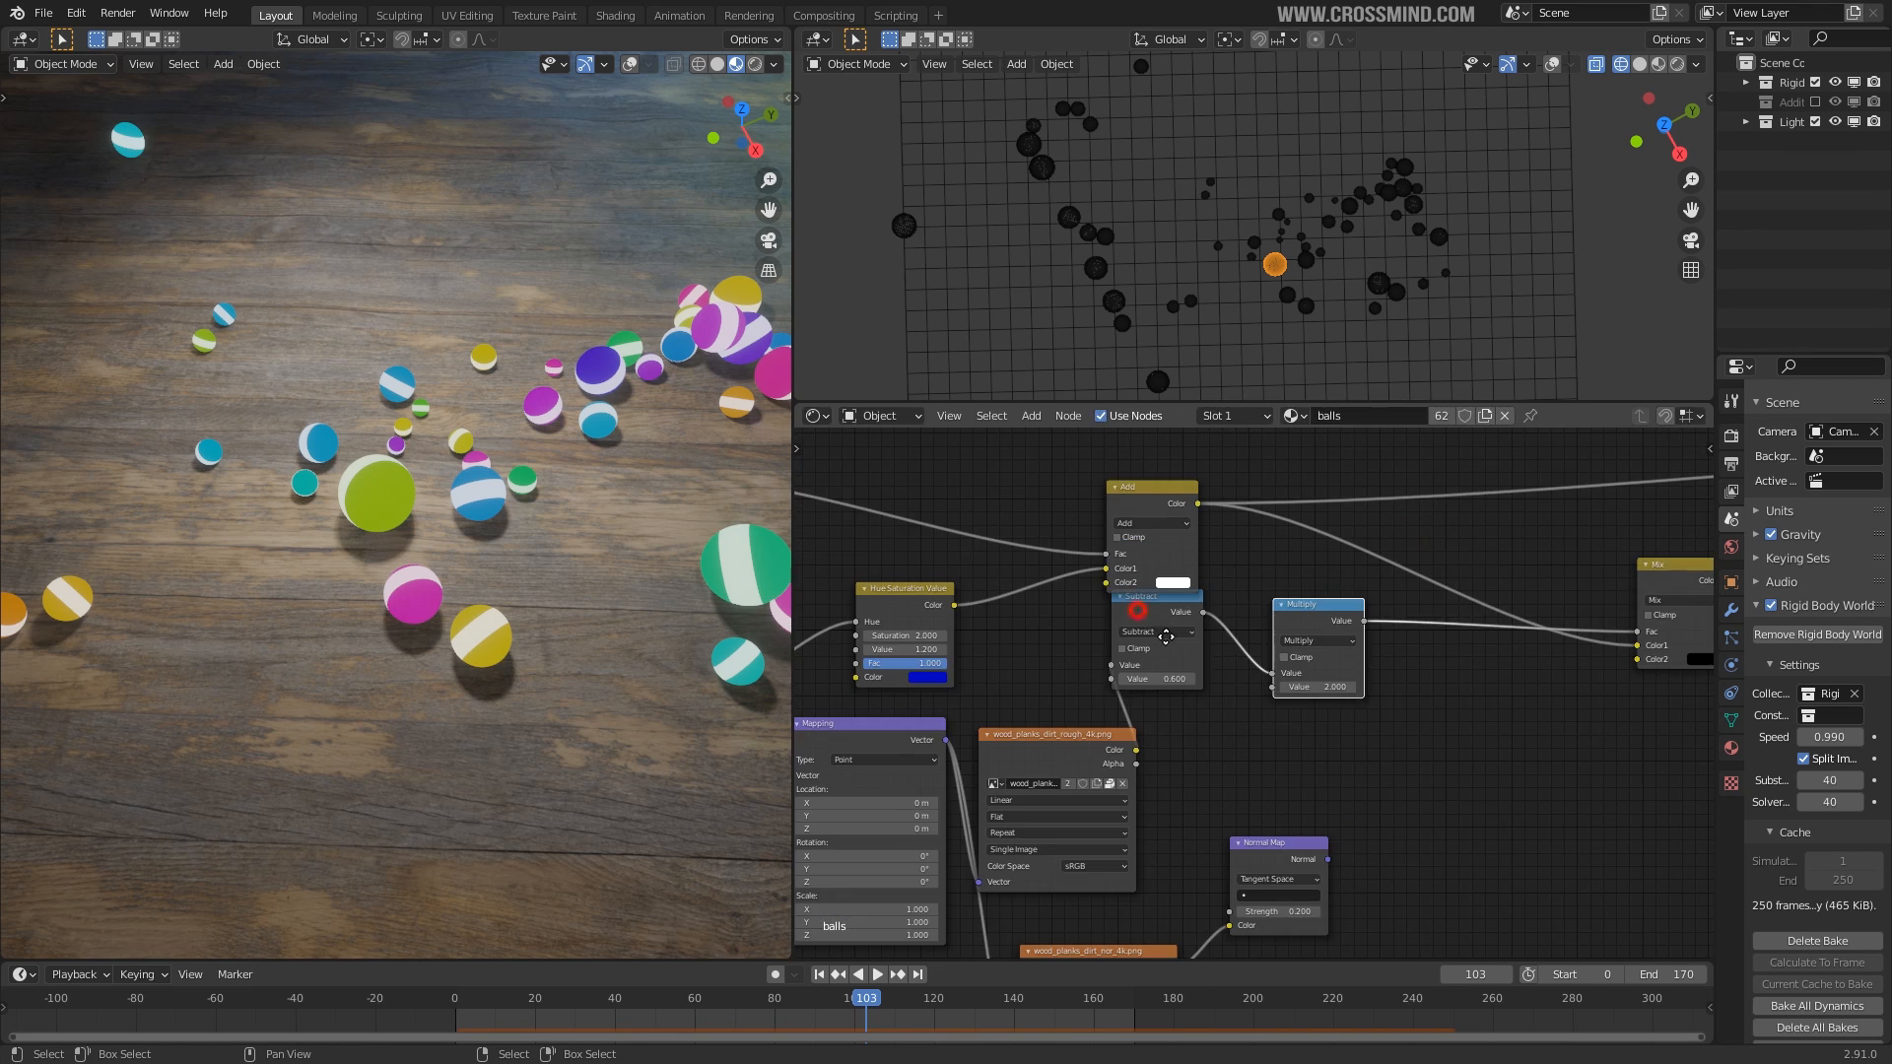
left_click_drag(1159, 664, 1202, 711)
Preview the wood_planks_dirt_rough_4k.png texture on the balls and look over the connected Normal Map and Mix nodes.
scroll(1221, 716, "up", 2)
middle_click_drag(1353, 773, 1449, 723)
left_click(1100, 694, "ctrl+shift")
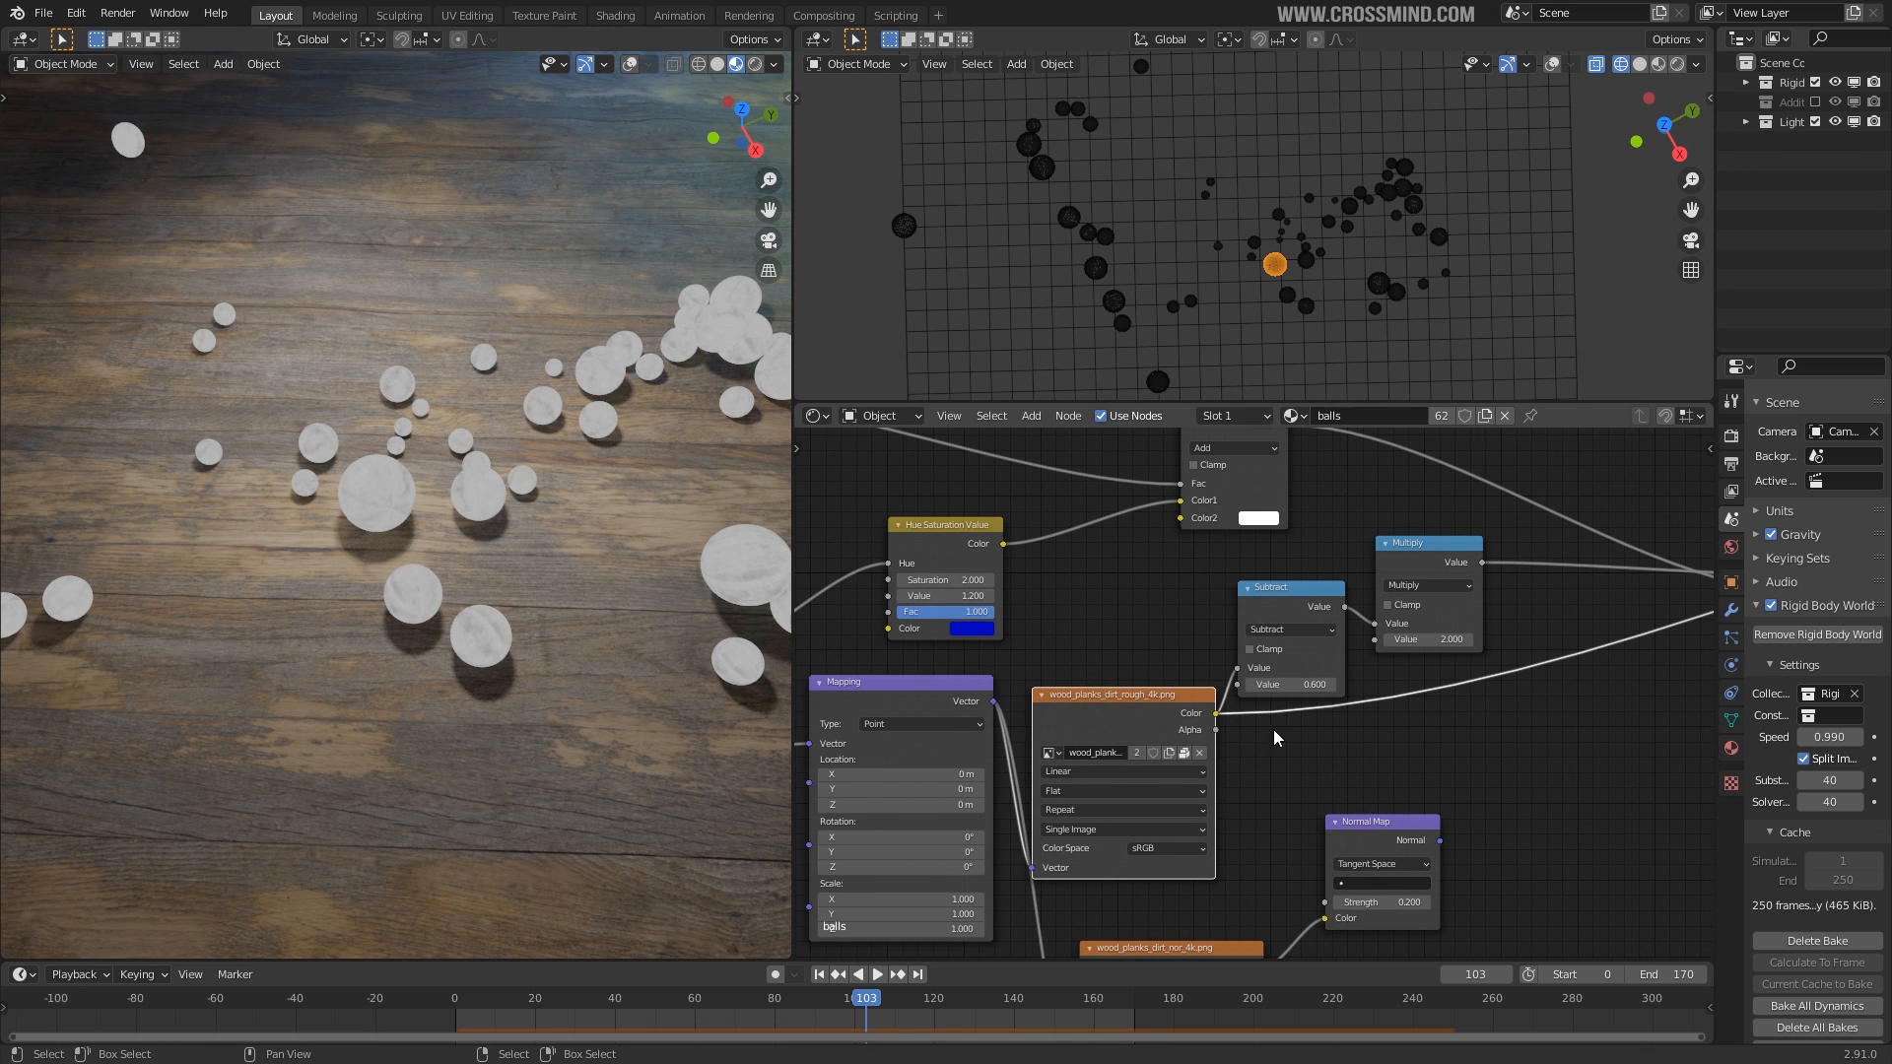
middle_click_drag(1337, 745, 1461, 638)
scroll(1480, 739, "down", 3)
middle_click_drag(1468, 782, 1437, 740)
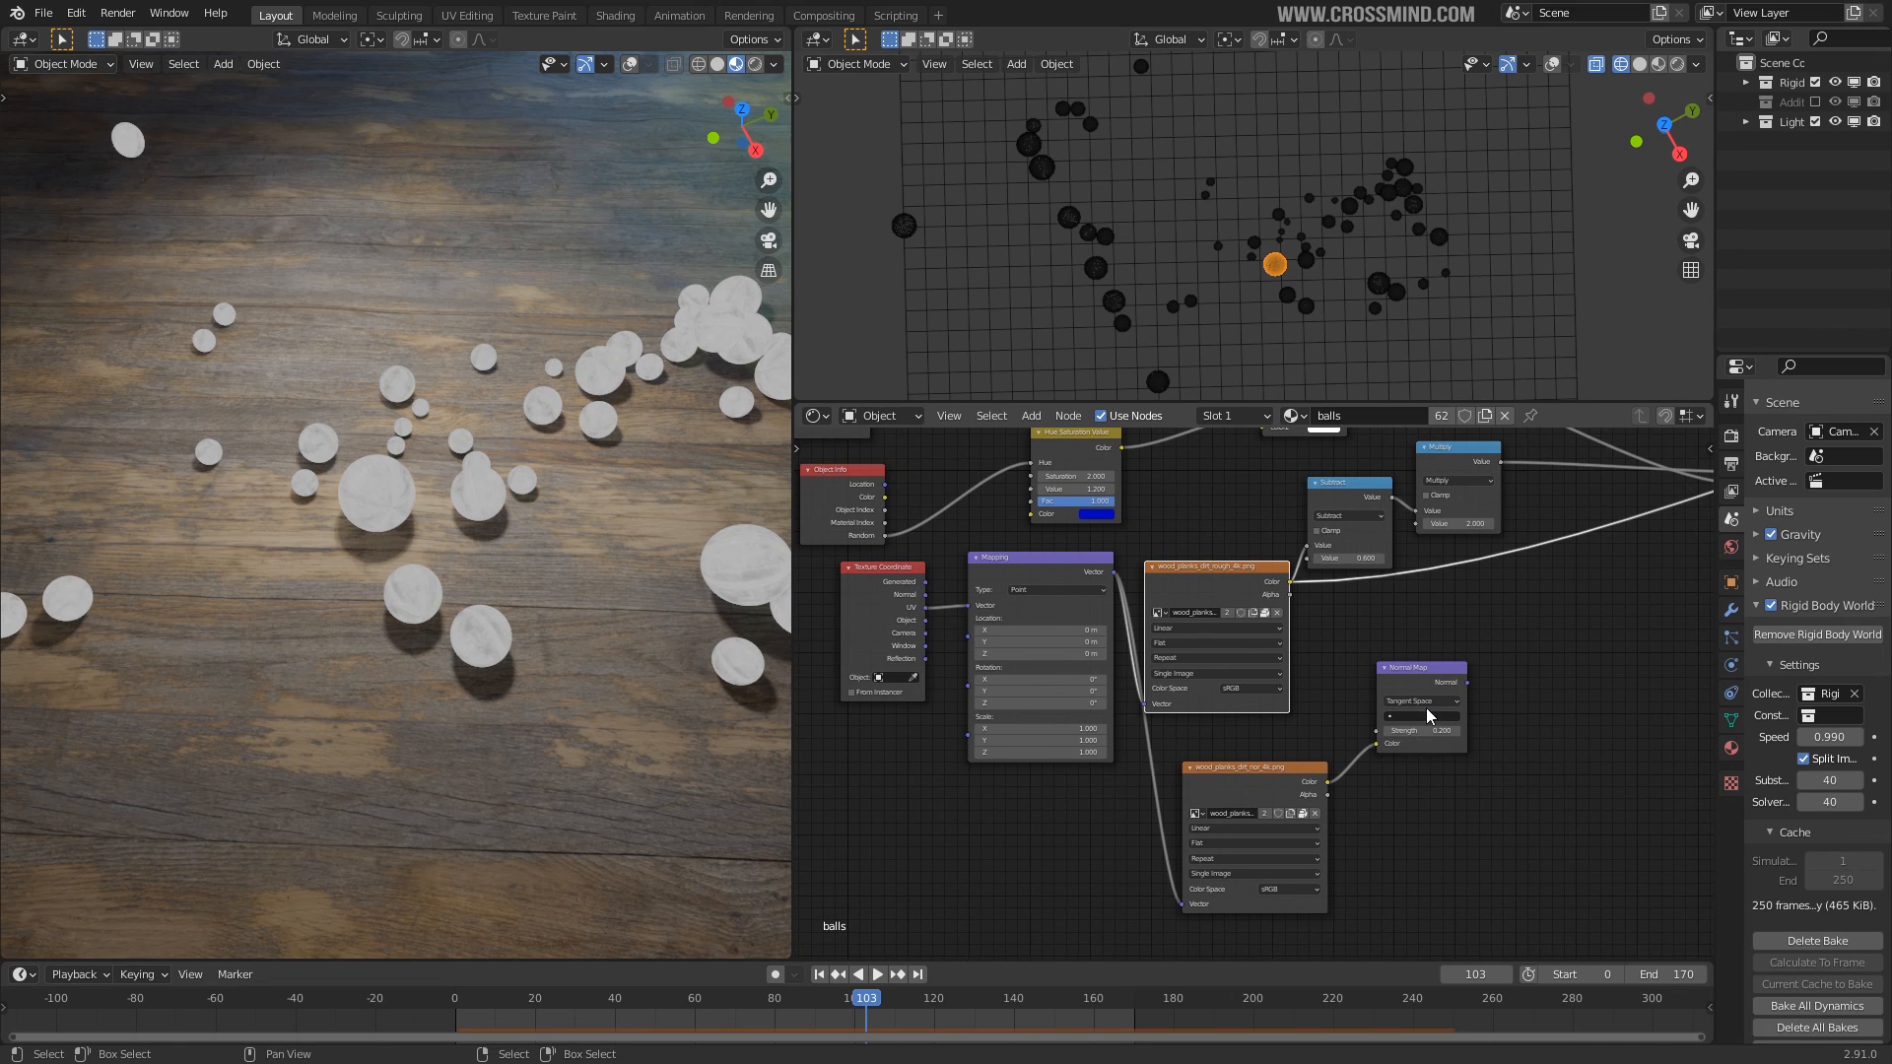
scroll(1426, 707, "up", 1)
middle_click_drag(1531, 630, 1379, 653)
scroll(1359, 646, "down", 2)
scroll(1344, 641, "up", 2)
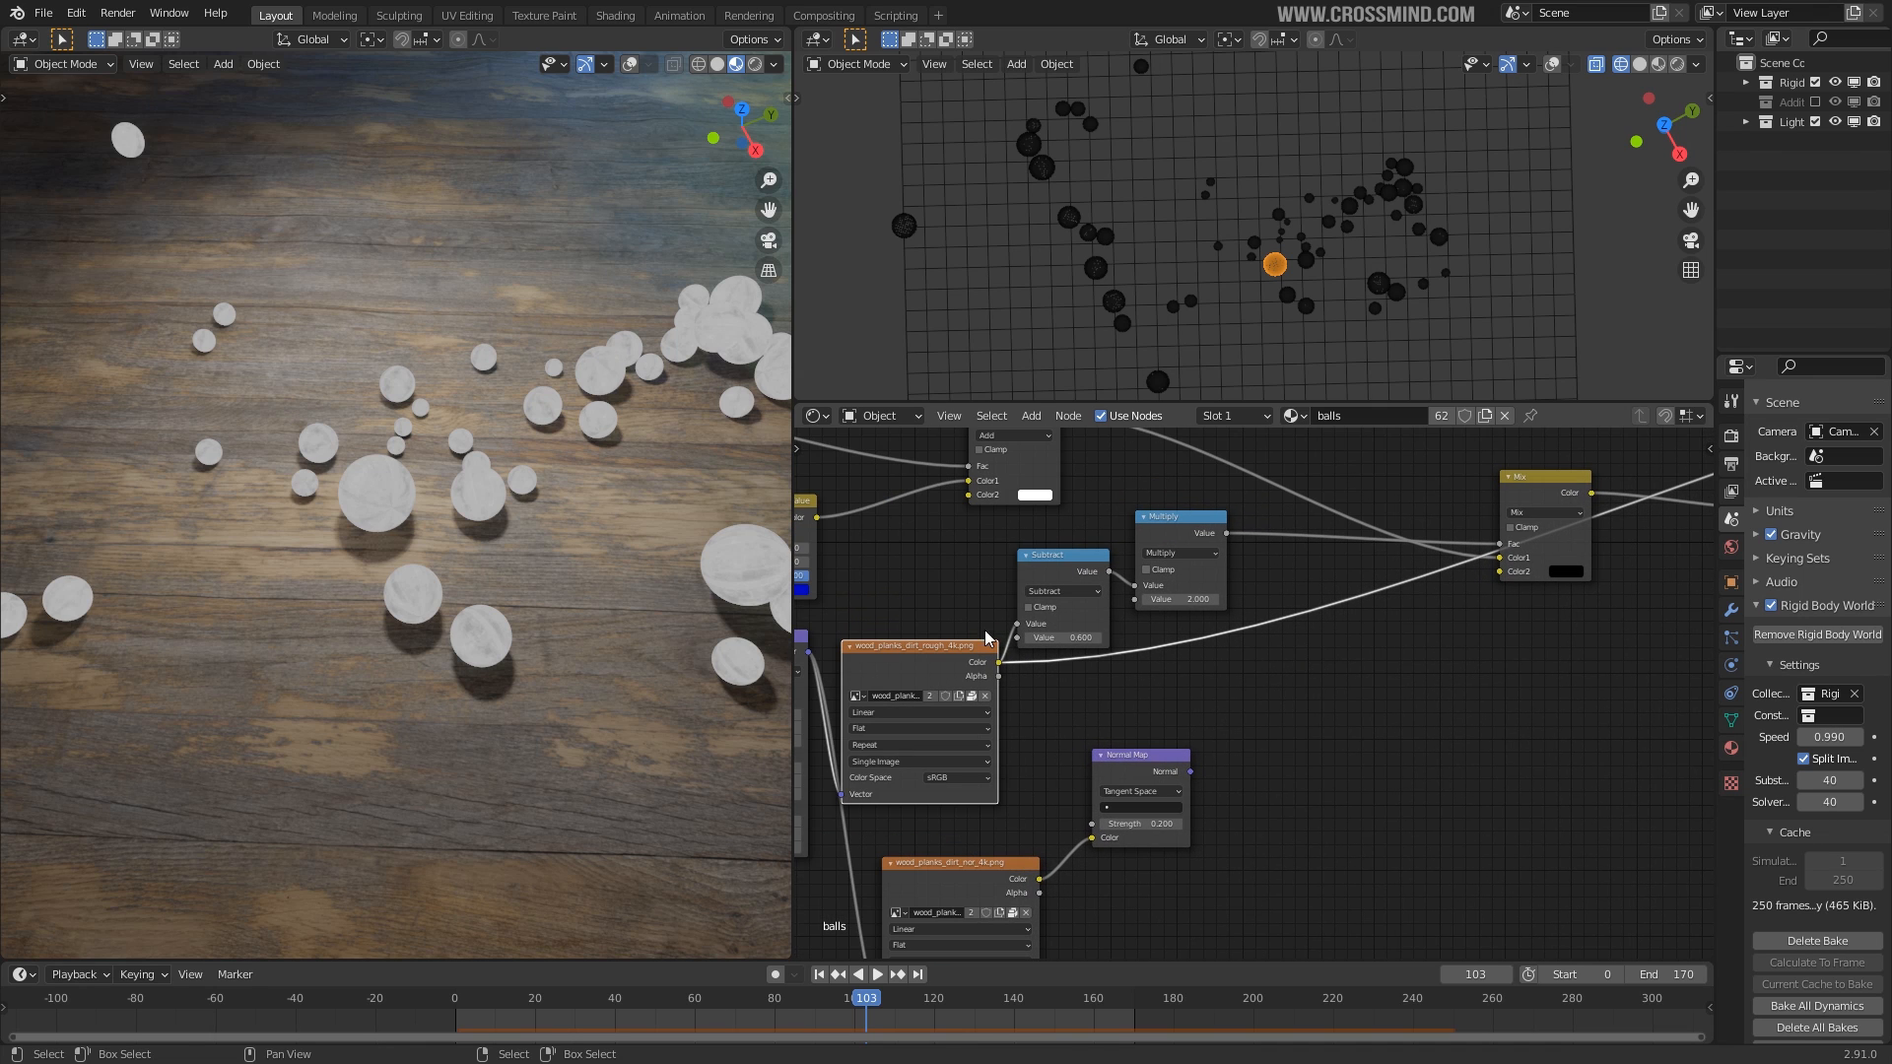
Switch the preview back to the Add color node and frame the Subtract and Multiply nodes.
scroll(1332, 617, "up", 1)
middle_click_drag(1332, 617, 1369, 711)
scroll(1417, 624, "up", 1)
left_click(1114, 522, "ctrl+shift")
middle_click_drag(1257, 728, 1472, 654)
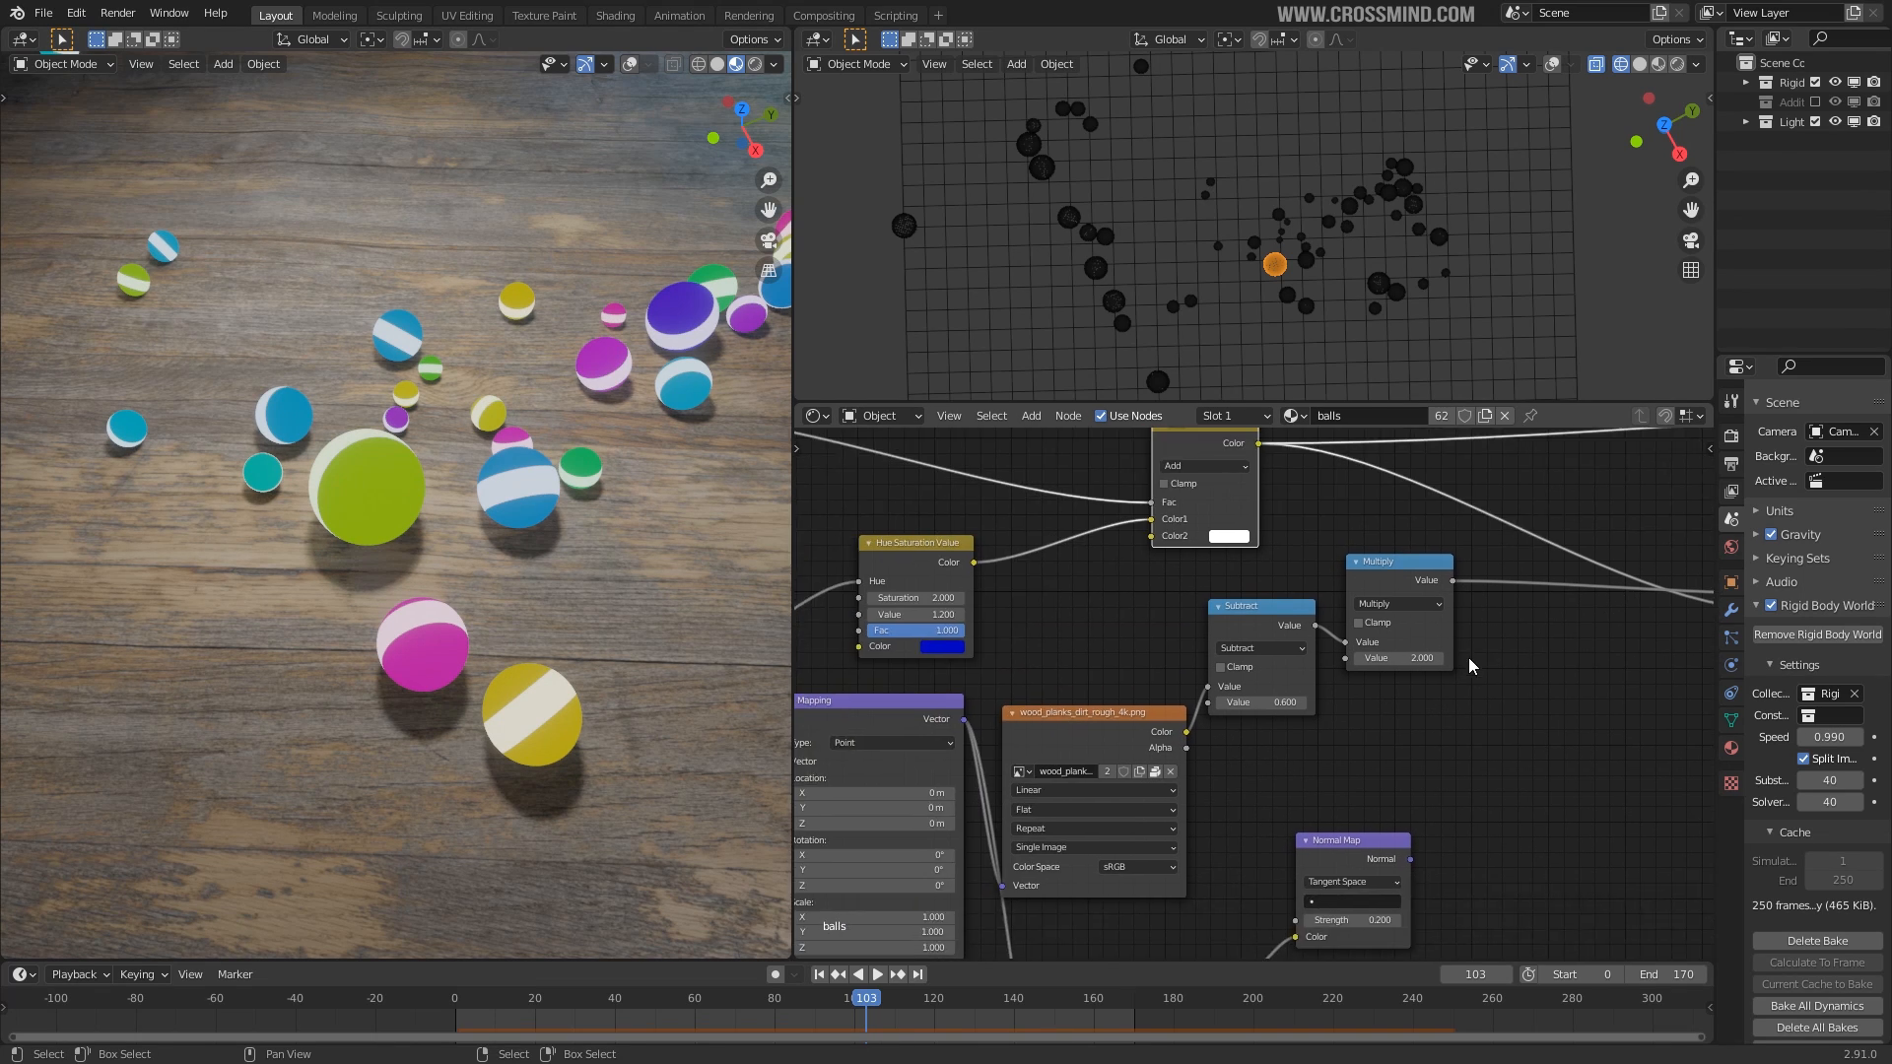
scroll(1468, 654, "up", 2)
scroll(1097, 688, "up", 1)
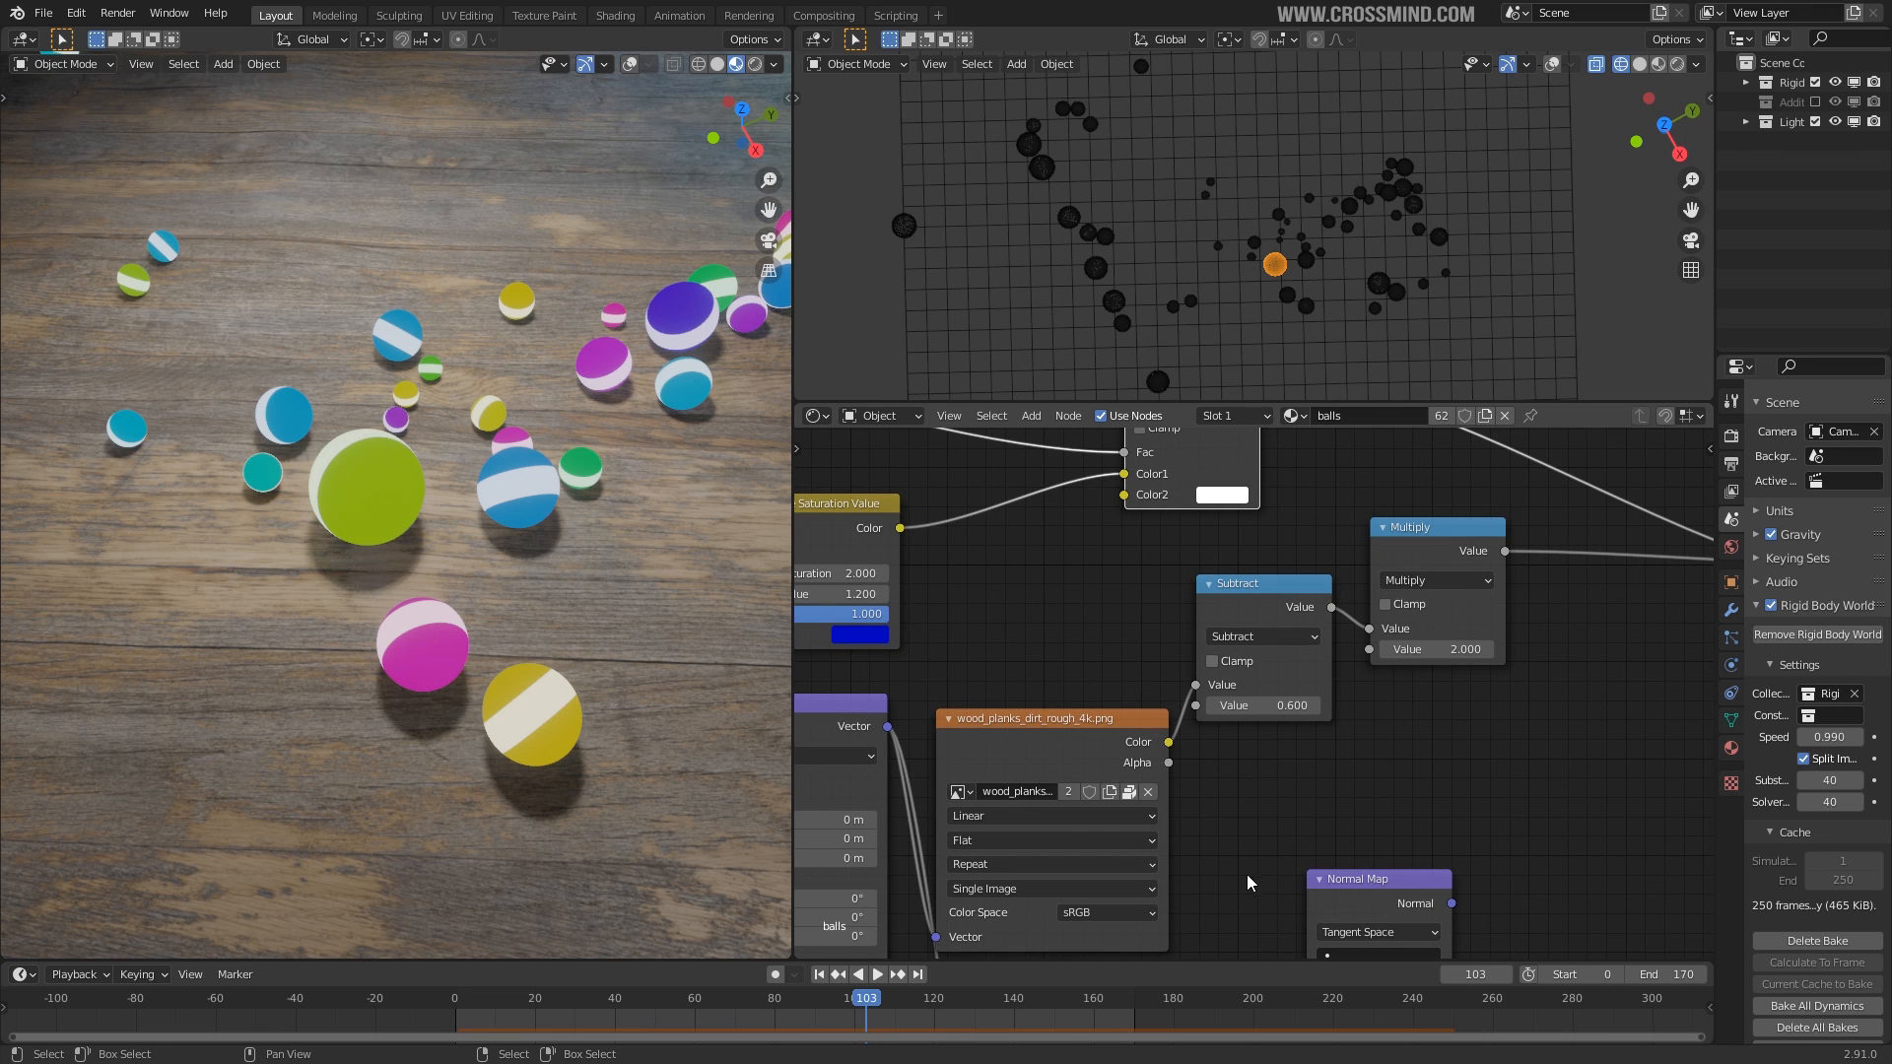
Preview the wood_planks_dirt_rough_4k.png texture again and inspect its scratches close up on the largest ball.
middle_click_drag(1251, 835, 1332, 772)
scroll(1256, 739, "up", 2)
left_click(1133, 686, "ctrl+shift")
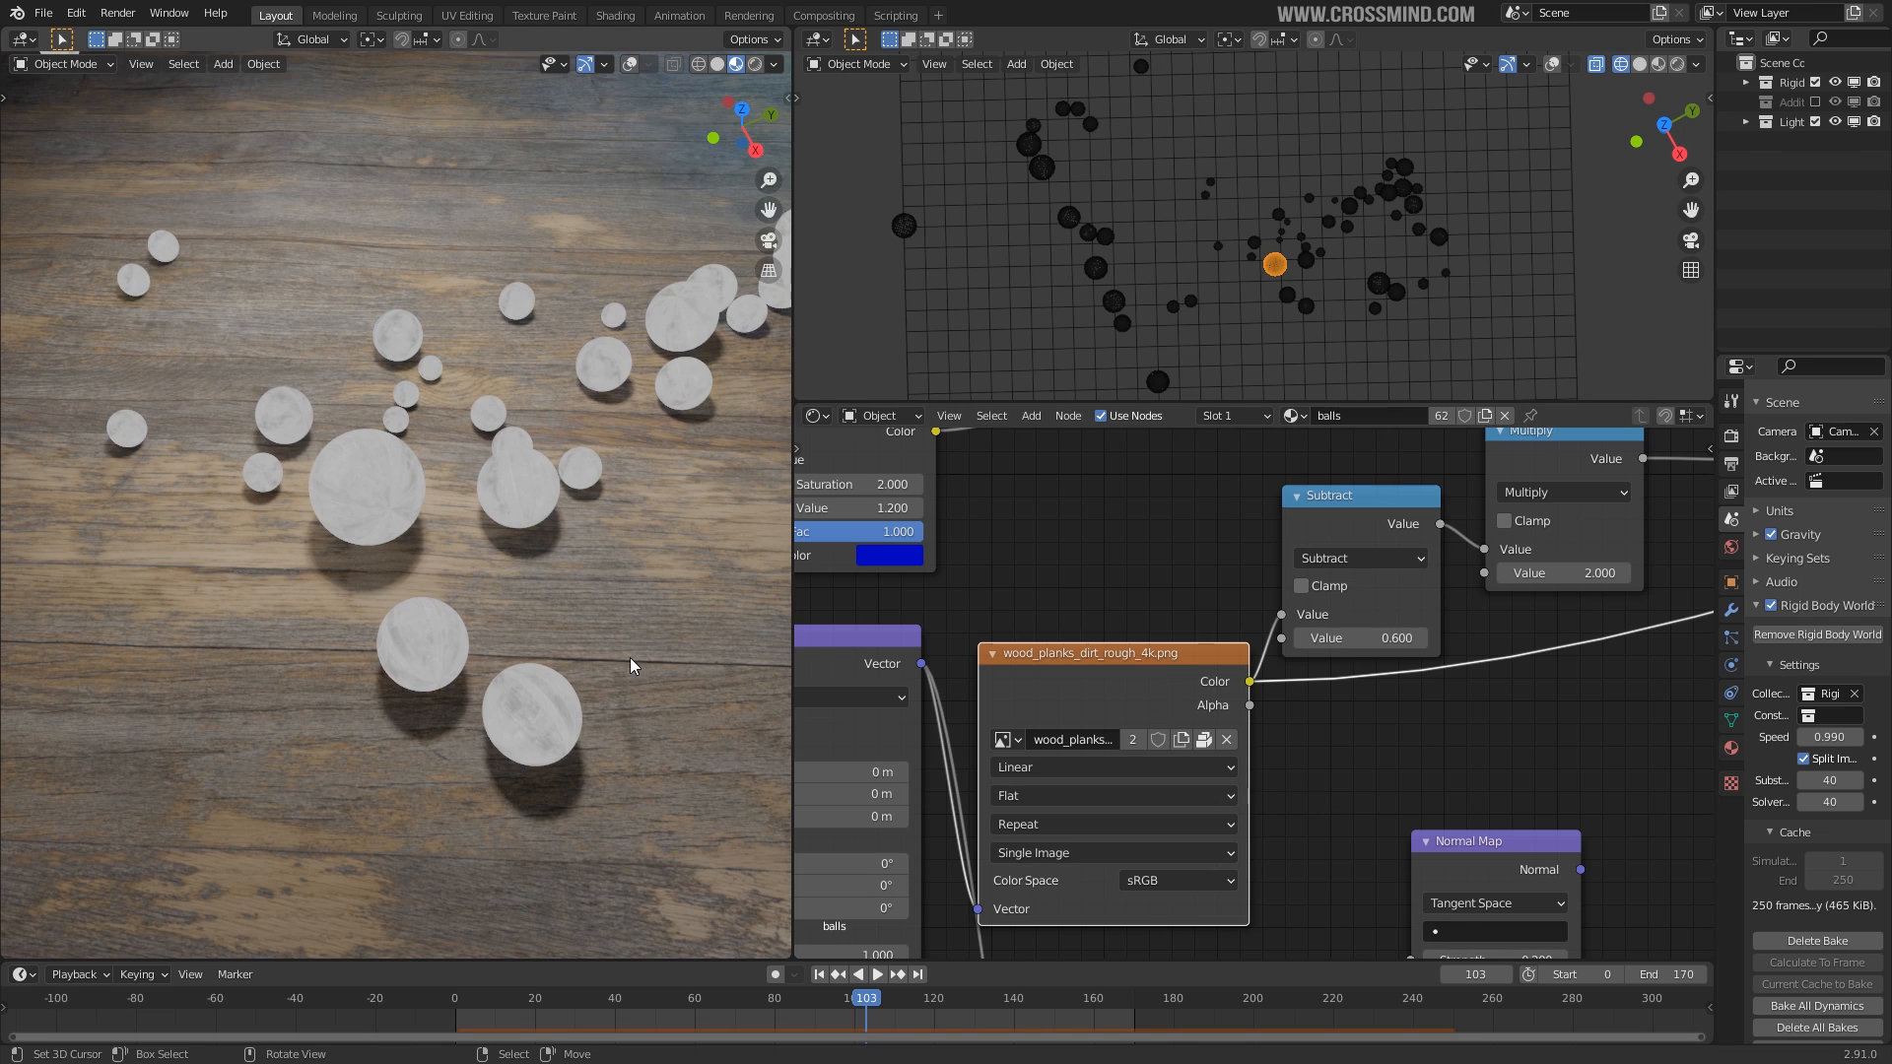
scroll(630, 659, "up", 8)
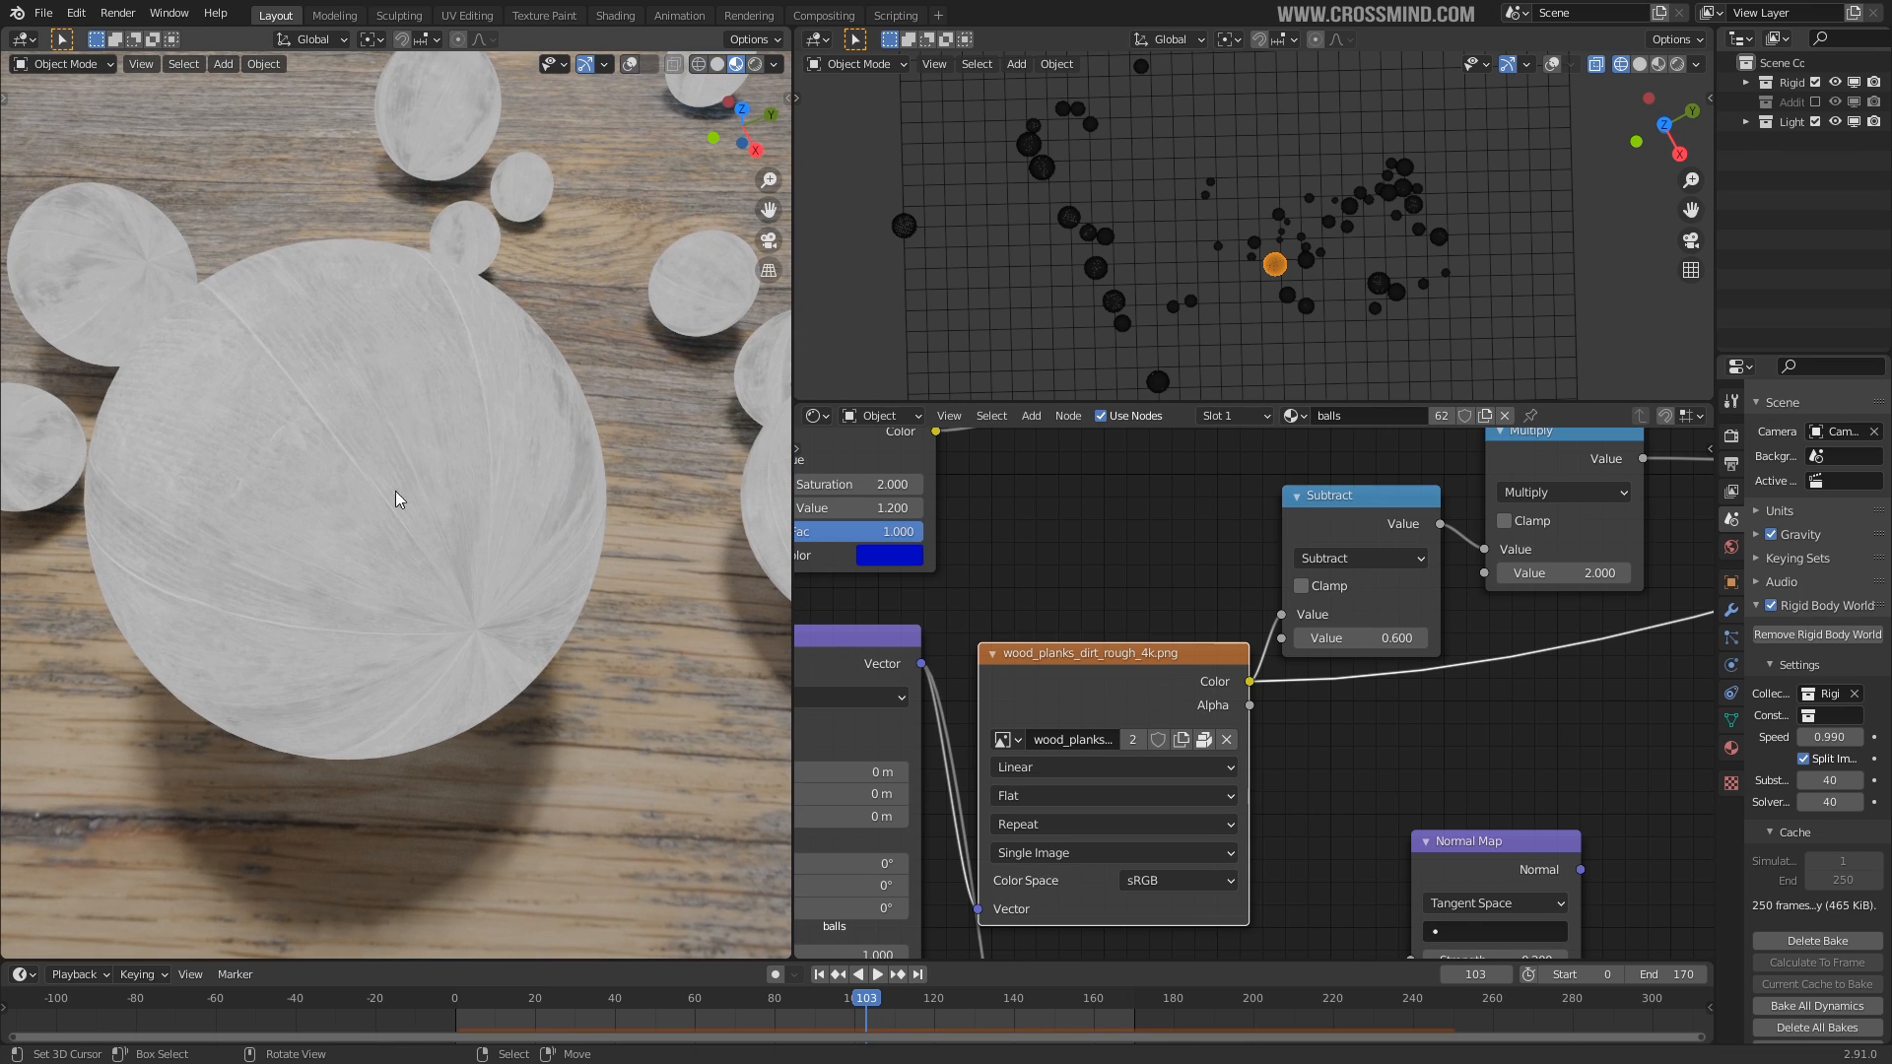
scroll(650, 617, "down", 5)
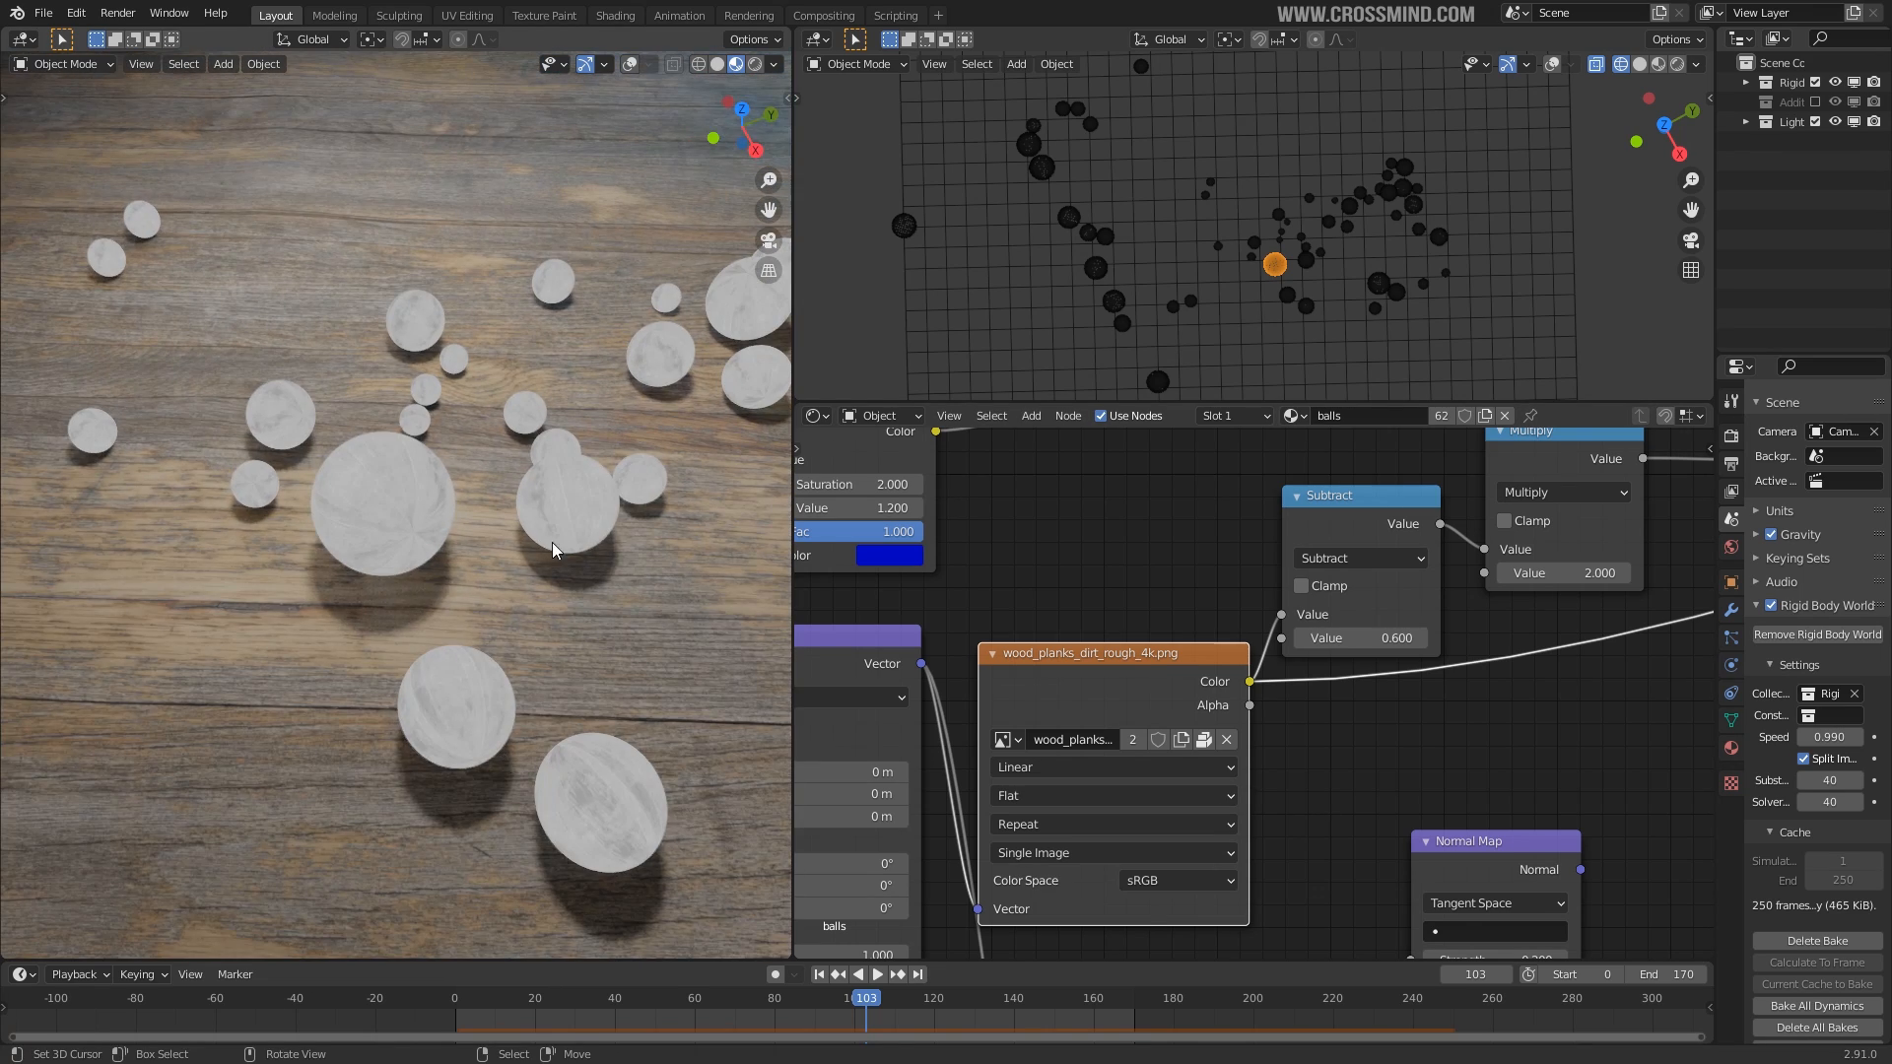
Preview the Mix node on the balls, move it closer to the Multiply node and inspect the scratches on the largest ball.
scroll(293, 575, "up", 5)
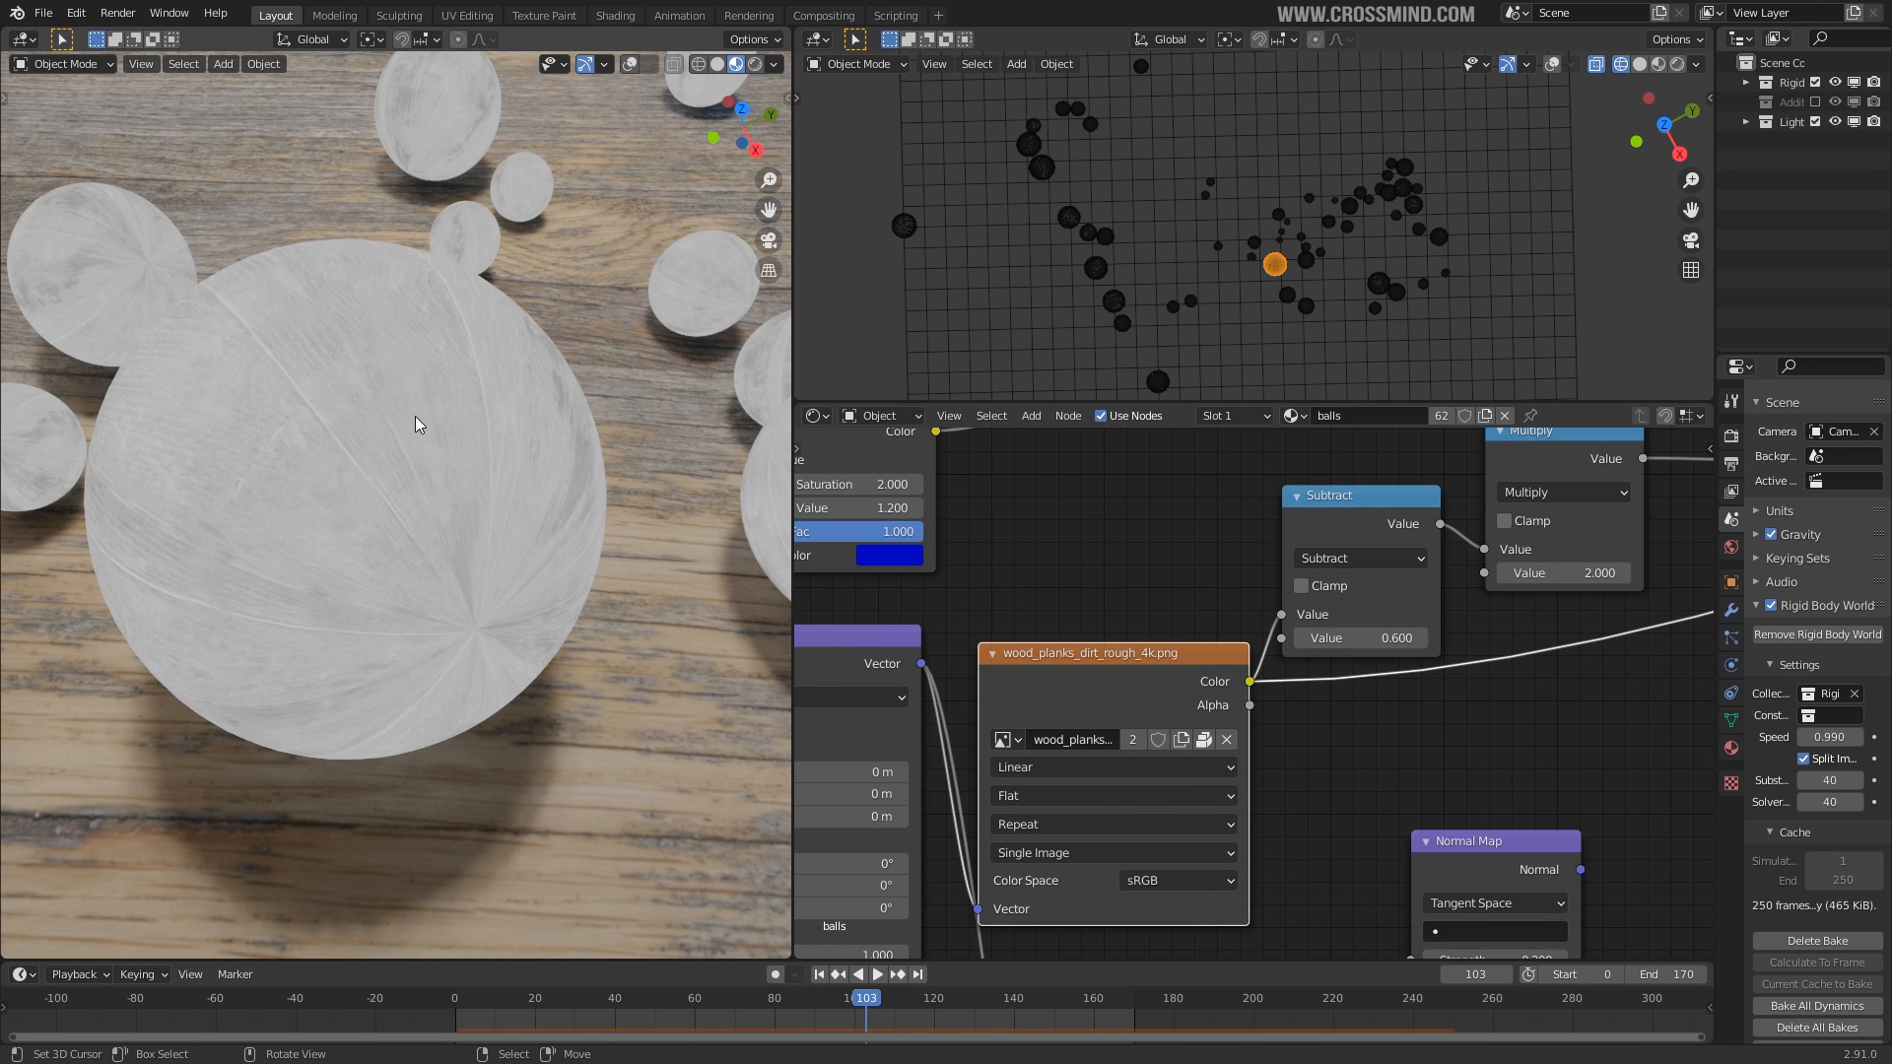
scroll(1517, 687, "down", 5)
middle_click_drag(1523, 688, 1368, 761)
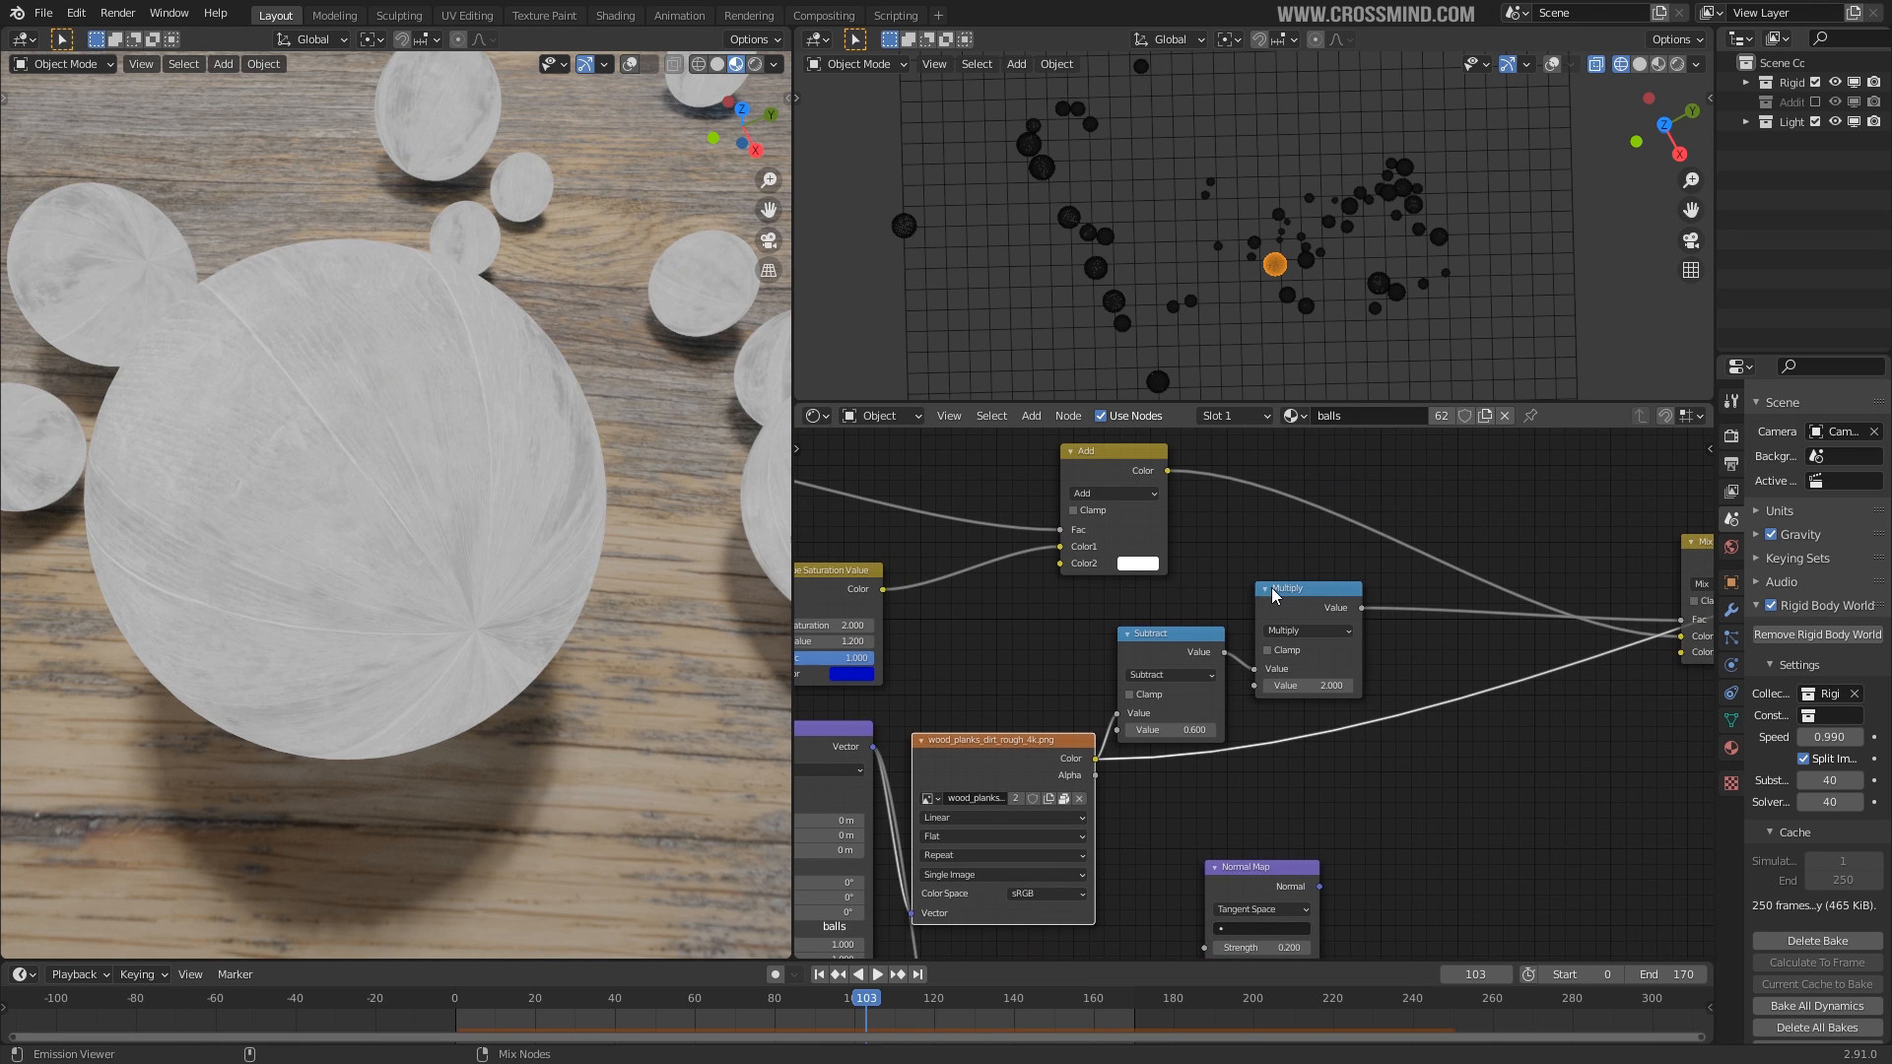
middle_click_drag(1586, 734, 1275, 759)
left_click(1409, 573, "ctrl+shift")
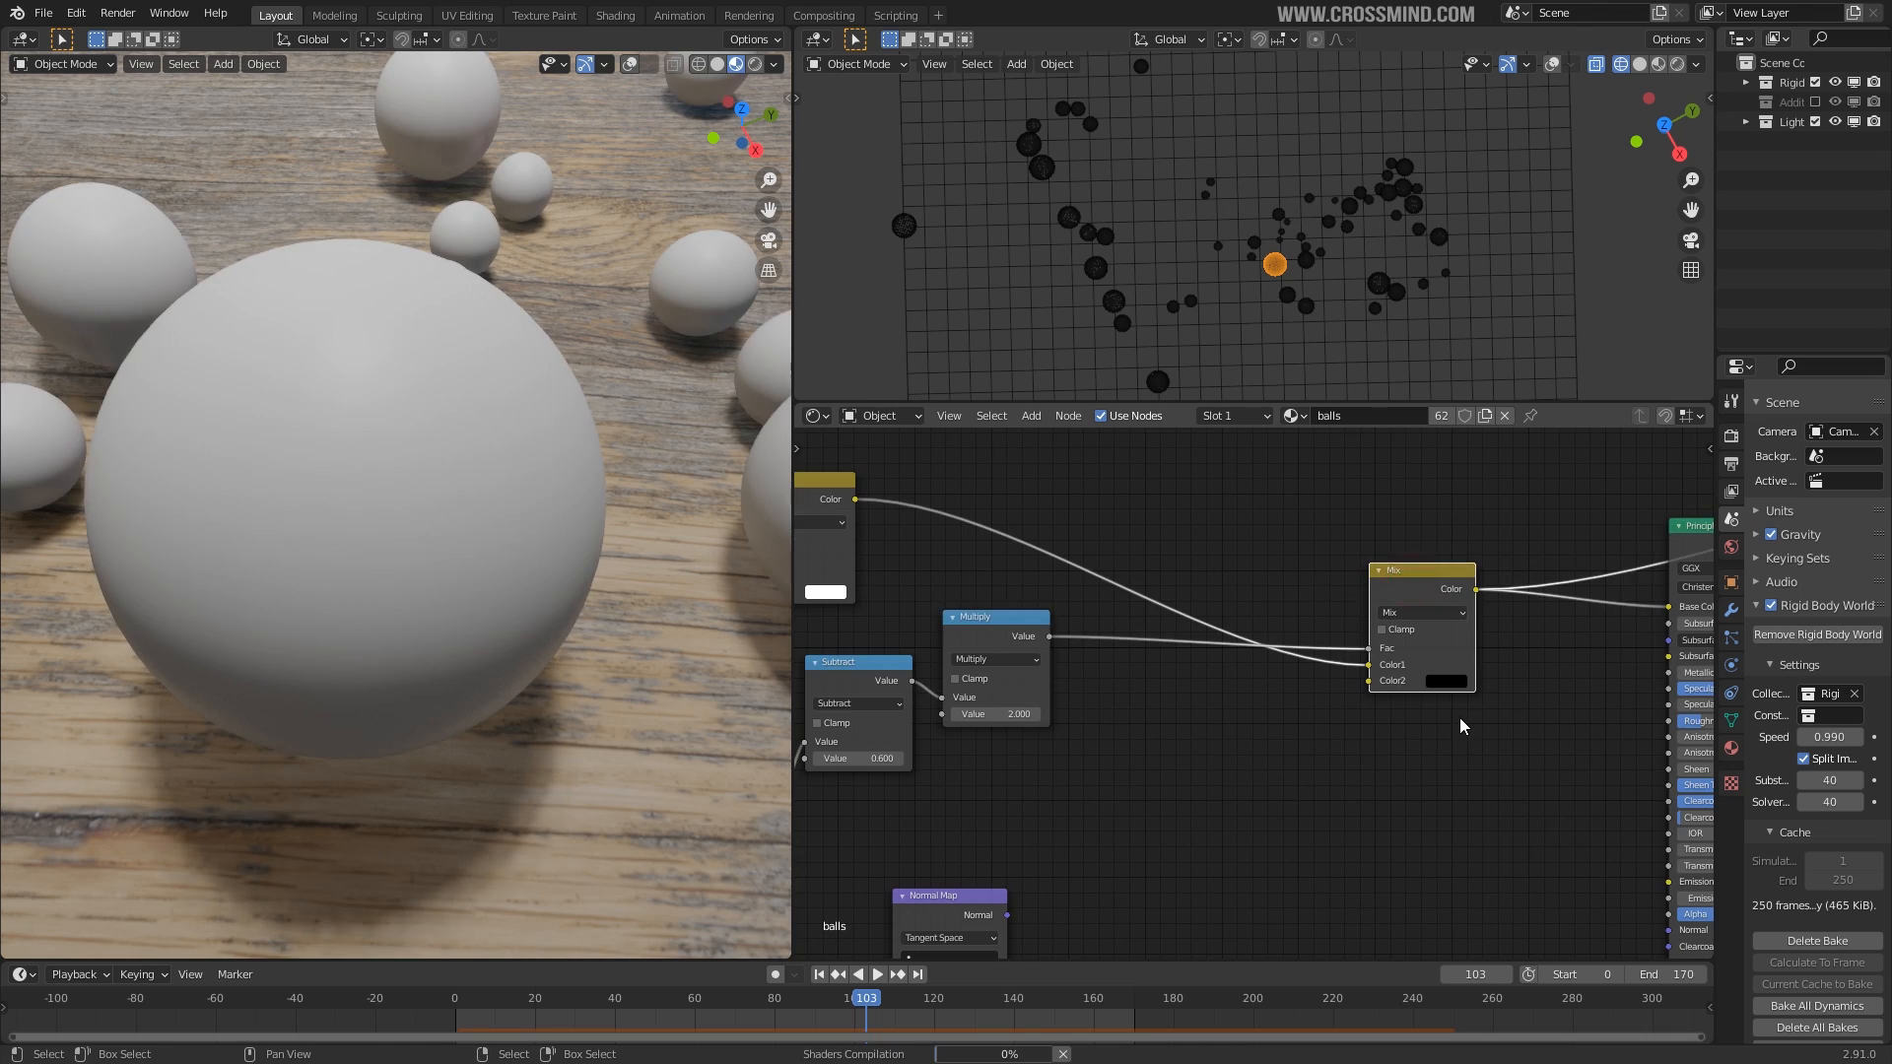
scroll(1458, 717, "down", 4)
left_click_drag(1376, 604, 1259, 546)
scroll(346, 482, "down", 4)
middle_click_drag(346, 482, 563, 412)
scroll(516, 457, "up", 3)
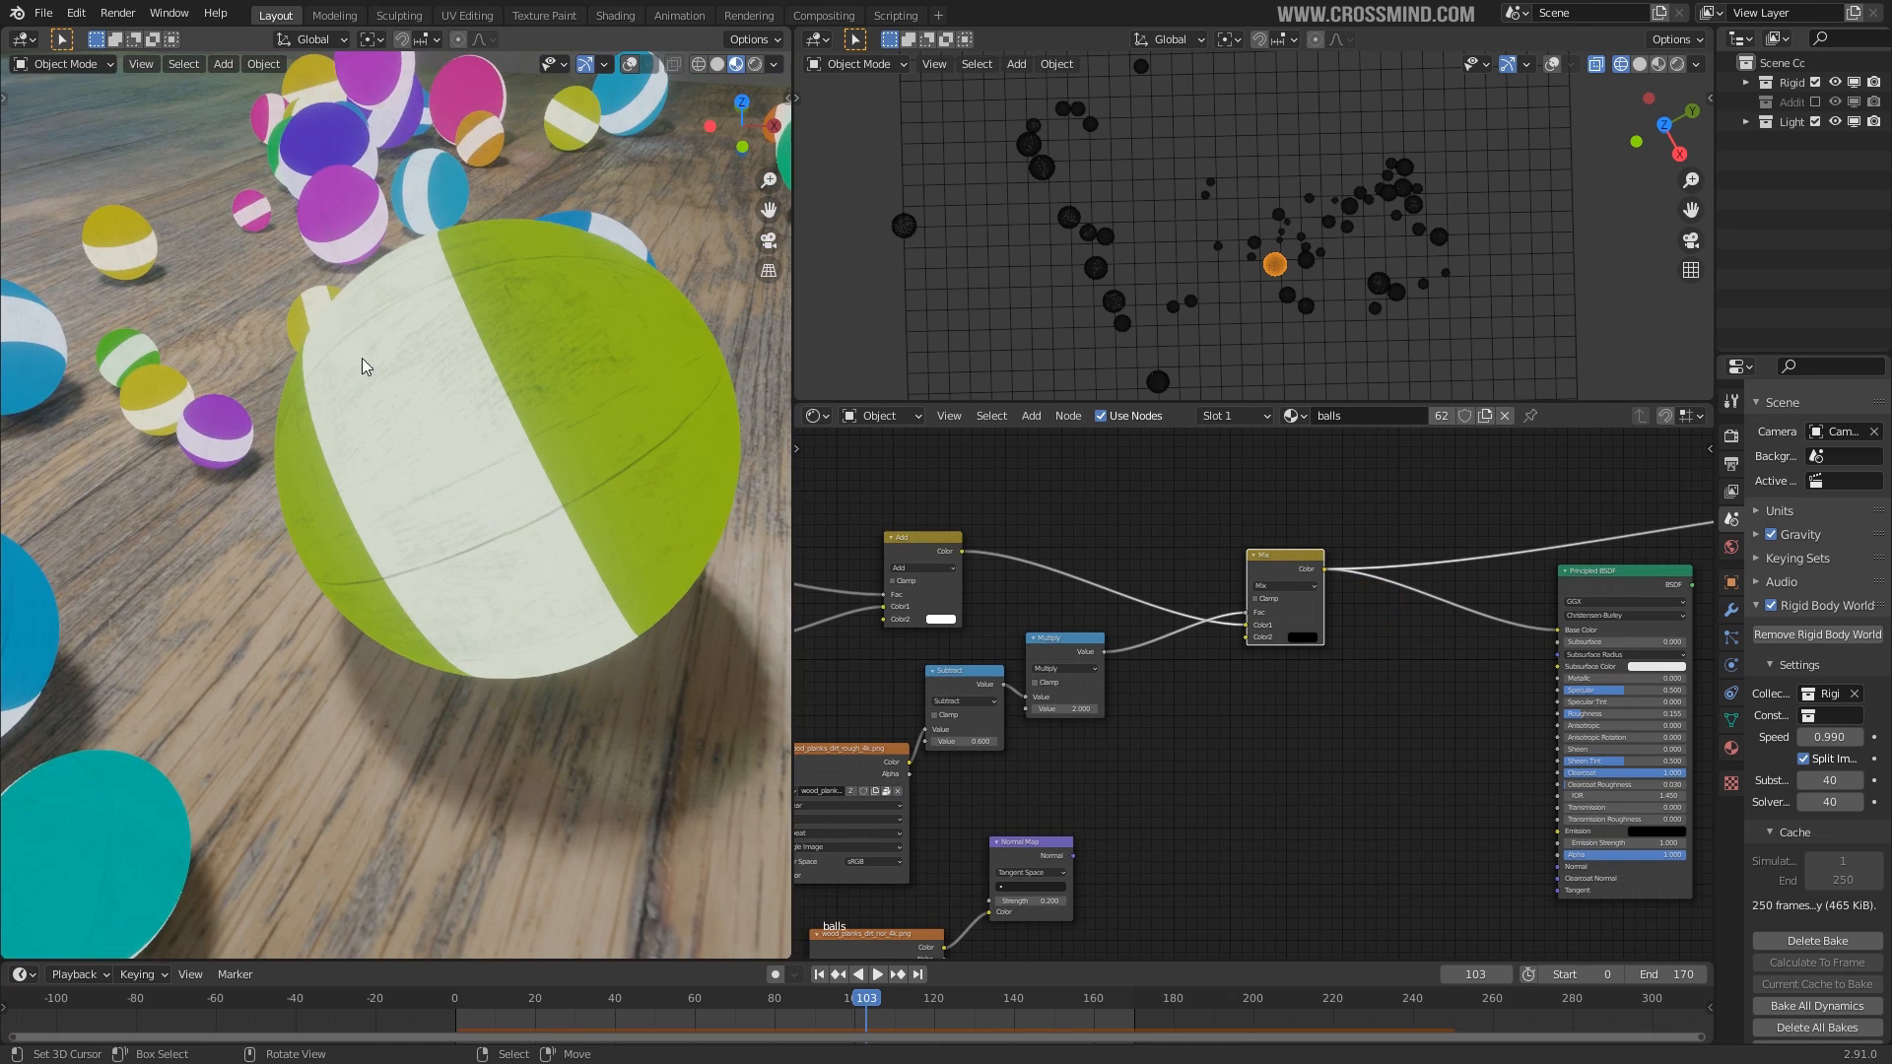
middle_click_drag(595, 322, 604, 549)
Connect the Multiply node's Value output to the Principled BSDF's Roughness input.
middle_click_drag(1141, 781, 1097, 711)
left_click_drag(1089, 584, 900, 695)
left_click_drag(1108, 577, 1543, 645)
Preview the wood planks normal texture on the balls and connect the Normal Map output to the Principled BSDF's Normal input.
mouse_move(1083, 826)
middle_mouse_down()
mouse_move(1063, 805)
mouse_move(1245, 663)
mouse_move(1237, 631)
middle_mouse_up()
left_click(996, 733, "ctrl+shift")
middle_click_drag(1195, 764, 1043, 756)
left_click_drag(963, 671, 1480, 690)
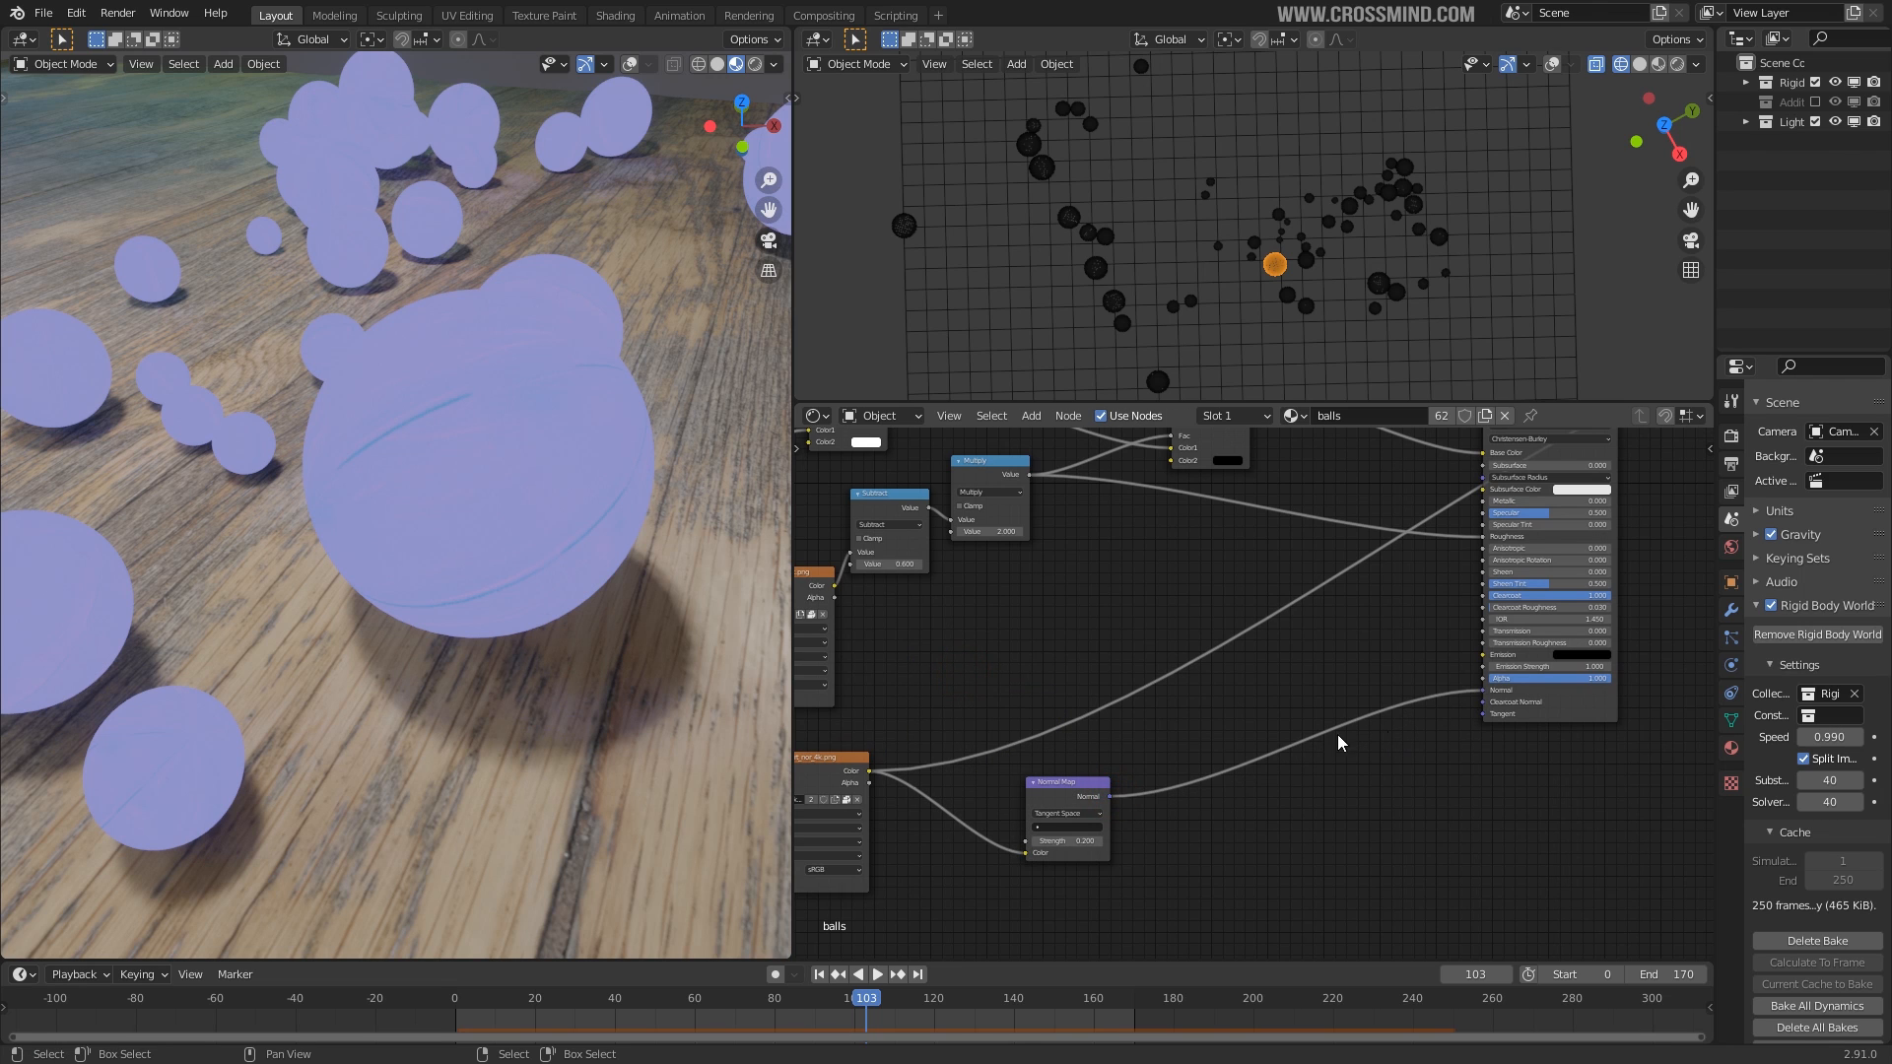
Look over the Normal Map node and the texture and Mapping nodes feeding it in the balls material.
middle_click_drag(1266, 801, 1333, 764)
scroll(1291, 792, "up", 3)
middle_click_drag(1133, 813, 1362, 755)
scroll(1356, 751, "up", 3)
scroll(1172, 764, "down", 3)
middle_click_drag(1039, 691, 1270, 761)
scroll(1252, 735, "down", 5)
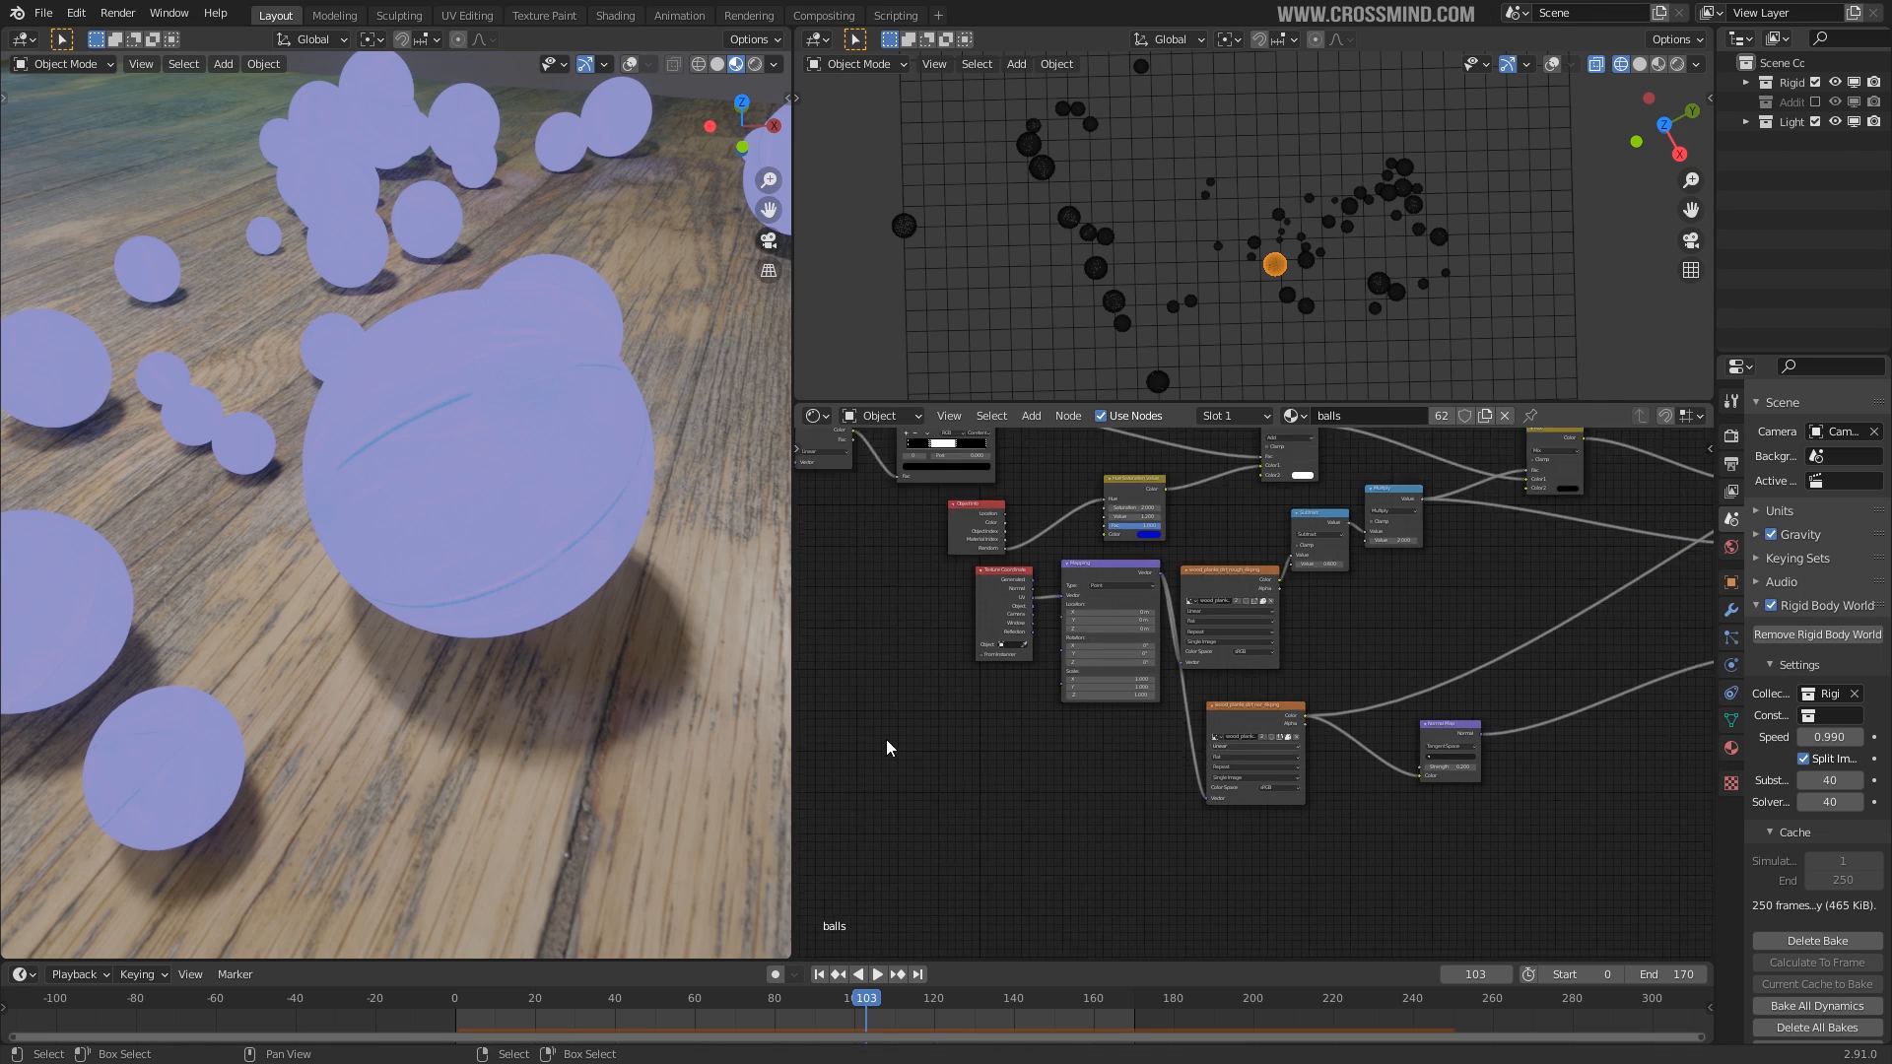
Select the wooden floor and delete the muted Hue Saturation Value node from Material.001 while keeping its texture linked to Base Color.
right_click(695, 670)
scroll(670, 731, "down", 5)
middle_click_drag(1365, 565, 1440, 451)
scroll(1369, 640, "up", 6)
middle_click_drag(1280, 576, 1284, 654)
scroll(1284, 651, "up", 3)
left_click(1330, 508)
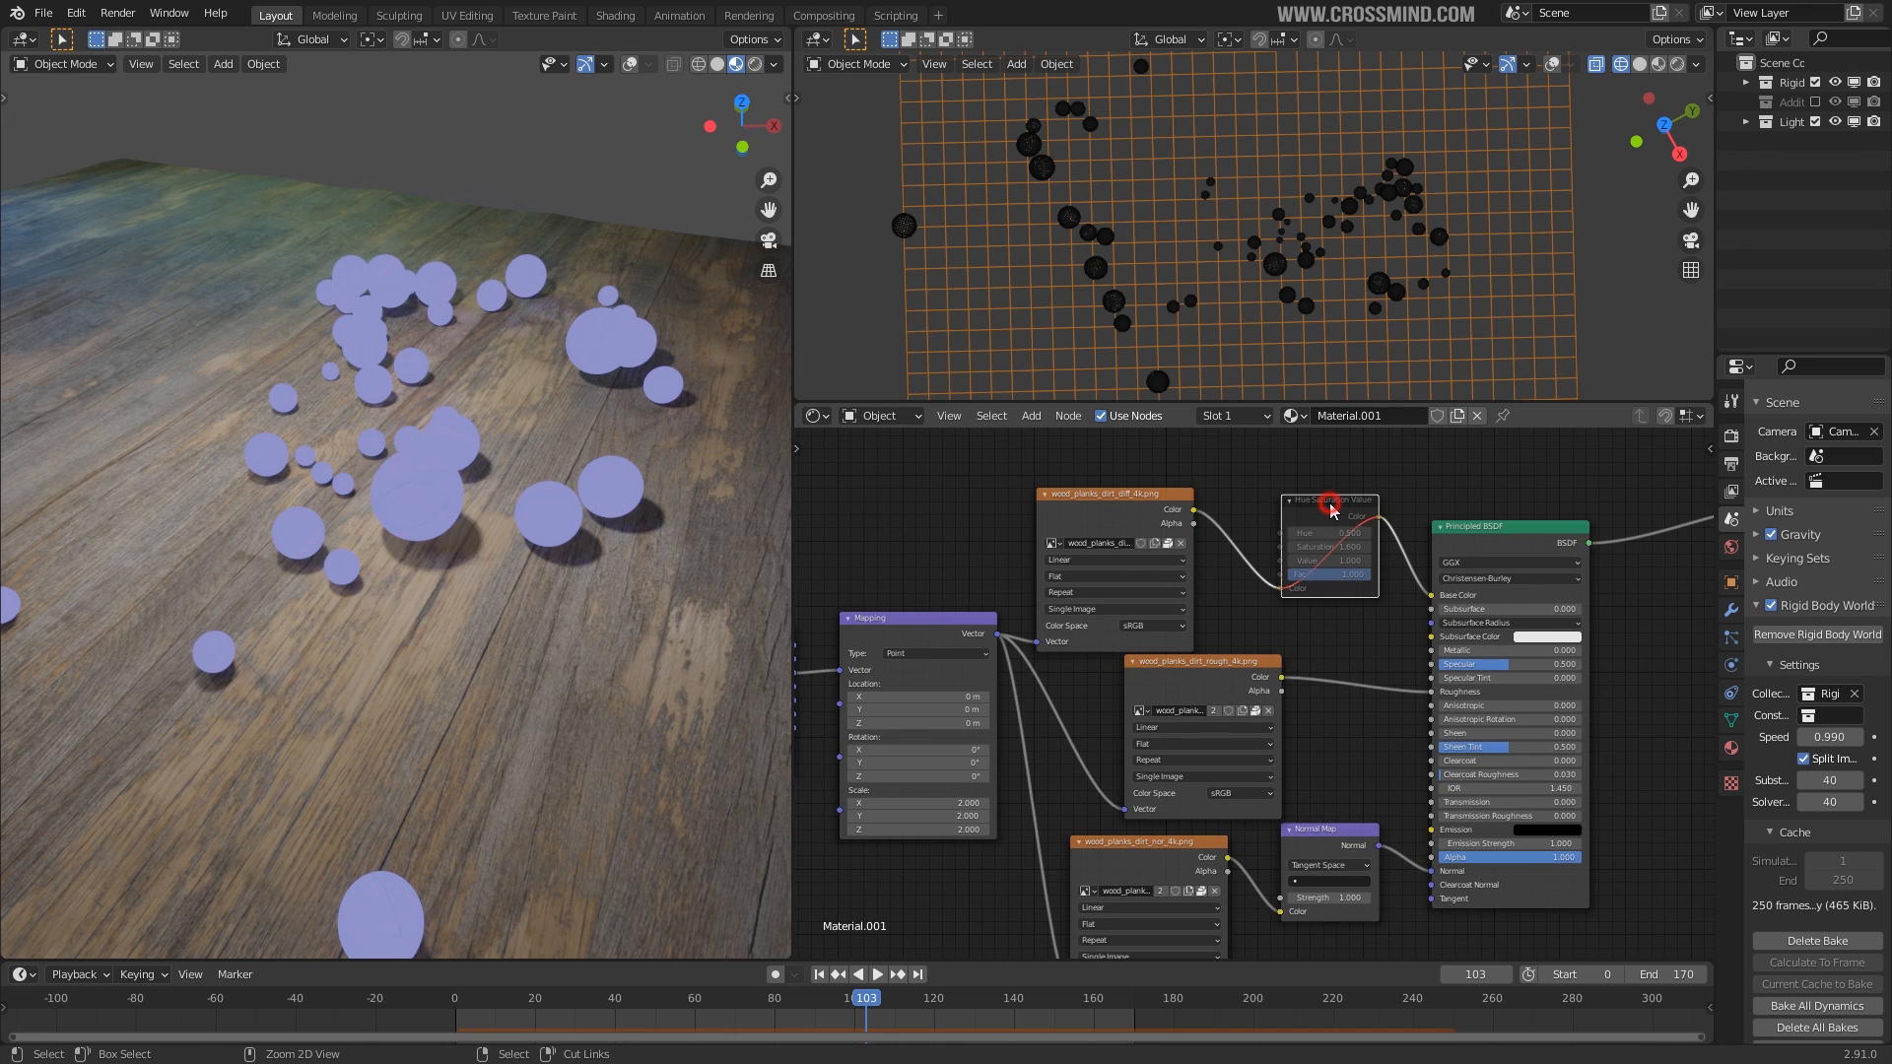
key("ctrl+x")
Spread out the diffuse texture, normal texture and Normal Map nodes in the floor material.
scroll(1286, 591, "down", 2)
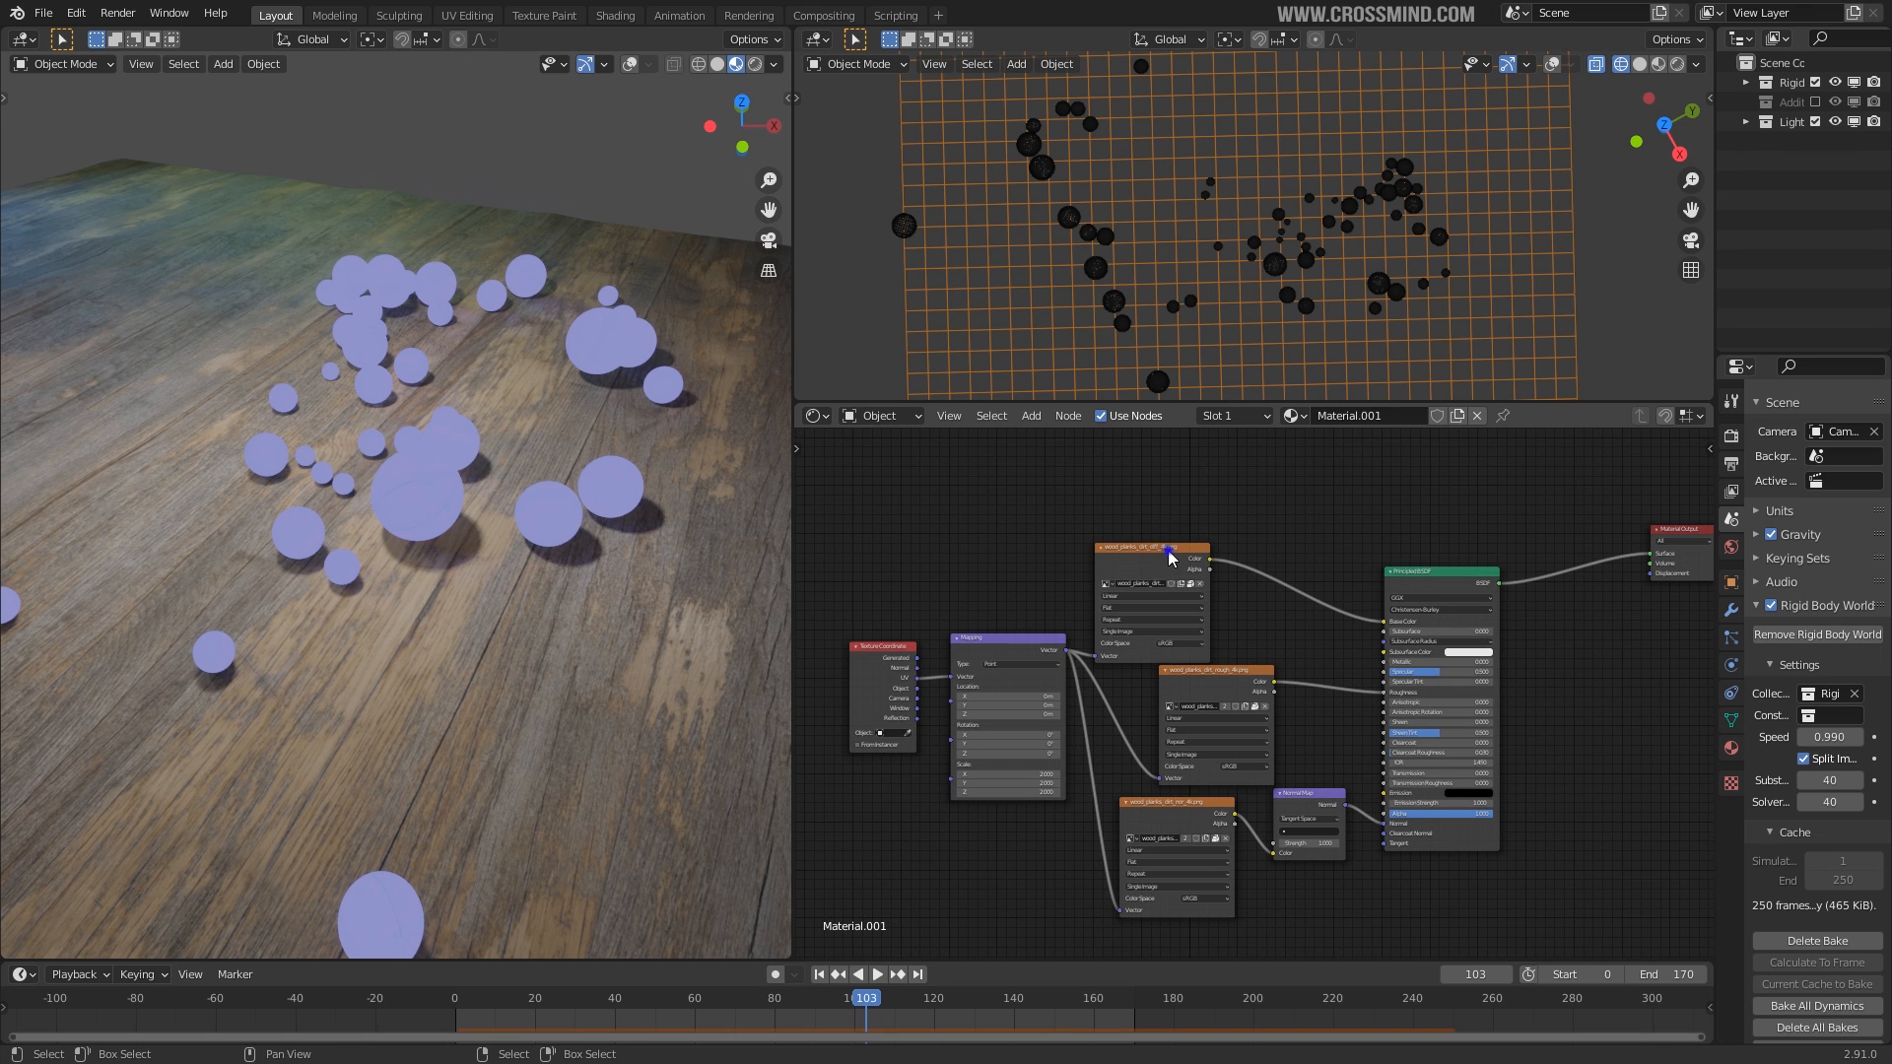
left_click_drag(1169, 550, 1229, 519)
left_click_drag(1185, 820, 1231, 850)
left_click_drag(1310, 794, 1336, 794)
Select one of the balls, preview its Principled BSDF and review the full balls node tree beside the shaded balls.
left_click(625, 487)
middle_click_drag(1511, 654, 1387, 786)
scroll(1290, 694, "up", 3)
left_click(1274, 598, "ctrl+shift")
scroll(1364, 707, "up", 4)
middle_click_drag(1365, 707, 1494, 626)
scroll(1393, 574, "down", 2)
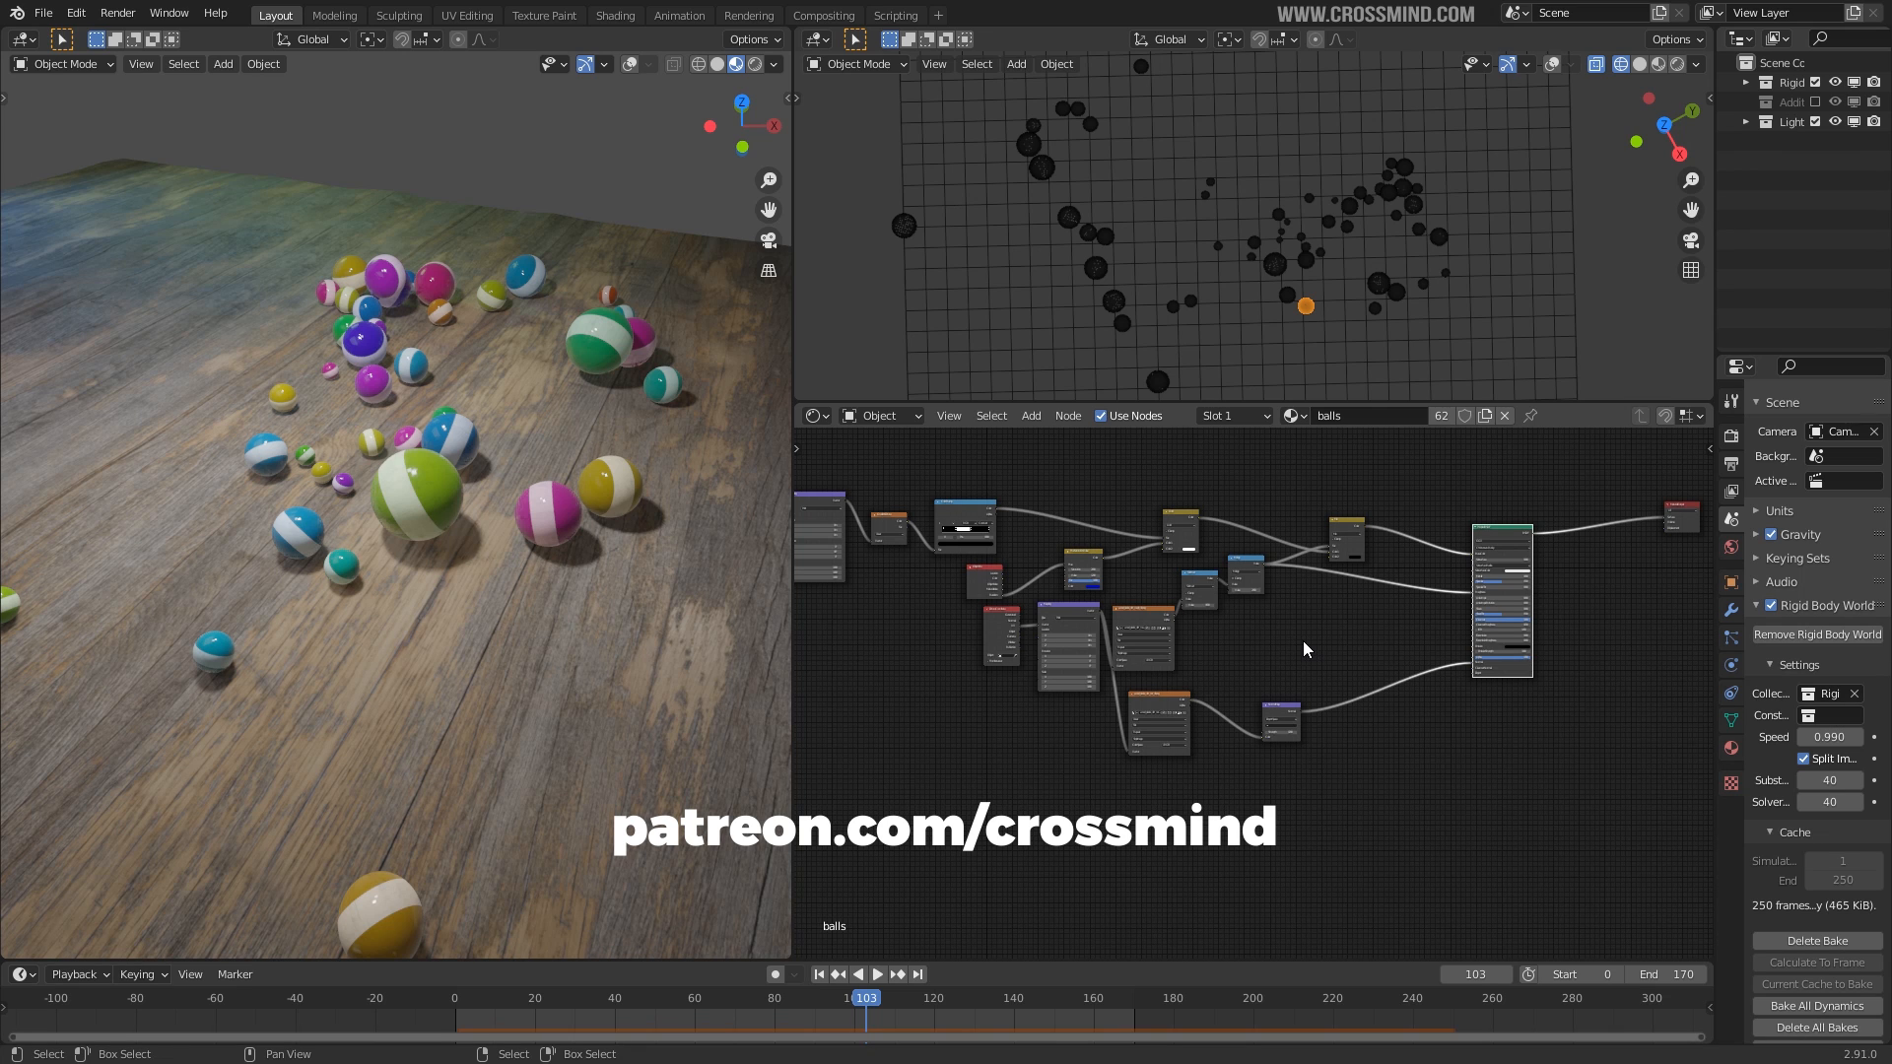
scroll(518, 382, "up", 2)
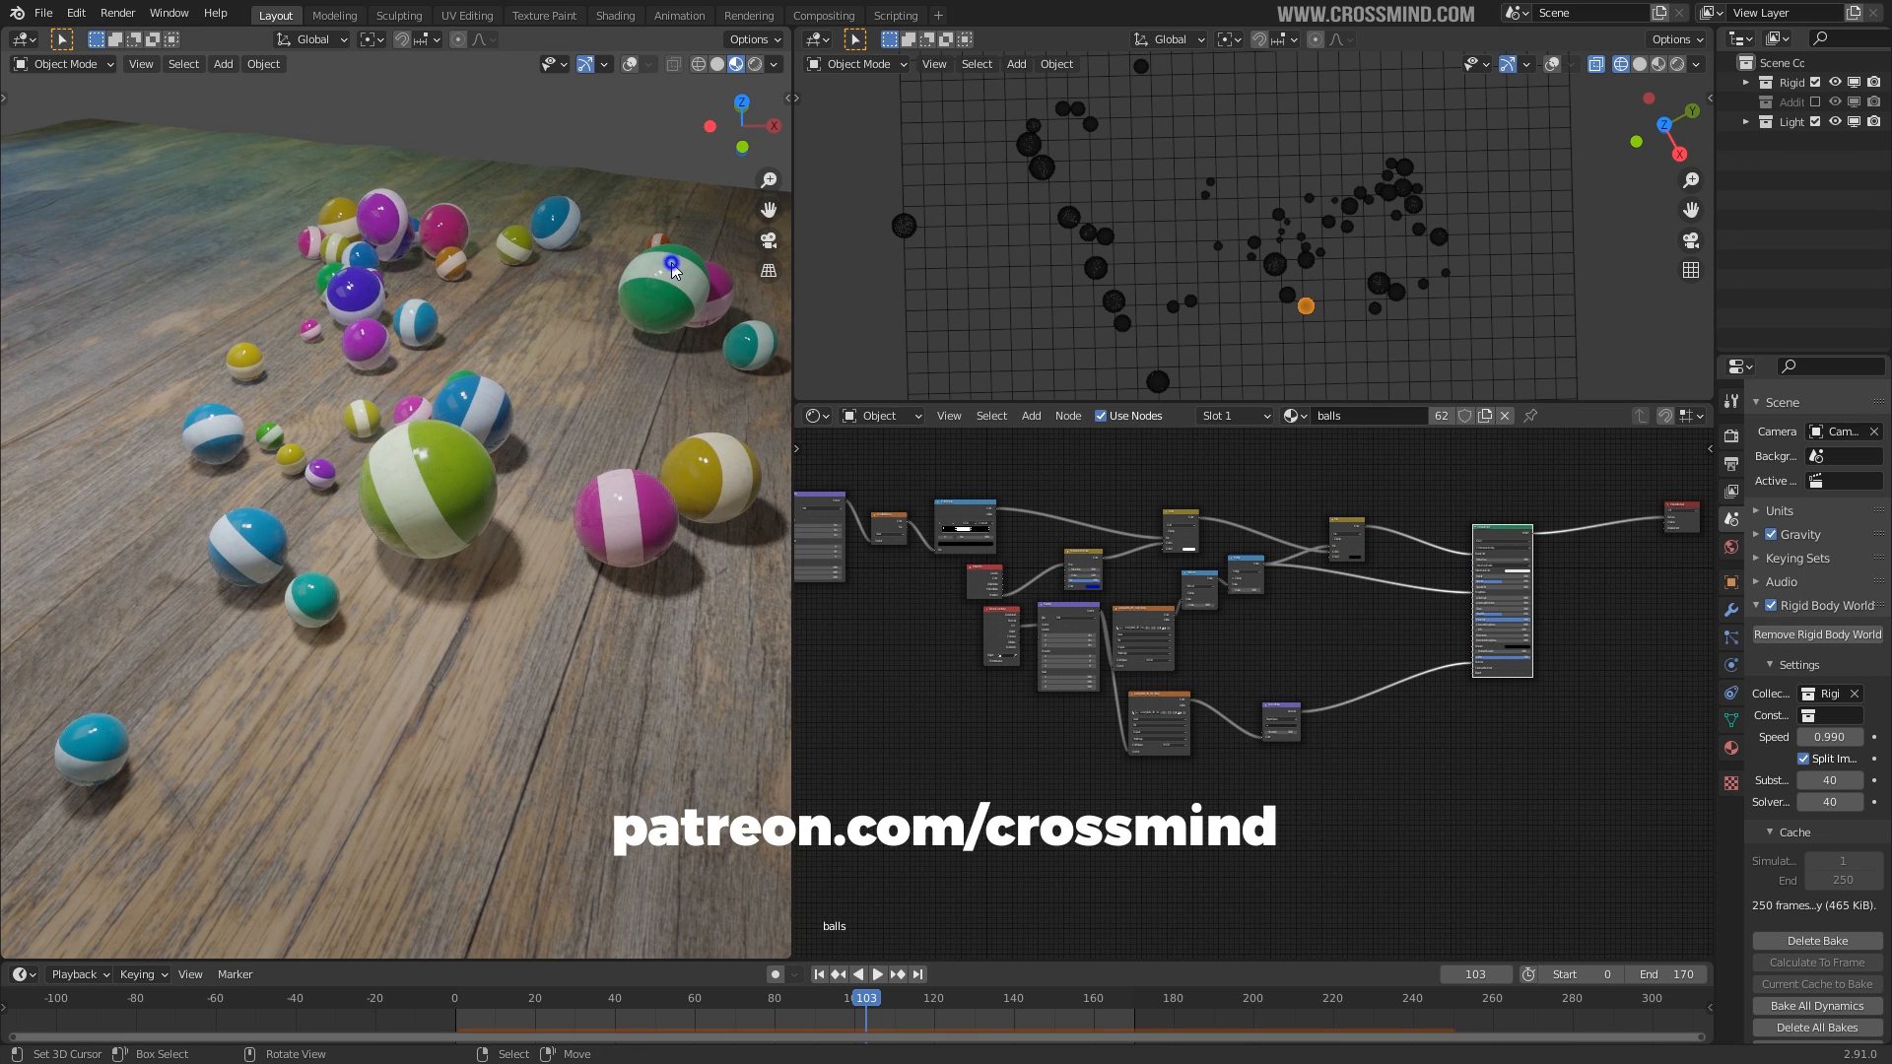
key("Home")
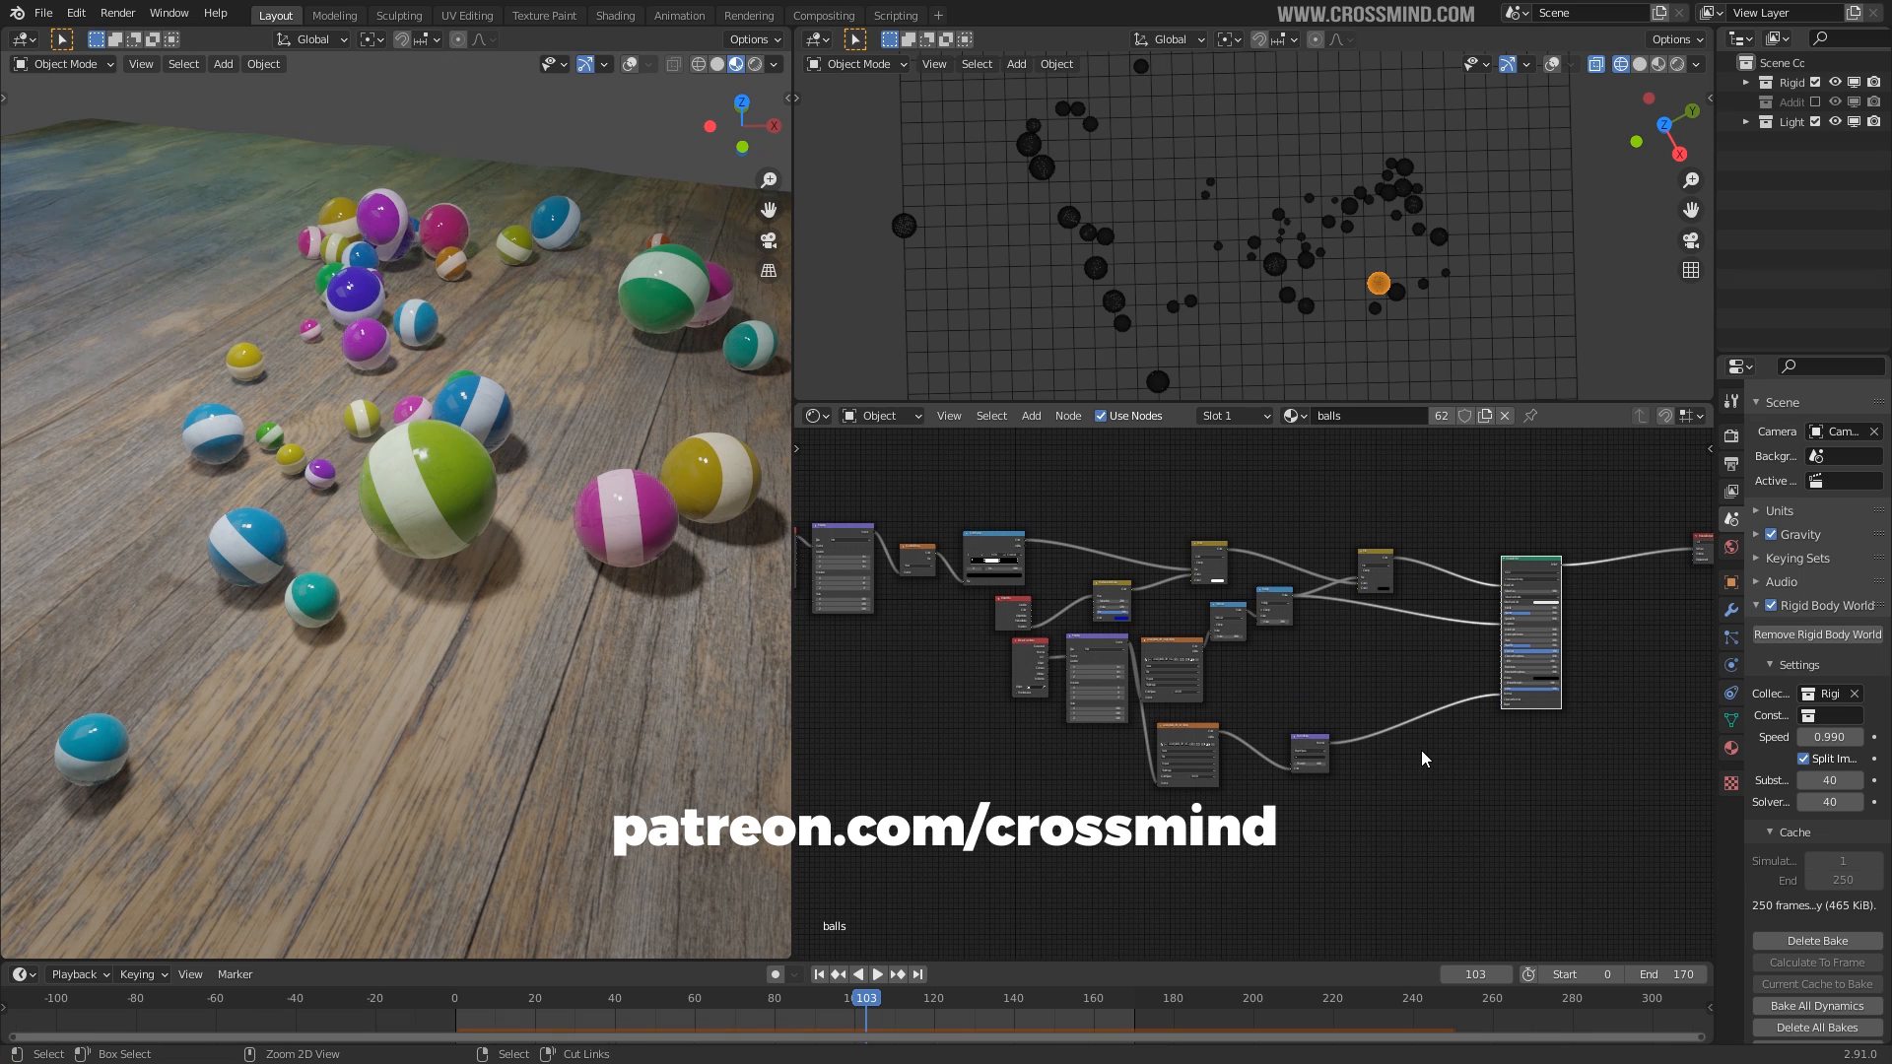
Maximize the node editor and space out the wood_planks_dirt_rough_4k.png, Subtract and Multiply nodes.
key("ctrl+space")
middle_click_drag(1250, 570, 1321, 619)
scroll(929, 506, "up", 1)
left_click(794, 448)
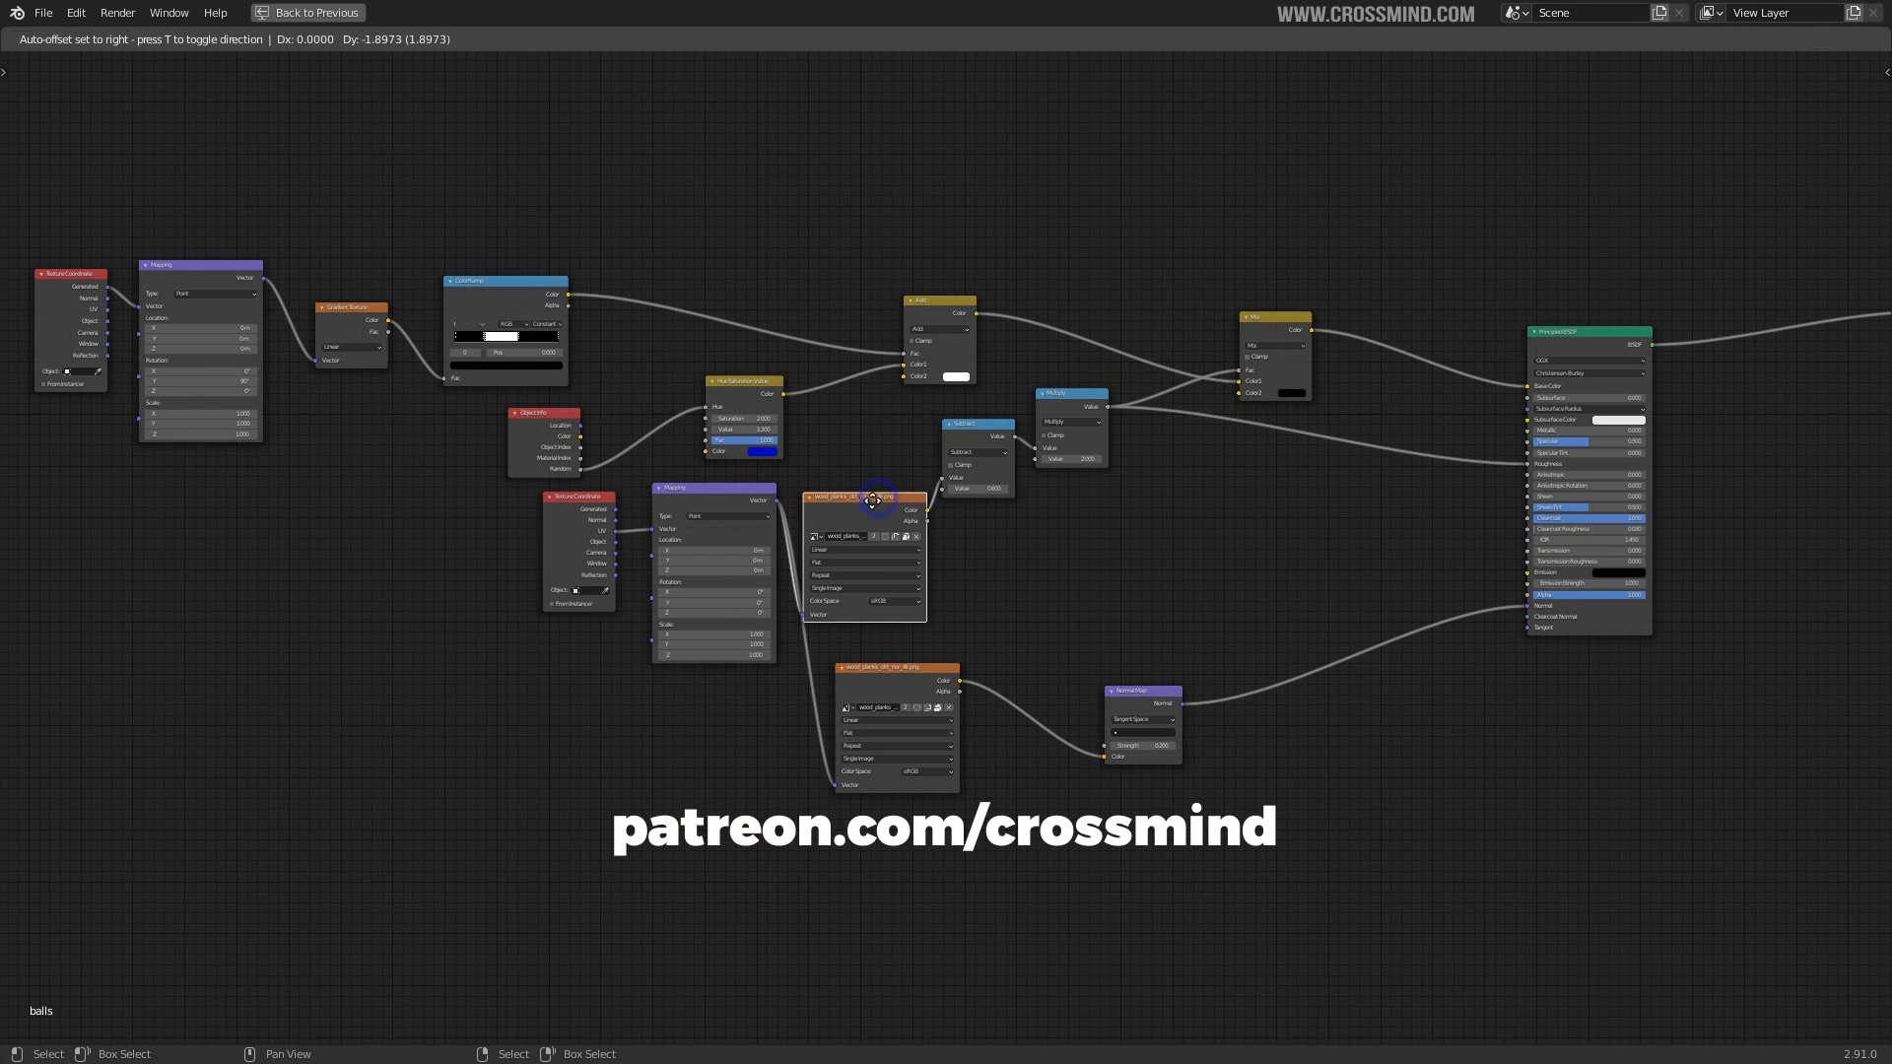
left_click_drag(1084, 397, 1132, 406)
left_click_drag(985, 430, 1023, 453)
middle_click_drag(1055, 574, 1129, 577)
Move the Principled BSDF closer to the Mix node and the Object Info node farther from the Hue Saturation Value node.
scroll(1193, 605, "up", 3)
scroll(1204, 603, "down", 2)
mouse_move(1288, 599)
middle_mouse_down()
mouse_move(1258, 595)
mouse_move(1295, 585)
middle_mouse_up()
left_click_drag(1663, 341, 1535, 370)
scroll(1158, 618, "up", 1)
middle_click_drag(1183, 616, 1298, 621)
left_click_drag(628, 400, 553, 394)
scroll(801, 306, "down", 1)
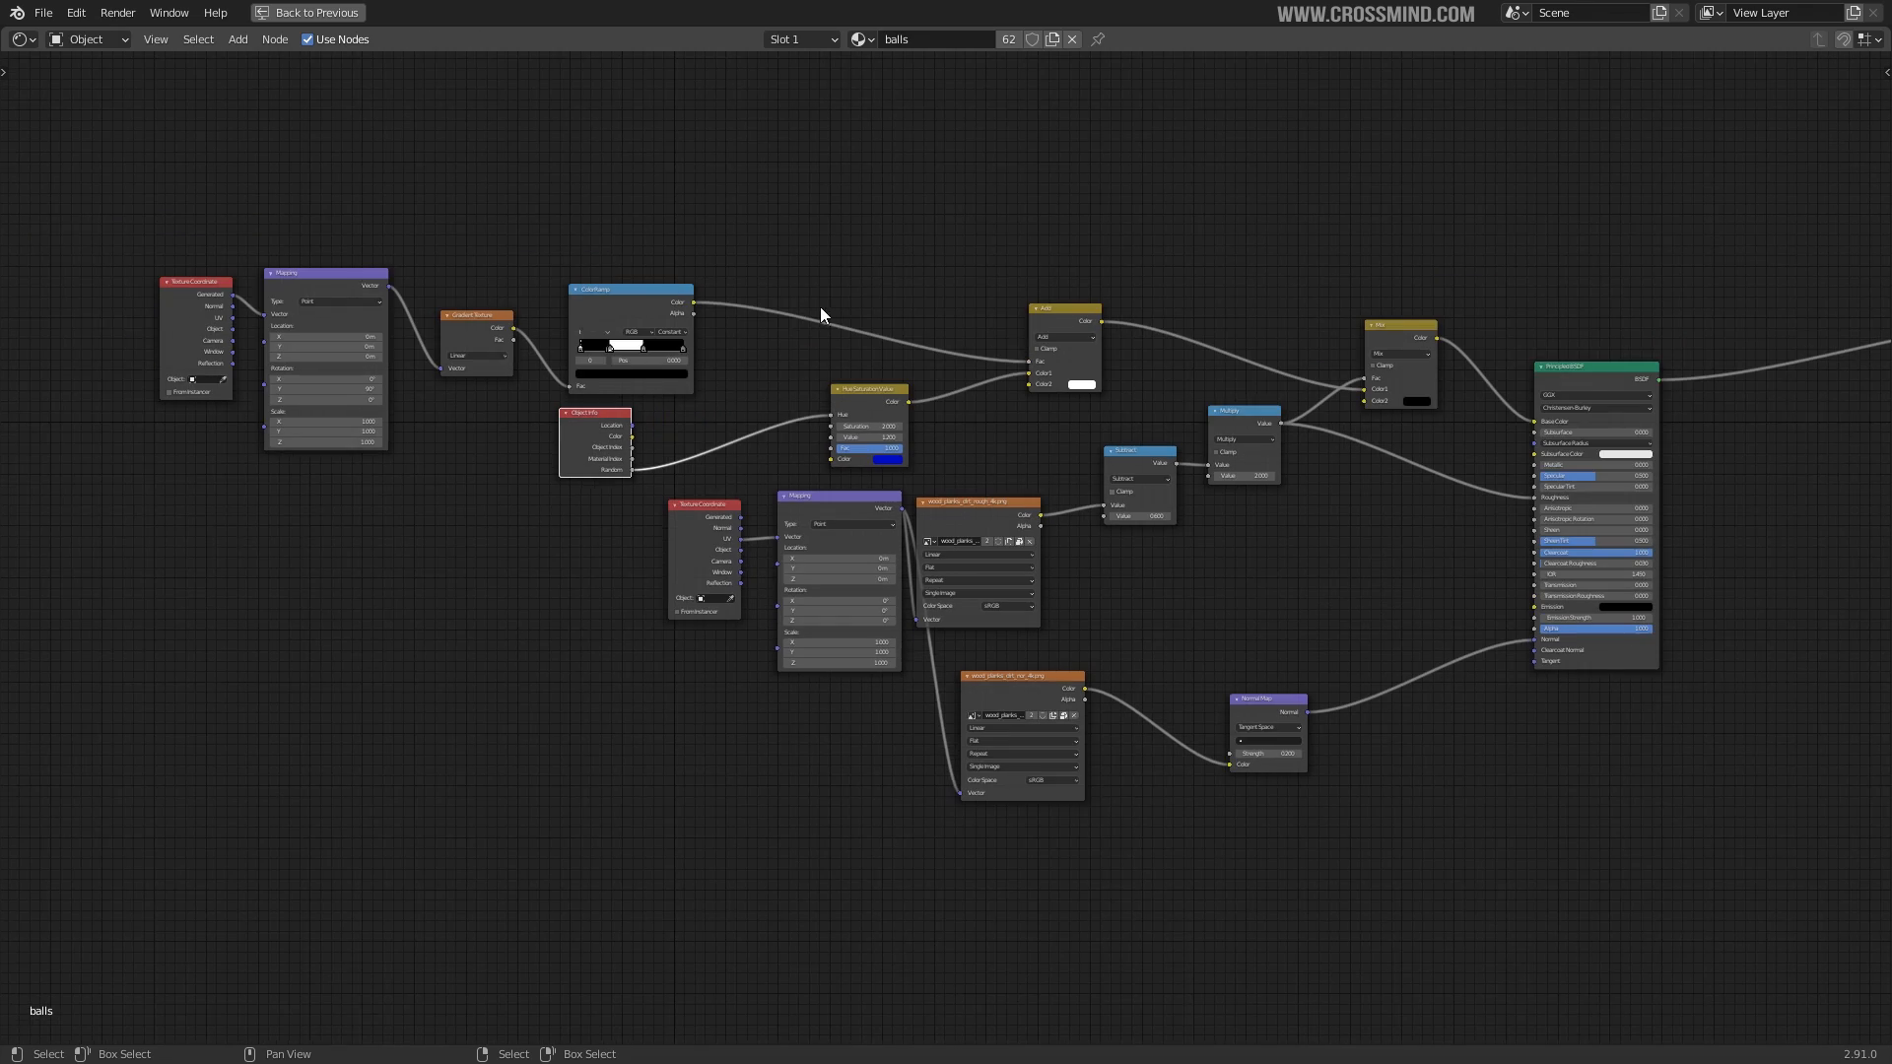
Restore the full editor layout and preview the ColorRamp's stripe mask on the balls.
key("ctrl+space")
left_click(1058, 554, "ctrl+shift")
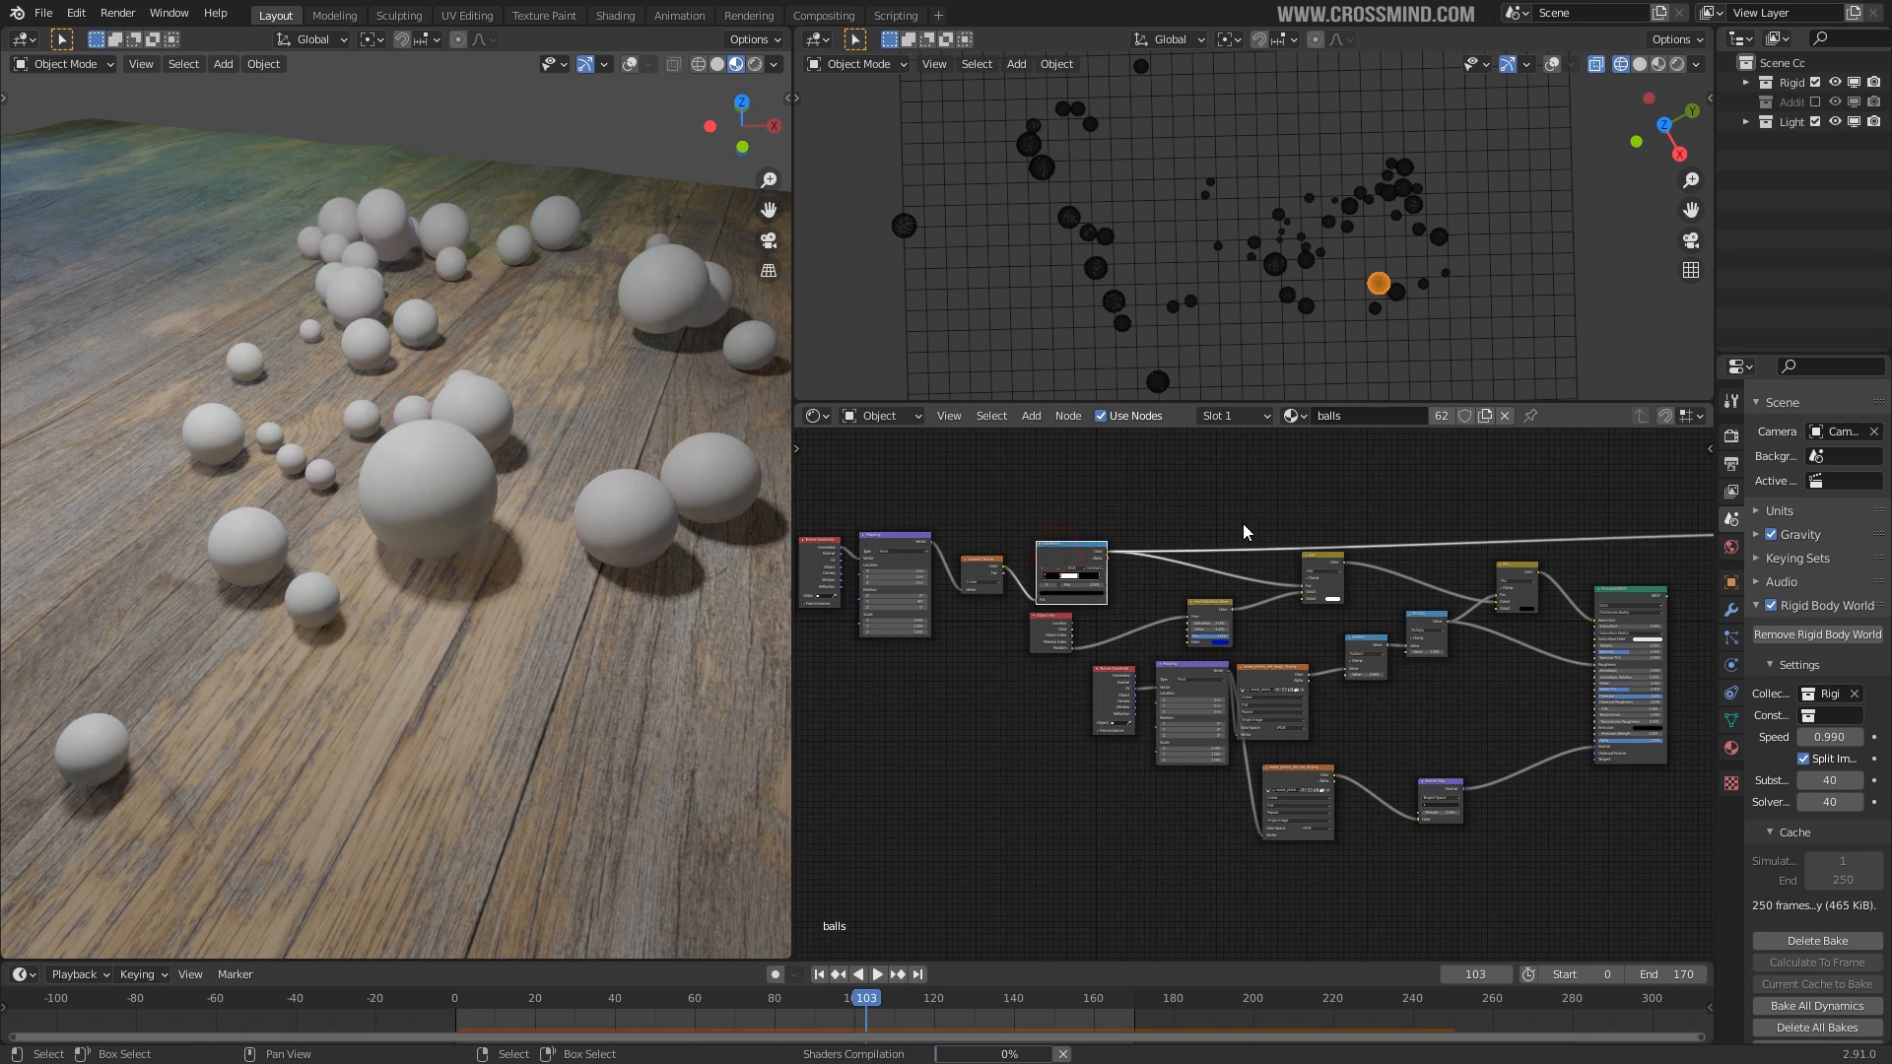
scroll(1261, 552, "up", 3)
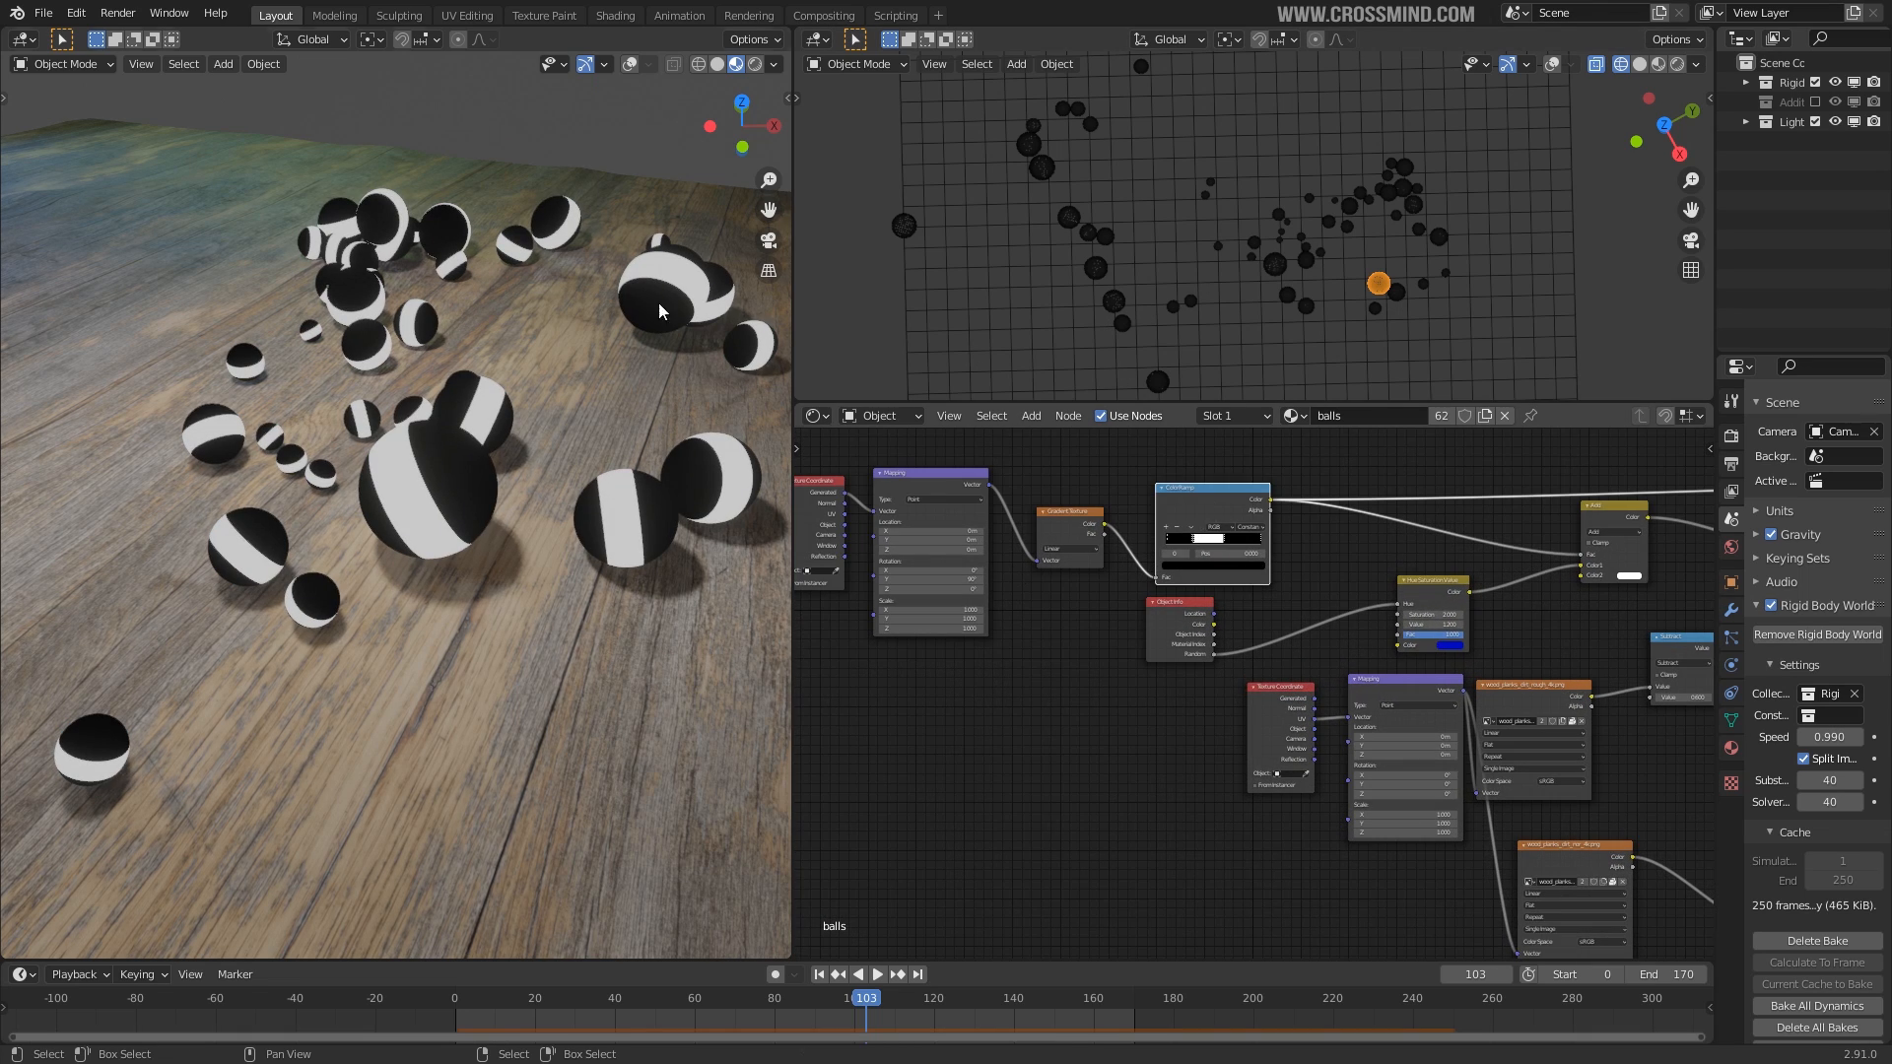
middle_click_drag(1100, 511, 873, 427)
Preview the Hue Saturation Value node's random colours on the balls and review its Object Info connection.
left_click(1118, 532, "ctrl+shift")
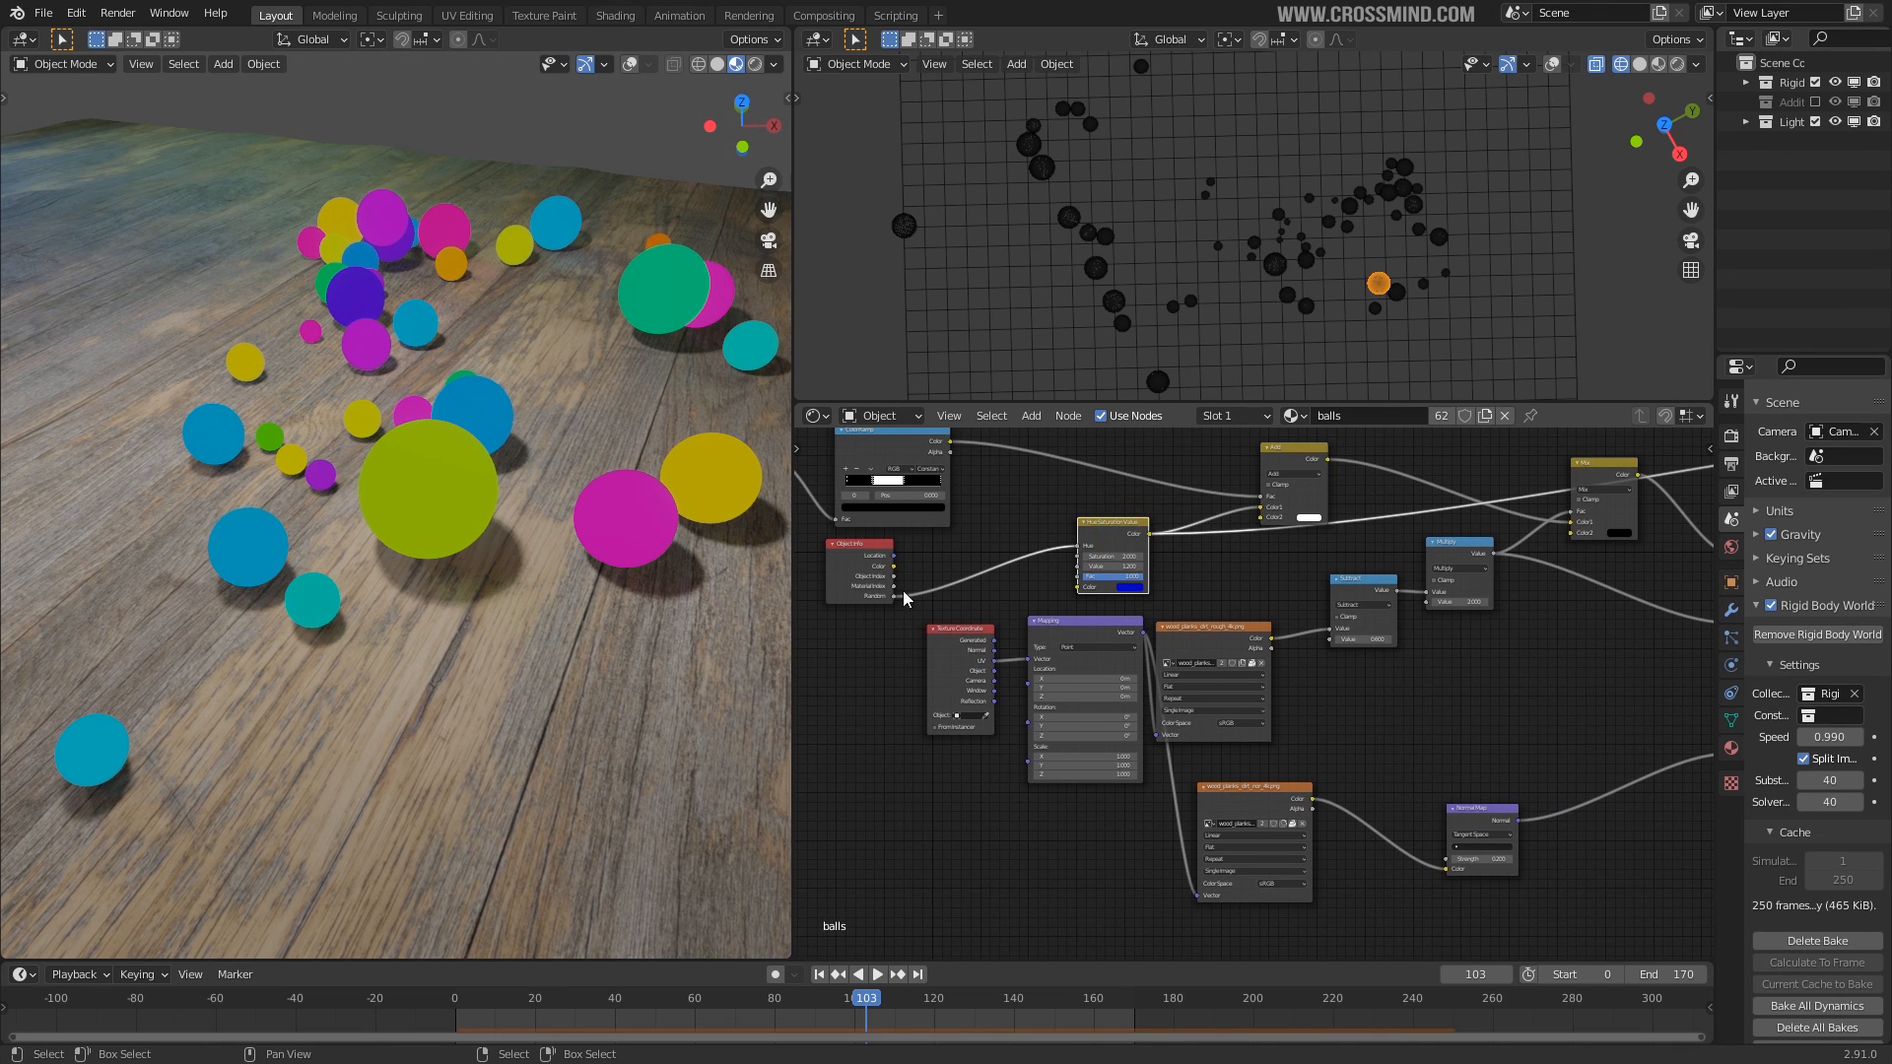
scroll(900, 597, "up", 2)
middle_click_drag(901, 597, 996, 542)
scroll(1340, 658, "down", 4)
middle_click_drag(1439, 681, 1105, 667)
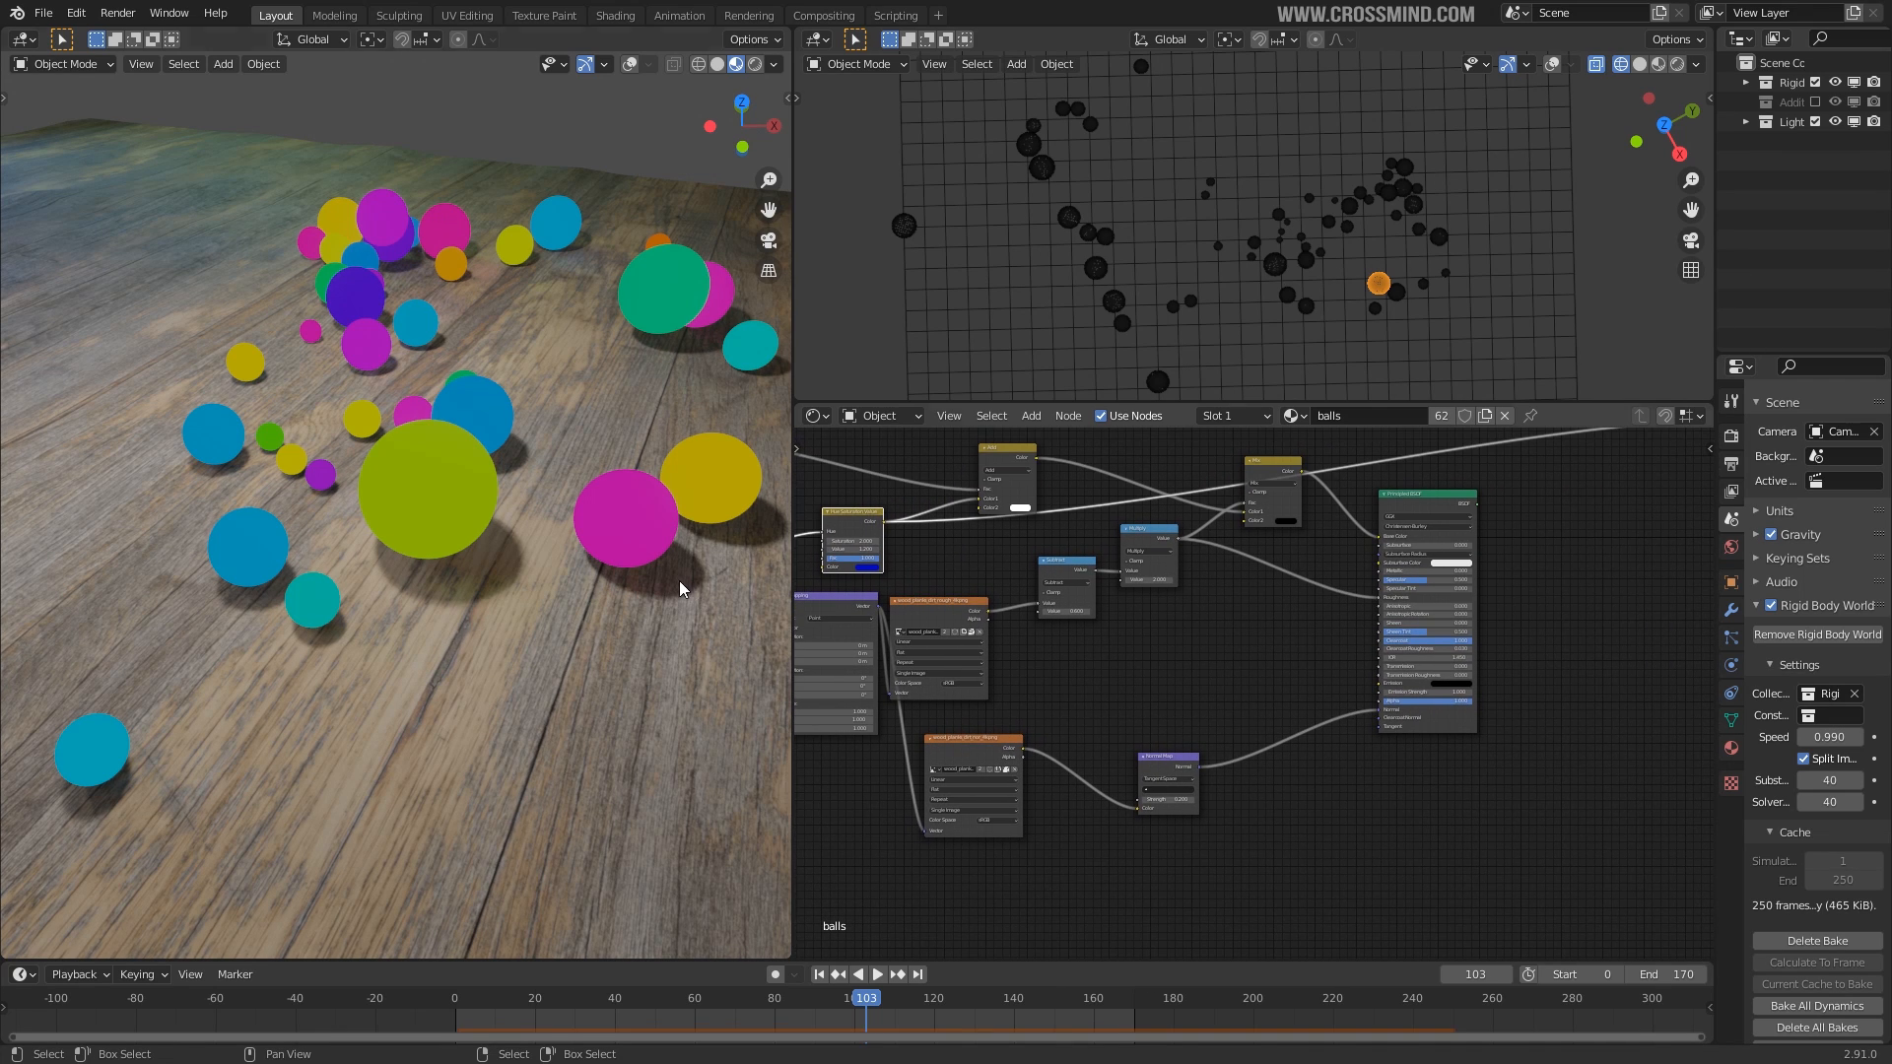
Preview the Subtract node's scratch mask on the balls close up and review its links towards the Principled BSDF.
scroll(680, 578, "up", 6)
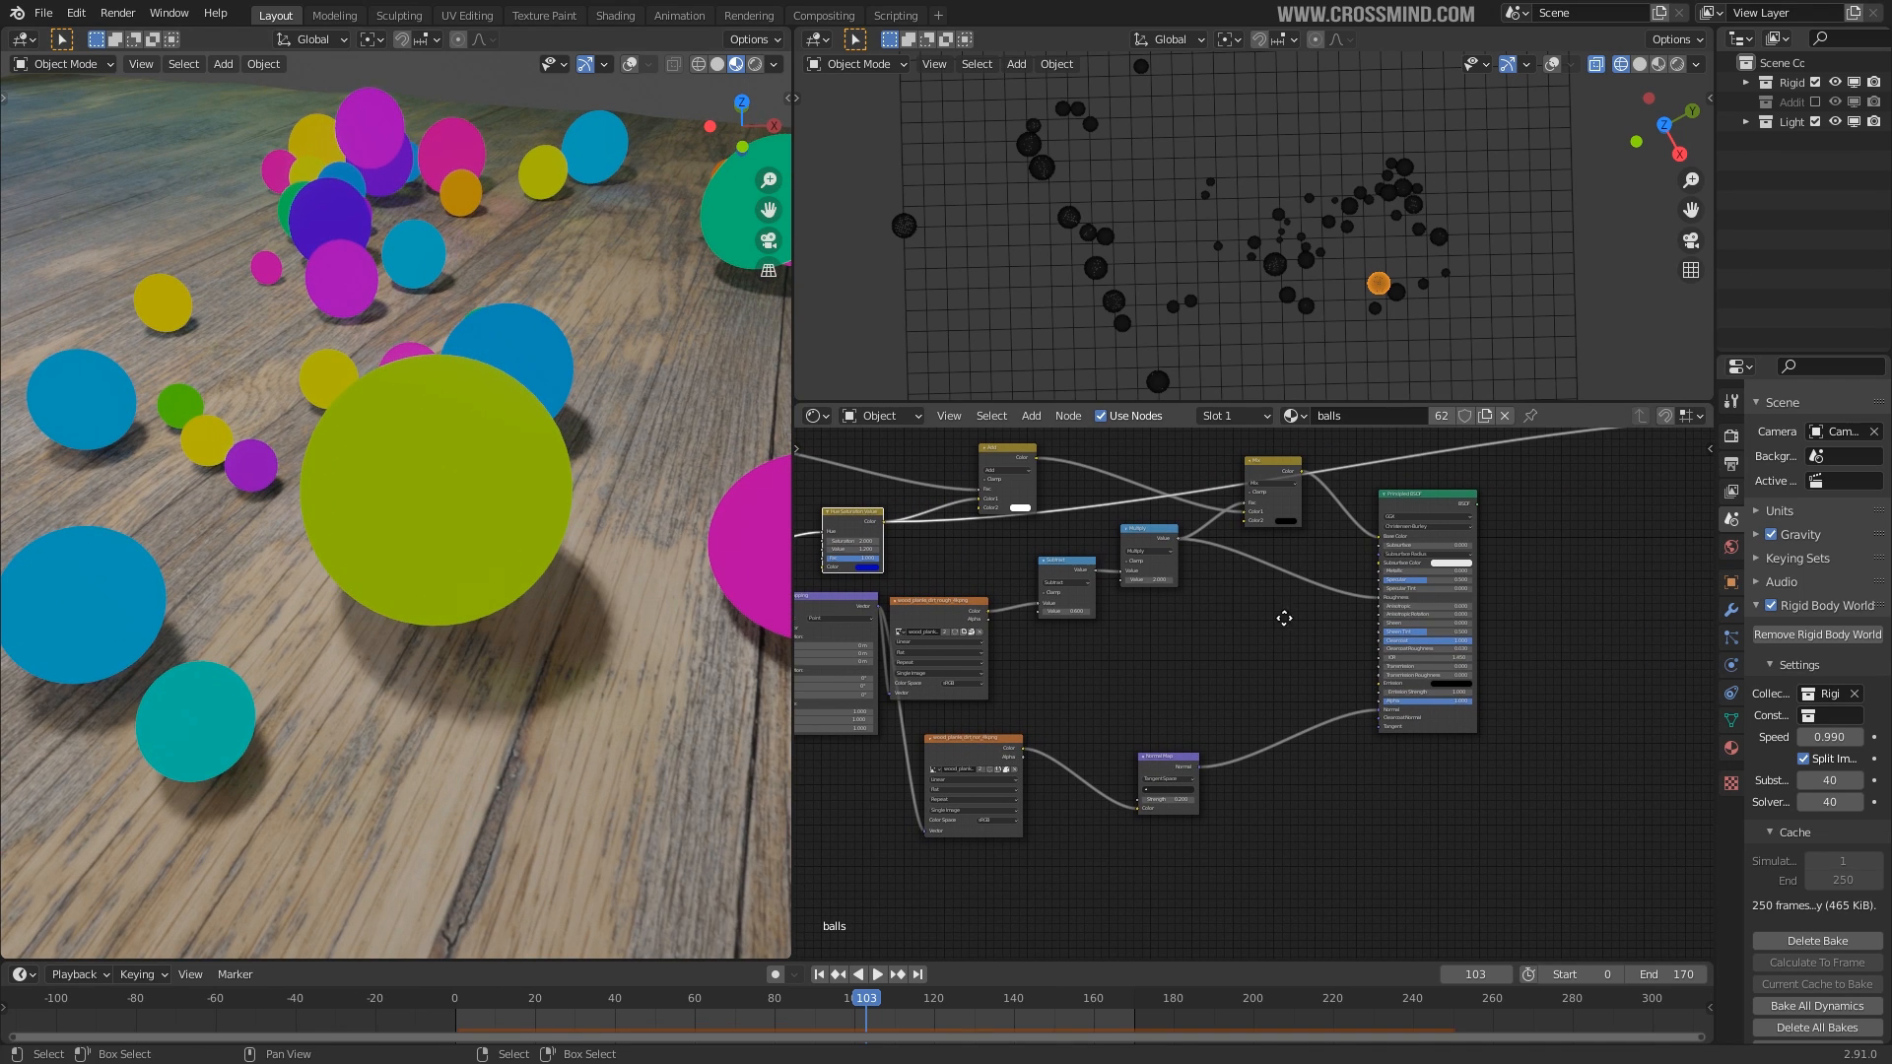
middle_click_drag(1244, 610, 1381, 632)
scroll(1382, 632, "up", 2)
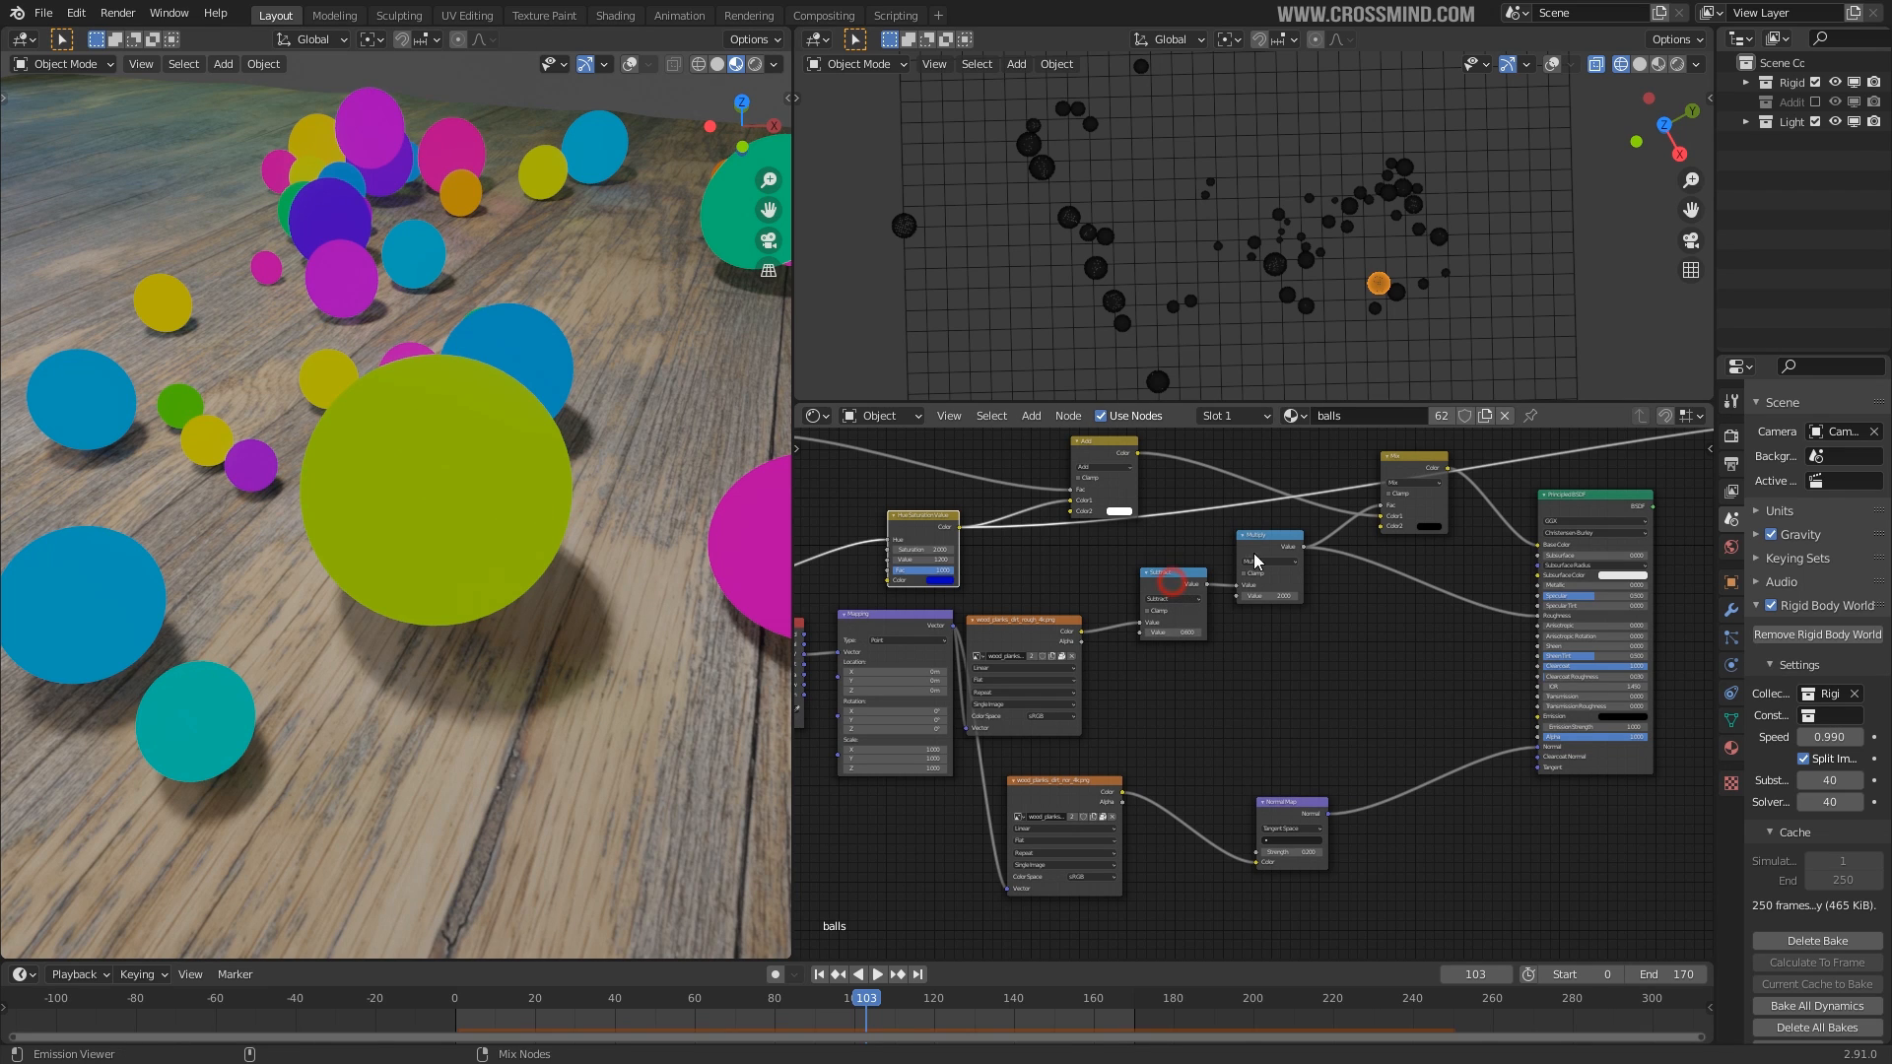
left_click(1170, 582, "ctrl+shift")
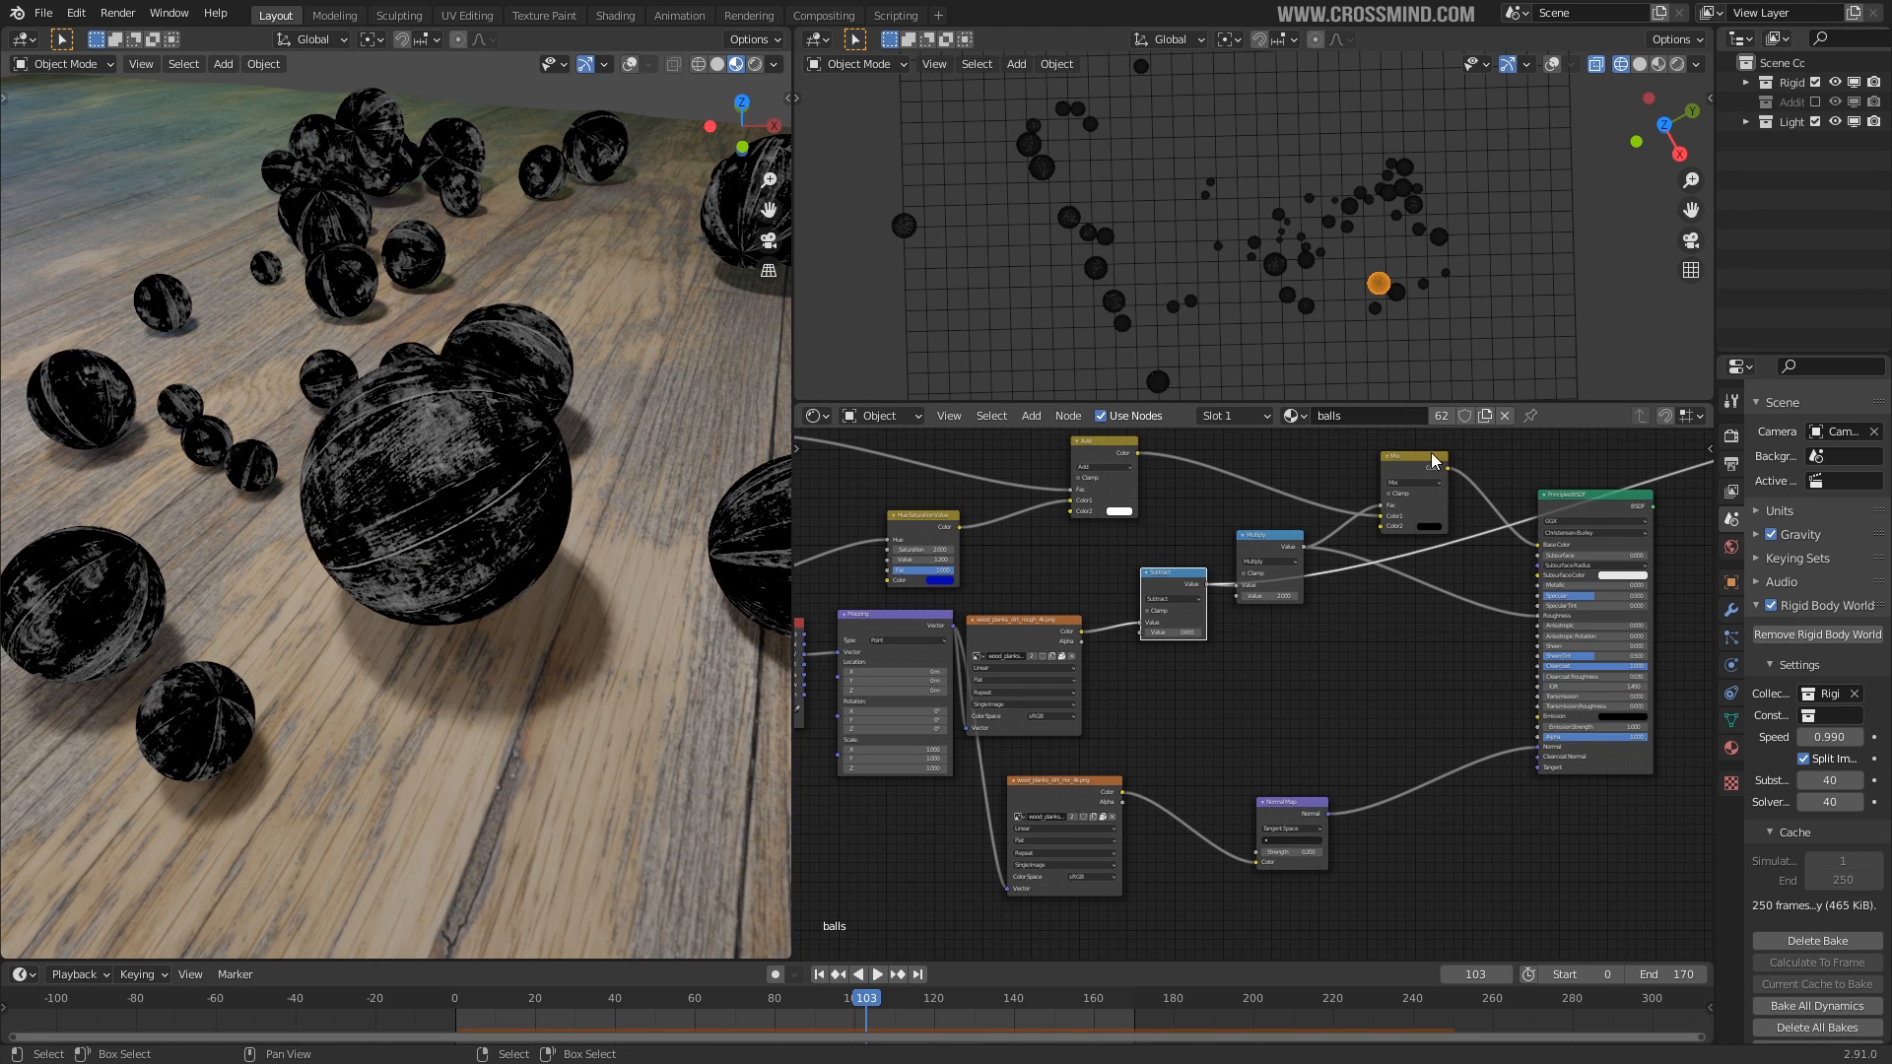
middle_click_drag(1388, 577, 1350, 594)
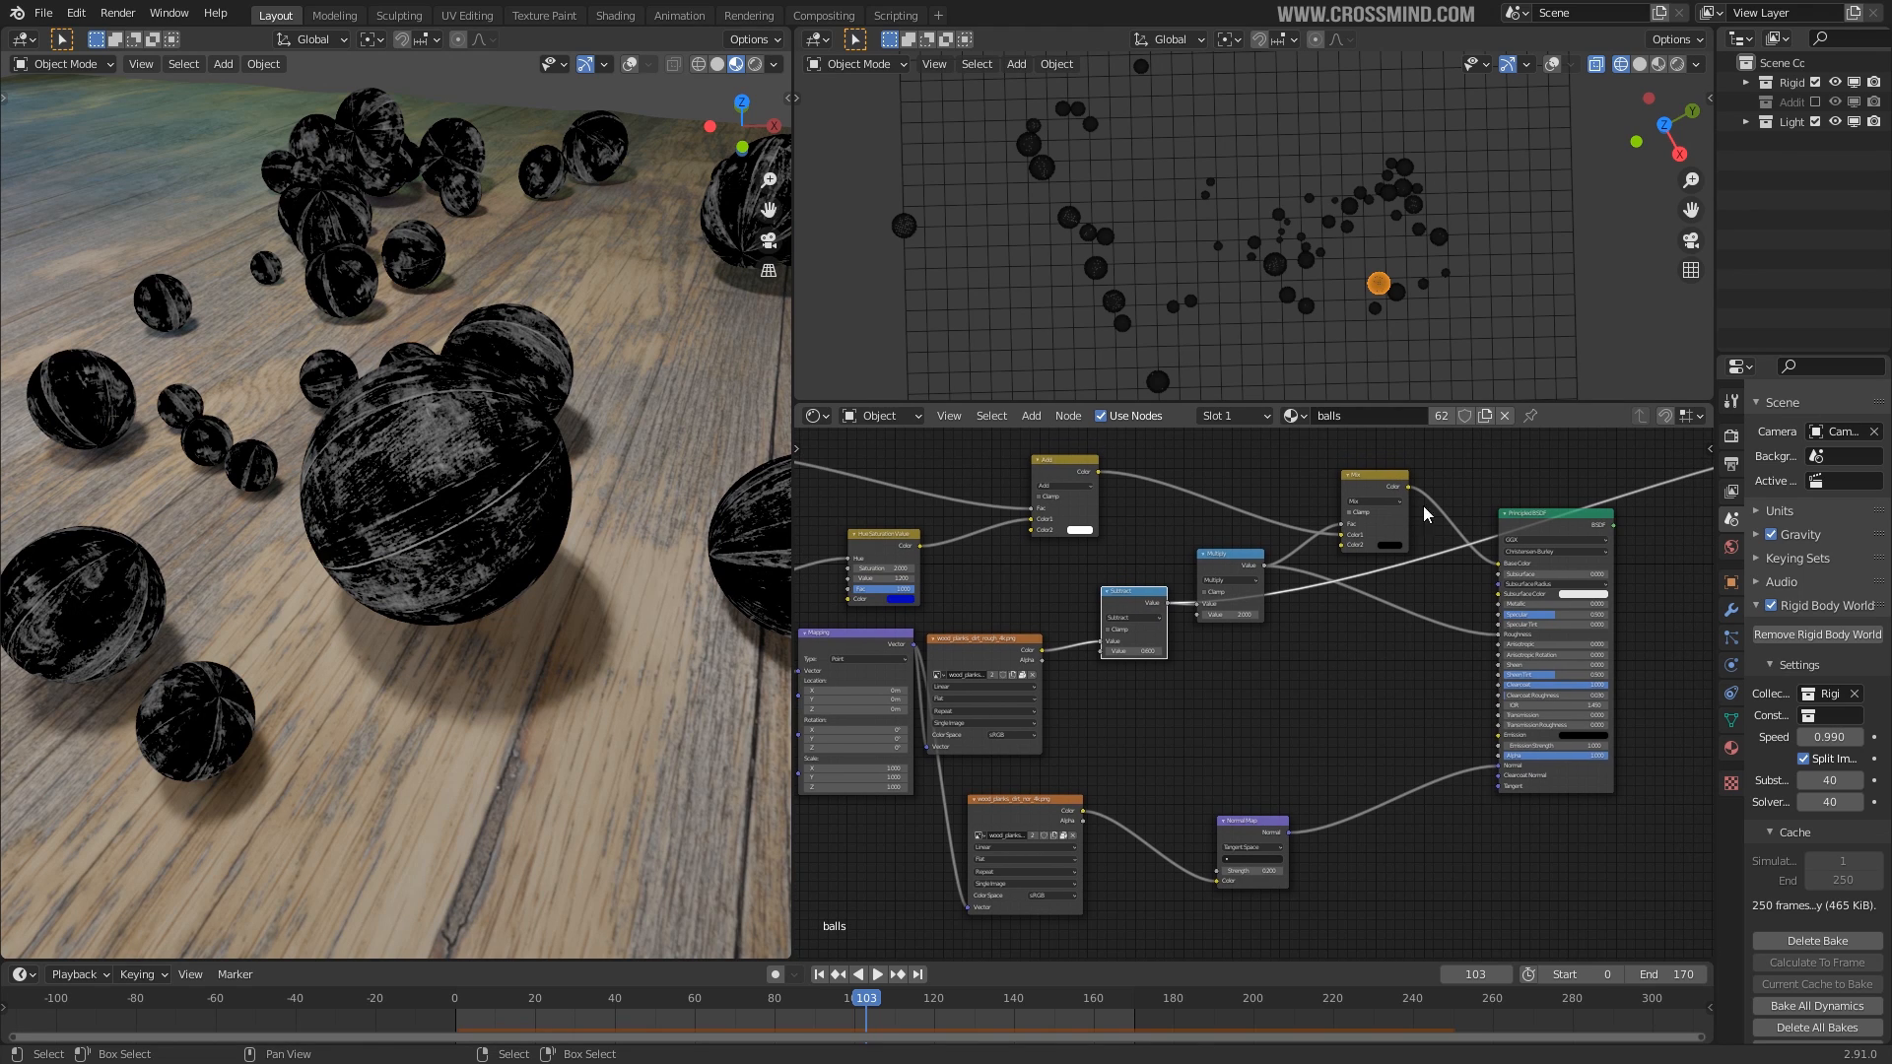
scroll(1469, 623, "up", 2)
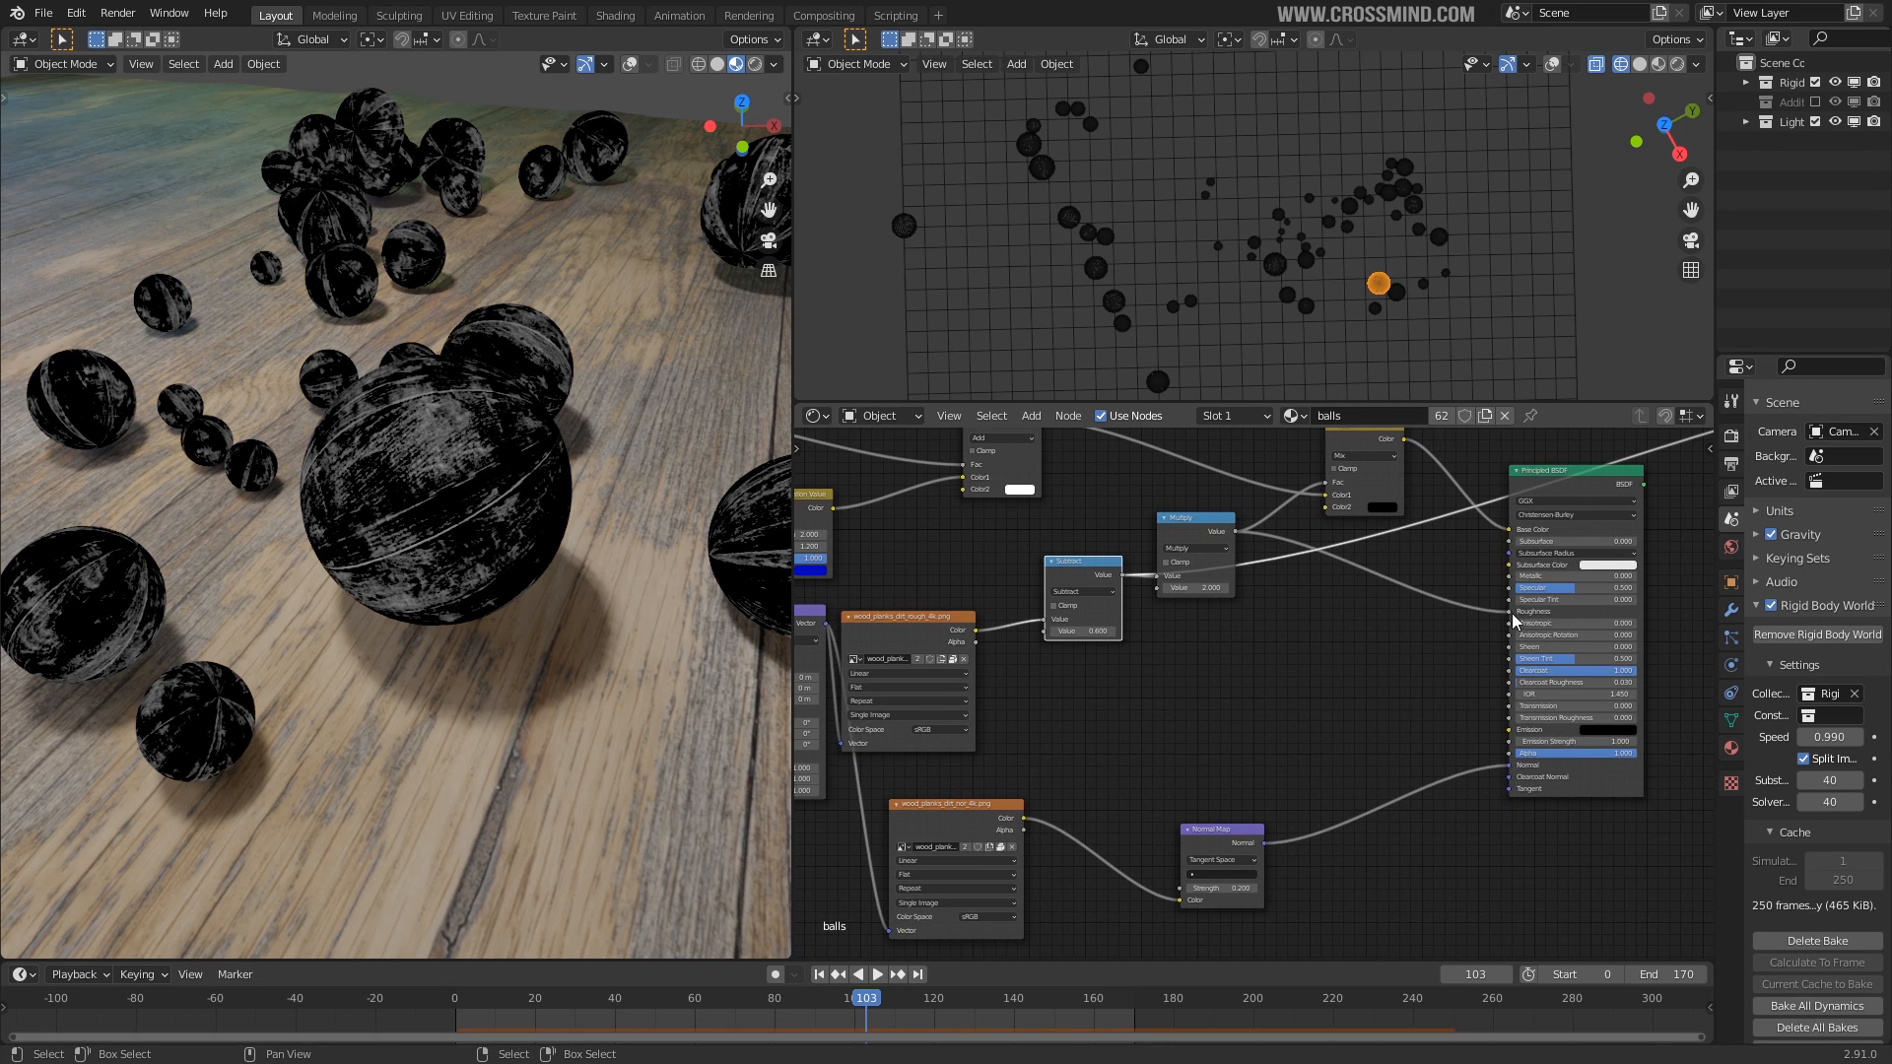
Preview the normal texture on the balls and frame it with the Normal Map node.
left_click(924, 628, "ctrl+shift")
scroll(1177, 748, "down", 3, "shift")
middle_click_drag(1137, 722, 1259, 692)
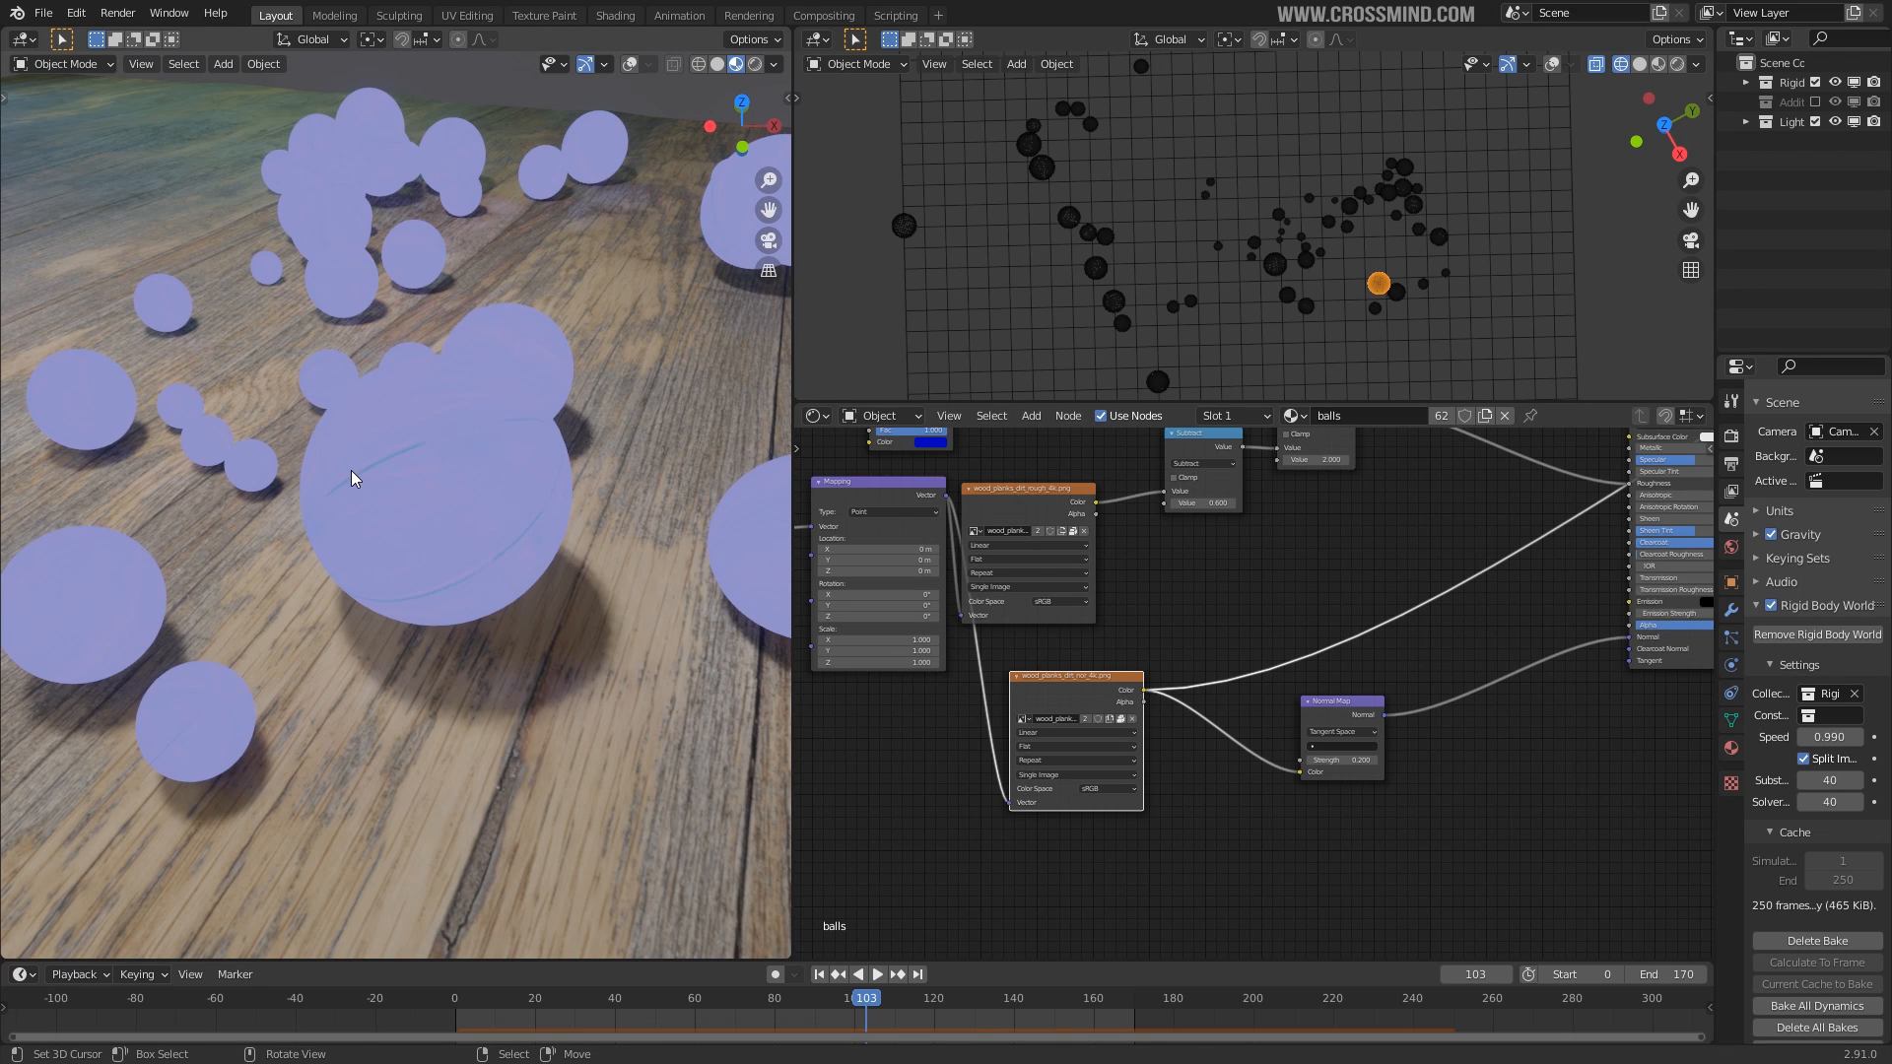
Preview the Principled BSDF on the balls and cut the links to its Roughness and Normal inputs.
middle_click_drag(1428, 732, 1258, 829)
scroll(1297, 786, "down", 3)
left_click(1471, 506, "ctrl+shift")
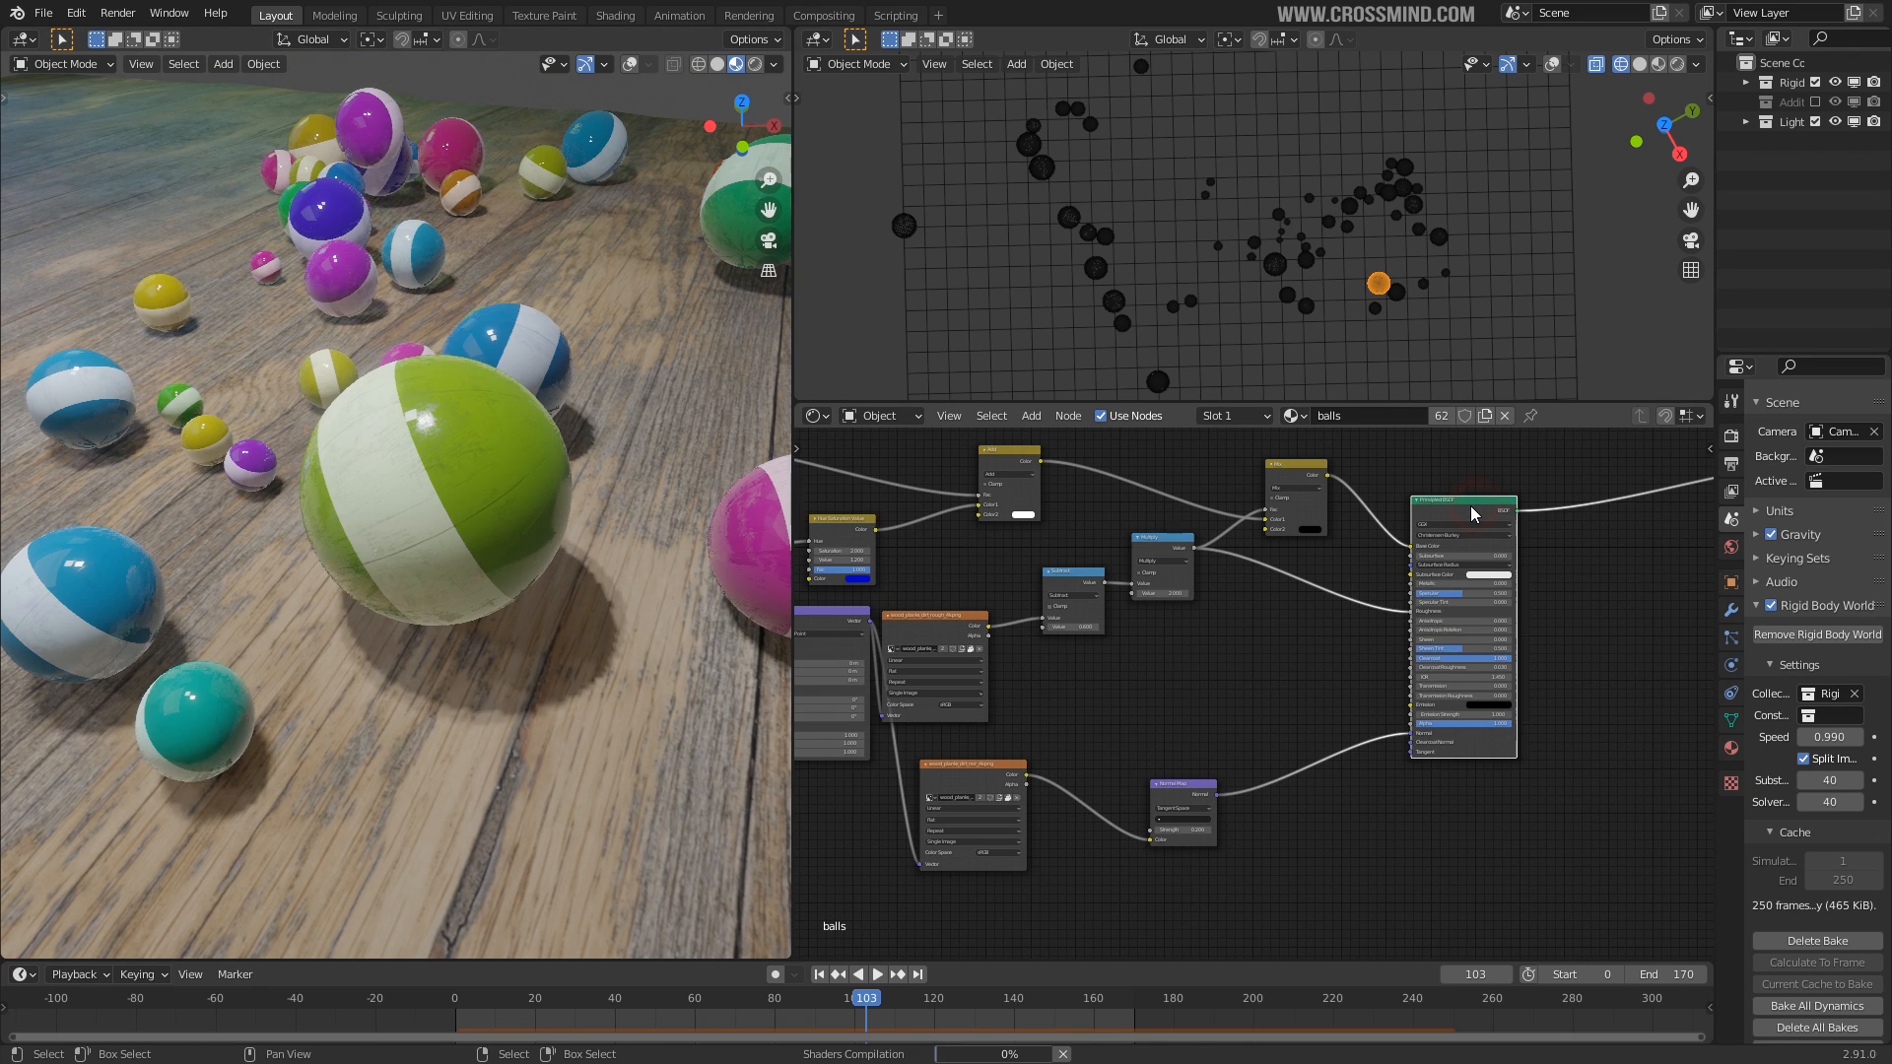
right_click_drag(1369, 588, 1343, 970, "ctrl")
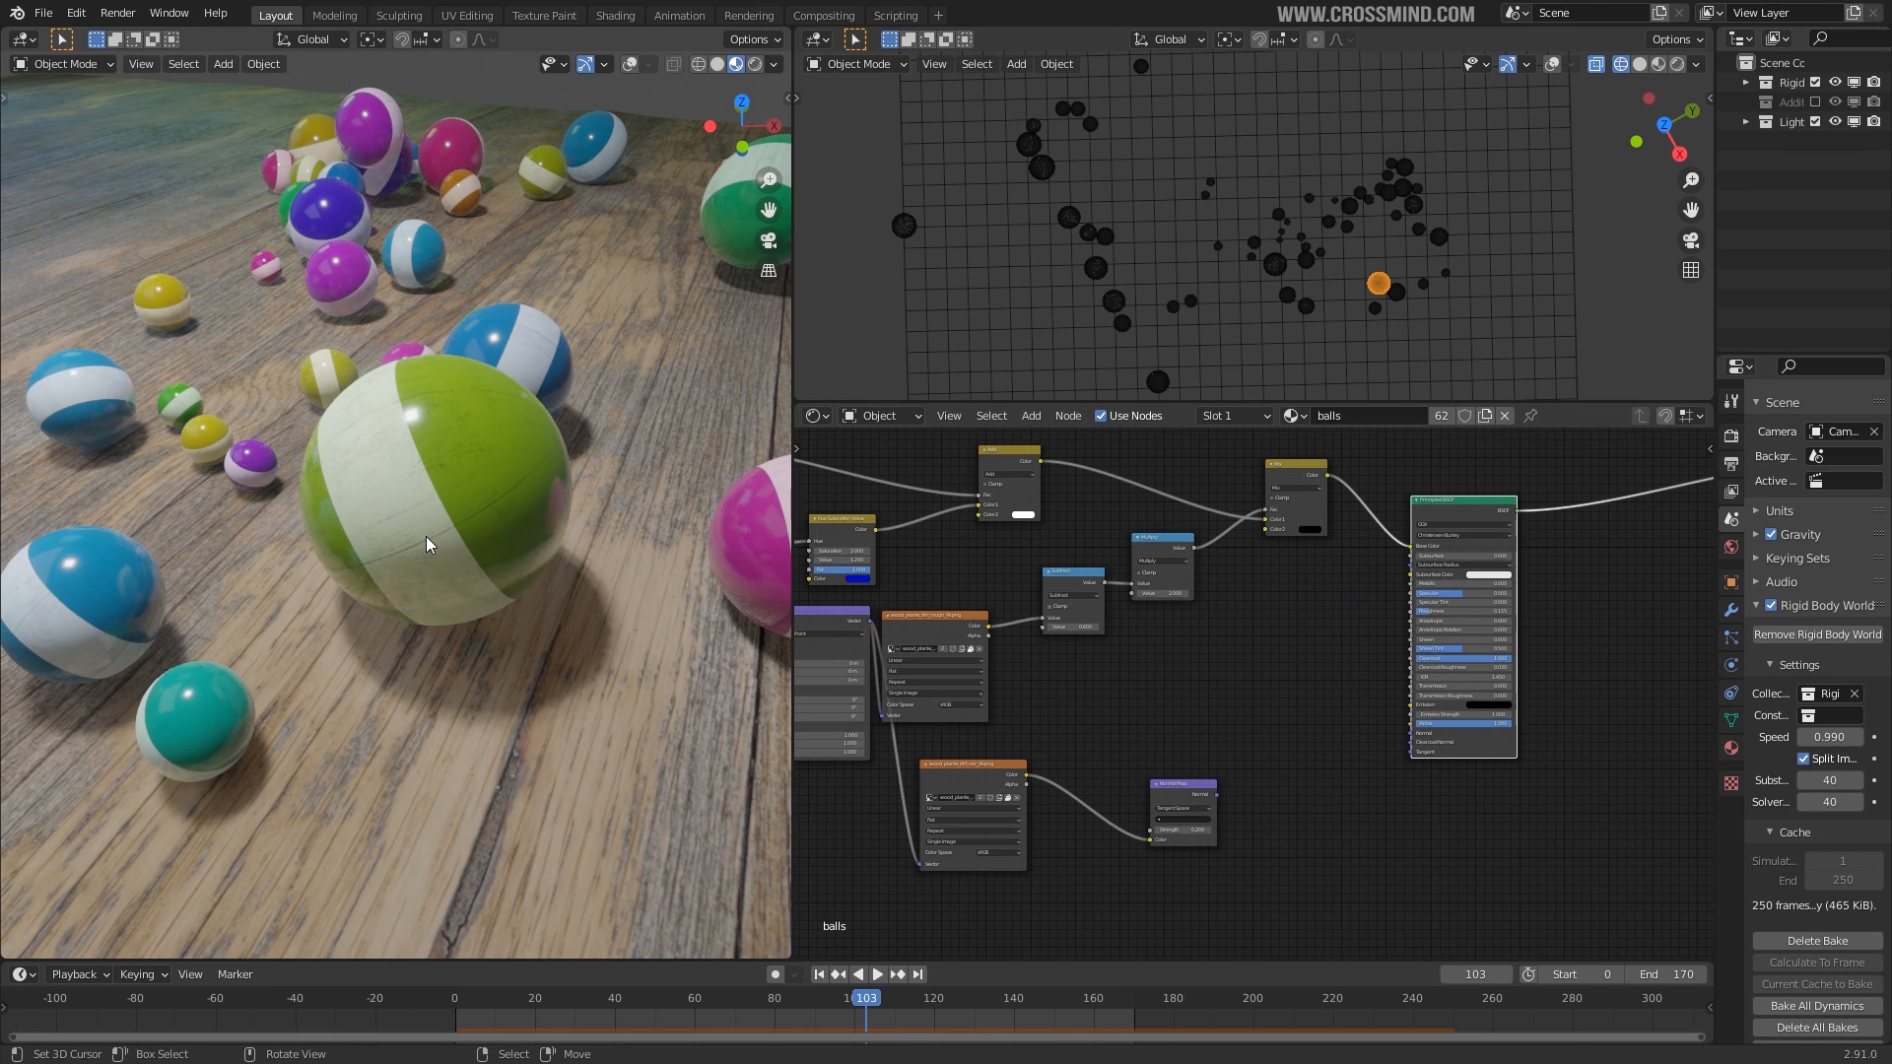
Cut the link from the Multiply node to the Mix node's Fac and inspect the largest green ball without scratches.
middle_click_drag(1279, 604, 1125, 711)
scroll(1162, 689, "down", 2)
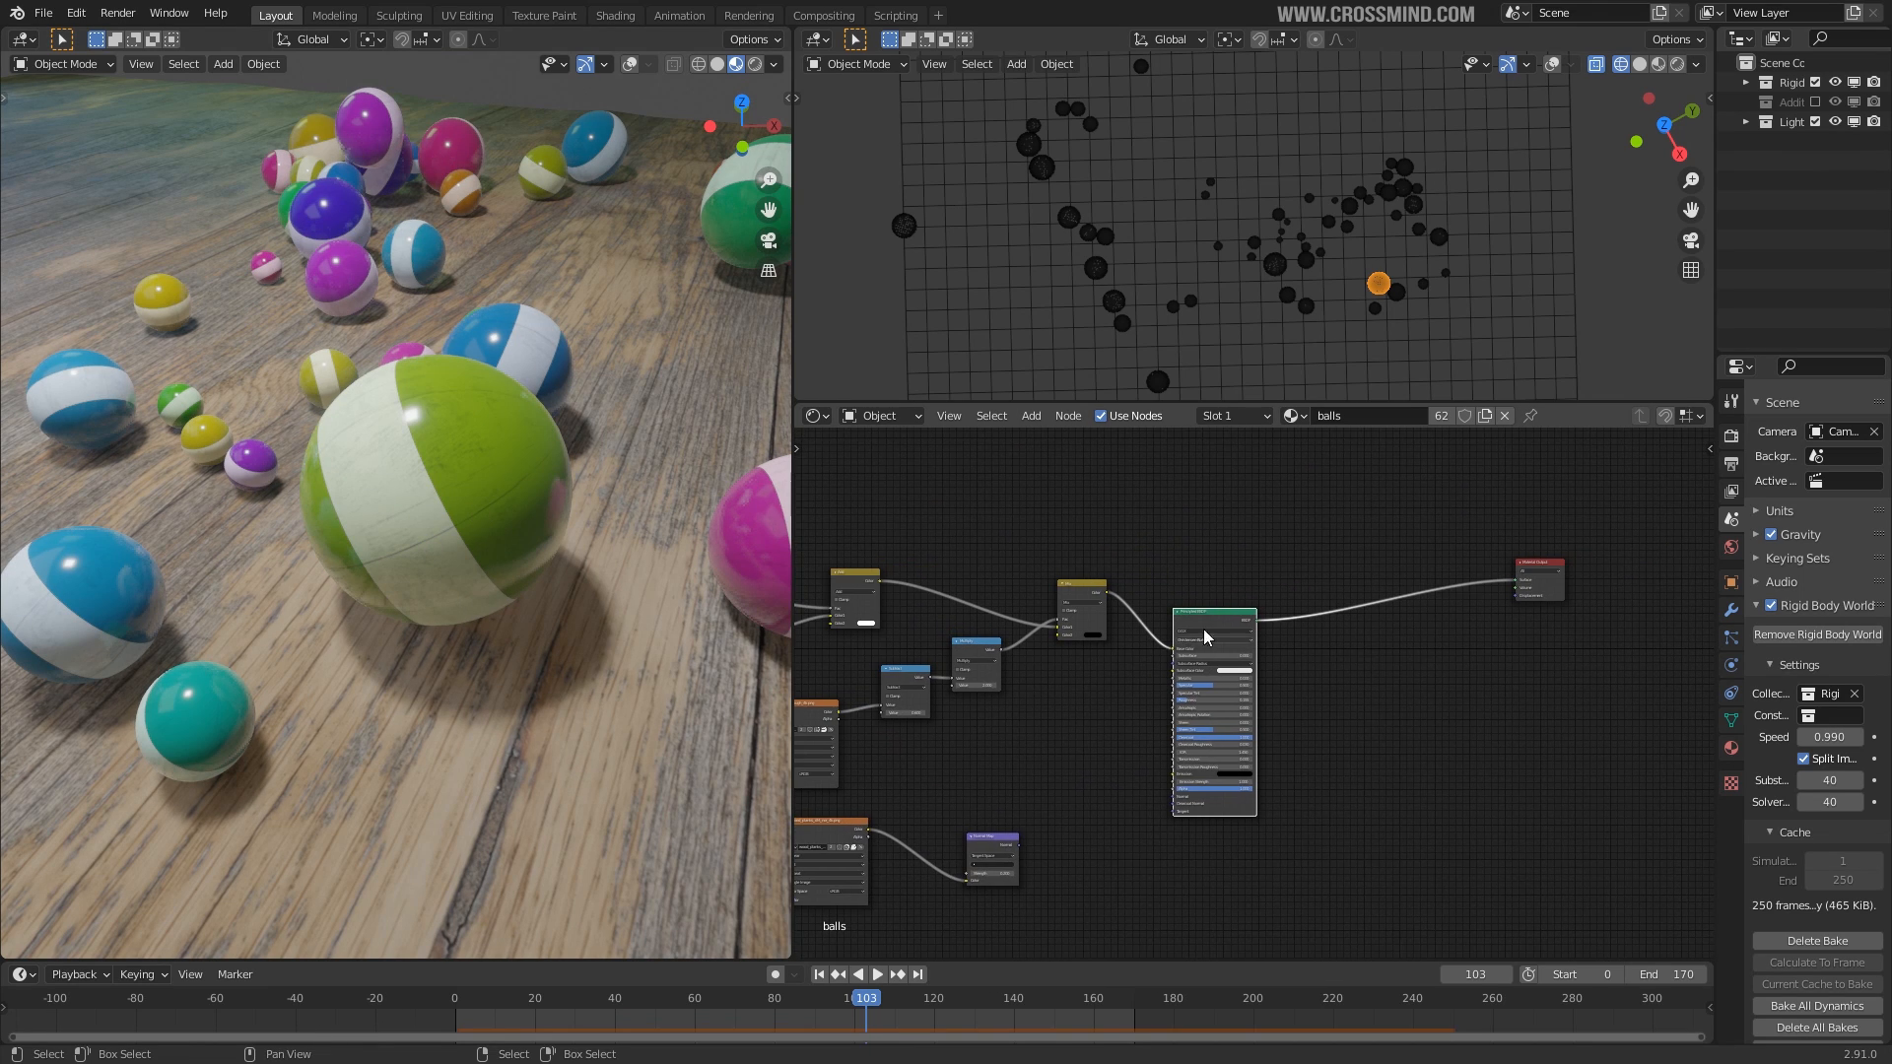
scroll(985, 670, "up", 1)
right_click_drag(1008, 656, 1013, 668, "ctrl")
middle_click_drag(1062, 685, 1092, 692)
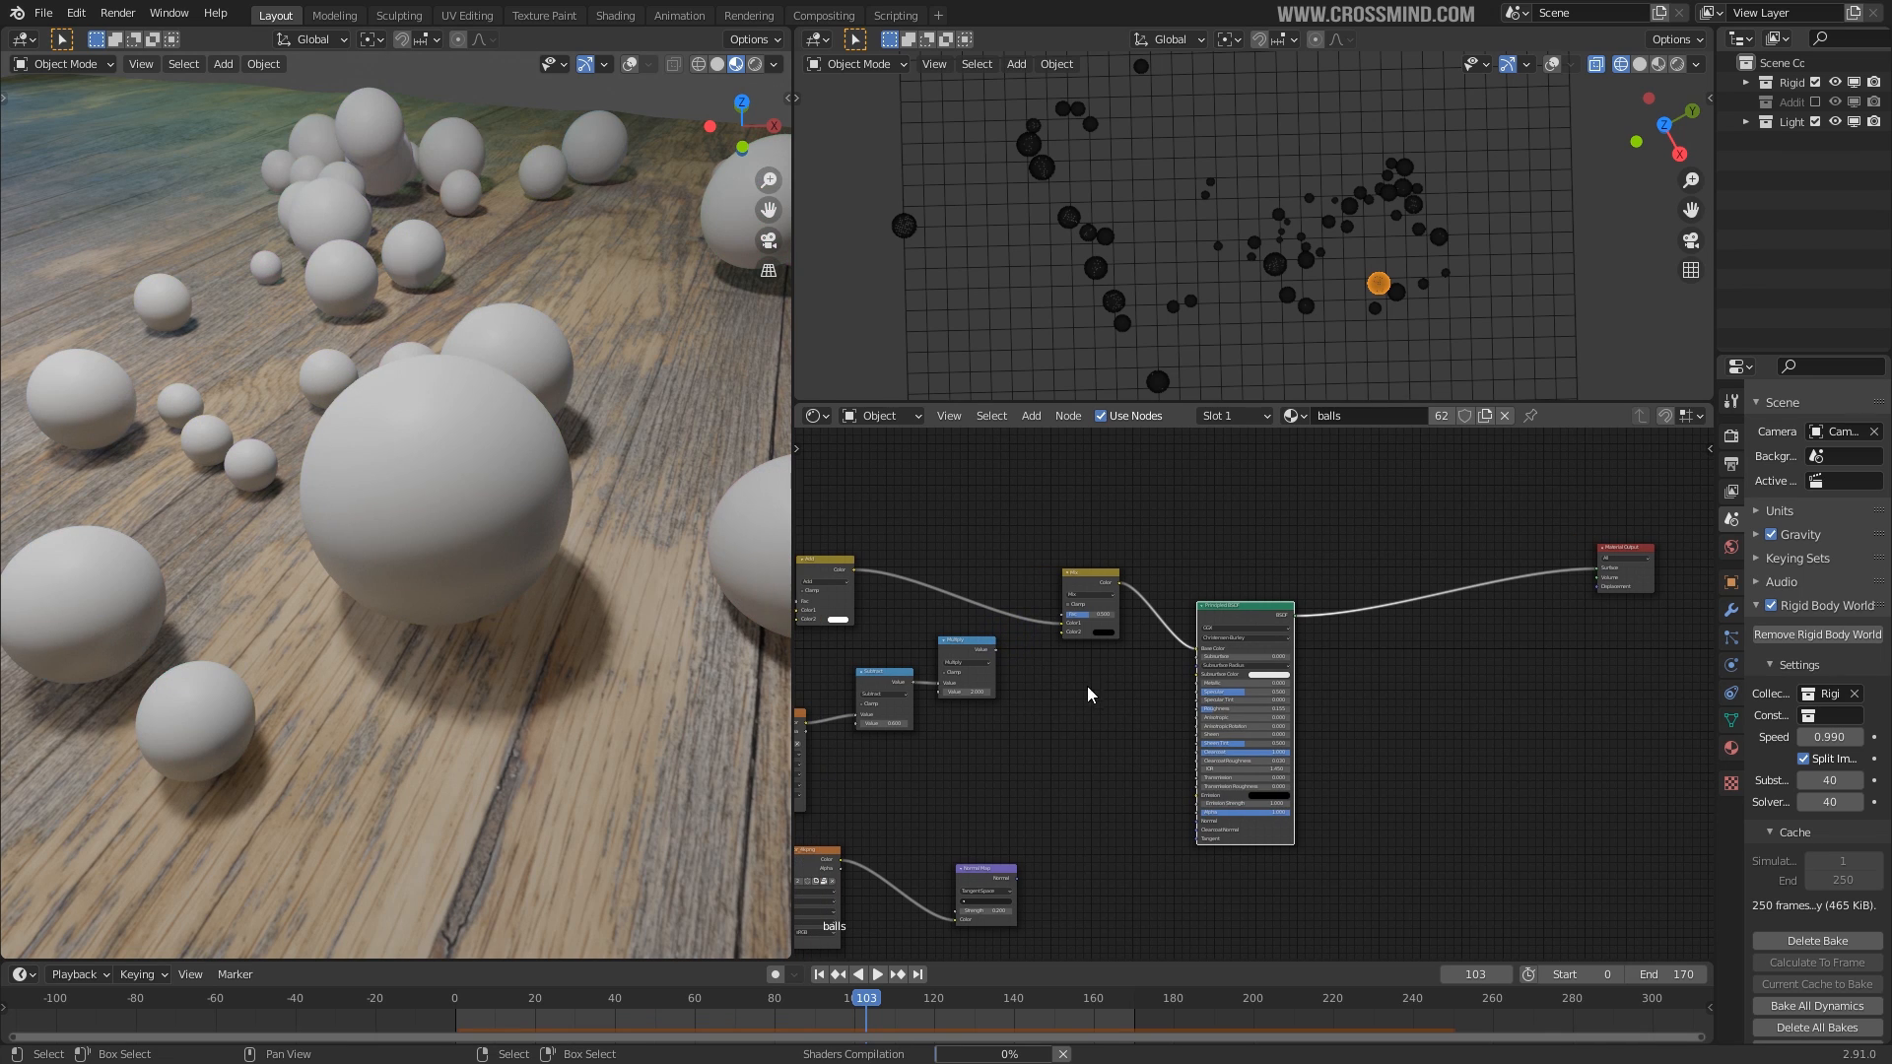
middle_click_drag(443, 597, 453, 457)
scroll(1211, 680, "up", 2)
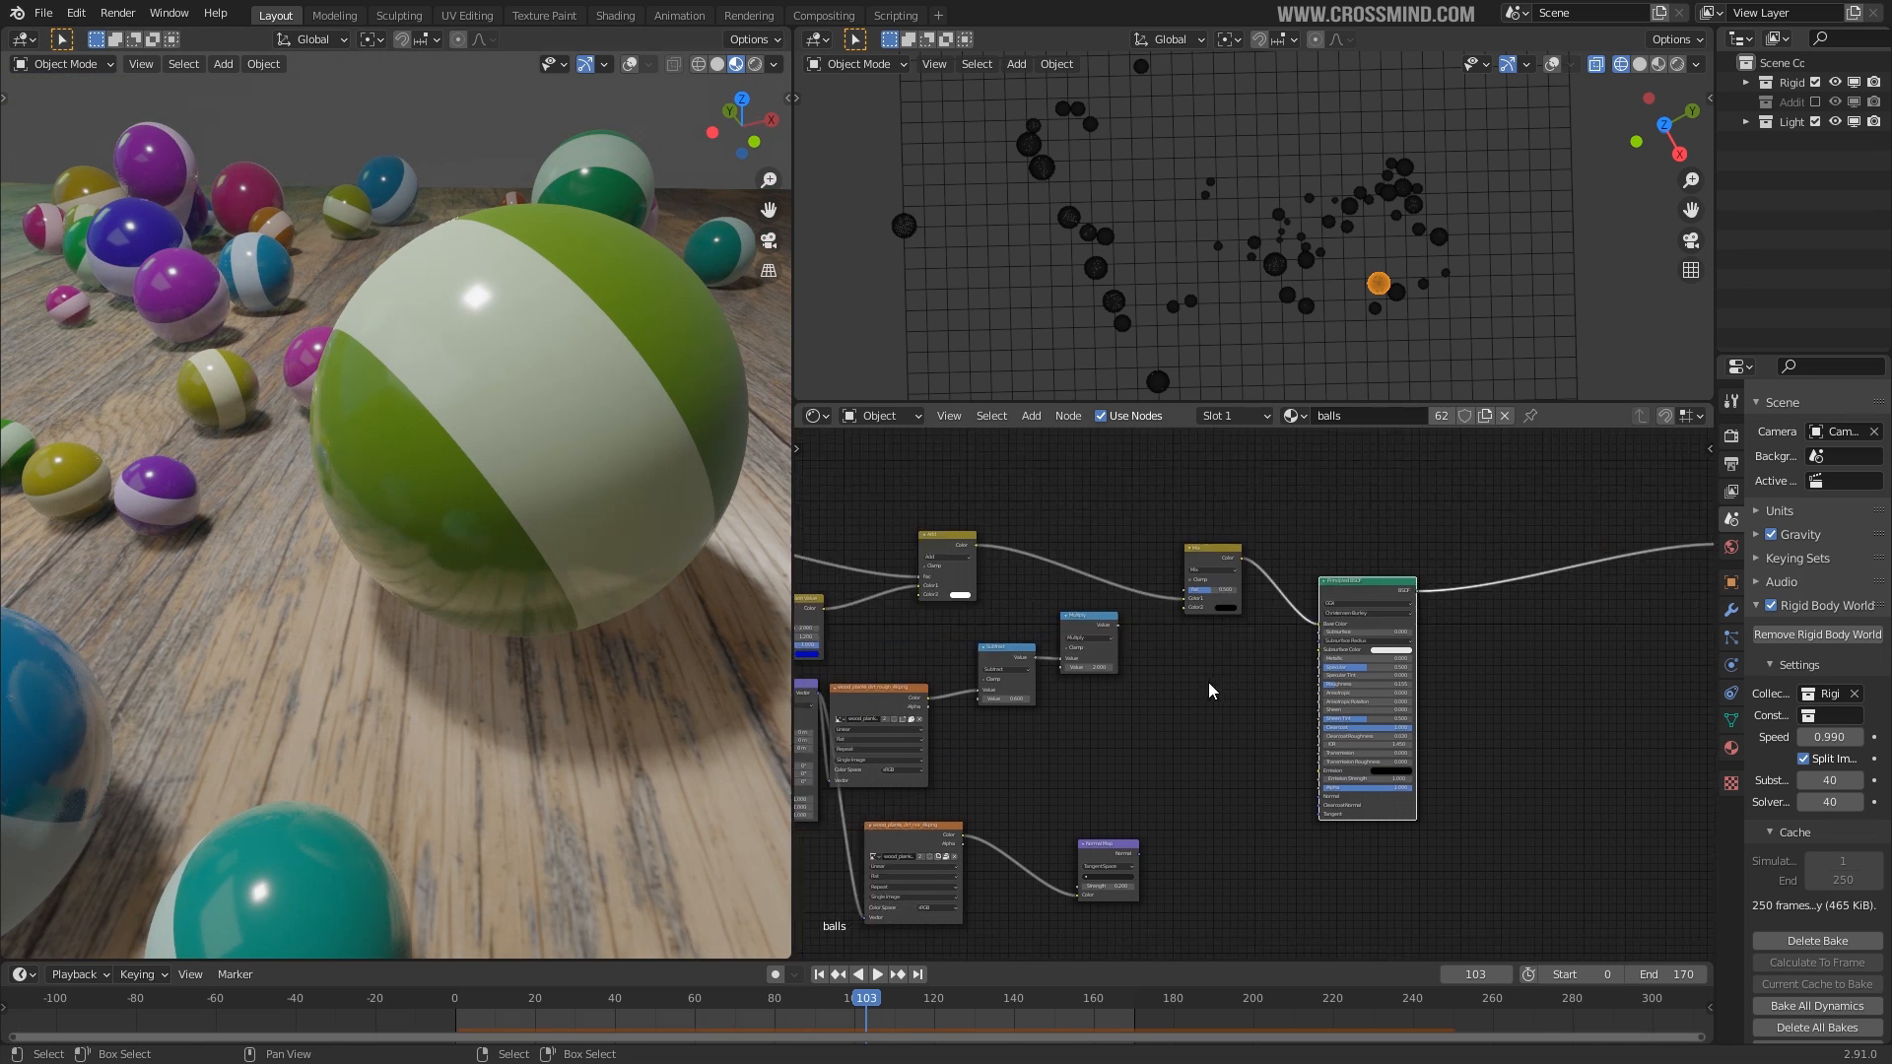
middle_click_drag(1196, 759, 1237, 699)
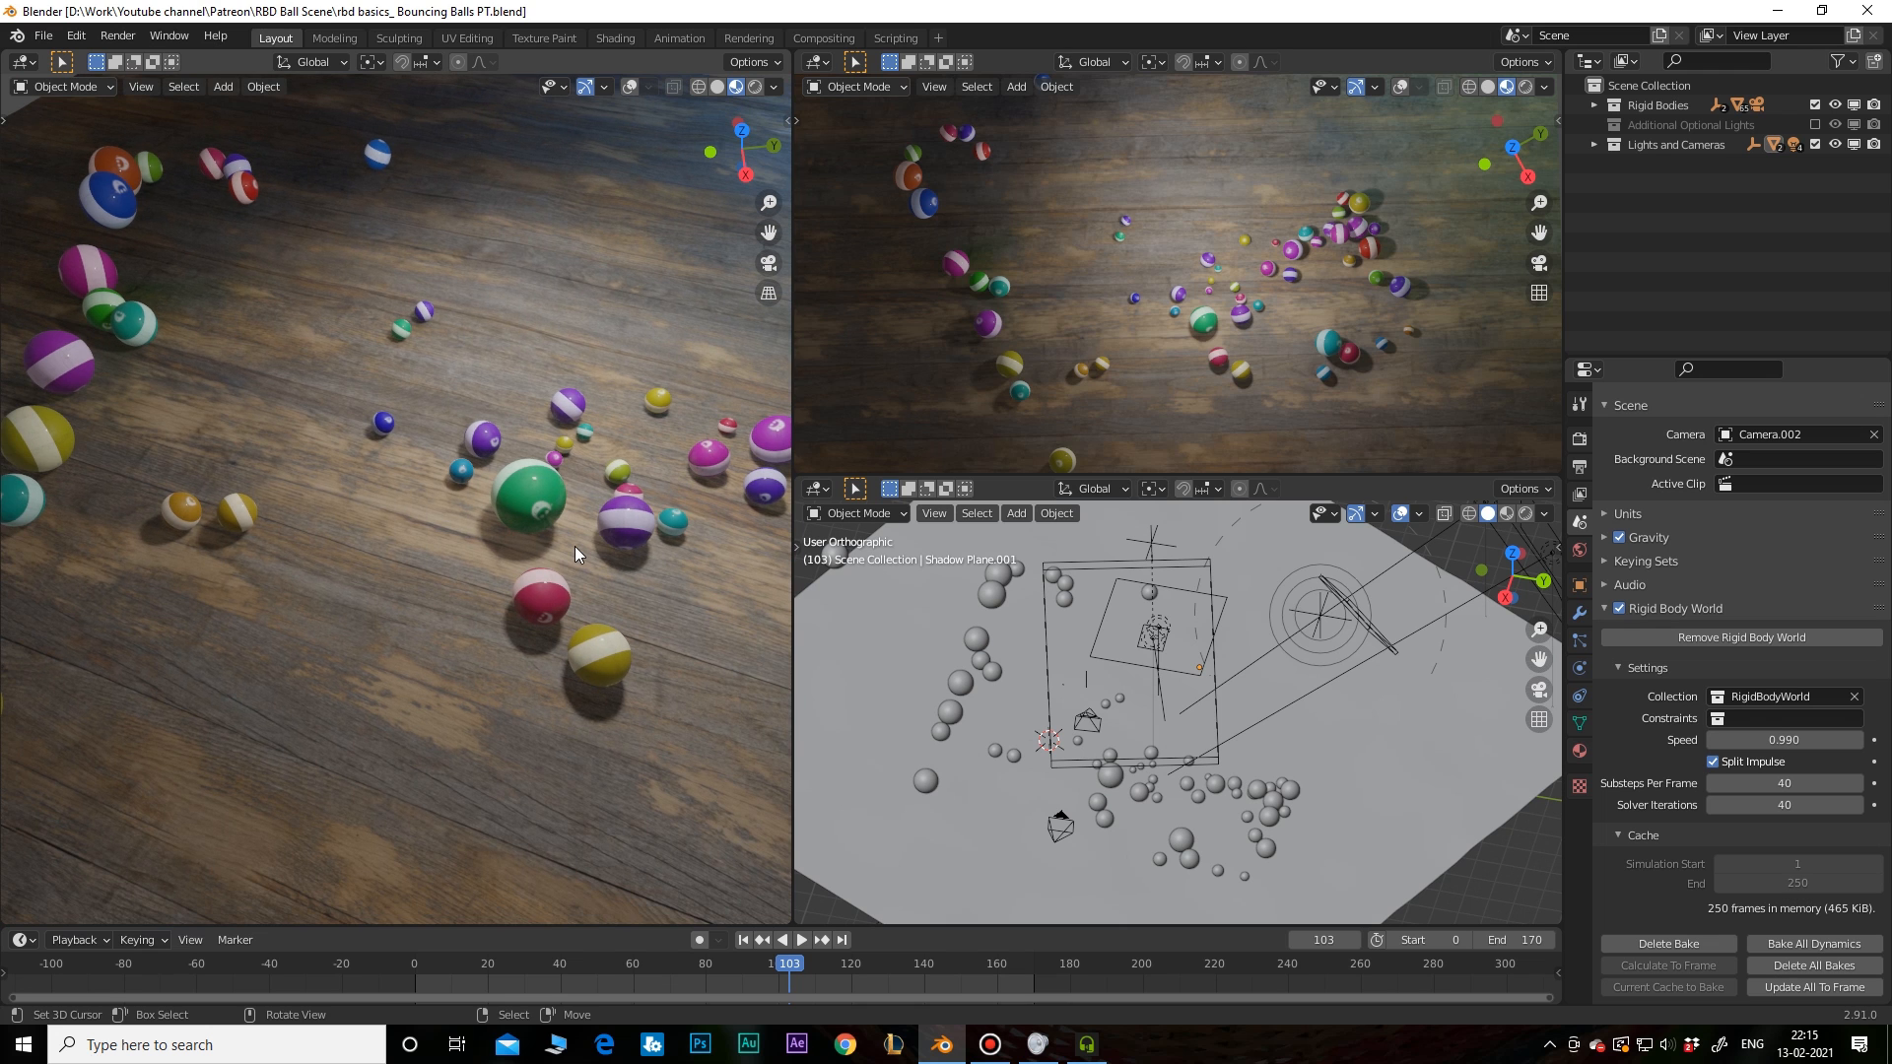
Set the program window to fullscreen and view the balls from a lower angle.
left_click(160, 41)
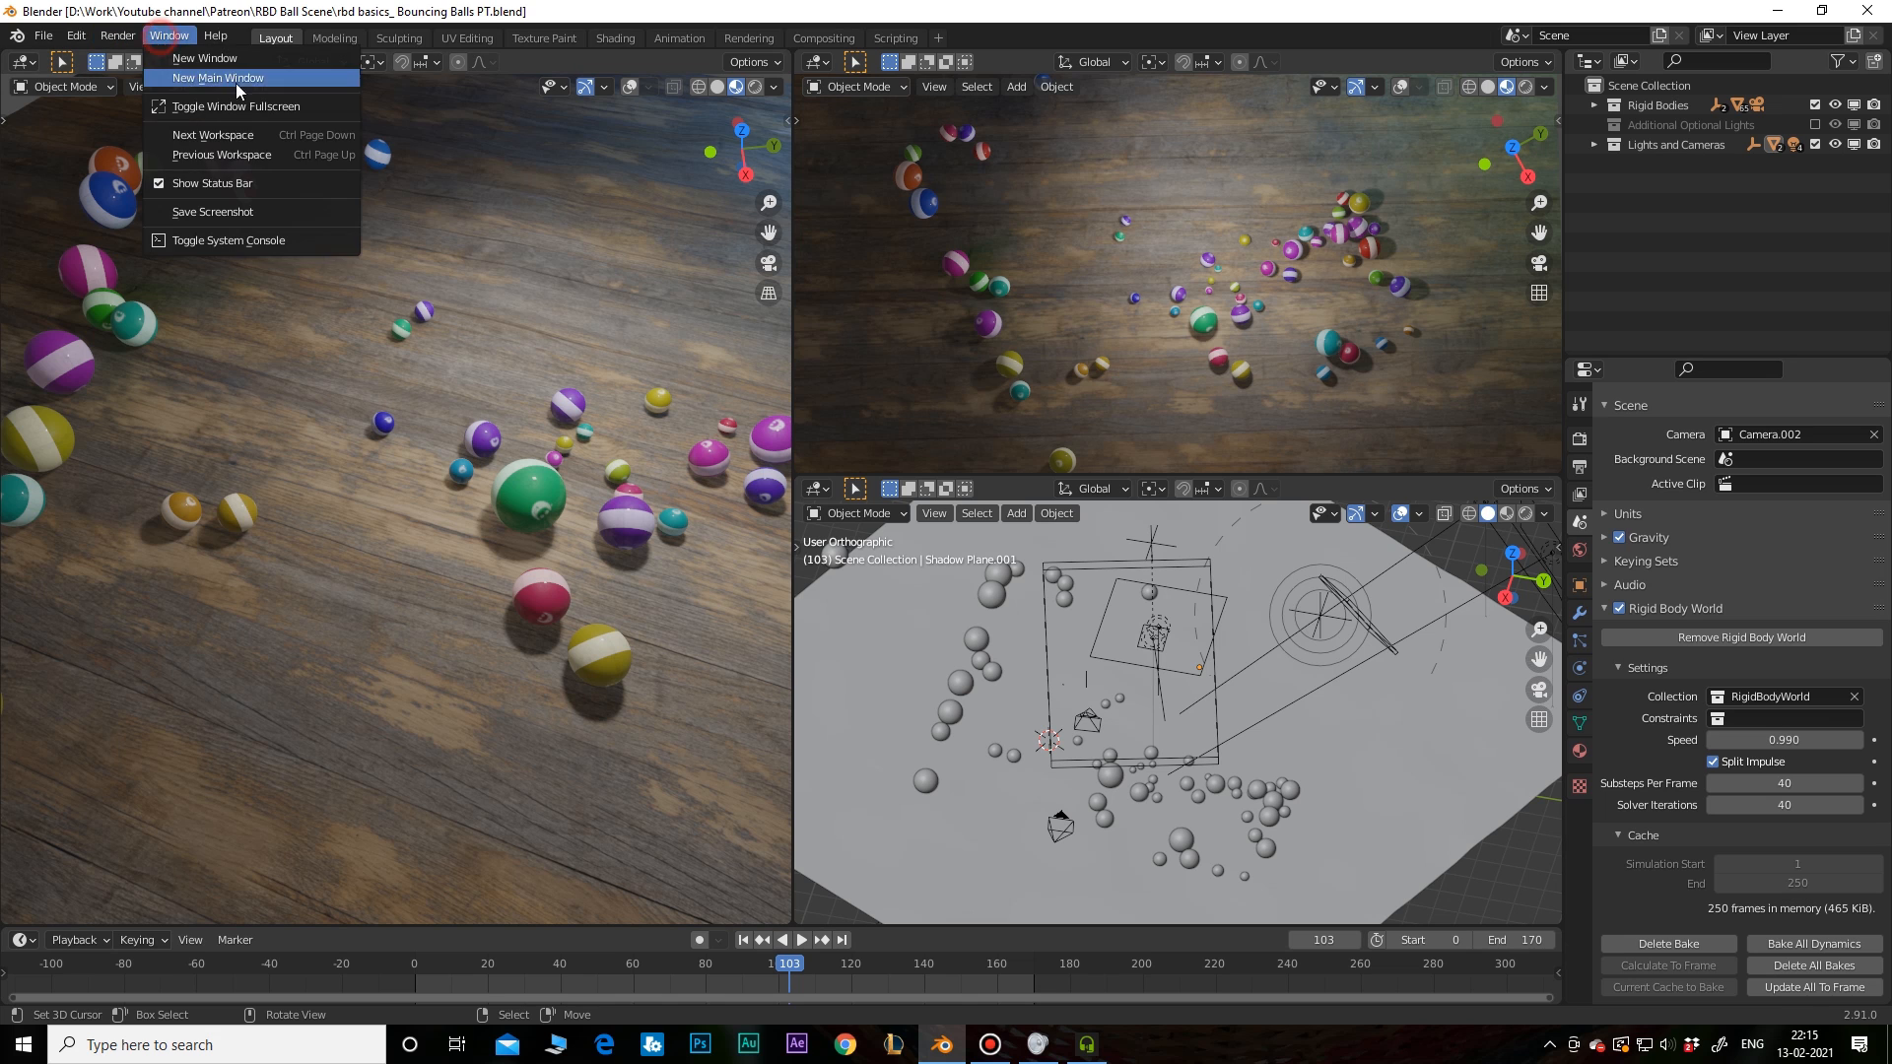
left_click(240, 102)
middle_click_drag(513, 539, 557, 603)
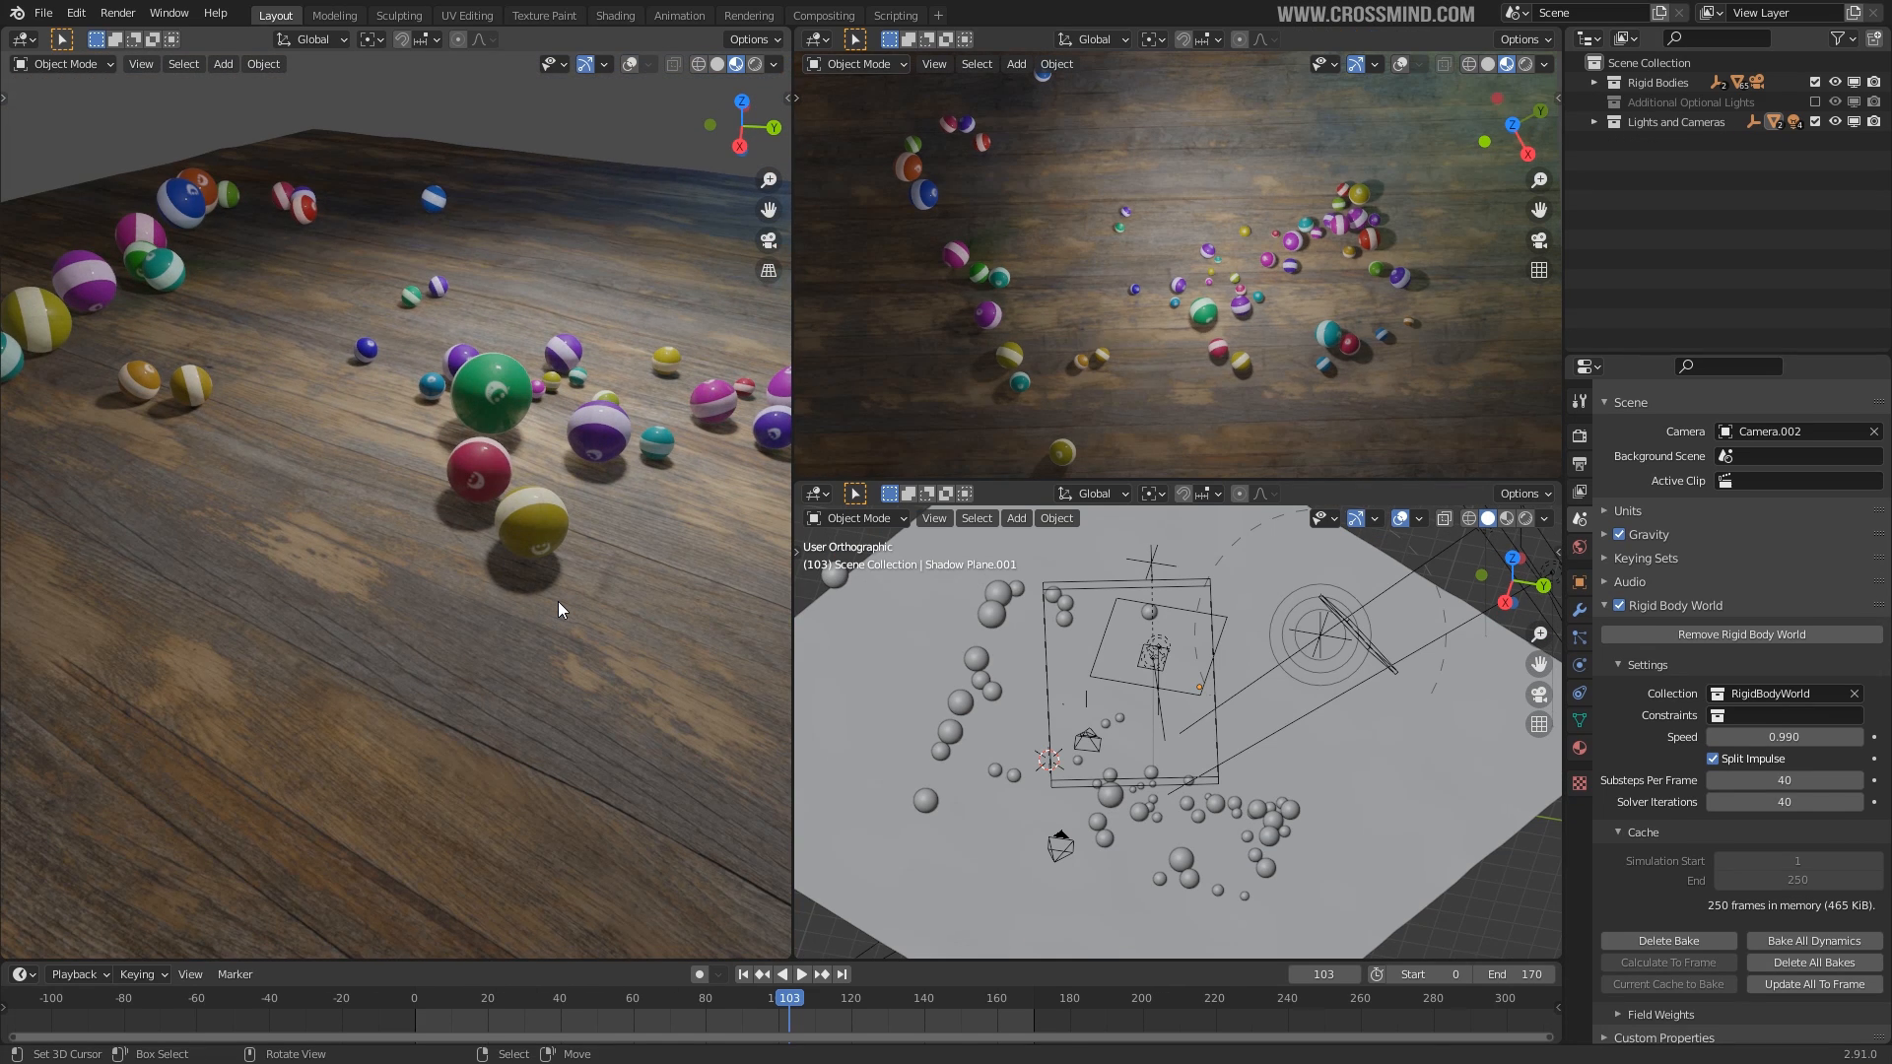
Show the Cycles render properties and switch the large perspective viewport to rendered shading.
left_click(1579, 463)
left_click(1579, 436)
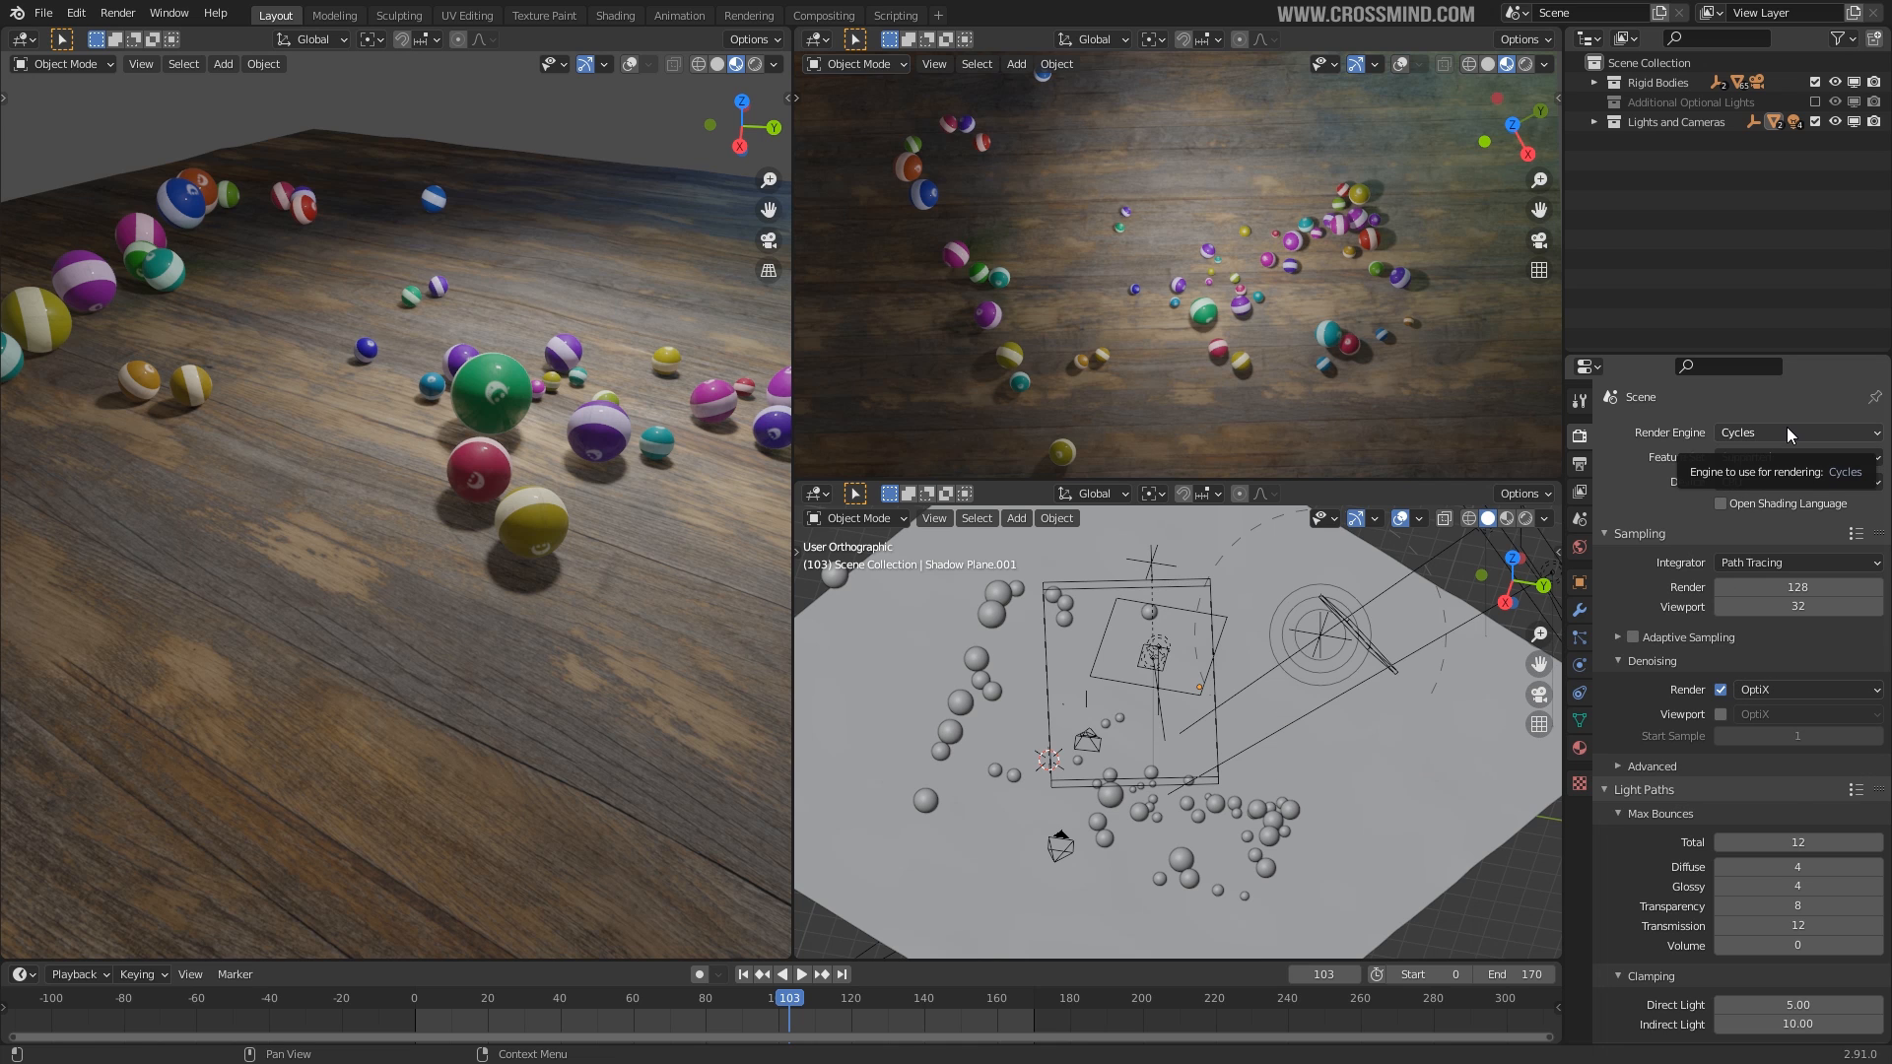
middle_click_drag(456, 310, 474, 366)
left_click(756, 67)
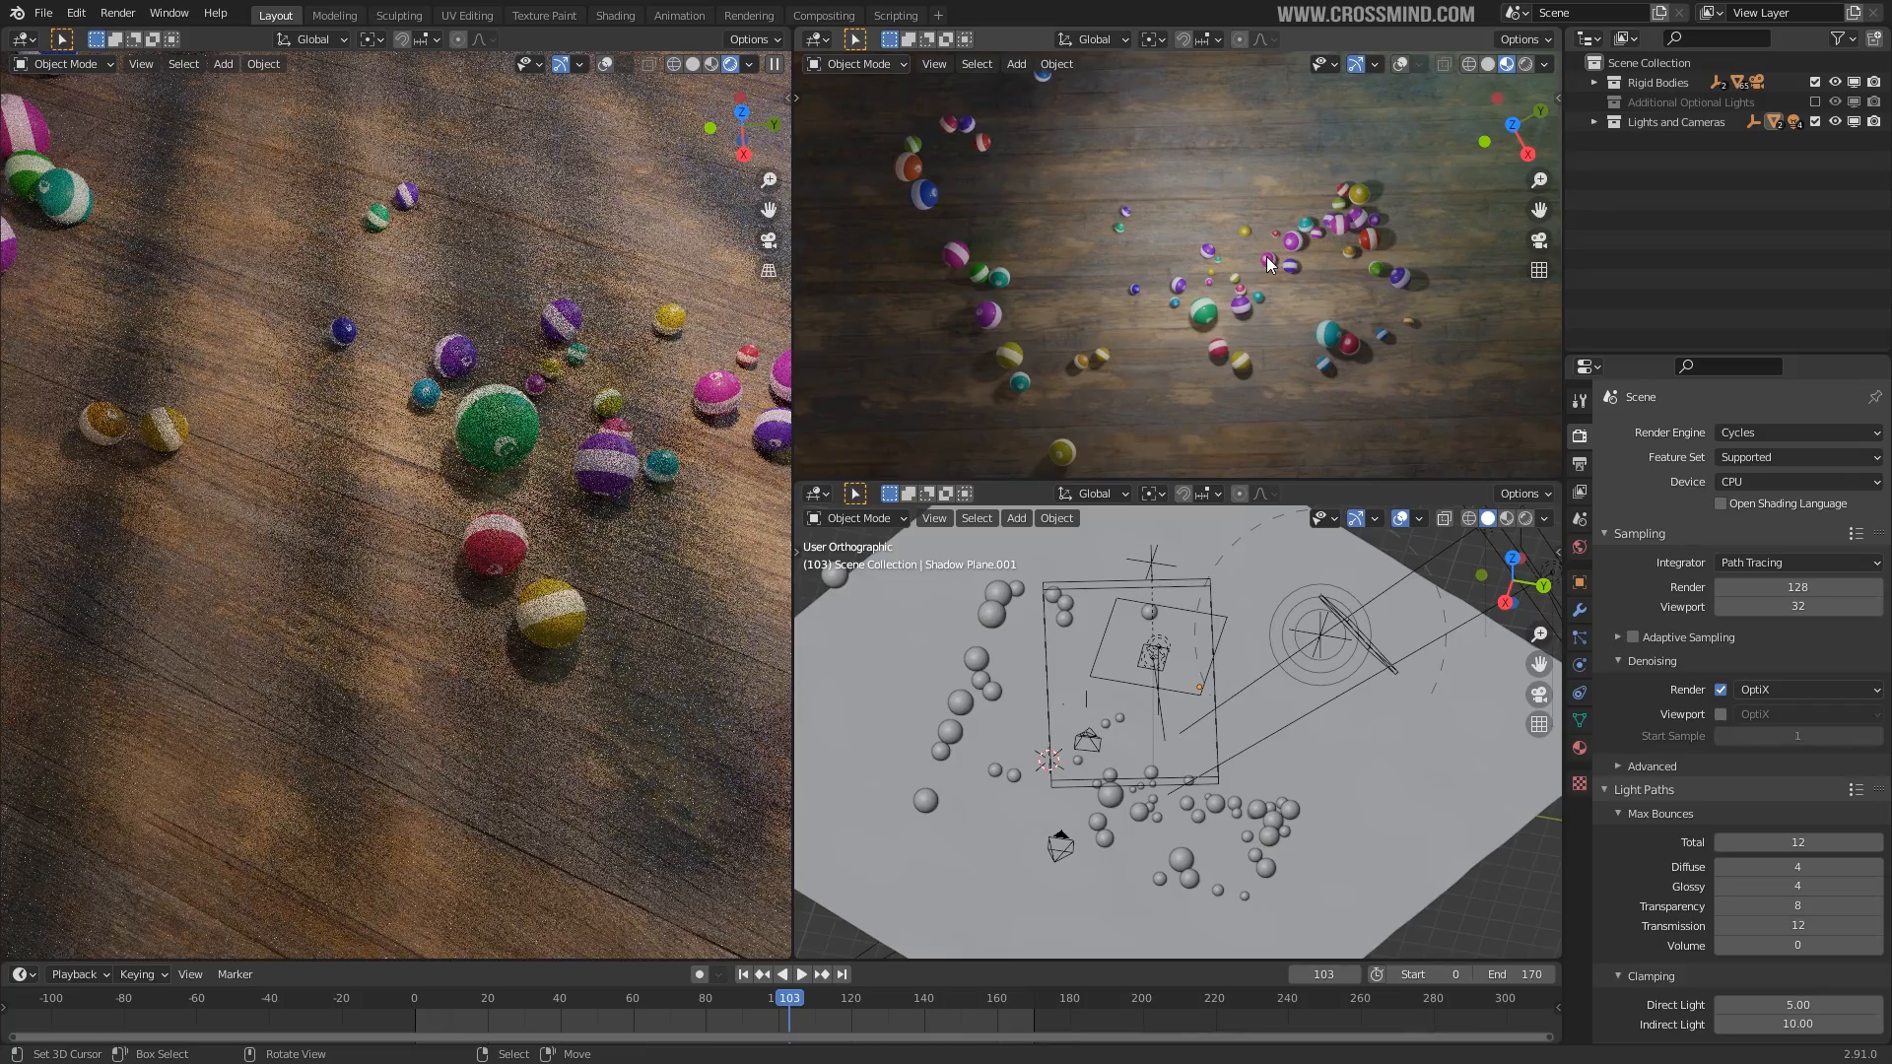
middle_click_drag(513, 605, 540, 578)
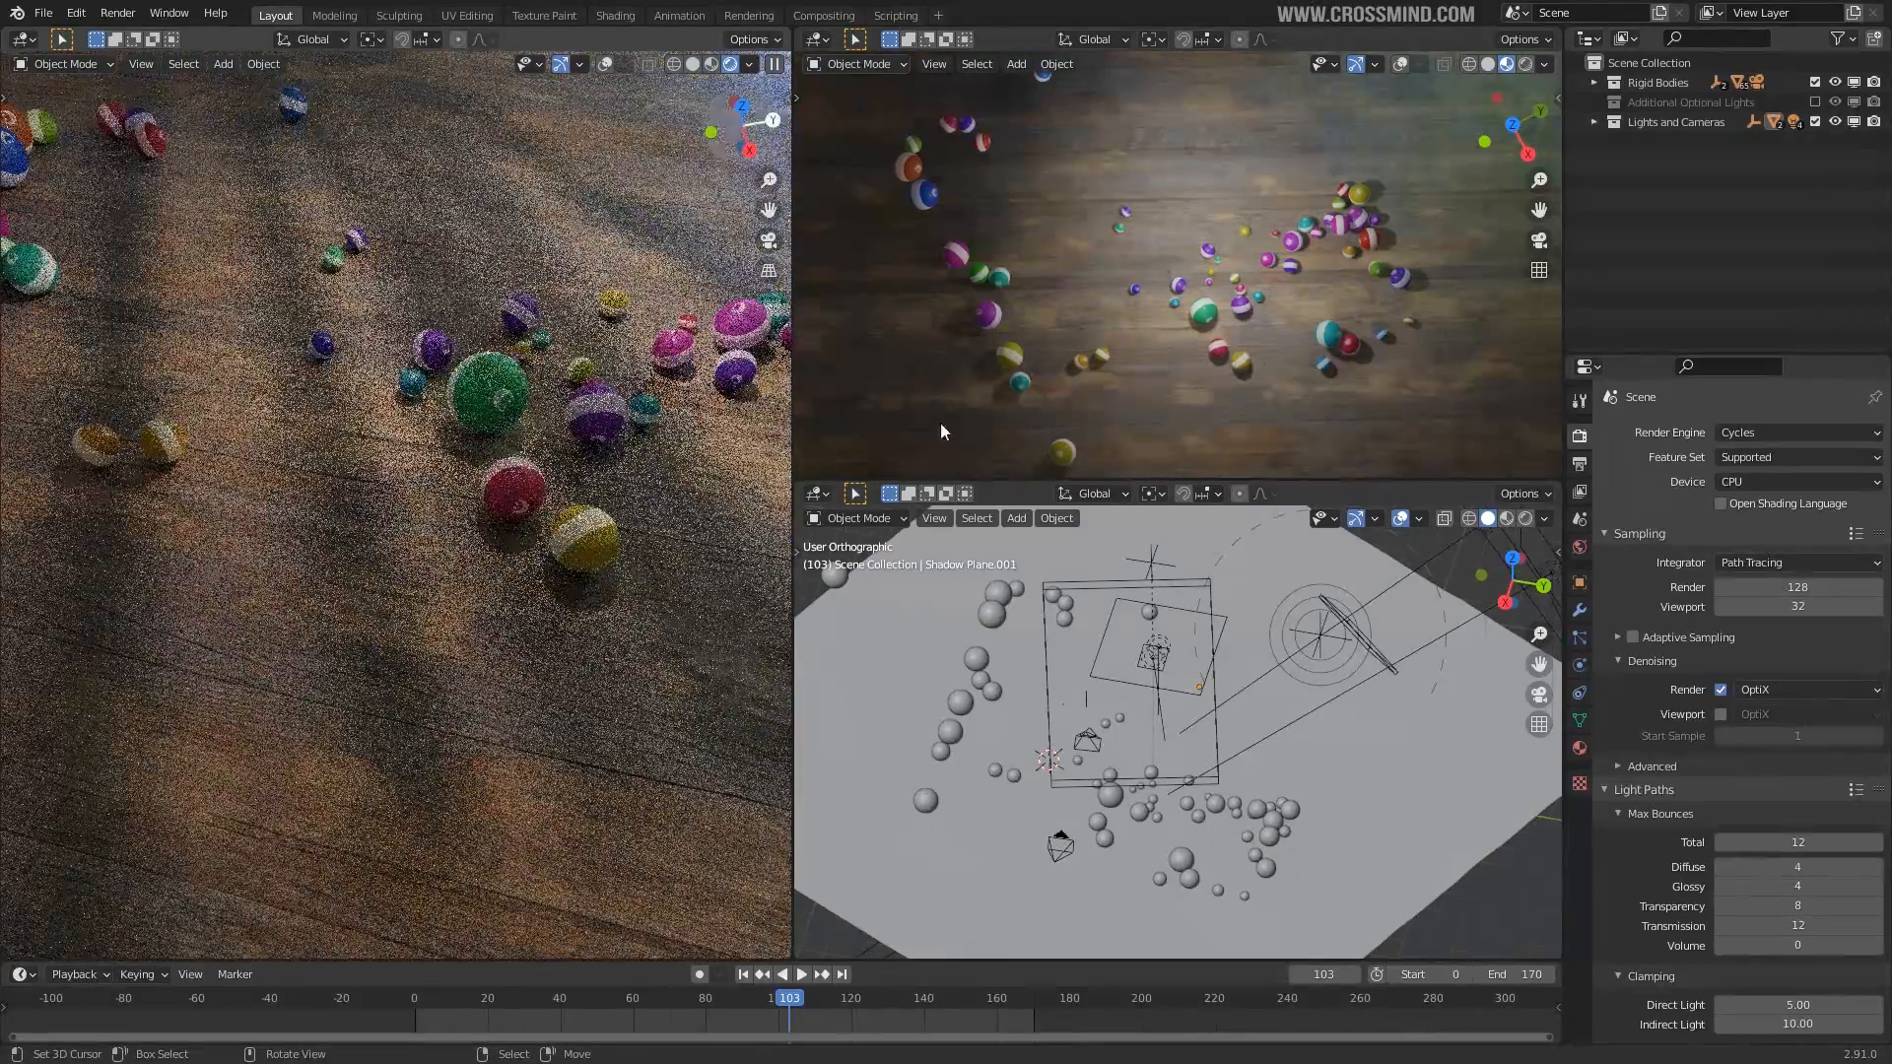
Turn the lower-angle wireframe viewport area into a Shader Editor and show the World's Background node setup.
left_click(817, 493)
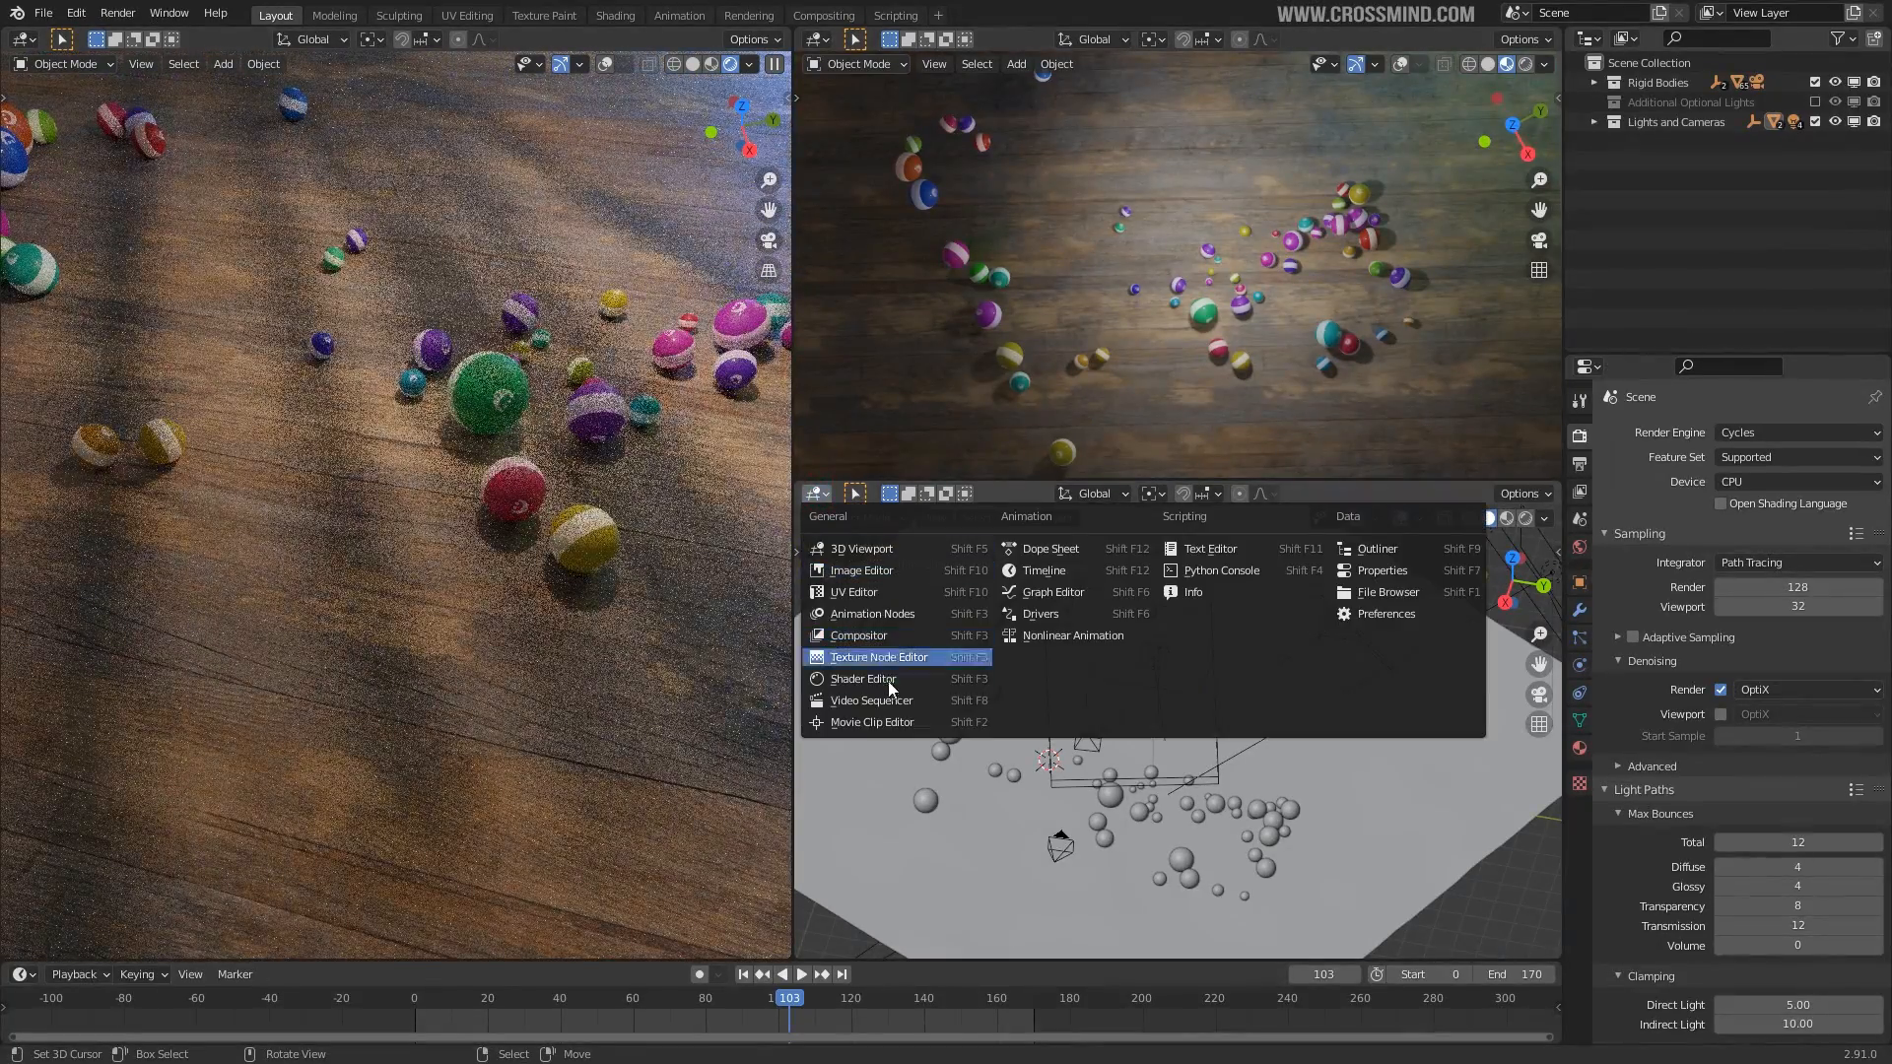
left_click(887, 682)
left_click(890, 494)
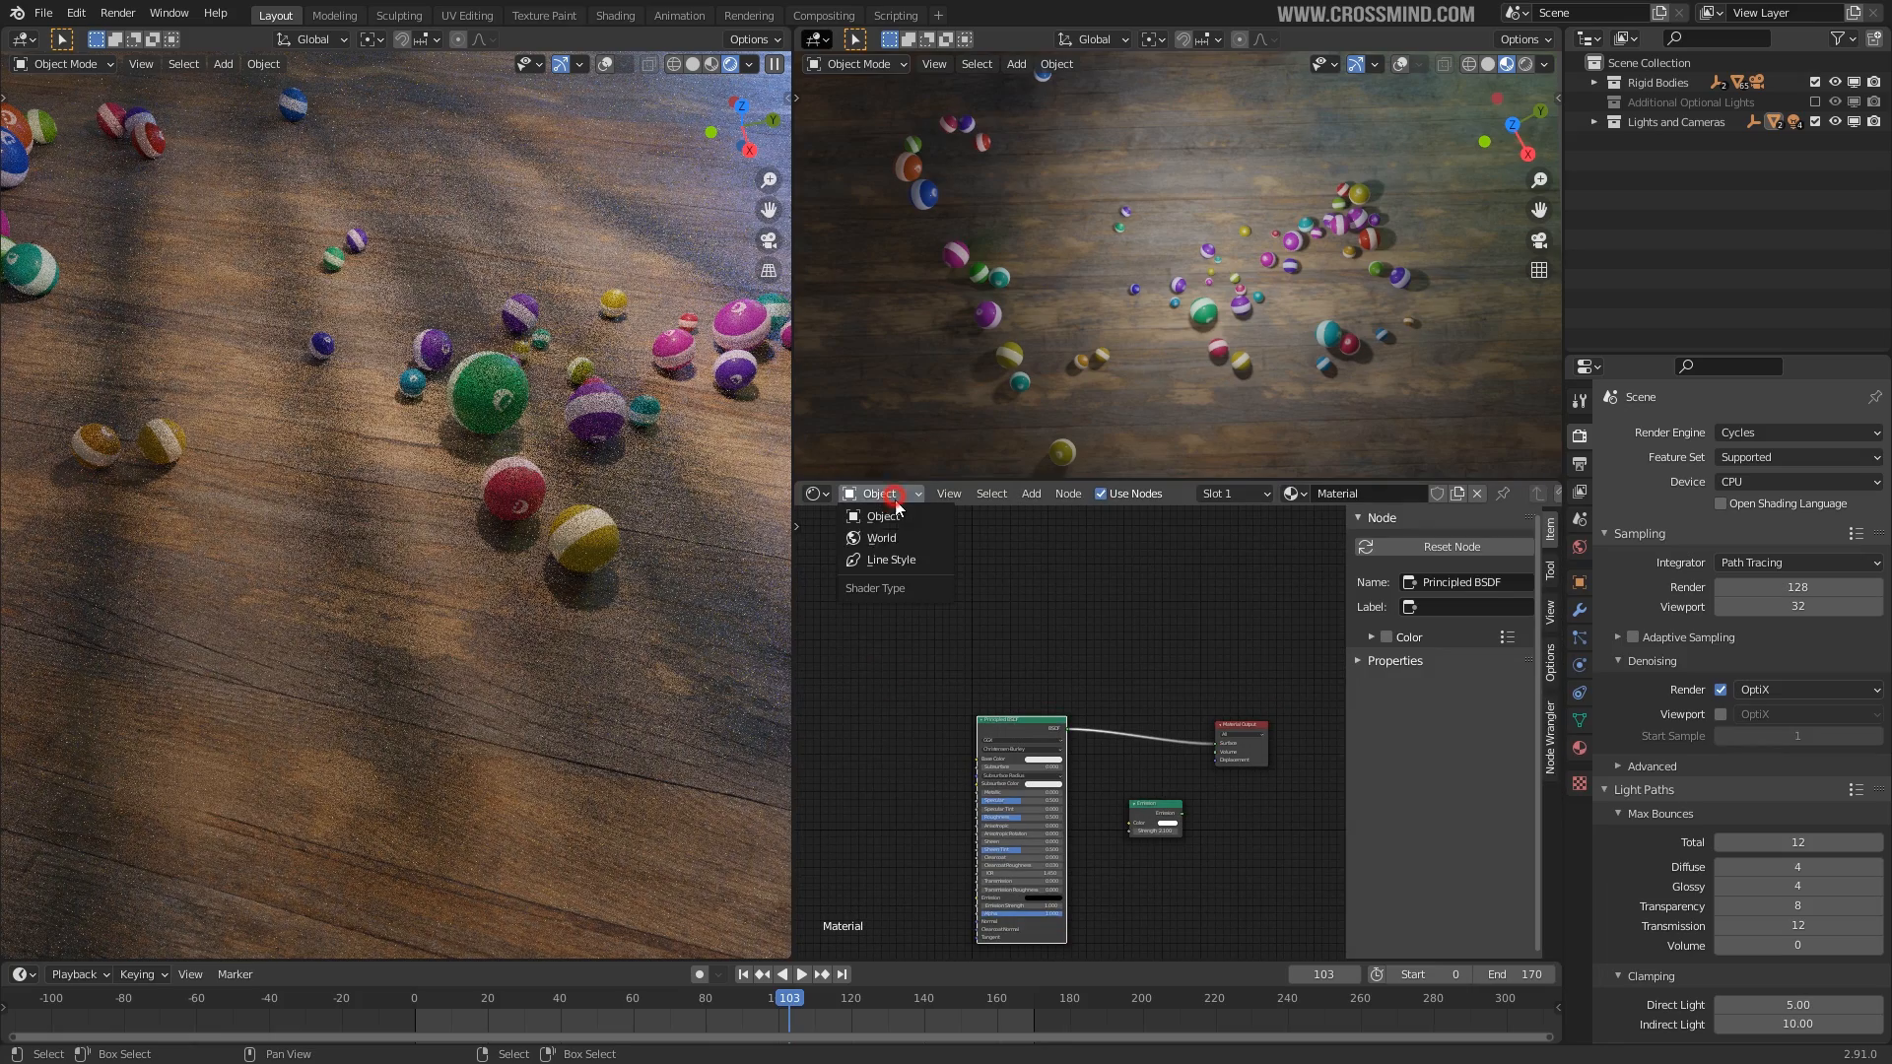
left_click(903, 539)
scroll(1068, 647, "up", 4)
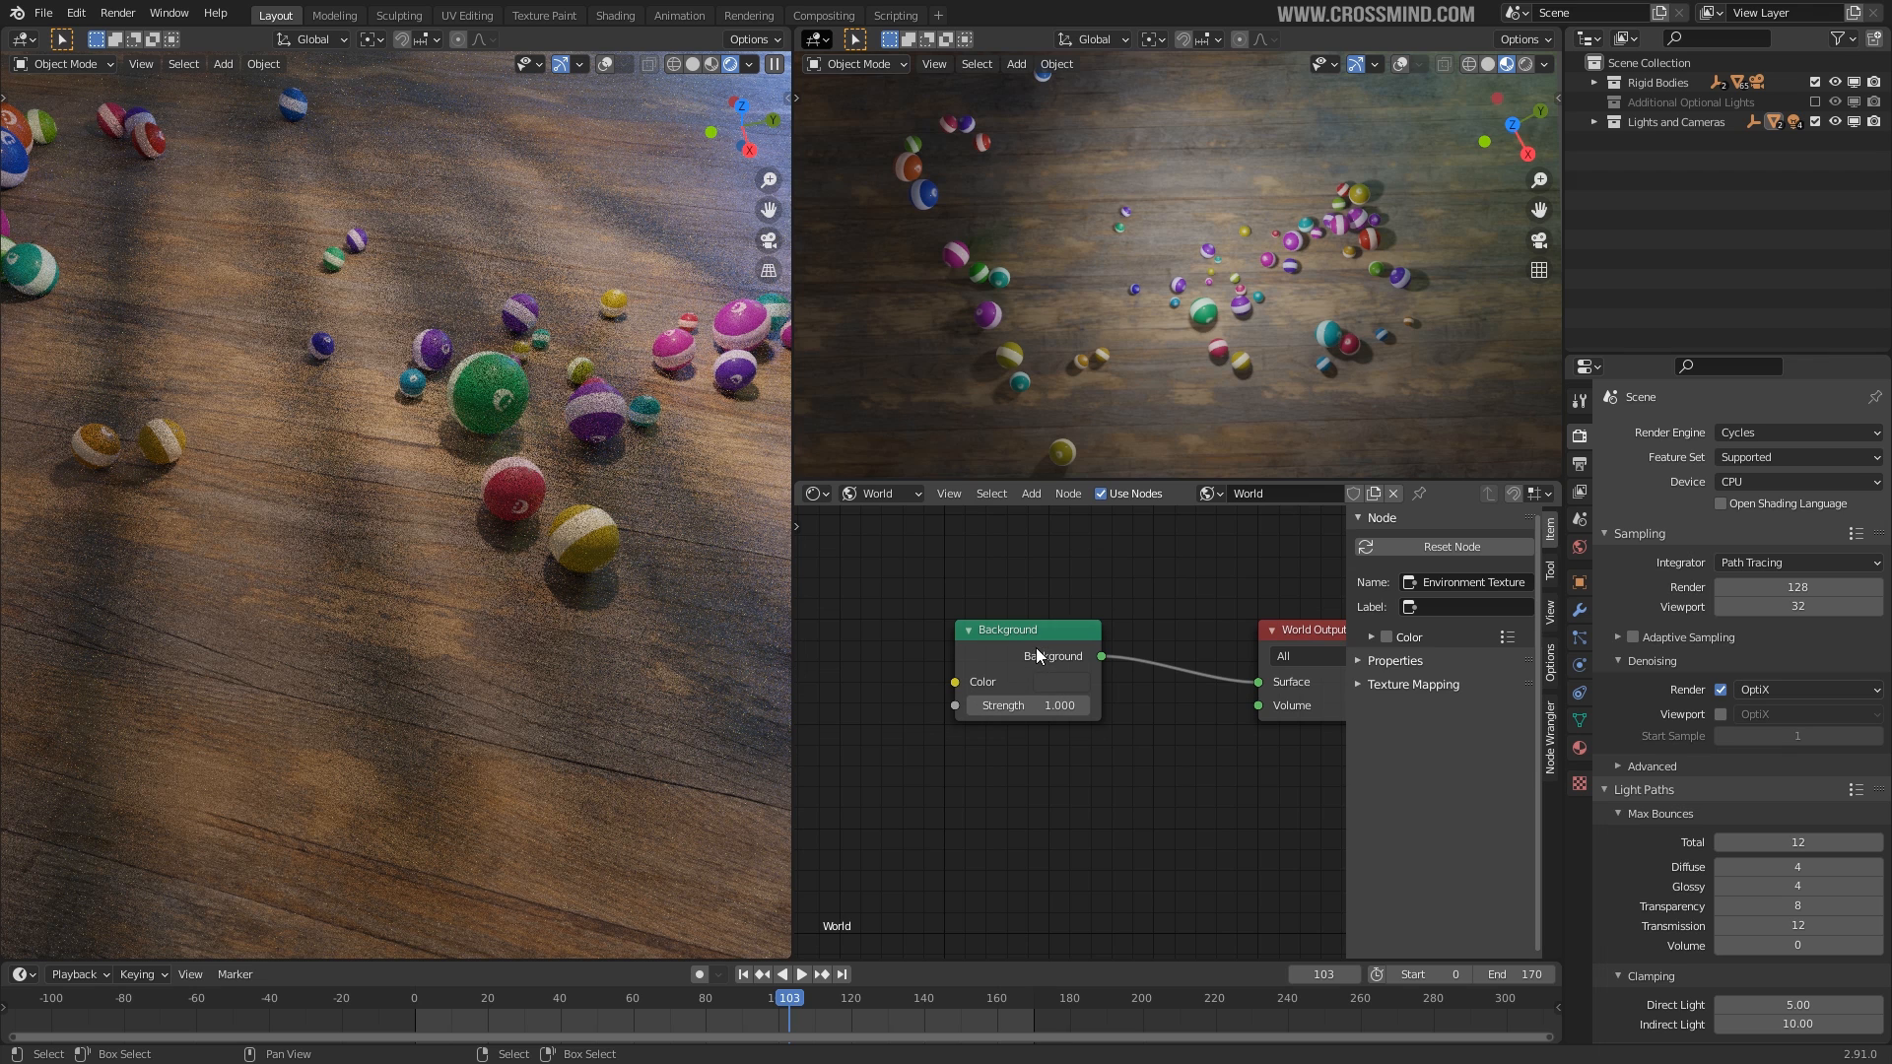
scroll(1019, 687, "down", 2)
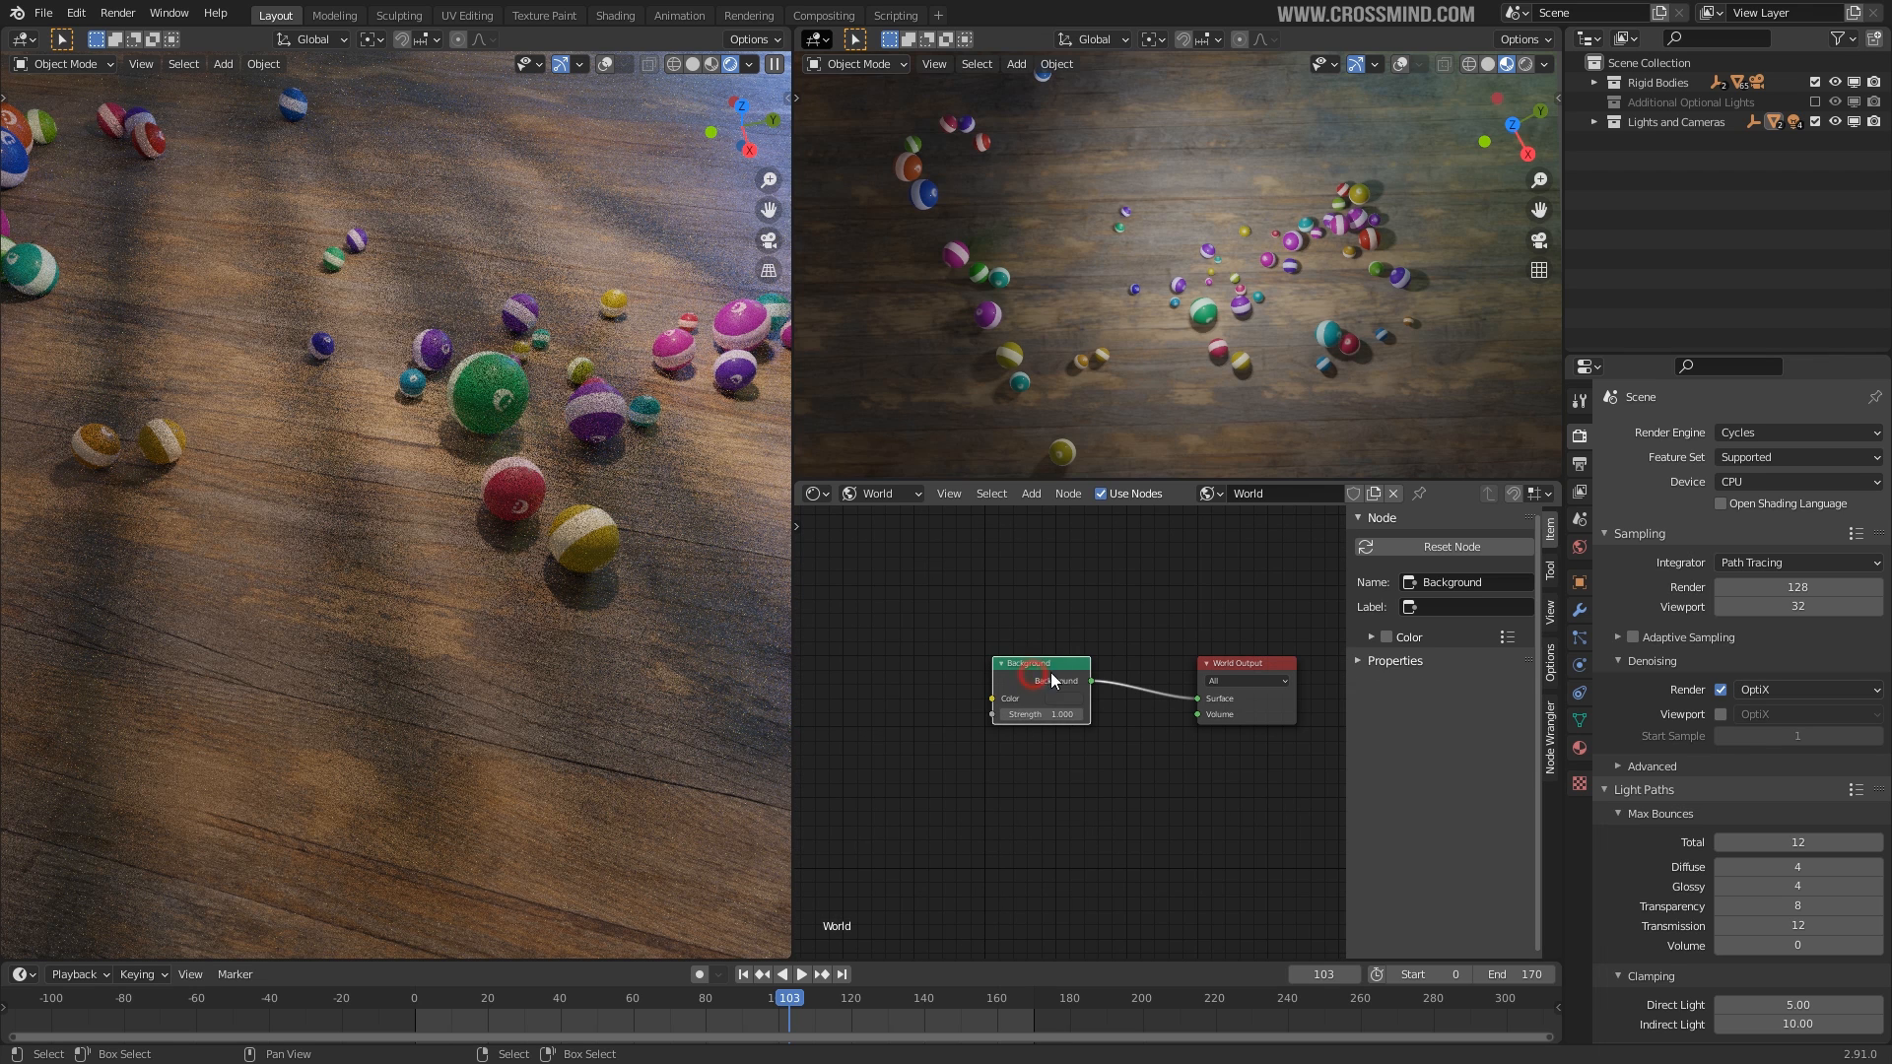
scroll(1044, 682, "up", 4)
left_click(880, 493)
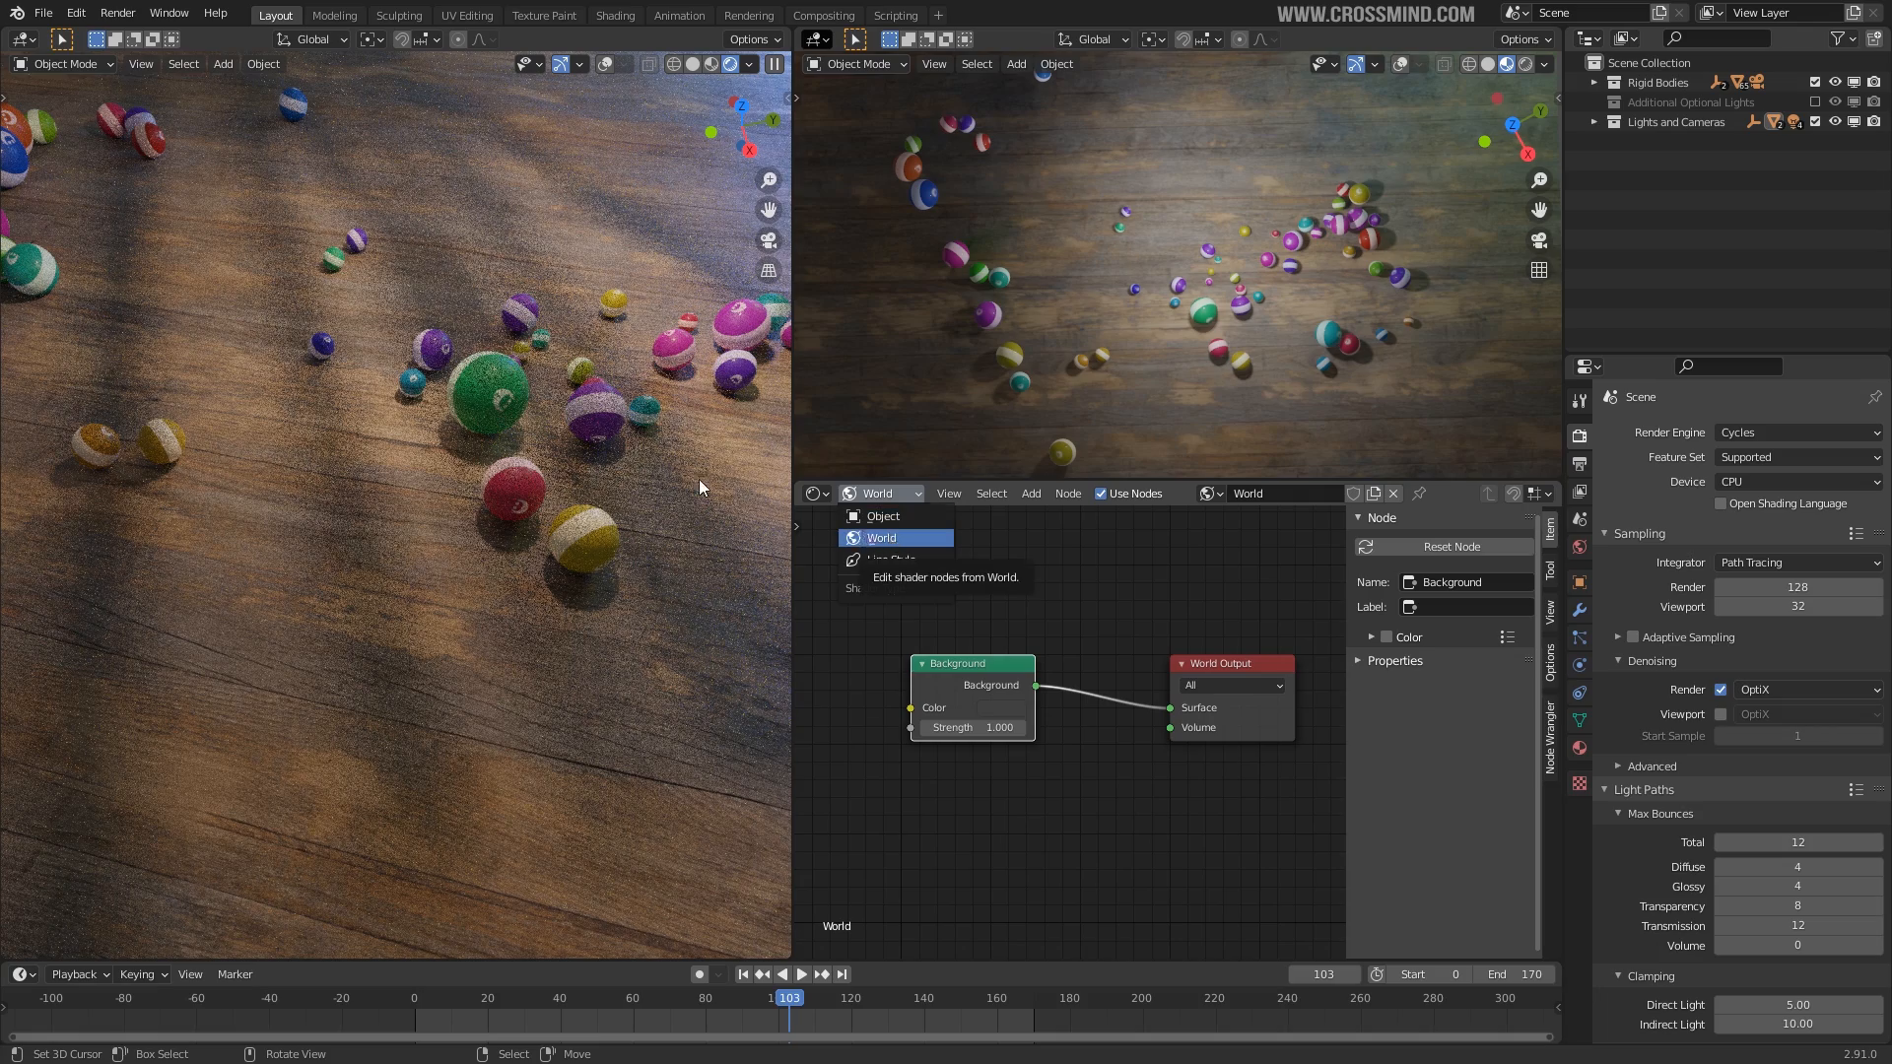
left_click(863, 538)
Enable the Additional Optional Lights collection and show overlays in the large viewport with solid shading.
scroll(731, 373, "down", 6)
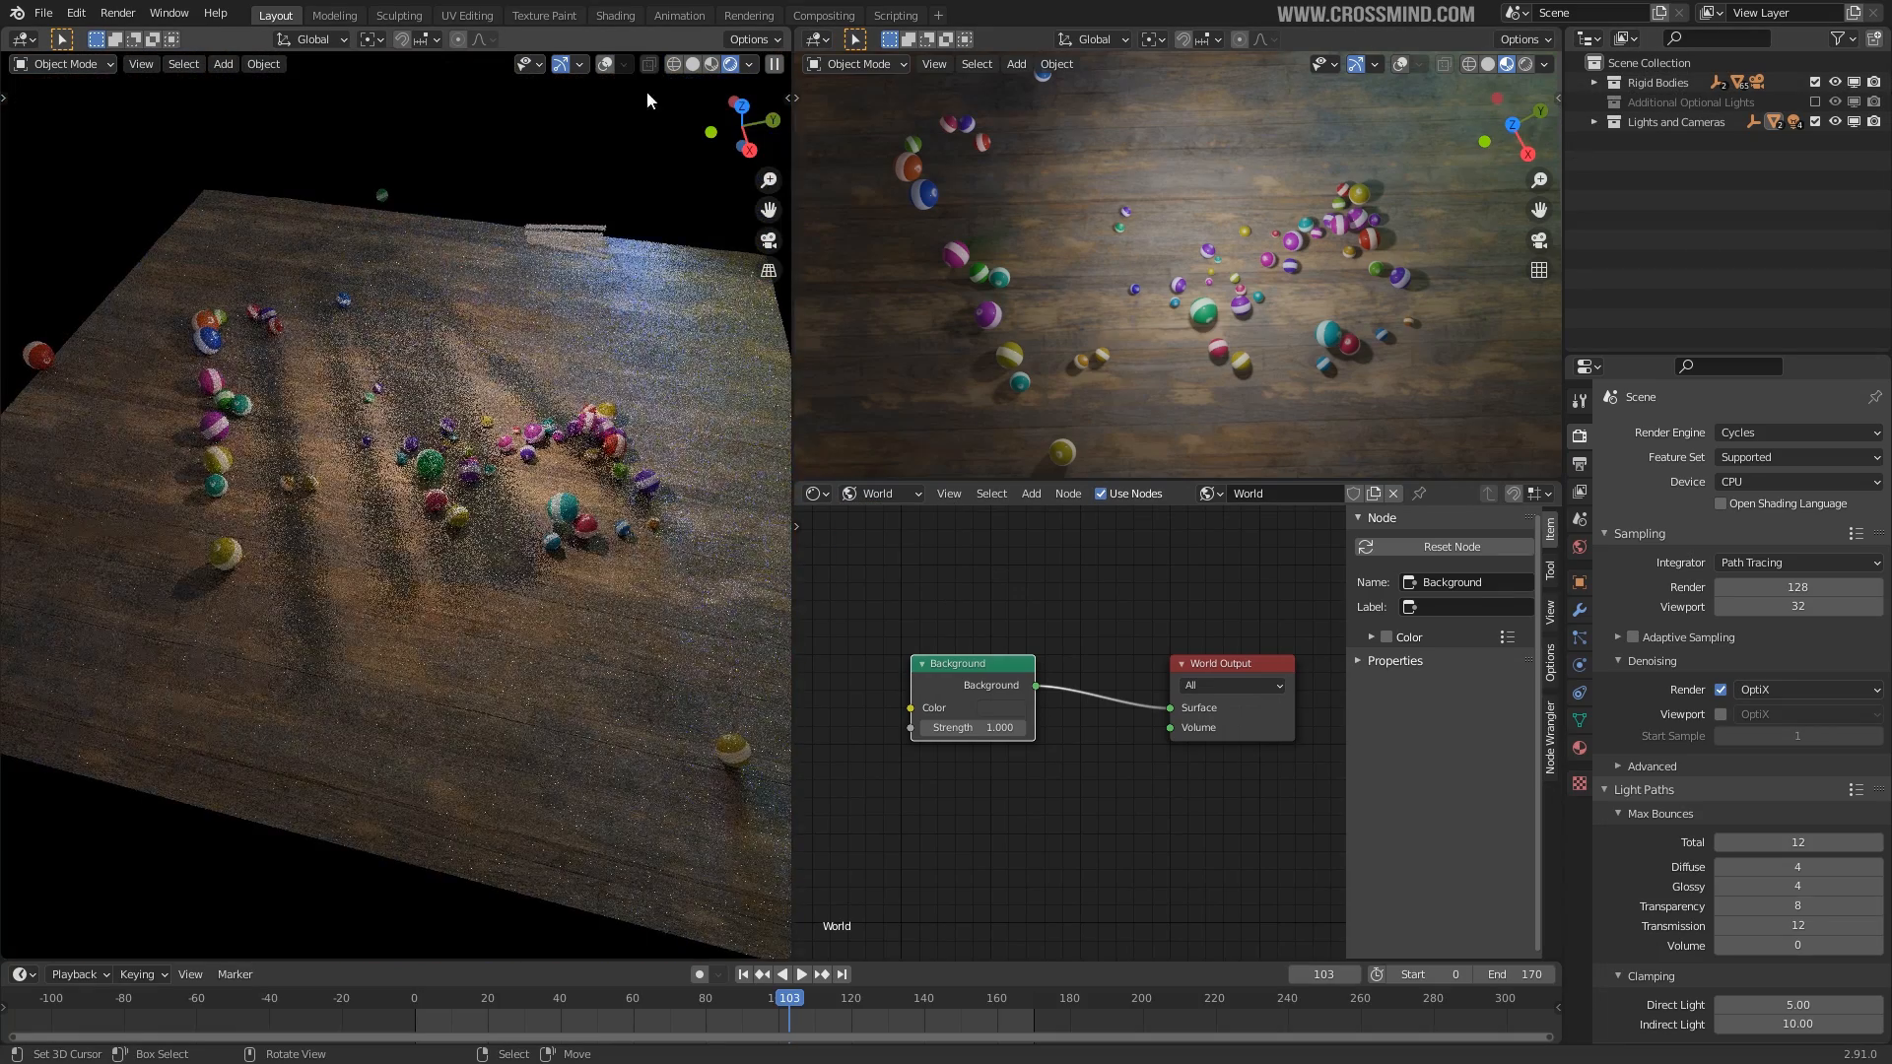
left_click(693, 64)
middle_click_drag(553, 354, 709, 345)
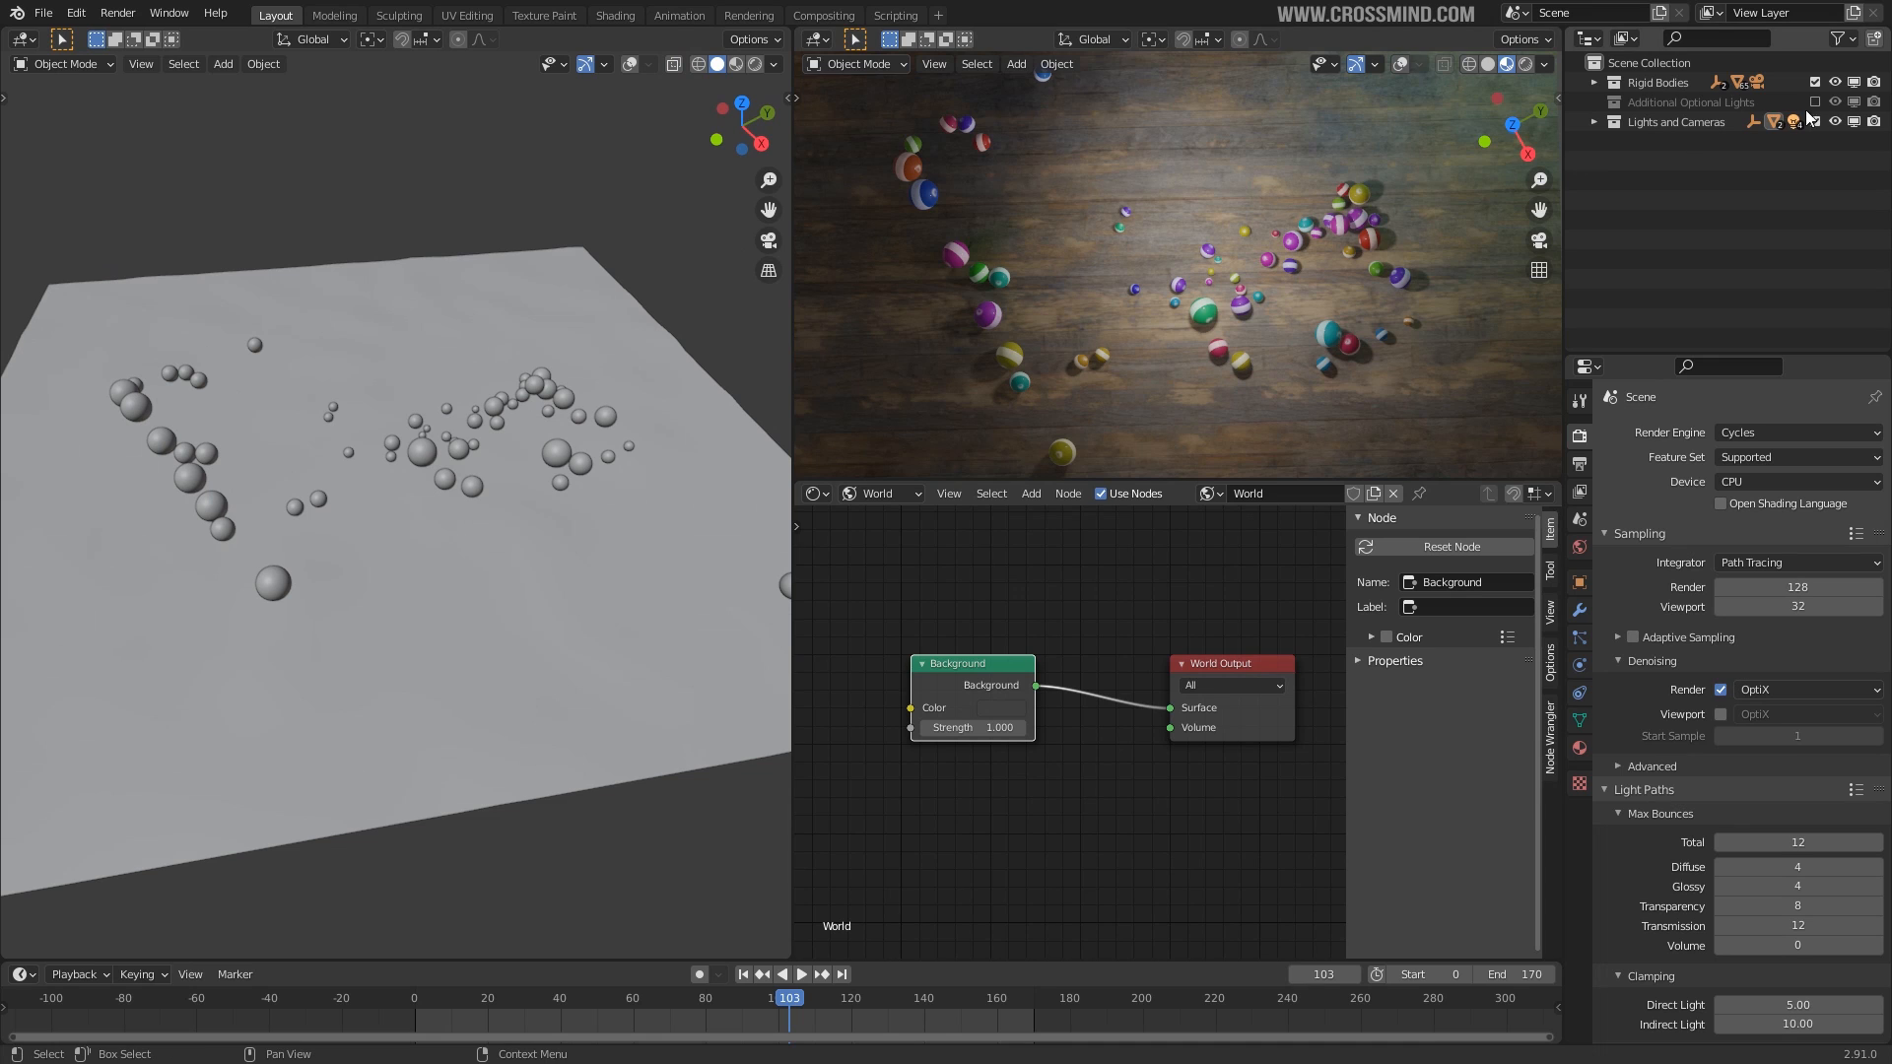
left_click(1815, 102)
left_click(629, 64)
Select the blue area light above the floor and show its light settings.
middle_click_drag(551, 236, 658, 340)
right_click(499, 221)
left_click(1579, 665)
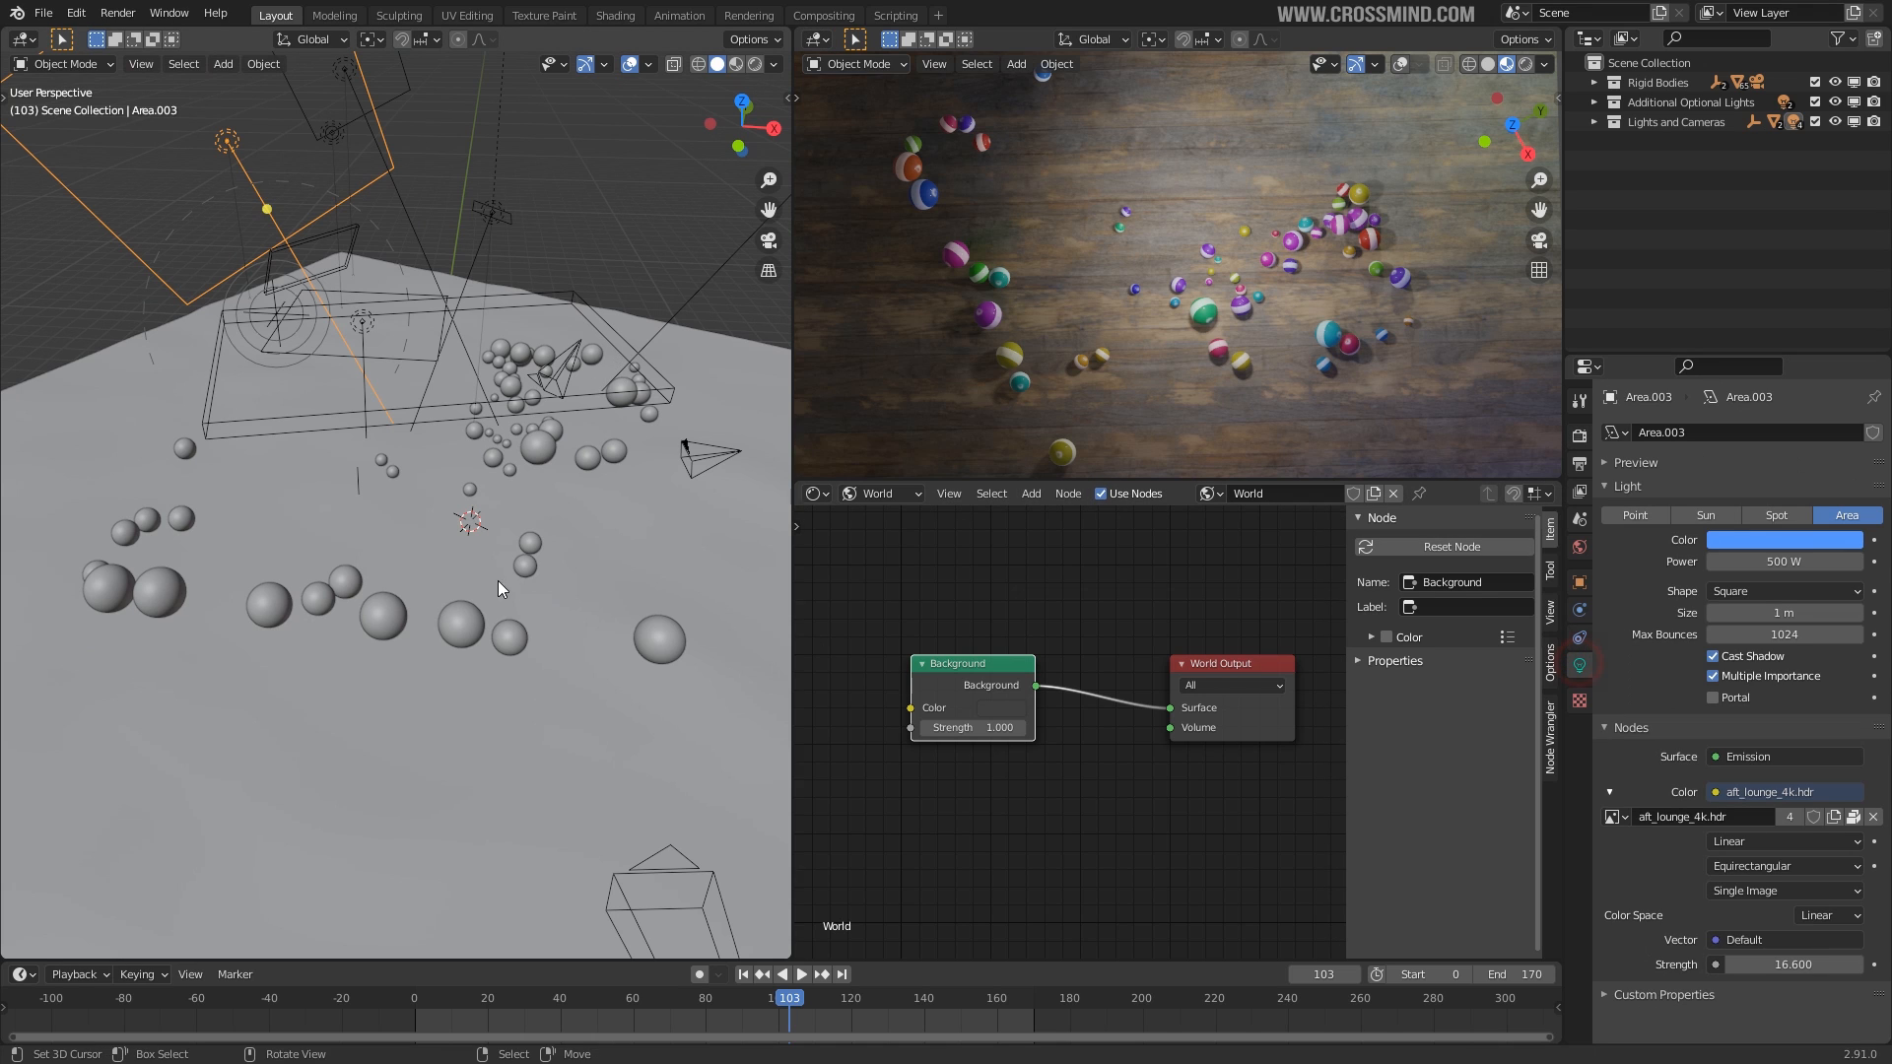
Set the large viewport to rendered shading and select the white area light Area.002.
middle_click_drag(517, 582, 723, 111)
left_click(754, 67)
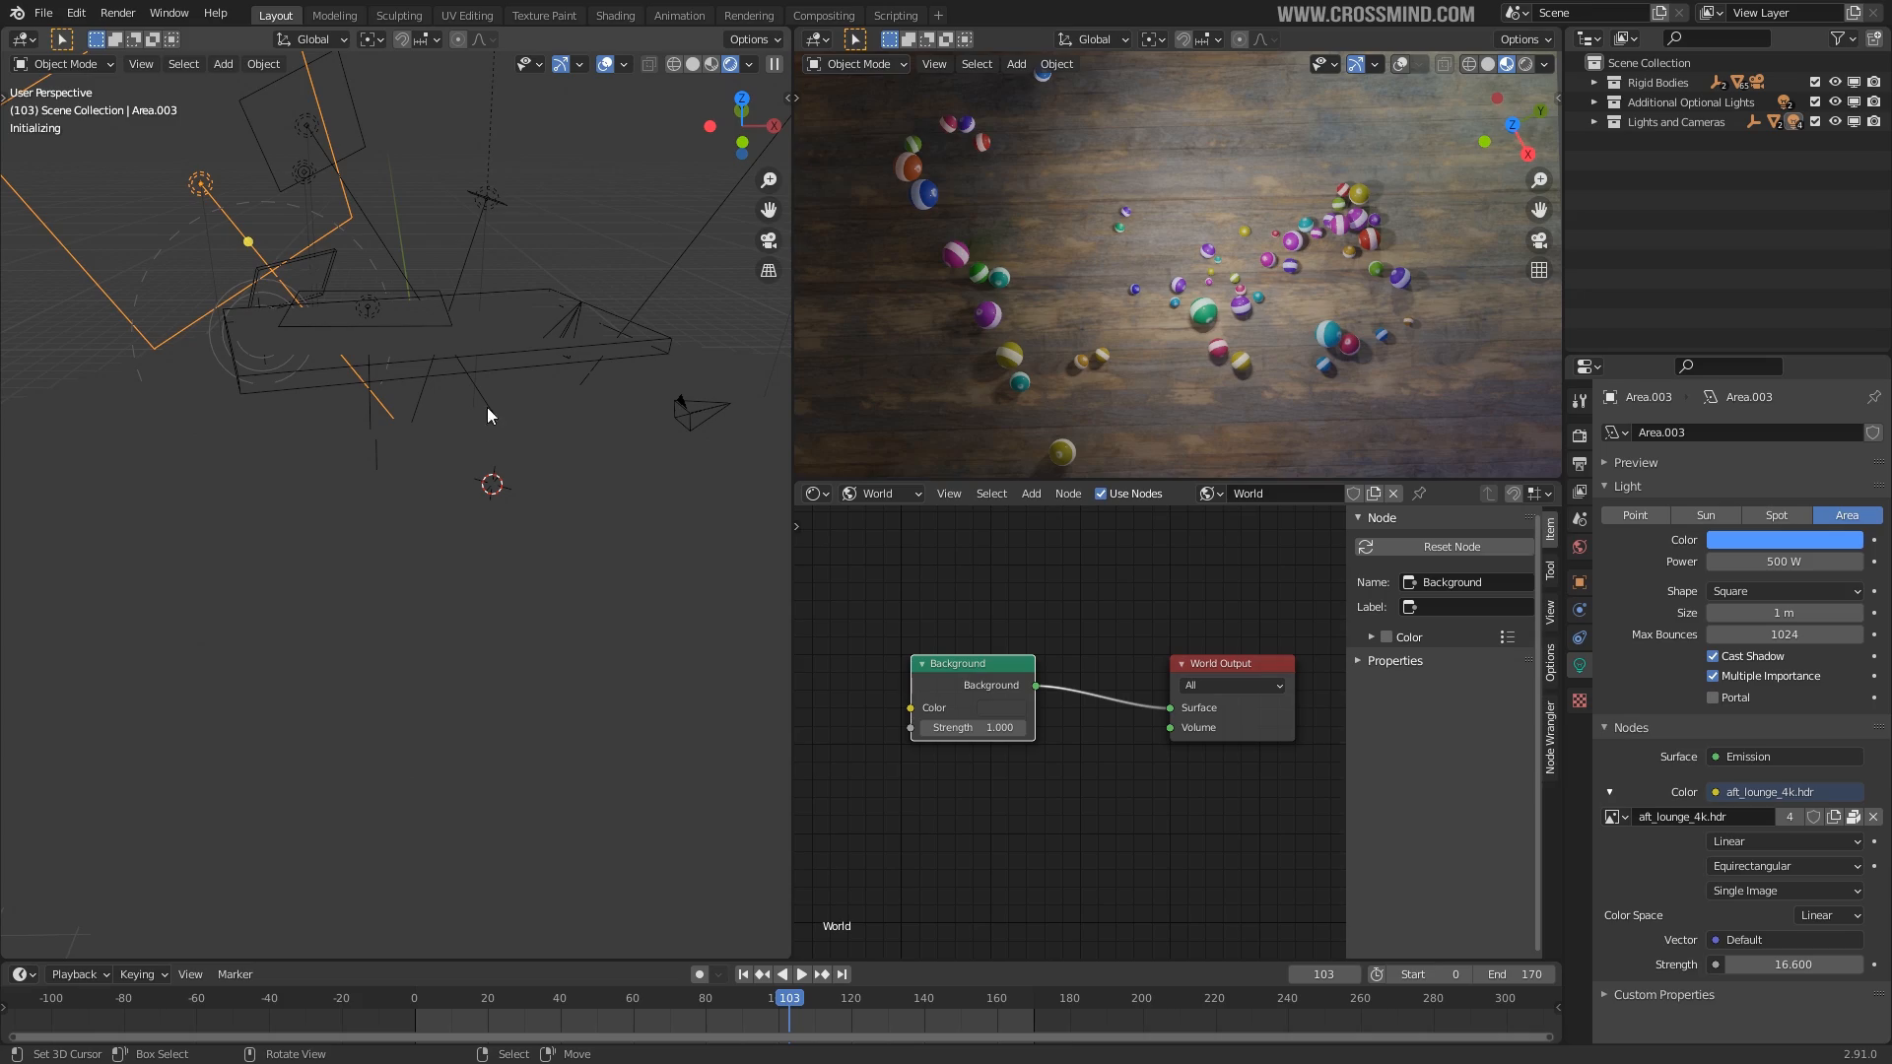
right_click(501, 205)
mouse_move(517, 363)
middle_mouse_down()
mouse_move(385, 522)
mouse_move(616, 608)
middle_mouse_up()
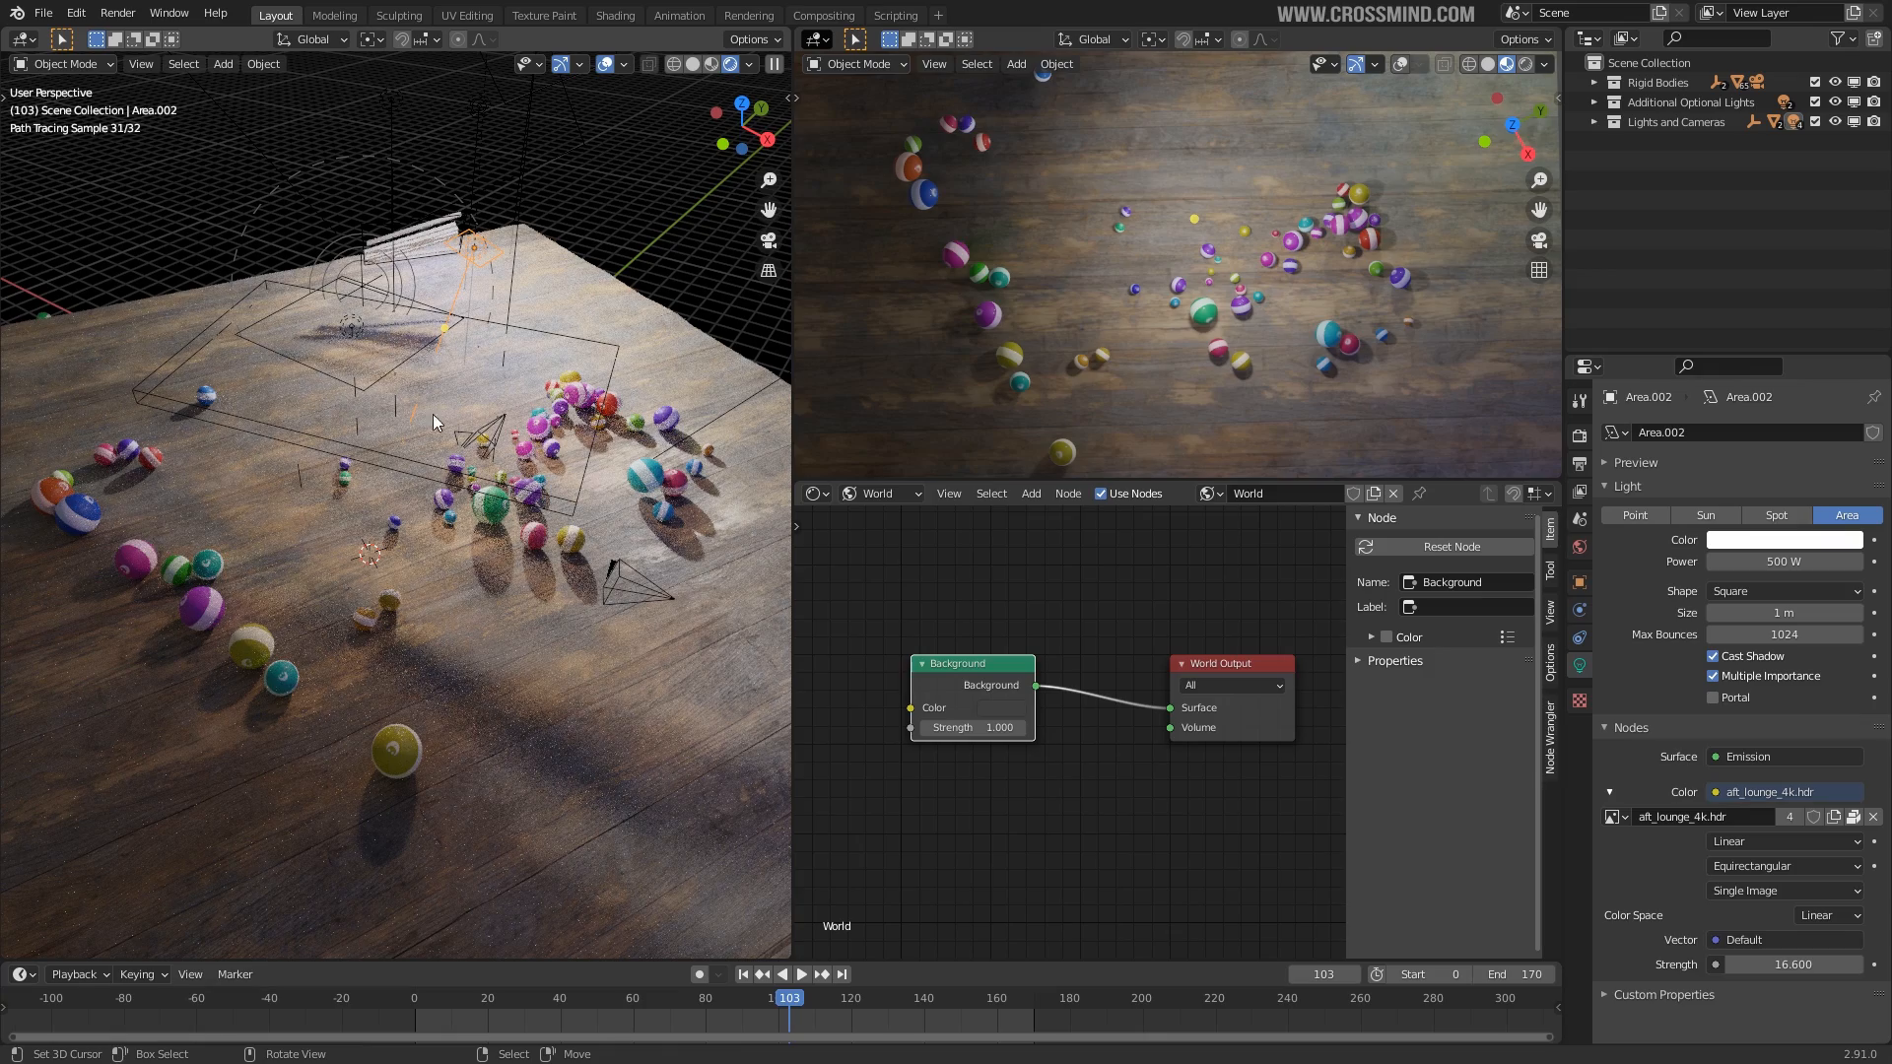
Select the slatted Shadow Plane behind the balls and examine the light and shadows it casts on the floor.
scroll(532, 484, "down", 4)
middle_click_drag(532, 484, 625, 439)
scroll(523, 473, "up", 6)
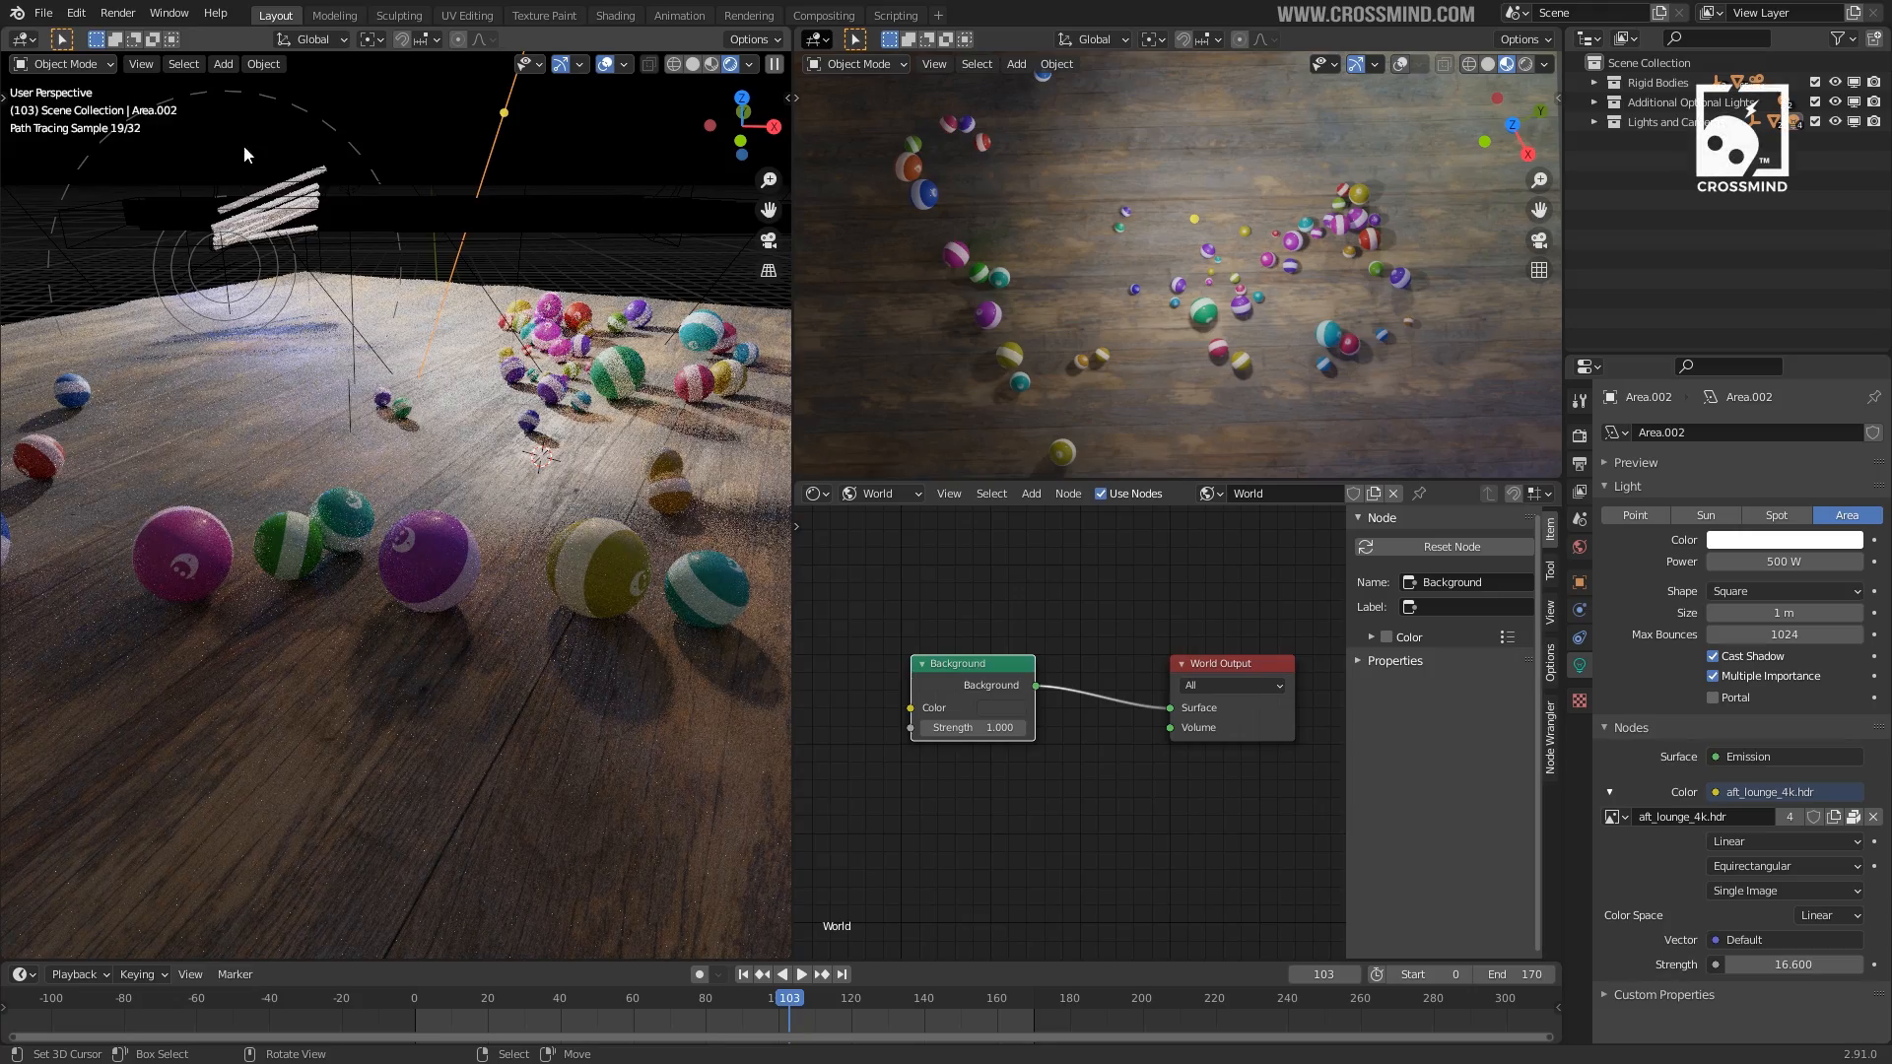
left_click(308, 176)
mouse_move(308, 175)
middle_mouse_down()
mouse_move(386, 360)
mouse_move(349, 474)
middle_mouse_up()
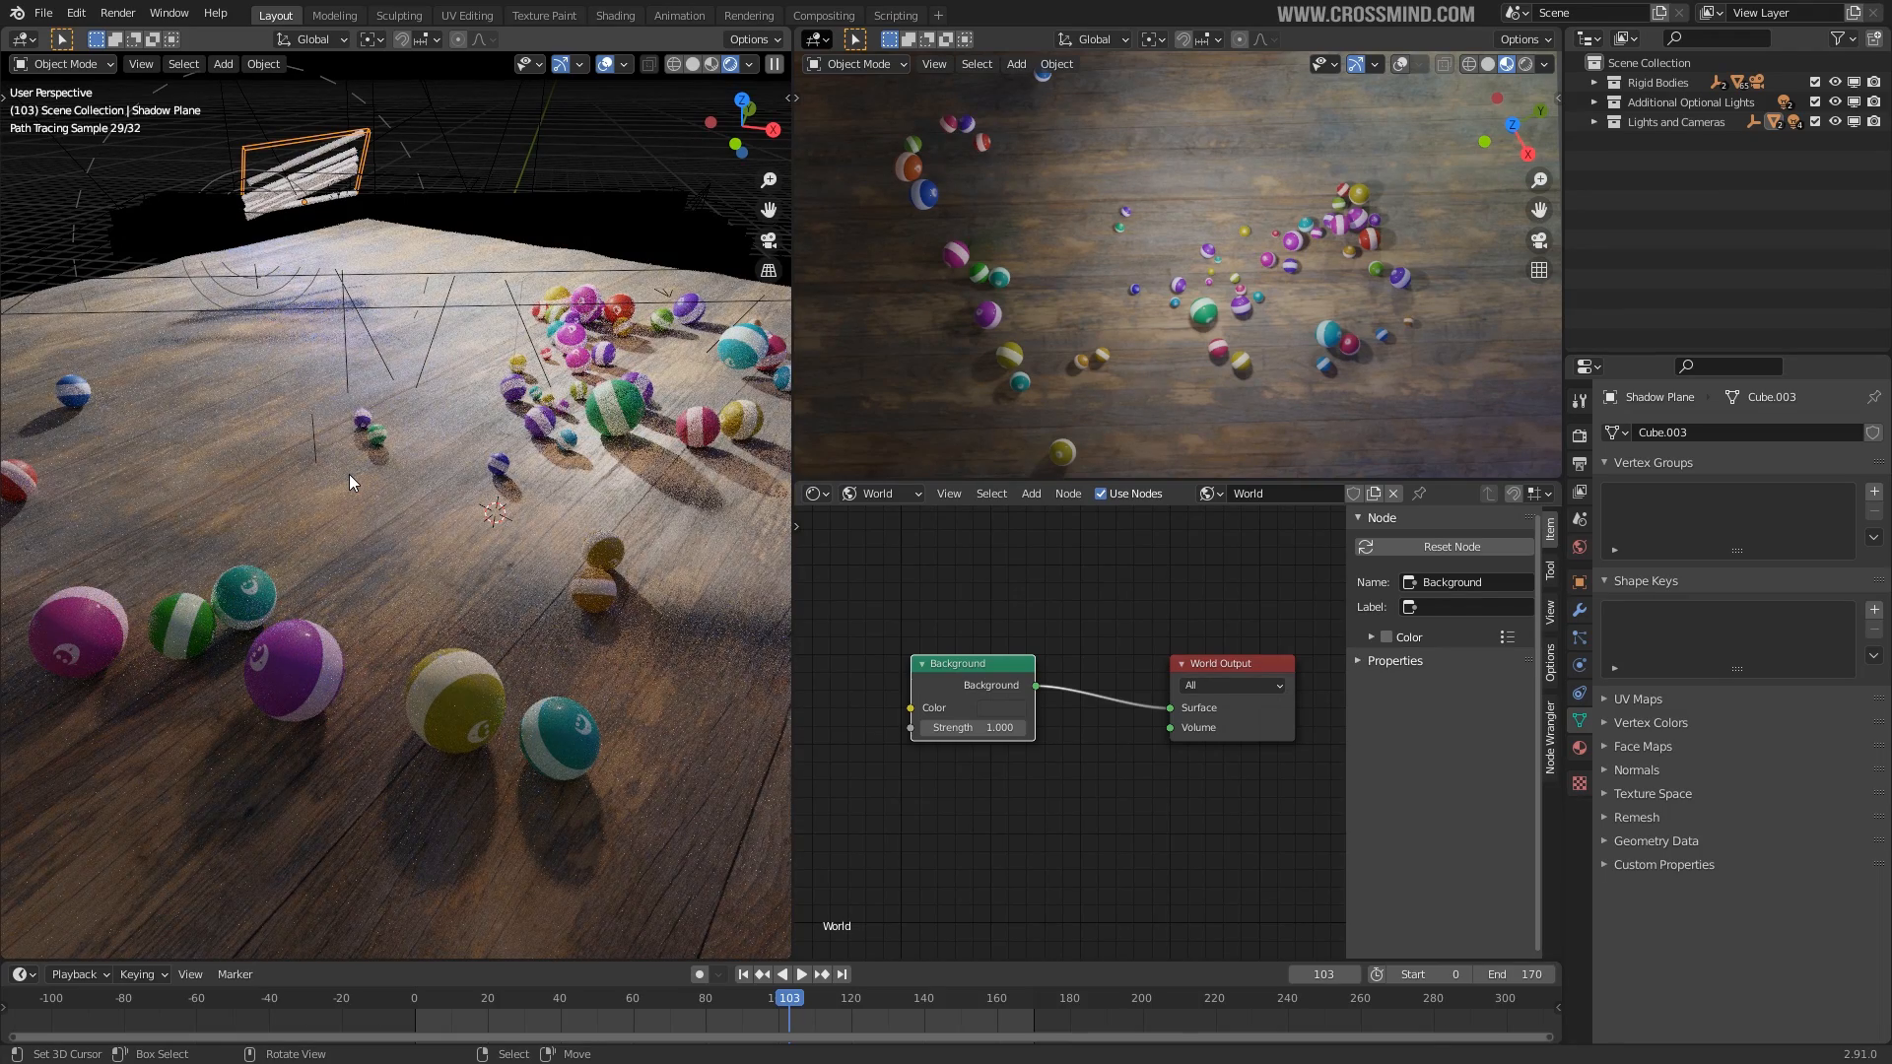
middle_click_drag(358, 532, 410, 580)
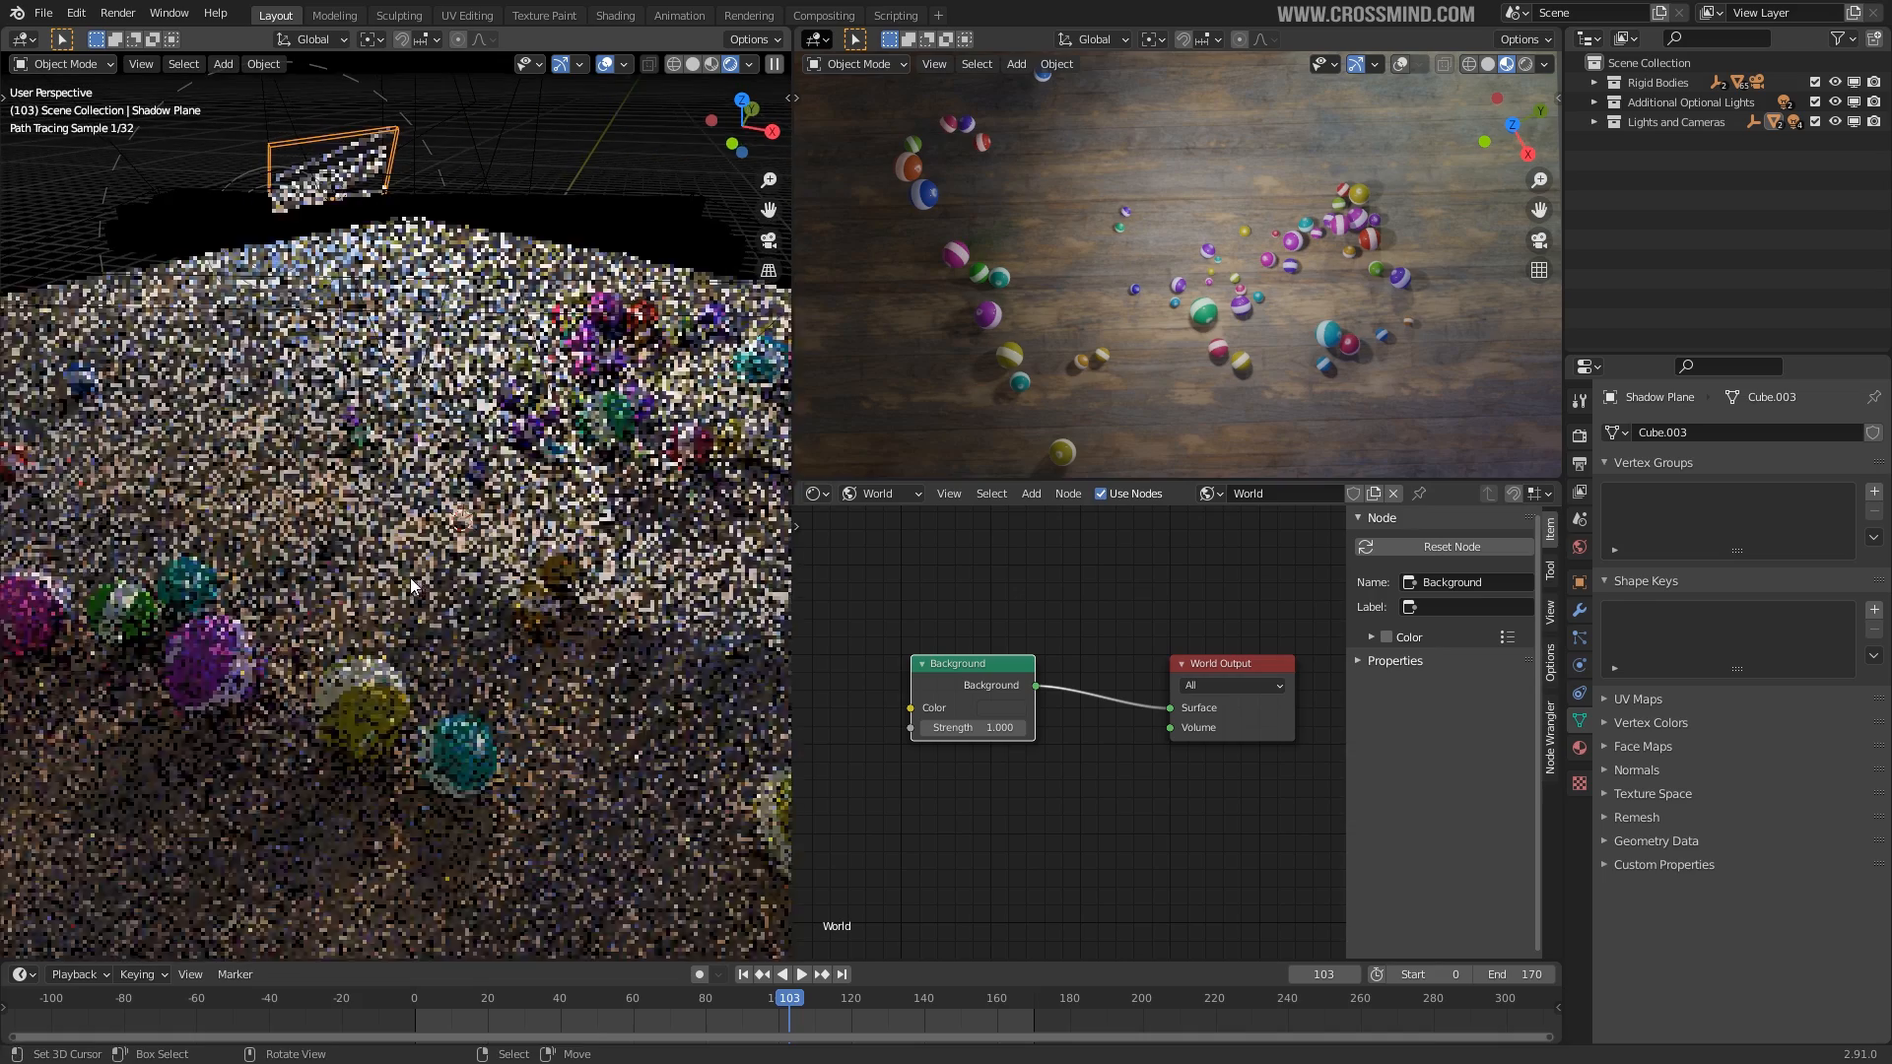
Set the large viewport to material preview shading and look through the active scene camera.
left_click(693, 63)
middle_click_drag(653, 217, 731, 105)
left_click(740, 65)
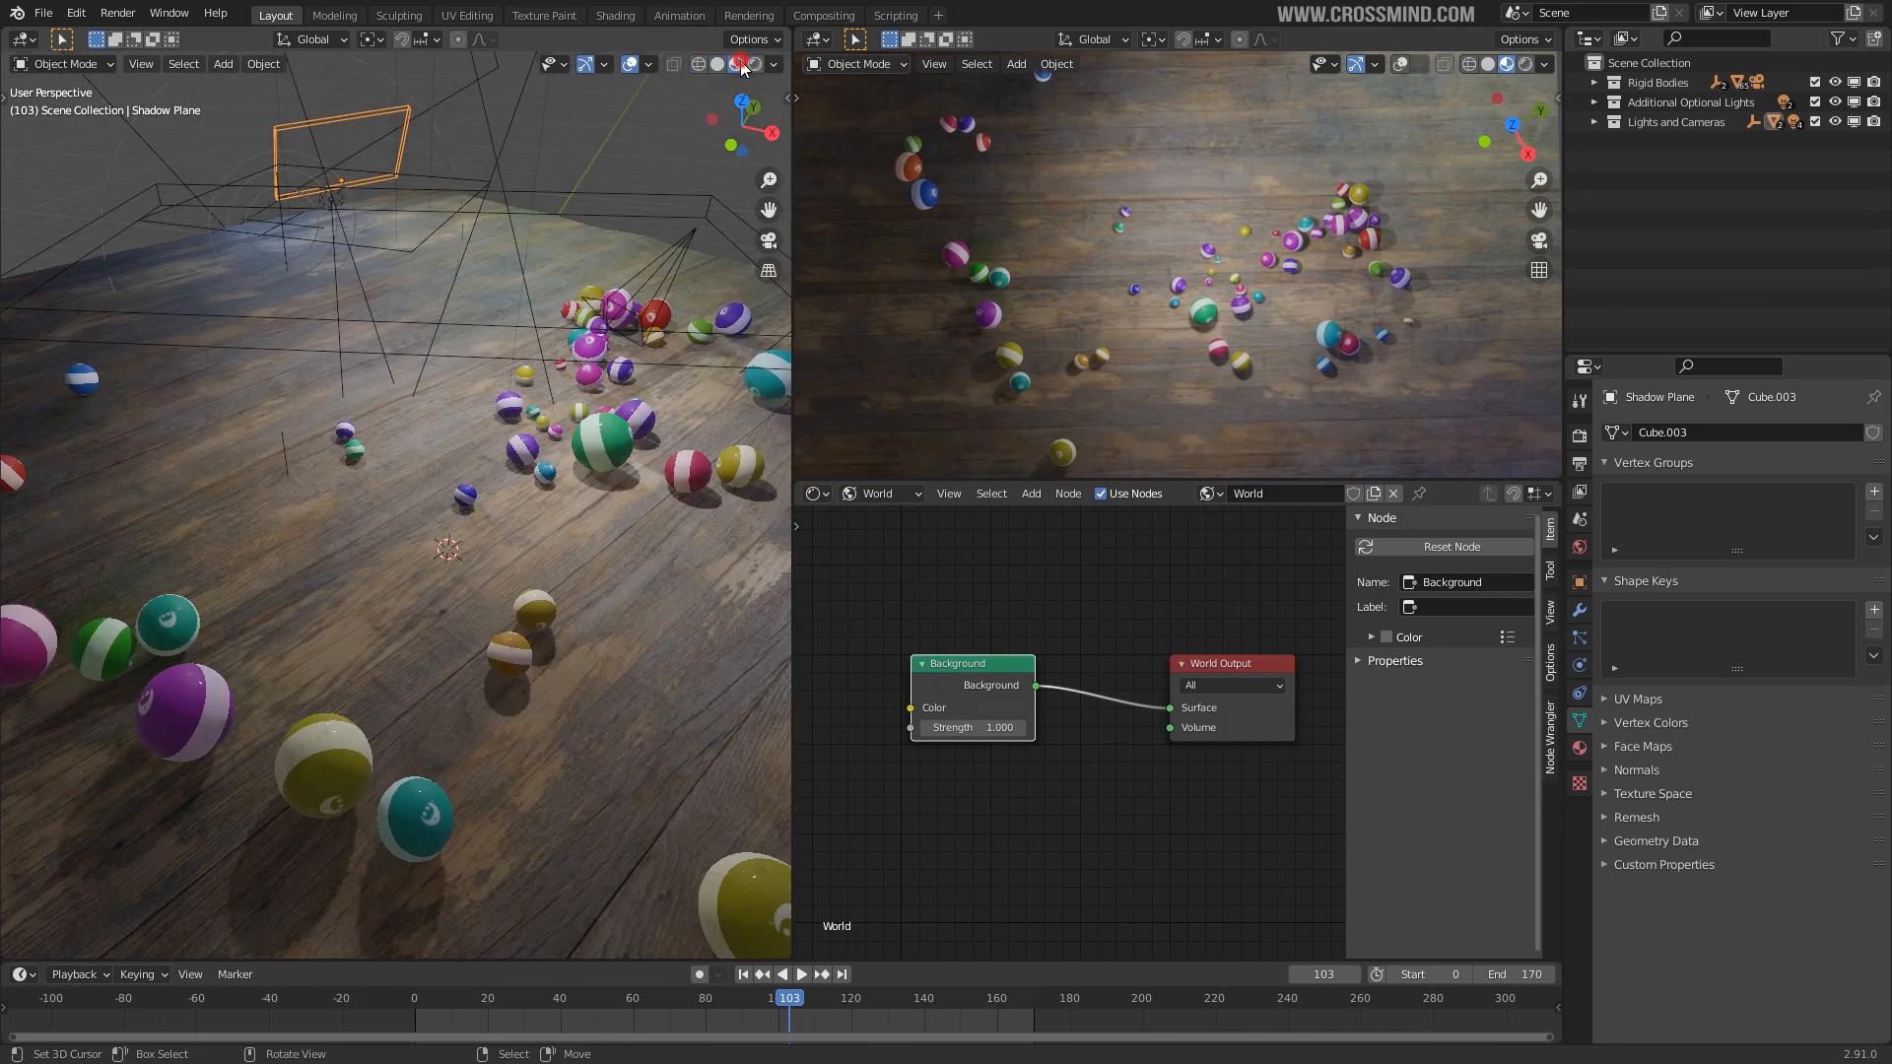
middle_click_drag(630, 335, 587, 389)
middle_click_drag(645, 311, 612, 441)
key("KP_0")
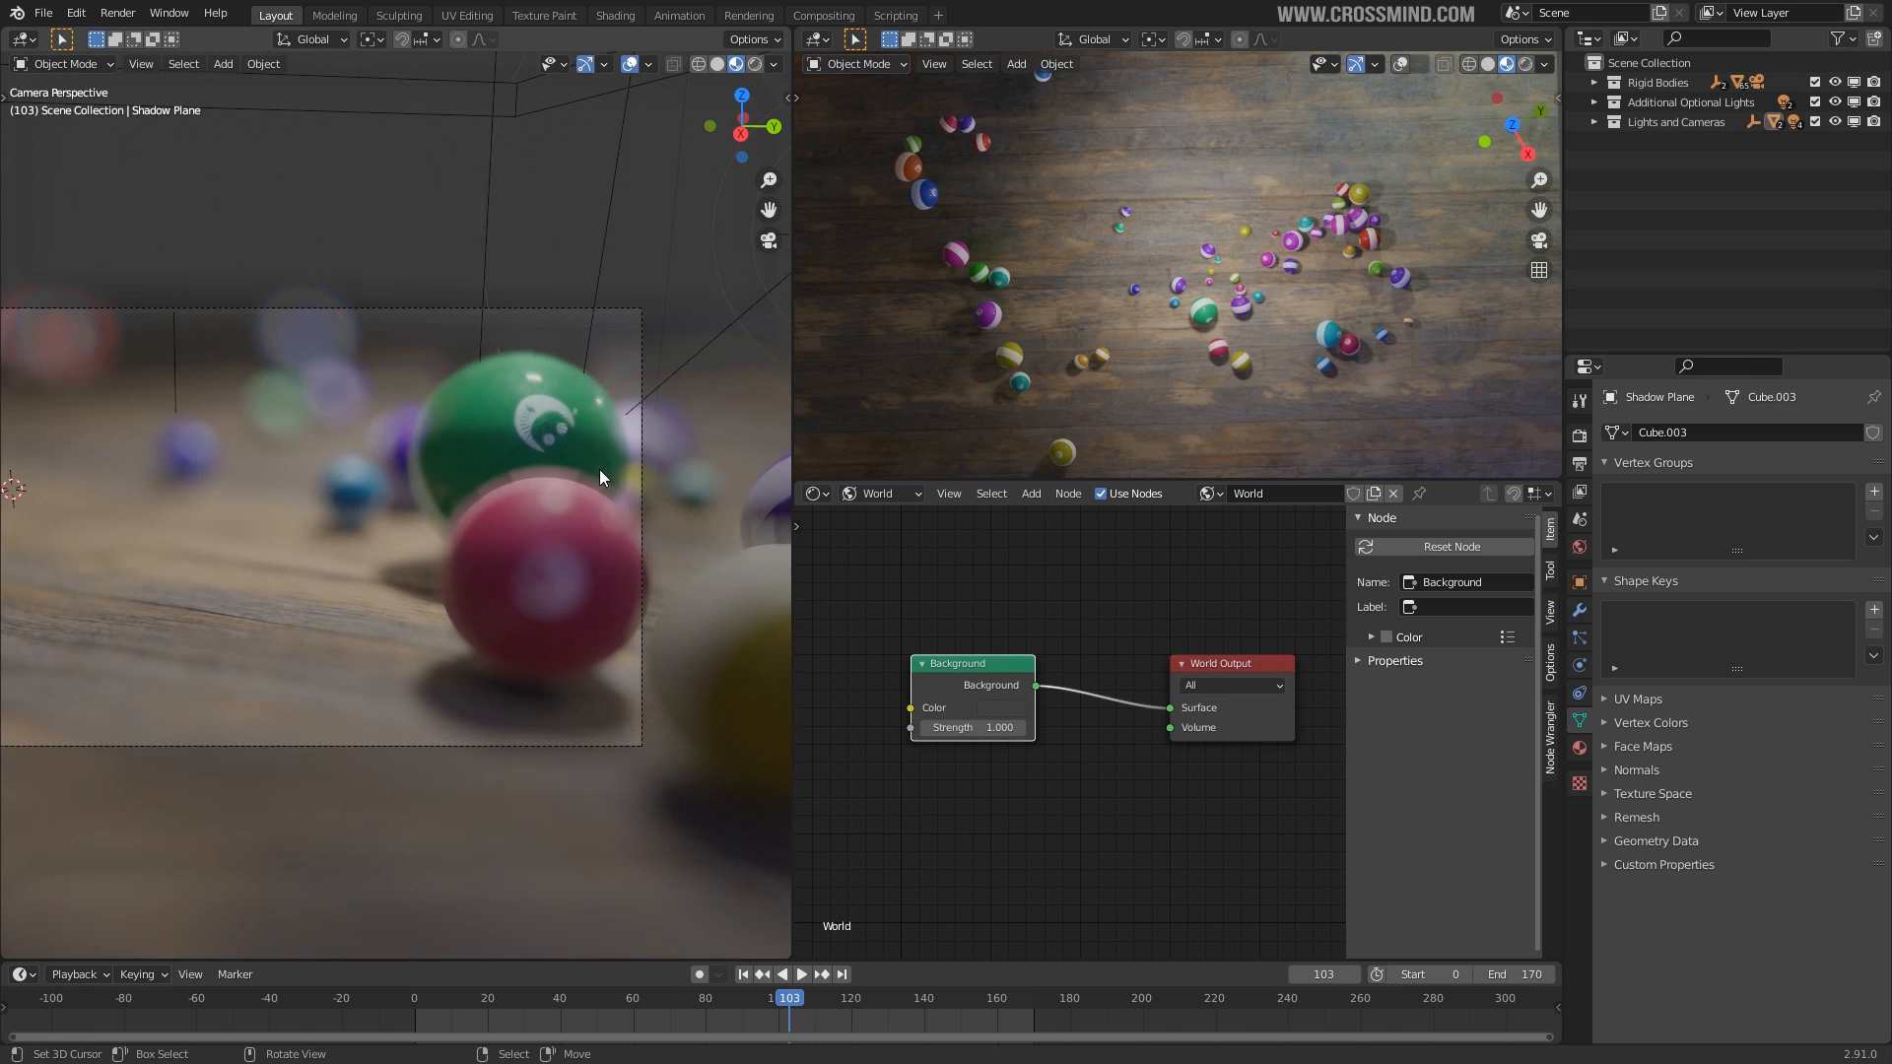
Make Camera.001 the scene's active camera and preview frame 109 with the viewport overlays hidden.
left_click(639, 345)
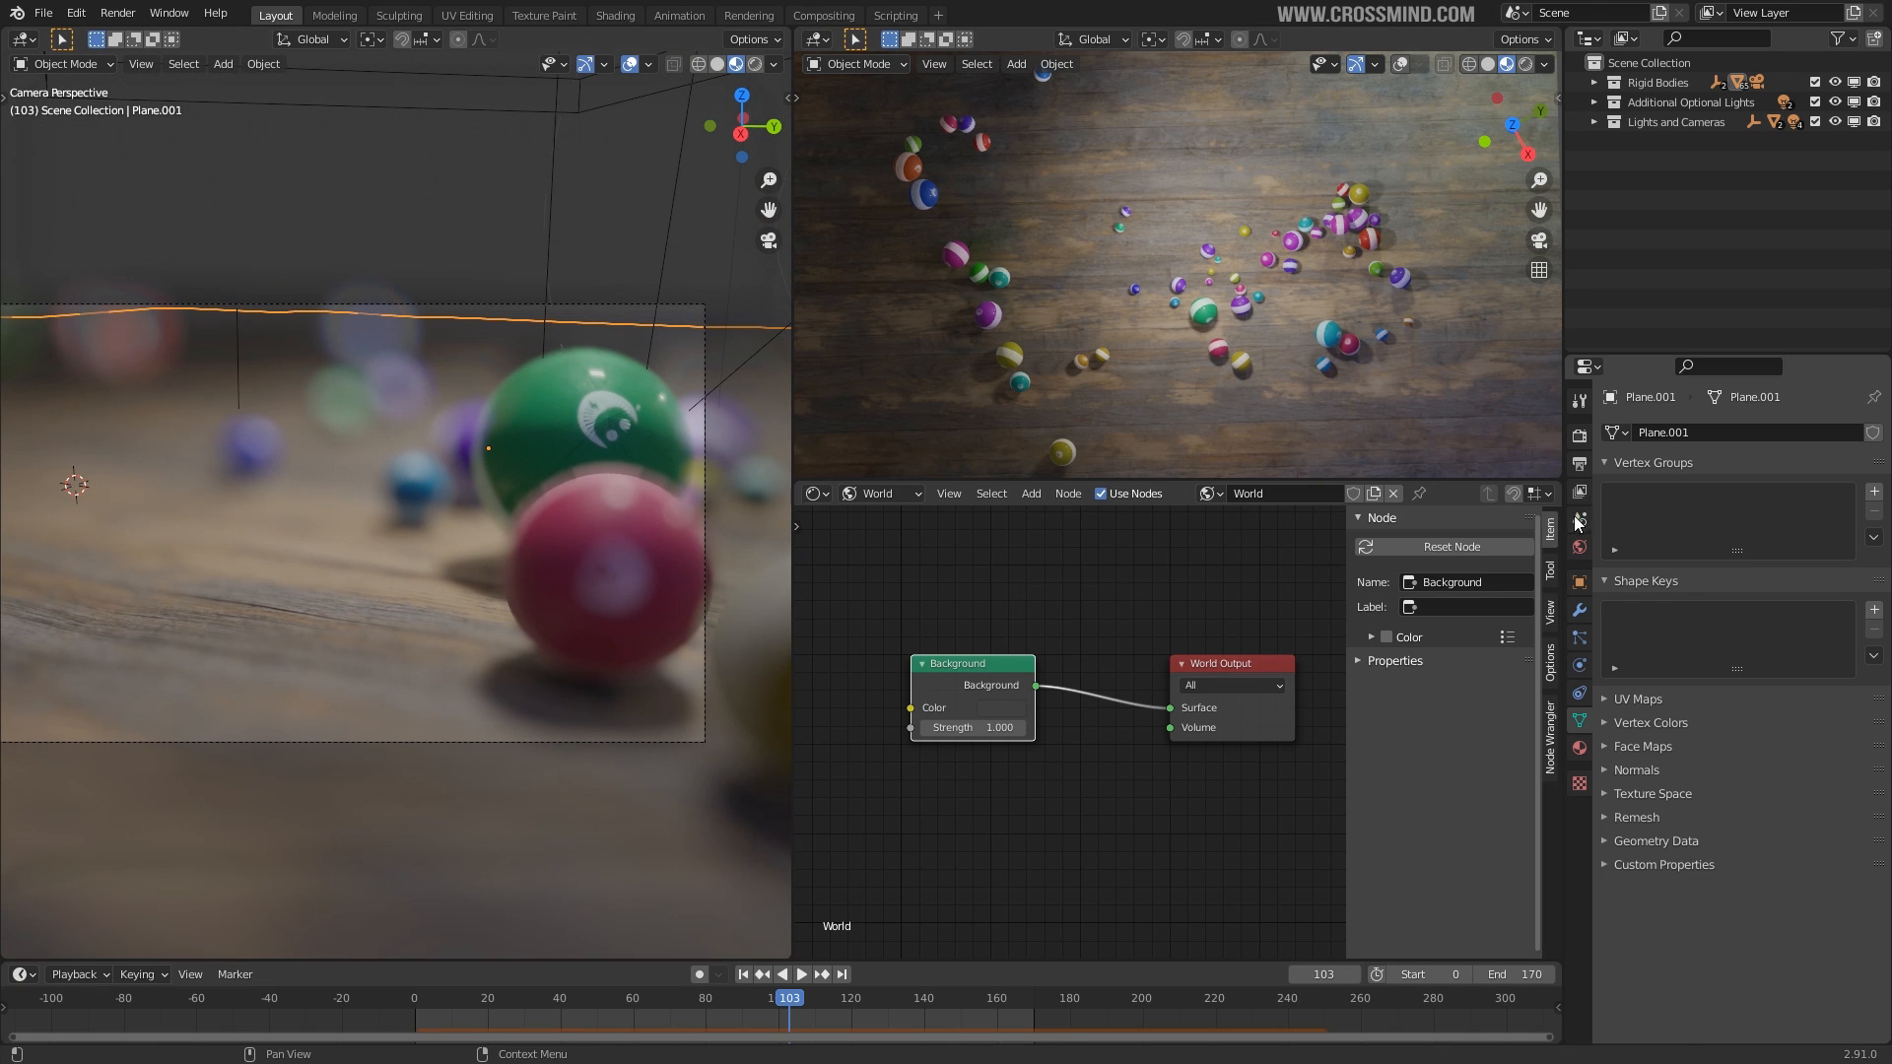
left_click(1580, 519)
left_click(1729, 489)
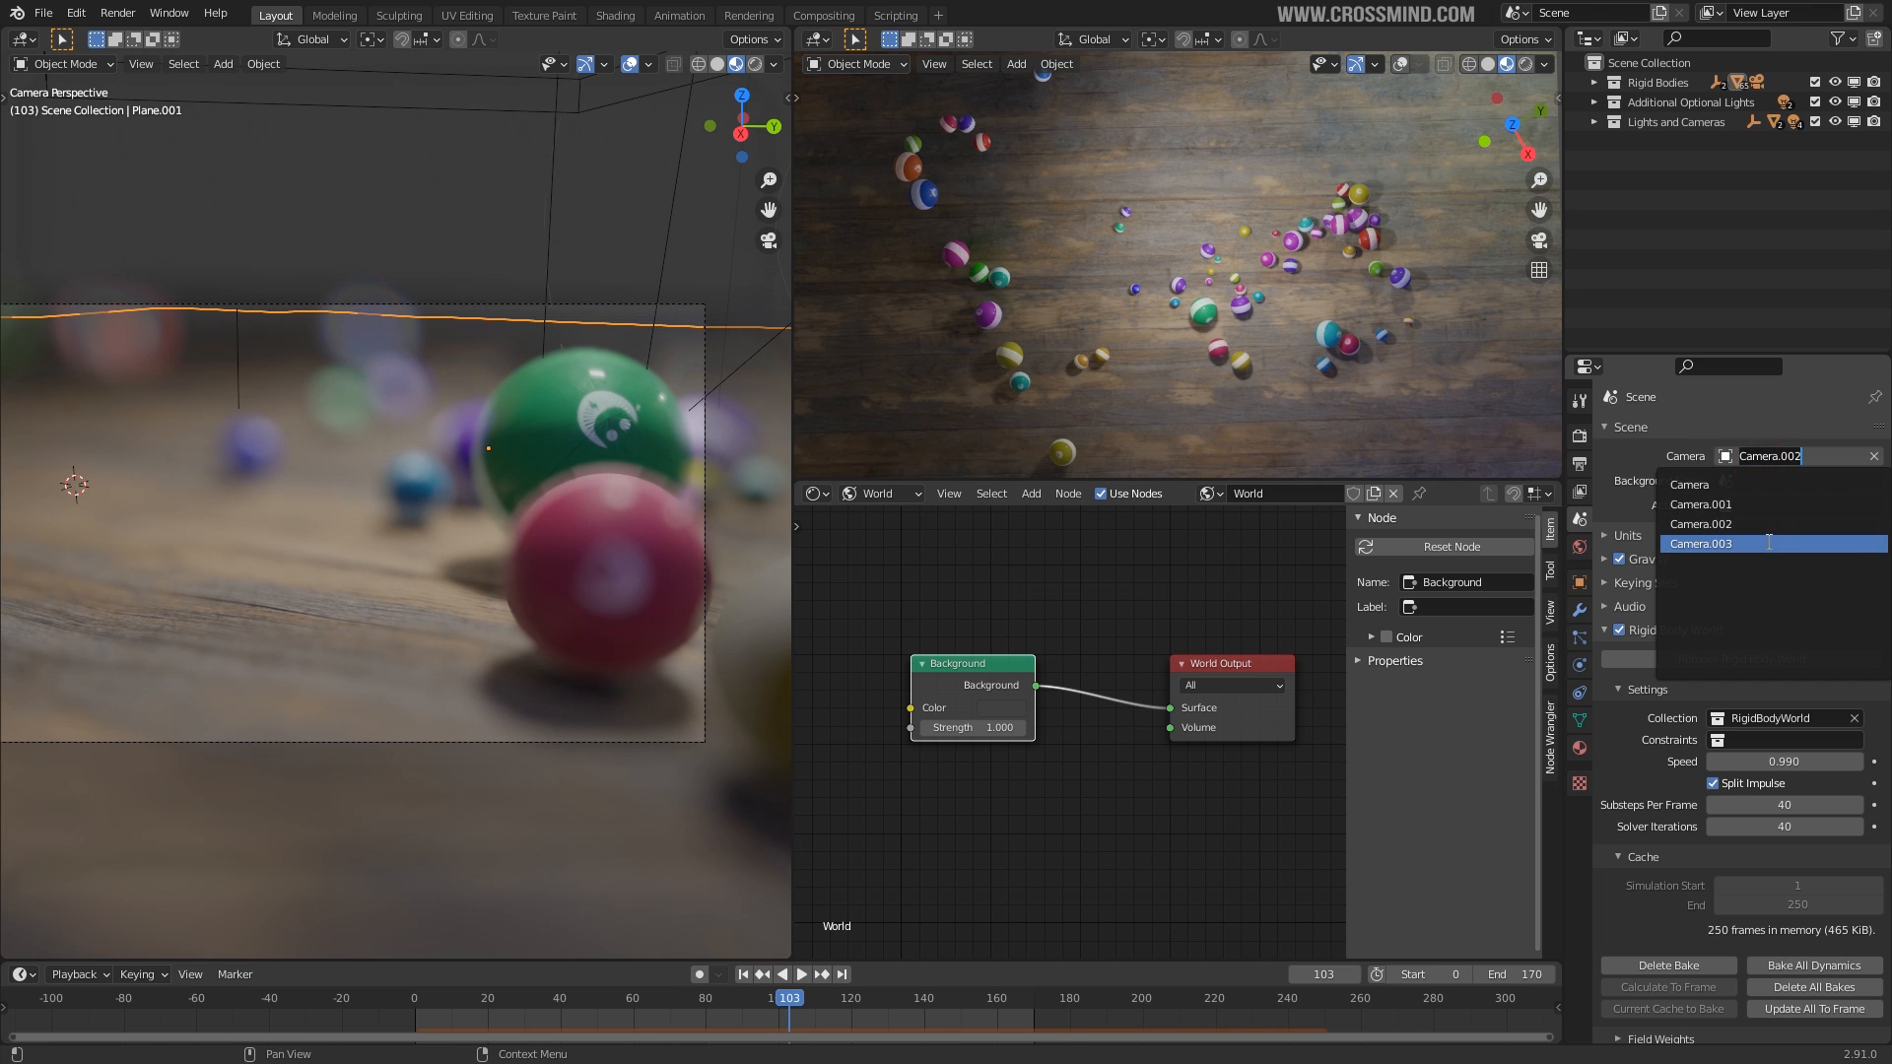
scroll(459, 488, "down", 3)
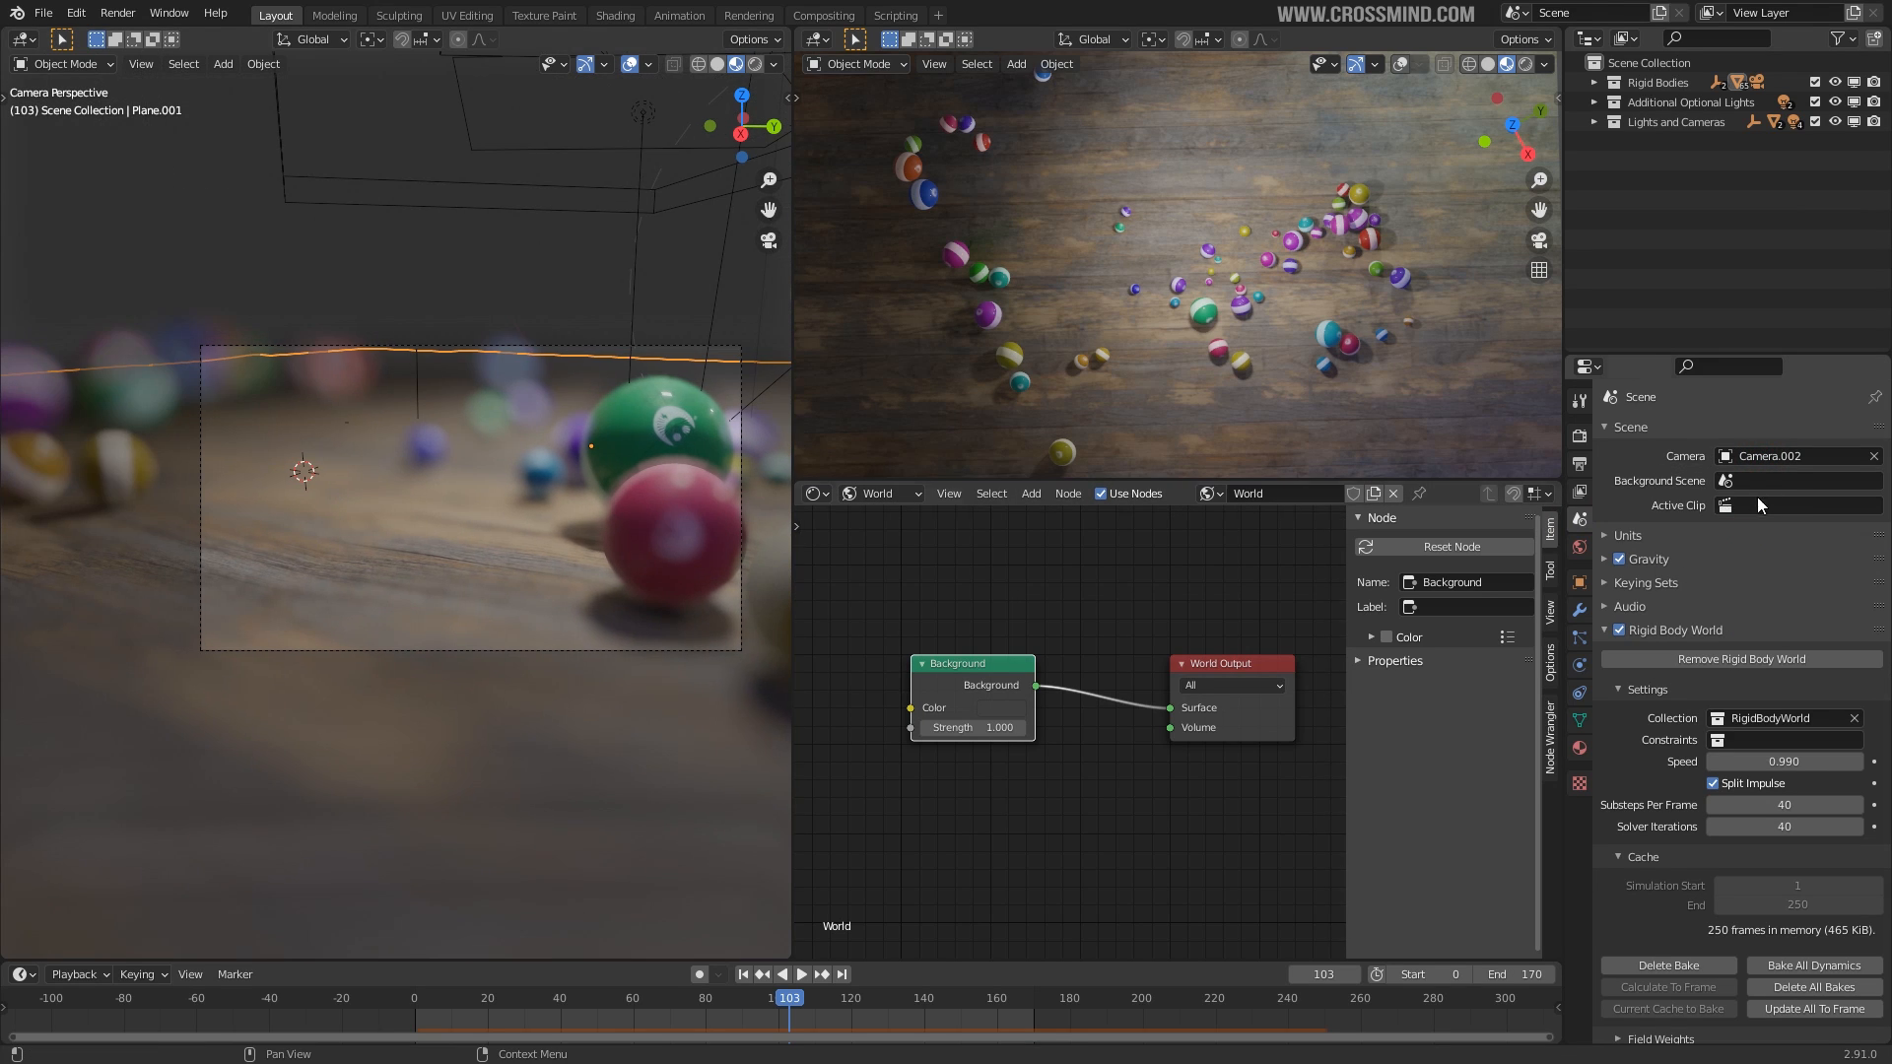
left_click(1774, 455)
left_click(1745, 508)
left_click_drag(494, 1013, 812, 1014)
scroll(729, 381, "up", 3)
left_click(630, 65)
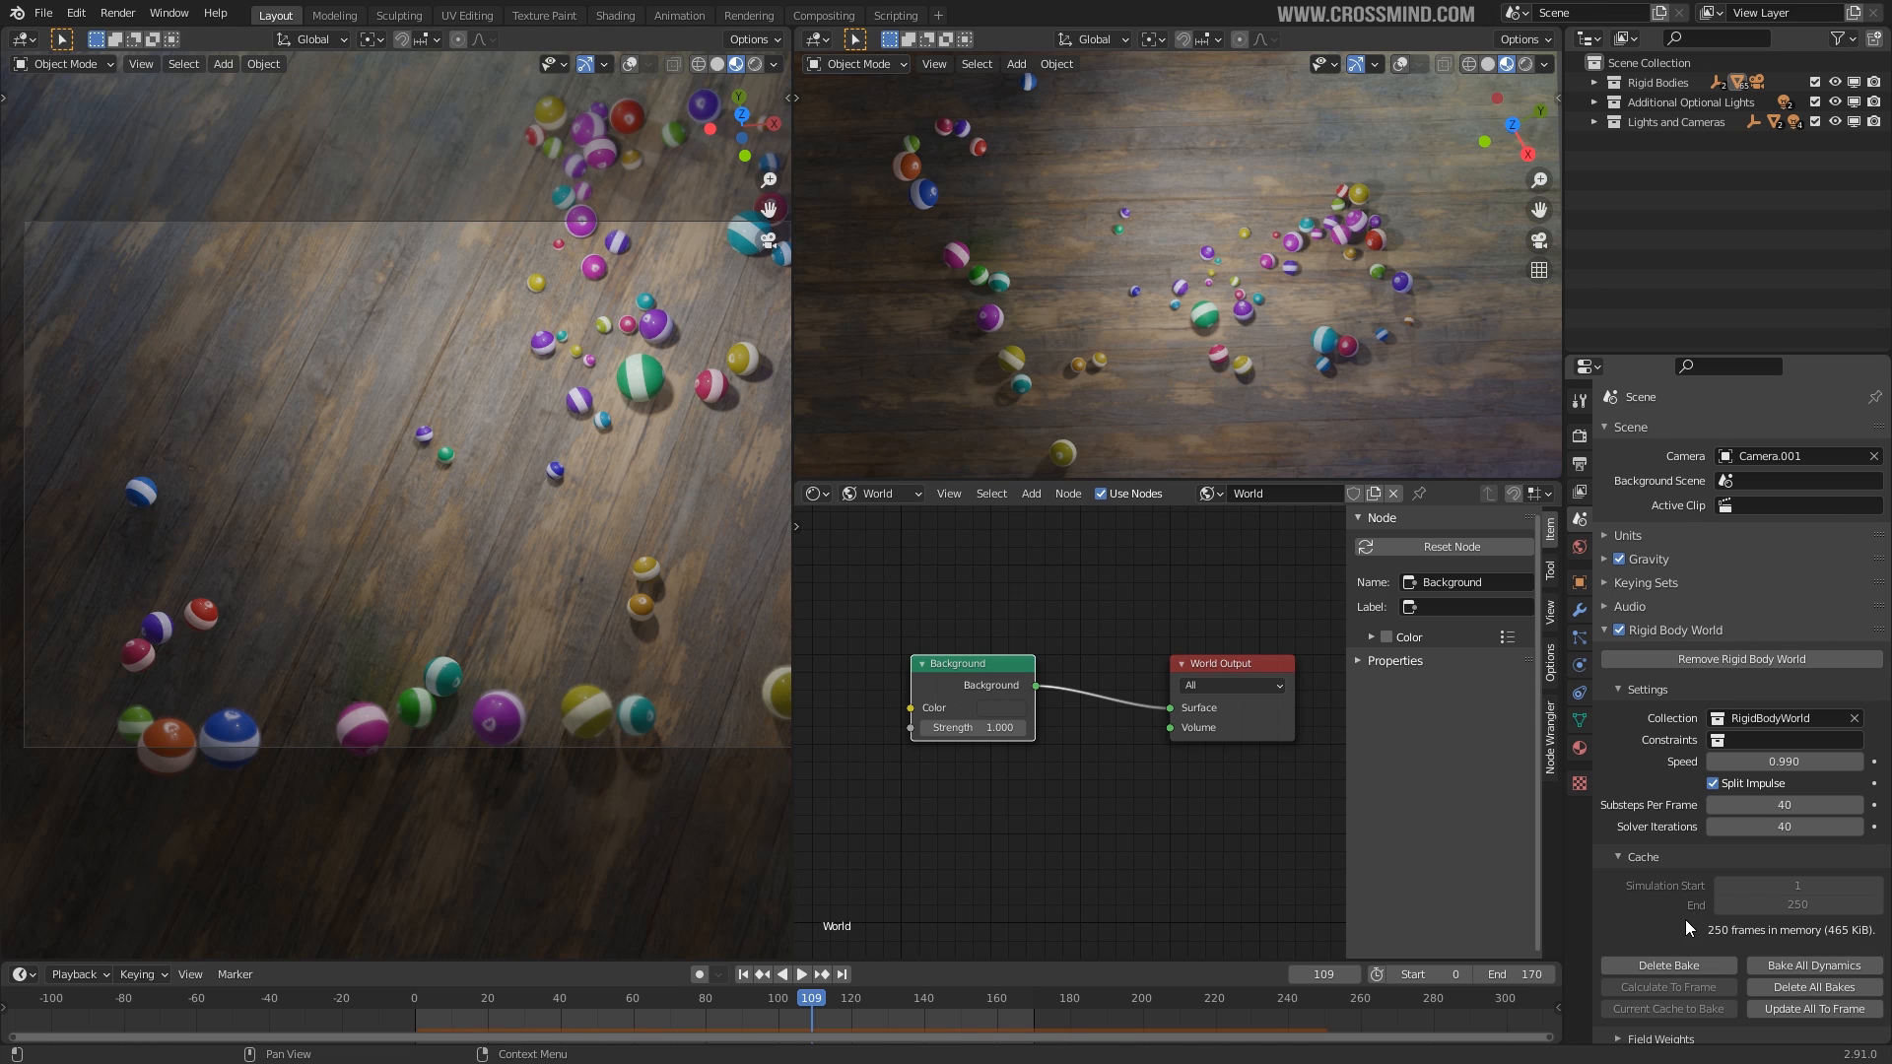
Preview the shot from Camera.003 and make Camera the active scene camera at frame 107.
left_click(1795, 455)
left_click(1764, 541)
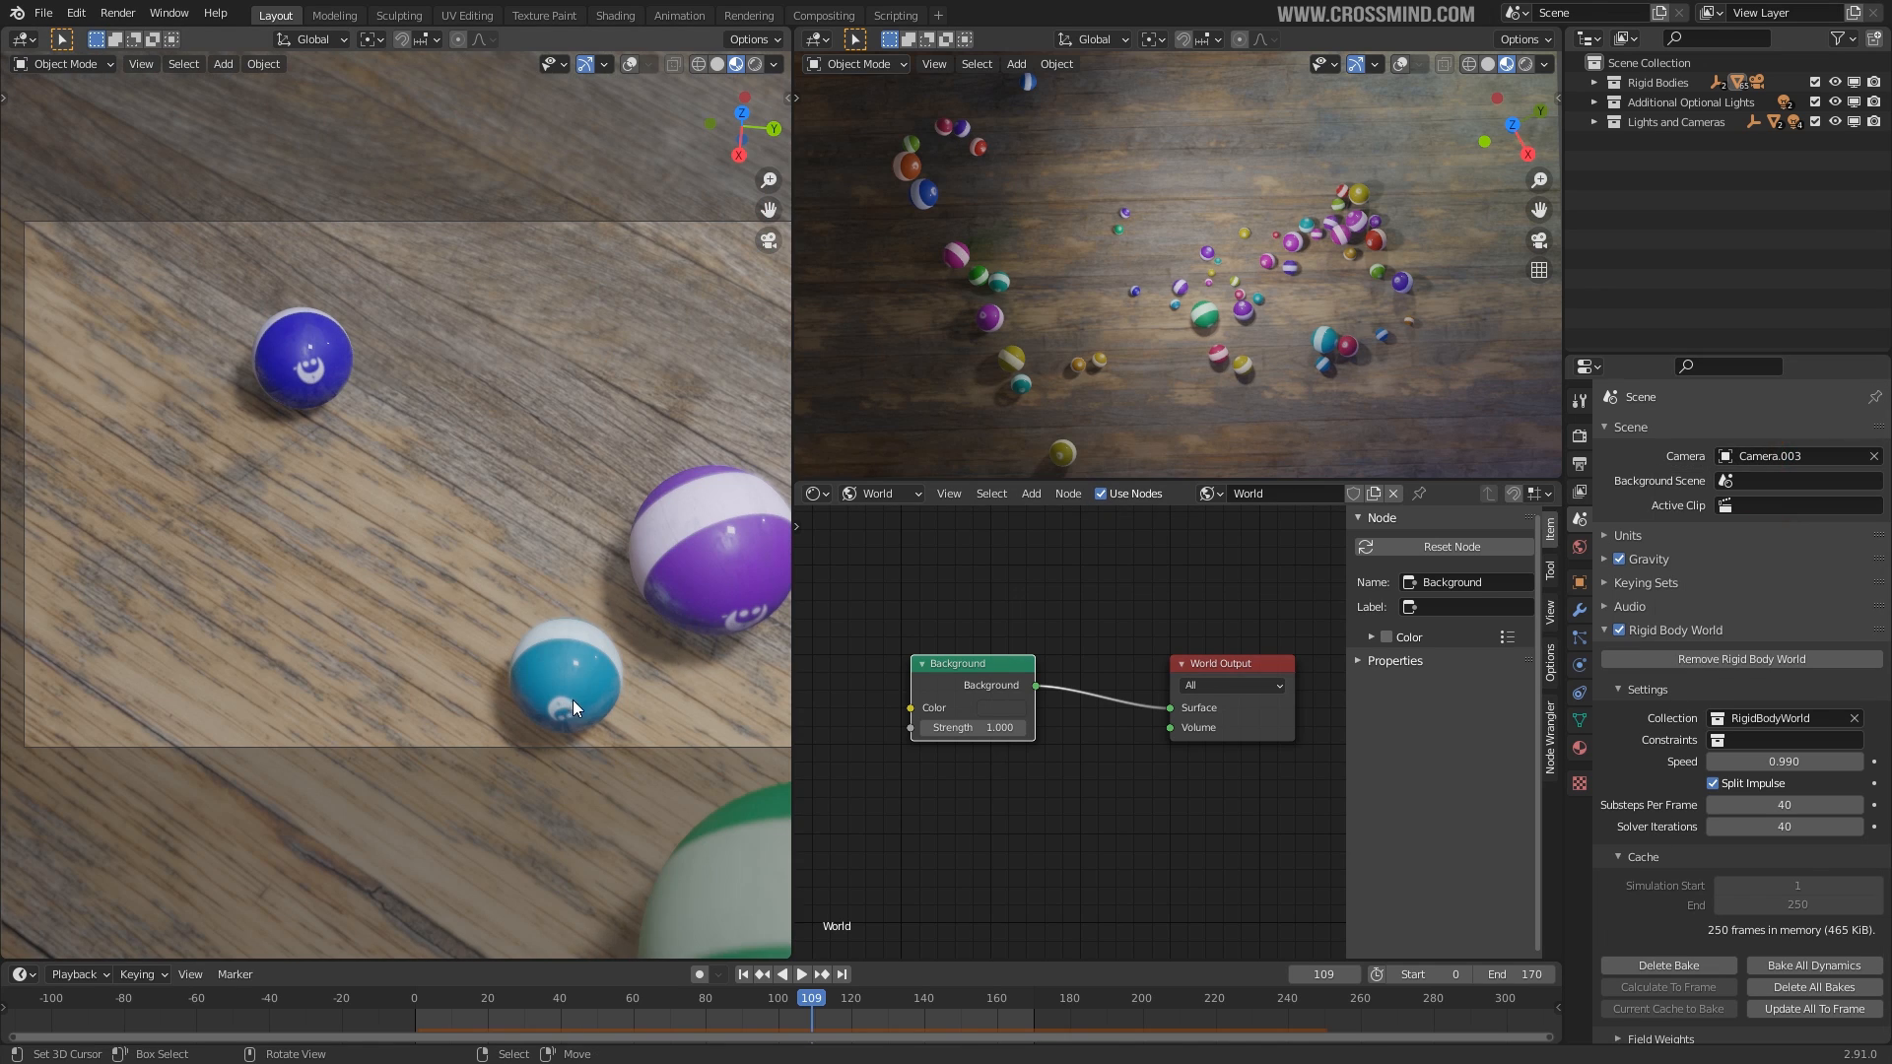
left_click(1752, 455)
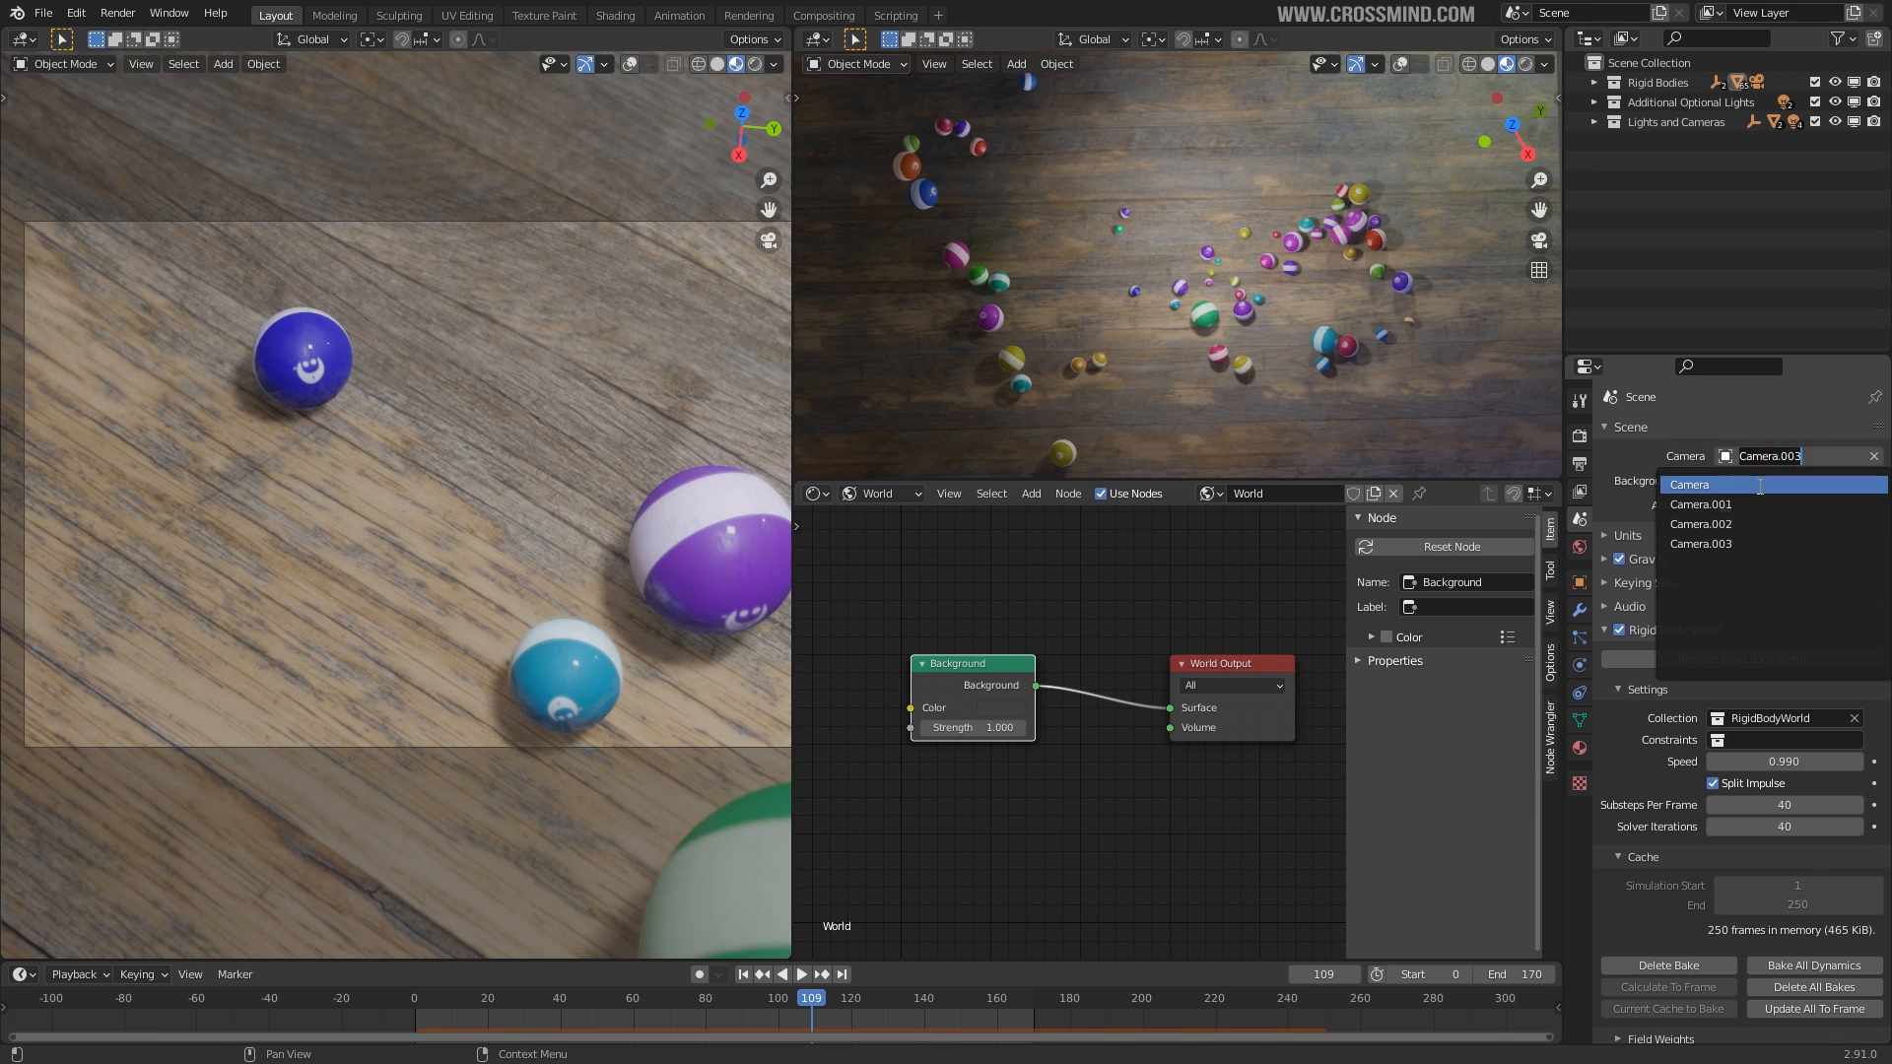
left_click(1758, 486)
left_click_drag(428, 1012, 804, 1009)
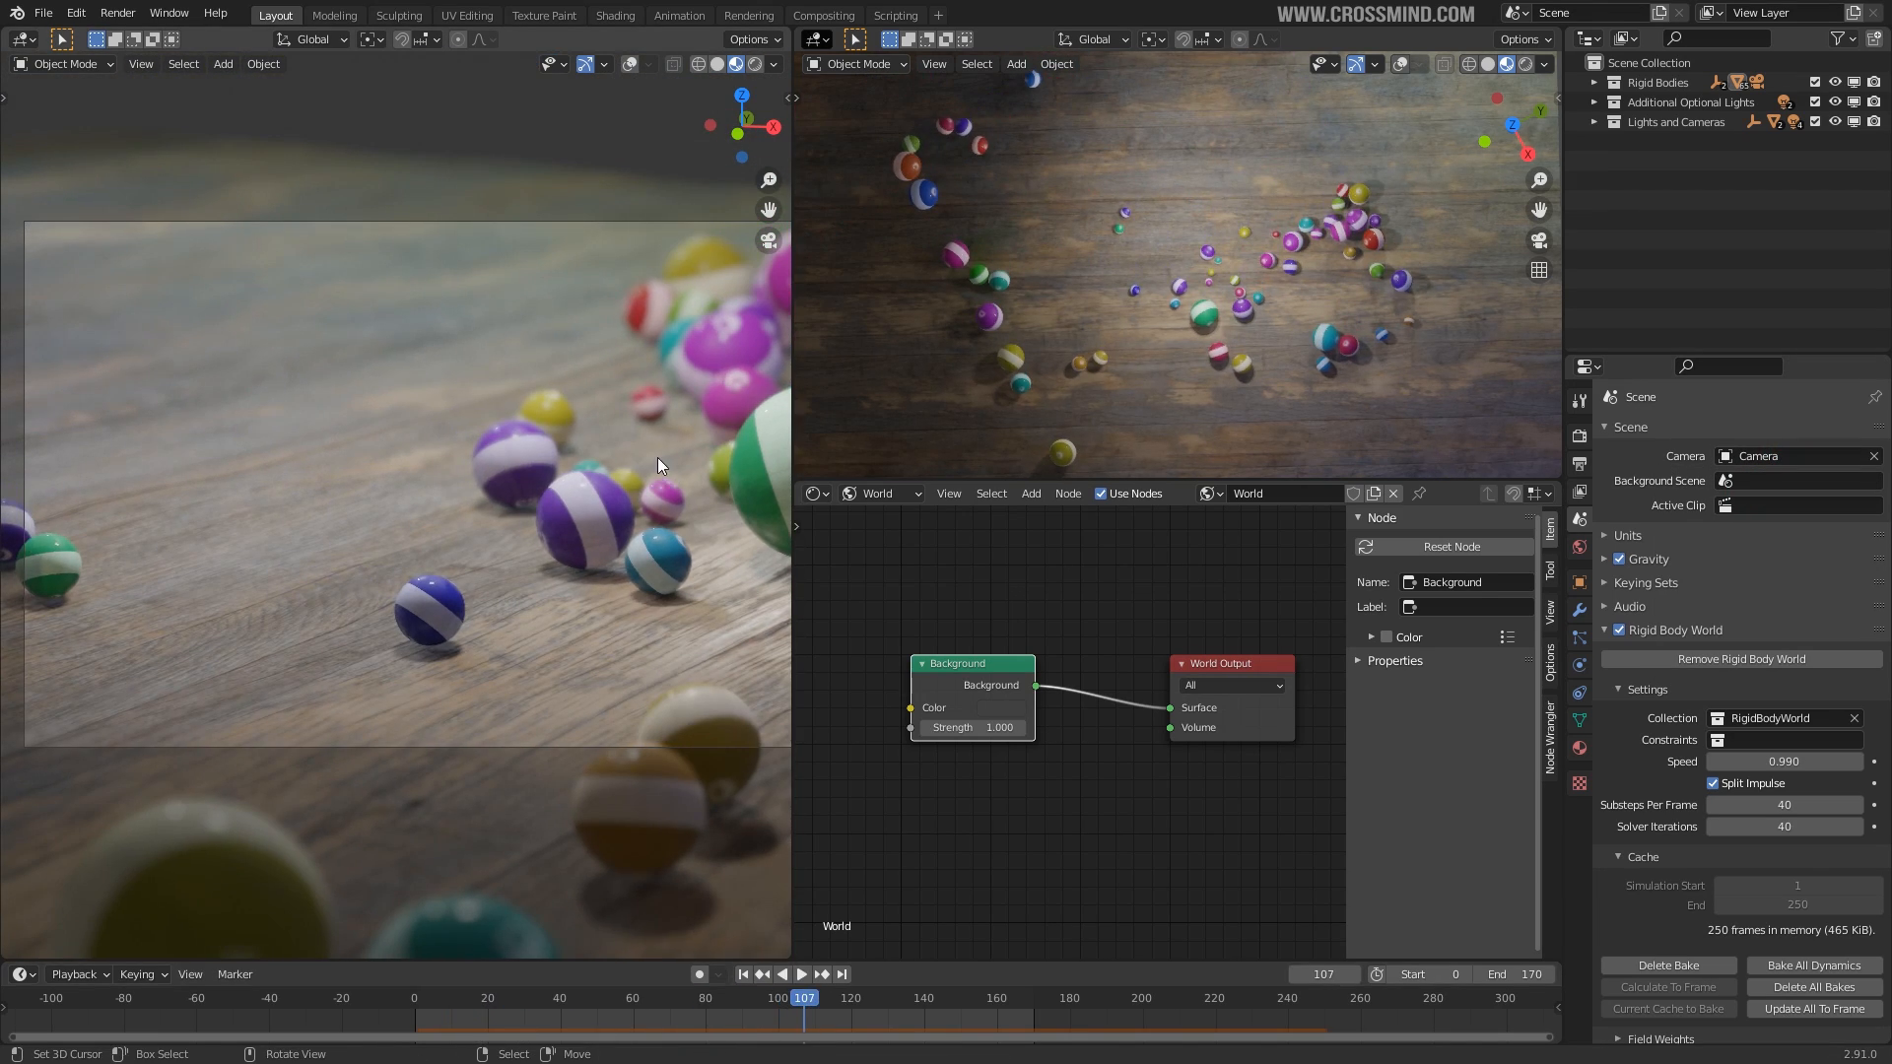
Widen the large camera viewport and set the scene's render engine to Eevee.
left_click_drag(793, 392, 917, 392)
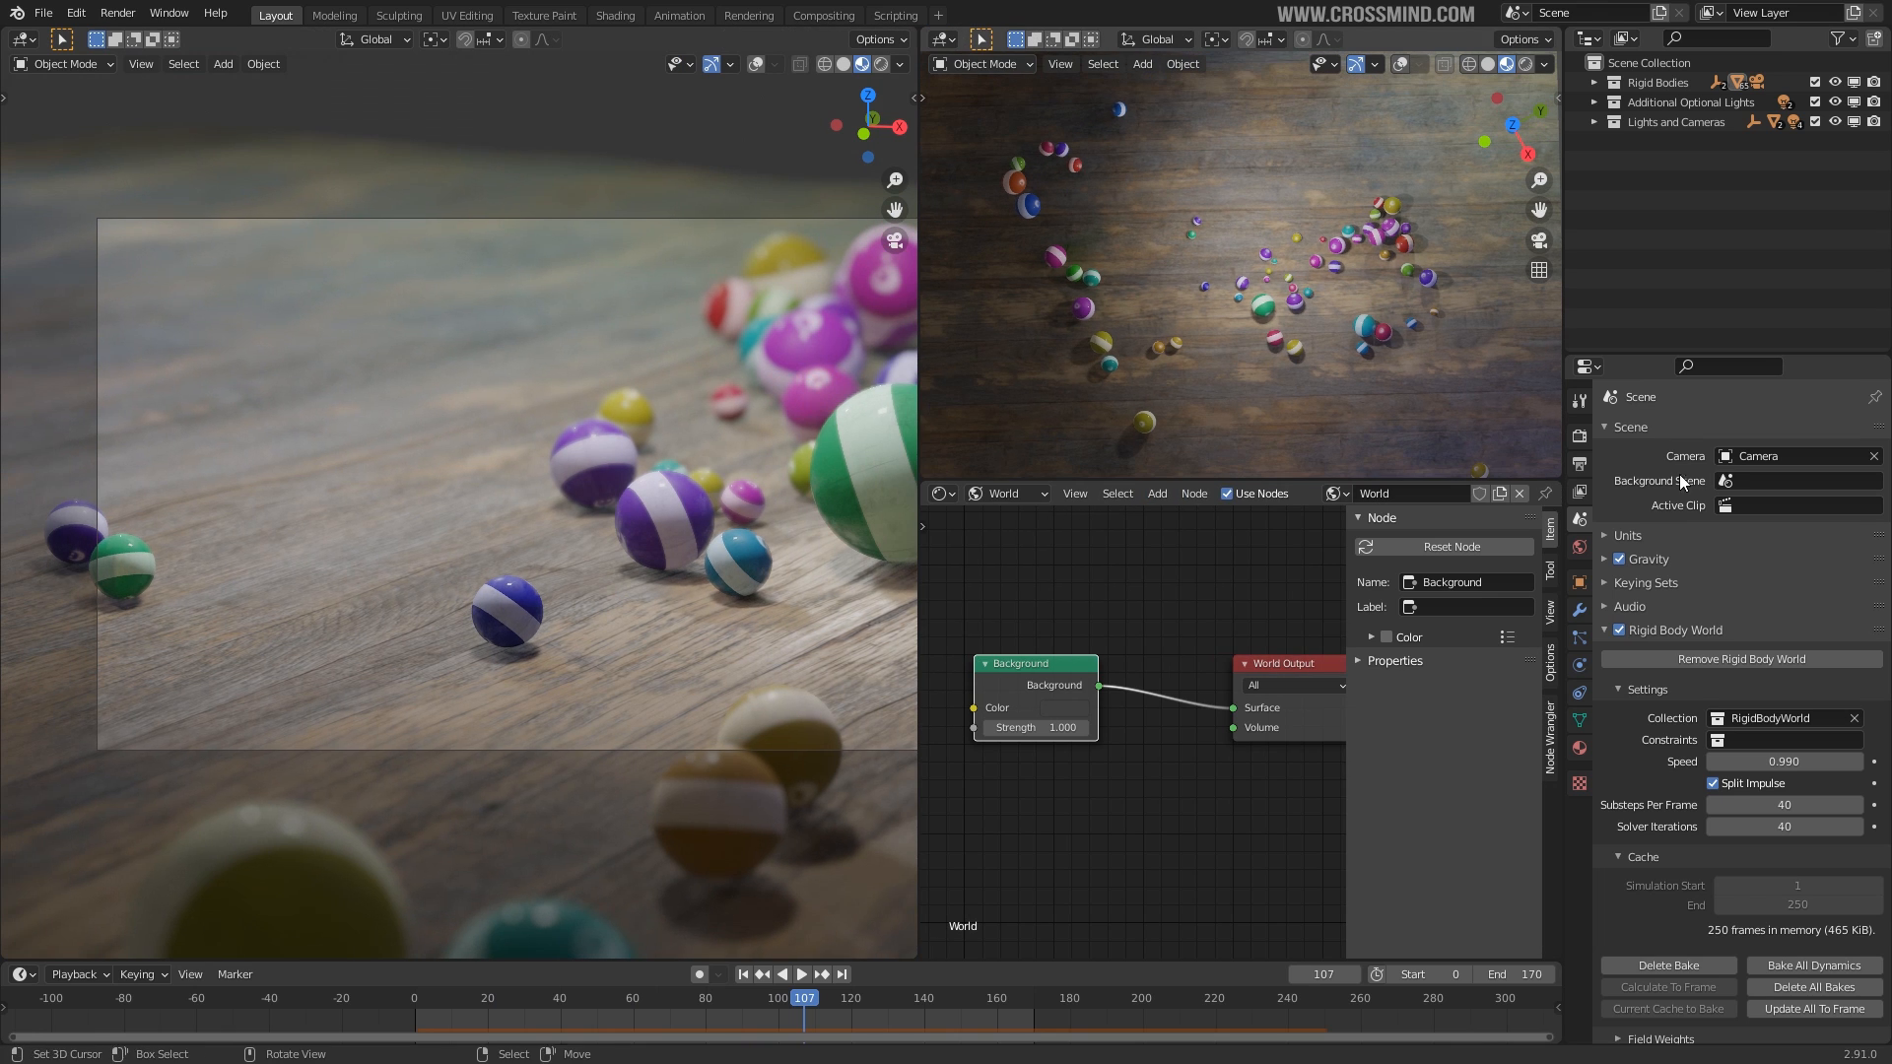
left_click(1579, 434)
left_click(1798, 433)
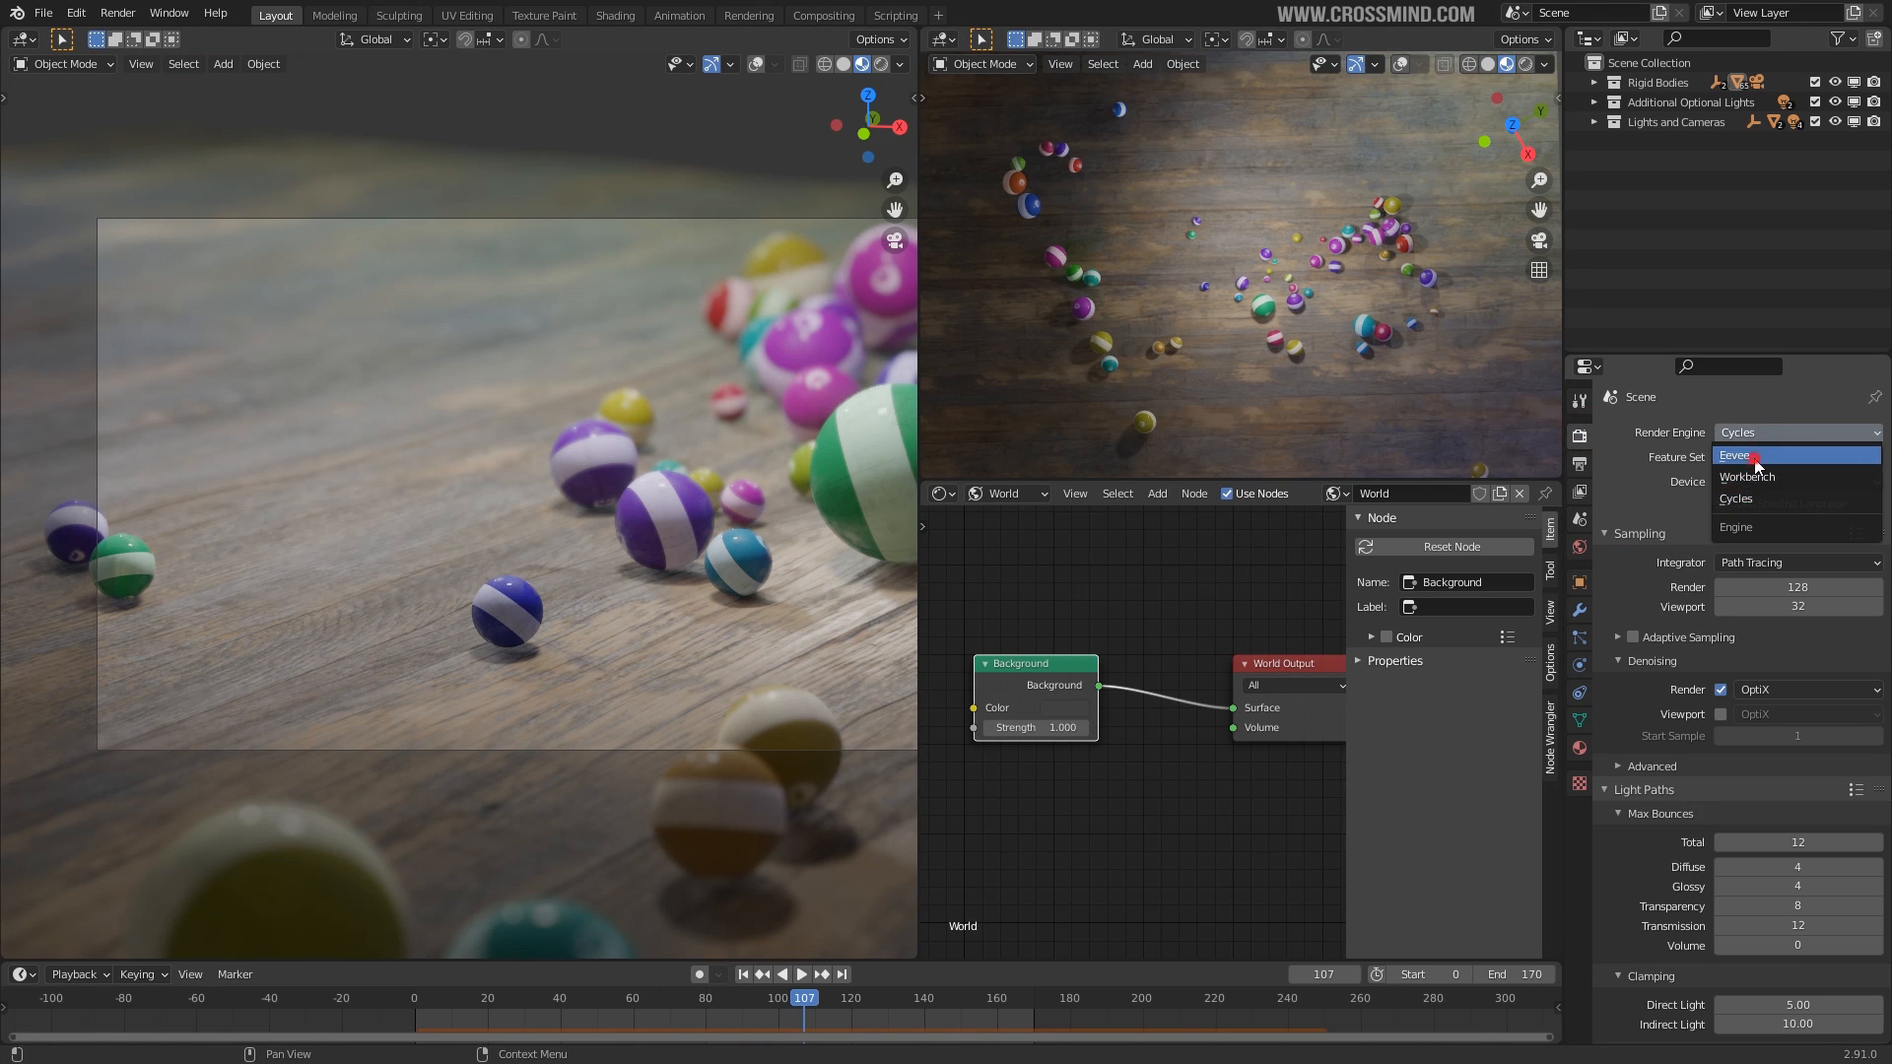
left_click(1754, 453)
scroll(714, 495, "down", 2)
middle_click_drag(743, 523, 703, 513, "shift")
scroll(700, 511, "up", 1)
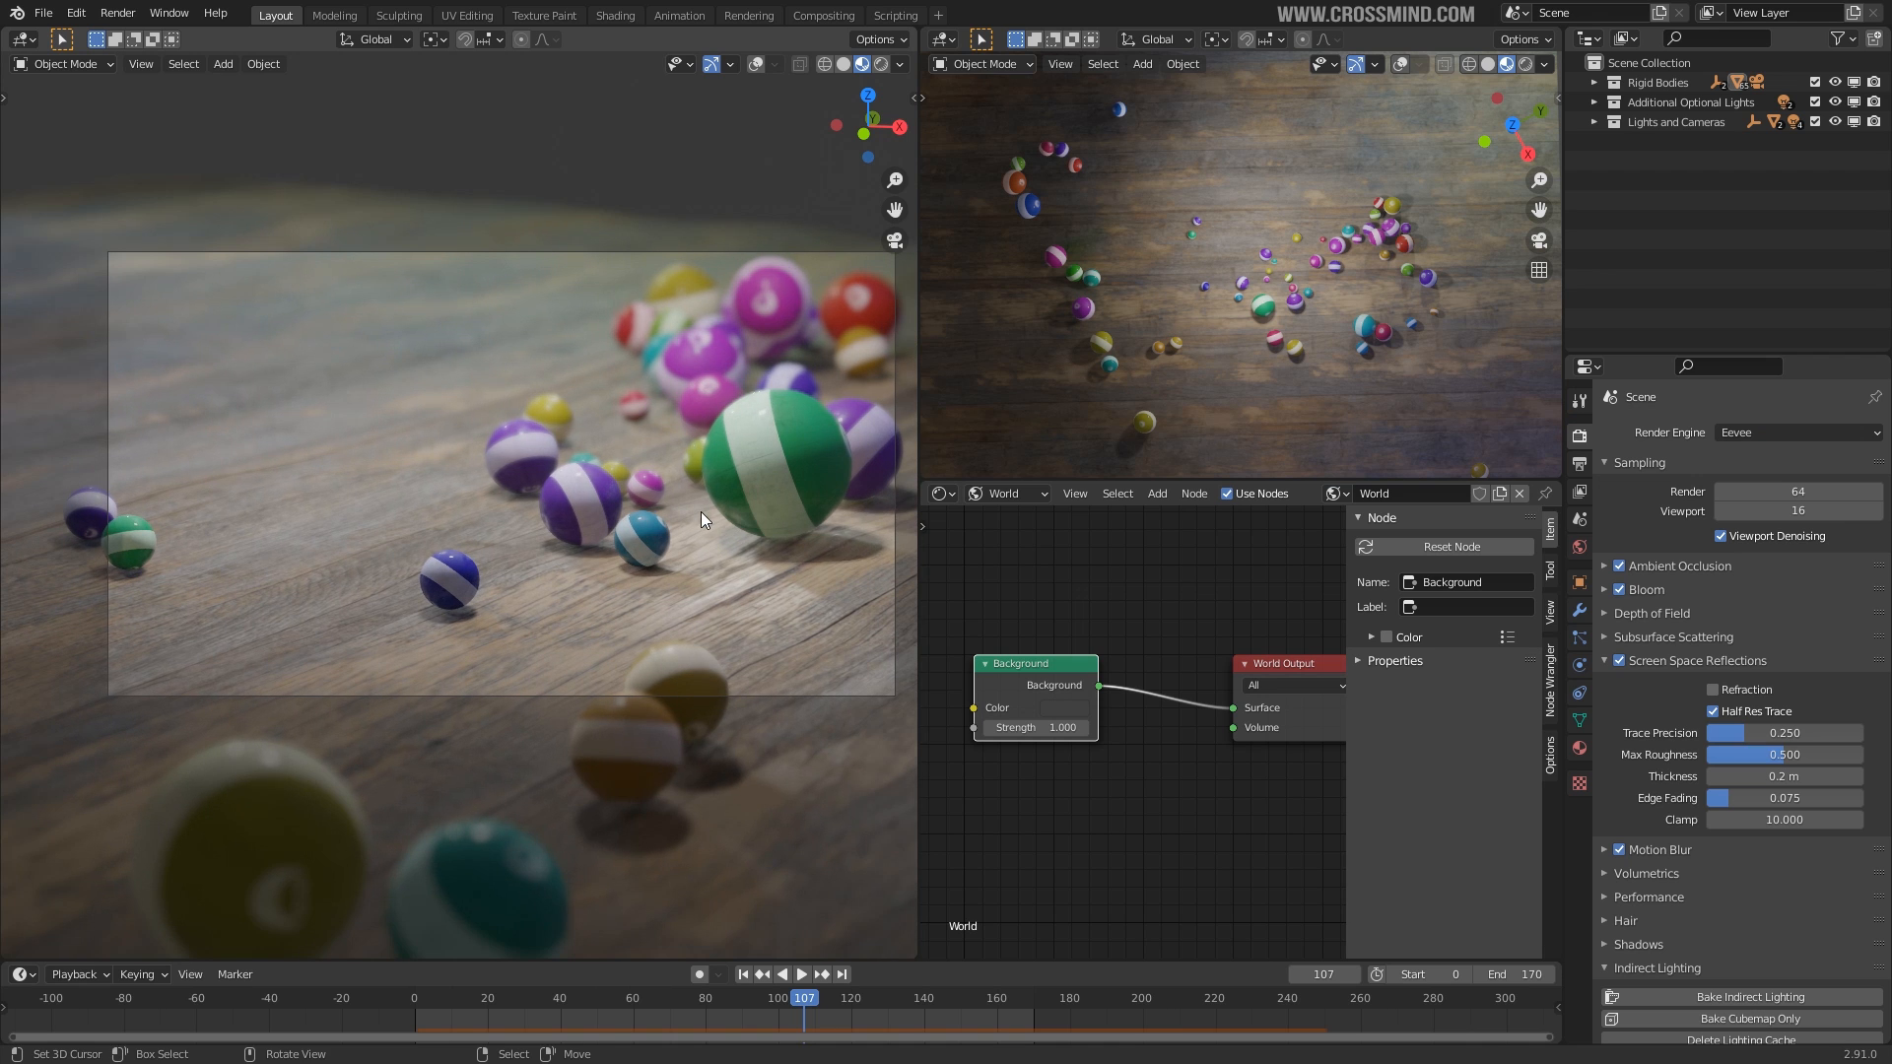
Play the ball animation through the active camera, pausing along the way to examine the motion.
left_click(530, 1019)
key("space")
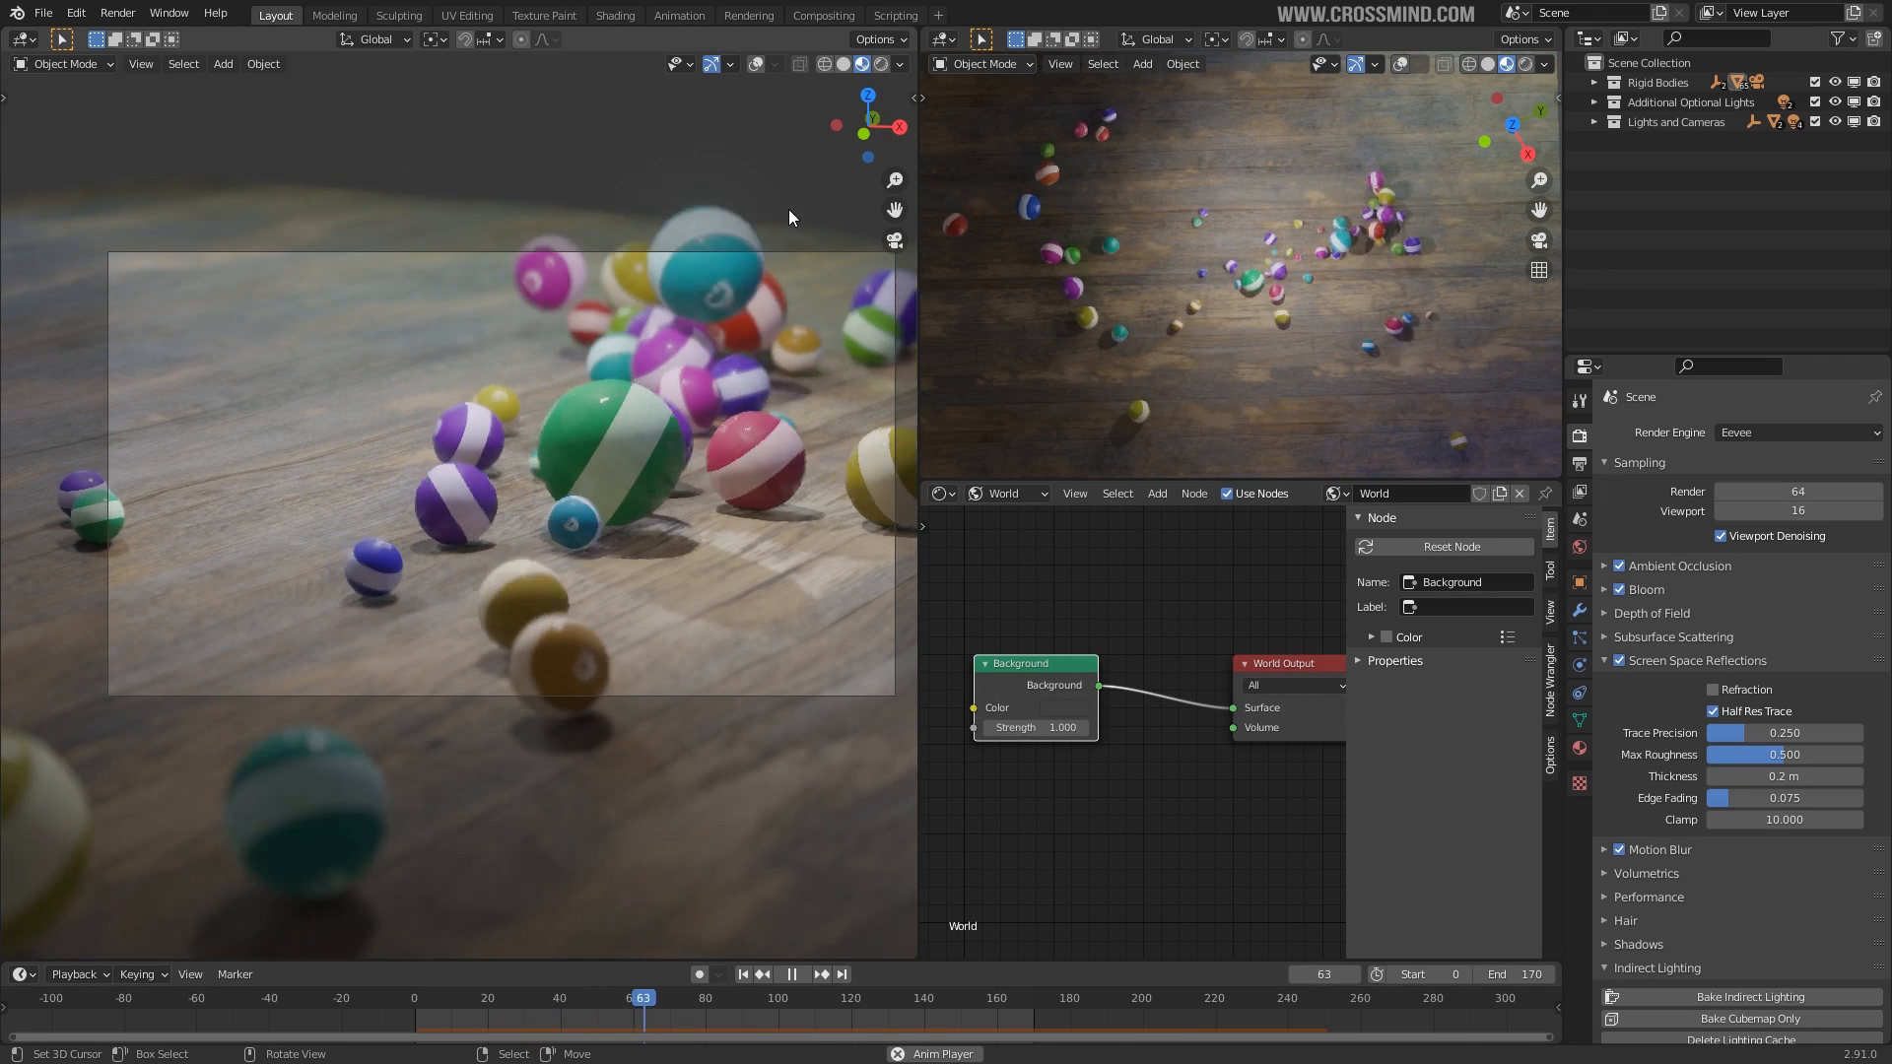
key("space")
key("space")
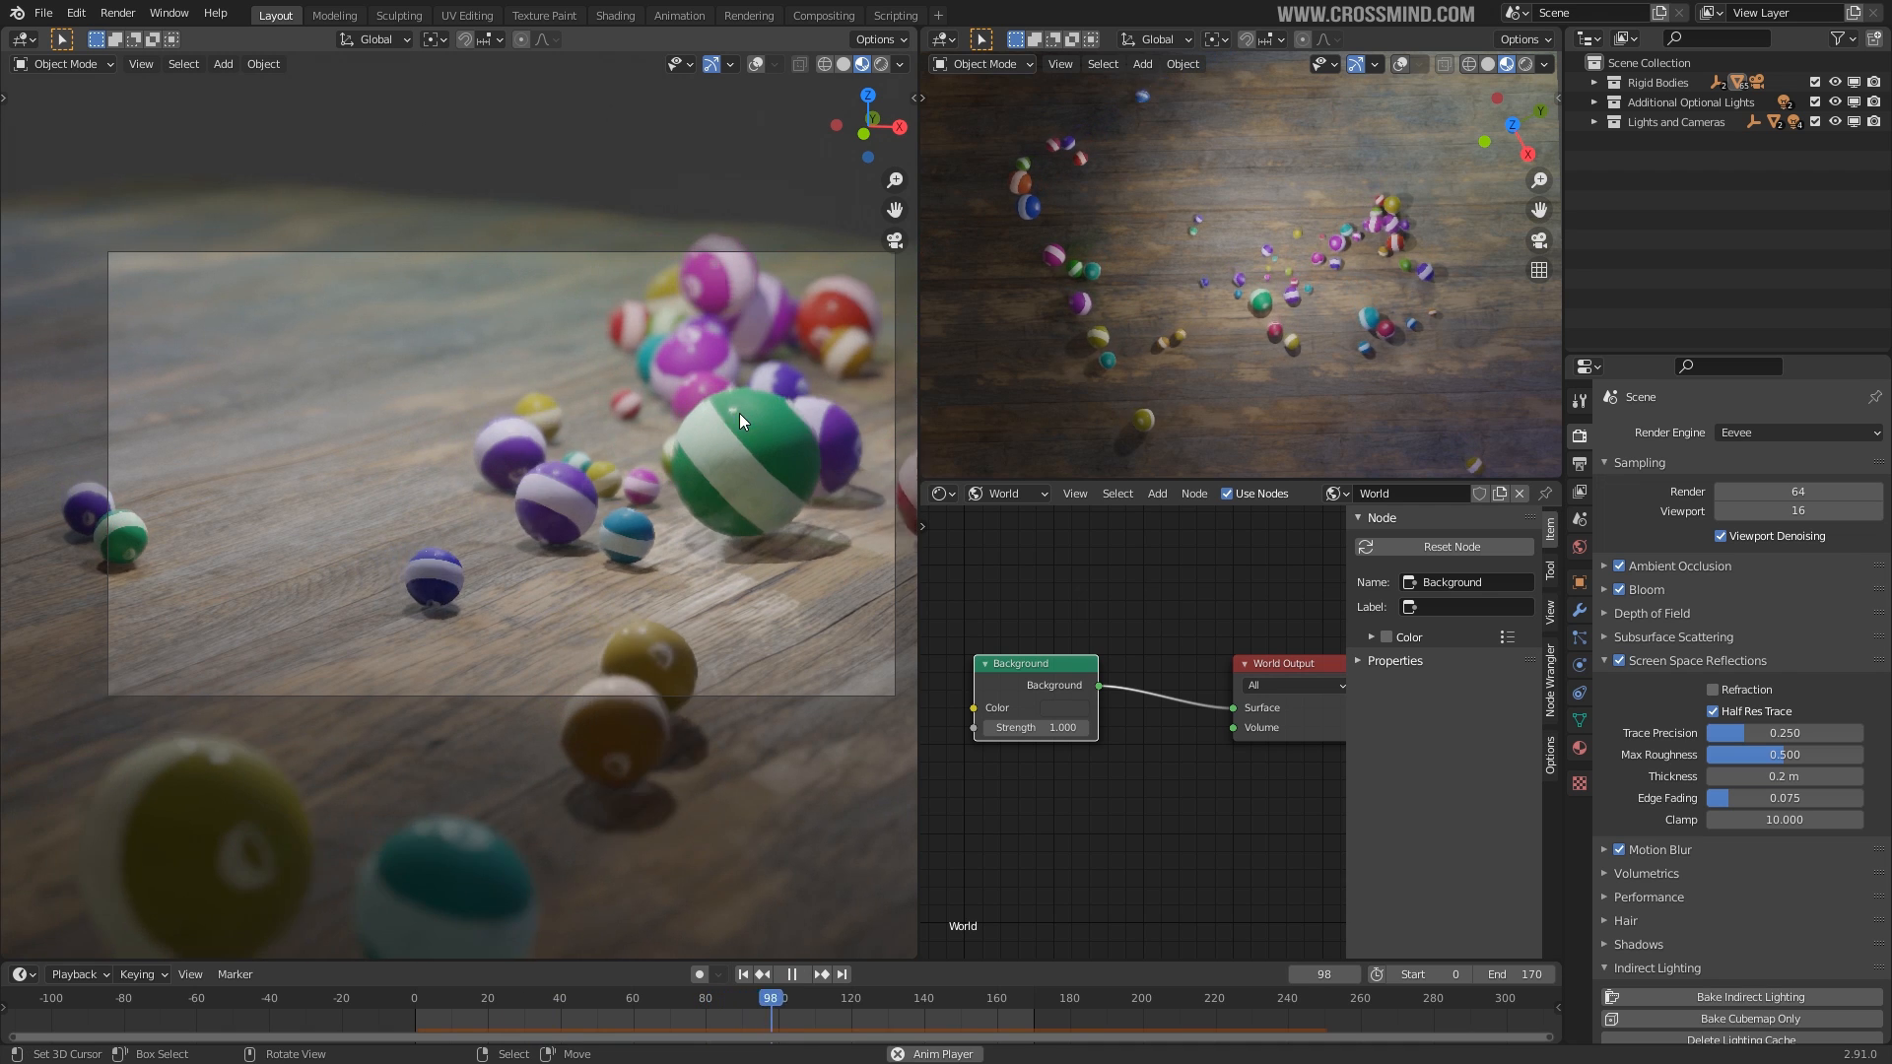
key("space")
key("space")
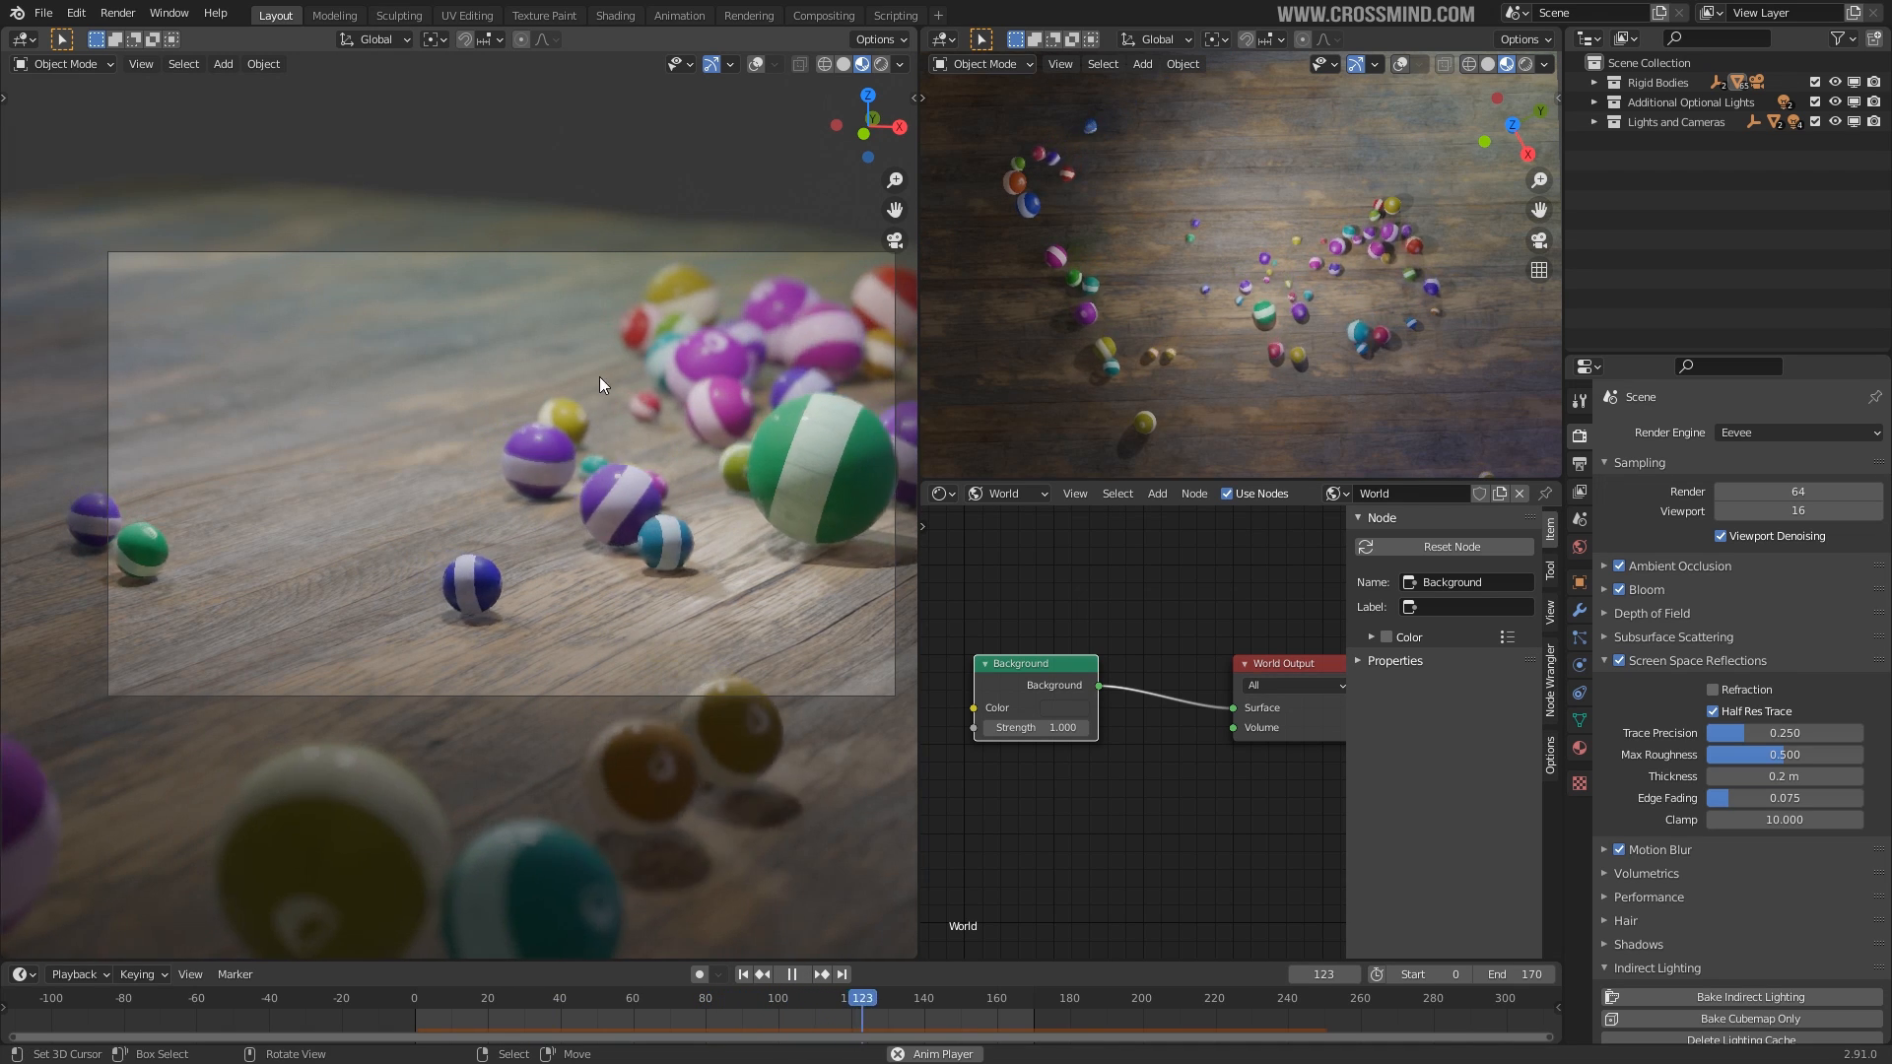
key("space")
Replay part of the ball animation and return the timeline to frame 64.
scroll(1848, 798, "down", 1)
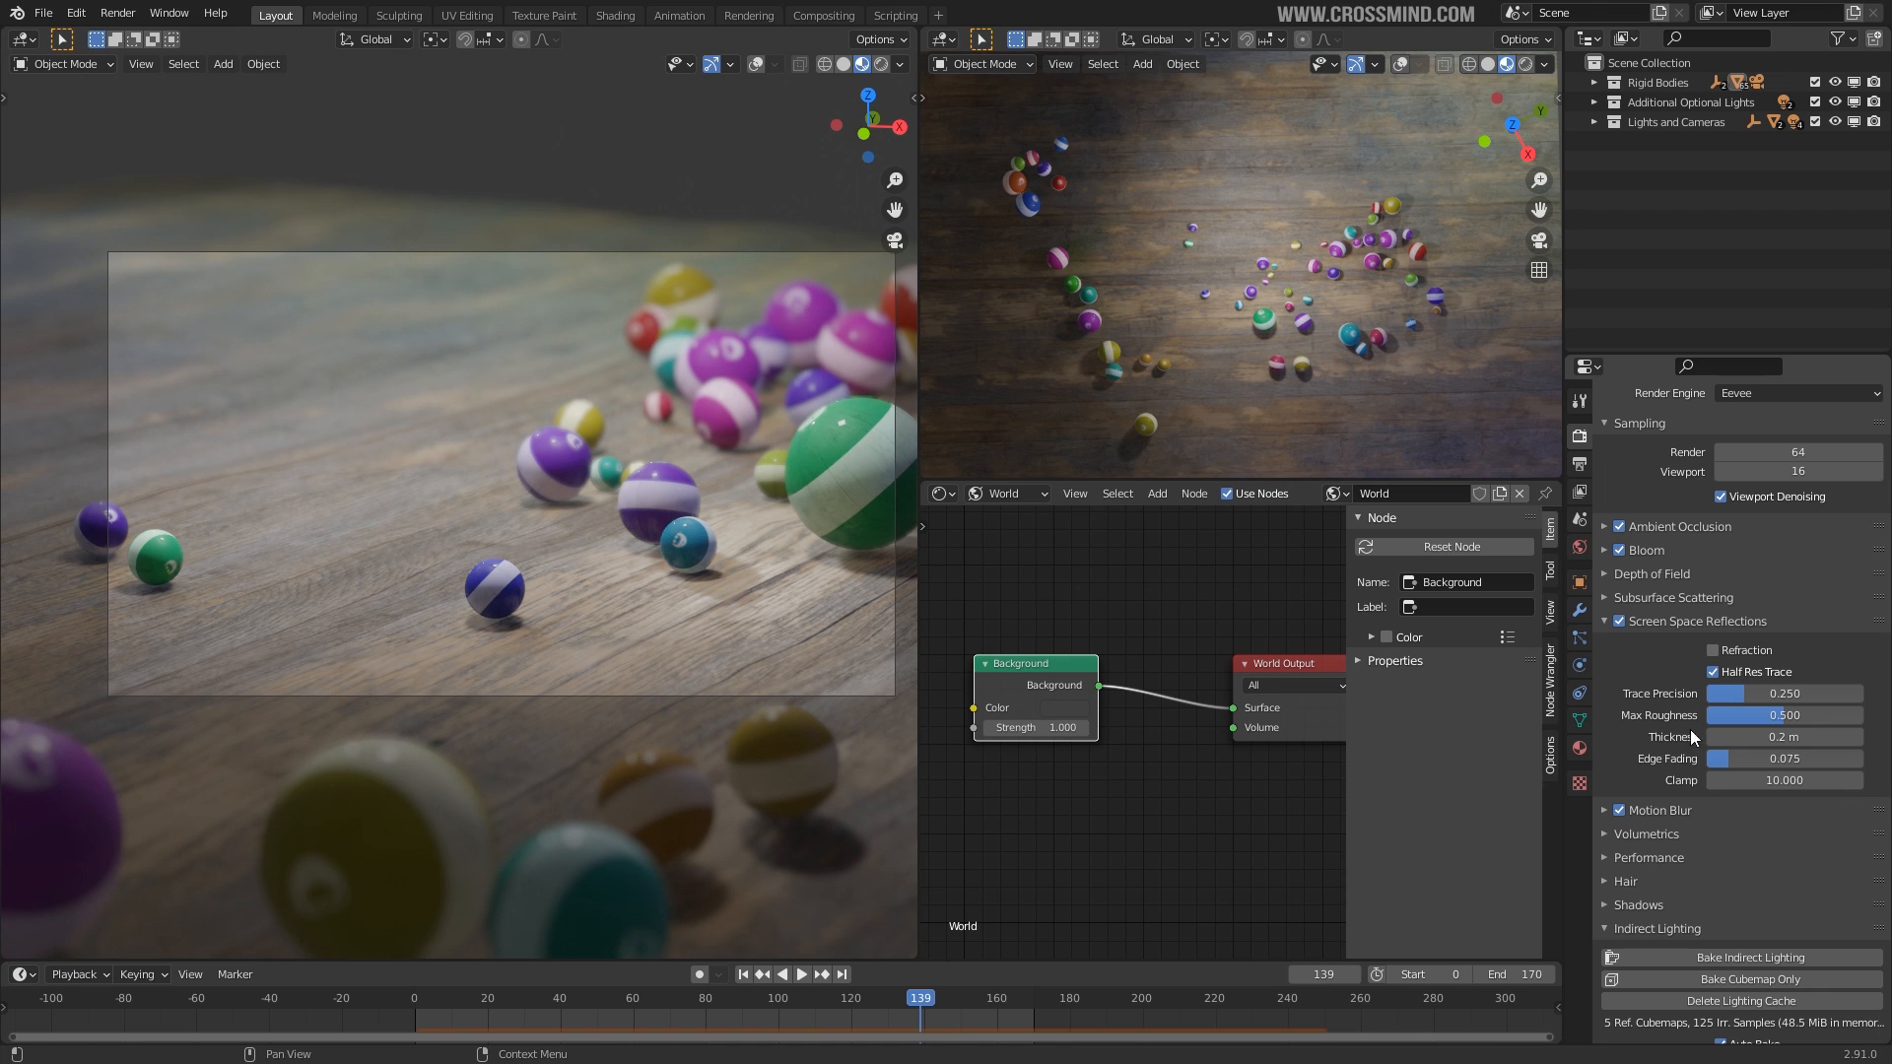
left_click_drag(530, 1007, 650, 1009)
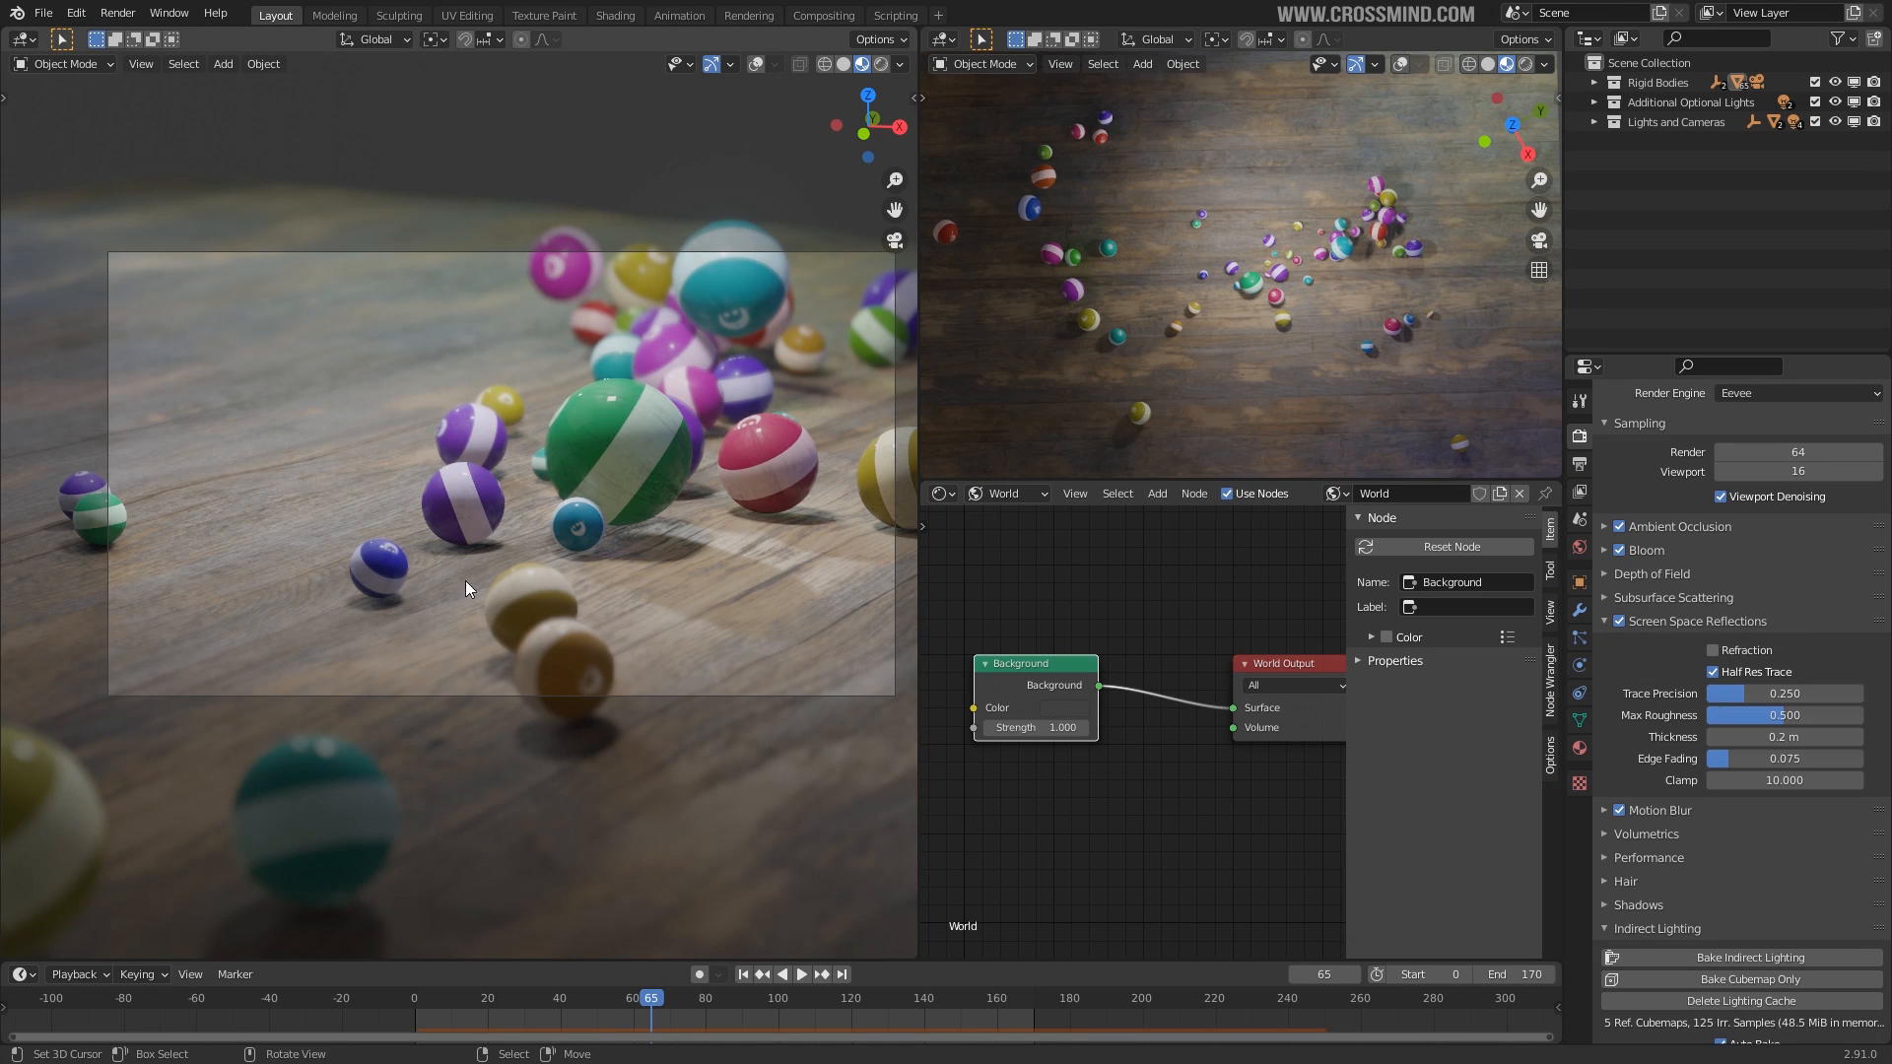
key("space")
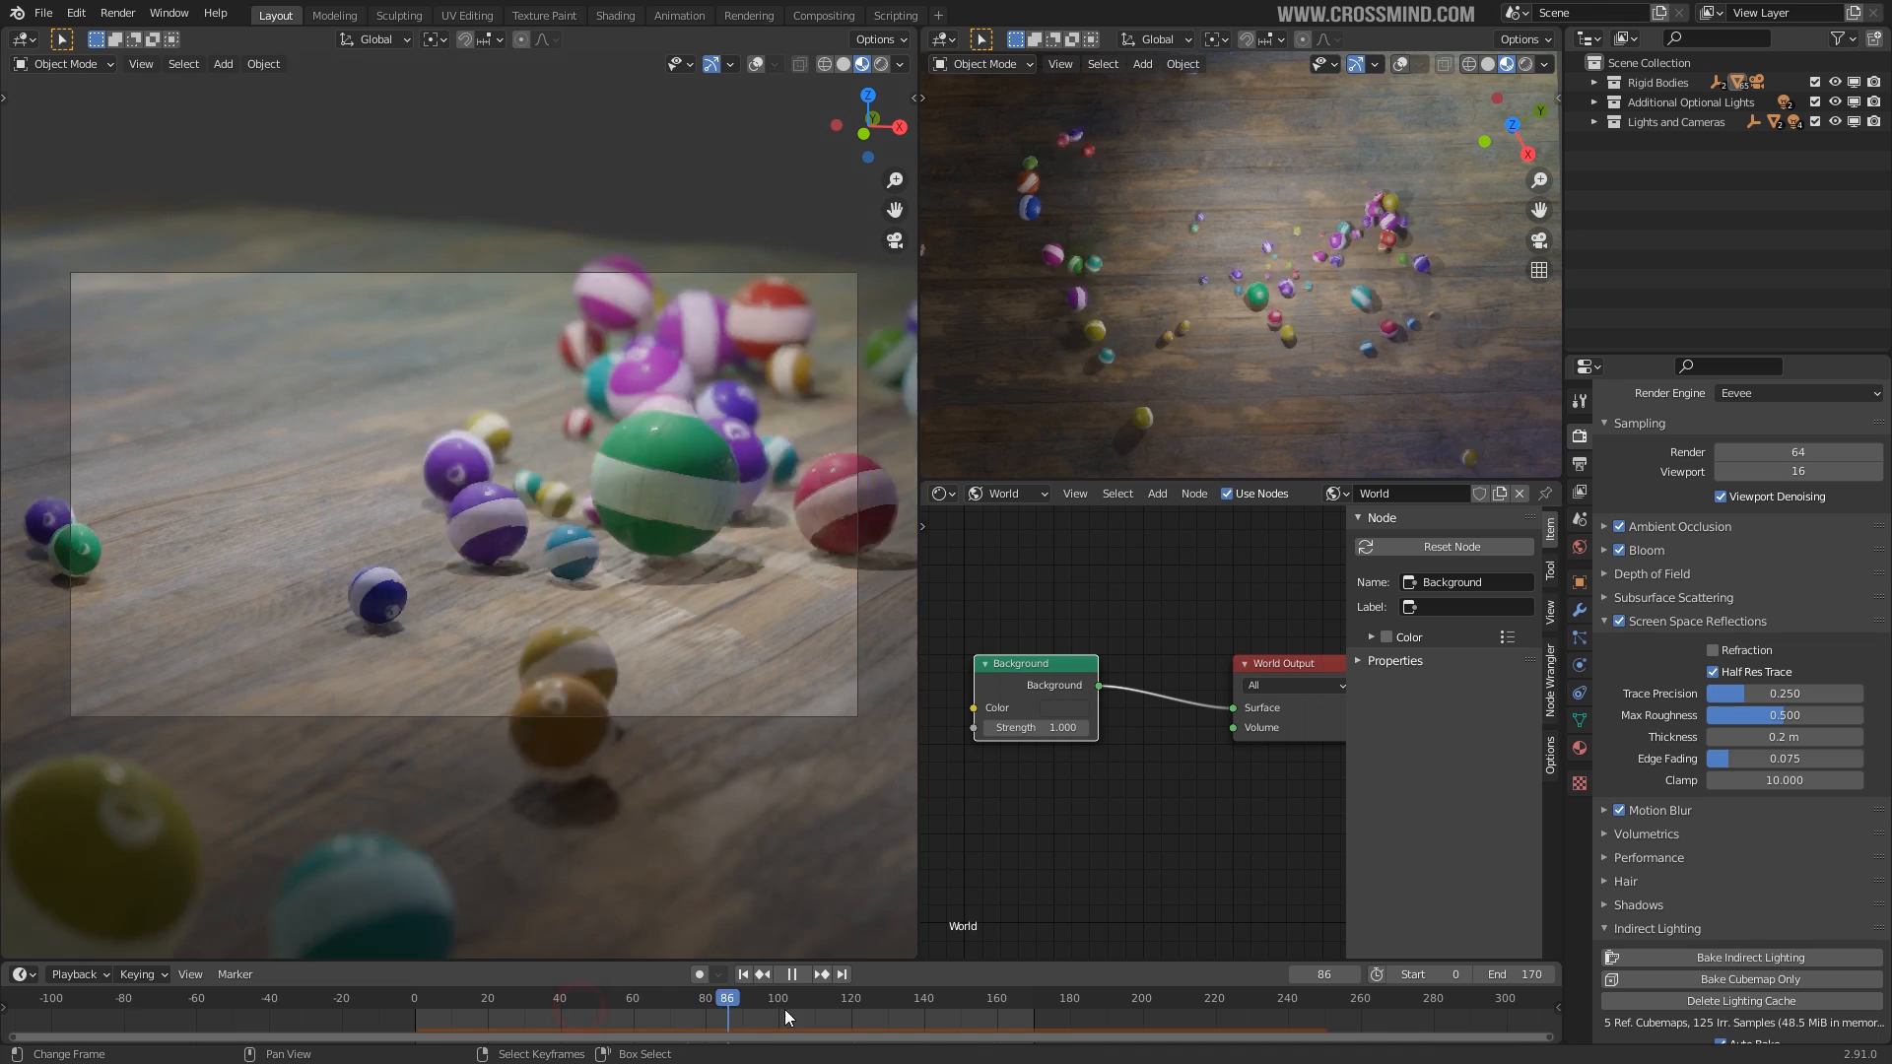
left_click_drag(753, 1007, 655, 1001)
key("Escape")
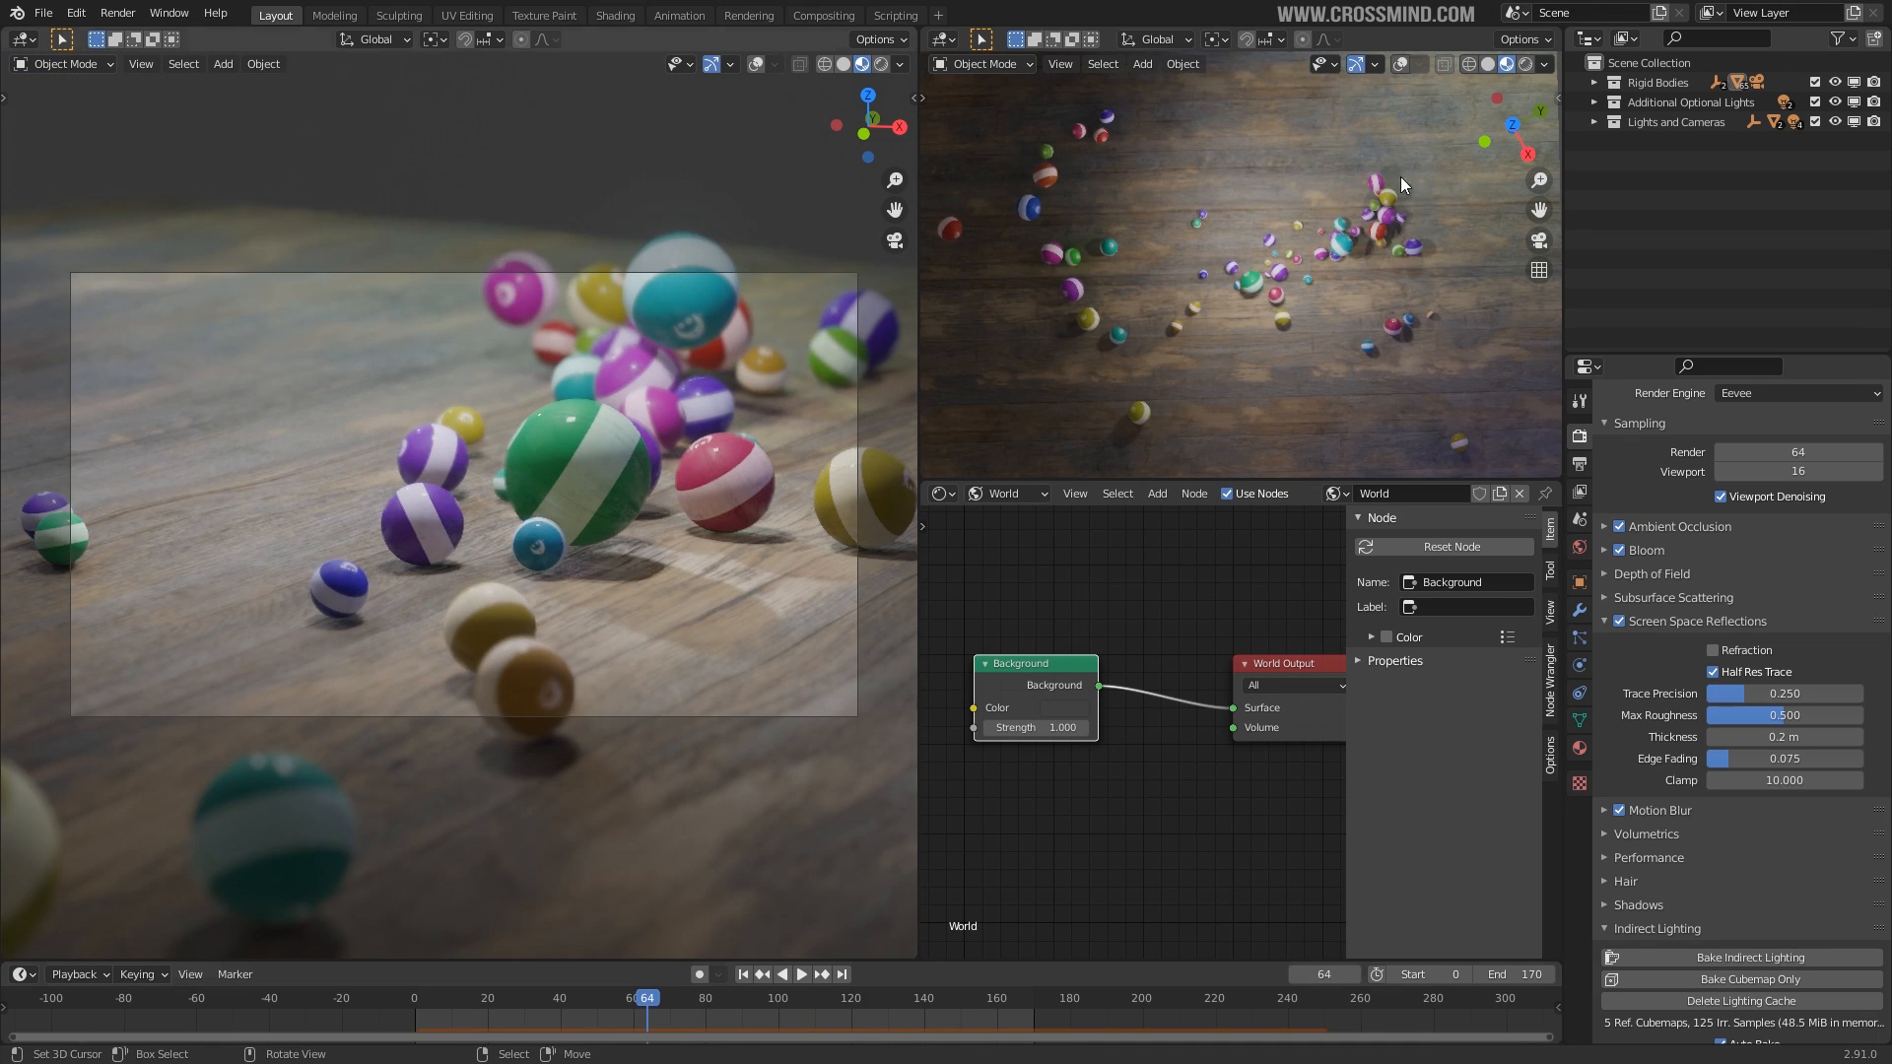
Preview frame 95 through Camera.001 and make Camera.002 the scene's active camera.
left_click(1580, 519)
left_click(1763, 427)
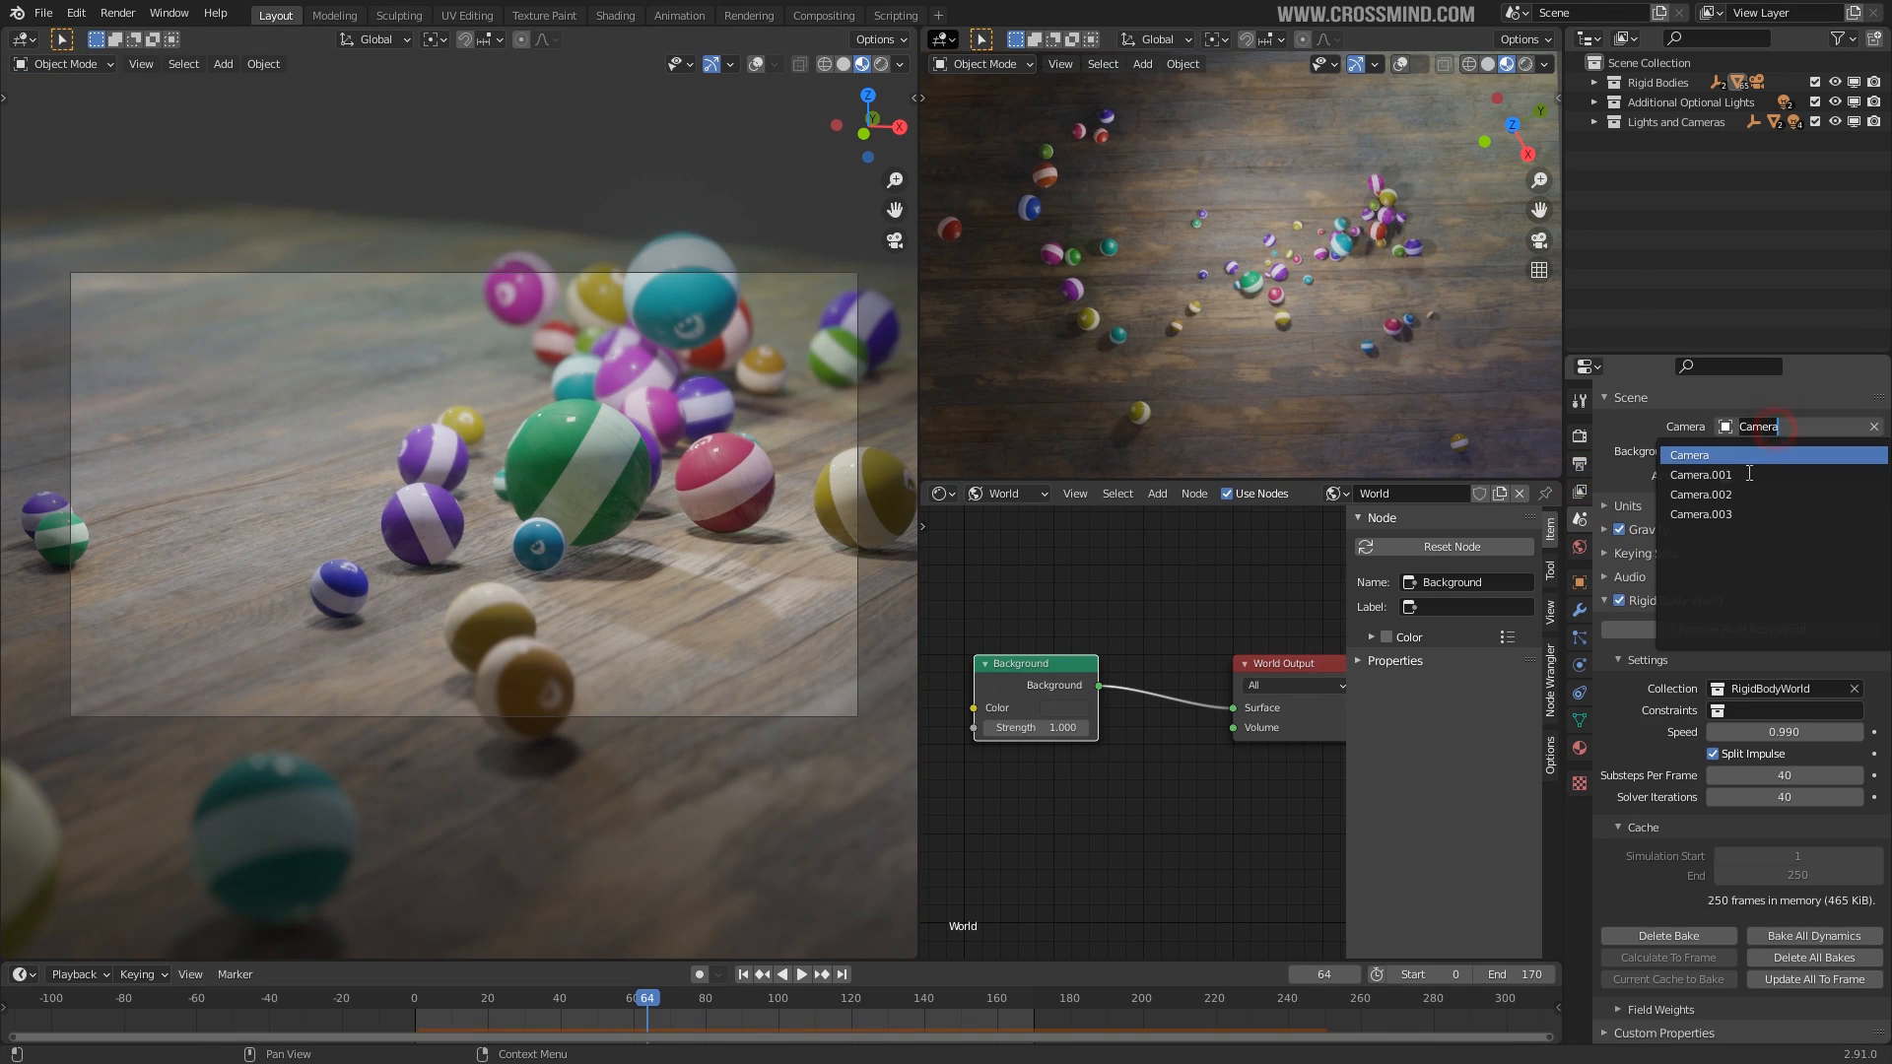
left_click(1744, 477)
left_click_drag(640, 1011, 760, 1014)
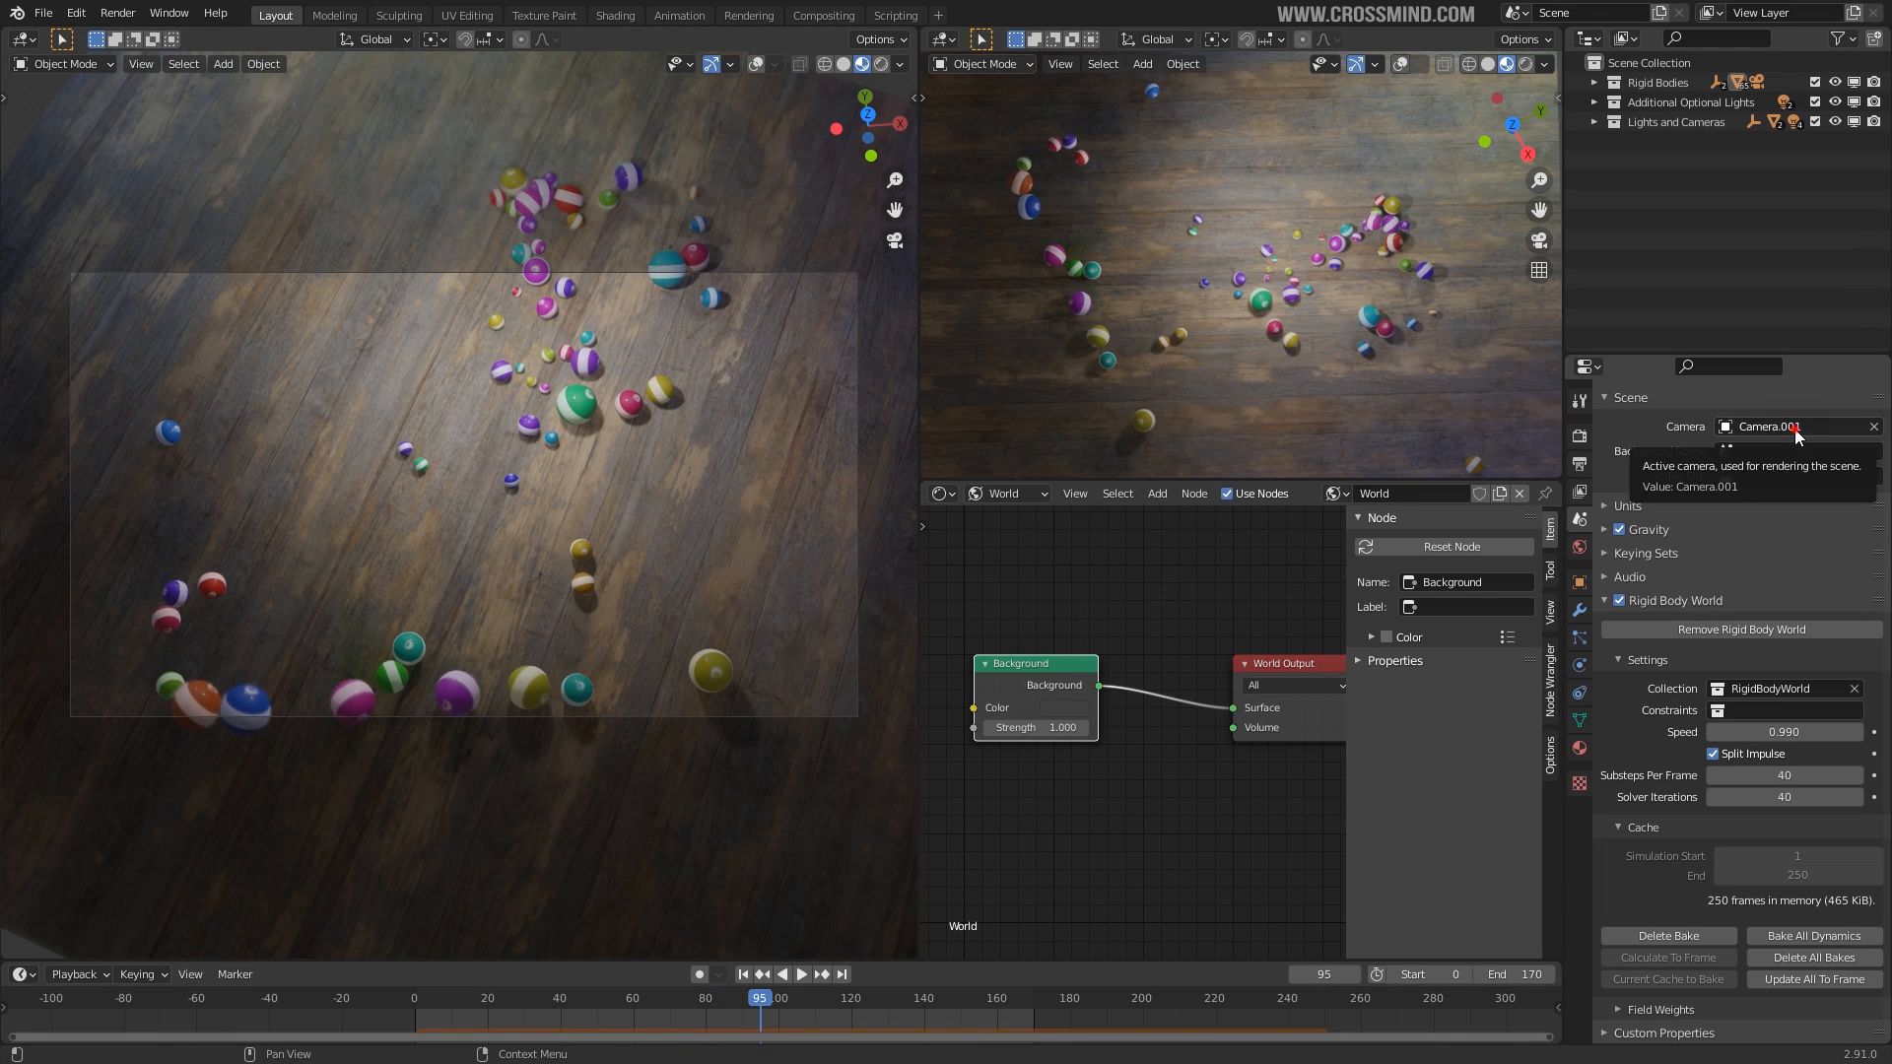
left_click(1792, 426)
left_click(1746, 489)
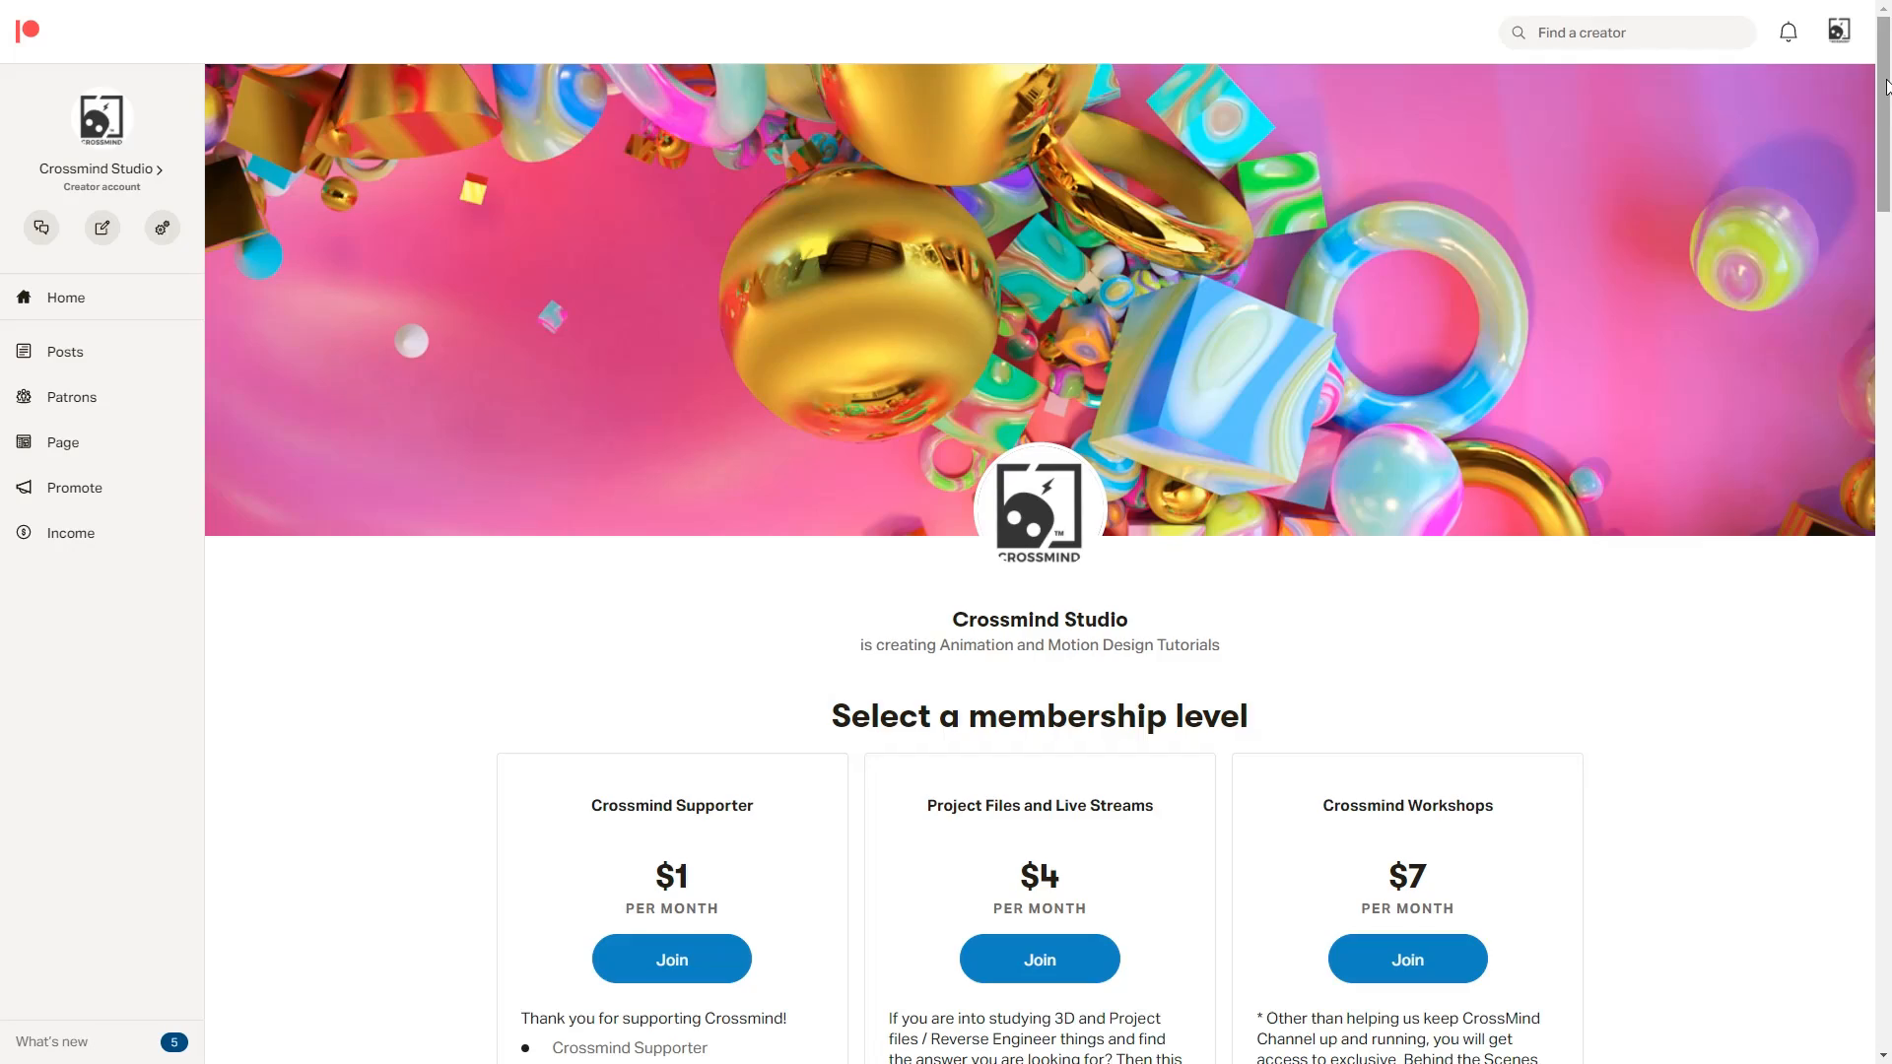
Switch to the Crossmind Studio Patreon page and browse its membership levels.
scroll(1887, 93, "down", 1)
scroll(1886, 96, "down", 1)
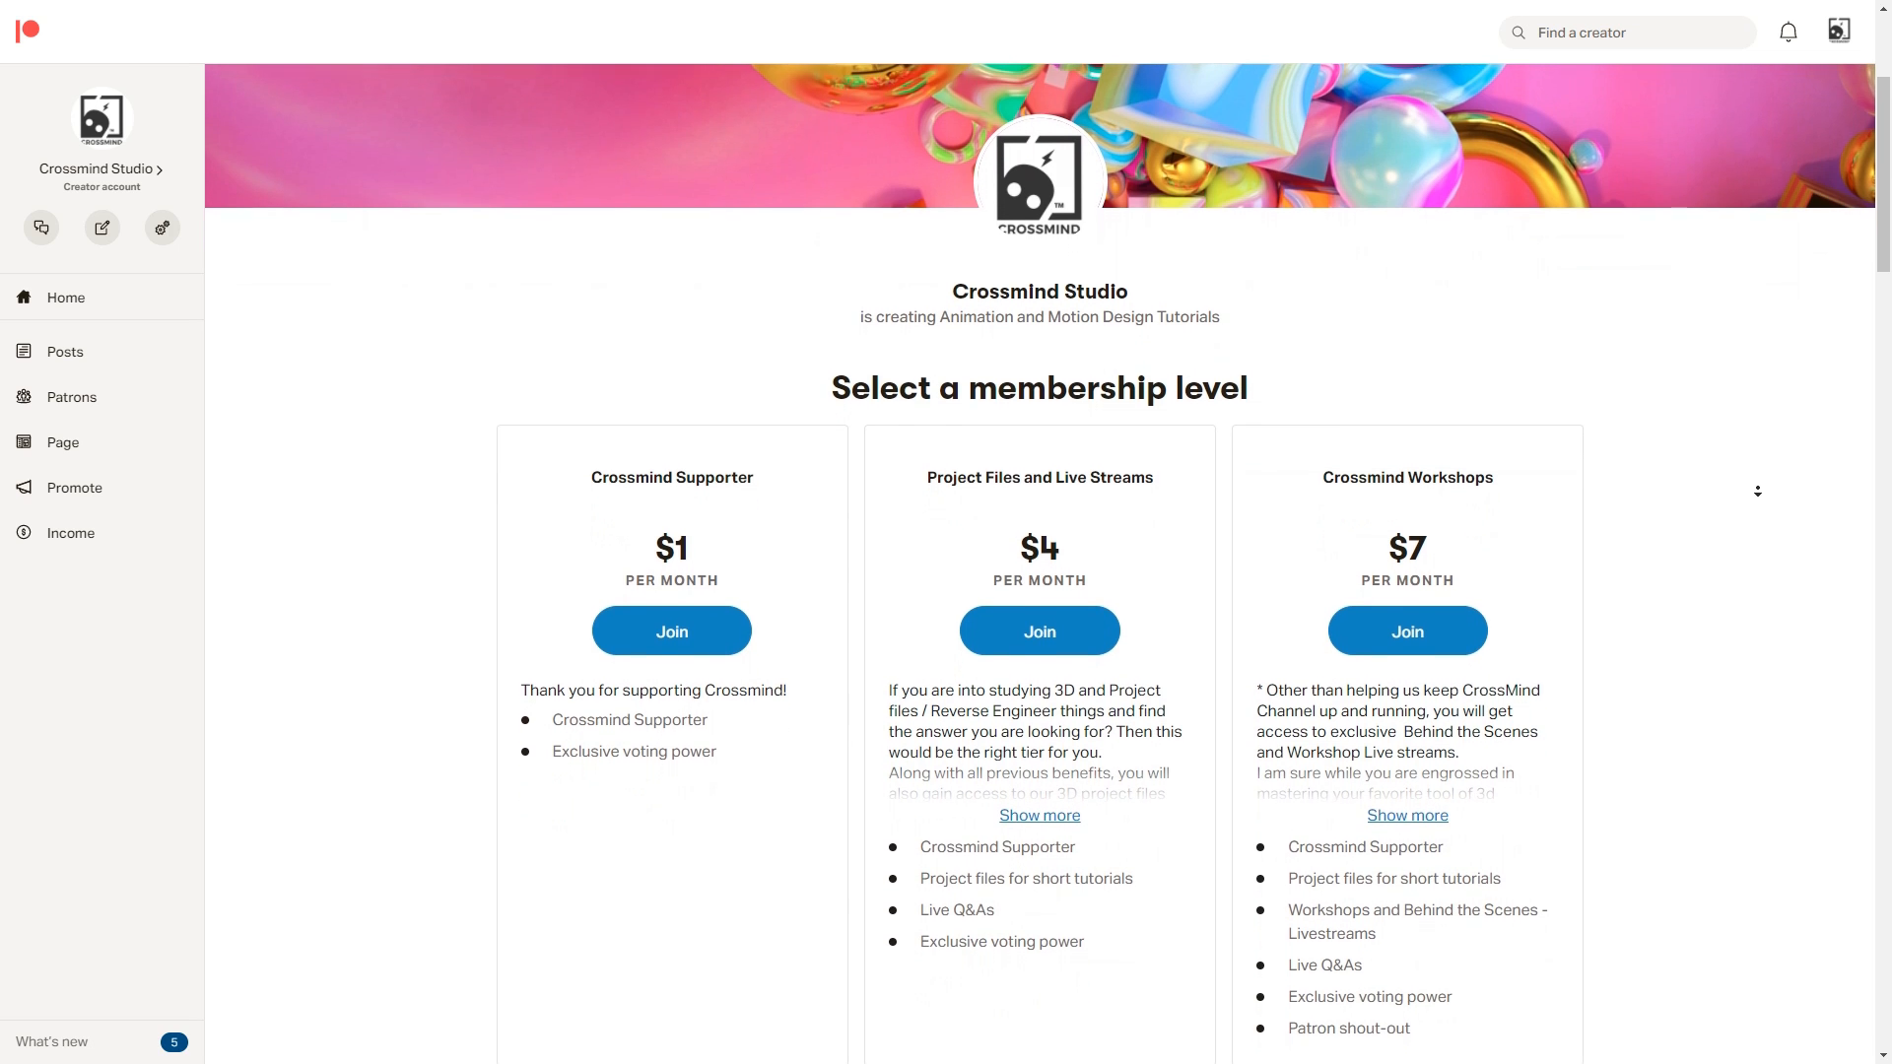
middle_click(1758, 489)
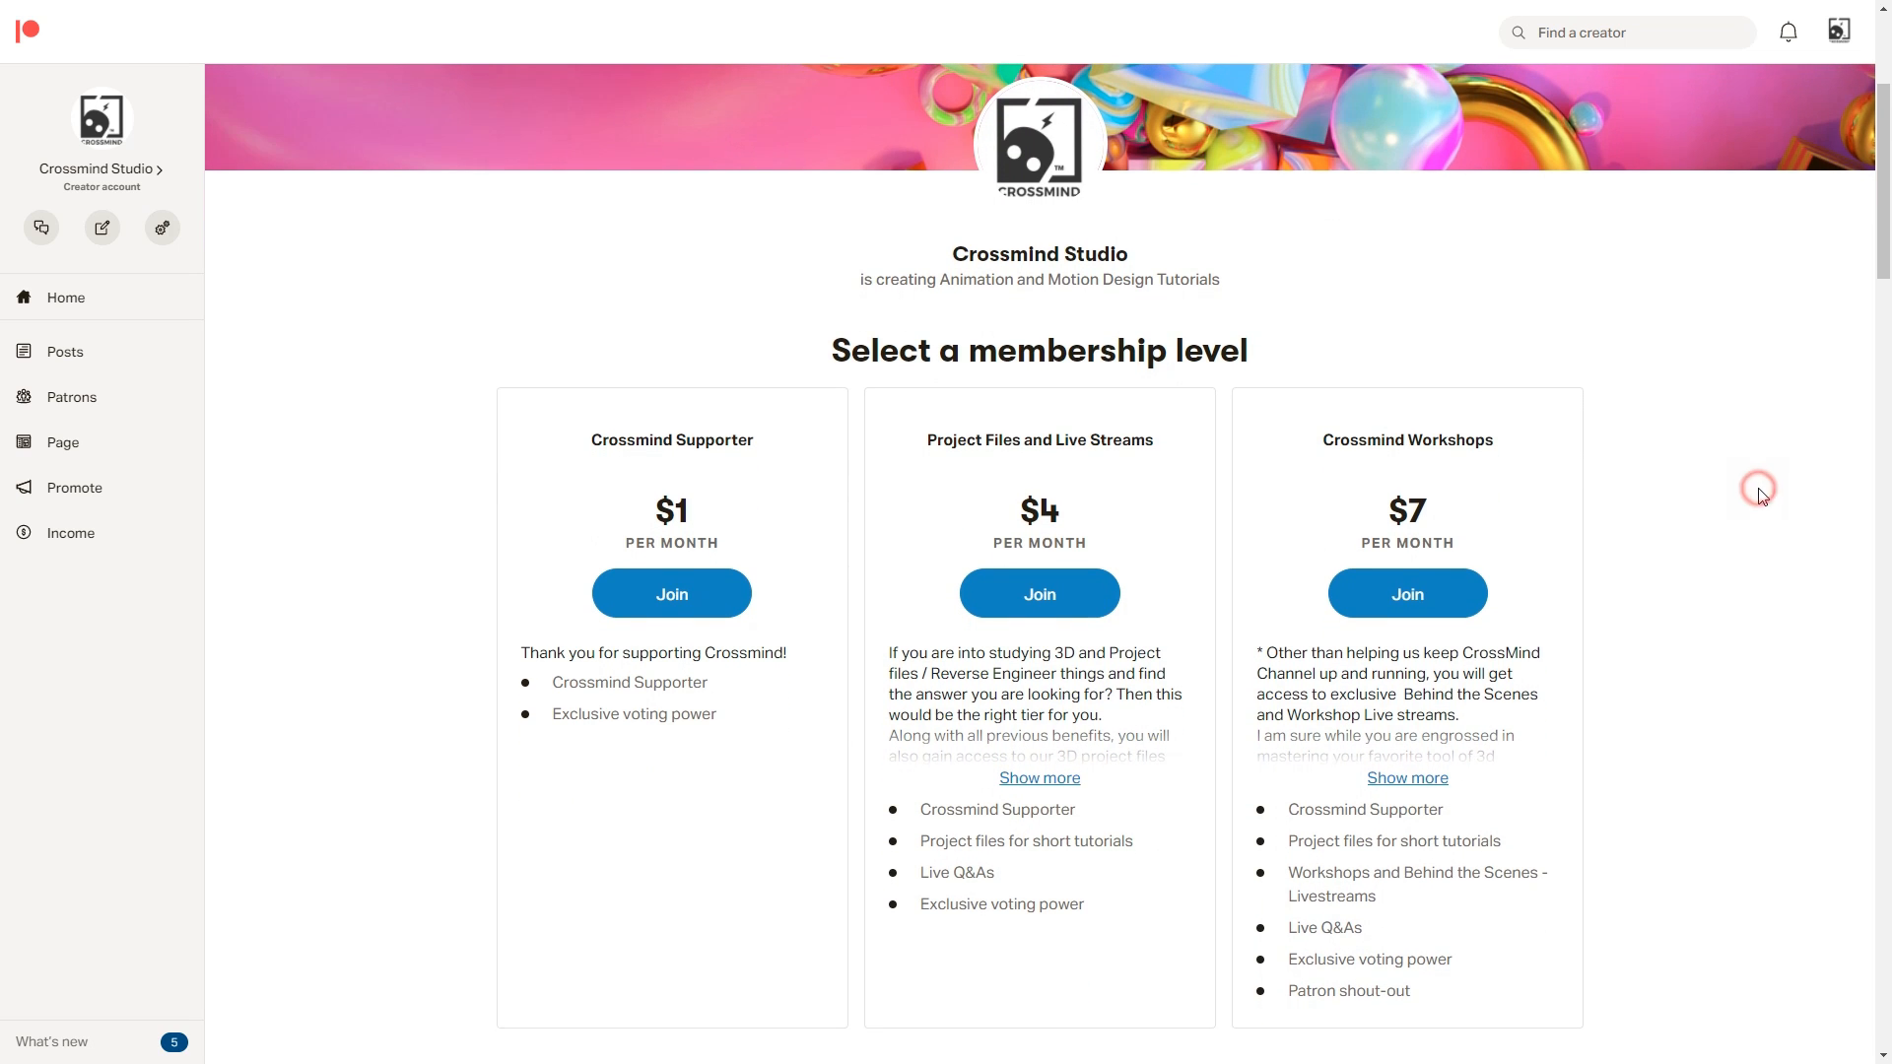
scroll(1761, 496, "up", 4)
left_click_drag(1886, 86, 1889, 110)
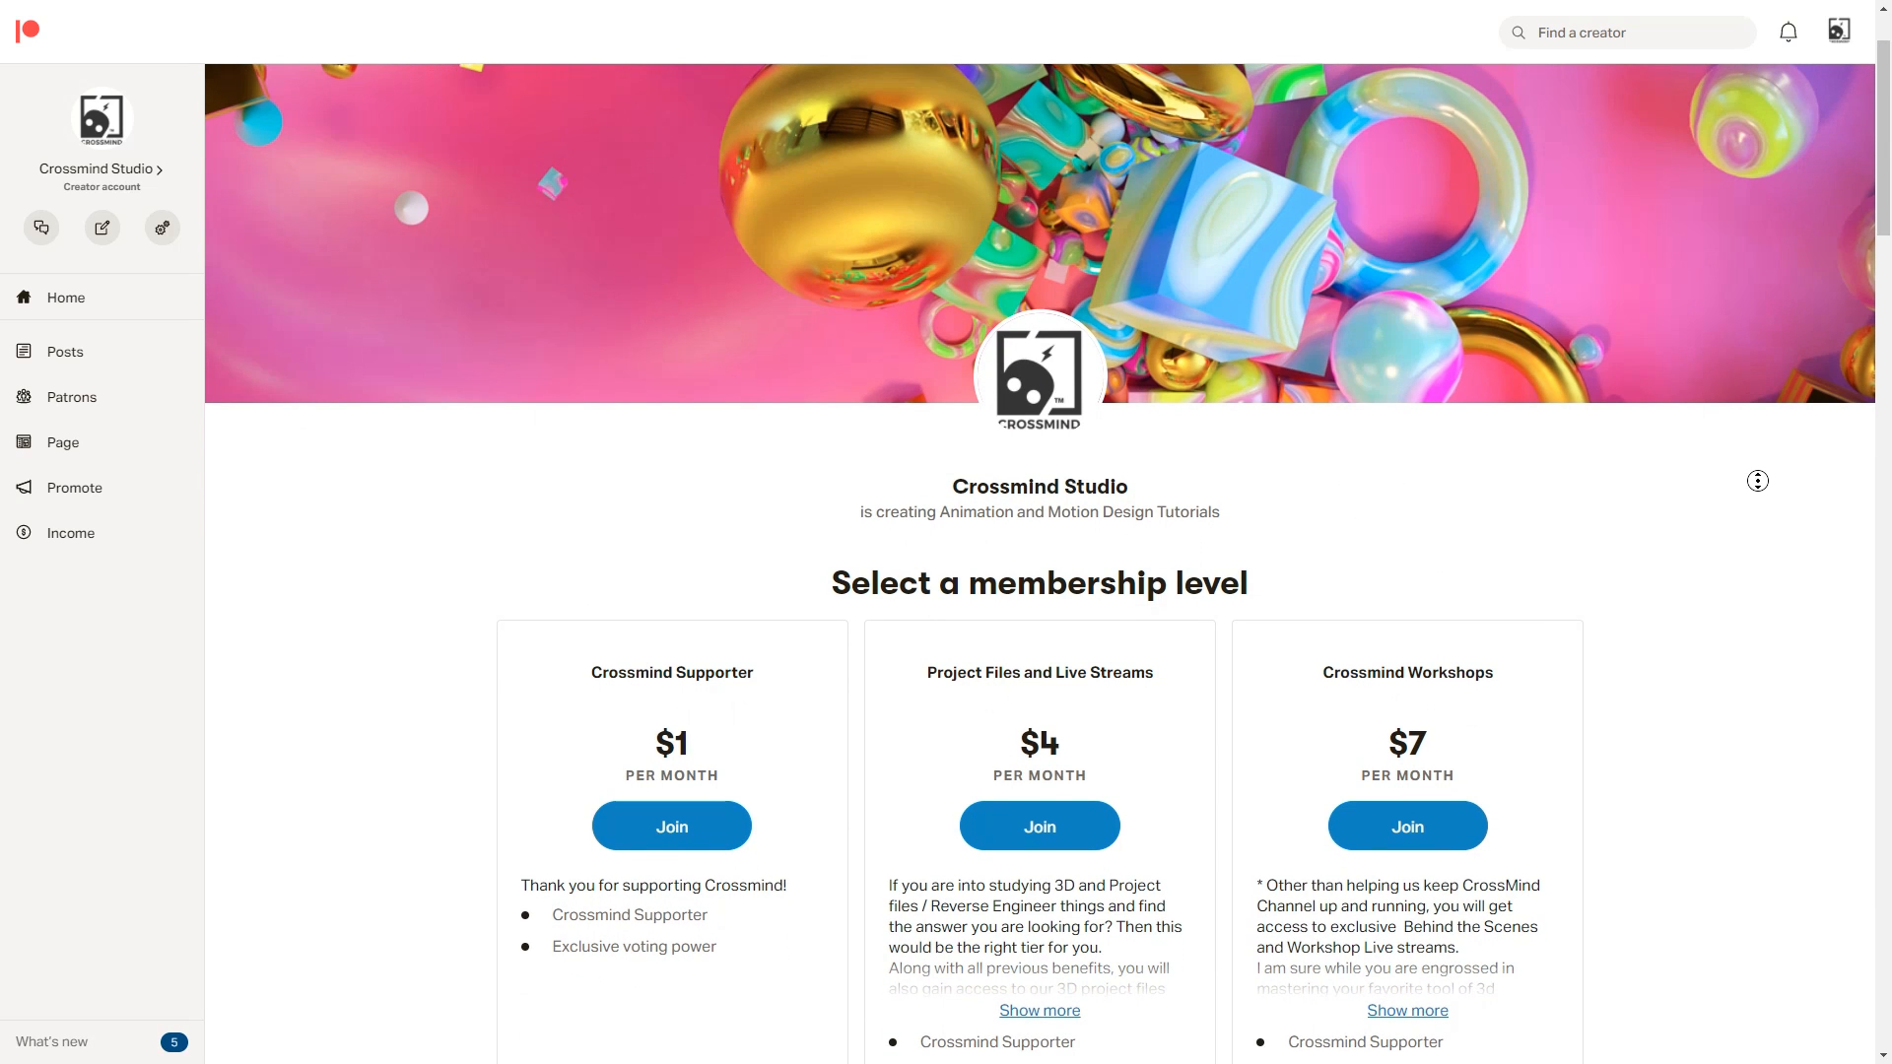